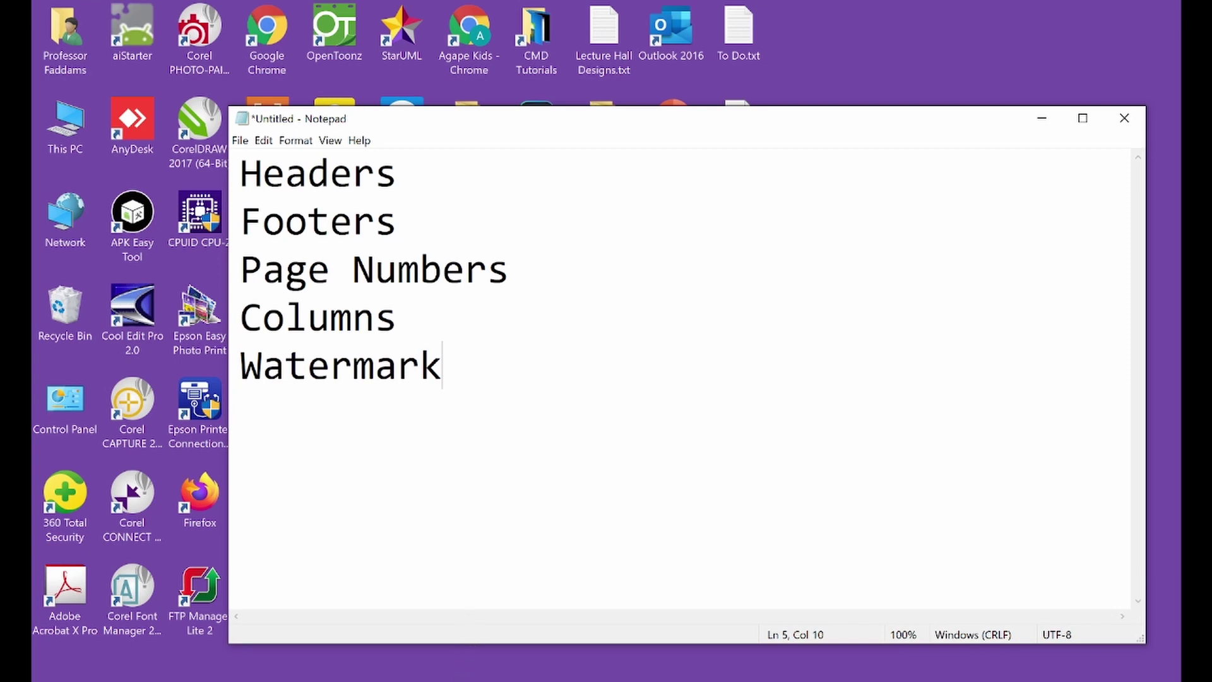
Hide the Notepad notes and read through the Standard Terms and Conditions PDF, returning to page 1
mouse_move(452, 680)
left_click(453, 679)
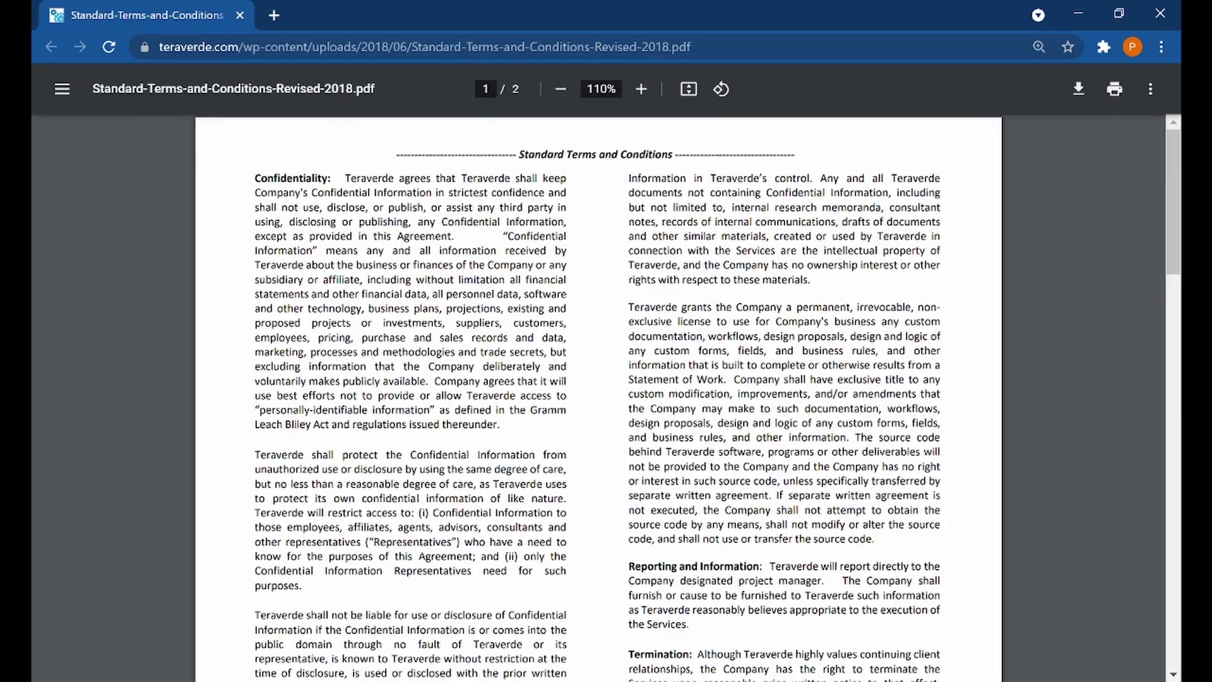
scroll(598, 397, "down", 13)
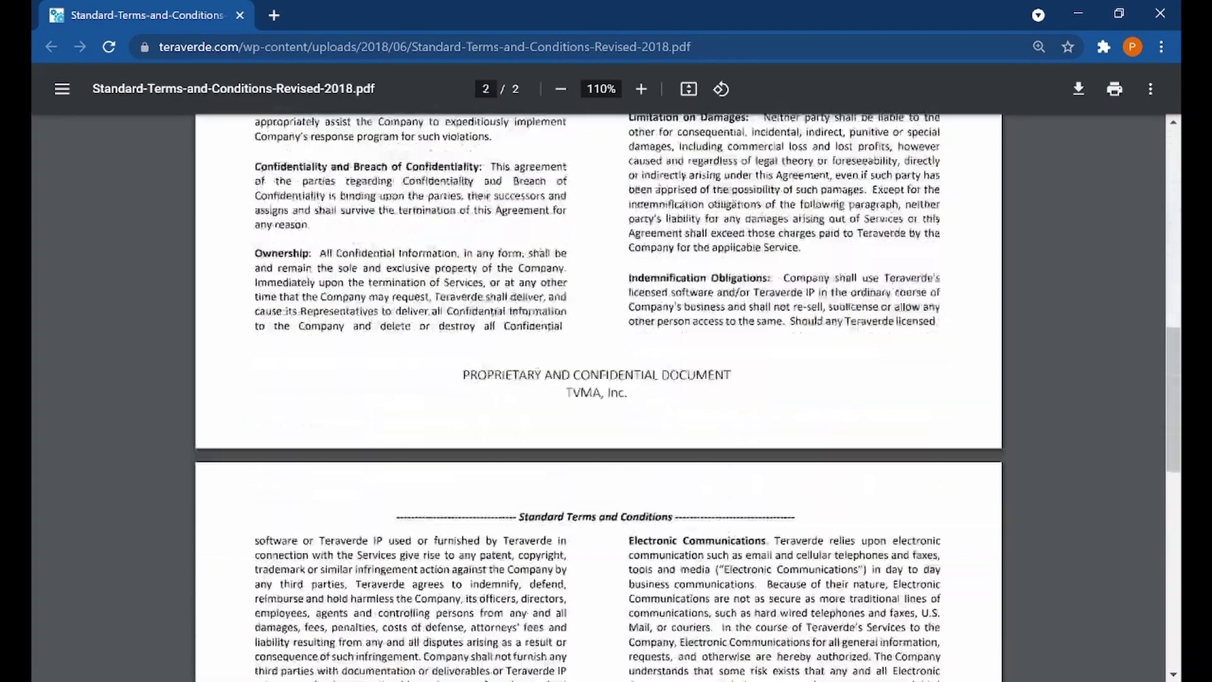
scroll(598, 396, "up", 7)
scroll(598, 396, "down", 7)
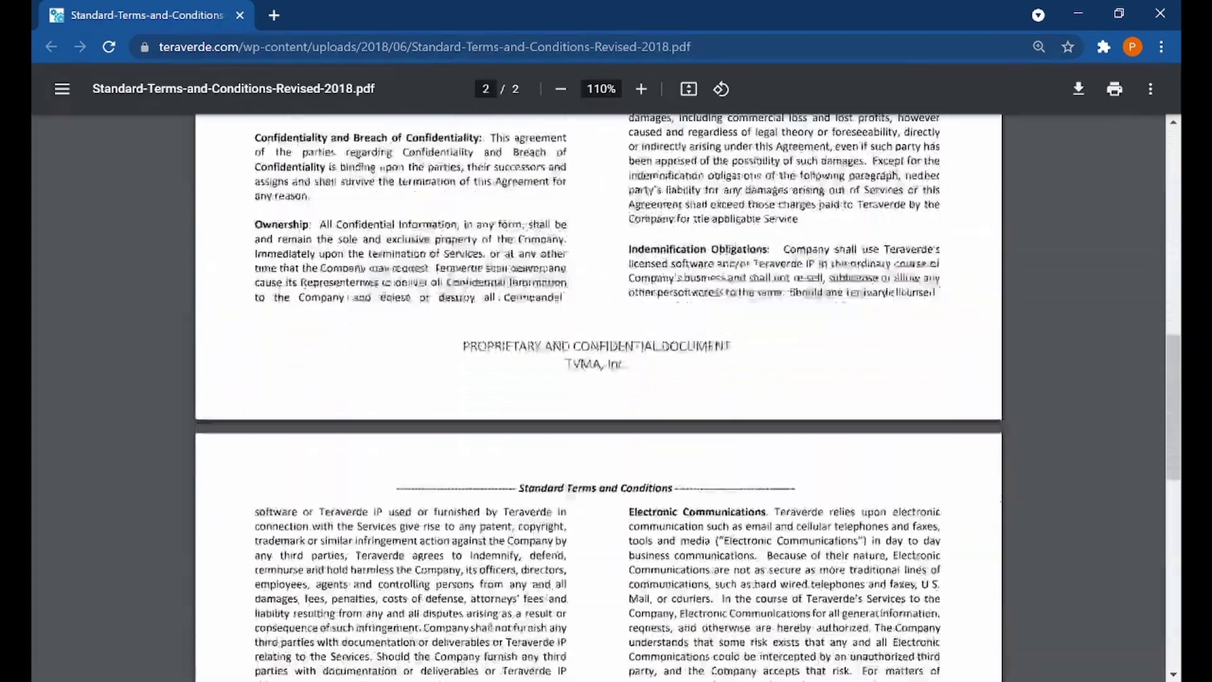
scroll(598, 396, "down", 10)
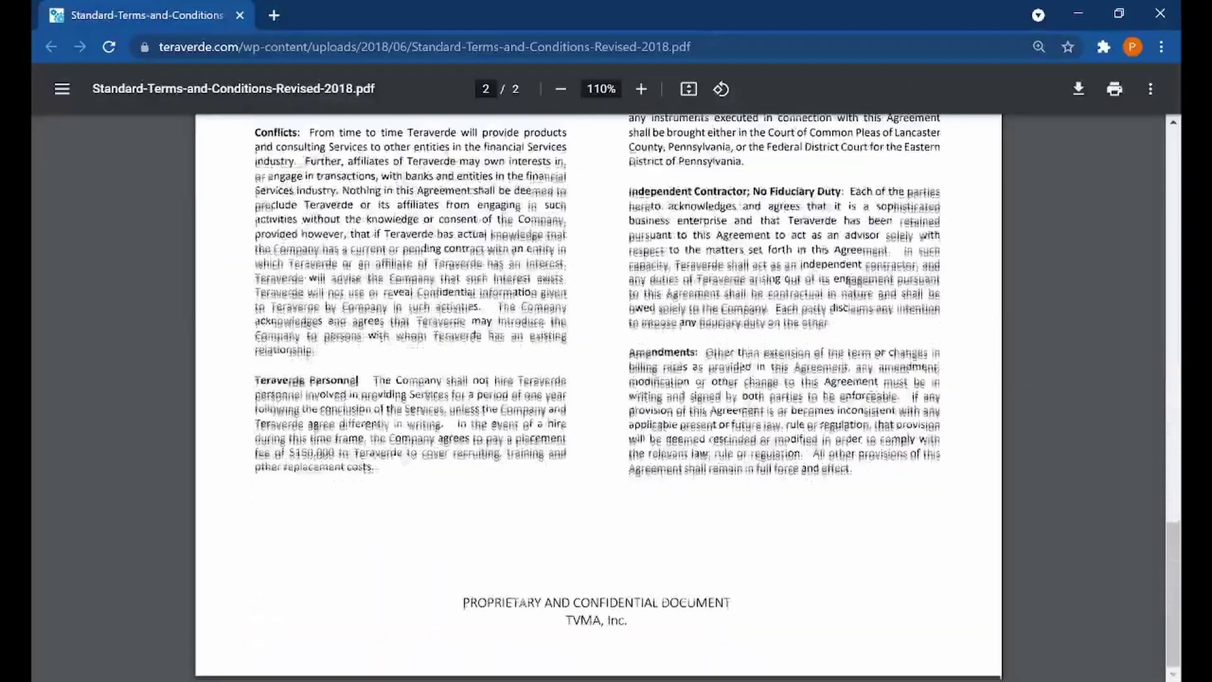
scroll(598, 396, "up", 14)
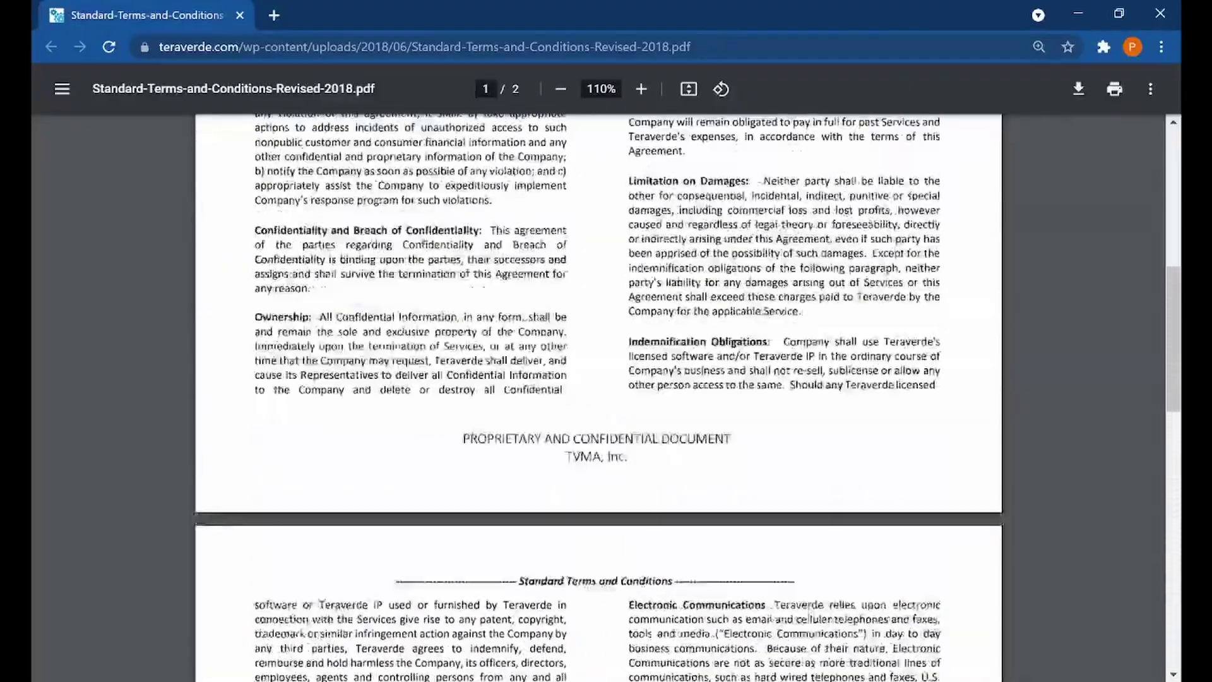
scroll(599, 396, "up", 6)
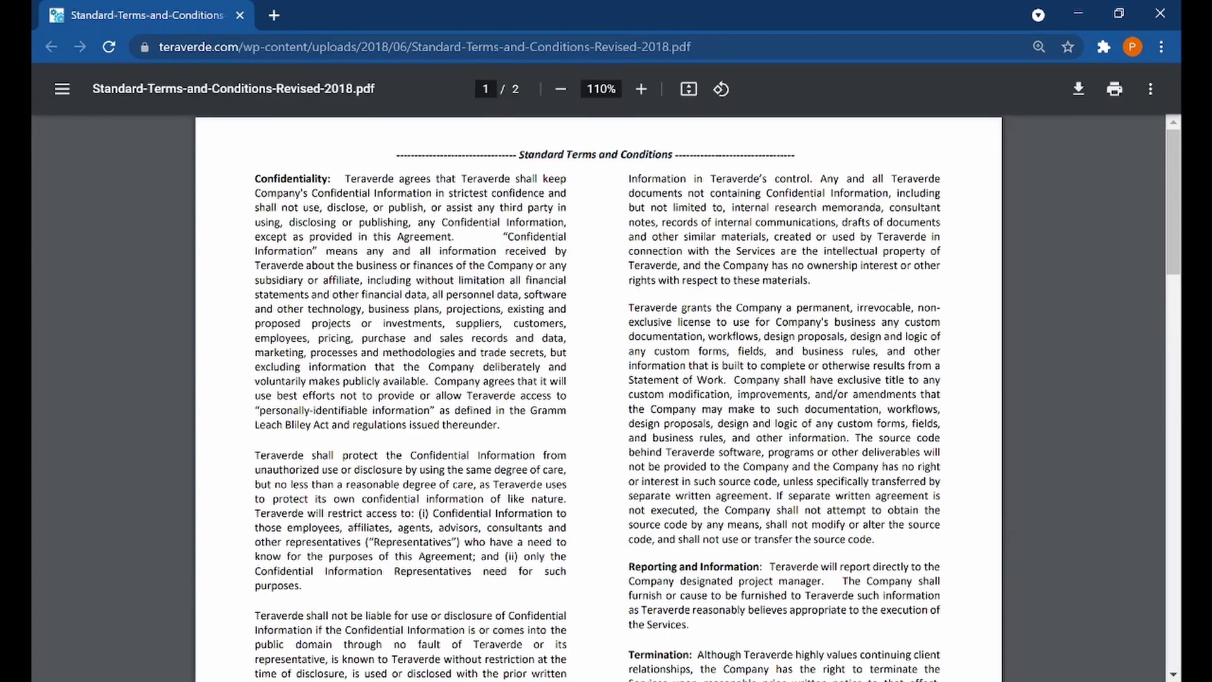
scroll(544, 154, "down", 7)
scroll(598, 396, "down", 3)
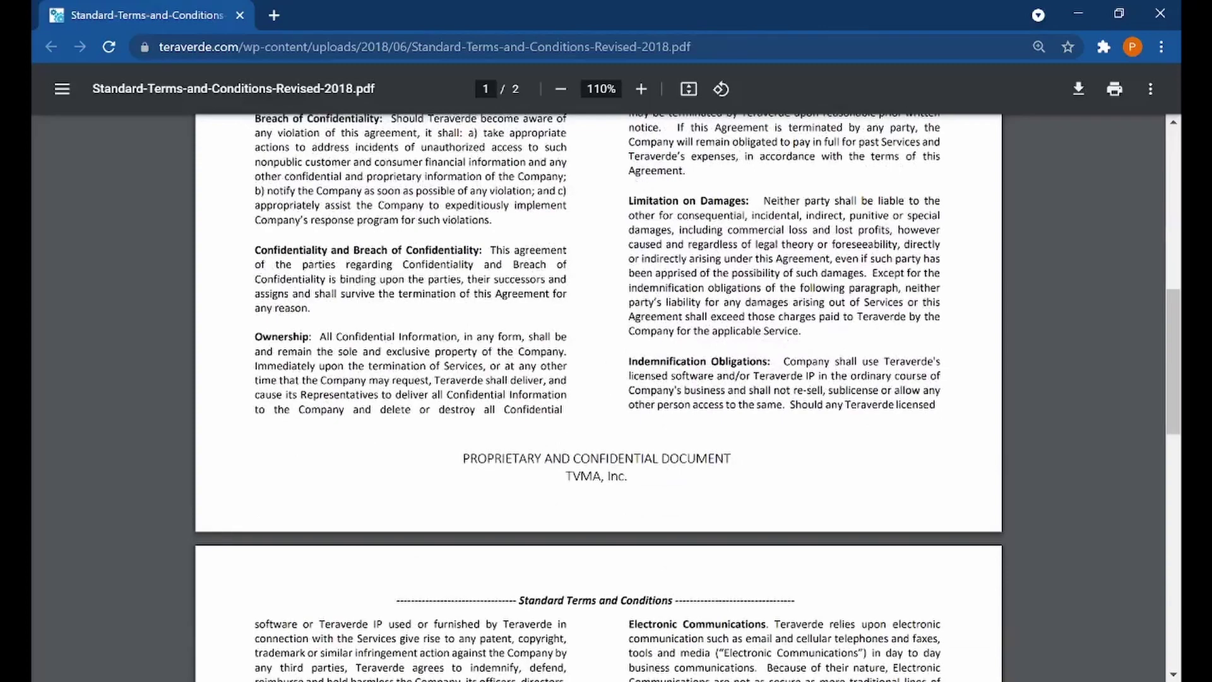
scroll(679, 502, "up", 10)
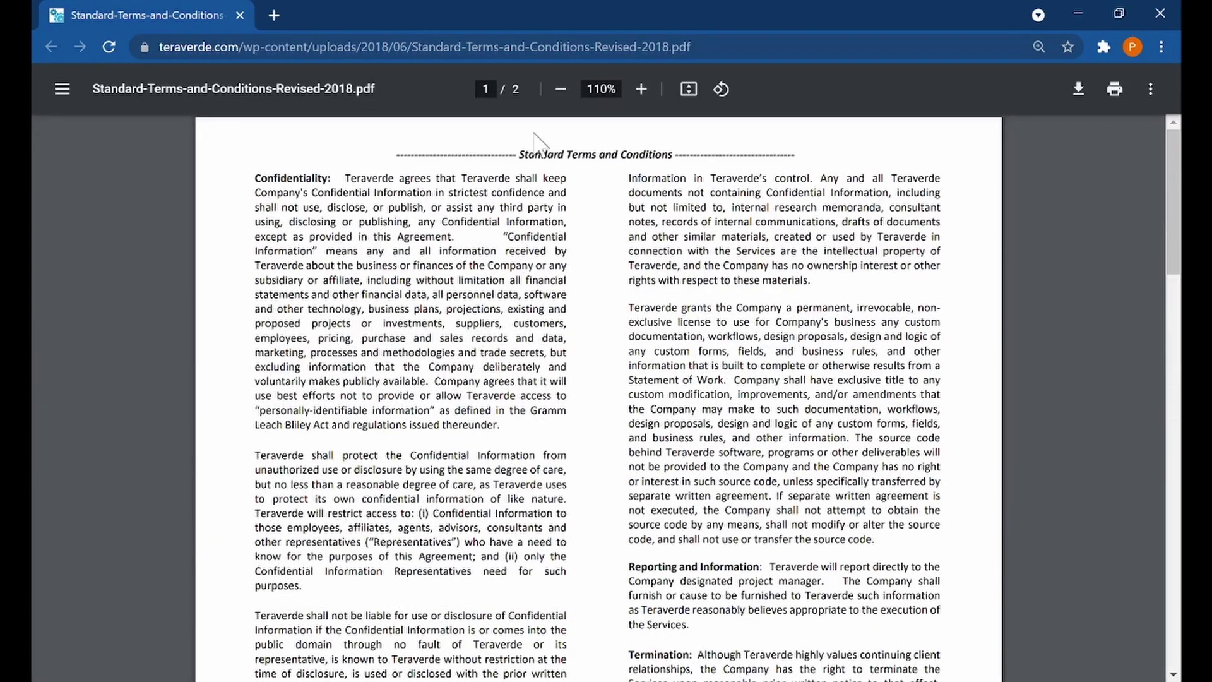
scroll(529, 392, "down", 10)
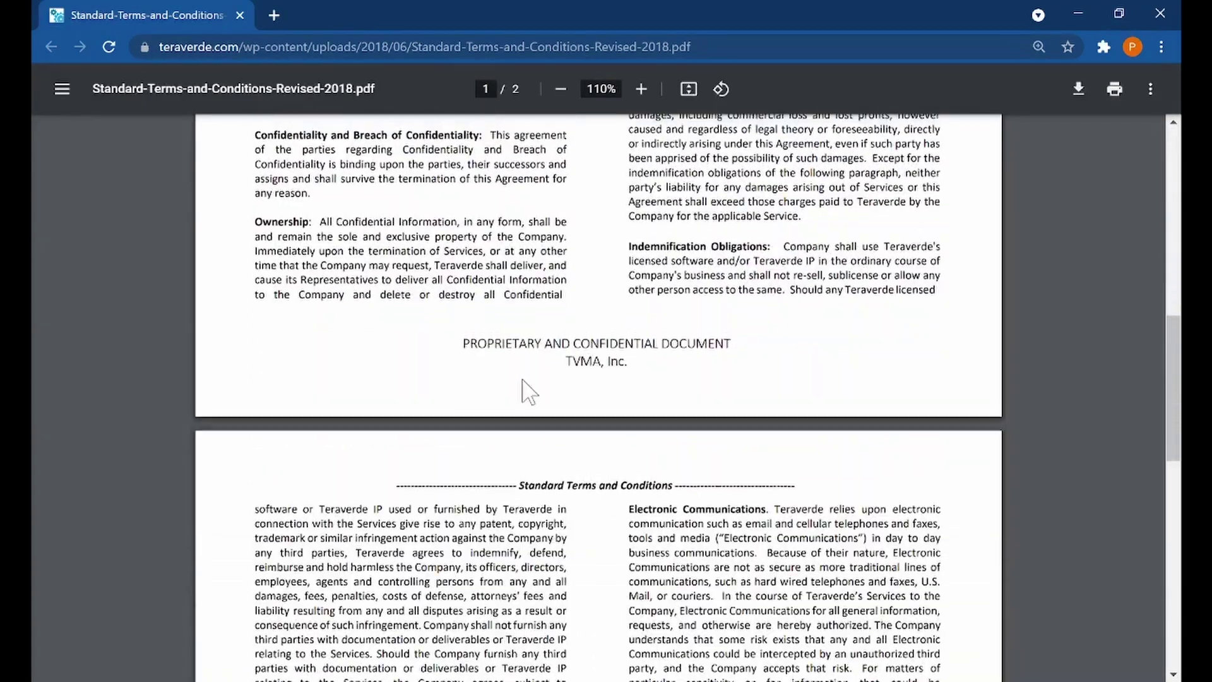
scroll(529, 392, "up", 10)
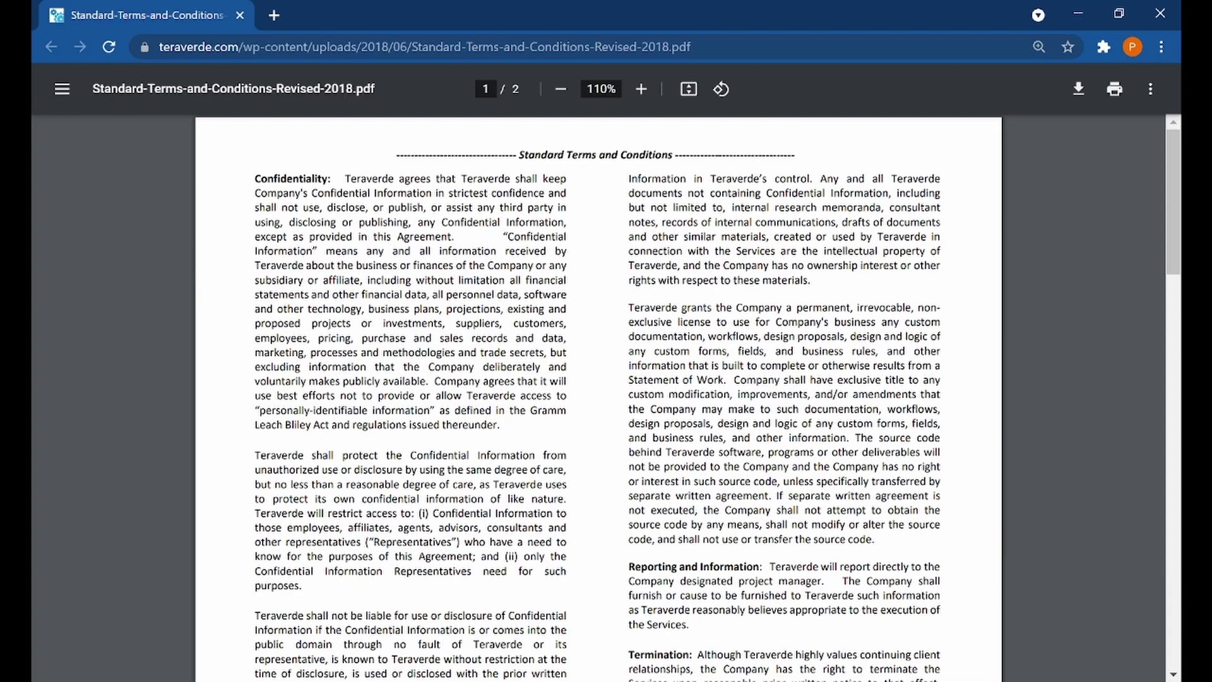
scroll(867, 434, "down", 15)
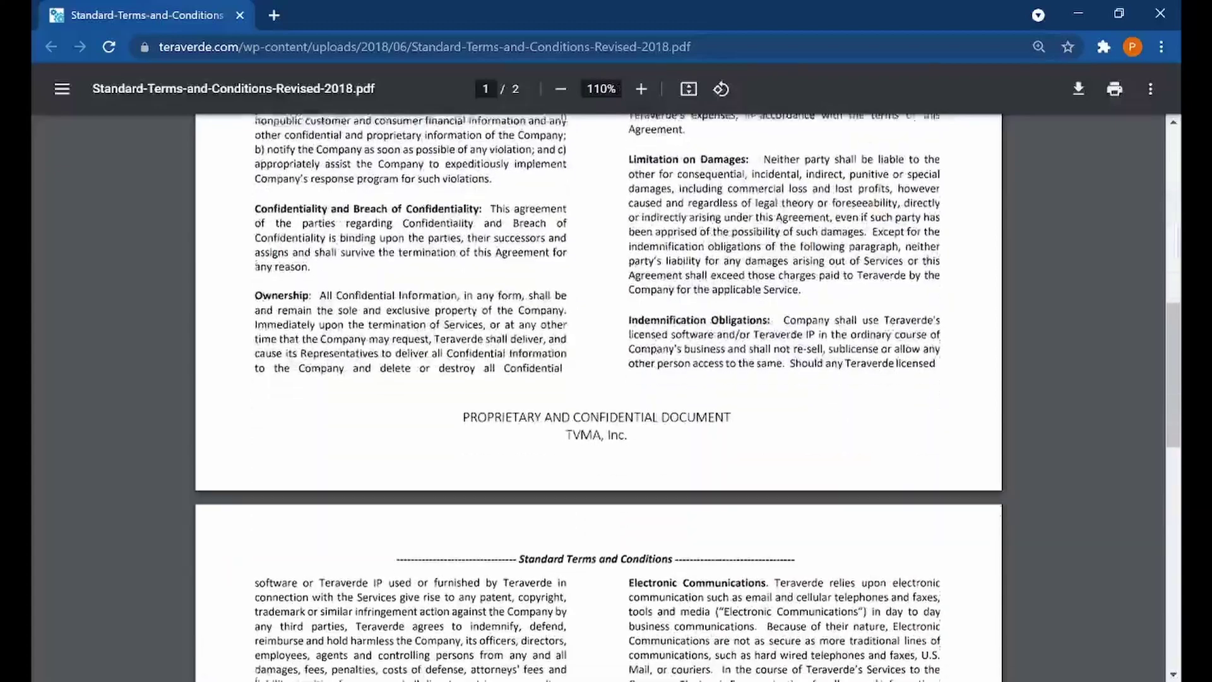
scroll(871, 444, "up", 15)
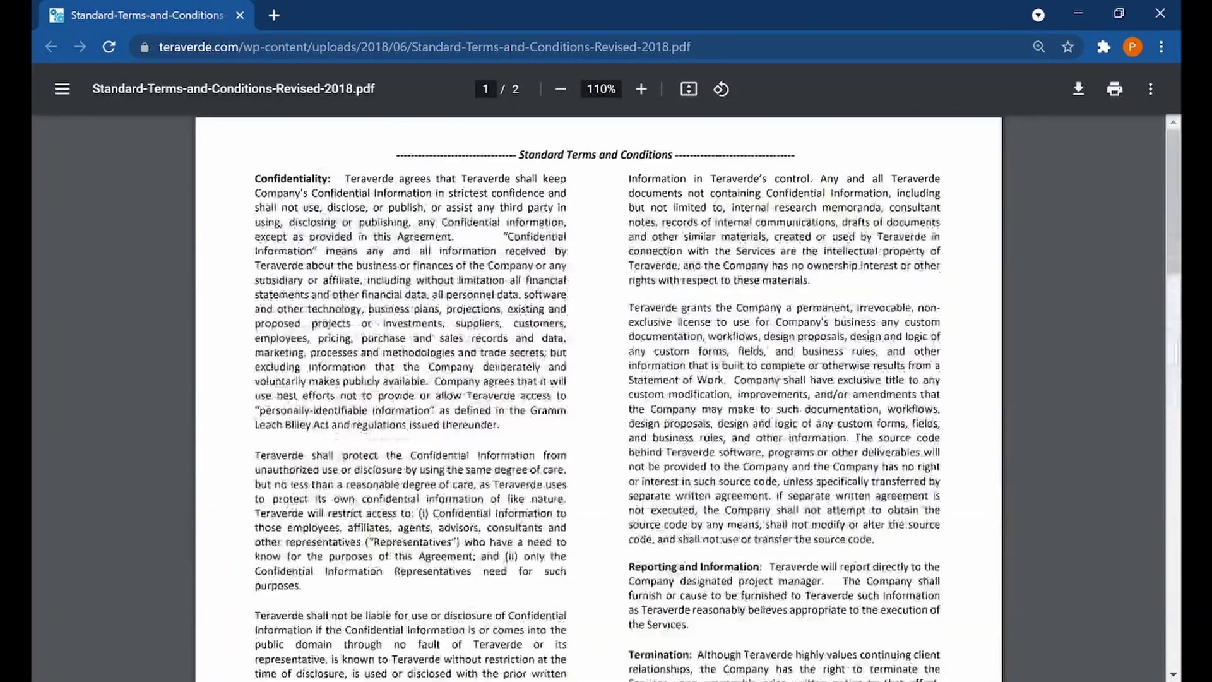
Open Sample Text - Standard Terms and Conditions.docx from the Class Works folder in File Explorer
left_click(486, 679)
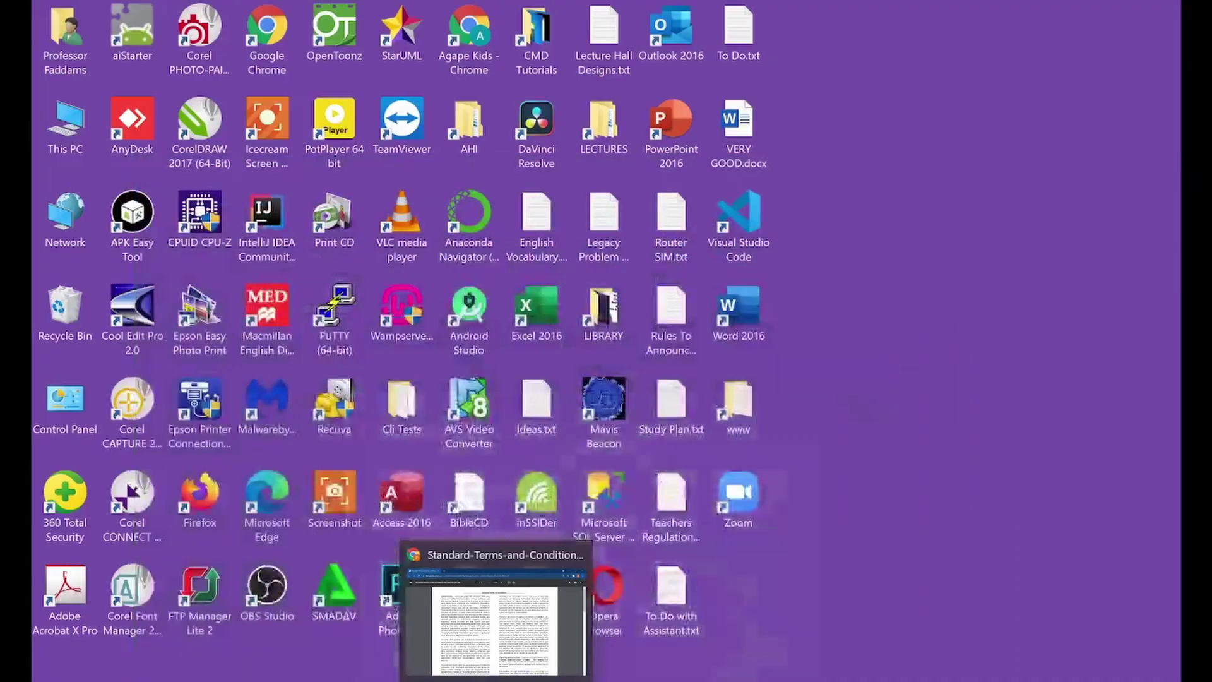
key("super+e")
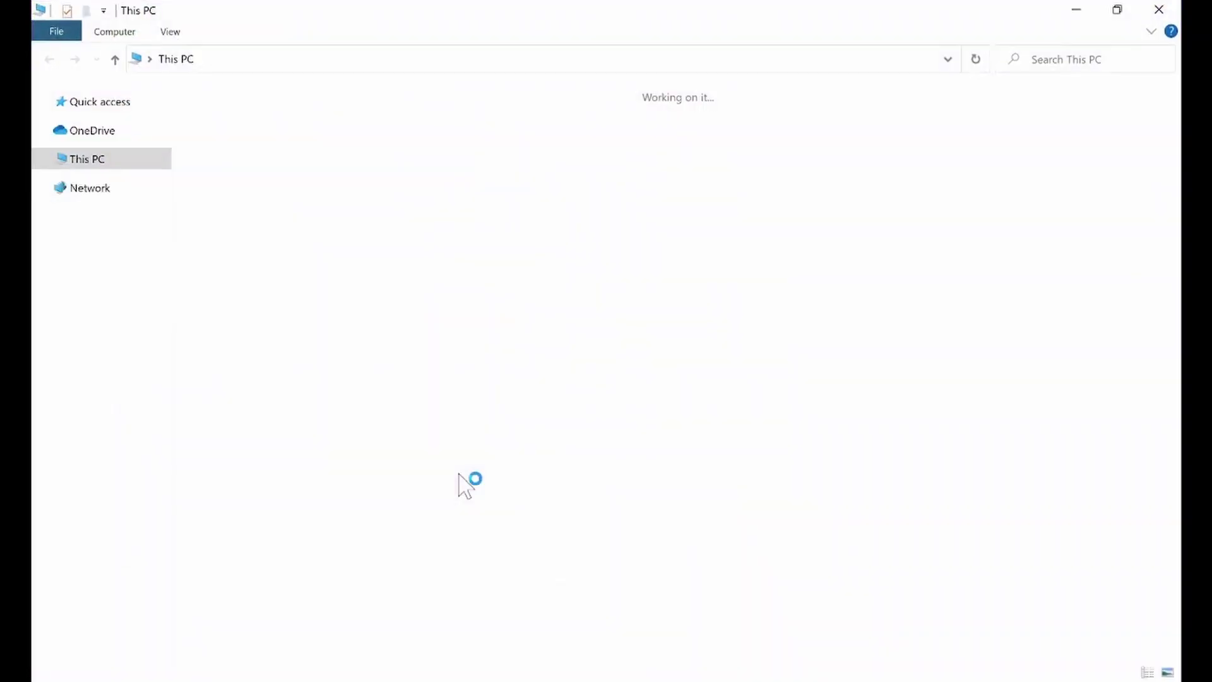
left_click(104, 253)
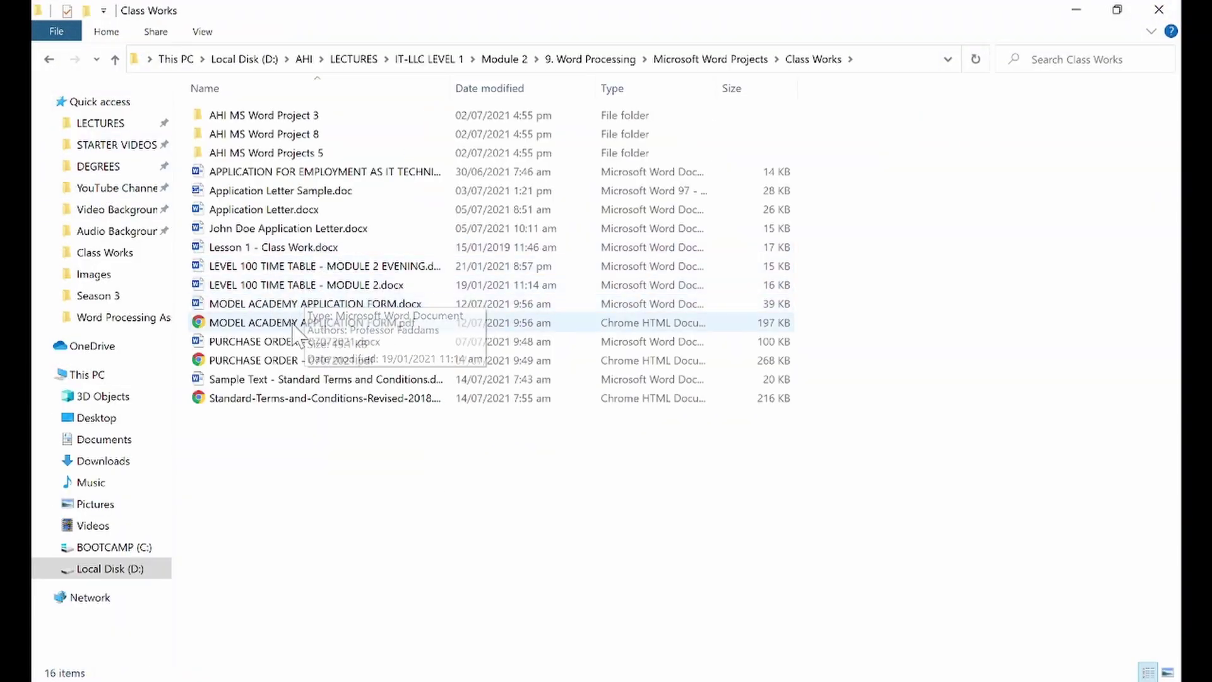
double_click(281, 386)
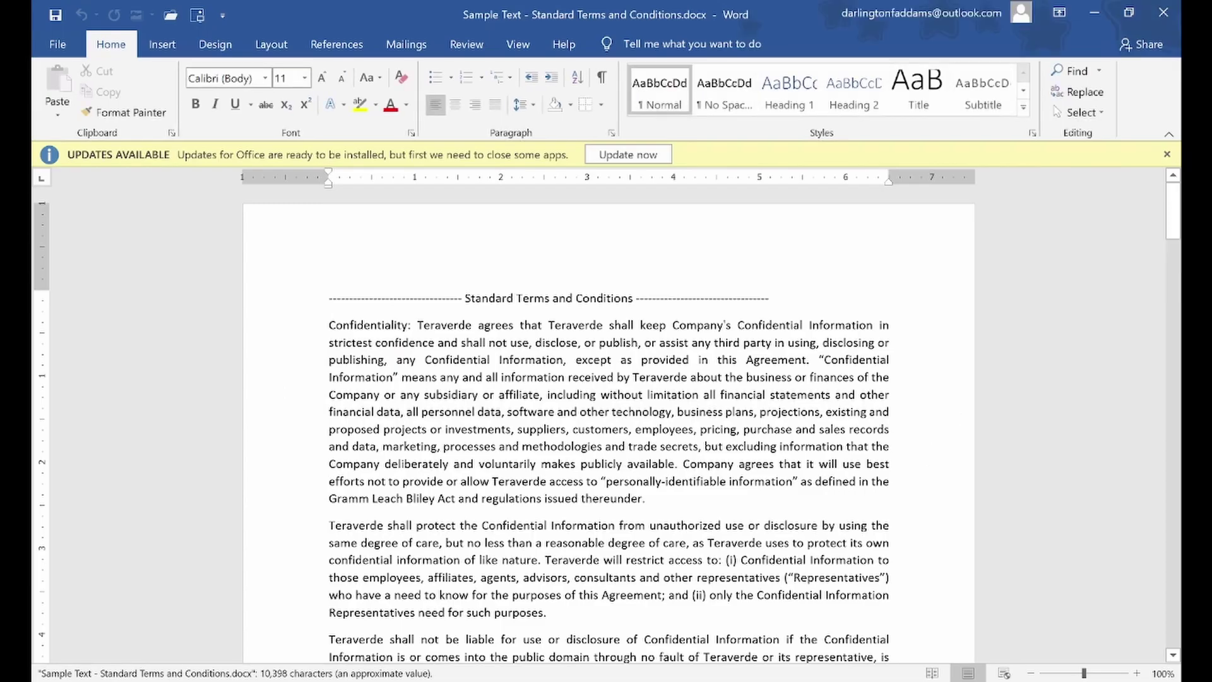
Dismiss Word's Updates Available notice, then bring the terms PDF in Chrome to the front
key("alt+Tab")
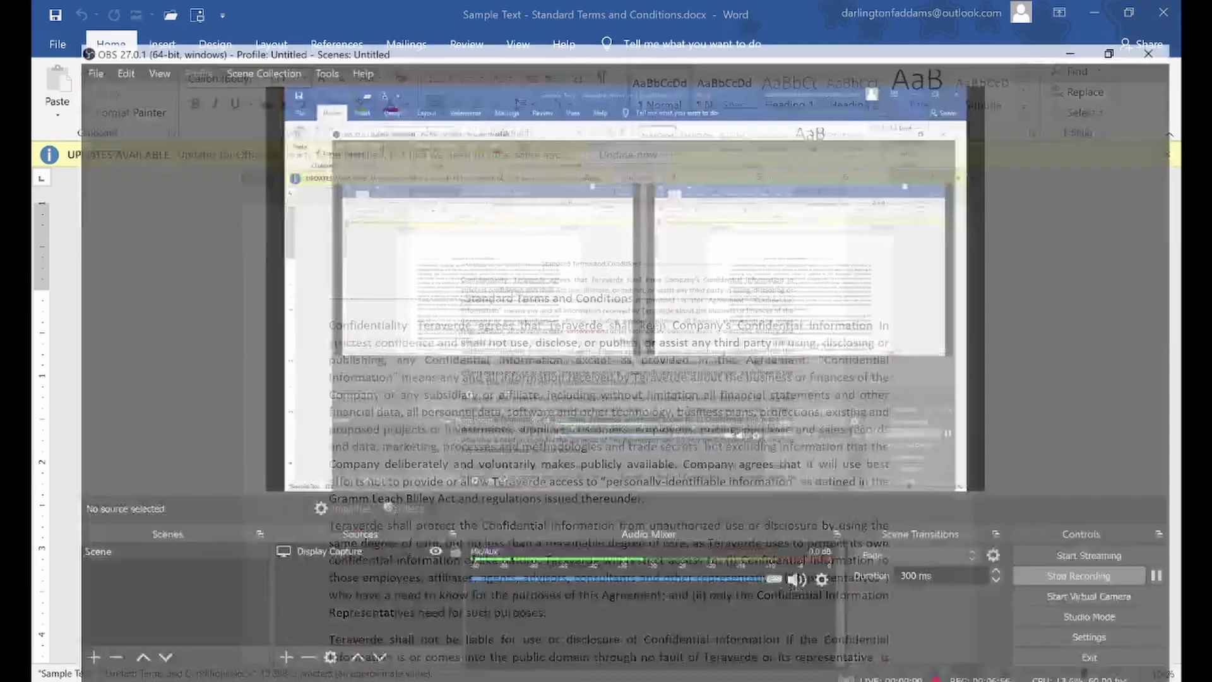
key("alt+Tab")
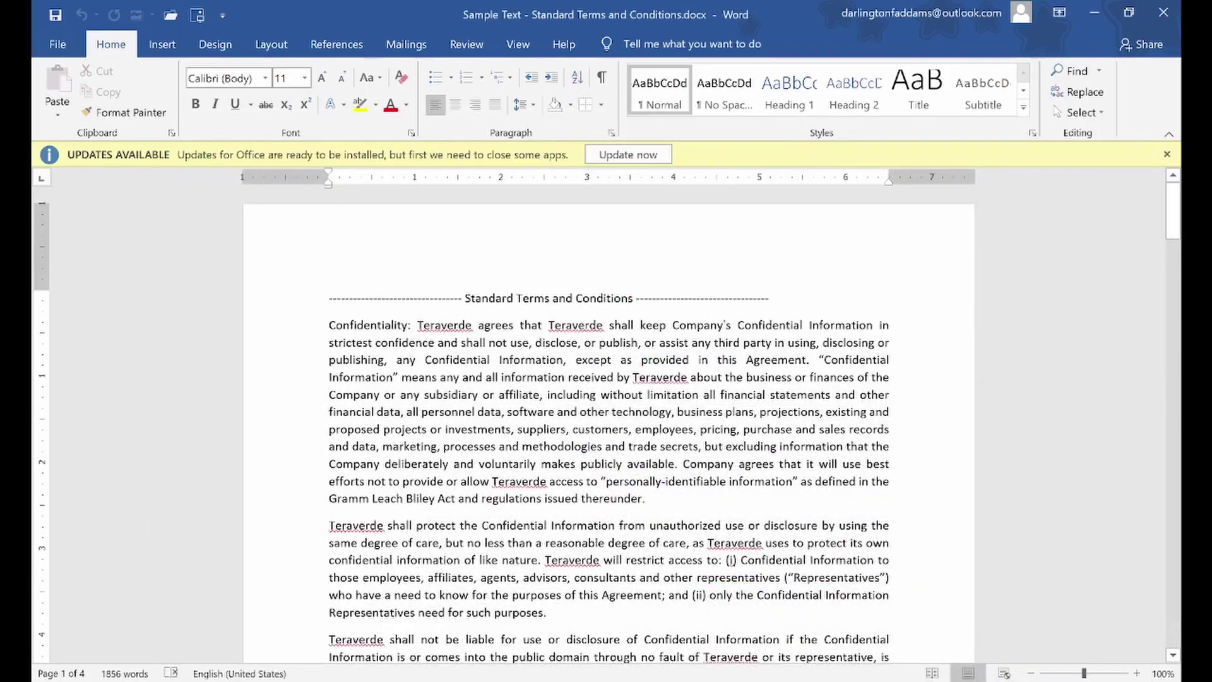
left_click(1166, 154)
left_click_drag(1181, 196, 1182, 170)
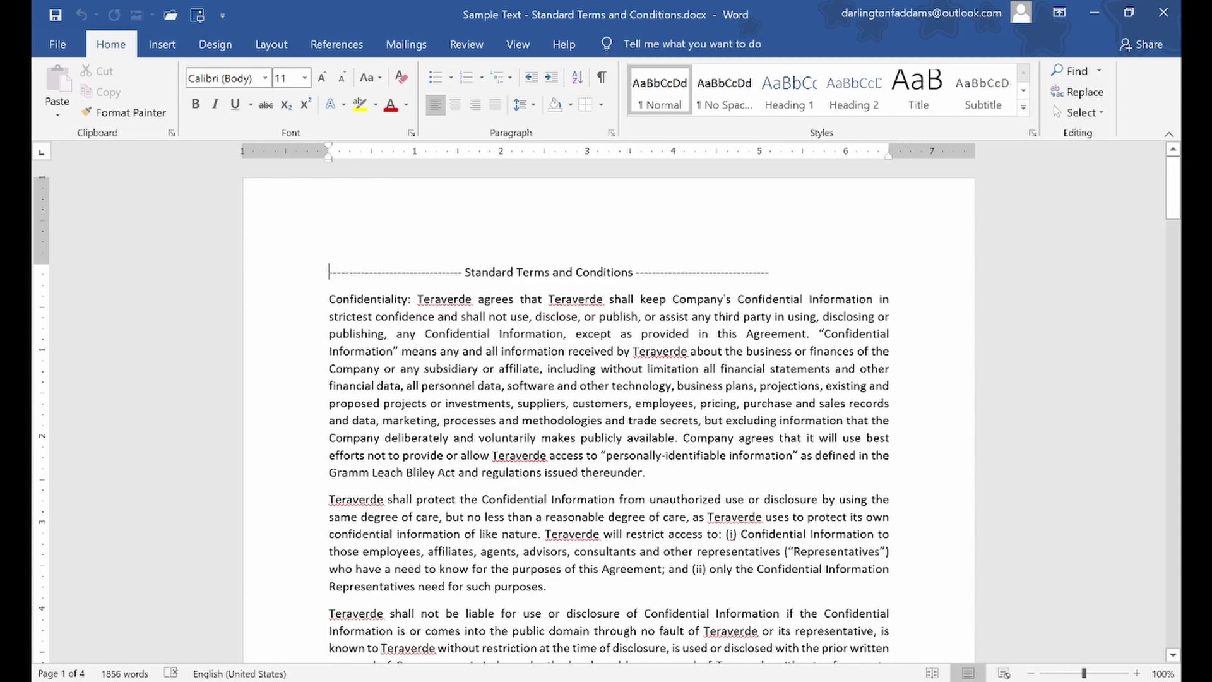
key("alt+Tab")
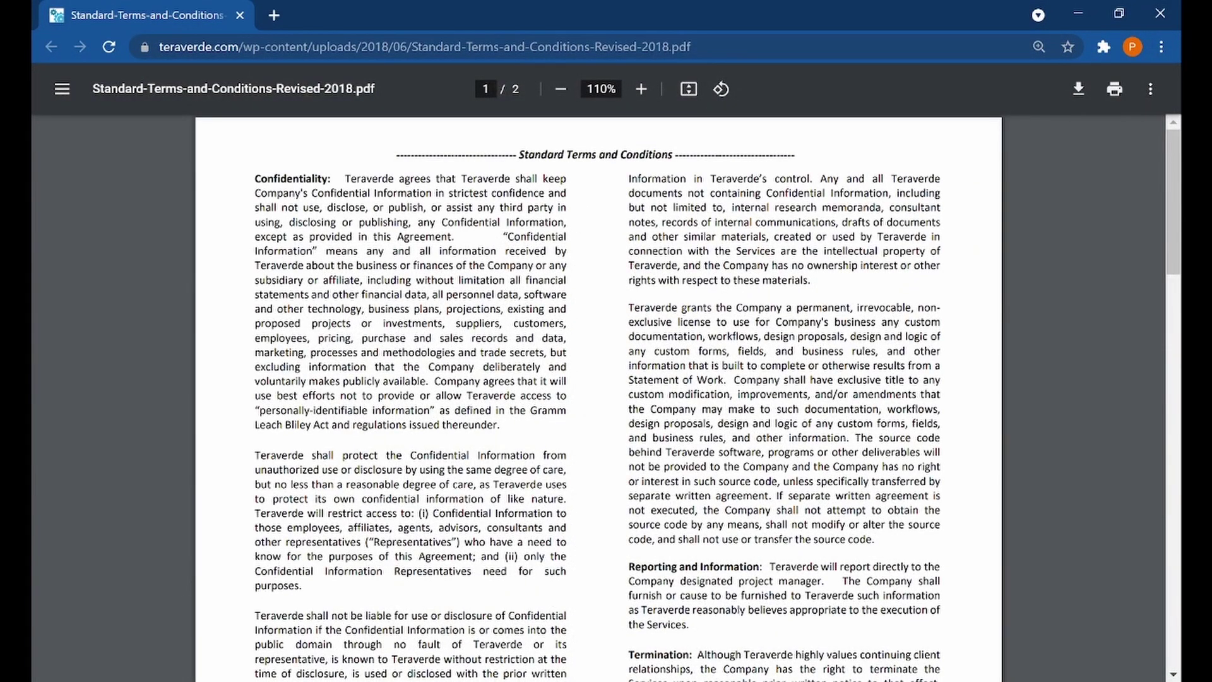
key("alt+Tab")
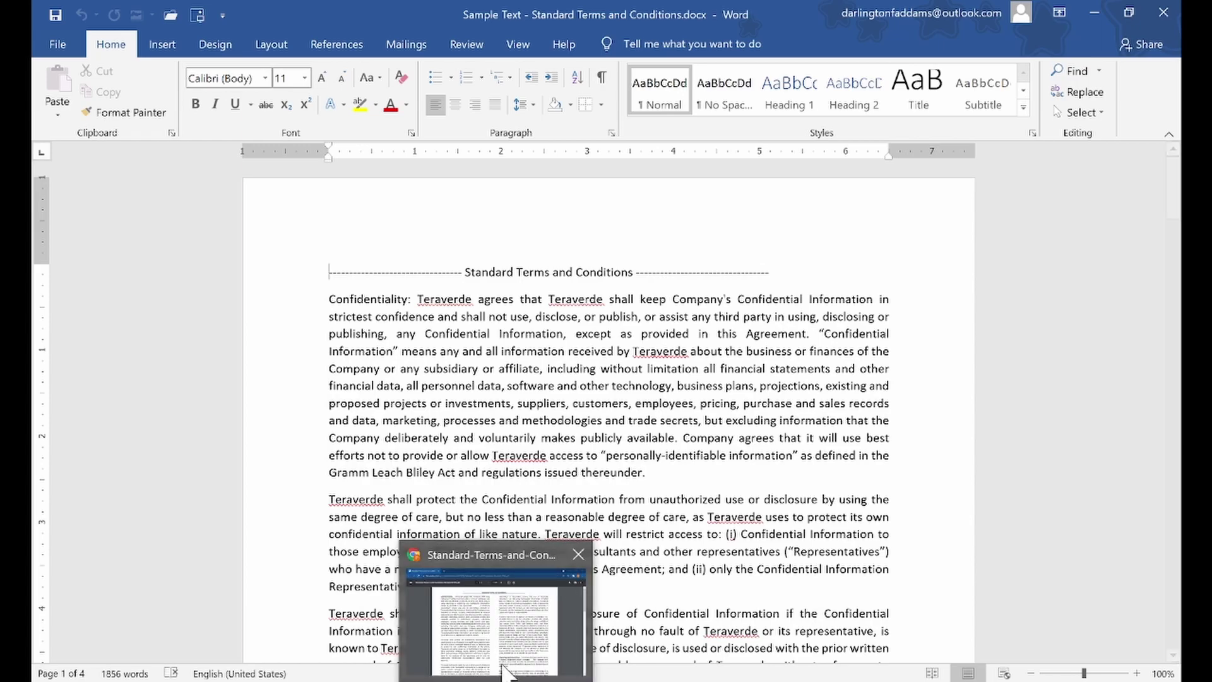
left_click(495, 621)
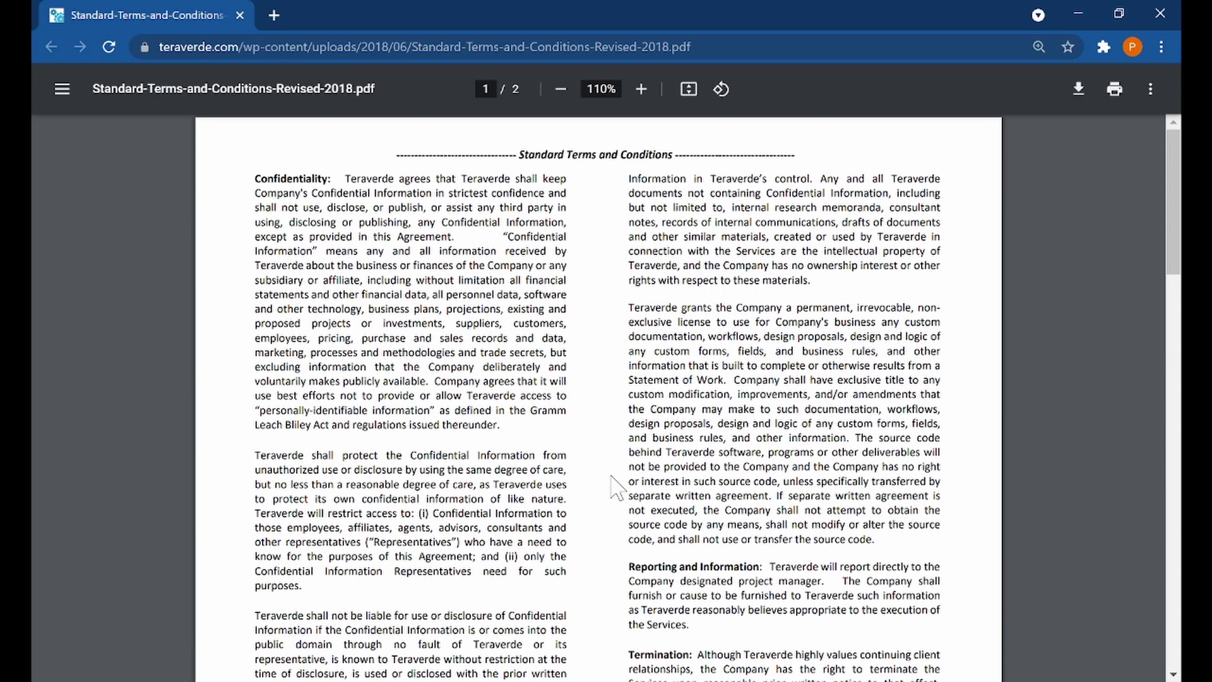
scroll(616, 486, "down", 10)
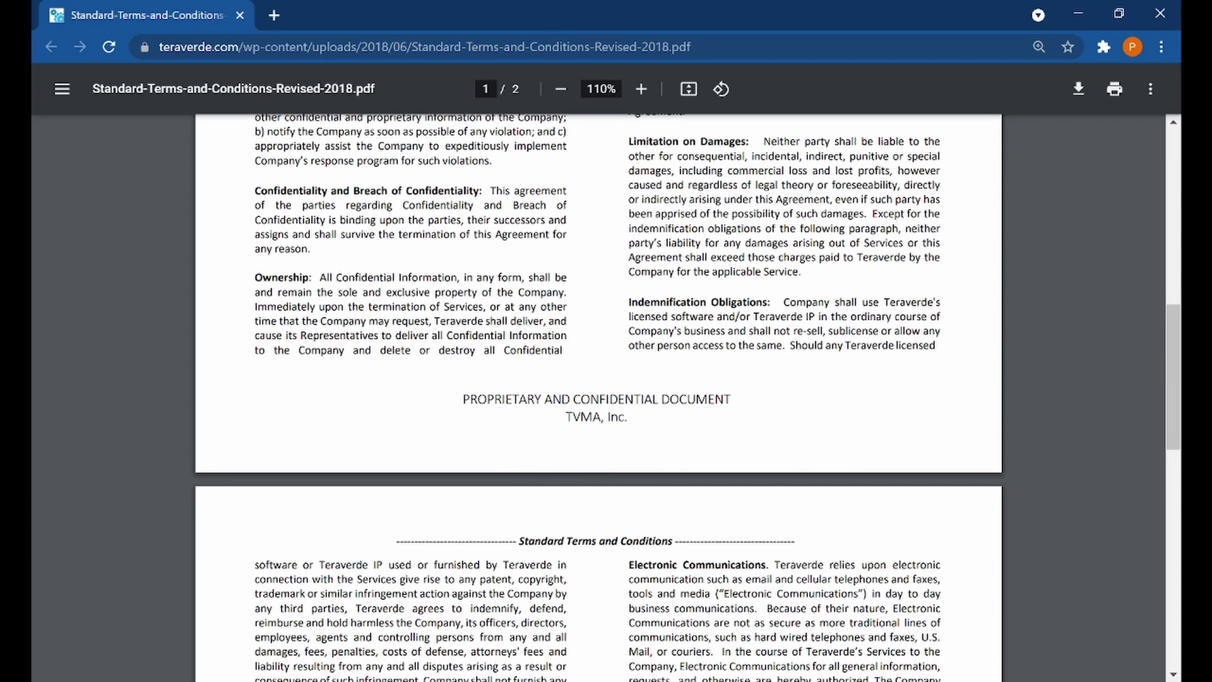
left_click_drag(462, 399, 584, 417)
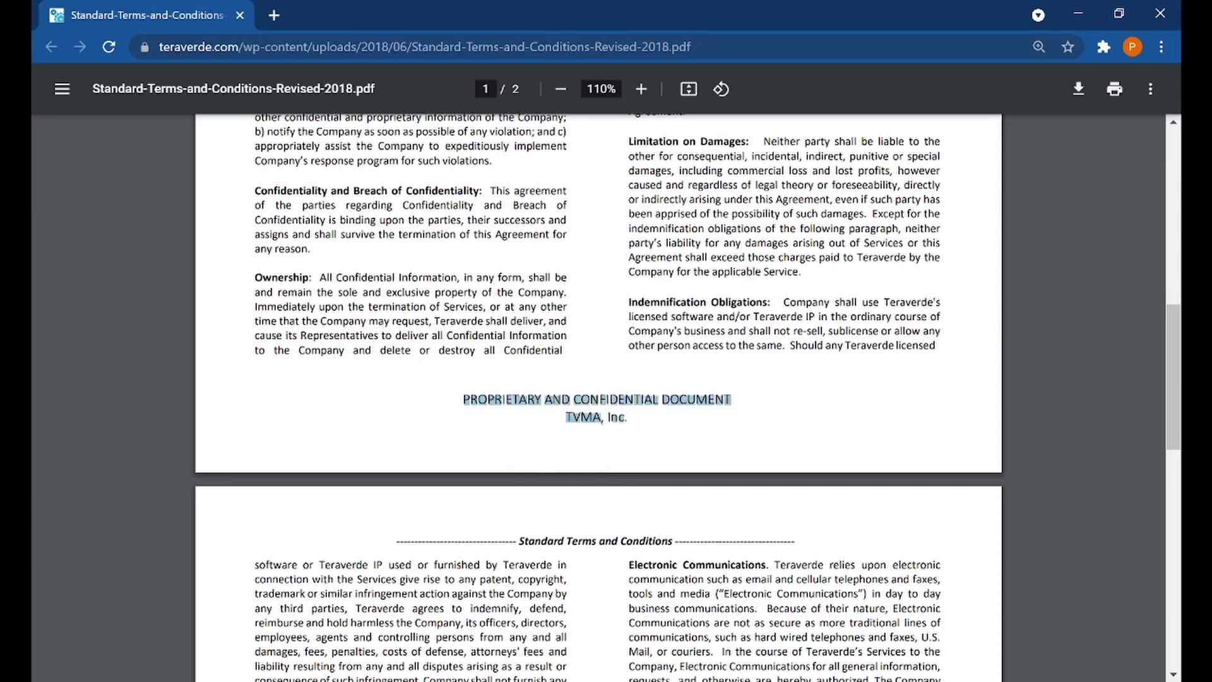
Copy the 'PROPRIETARY AND CONFIDENTIAL DOCUMENT / TVMA, Inc.' footer text from the PDF
right_click(619, 395)
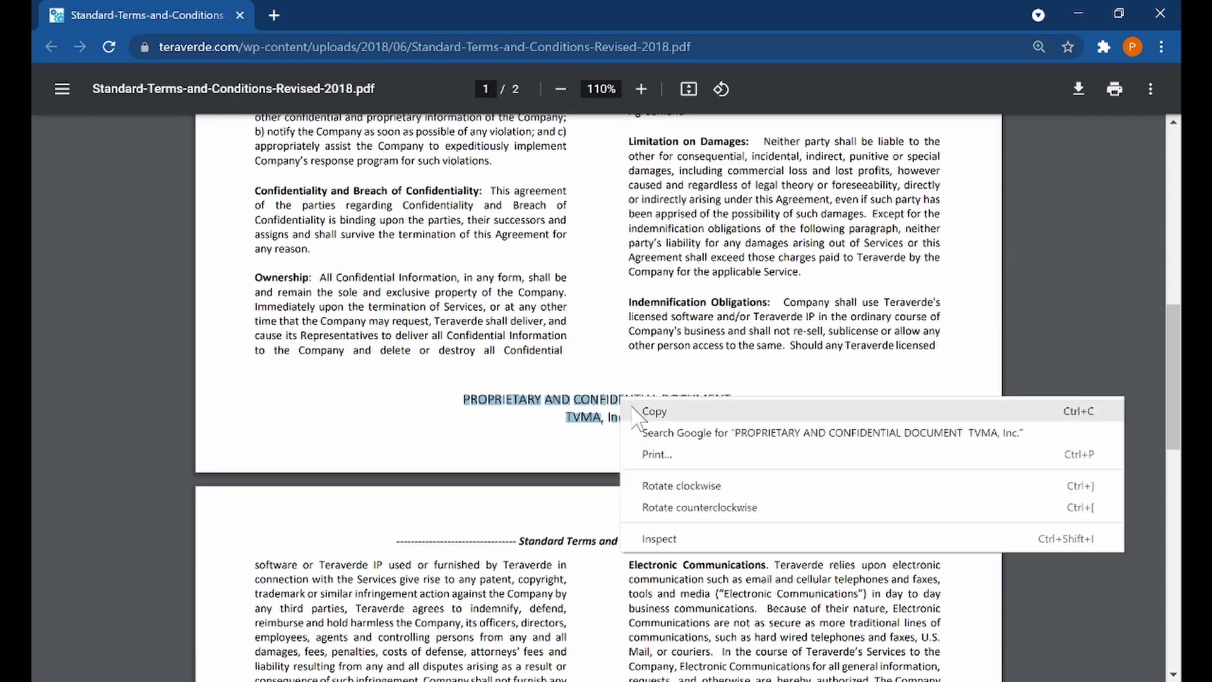
left_click(643, 414)
key("alt+Tab")
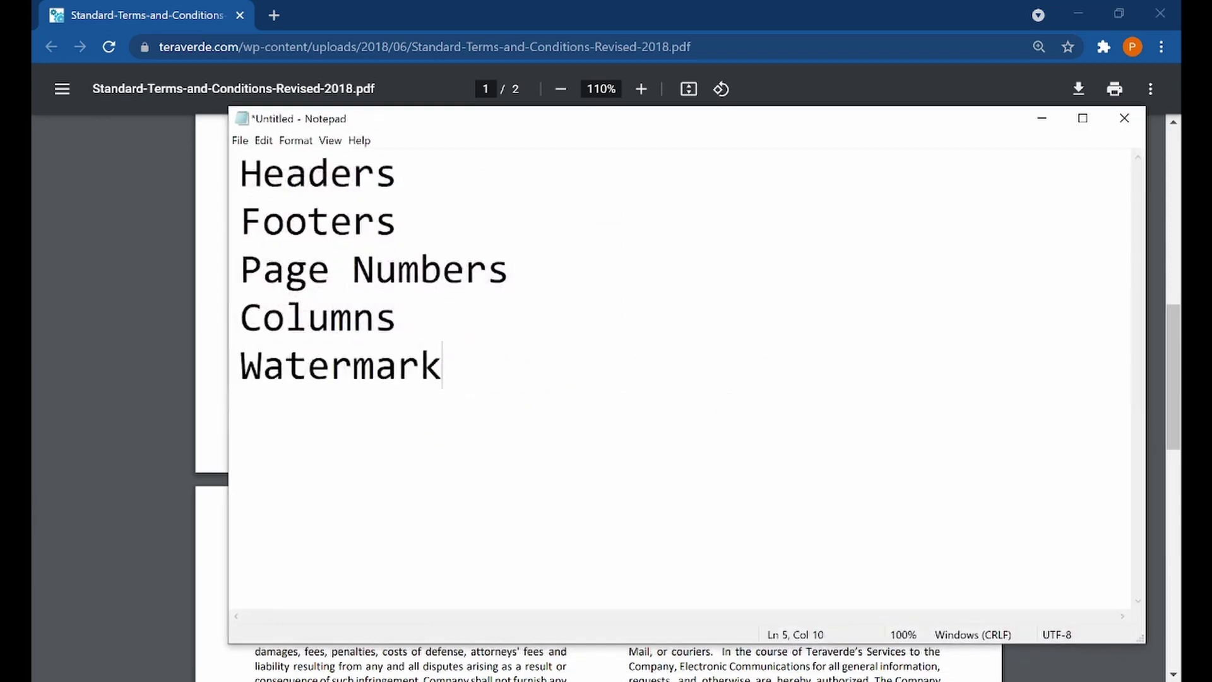
Paste the two footer lines below Watermark in Notepad and copy them again for Word
key("Return")
key("Return")
key("ctrl+v")
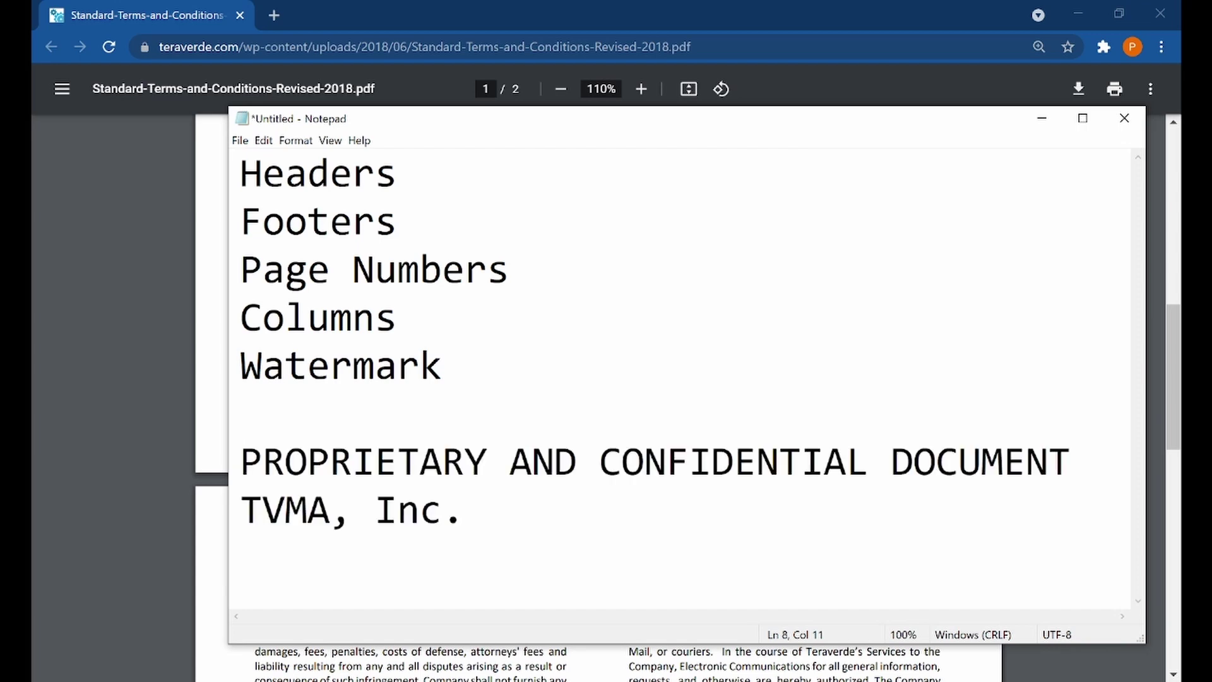
key("shift+Left")
key("shift+Left")
key("shift+Left")
key("shift+Left")
key("shift+Up")
key("shift+Home")
key("ctrl+c")
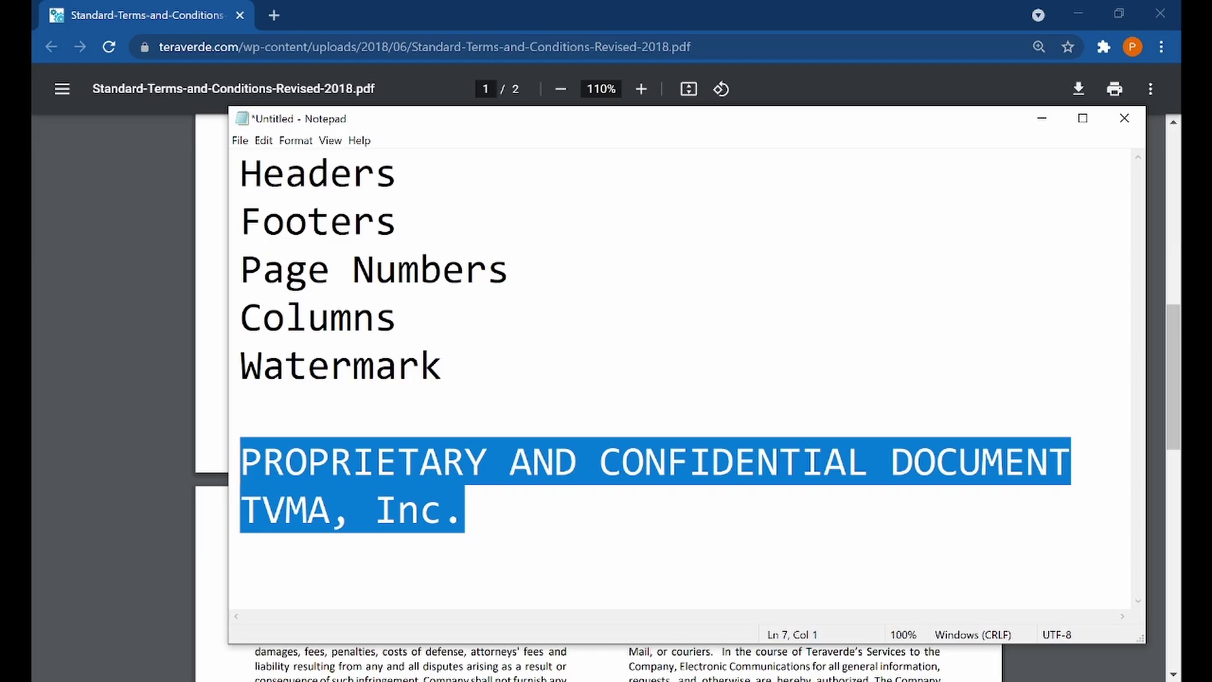
key("alt+Tab")
Paste PROPRIETARY AND CONFIDENTIAL DOCUMENT and TVMA, Inc. on the empty line above the dashed title
left_click(309, 282)
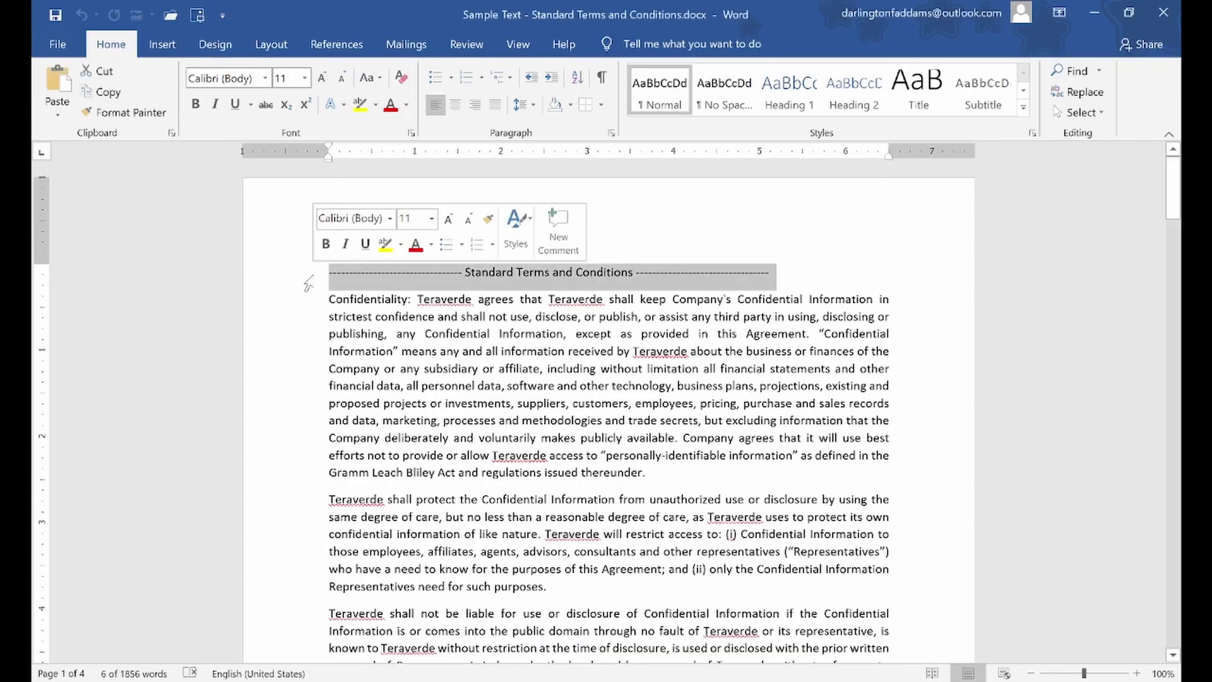
left_click(330, 278)
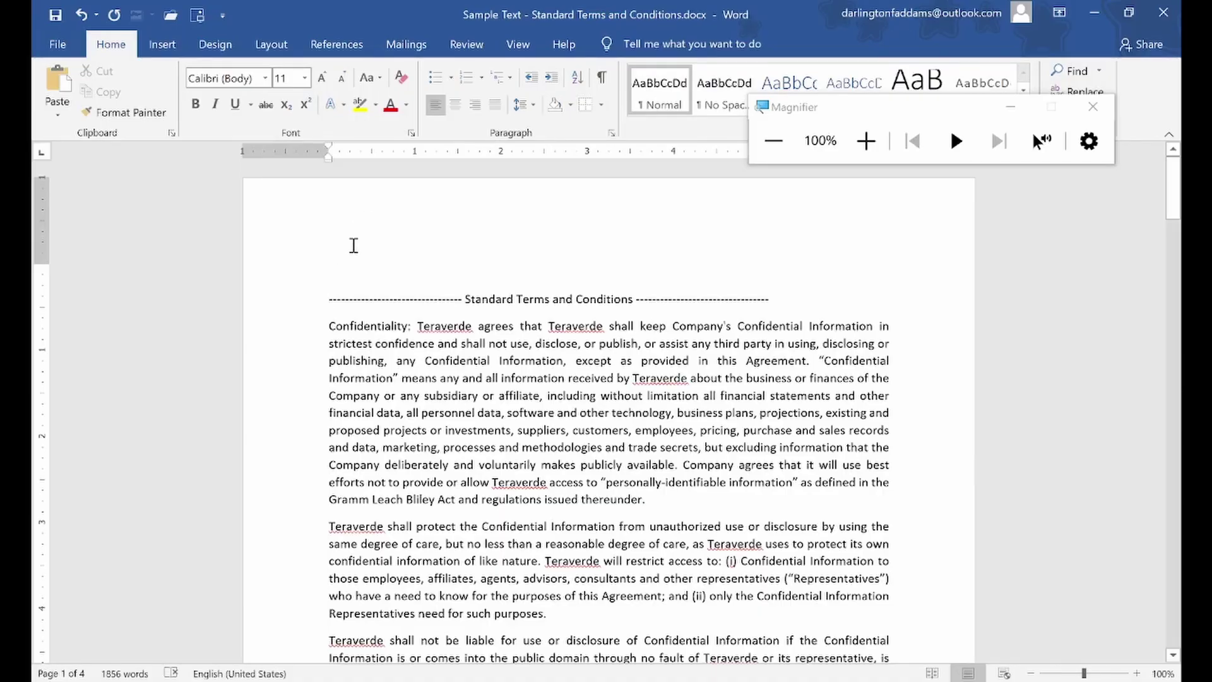
left_click(343, 272)
left_click(1009, 107)
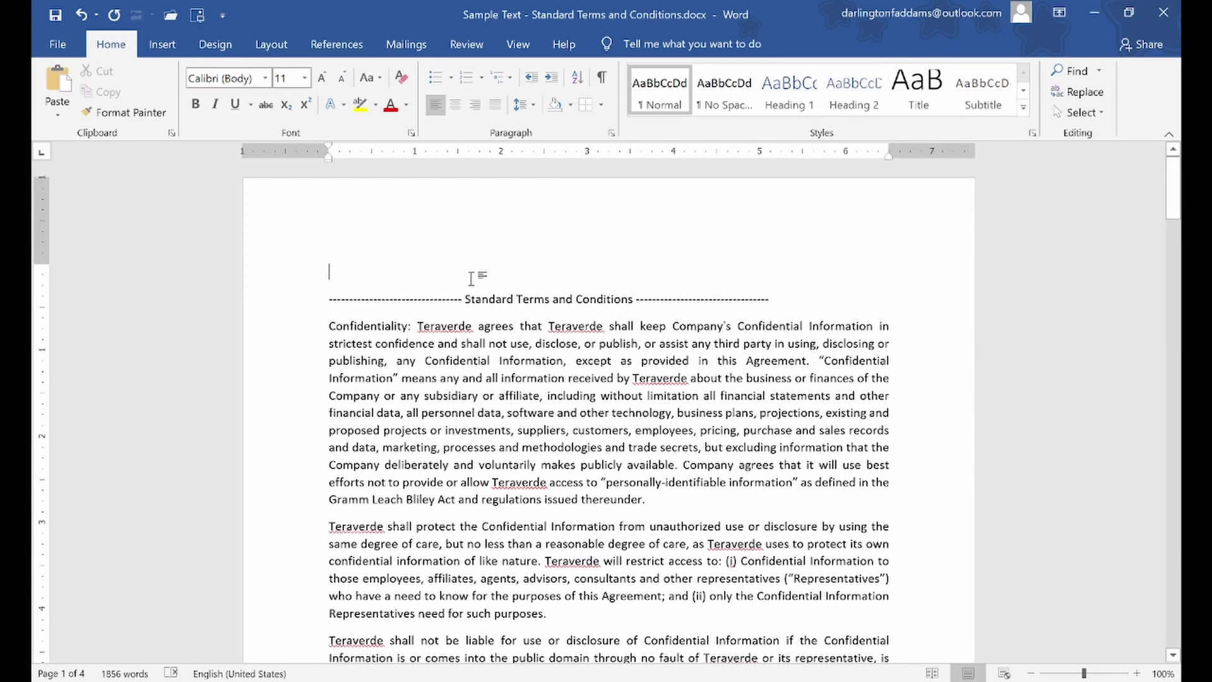
key("ctrl+v")
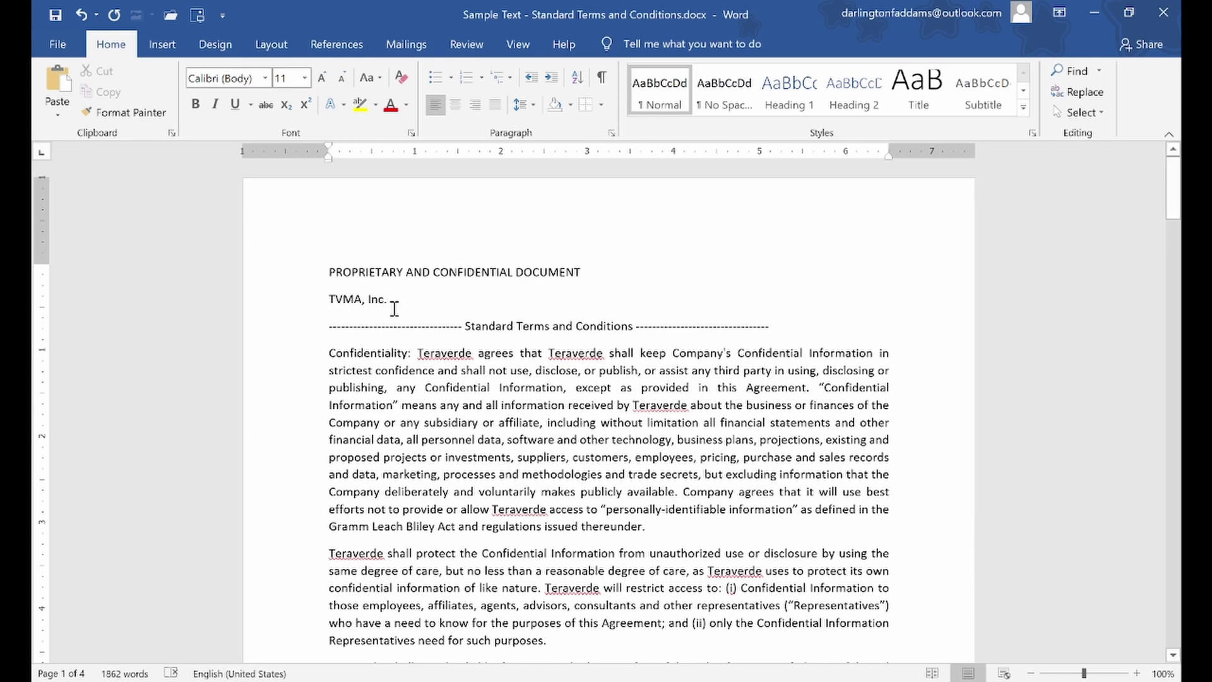
Insert a blank line between PROPRIETARY AND CONFIDENTIAL DOCUMENT and TVMA, Inc
triple_click(357, 304)
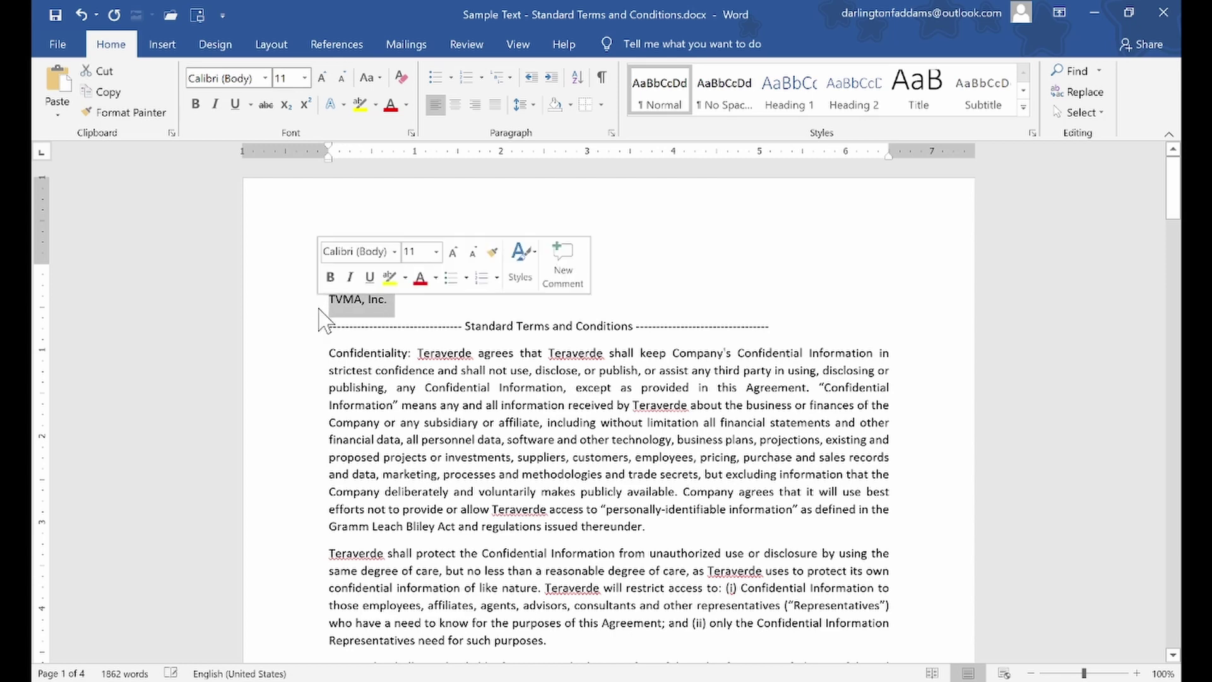
left_click(349, 309)
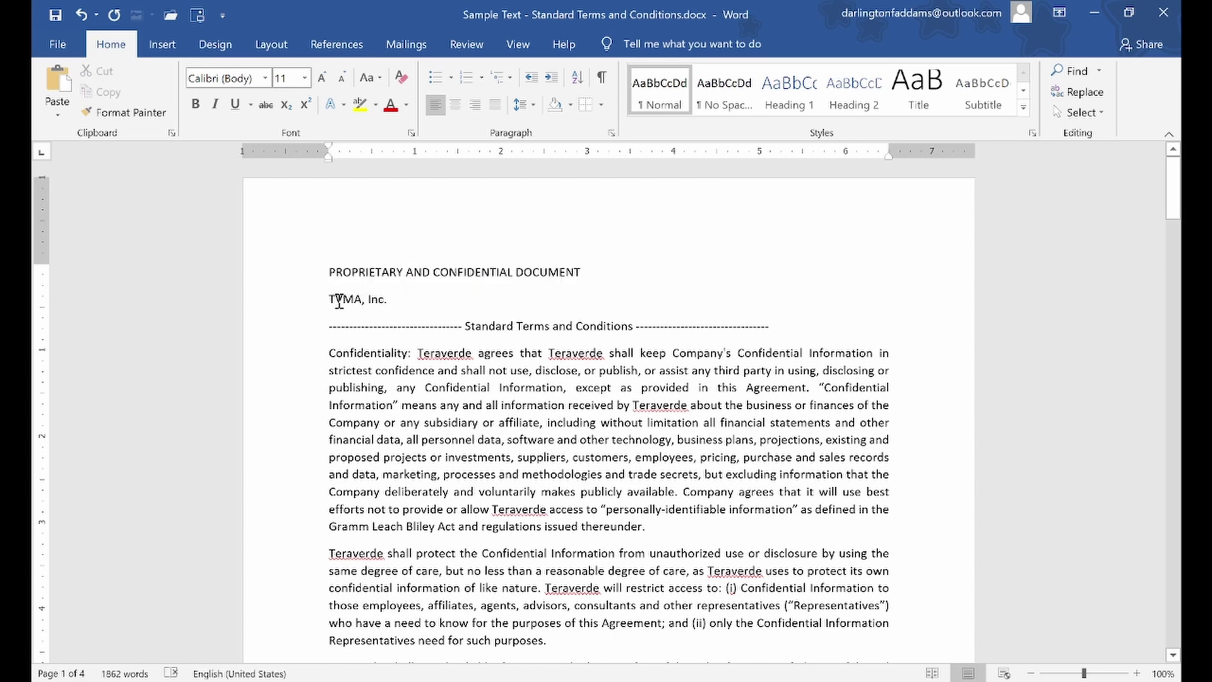
left_click(323, 300)
key("Return")
left_click(341, 298)
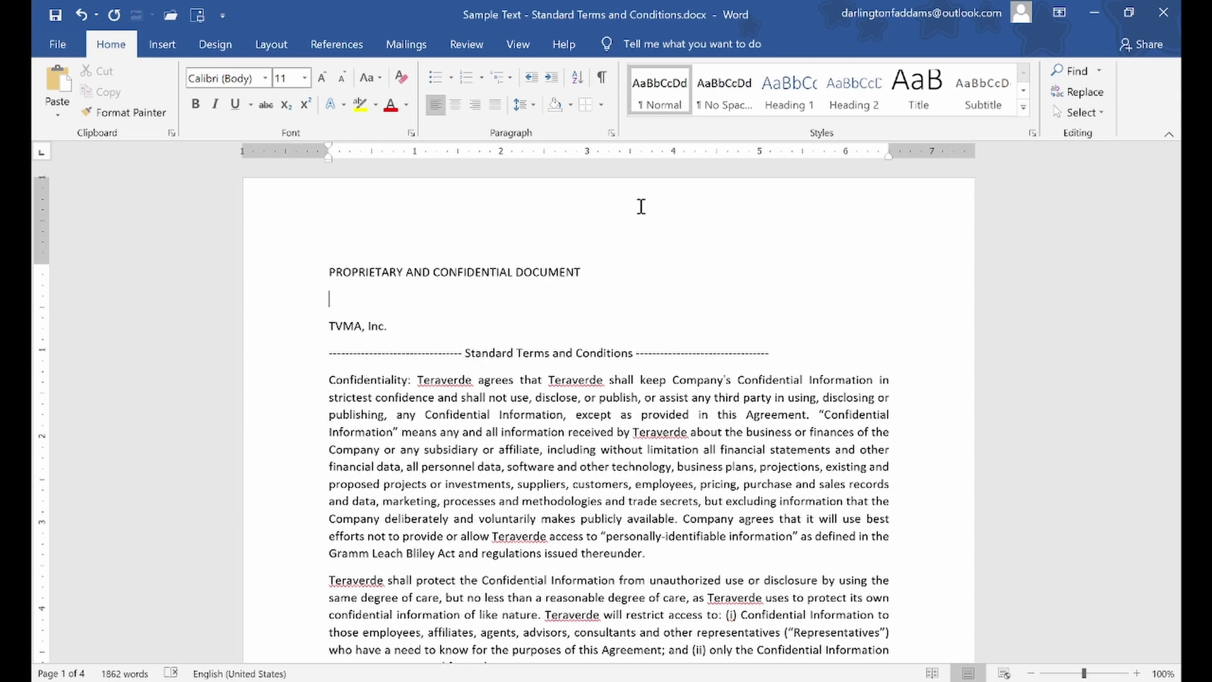
Enter 'Bitware Company Limited' on the blank line between the two company lines
type("Bit")
key("ctrl+equal")
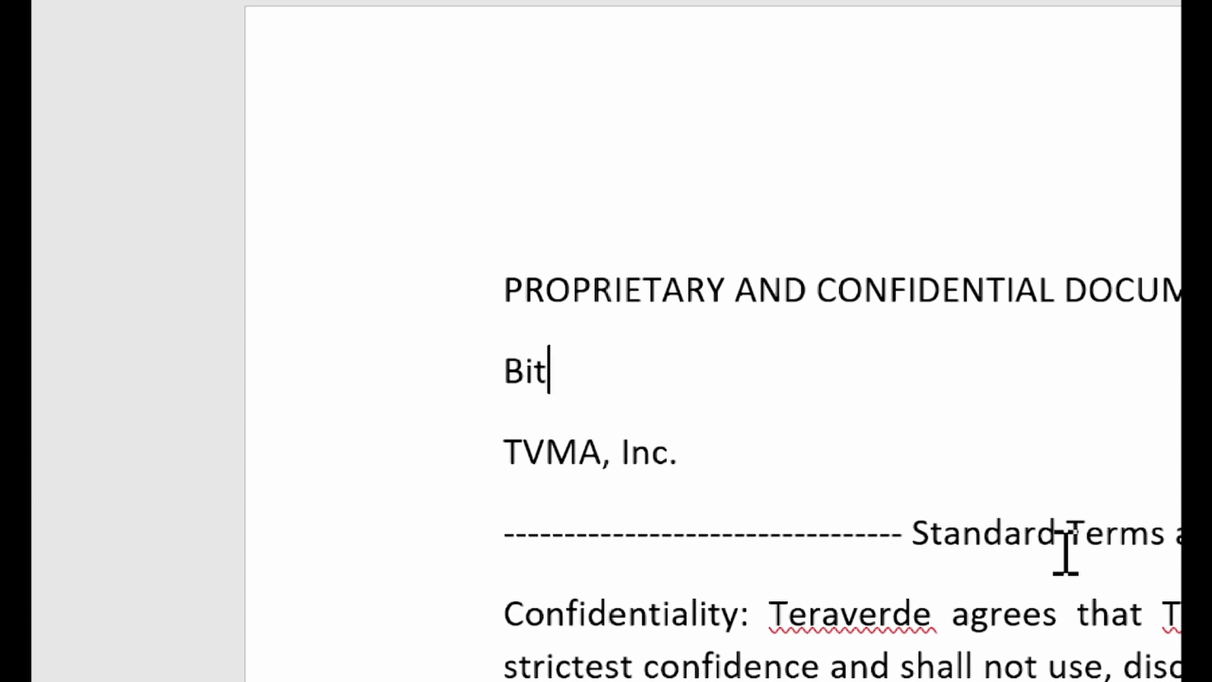
type("ware ")
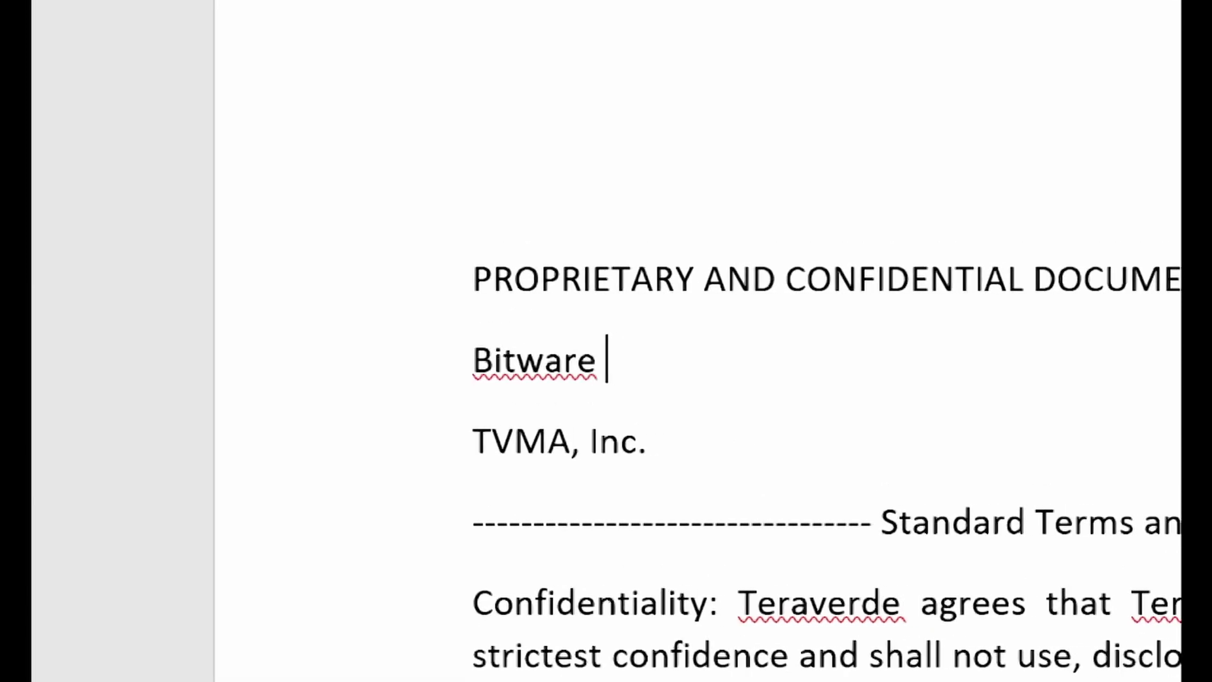
type("Compa")
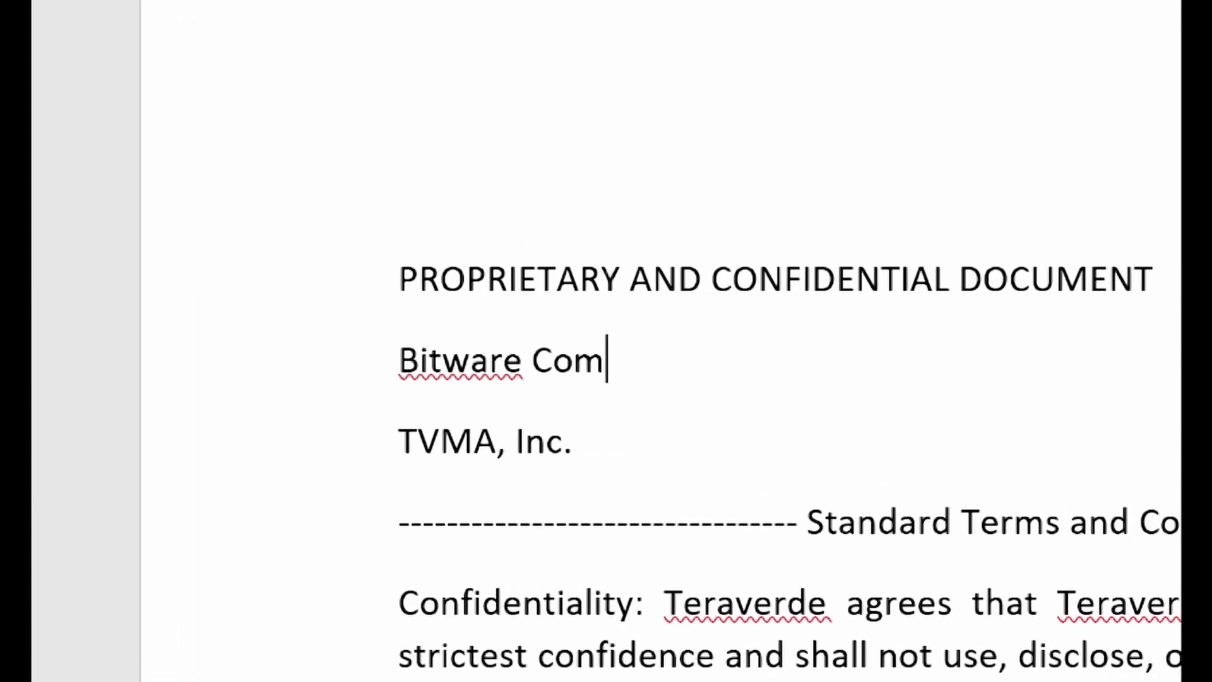
type("ny Limited")
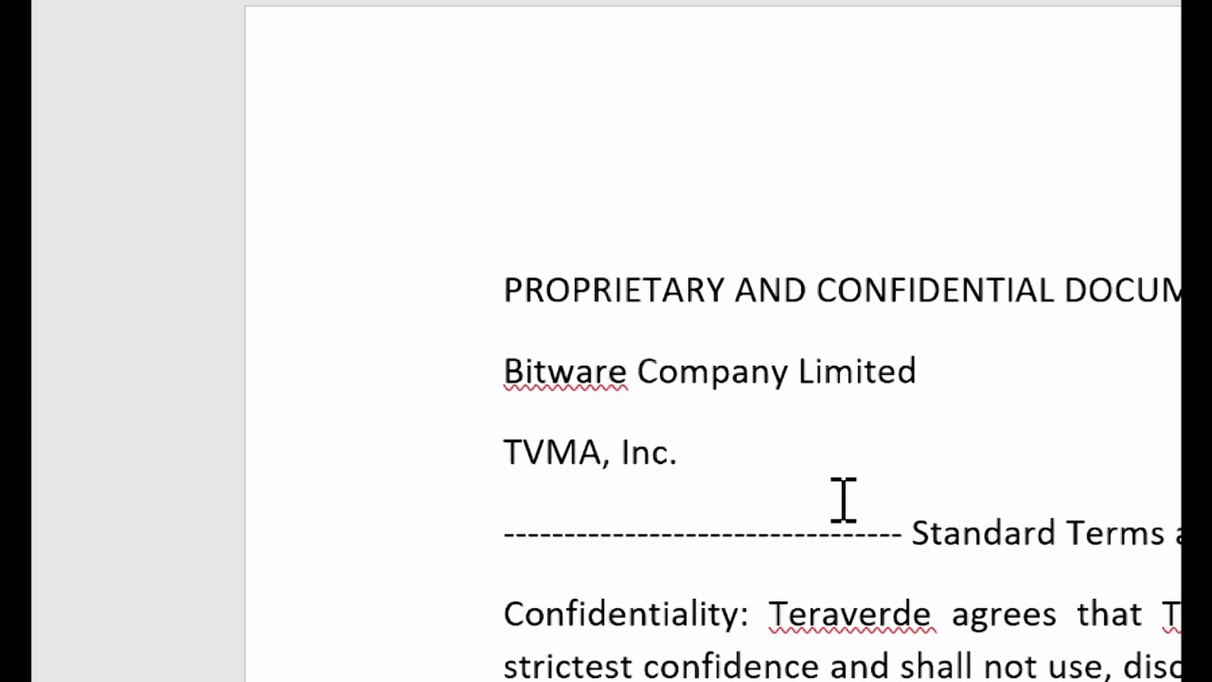
Delete the TVMA, Inc. line; a first attempt to move the company name is undone
left_click(458, 450)
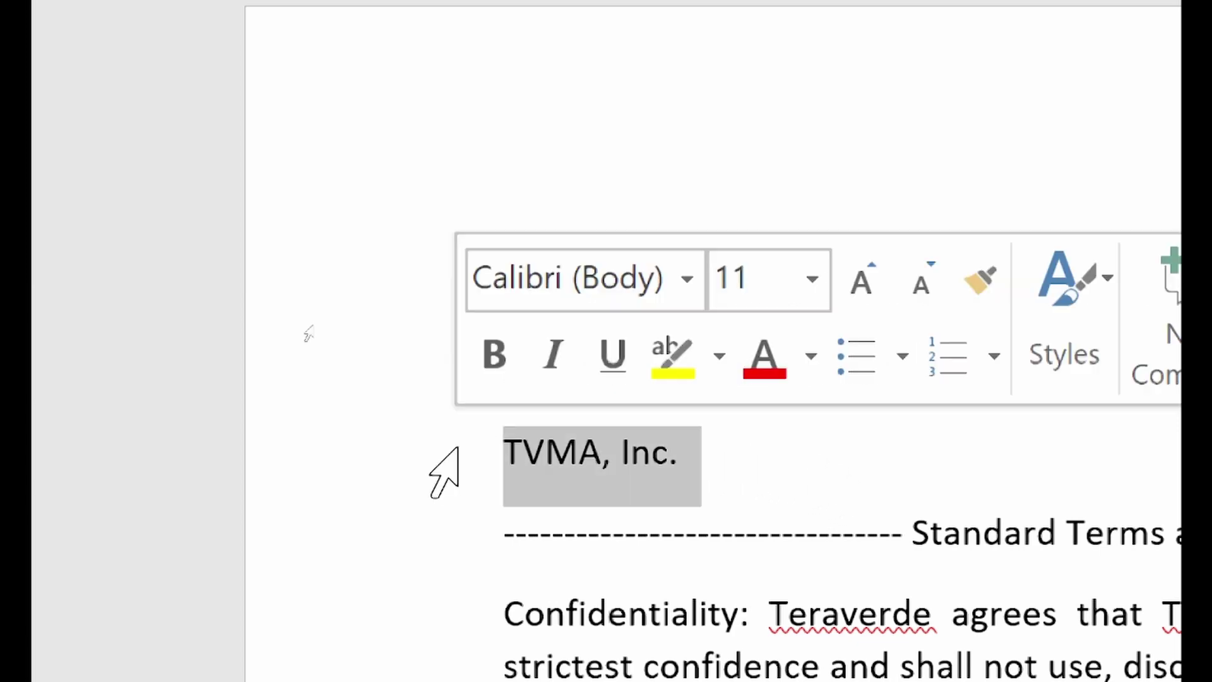
key("Delete")
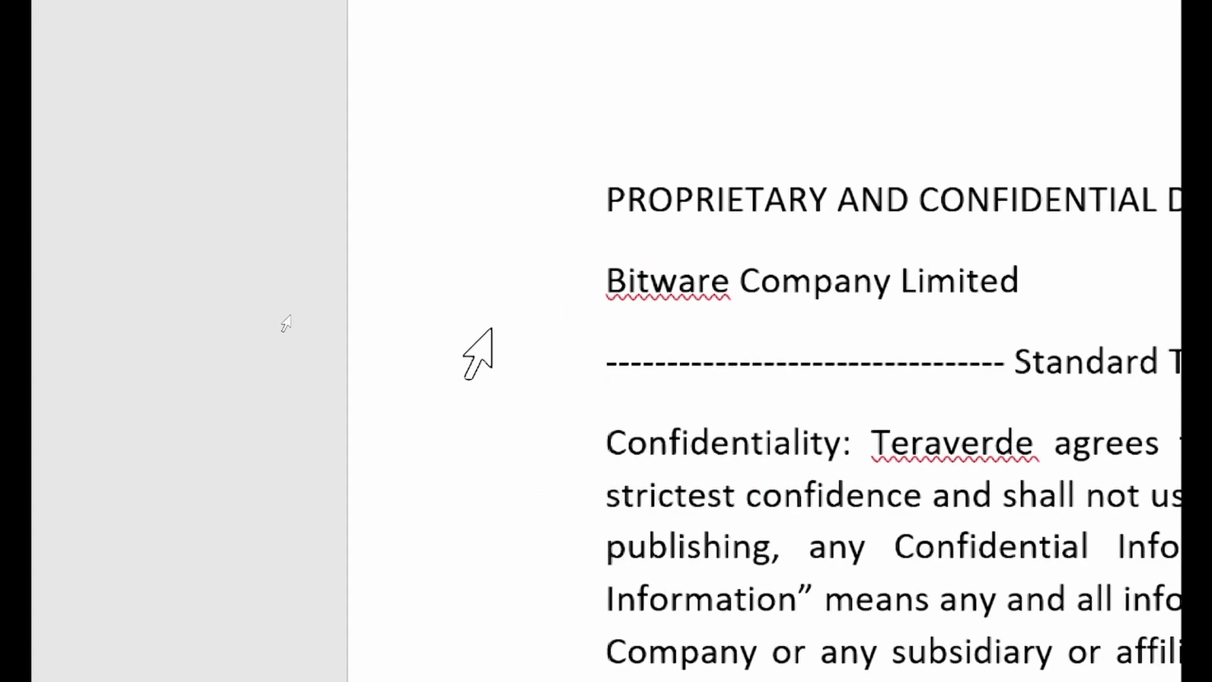
left_click(506, 309)
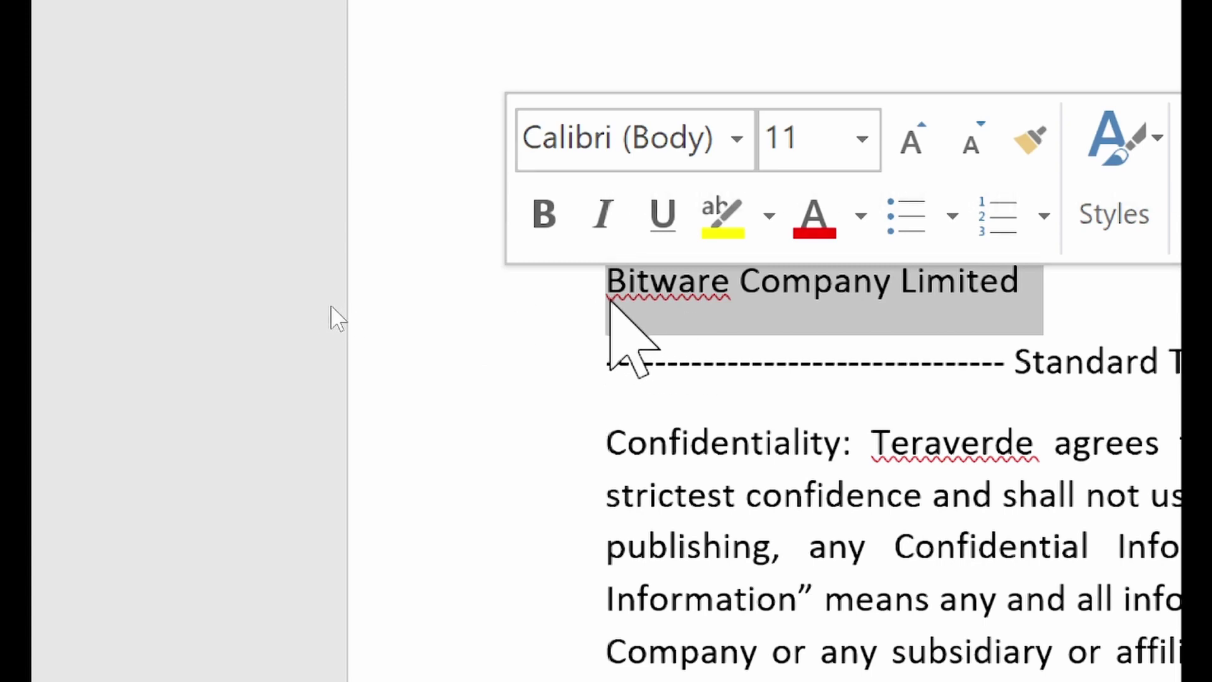
left_click_drag(624, 301, 604, 212)
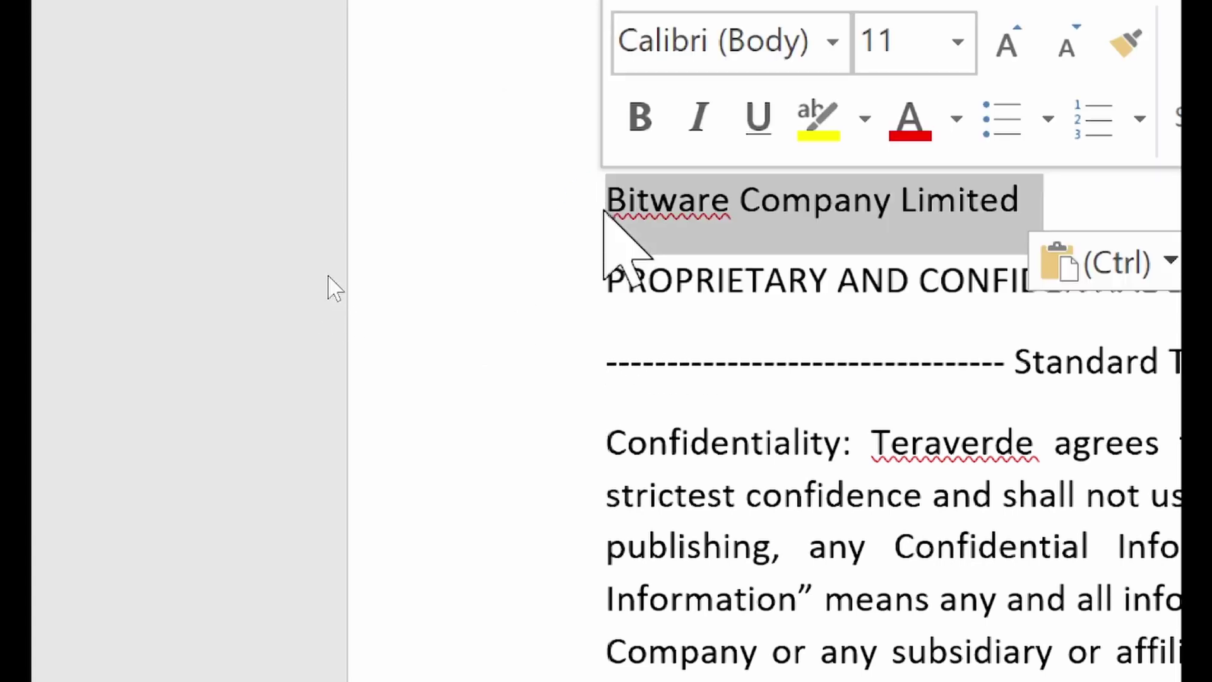
left_click(1087, 369)
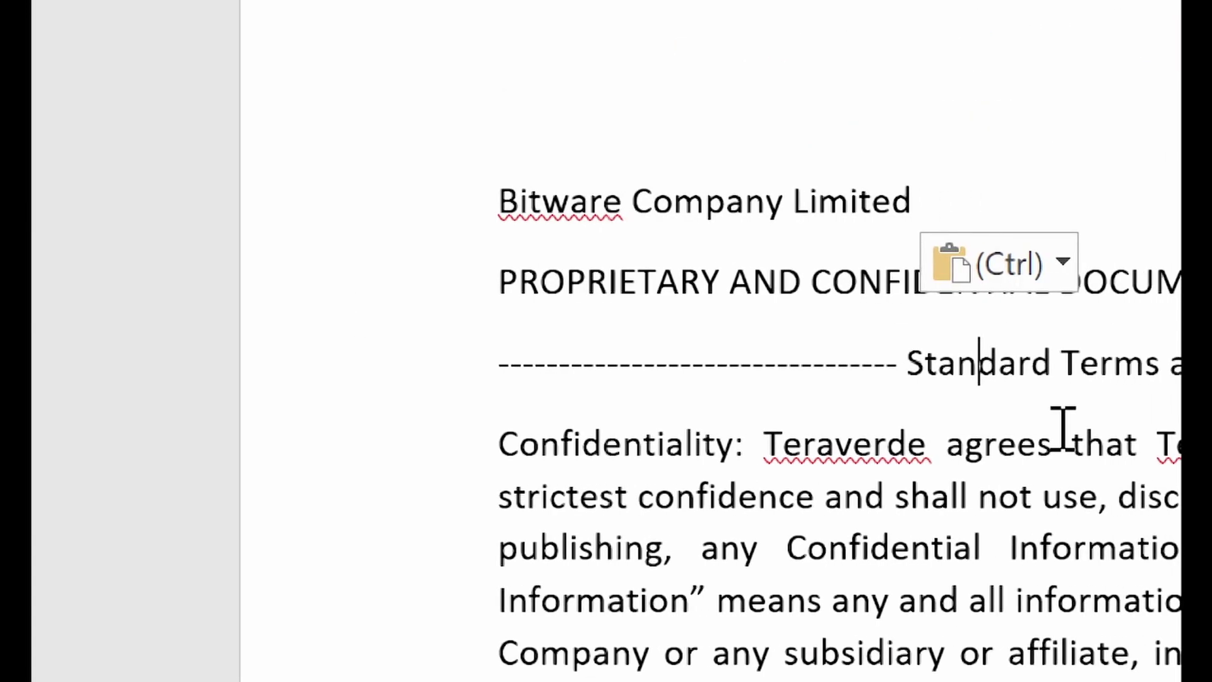
key("ctrl+z")
left_click(654, 291)
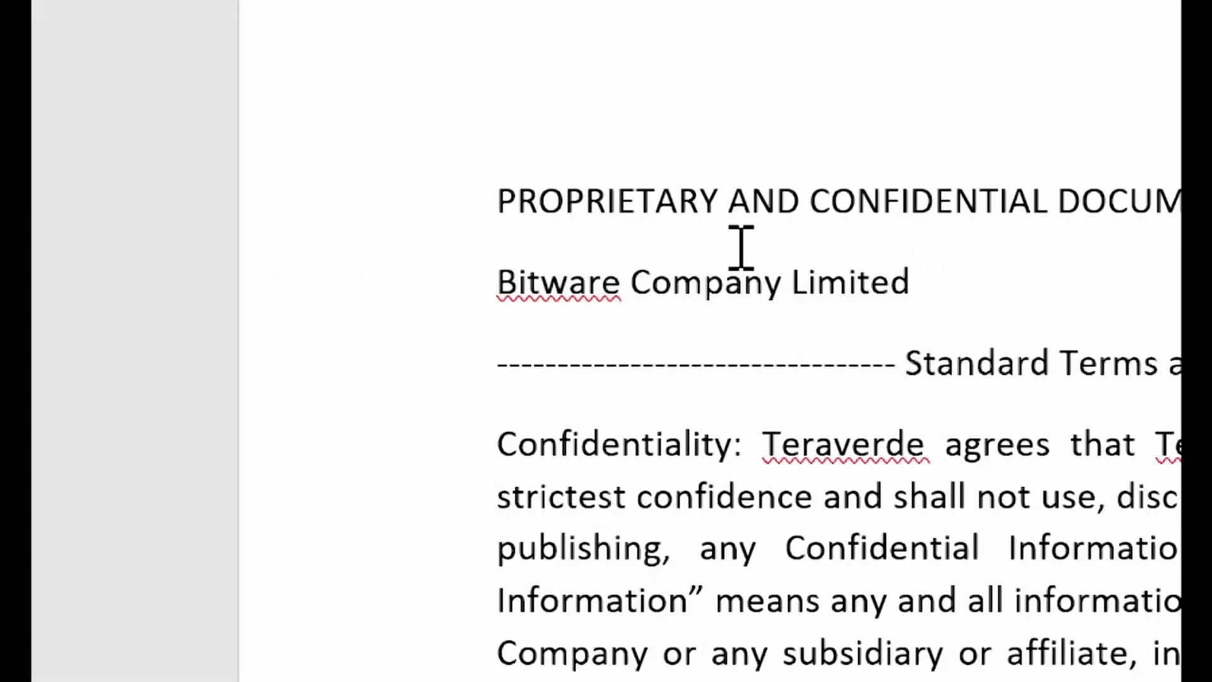
Move the Bitware Company Limited line above PROPRIETARY AND CONFIDENTIAL DOCUMENT
left_click(401, 318)
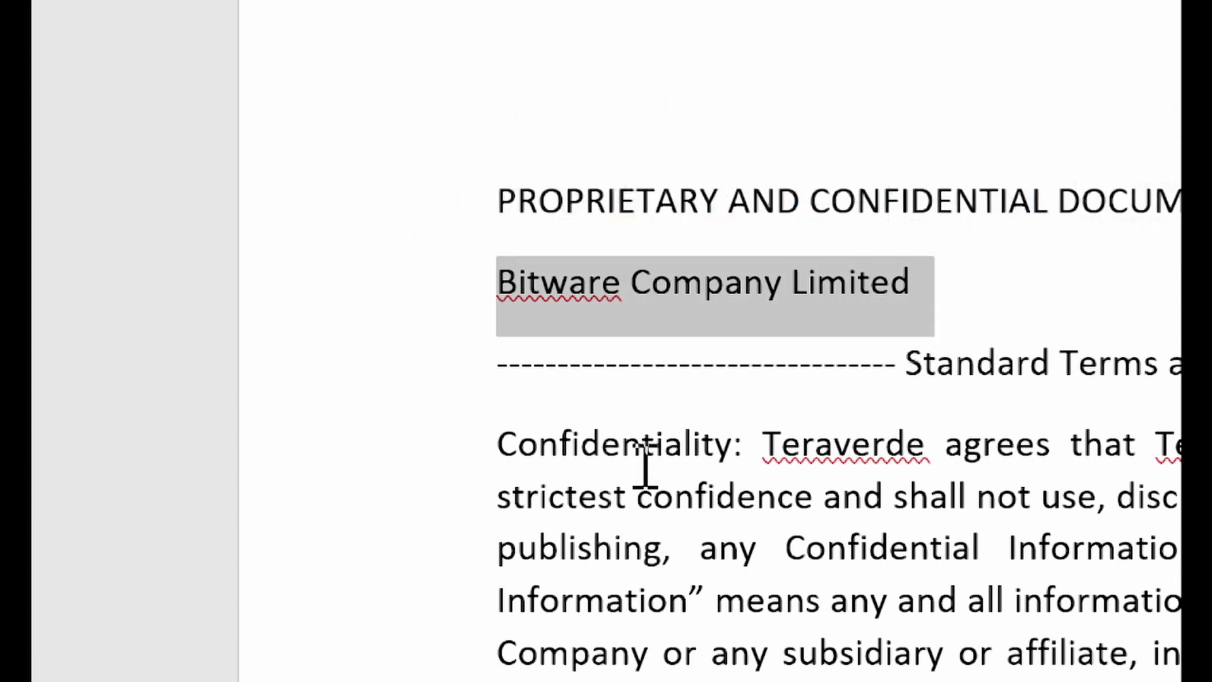
mouse_move(525, 290)
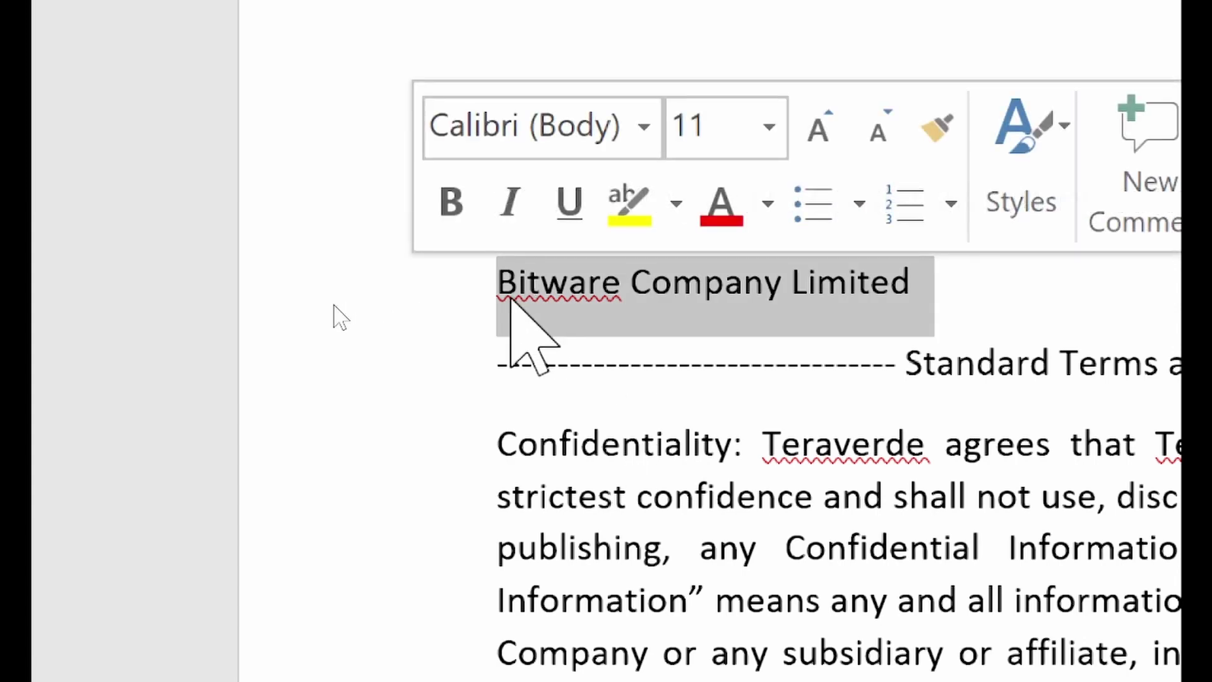
left_click_drag(510, 298, 482, 208)
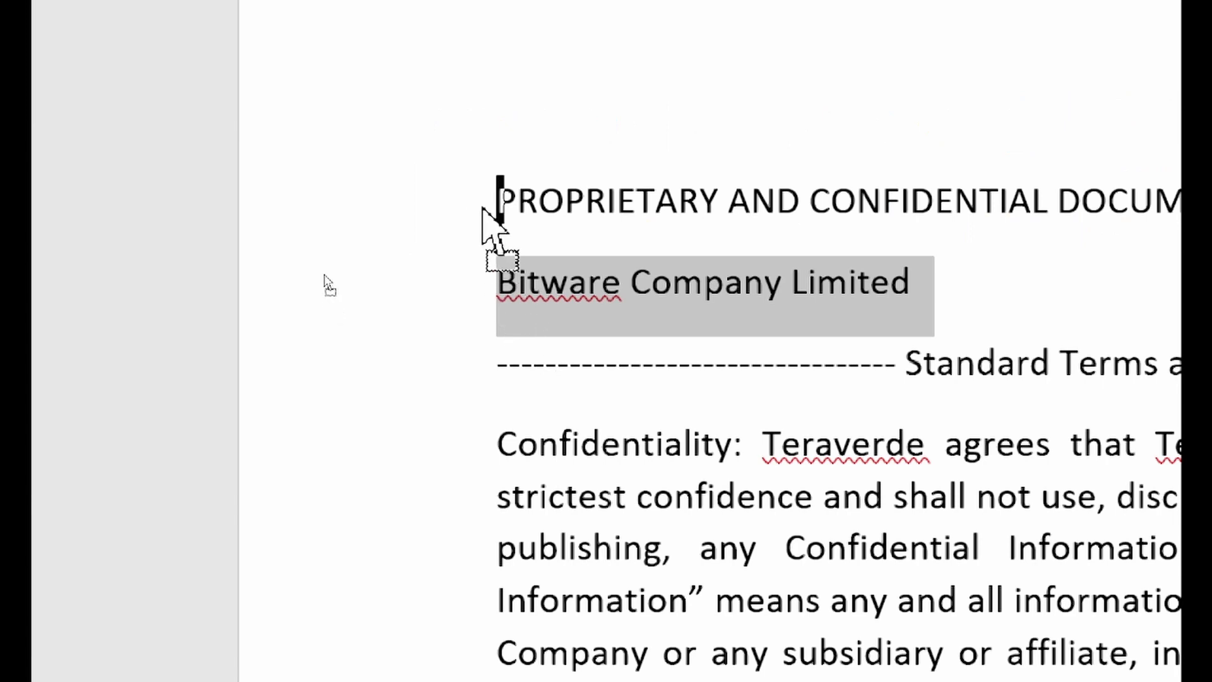
left_click_drag(482, 208, 483, 212)
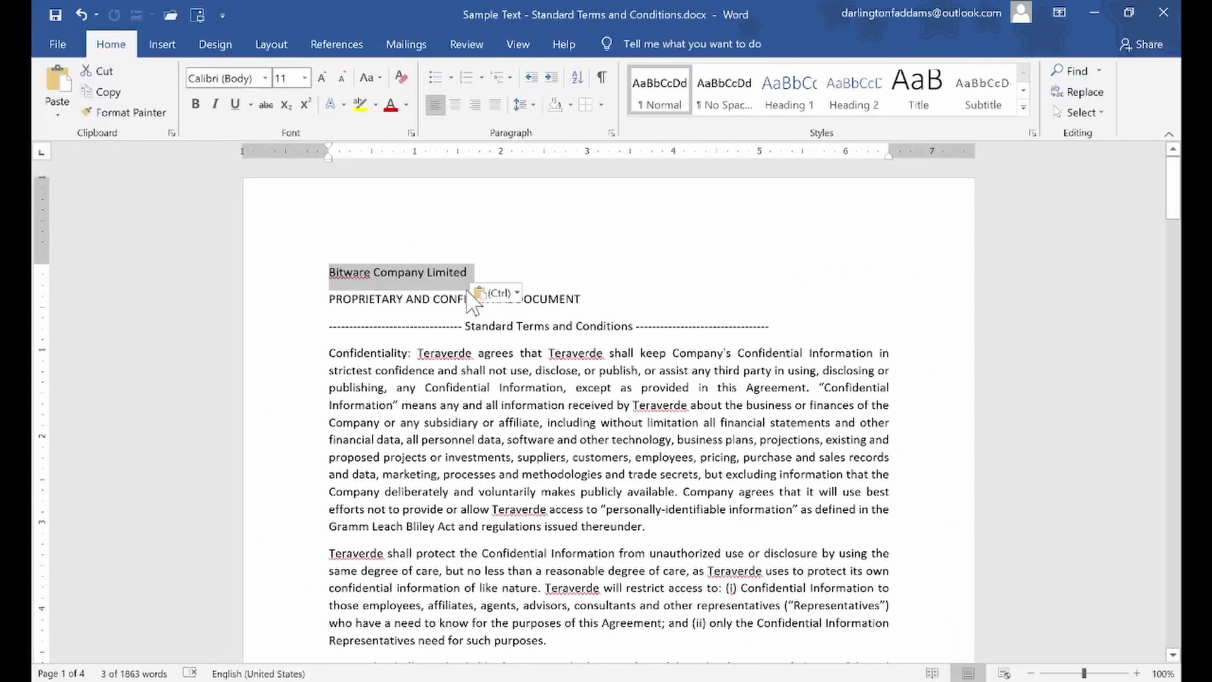
left_click(468, 284)
left_click(474, 365)
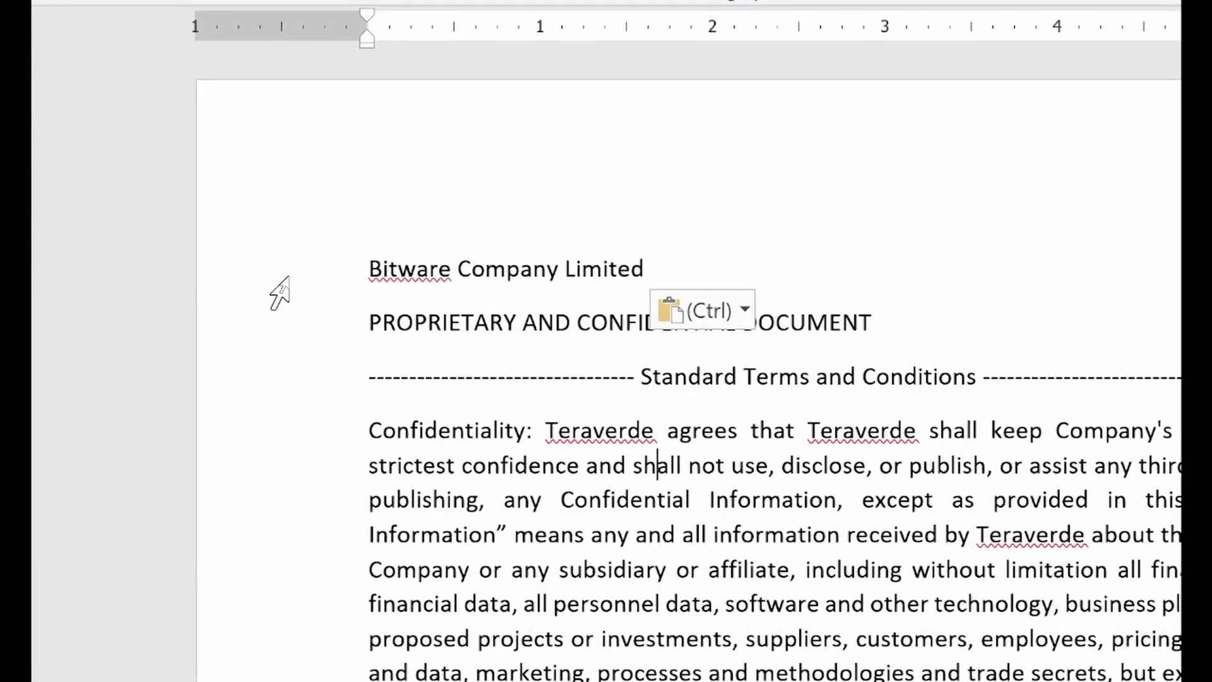
Change the Bitware Company Limited line to uppercase and apply the Heading 1 style
left_click(279, 294)
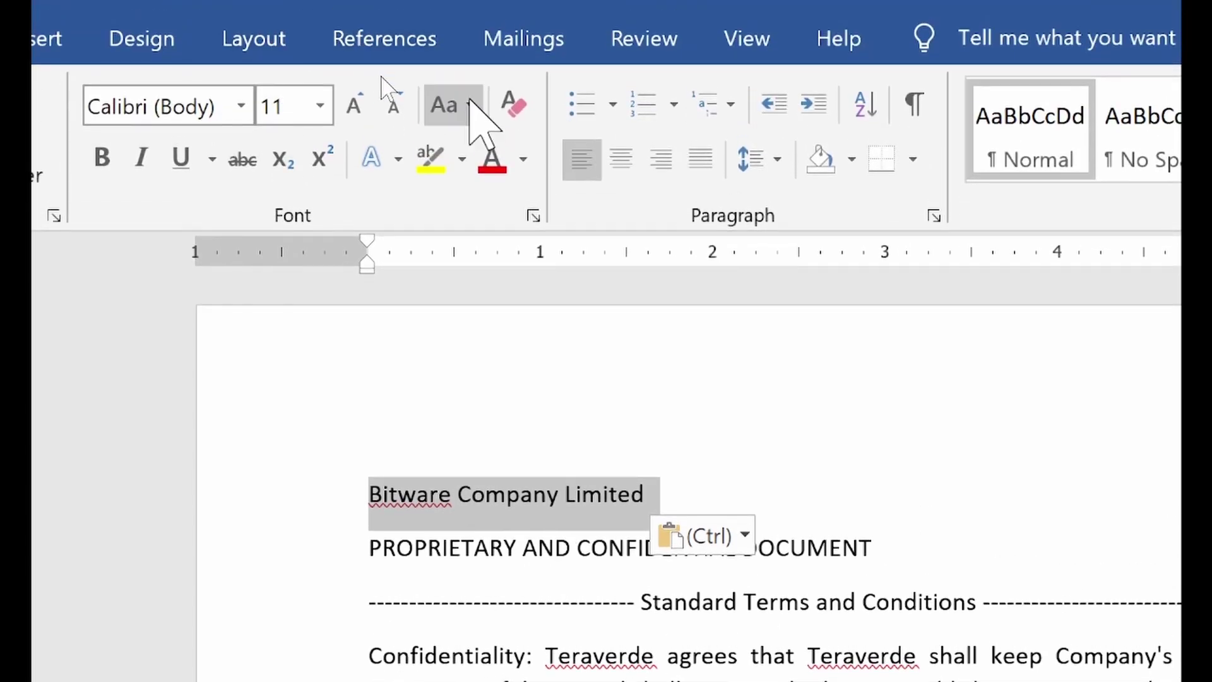
left_click(469, 104)
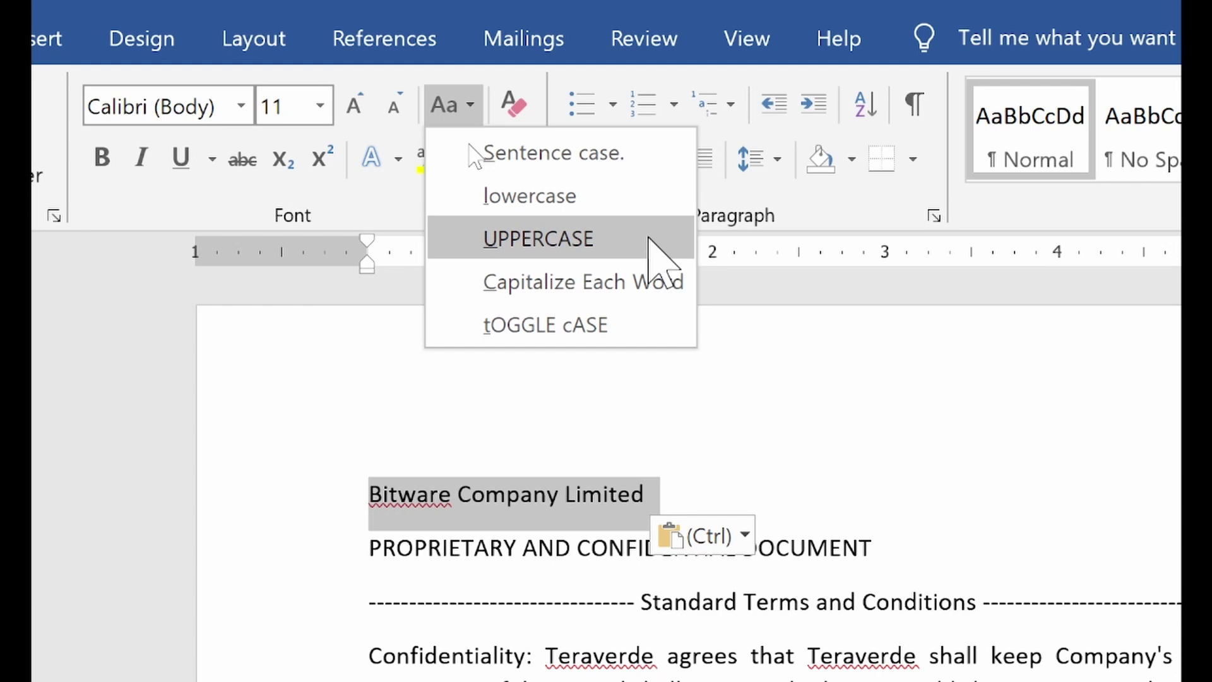
left_click(648, 238)
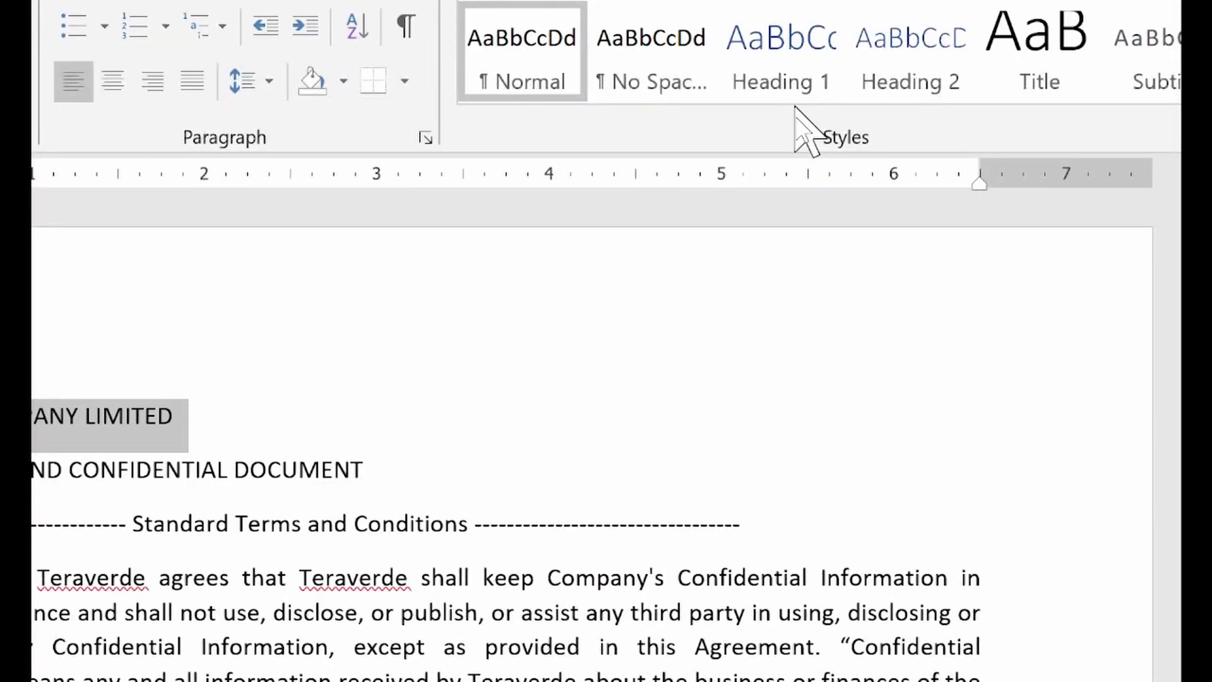
left_click(793, 96)
left_click(794, 88)
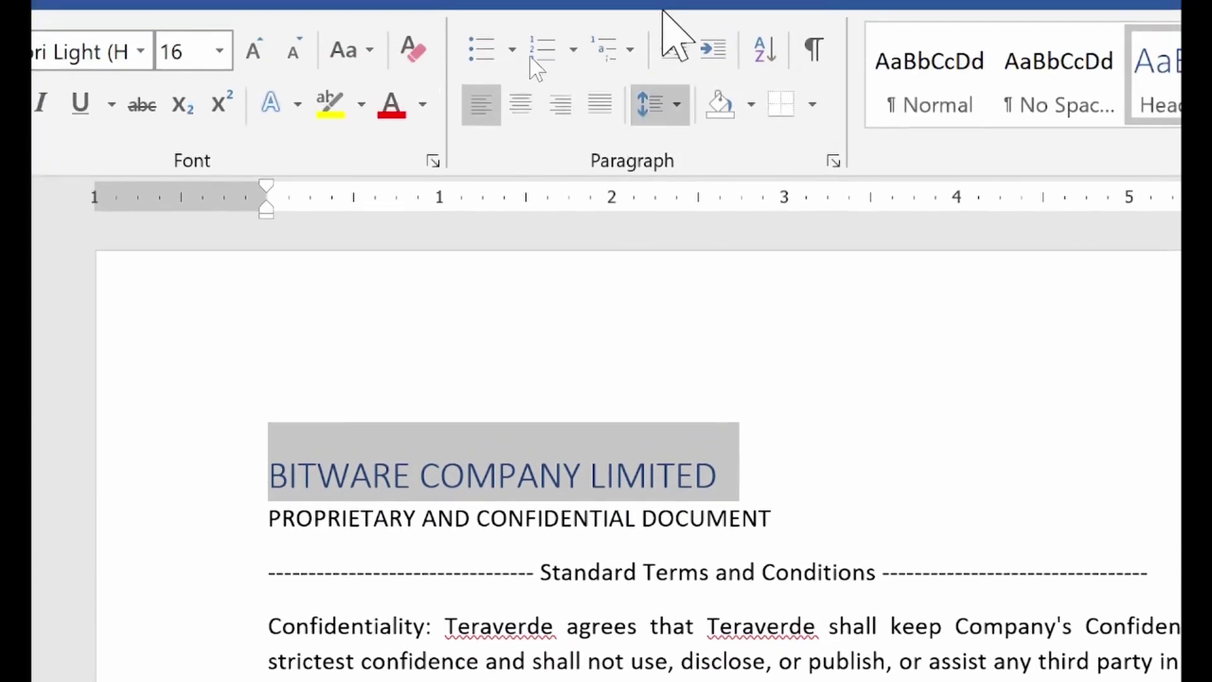
Remove space before the BITWARE COMPANY LIMITED heading, enlarge it from 16 to 18 pt, and centre it
left_click(674, 106)
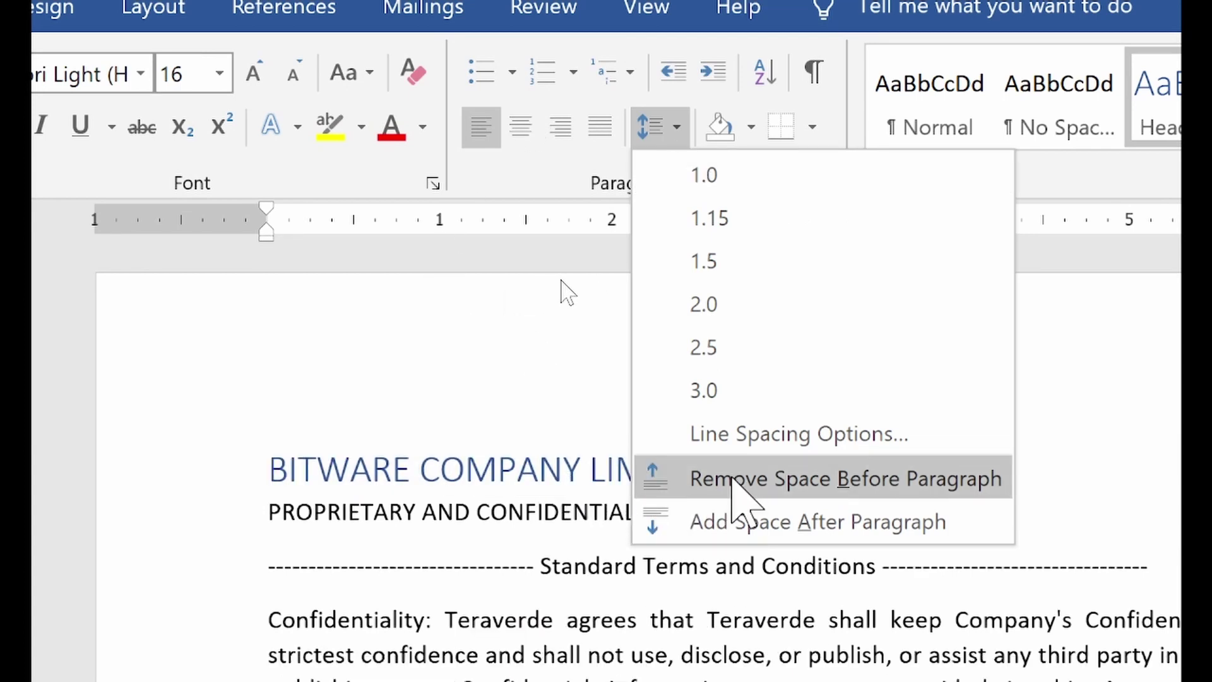
left_click(732, 479)
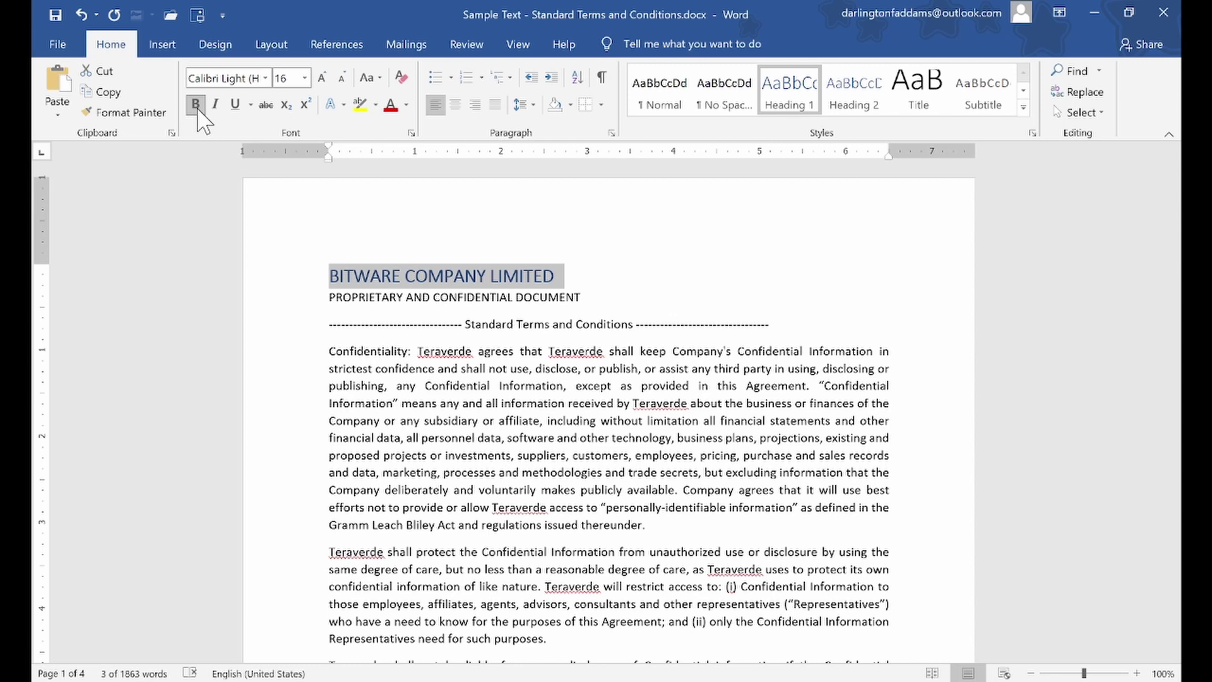
left_click(322, 78)
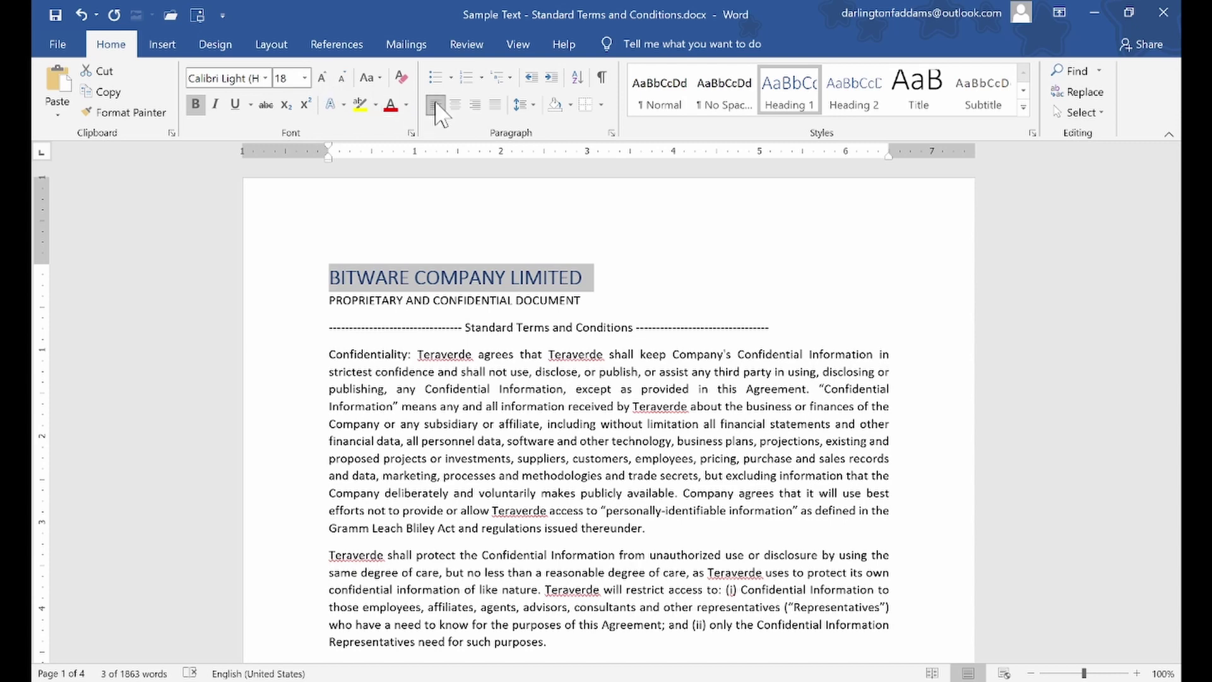
left_click(455, 103)
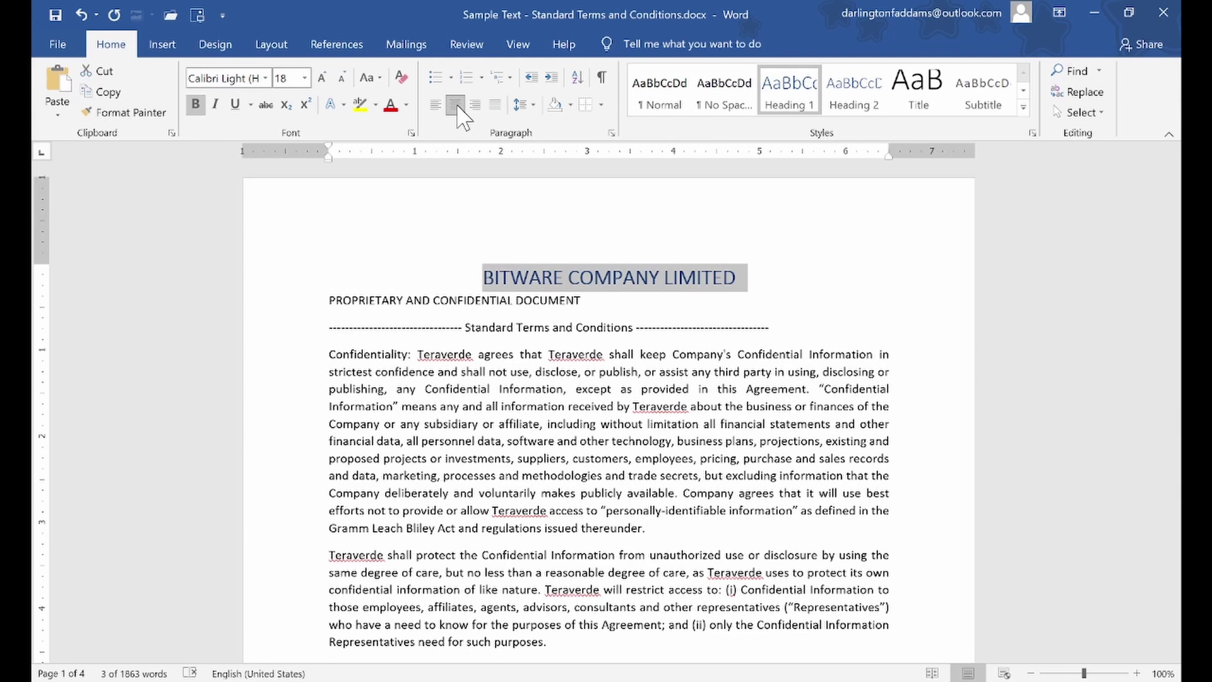
left_click(545, 301)
left_click(564, 278)
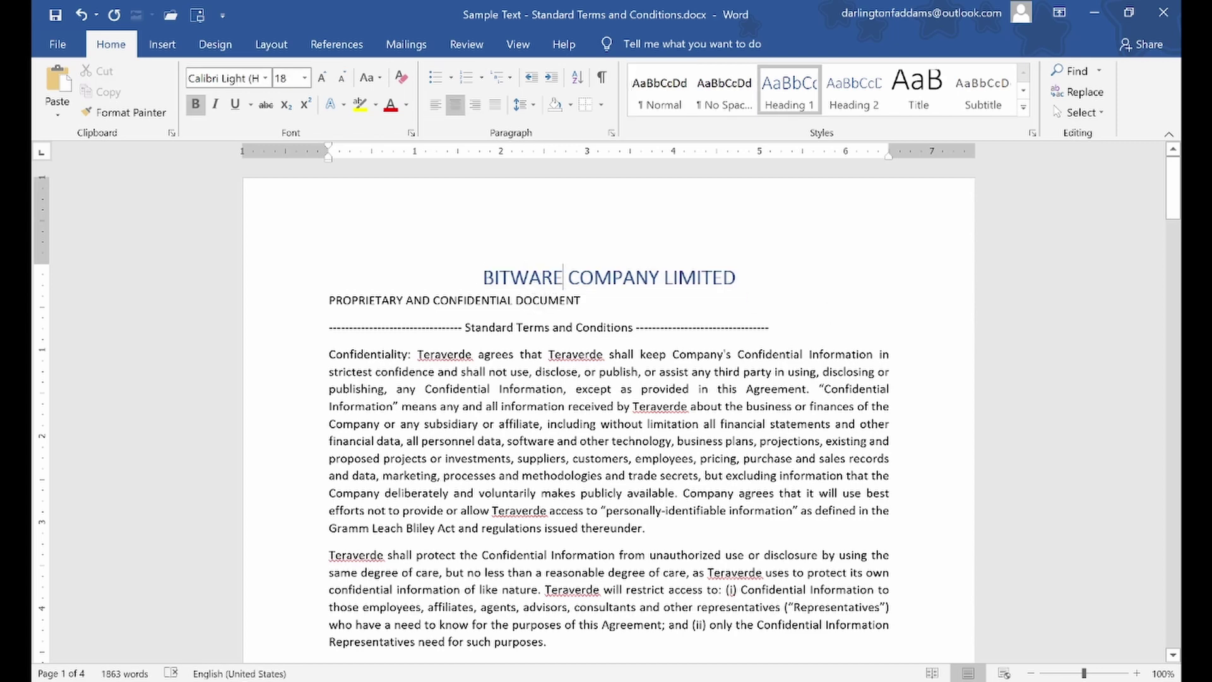
Insert the ® symbol after BITWARE by typing (r), discarding earlier (R) and (c) attempts
type("(R")
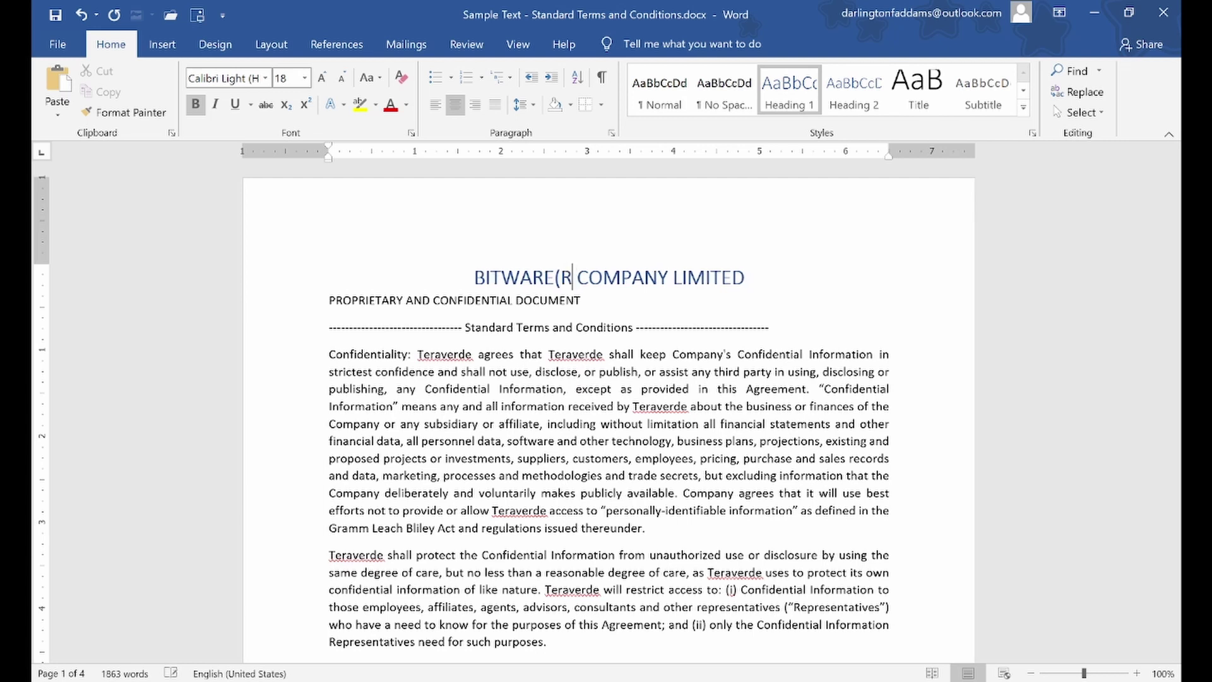
type(")")
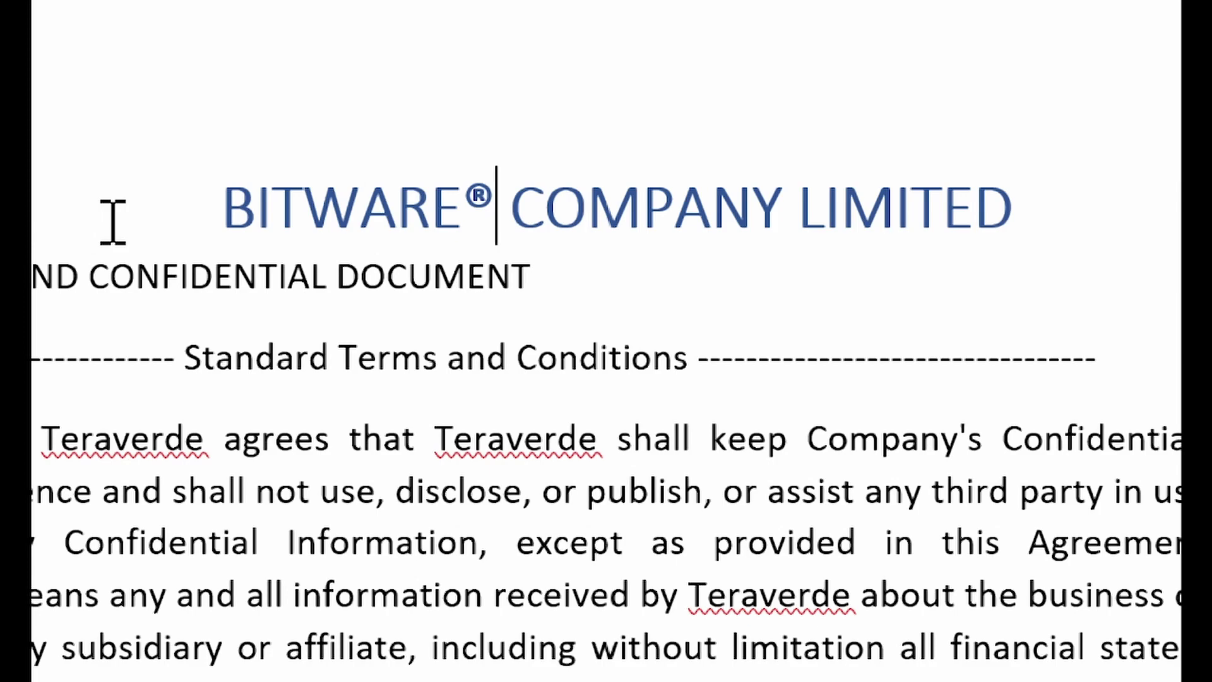
key("ctrl+z")
key("BackSpace")
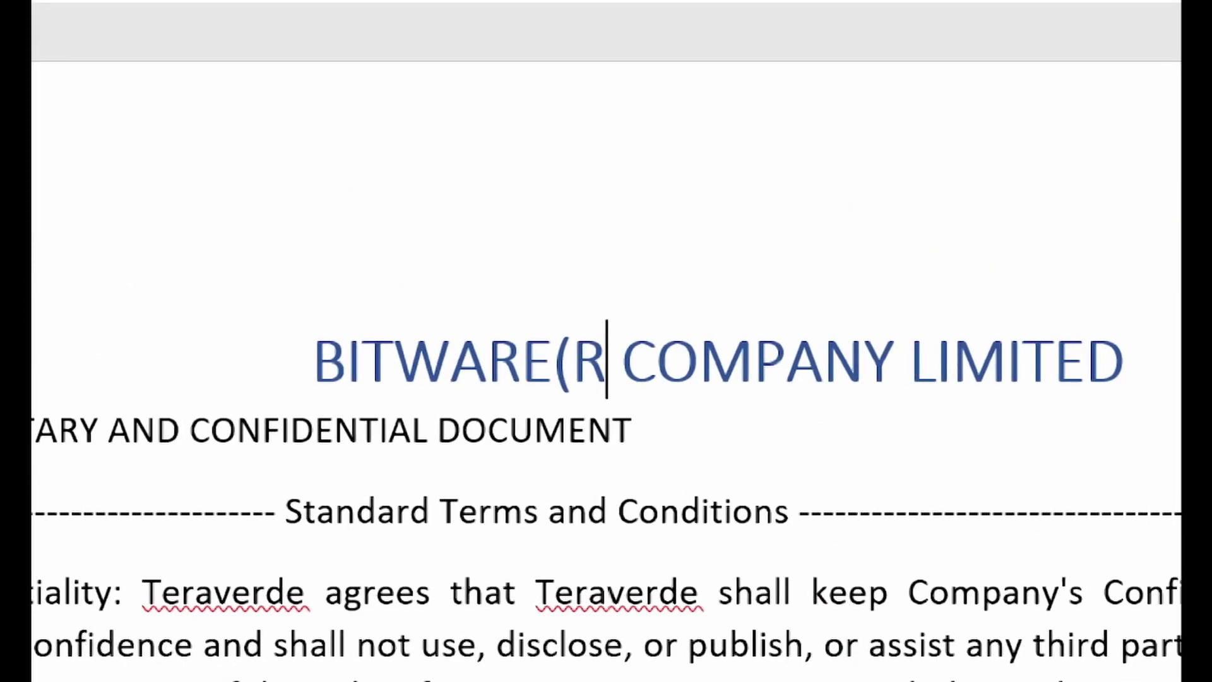
key("BackSpace")
key("BackSpace")
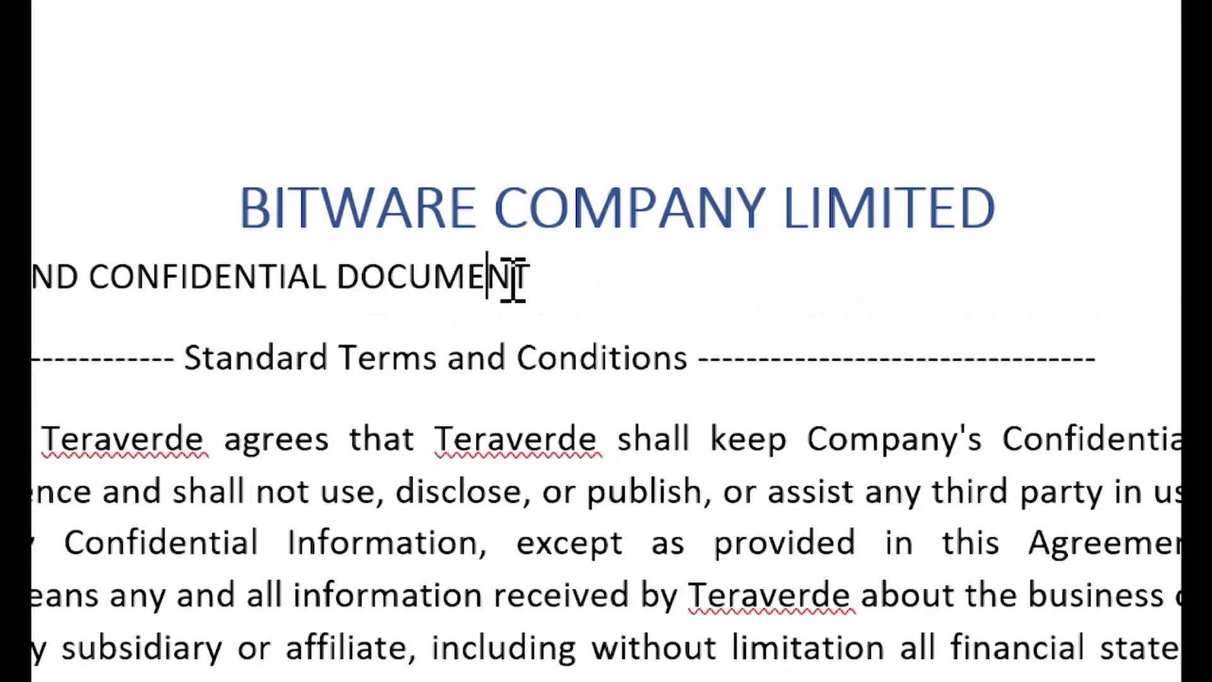
left_click(606, 358)
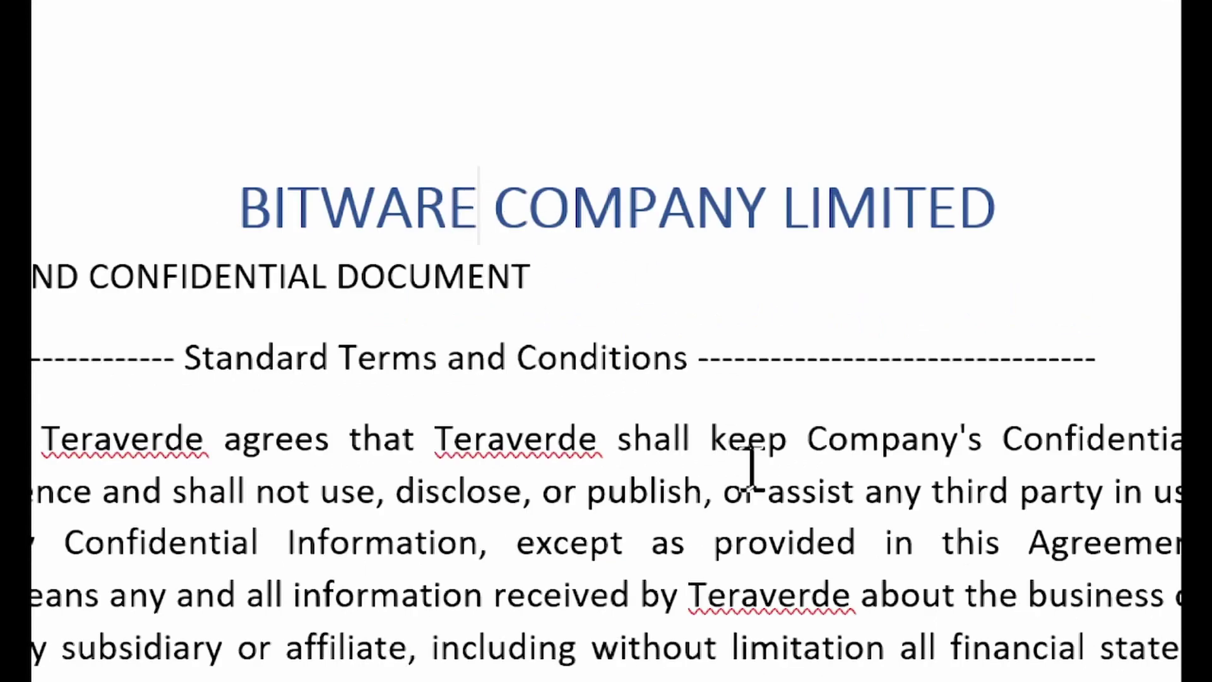
type("(")
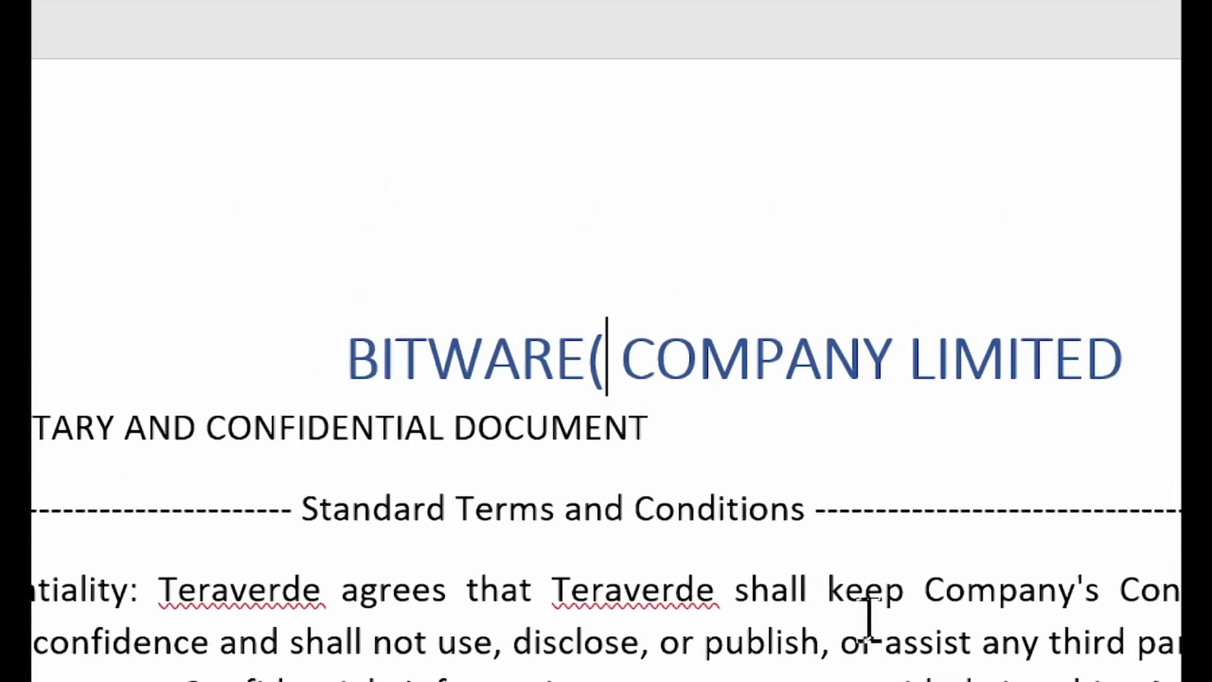
type("c")
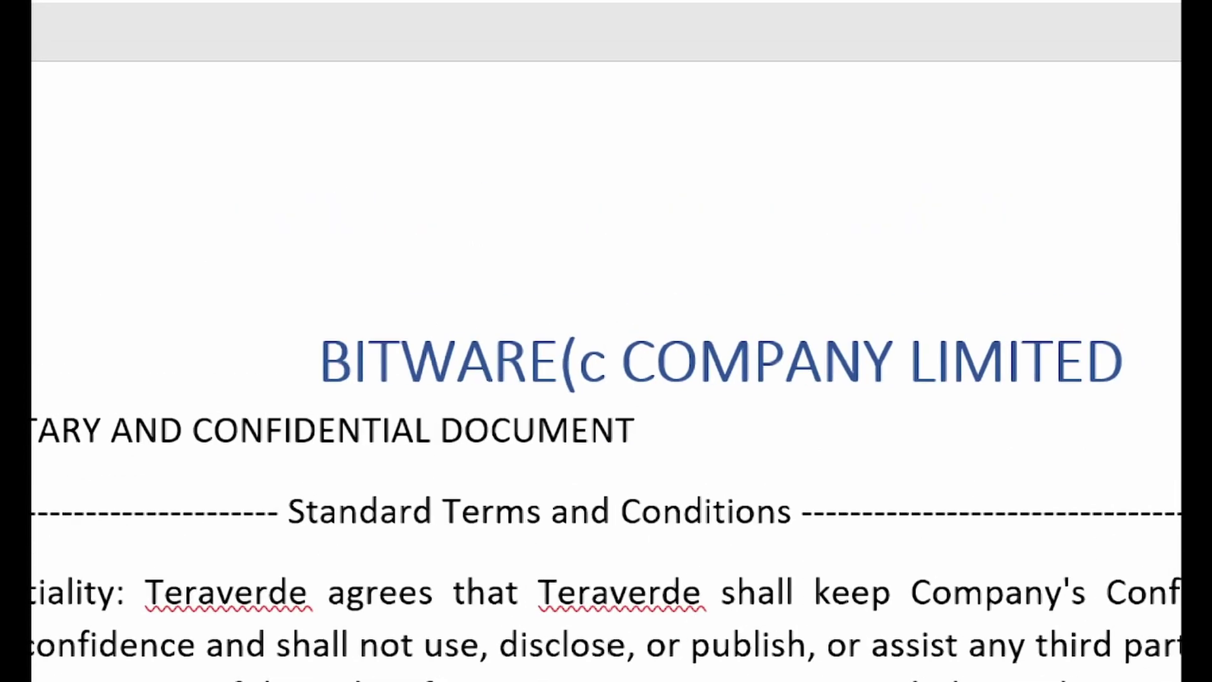
type(")")
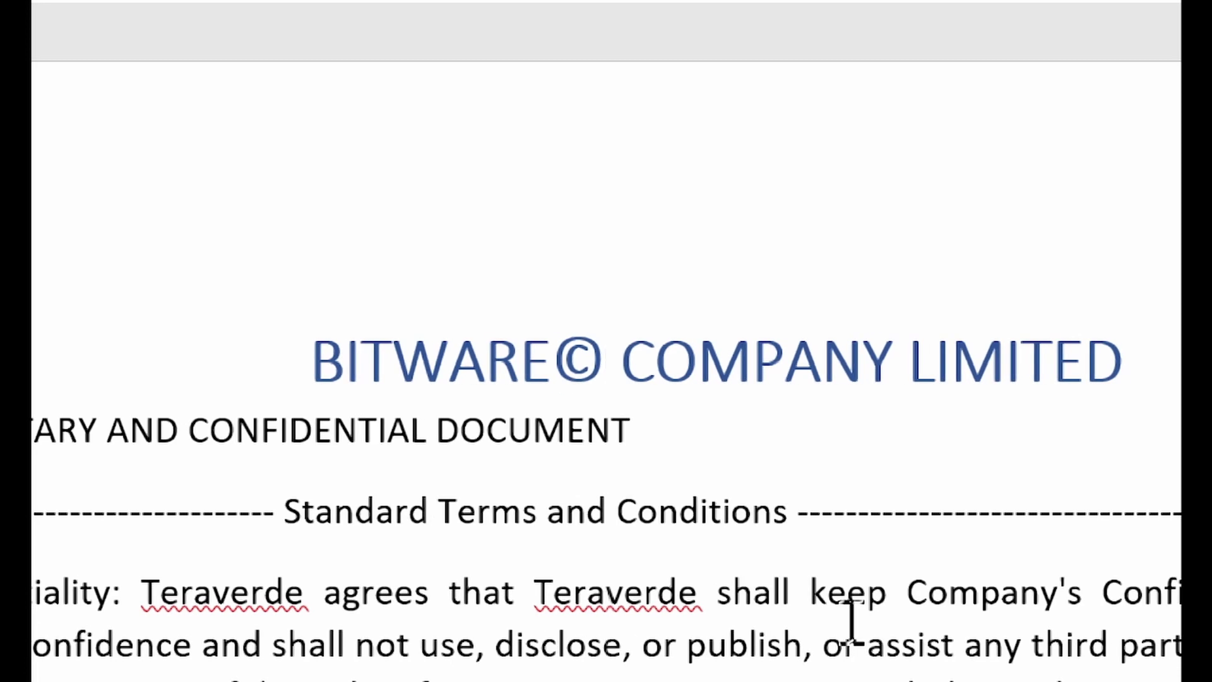
key("BackSpace")
key("BackSpace")
key("BackSpace")
key("BackSpace")
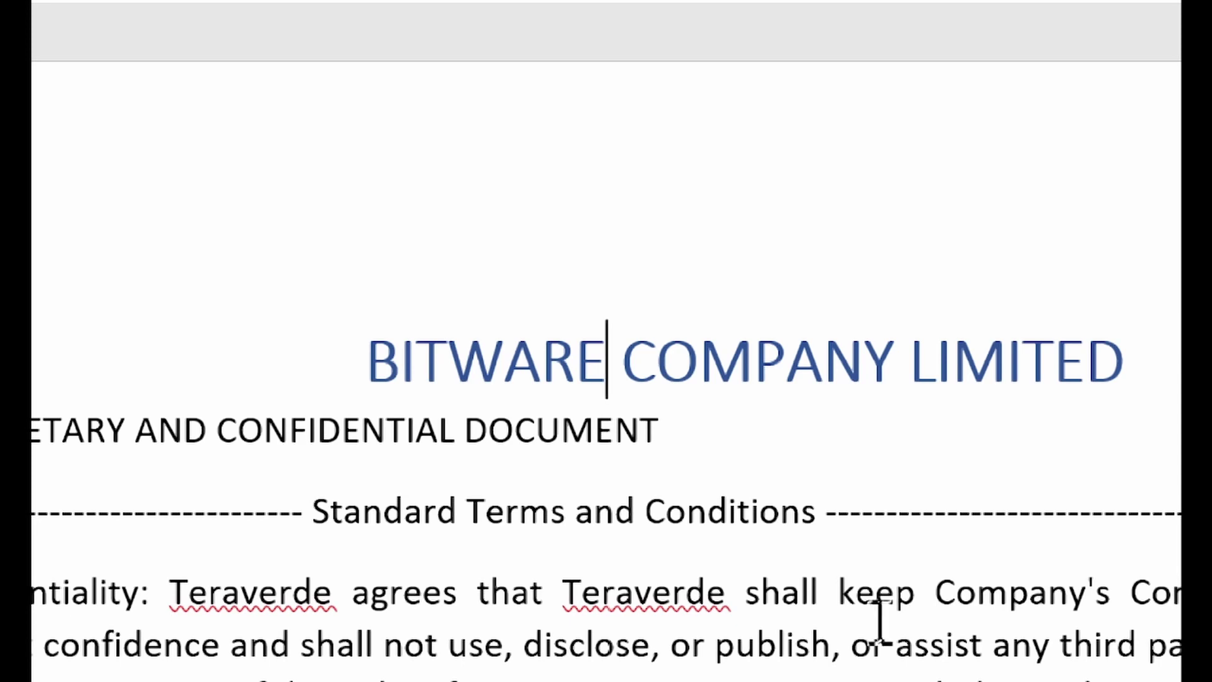
type("(r")
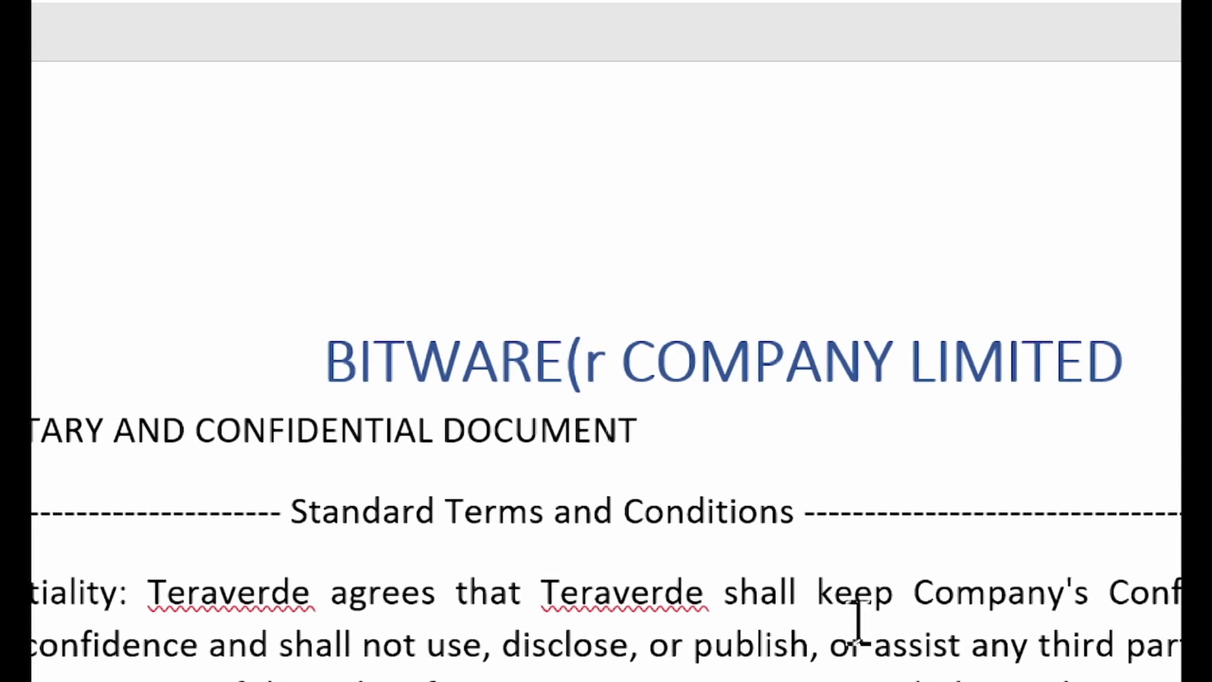
type(")")
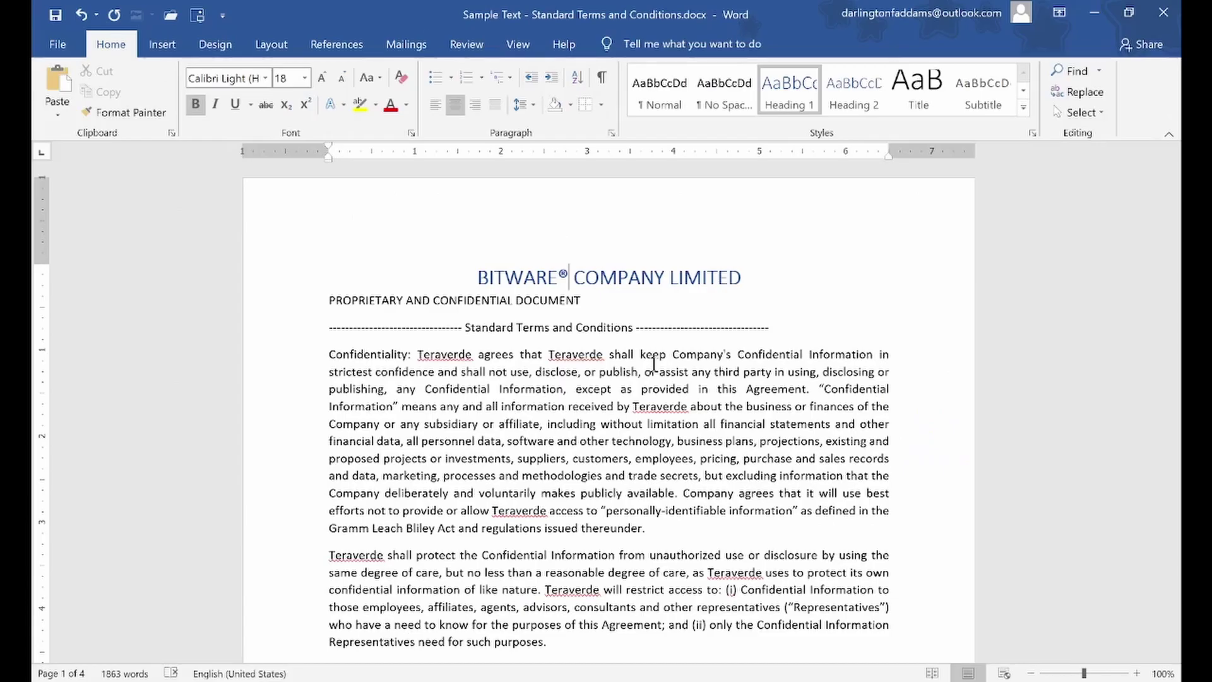
left_click(423, 301)
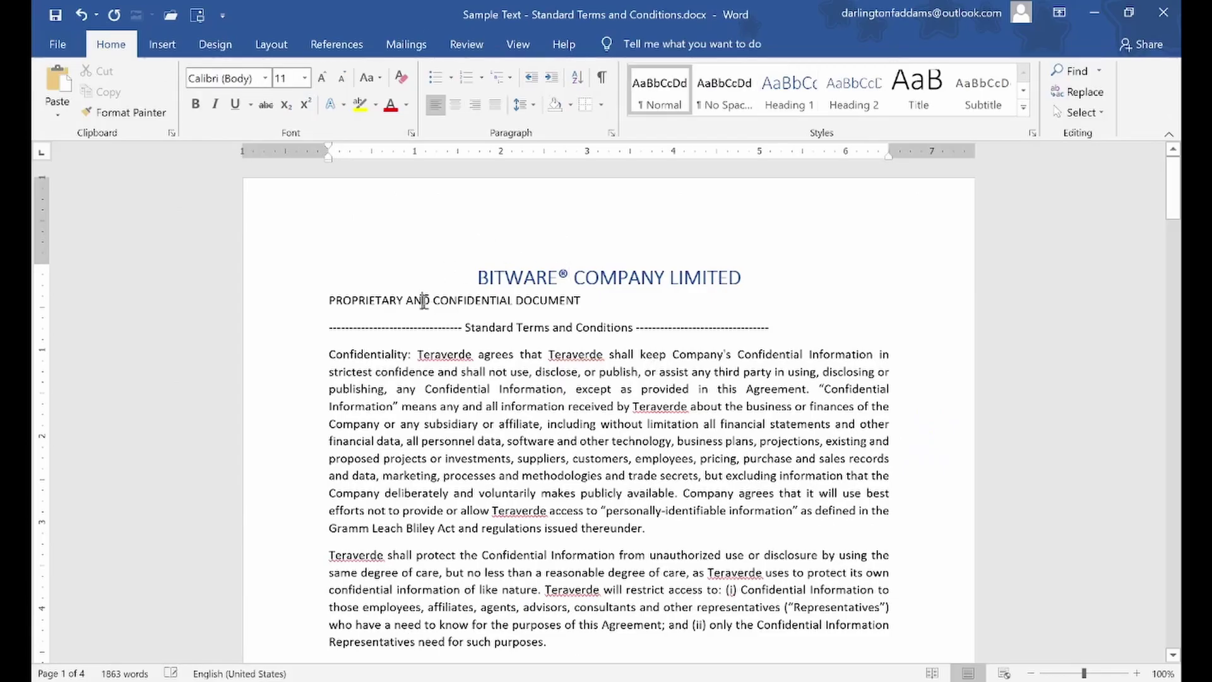
Apply the Title style to PROPRIETARY AND CONFIDENTIAL DOCUMENT and set its font size to 25
left_click(303, 308)
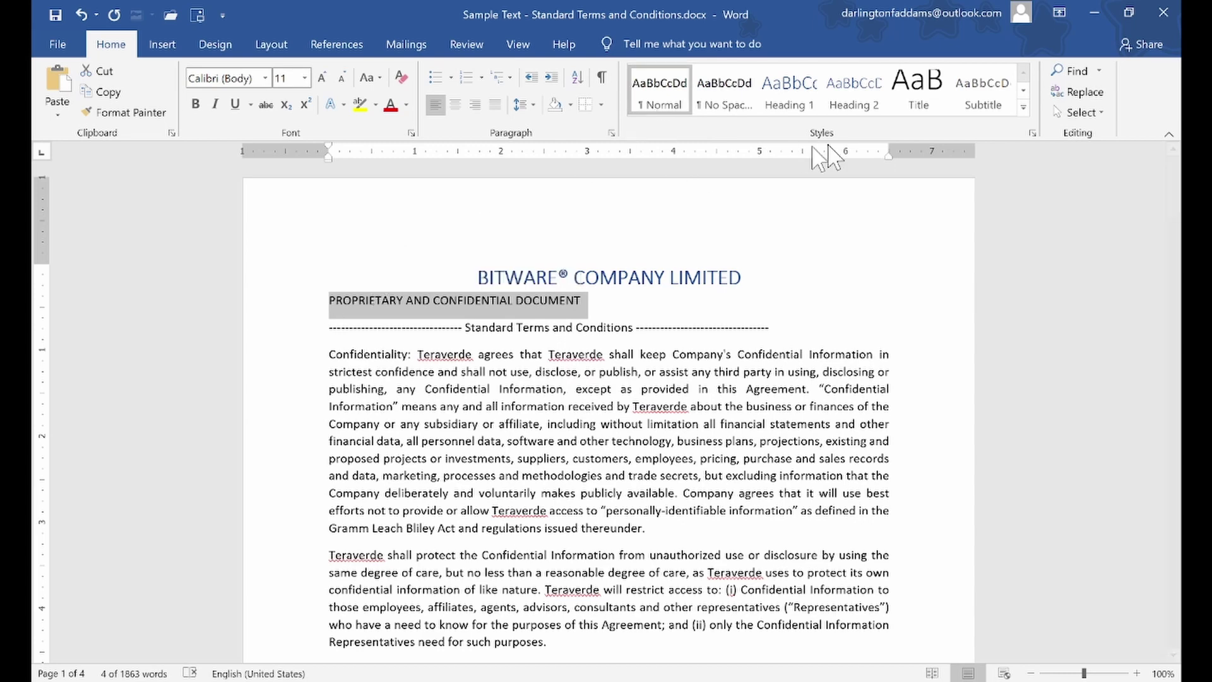
left_click(939, 93)
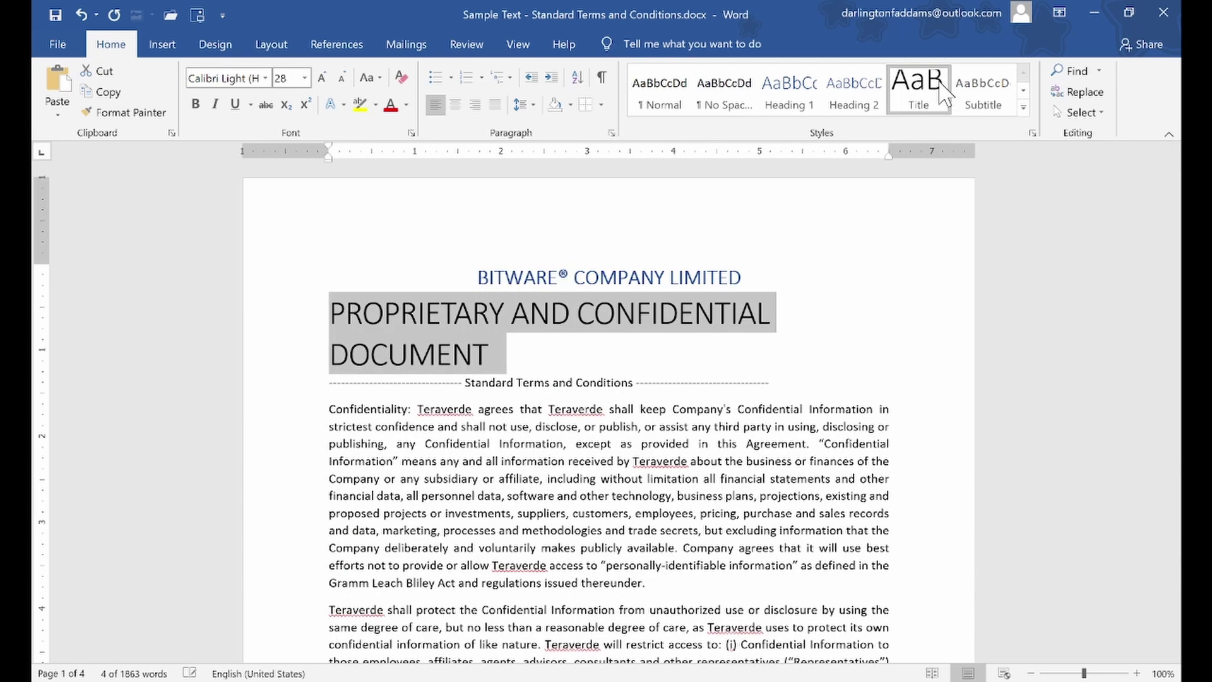
left_click(343, 78)
left_click(343, 78)
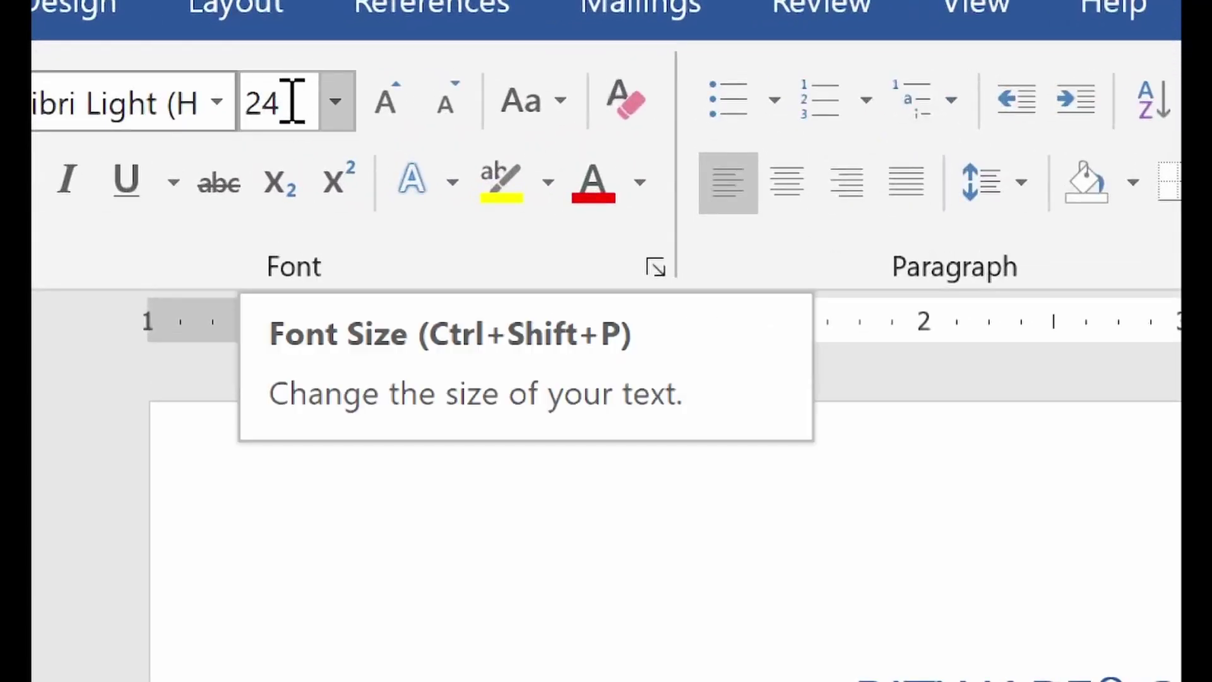
left_click(336, 101)
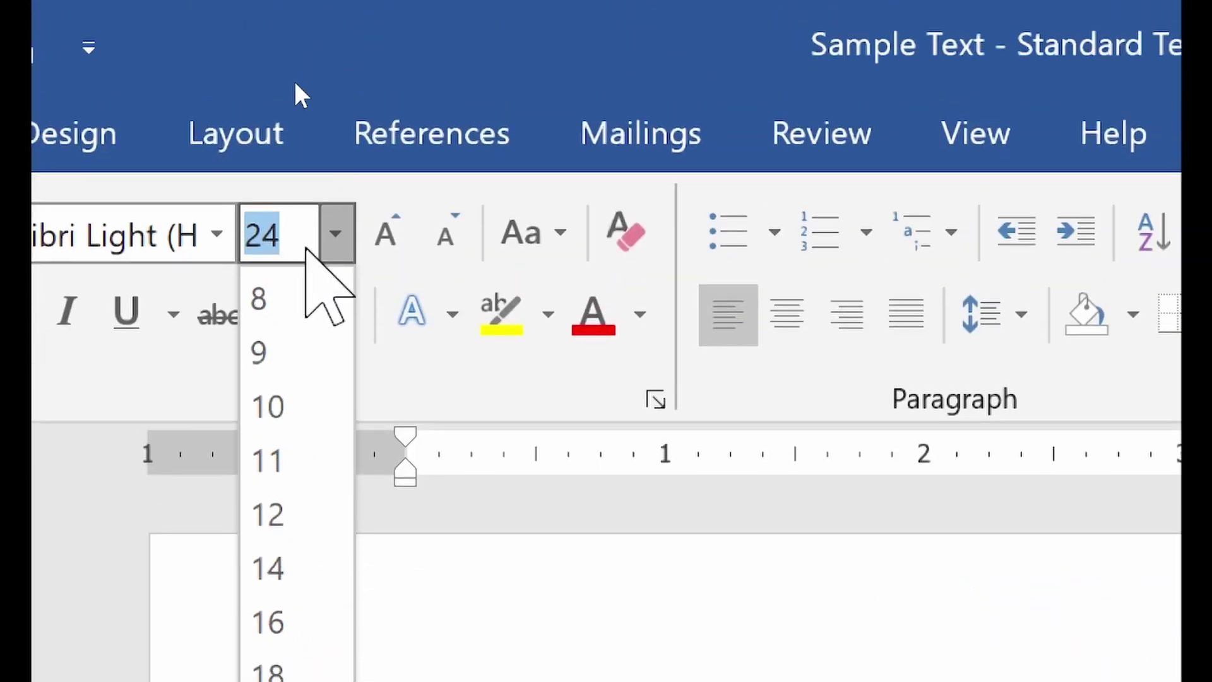
type("27")
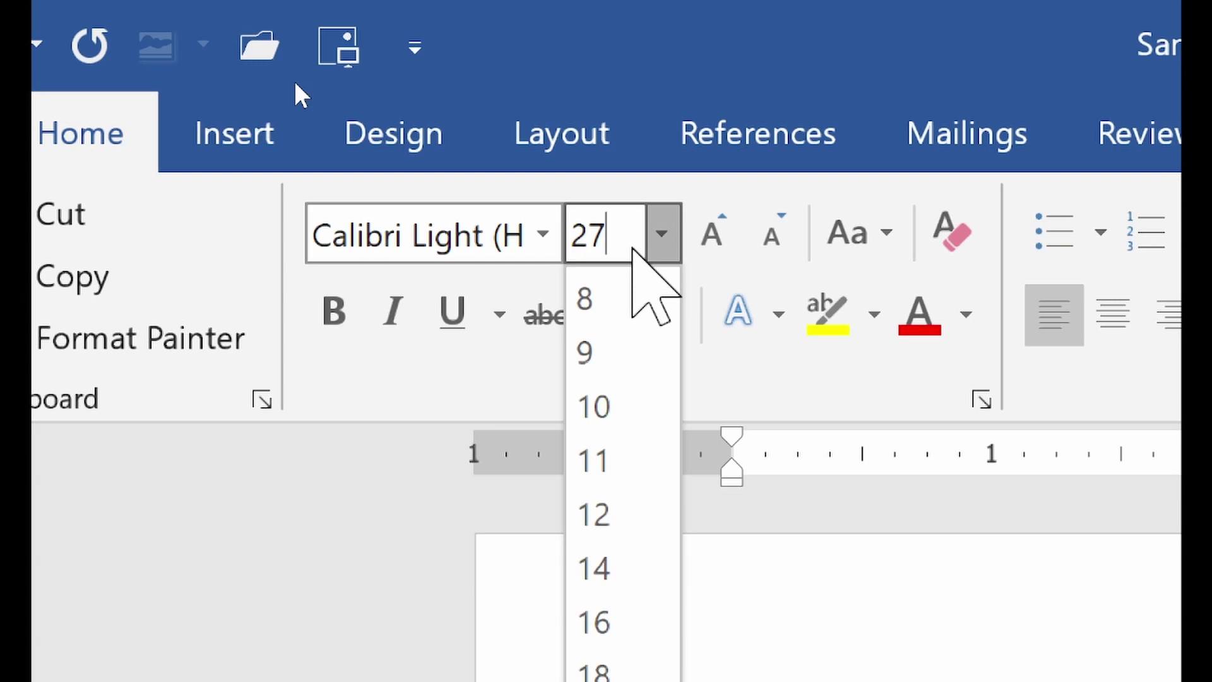
key("Return")
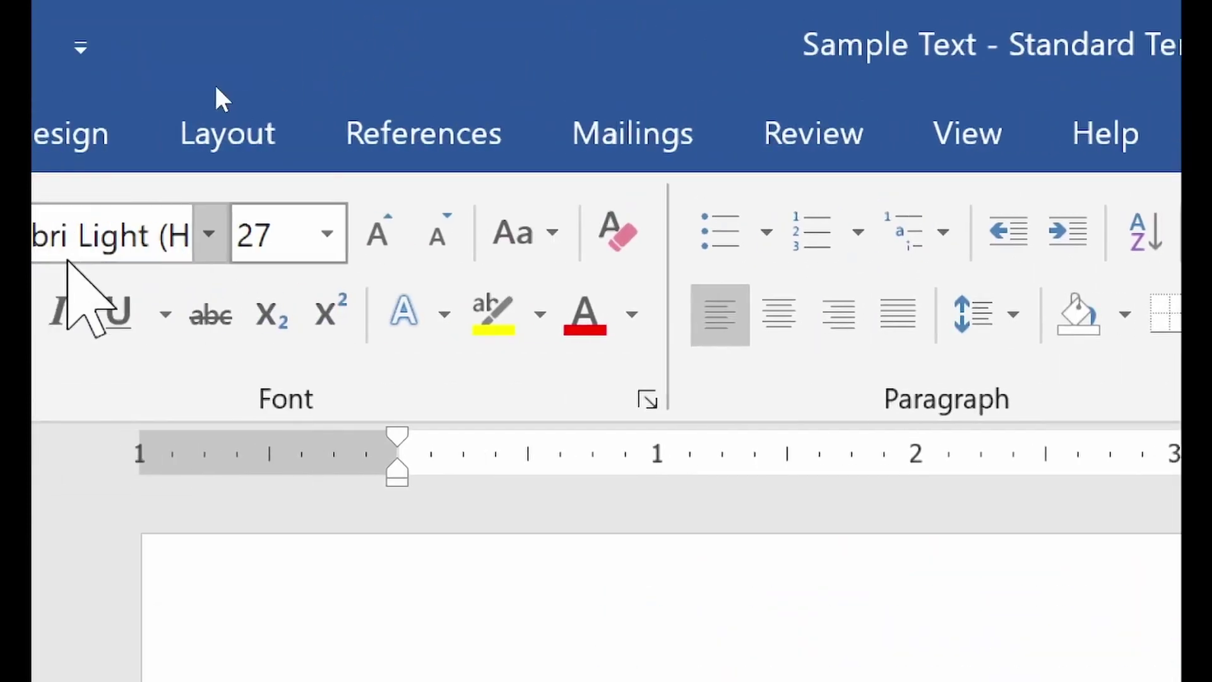
left_click(317, 237)
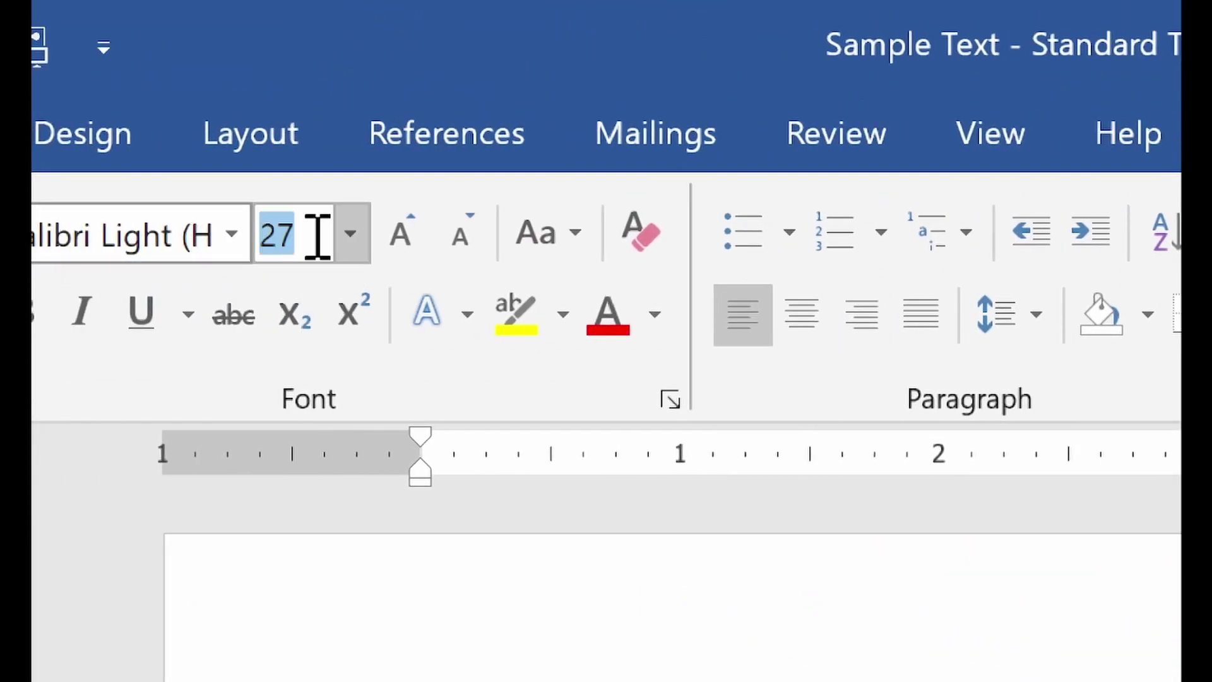
type("25")
key("Return")
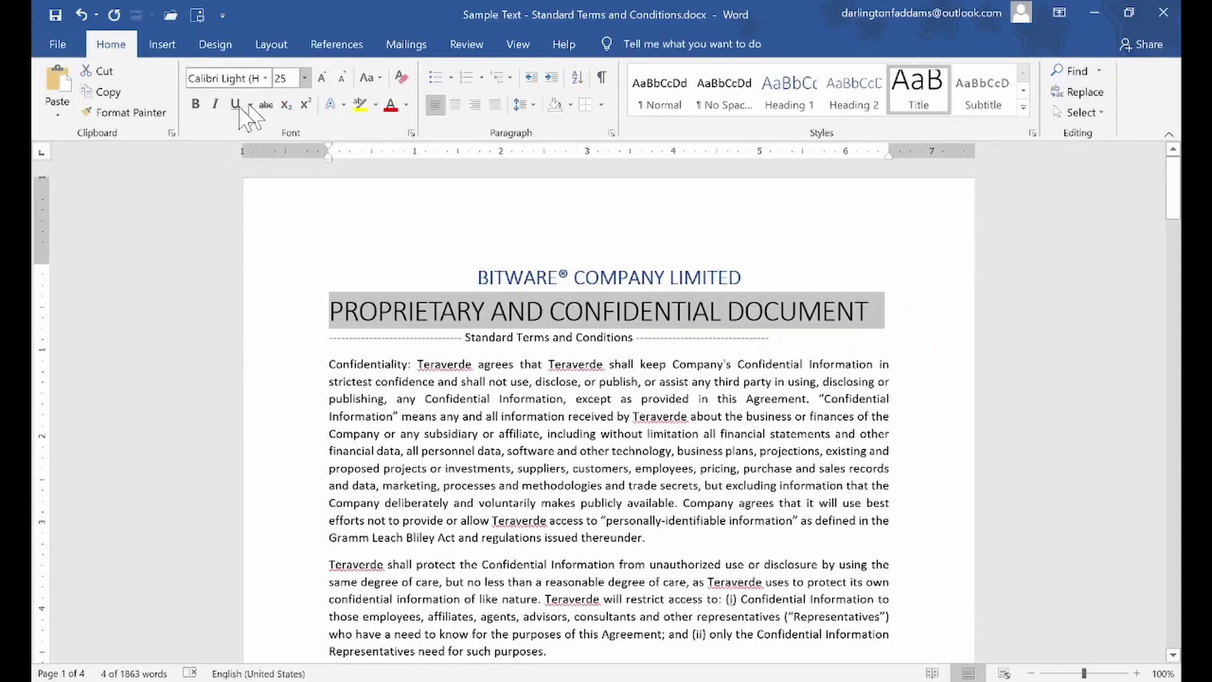
Make the title bold and centre it on the page
left_click(195, 105)
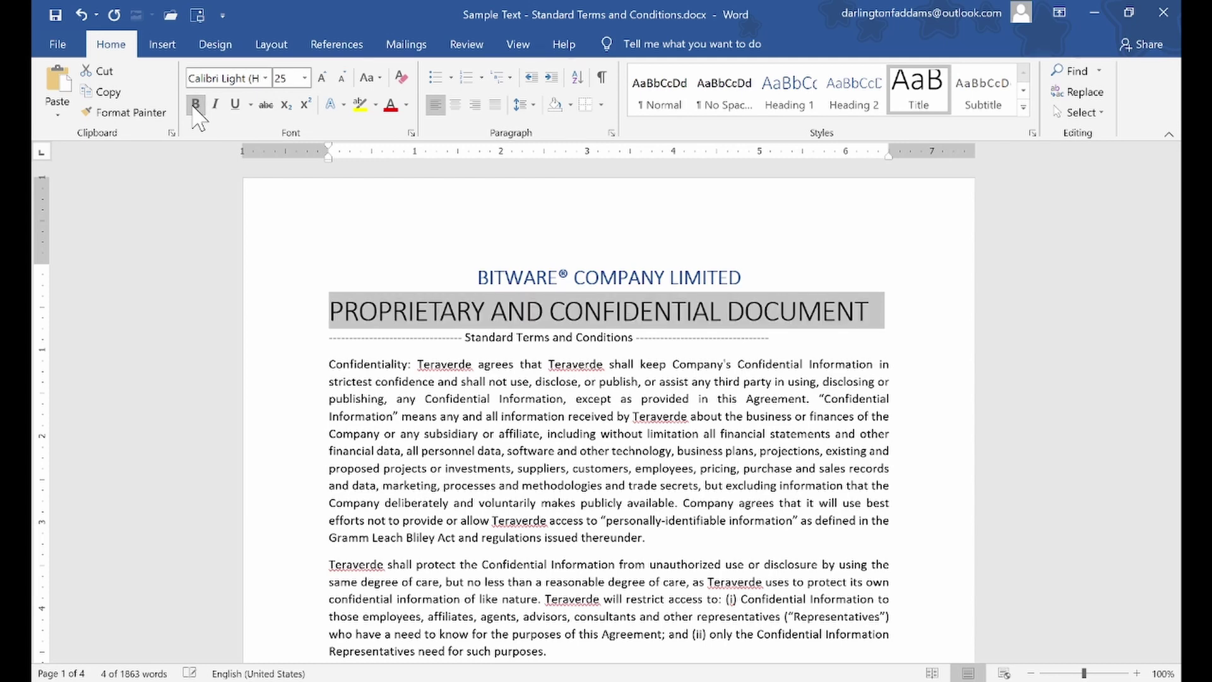
left_click(454, 105)
left_click(524, 376)
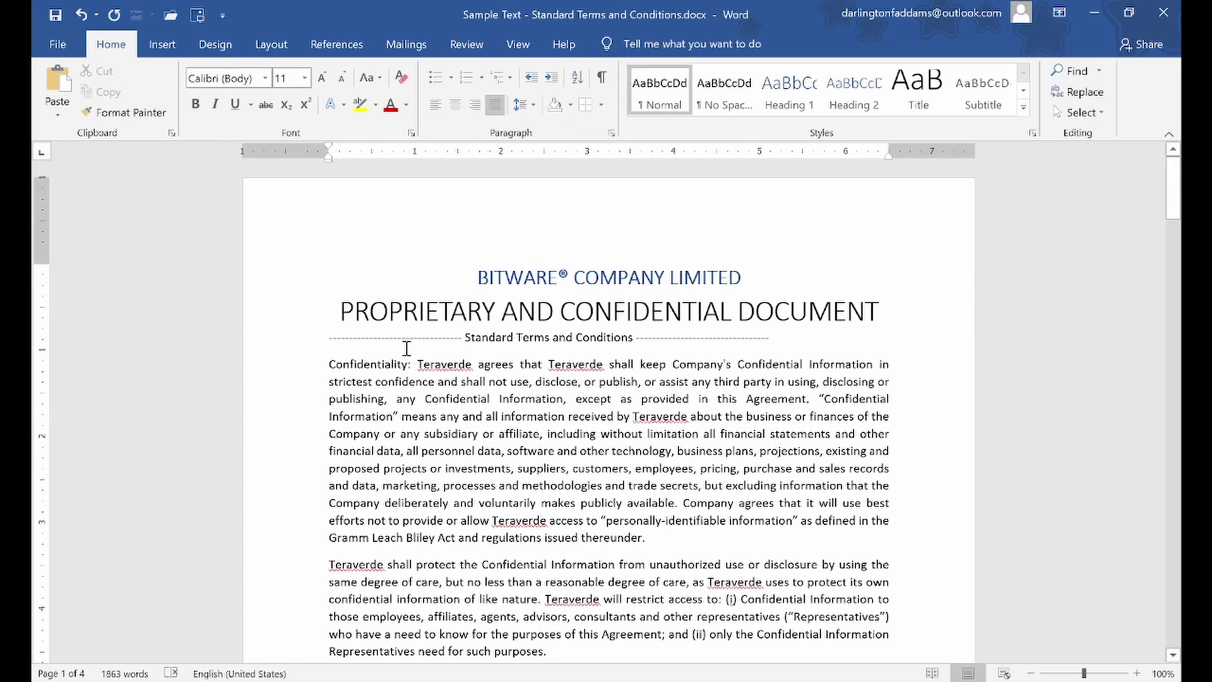
Centre the Standard Terms and Conditions subtitle line
left_click(292, 344)
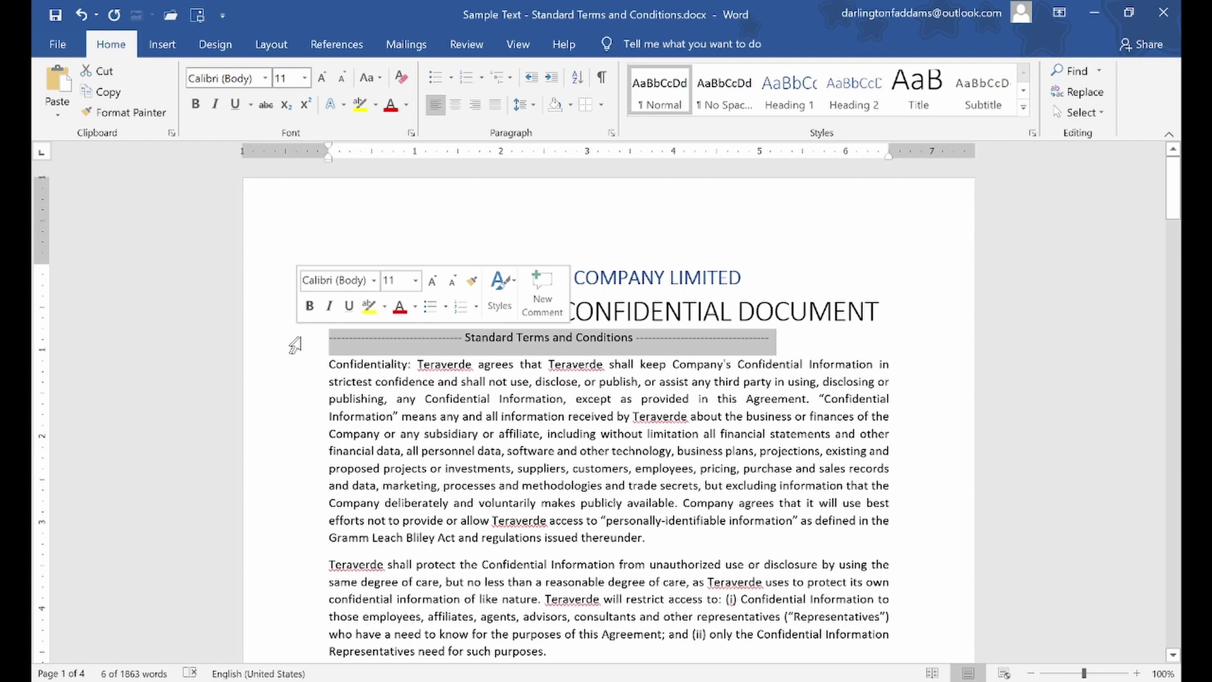
left_click(455, 108)
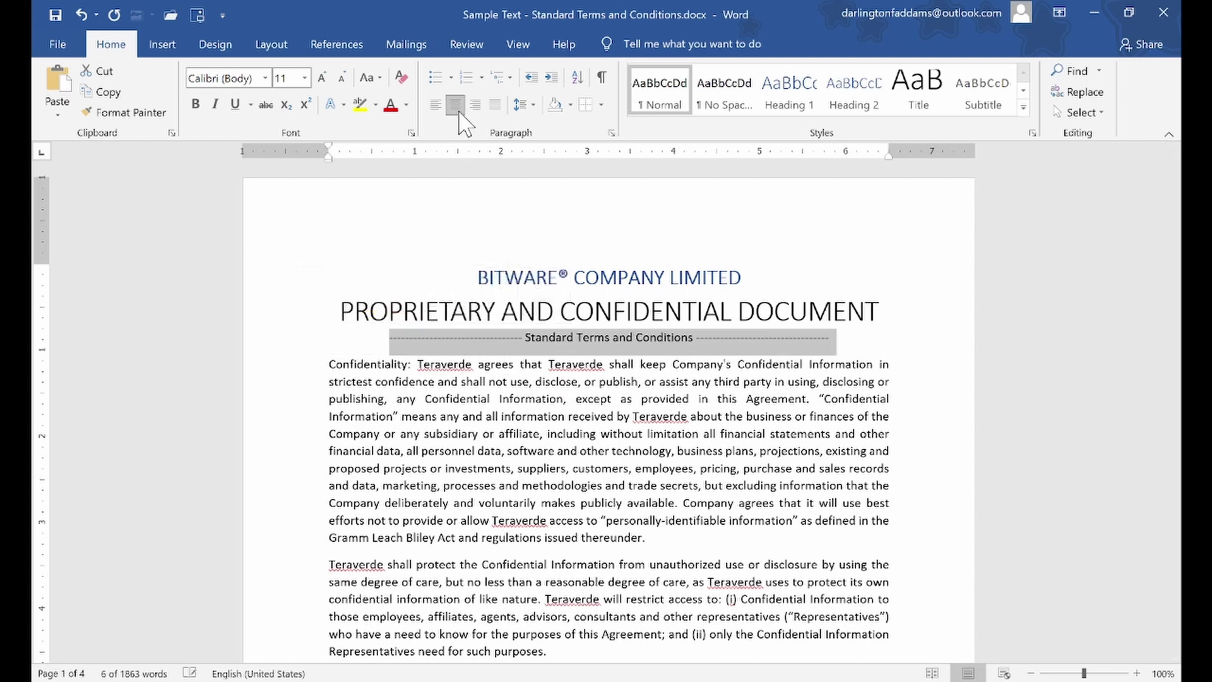
left_click(698, 382)
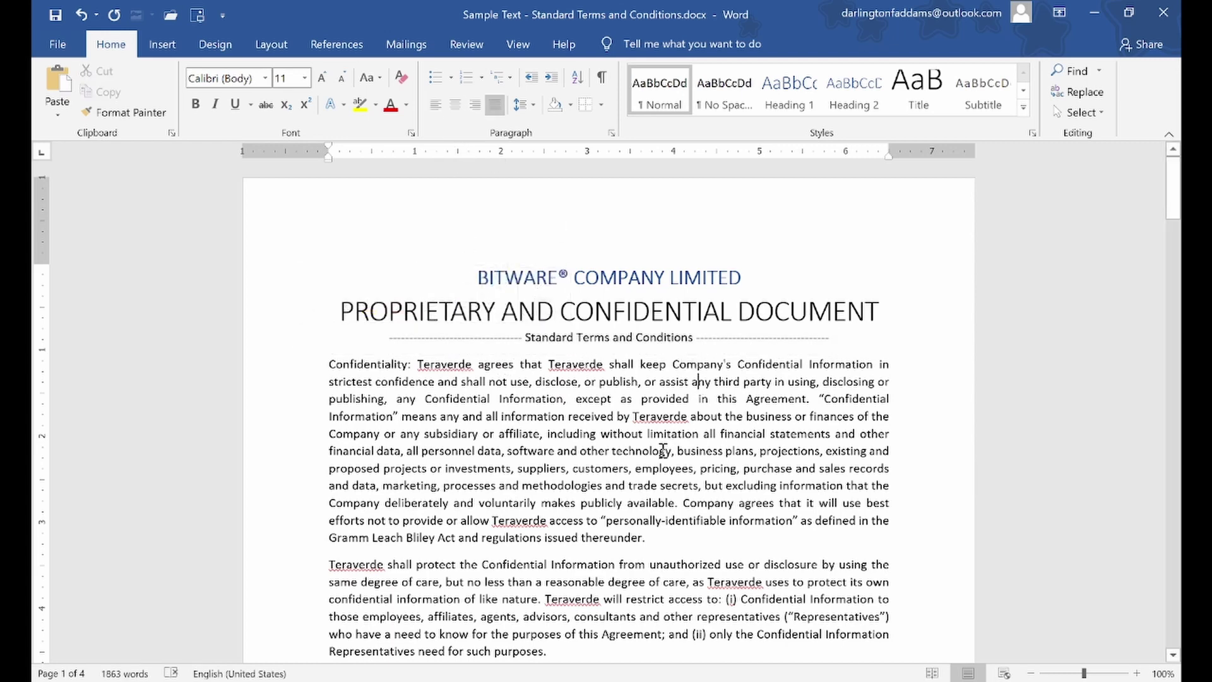
Lengthen the left dash run and paste matching dashes after the subtitle's right side
left_click(474, 341)
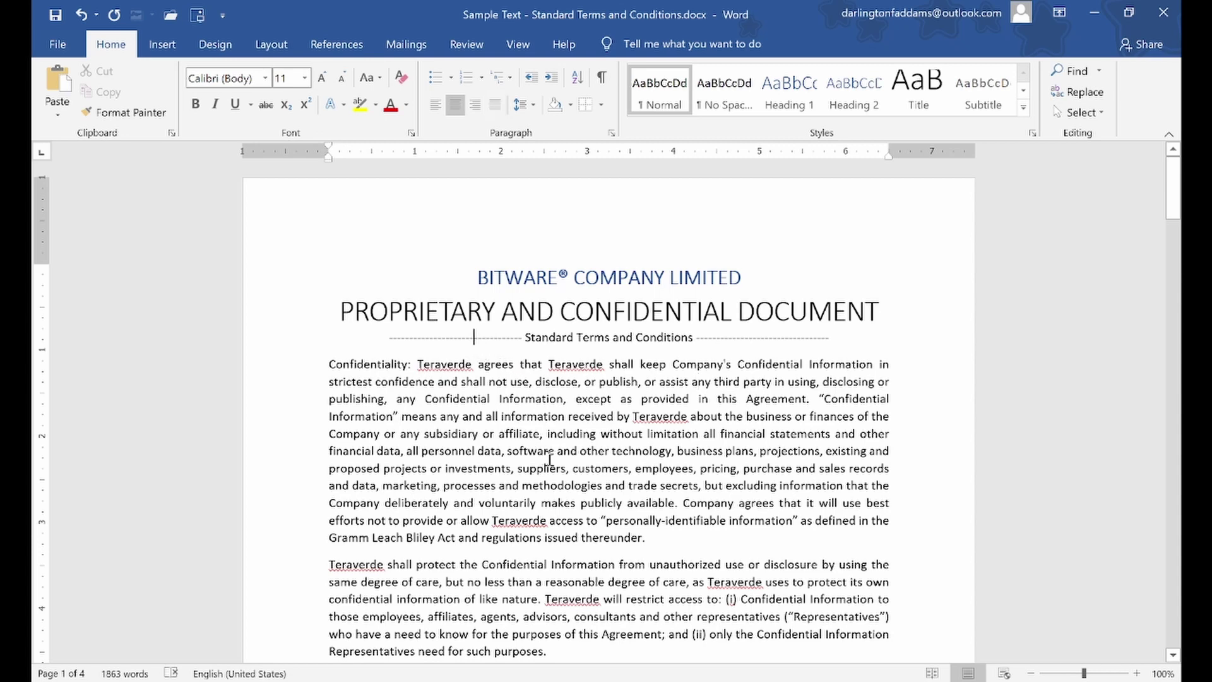
type("-----")
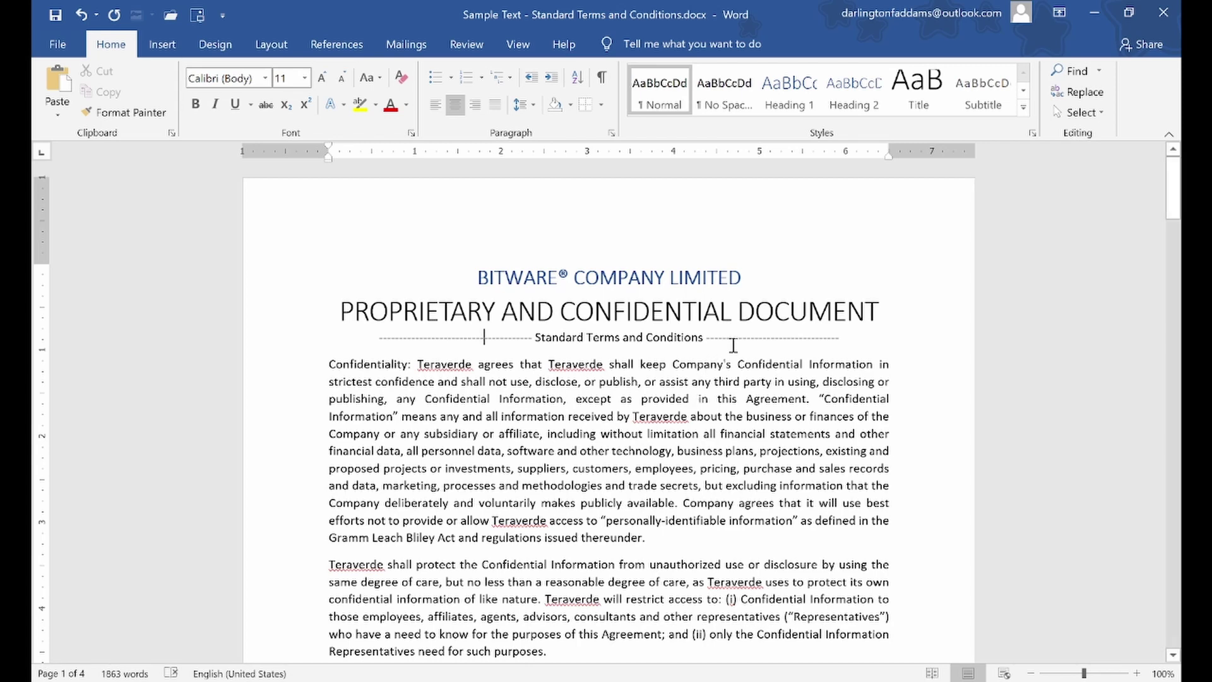
type("------")
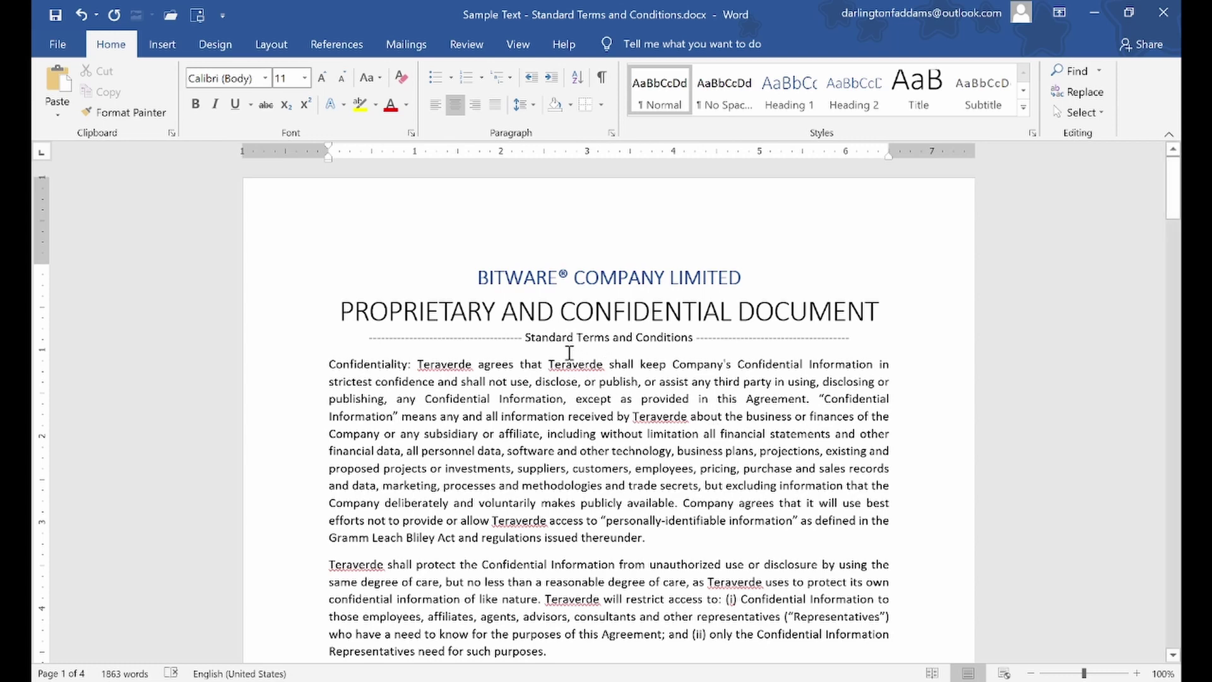
double_click(495, 347)
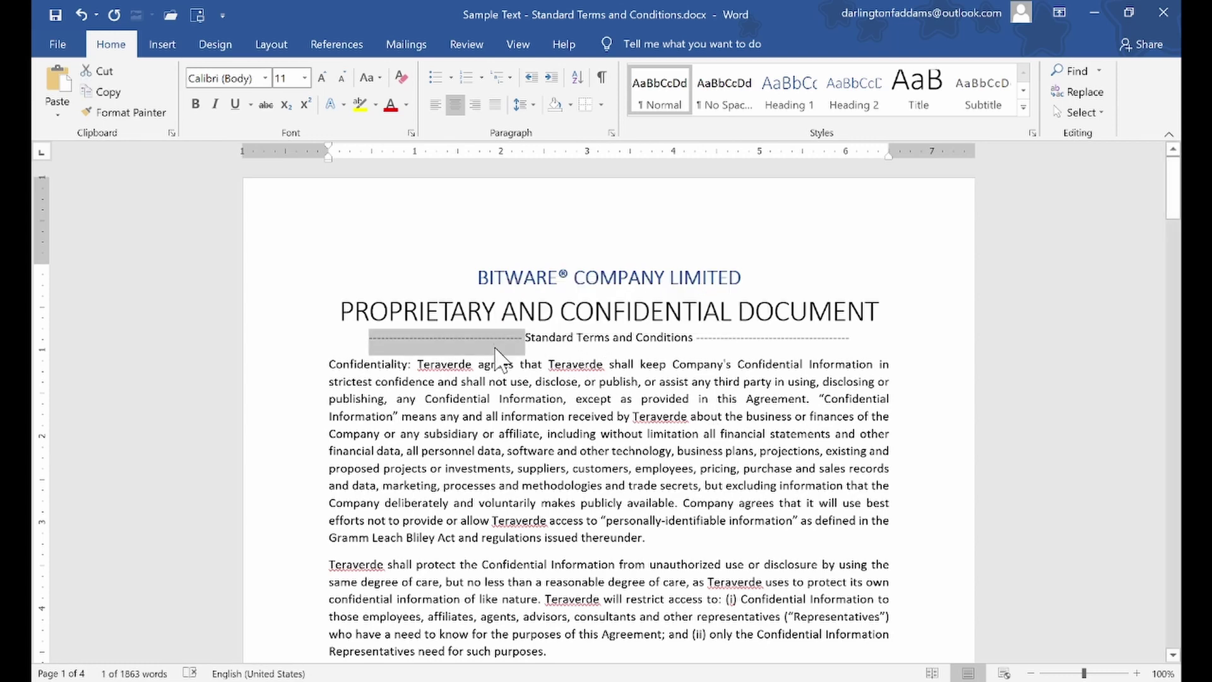
left_click(781, 333)
key("ctrl+v")
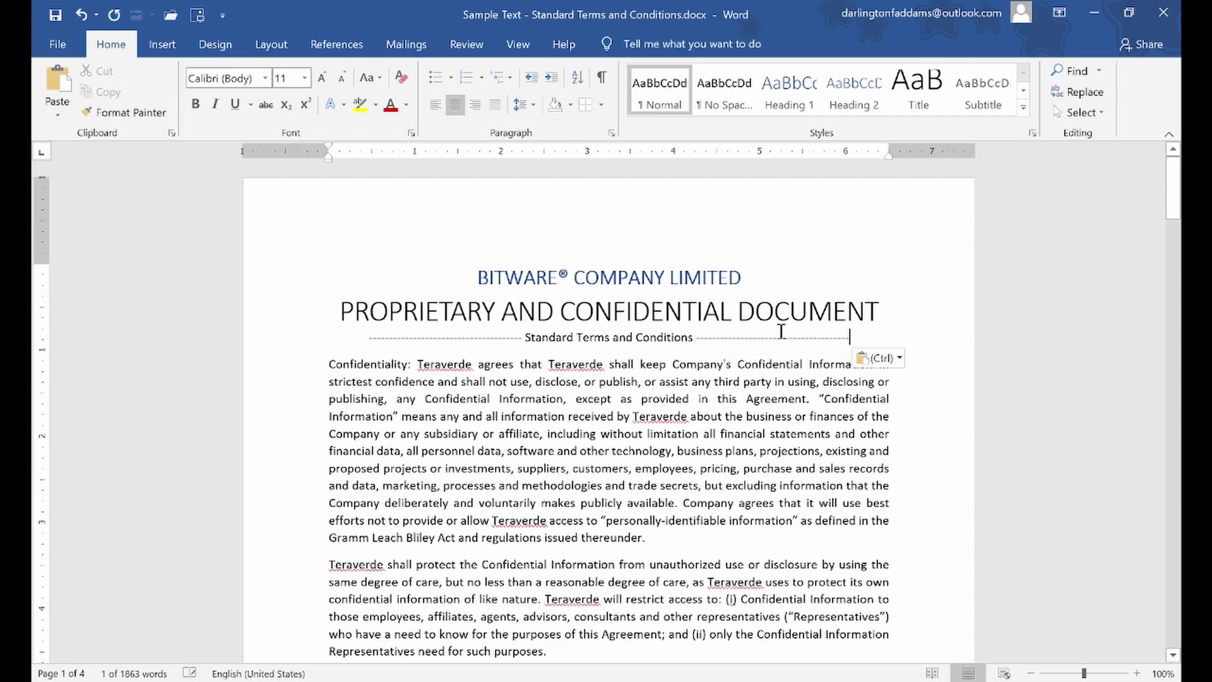
left_click(719, 434)
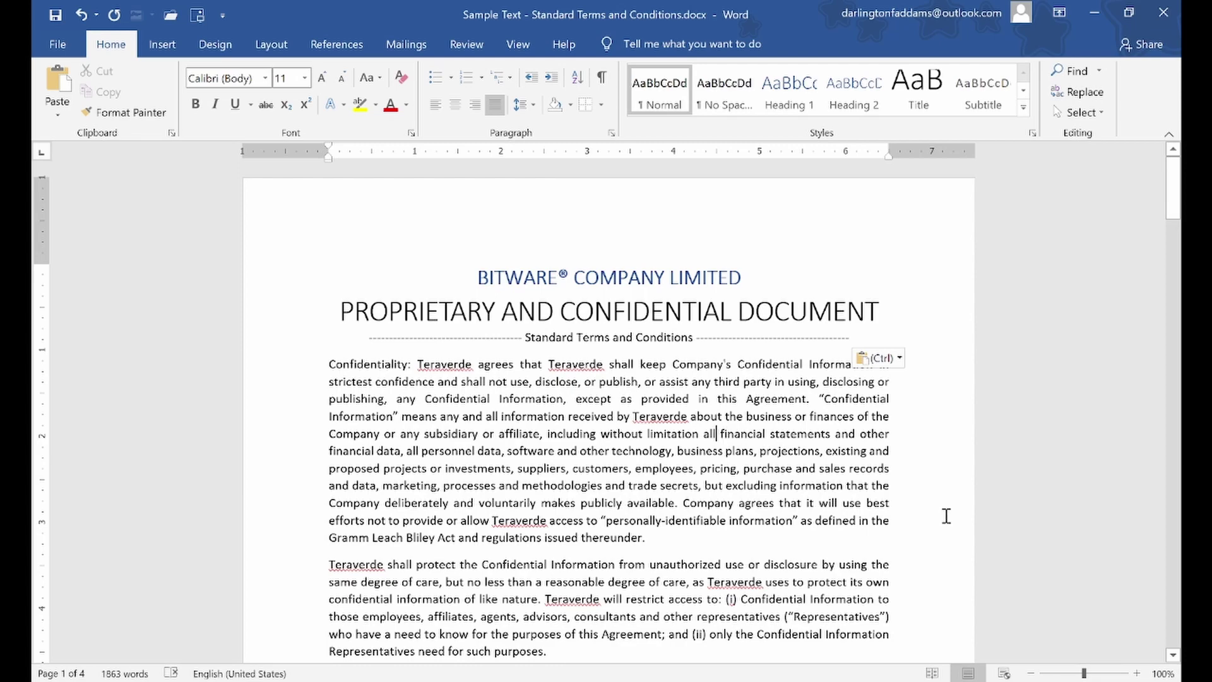
Adjust the zoom in and out until the page settles at 110%
left_click(1137, 673)
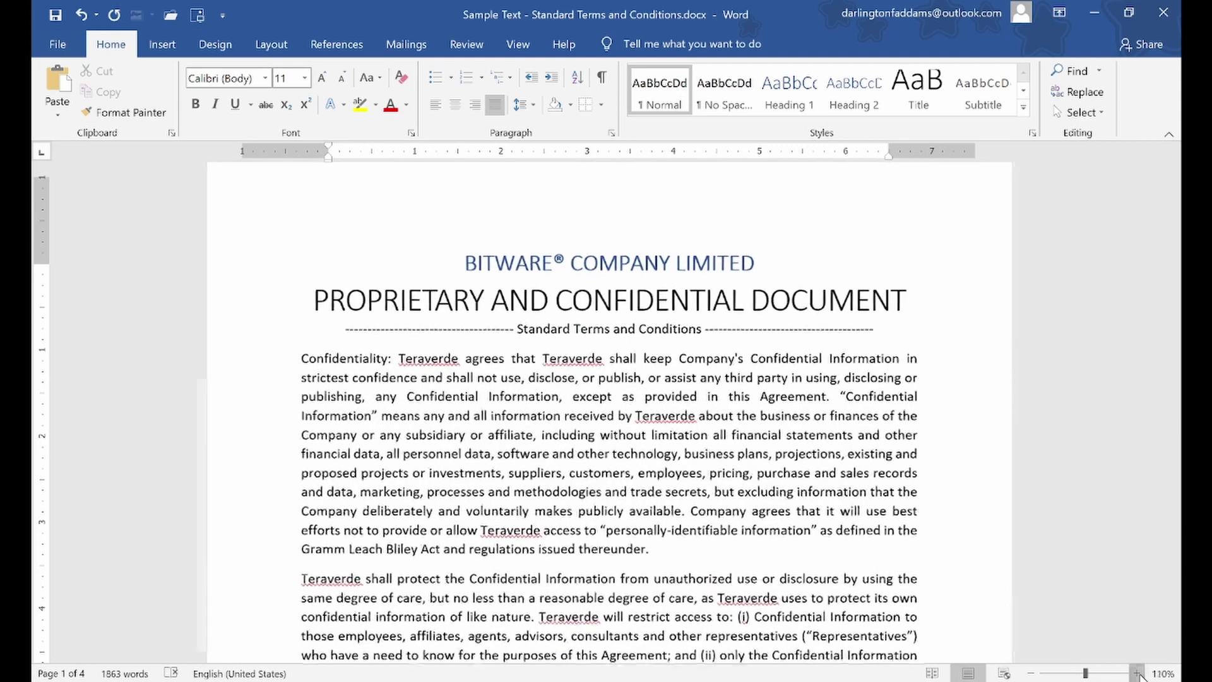
left_click(1136, 673)
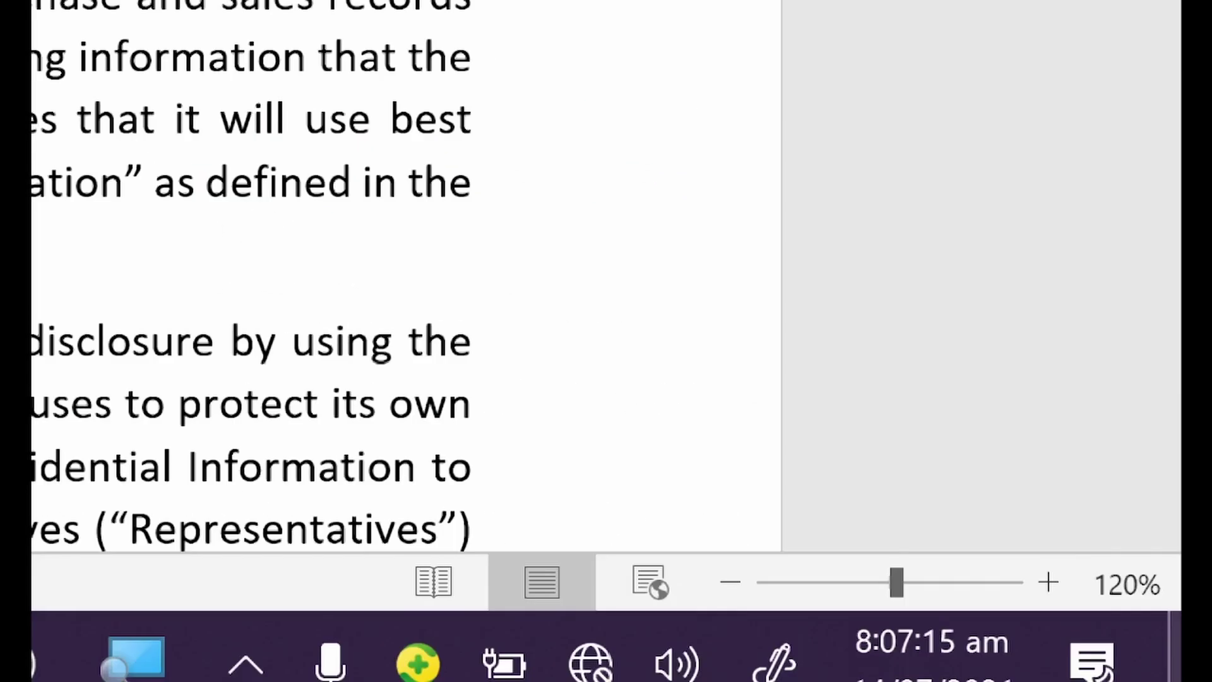
left_click(1049, 585)
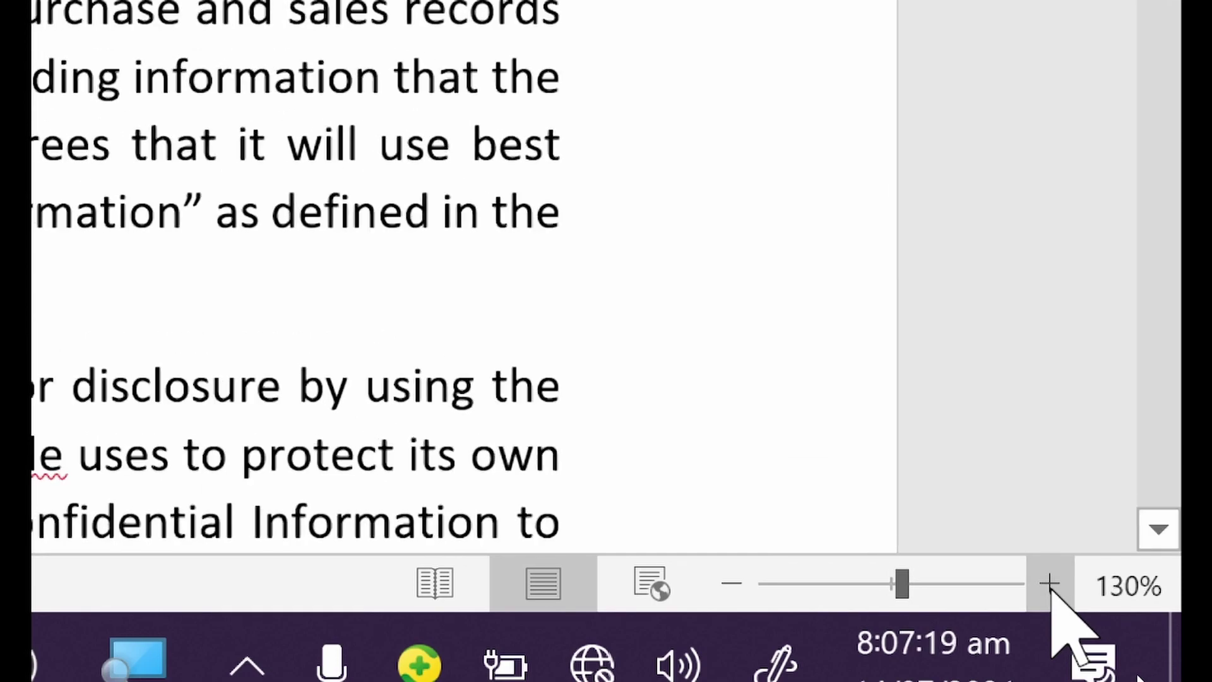
left_click(735, 586)
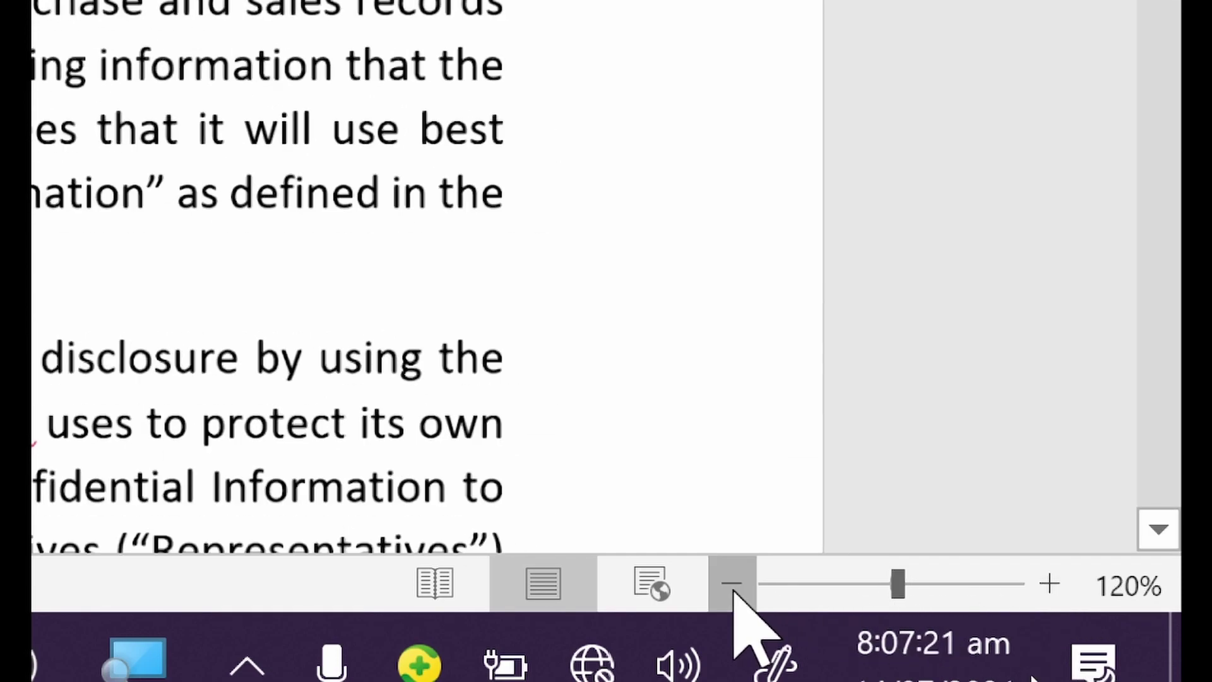
left_click(734, 586)
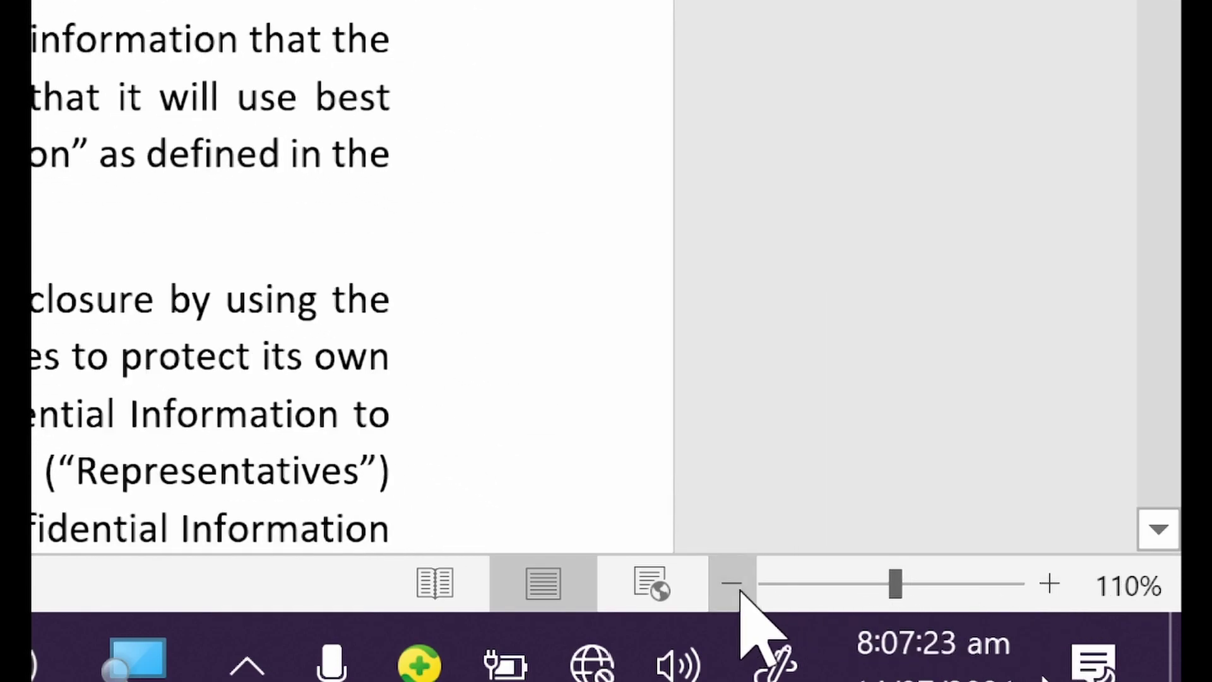
left_click(1049, 585)
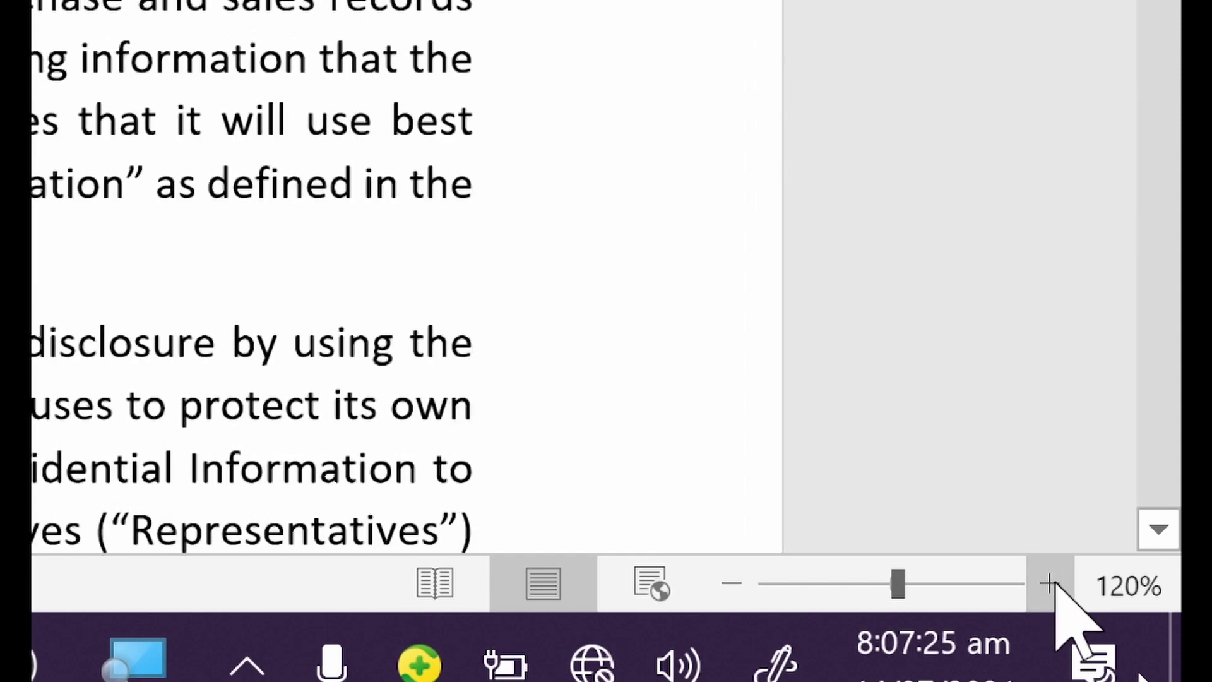
left_click(1048, 584)
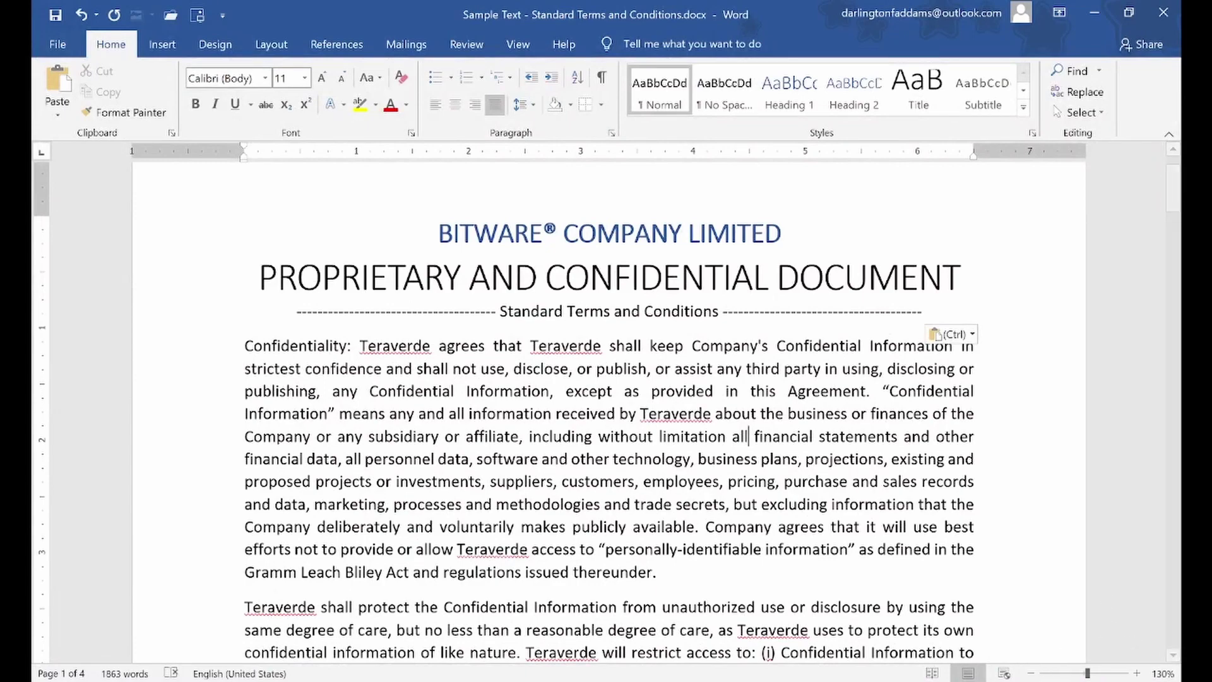
left_click(1029, 674)
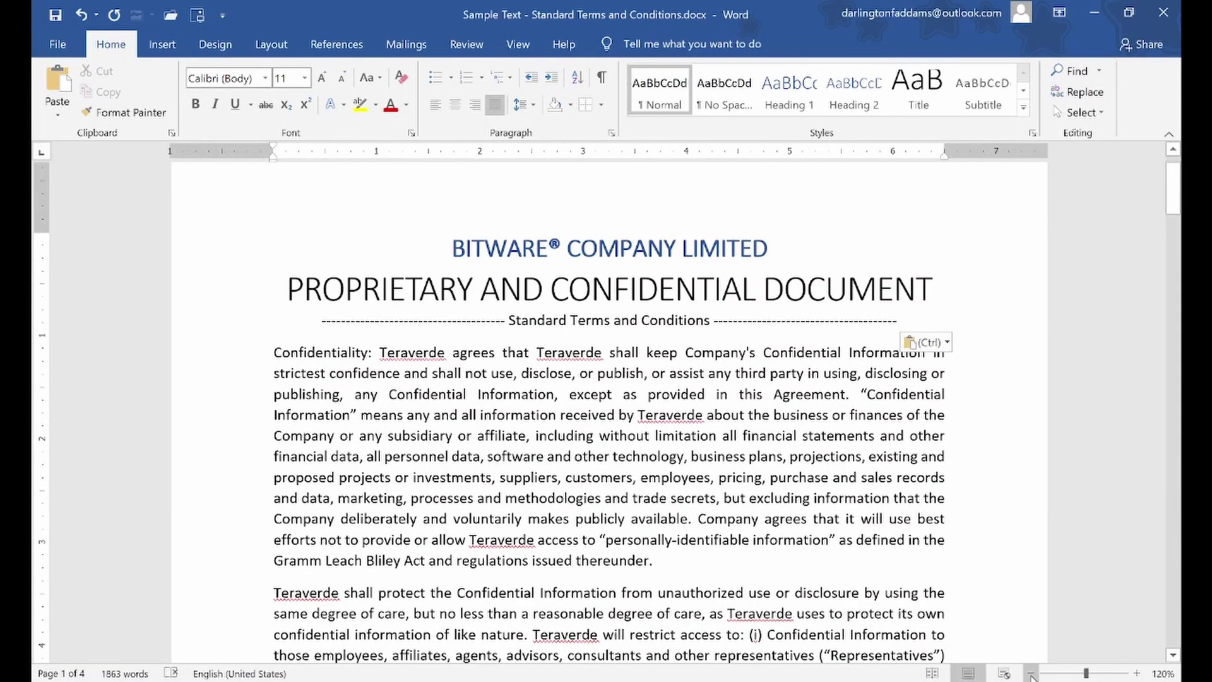
left_click(1030, 674)
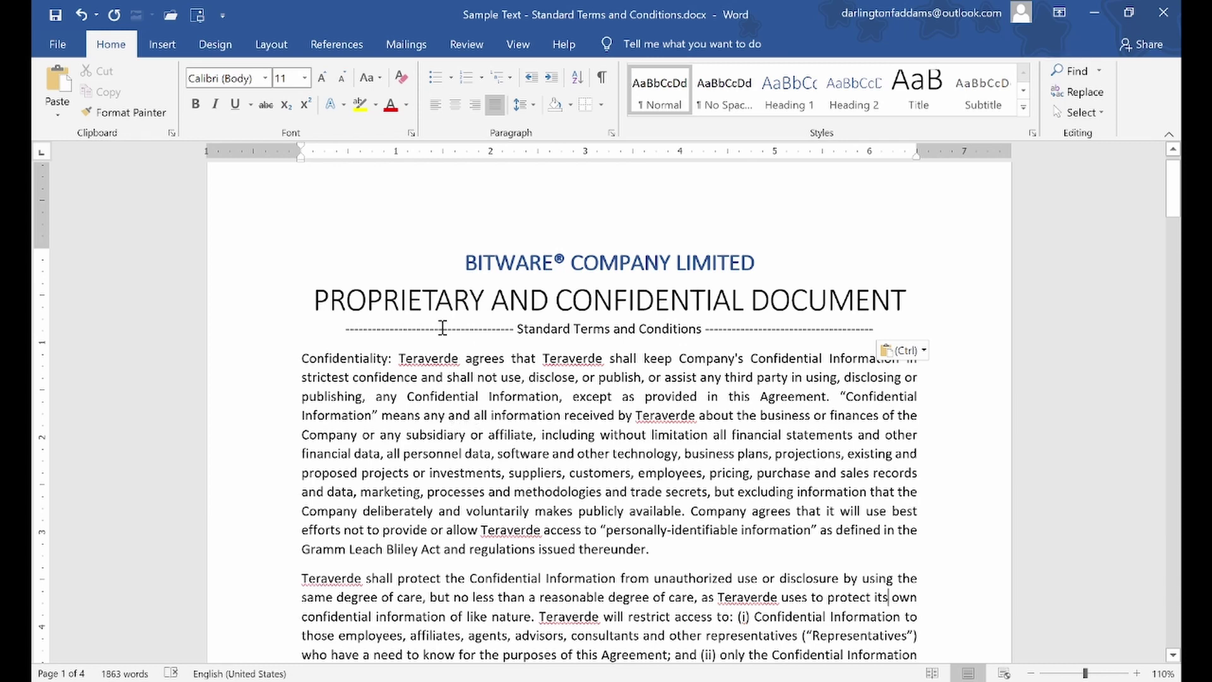
left_click(266, 267)
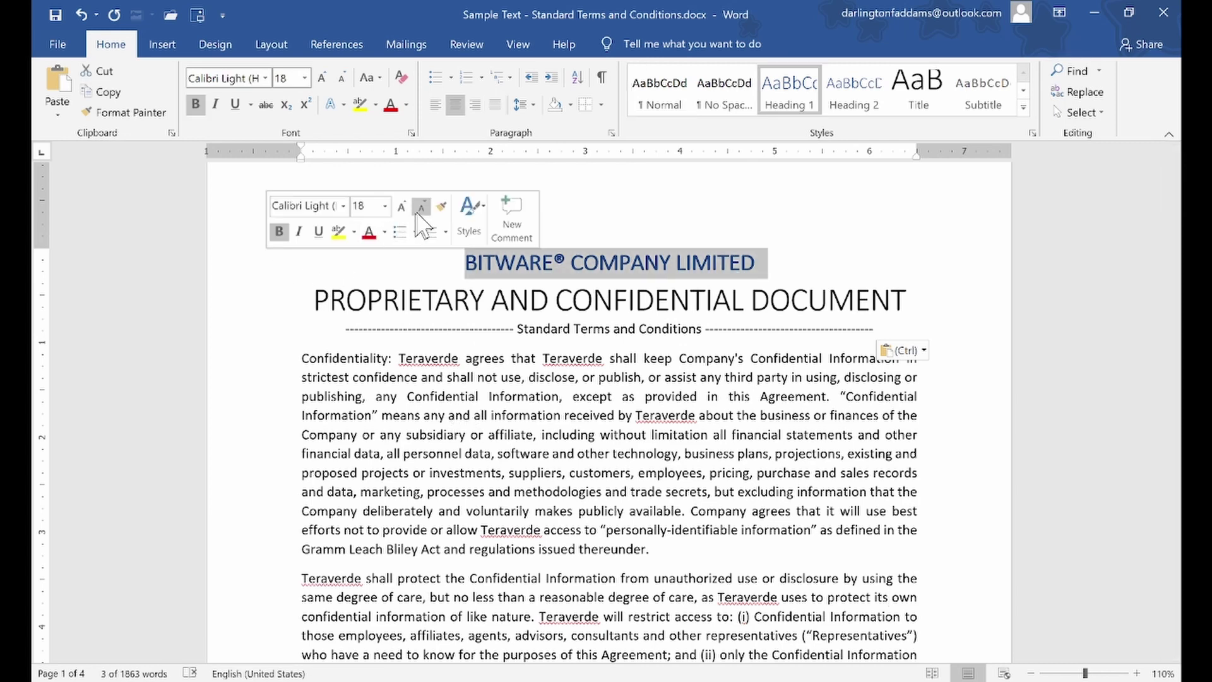
left_click(586, 105)
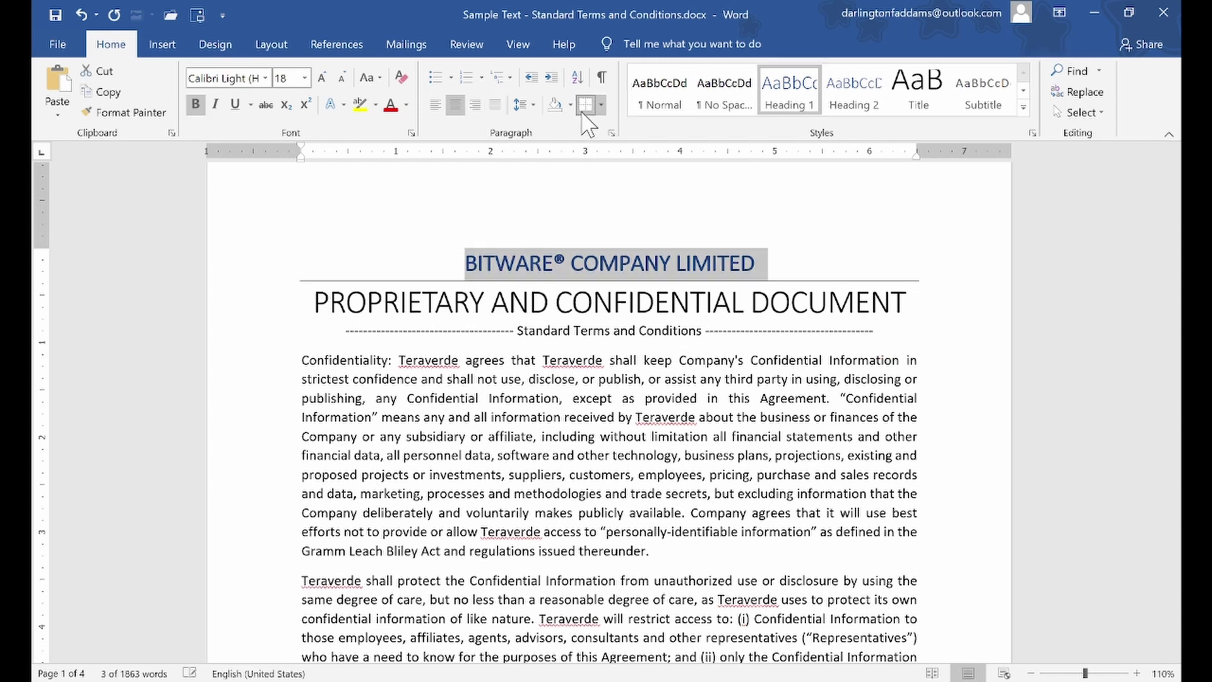
left_click(550, 382)
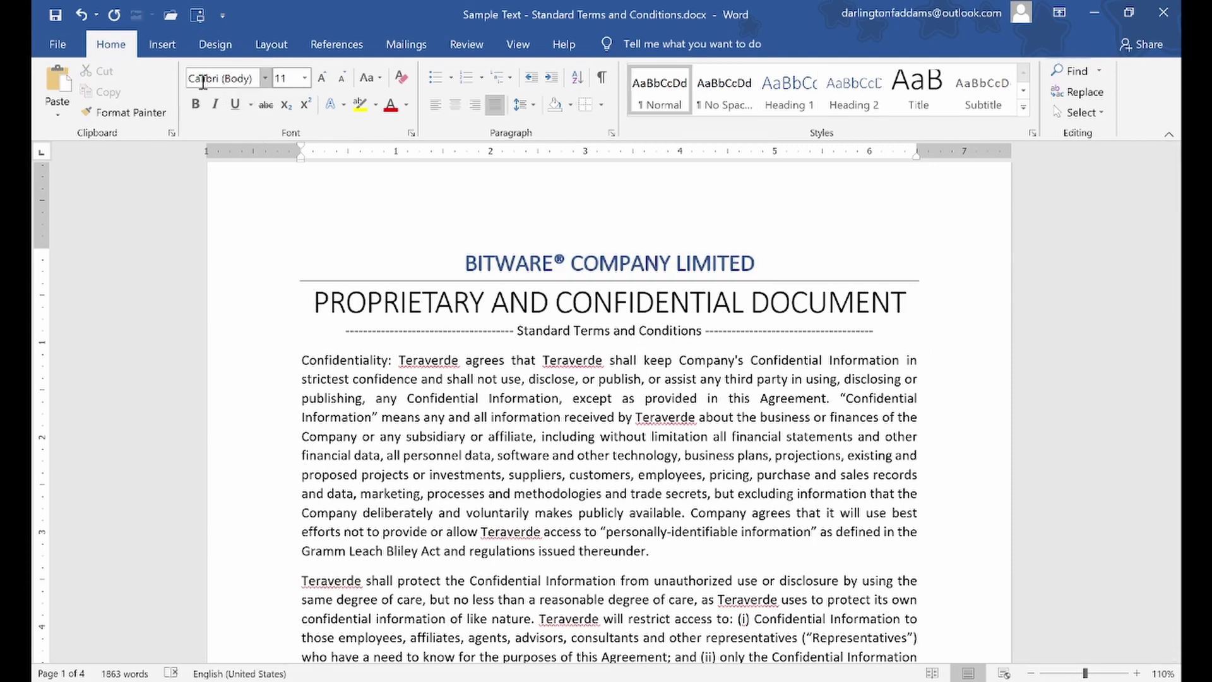
left_click(78, 10)
left_click(494, 391)
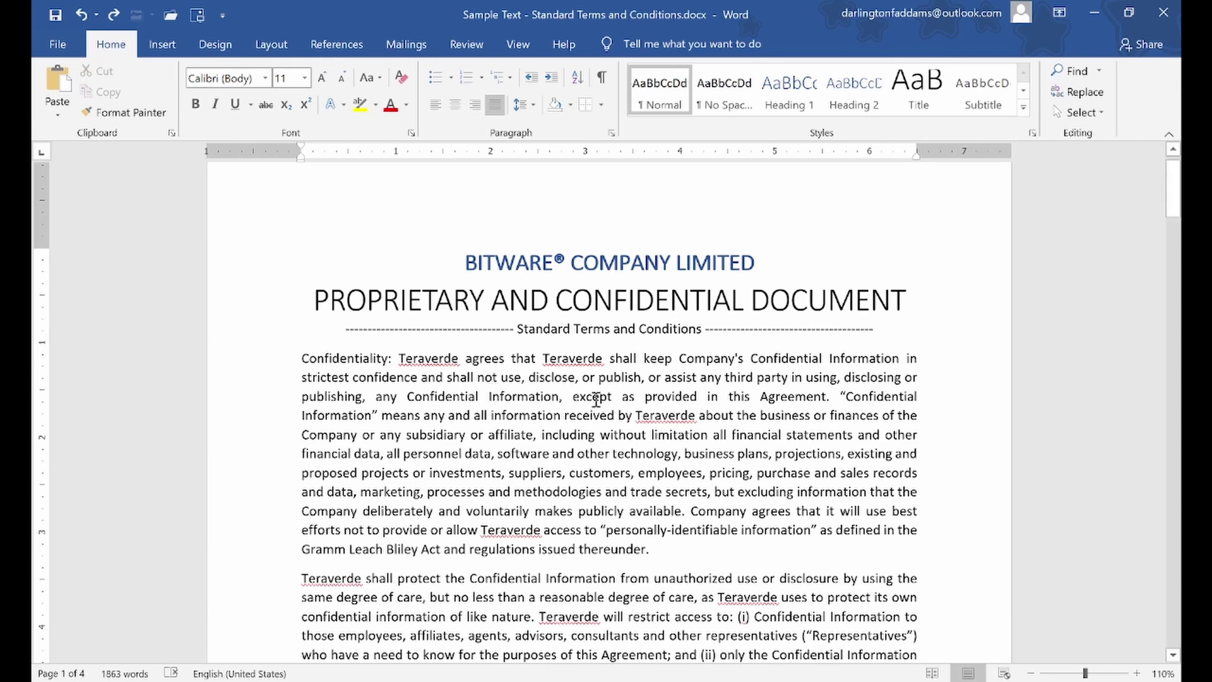
scroll(600, 404, "down", 1)
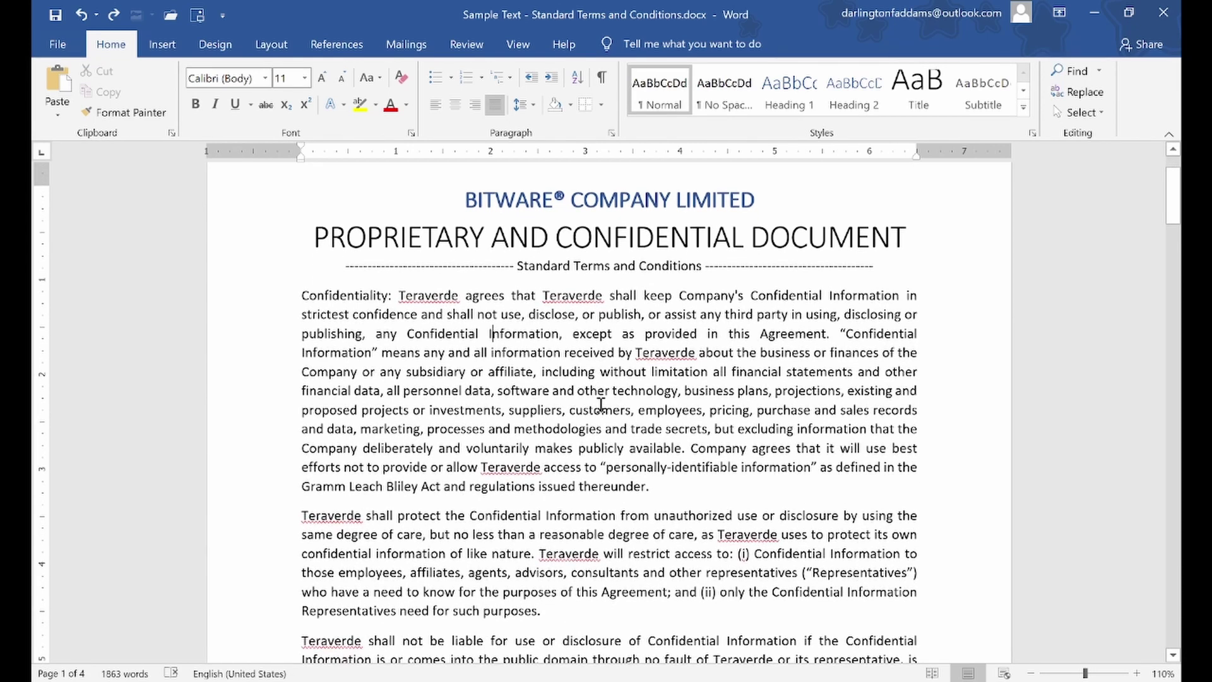
scroll(571, 431, "down", 3)
left_click_drag(296, 361, 542, 452)
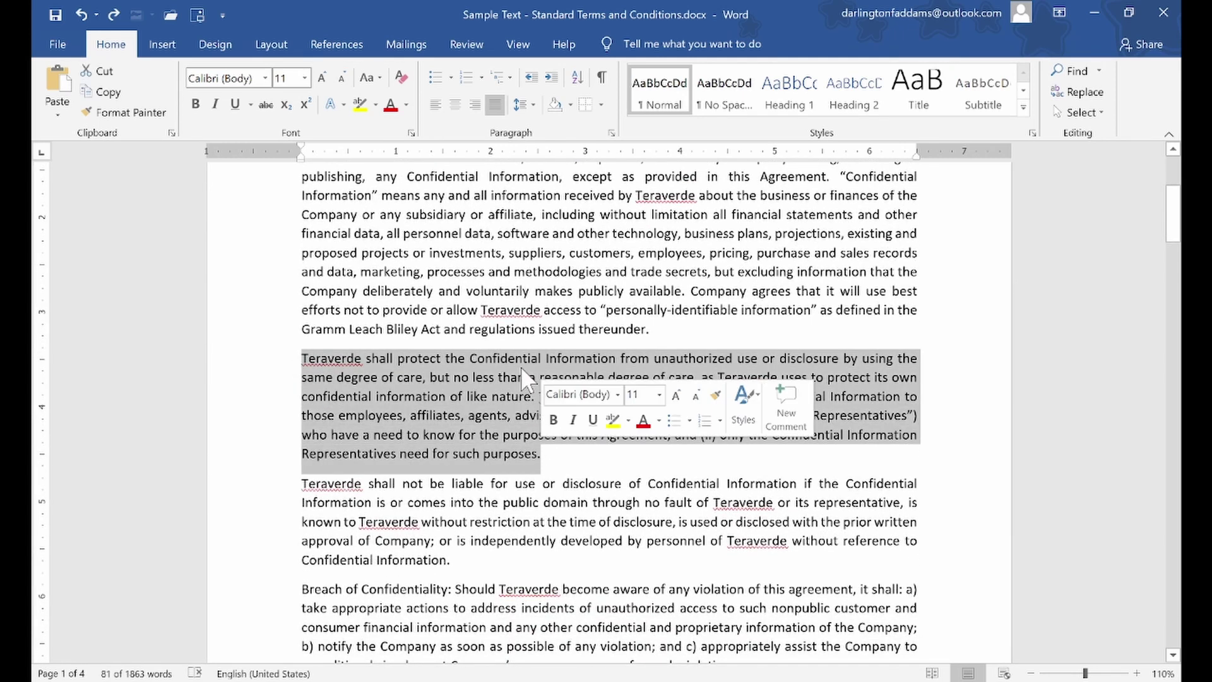
left_click(271, 46)
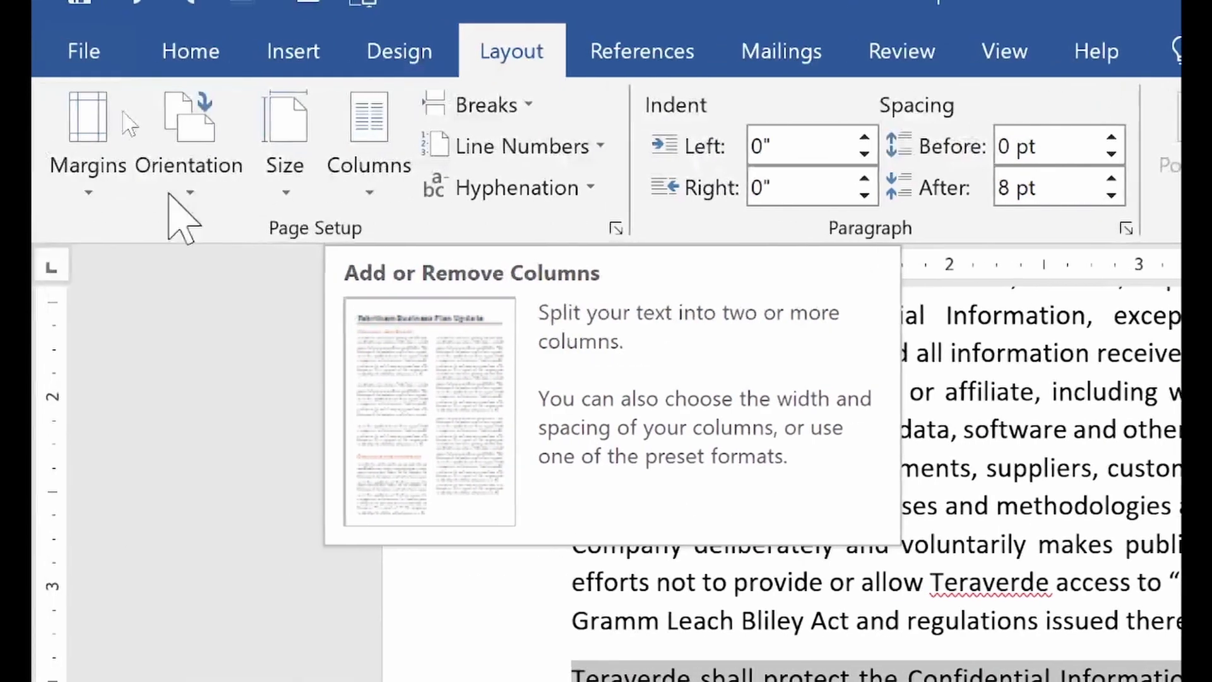
left_click(400, 183)
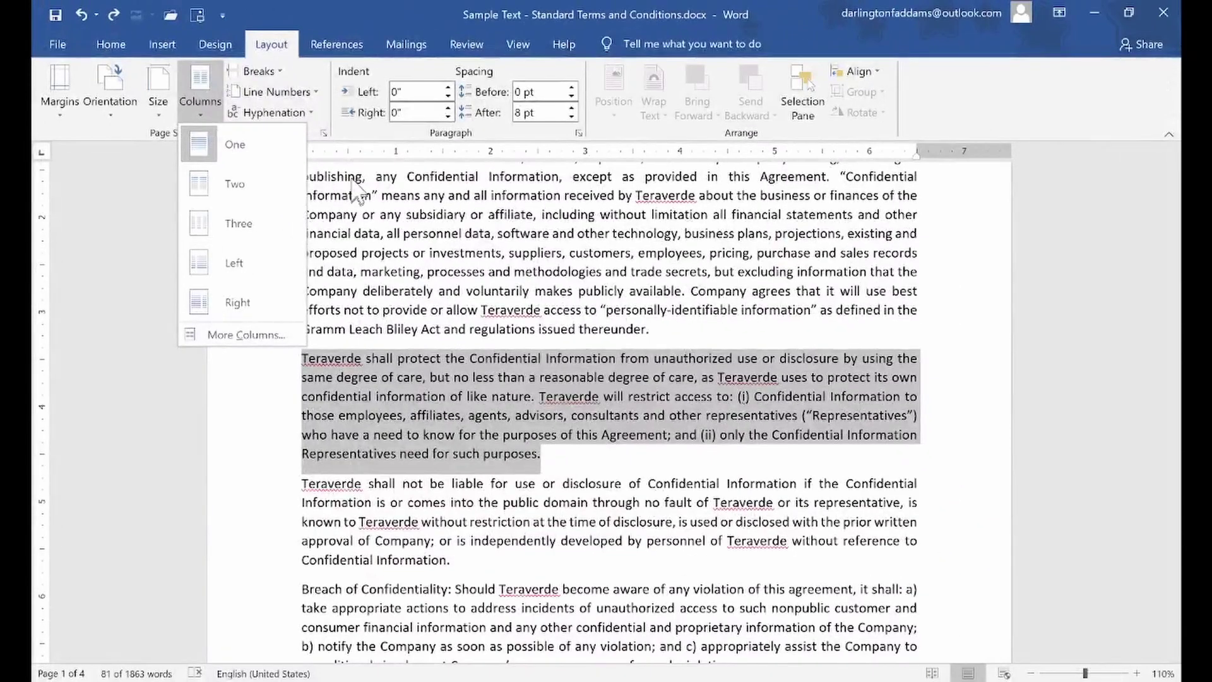
left_click(258, 202)
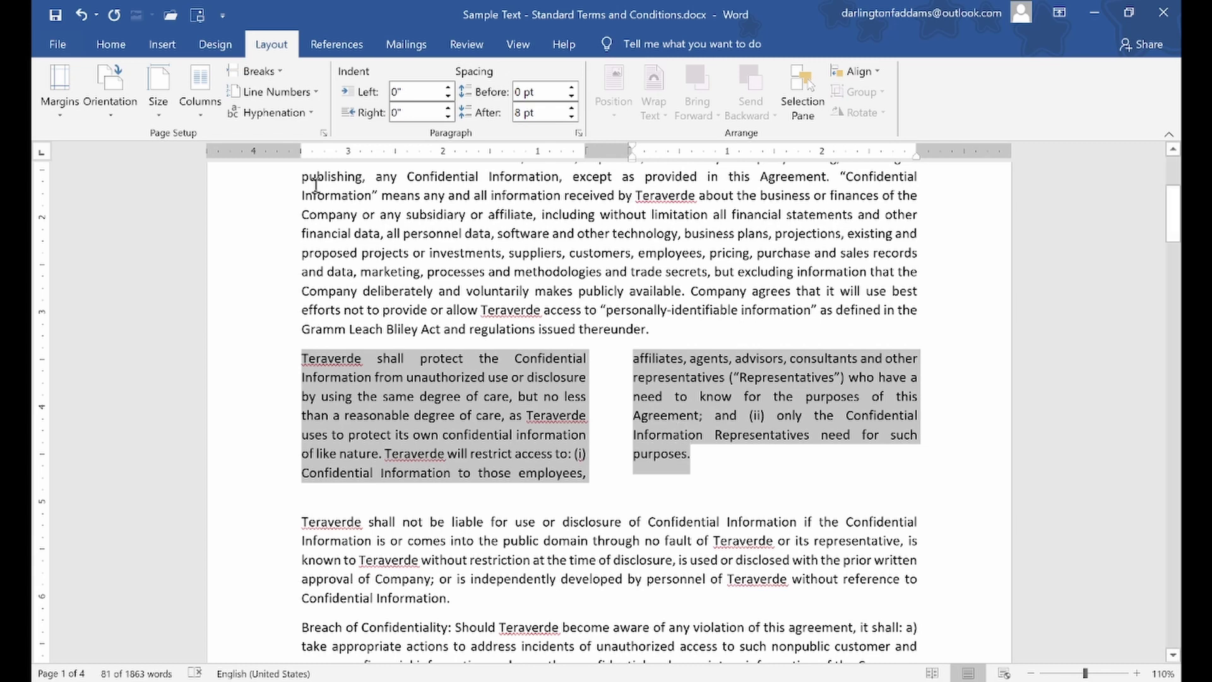
left_click(81, 14)
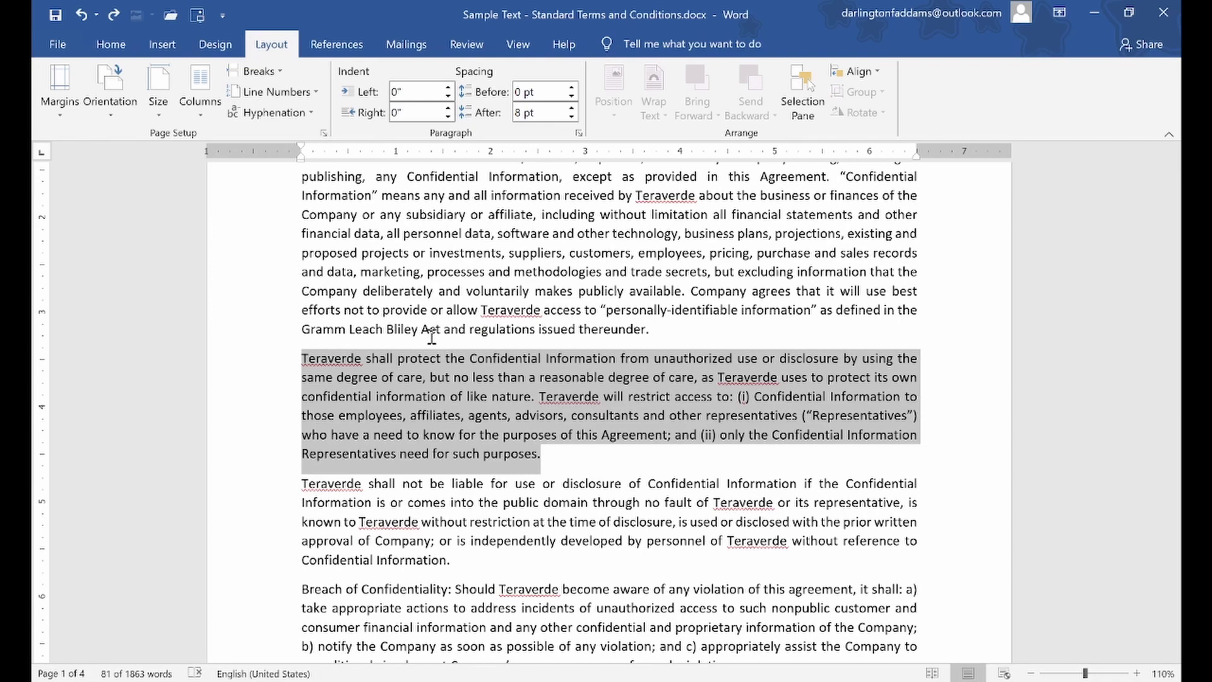
scroll(431, 337, "up", 5)
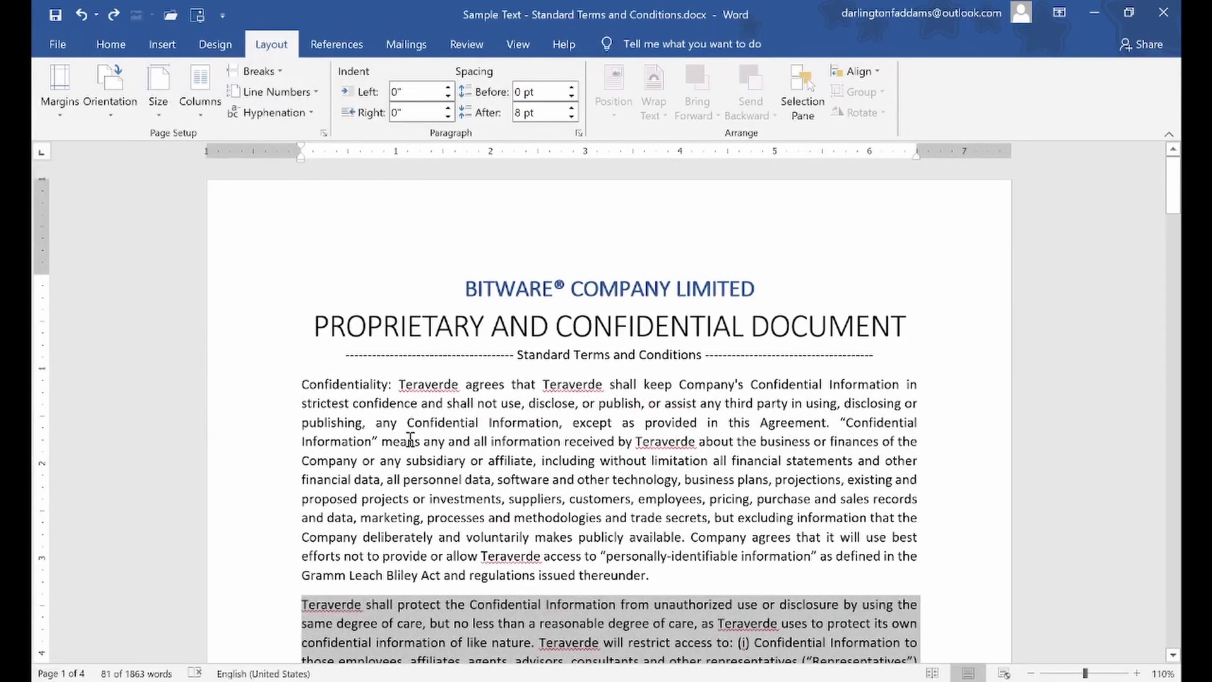
left_click(407, 441)
left_click(429, 281)
left_click_drag(429, 281, 674, 576)
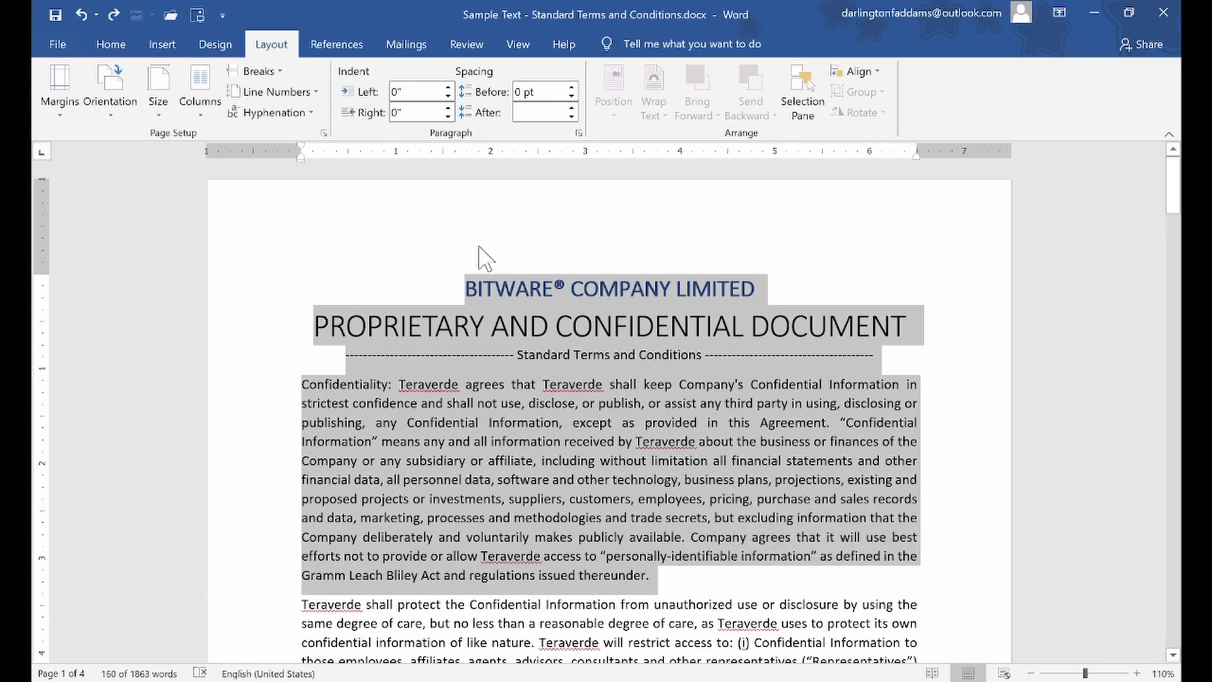
left_click(196, 103)
left_click(217, 180)
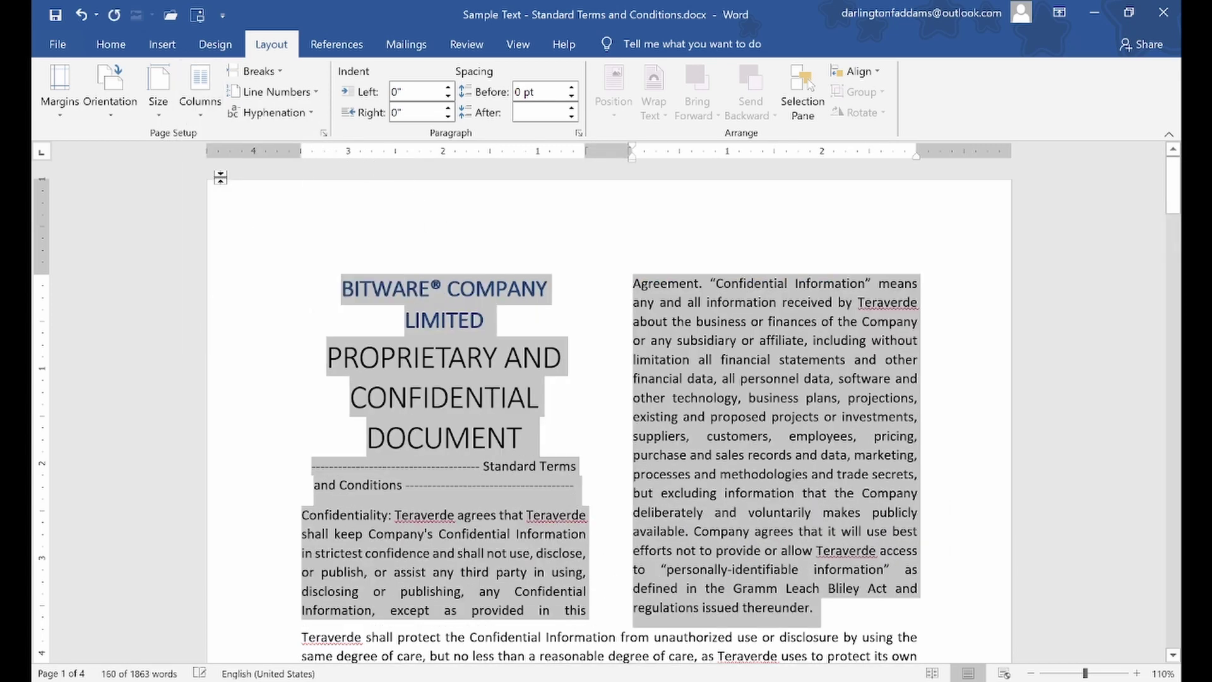
left_click(674, 375)
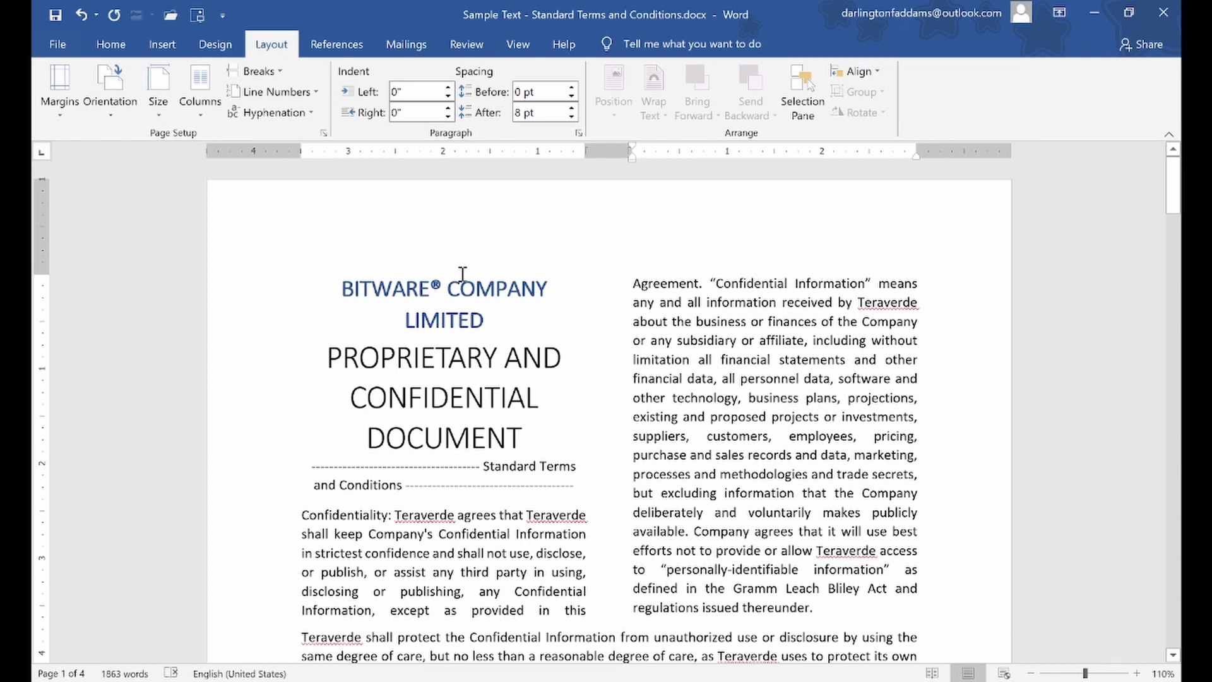
left_click(76, 14)
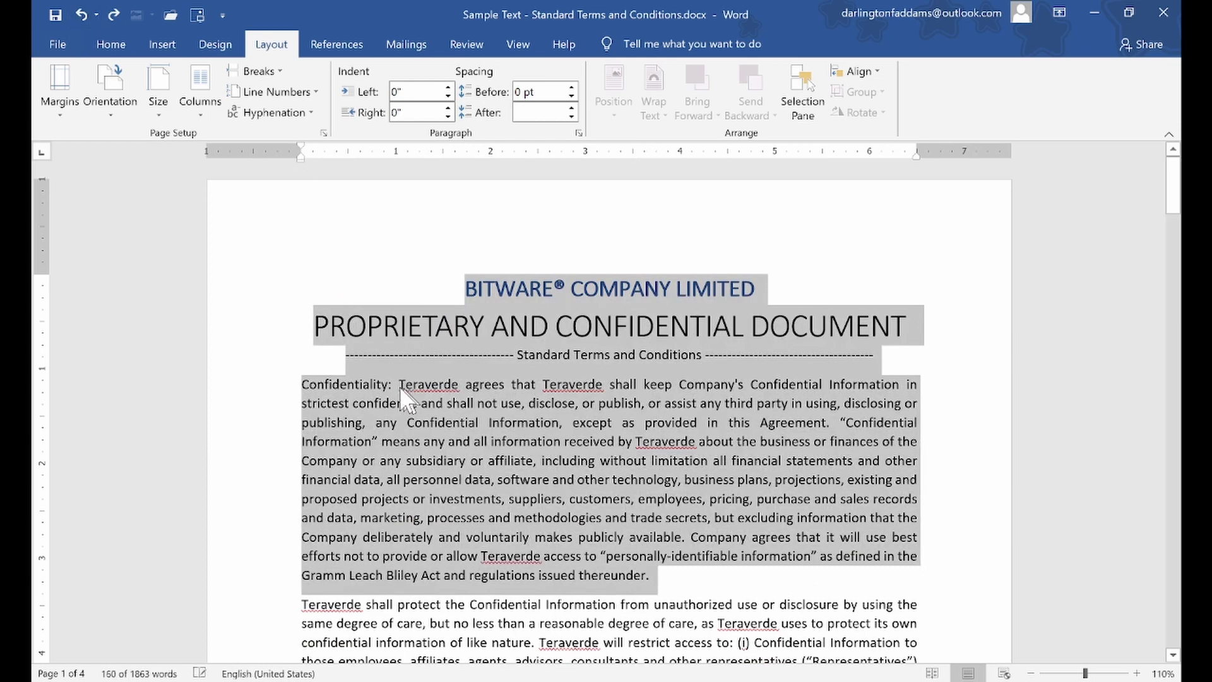
left_click(407, 398)
left_click_drag(285, 396, 289, 484)
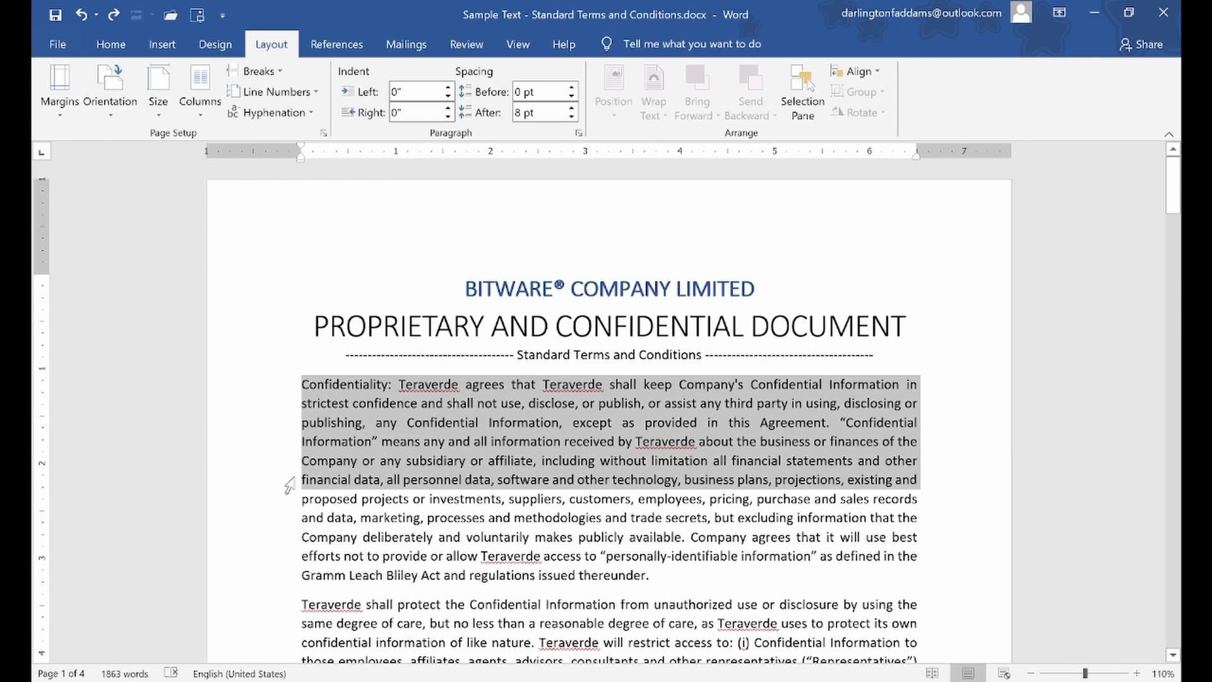
left_click_drag(289, 484, 293, 472)
left_click(352, 495)
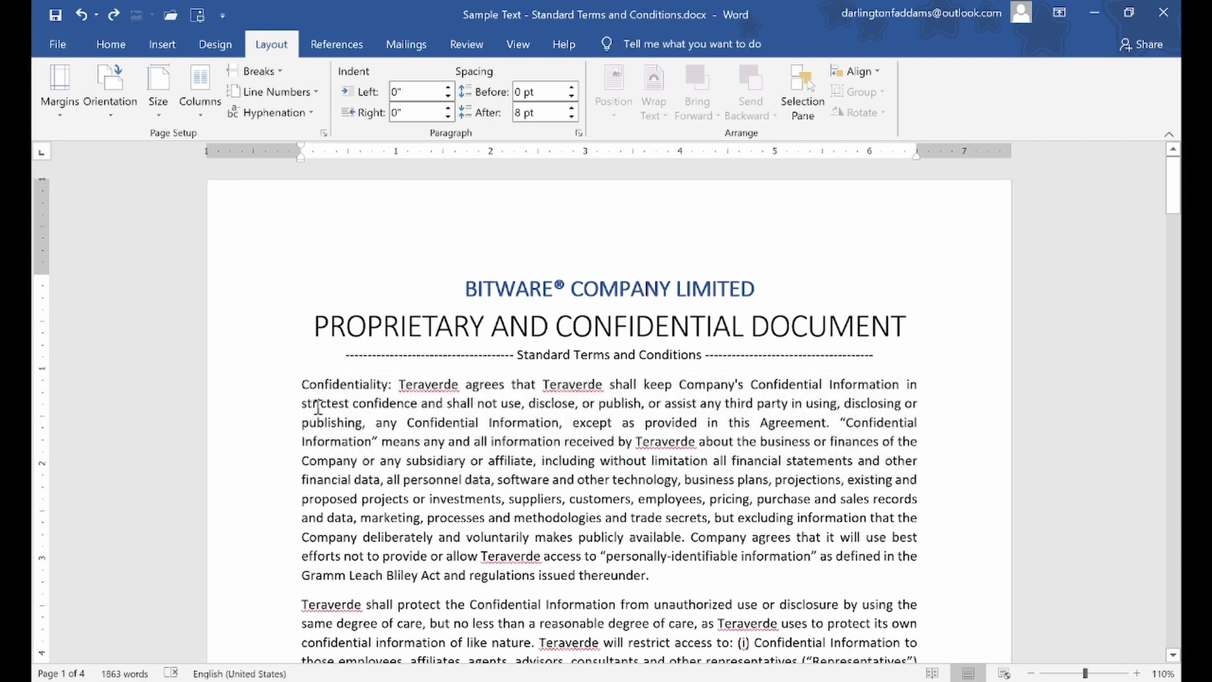
left_click_drag(272, 389, 315, 527)
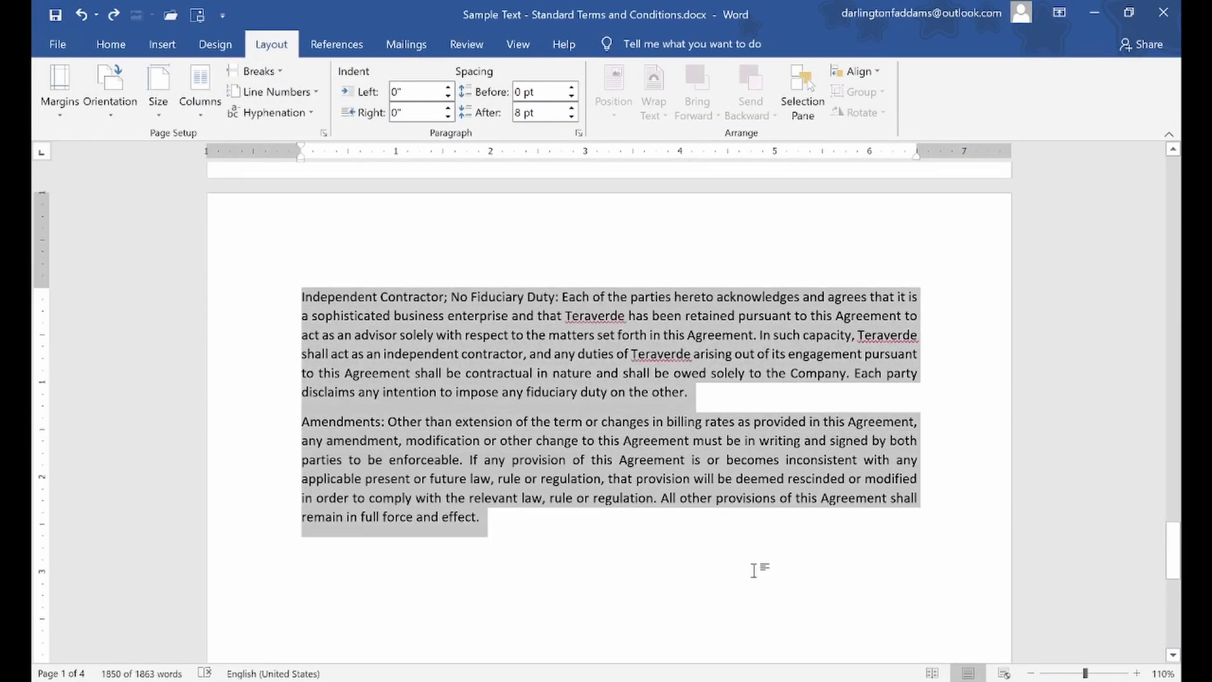
scroll(678, 497, "up", 12)
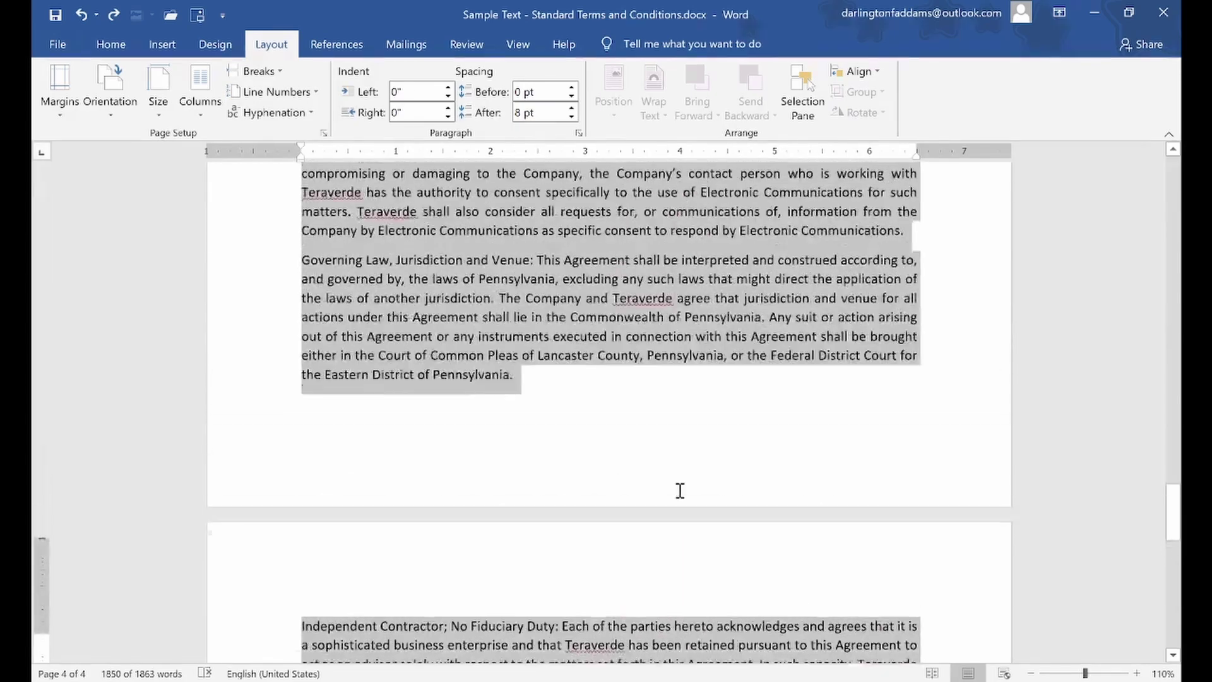
scroll(683, 484, "up", 15)
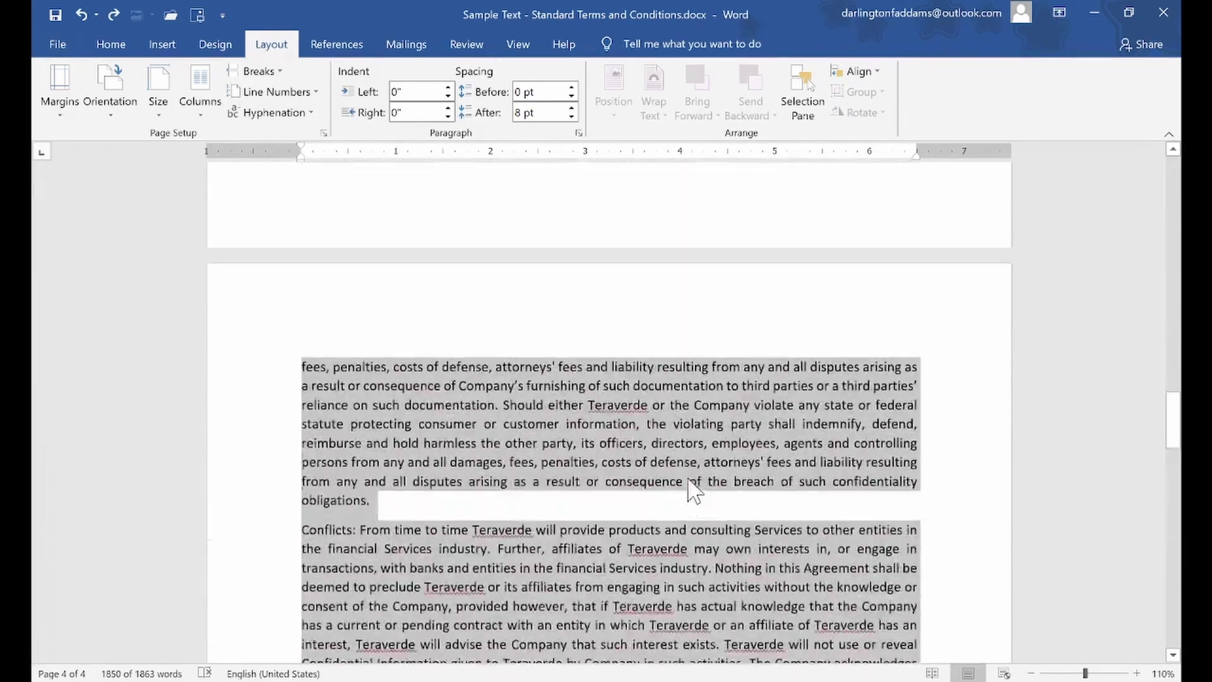
scroll(689, 478, "up", 15)
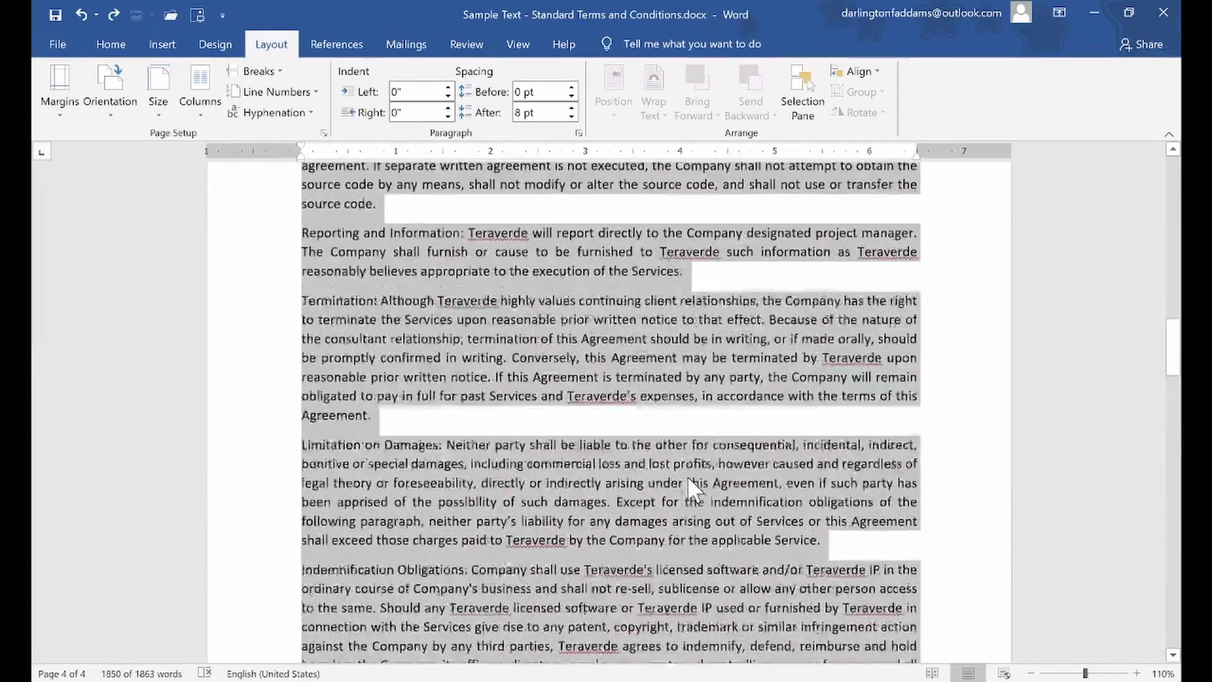
scroll(687, 475, "up", 12)
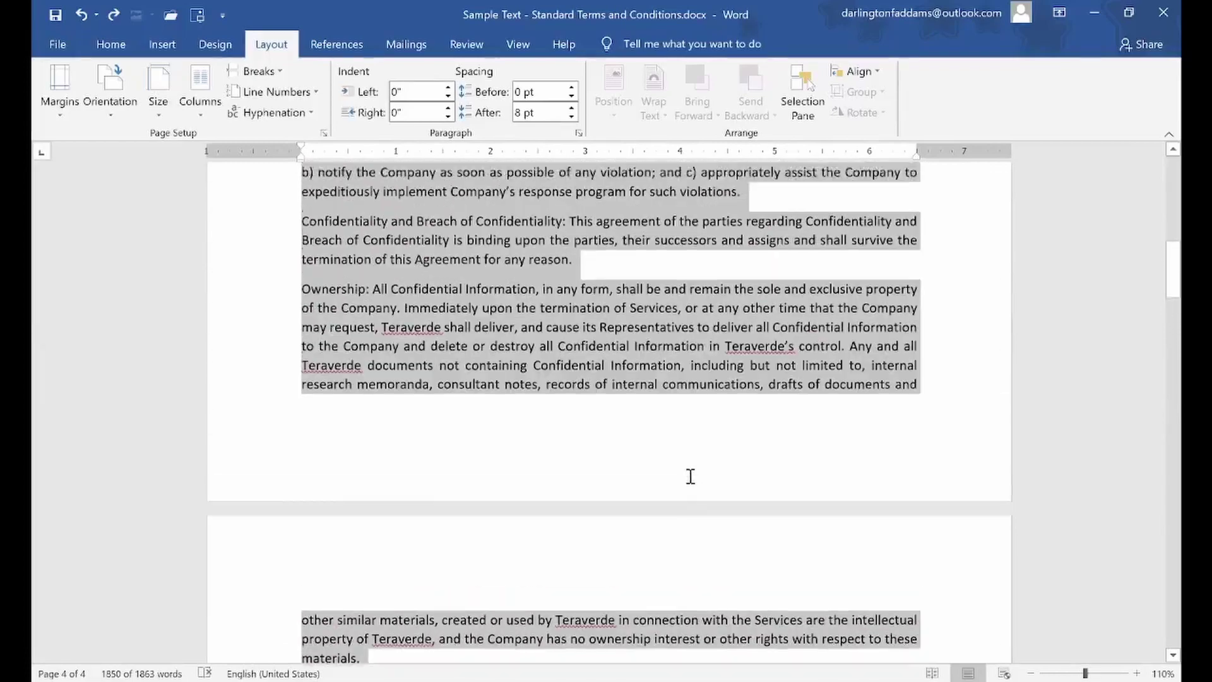
scroll(692, 478, "up", 12)
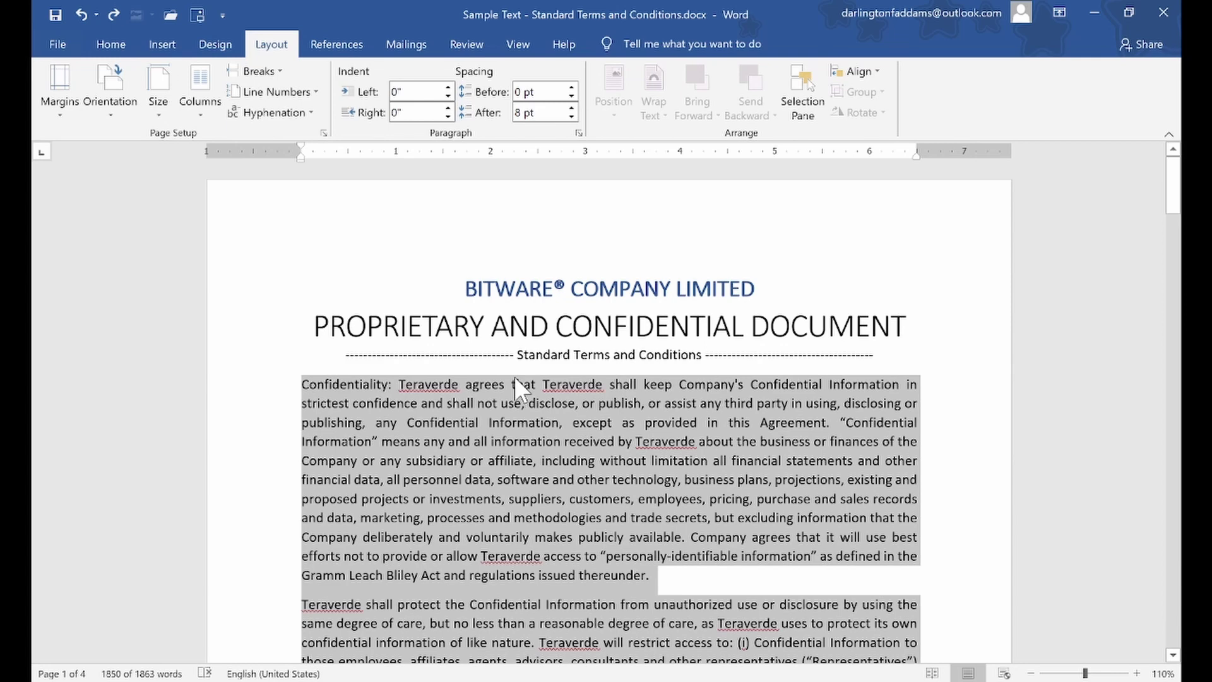
left_click(554, 458)
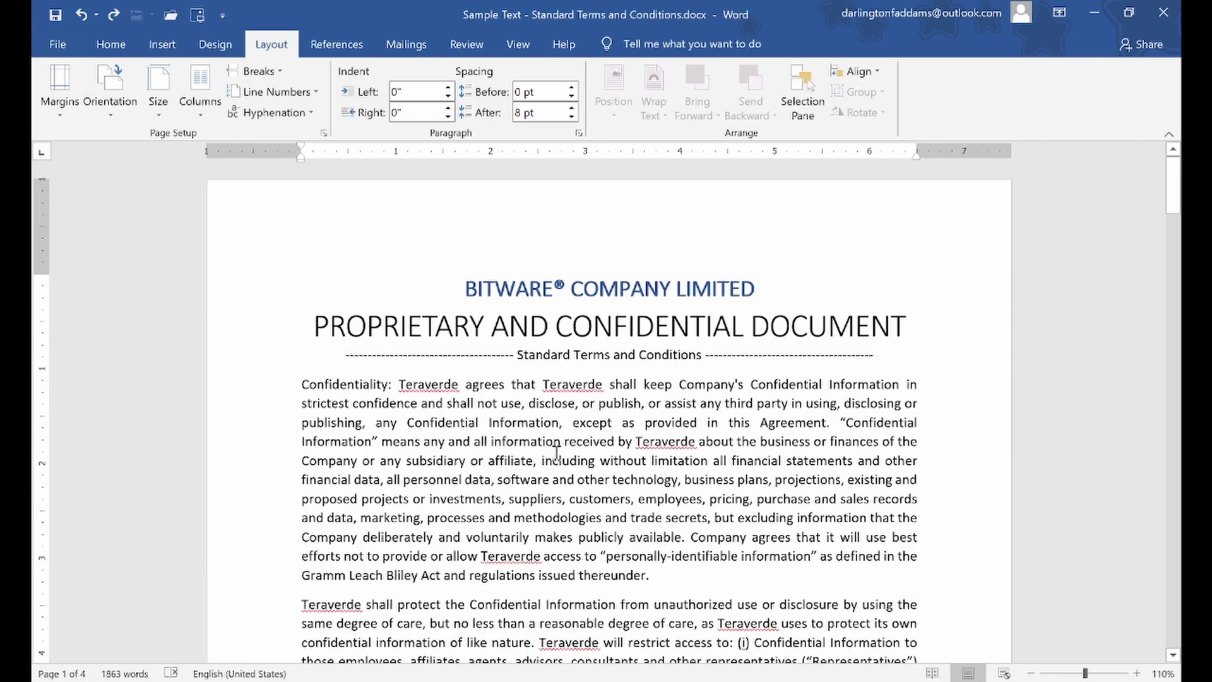
key("ctrl+a")
scroll(555, 449, "down", 3)
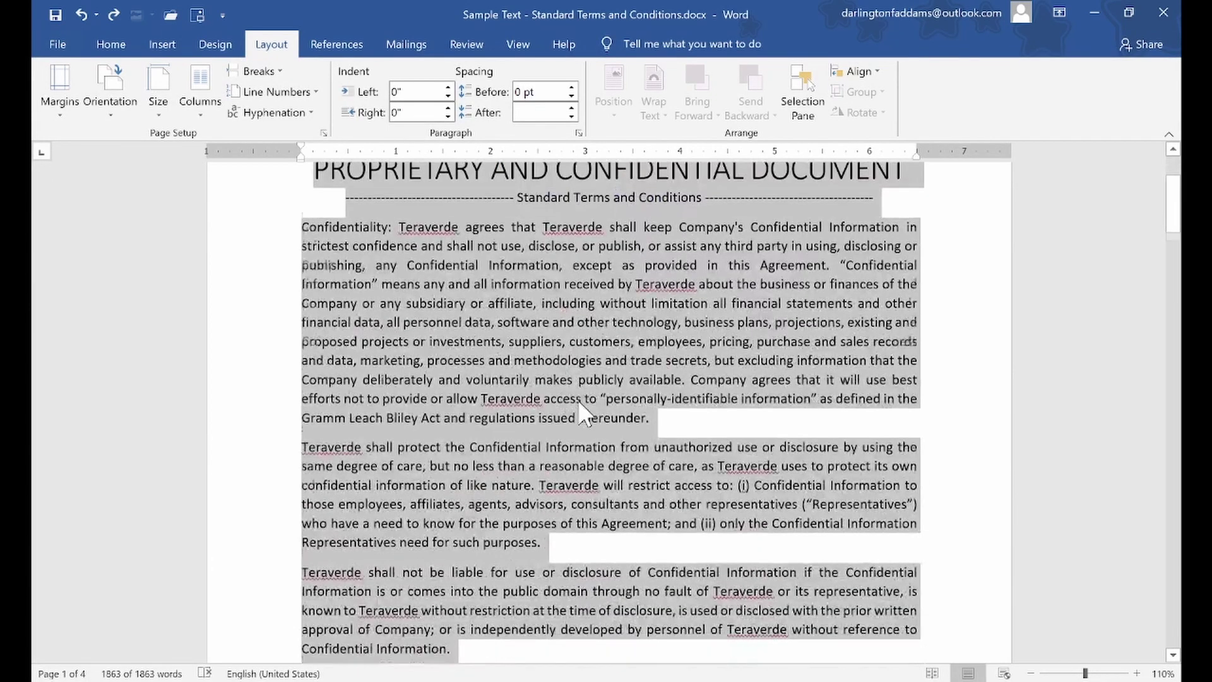
scroll(580, 405, "down", 6)
left_click_drag(1182, 264, 1183, 170)
left_click(530, 327)
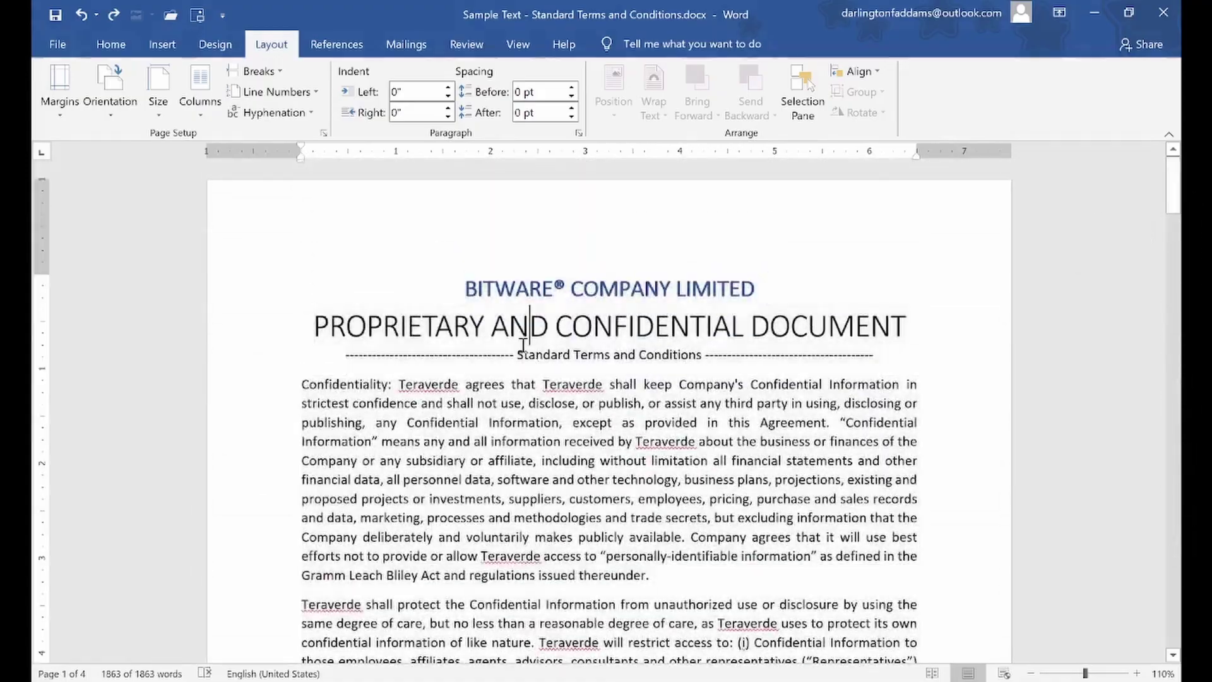
left_click(101, 39)
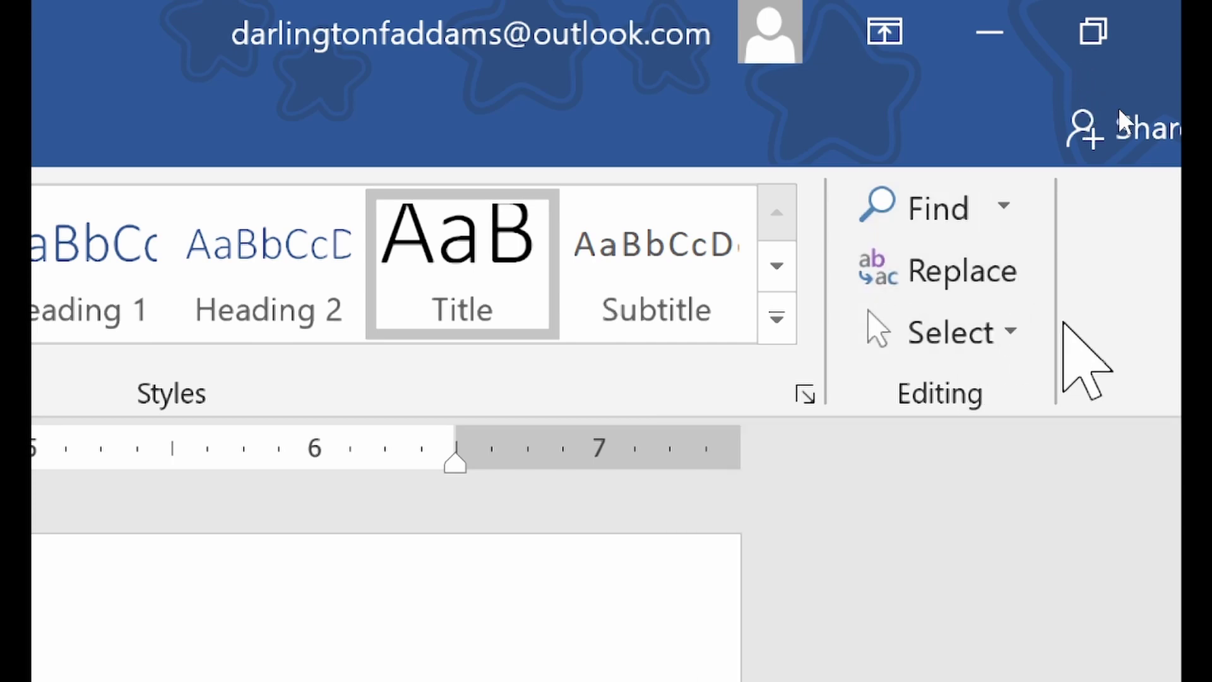
left_click(1019, 330)
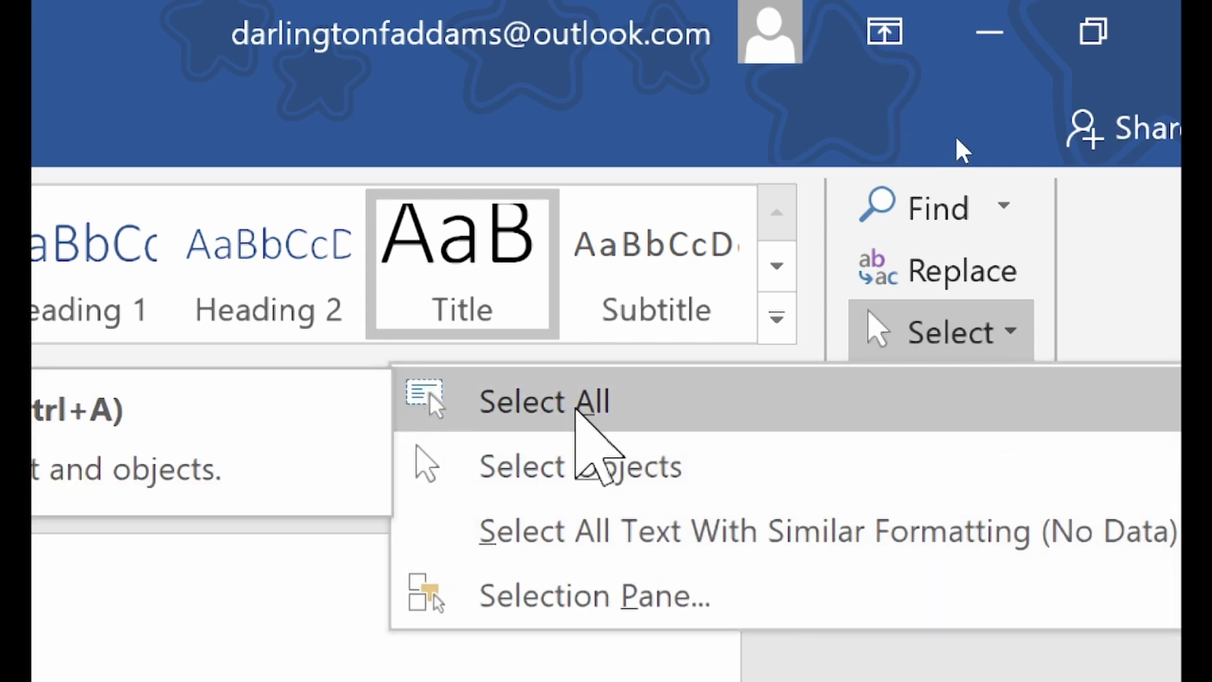
left_click(617, 406)
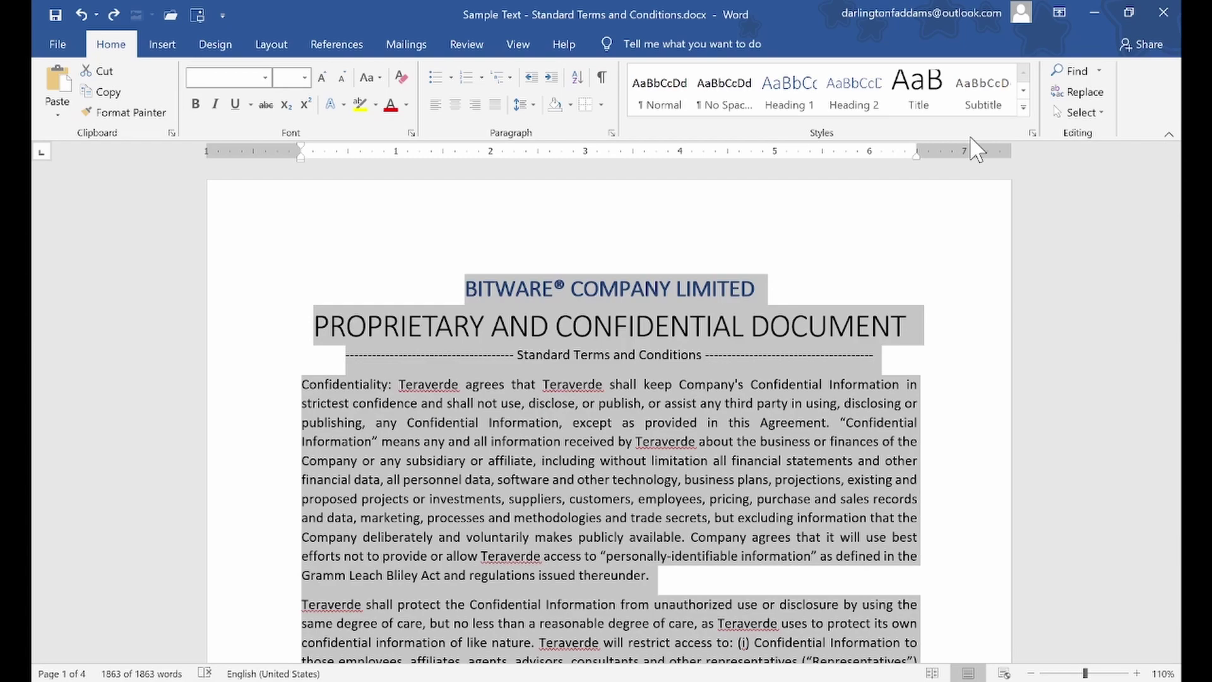
scroll(992, 276, "down", 5)
left_click_drag(1177, 248, 1171, 127)
left_click(745, 328)
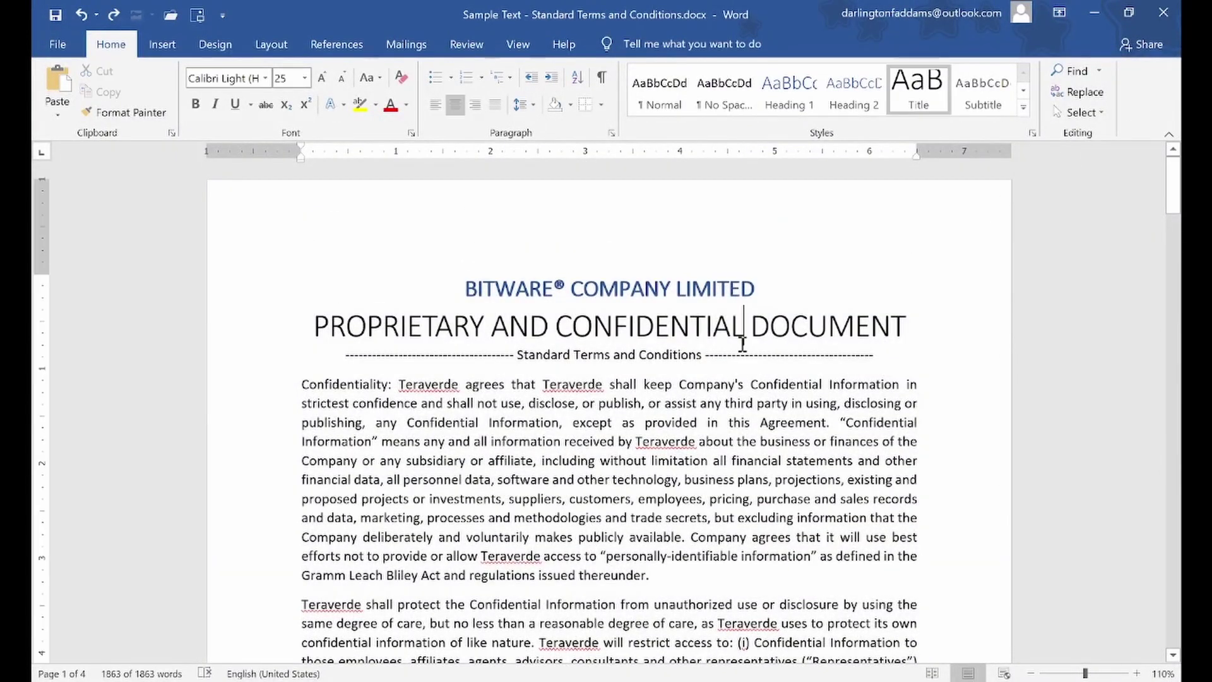
scroll(1104, 124, "down", 1)
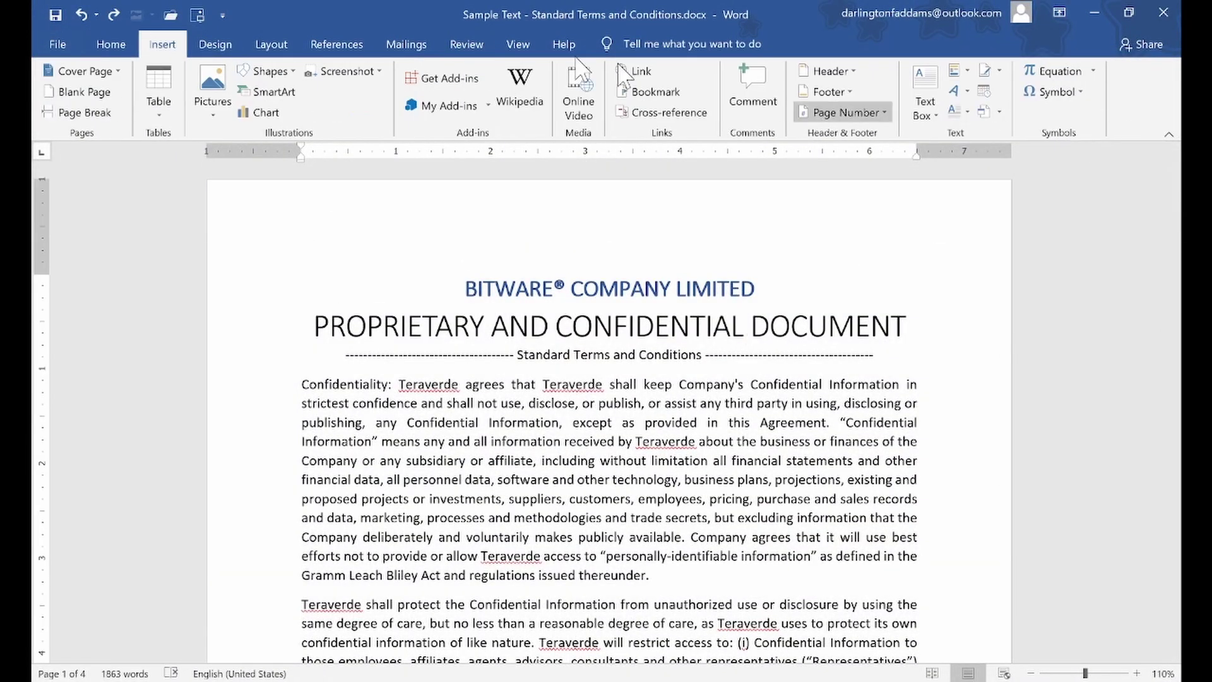
left_click(110, 44)
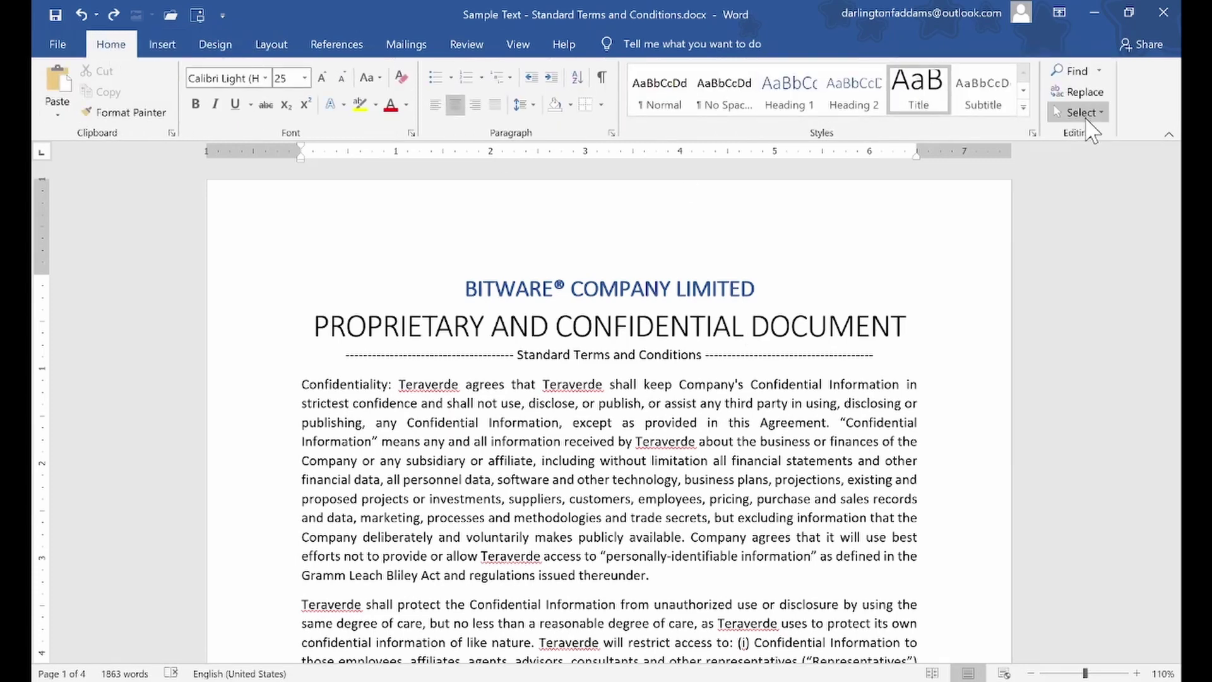
left_click(1084, 113)
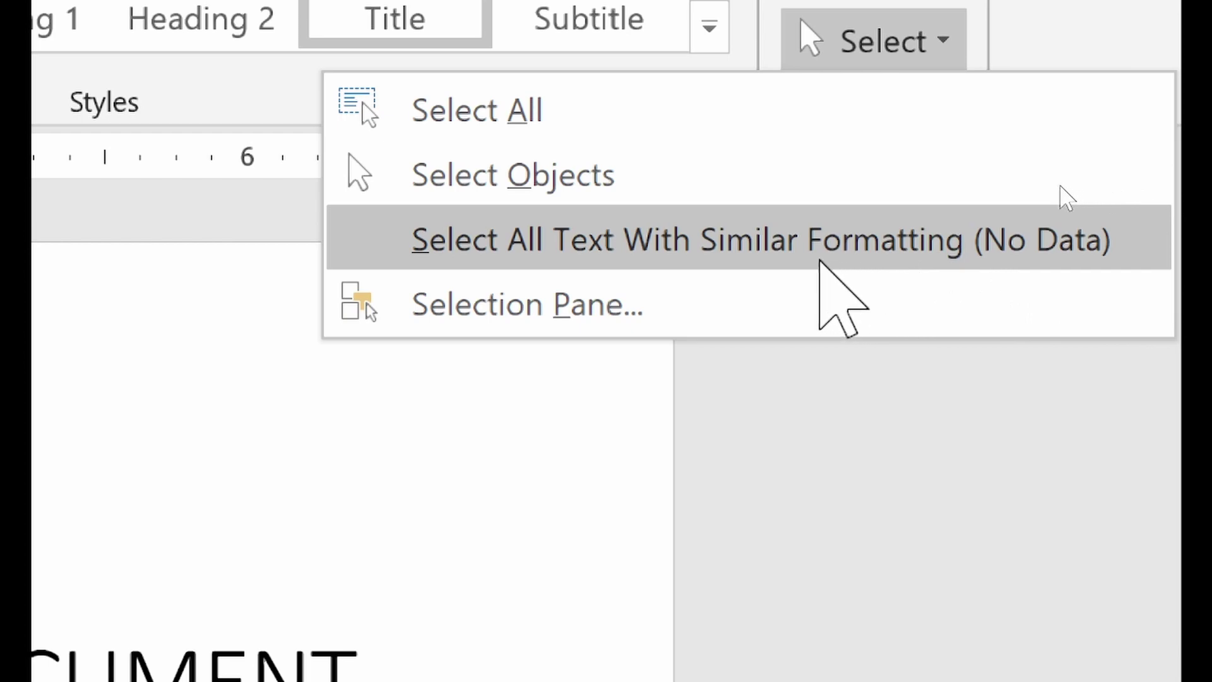
Select all text formatted like the 25-pt title, then deselect it in the body
left_click(581, 259)
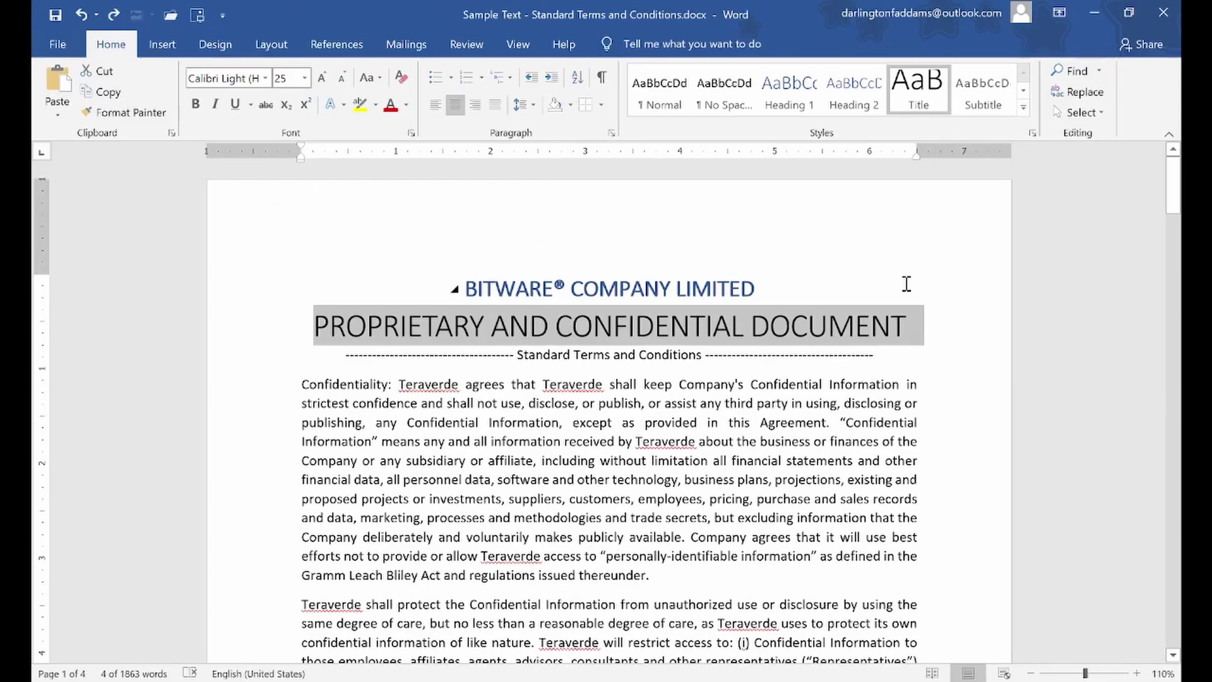
left_click(496, 394)
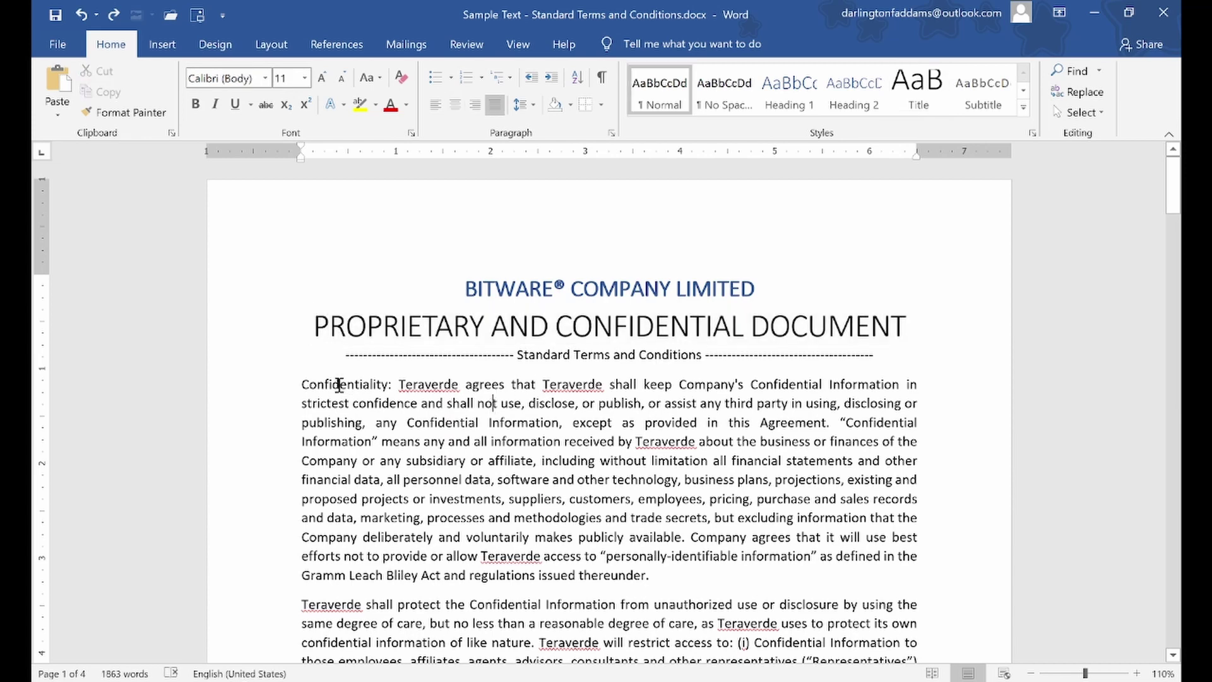
left_click_drag(300, 384, 381, 411)
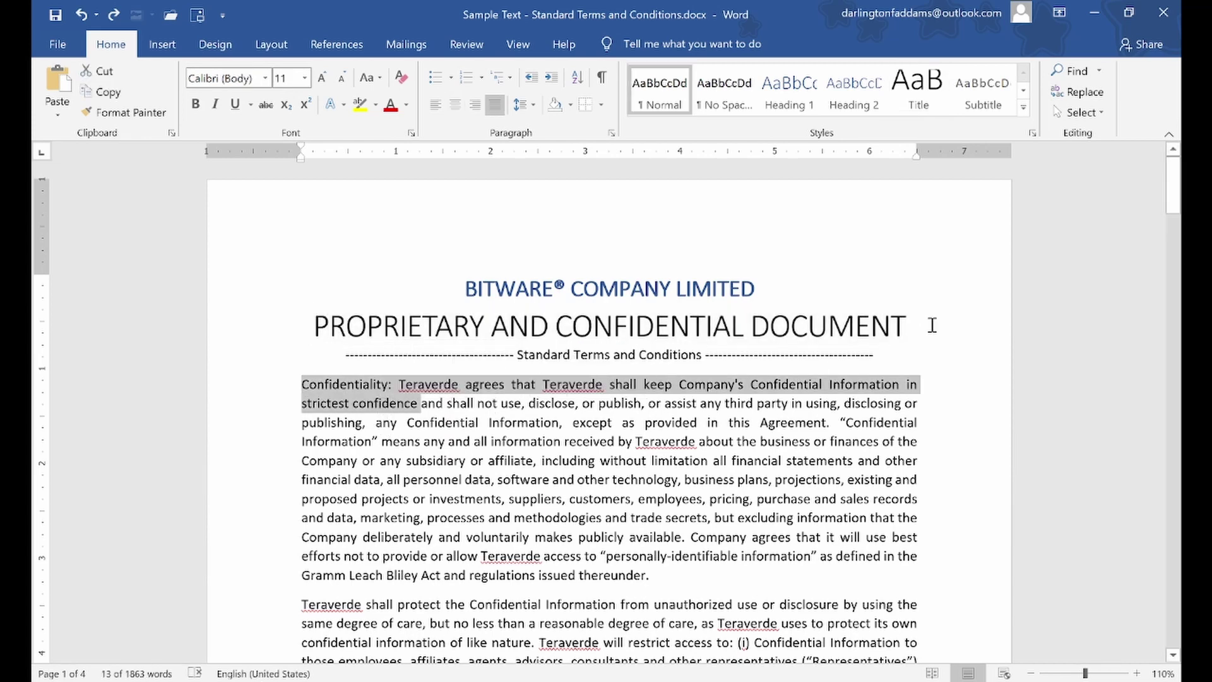
scroll(1096, 120, "down", 1)
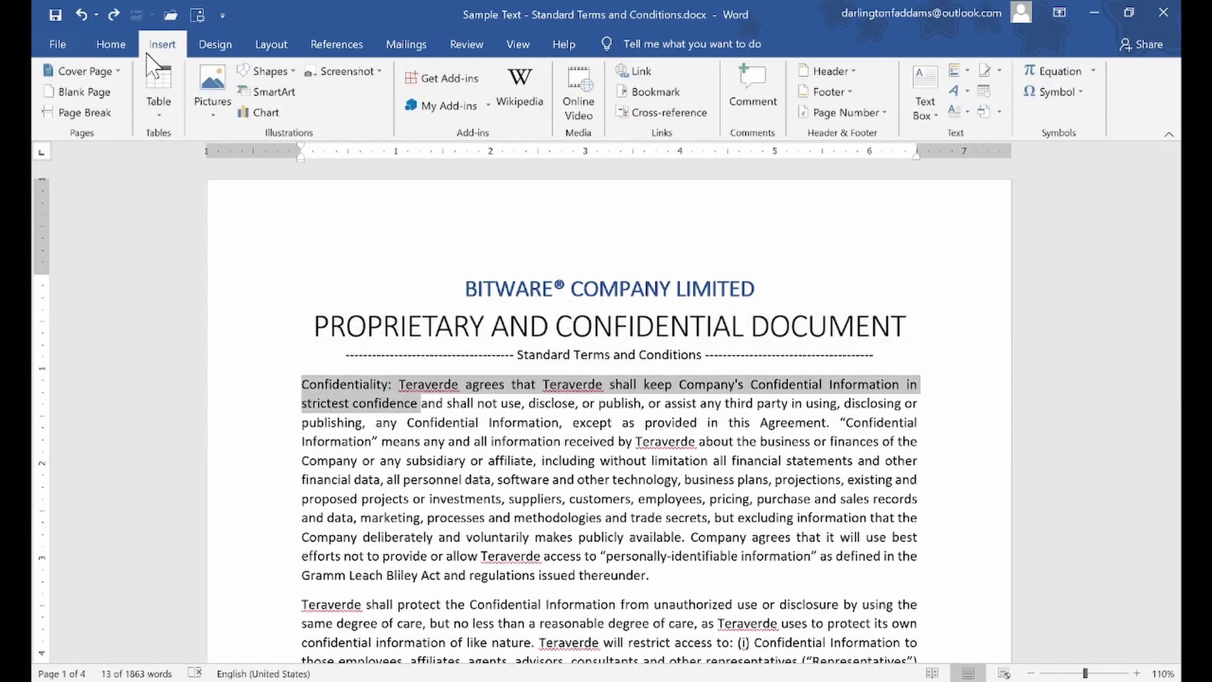
left_click(112, 46)
left_click(1076, 113)
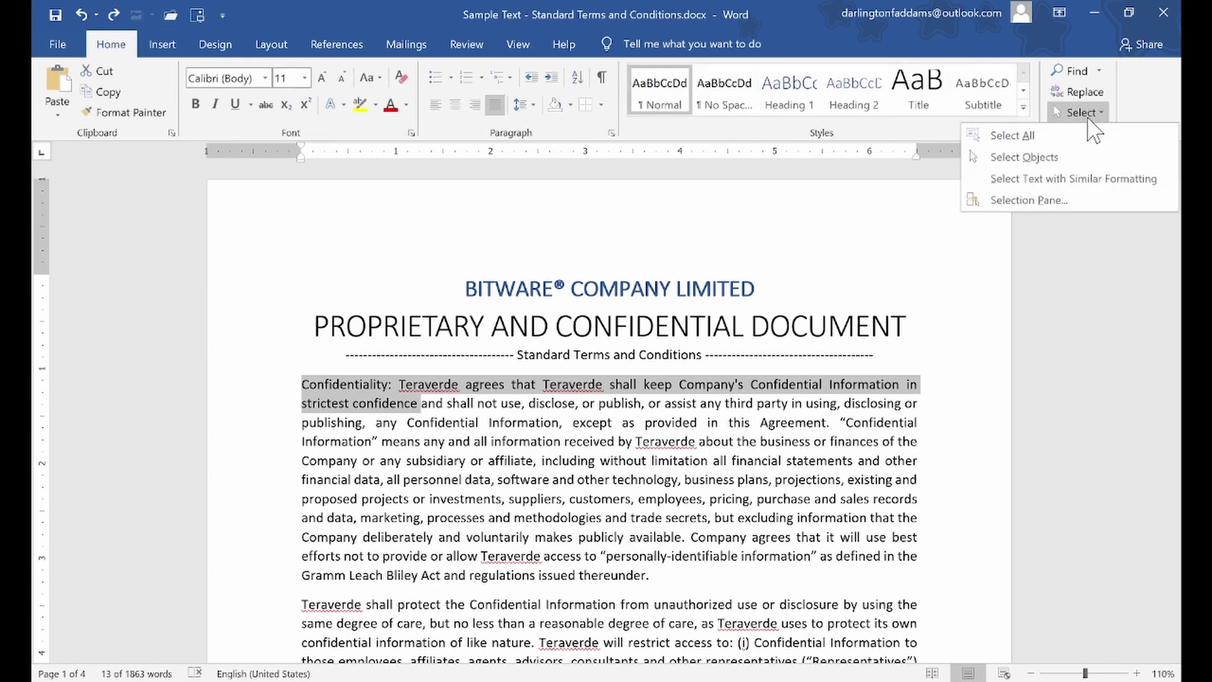
left_click(1067, 179)
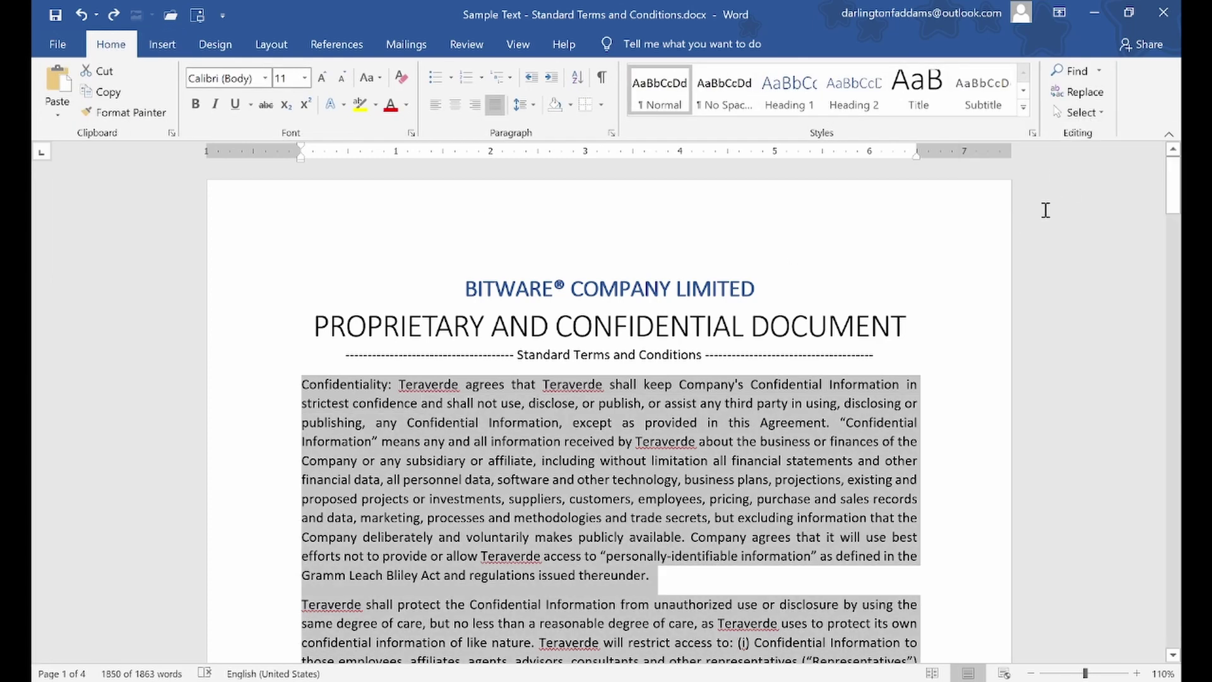
mouse_move(1173, 184)
left_mouse_down()
mouse_move(1182, 575)
mouse_move(1178, 162)
left_mouse_up()
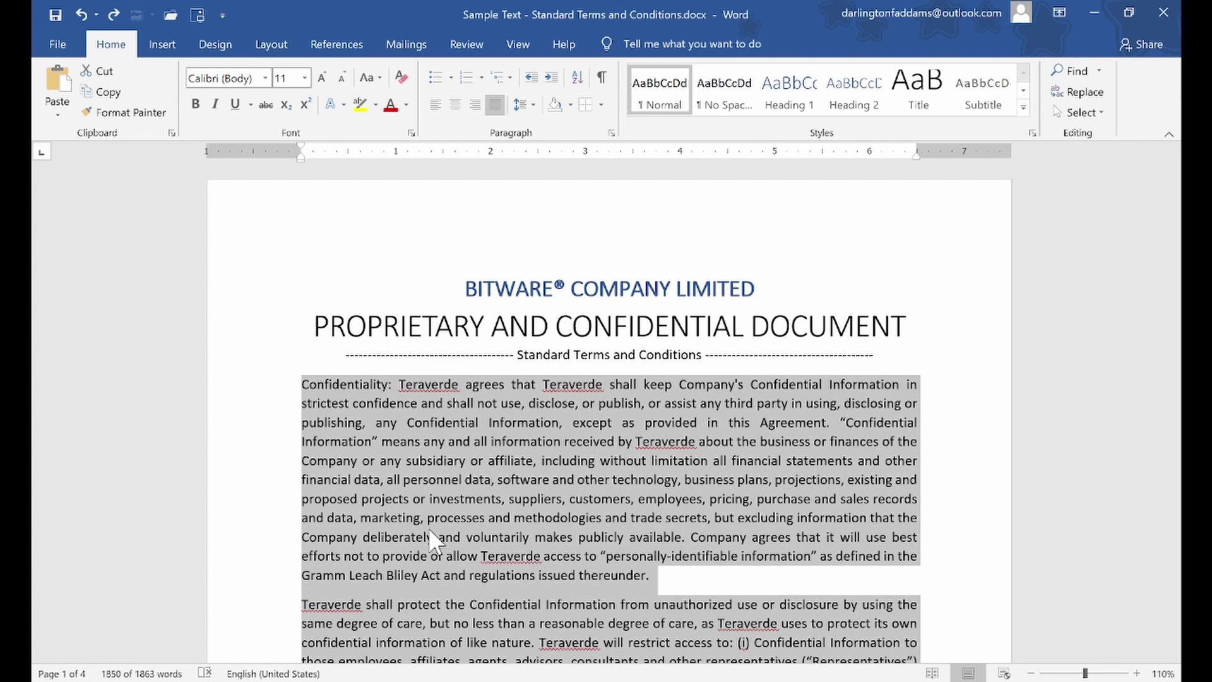
left_click(429, 535)
scroll(338, 336, "down", 2)
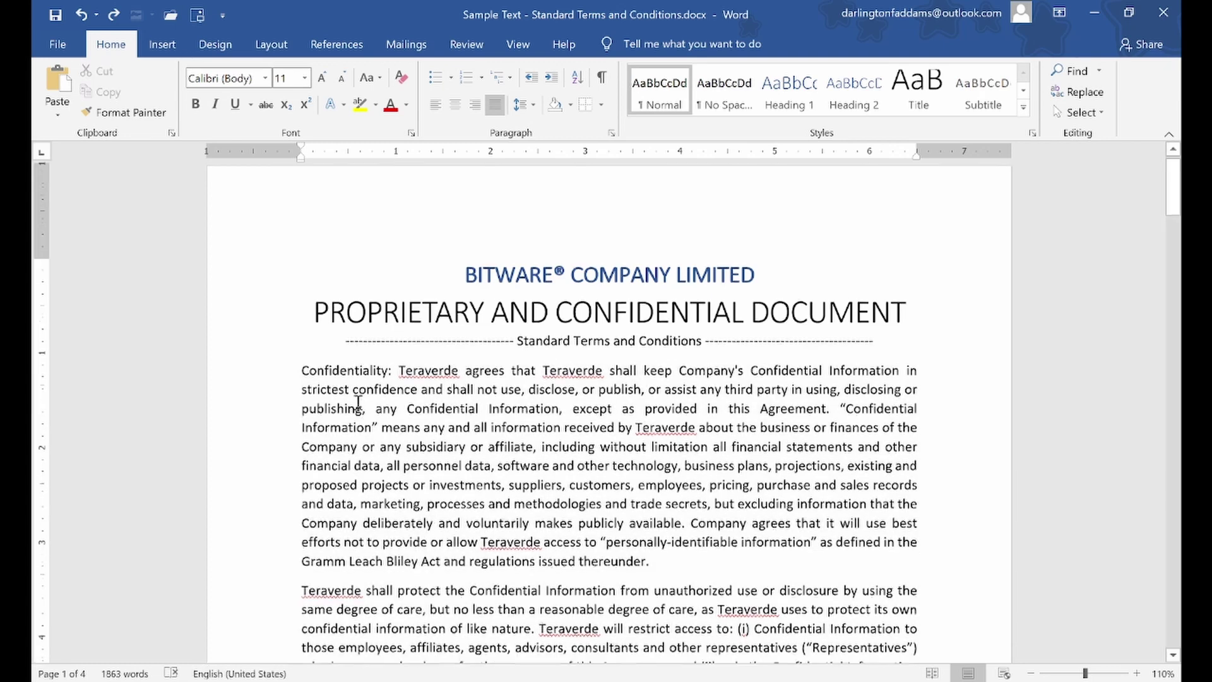
Make the Confidentiality heading bold and 12 pt
scroll(337, 336, "down", 1)
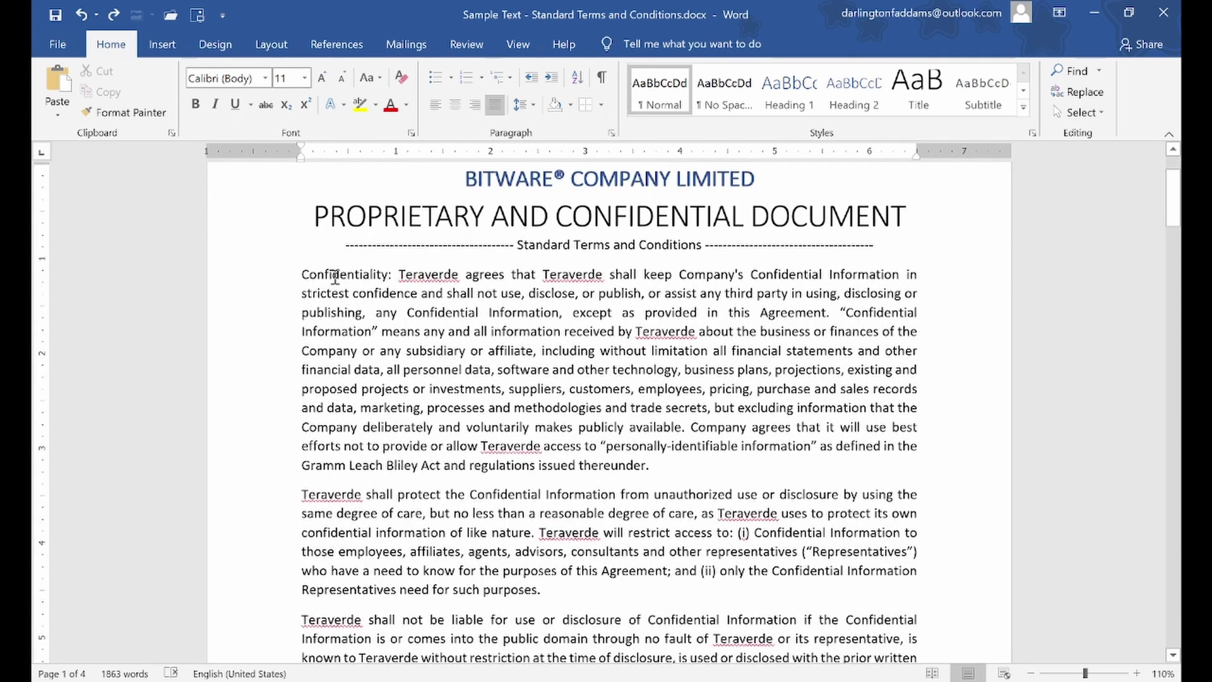
double_click(334, 273)
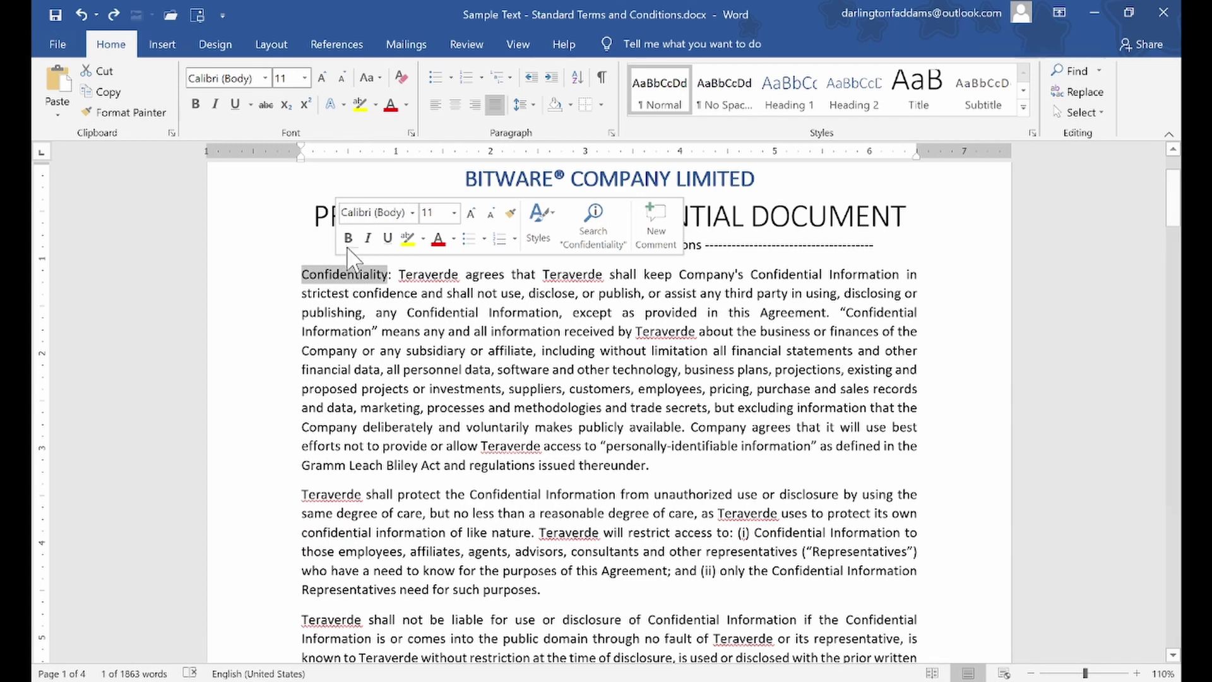
left_click(348, 238)
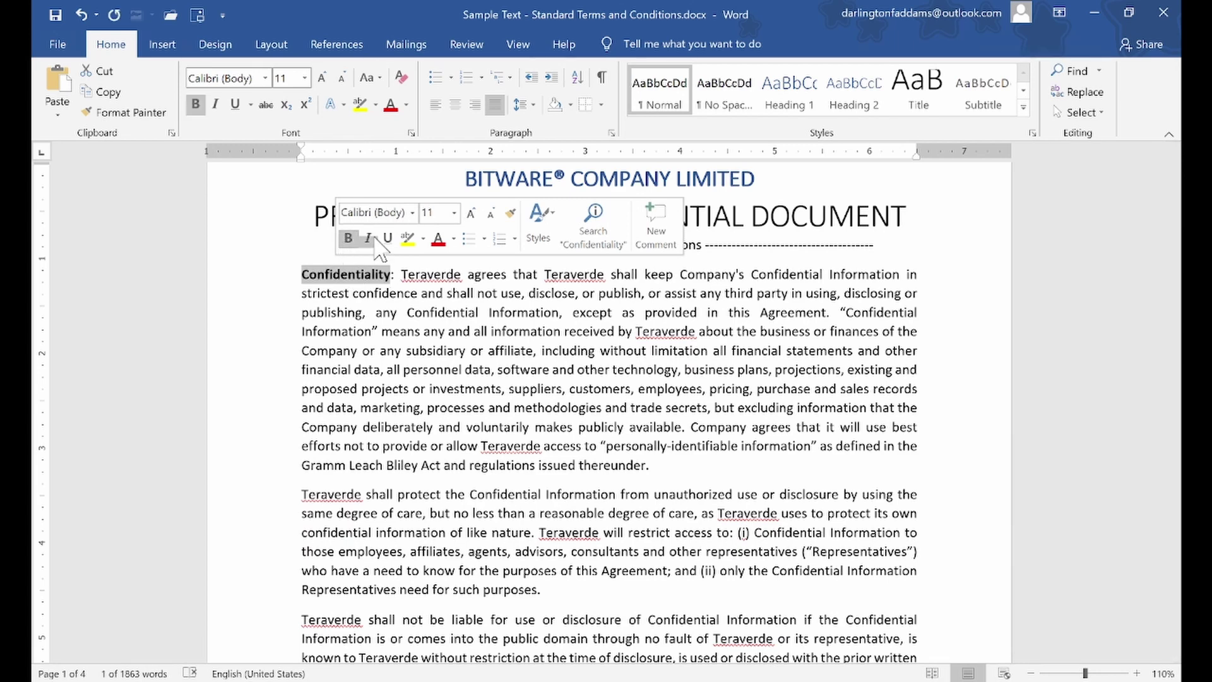
left_click(323, 78)
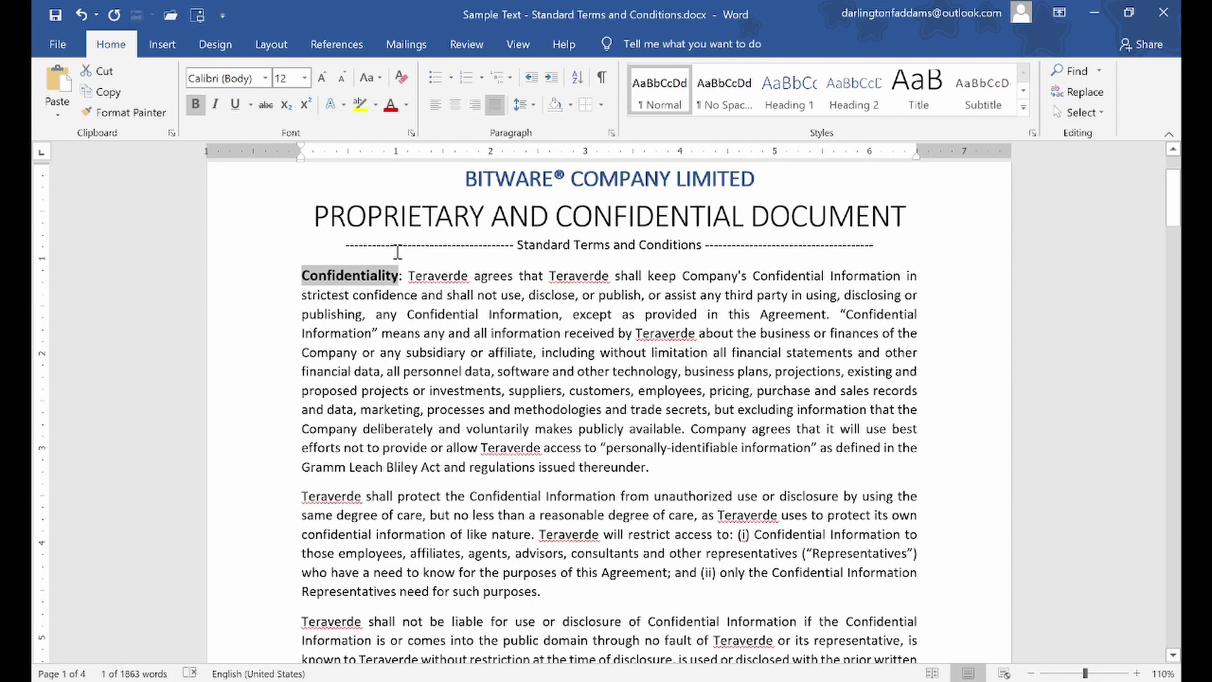
scroll(398, 349, "up", 3)
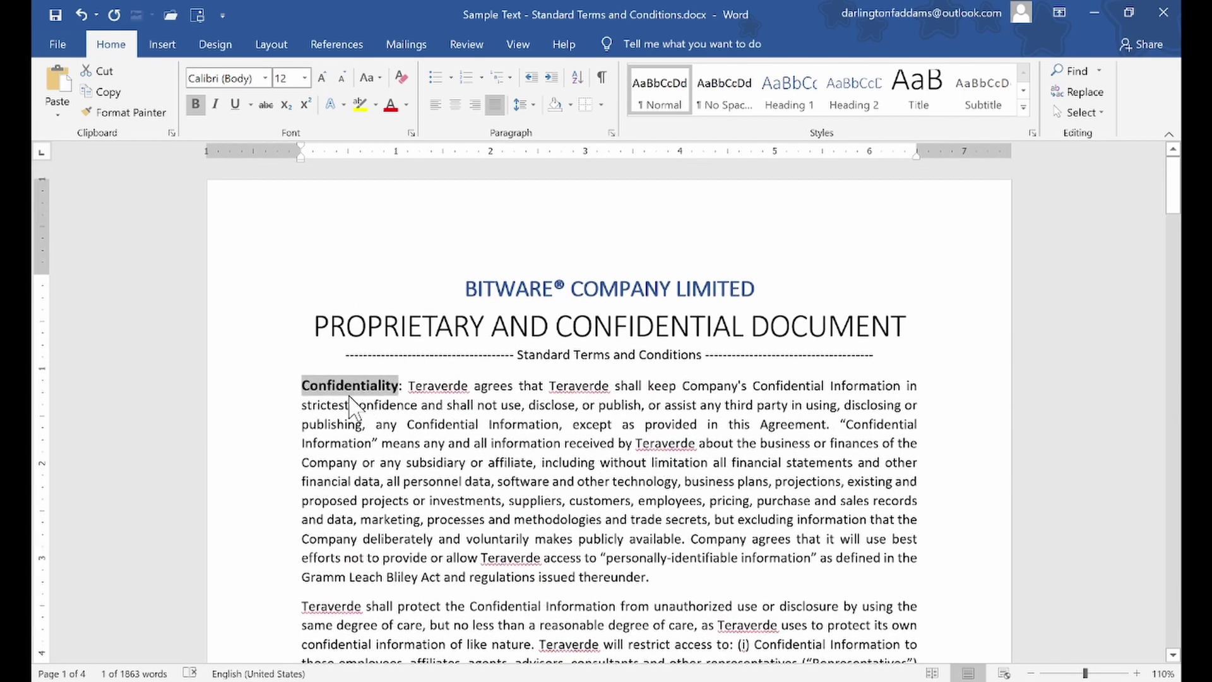
scroll(369, 593, "down", 9)
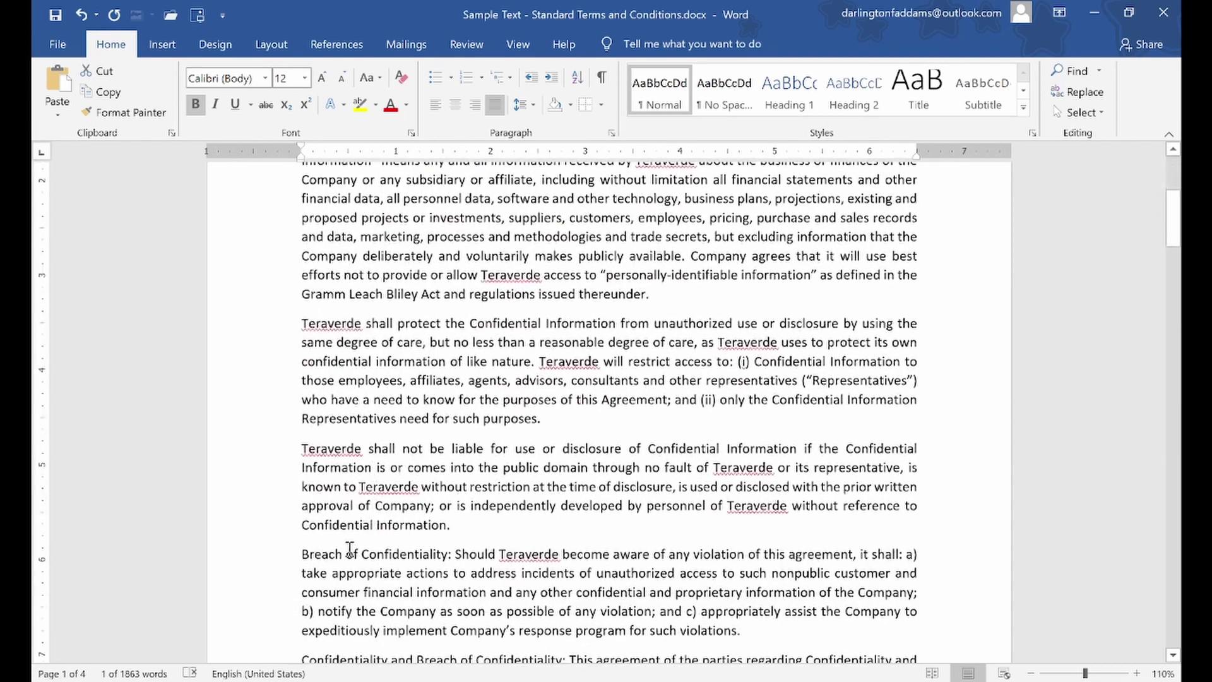
Make Breach of Confidentiality and Confidentiality and Breach of Confidentiality bold and 12 pt
left_click_drag(326, 491, 402, 485)
left_click(416, 457)
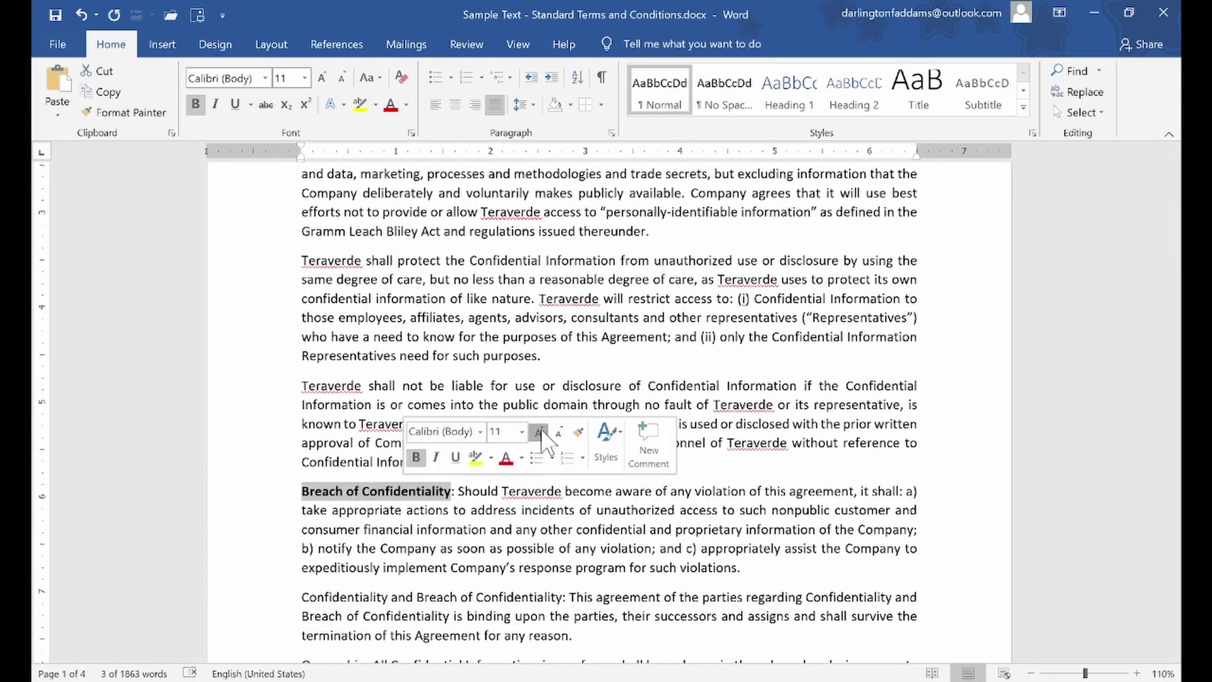
left_click(538, 432)
scroll(478, 486, "down", 5)
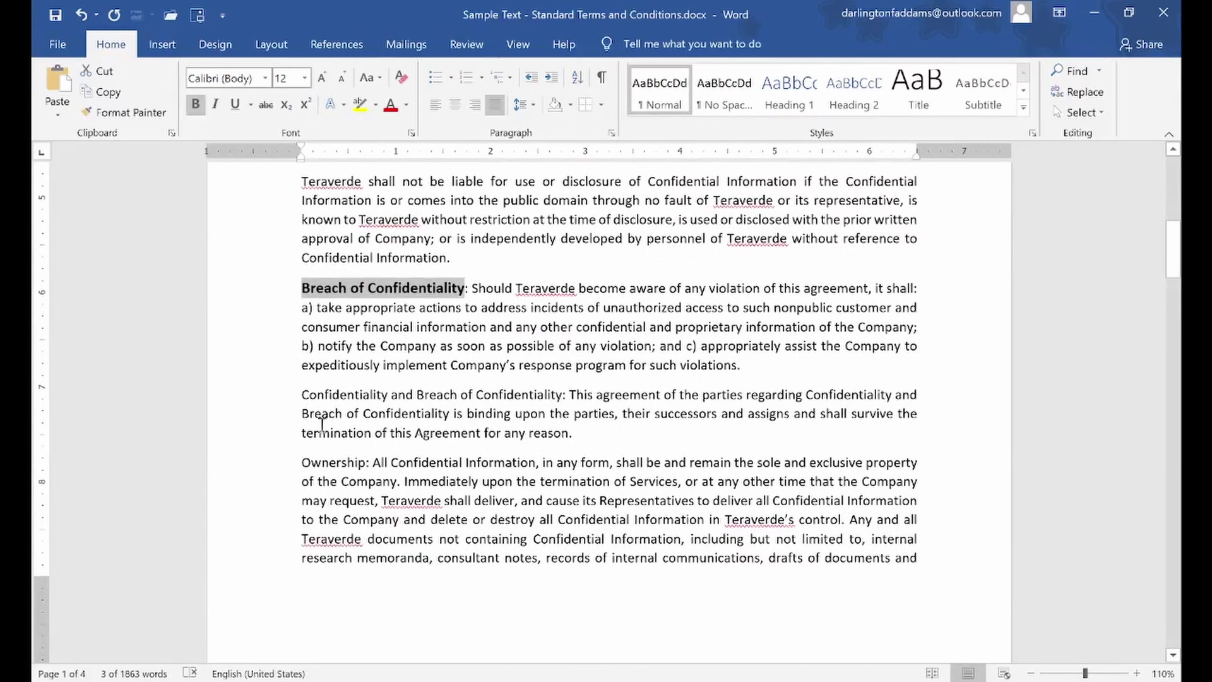
left_click_drag(326, 402, 562, 396)
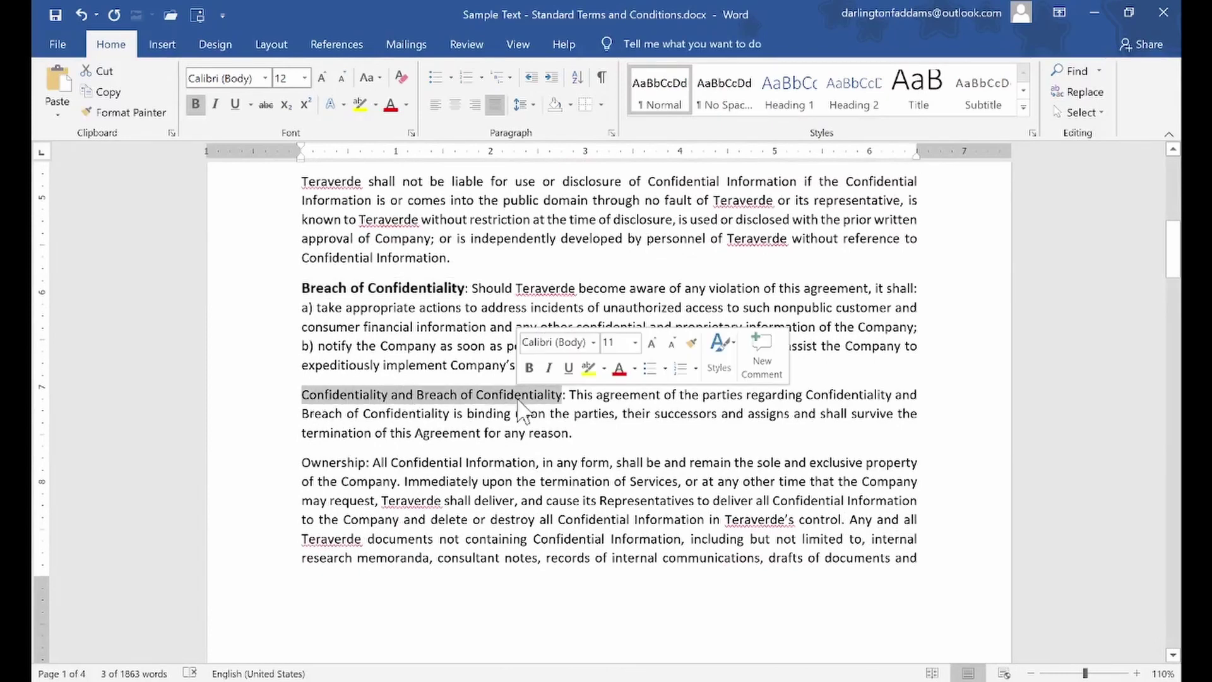
left_click(529, 367)
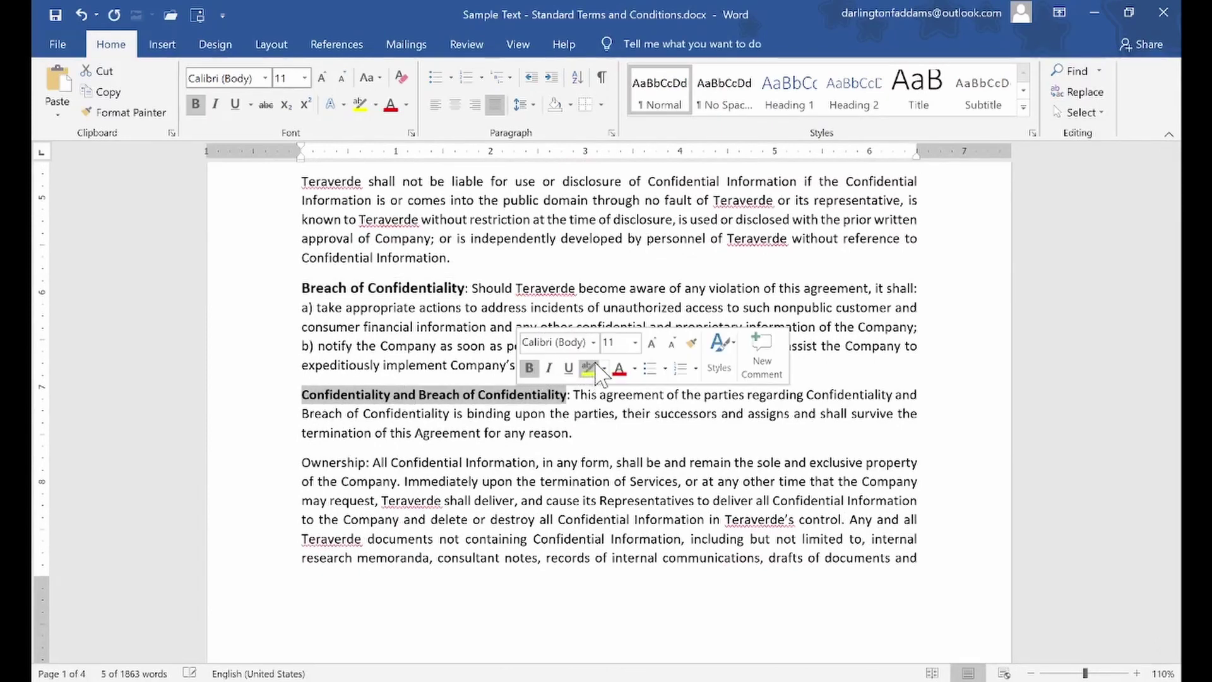
left_click(652, 343)
left_click(556, 458)
scroll(555, 458, "up", 6)
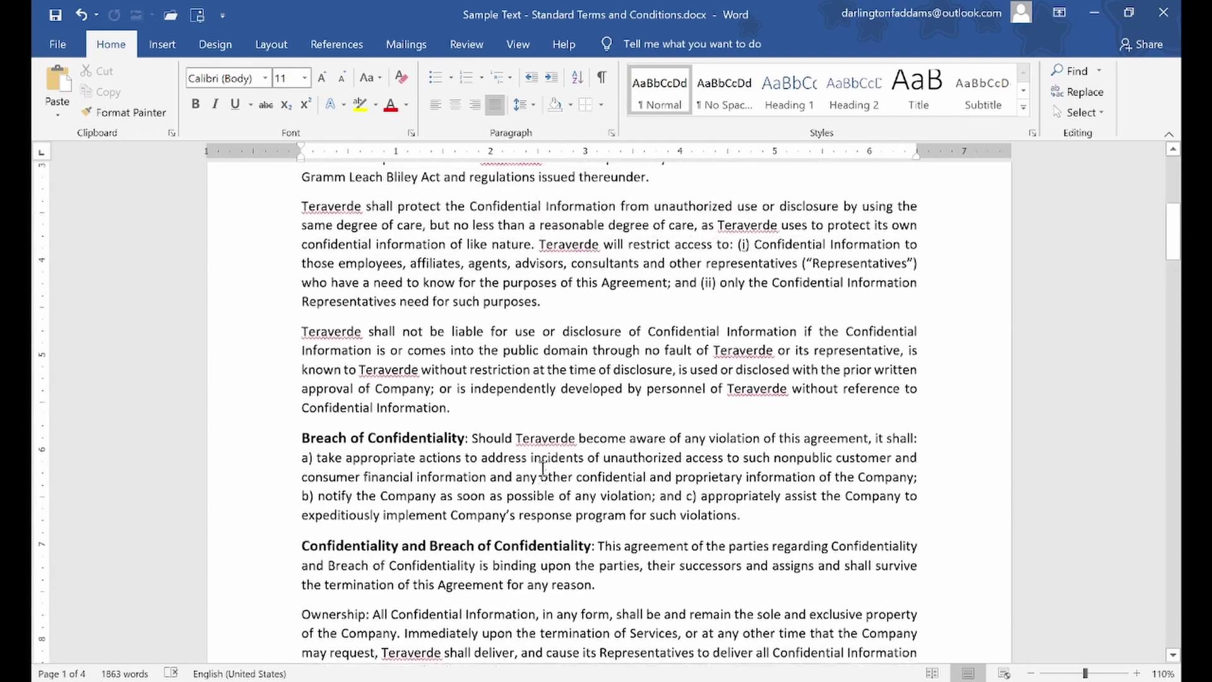
Select Confidentiality and all other text with its bold 12-pt formatting
scroll(555, 458, "up", 4)
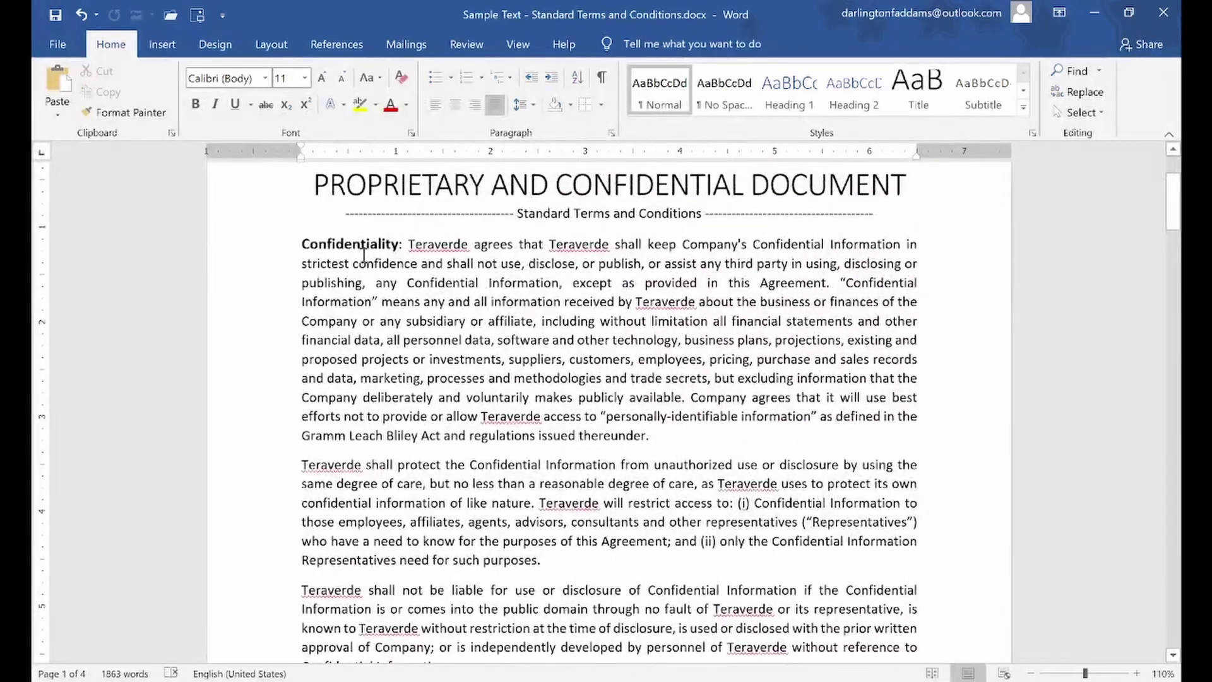
scroll(425, 511, "down", 6)
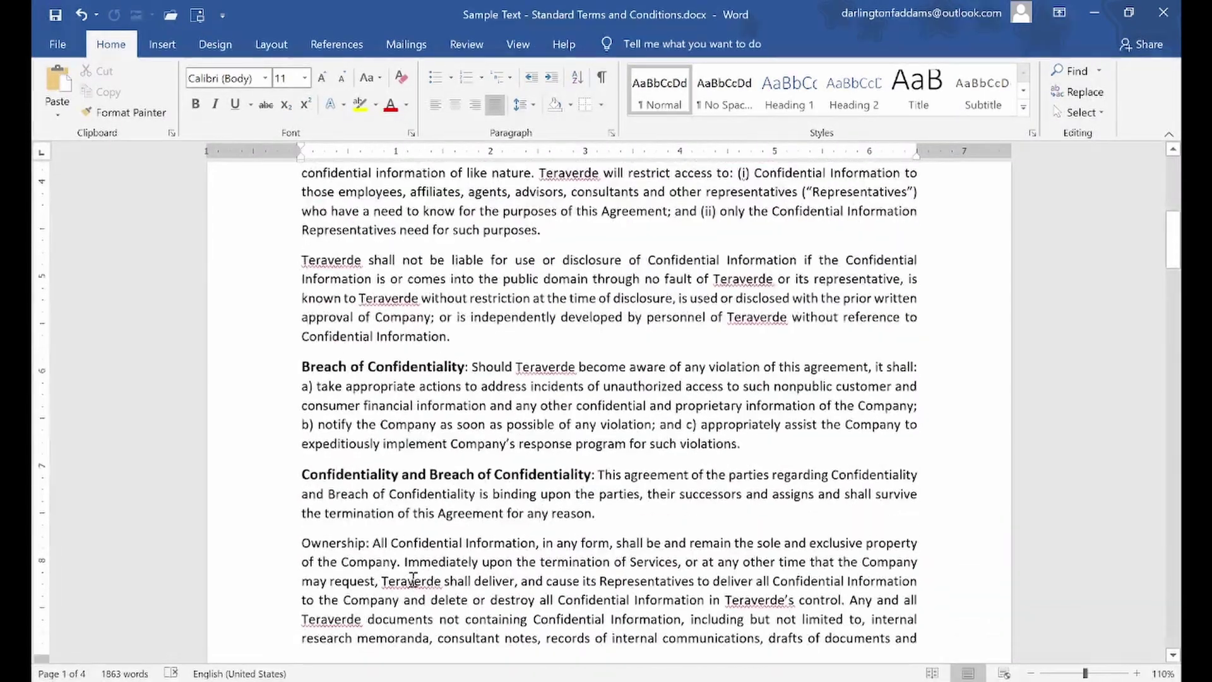
scroll(413, 577, "up", 8)
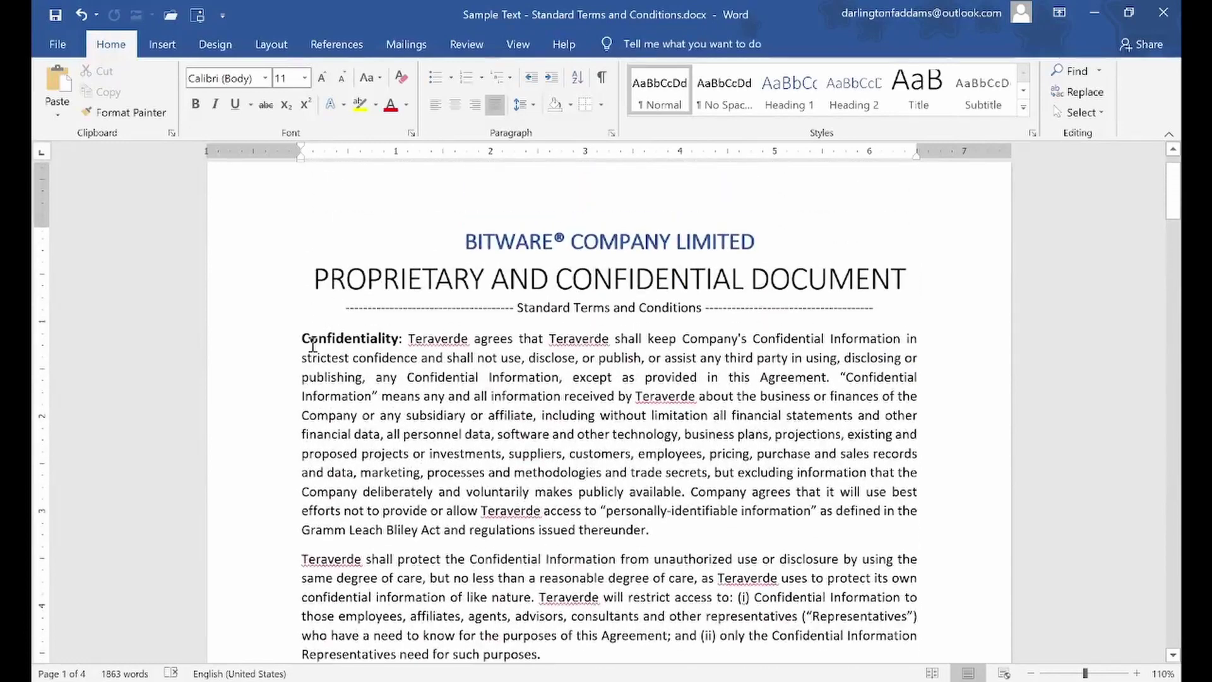
left_click(328, 340)
double_click(328, 337)
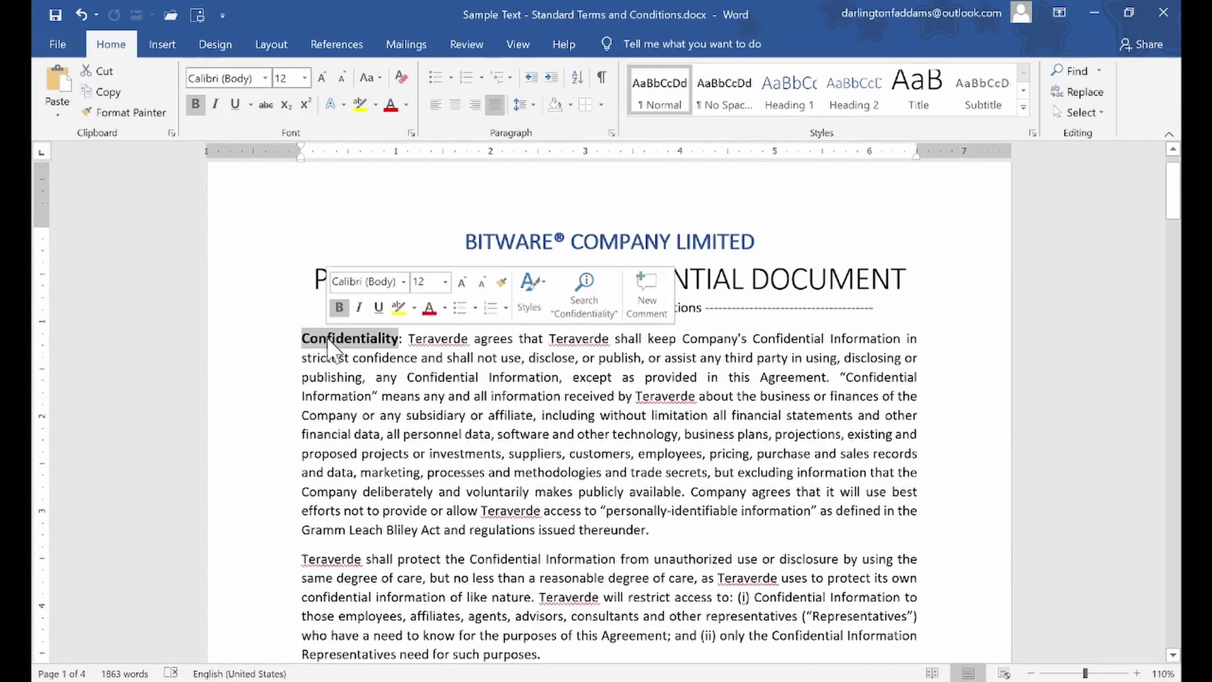
left_click(1104, 115)
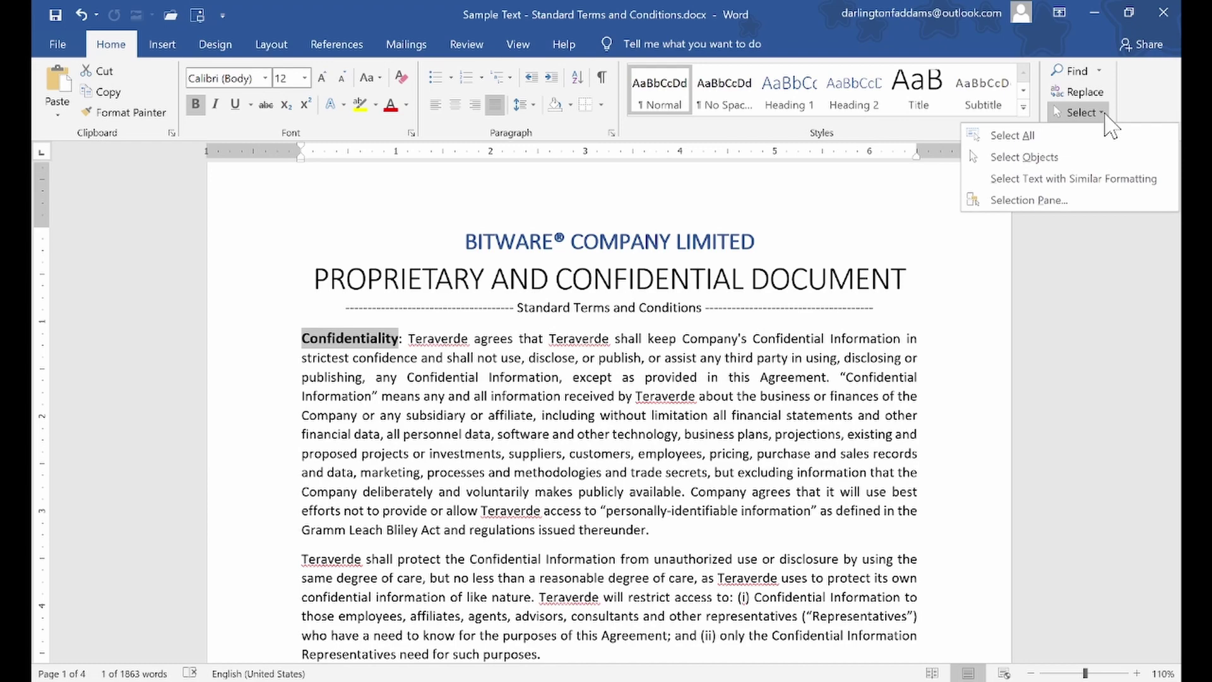
left_click(1092, 179)
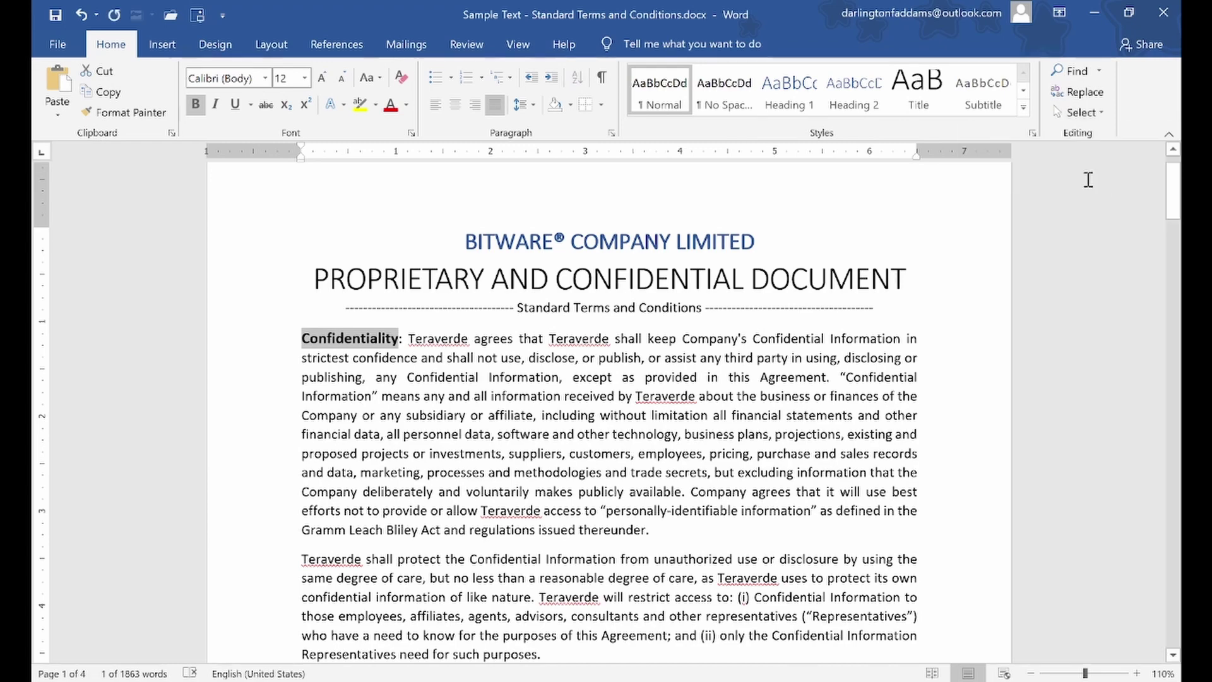
scroll(741, 391, "down", 5)
scroll(735, 402, "down", 4)
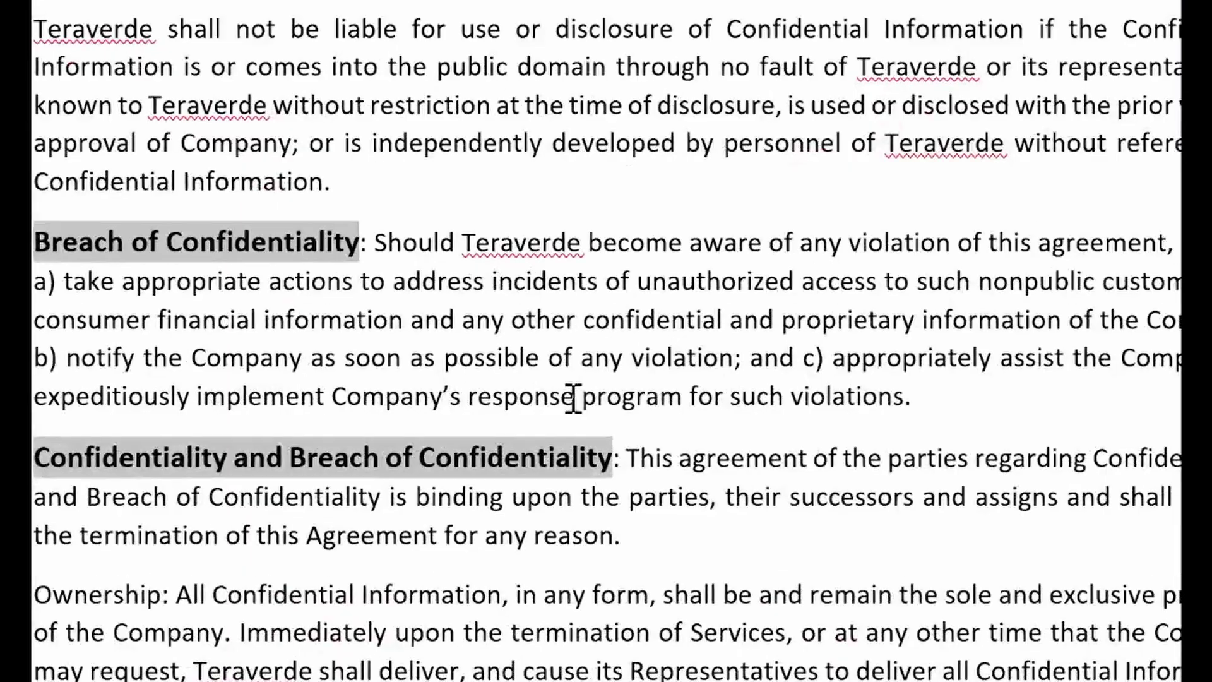
scroll(893, 292, "up", 10)
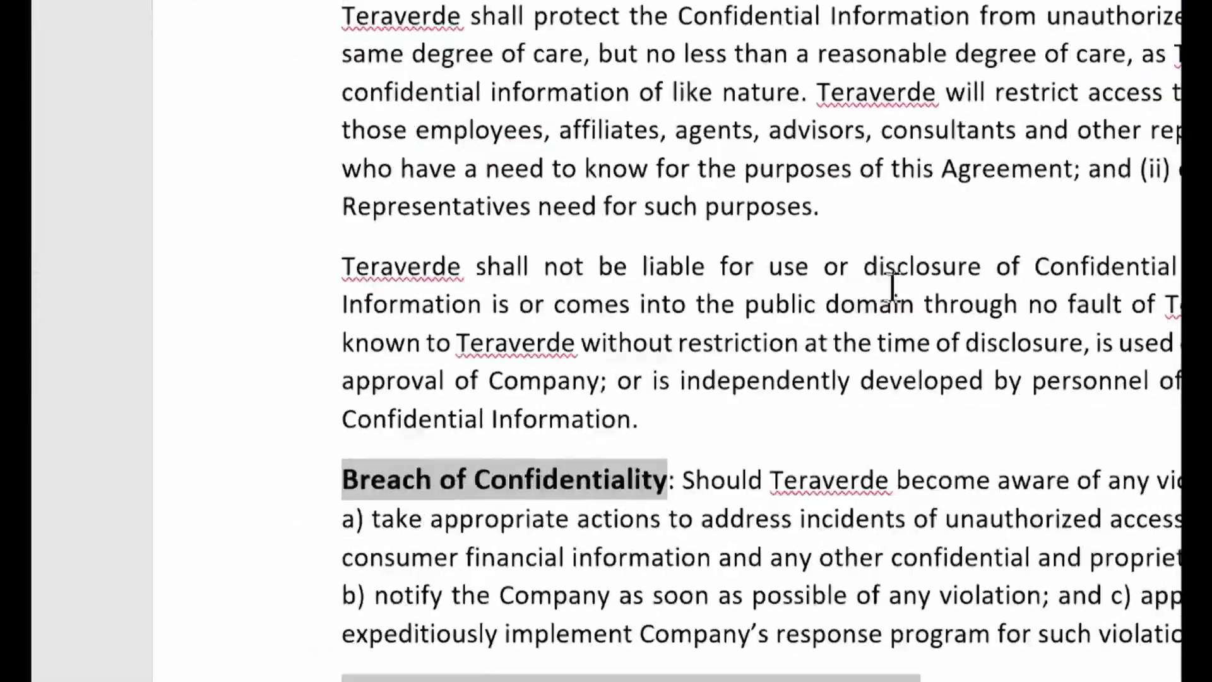
scroll(893, 291, "up", 4)
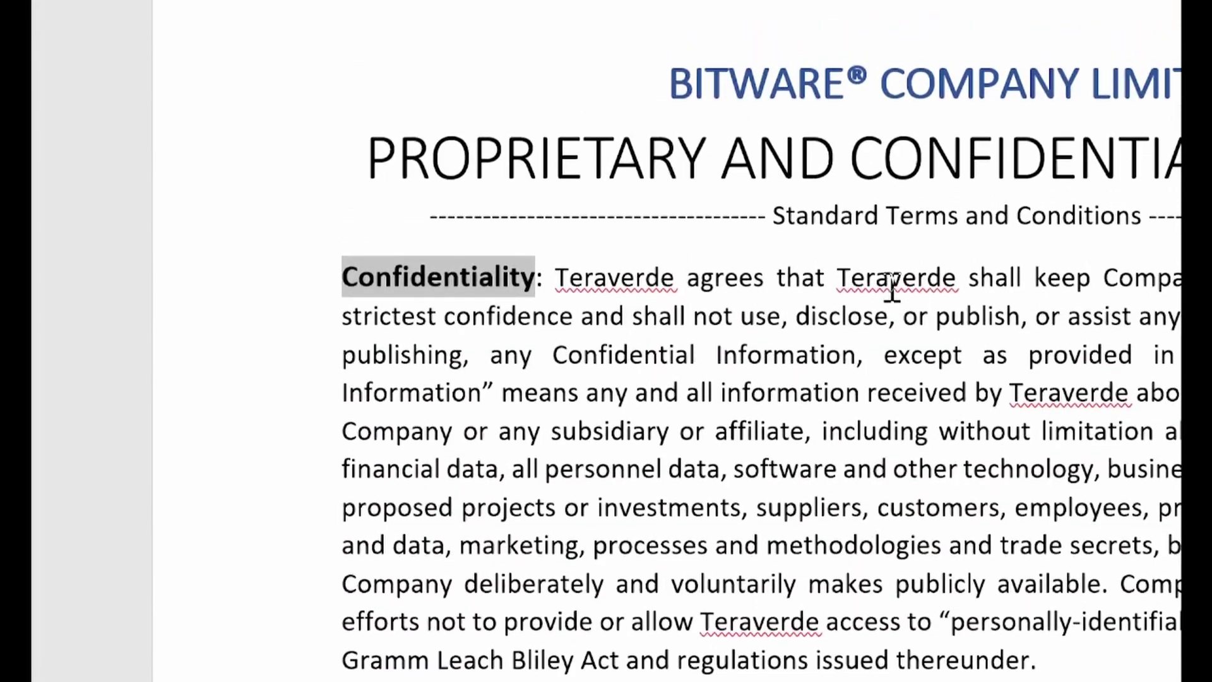
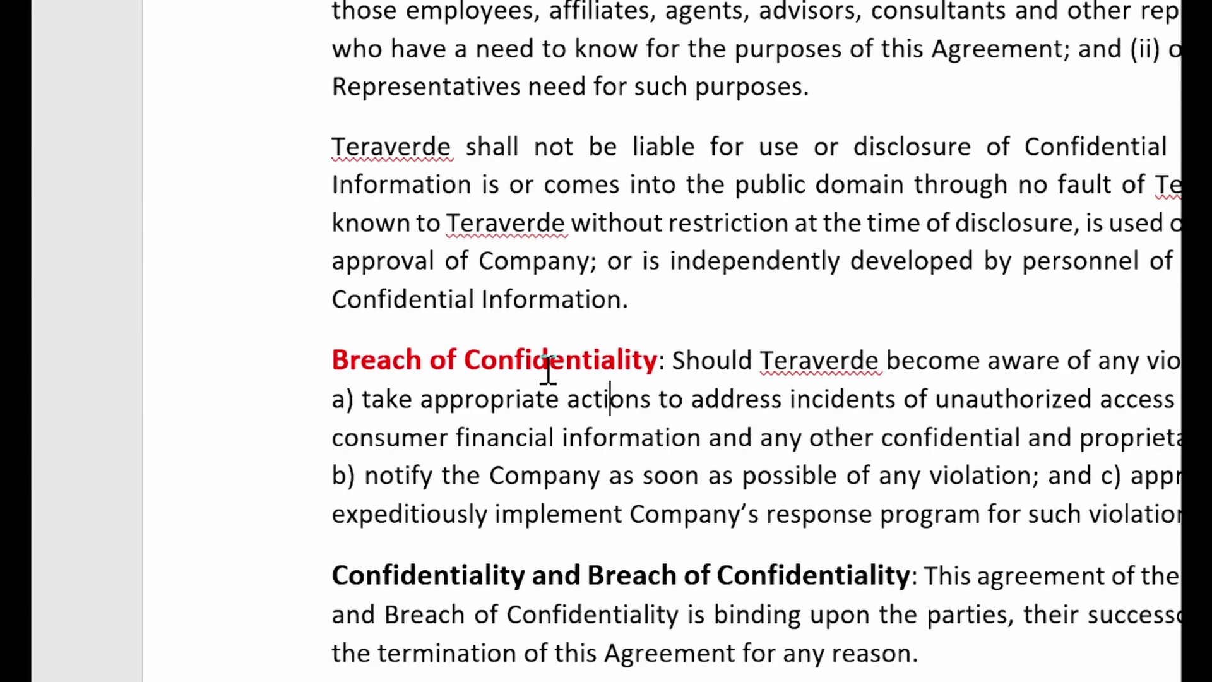
Pick up the red bold formatting of the Breach of Confidentiality heading with Format Painter
scroll(556, 373, "down", 4)
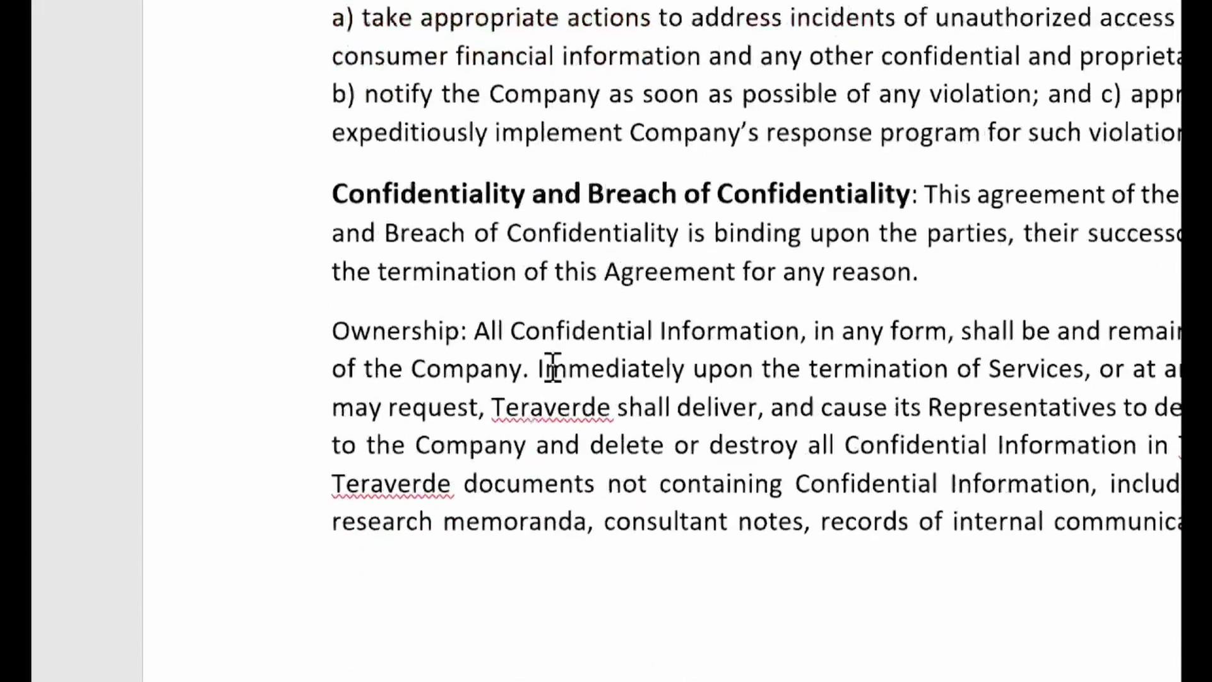
double_click(397, 273)
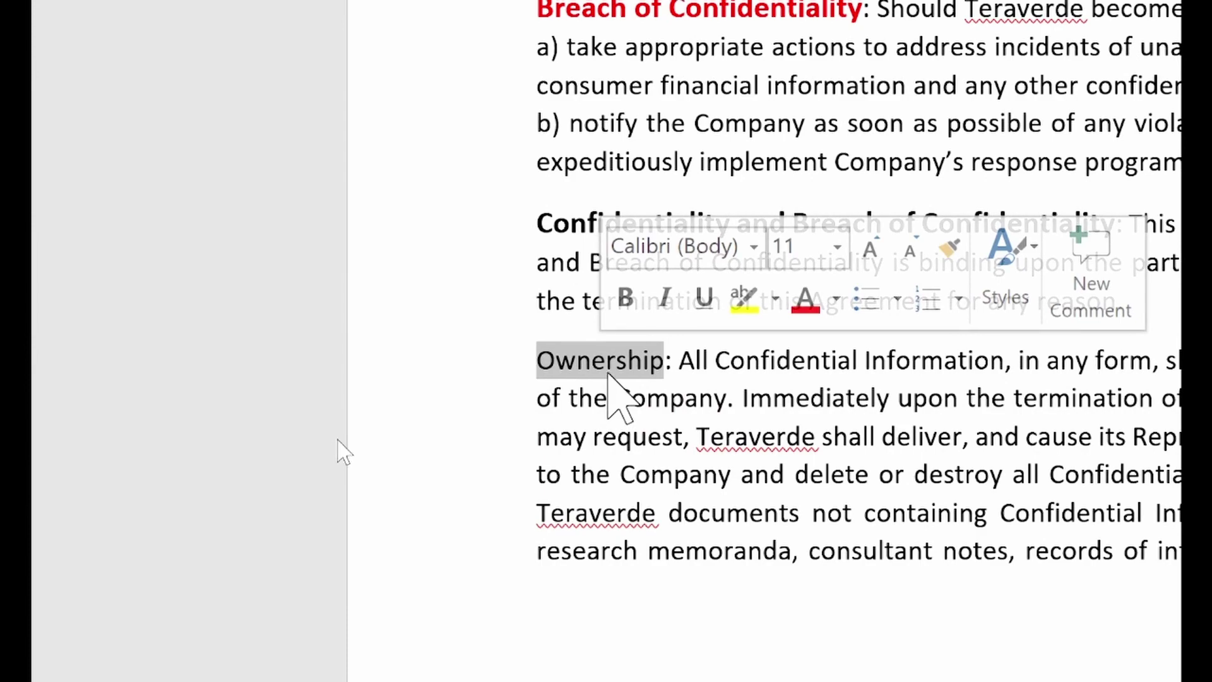
left_click(608, 373)
scroll(593, 38, "up", 1)
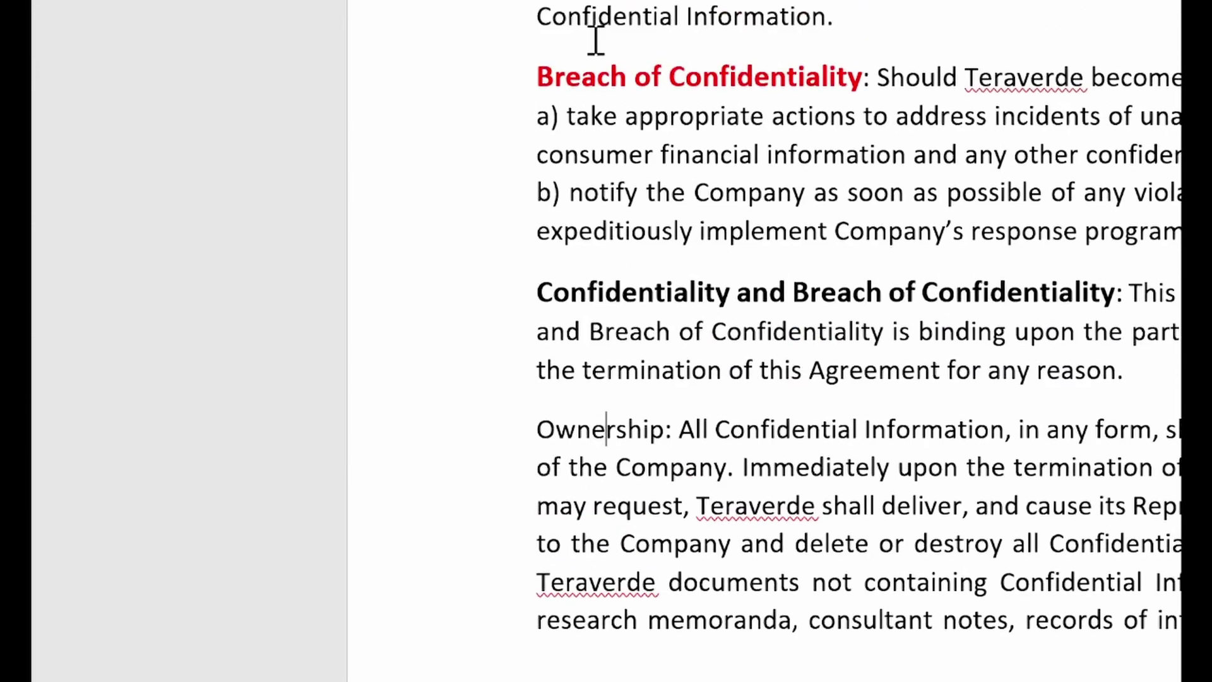
double_click(597, 92)
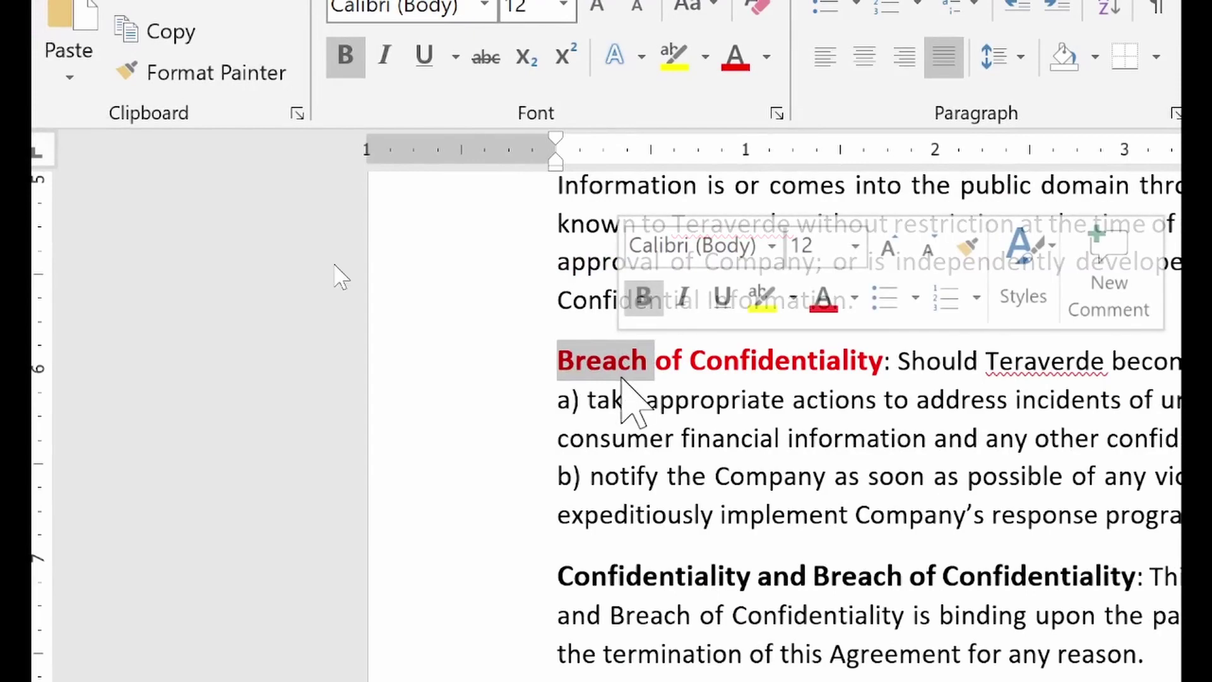
left_click(228, 75)
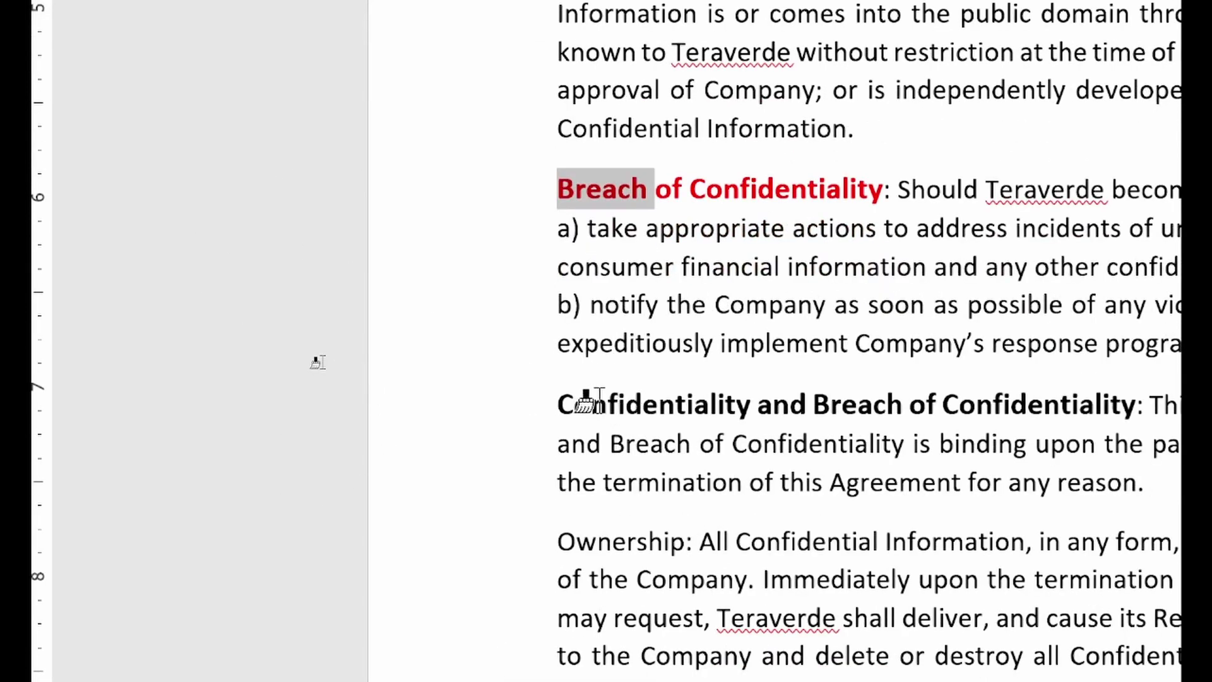
Paint red bold onto Confidentiality and Breach of Confidentiality, Ownership and Termination headings
mouse_move(590, 402)
left_mouse_down()
mouse_move(870, 415)
mouse_move(1109, 399)
left_mouse_up()
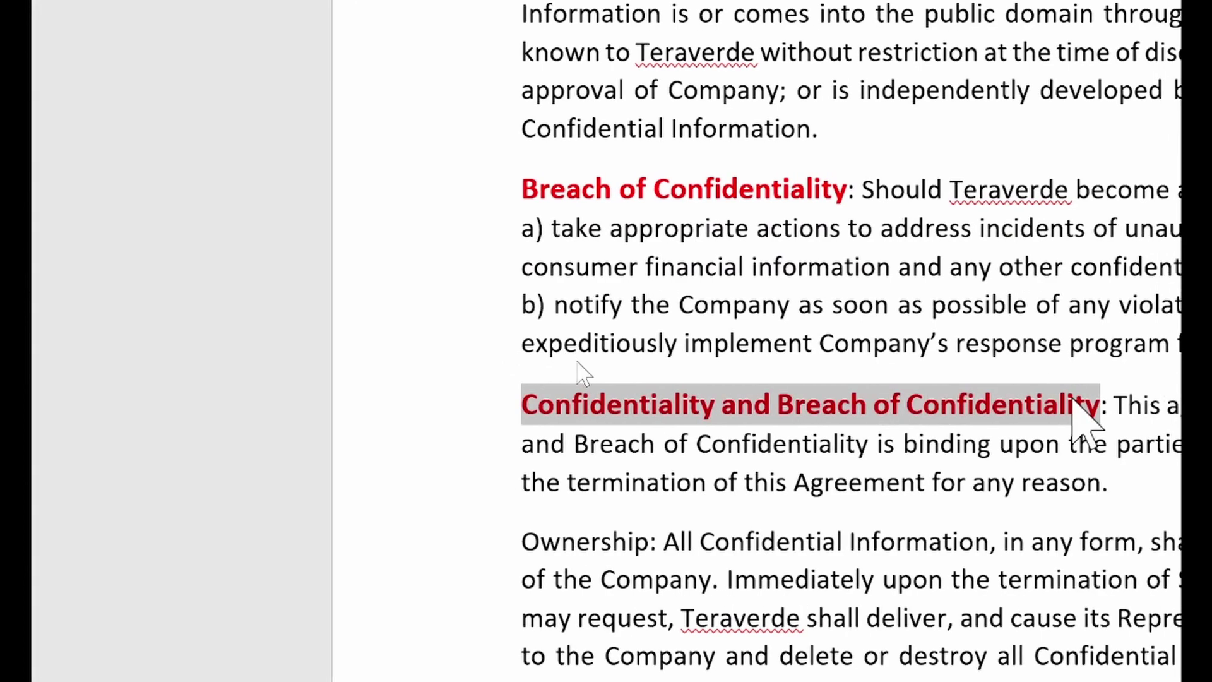
left_click(600, 543)
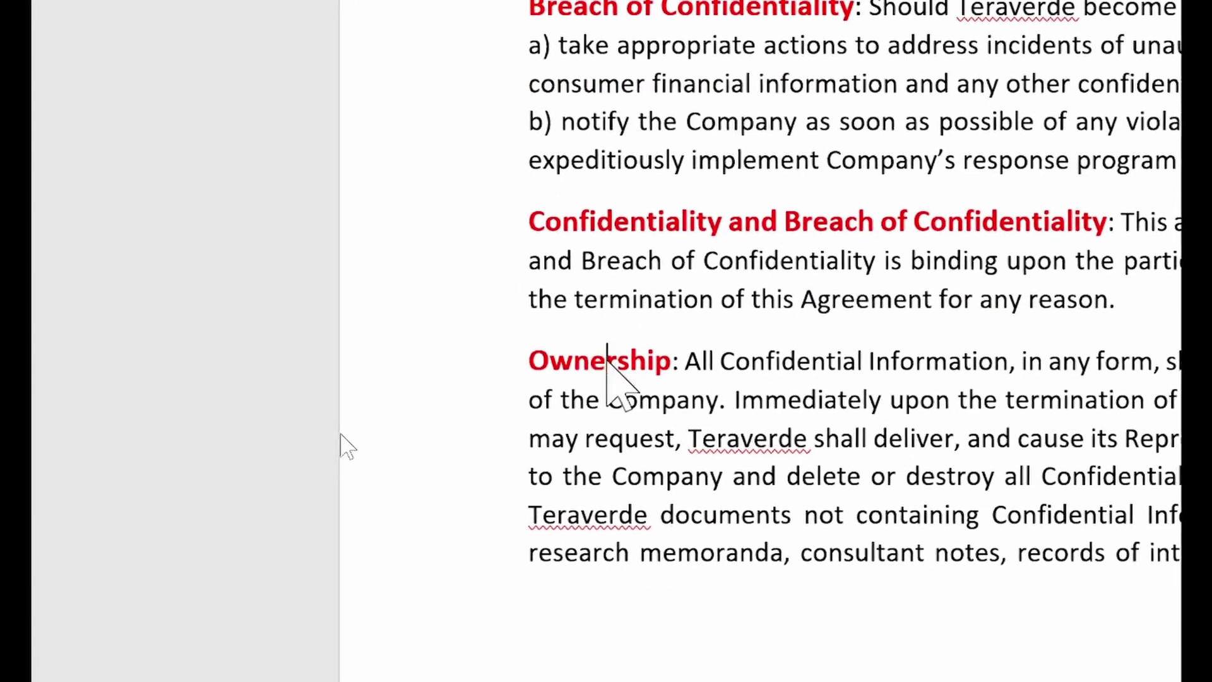
scroll(698, 503, "down", 3)
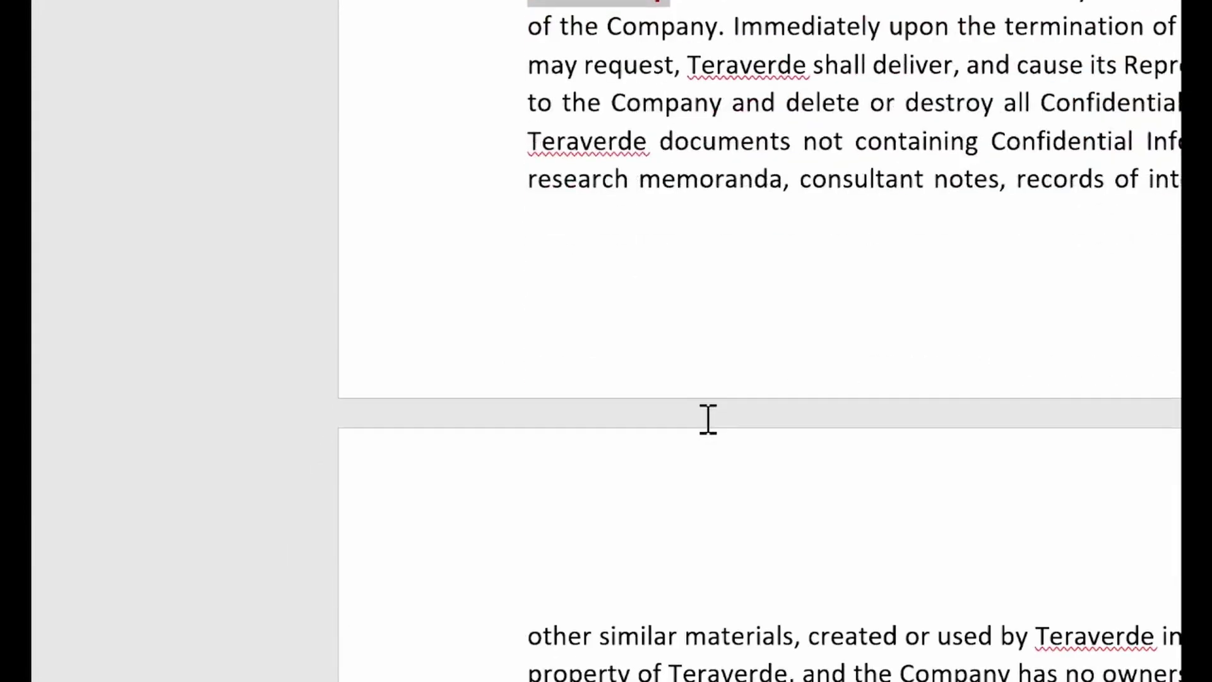
scroll(701, 417, "down", 2)
scroll(699, 442, "down", 3)
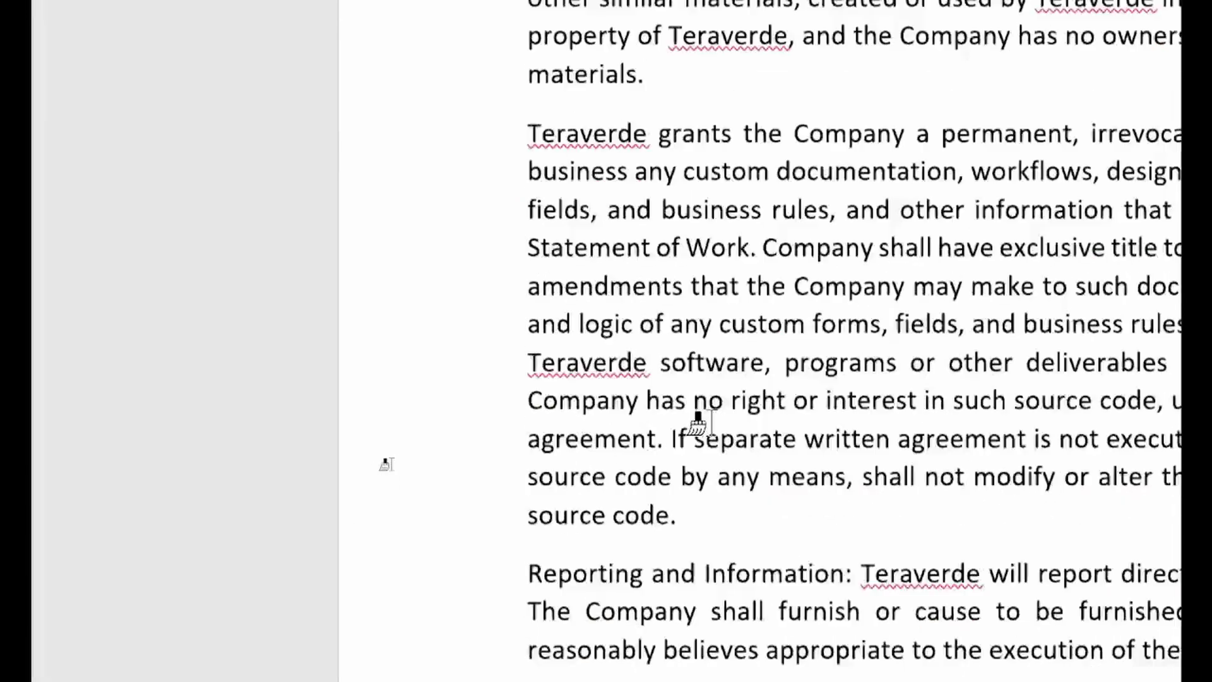
scroll(698, 421, "down", 3)
mouse_move(543, 394)
left_mouse_down()
mouse_move(688, 401)
mouse_move(830, 388)
mouse_move(849, 399)
left_mouse_up()
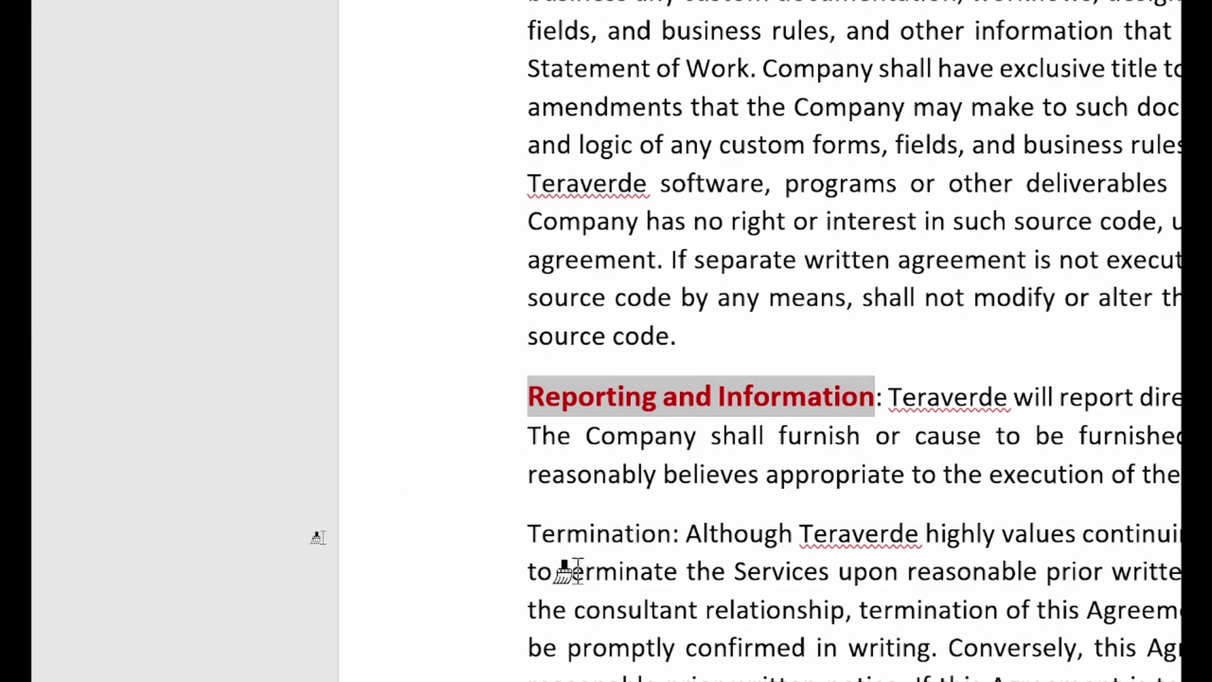
left_click(604, 534)
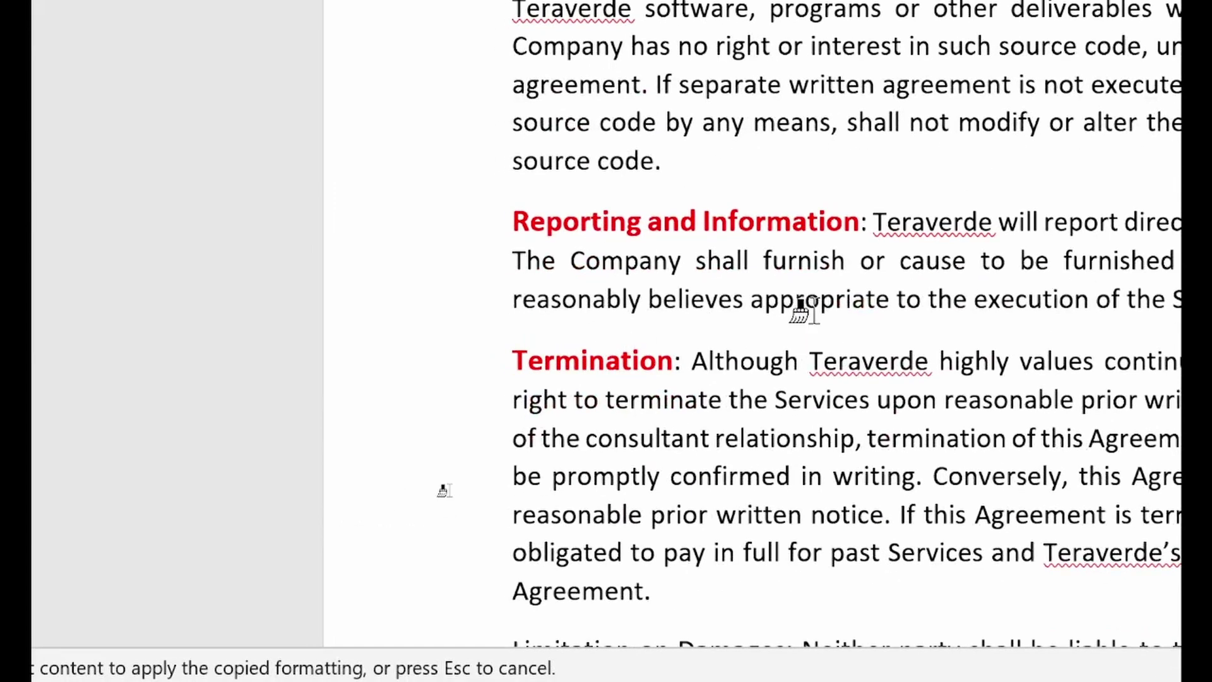
Paint the remaining headings down to Indemnification Obligations red bold
scroll(800, 309, "down", 5)
mouse_move(592, 372)
left_mouse_down()
mouse_move(762, 379)
mouse_move(789, 404)
left_mouse_up()
scroll(680, 379, "down", 1)
scroll(682, 378, "down", 2)
left_click_drag(548, 468, 970, 470)
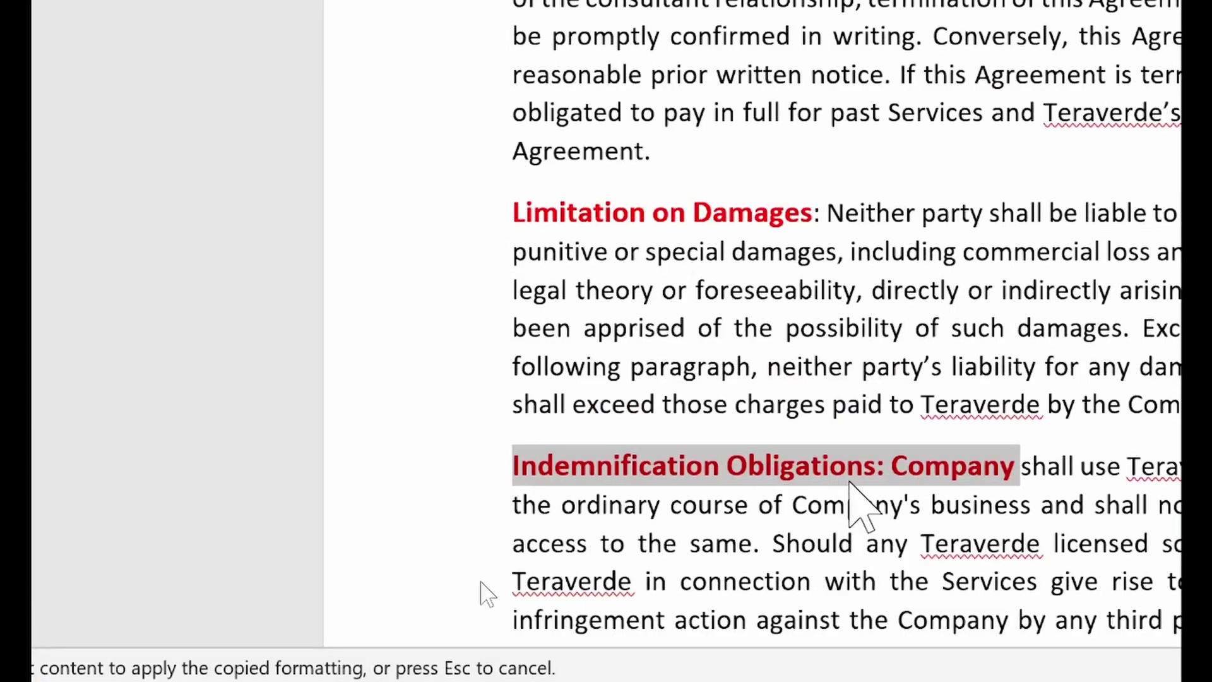
Undo the red format on the Indemnification Obligations heading and deselect it
key("ctrl+z")
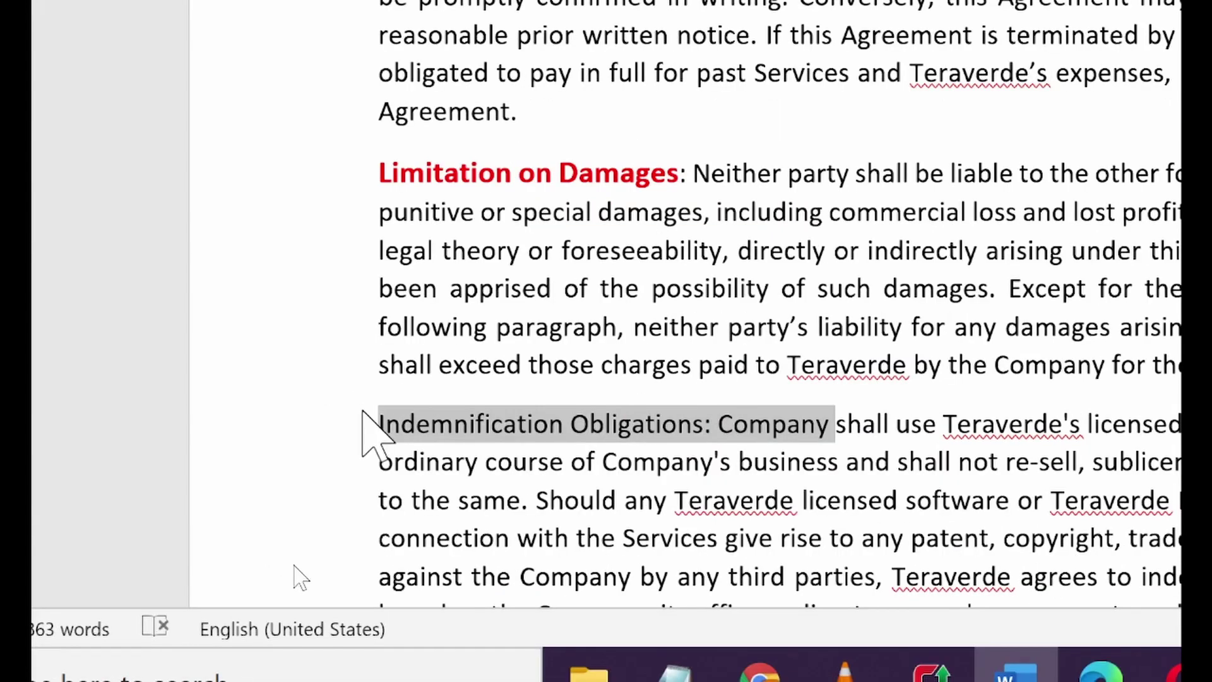
left_click(421, 423)
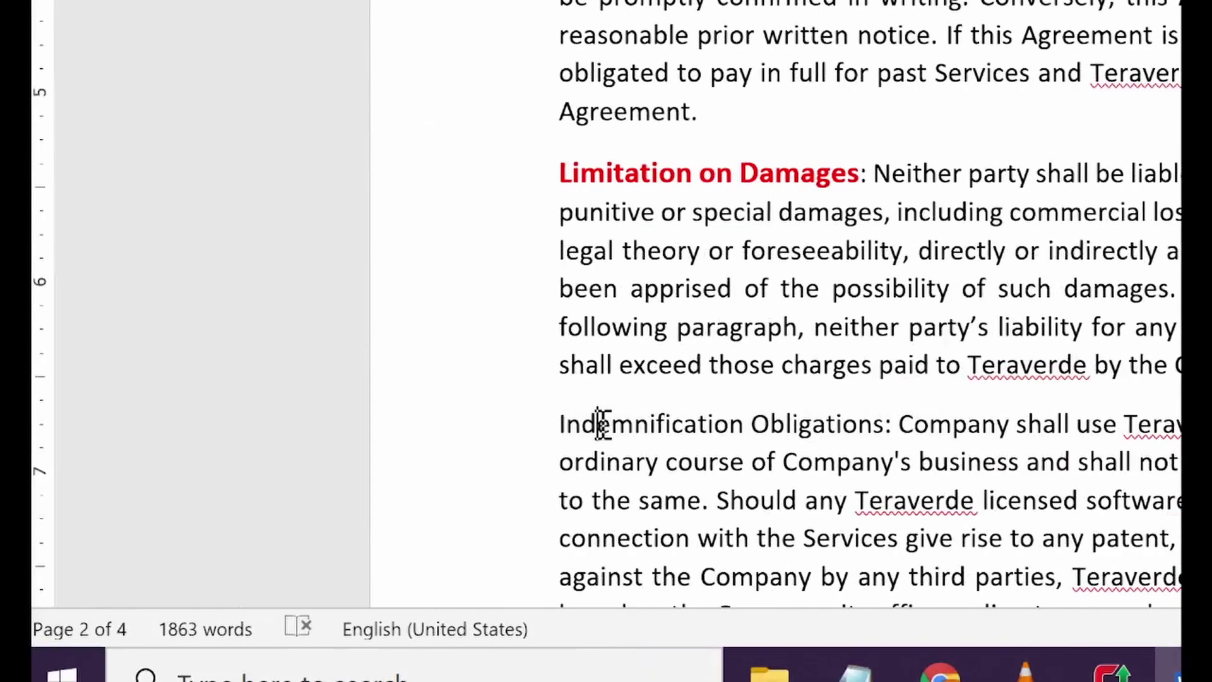
left_click_drag(588, 430, 758, 433)
left_click(799, 426)
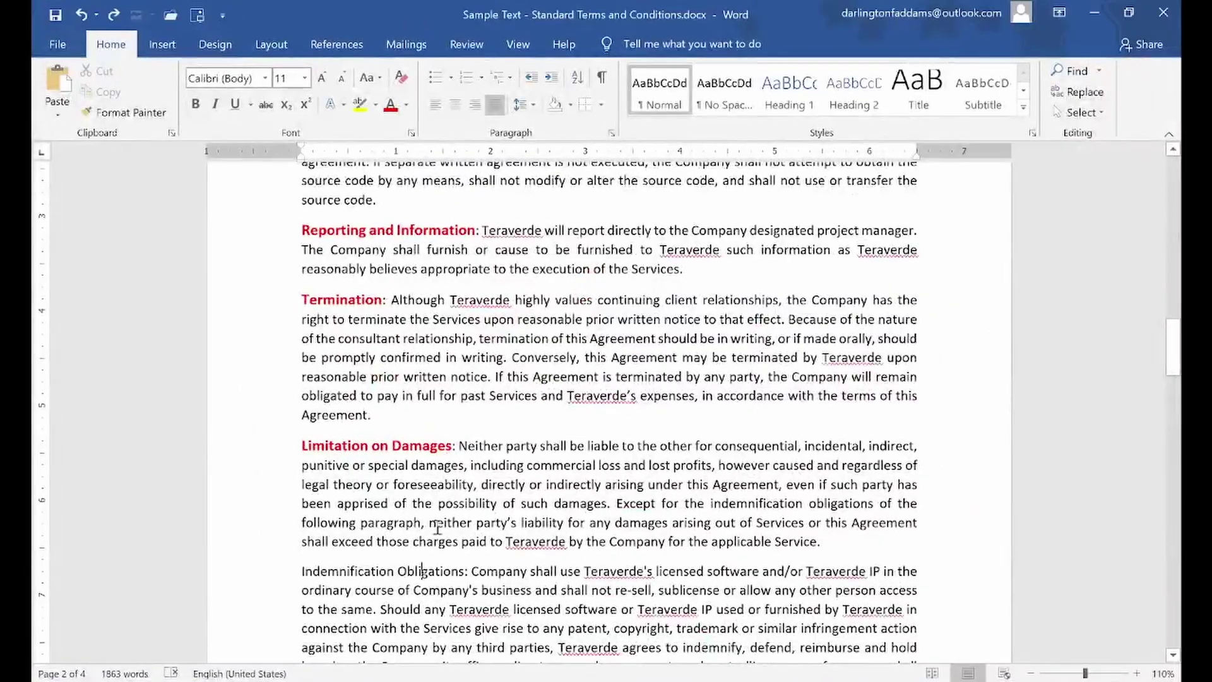
scroll(876, 339, "up", 10)
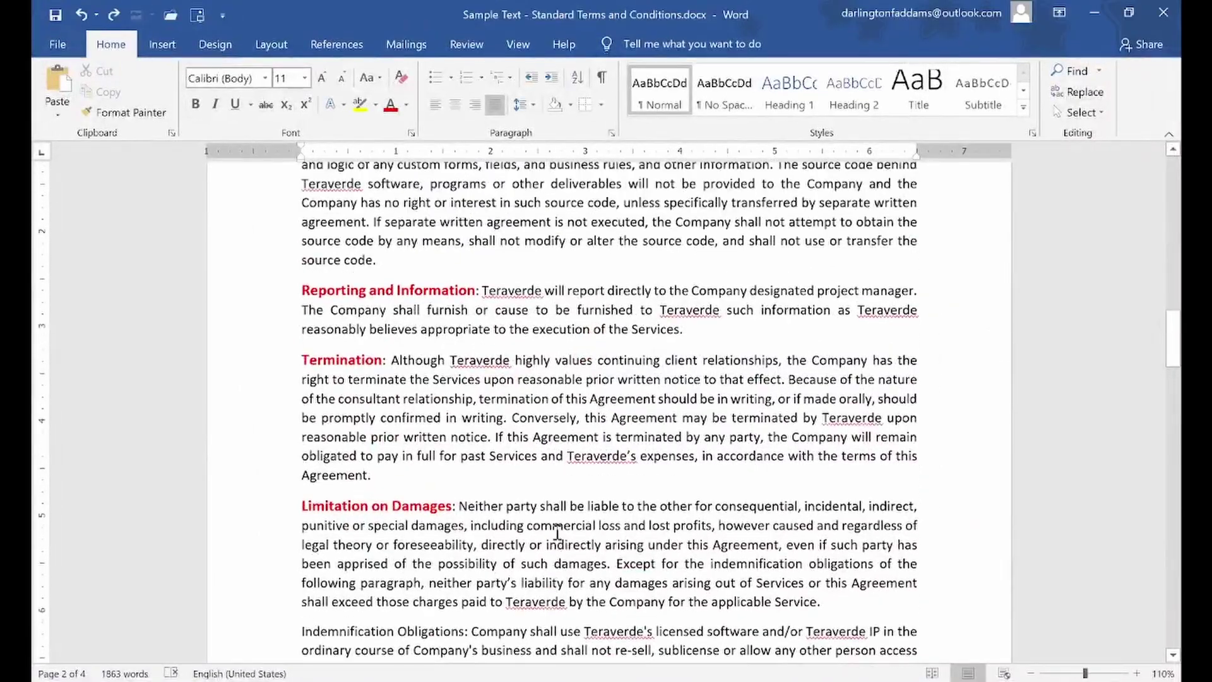
scroll(552, 527, "up", 12)
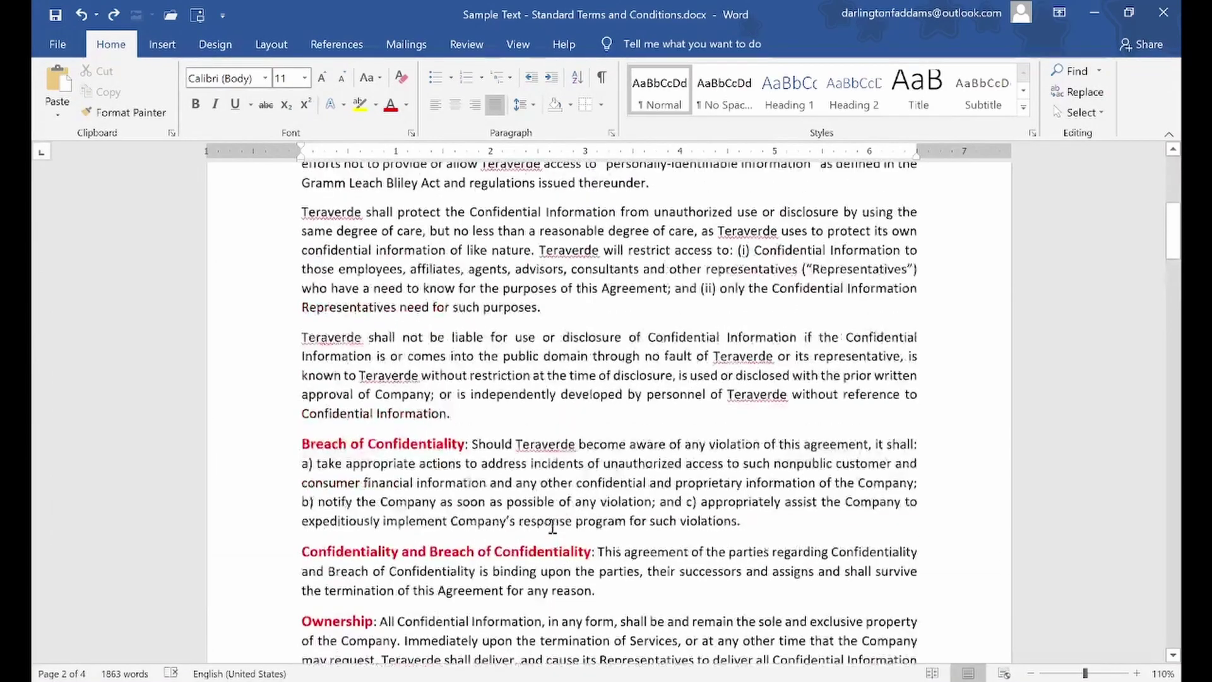
scroll(552, 524, "up", 3)
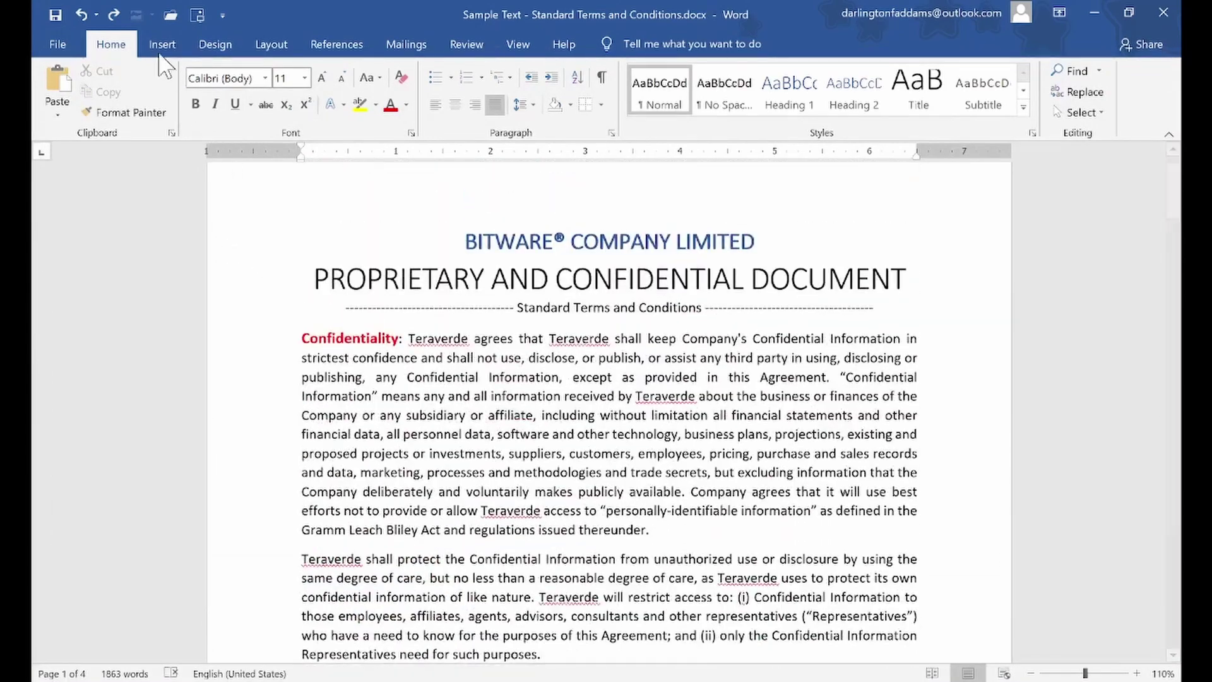
Undo every red, bold and 12 pt heading change back to plain black Confidentiality text
left_click(82, 13)
left_click(82, 13)
left_click(81, 13)
left_click(81, 13)
left_click(81, 13)
left_click(81, 12)
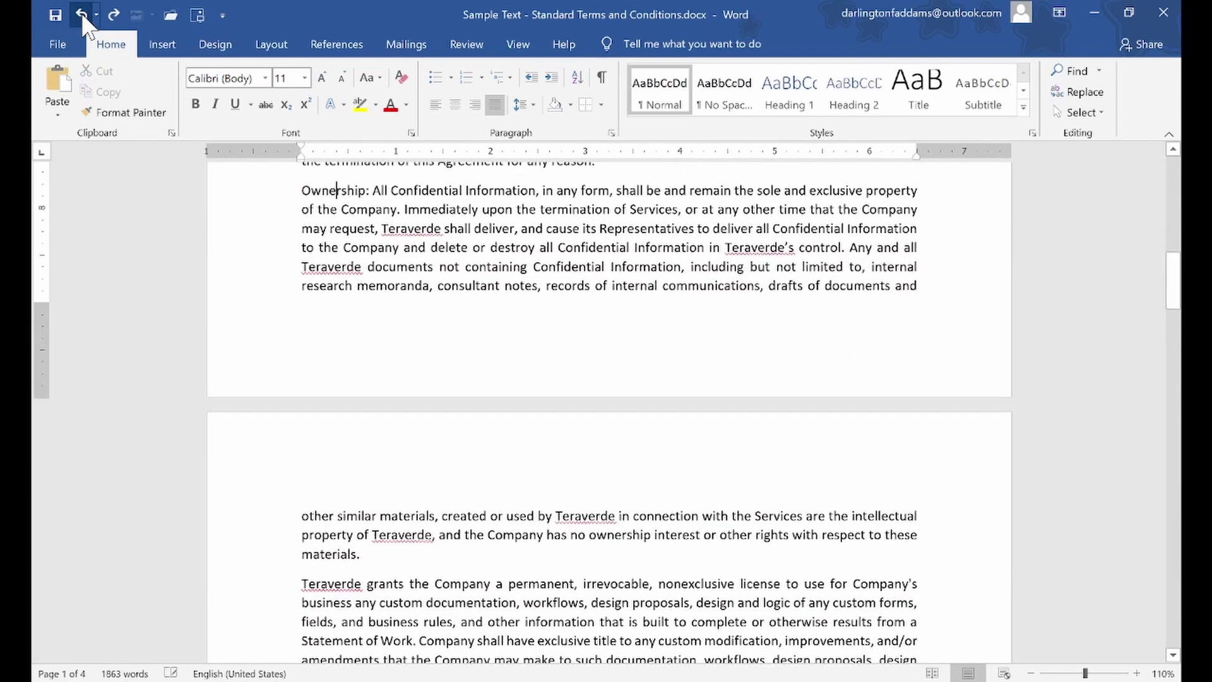
left_click(81, 13)
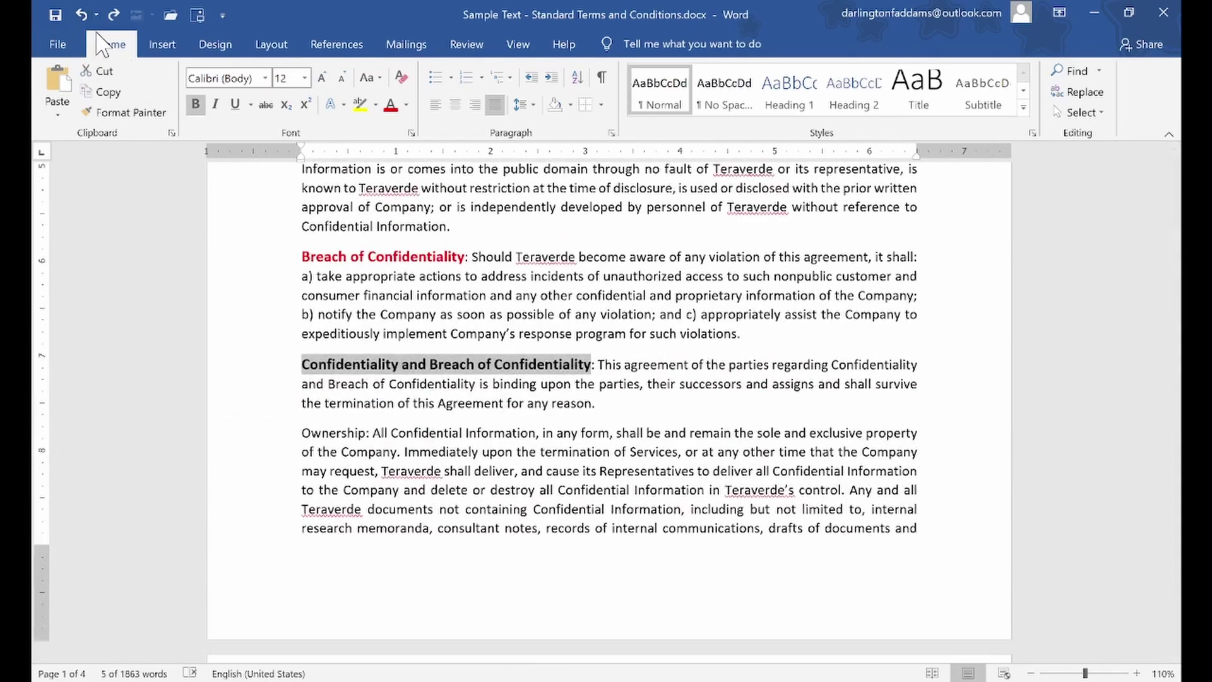
left_click(81, 13)
left_click(81, 13)
left_click(81, 13)
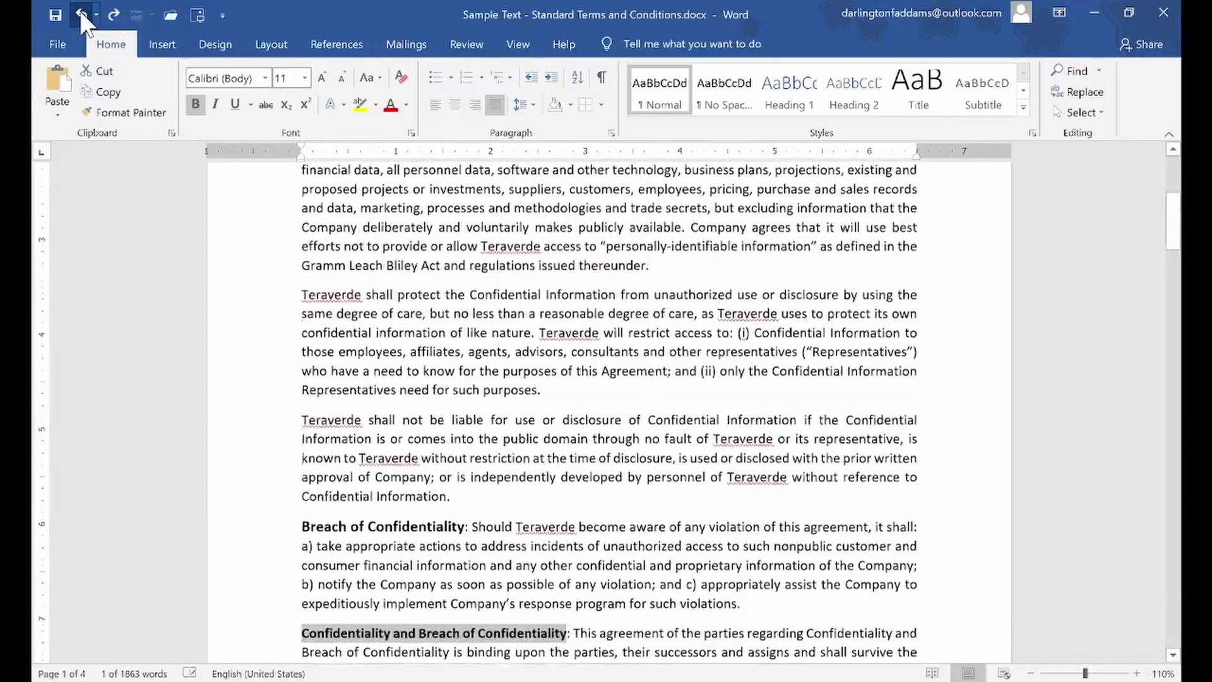
left_click(82, 12)
left_click(81, 10)
left_click(81, 10)
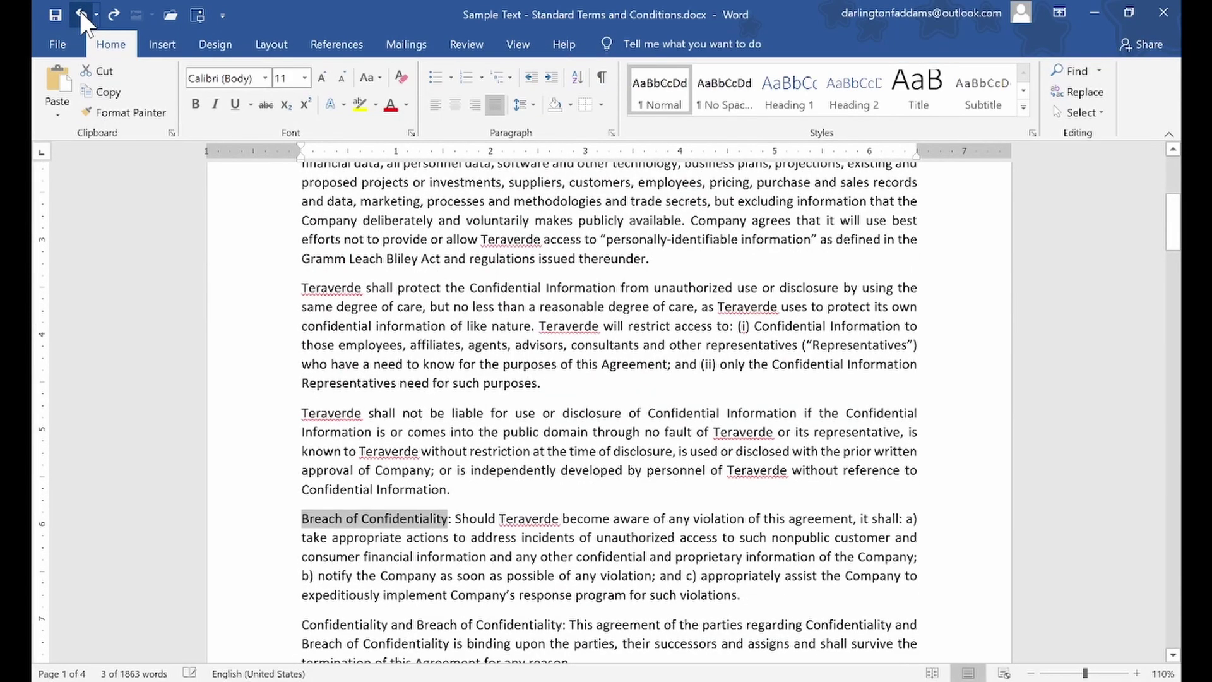
left_click(81, 12)
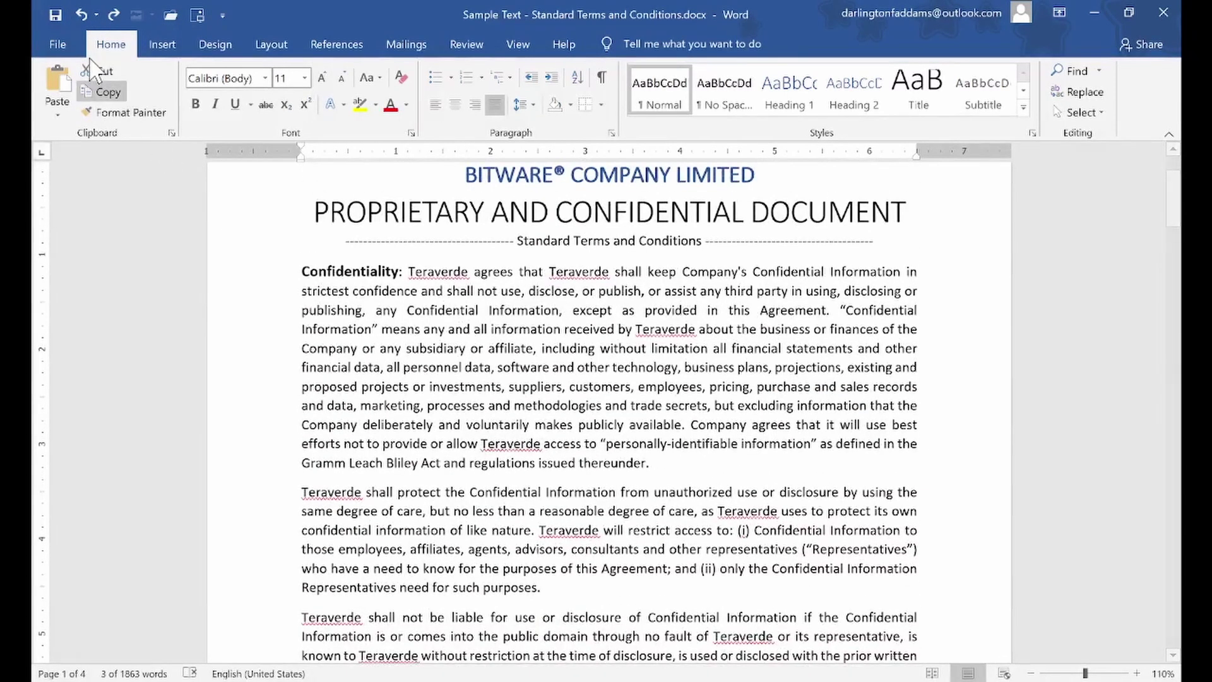
left_click(76, 13)
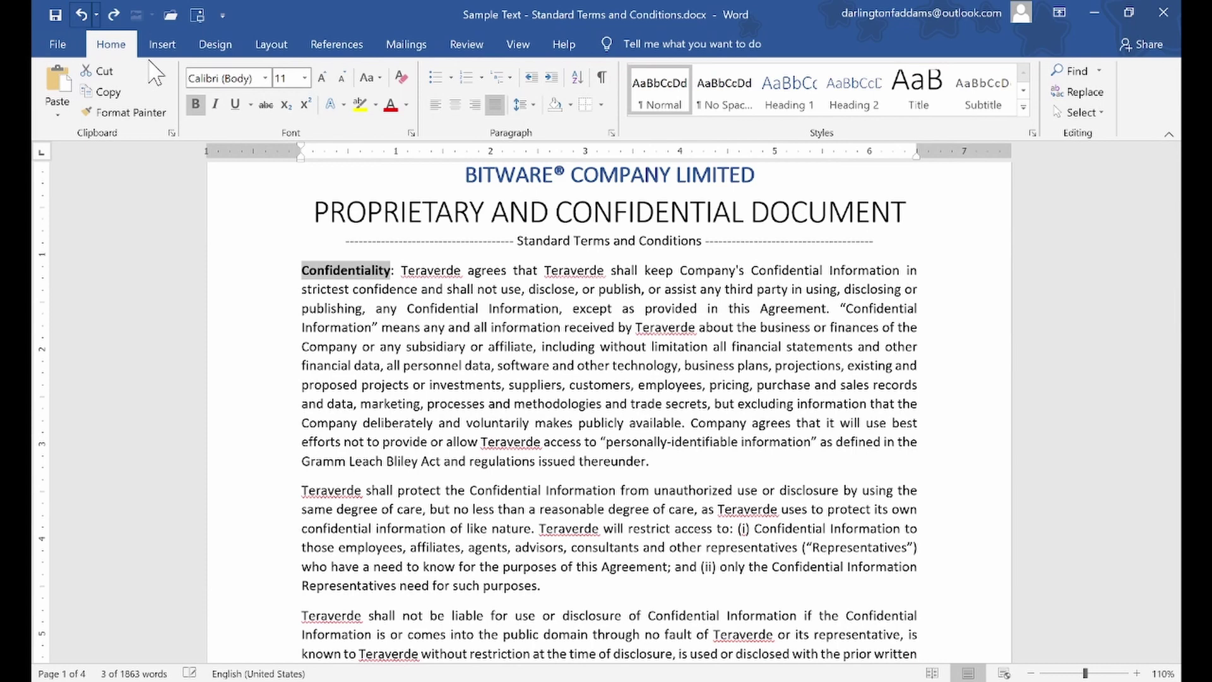
left_click(82, 13)
left_click(440, 321)
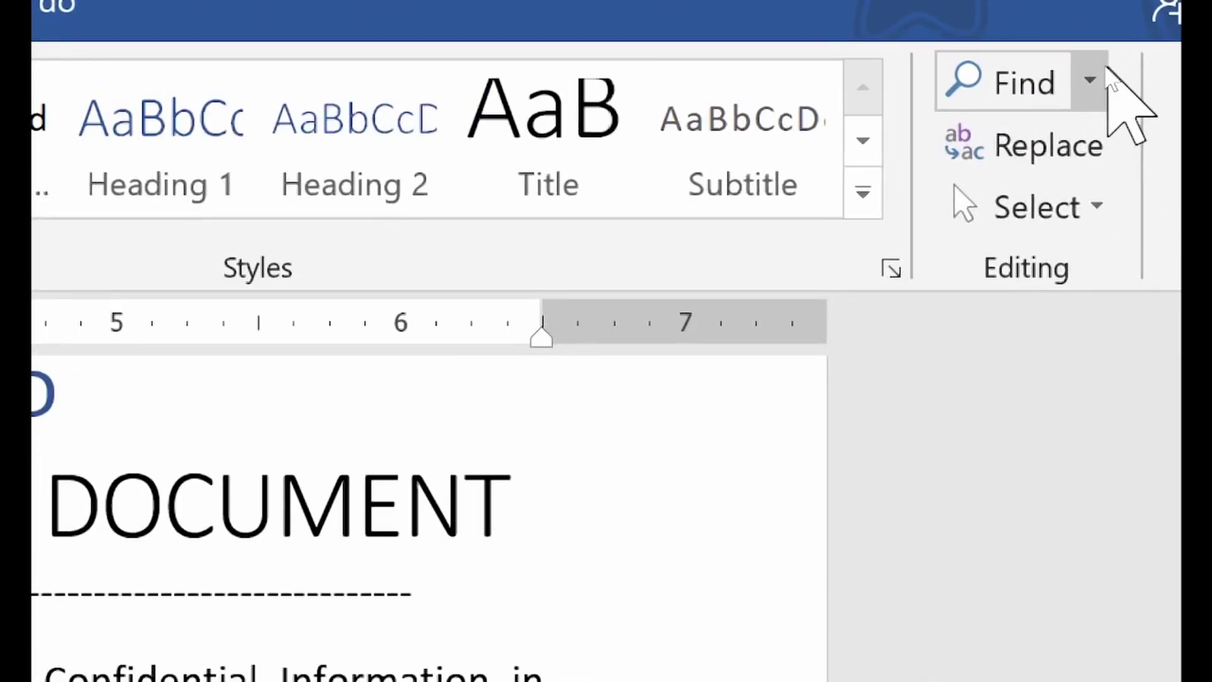
Search the document for Teraverde in the Navigation pane
left_click(1103, 80)
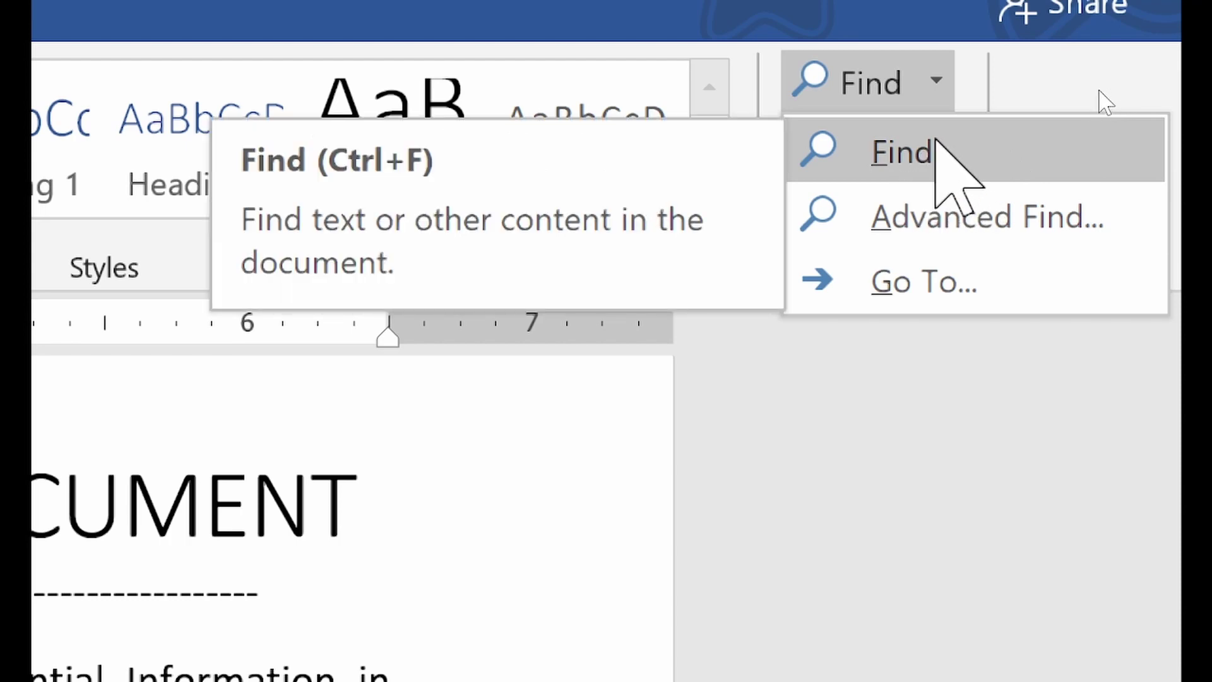
left_click(940, 148)
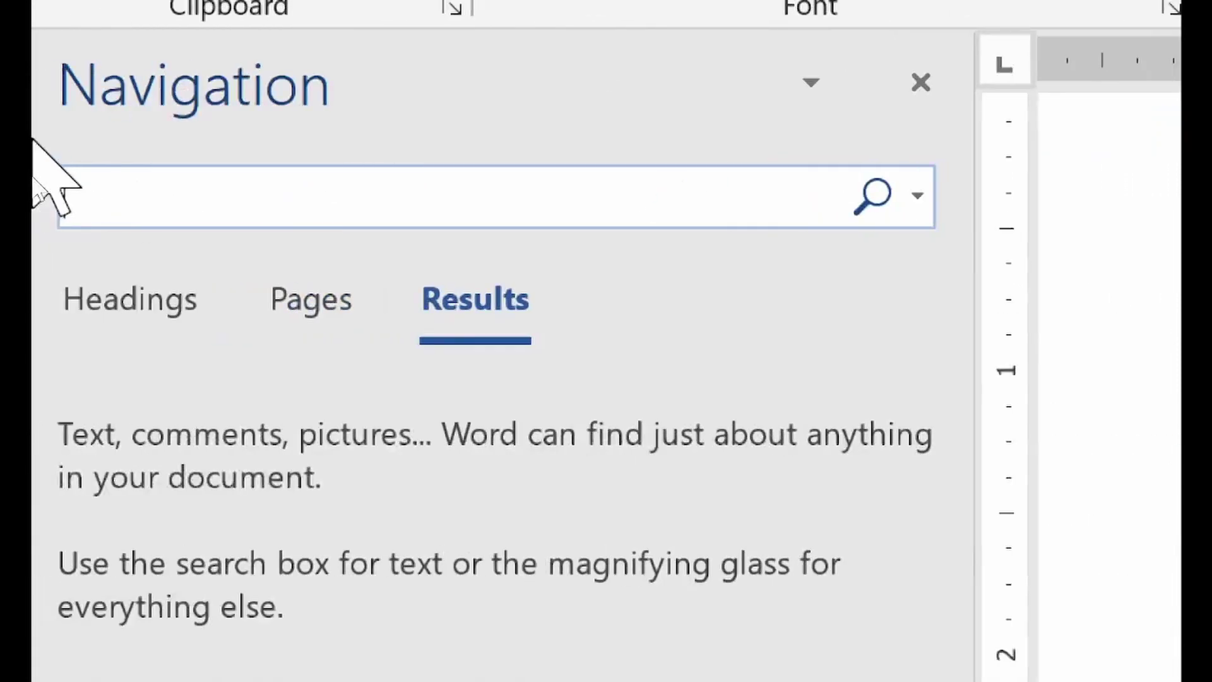
type("Ter")
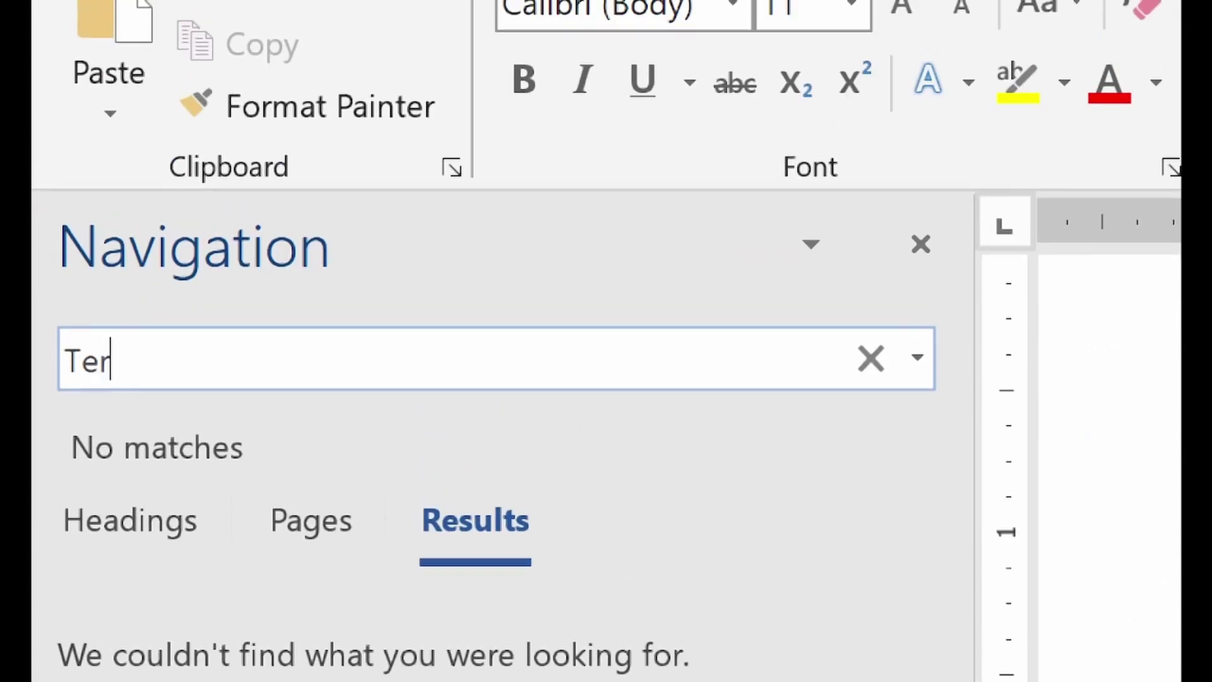
type("averde")
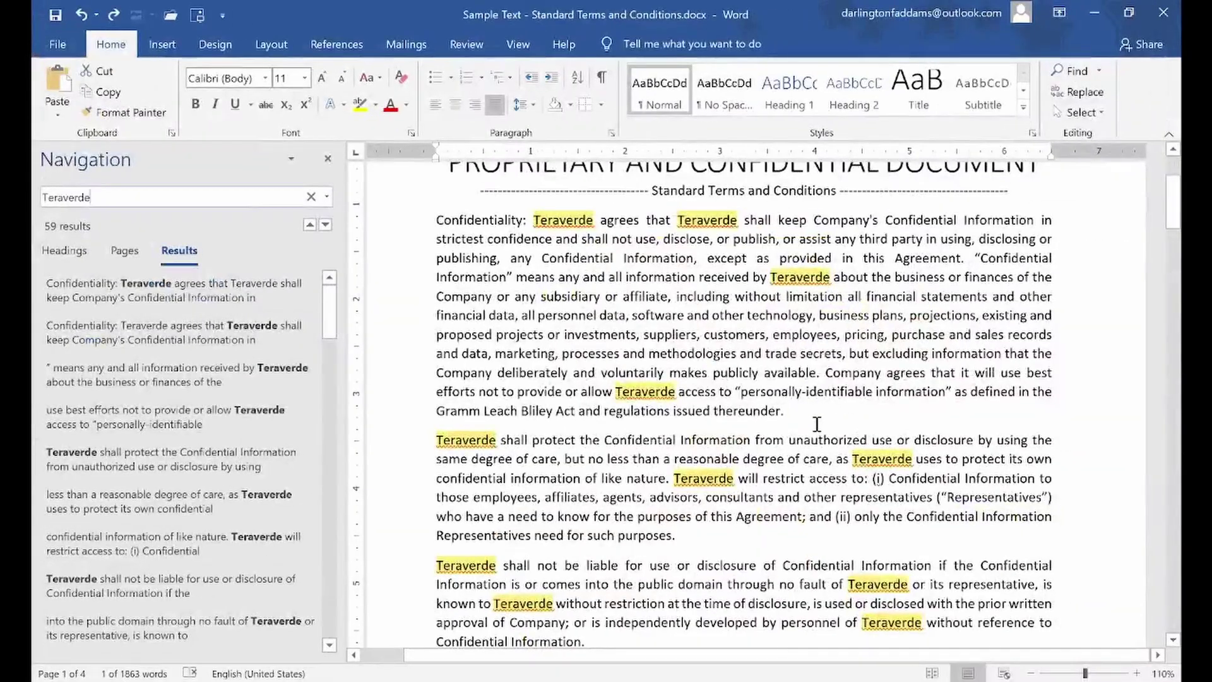
Review the 59 highlighted Teraverde matches, then close the Navigation pane
scroll(814, 430, "down", 4)
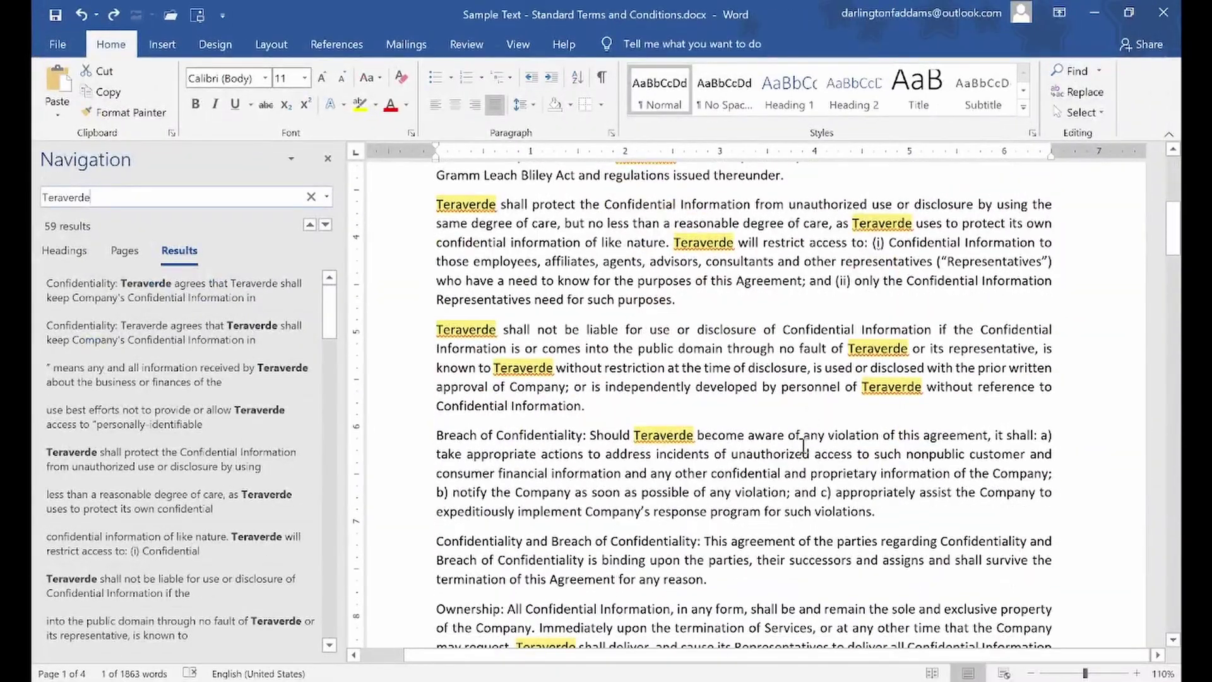
scroll(803, 445, "down", 12)
scroll(814, 449, "down", 8)
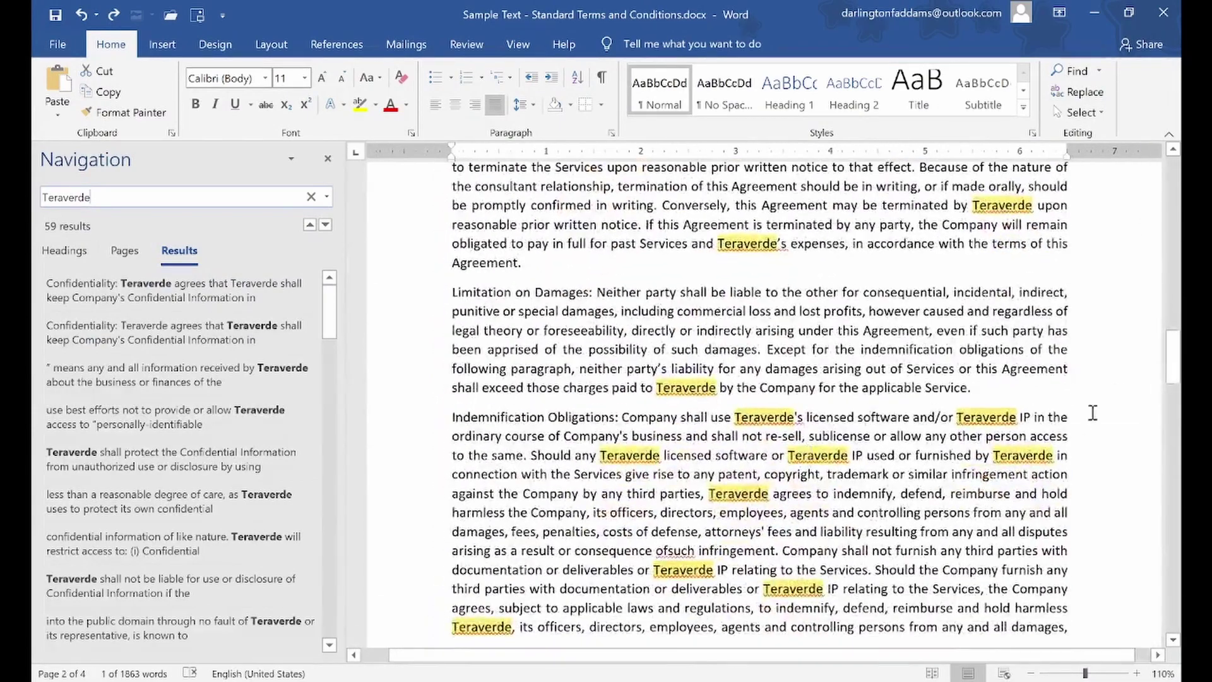
left_click_drag(1174, 386, 1153, 147)
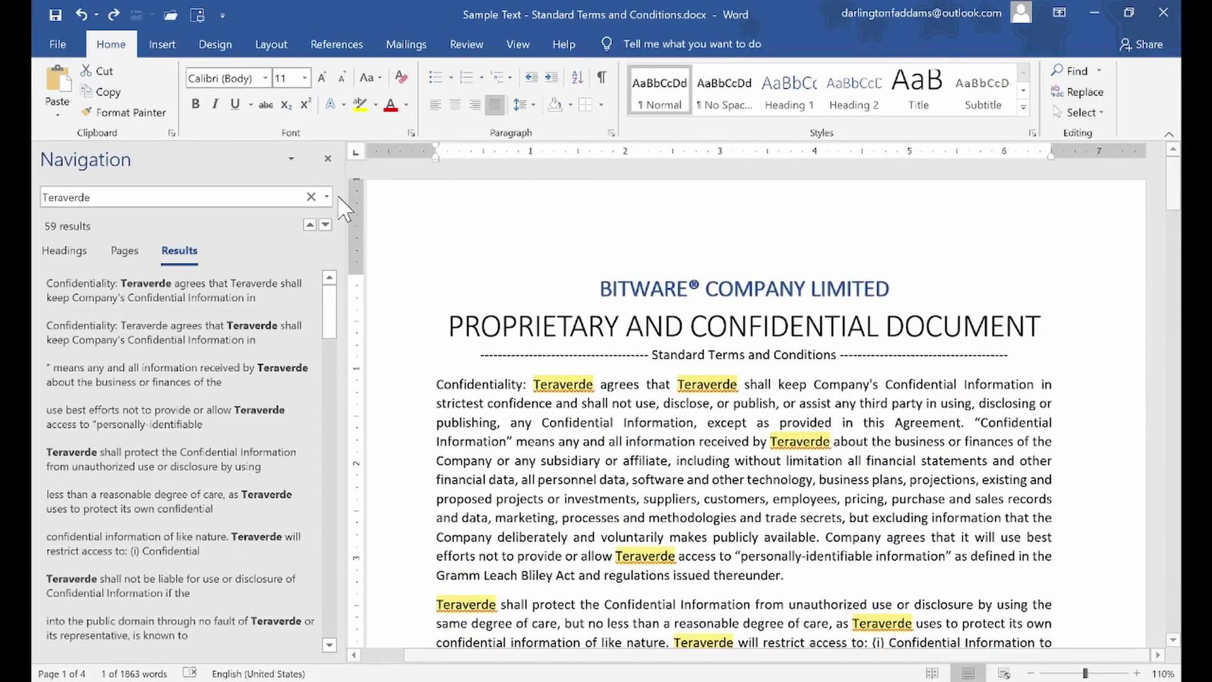
left_click(328, 158)
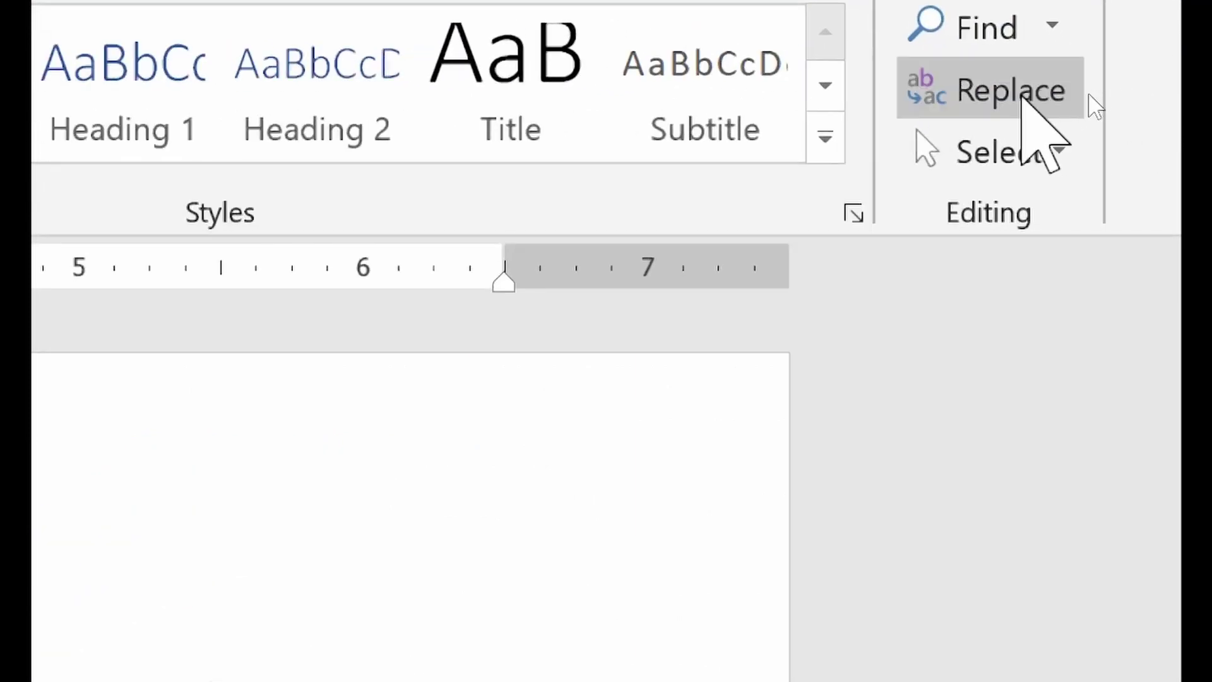
In Find and Replace, keep Teraverde as the search term and enter Bitware as replacement
left_click(1021, 96)
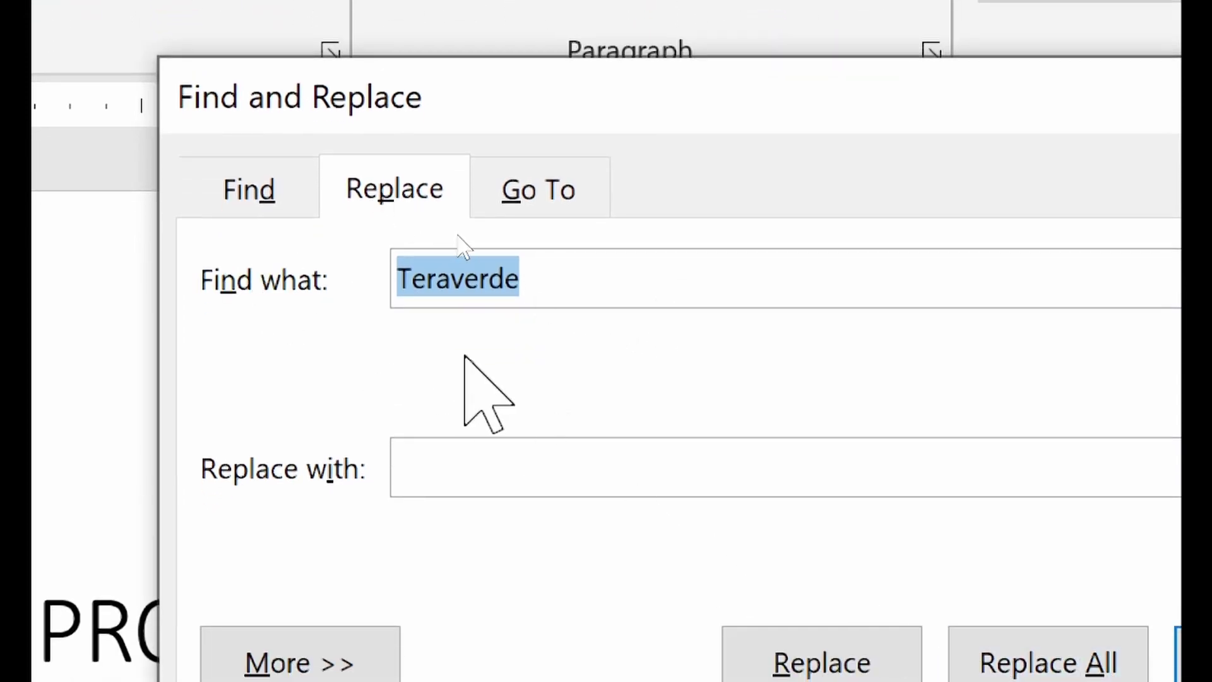
left_click(482, 291)
left_click_drag(564, 289, 348, 259)
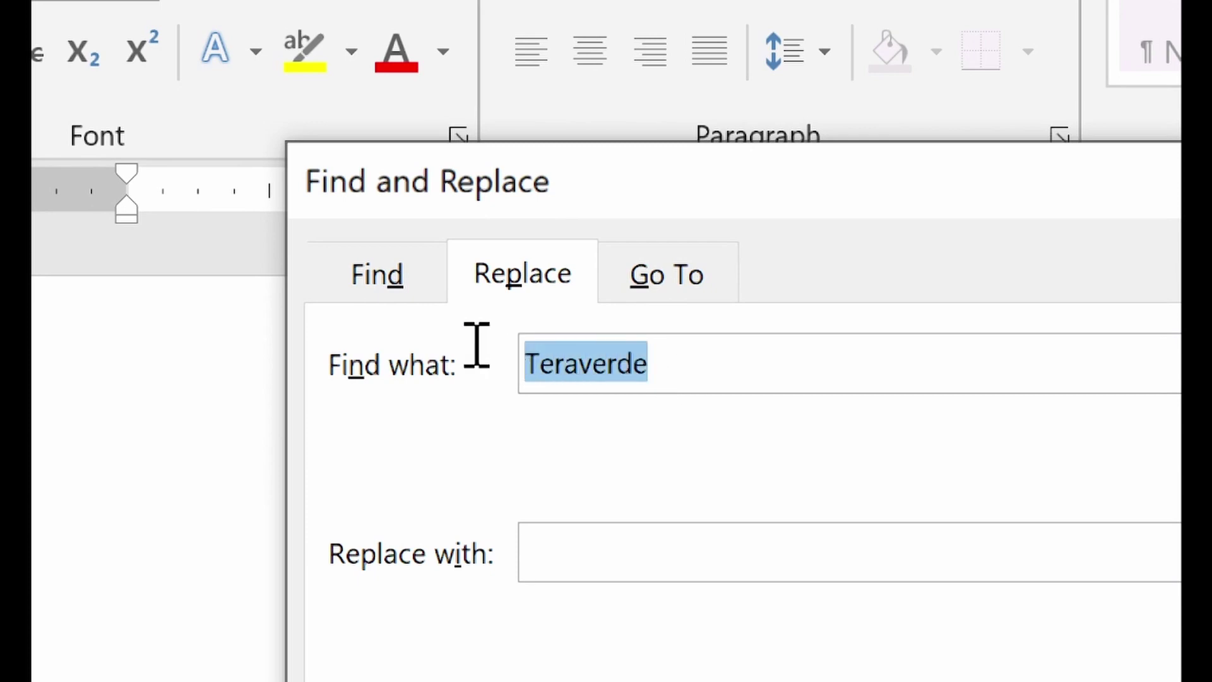
left_click(710, 545)
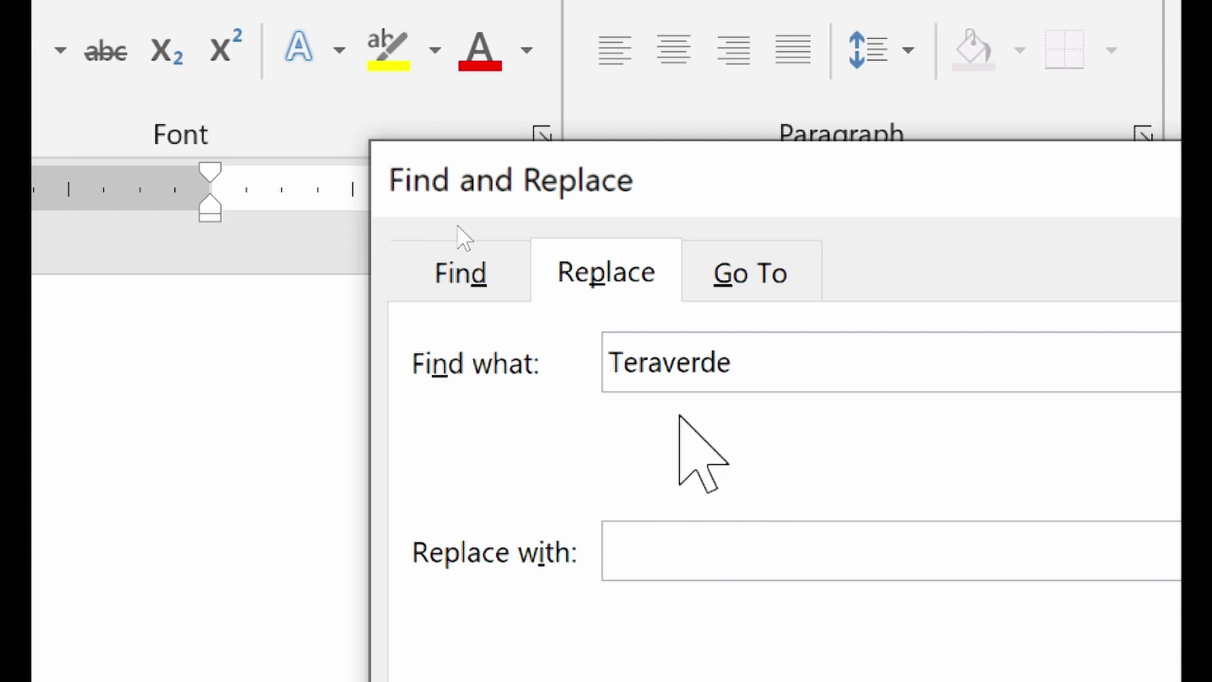
left_click(814, 371)
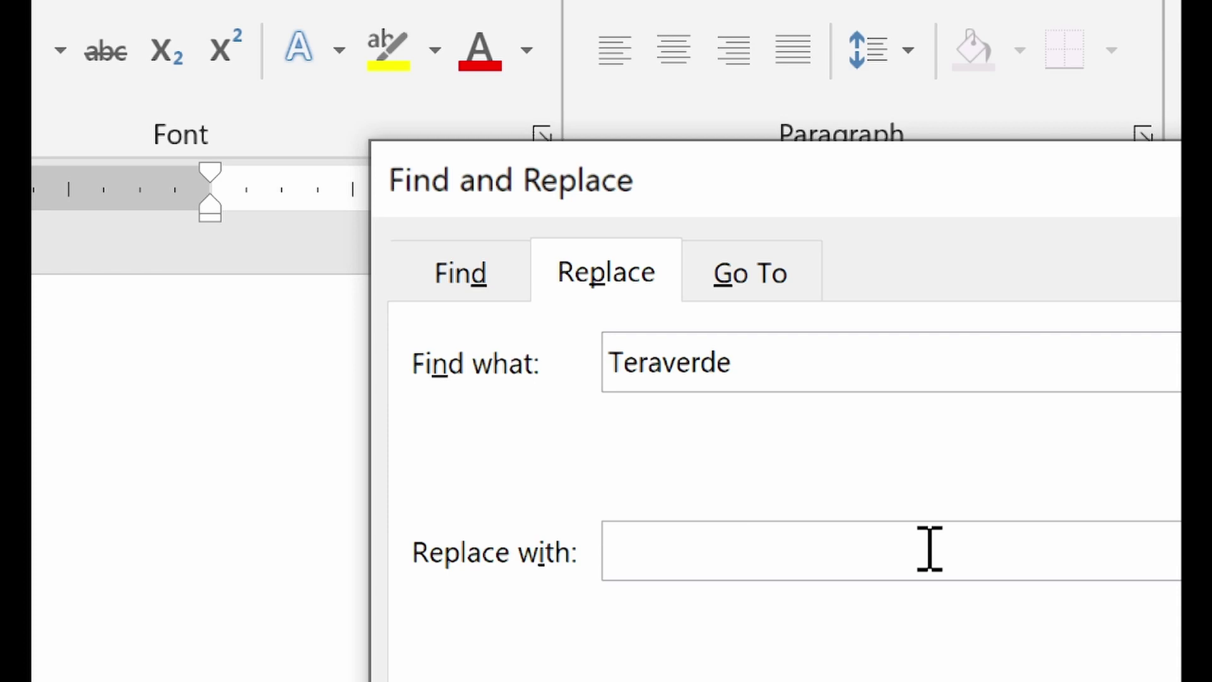
type("Bitware")
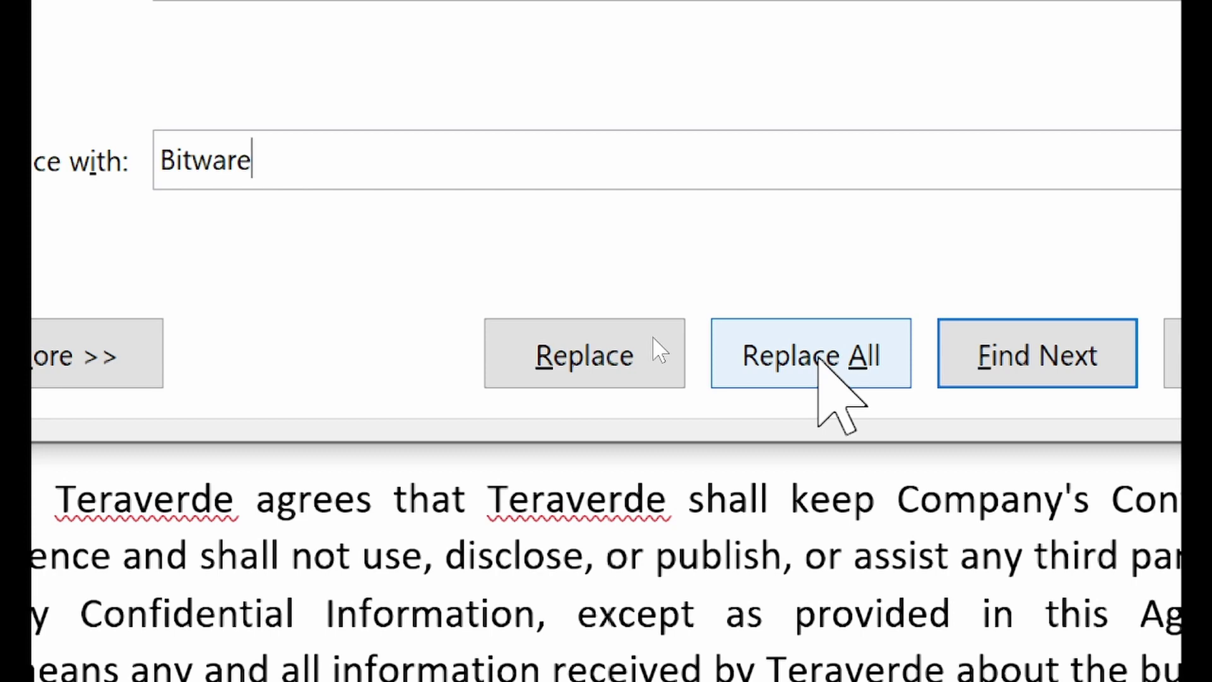
Replace all 59 Teraverde occurrences with Bitware and confirm Find Next finds none left
left_click(821, 356)
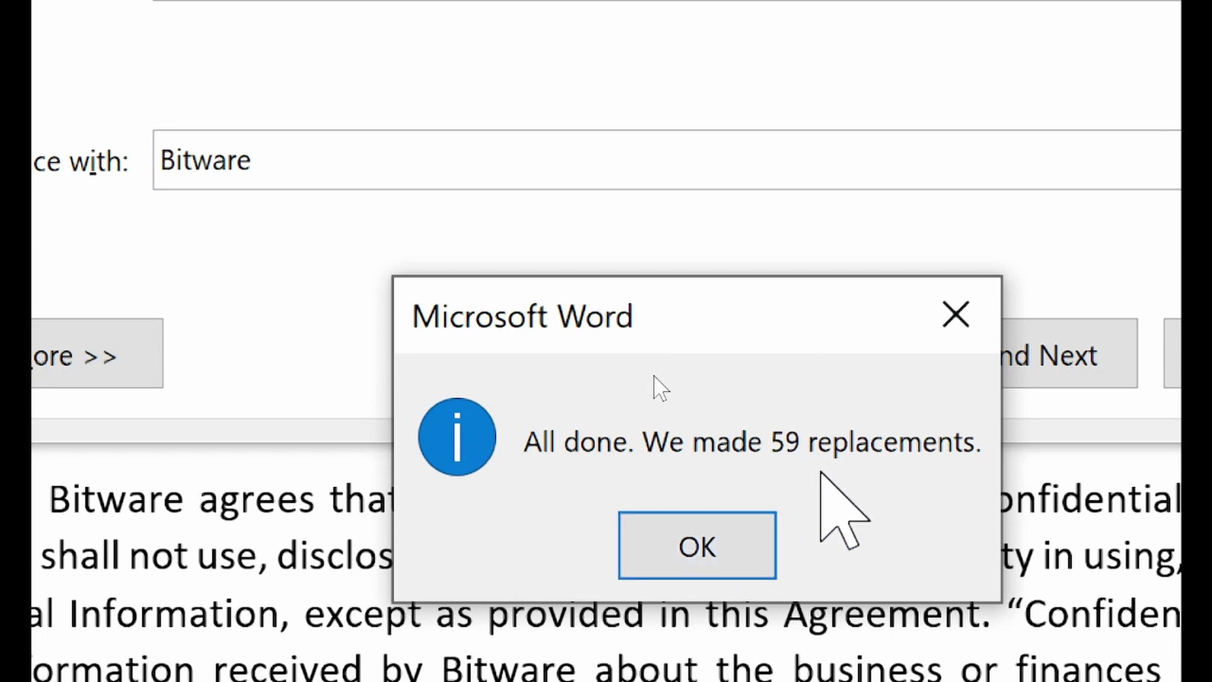
left_click(711, 548)
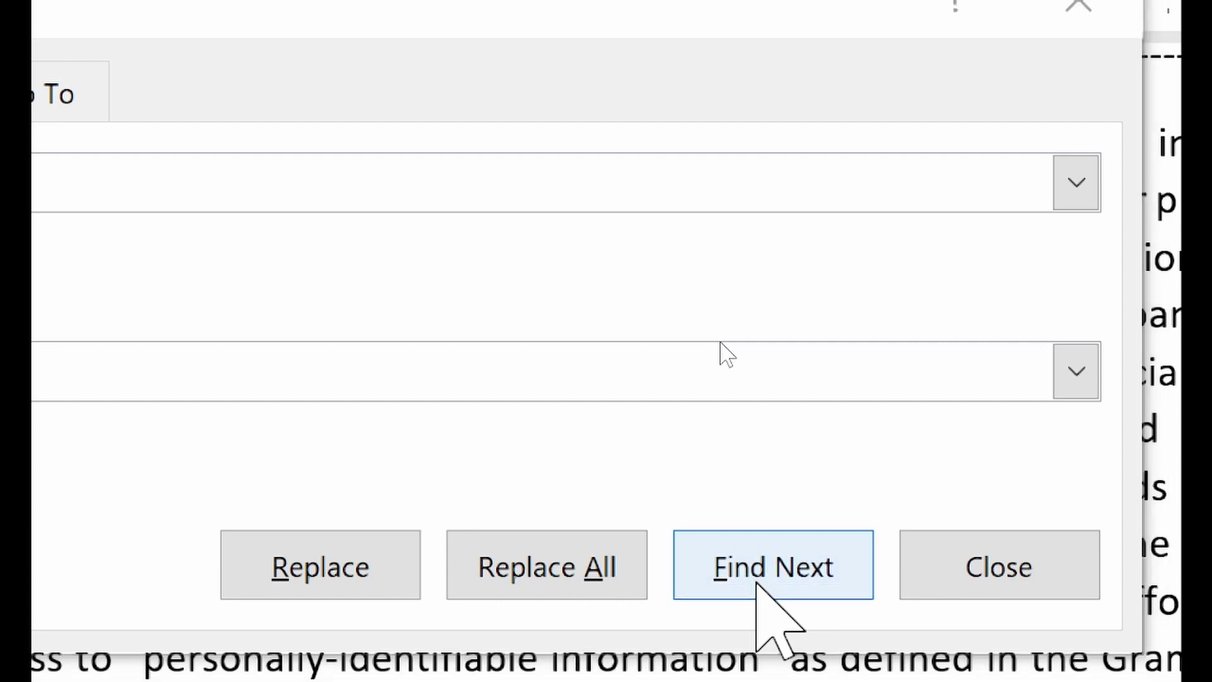
left_click(756, 582)
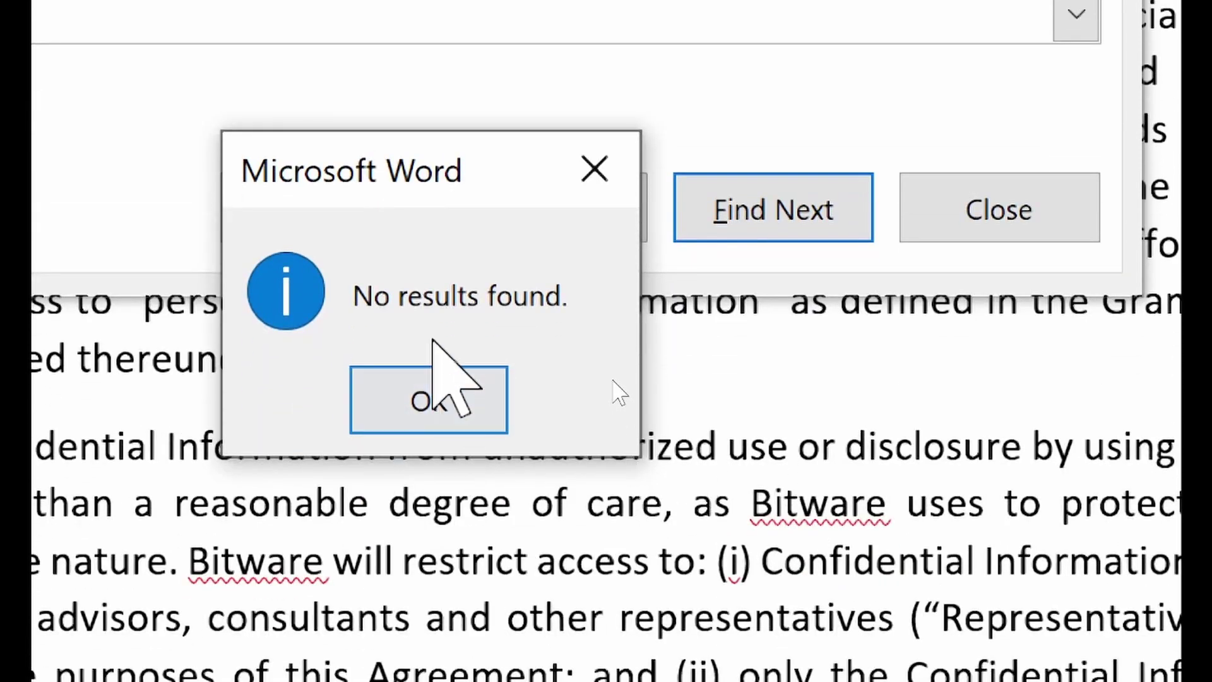
left_click(434, 378)
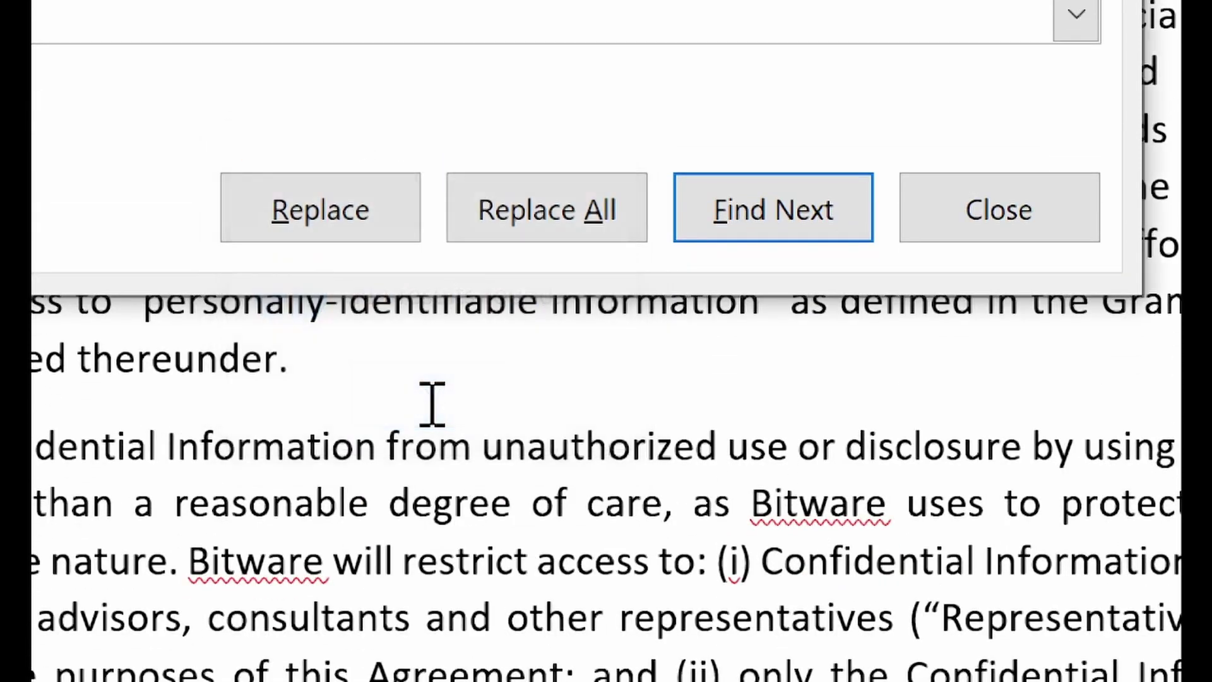
left_click(769, 203)
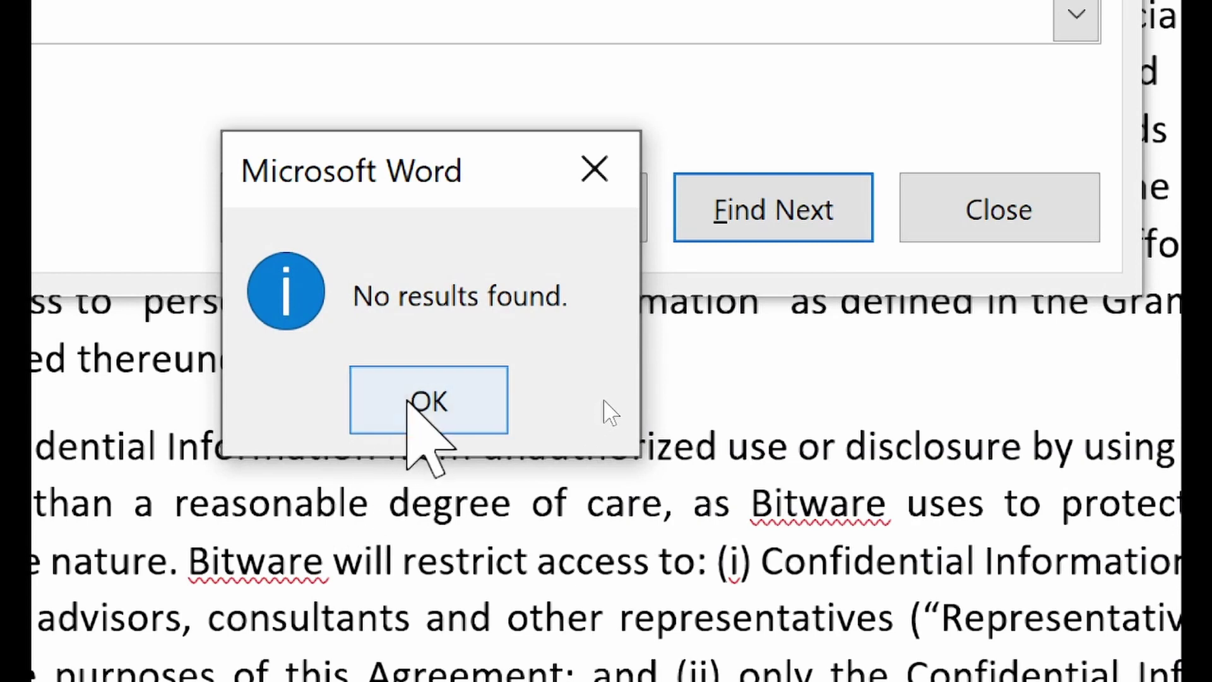
left_click(407, 407)
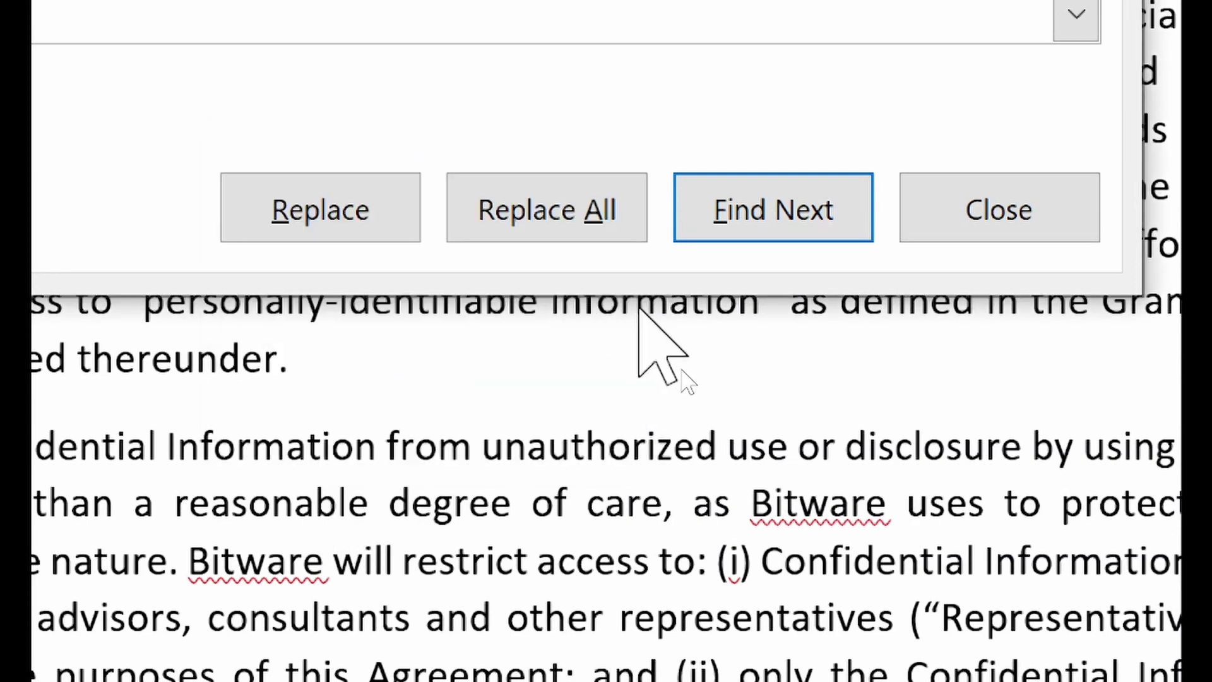
left_click(903, 217)
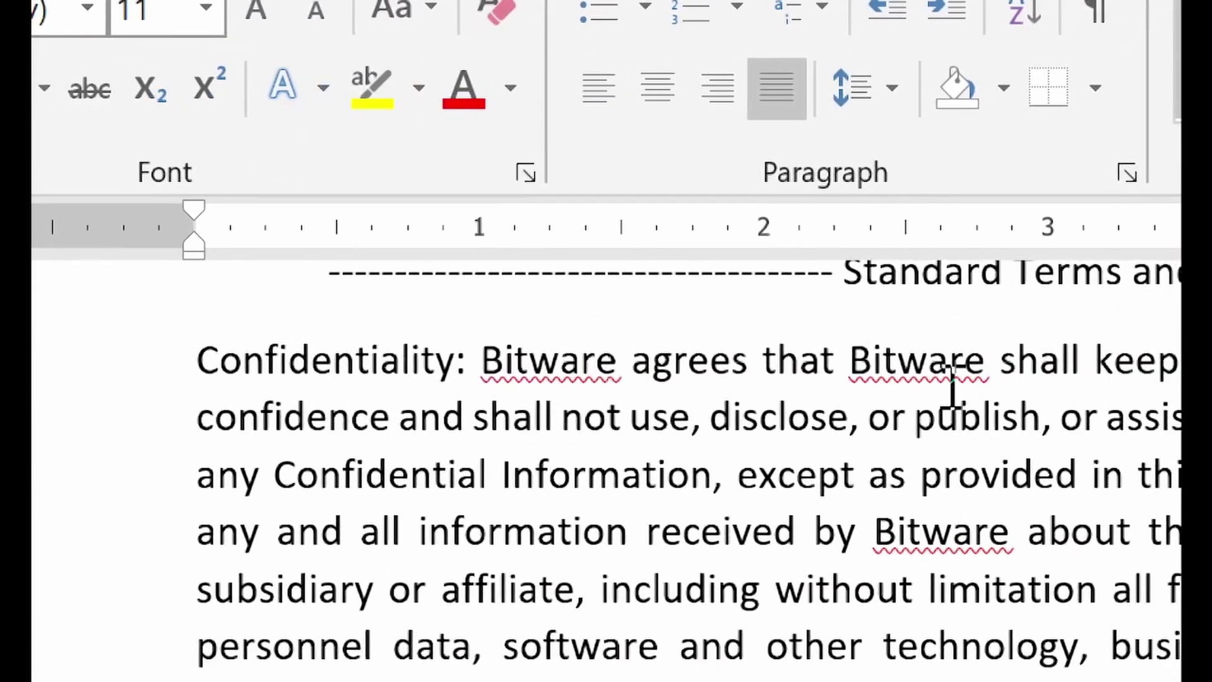
Spot-check several replaced Bitware words in the body text
left_click(939, 345)
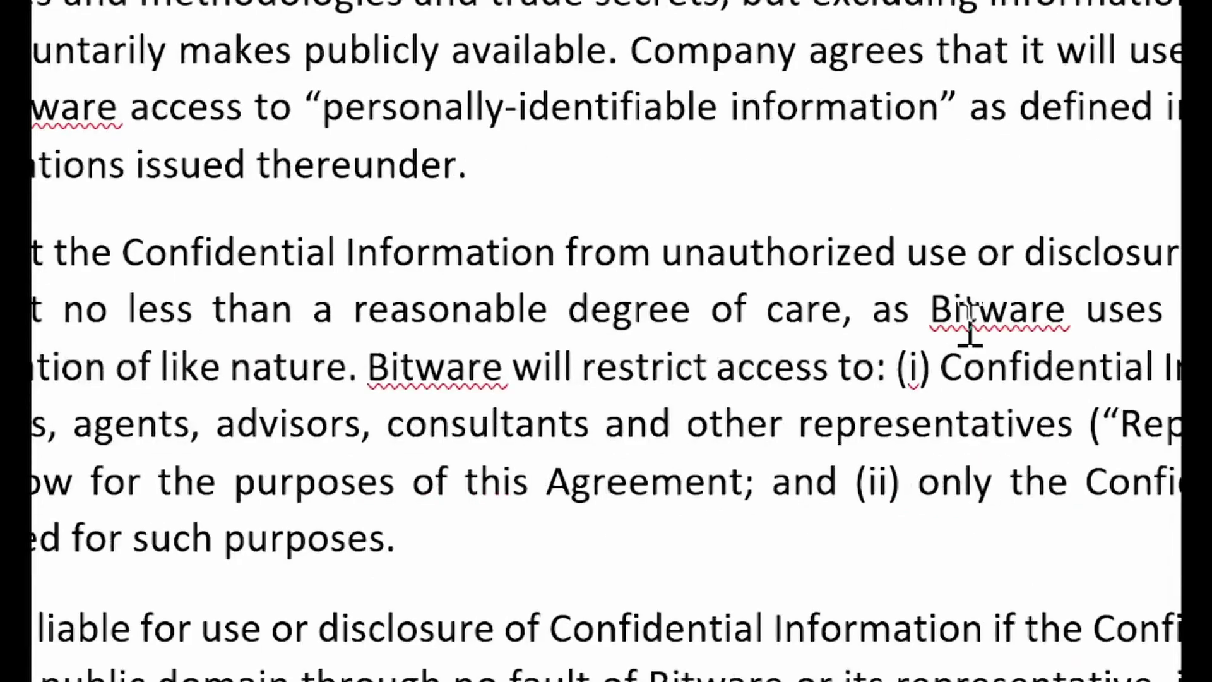
double_click(975, 549)
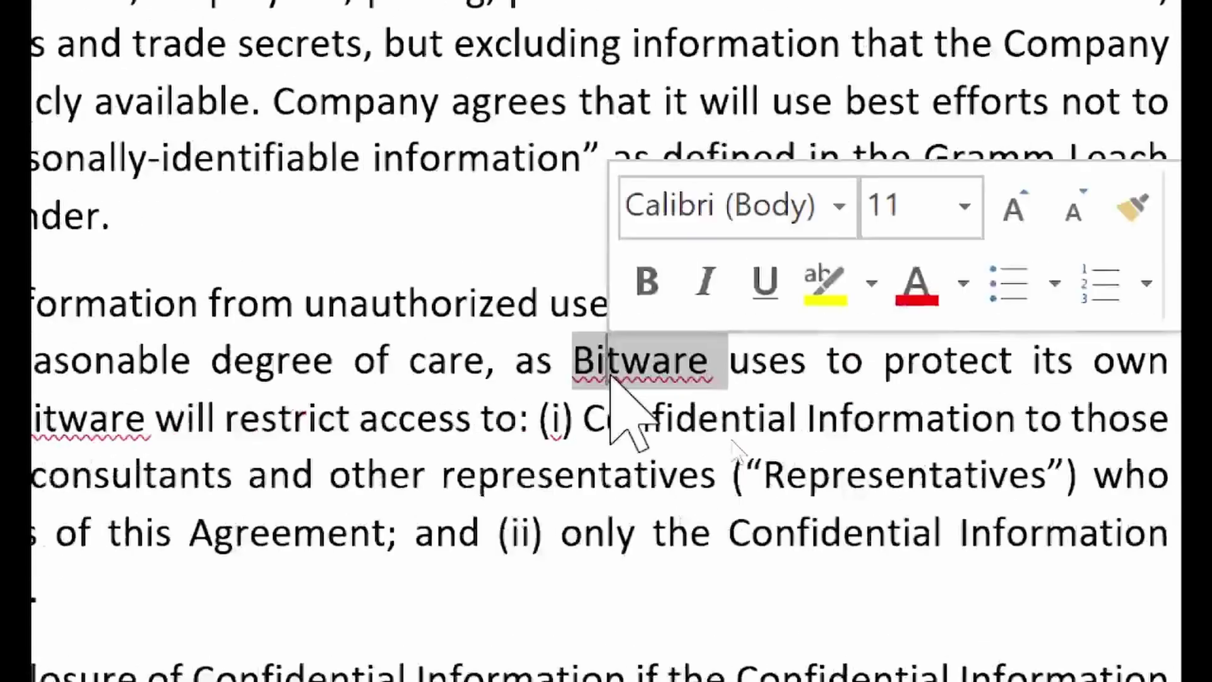
double_click(209, 420)
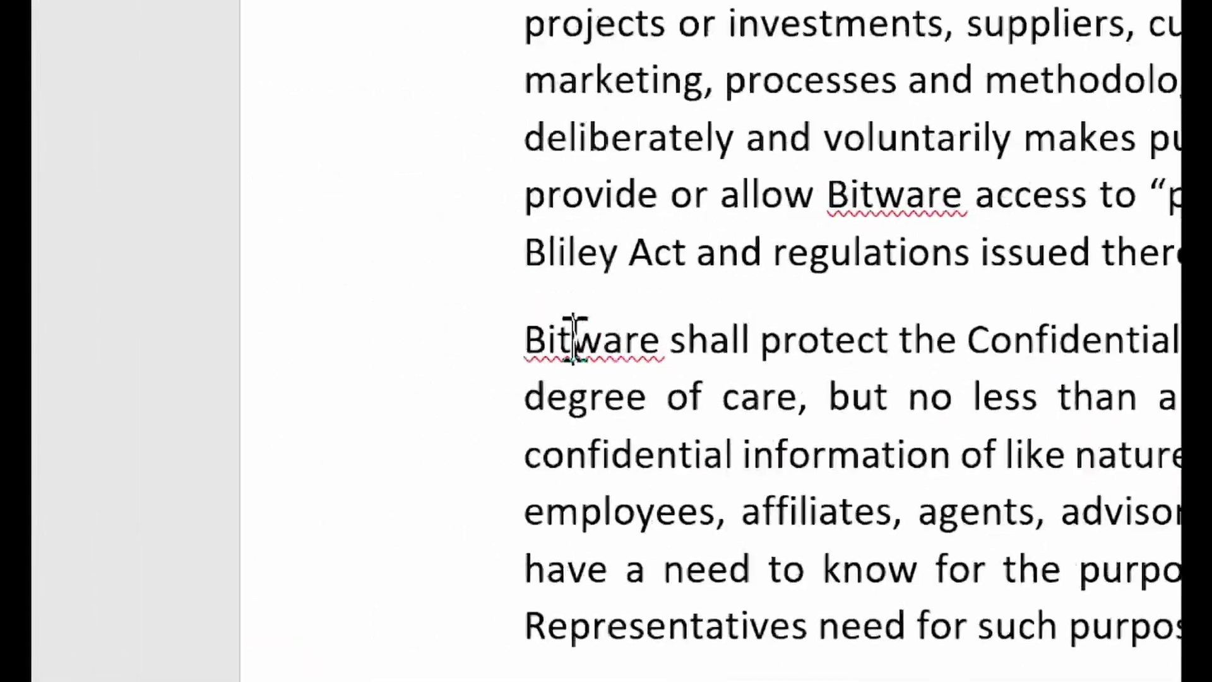
double_click(574, 341)
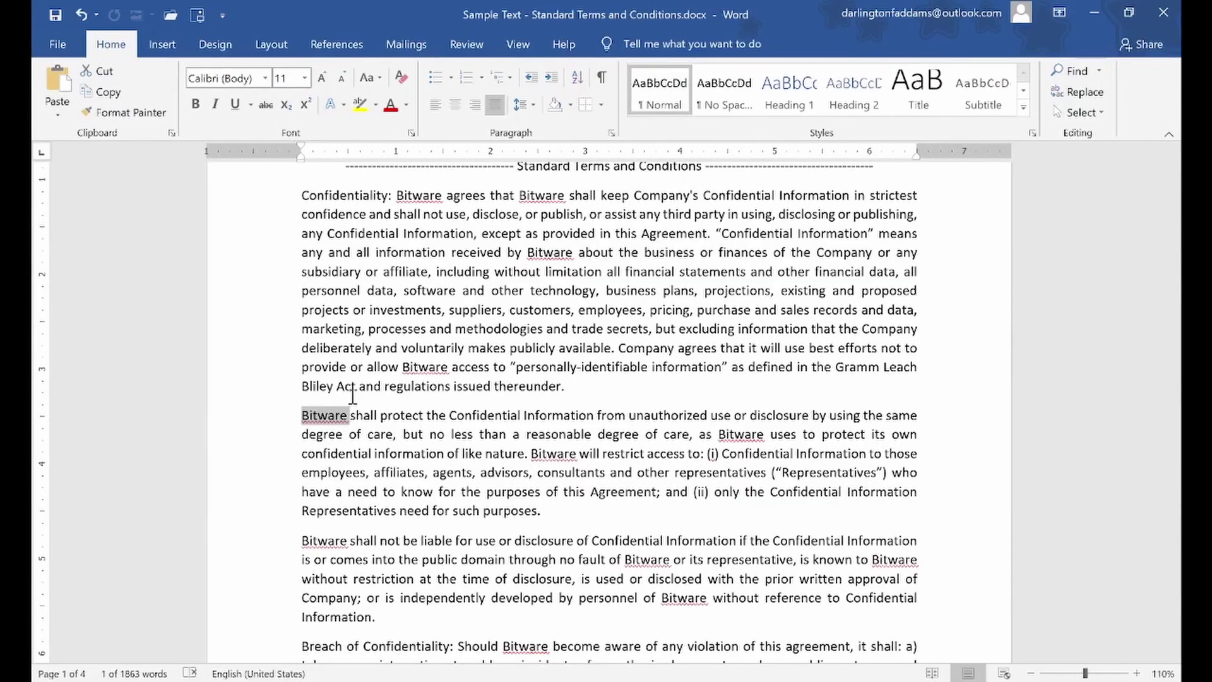
left_click(475, 312)
scroll(476, 313, "up", 4)
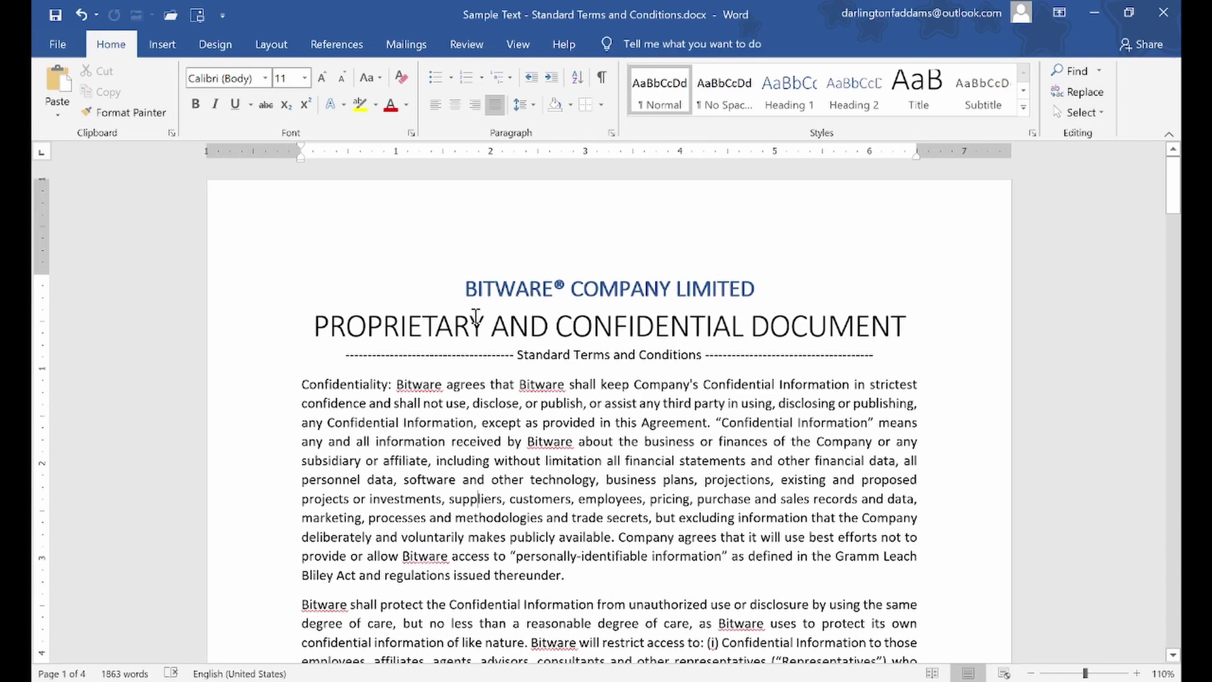
Select all body text formatted like the Confidentiality paragraph, then show the Layout options
double_click(351, 387)
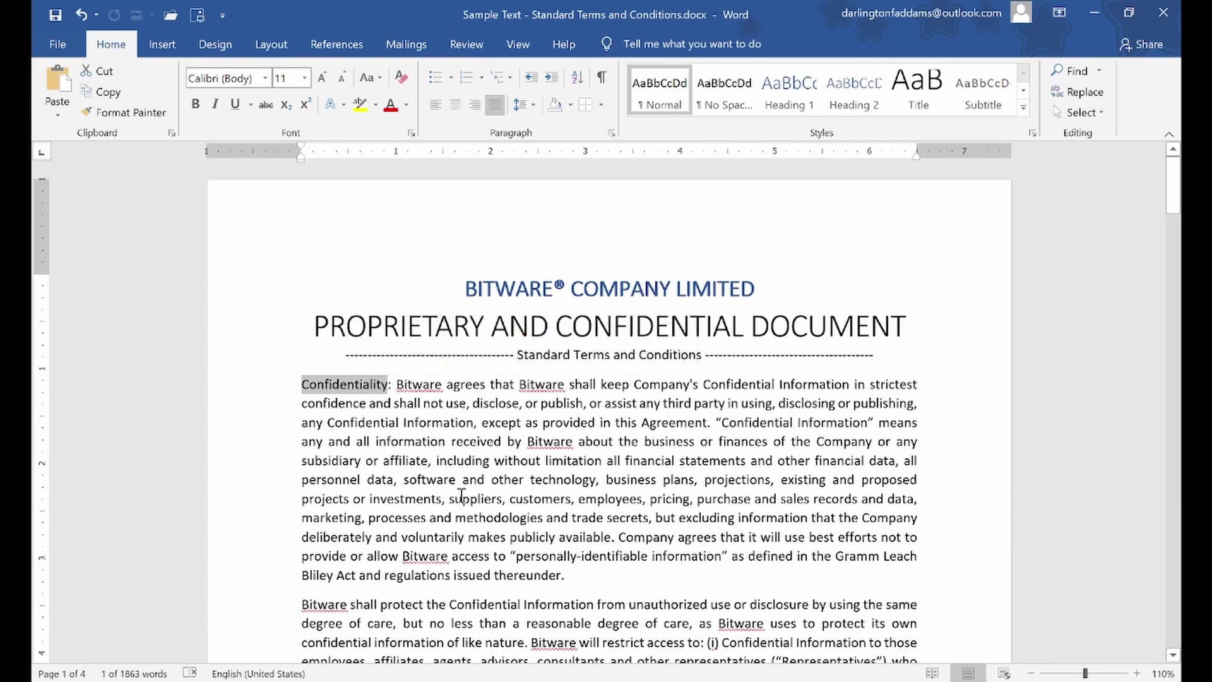
left_click(1099, 117)
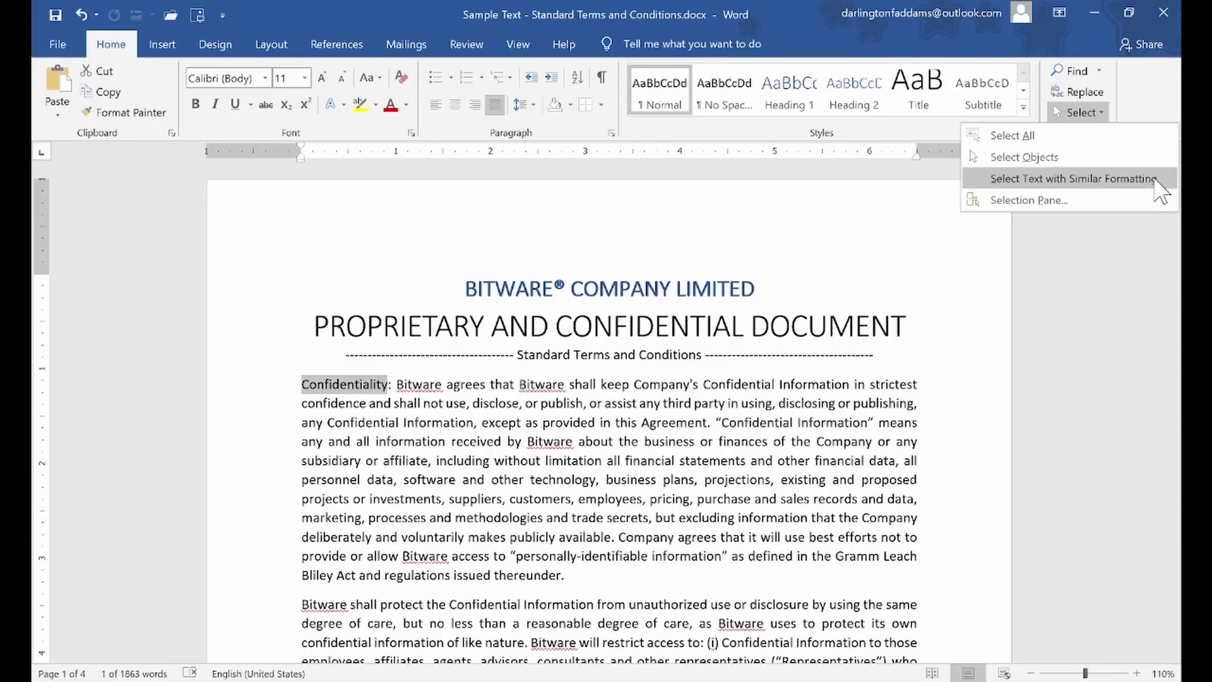
left_click(1073, 178)
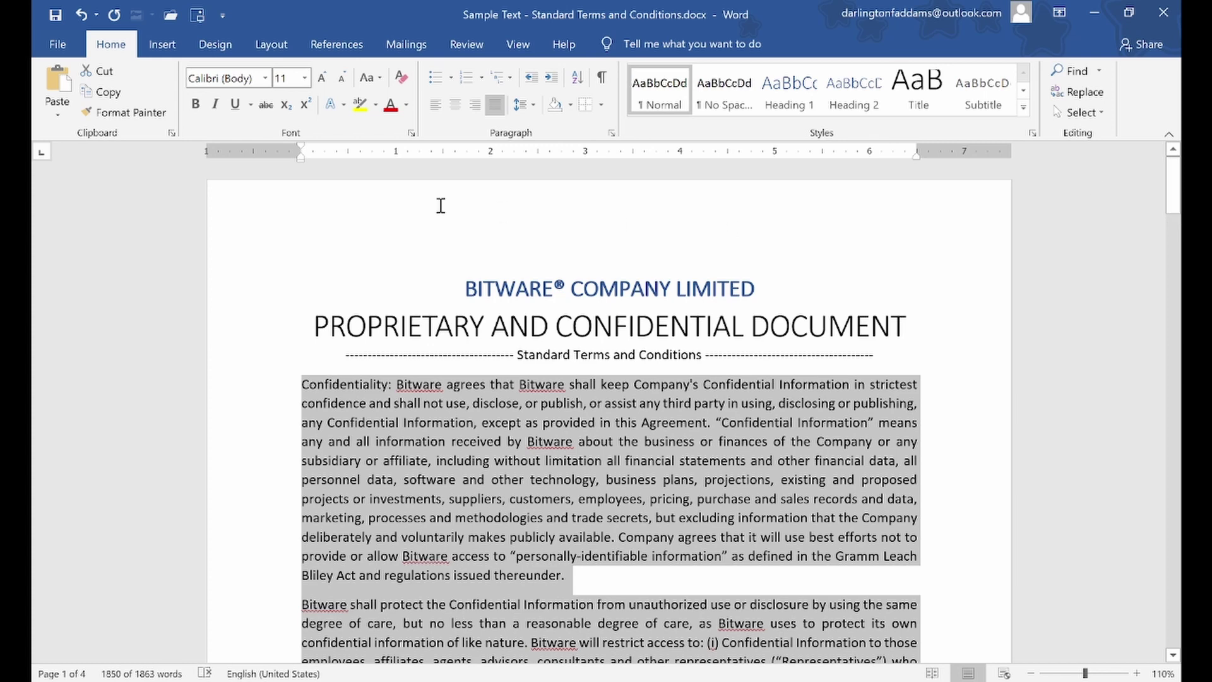
left_click(274, 49)
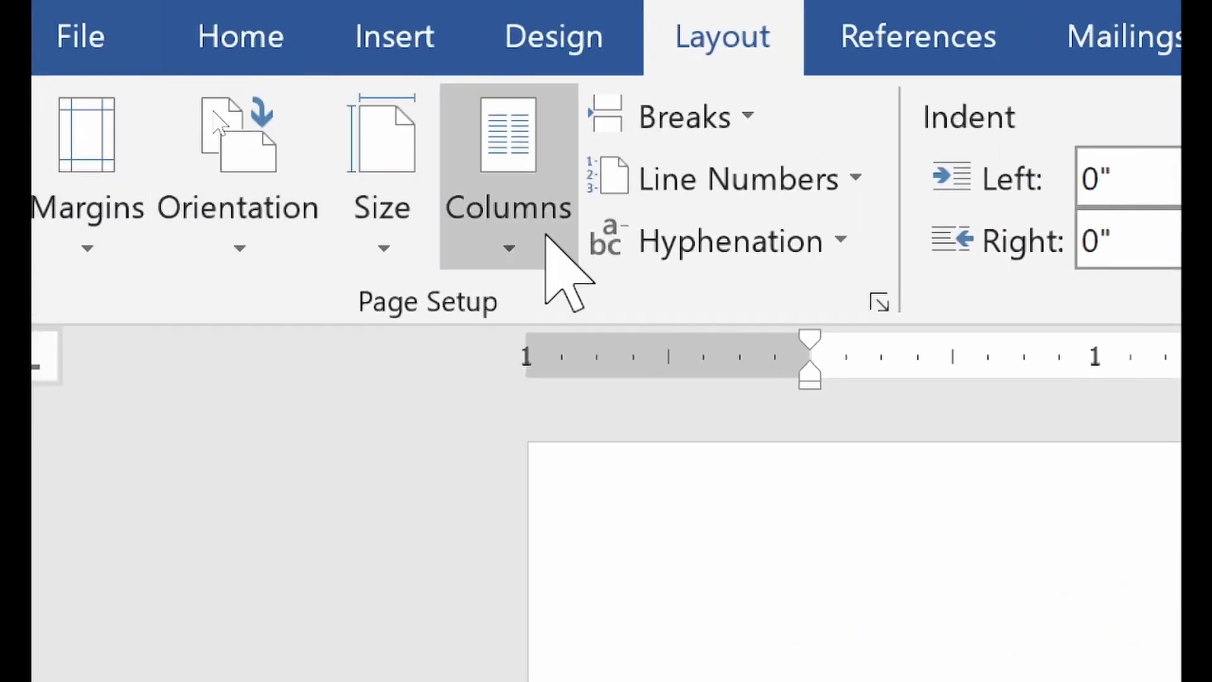
Apply Two columns to the selected body text
left_click(543, 249)
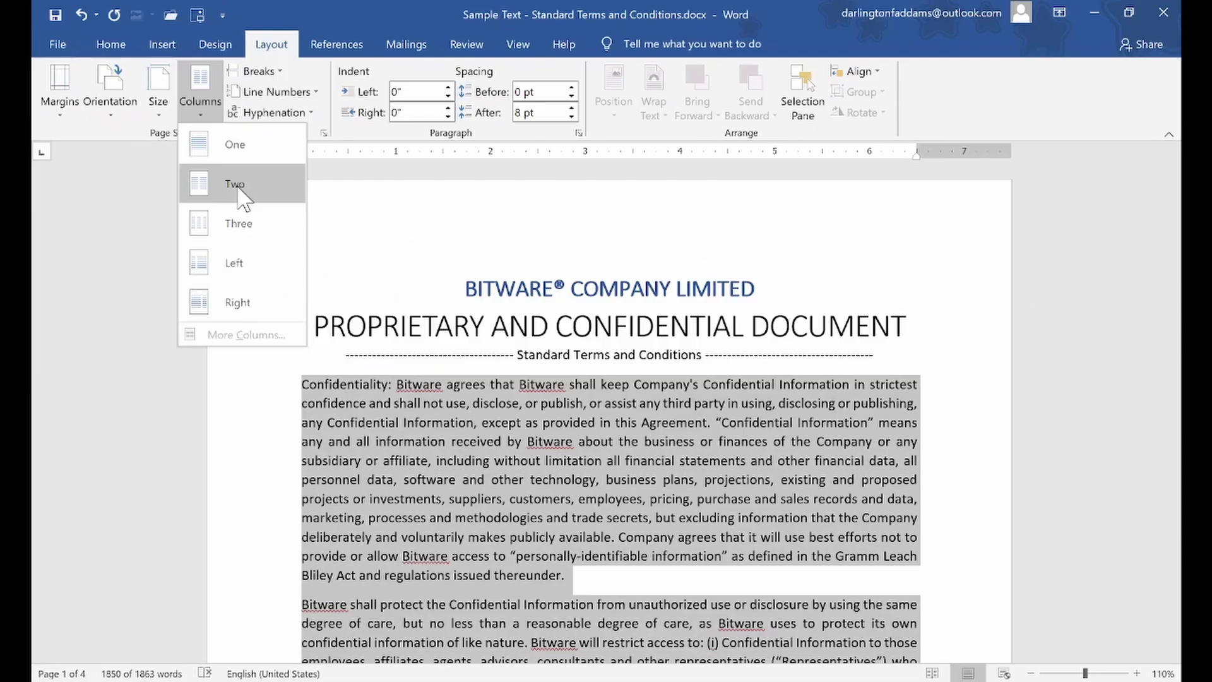
left_click(238, 188)
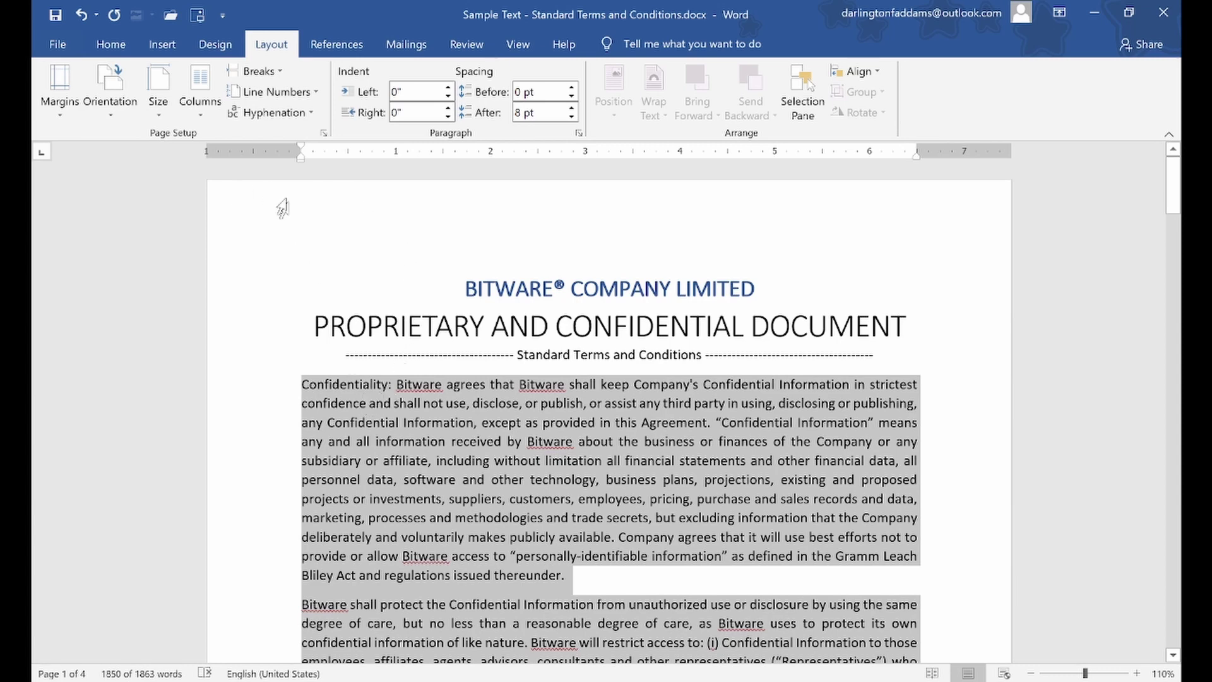
left_click(200, 86)
left_click(240, 193)
left_click_drag(1180, 199, 1180, 158)
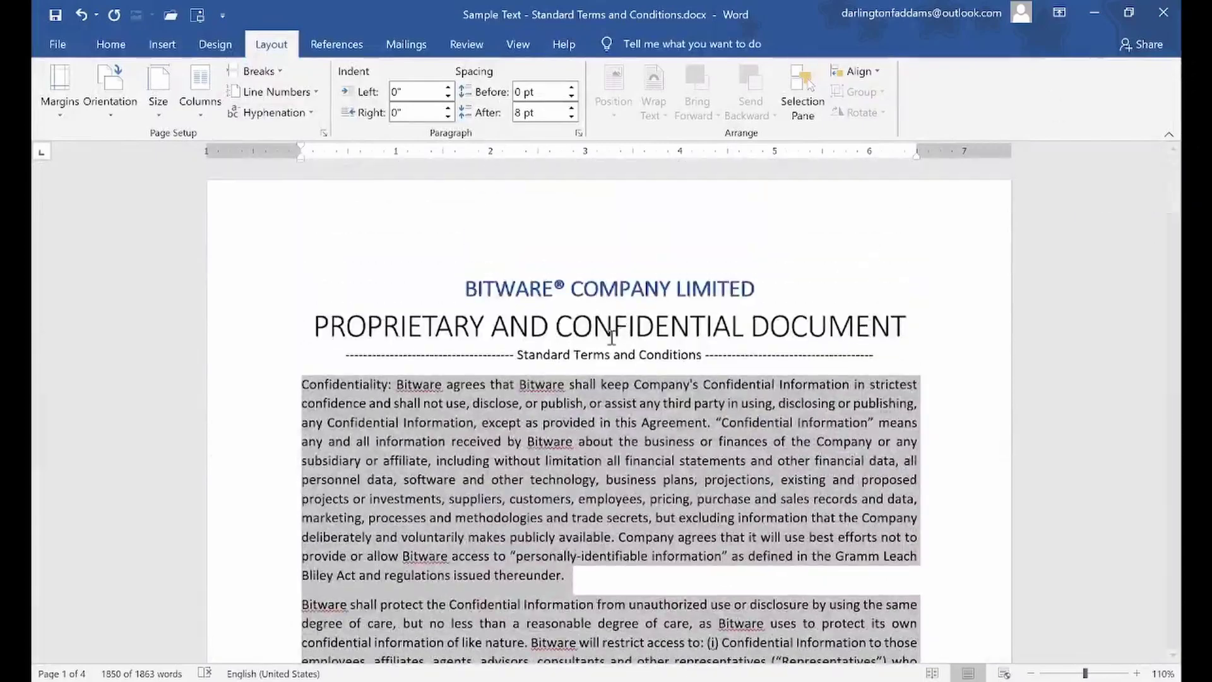
Reselect the body text from Confidentiality to the end and set it to Two columns
left_click(611, 337)
left_click_drag(277, 391, 277, 480)
left_click_drag(377, 672, 479, 266)
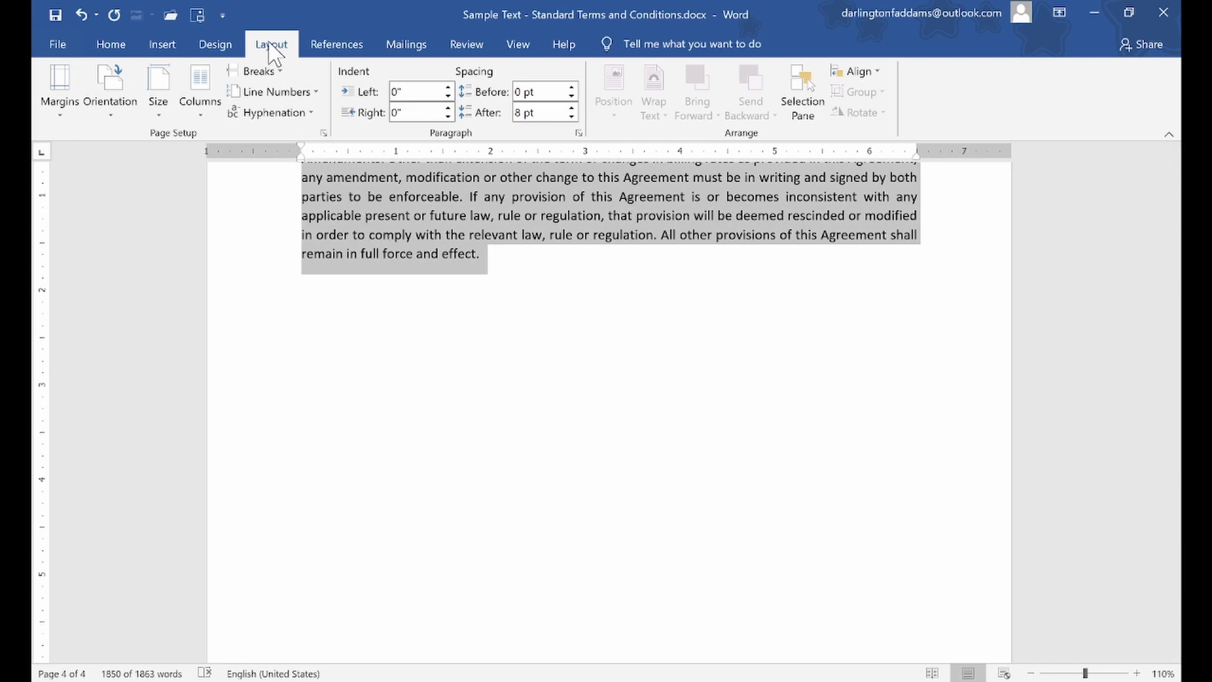
left_click(206, 113)
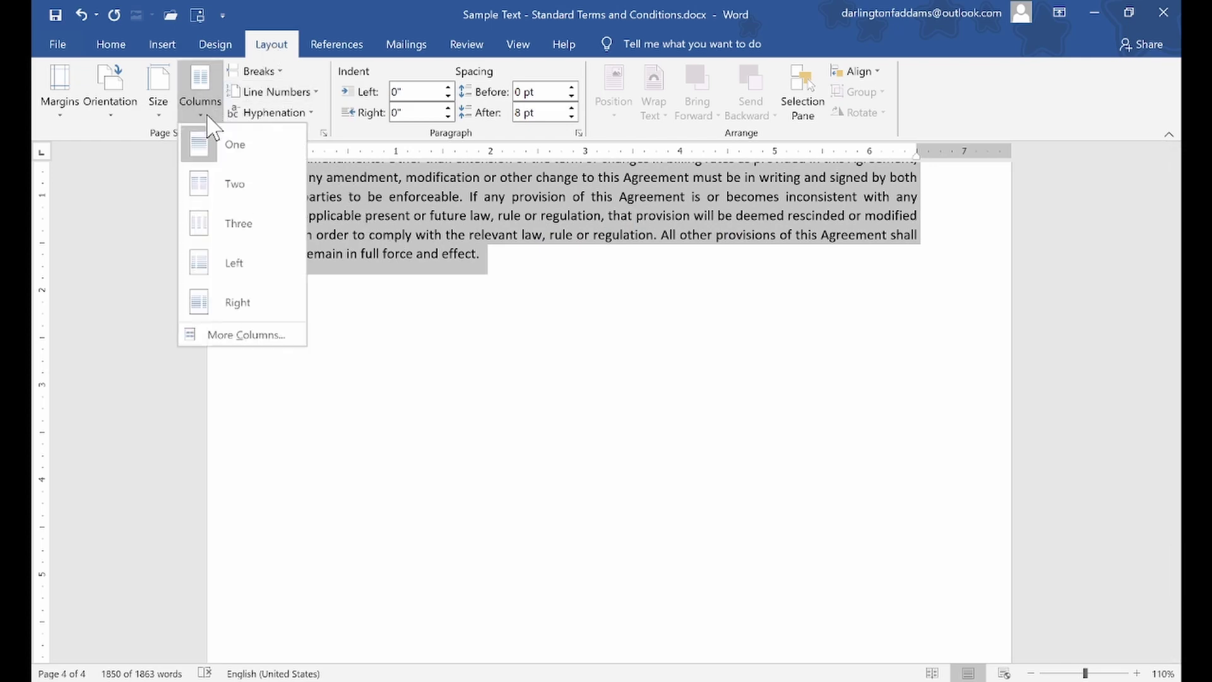
left_click(229, 179)
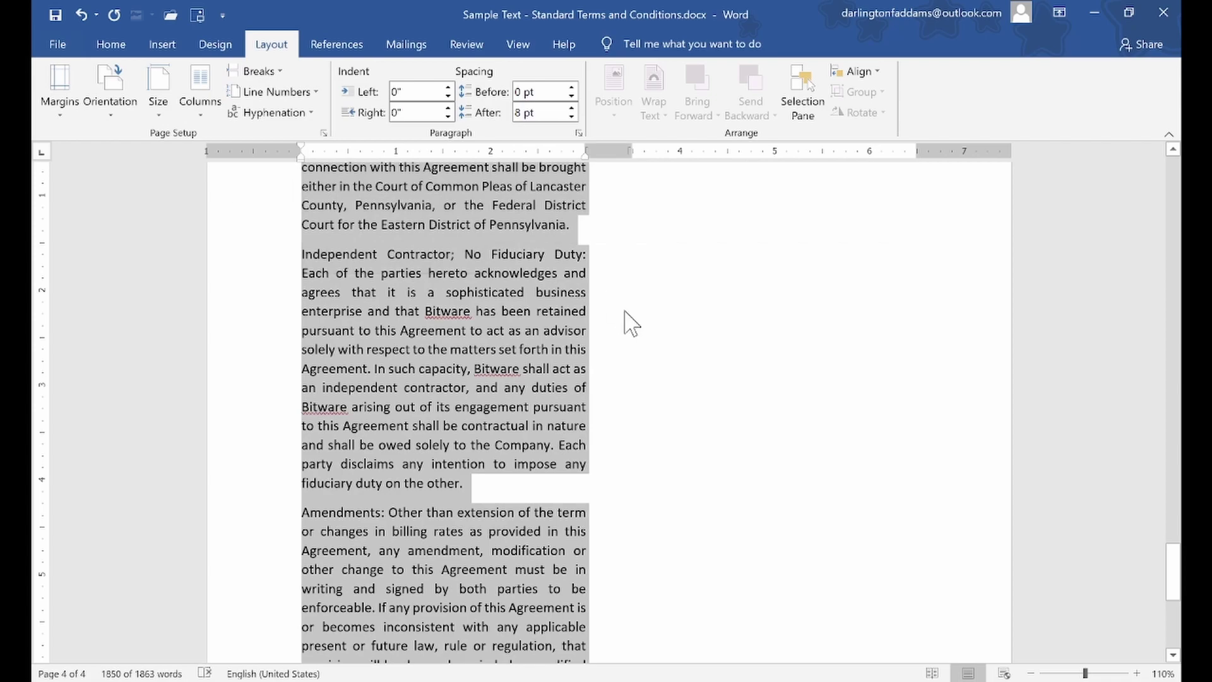
scroll(985, 435, "up", 3)
left_click_drag(1182, 560, 1184, 172)
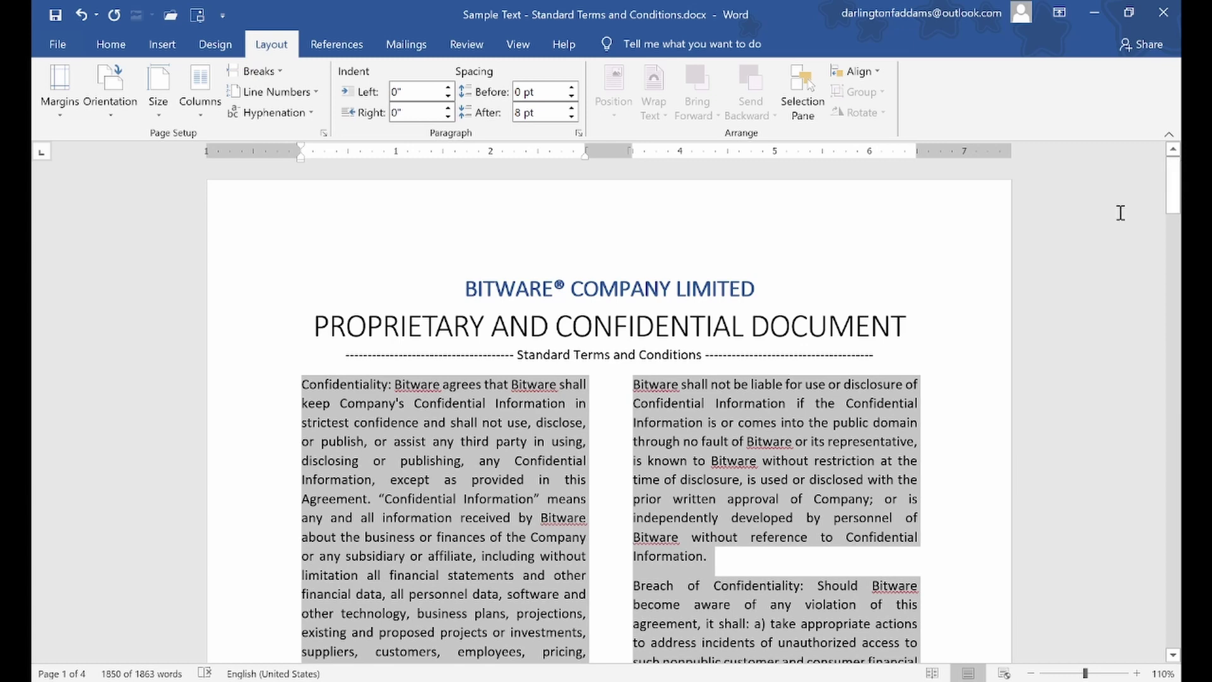
Undo the two-column layout, returning the body text to a single column
left_click(884, 401)
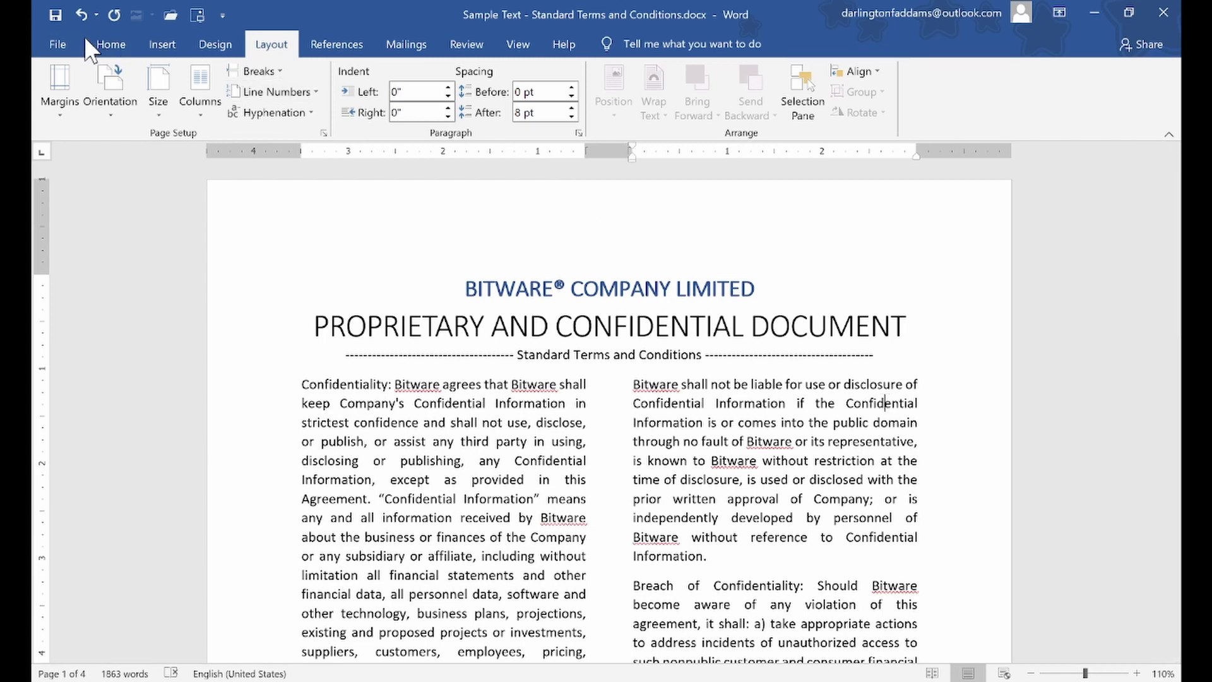
left_click(82, 14)
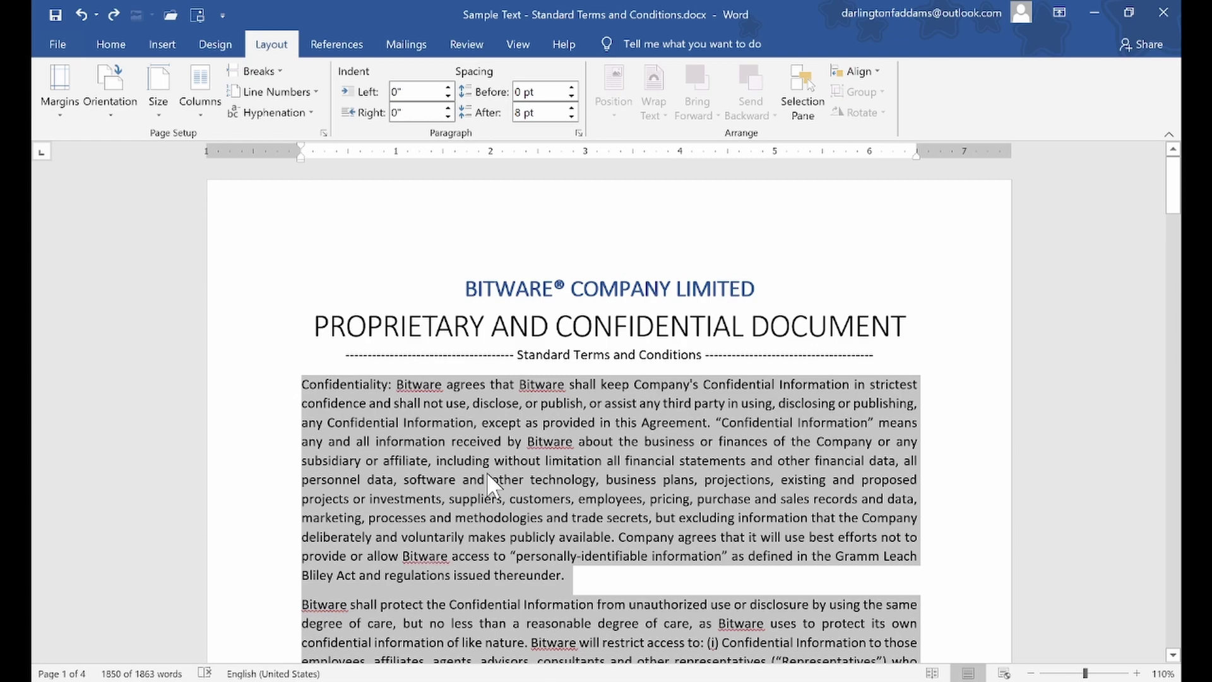
scroll(647, 512, "down", 2)
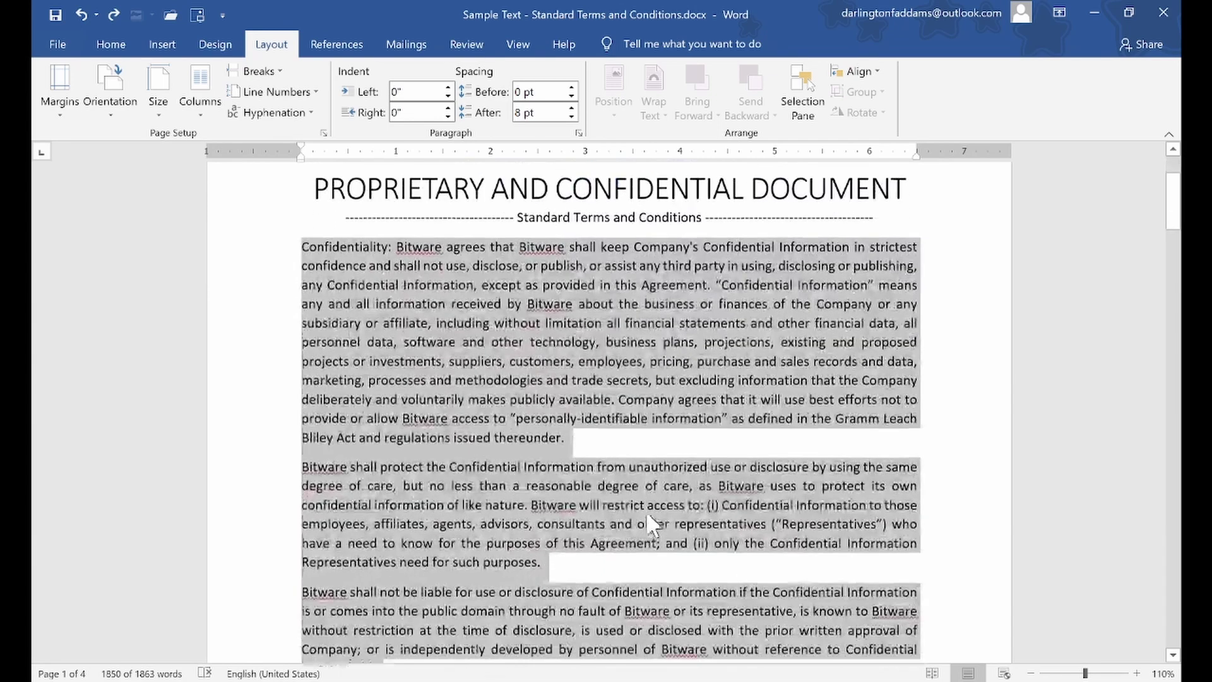
scroll(646, 510, "up", 1)
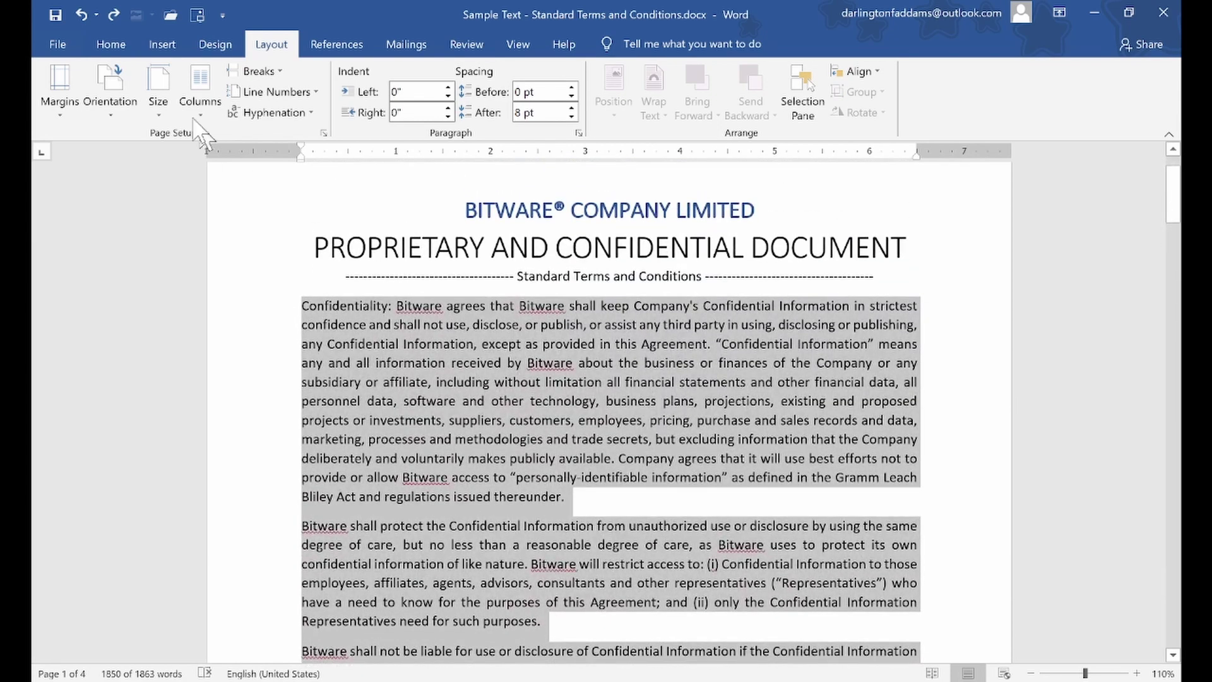
Left-align the selected body paragraphs, then justify them again with Ctrl+J
left_click(111, 44)
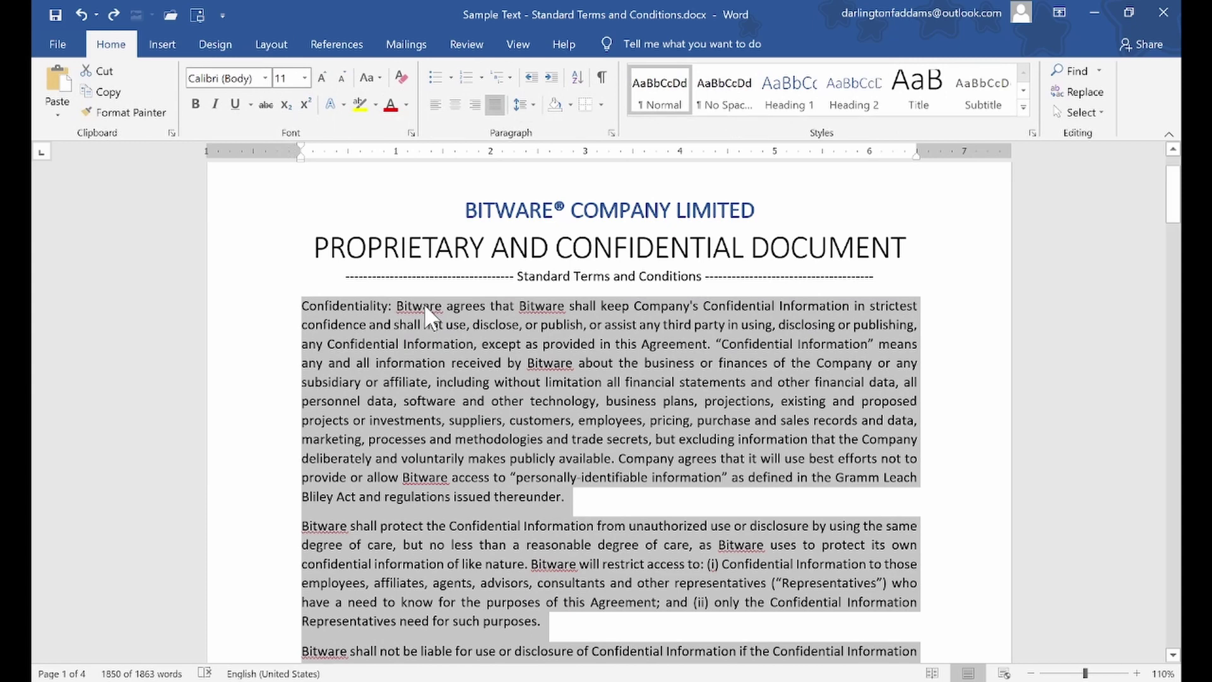
left_click(437, 105)
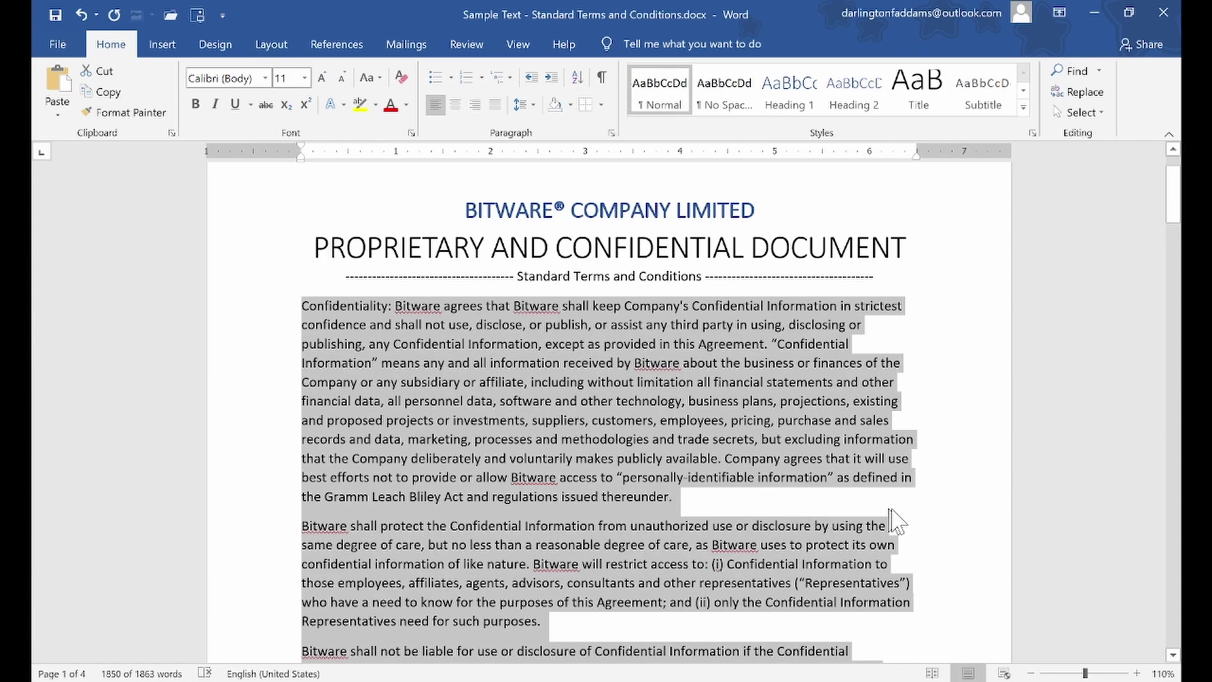
scroll(889, 572, "down", 9)
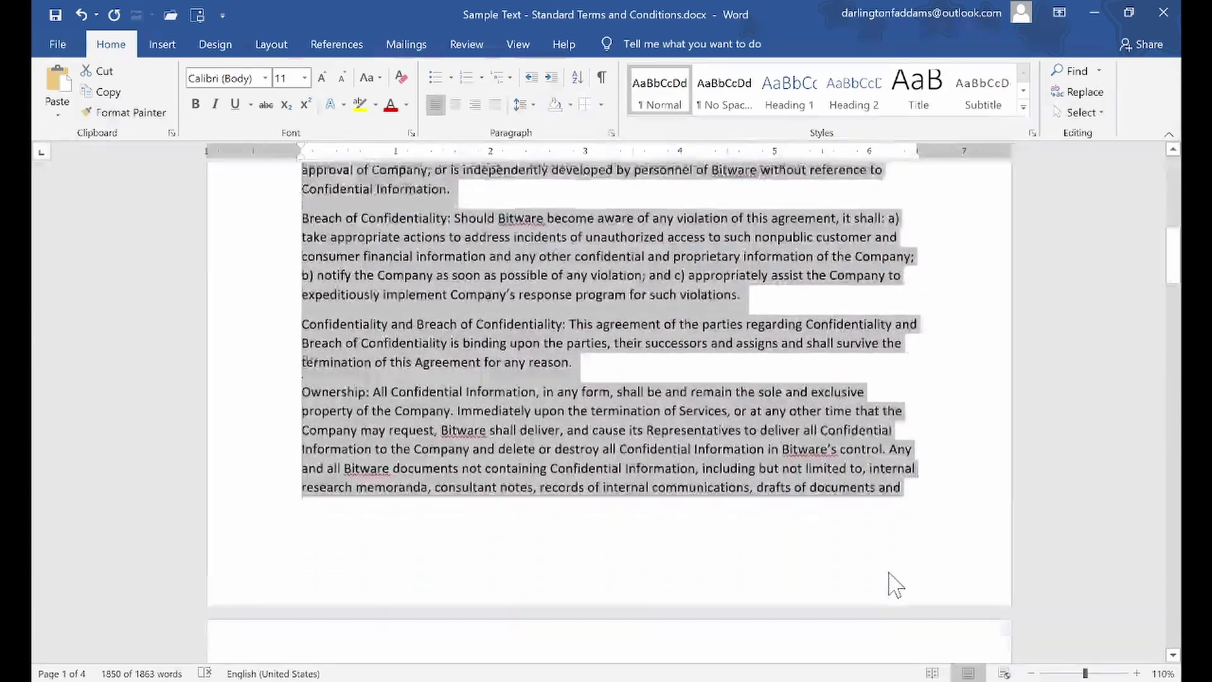
scroll(894, 584, "down", 8)
scroll(895, 584, "up", 18)
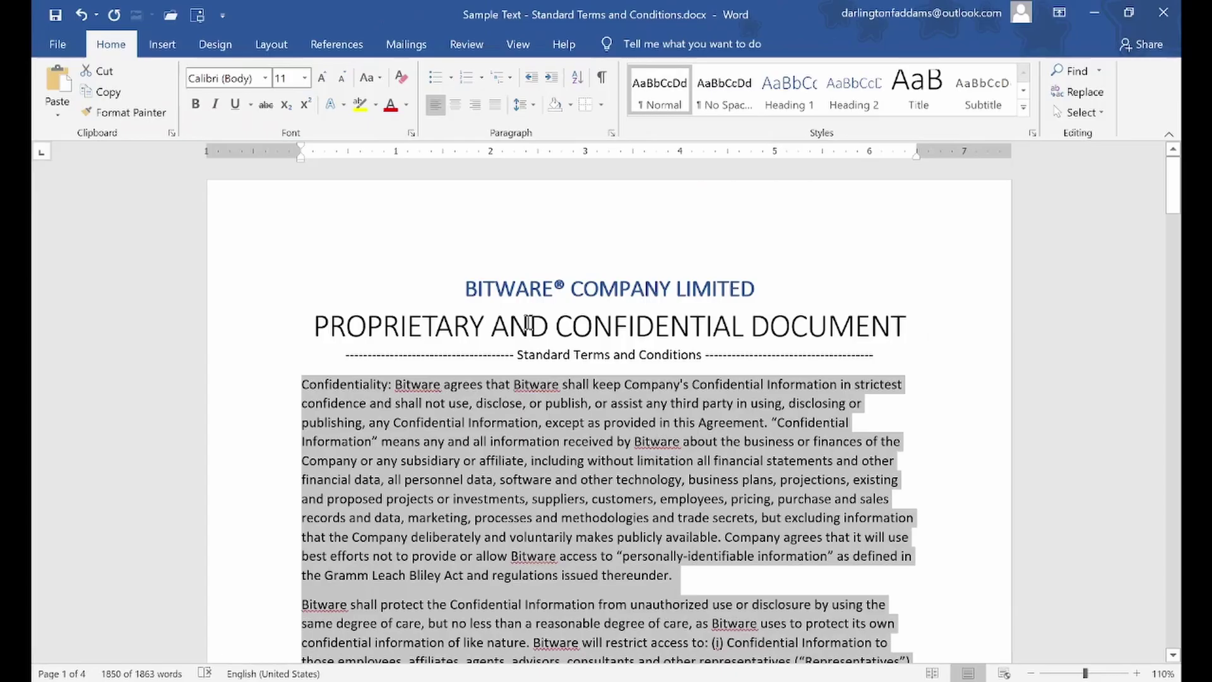
key("ctrl+j")
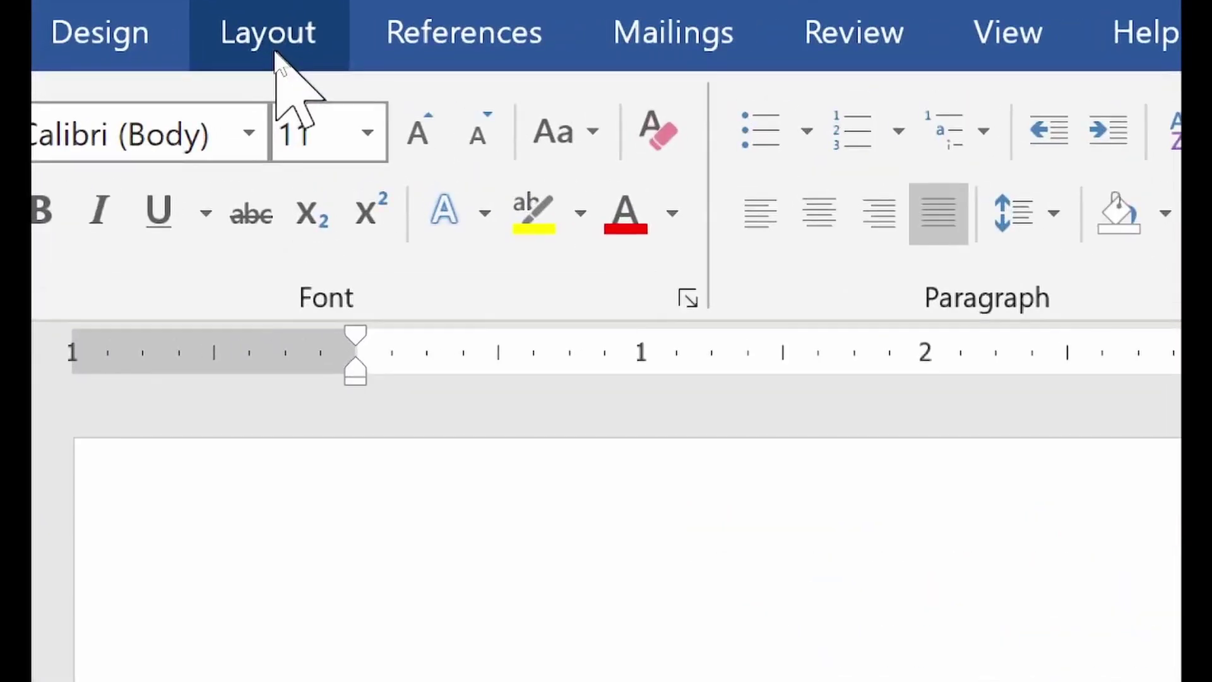
Set the selected body text to Two columns again beneath the title block and deselect it
left_click(271, 45)
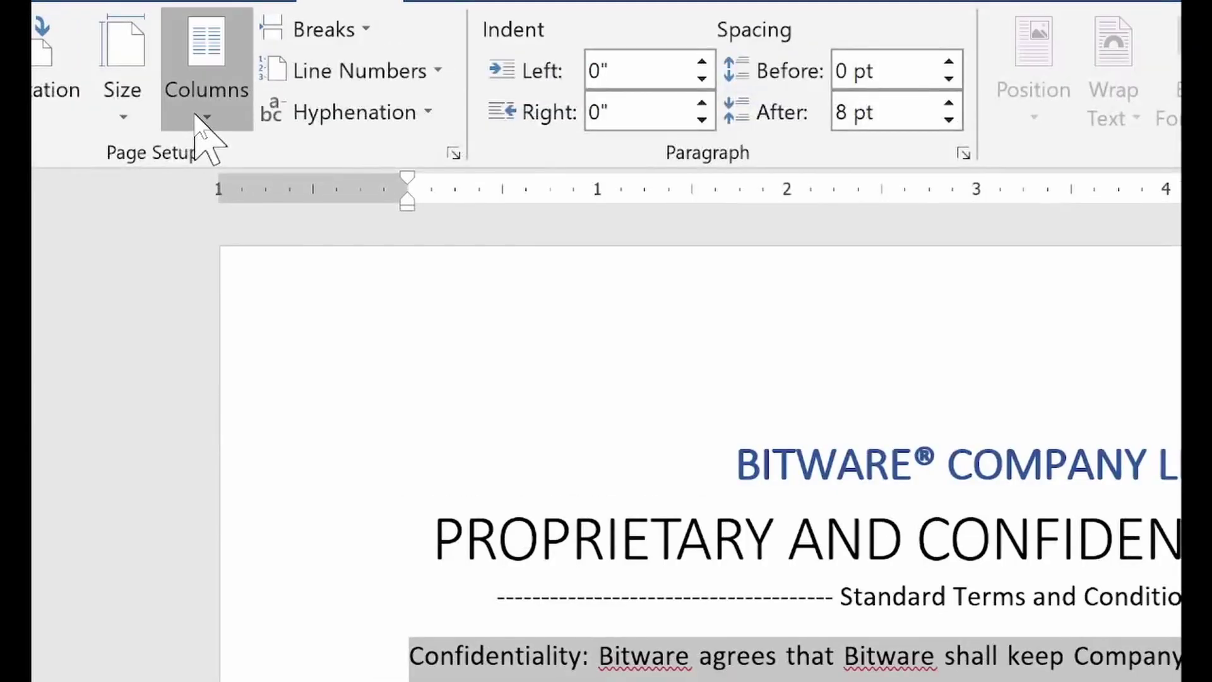
left_click(196, 116)
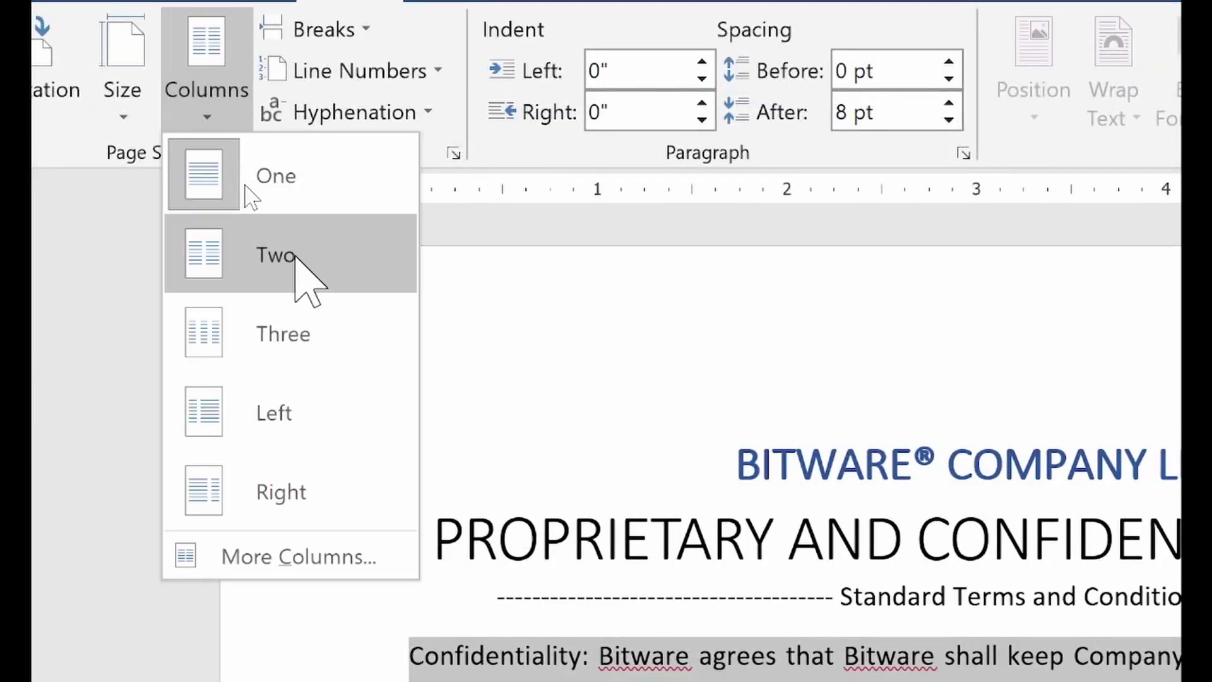
left_click(300, 268)
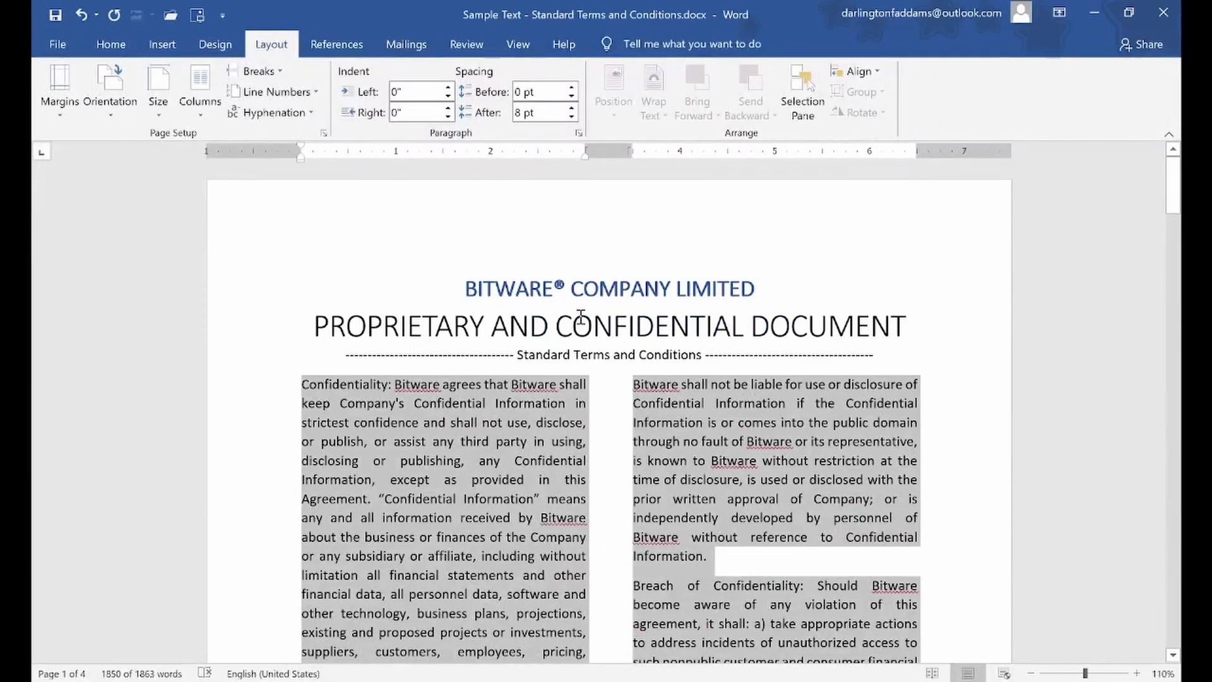
left_click(753, 401)
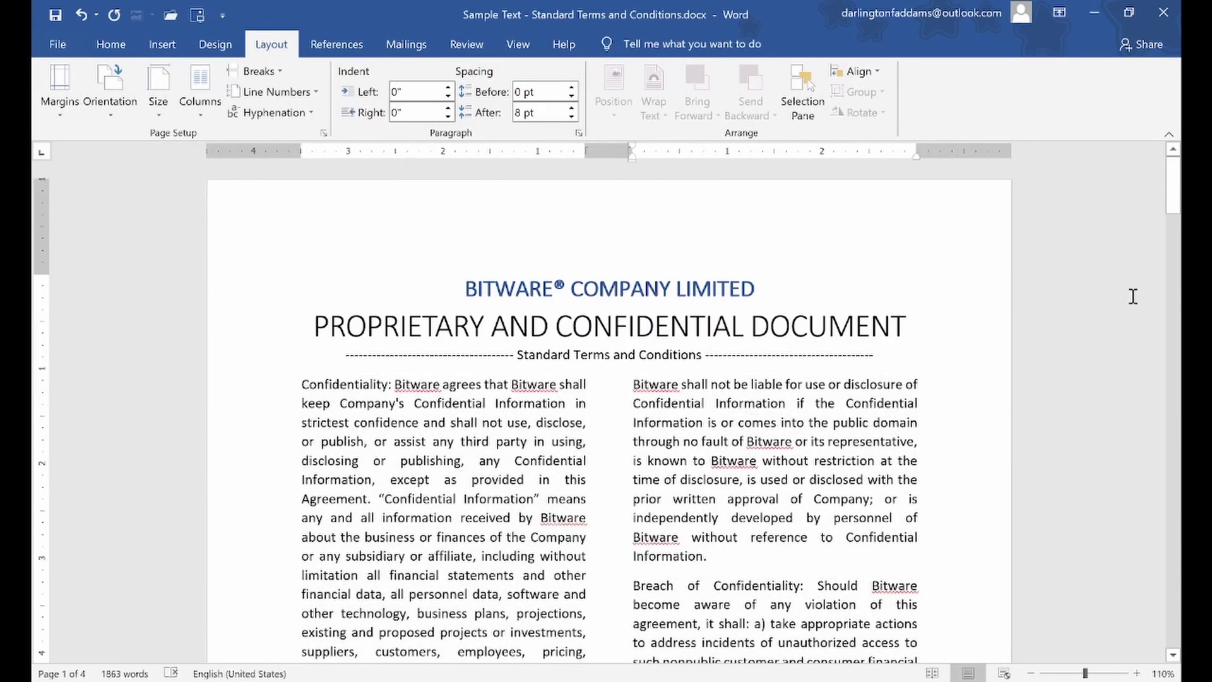
left_click_drag(1176, 193, 1186, 107)
mouse_move(487, 680)
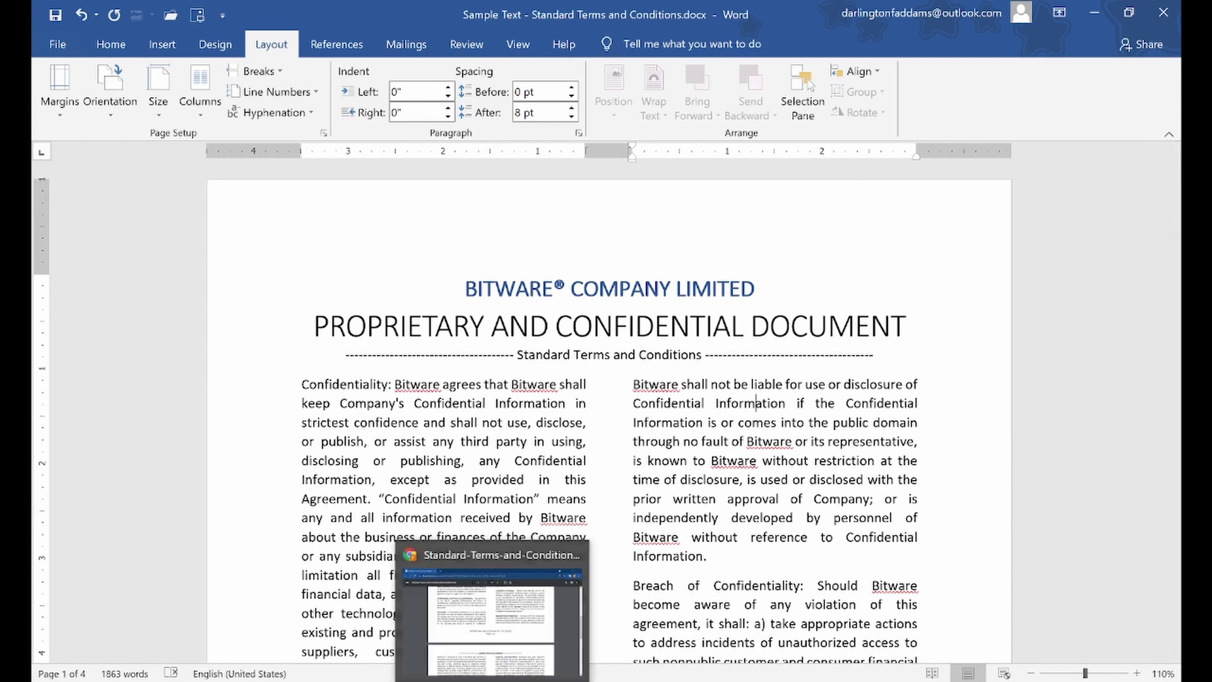
left_click(491, 606)
scroll(555, 372, "down", 15)
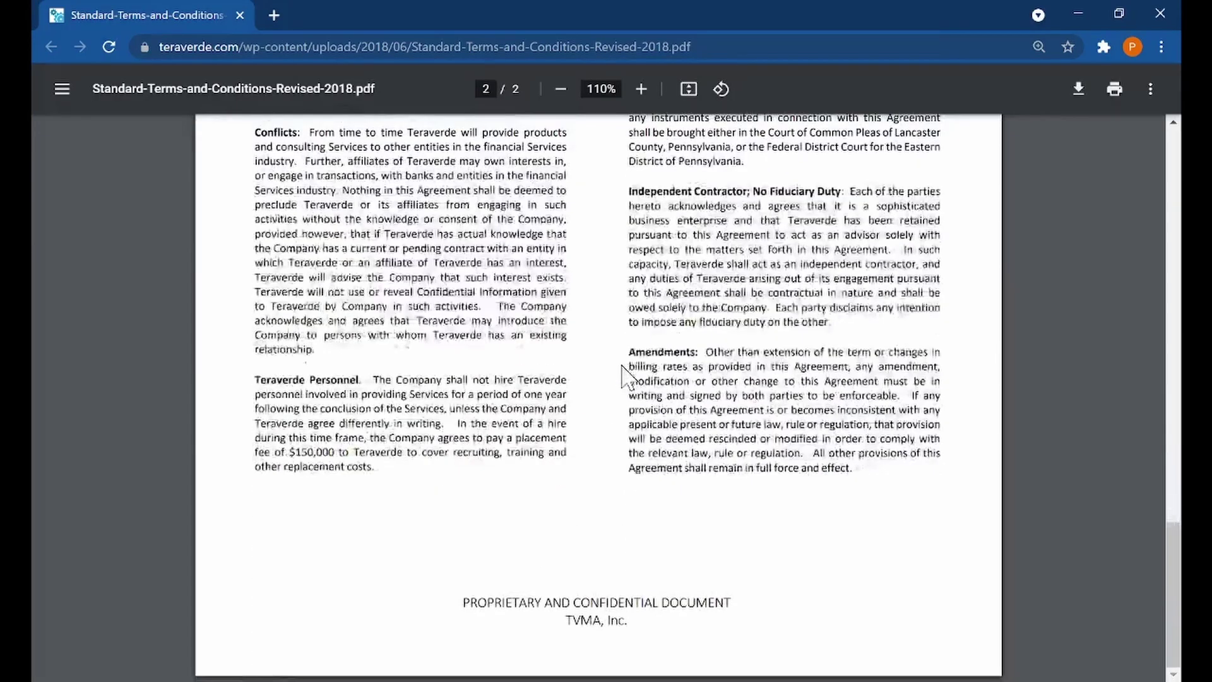
scroll(625, 377, "up", 12)
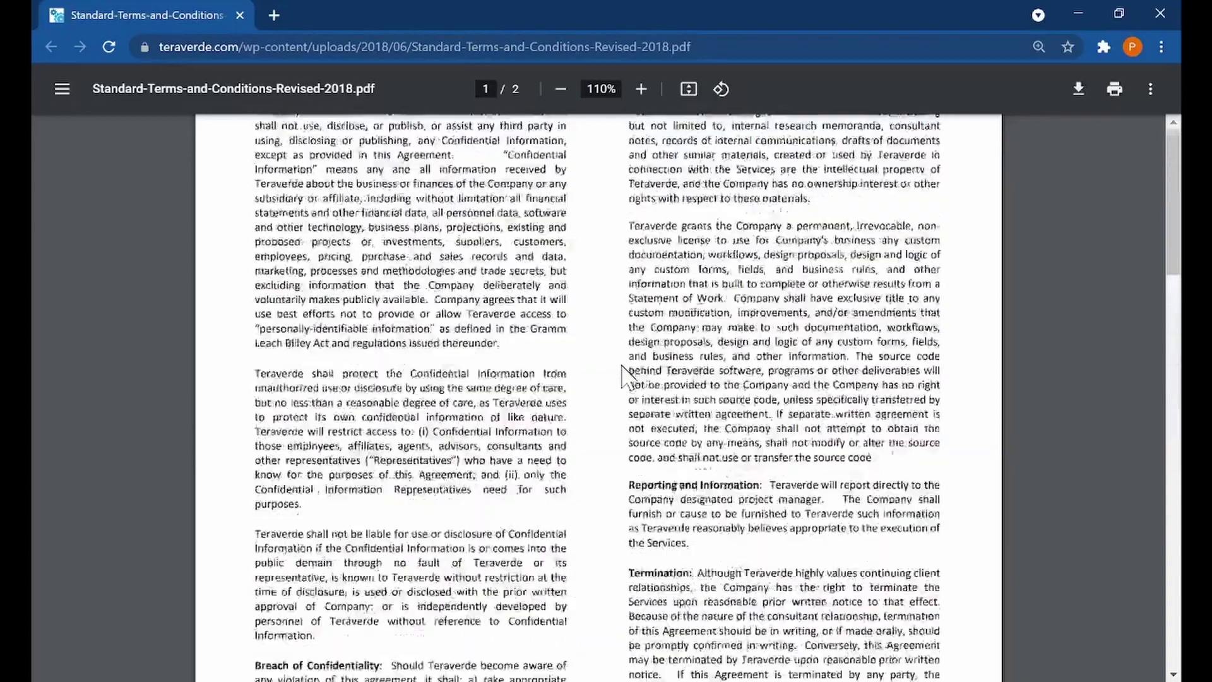
scroll(625, 378, "up", 2)
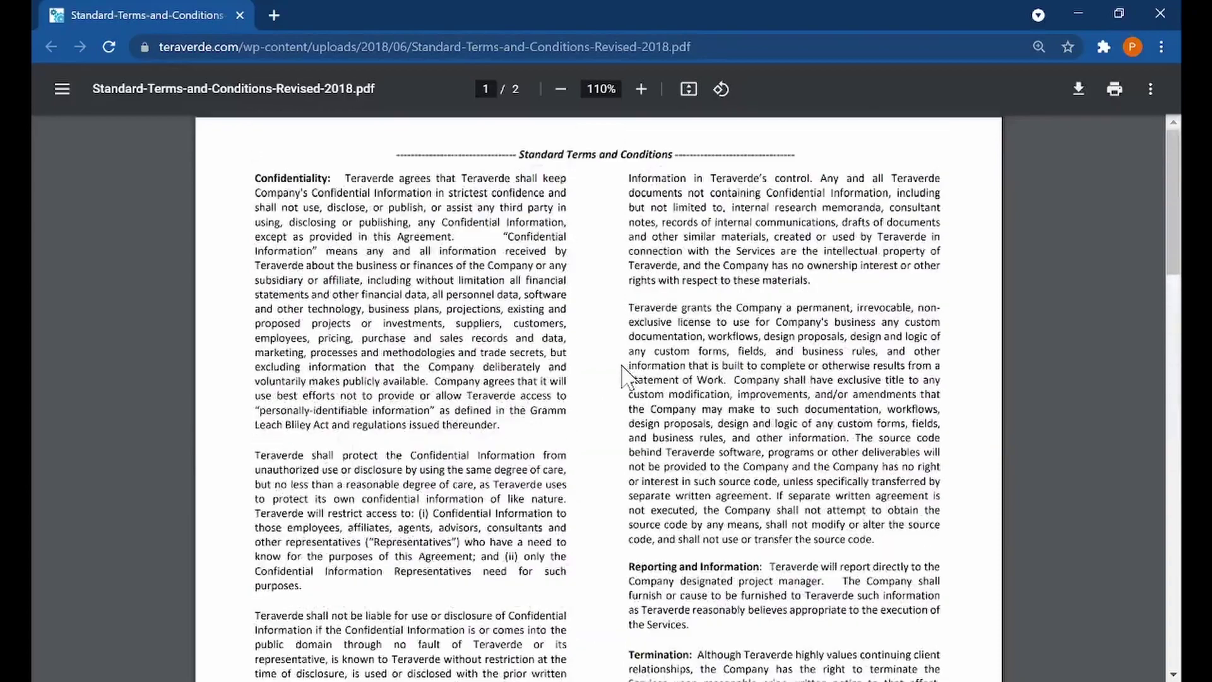
left_click(1071, 18)
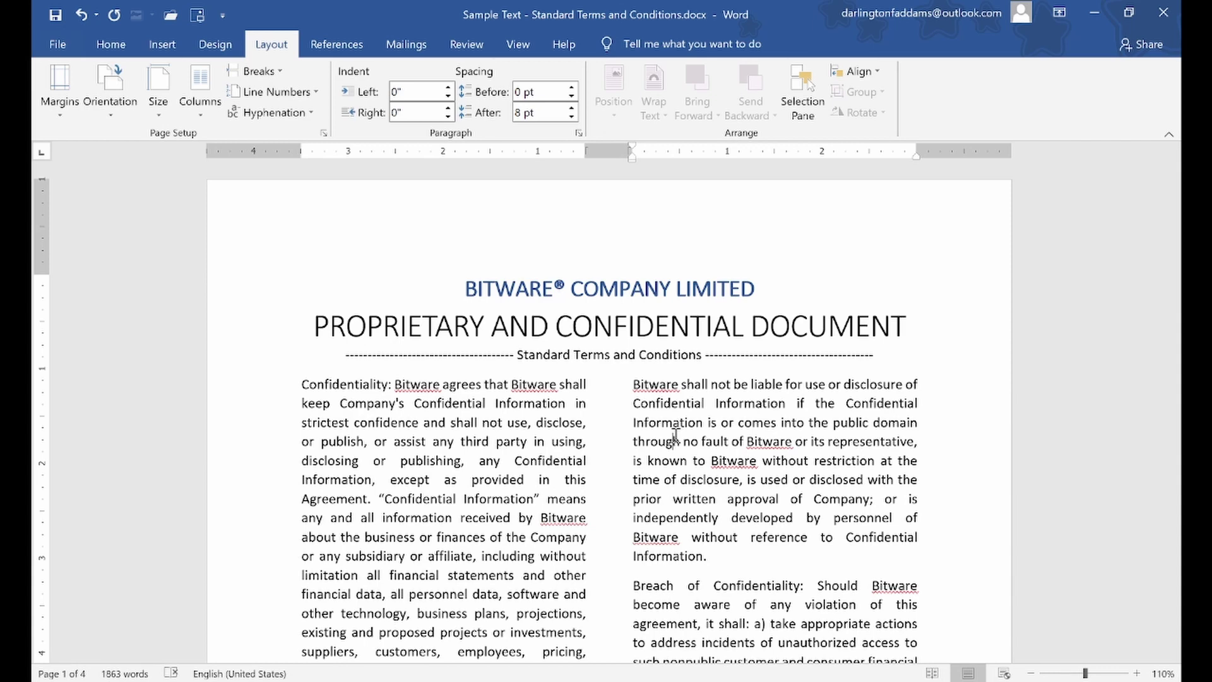
Drag the left and right ruler margins outward and adjust the gap between columns
left_click(674, 439)
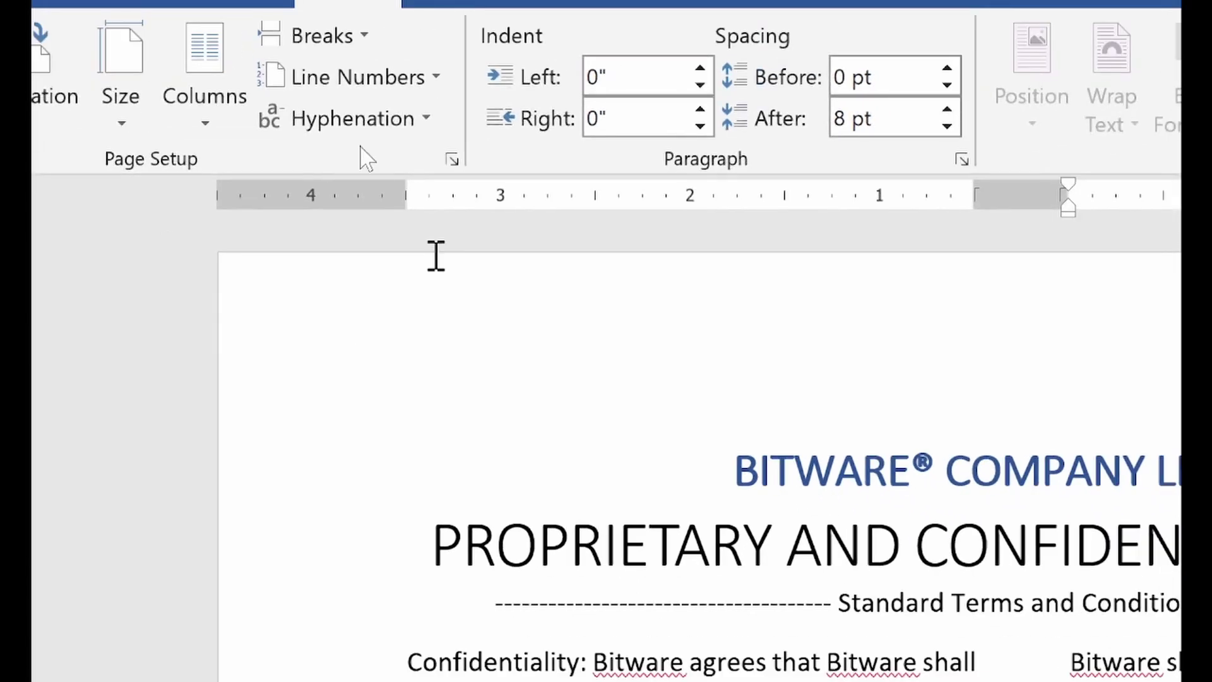
left_click_drag(401, 194, 373, 195)
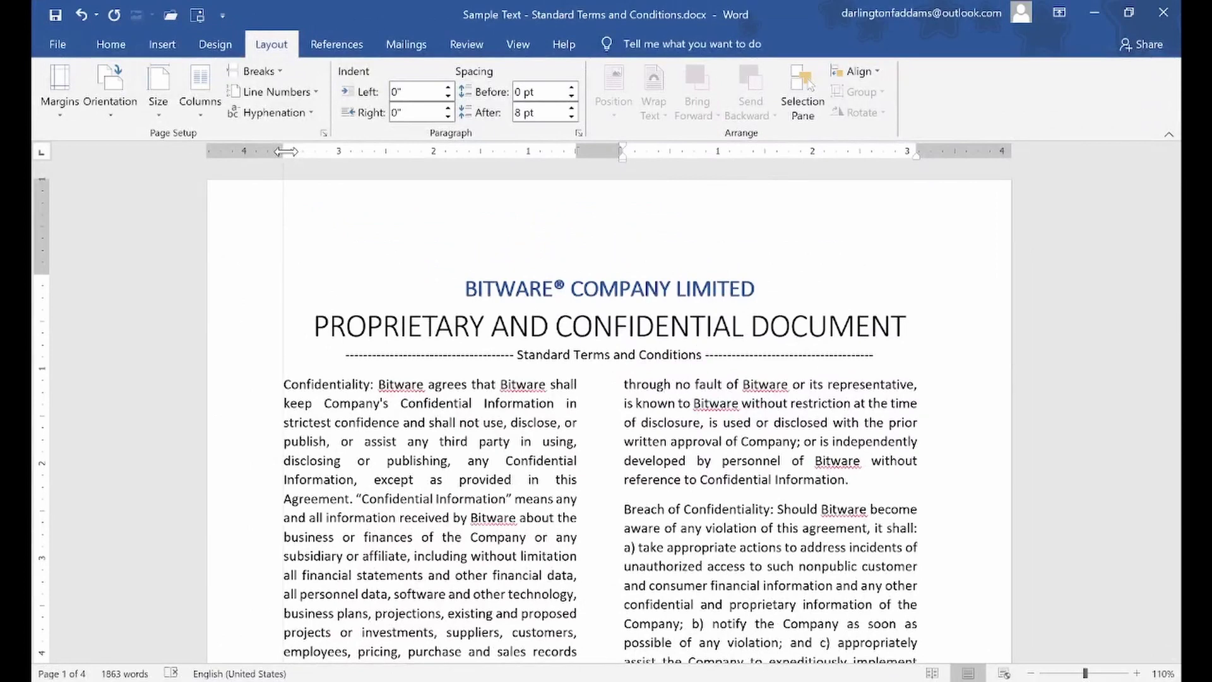
left_click_drag(286, 151, 253, 151)
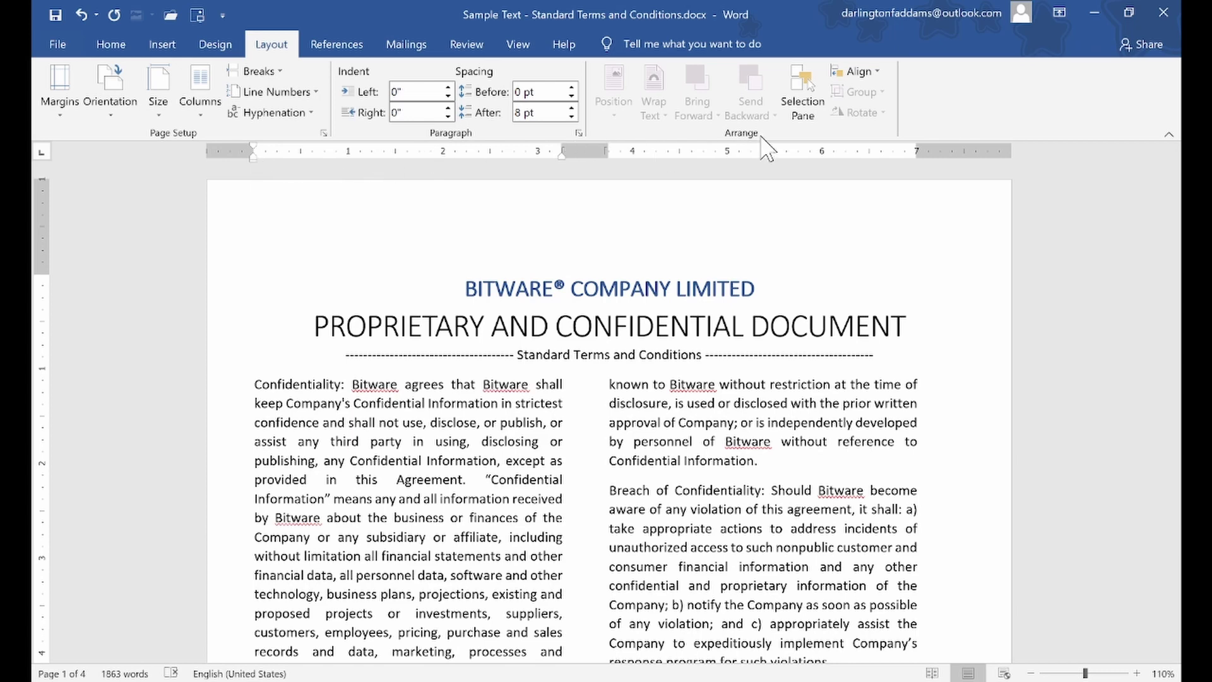
left_click_drag(917, 149, 964, 151)
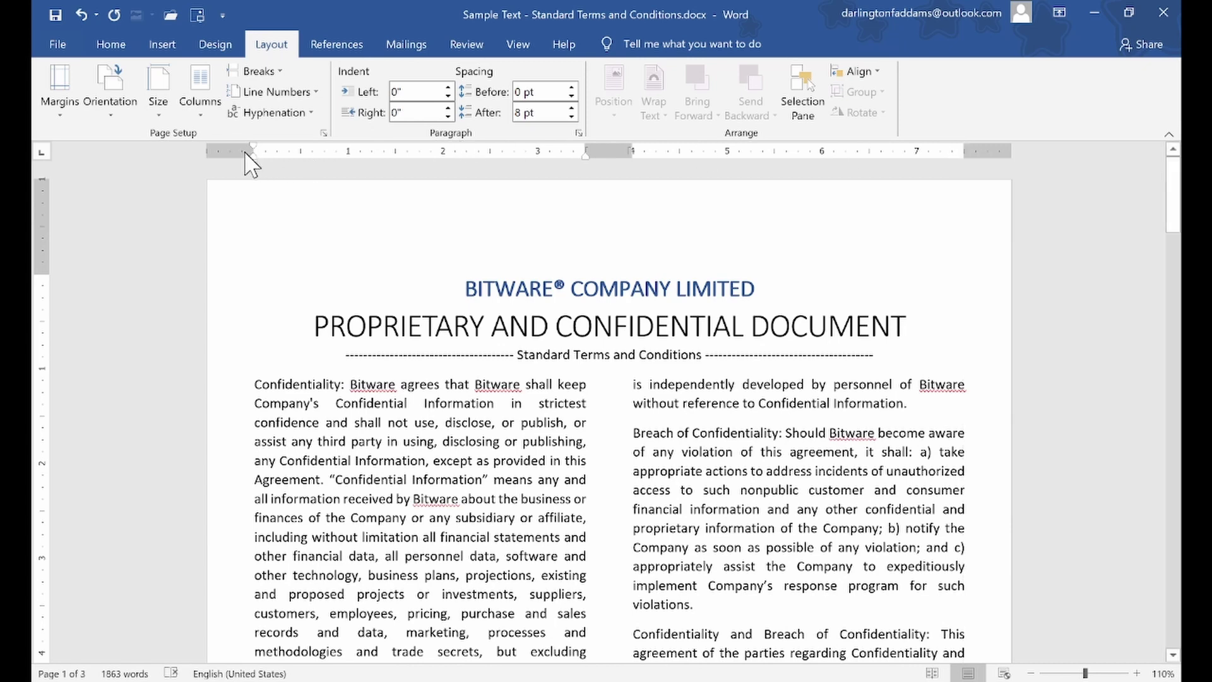
left_click_drag(250, 149, 246, 150)
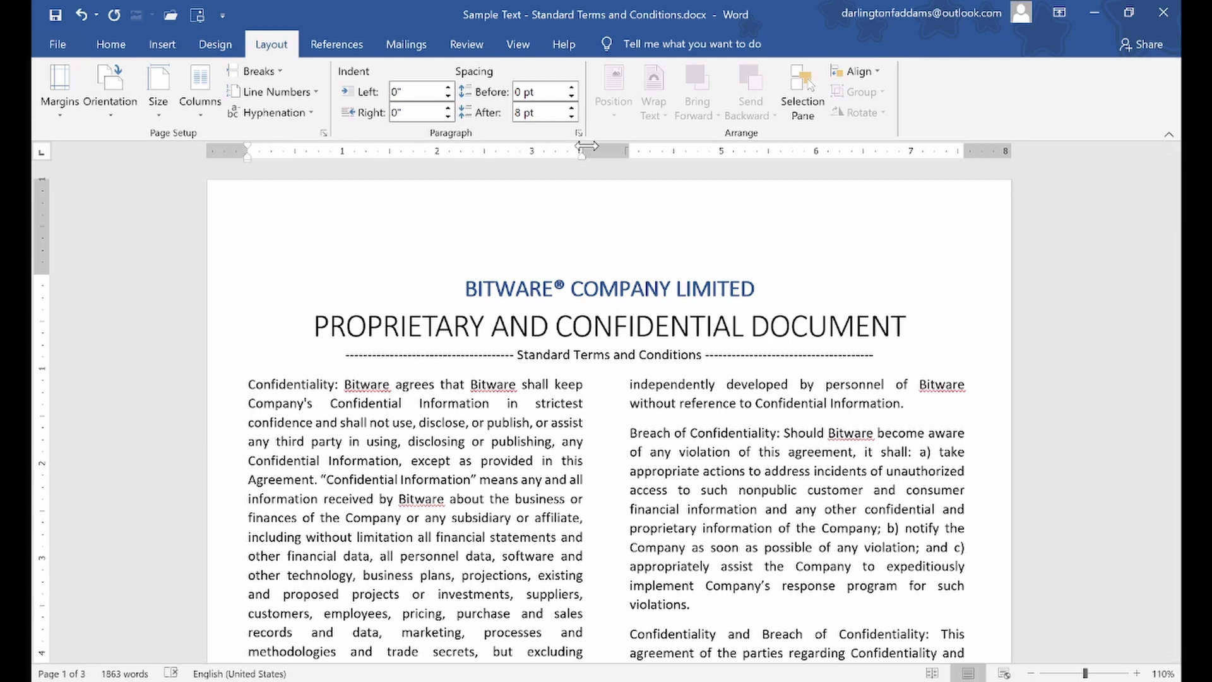
mouse_move(584, 147)
left_mouse_down()
mouse_move(562, 149)
mouse_move(582, 149)
left_mouse_up()
Raise the top margin on the vertical ruler so the Bitware heading starts higher
left_click_drag(44, 274, 43, 274)
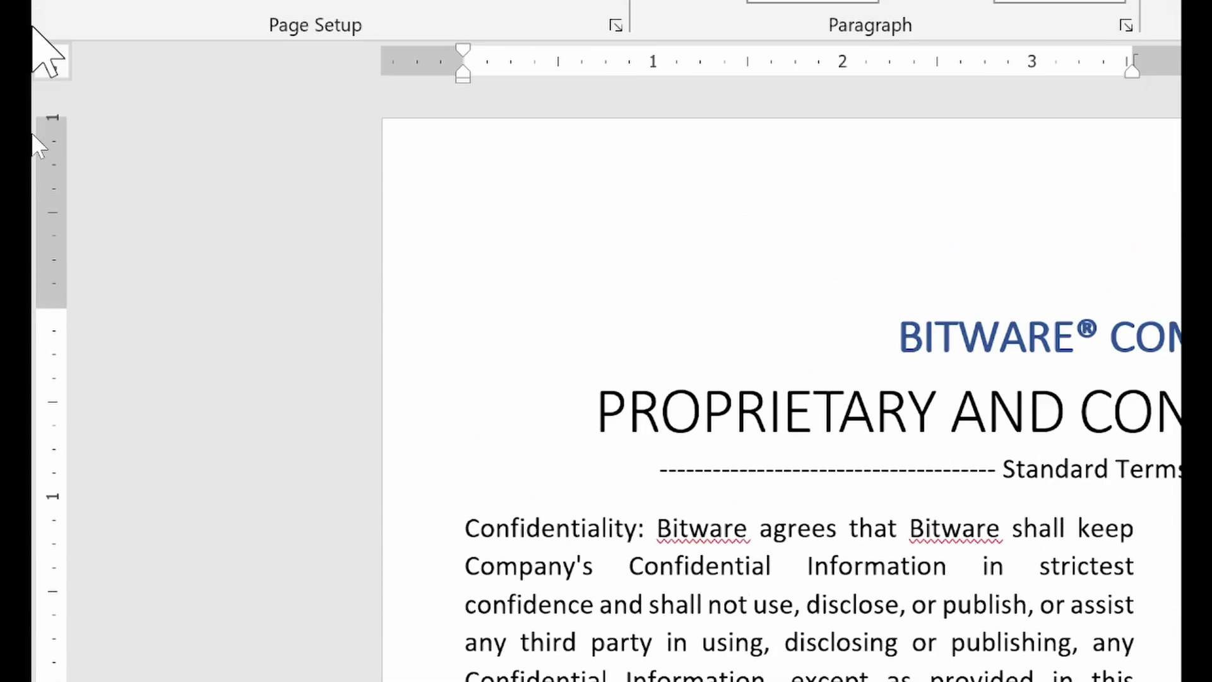
left_click_drag(58, 307, 58, 307)
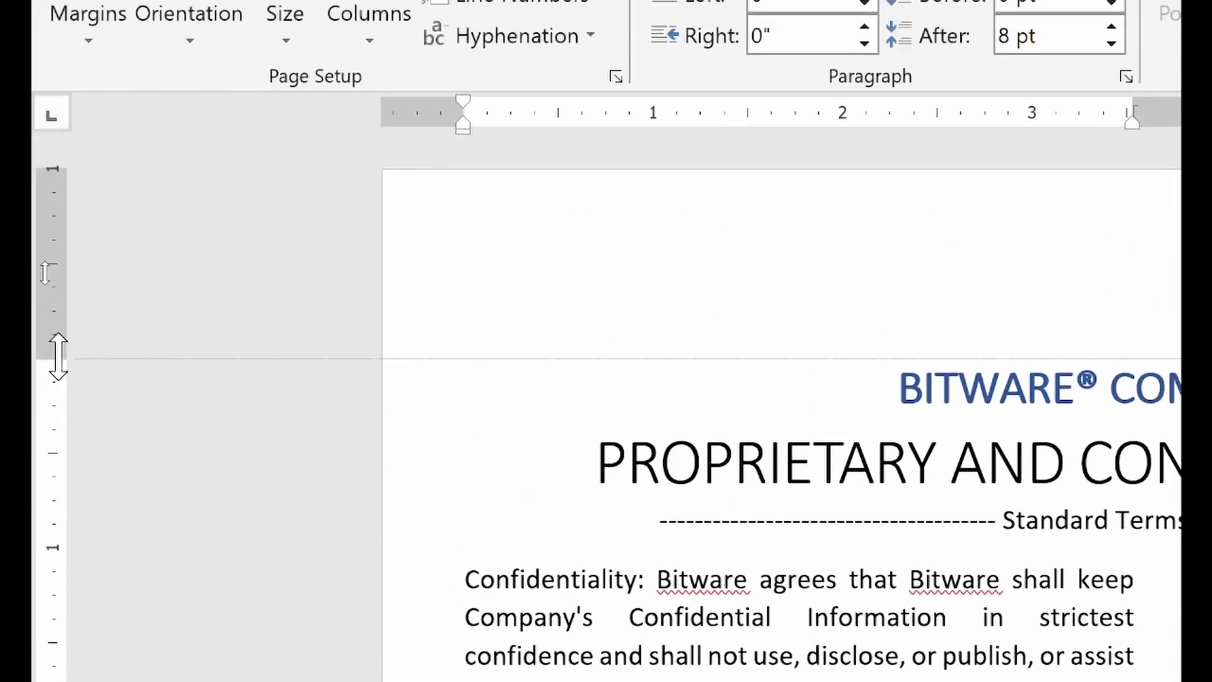
left_click_drag(58, 358, 38, 255)
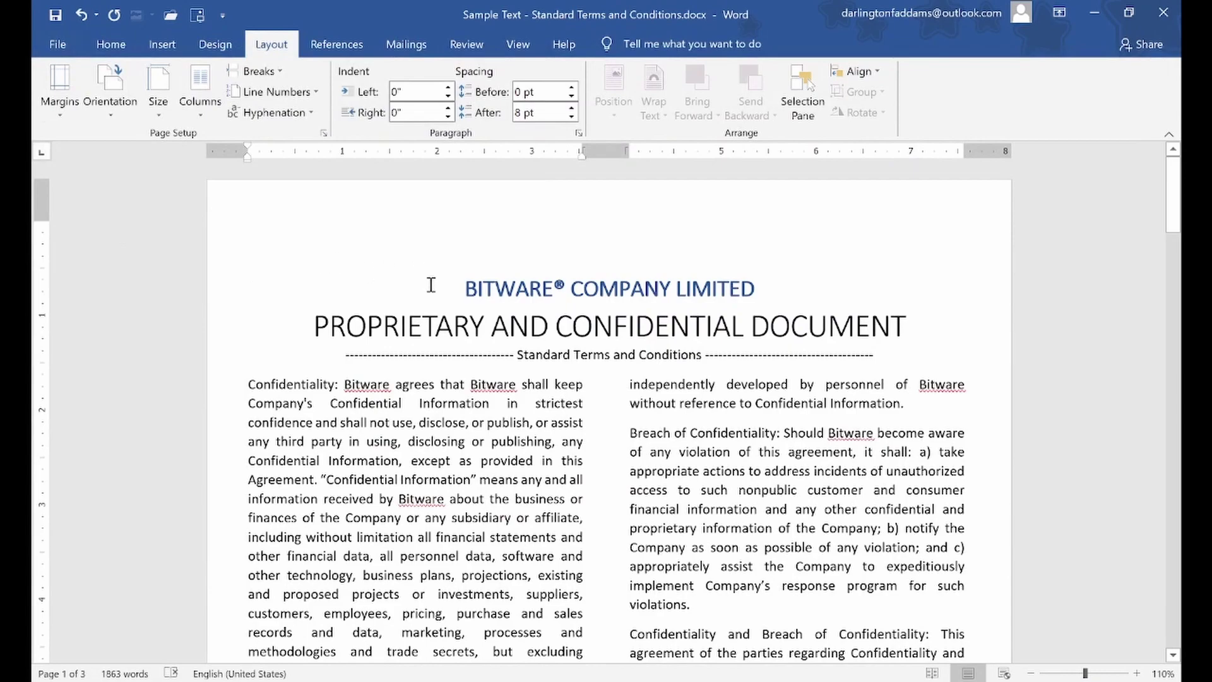
key("ctrl+z")
scroll(431, 285, "down", 5)
scroll(442, 294, "up", 6)
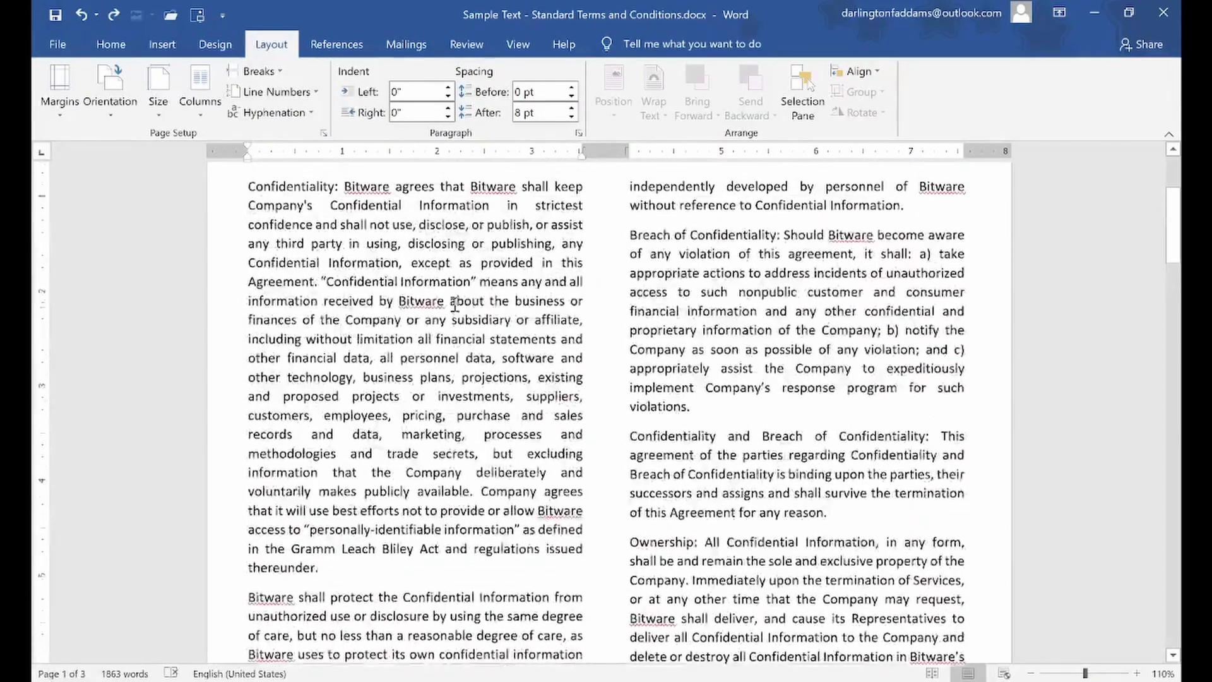
left_click(504, 302)
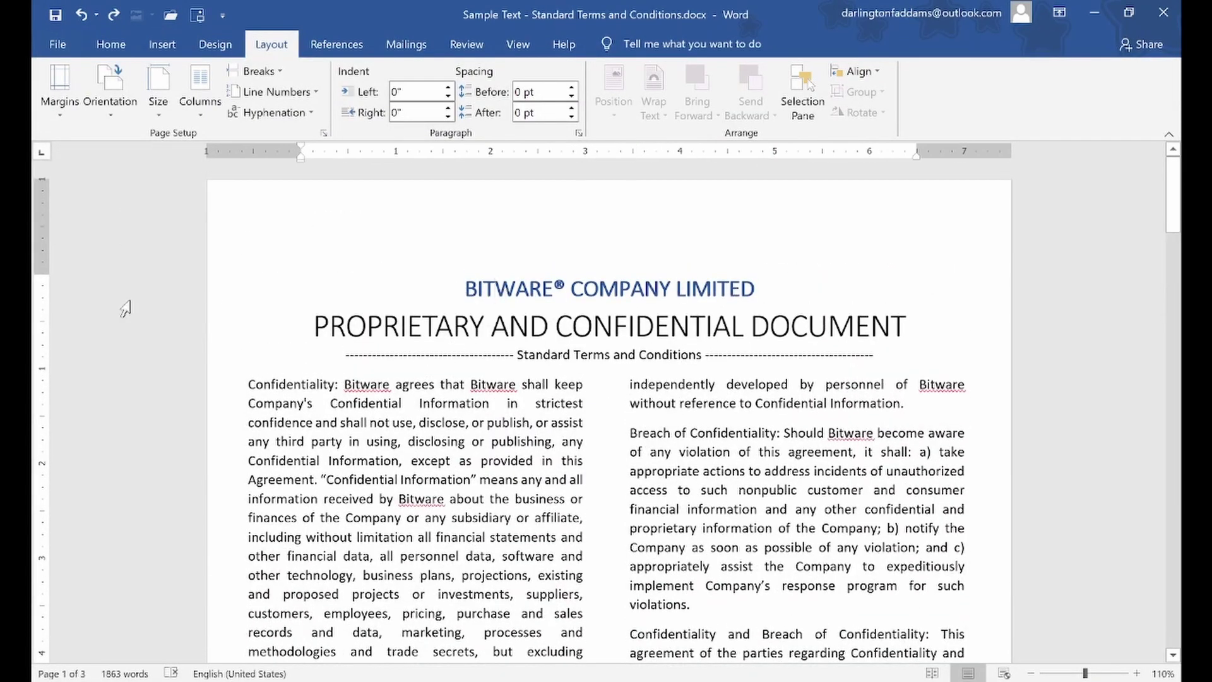
left_click_drag(46, 274, 41, 231)
key("ctrl+z")
left_click(329, 460)
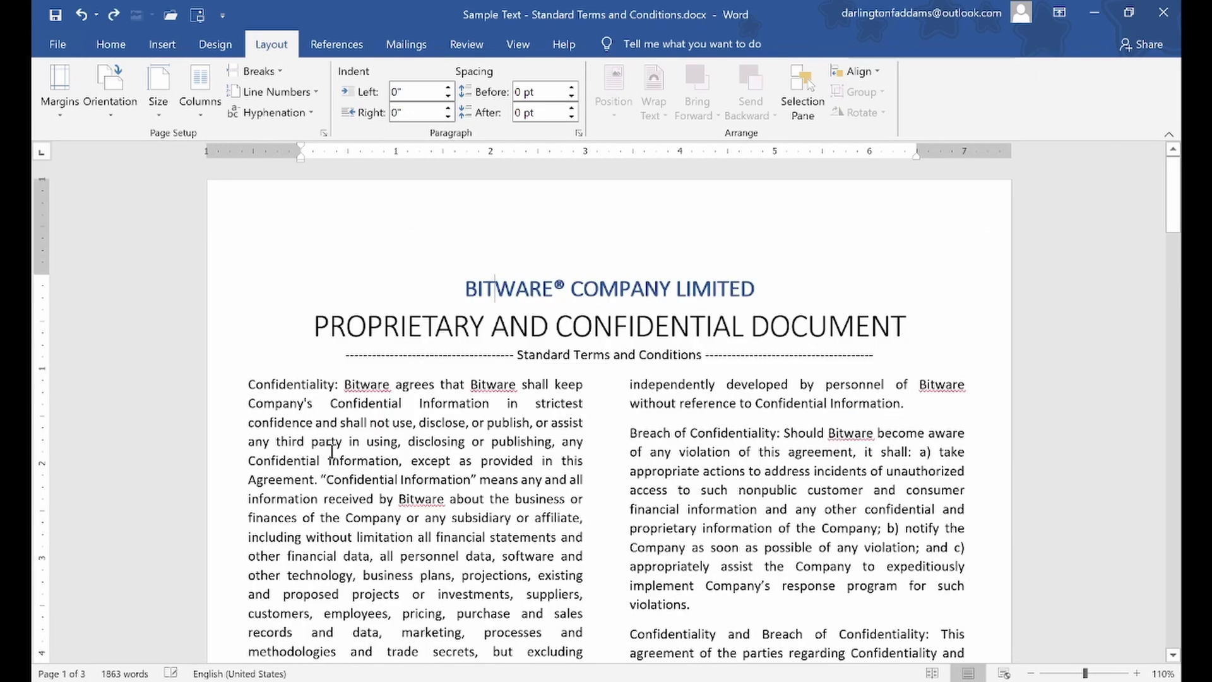
left_click(494, 287)
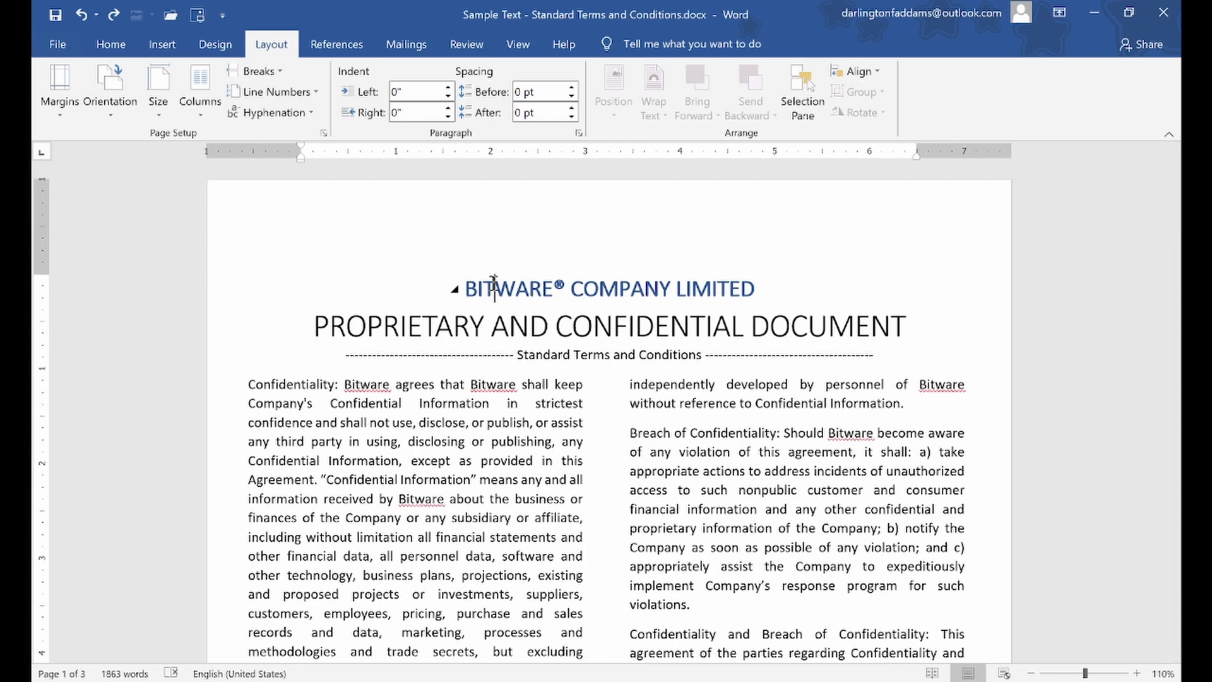
left_click_drag(41, 272, 38, 222)
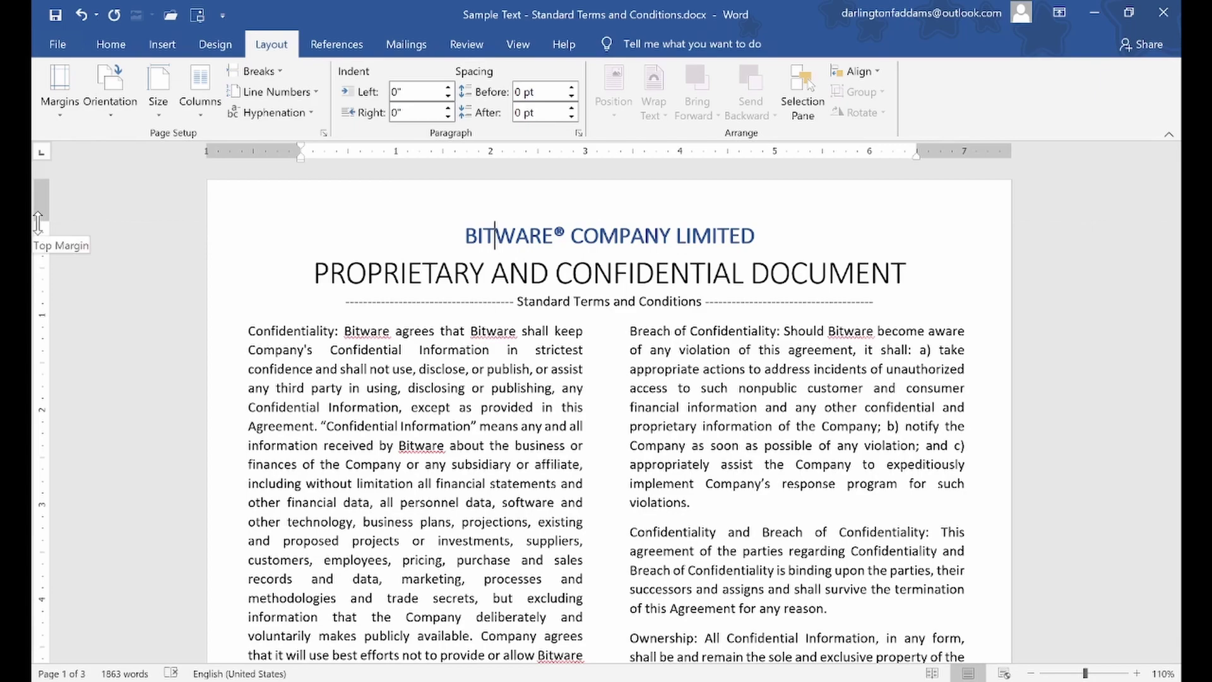
Lower the bottom margin and fine-tune both margins so the document fits on 3 pages
scroll(391, 351, "down", 9)
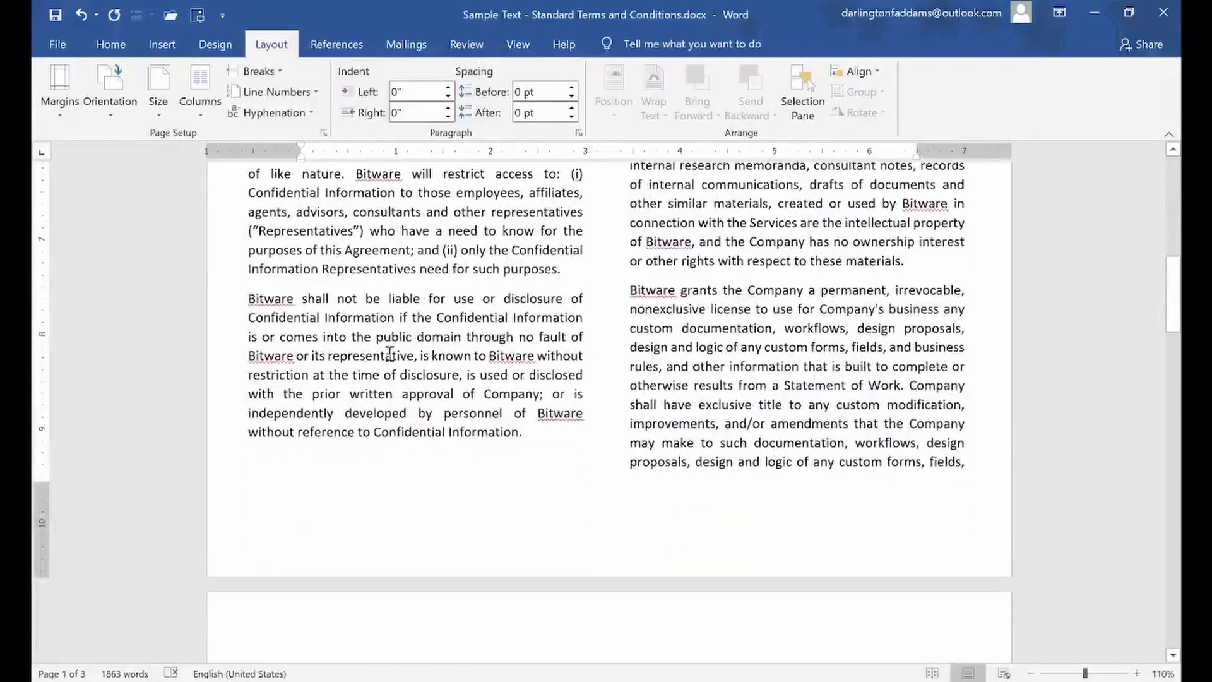
left_click_drag(42, 466, 44, 510)
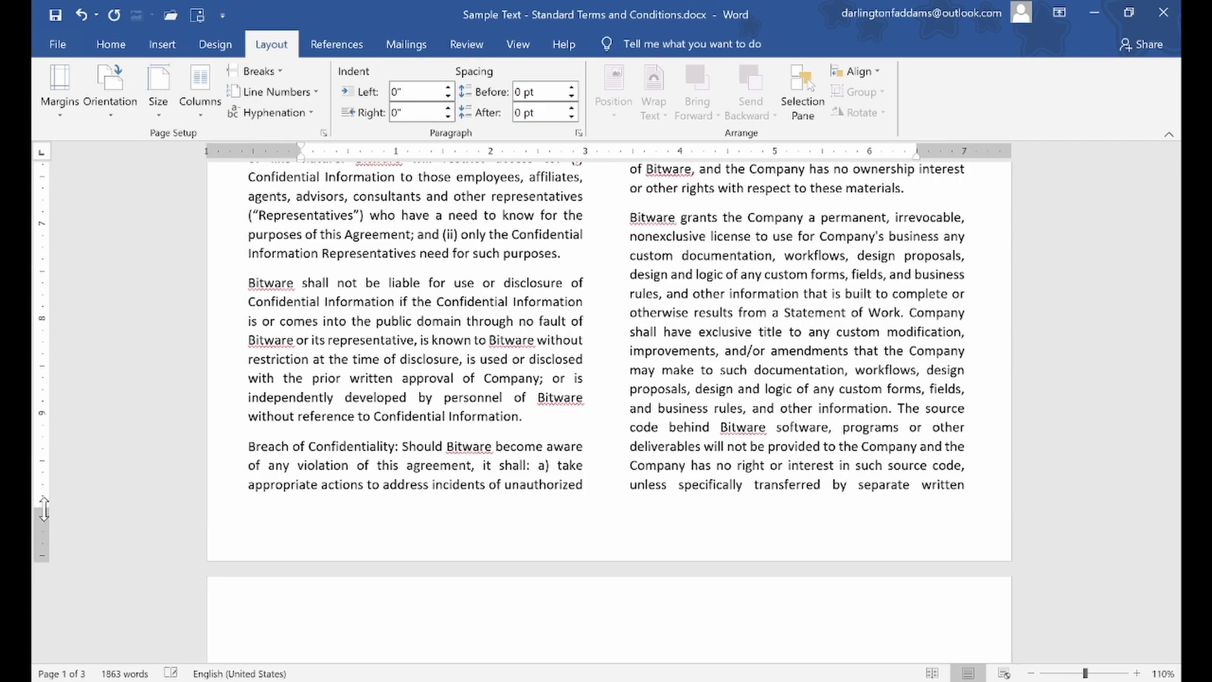
scroll(371, 428, "up", 6)
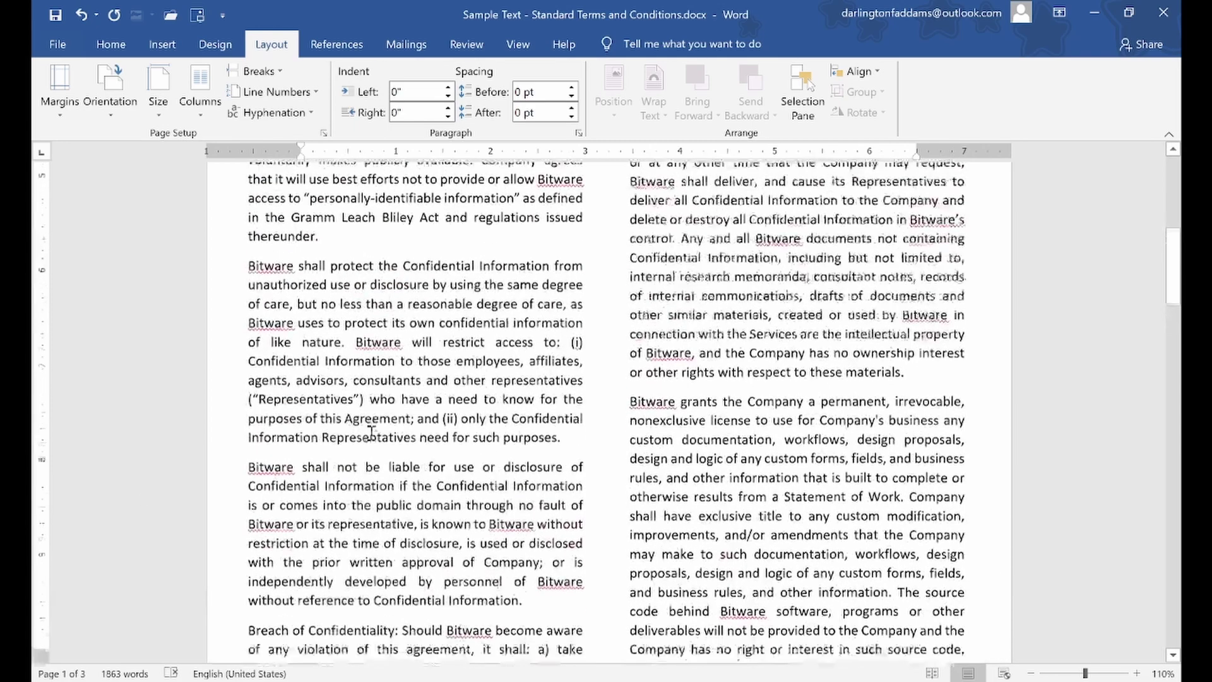
scroll(371, 427, "down", 7)
left_click_drag(39, 477, 39, 466)
scroll(302, 398, "up", 10)
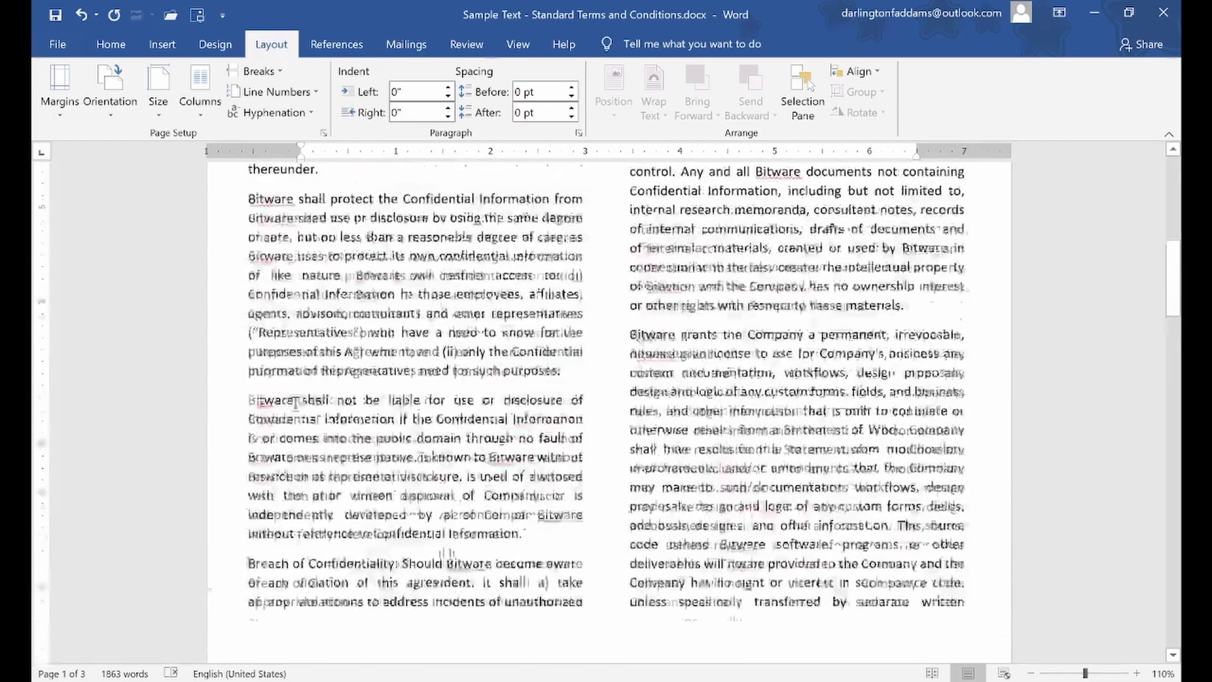
scroll(302, 385, "up", 2)
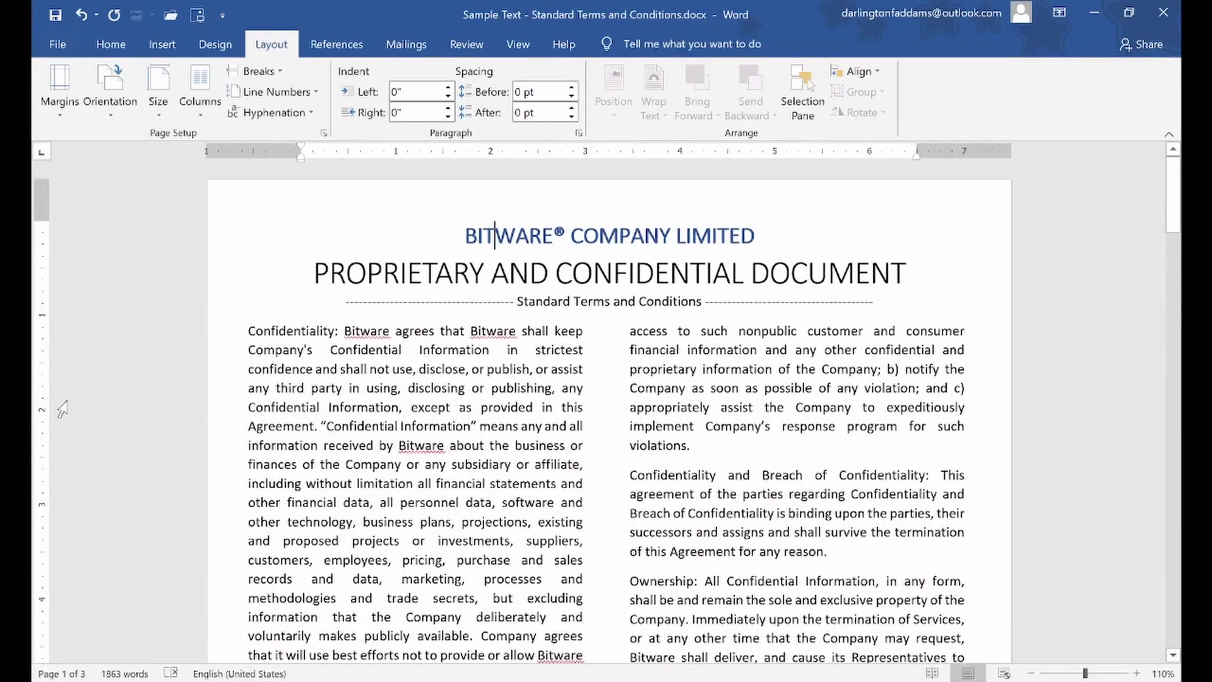
left_click_drag(41, 224, 40, 226)
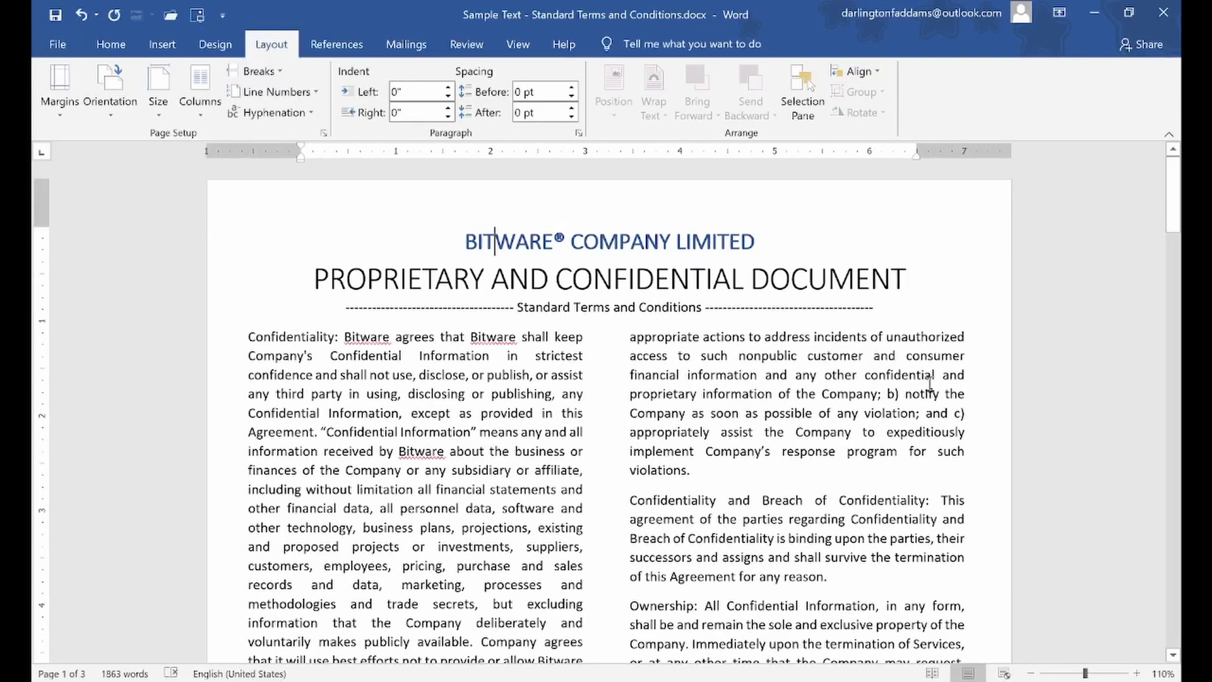
scroll(930, 384, "down", 8)
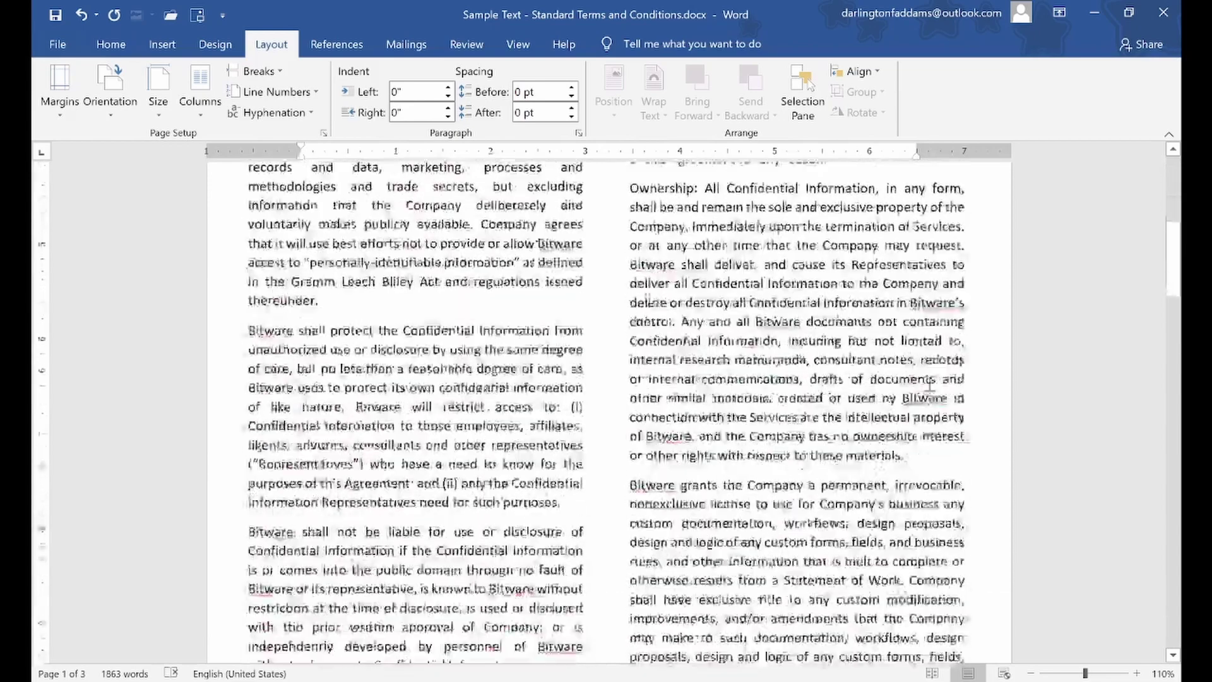
scroll(930, 384, "down", 5)
scroll(930, 383, "up", 13)
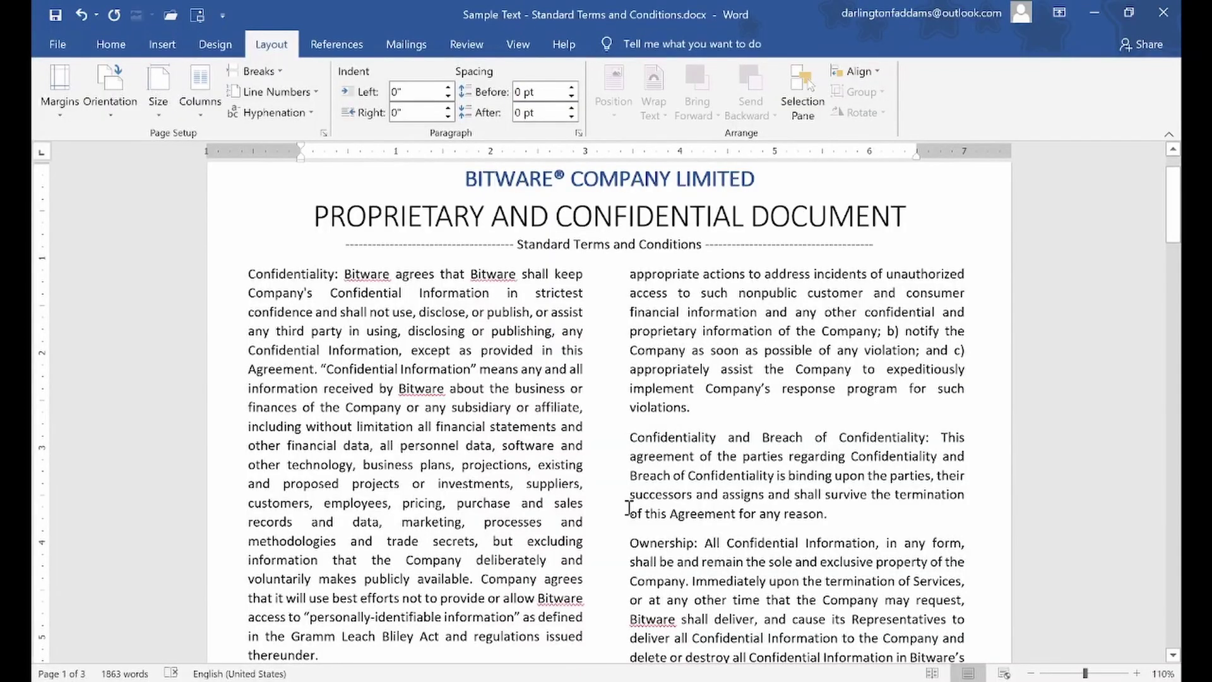
After reviewing the pages, nudge the left and right ruler margin markers slightly inward
left_click(687, 350)
left_click_drag(1175, 220, 1180, 624)
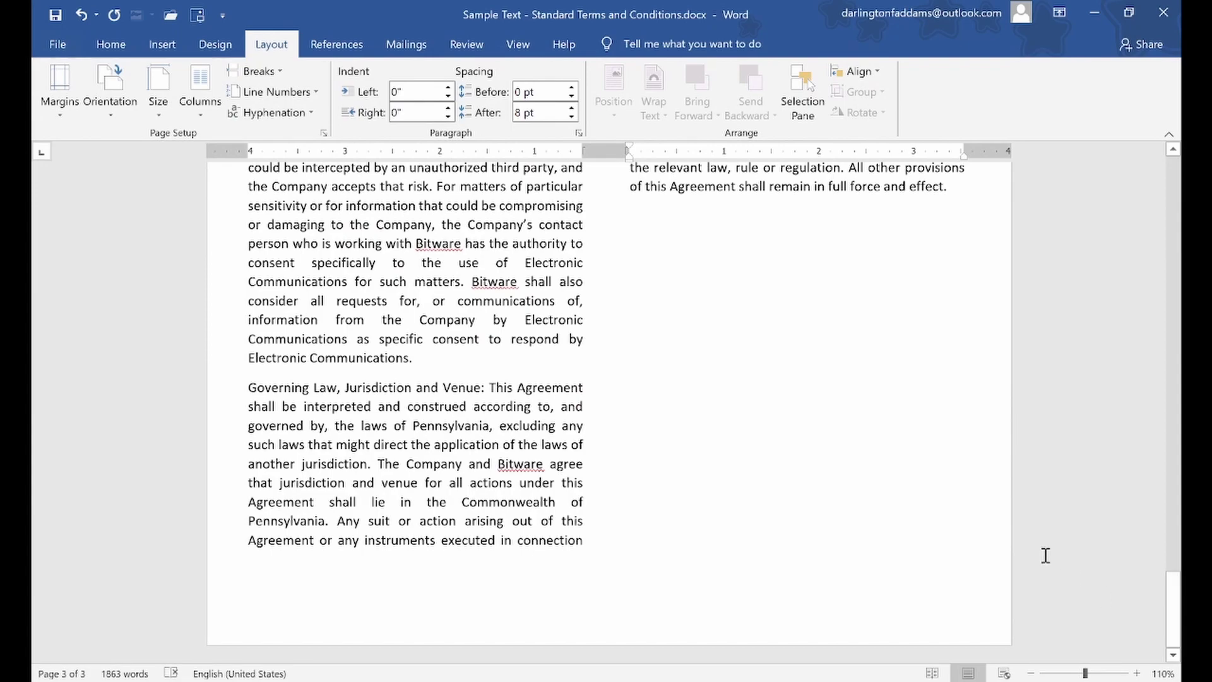
left_click_drag(1180, 625, 1177, 507)
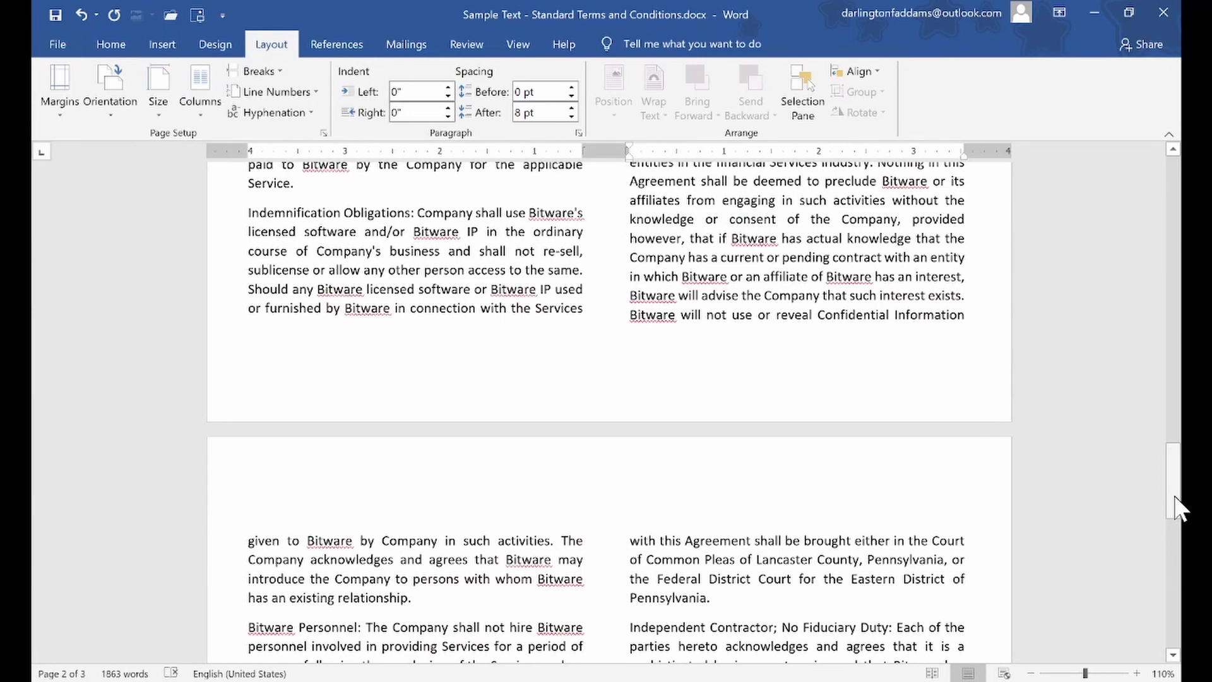
left_click_drag(1172, 503, 1181, 575)
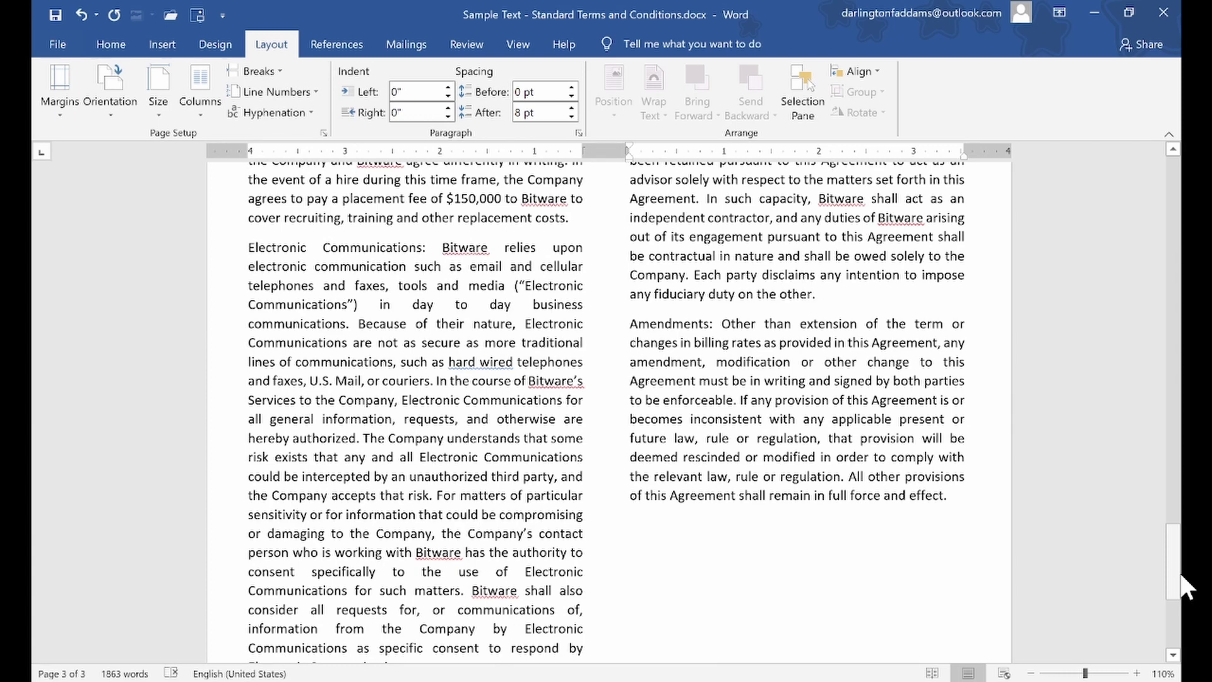
left_click_drag(1178, 549, 1180, 608)
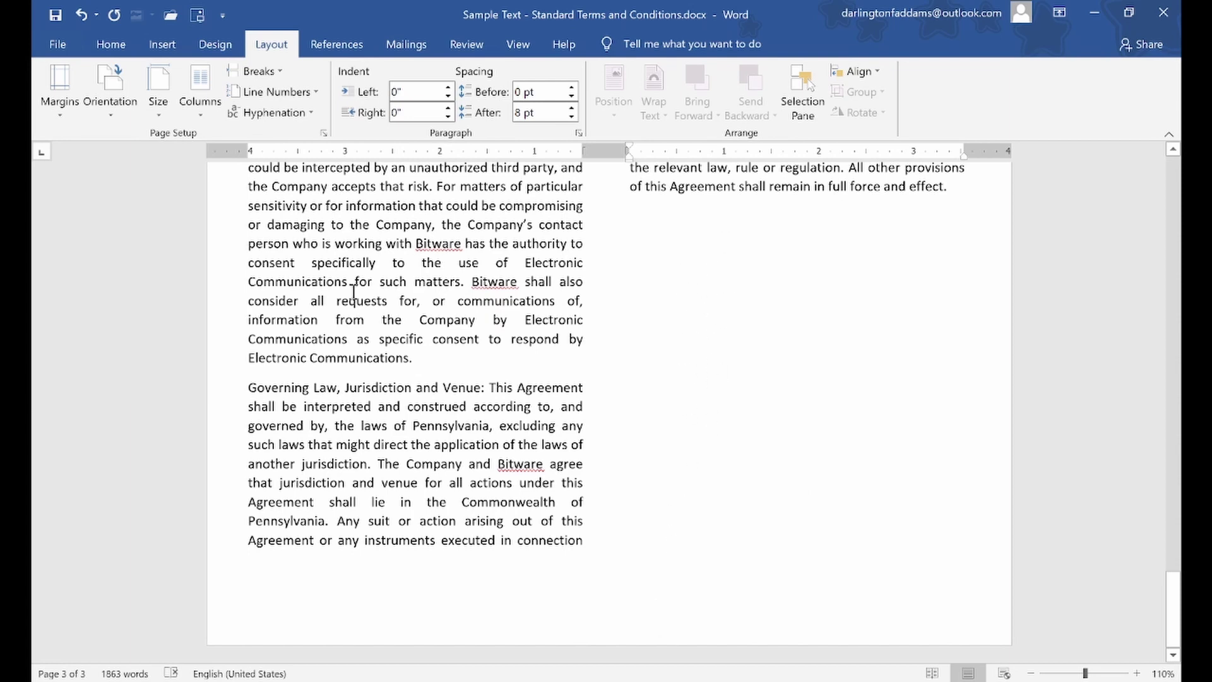
left_click_drag(247, 148, 252, 148)
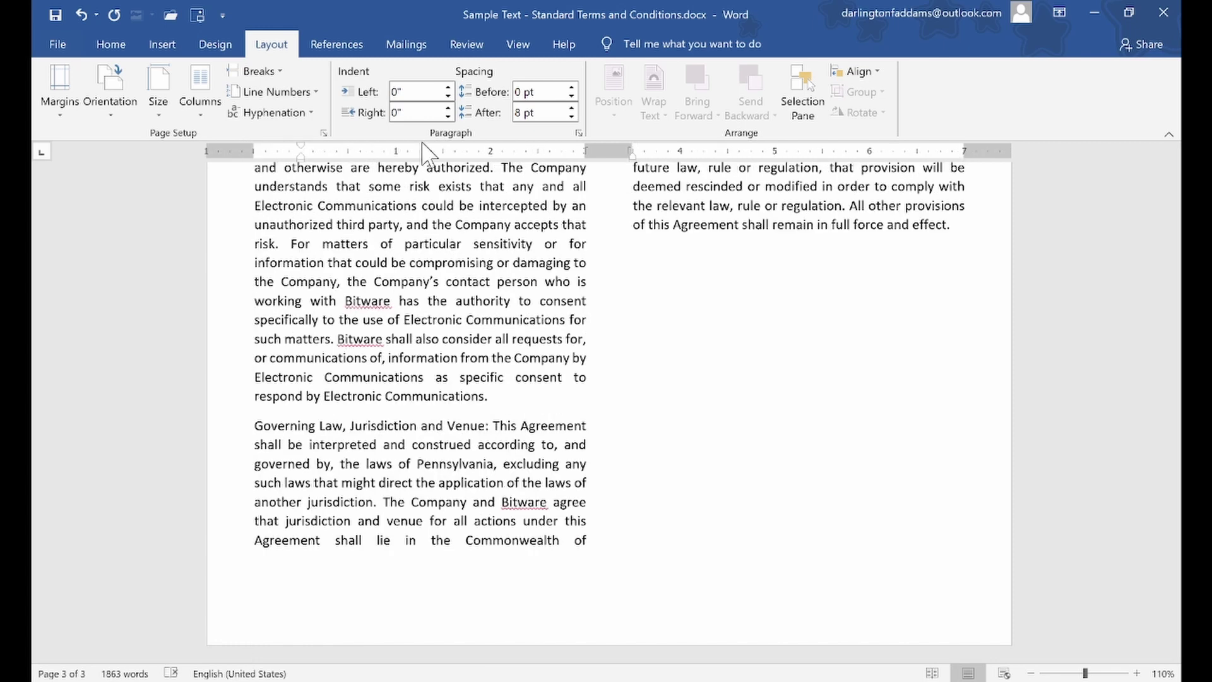
left_click_drag(964, 148, 958, 148)
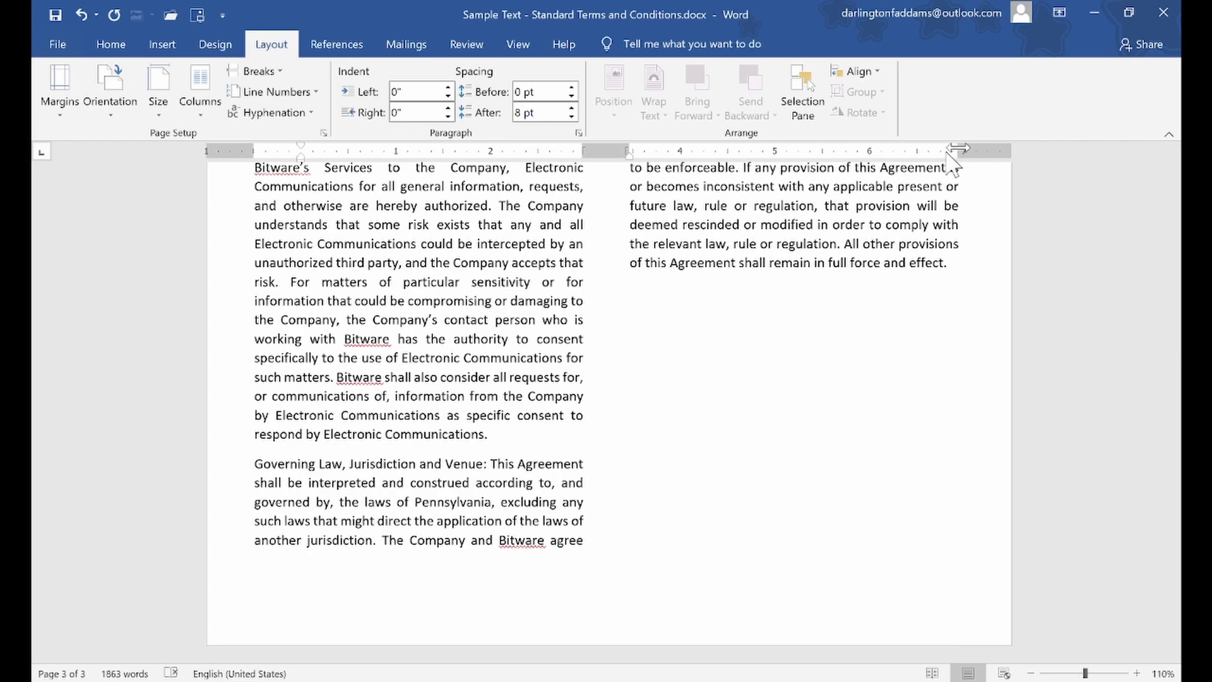
left_click_drag(1173, 606, 1180, 159)
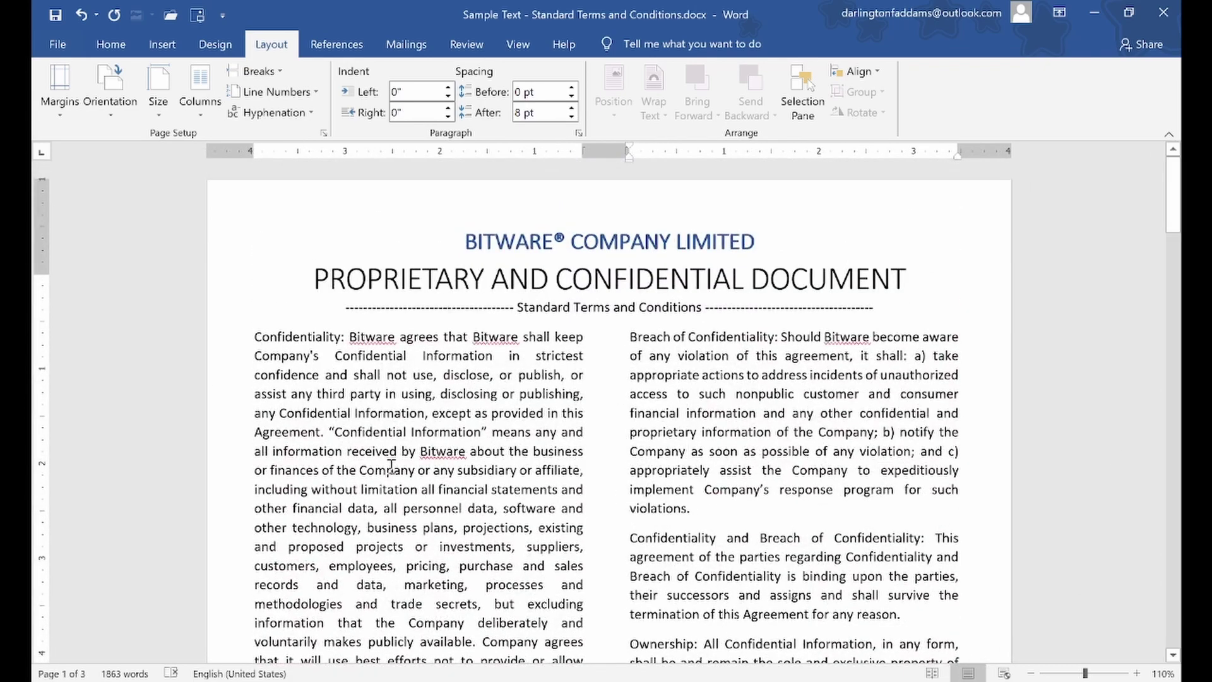
mouse_move(1182, 206)
left_mouse_down()
mouse_move(1182, 373)
mouse_move(1180, 189)
mouse_move(1183, 625)
mouse_move(1182, 183)
left_mouse_up()
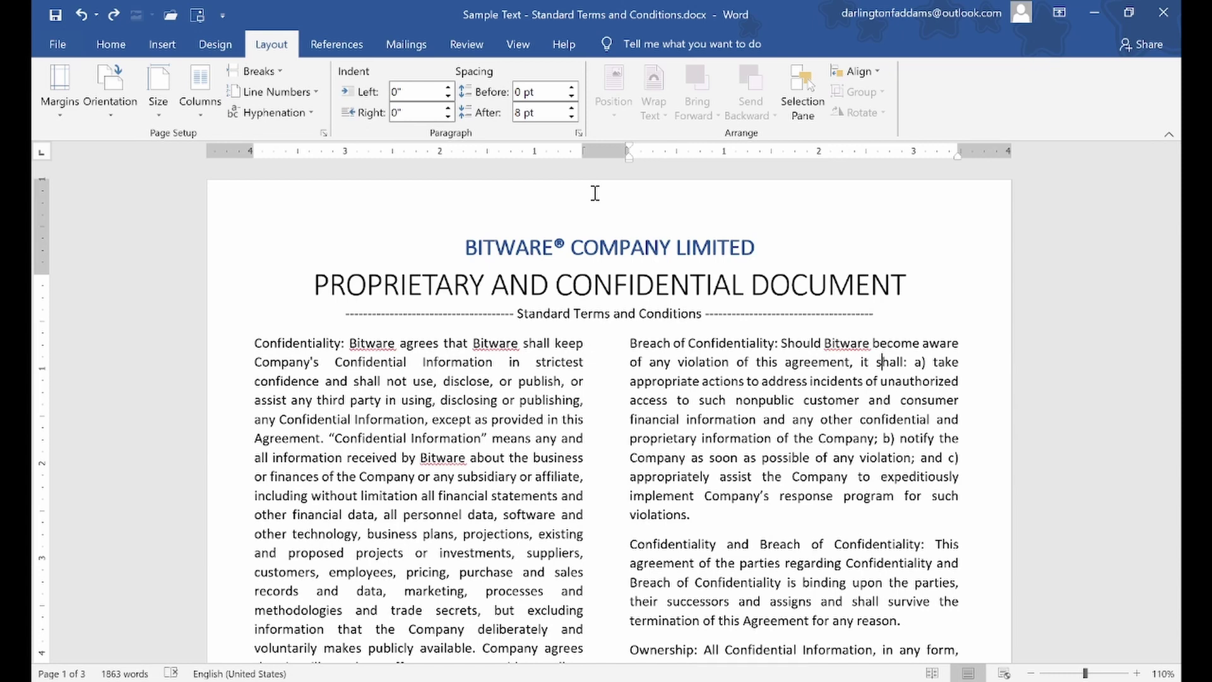
Save a copy in the Class Works folder as 'Bitware Company Standard Terms and Conditions.docx'
left_click(60, 45)
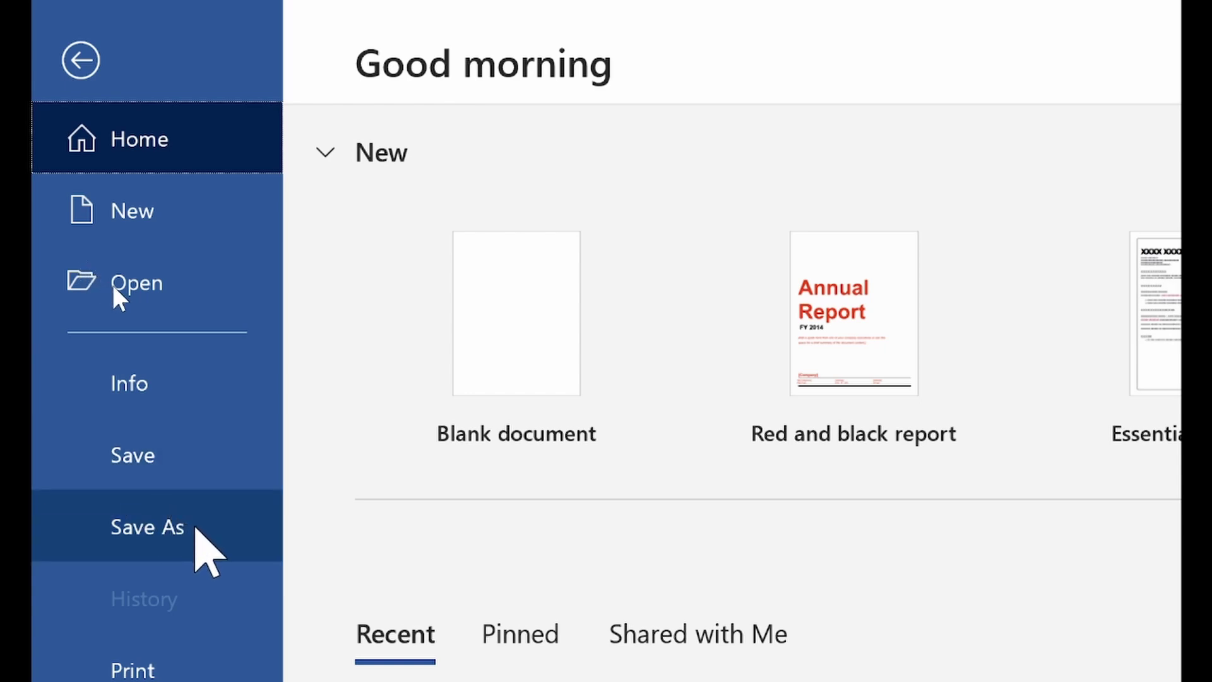
left_click(195, 528)
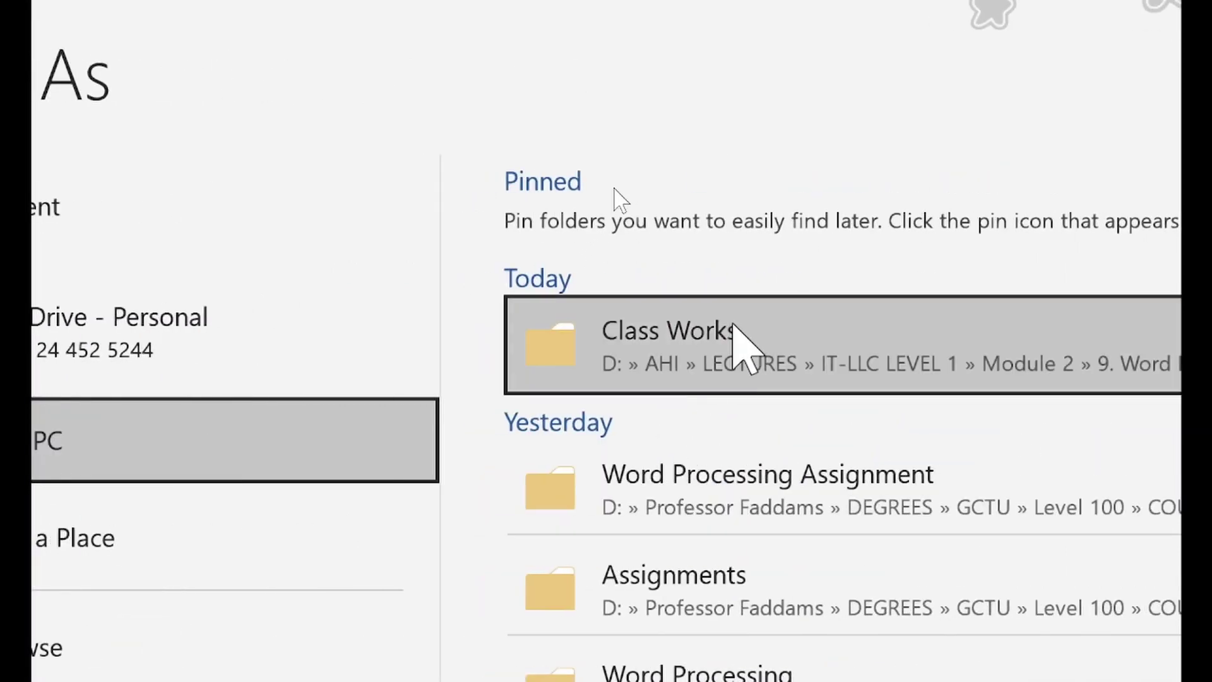
left_click(708, 351)
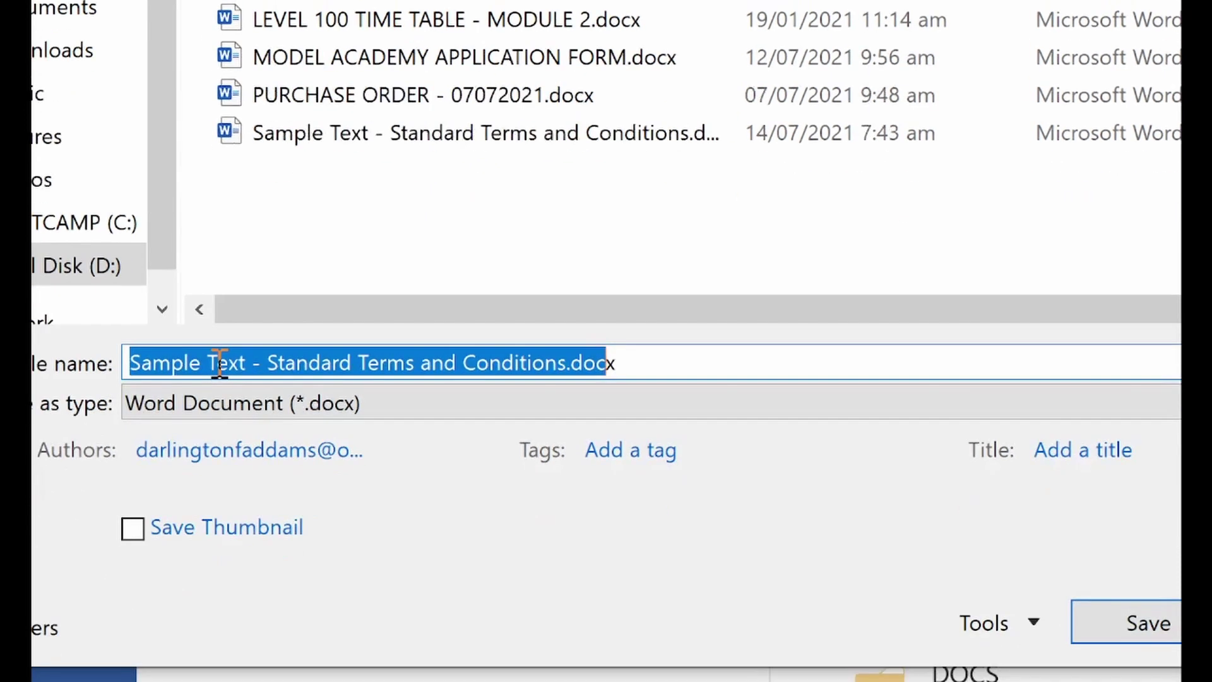
key("shift+Left")
key("shift+Left")
key("shift+Left")
key("shift+Left")
key("shift+Left")
key("shift+Left")
key("shift+Left")
key("shift+Left")
key("shift+Left")
key("shift+Left")
key("shift+Left")
key("shift+Left")
key("shift+Left")
key("shift+Left")
key("shift+Left")
key("shift+Left")
key("shift+Left")
key("shift+Left")
key("shift+Left")
key("shift+Left")
key("shift+Left")
key("shift+Left")
key("shift+Left")
key("shift+Left")
key("shift+Left")
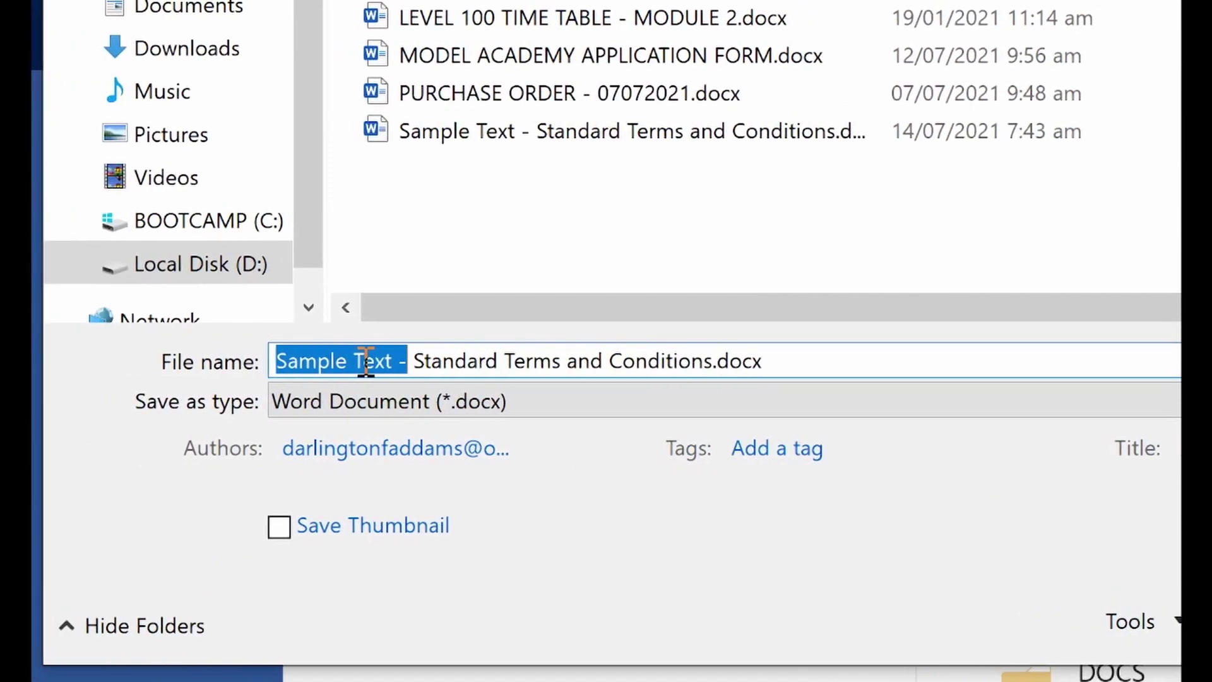
type("BitwRE")
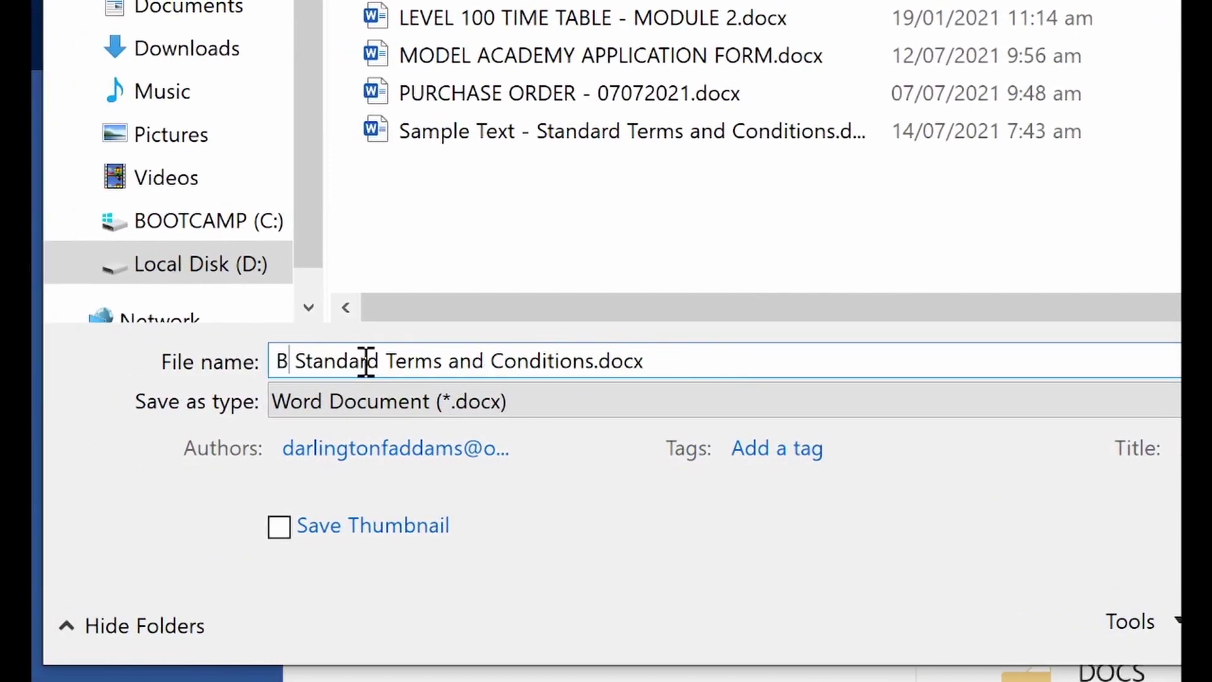
key("BackSpace")
key("BackSpace")
type("are")
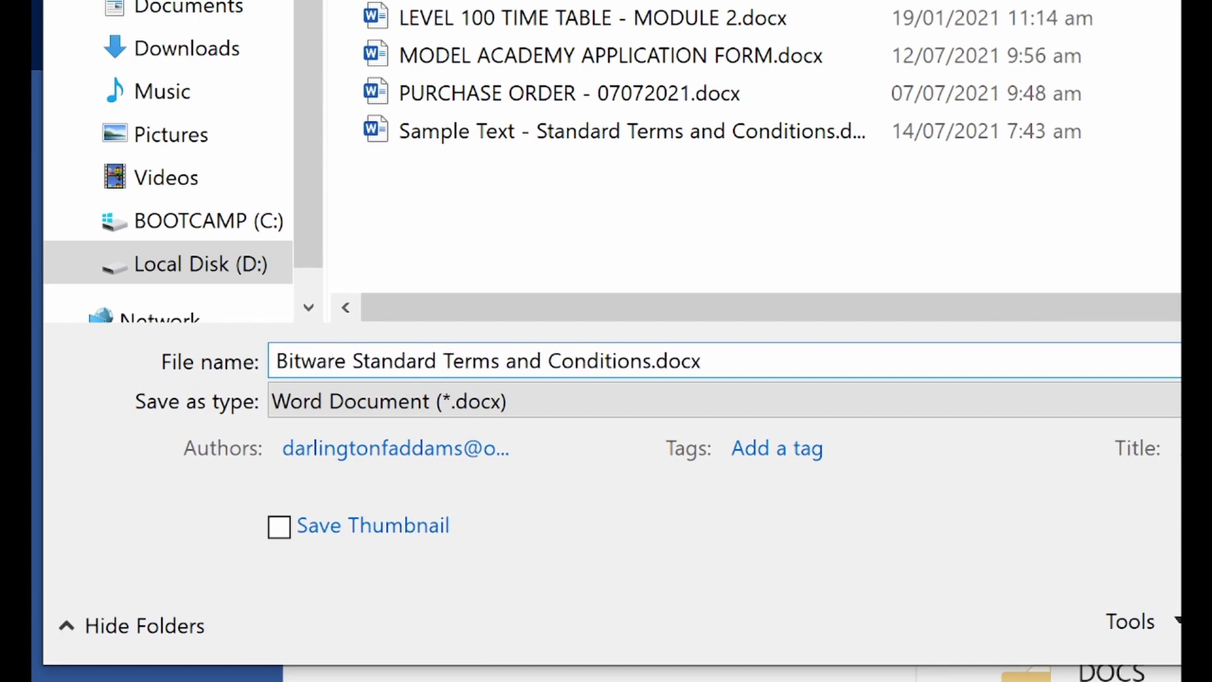
type(" Com")
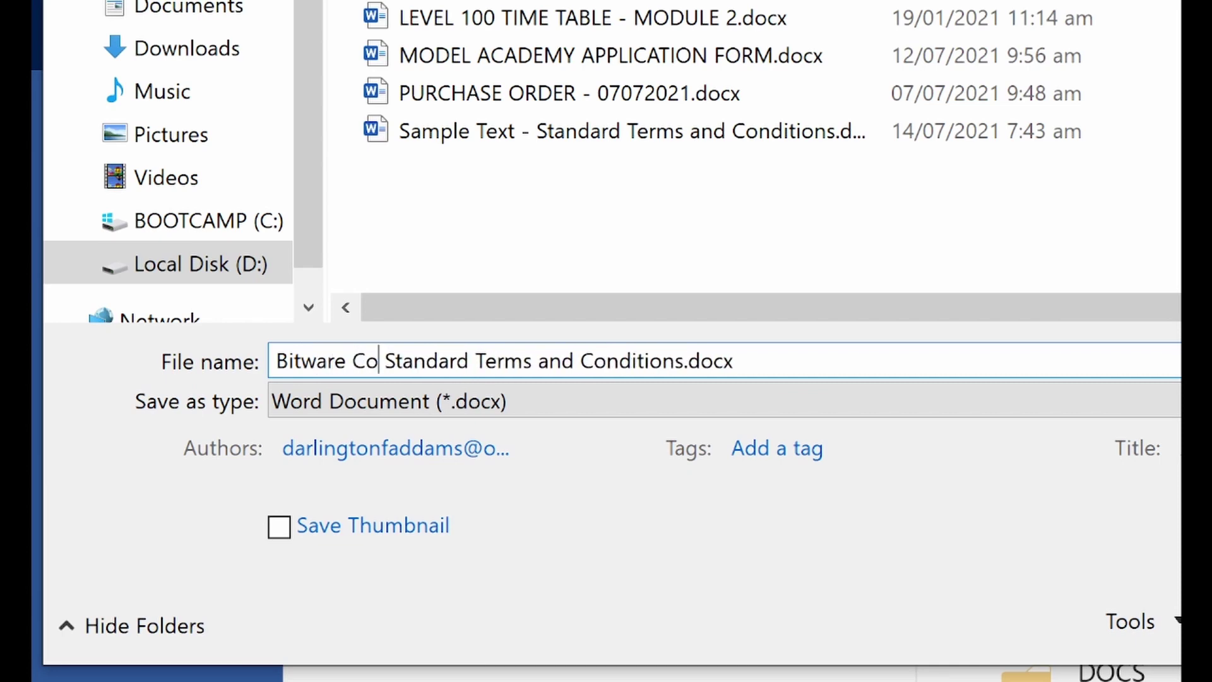
type("pany")
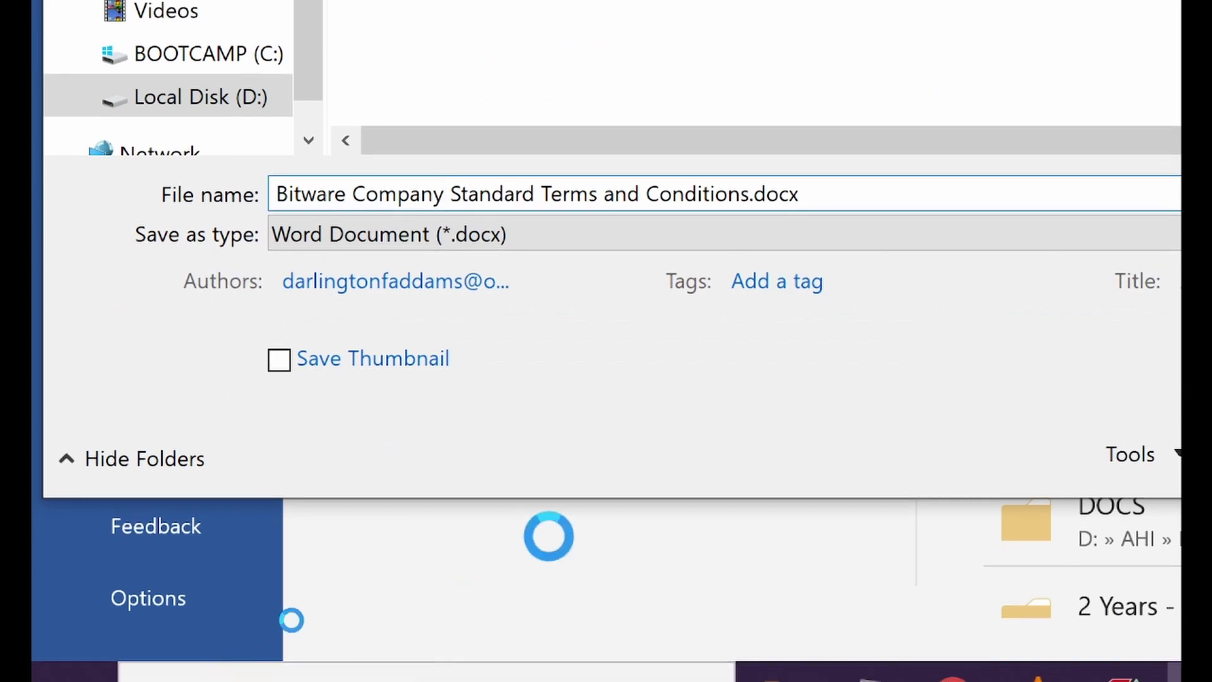
left_click(852, 188)
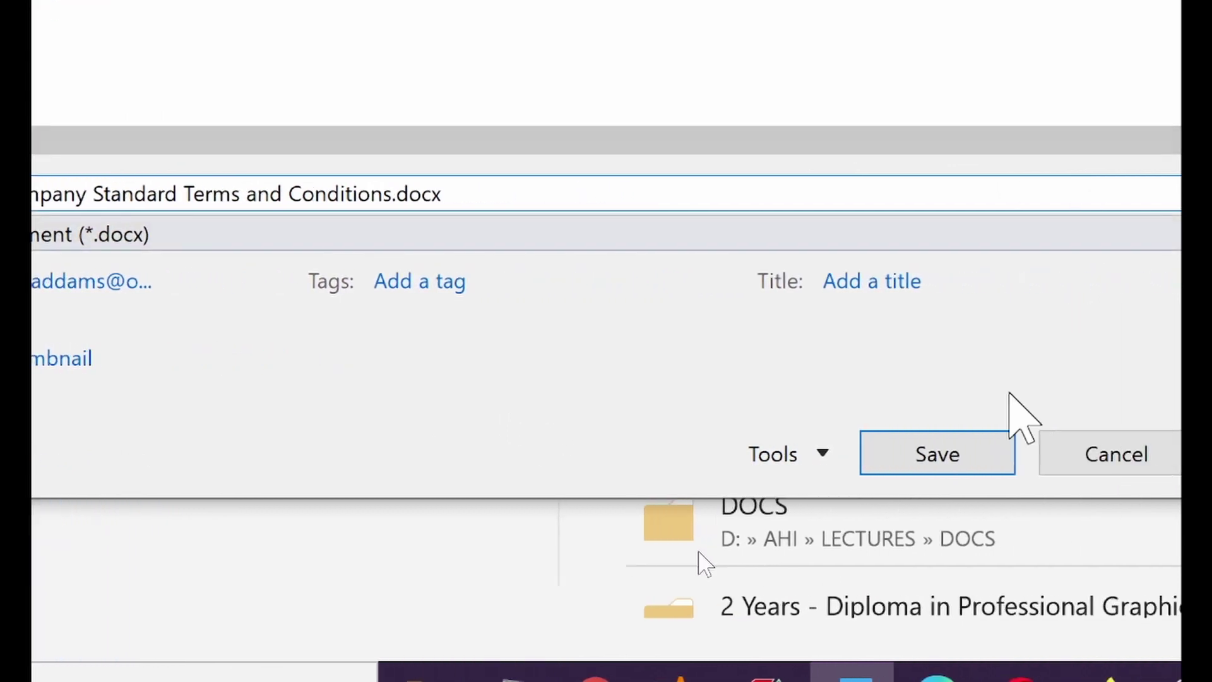
left_click(971, 466)
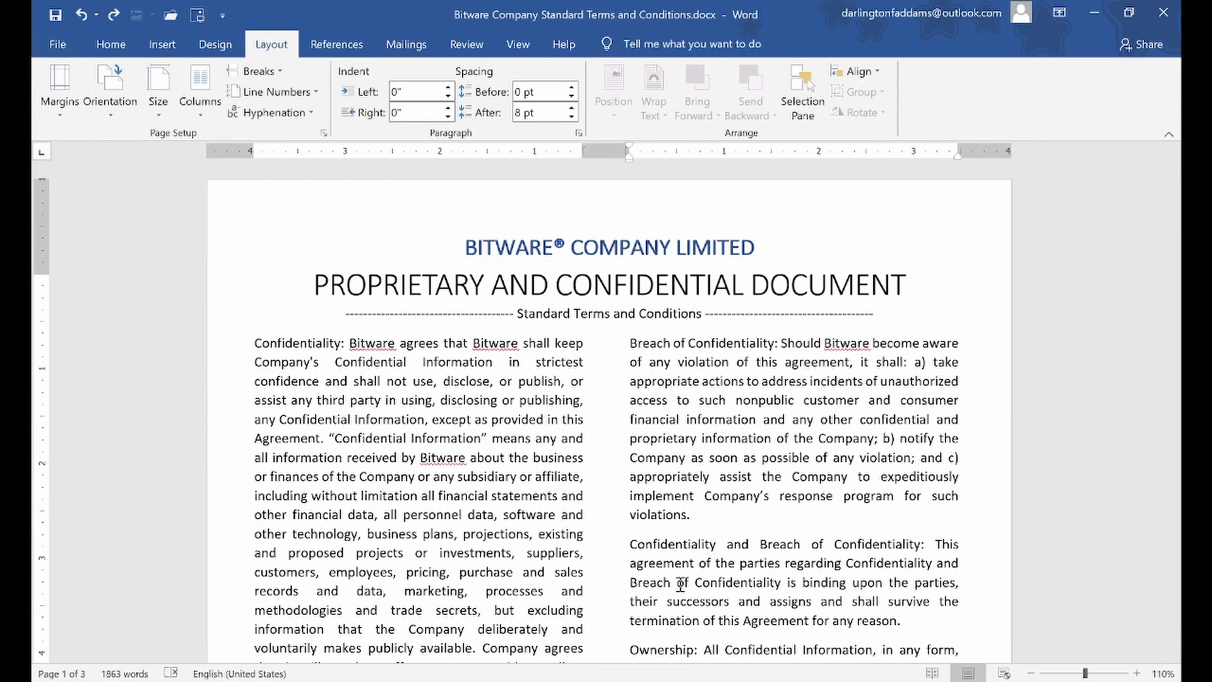
left_click(407, 680)
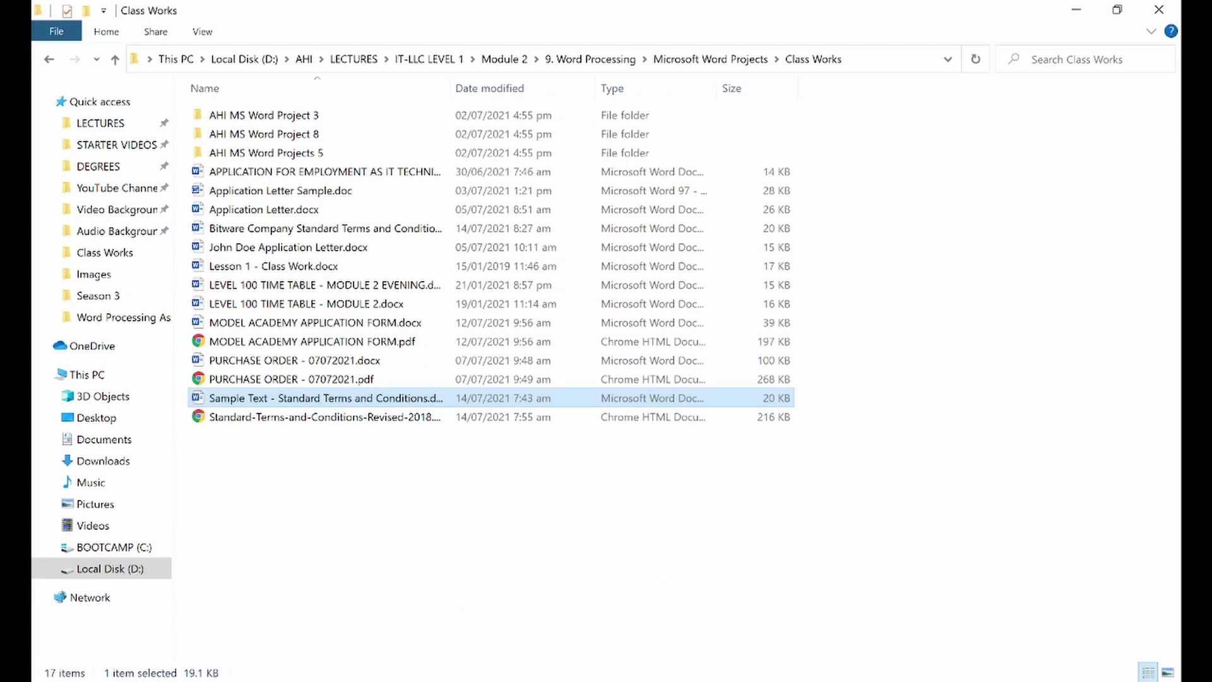
double_click(278, 398)
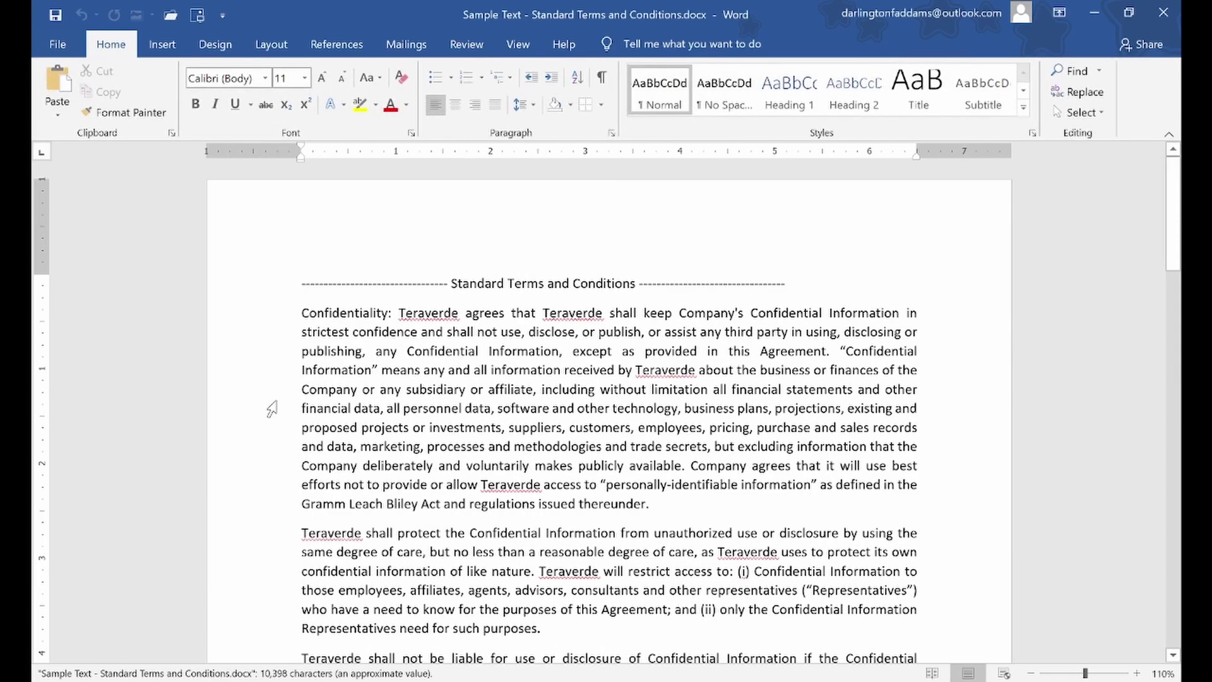
scroll(608, 366, "down", 5)
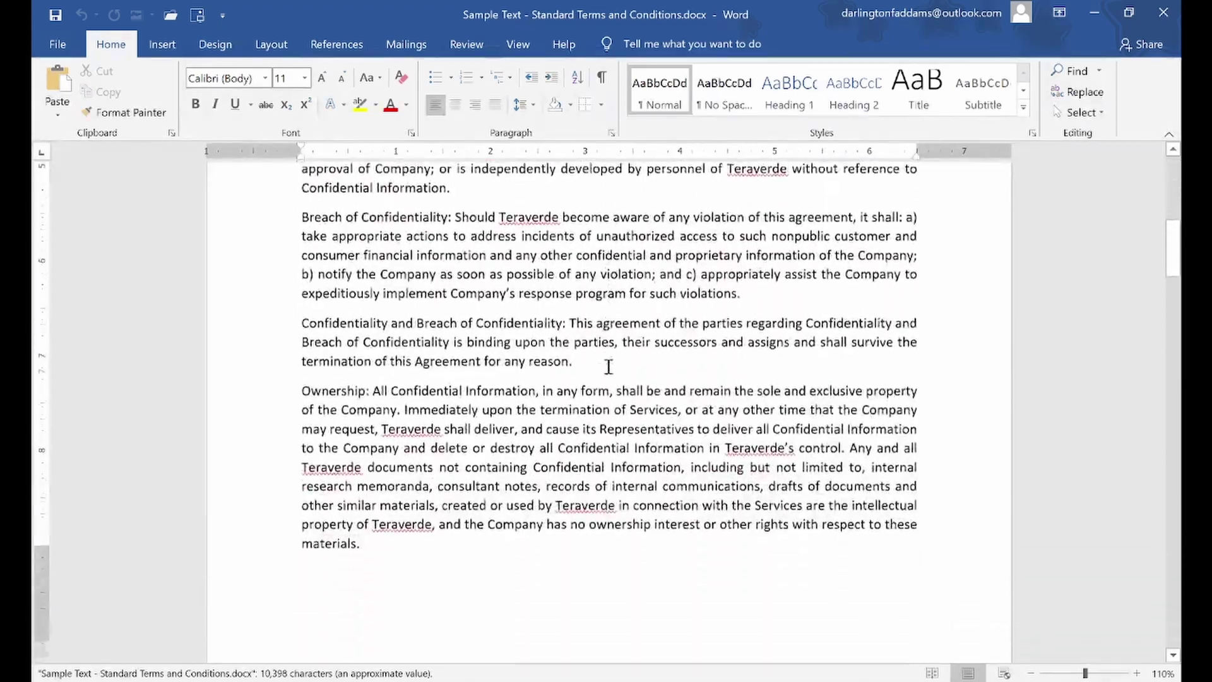
scroll(608, 366, "up", 5)
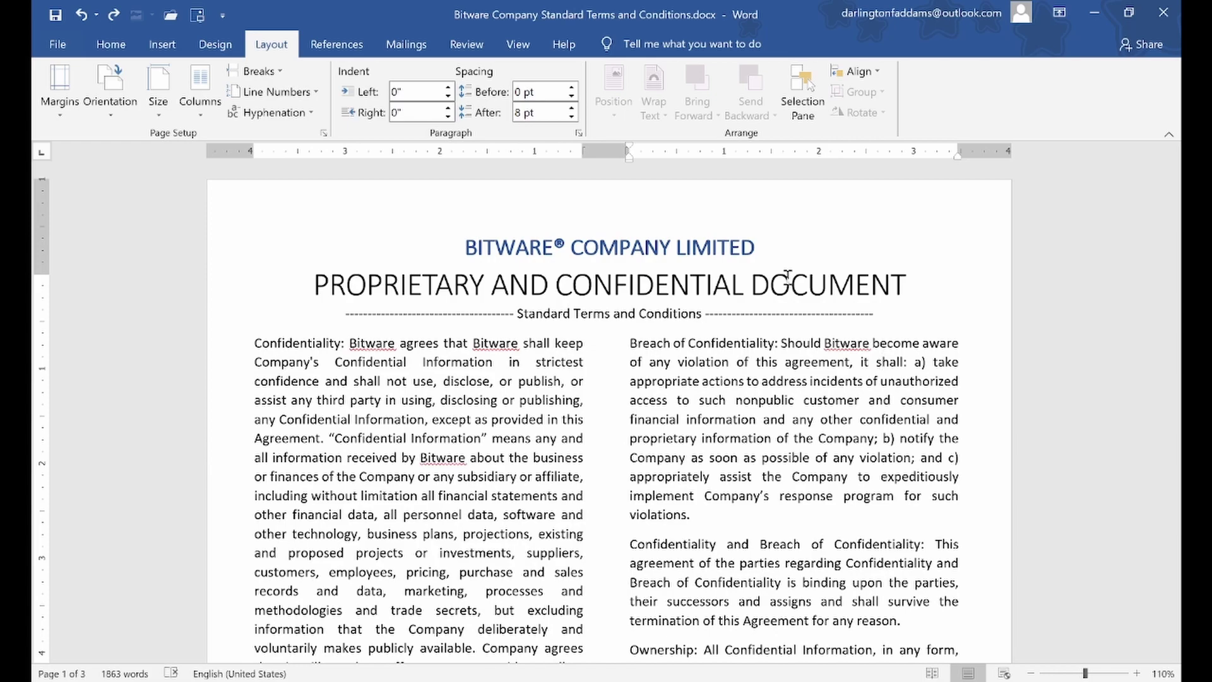
Put the cursor in the left column and bring up the Insert ribbon
scroll(809, 365, "down", 15)
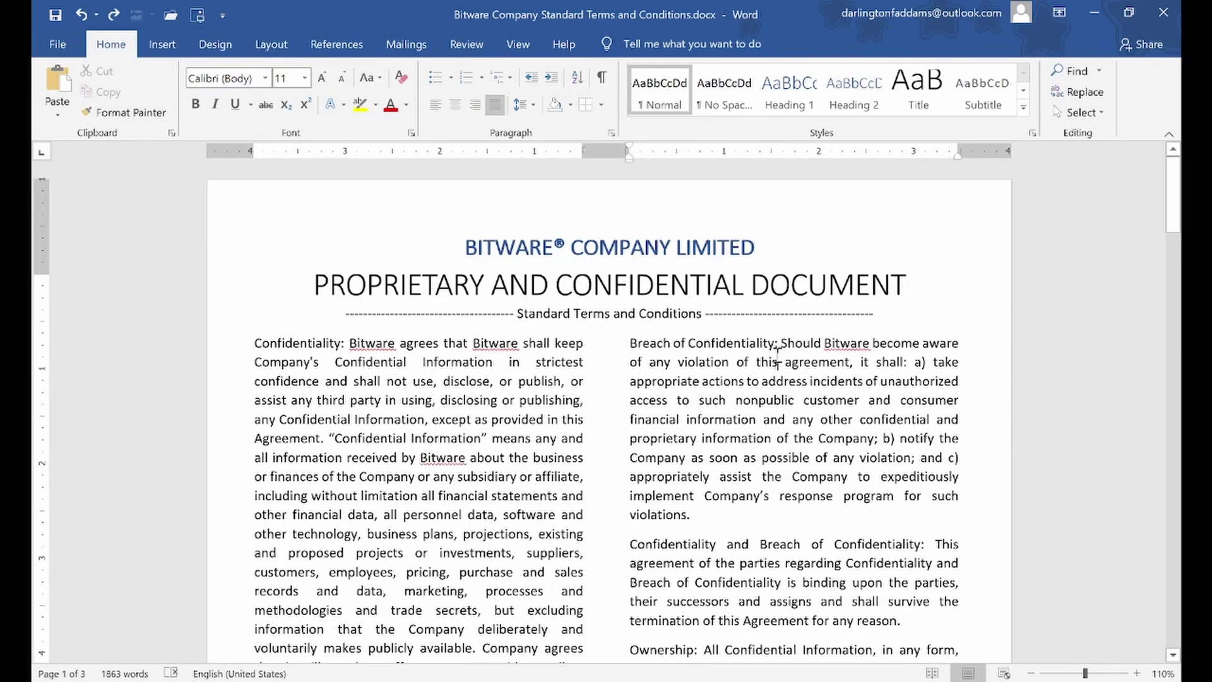
left_click(365, 419)
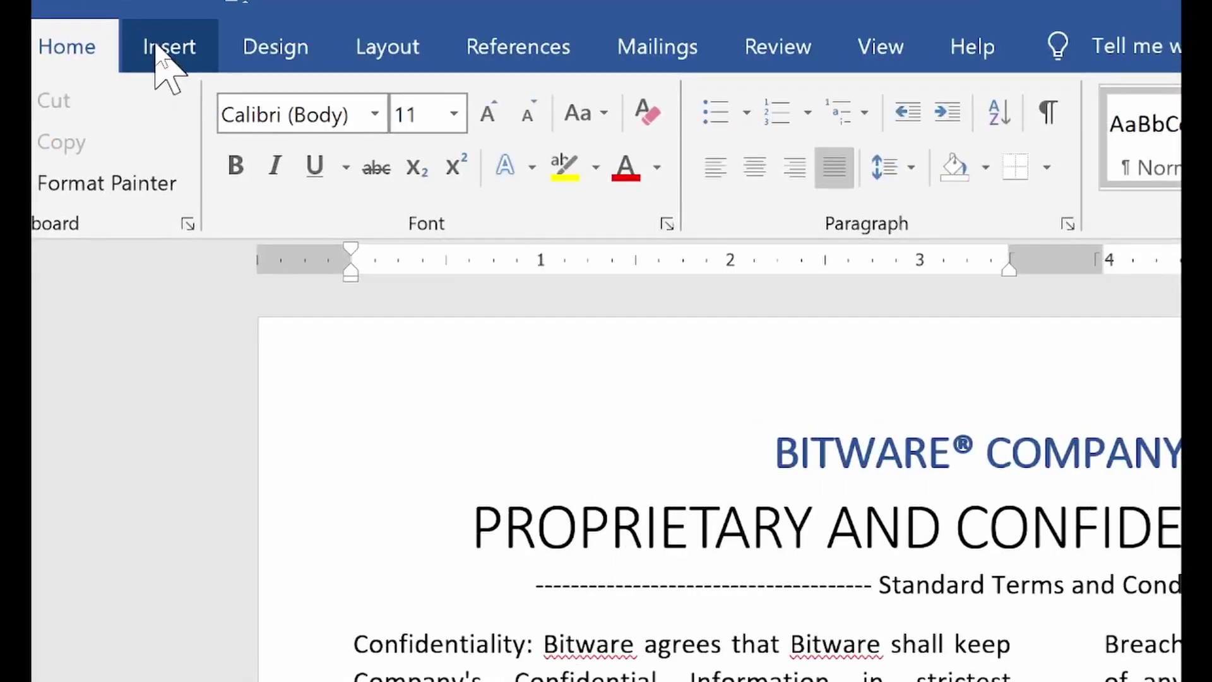
left_click(158, 55)
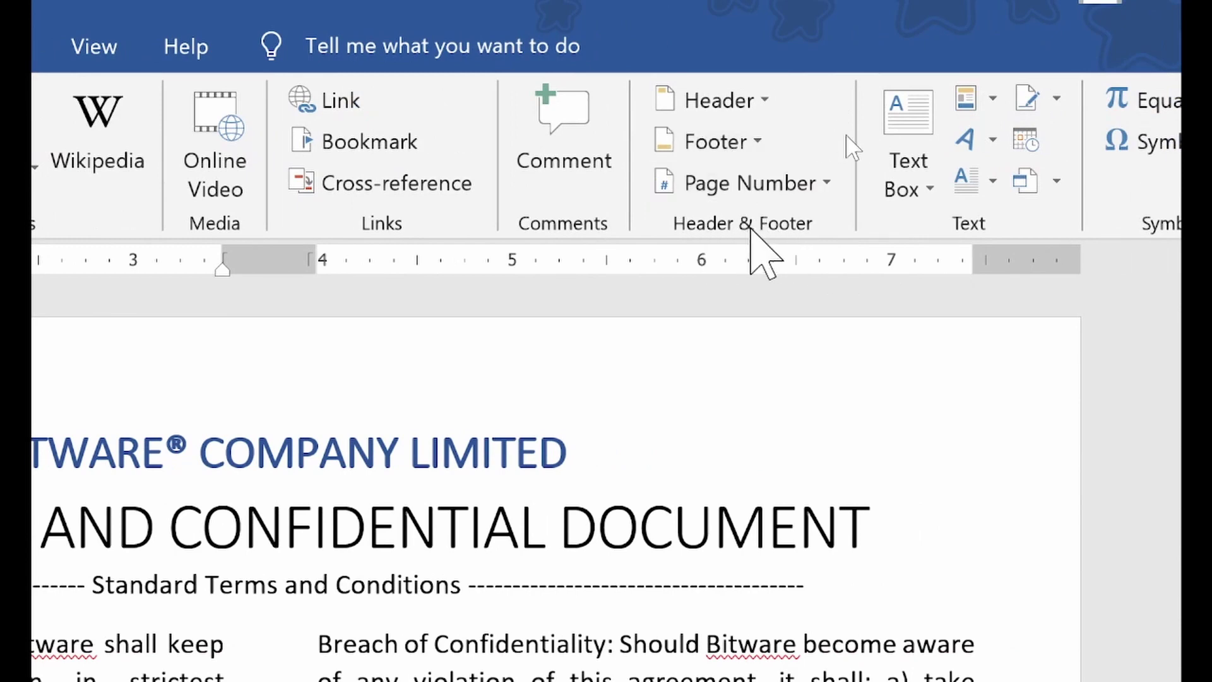
Insert a Plain Number 3 page number at the bottom right of the pages
left_click(771, 189)
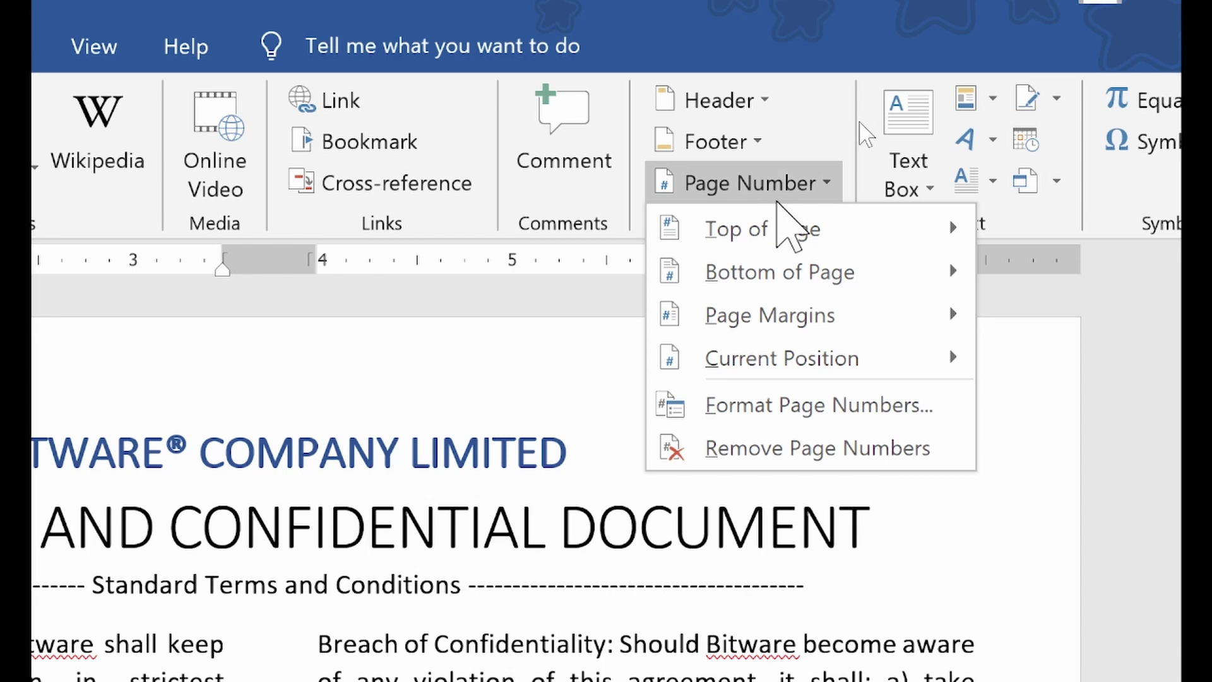
mouse_move(780, 289)
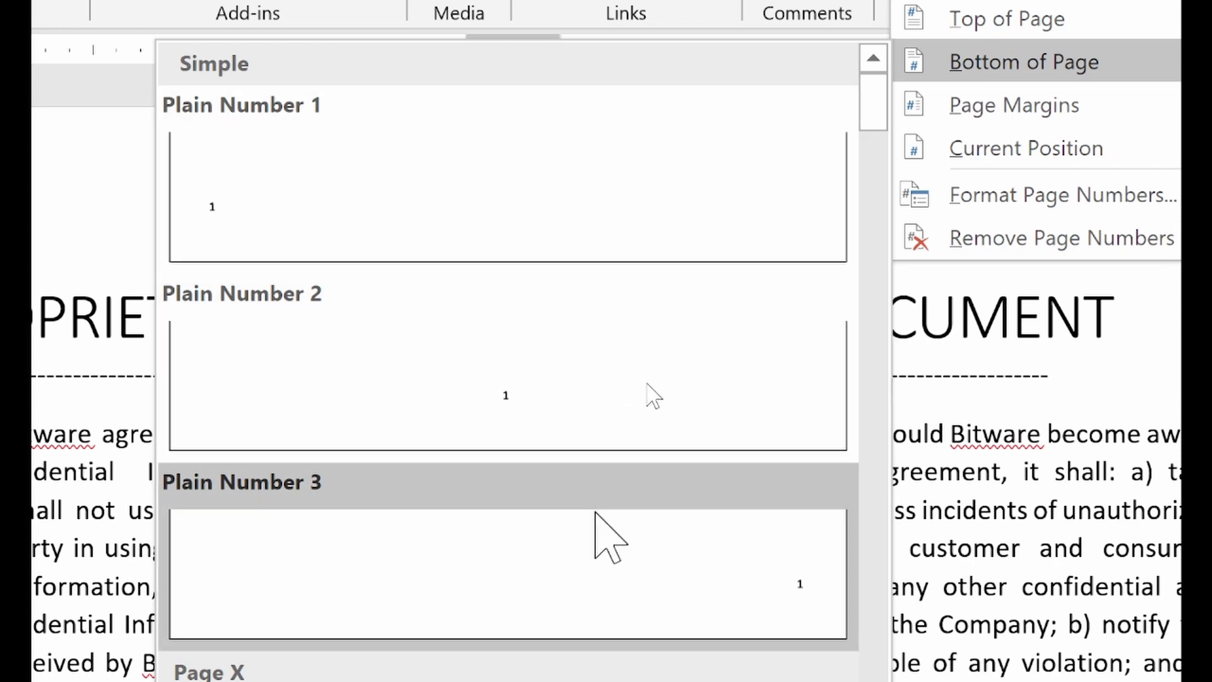
left_click_drag(873, 106, 884, 248)
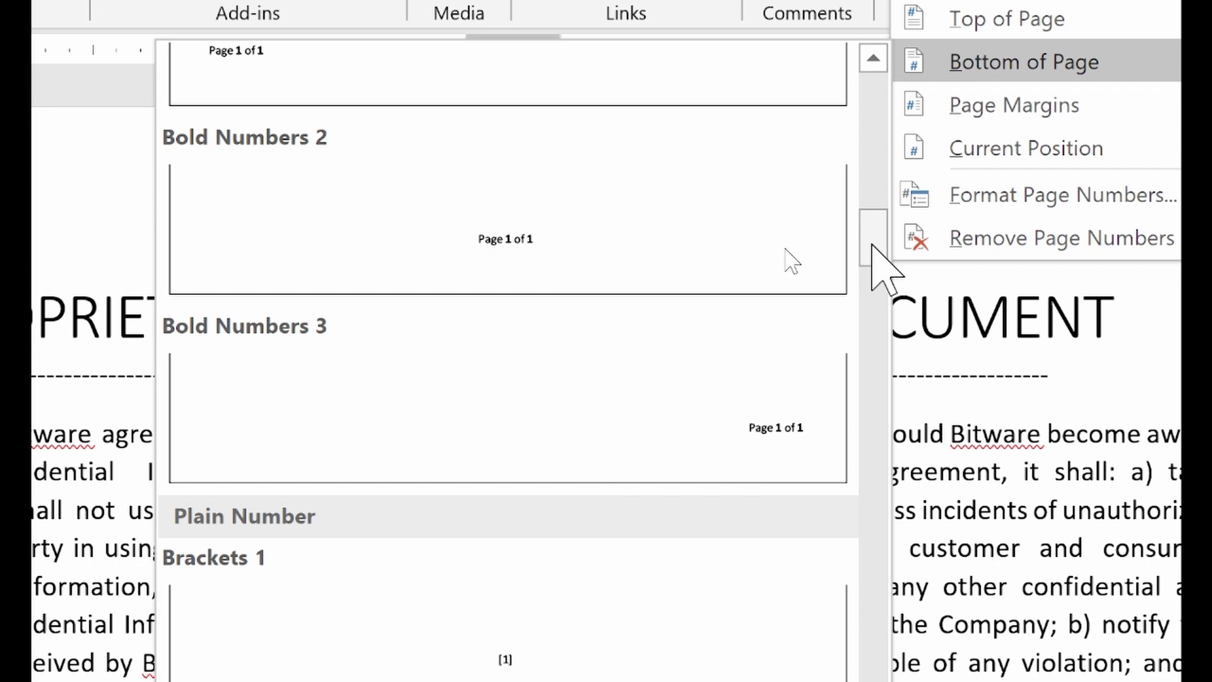
left_click_drag(872, 245, 886, 85)
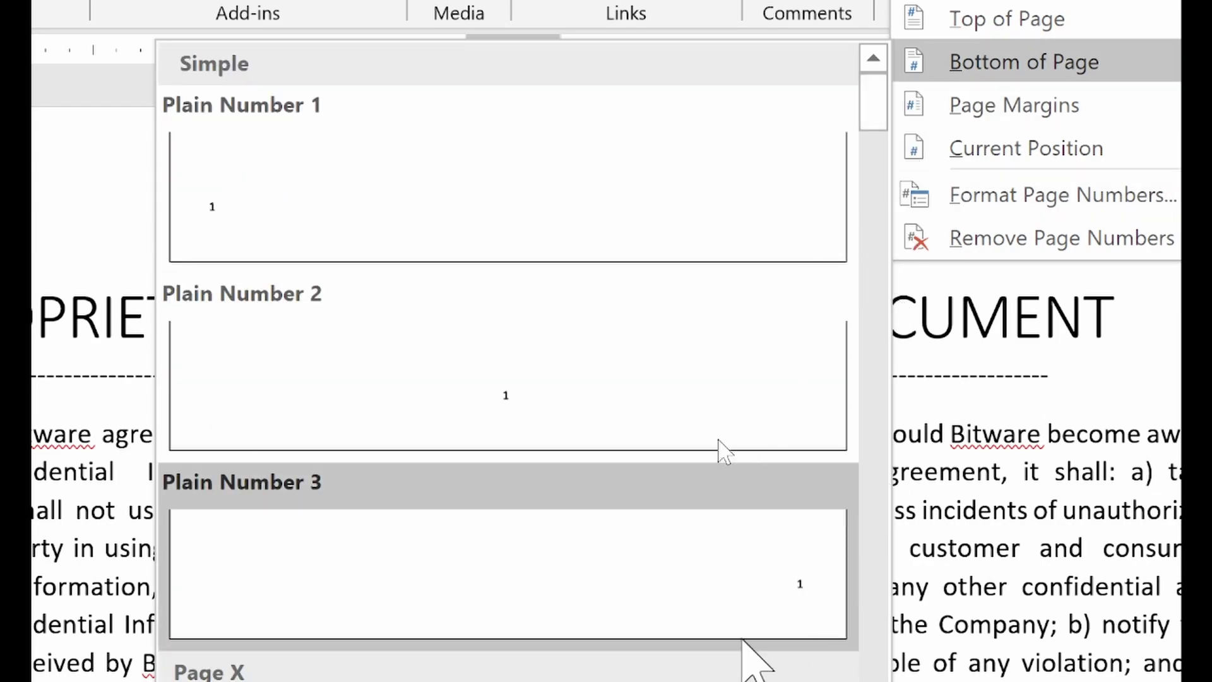
left_click(744, 587)
scroll(729, 441, "down", 10)
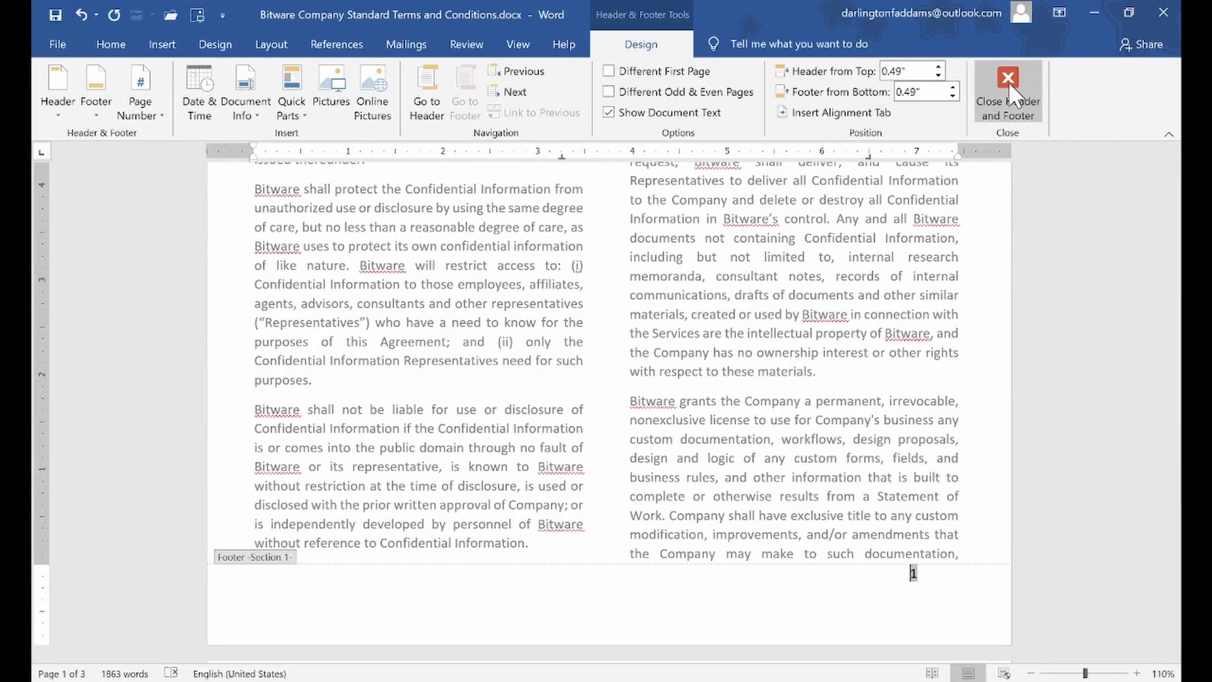
Close footer editing, then briefly reopen the page 1 footer to check it and close it
left_click(1009, 82)
scroll(876, 344, "down", 12)
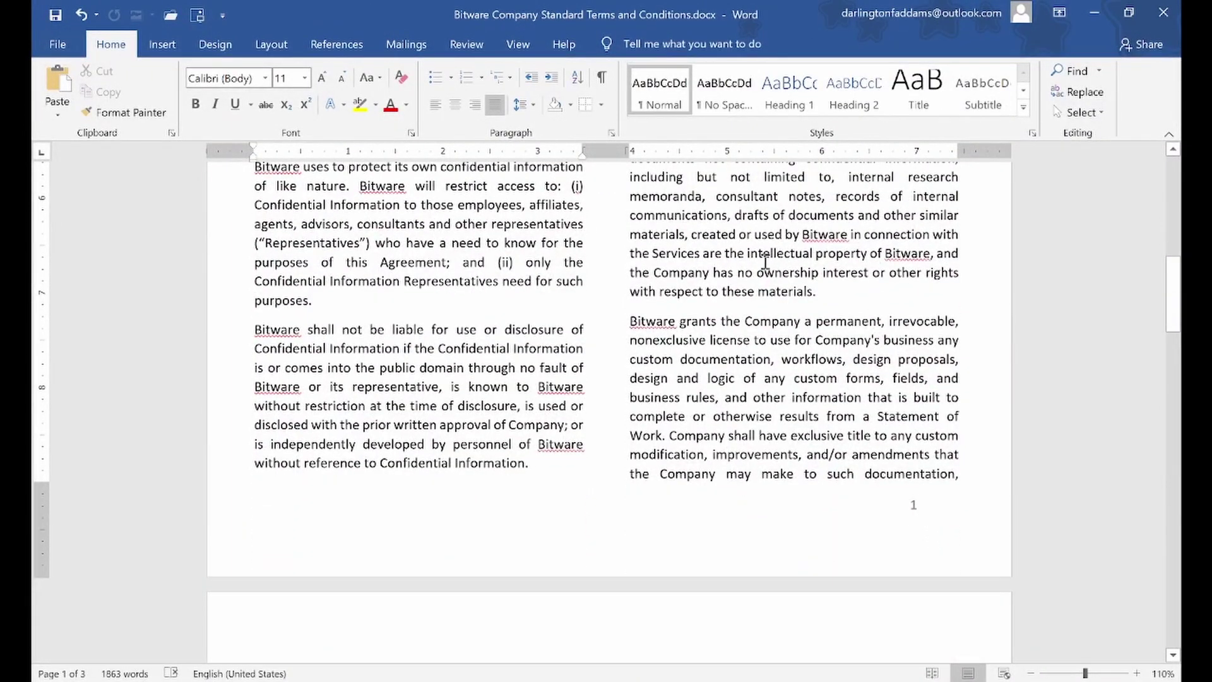
left_click_drag(765, 261, 803, 327)
left_click(857, 253)
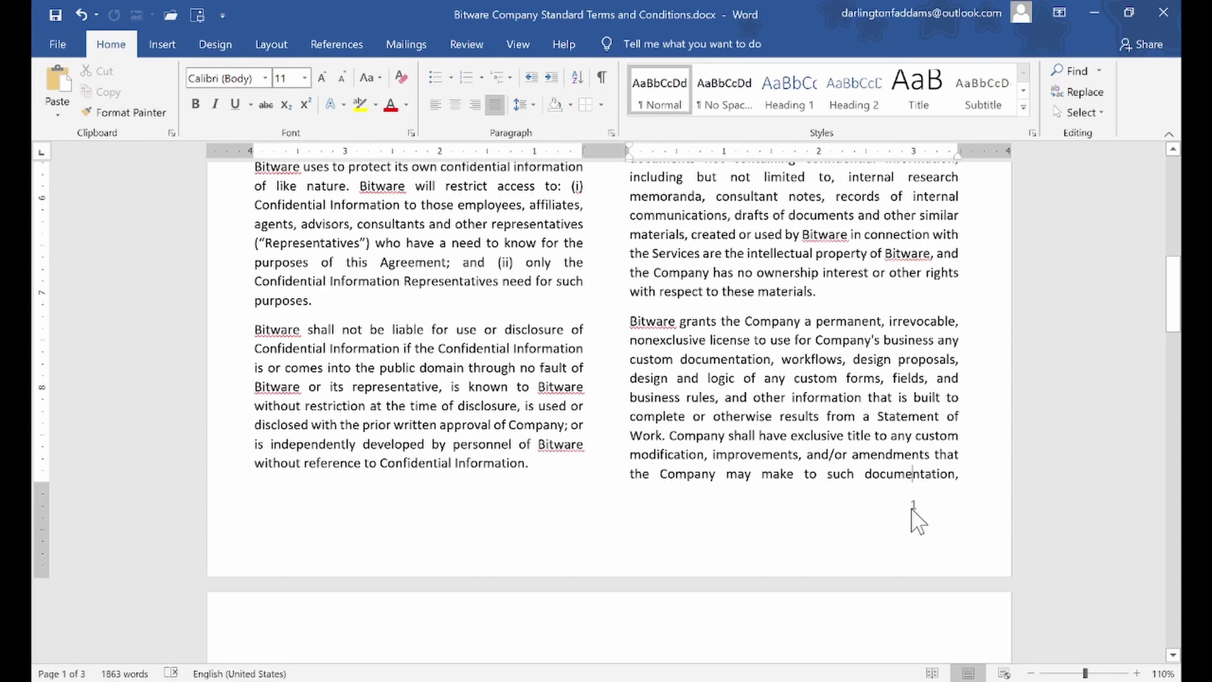
double_click(911, 508)
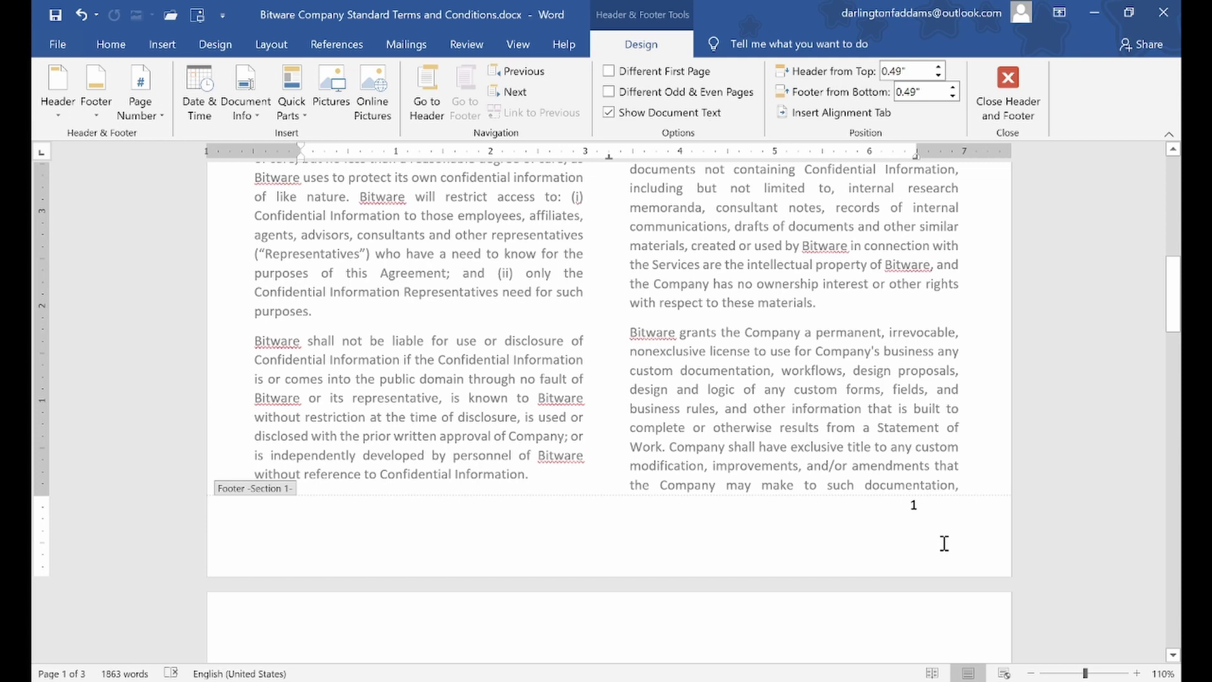
left_click(1008, 88)
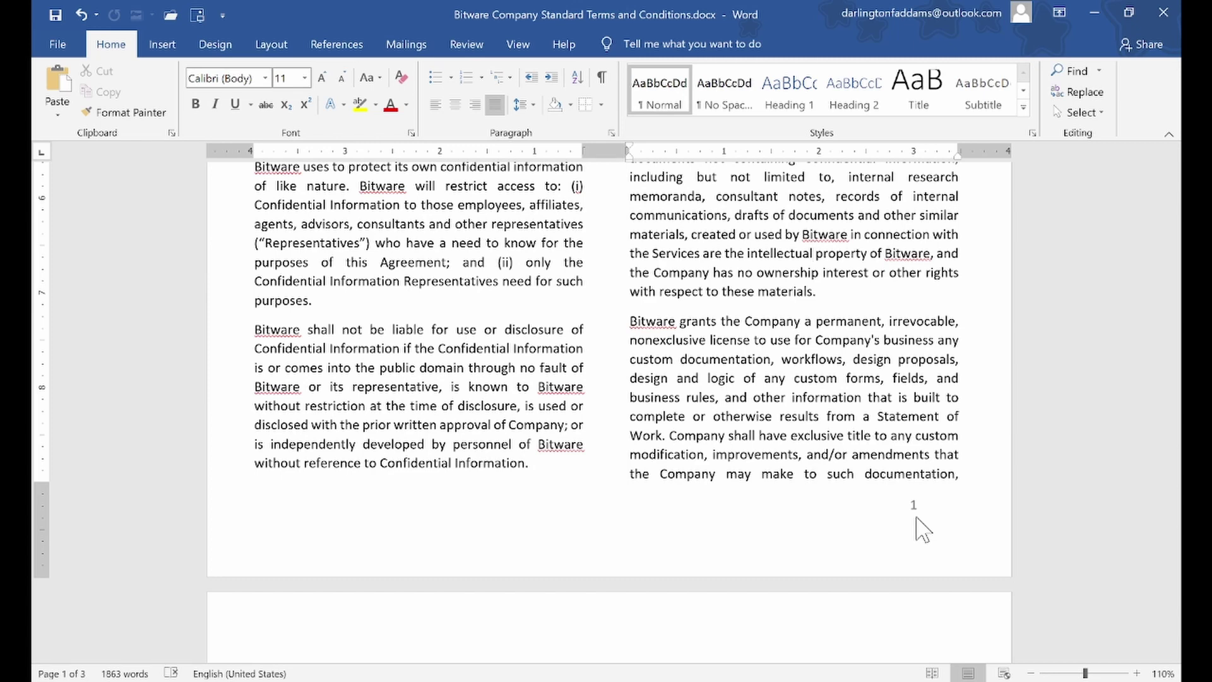
Scroll through pages 1 to 3 to confirm each shows its page number
left_click_drag(1175, 292, 1177, 322)
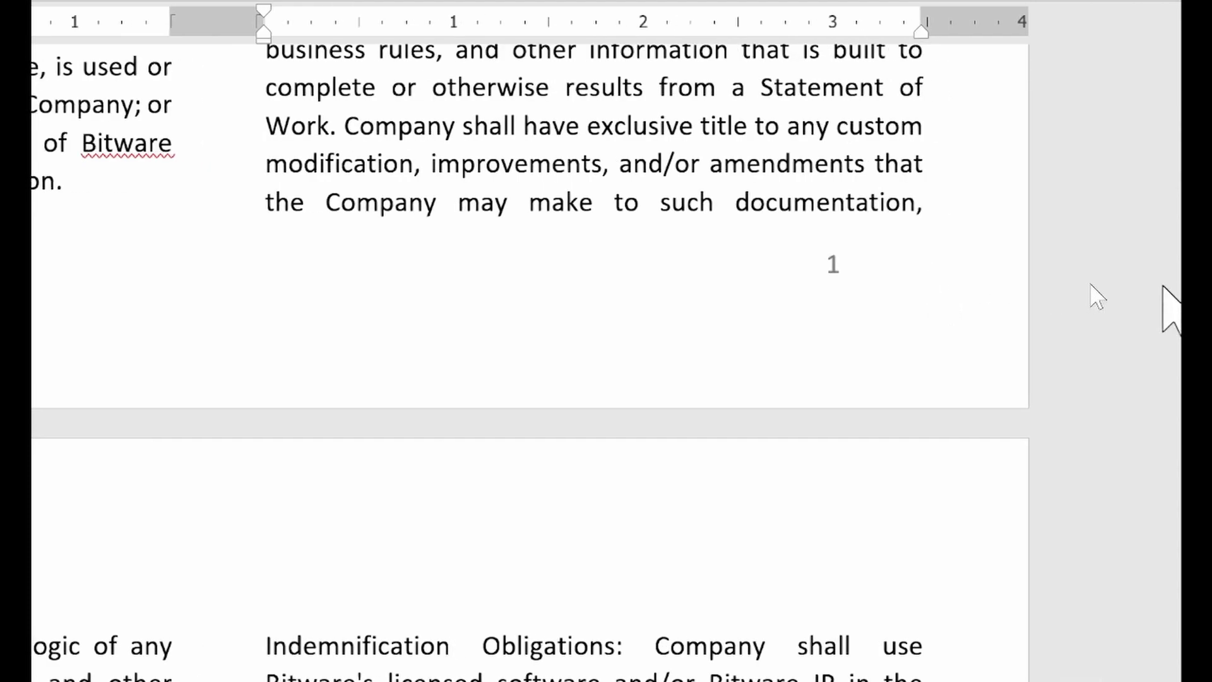
left_click_drag(1181, 306, 1182, 487)
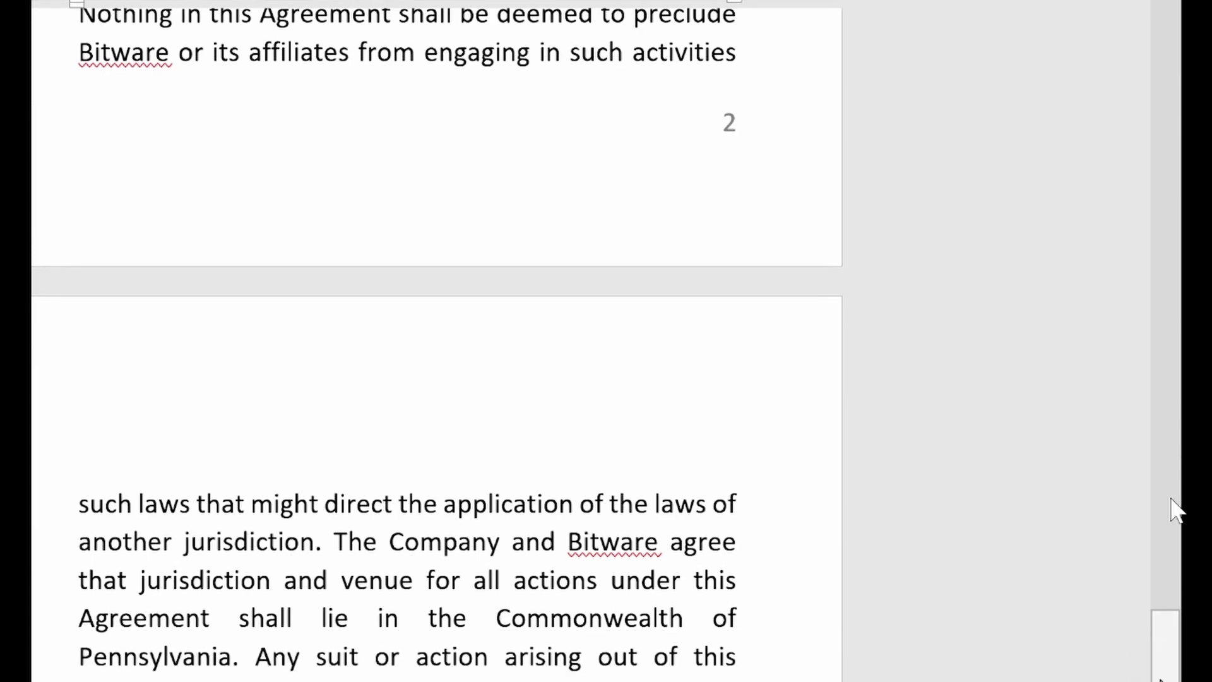
left_click_drag(1173, 353, 1185, 619)
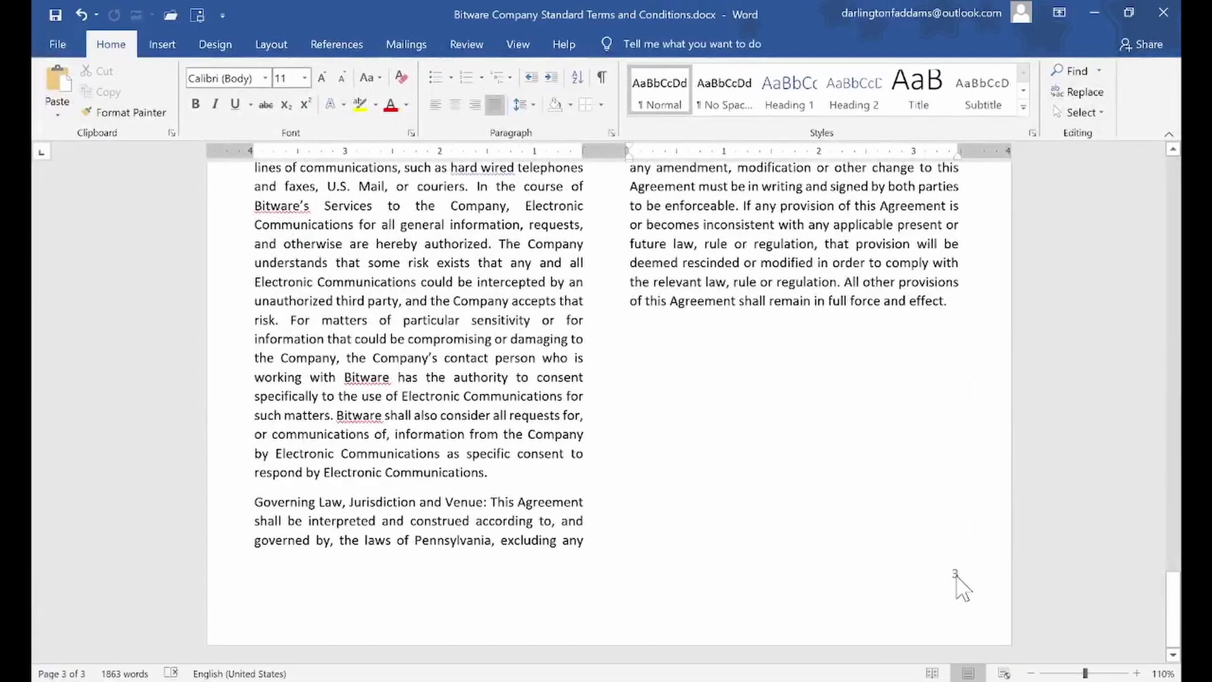
scroll(807, 536, "up", 8)
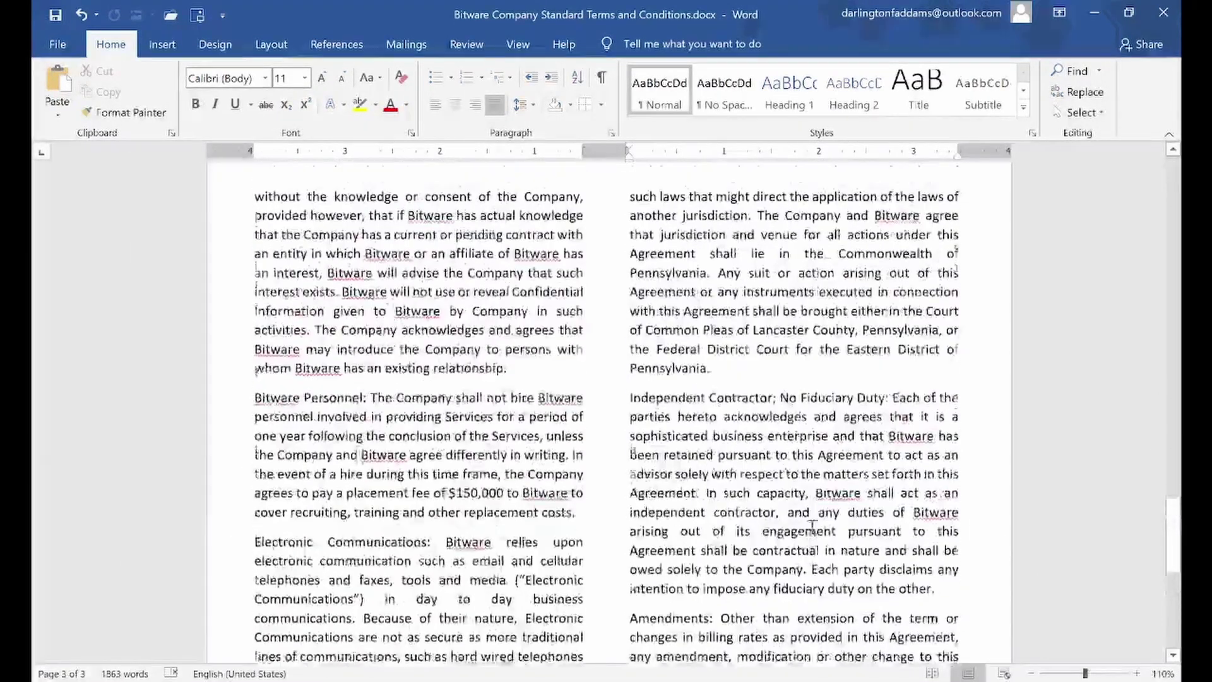
left_click(1180, 534)
left_click_drag(1180, 524, 1178, 327)
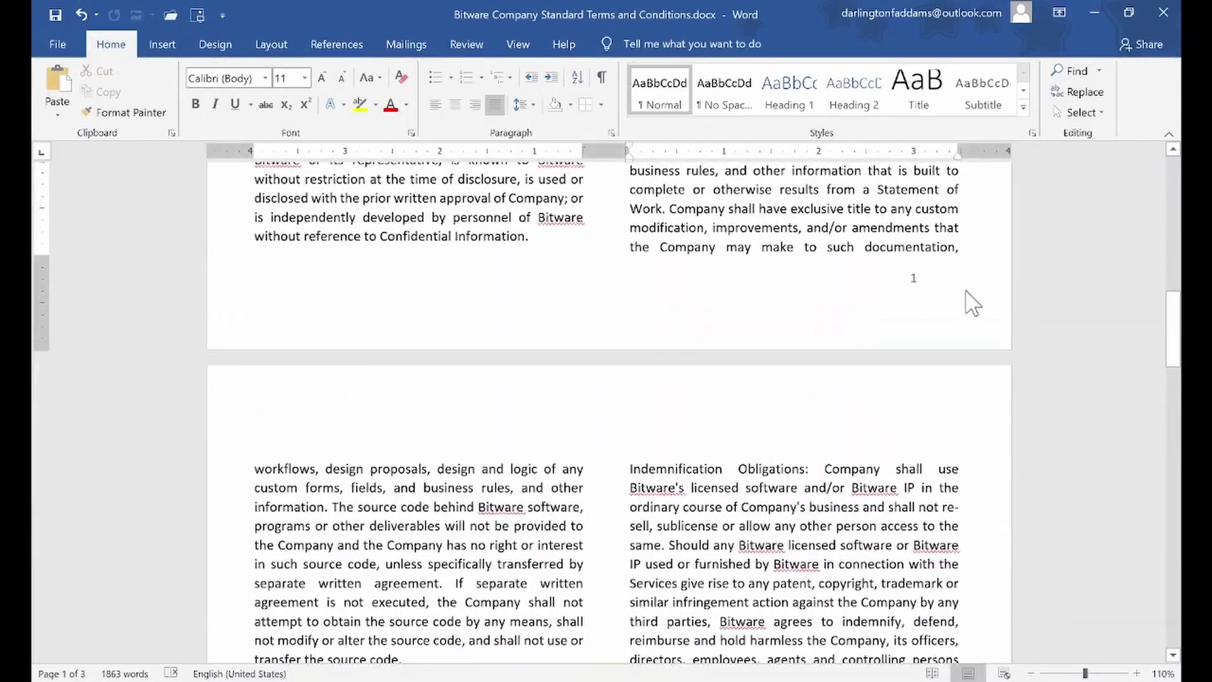
Centre the page 1 footer number, close the footer, and scroll through the pages
double_click(914, 281)
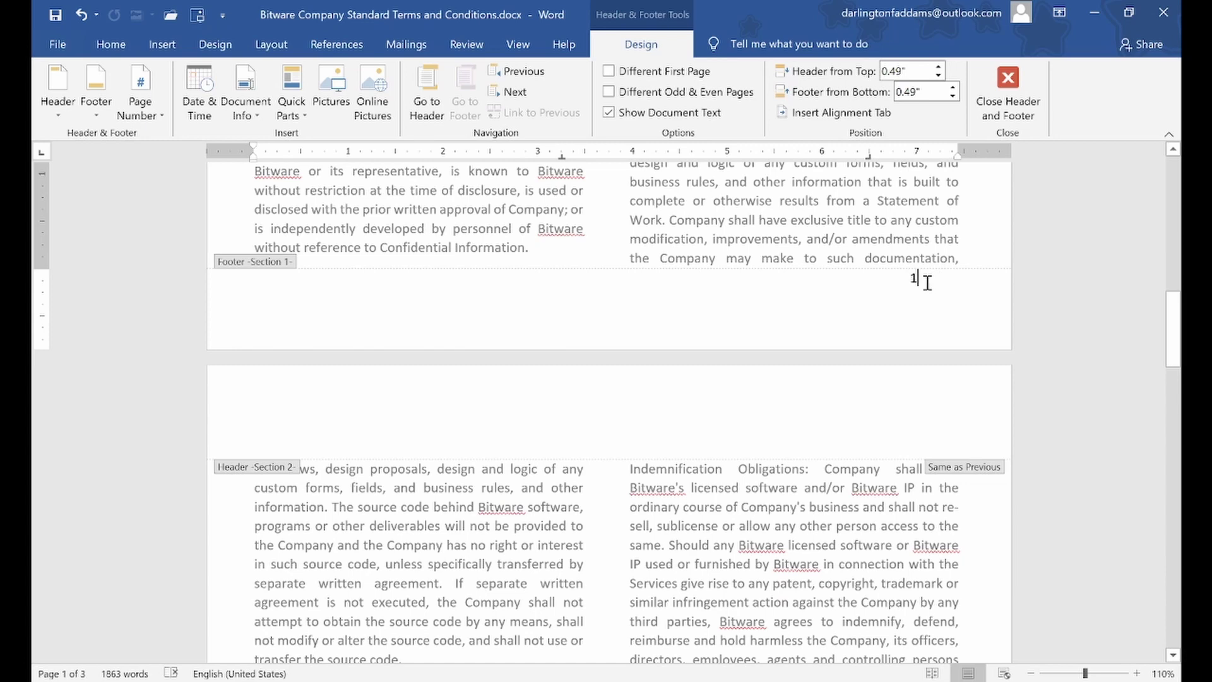
left_click(932, 281)
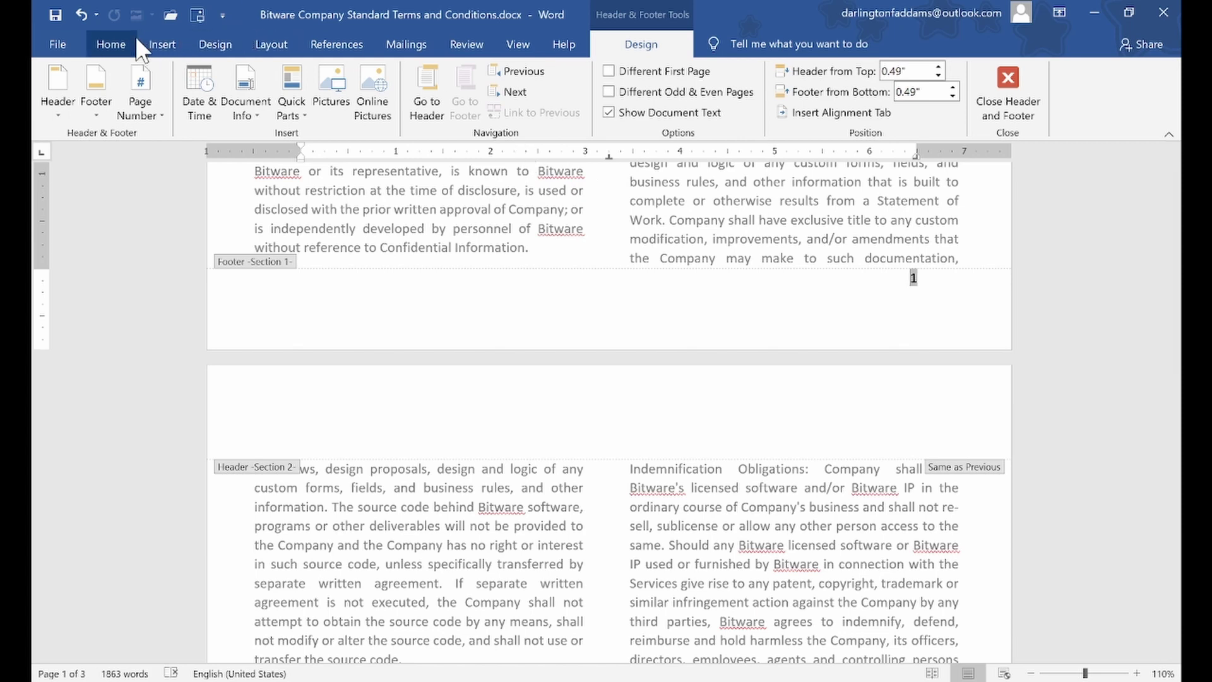
left_click(111, 44)
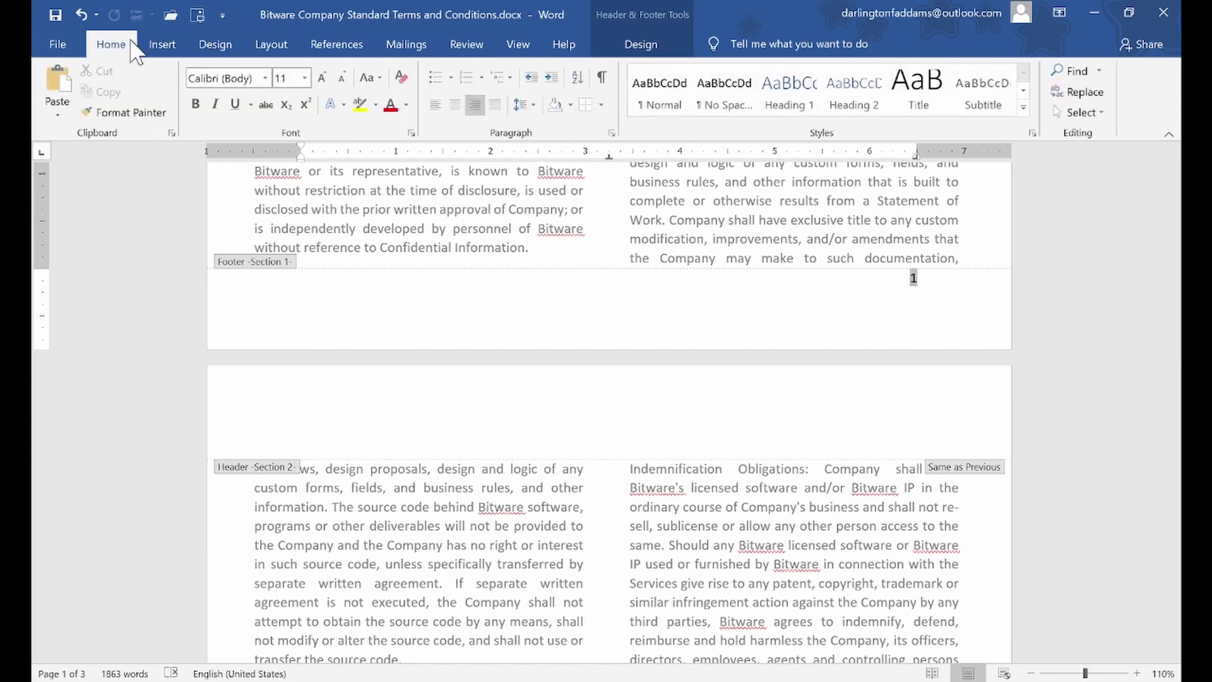
left_click(455, 106)
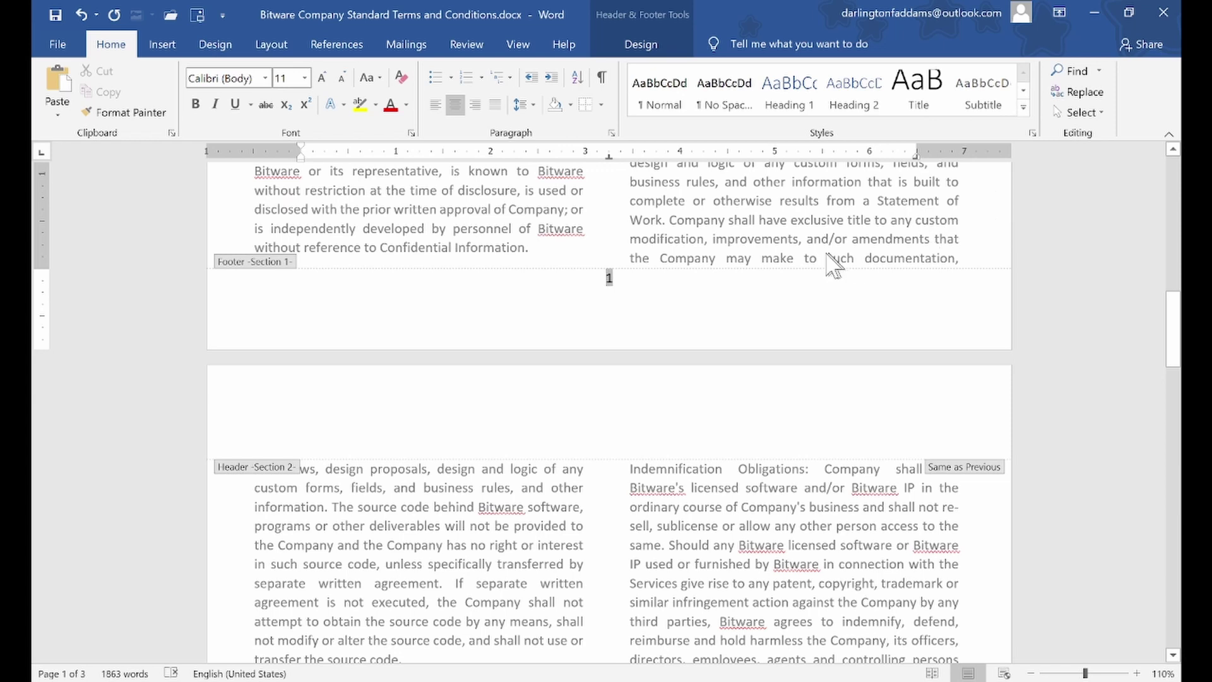
double_click(737, 200)
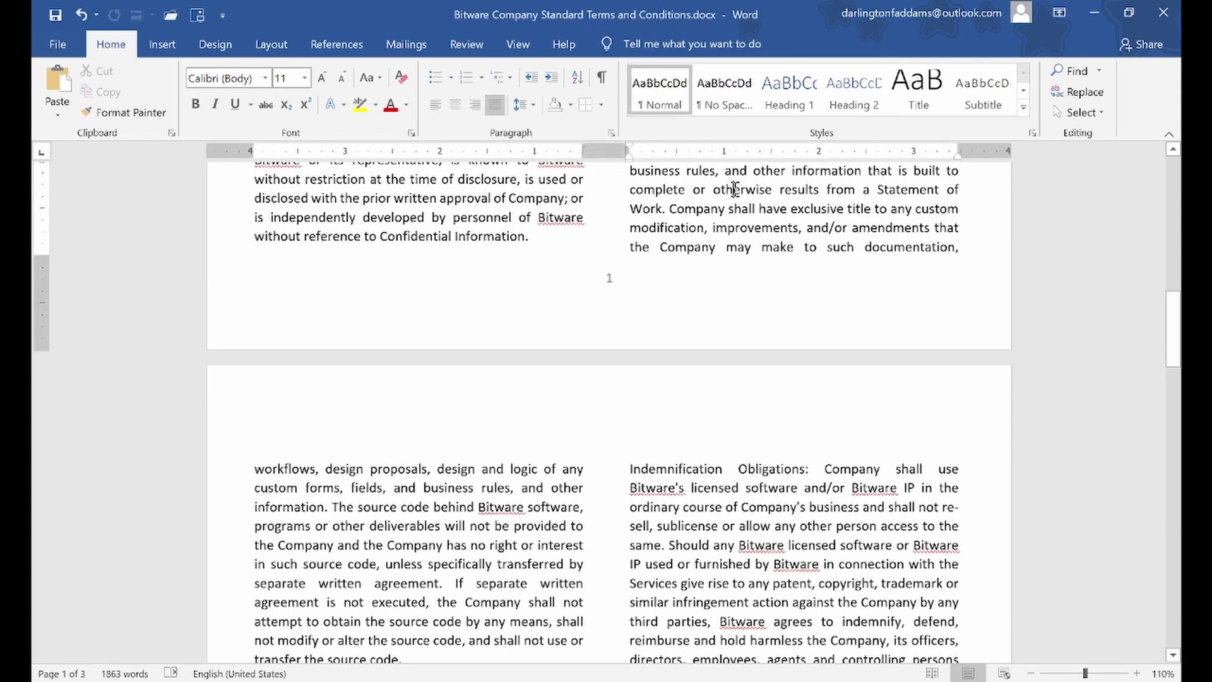
scroll(736, 189, "down", 15)
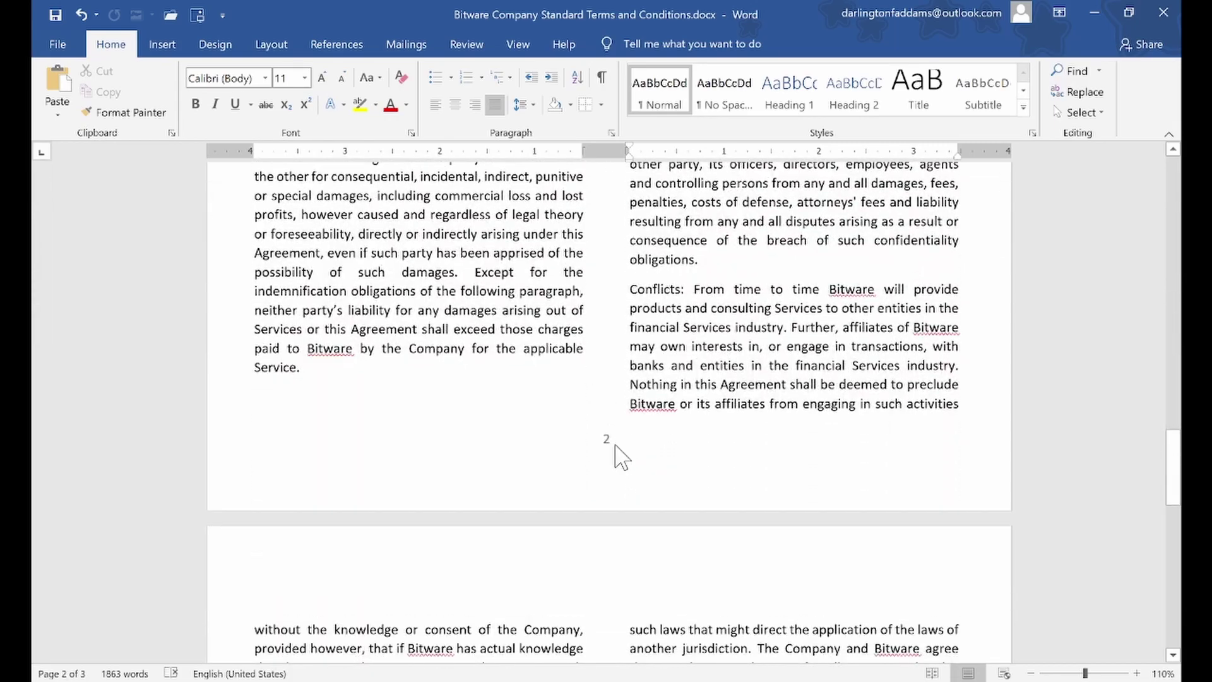
scroll(609, 453, "down", 7)
scroll(609, 453, "down", 8)
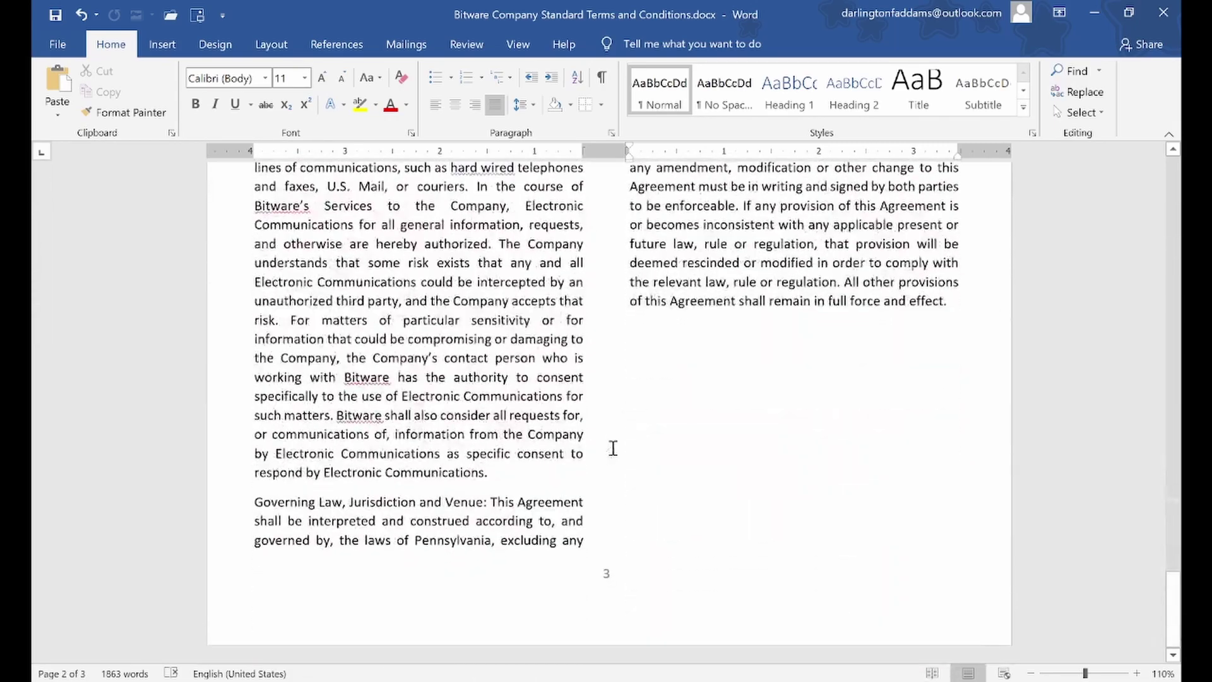
scroll(604, 539, "up", 15)
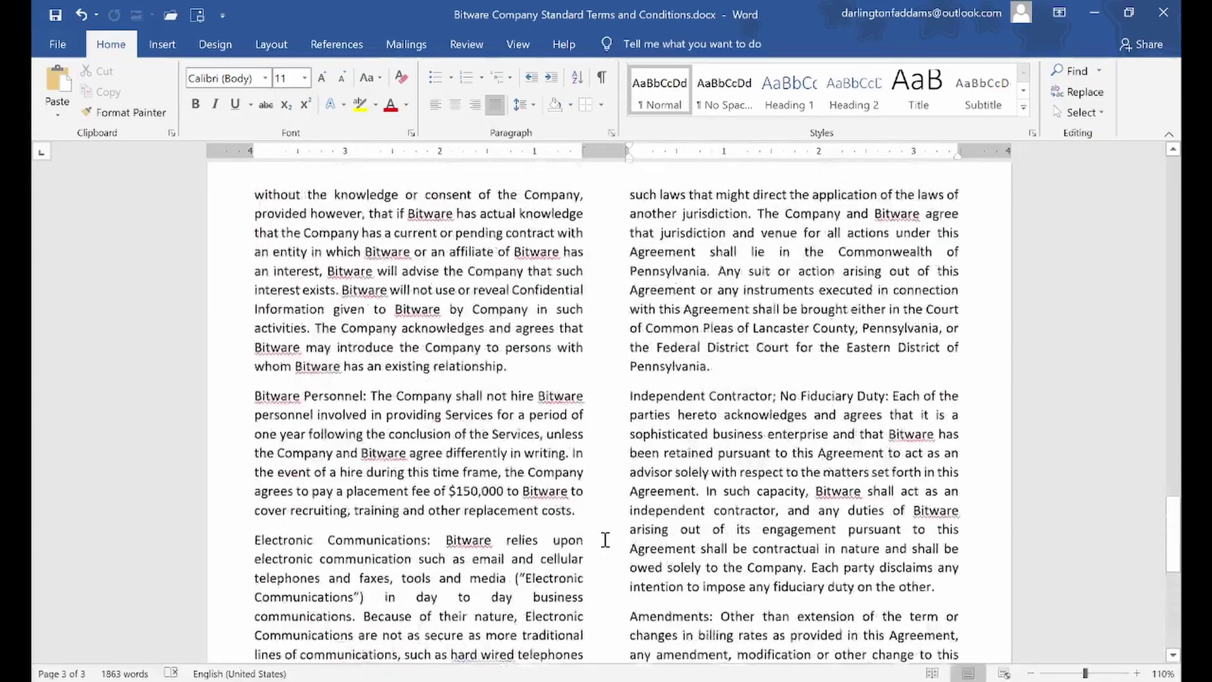
scroll(600, 544, "up", 12)
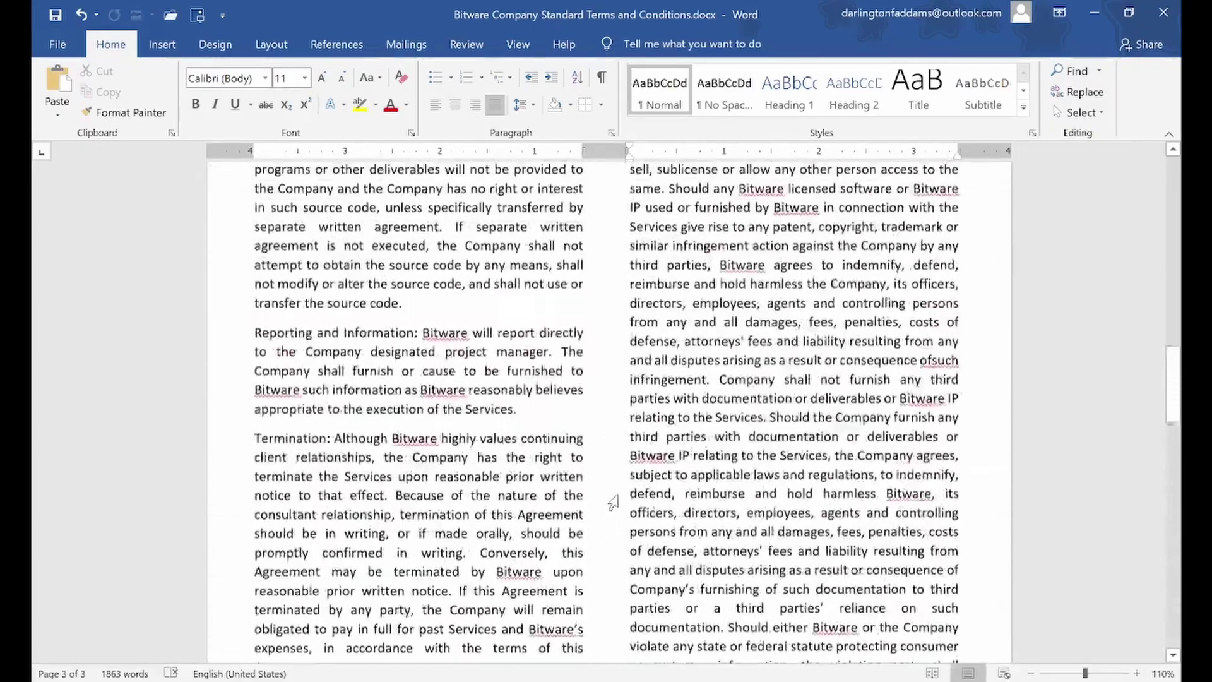
scroll(612, 494, "up", 2)
Reopen the page 1 footer, right-align page number 1, and close the footer
double_click(609, 473)
left_click_drag(633, 471, 587, 471)
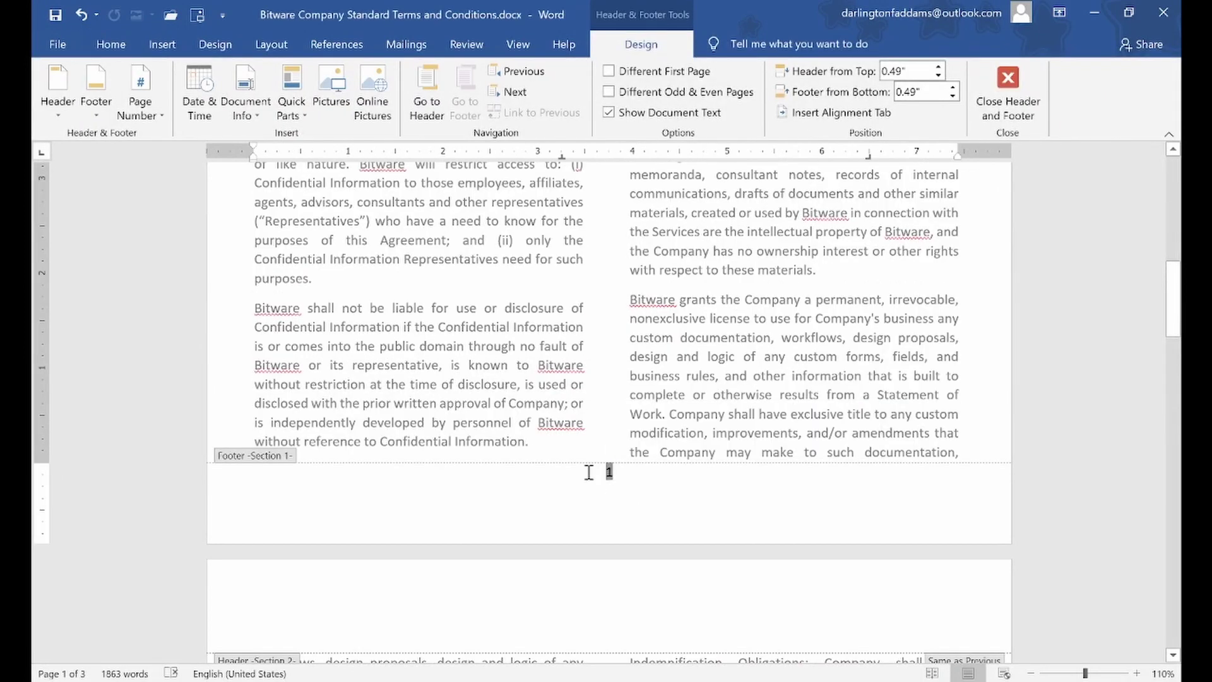
left_click(111, 44)
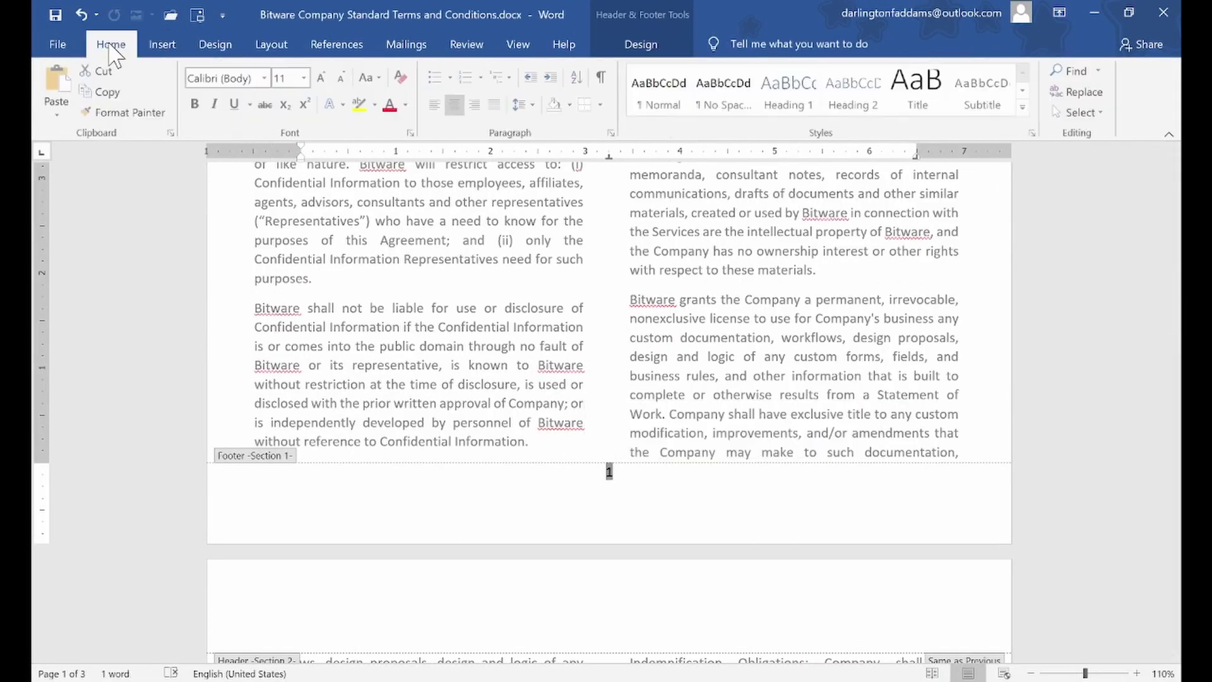
left_click(435, 104)
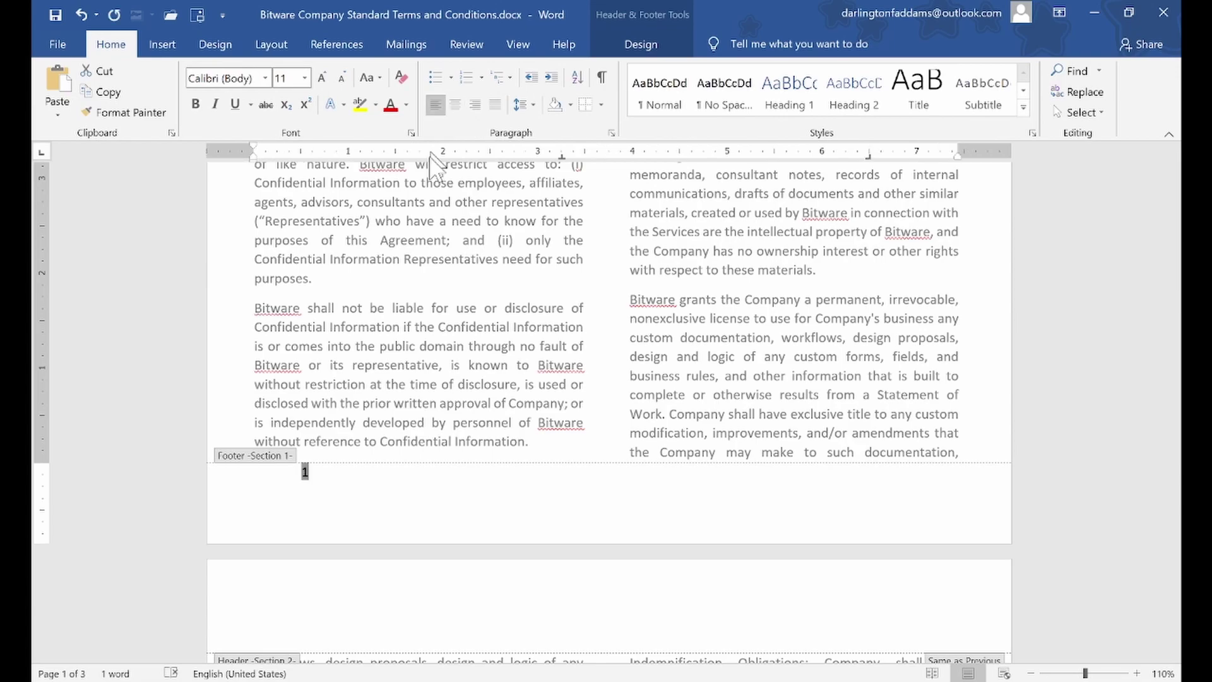
scroll(431, 328, "down", 15)
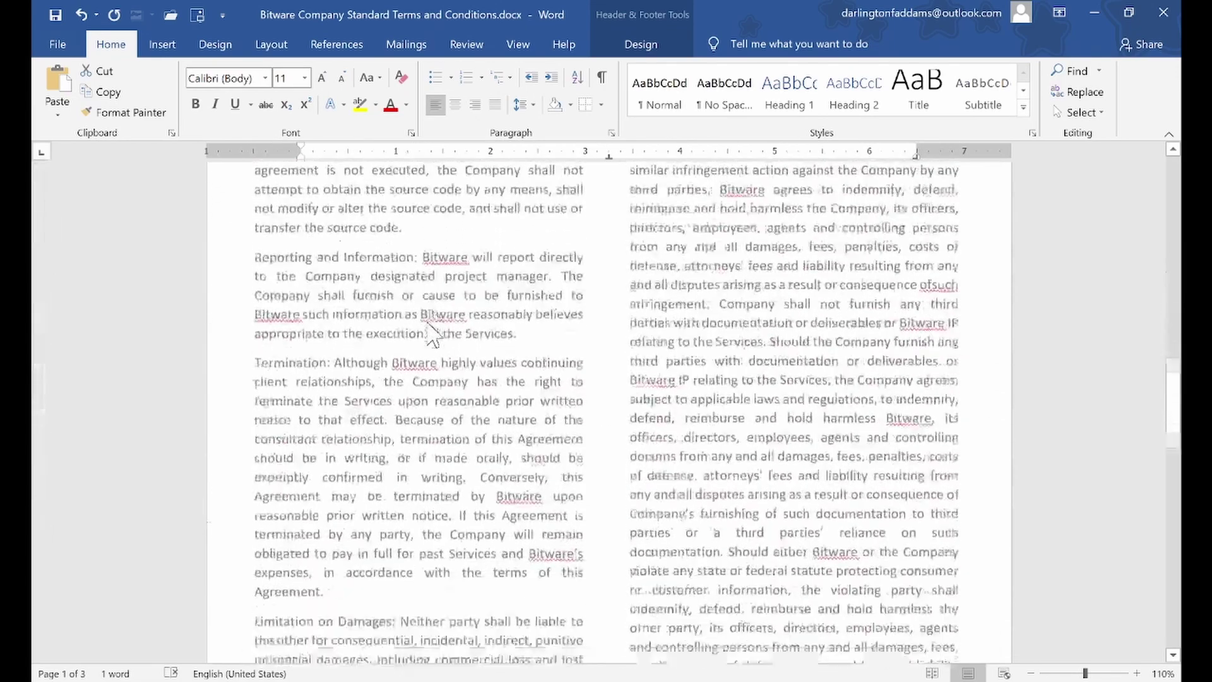
left_click(288, 370)
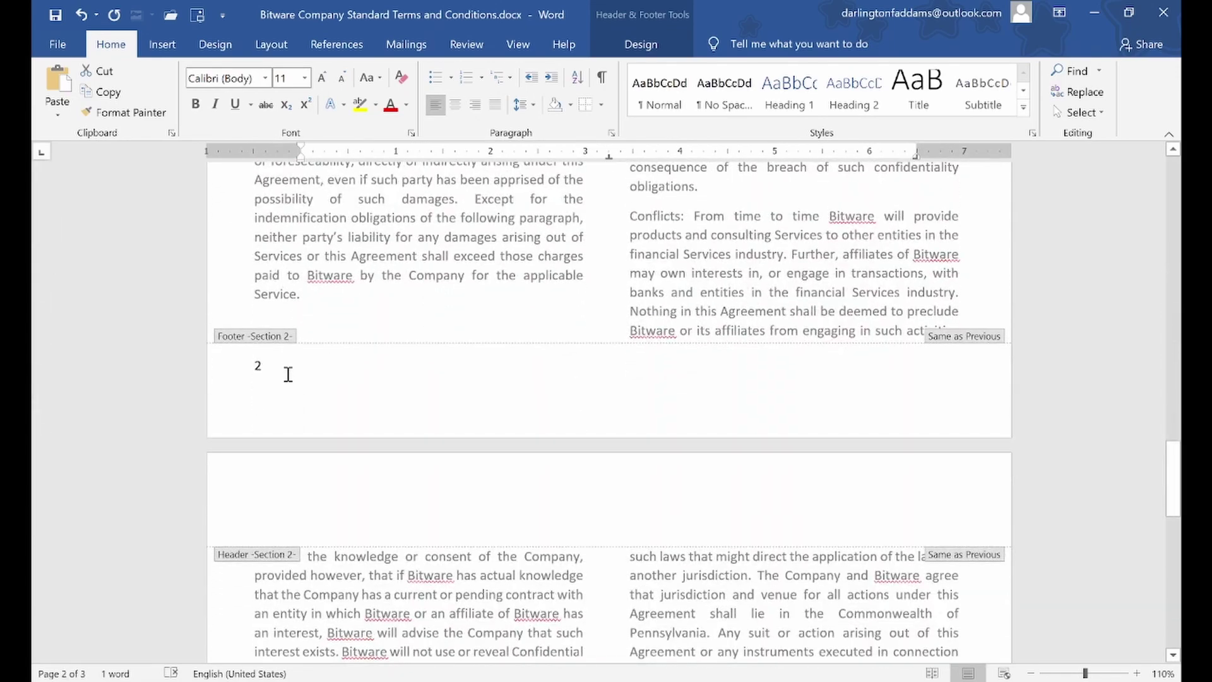
scroll(299, 358, "up", 15)
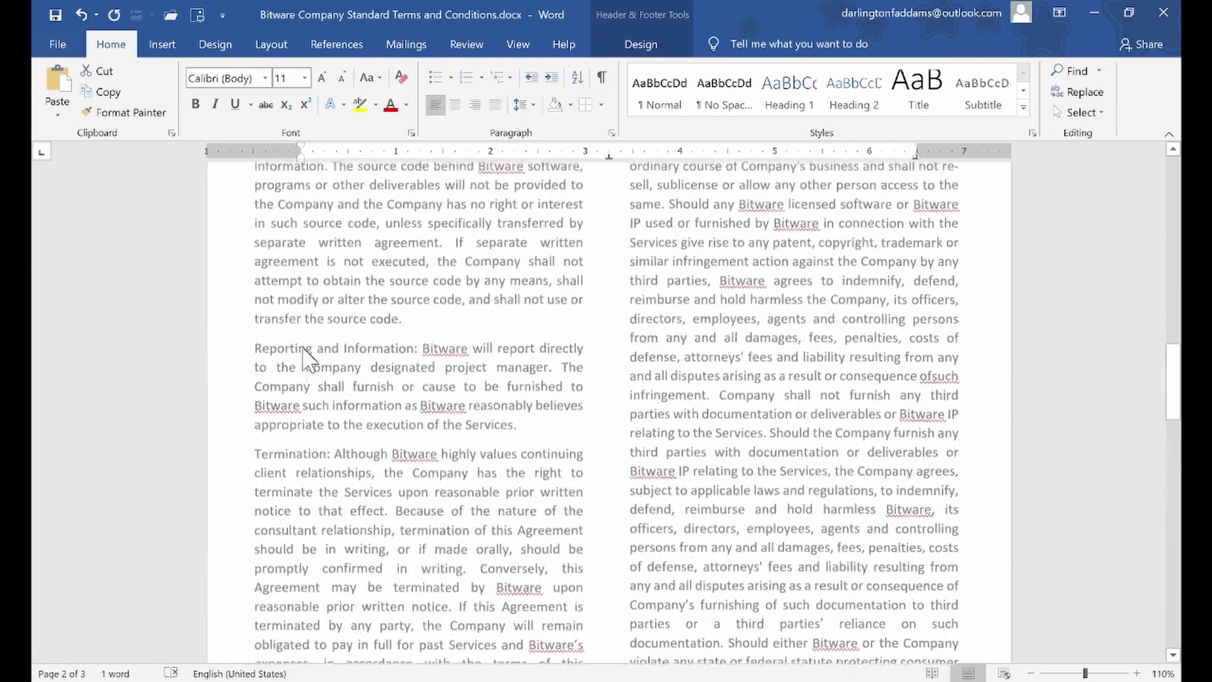
scroll(308, 335, "up", 4)
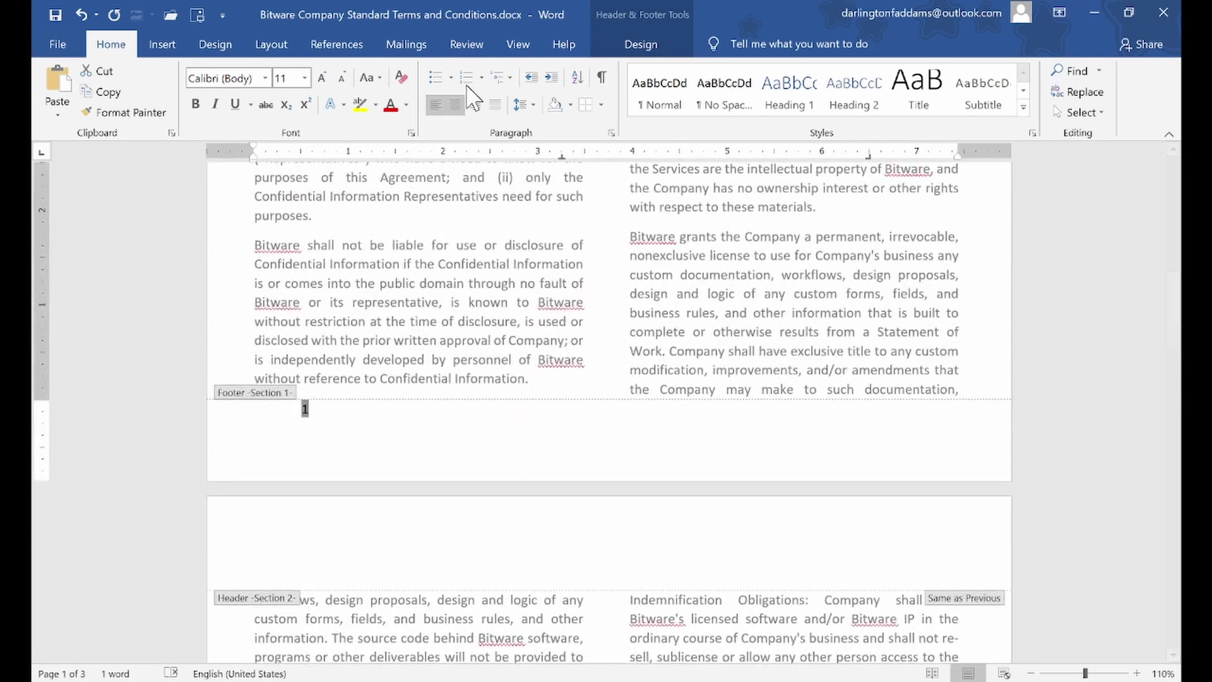
left_click(476, 105)
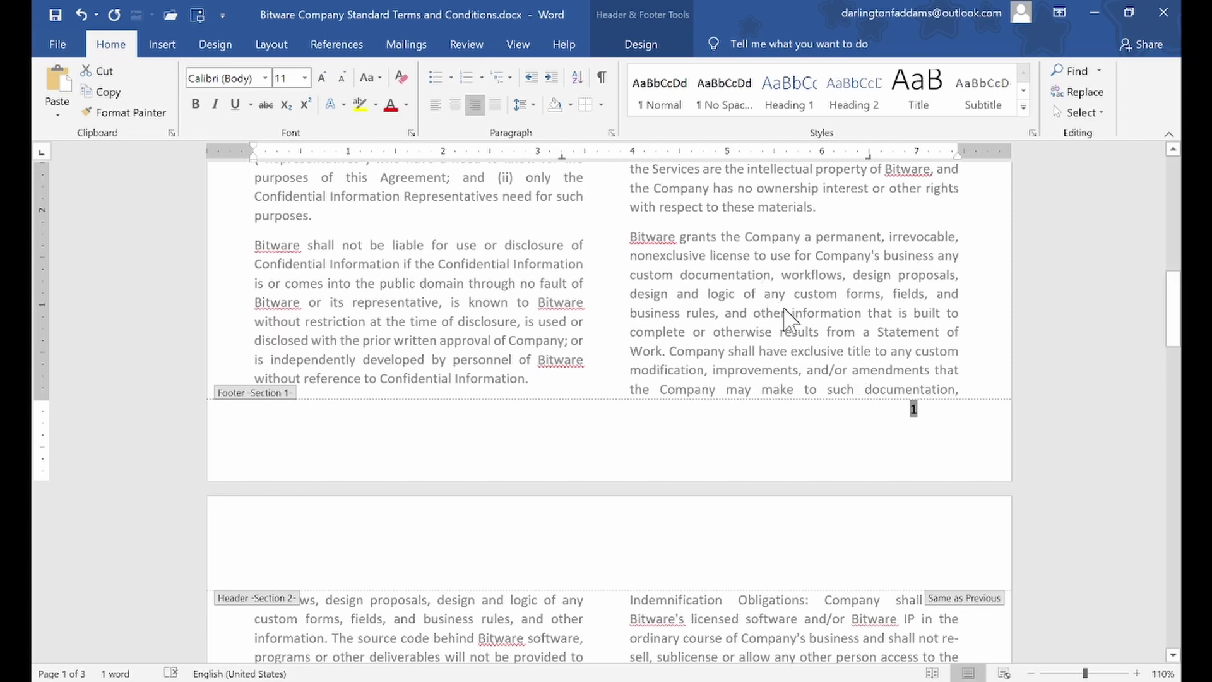
left_click(653, 53)
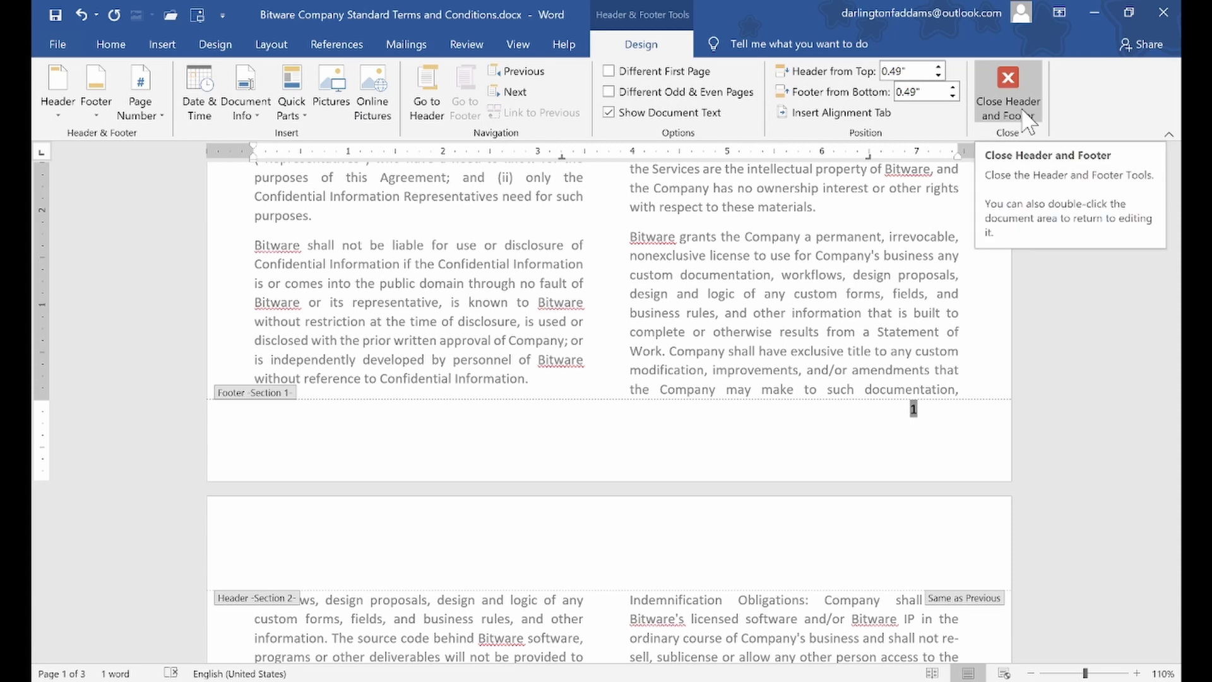
double_click(465, 275)
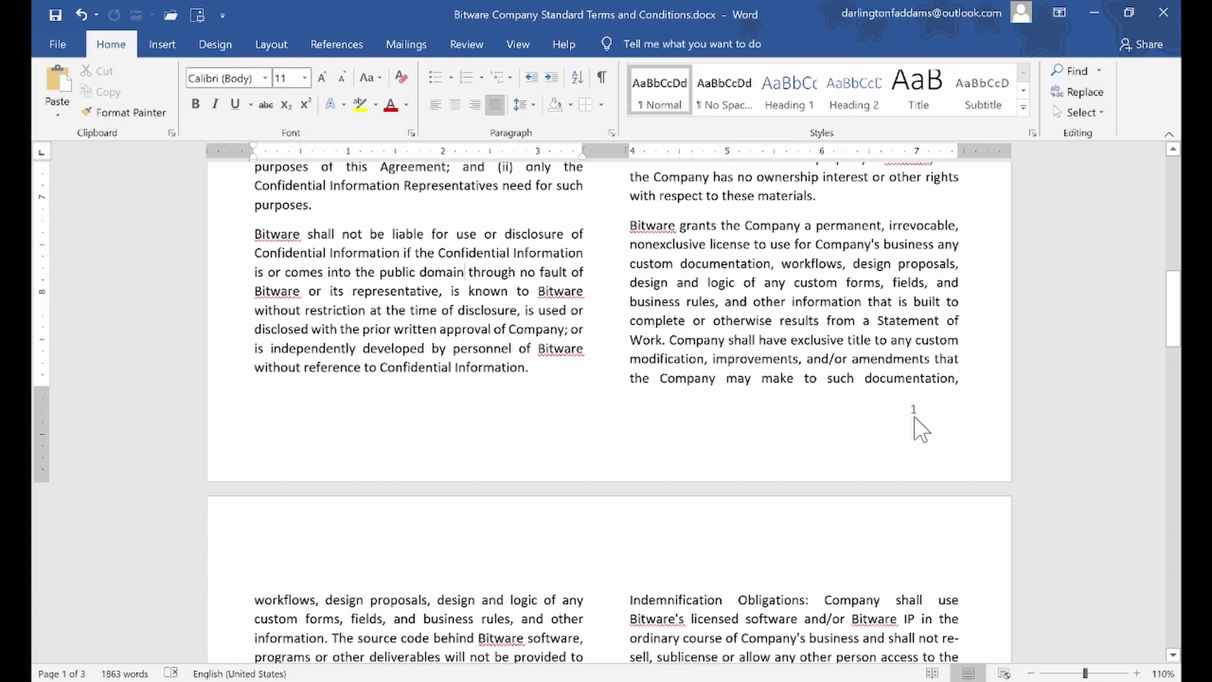
Lower the page 1 footer boundary on the vertical ruler in two small drags
double_click(917, 418)
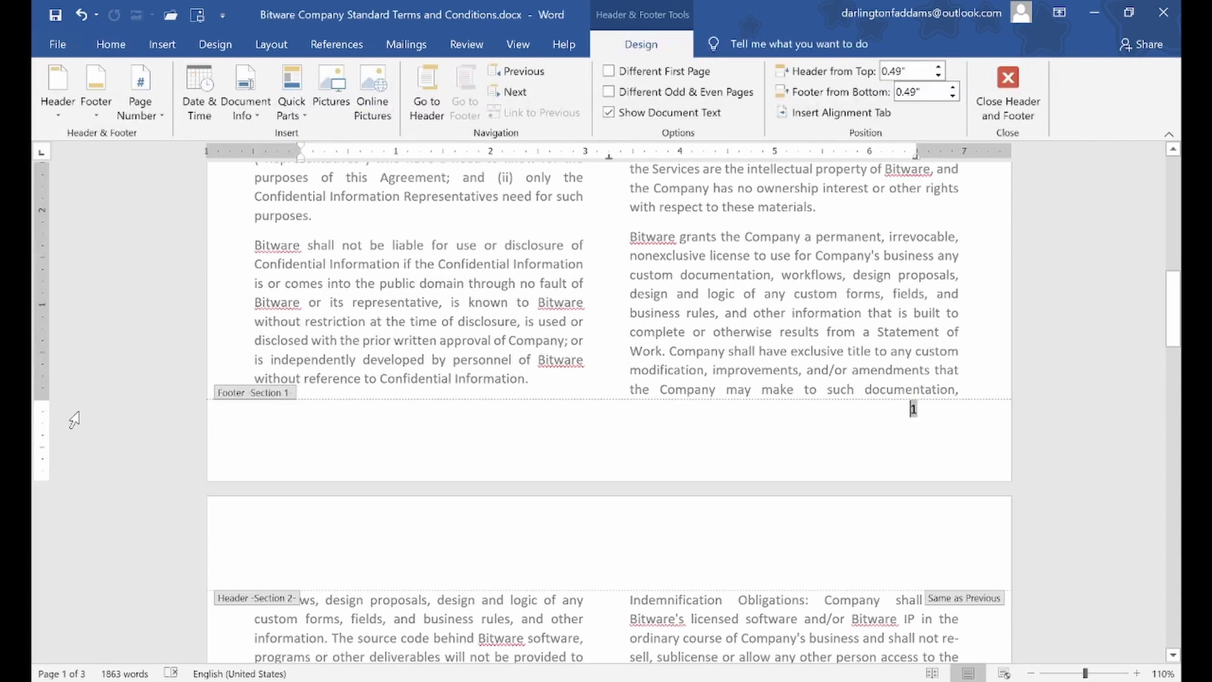
scroll(71, 417, "down", 1)
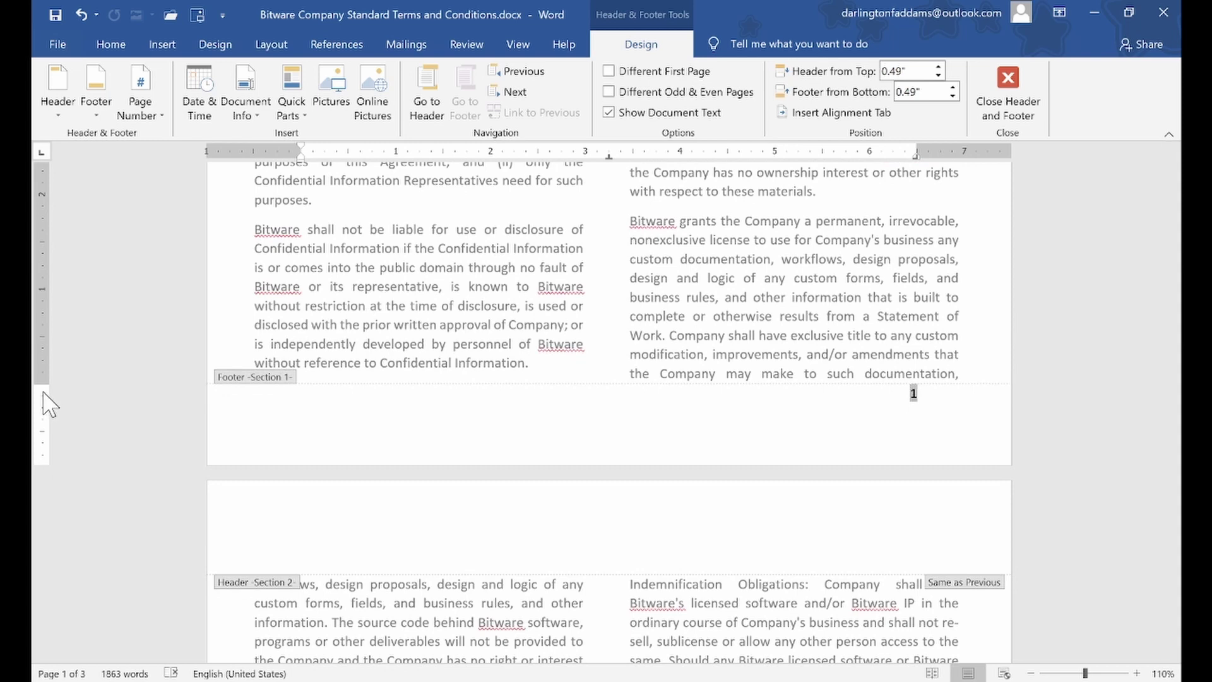
left_click_drag(43, 386, 42, 399)
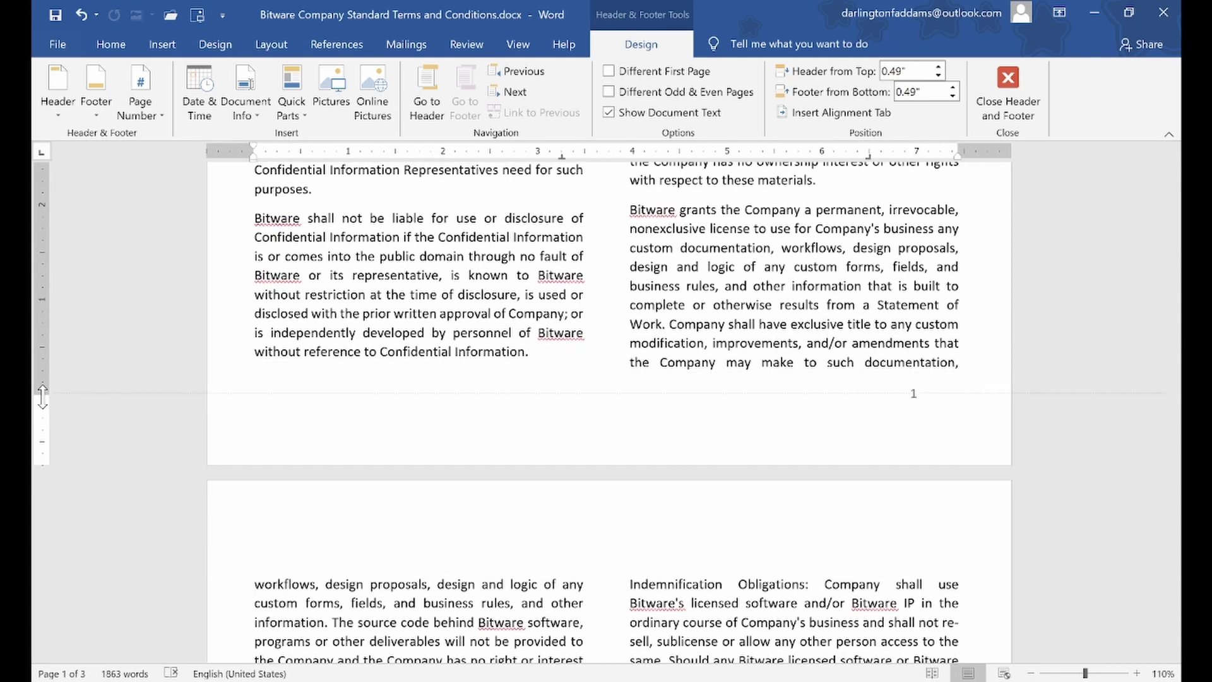
key("Escape")
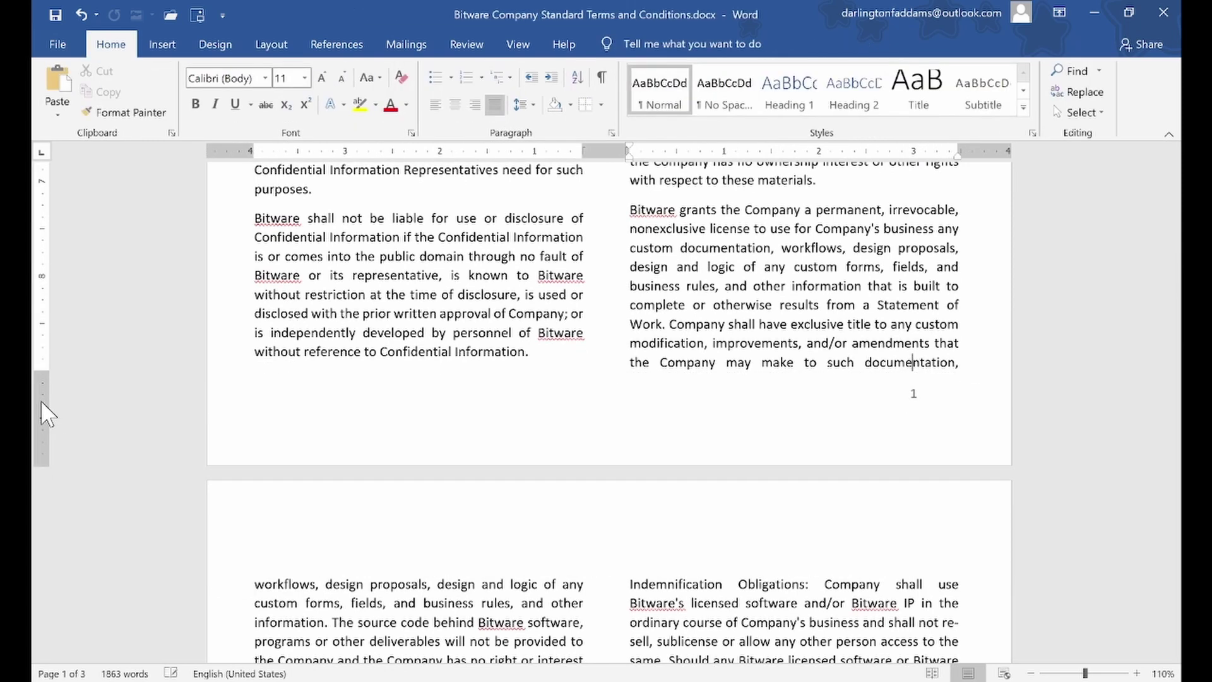
double_click(913, 396)
double_click(913, 396)
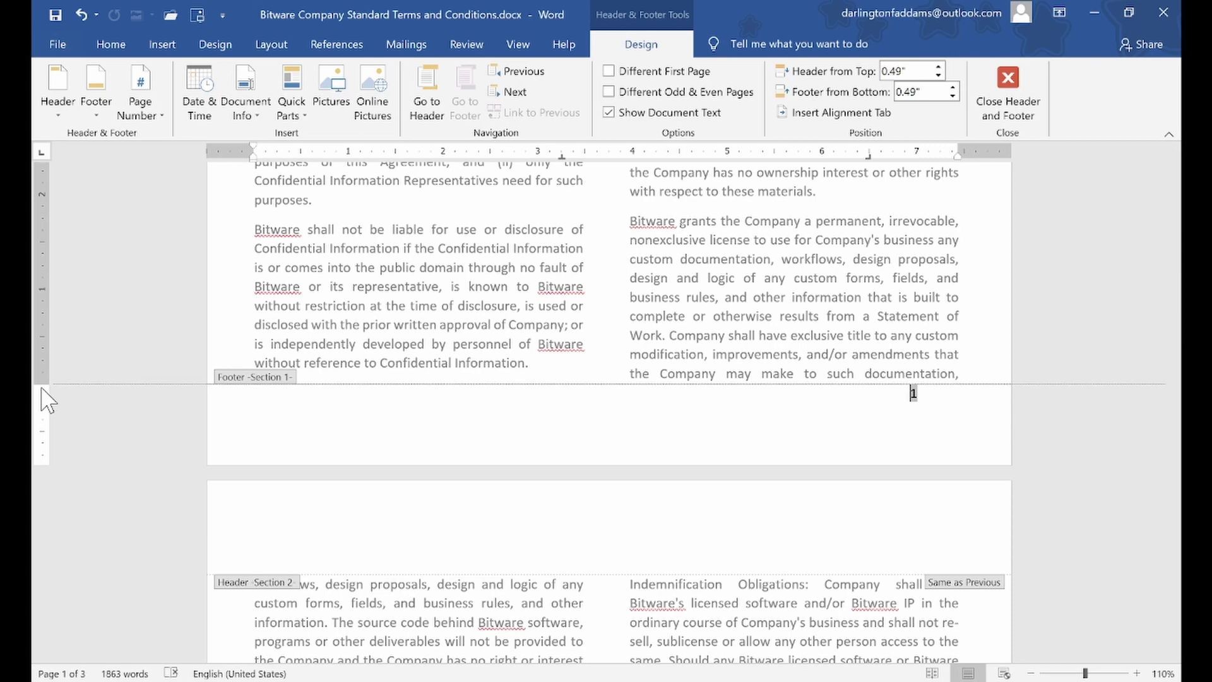
key("Escape")
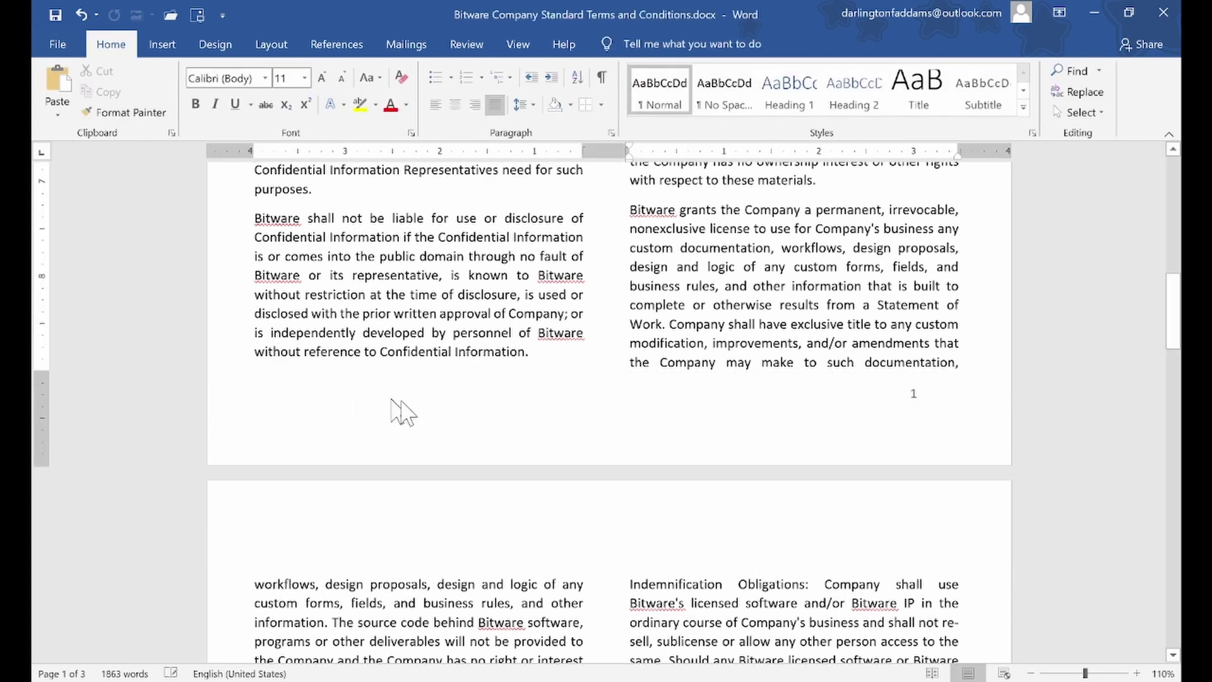
left_click(893, 400)
double_click(906, 400)
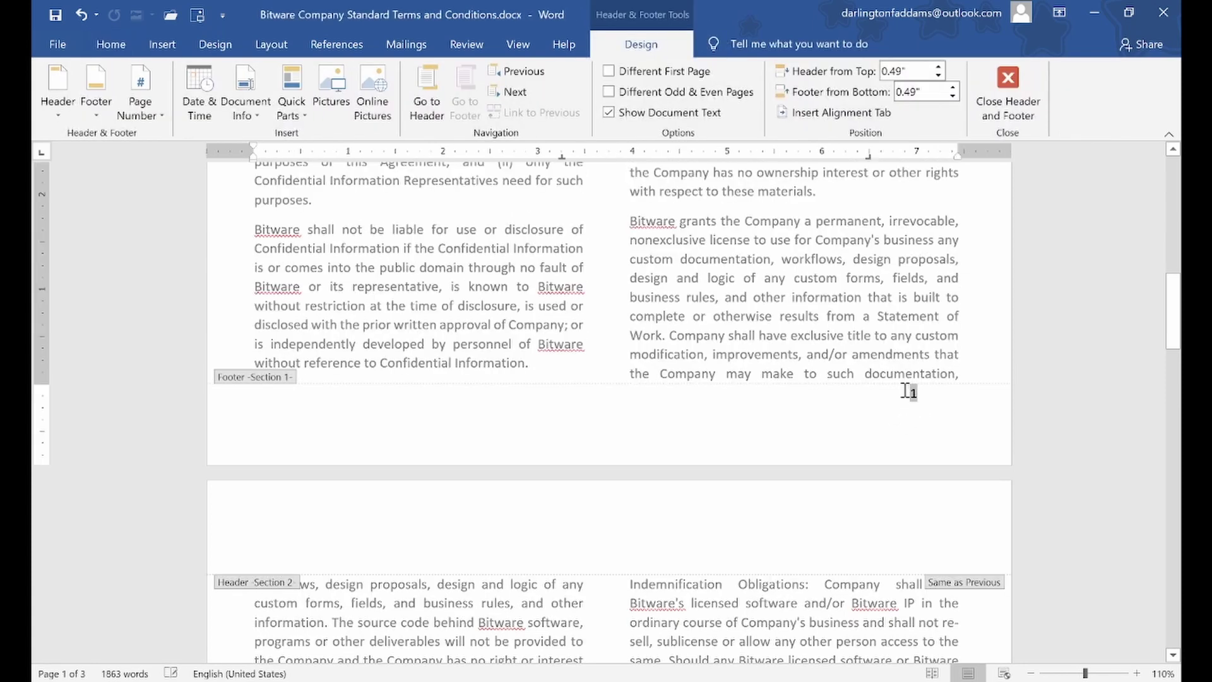
left_click_drag(38, 383, 38, 400)
key("Escape")
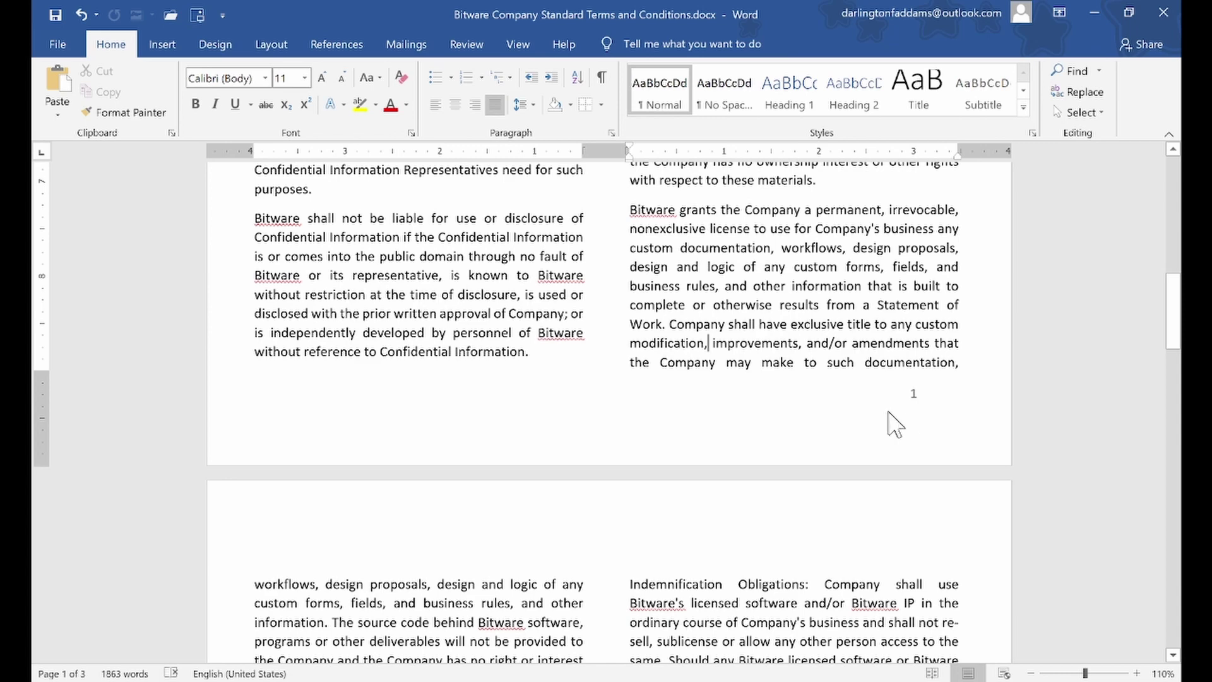
Delete the footer's empty line so page number 1 sits alone
double_click(911, 402)
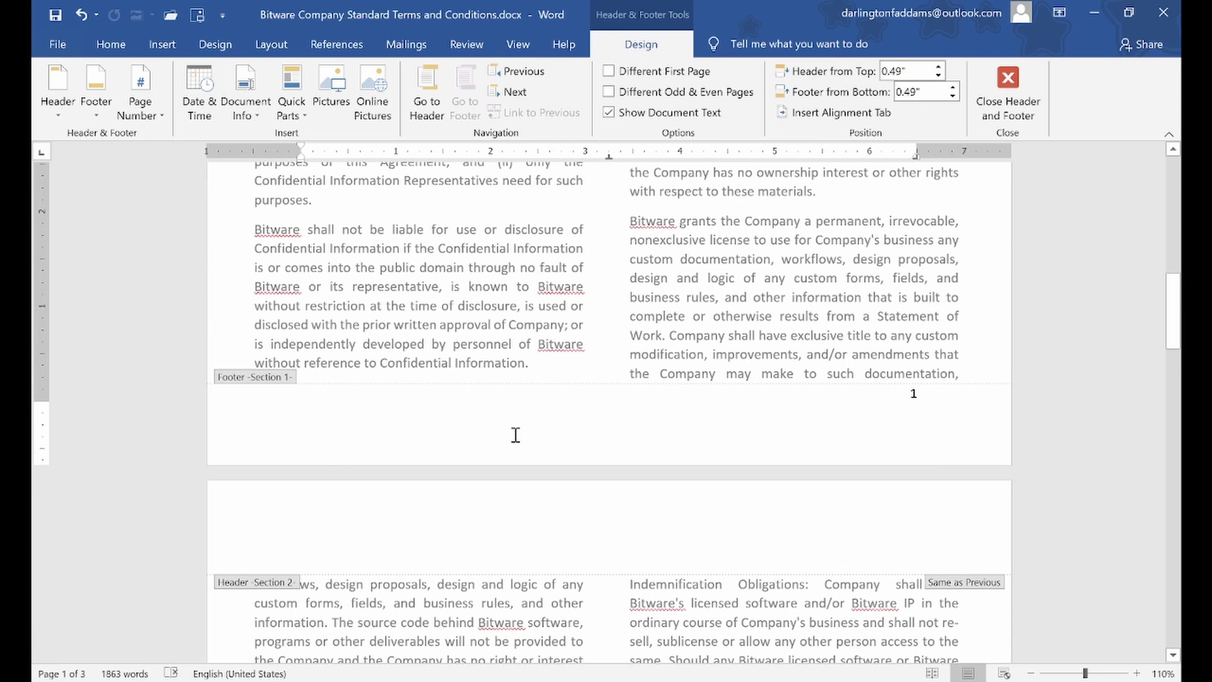
key("BackSpace")
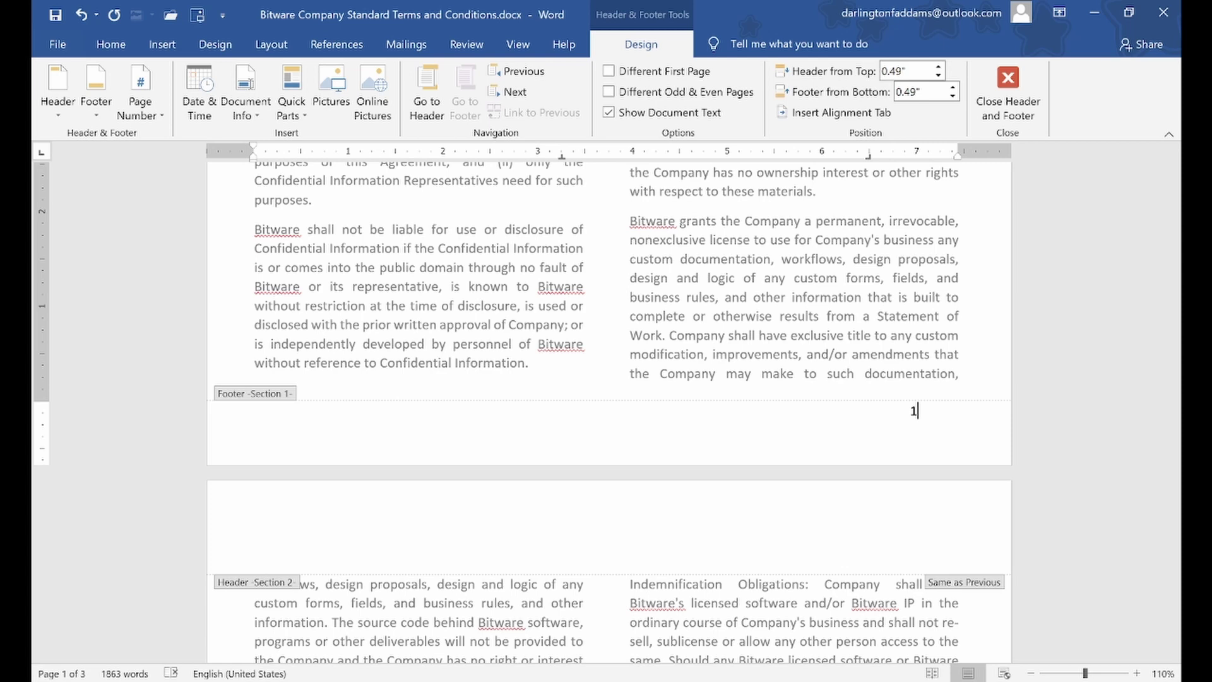
left_click(341, 460)
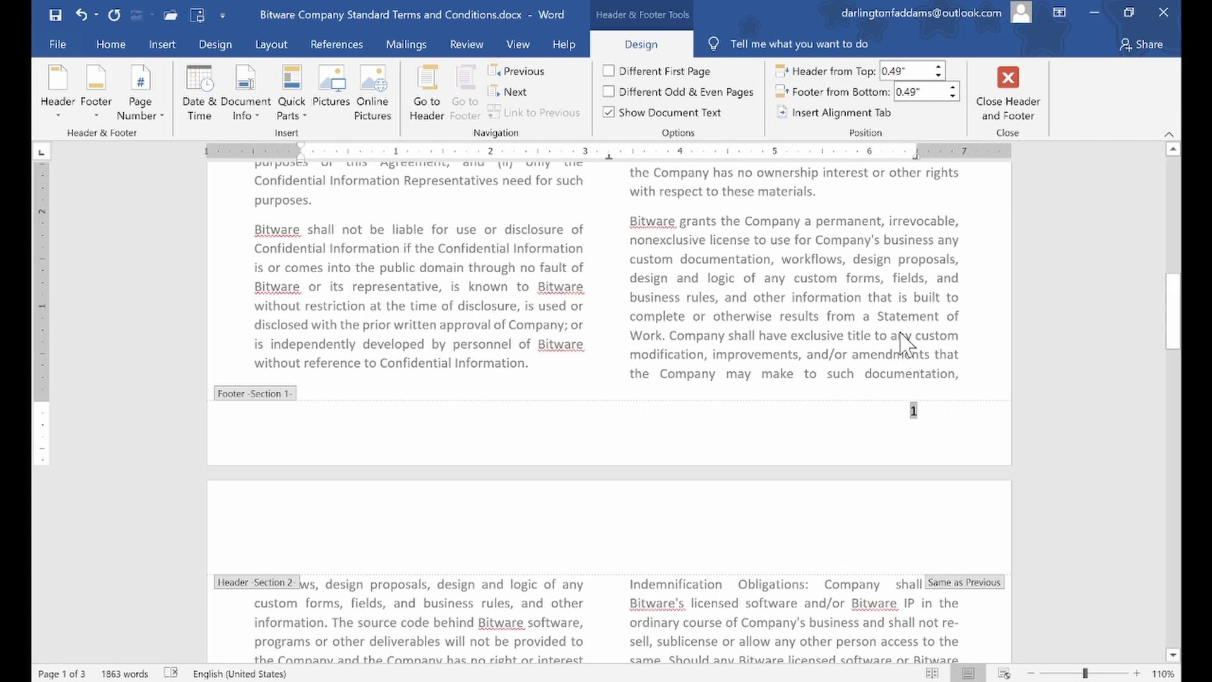
double_click(870, 306)
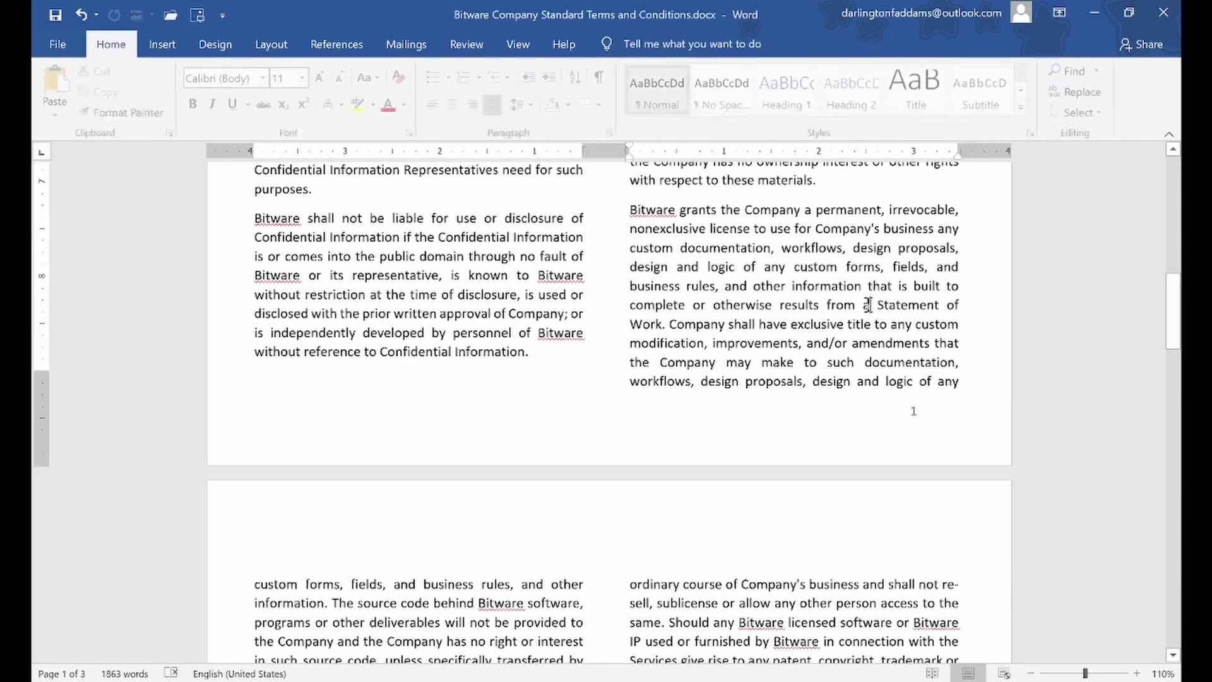
left_click_drag(1182, 317, 1172, 135)
scroll(934, 344, "down", 10)
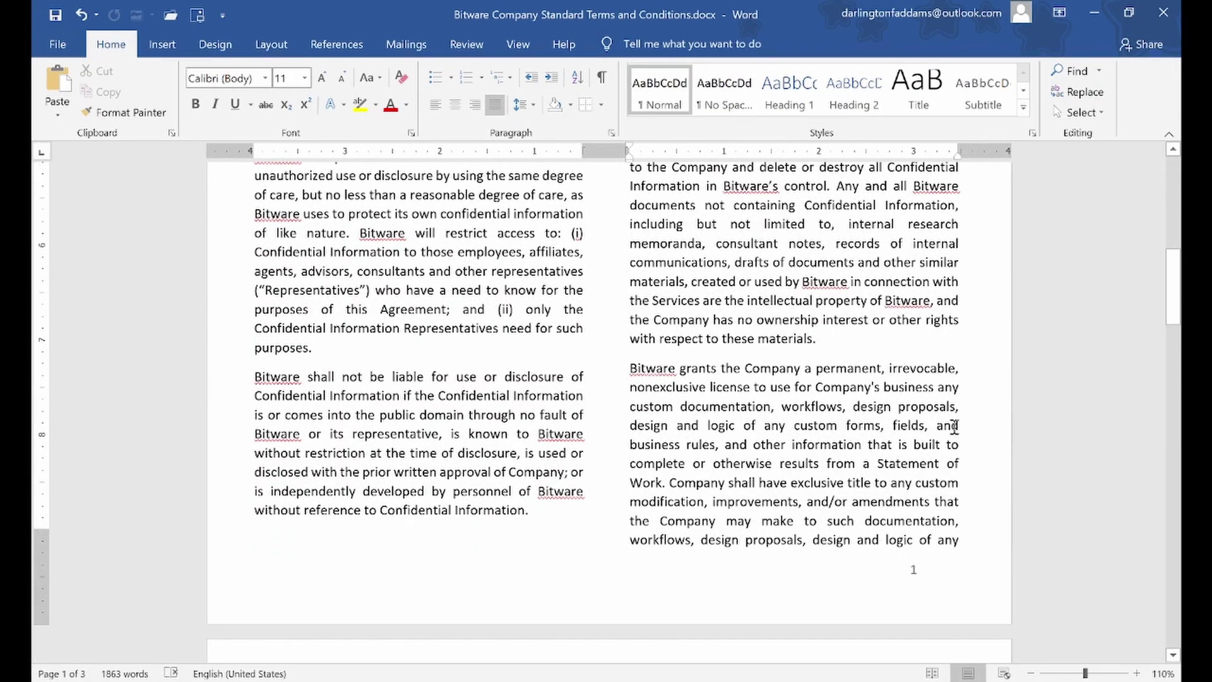
scroll(954, 426, "down", 10)
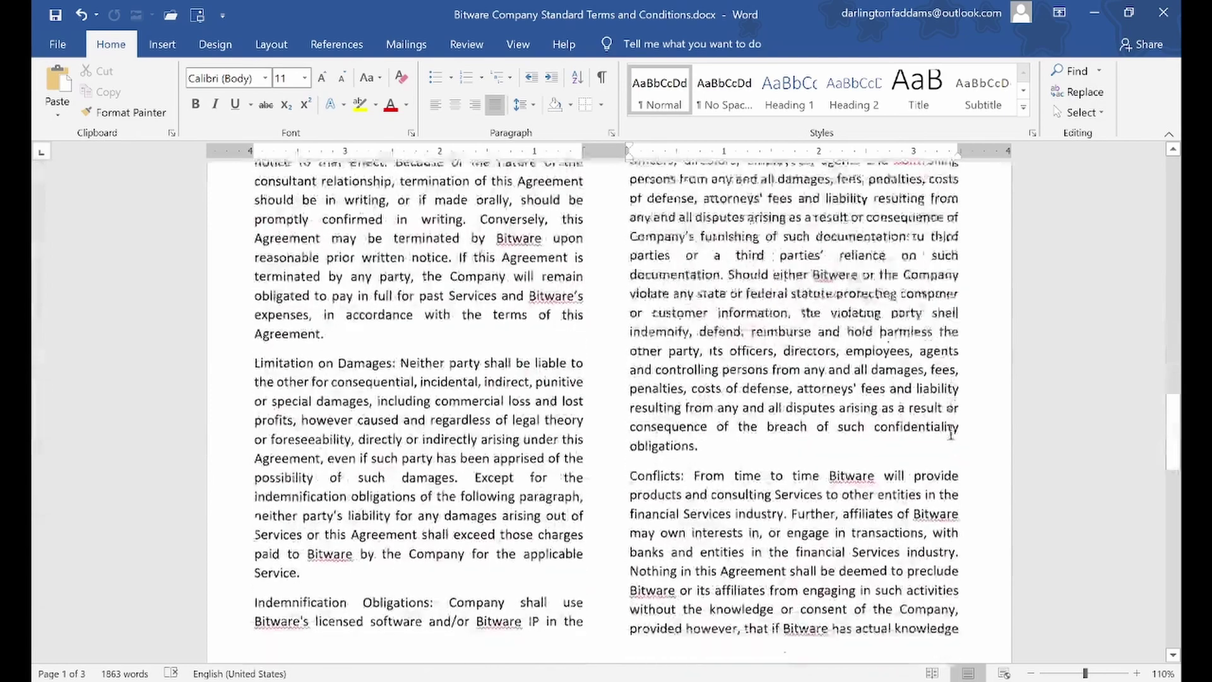
scroll(951, 433, "down", 5)
double_click(945, 336)
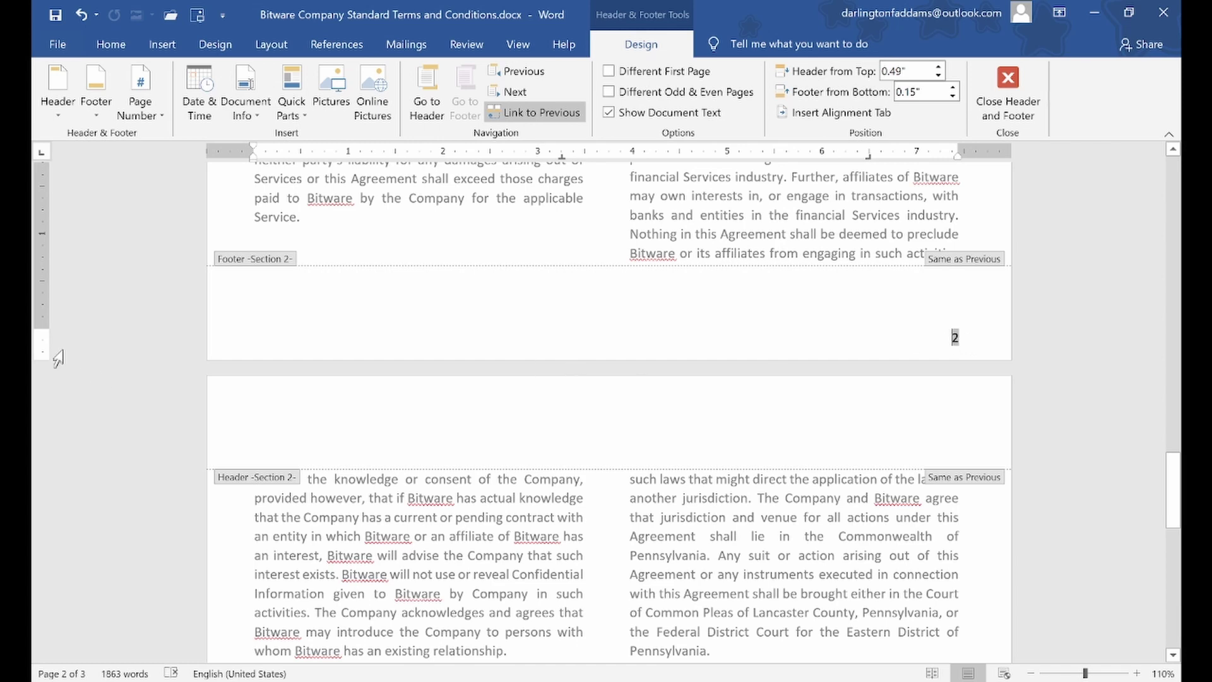
left_click_drag(39, 329, 38, 312)
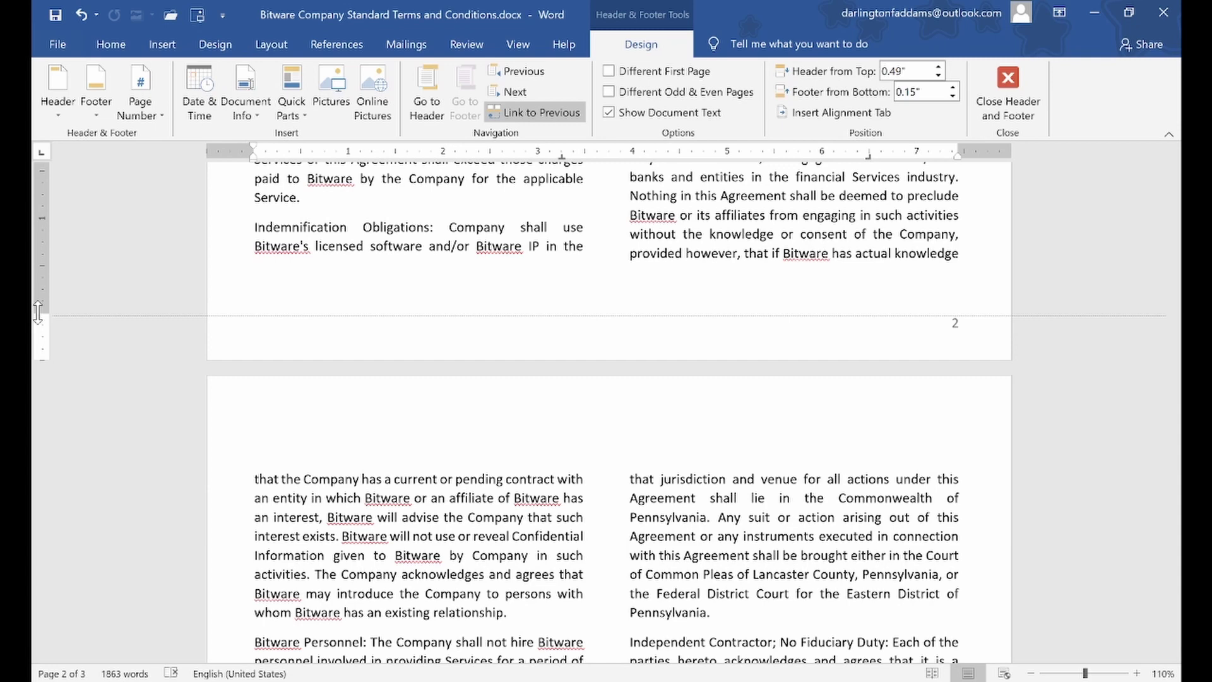
left_click_drag(38, 312, 36, 308)
key("Escape")
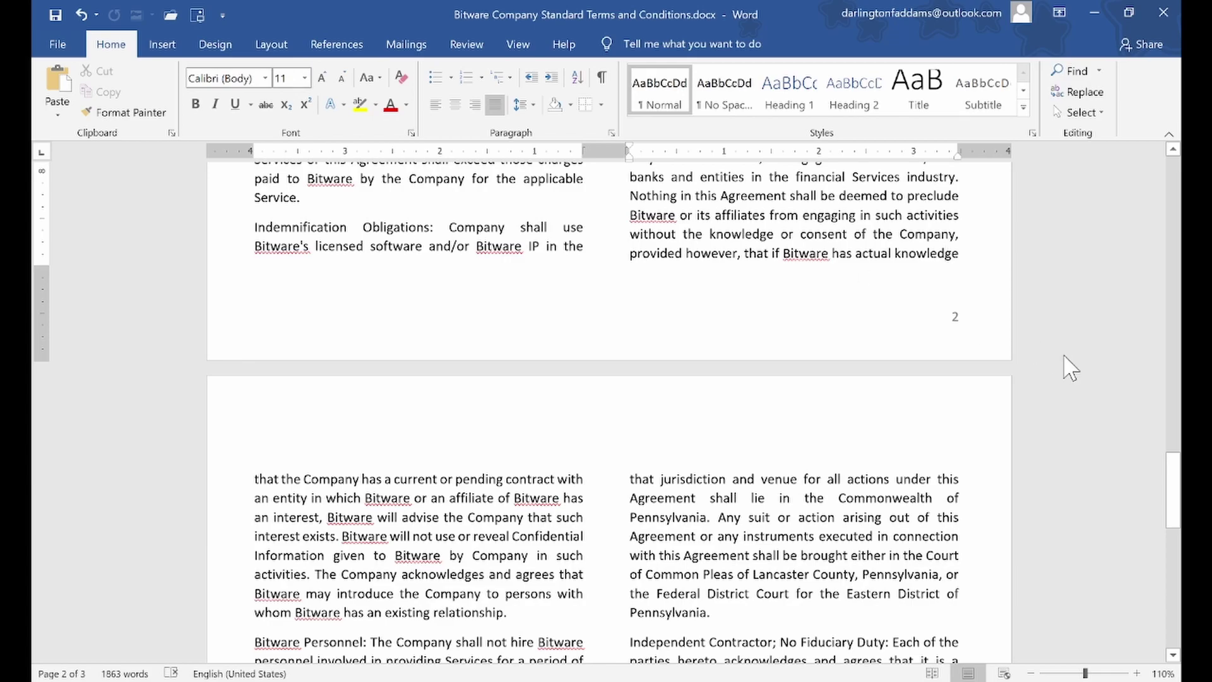
Review the pages with the scrollbar, then switch to File Explorer's Class Works folder
left_click_drag(1174, 463, 1162, 158)
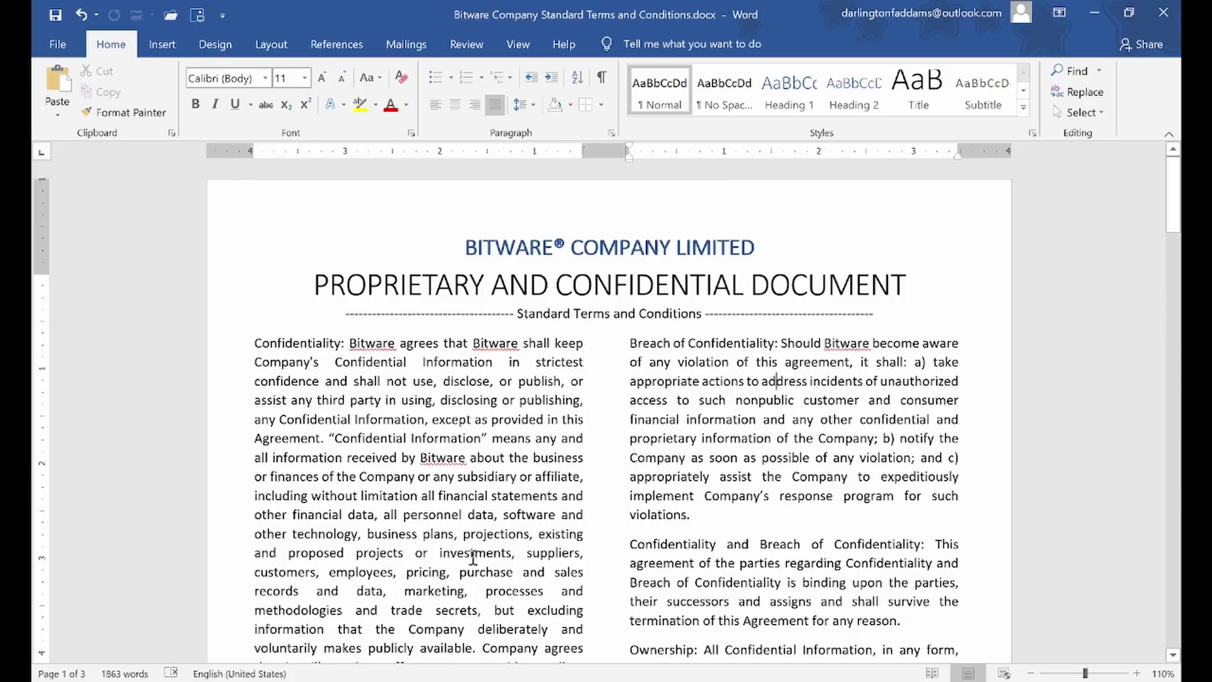
key("alt+Tab")
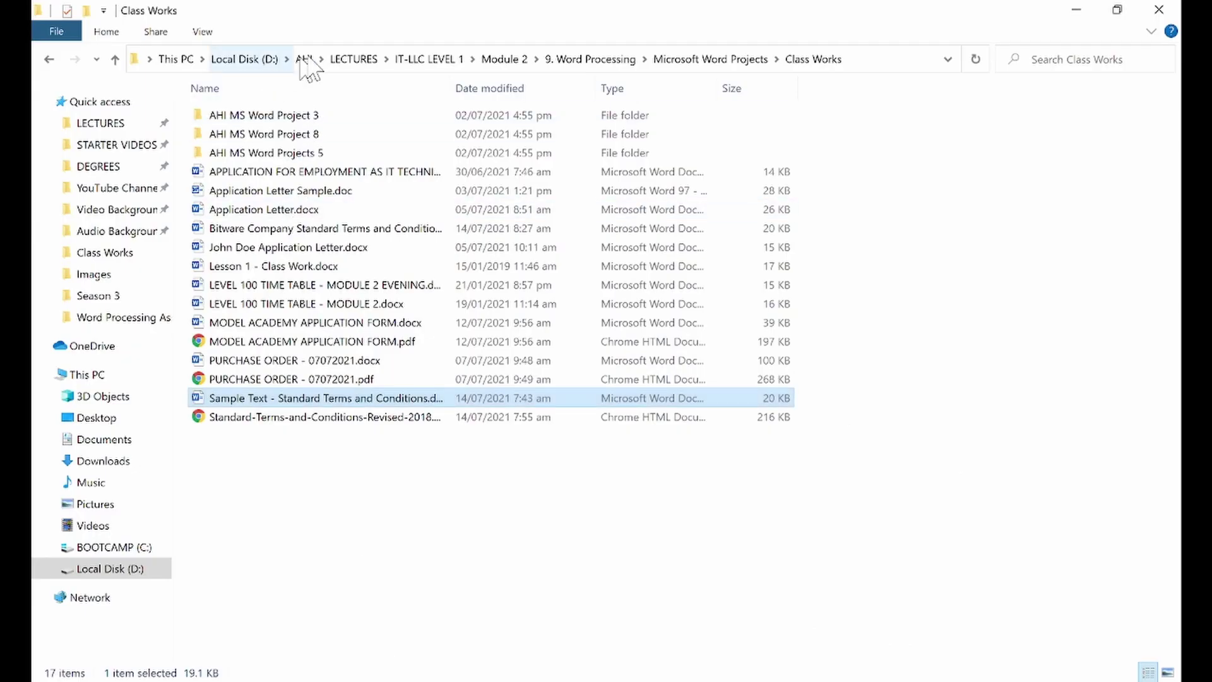
Go up to LECTURES, enter IT-LLC LEVEL 1, and open the Volume 2 PDF
left_click(353, 59)
double_click(261, 174)
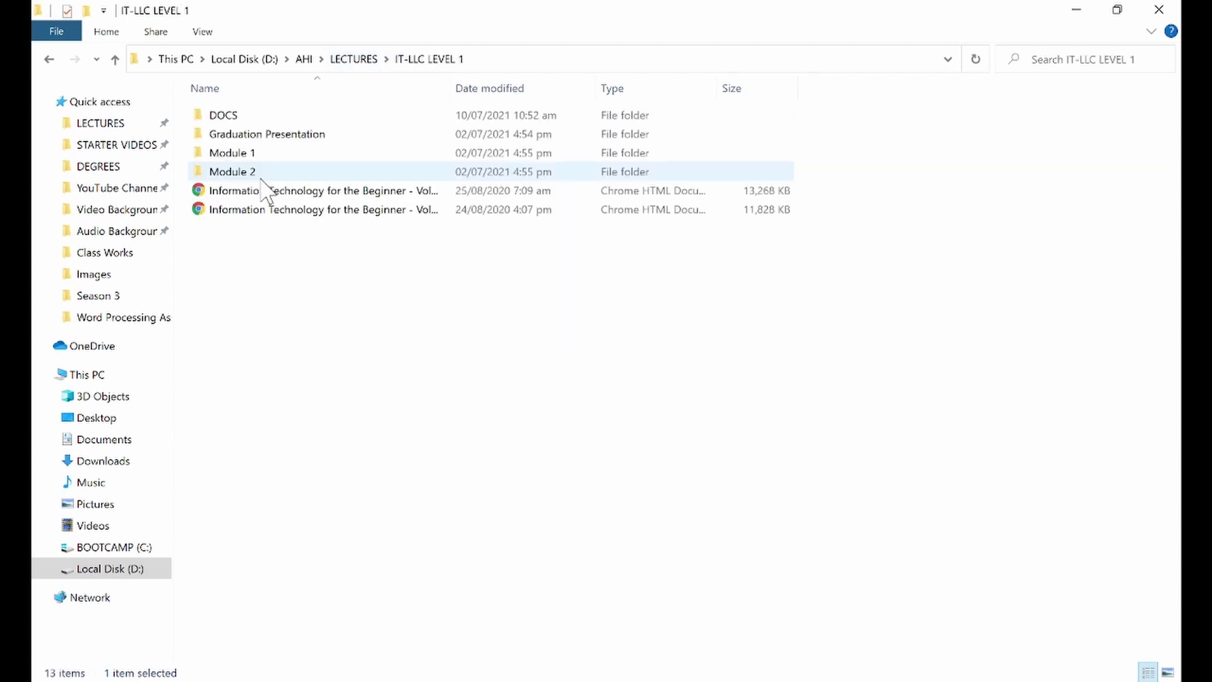
double_click(289, 215)
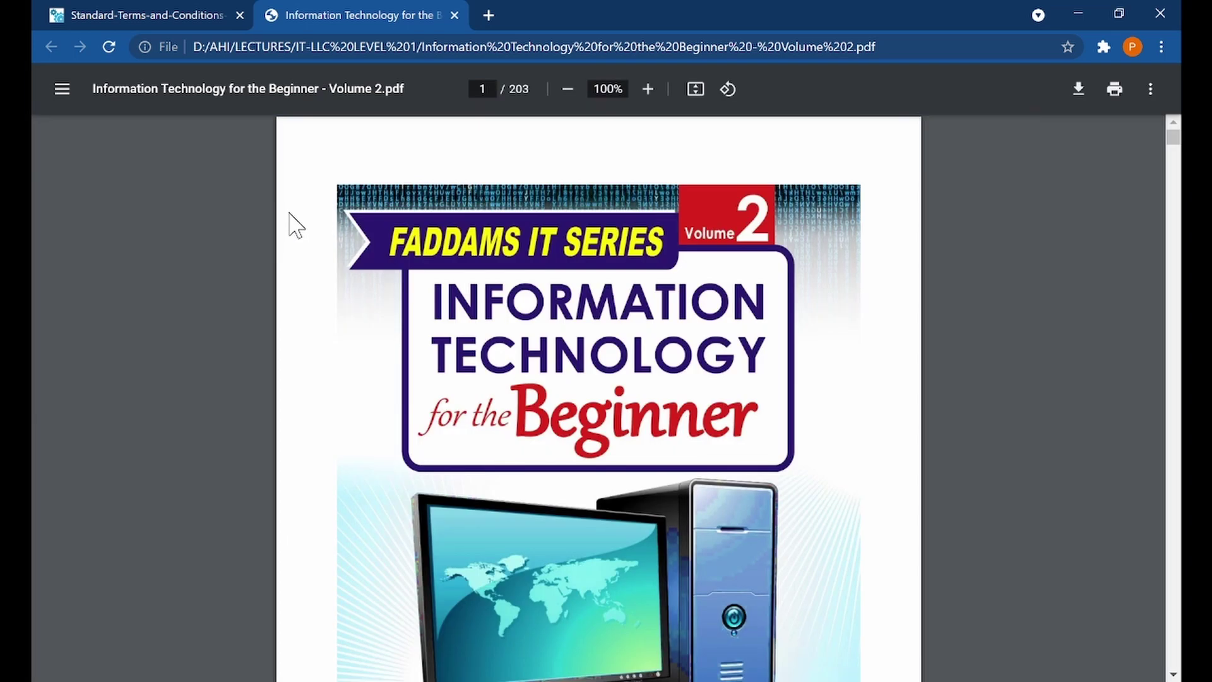
Scroll past the Contents pages to page 10, Lesson 1: Desktop Personalization
scroll(990, 360, "down", 10)
scroll(991, 366, "down", 15)
scroll(990, 375, "down", 15)
scroll(991, 362, "up", 3)
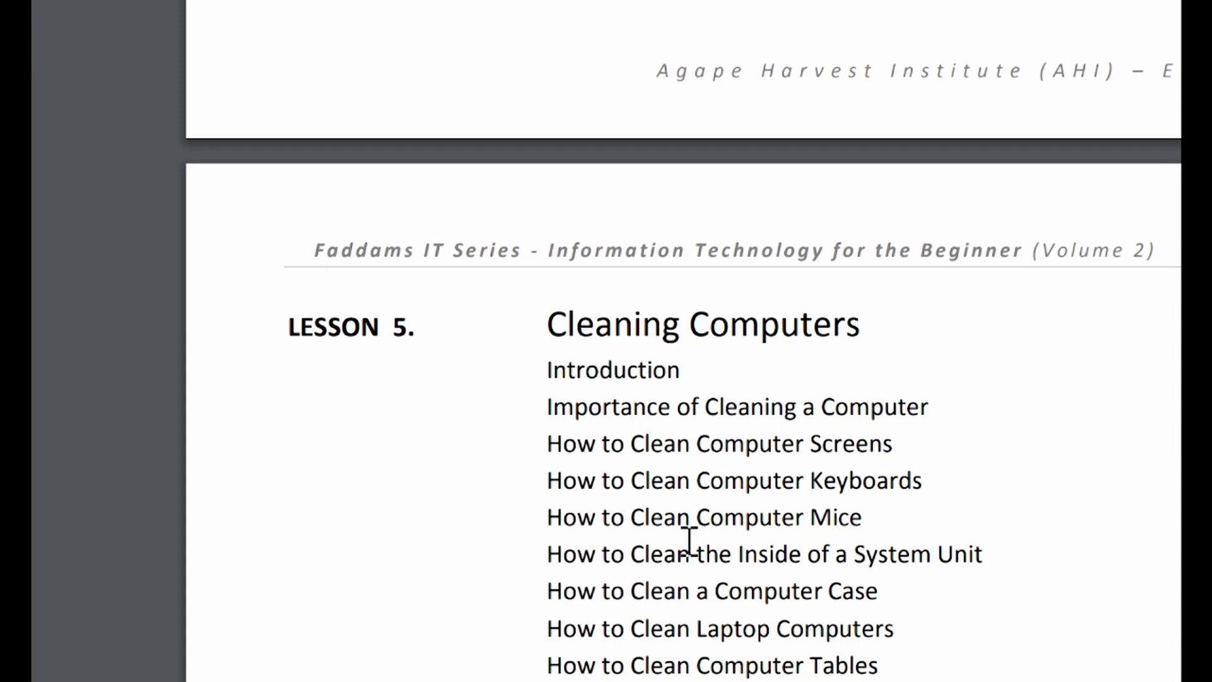
scroll(821, 303, "right", 5)
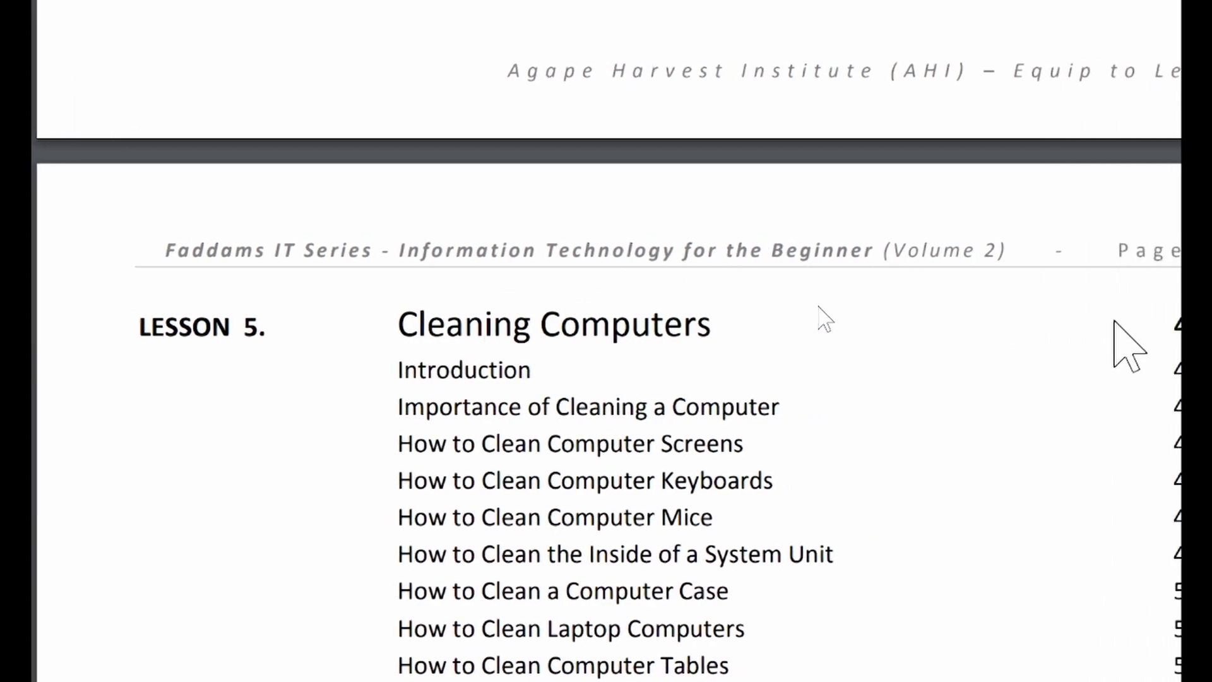
scroll(819, 307, "right", 2)
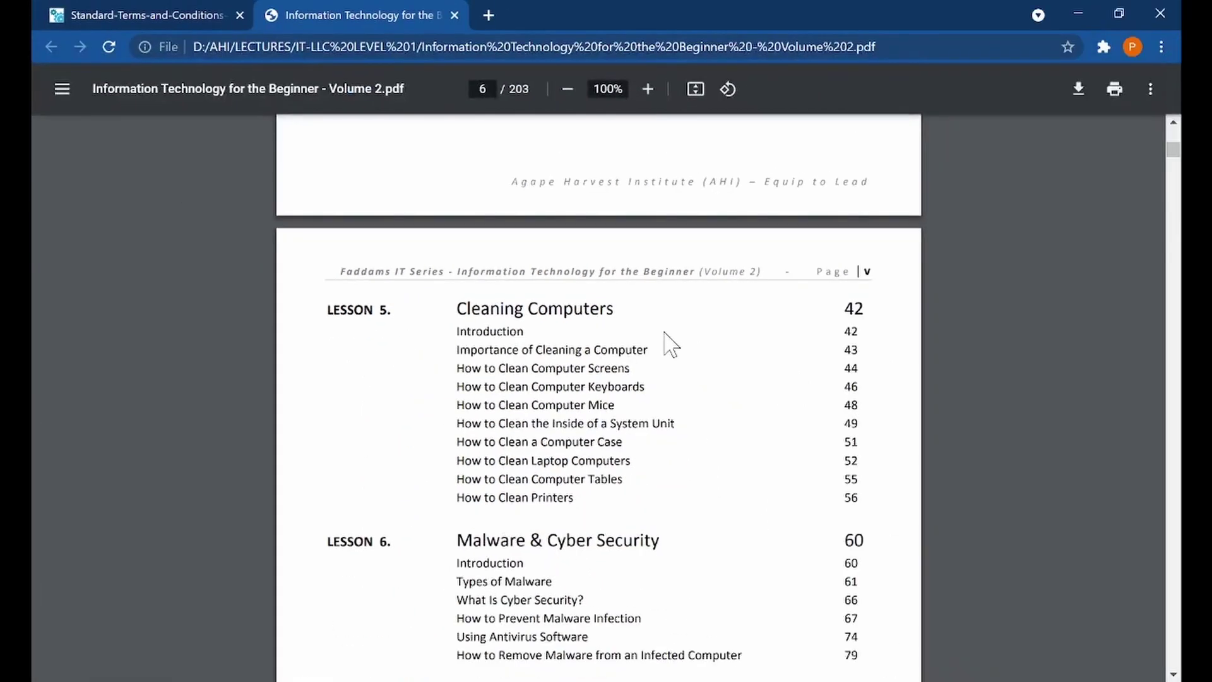
scroll(762, 396, "down", 6)
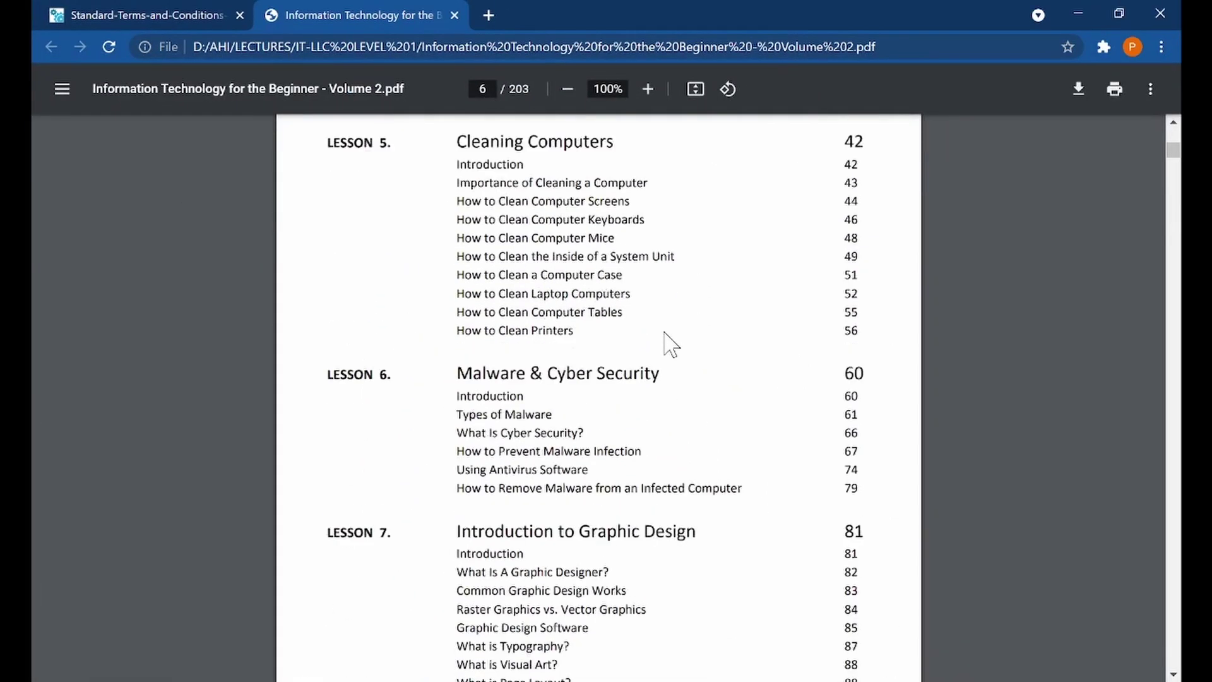
scroll(669, 344, "down", 15)
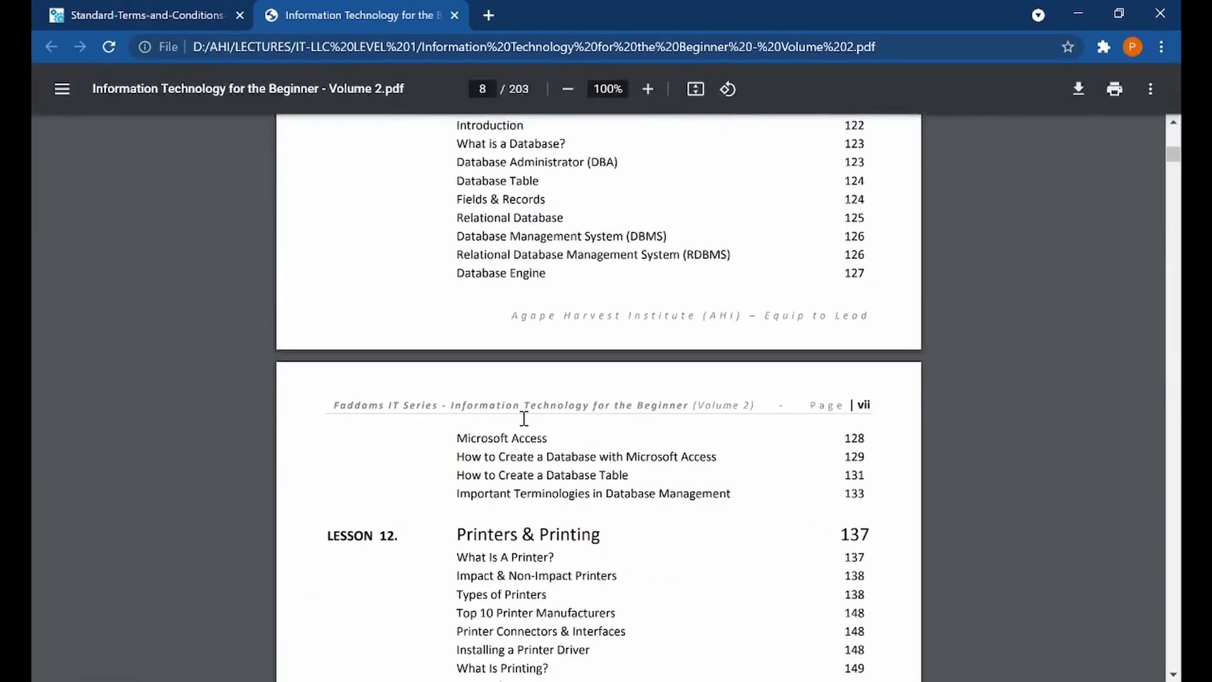
scroll(523, 418, "down", 5)
scroll(524, 418, "down", 15)
scroll(524, 419, "down", 3)
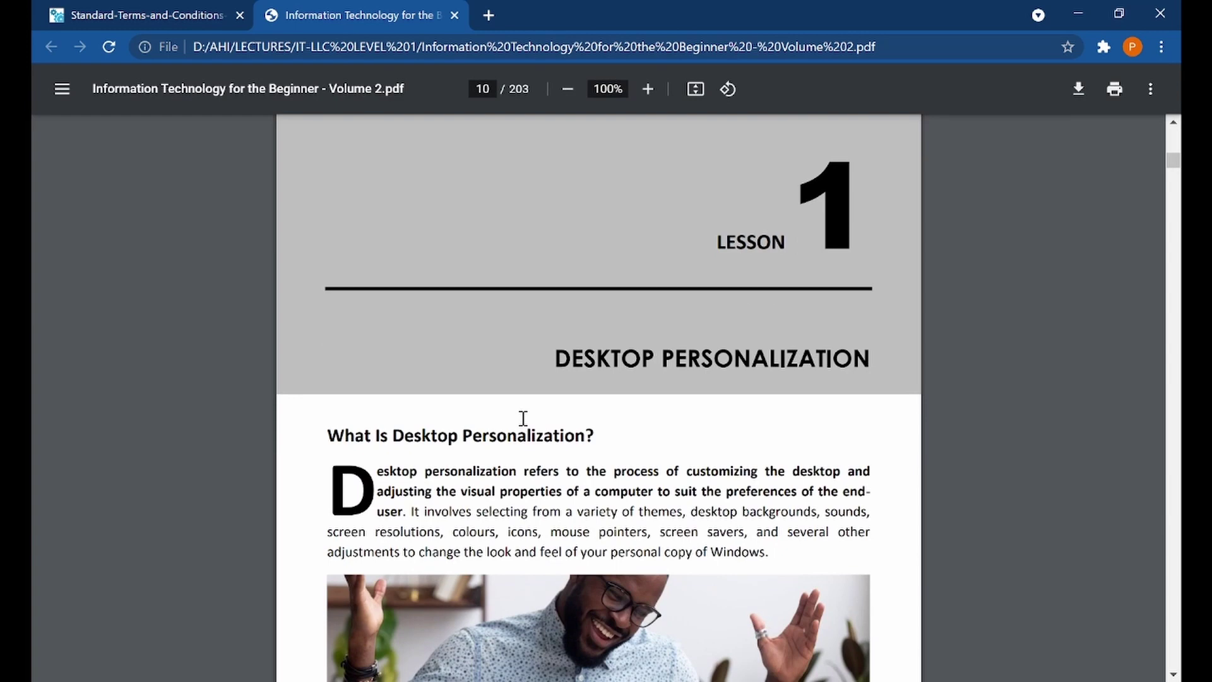
Scroll through Lesson 1's themes and wallpaper pages to the screen saver section
scroll(523, 418, "up", 3)
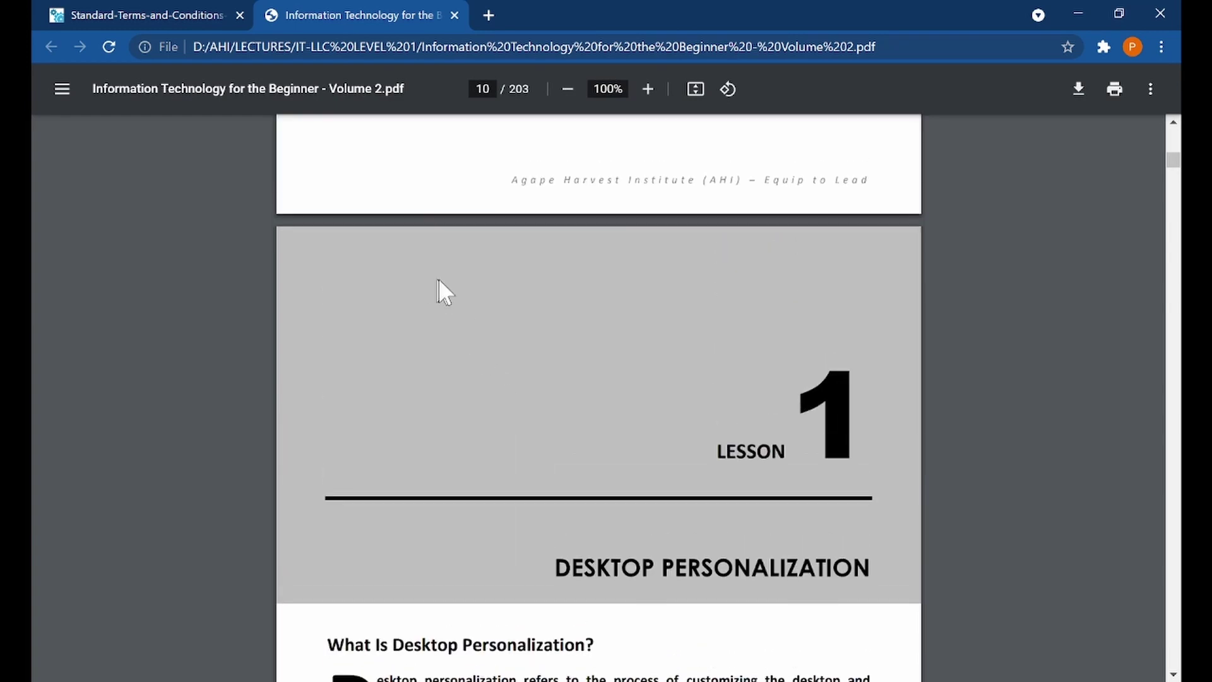
scroll(451, 289, "down", 6)
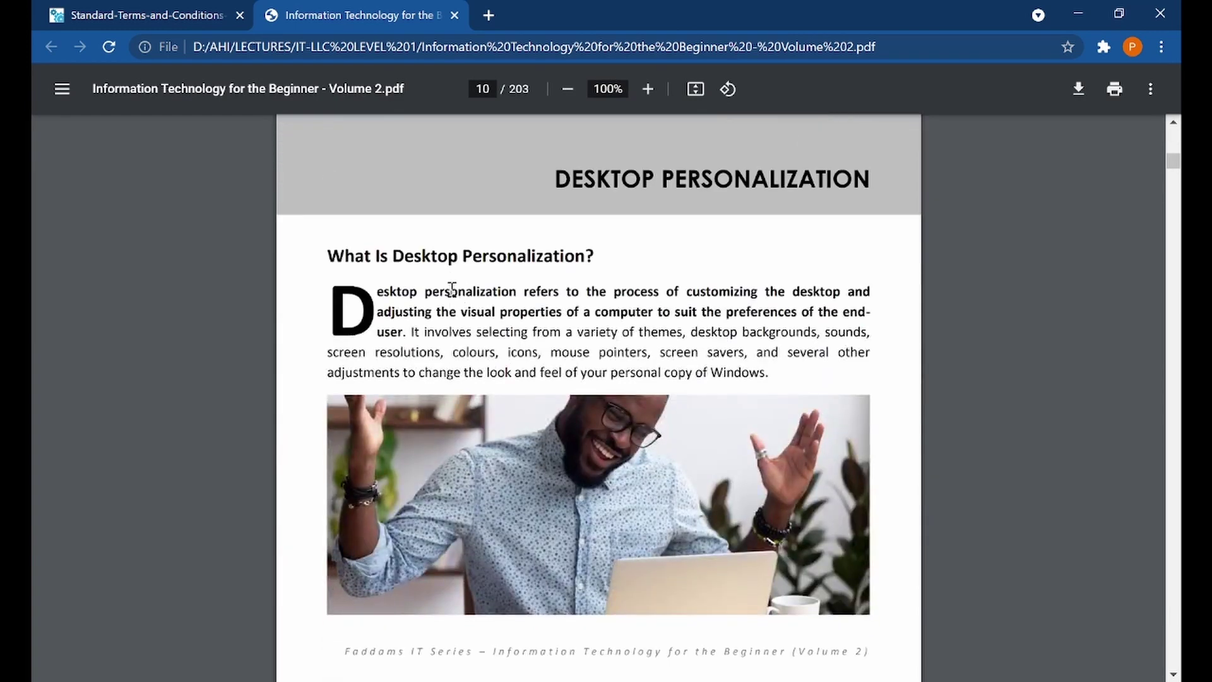
scroll(452, 289, "down", 6)
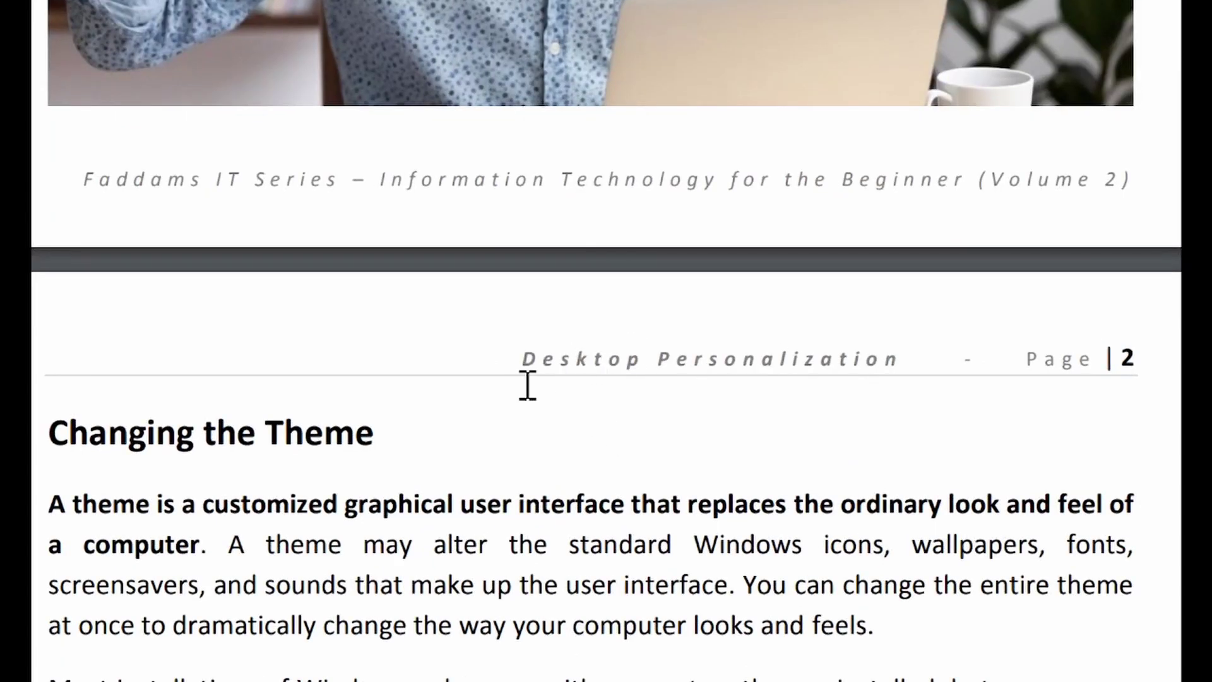
scroll(534, 495, "down", 3)
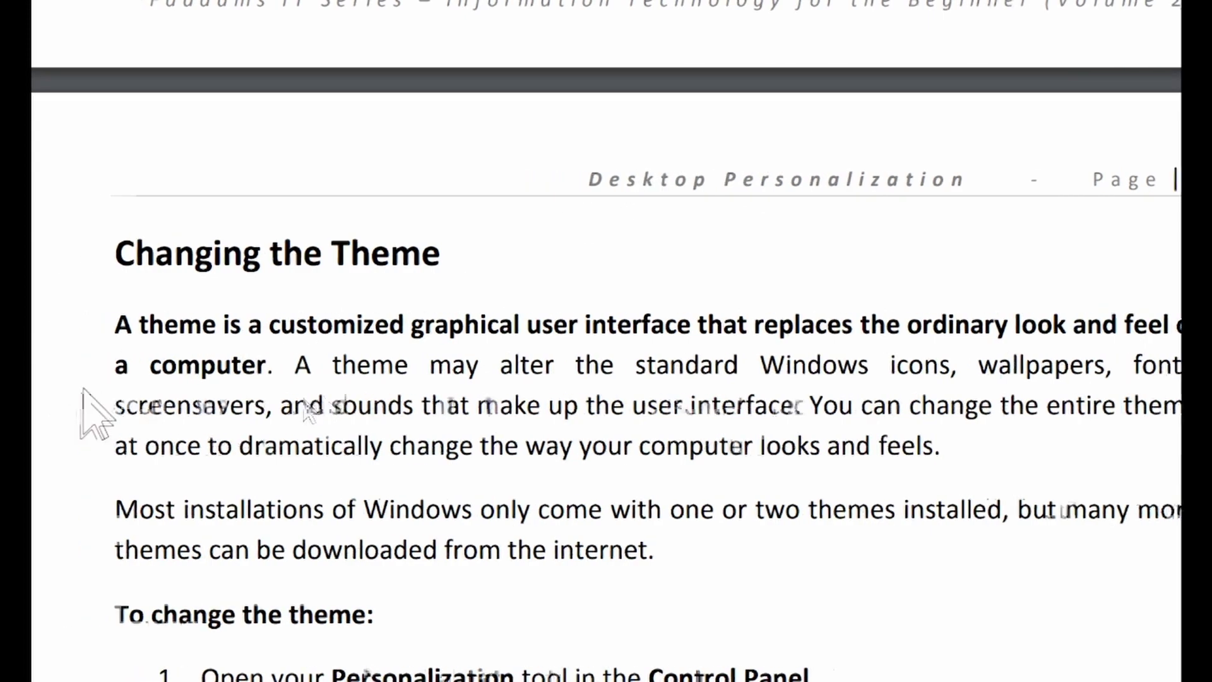
scroll(383, 390, "down", 3)
scroll(383, 390, "down", 15)
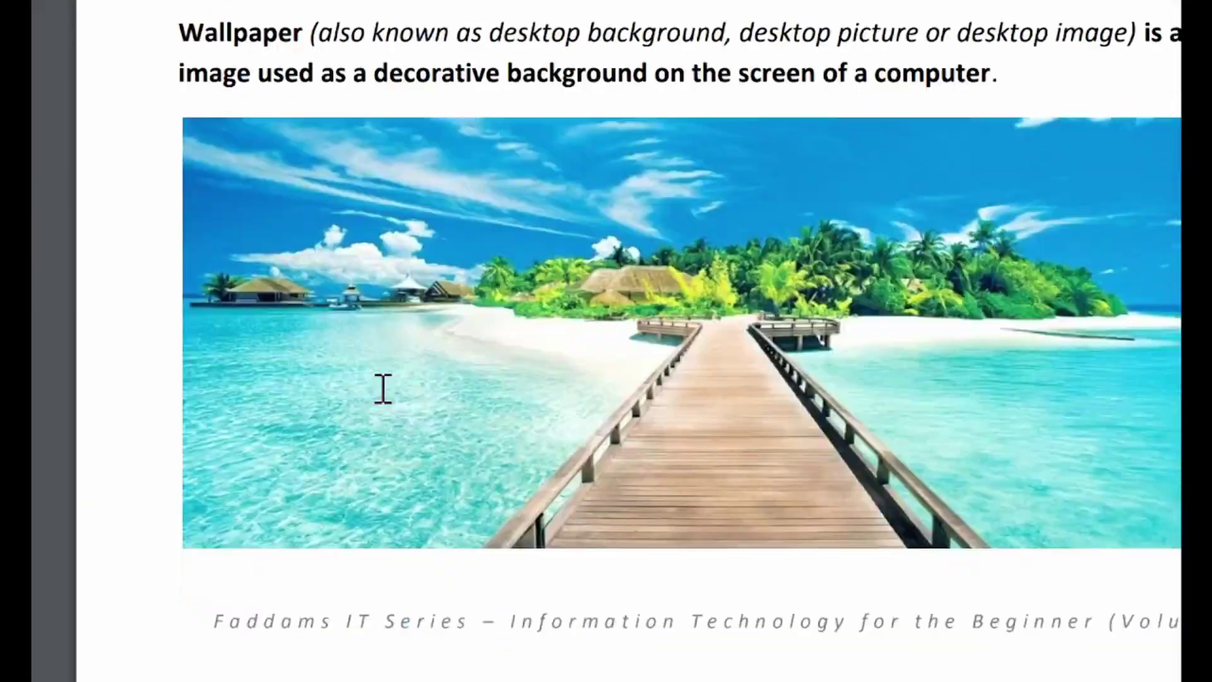
scroll(383, 389, "down", 5)
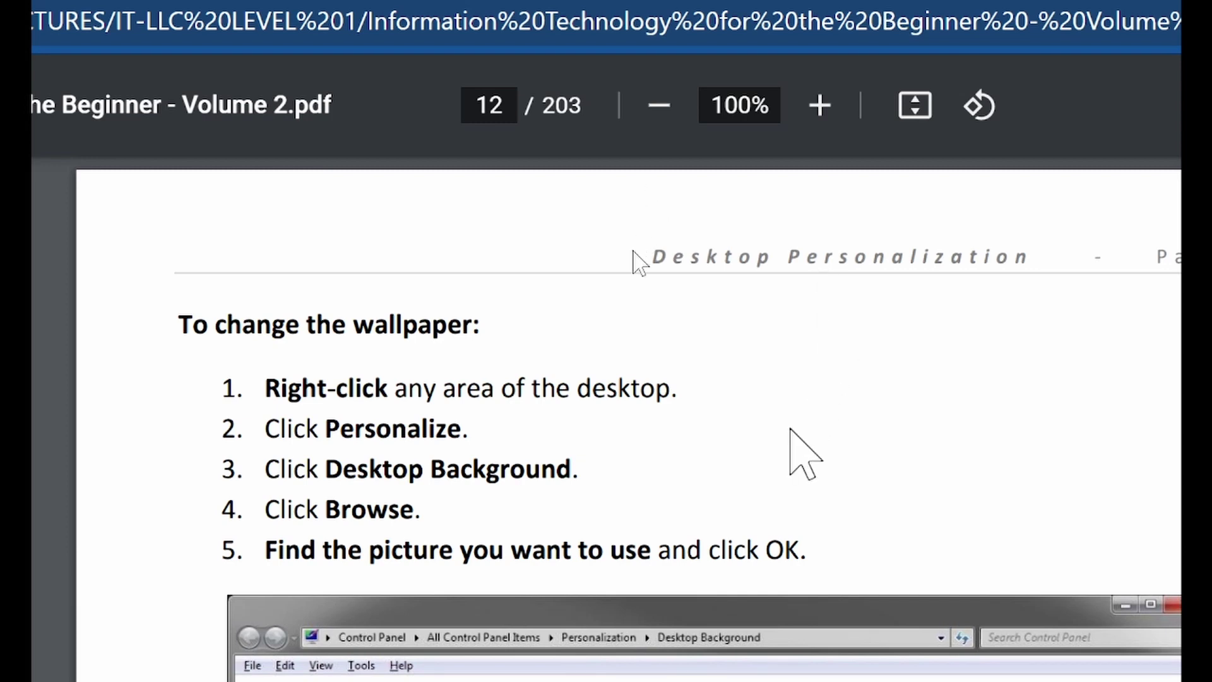
scroll(790, 429, "down", 10)
scroll(793, 434, "down", 4)
scroll(833, 278, "up", 5)
scroll(909, 259, "up", 2)
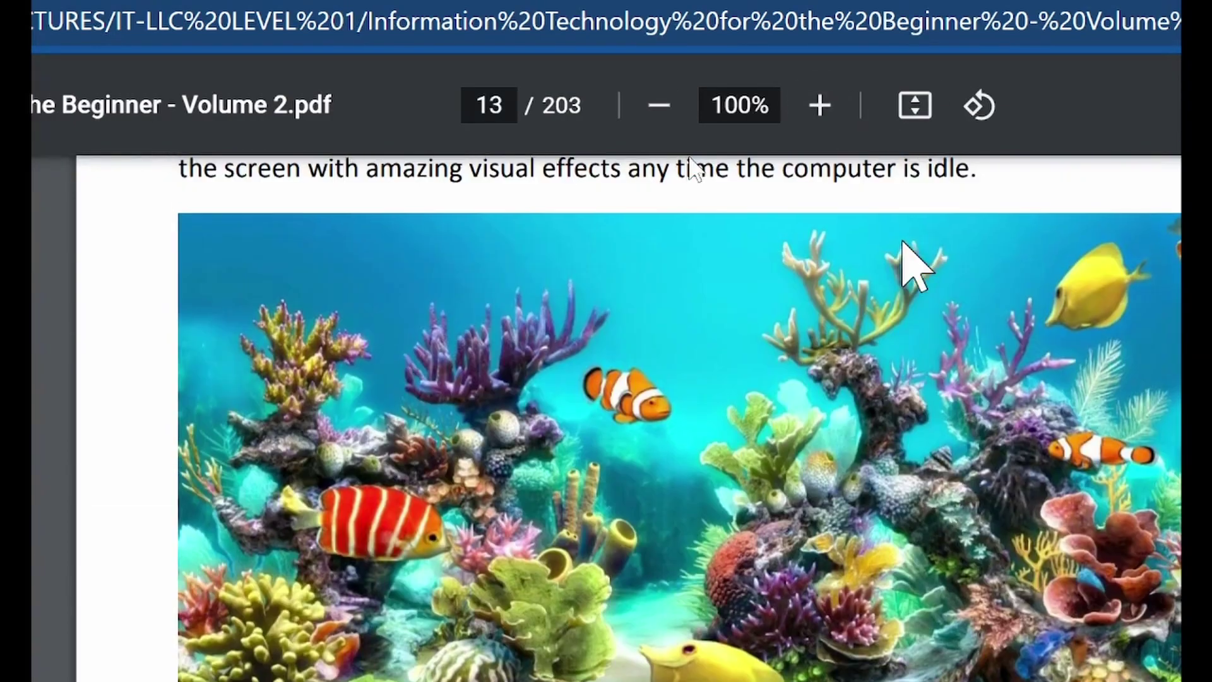
scroll(915, 262, "up", 5)
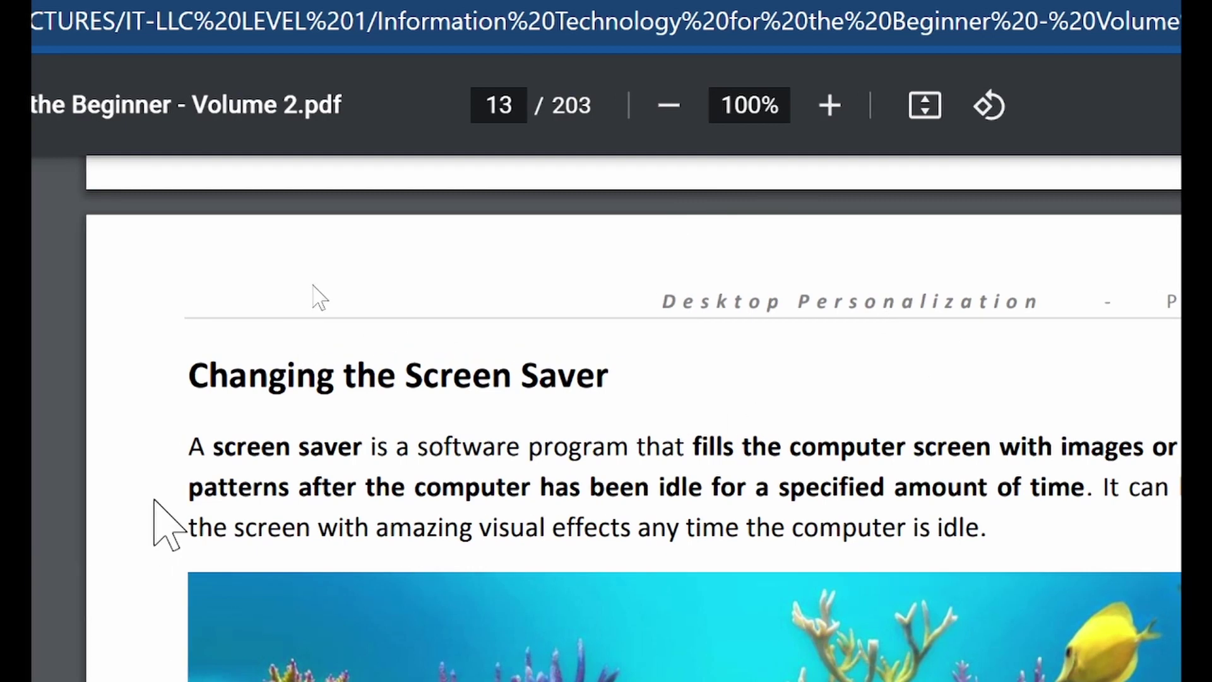
Highlight the Changing the Screen Saver heading and its definition text, then clear the selection
left_click_drag(180, 487, 254, 487)
left_click_drag(322, 553, 321, 549)
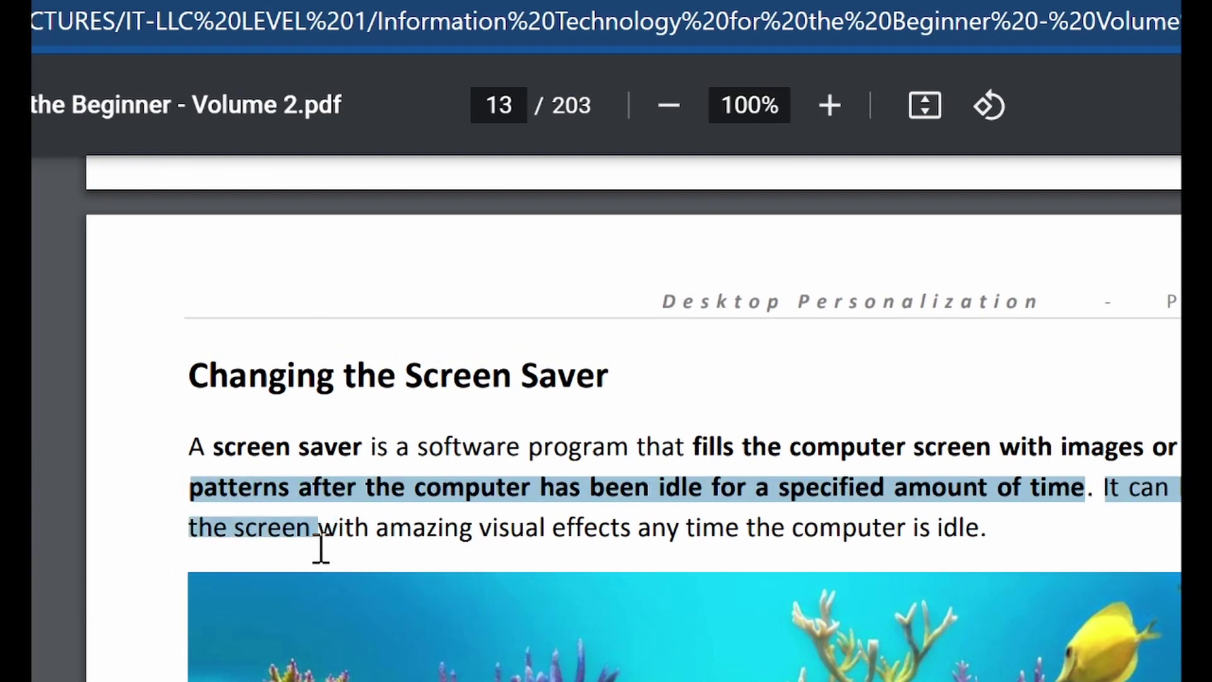
left_click(320, 549)
left_click_drag(228, 382, 602, 378)
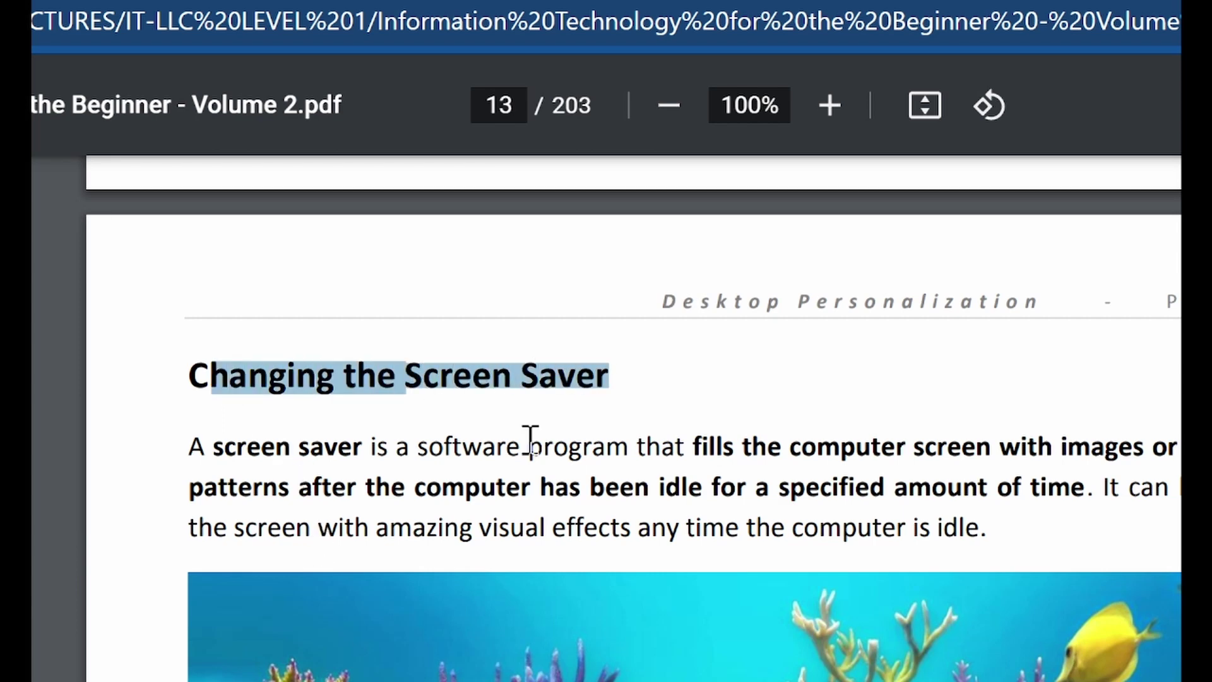
left_click_drag(209, 465, 409, 510)
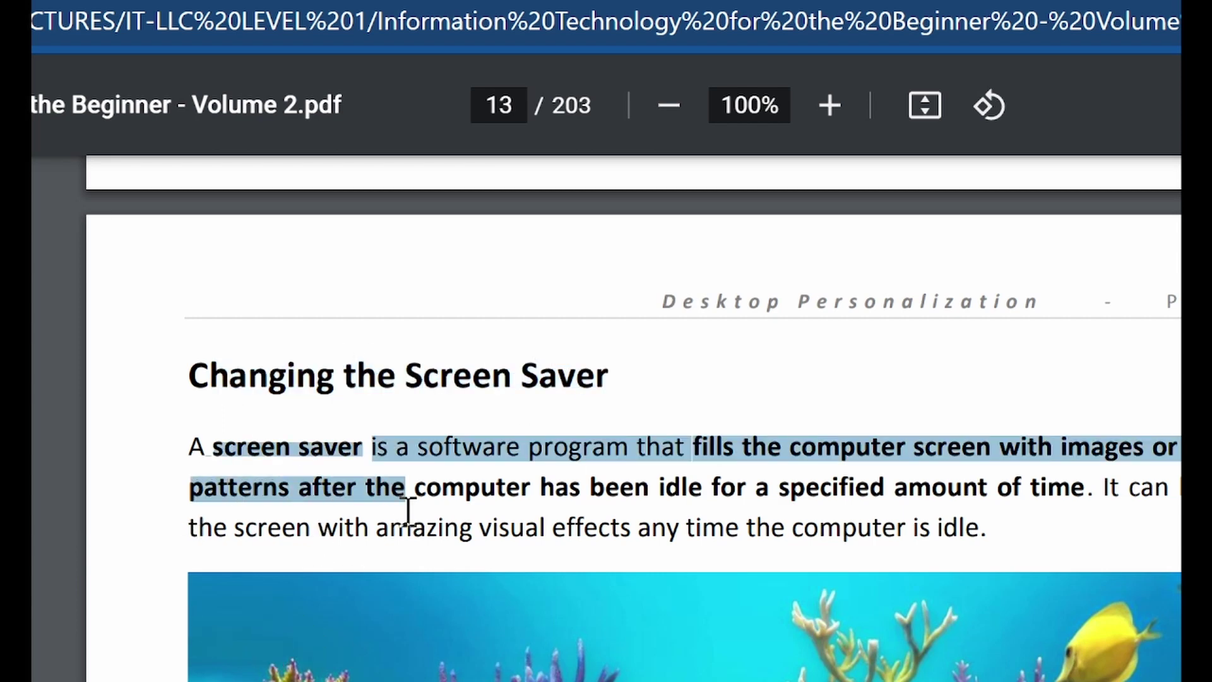
left_click(399, 499)
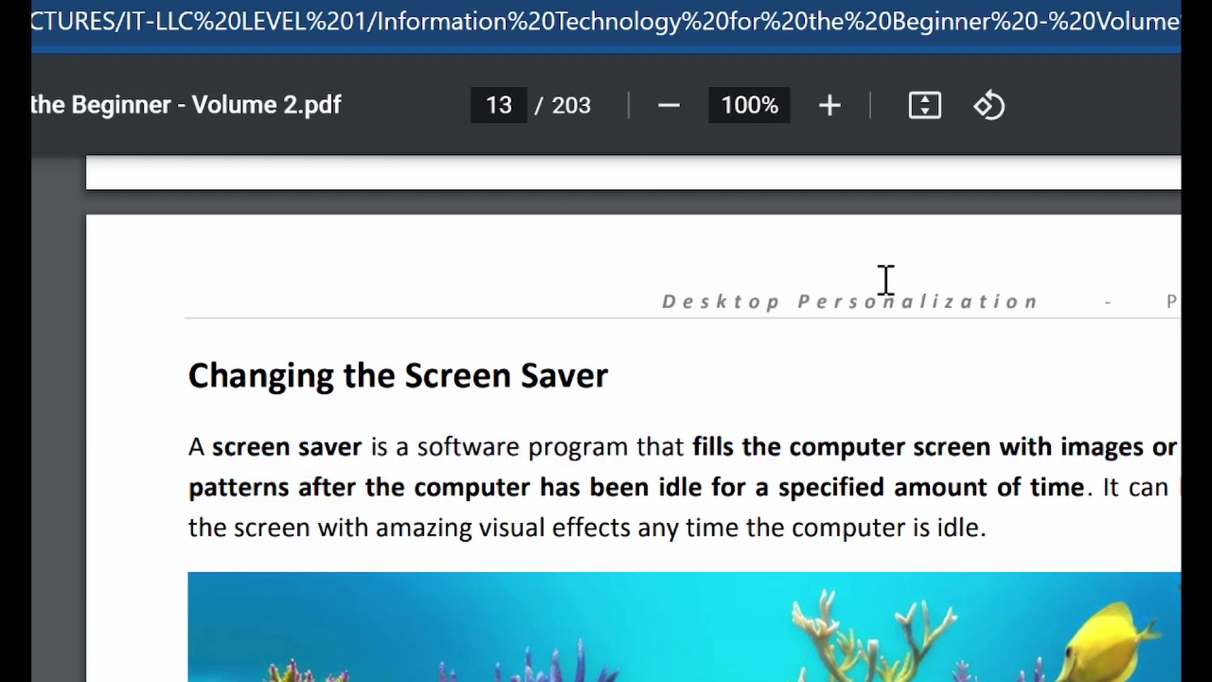
Continue past the taskbar section to page 19, Lesson 2: The Control Panel
scroll(793, 480, "down", 5)
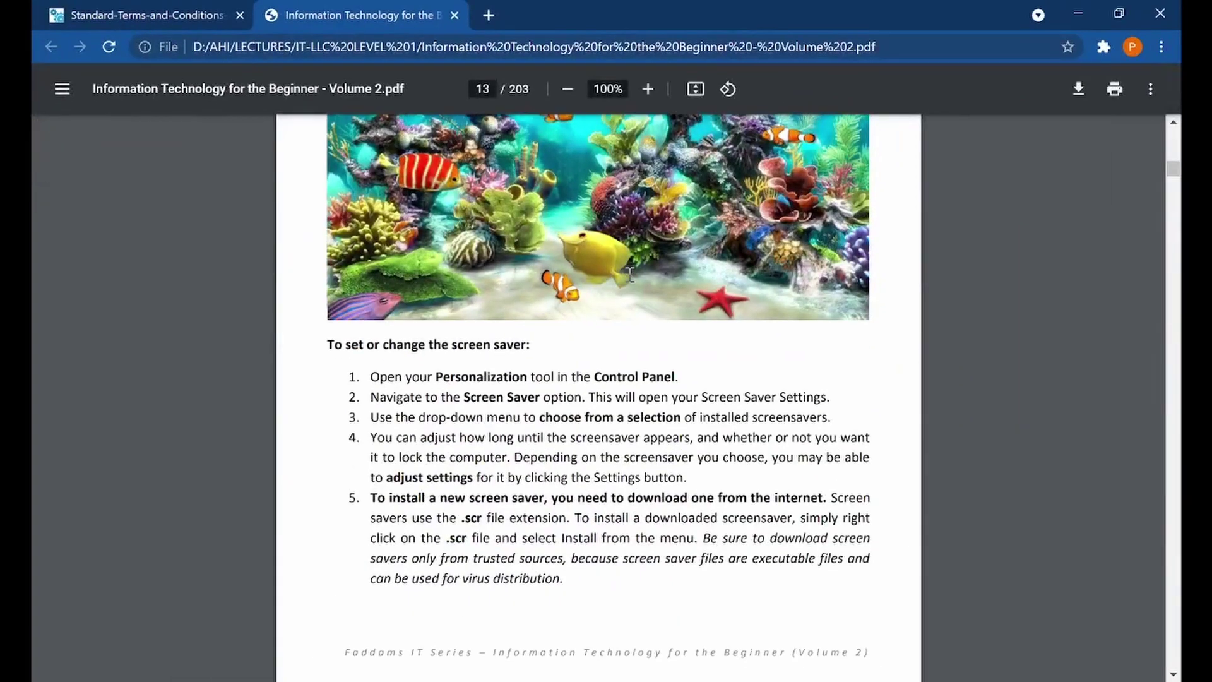
scroll(629, 273, "down", 20)
scroll(630, 275, "down", 20)
scroll(630, 275, "down", 18)
scroll(629, 275, "up", 8)
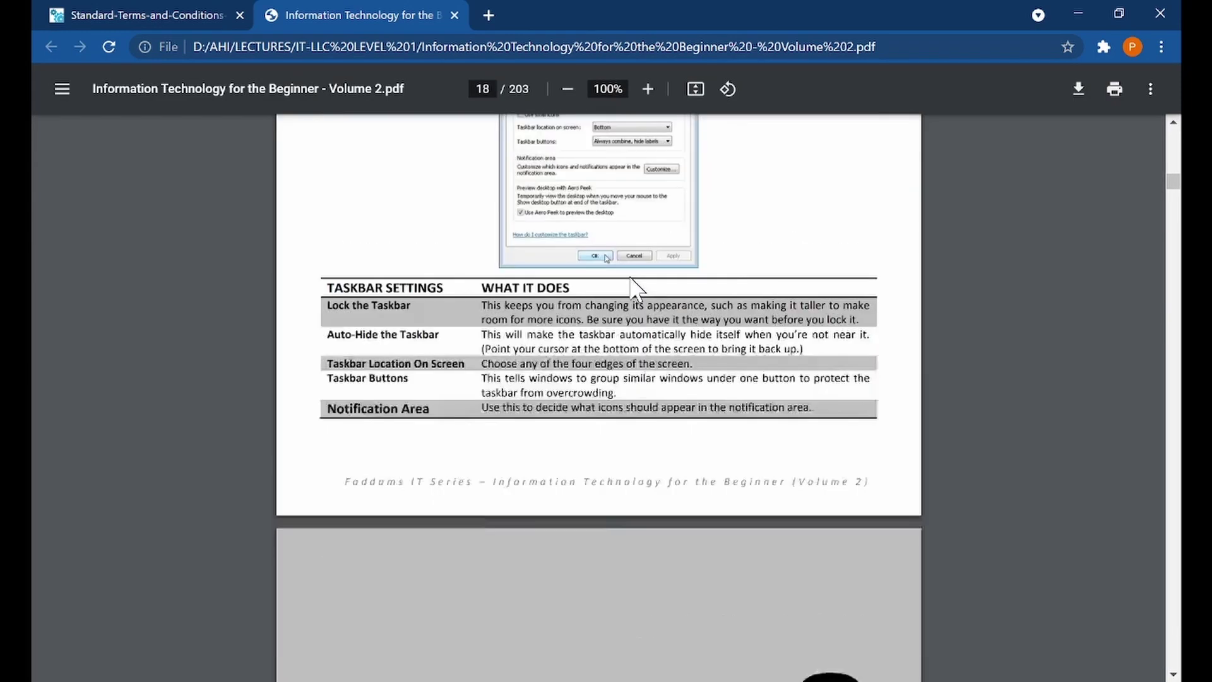
scroll(630, 276, "up", 8)
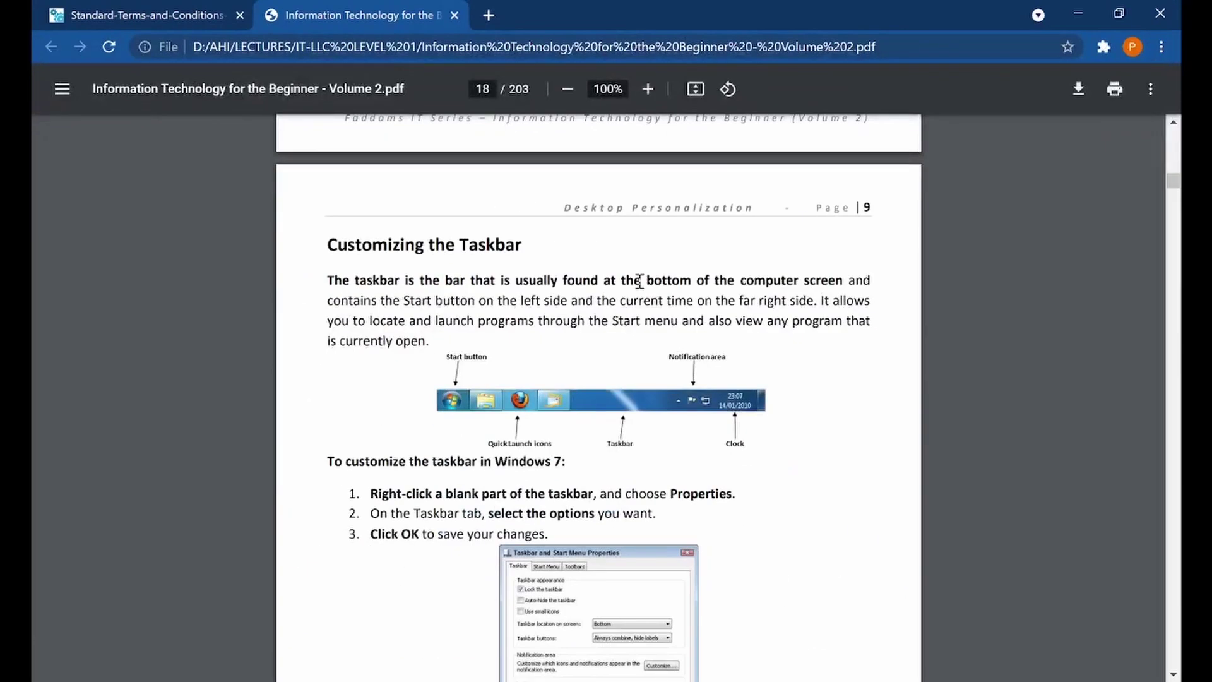
scroll(646, 354, "down", 8)
Scroll through the Control Panel applet tables
scroll(639, 287, "down", 7)
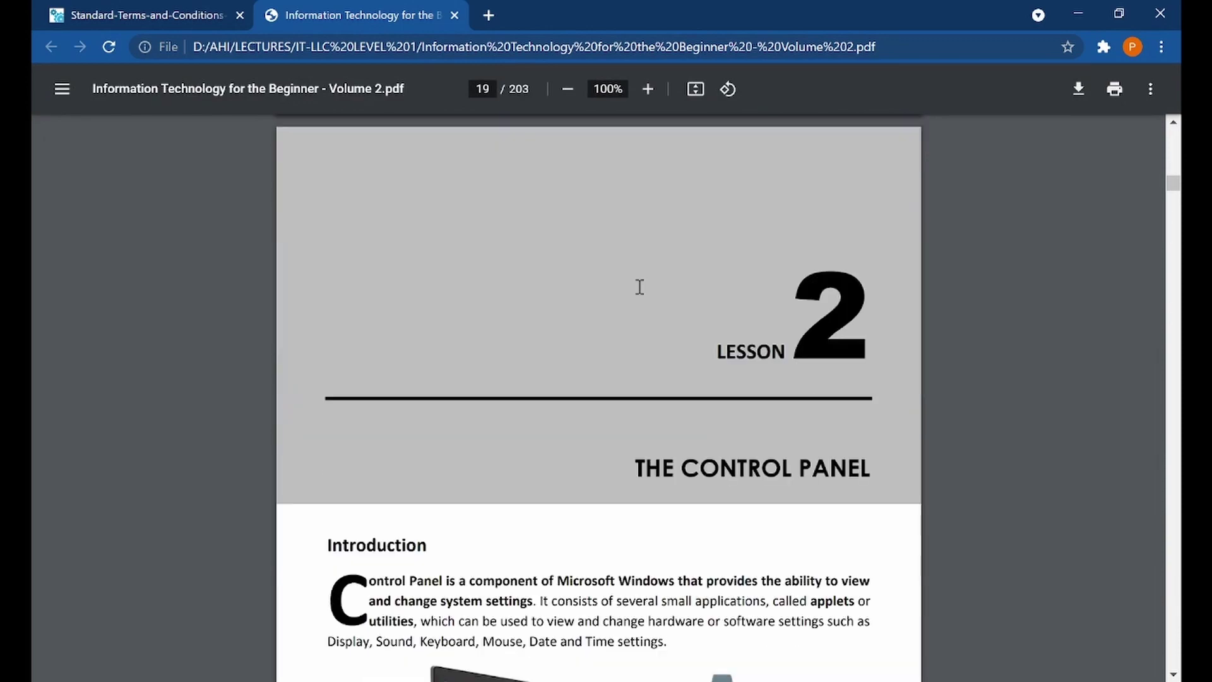
scroll(639, 287, "down", 10)
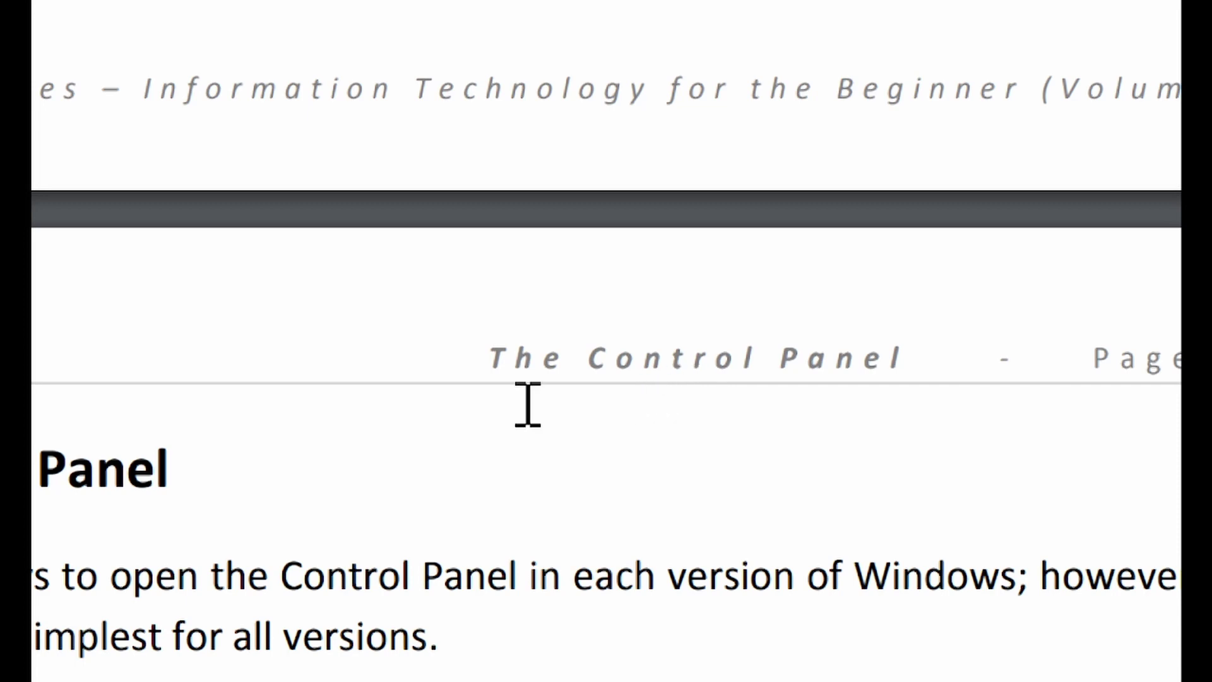
scroll(528, 404, "down", 3)
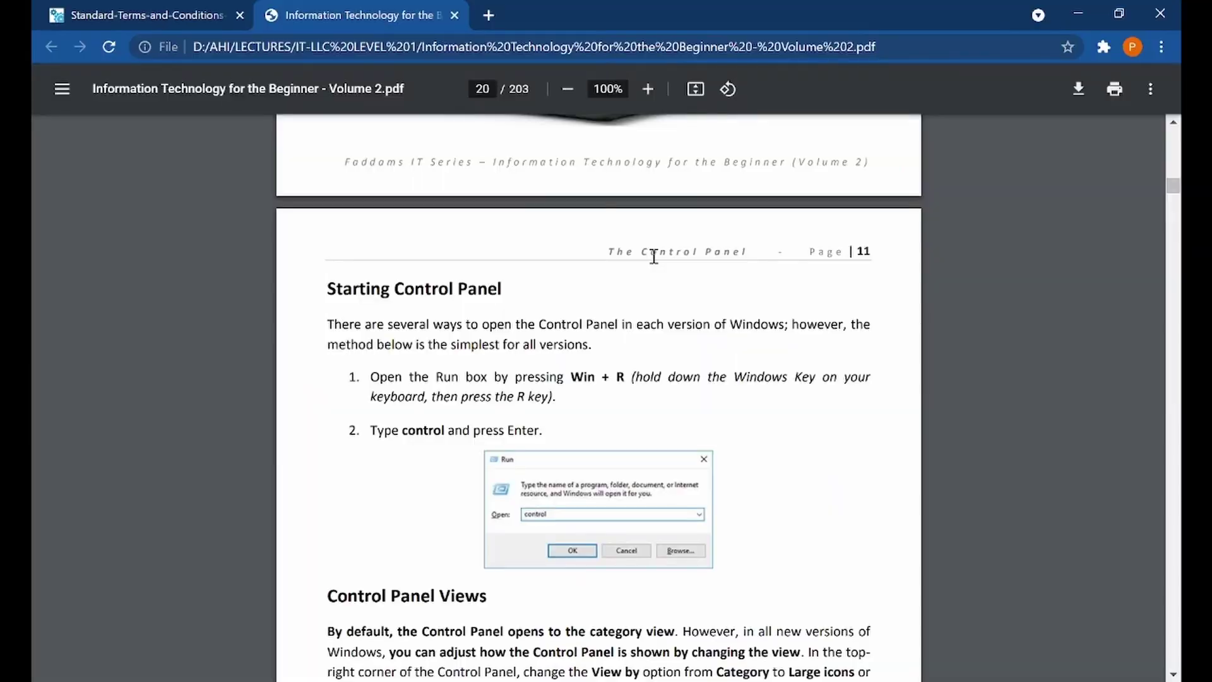
scroll(654, 256, "down", 2)
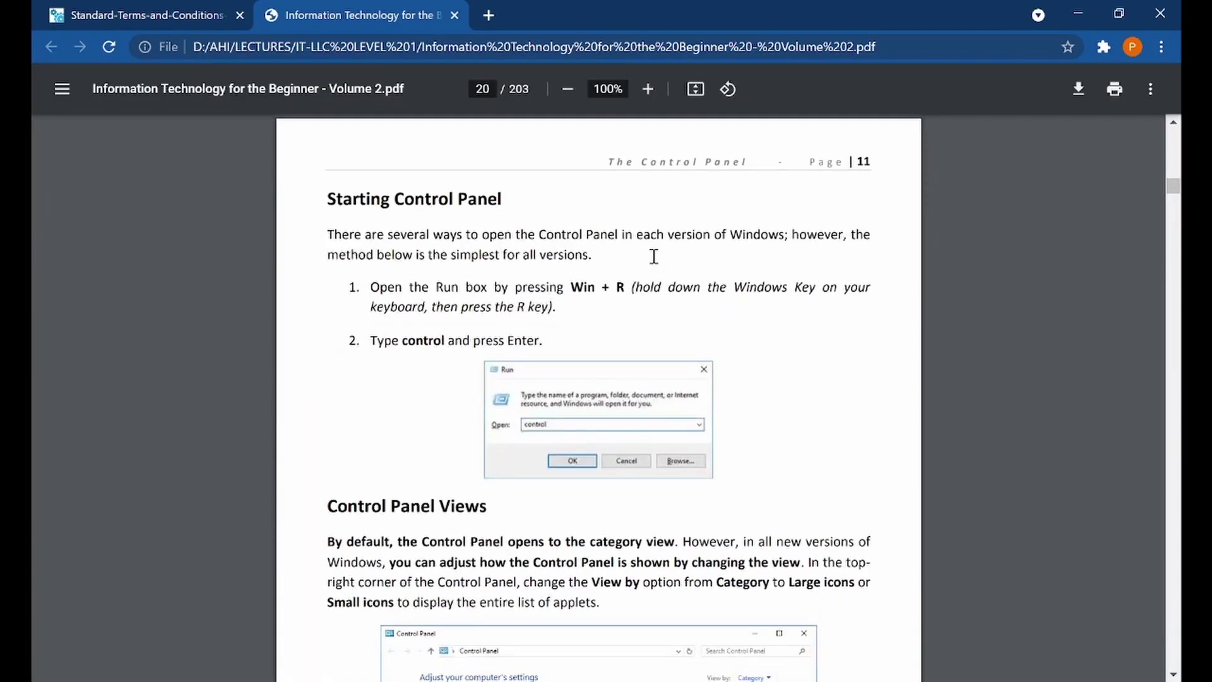
scroll(654, 256, "down", 8)
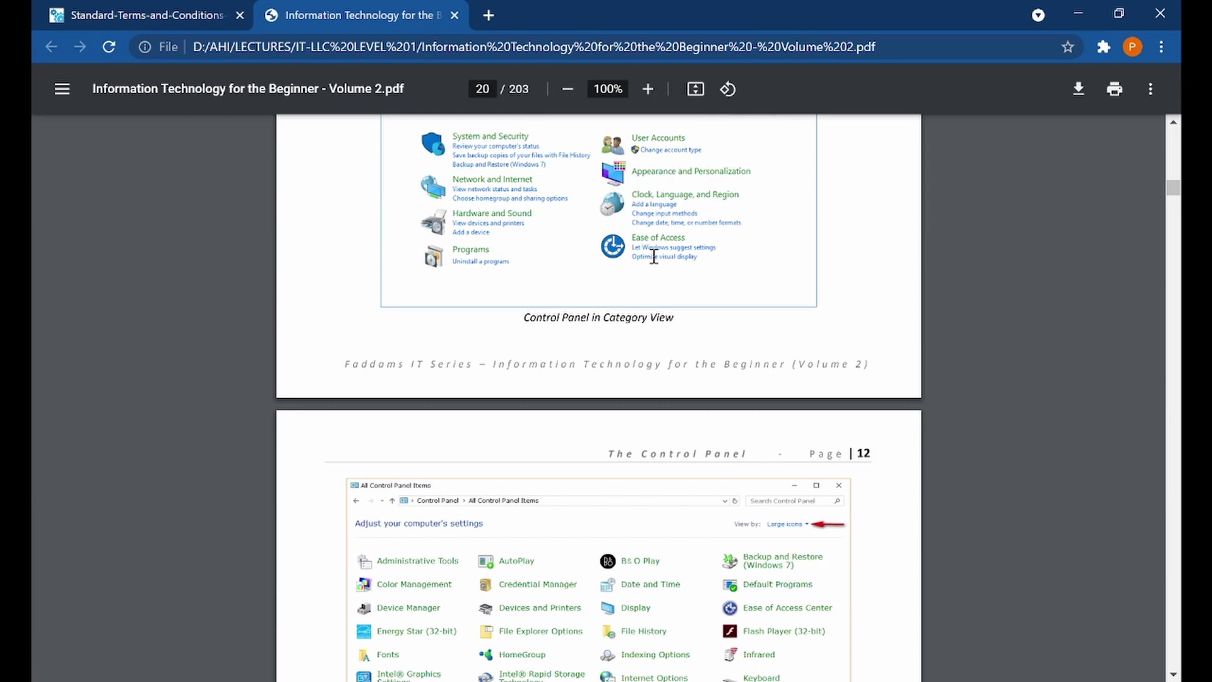
scroll(654, 255, "down", 5)
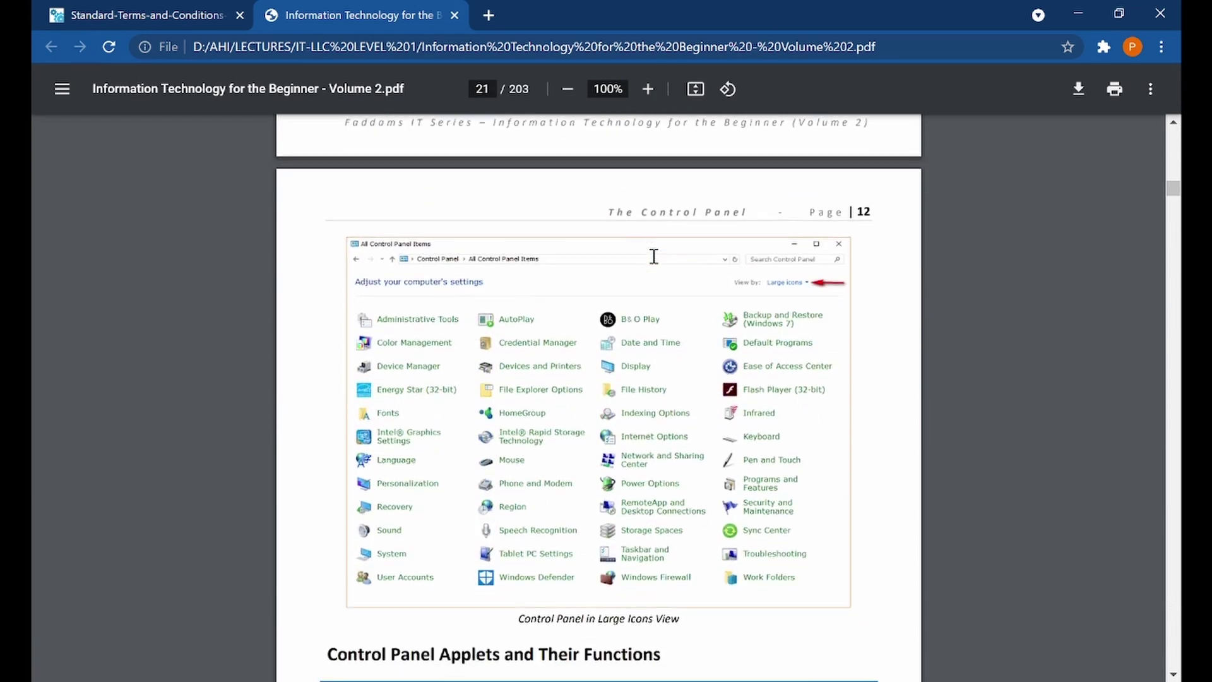
scroll(654, 256, "down", 8)
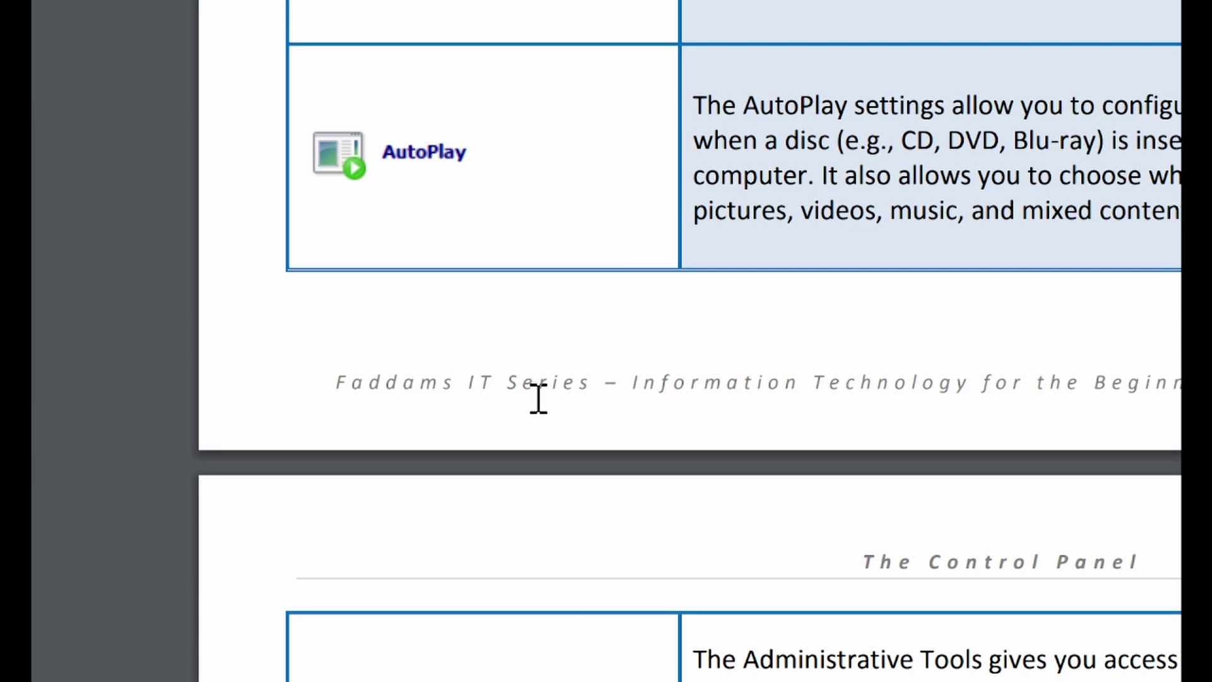
scroll(555, 104, "up", 3)
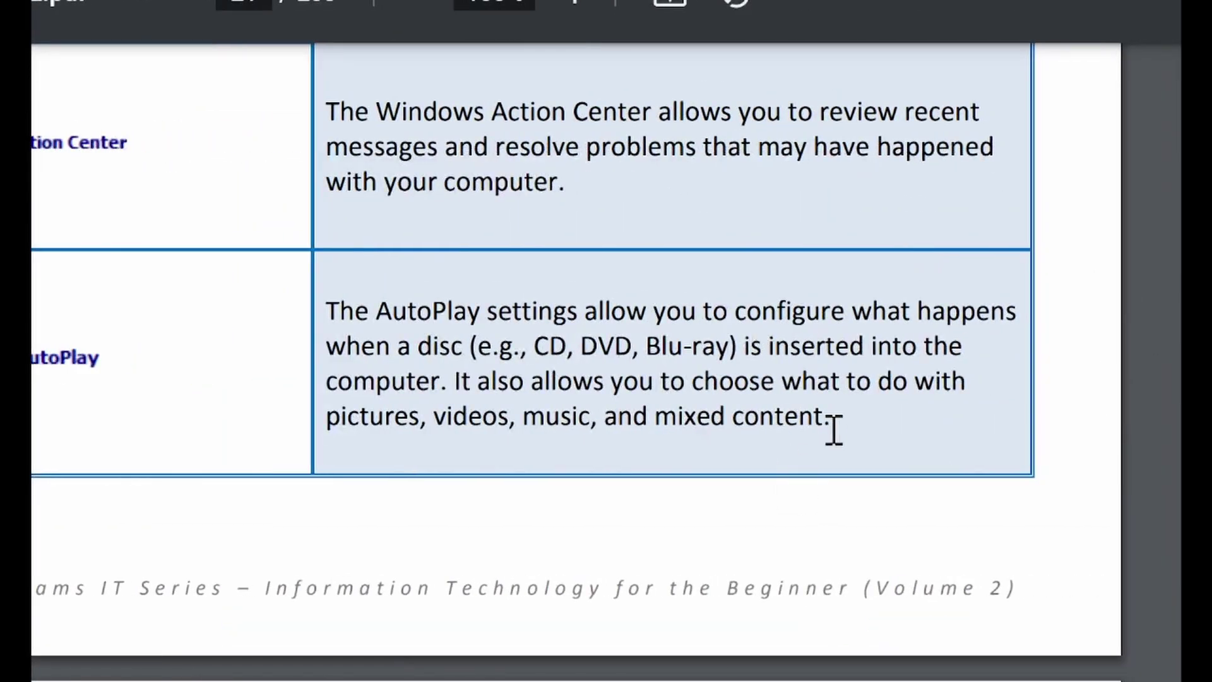
Briefly select the AutoPlay description text, then scroll on to page 29, Lesson 3
left_click_drag(833, 430, 650, 343)
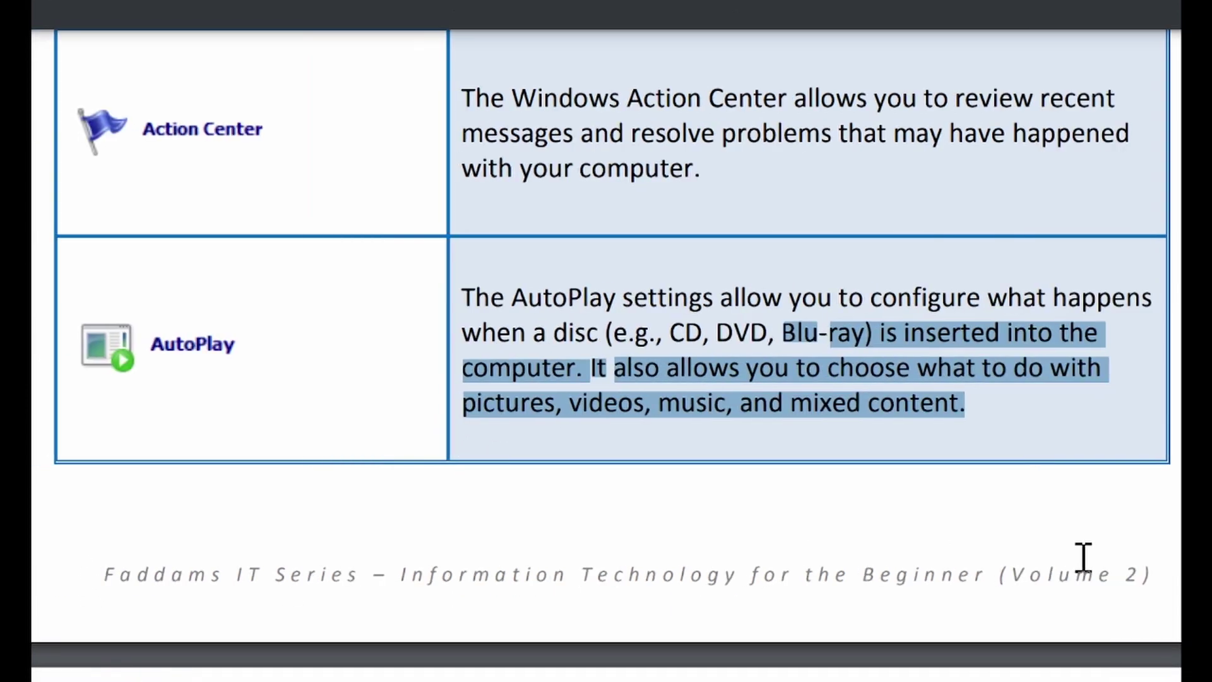
left_click(951, 395)
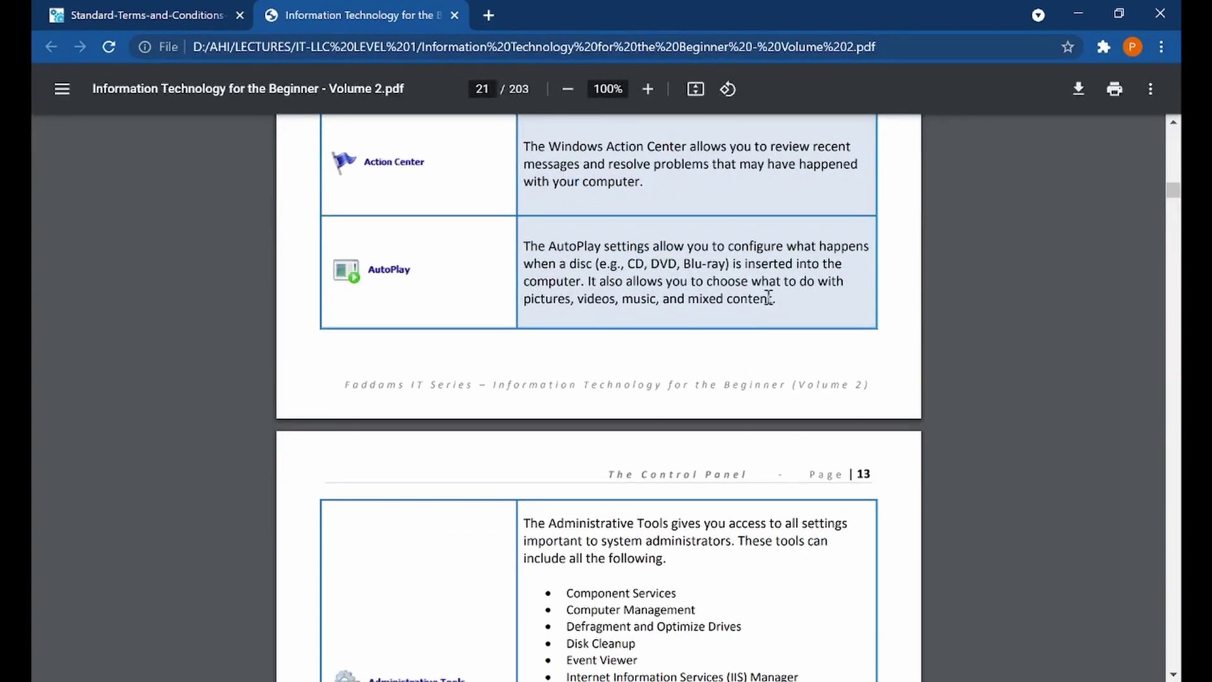
scroll(952, 395, "down", 15)
scroll(771, 307, "down", 20)
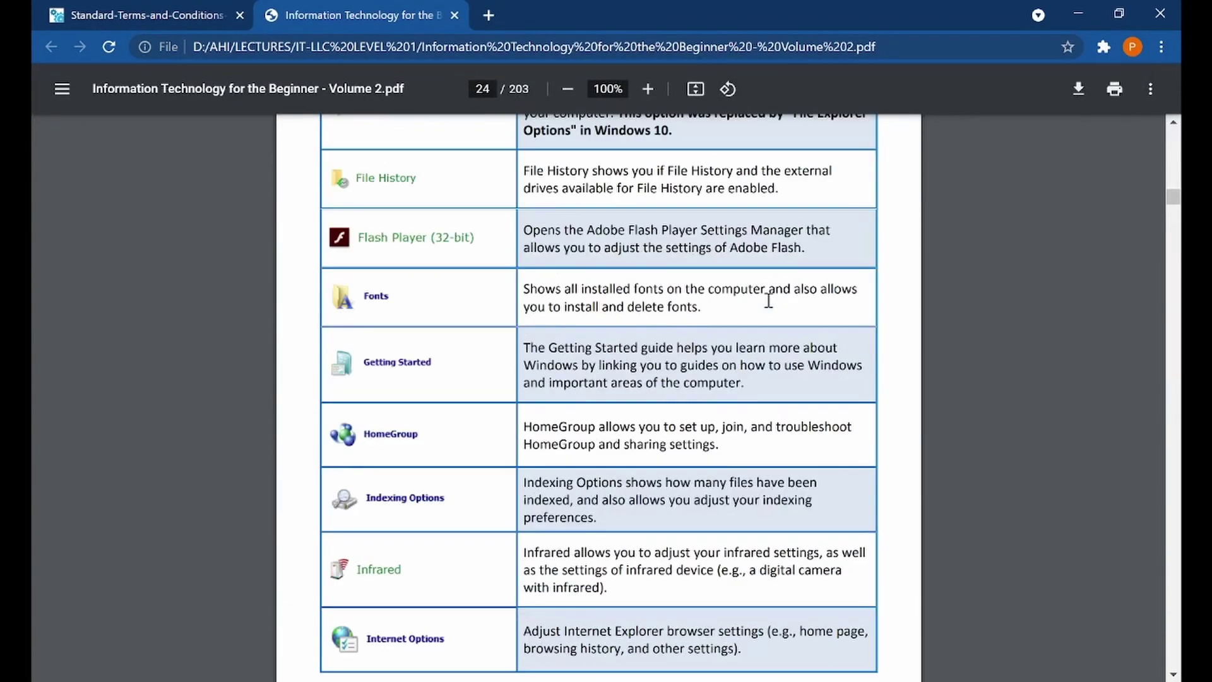
scroll(768, 301, "down", 20)
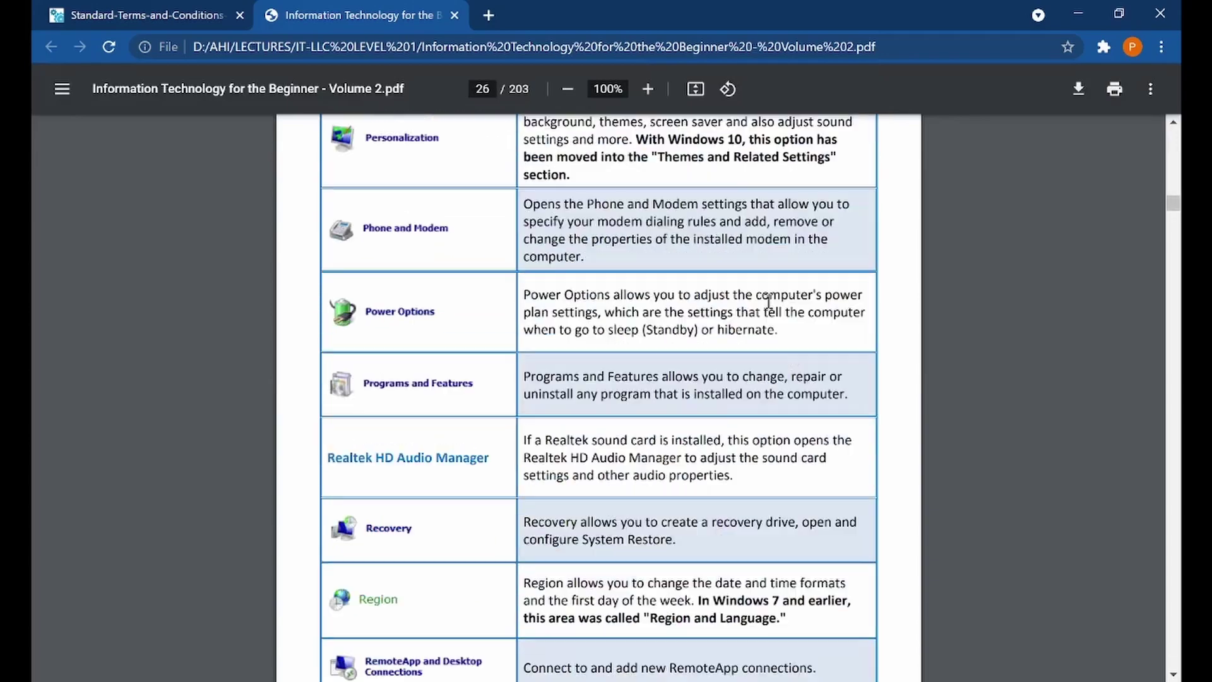
scroll(768, 303, "down", 15)
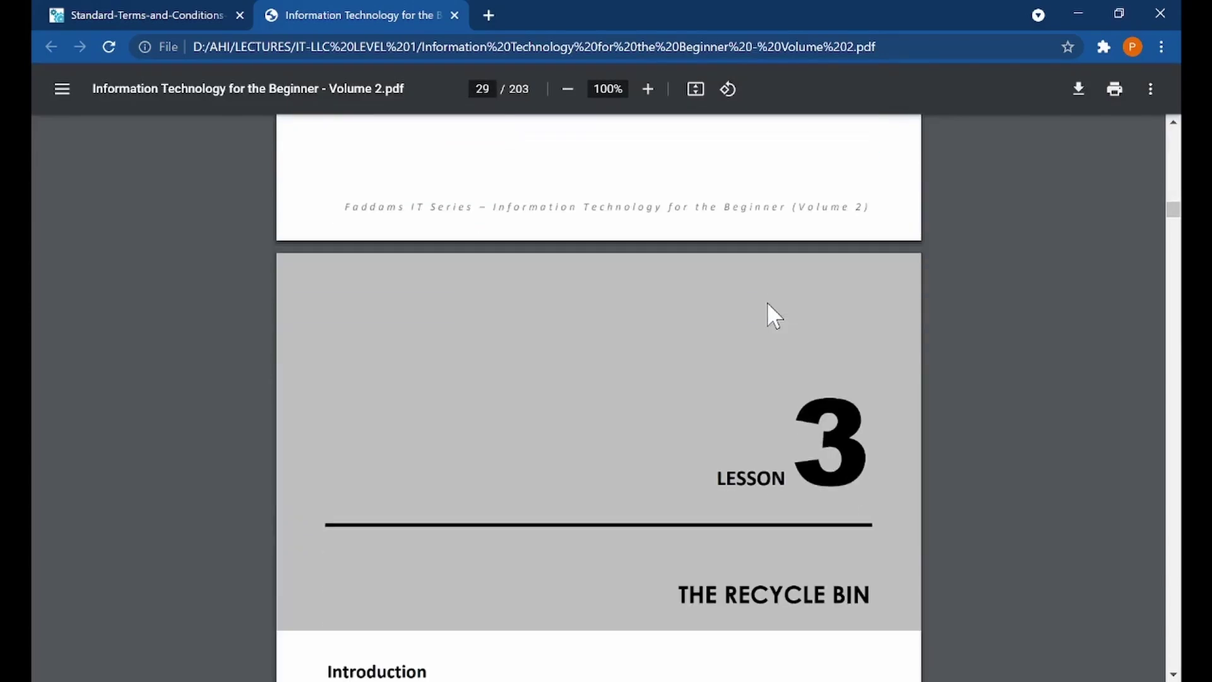
Select and deselect the Recycle Bin purpose paragraph on the lesson's opening page
scroll(770, 313, "down", 8)
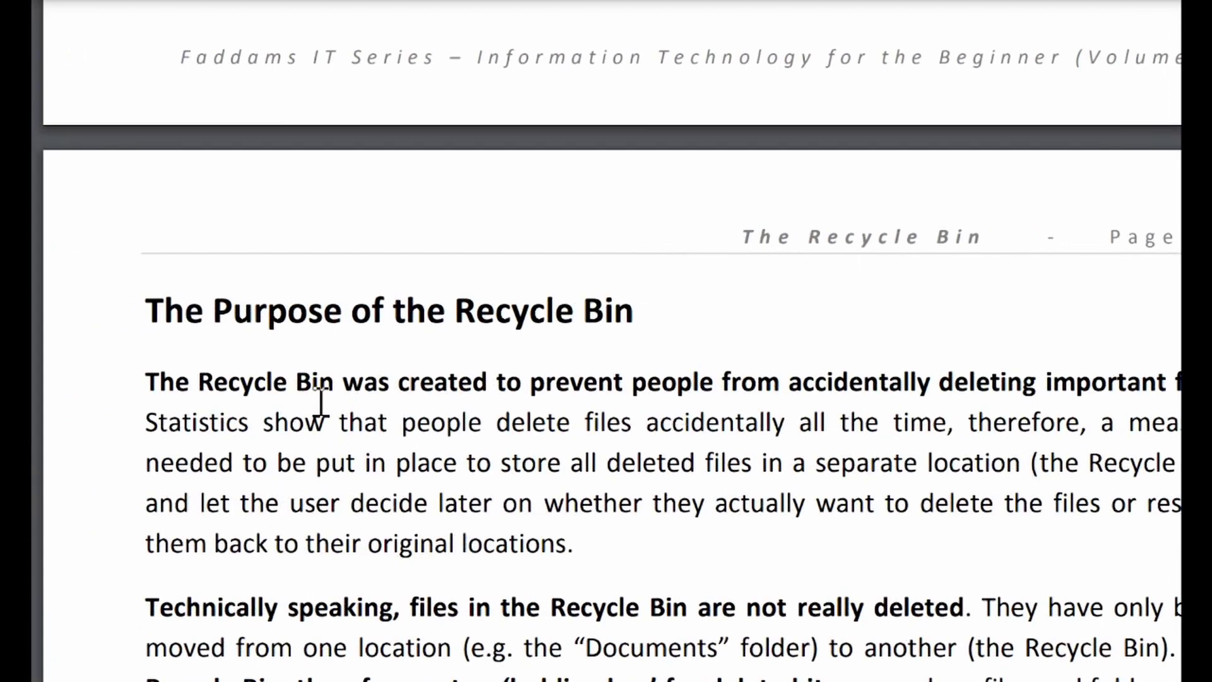
left_click_drag(313, 381, 406, 557)
left_click(406, 557)
scroll(631, 442, "down", 3)
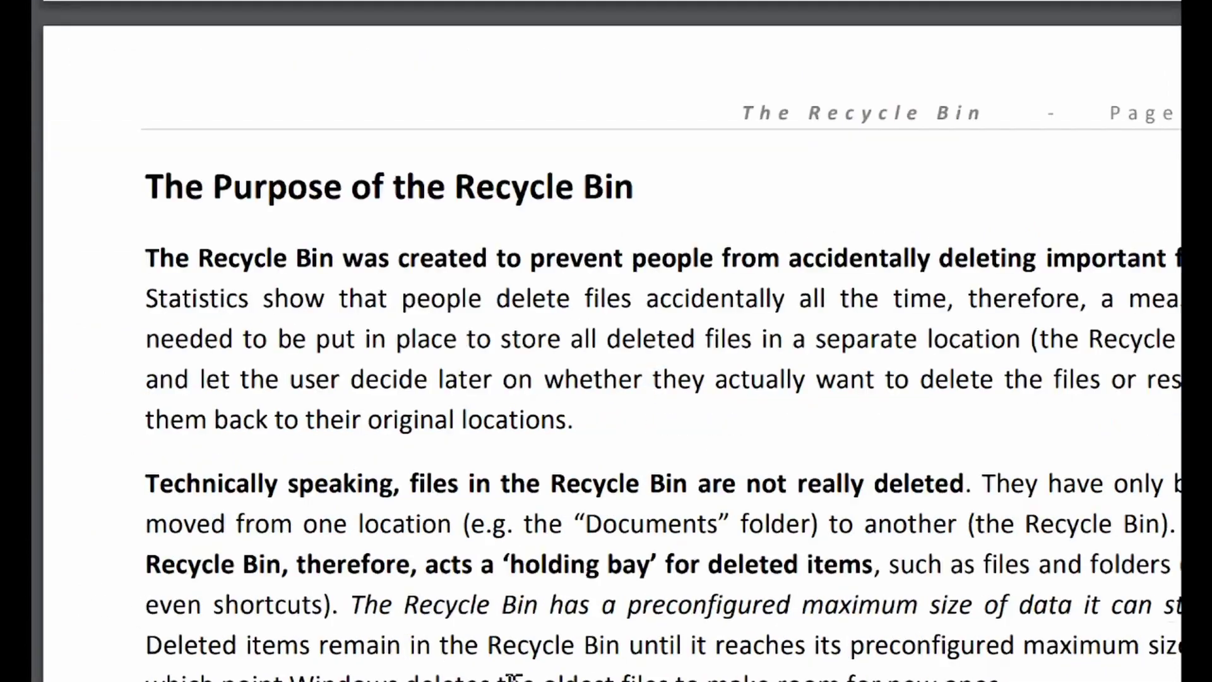
scroll(831, 524, "down", 5)
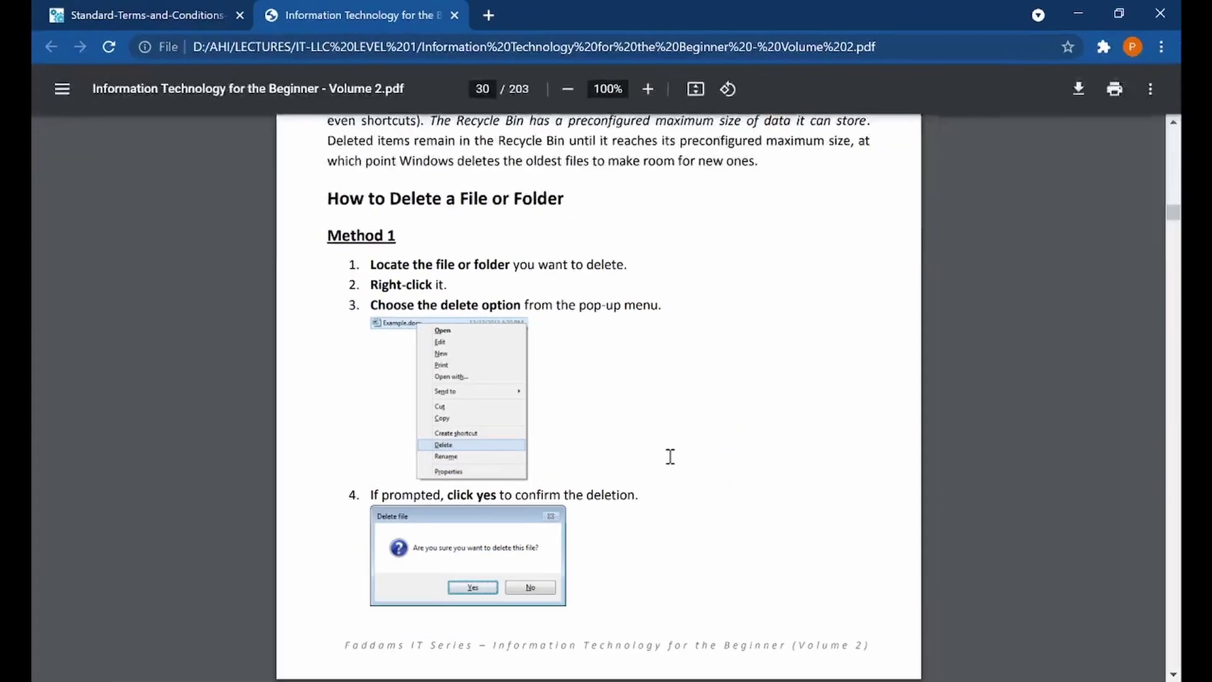
scroll(600, 578, "down", 2)
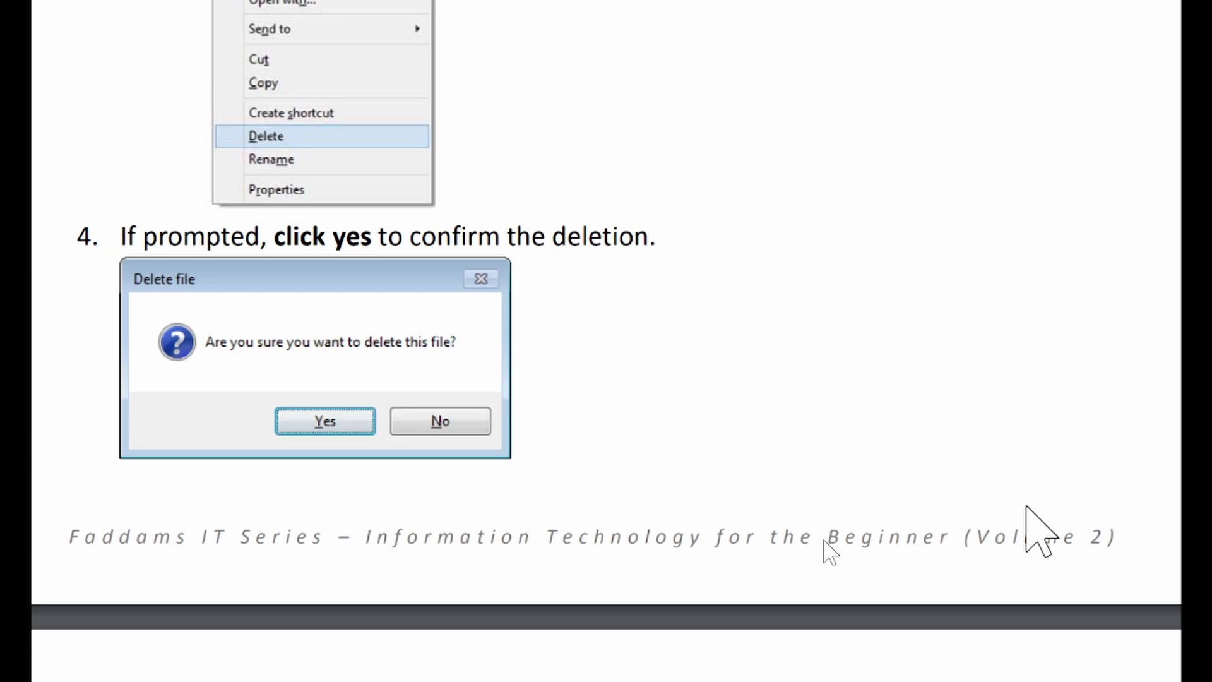
Scroll through the remaining Recycle Bin sections to the File Deletion Tips list, ending at tip 4
scroll(437, 605, "down", 1)
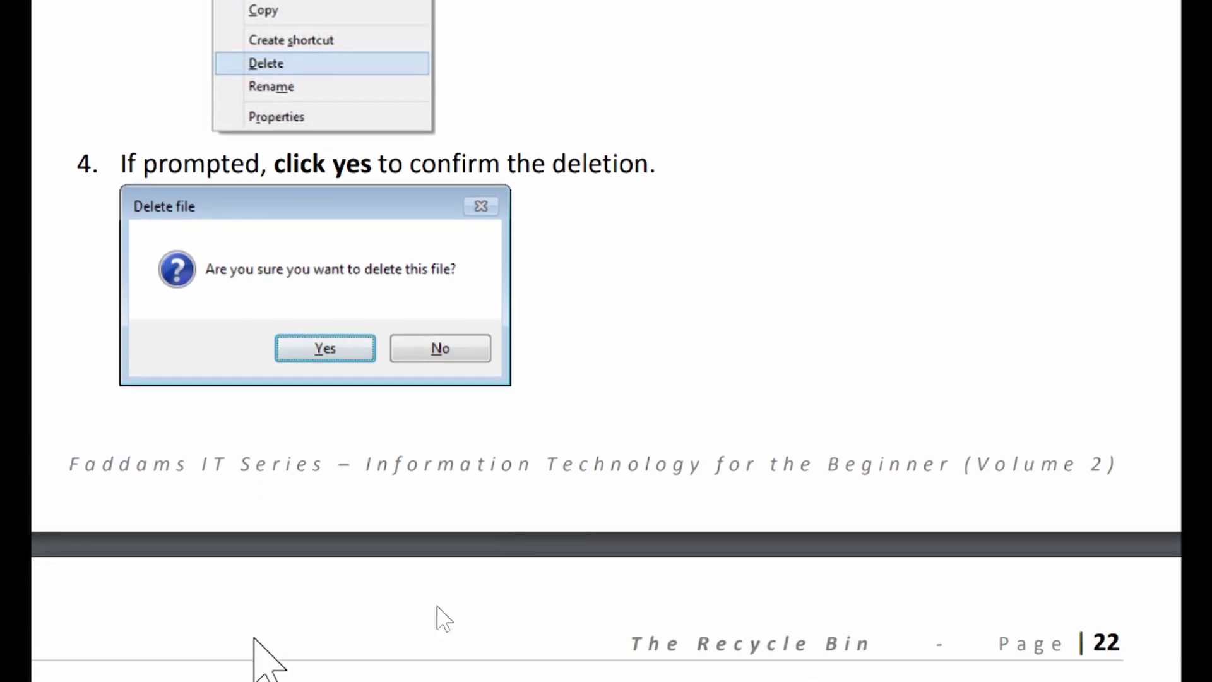
scroll(437, 606, "down", 5)
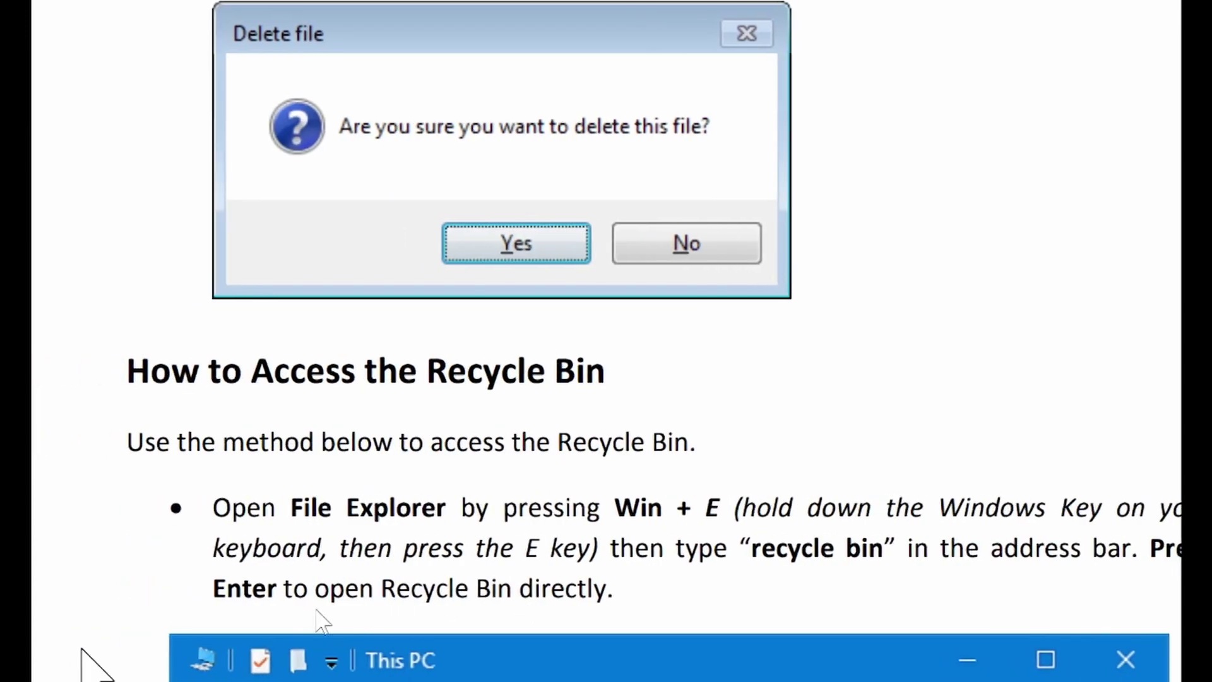
scroll(322, 621, "down", 9)
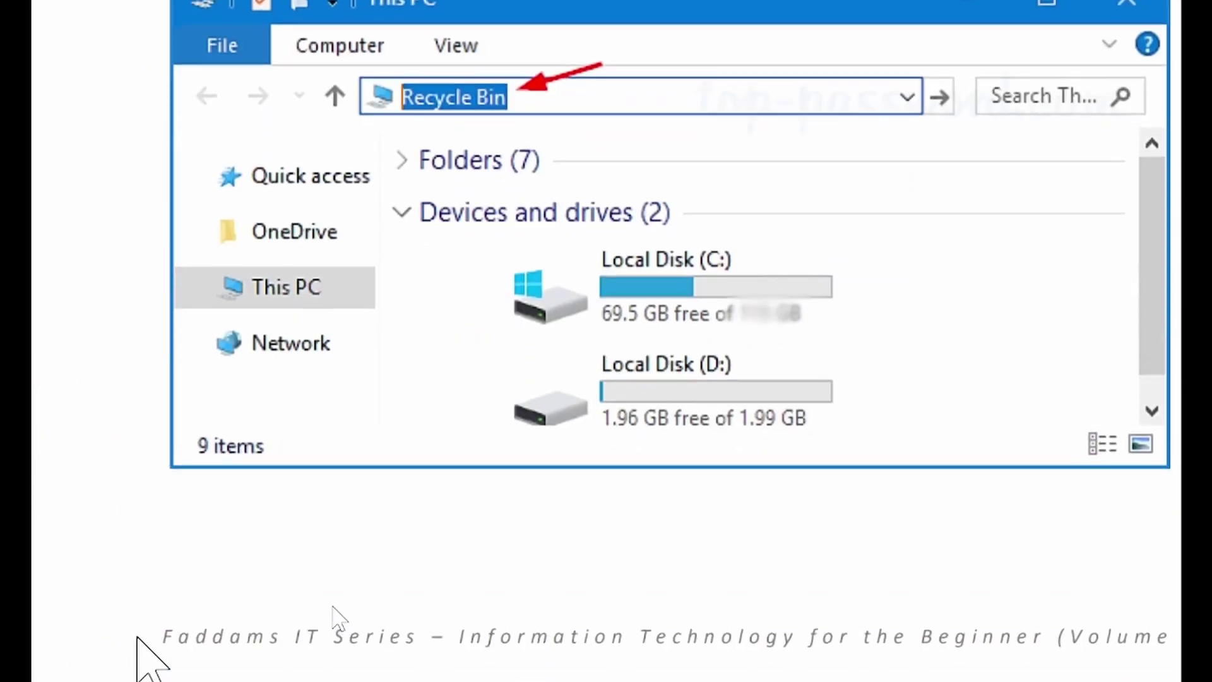
scroll(339, 617, "down", 15)
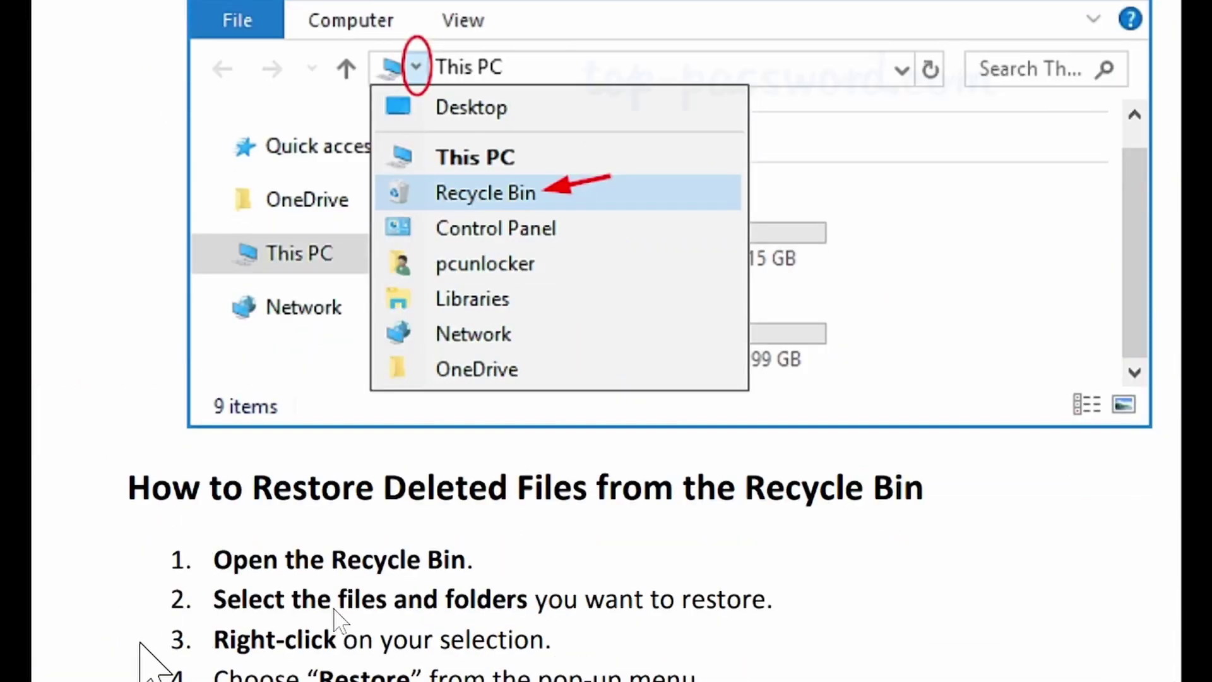
scroll(335, 616, "down", 18)
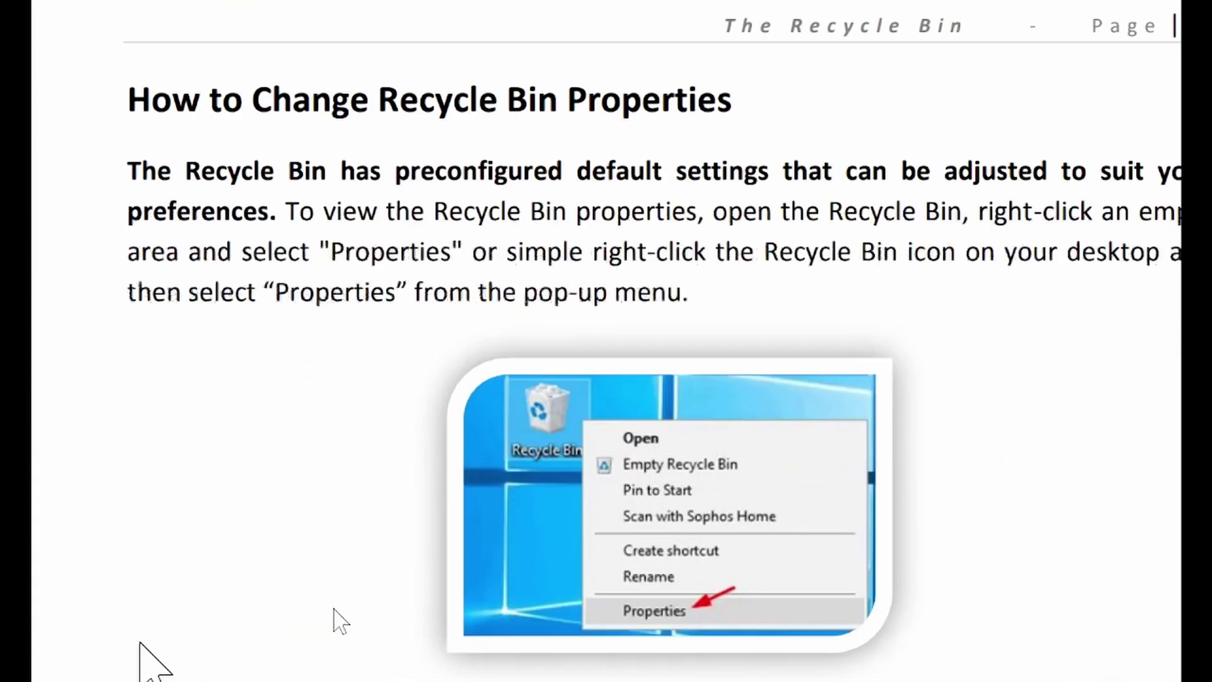
scroll(341, 622, "down", 8)
scroll(341, 622, "down", 13)
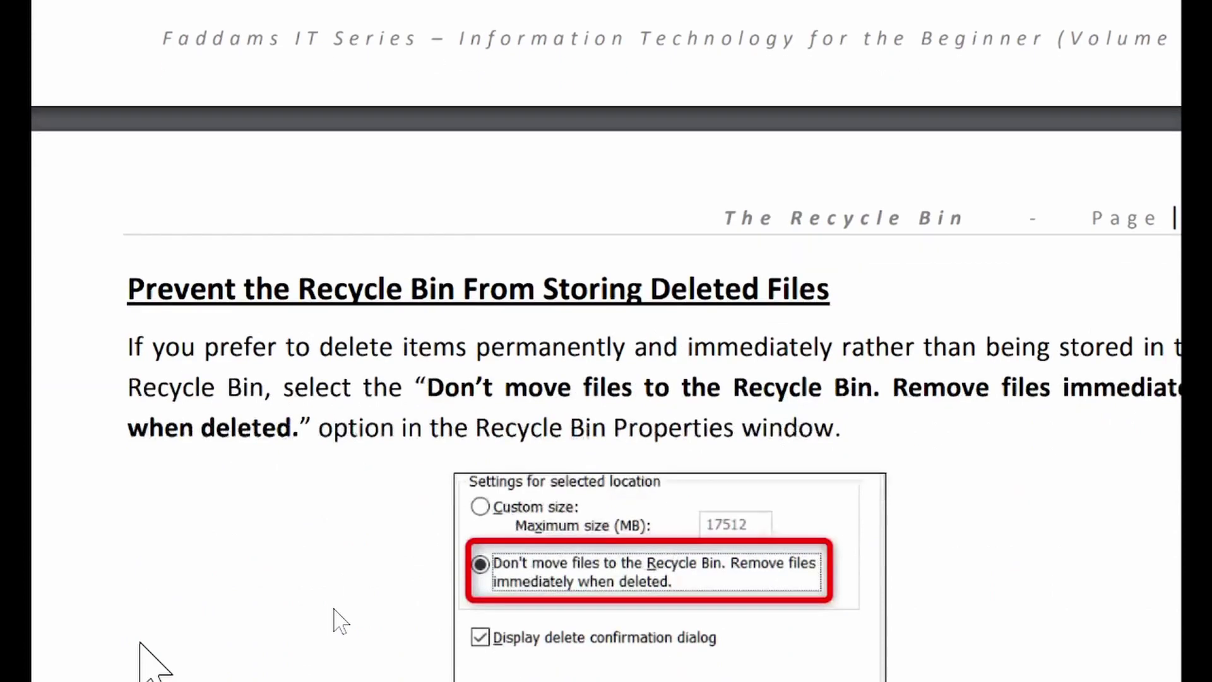
scroll(335, 615, "down", 20)
scroll(149, 648, "down", 12)
scroll(208, 56, "up", 4)
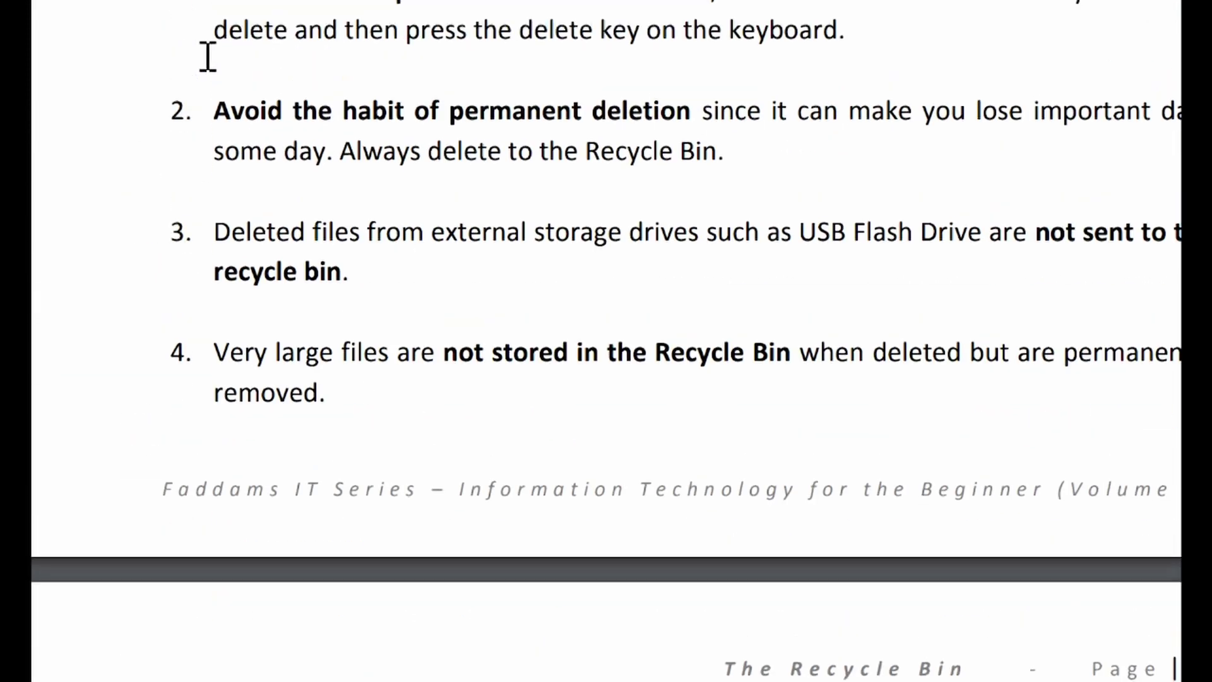
scroll(378, 107, "up", 1)
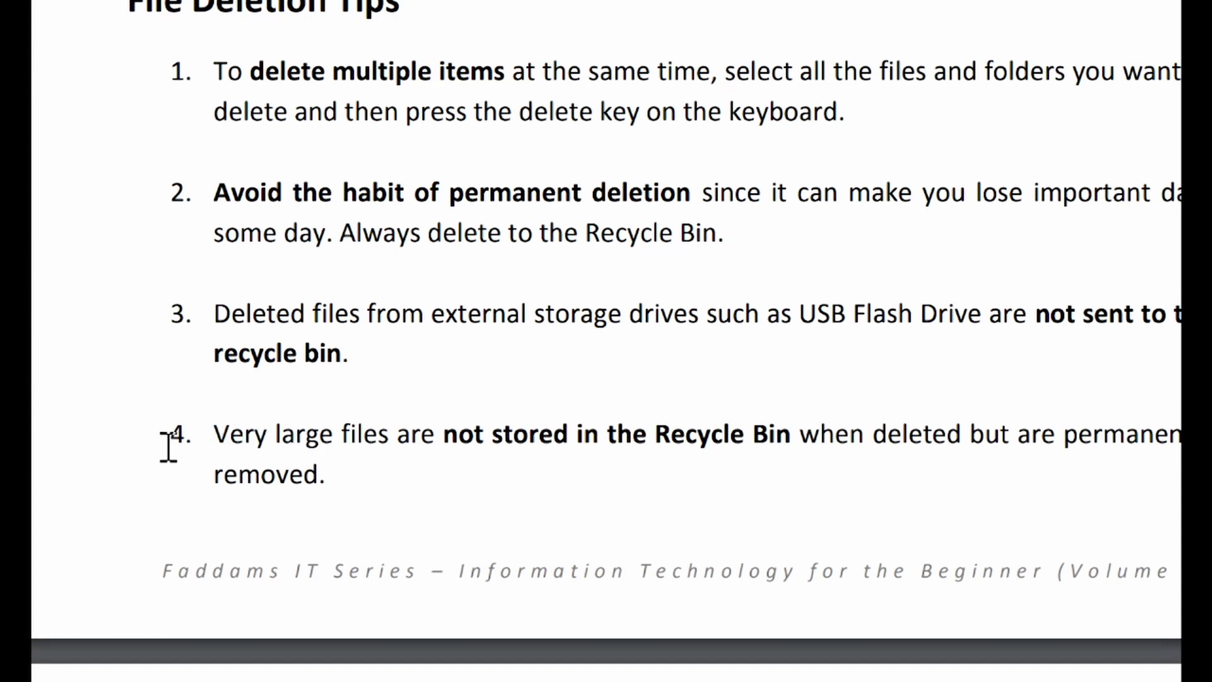
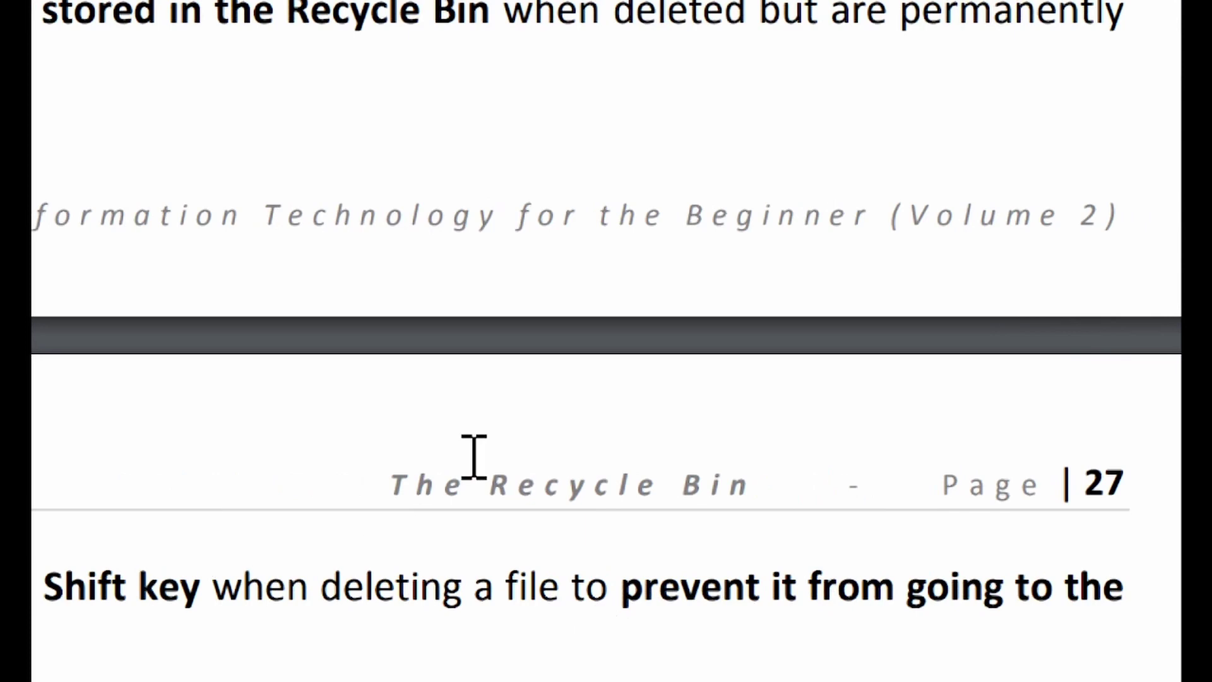
Highlight 'The Recycle Bin' header in the PDF, then switch back to the Bitware terms document
left_click_drag(371, 492, 806, 503)
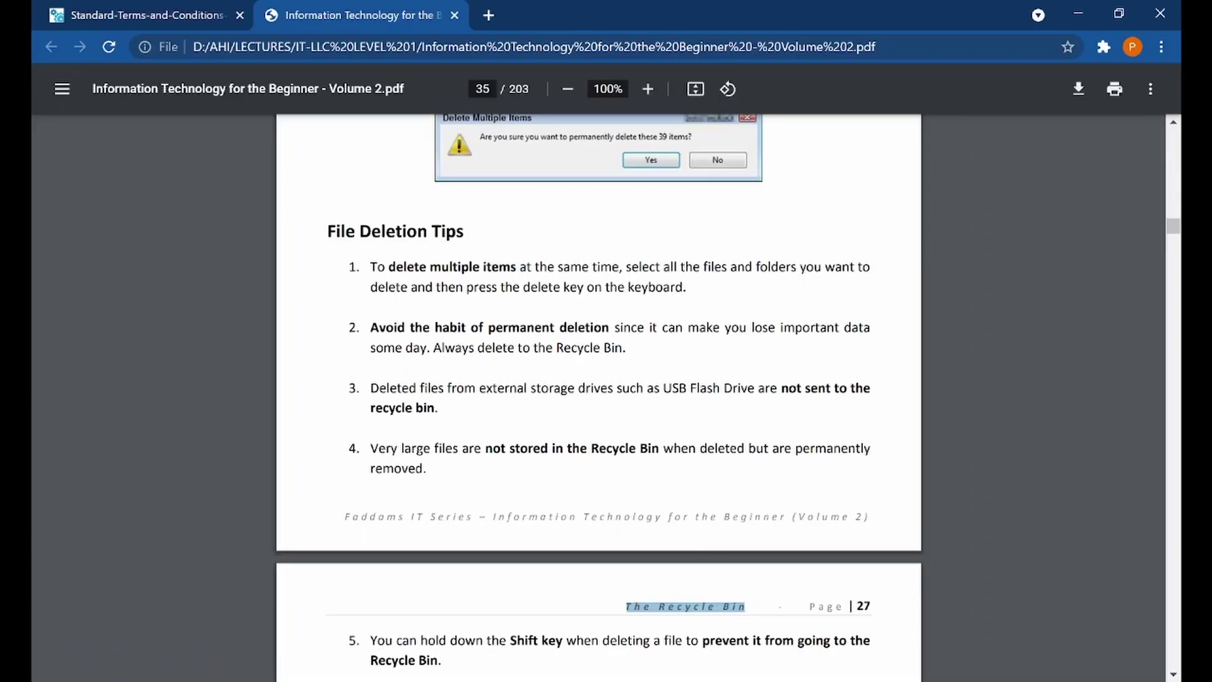
key("alt+Tab")
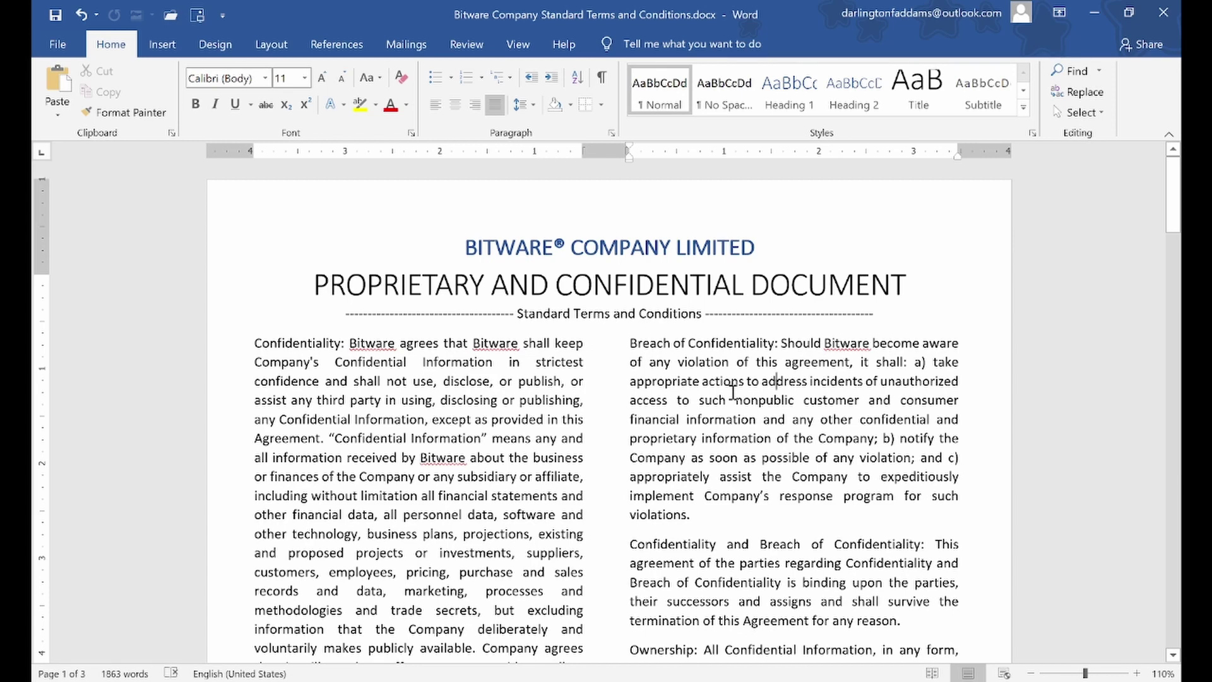
Insert the Blank built-in header into the Bitware terms document
left_click(597, 259)
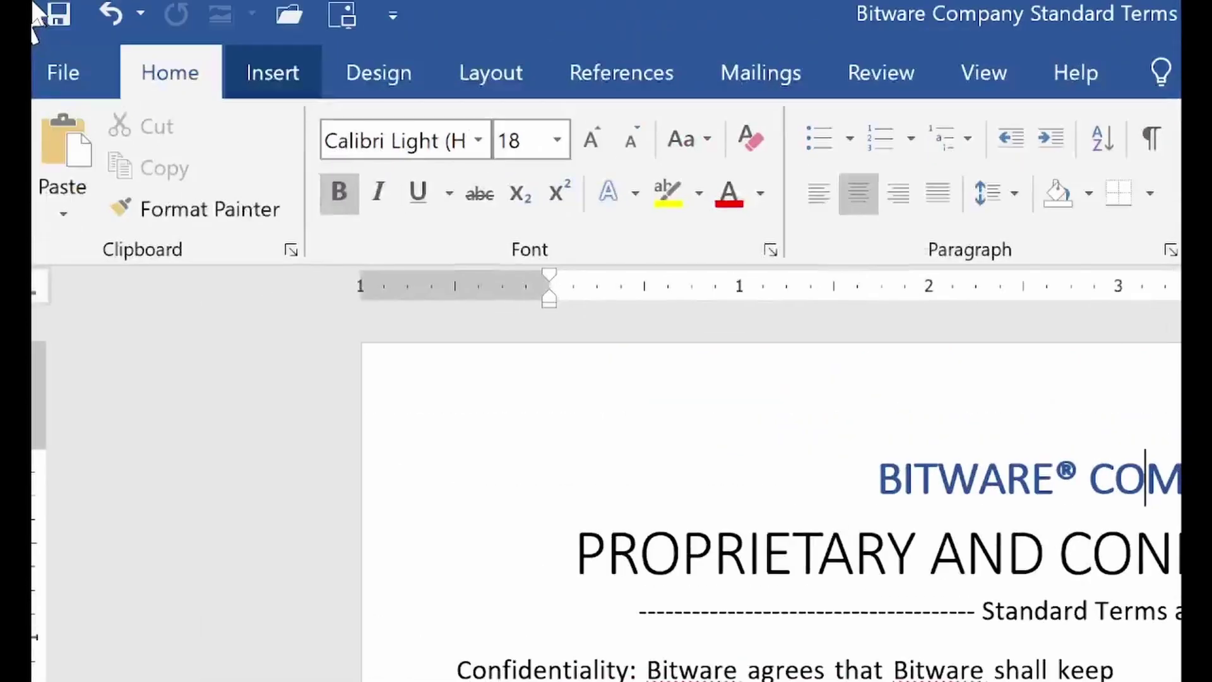
left_click(284, 88)
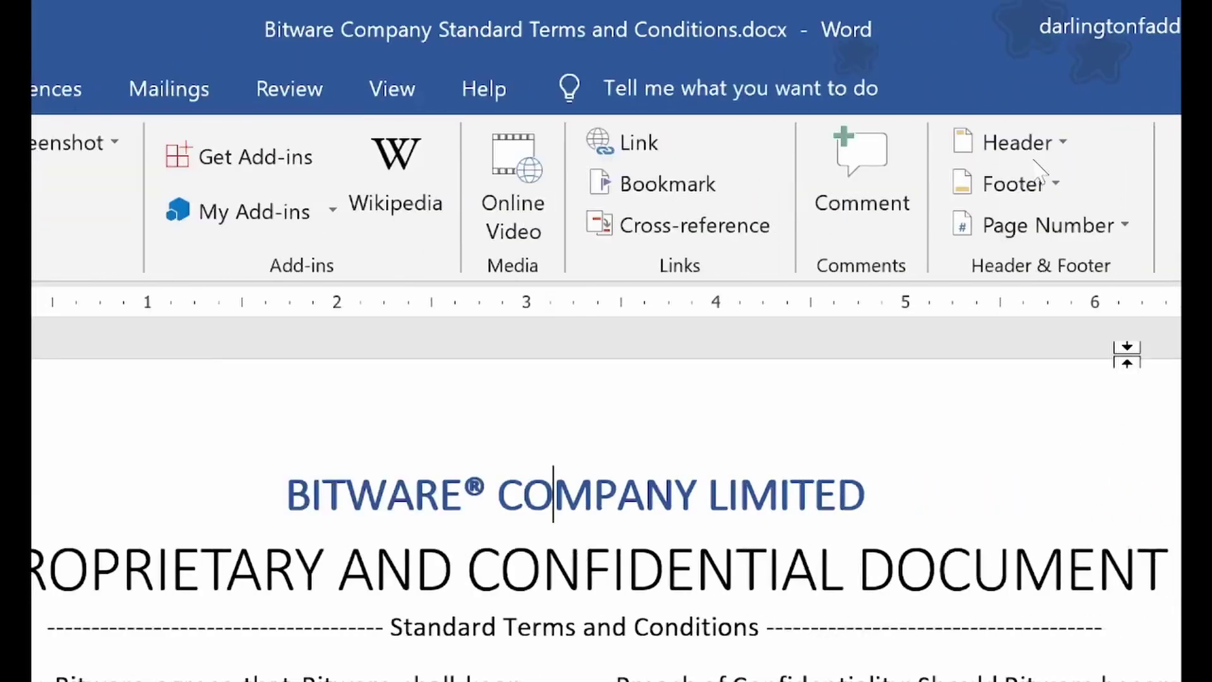
left_click(731, 143)
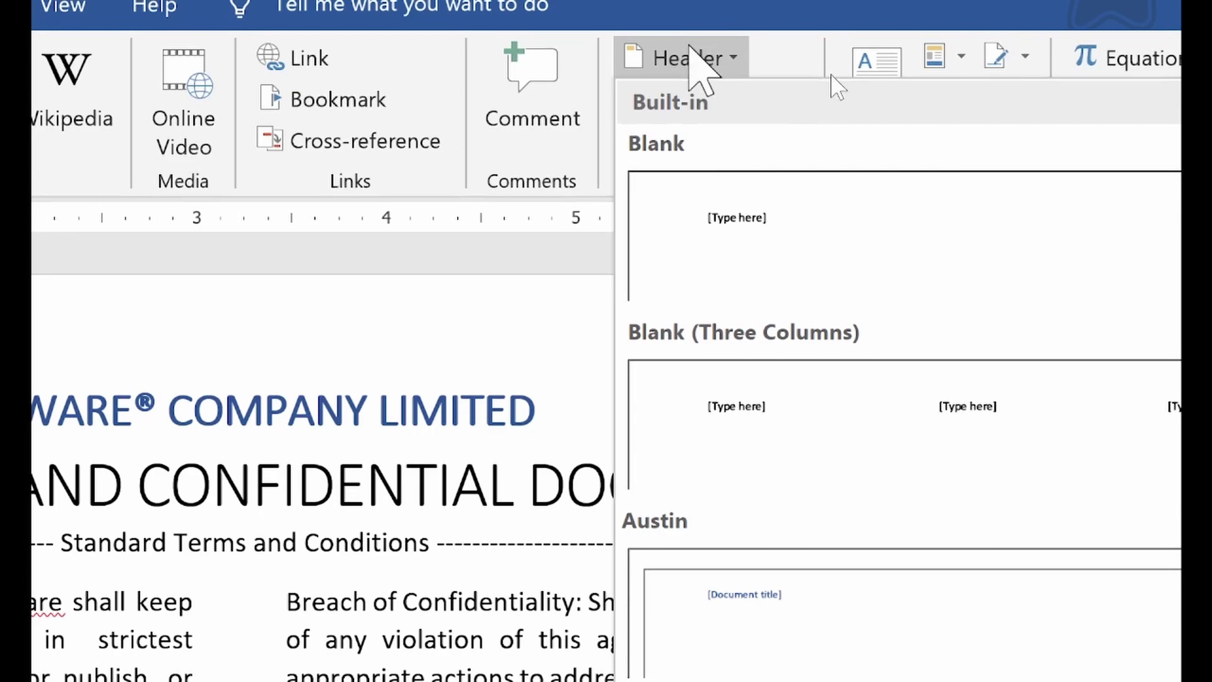
left_click(722, 238)
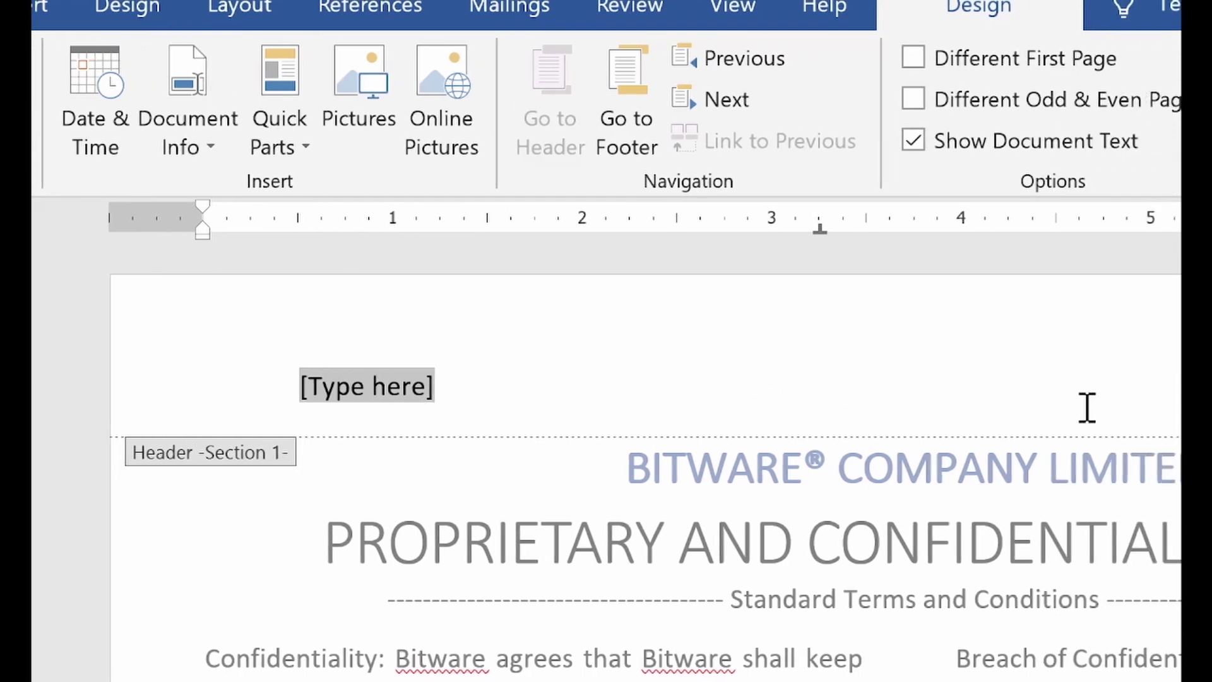
Type 'Bitware Terms & Conditions' in the header and add 'Proprietary' before 'Terms'
type("Bitware ")
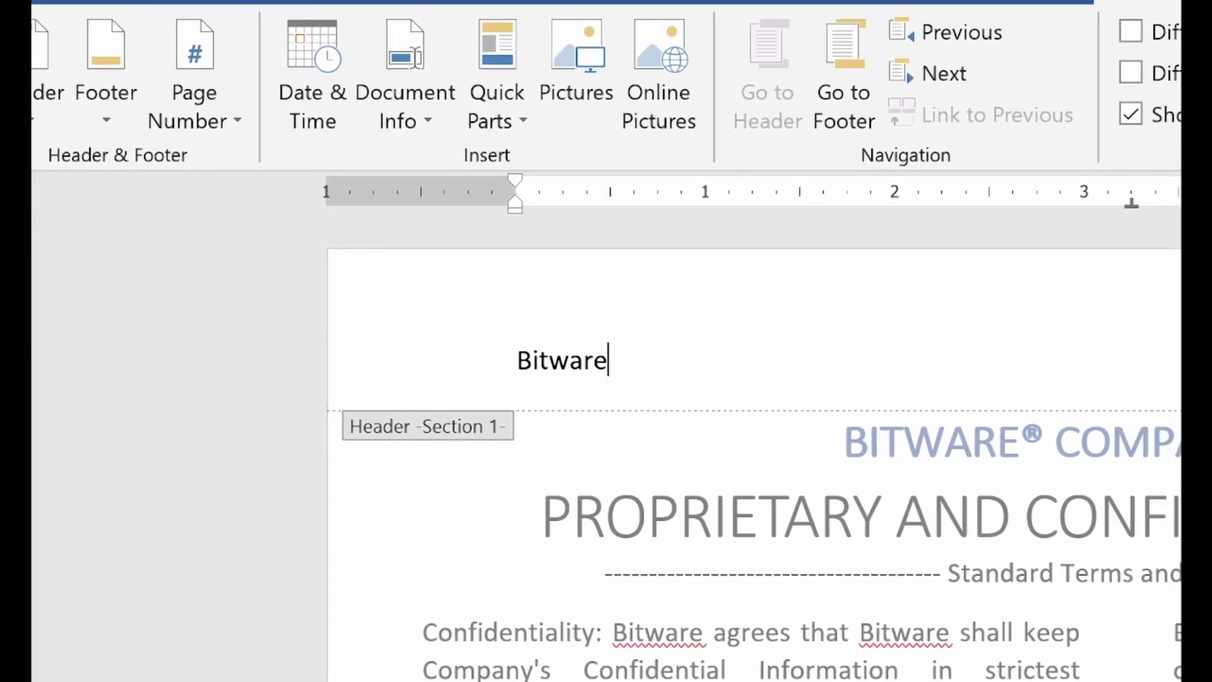
type("Terms &")
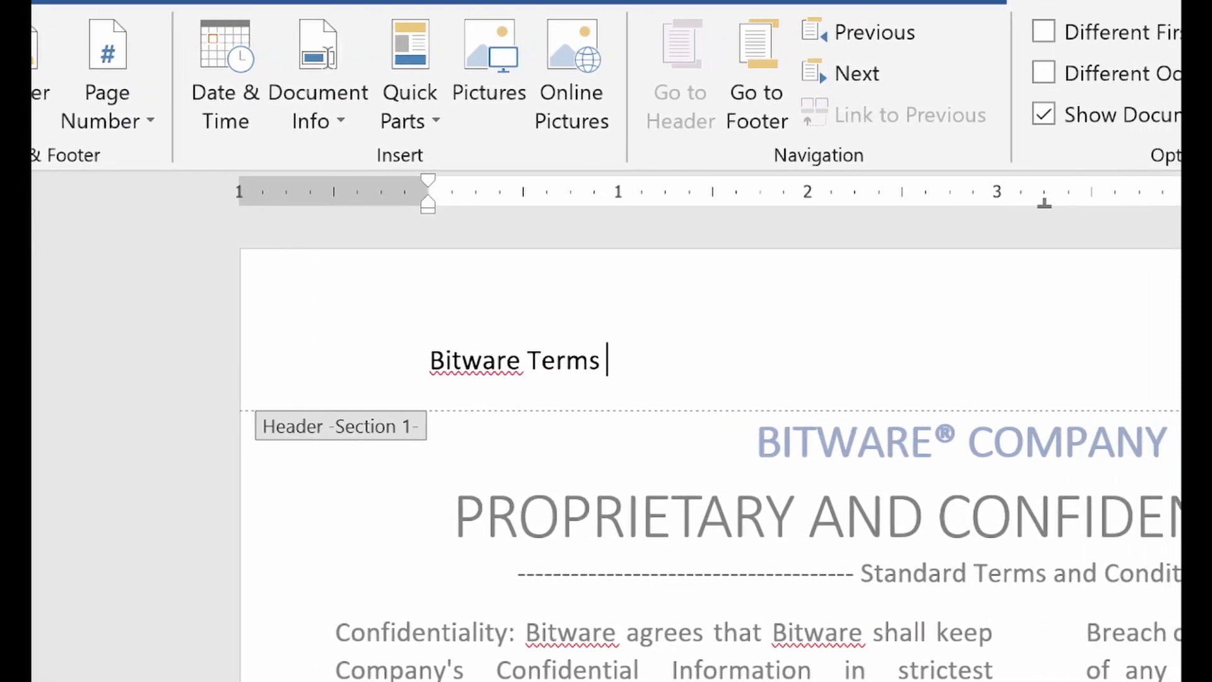
type(" Consi")
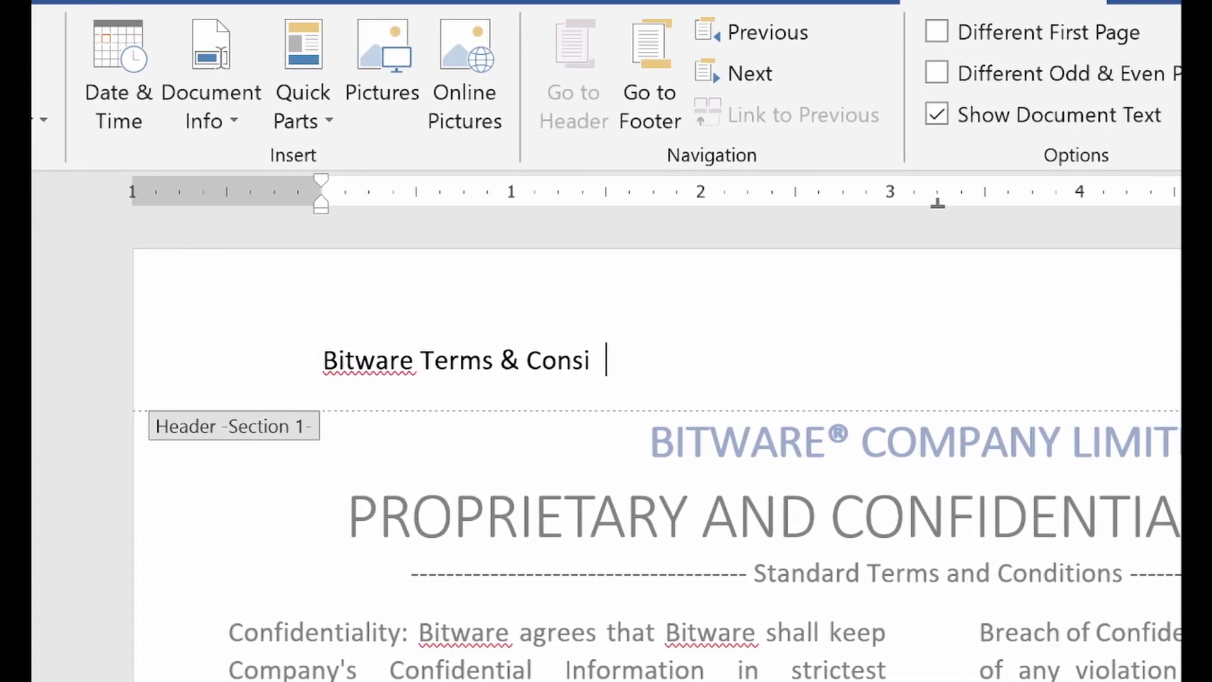
key("BackSpace")
key("BackSpace")
type("ditions")
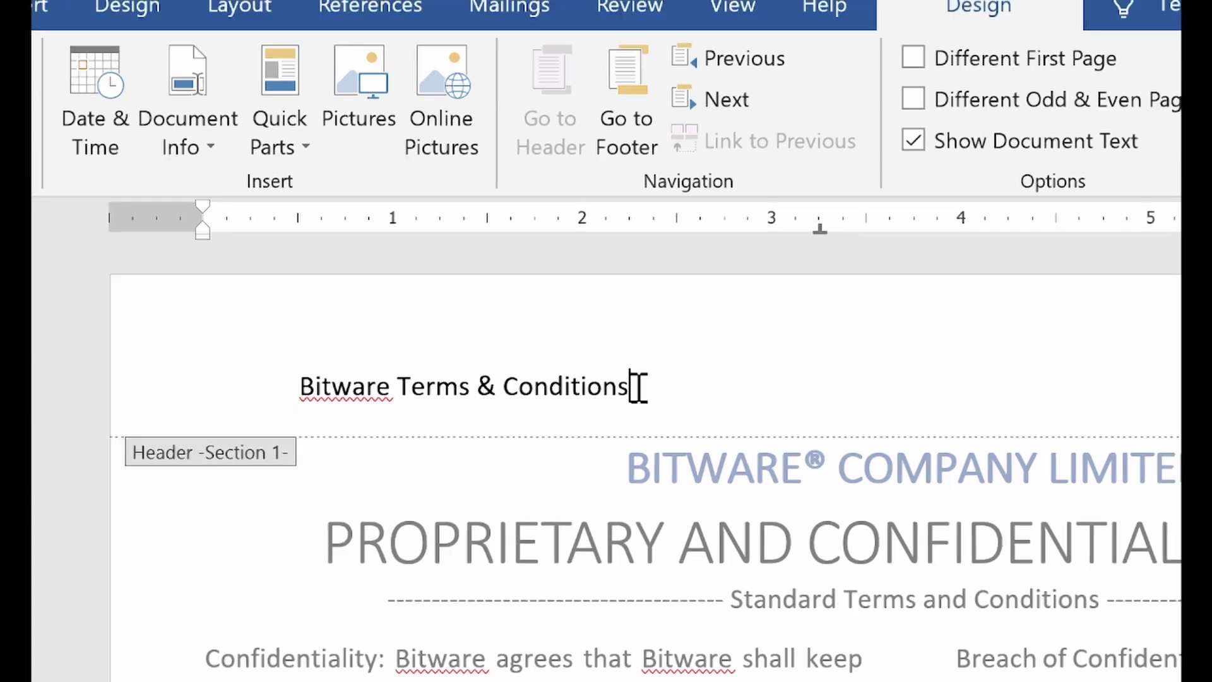
left_click(398, 384)
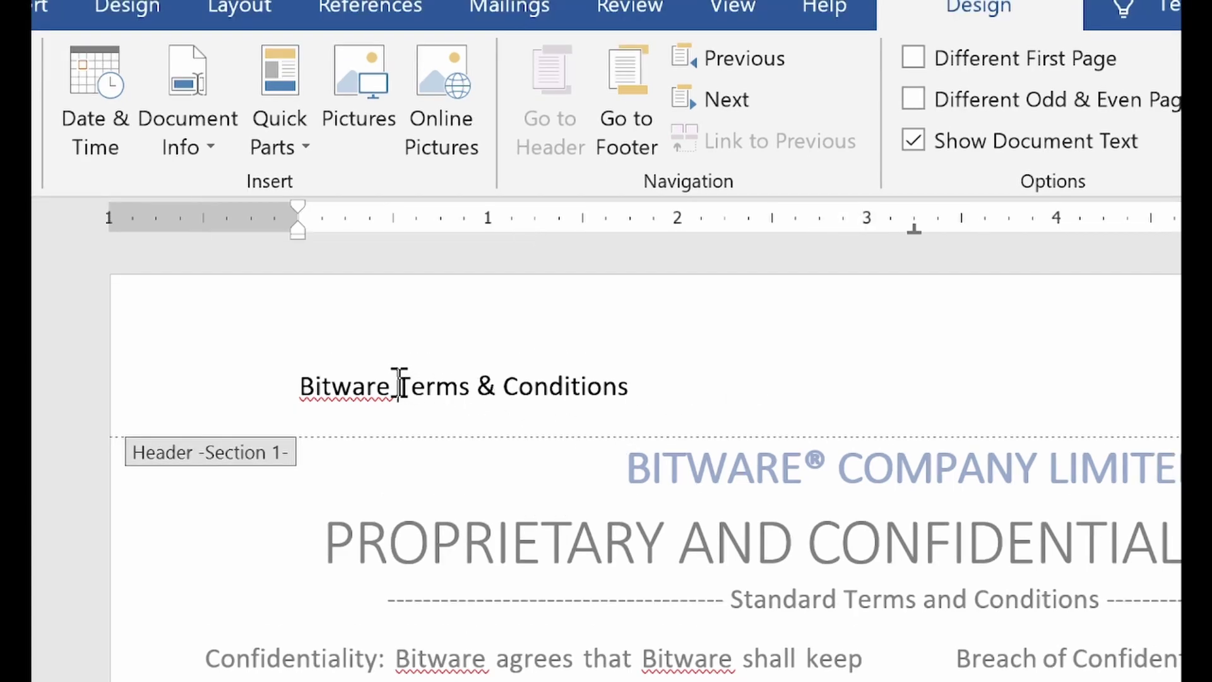
type("Proprie")
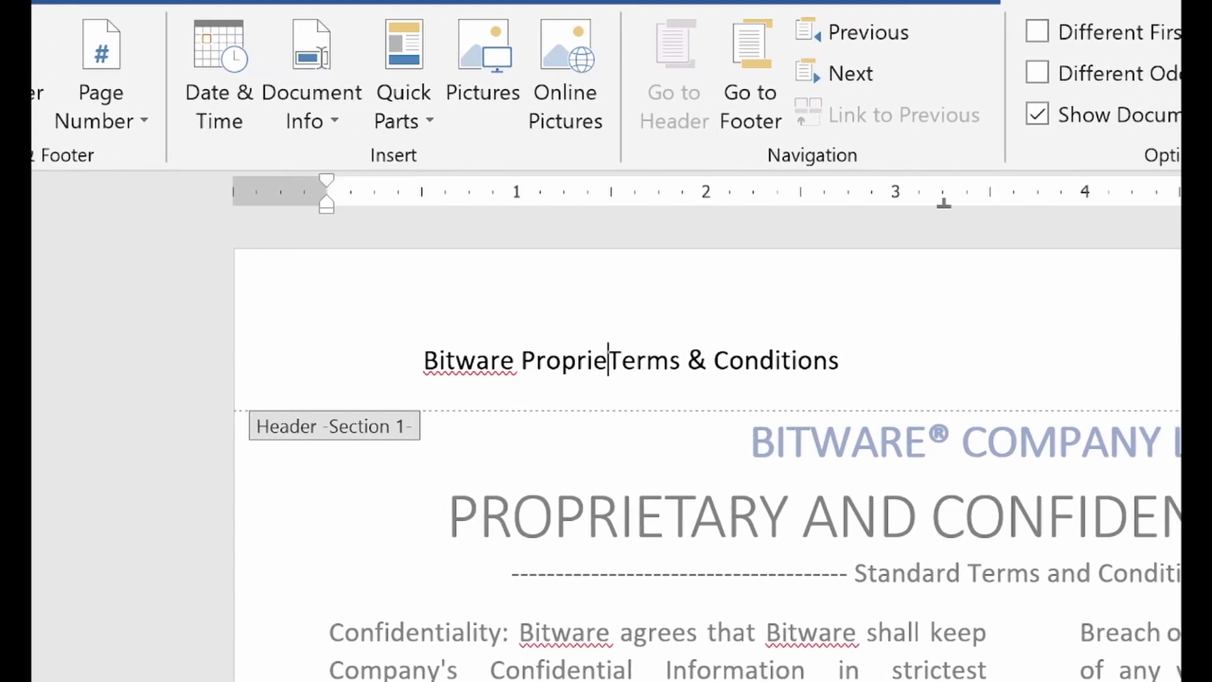
type("tary")
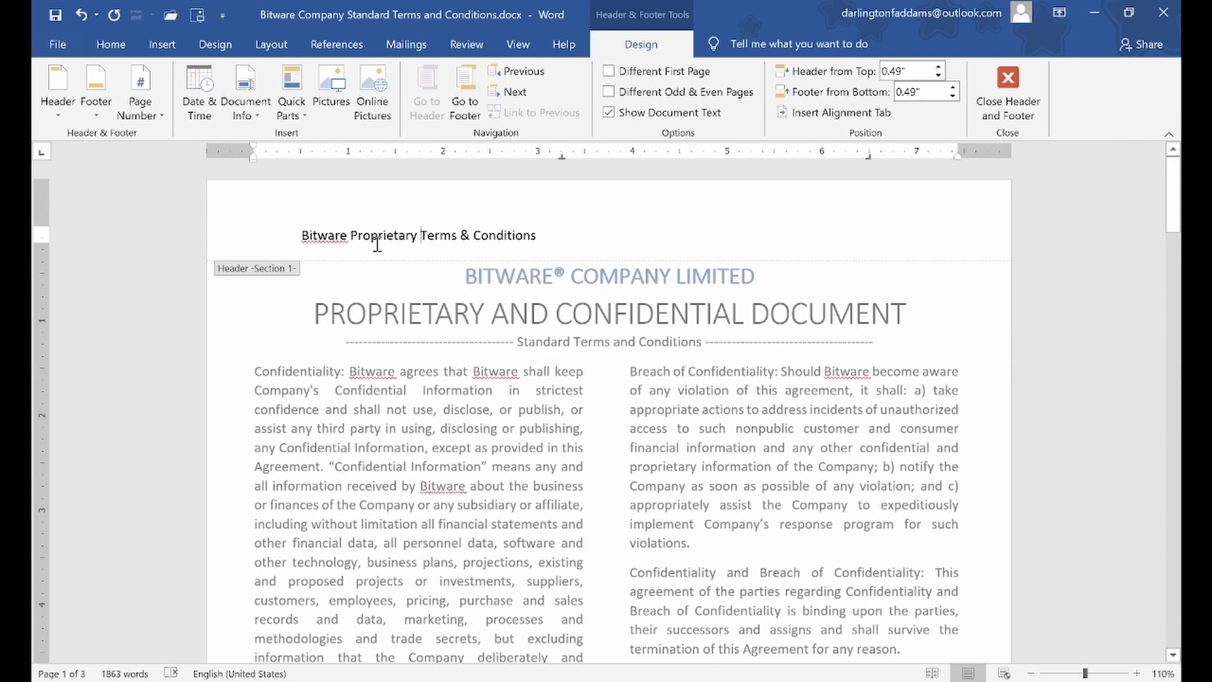
scroll(482, 332, "down", 6)
scroll(481, 328, "down", 4)
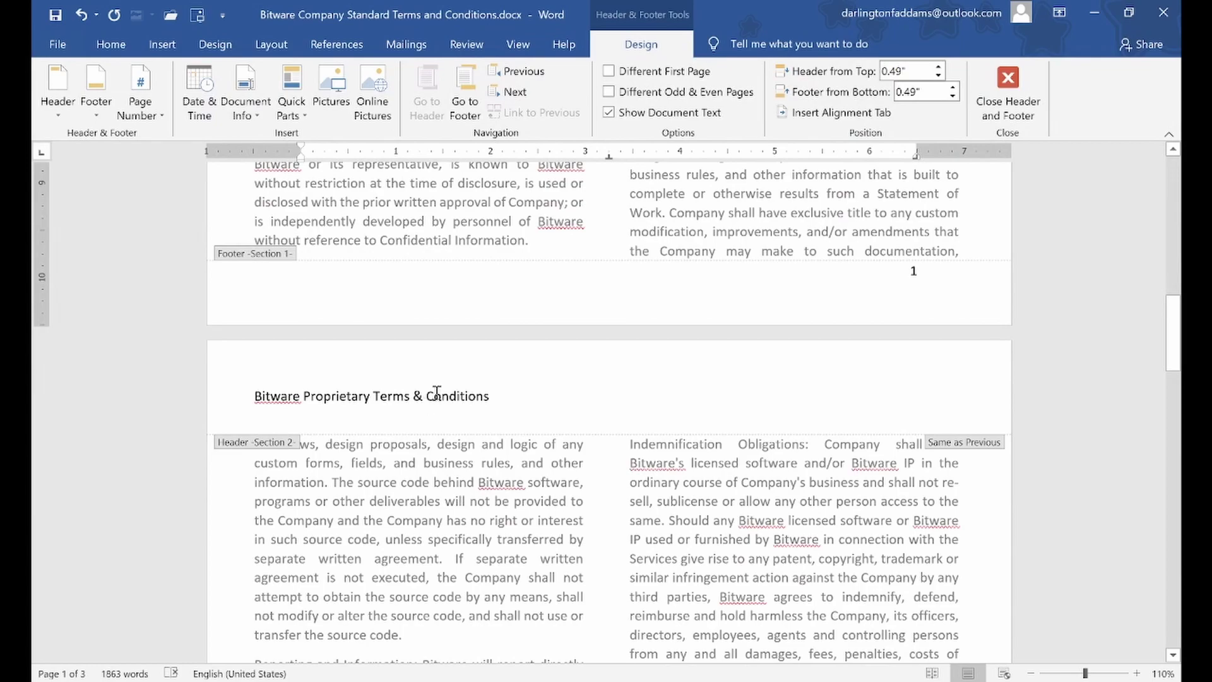
scroll(432, 404, "down", 10)
scroll(440, 402, "down", 3)
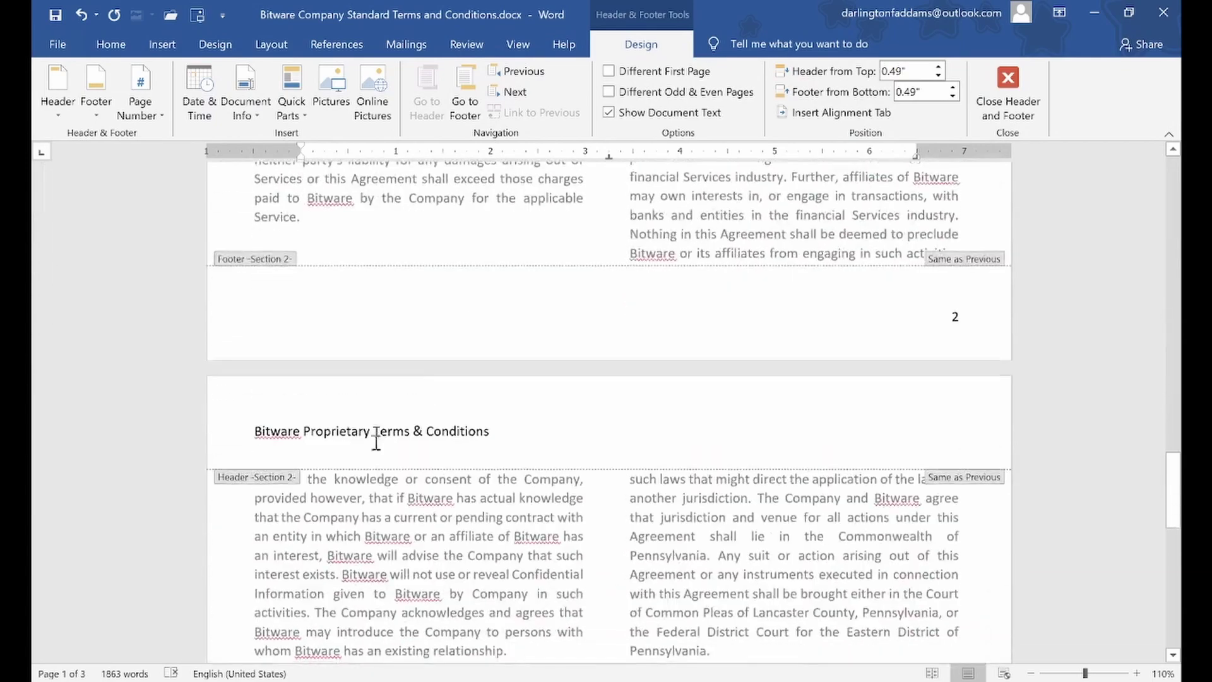
scroll(407, 429, "up", 15)
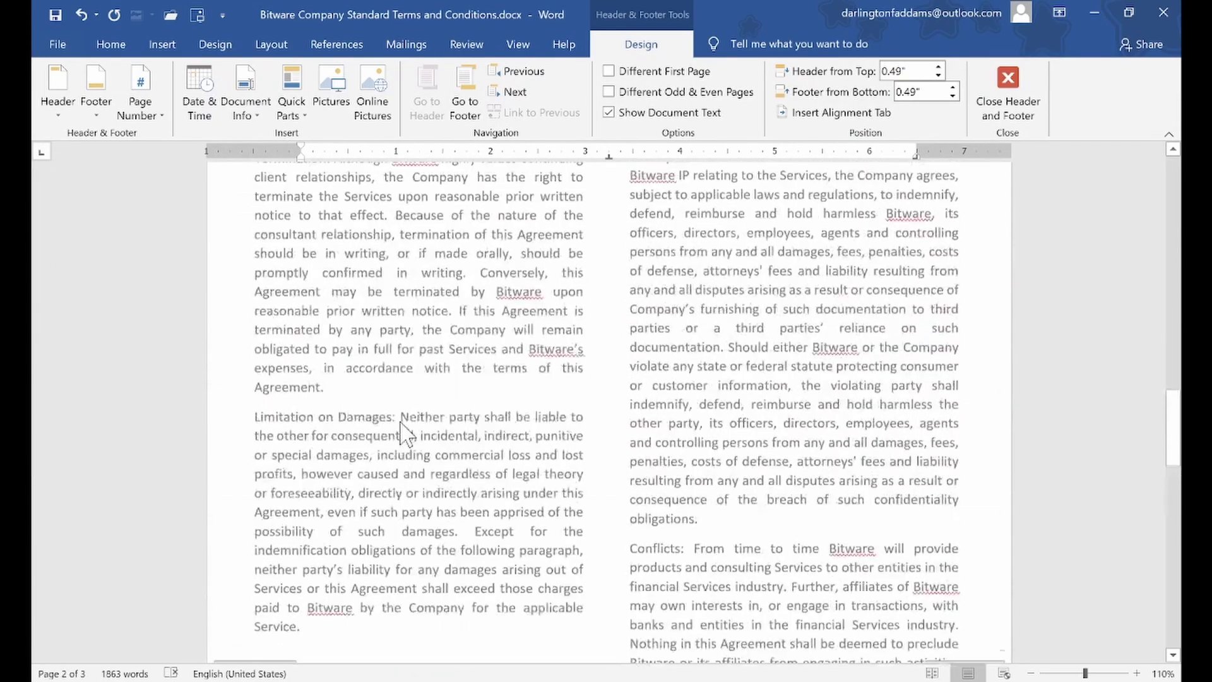
scroll(414, 416, "up", 15)
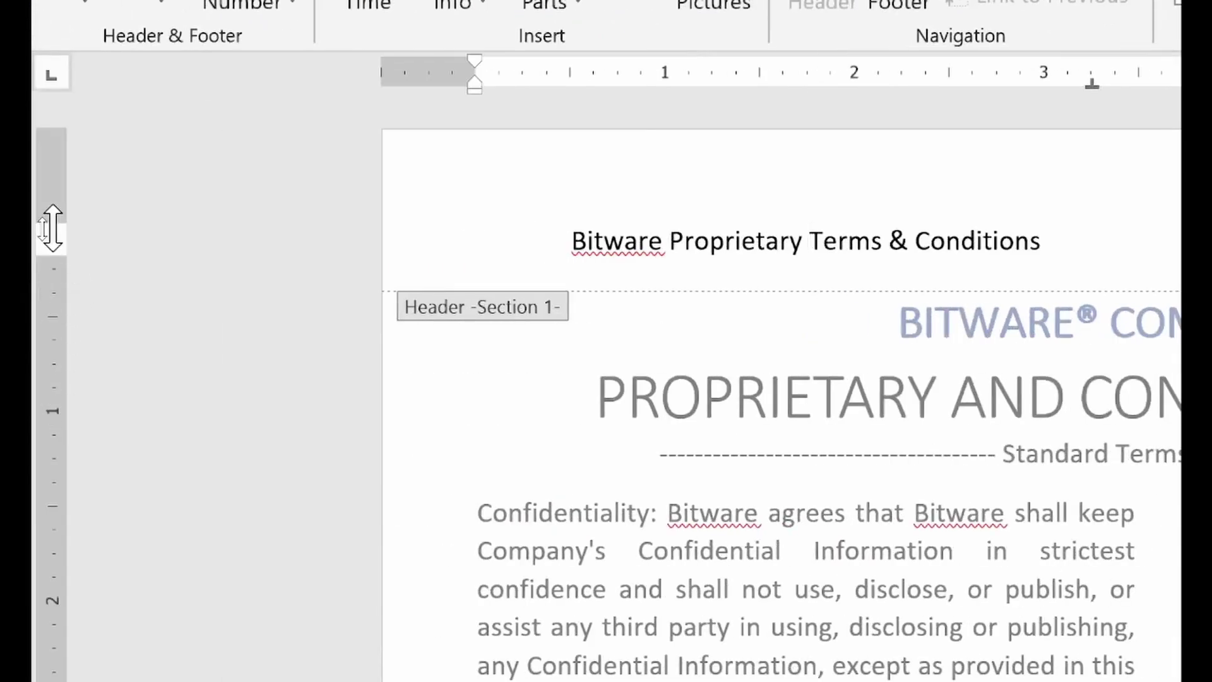
Raise the top margin slightly and make the whole header line italic at size 10
left_click_drag(52, 229, 50, 186)
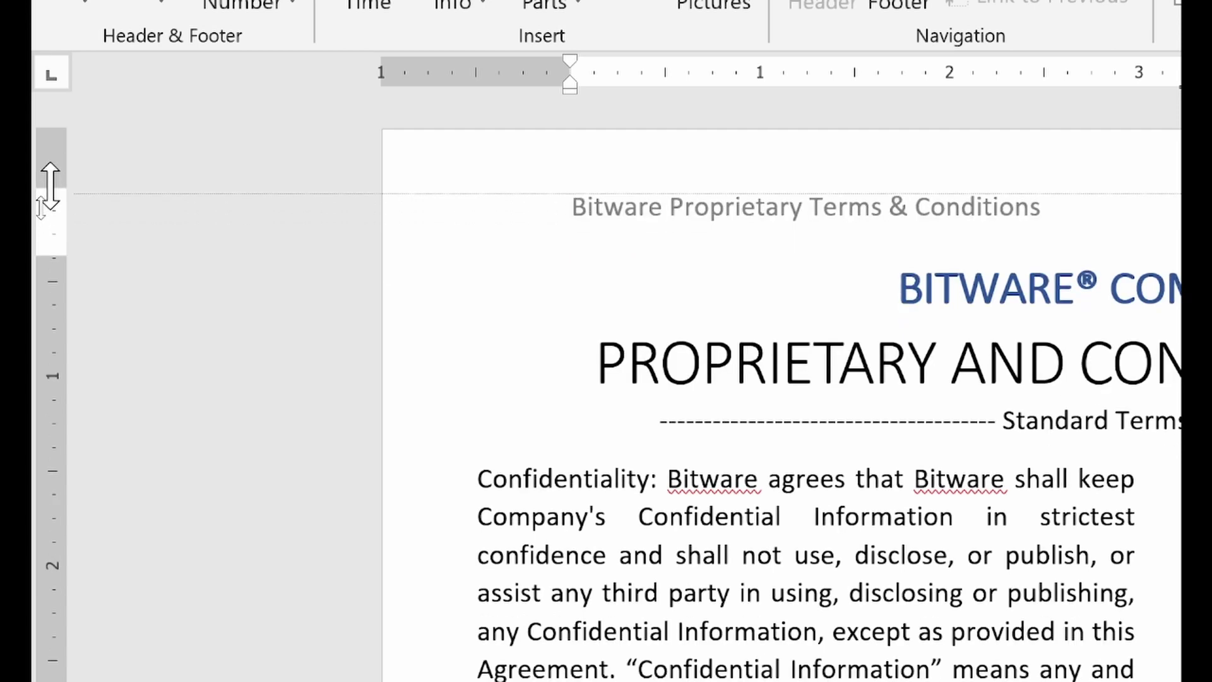
left_click_drag(50, 184, 49, 185)
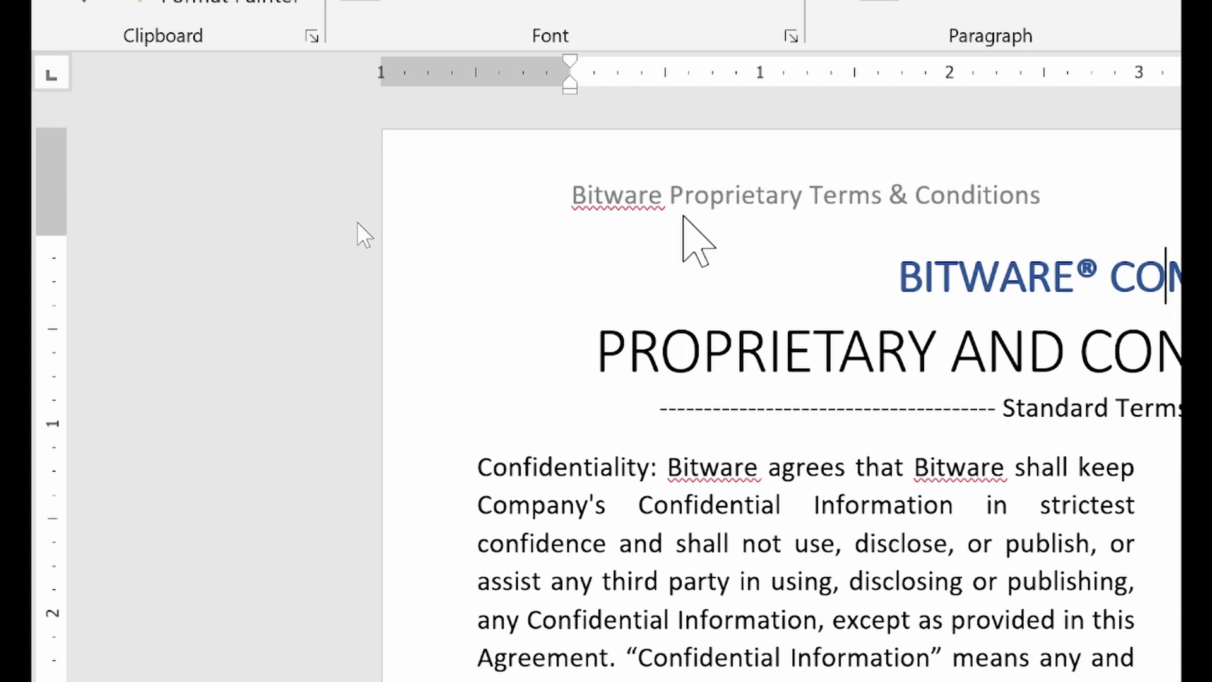
double_click(684, 207)
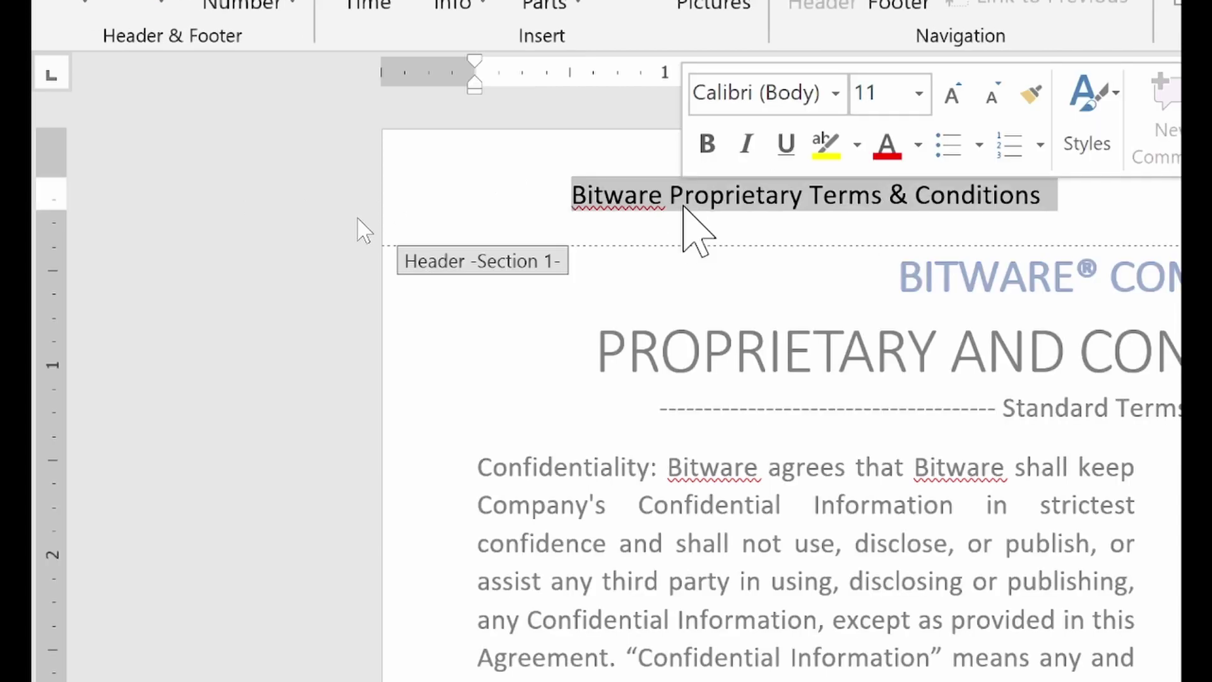
double_click(684, 203)
triple_click(684, 203)
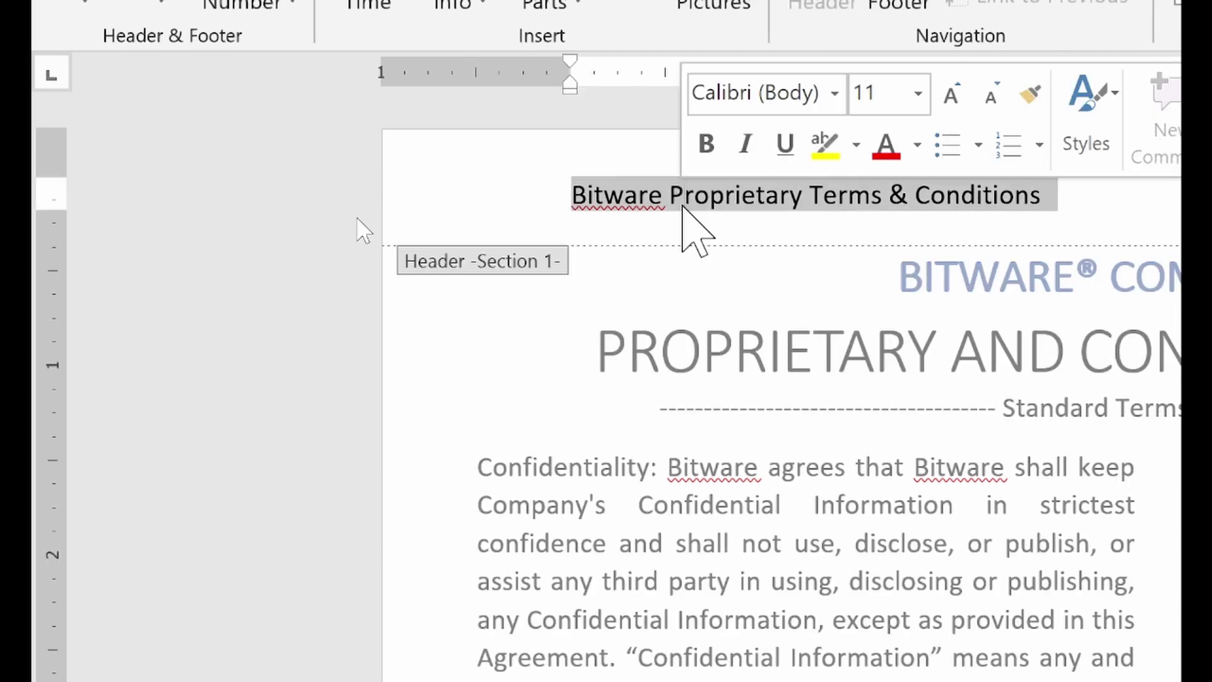
left_click(990, 95)
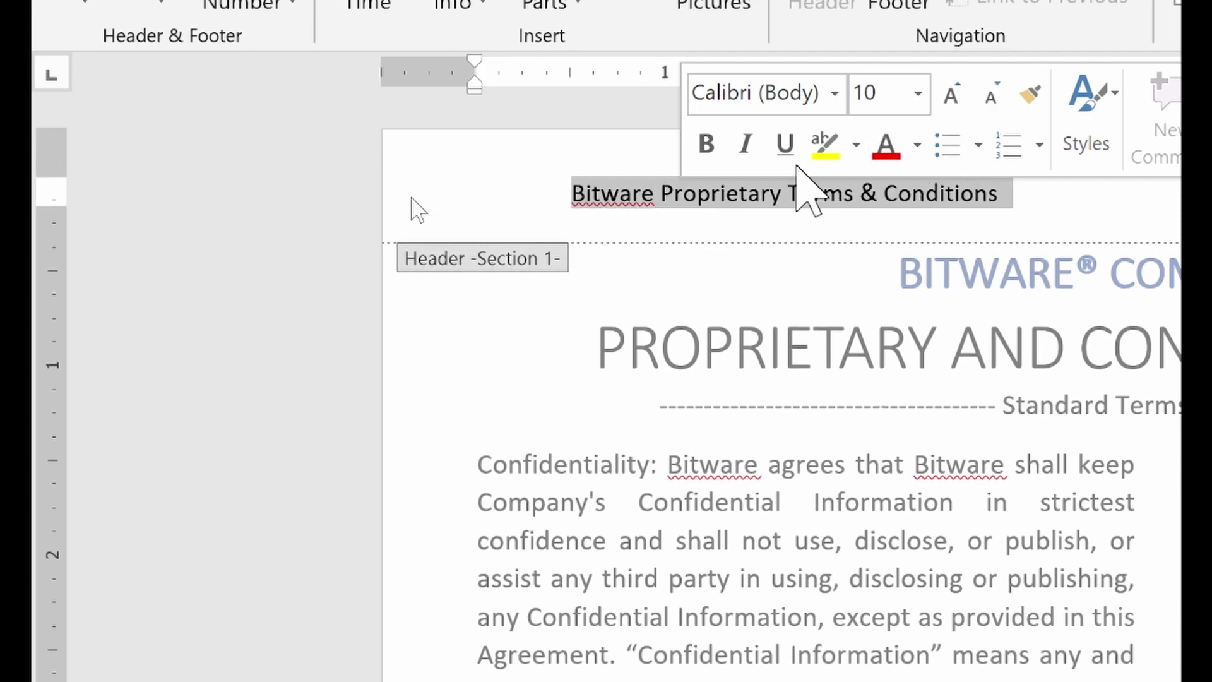
left_click(748, 154)
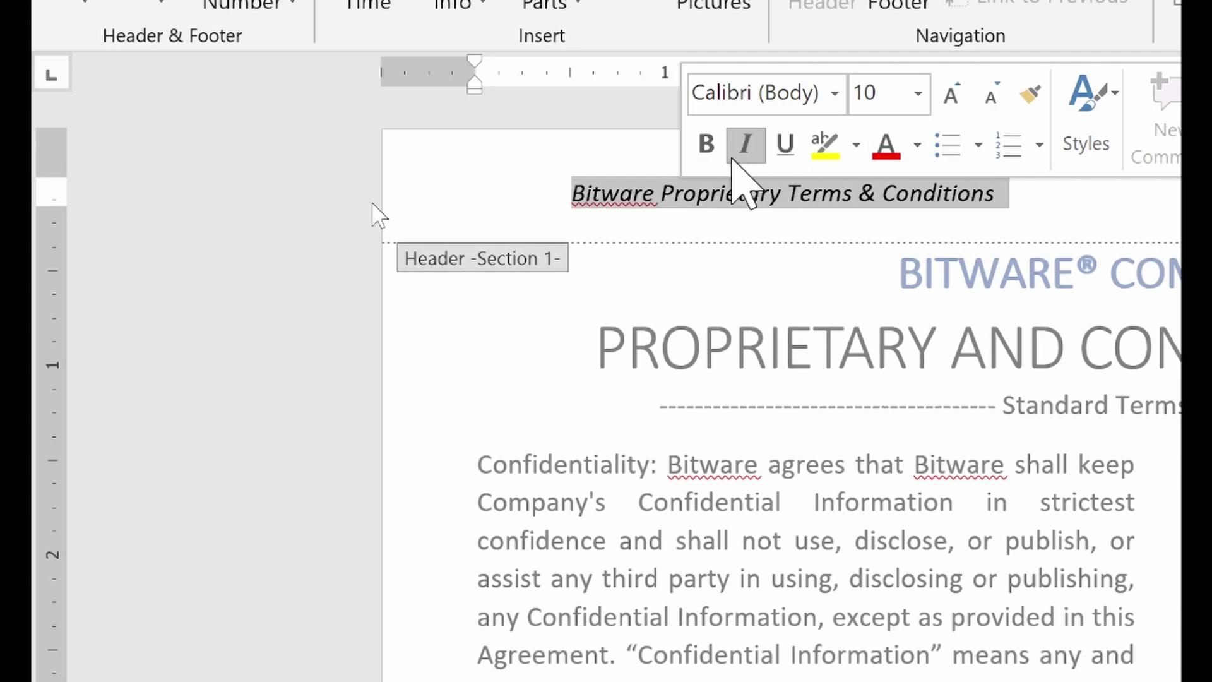
left_click(570, 207)
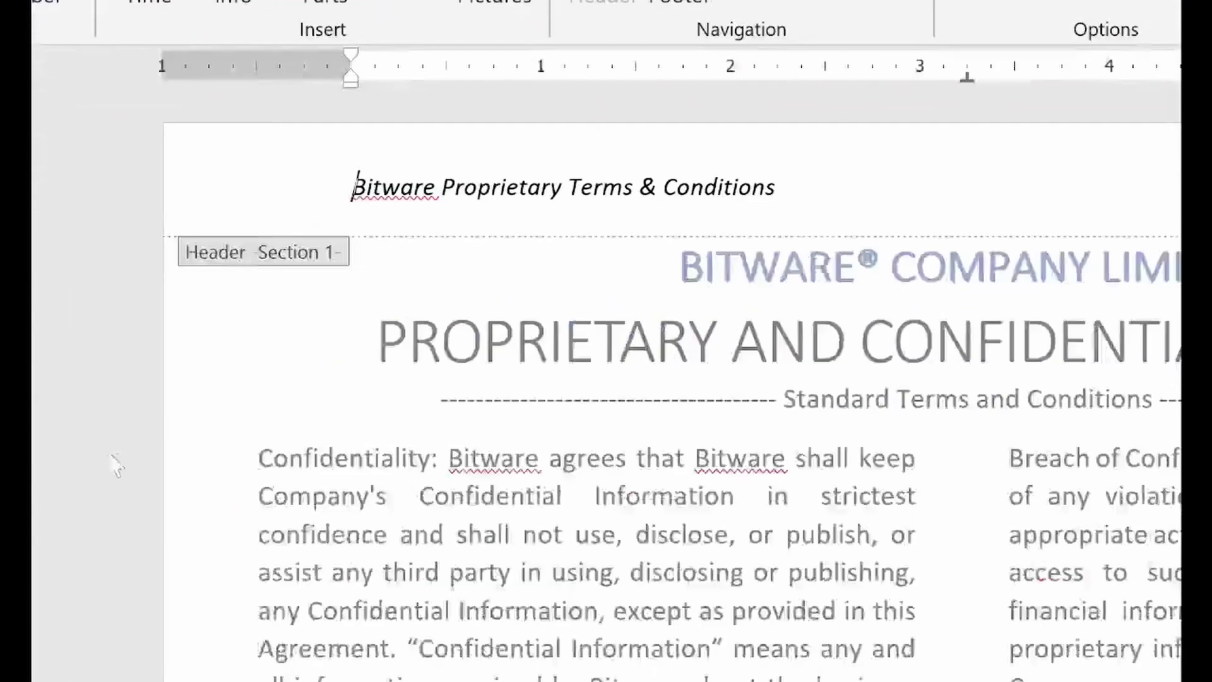
double_click(483, 531)
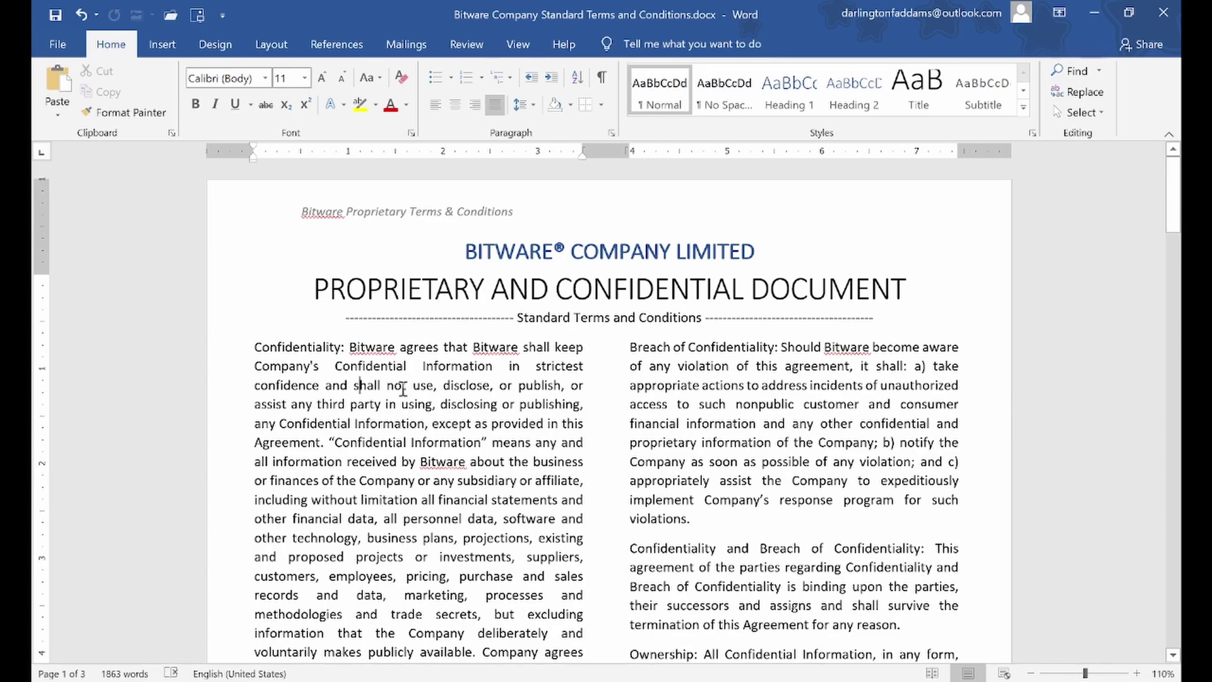
Scroll through every page to check the italic header, then return to page 1
scroll(402, 388, "down", 13)
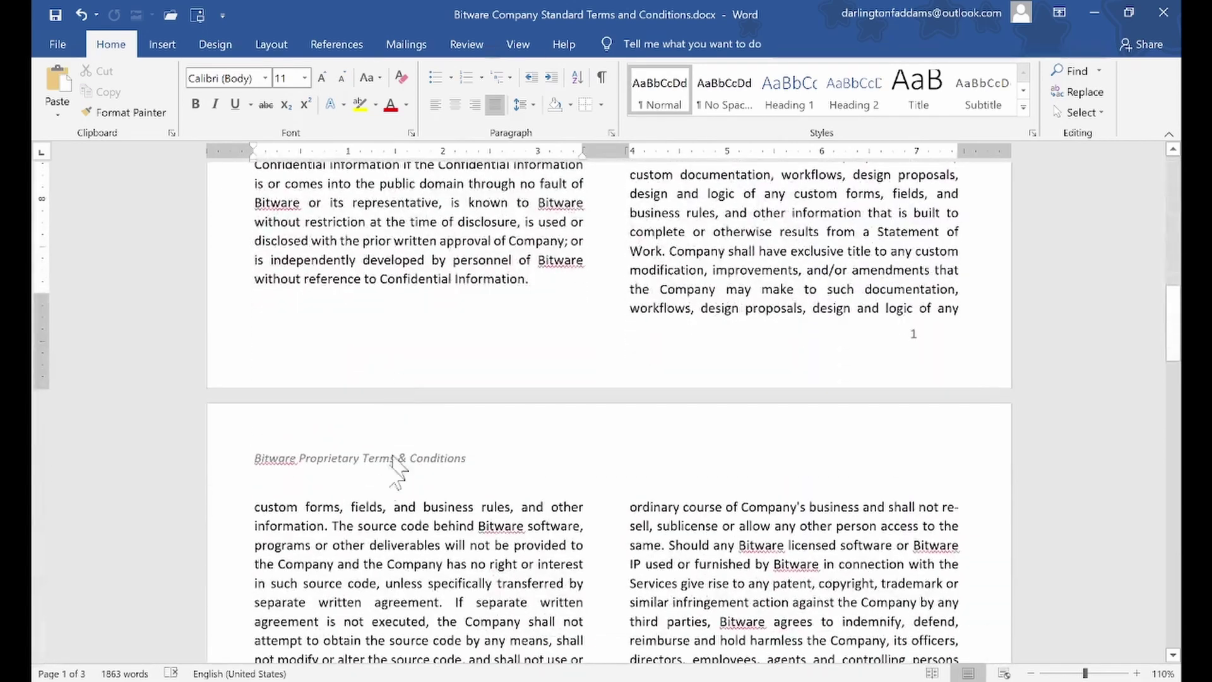
scroll(317, 480, "down", 1)
scroll(317, 480, "down", 10)
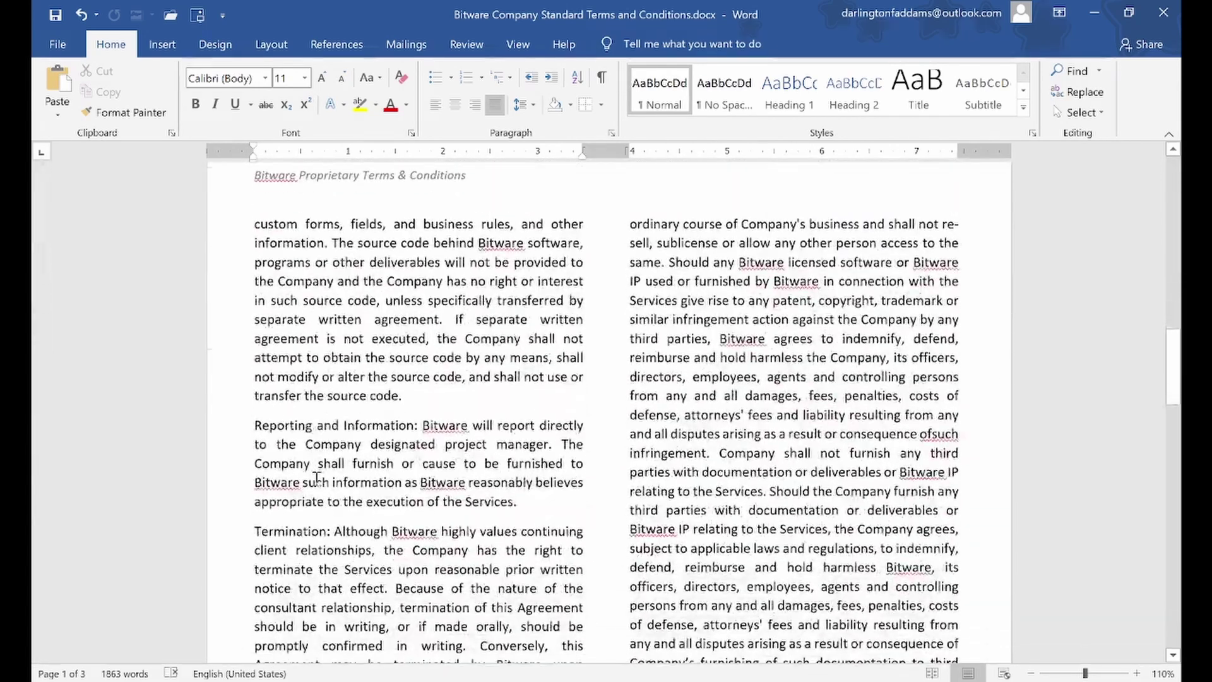
scroll(322, 492, "down", 1)
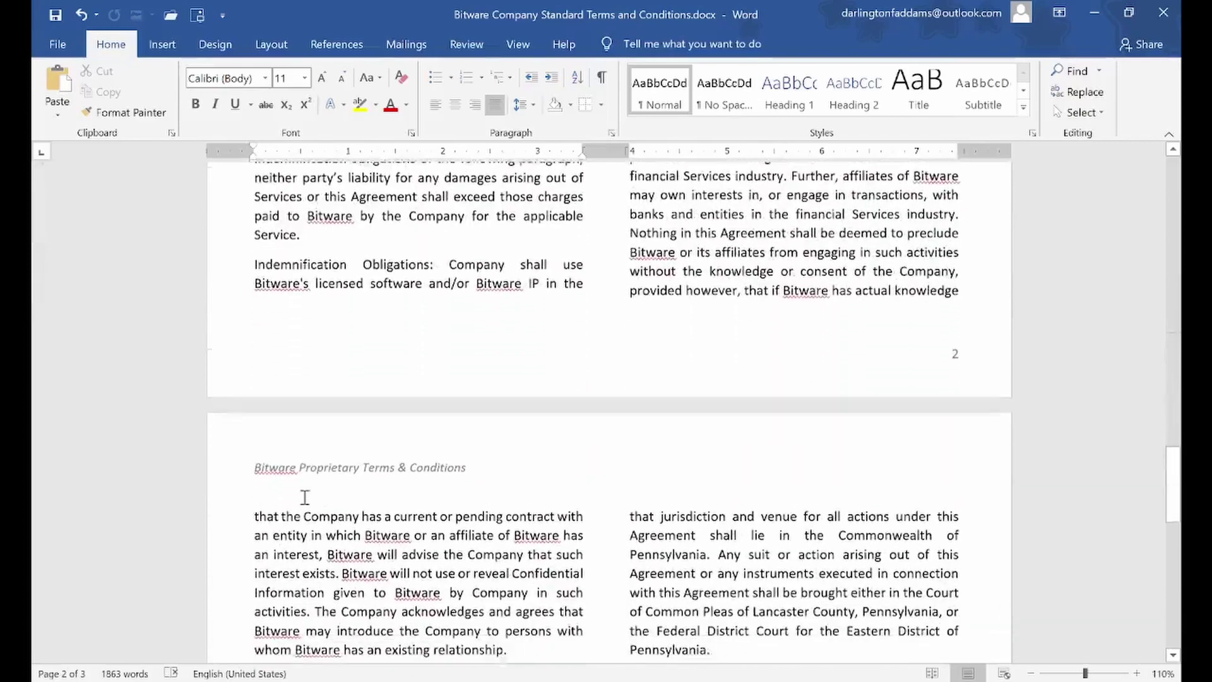
scroll(363, 483, "down", 10)
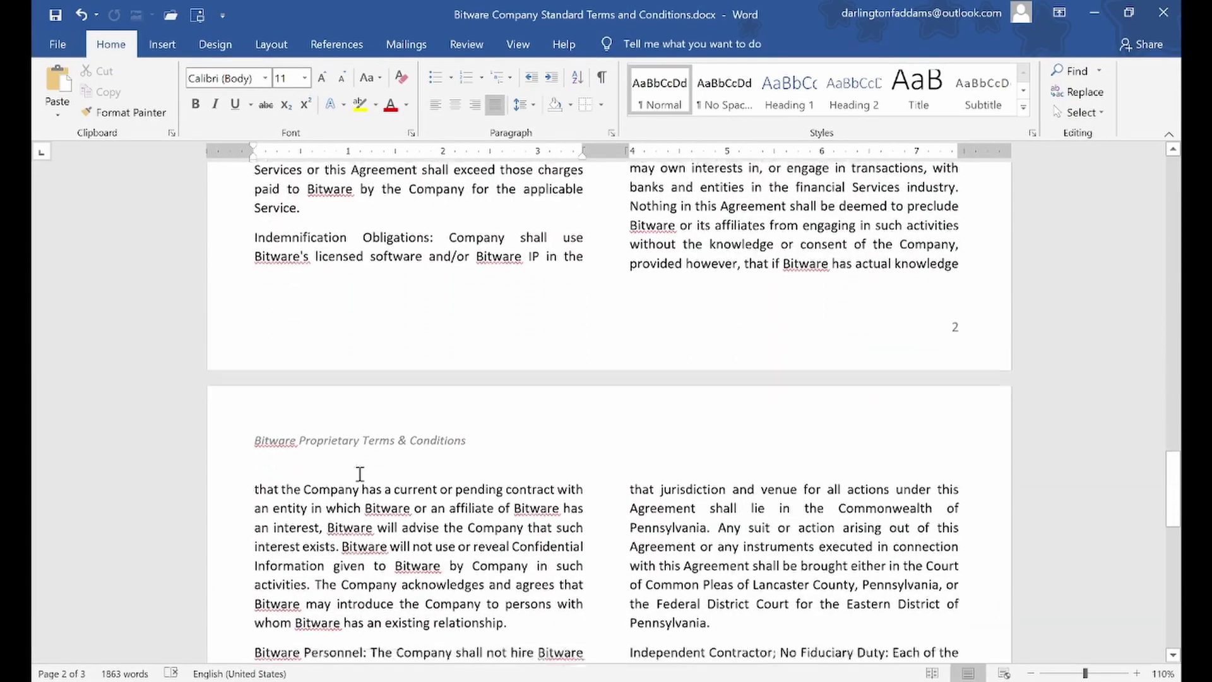
scroll(358, 473, "up", 10)
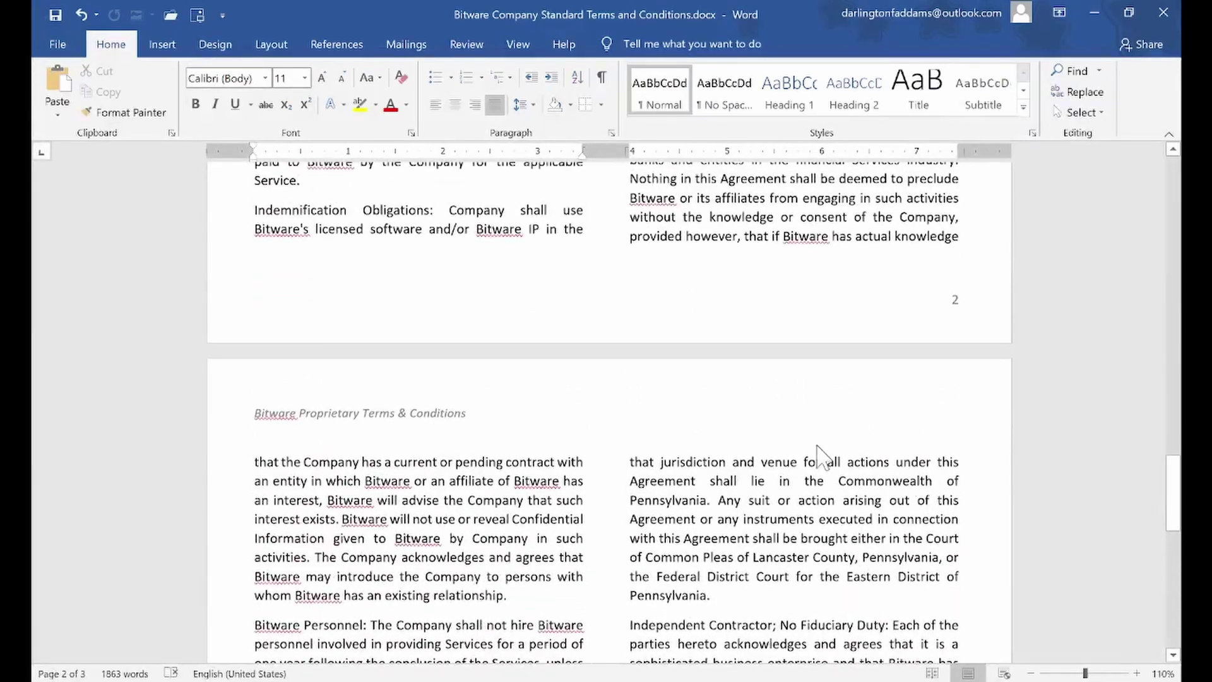
left_click_drag(1172, 477, 1171, 157)
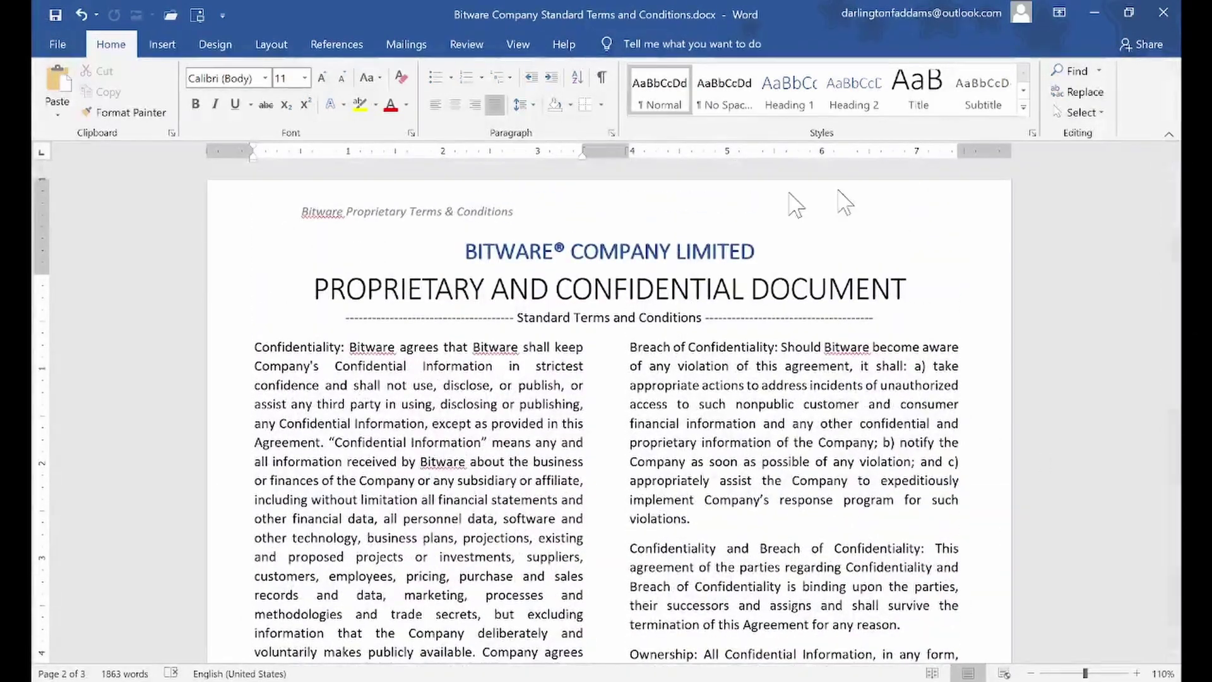
Reopen the header and select its whole 'Bitware Proprietary Terms & Conditions' line
double_click(411, 216)
double_click(411, 216)
triple_click(412, 216)
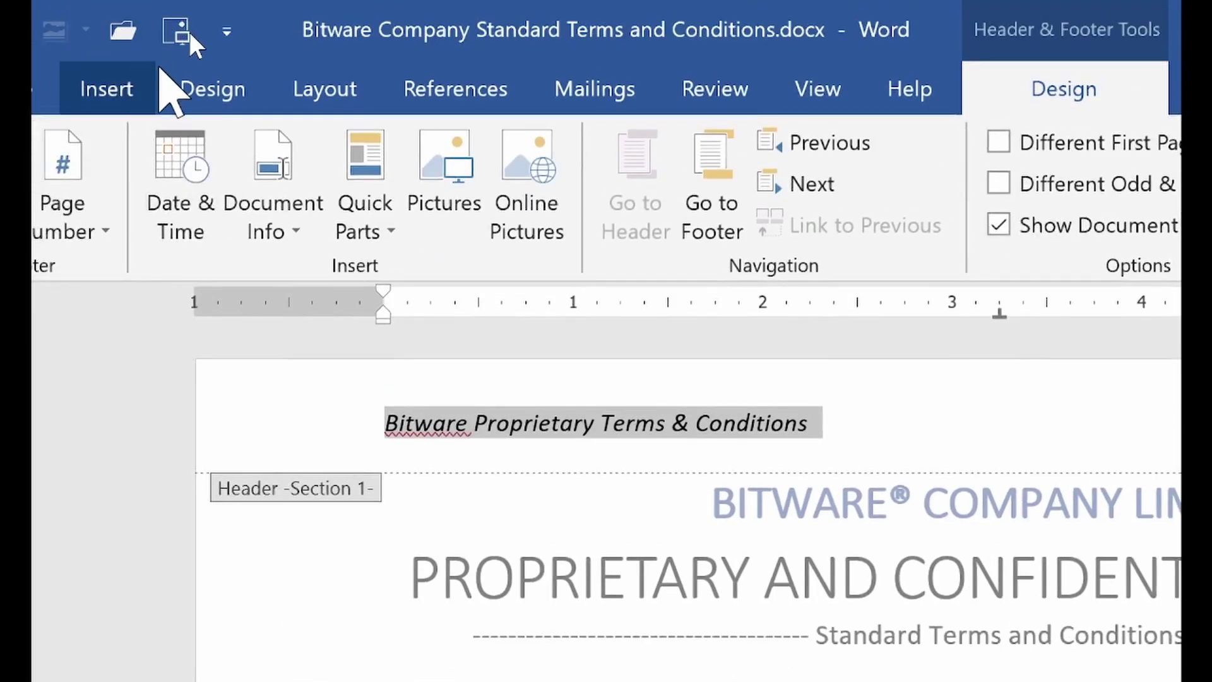
Make the selected header text dark grey
left_click(190, 91)
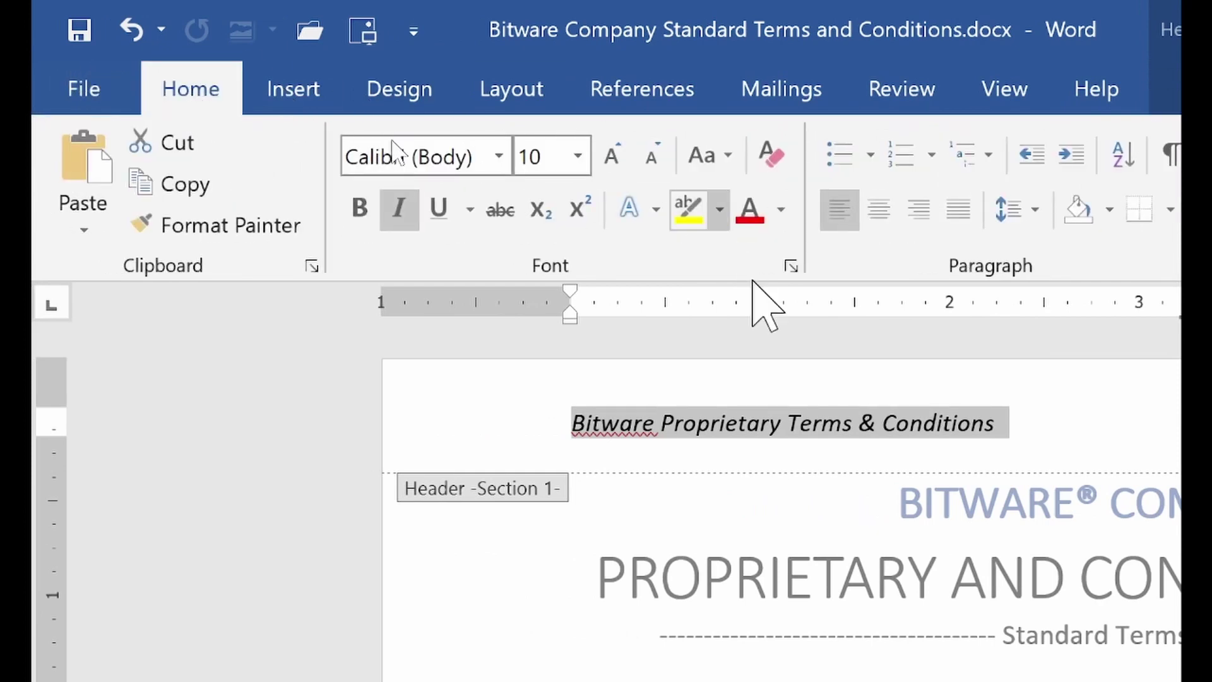
left_click(781, 210)
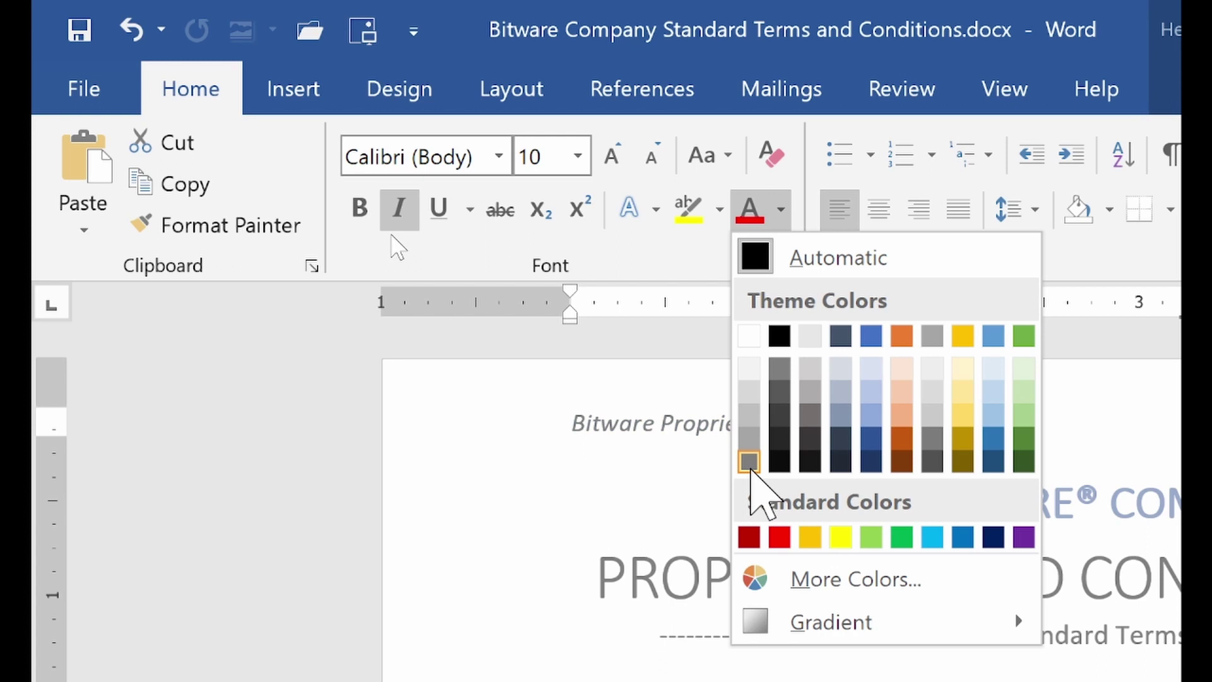
left_click(748, 462)
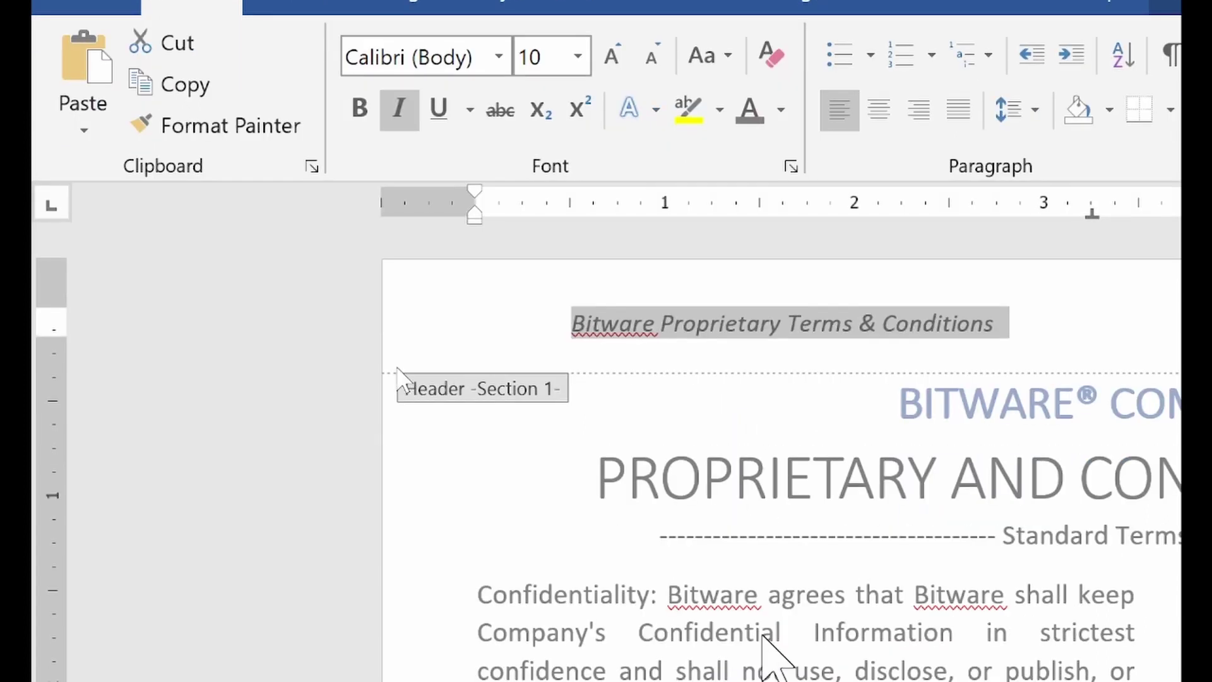
double_click(764, 634)
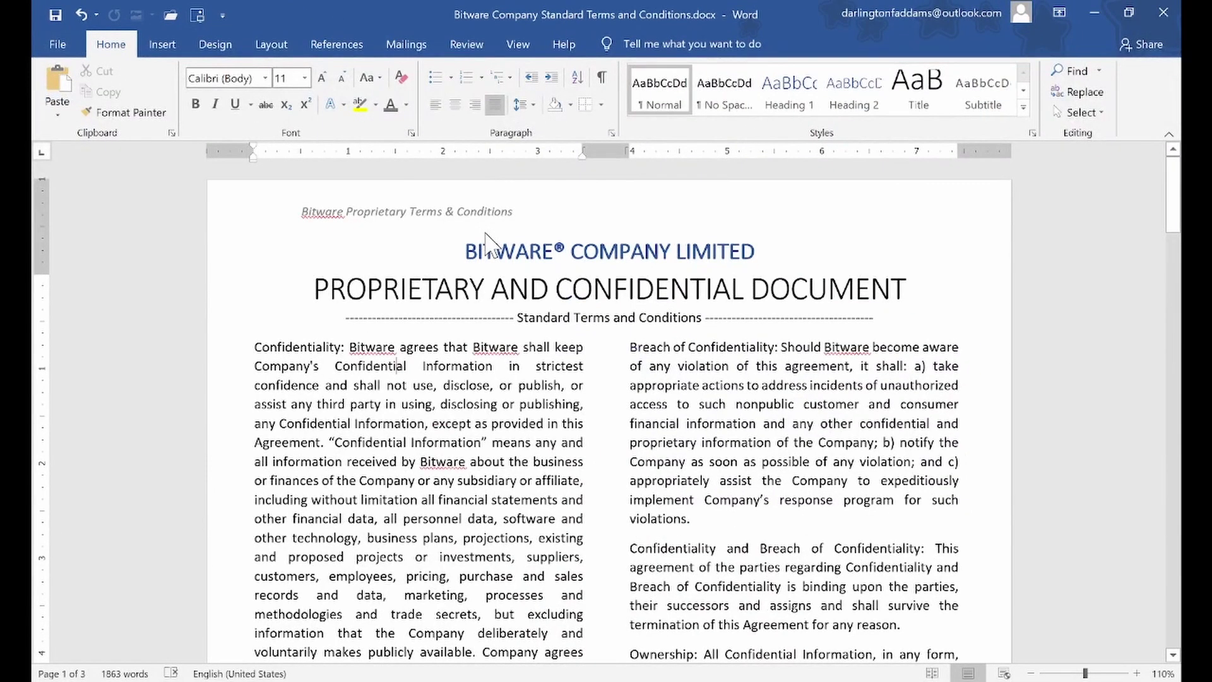
Right-align the header line and close the header
left_click(454, 218)
double_click(454, 217)
triple_click(456, 216)
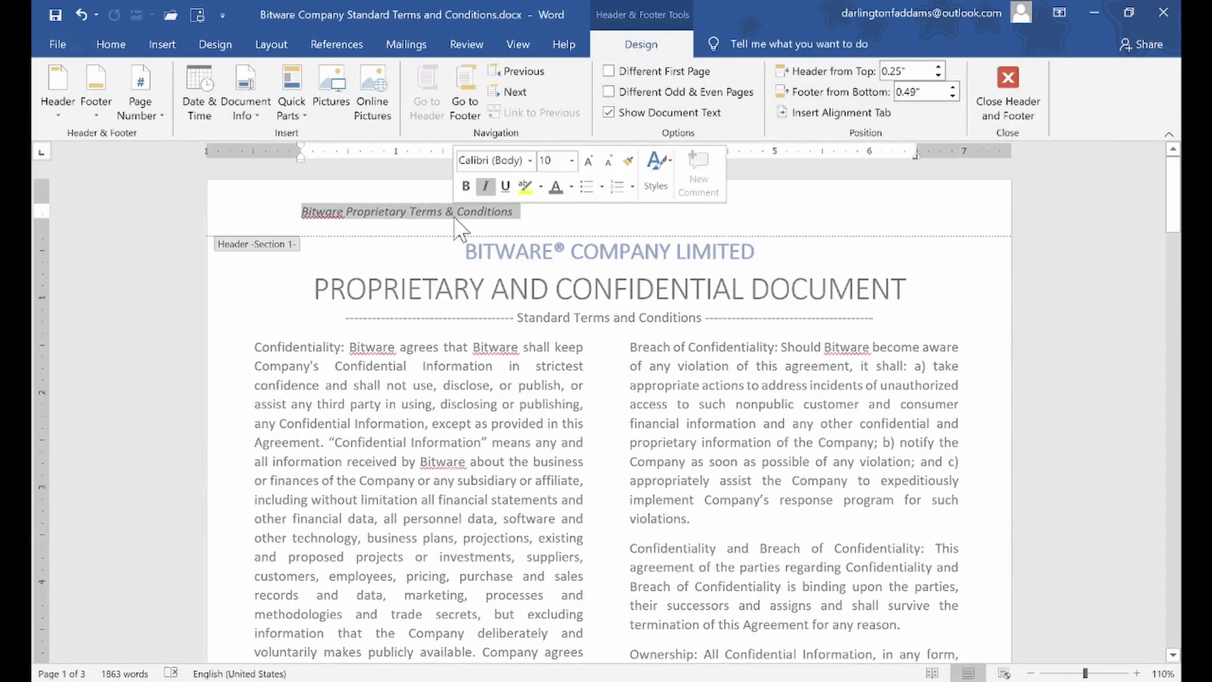
left_click(110, 44)
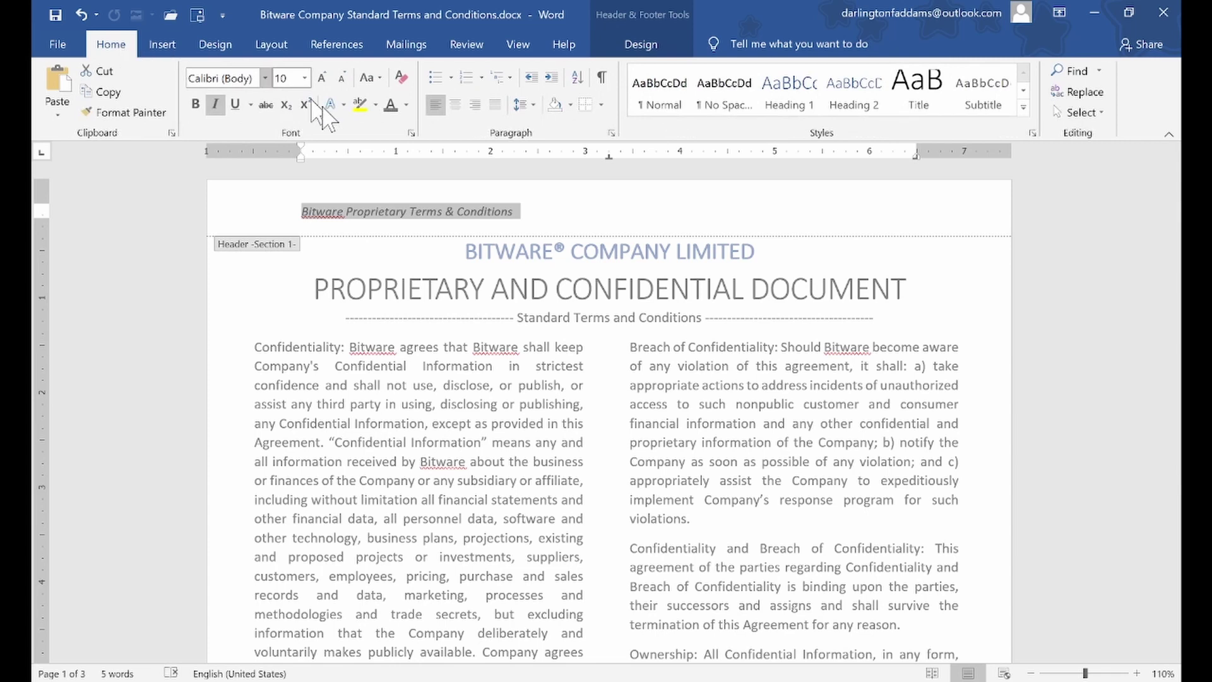
left_click(476, 105)
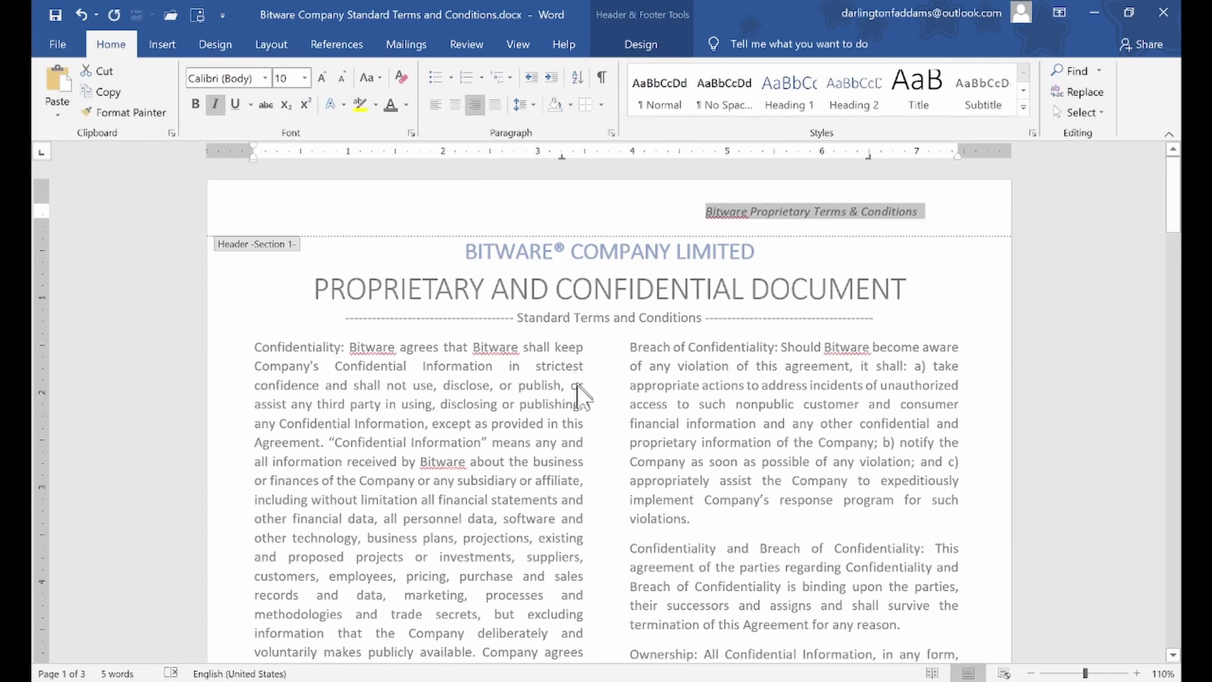
double_click(529, 409)
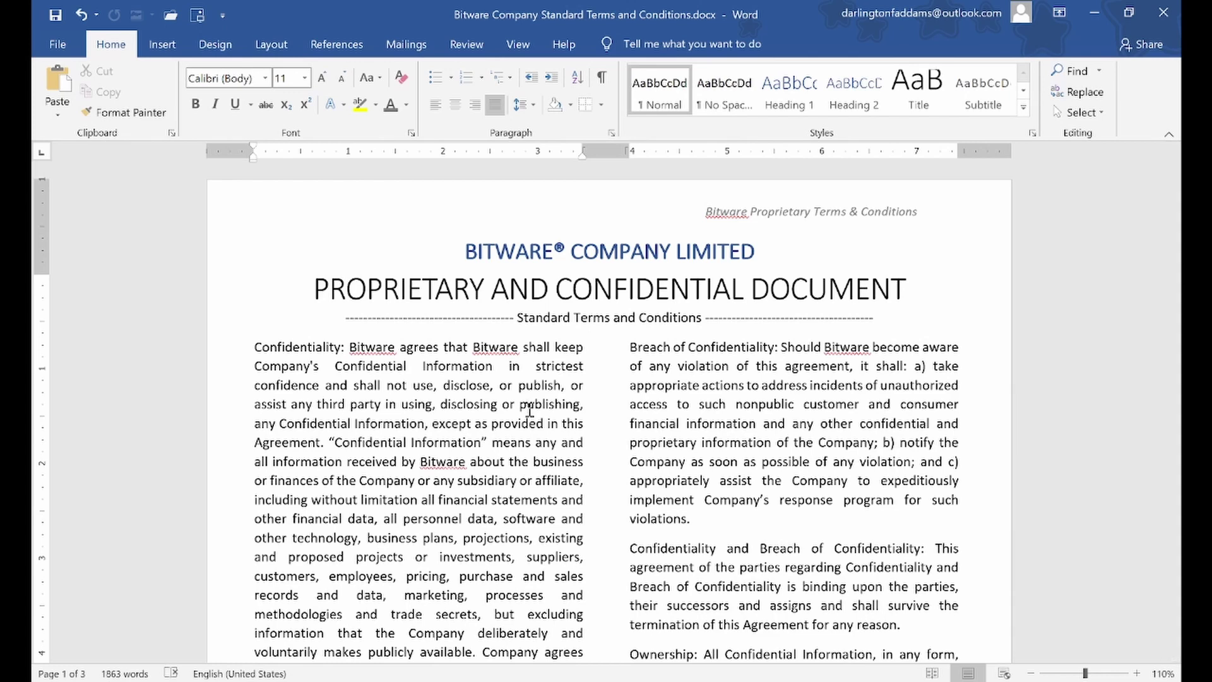
Reopen the grey, italic, right-aligned header for editing
double_click(707, 215)
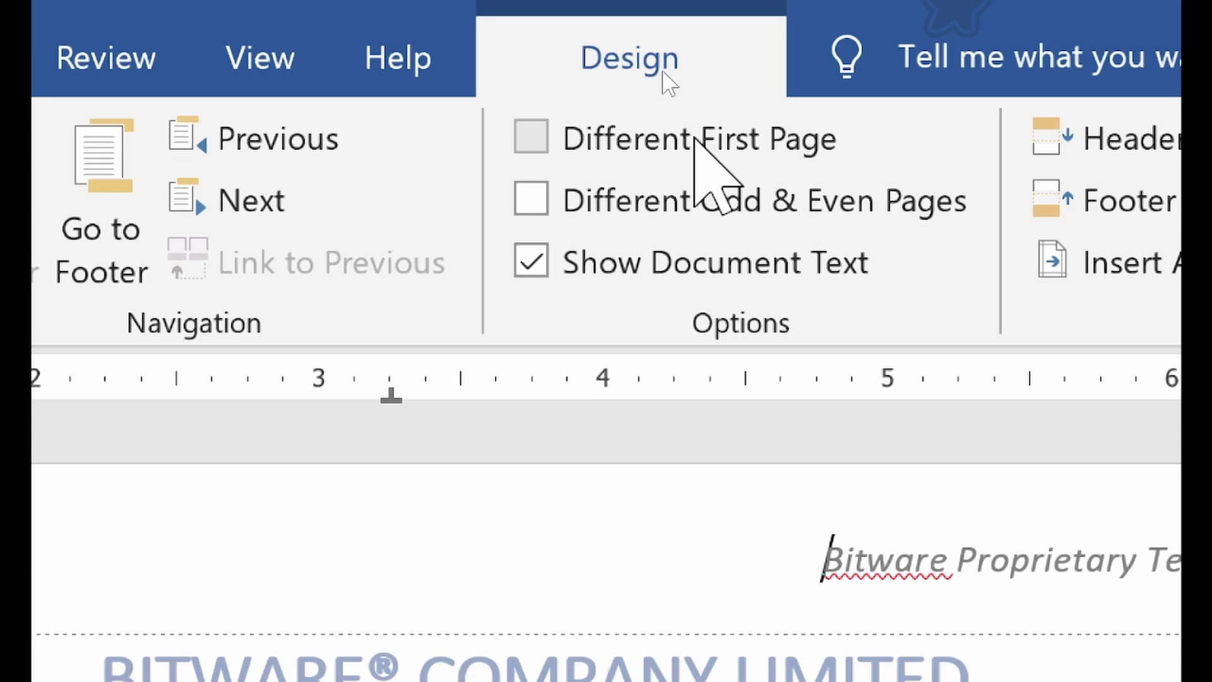
Turn on Different First Page, close the header, and scroll down to check page 2's header
left_click(604, 146)
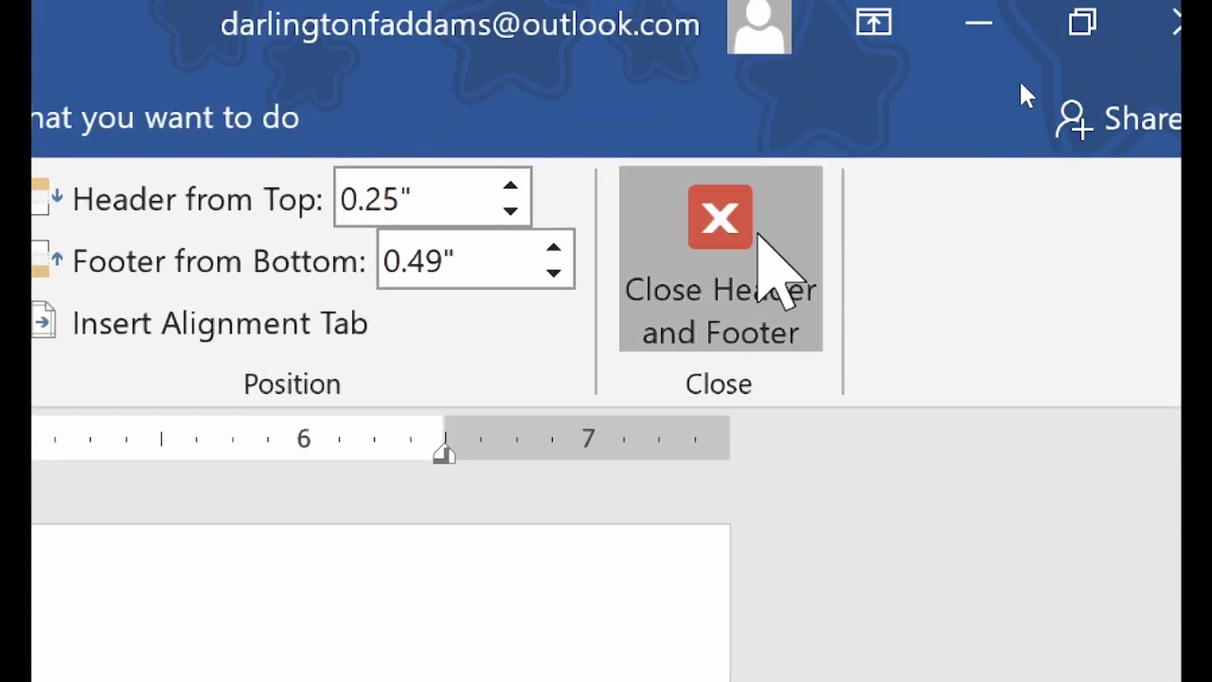
left_click(757, 233)
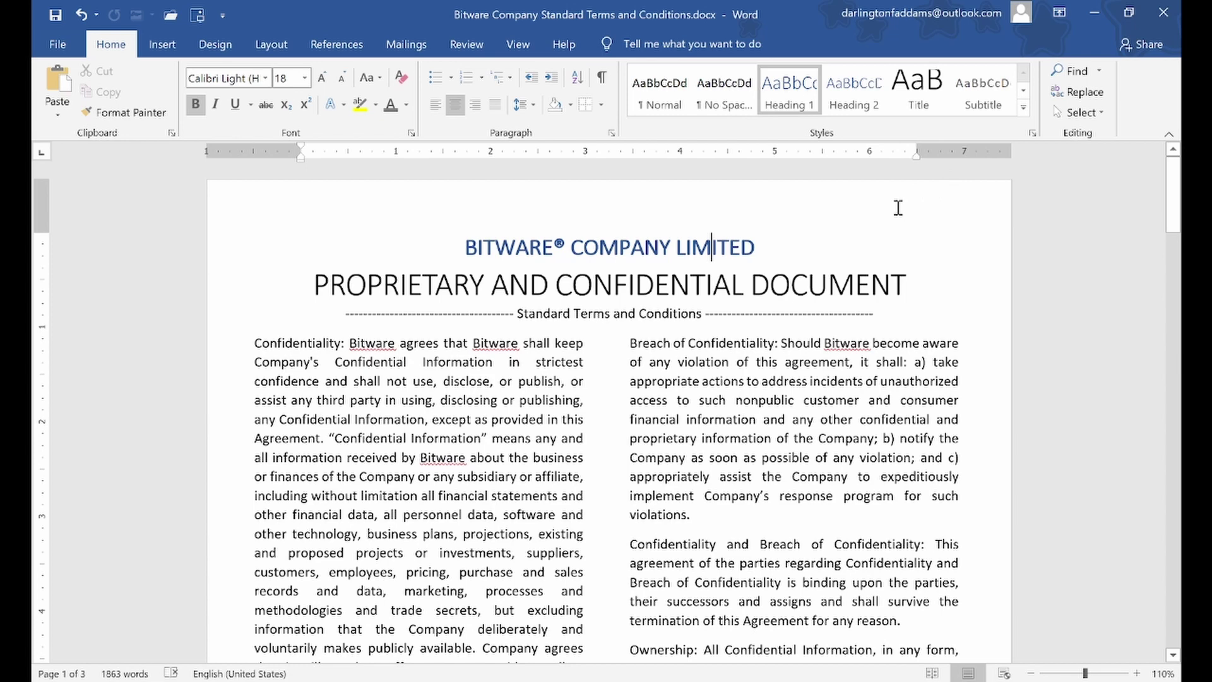
left_click_drag(493, 246, 764, 278)
left_click(762, 277)
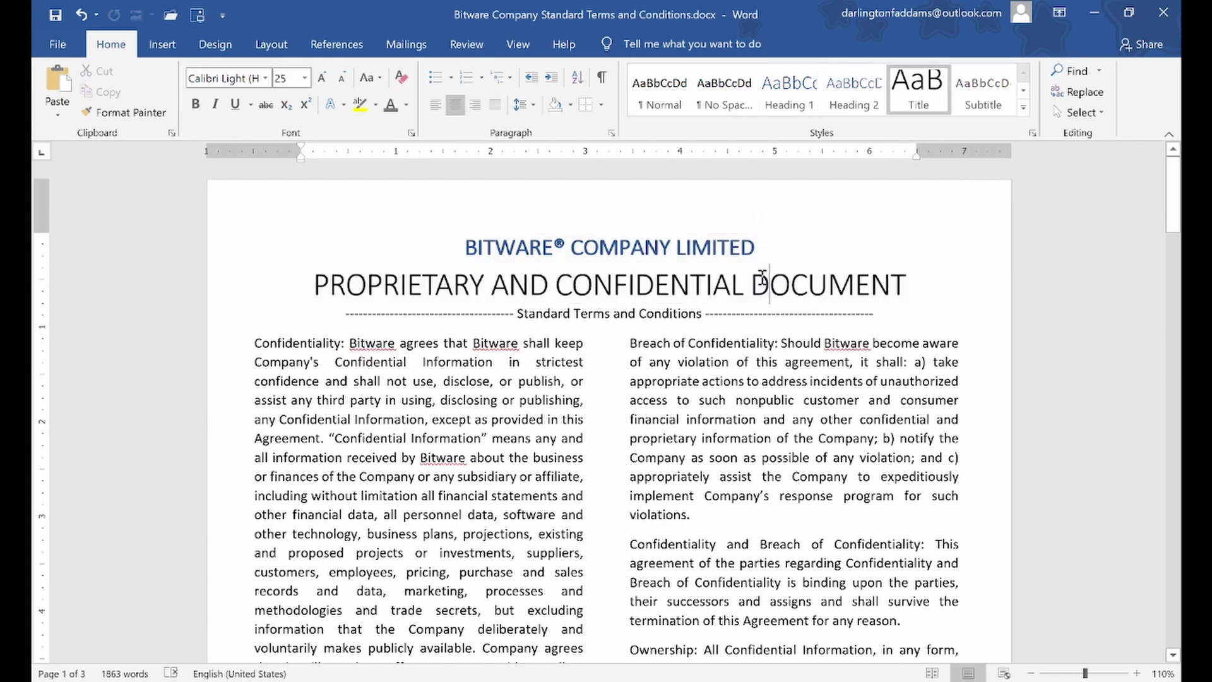
scroll(783, 325, "down", 15)
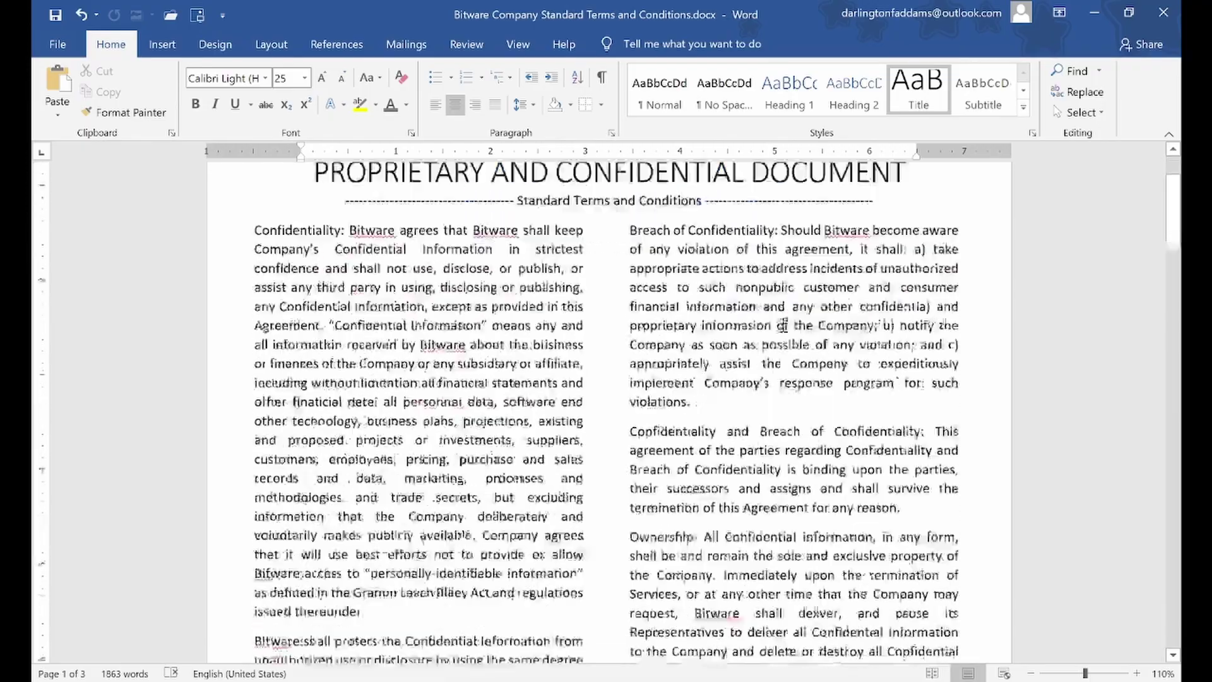
scroll(782, 325, "down", 3)
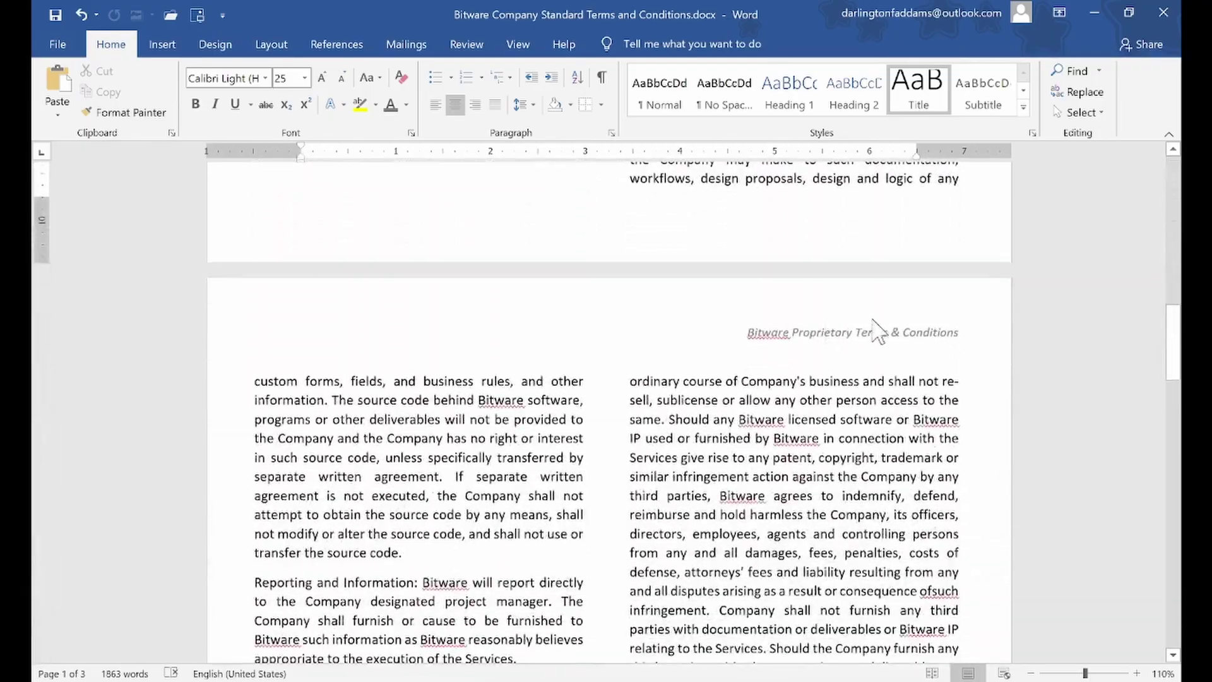
scroll(873, 362, "down", 12)
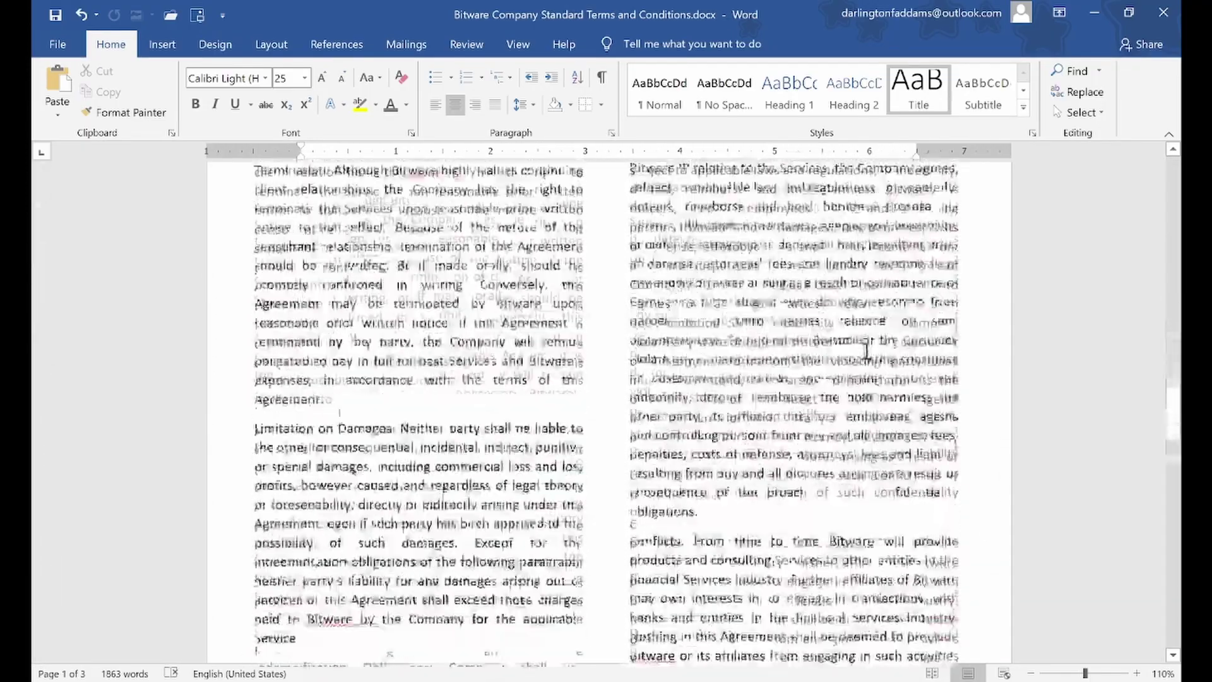
Centre the 'Bitware Proprietary Terms & Conditions' header line on page 3
scroll(822, 429, "down", 1)
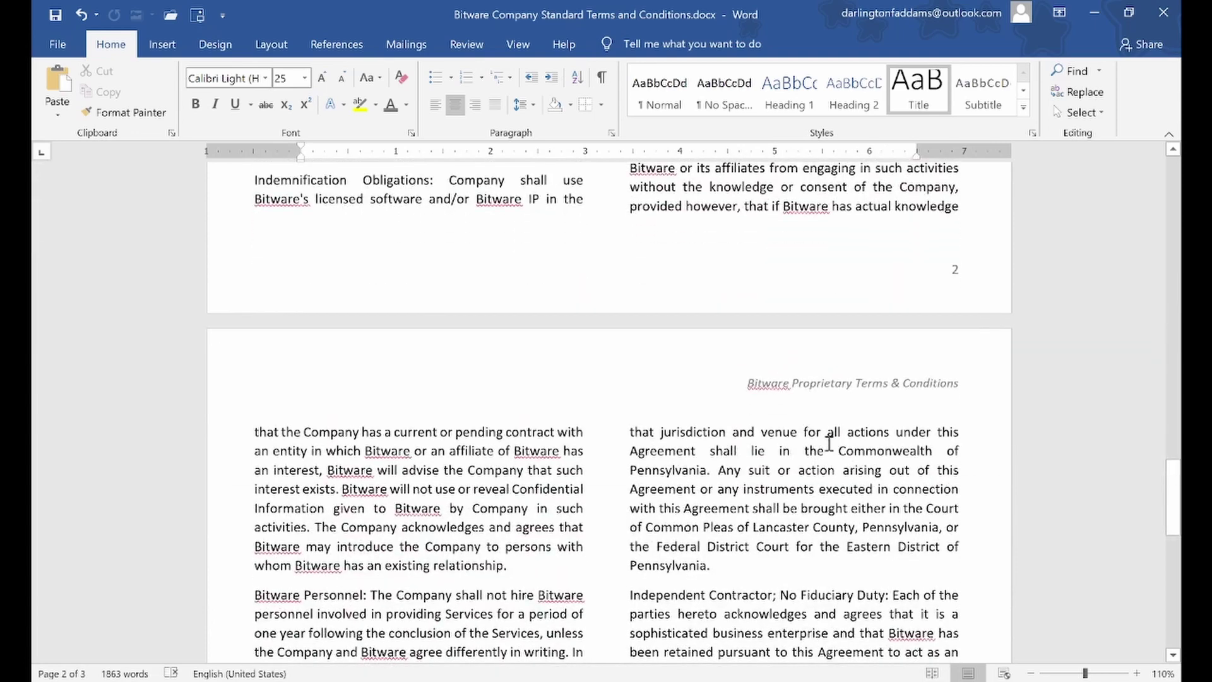
double_click(827, 387)
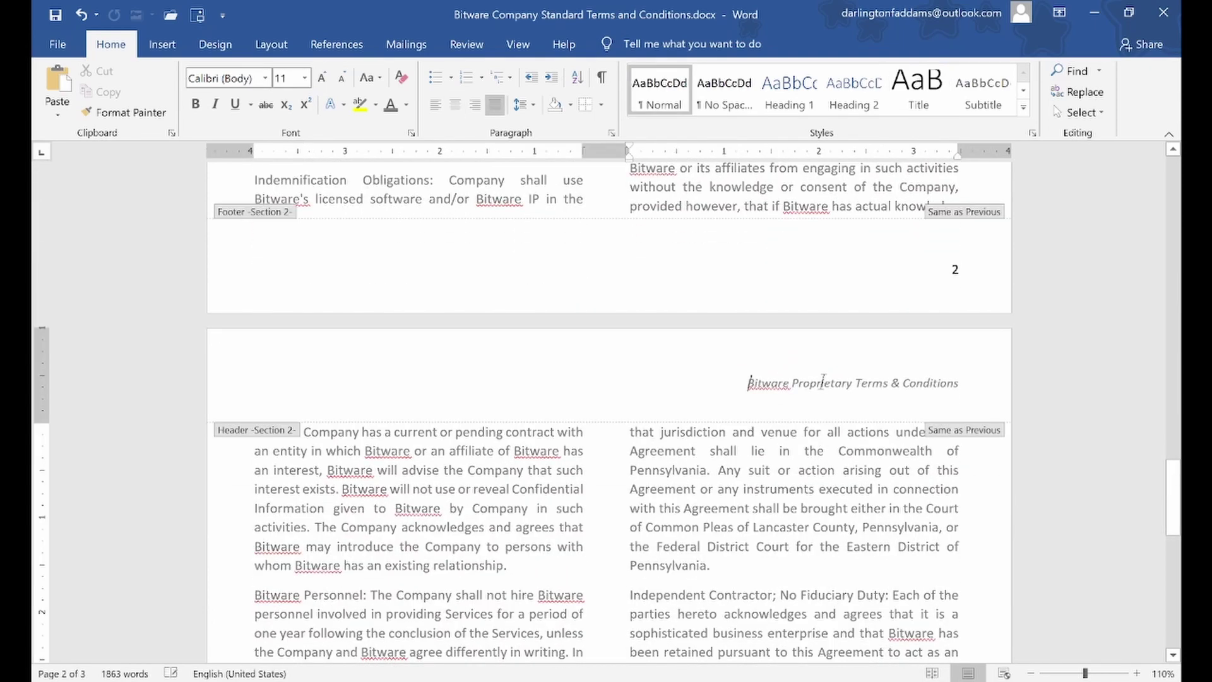
triple_click(827, 386)
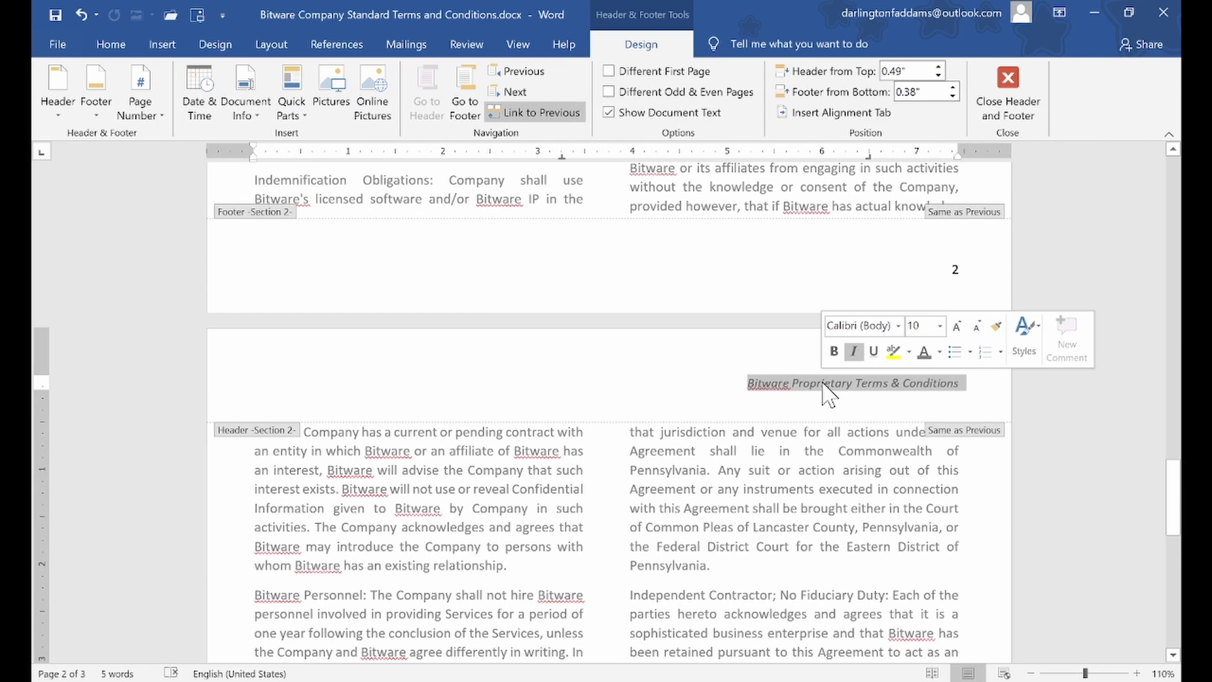
left_click(109, 44)
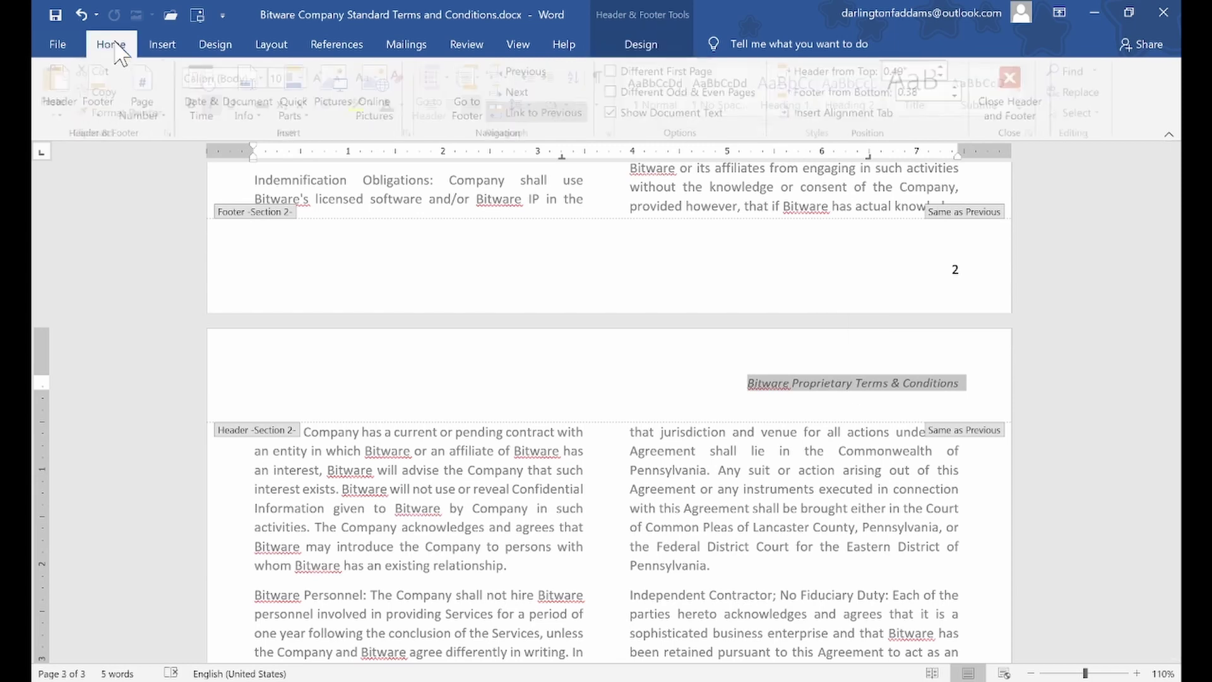
left_click(457, 105)
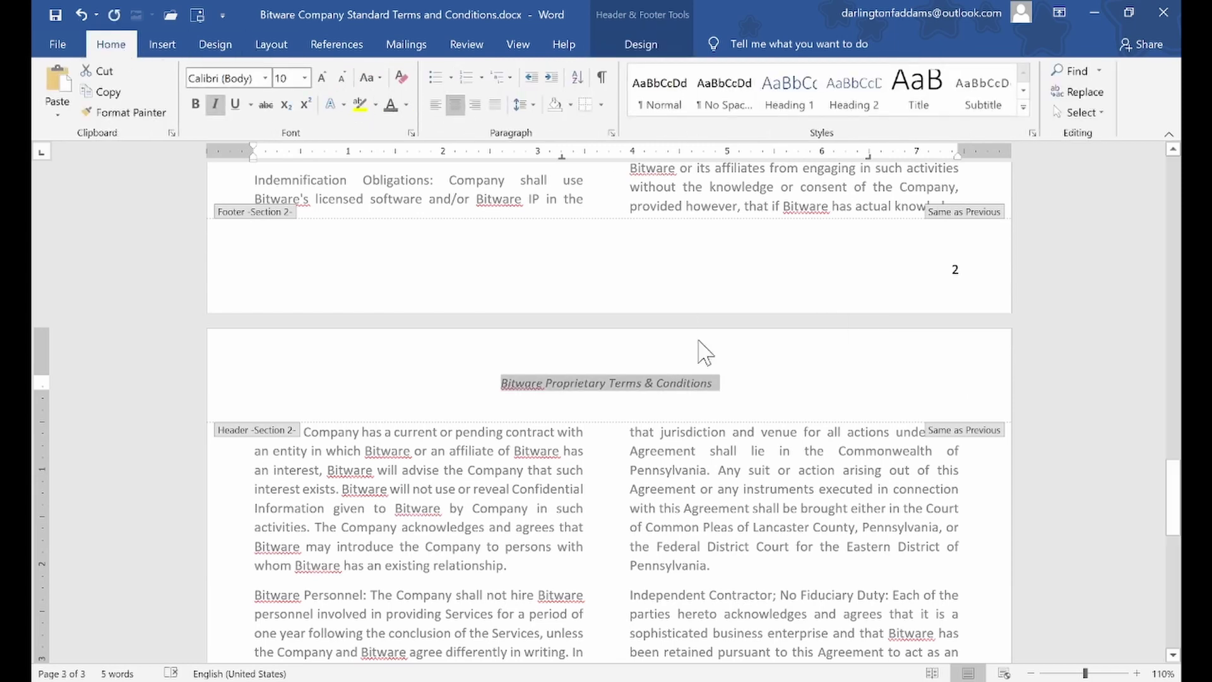
double_click(766, 474)
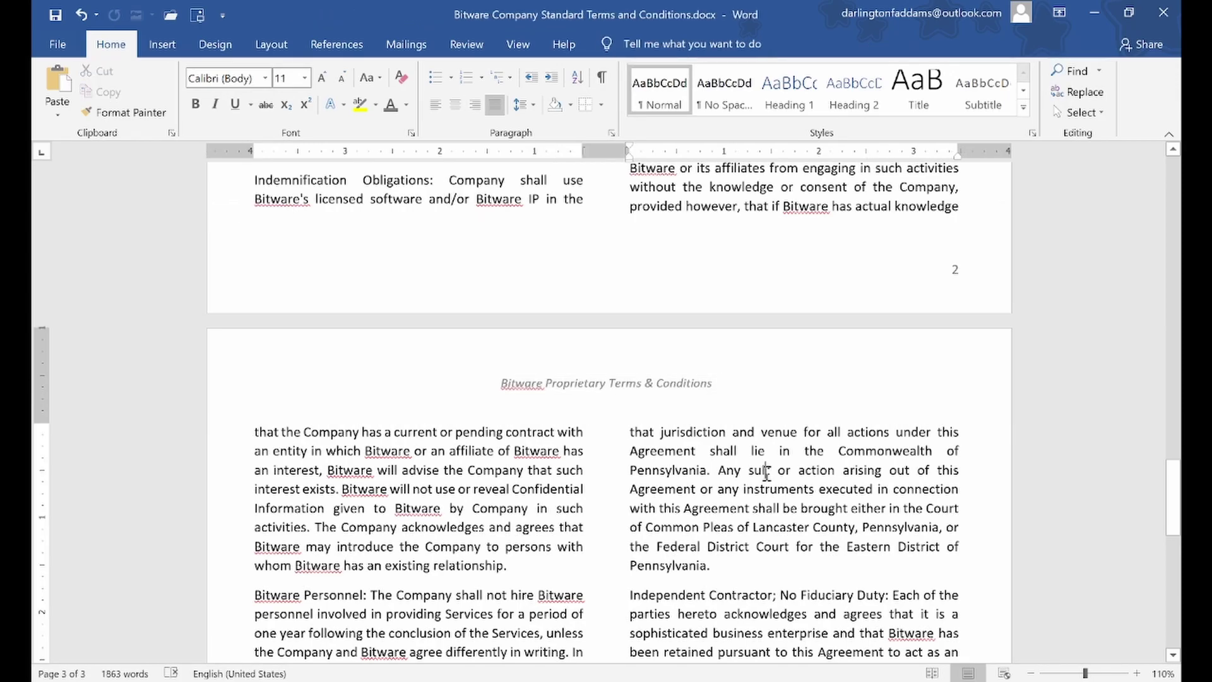
scroll(767, 472, "down", 3)
scroll(766, 472, "down", 6)
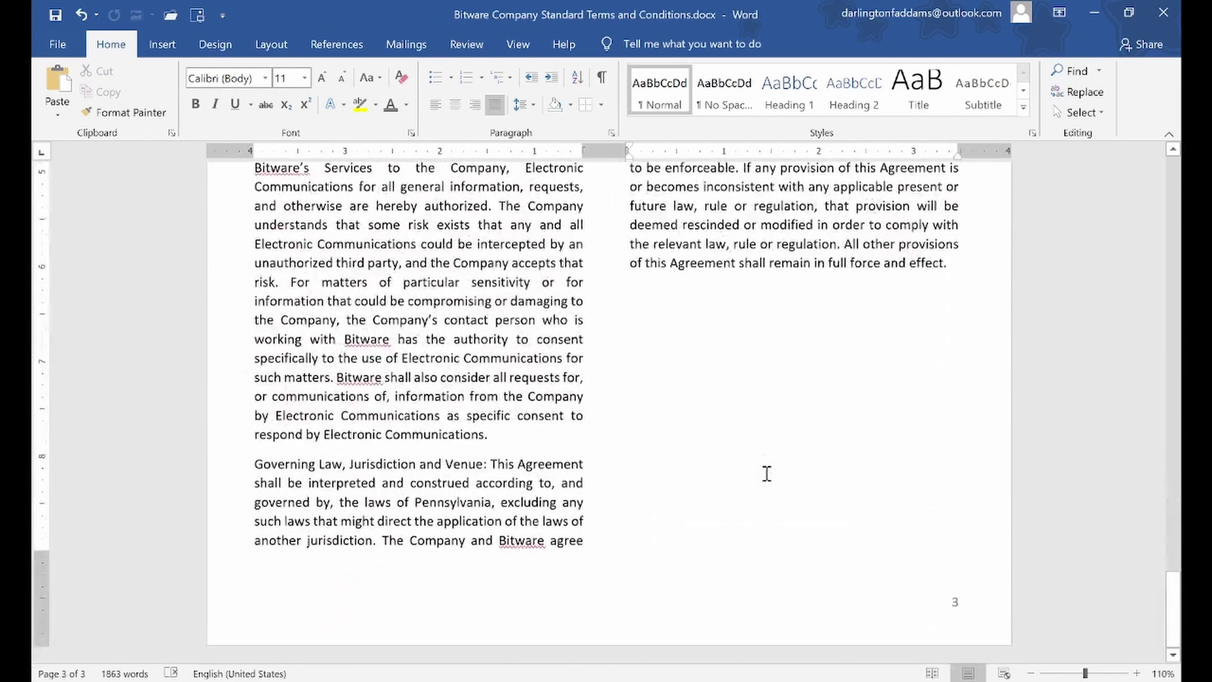
scroll(768, 464, "up", 4)
scroll(770, 454, "up", 12)
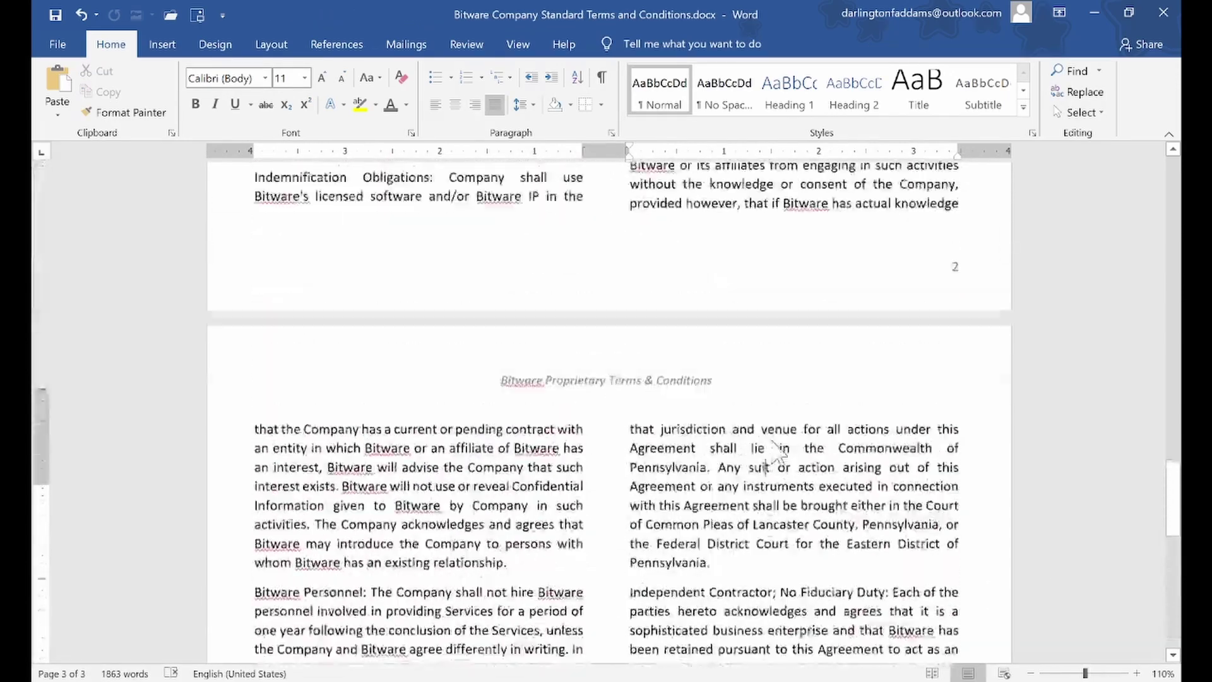
scroll(772, 441, "up", 12)
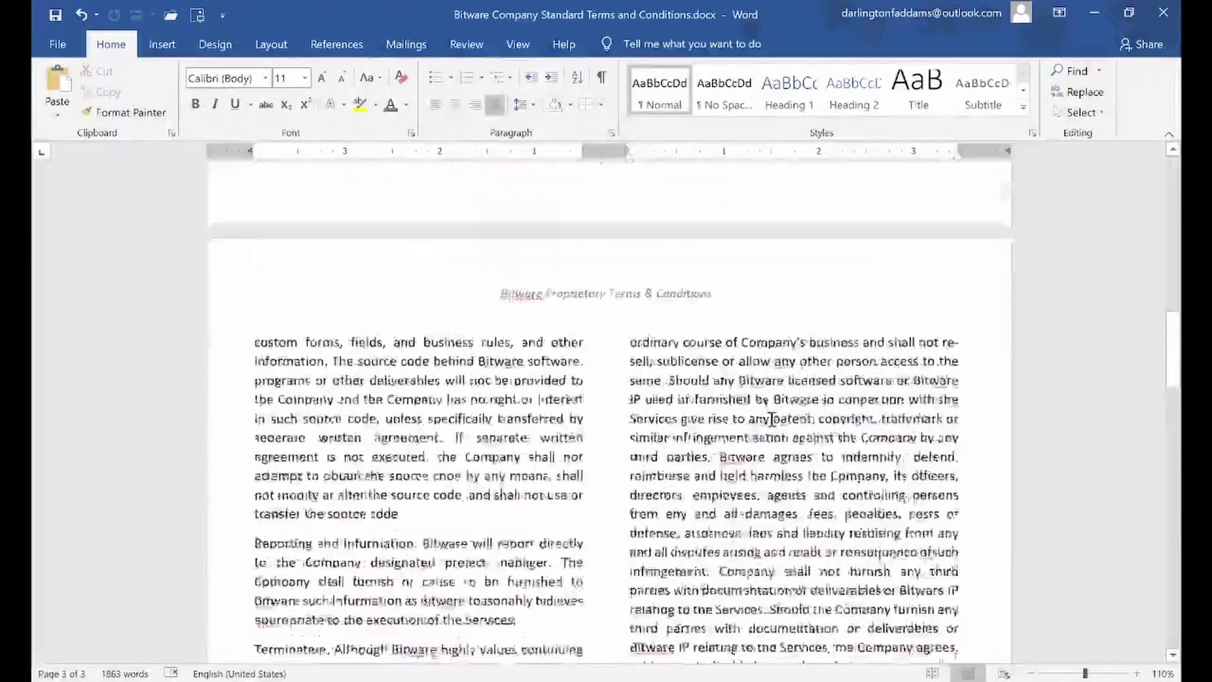
scroll(776, 391, "up", 8)
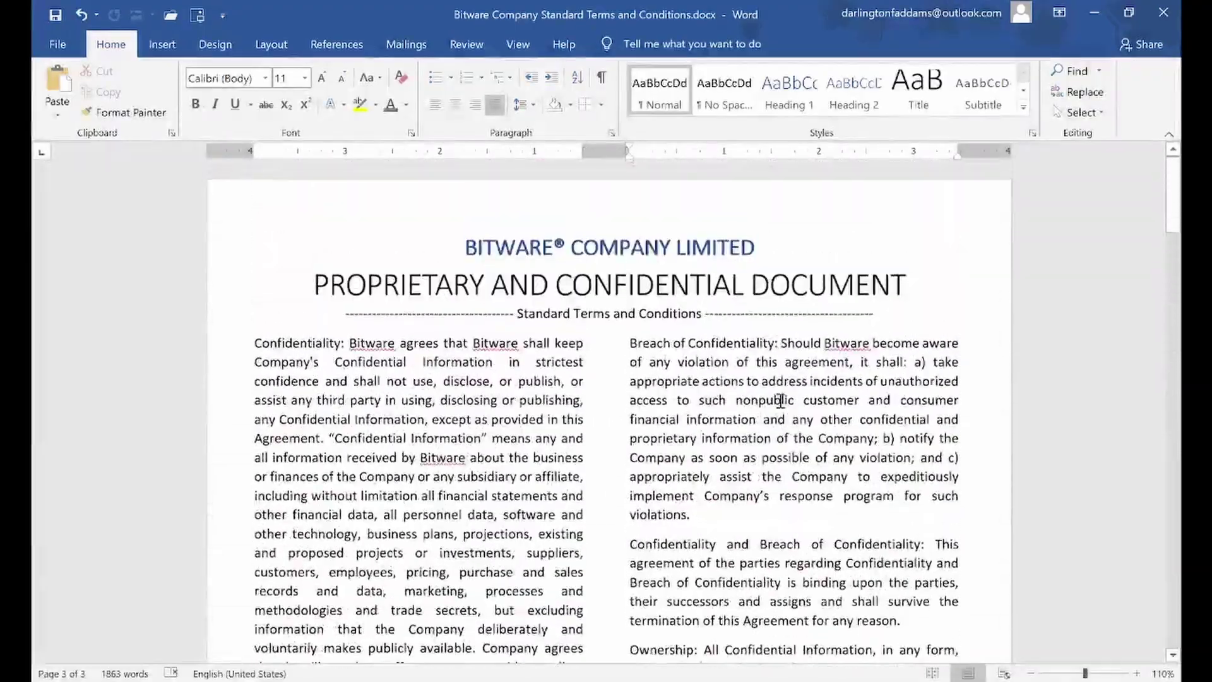
scroll(754, 330, "down", 12)
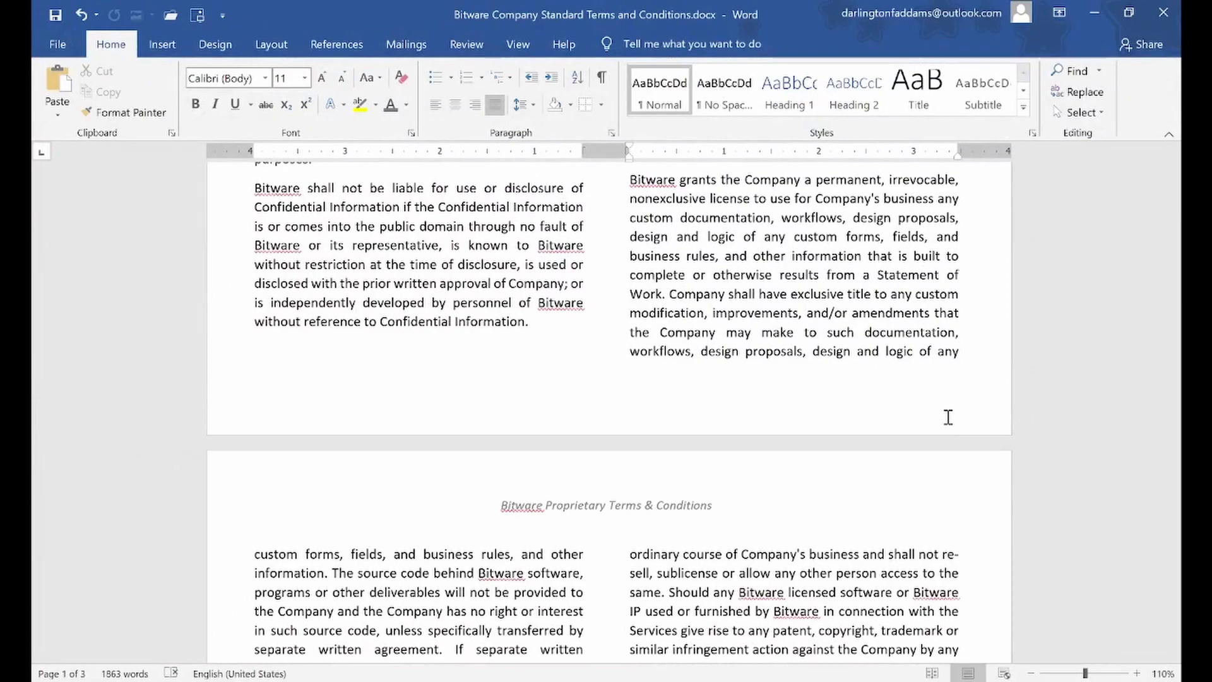
scroll(945, 419, "down", 12)
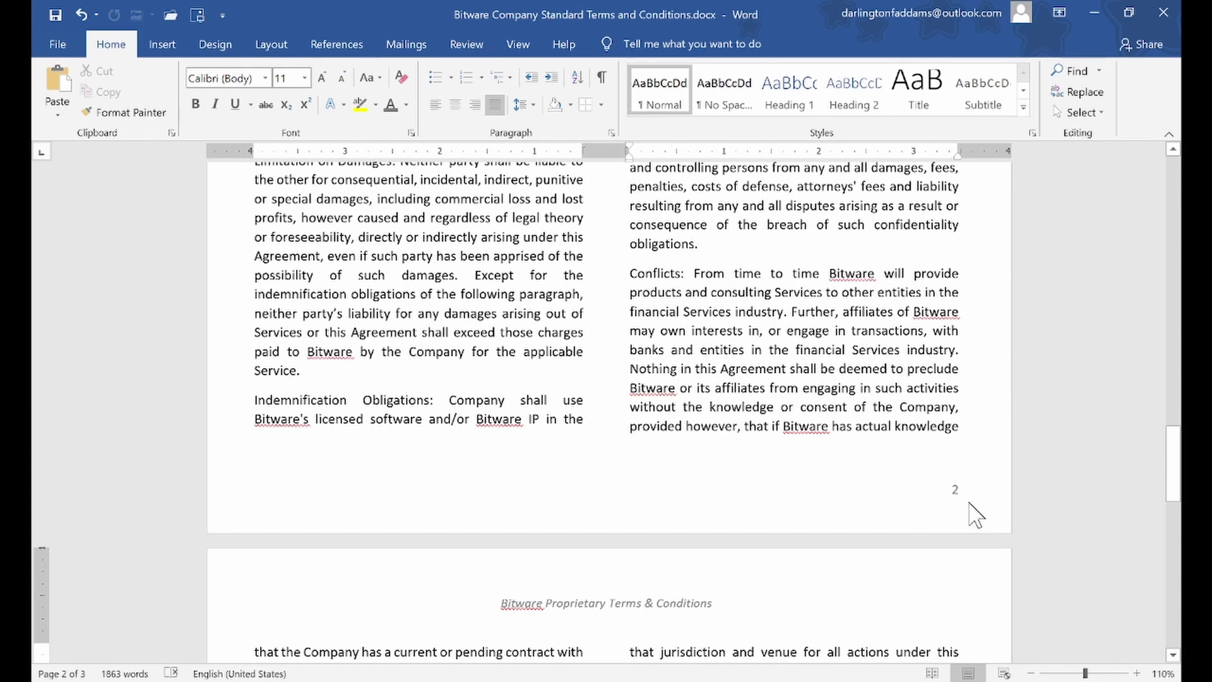
scroll(970, 503, "up", 1)
scroll(970, 497, "up", 15)
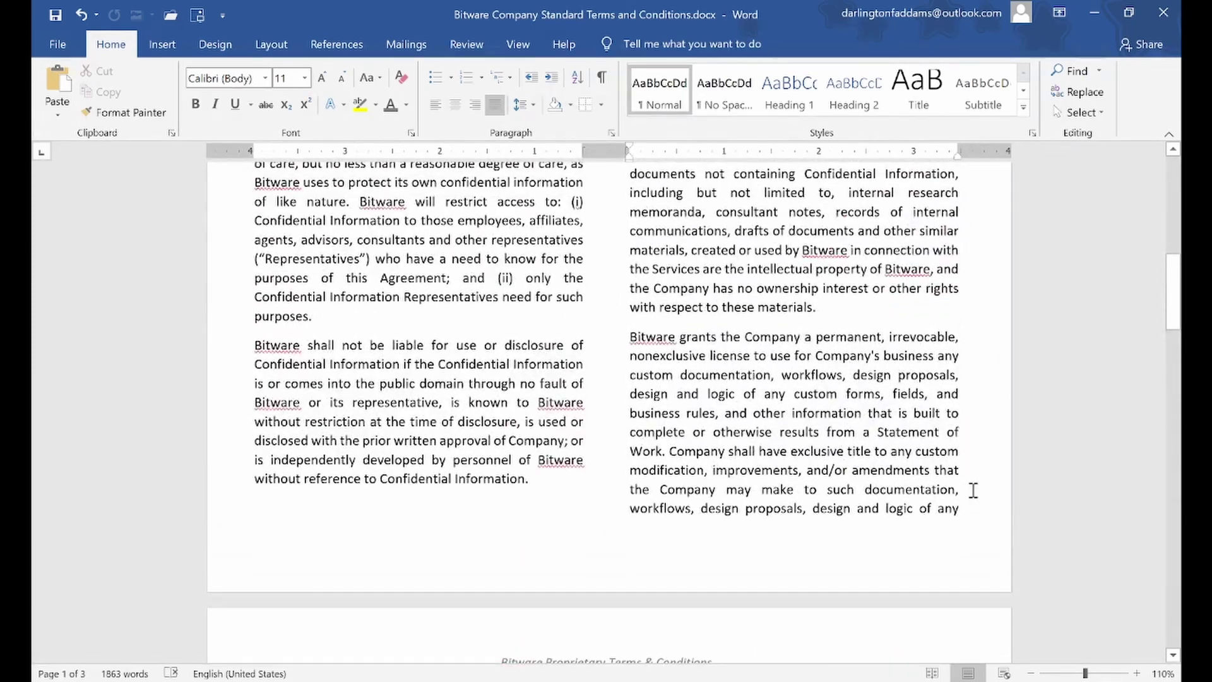
scroll(973, 490, "up", 1)
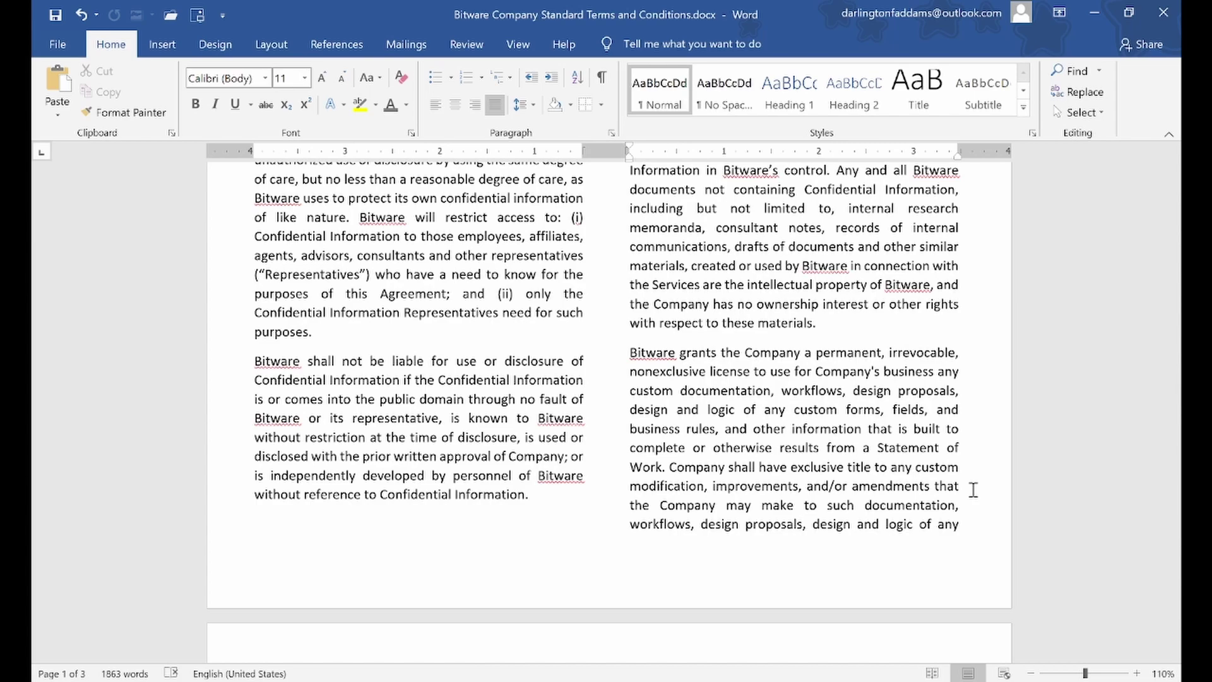
scroll(973, 490, "up", 10)
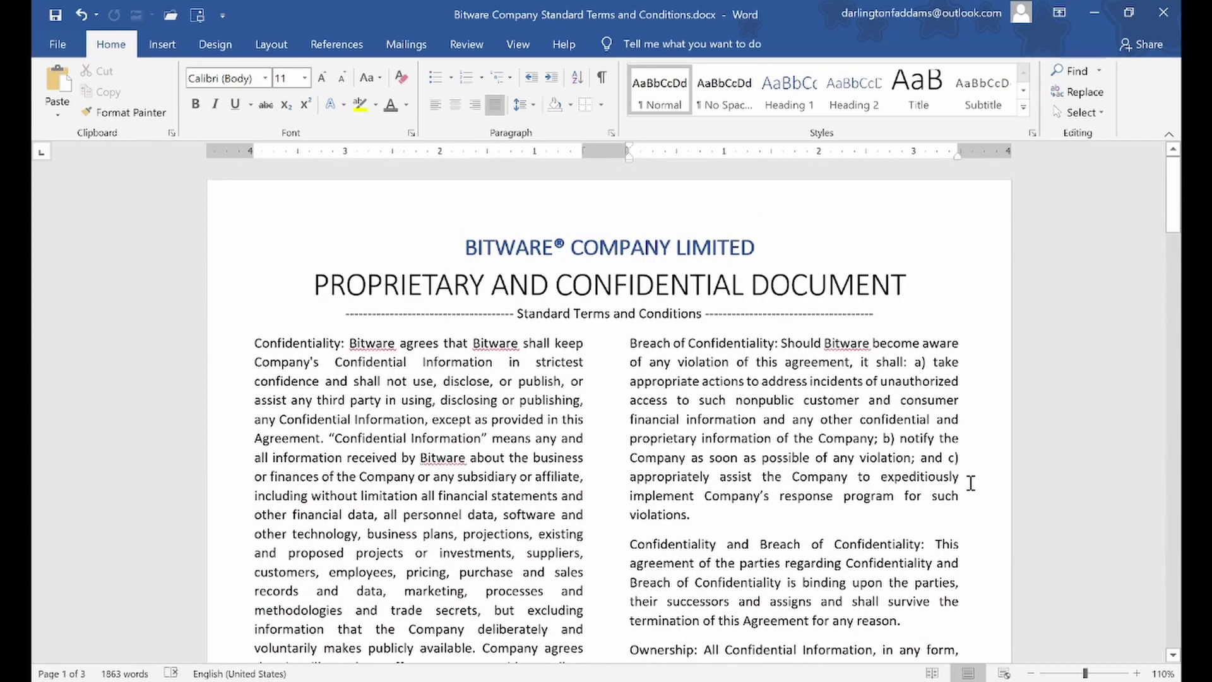
scroll(971, 483, "down", 8)
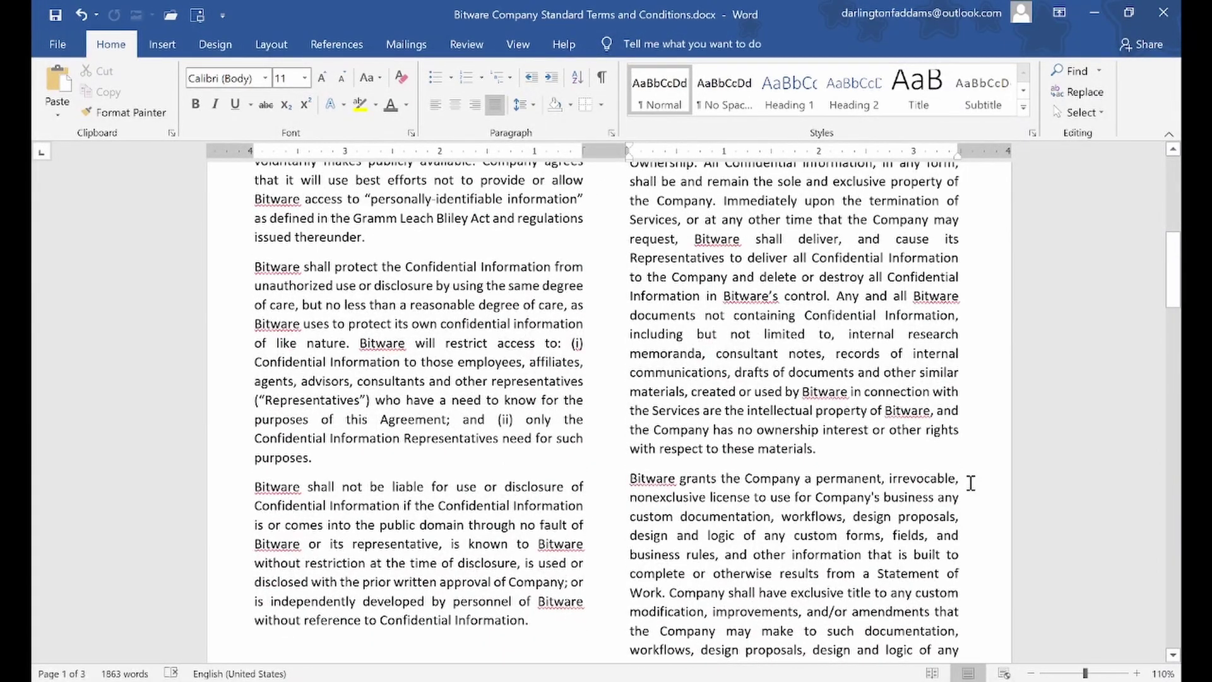
scroll(970, 483, "down", 14)
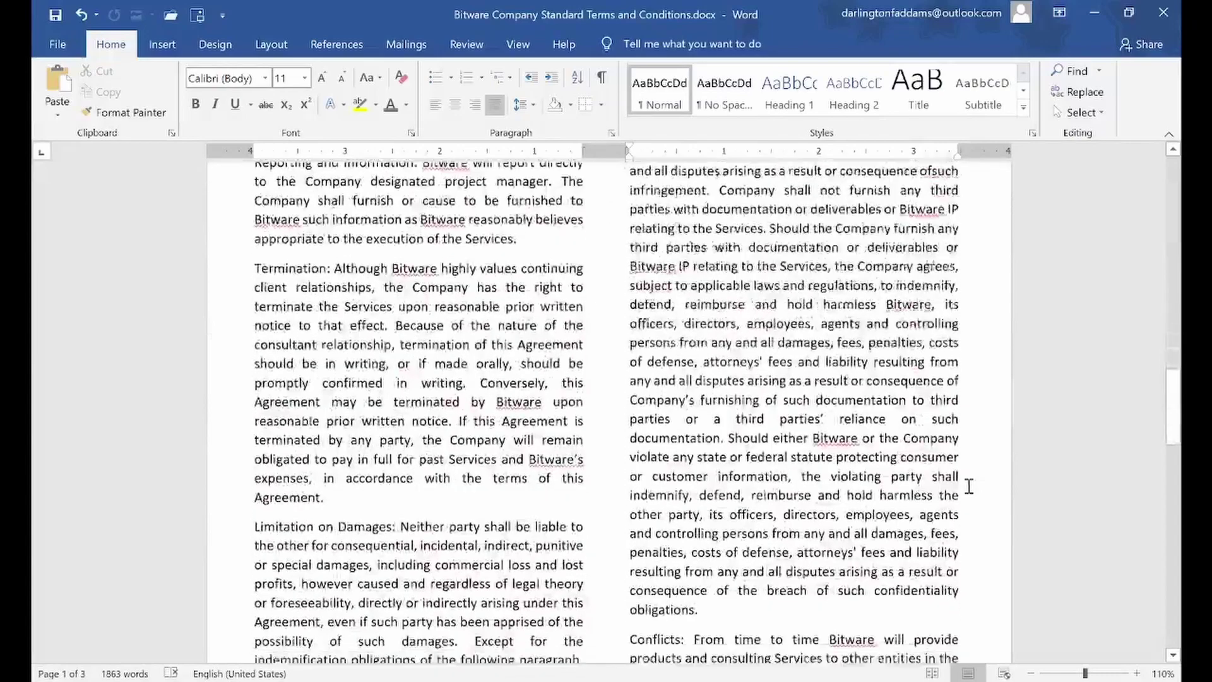
scroll(969, 486, "down", 7)
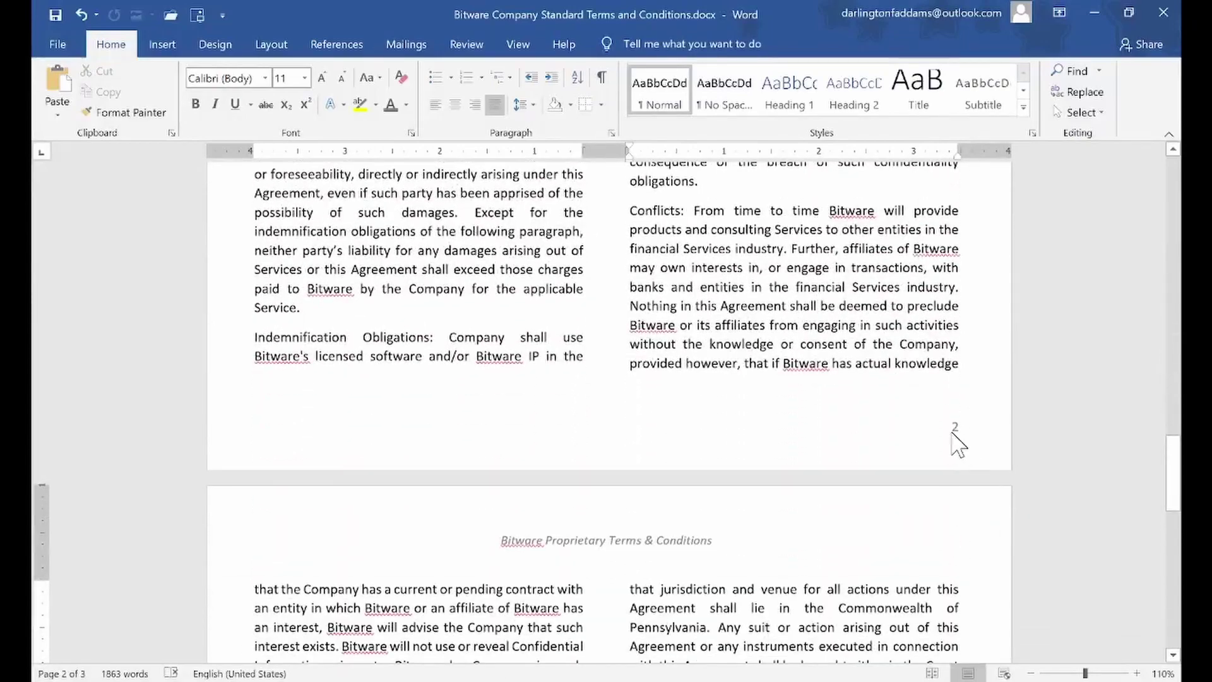
Format the footer's page numbers as 1, 2, 3 with numbering starting at 0
double_click(953, 434)
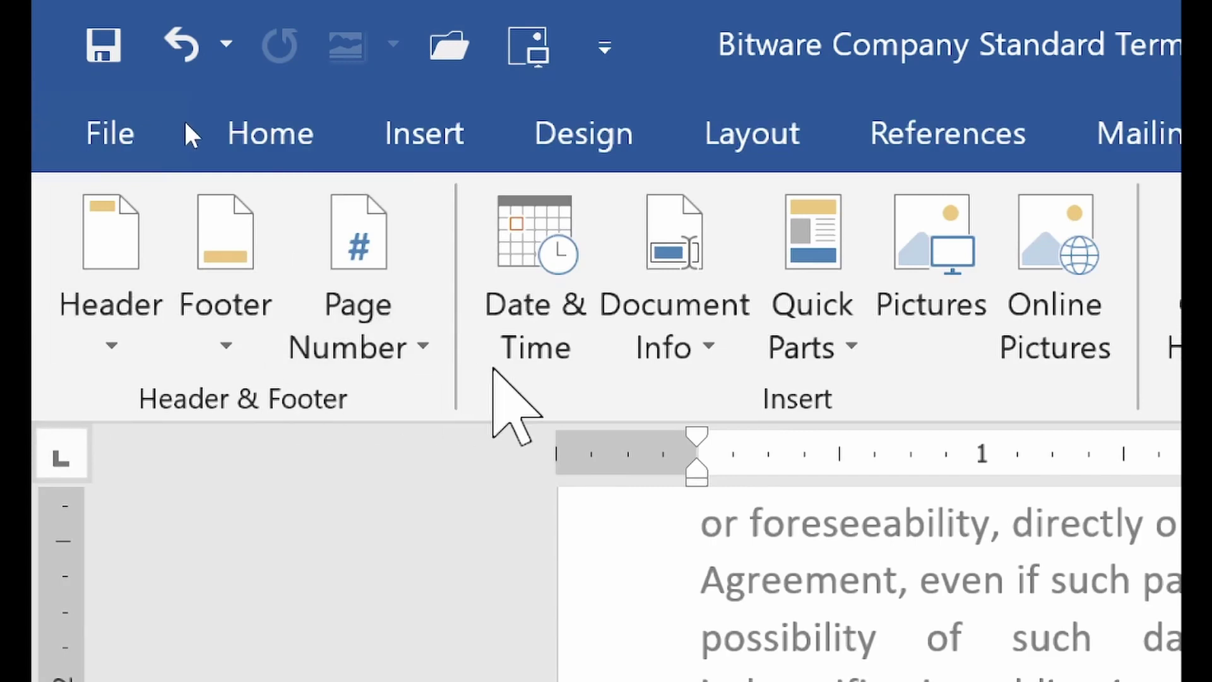
left_click(411, 366)
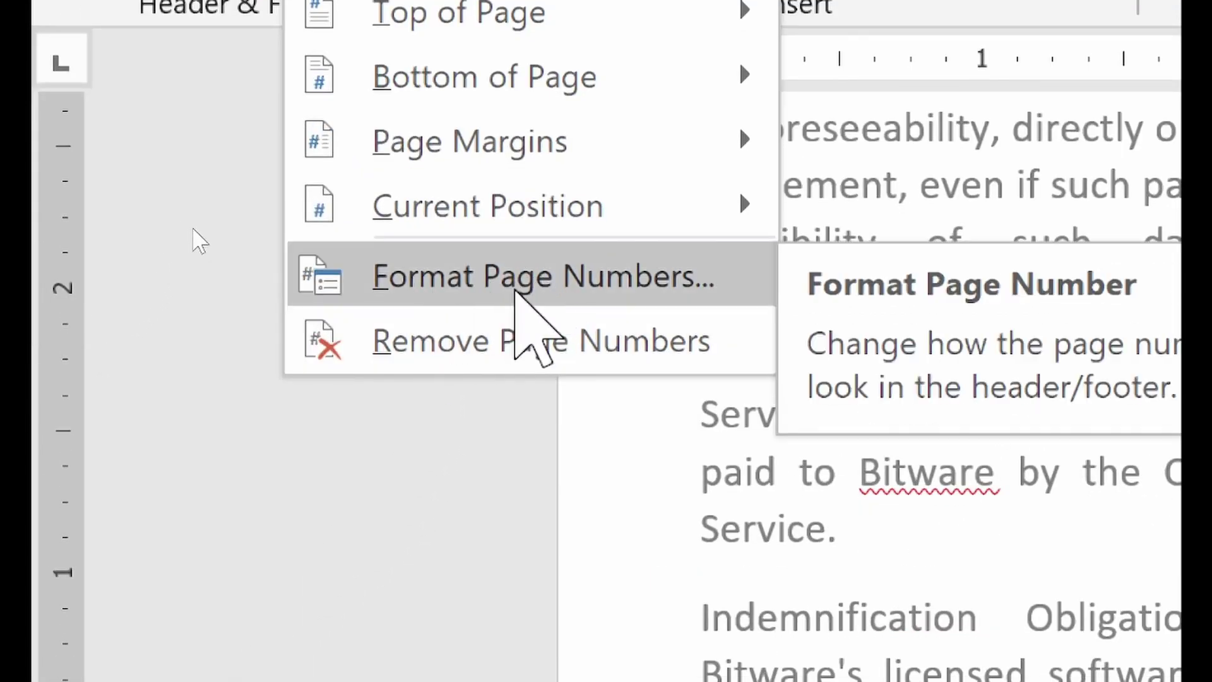
left_click(516, 277)
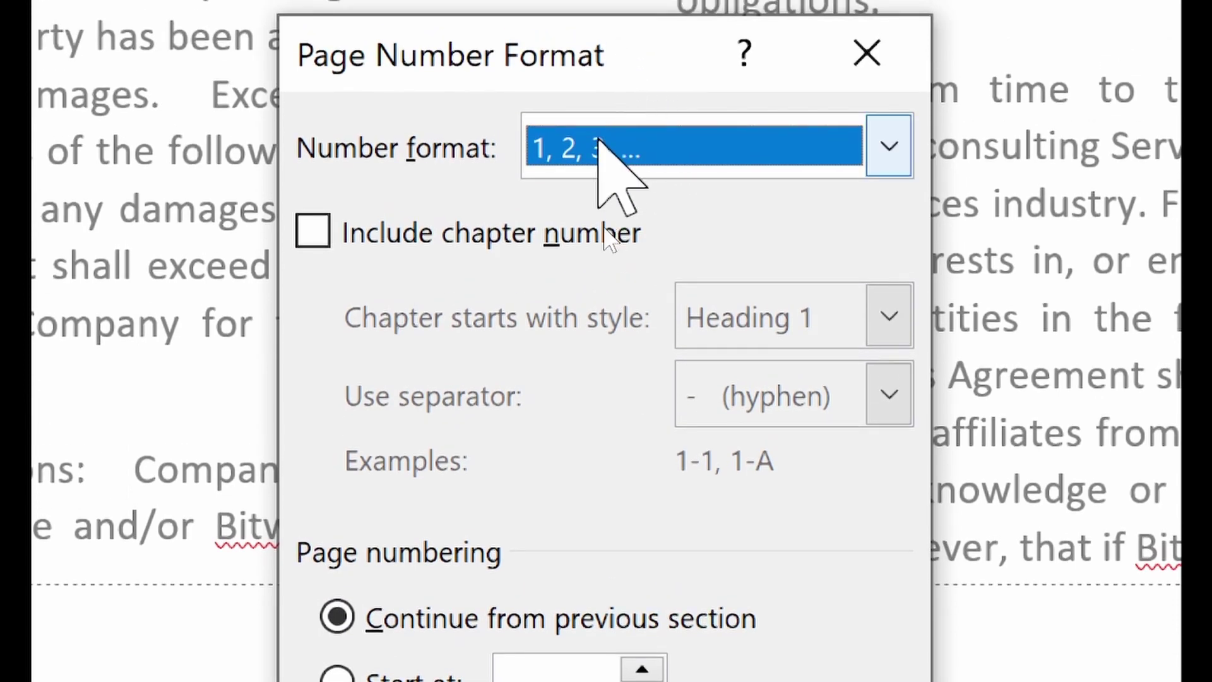
left_click(836, 165)
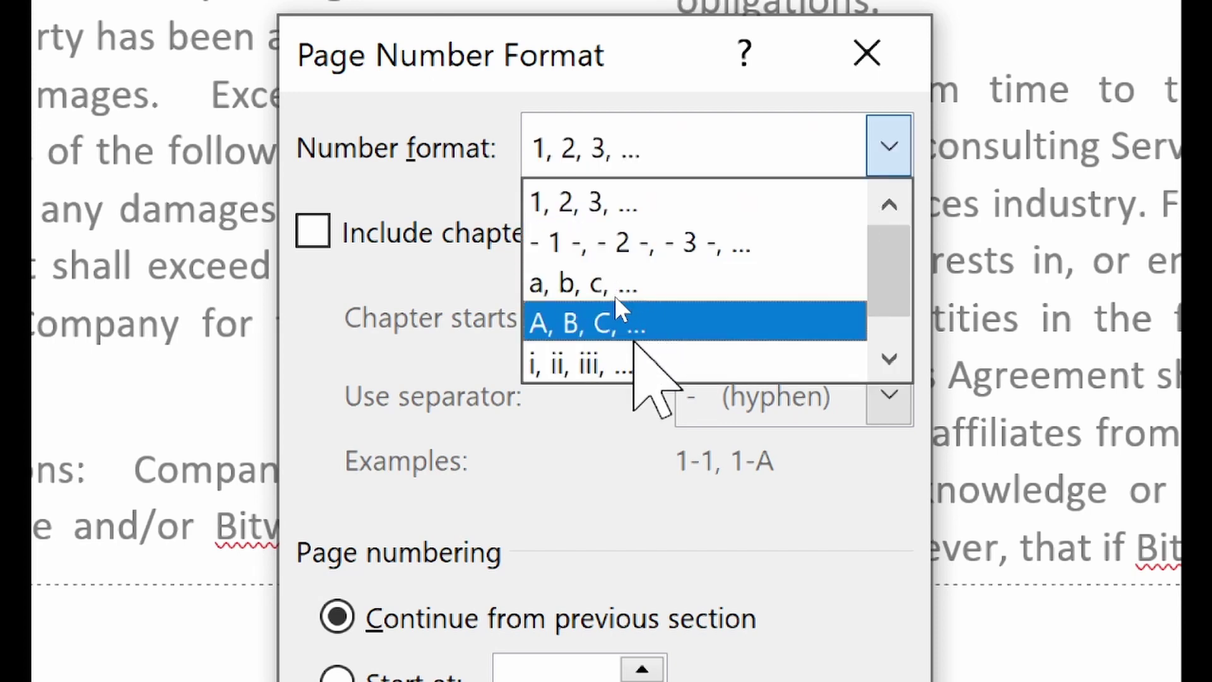
scroll(663, 302, "down", 1)
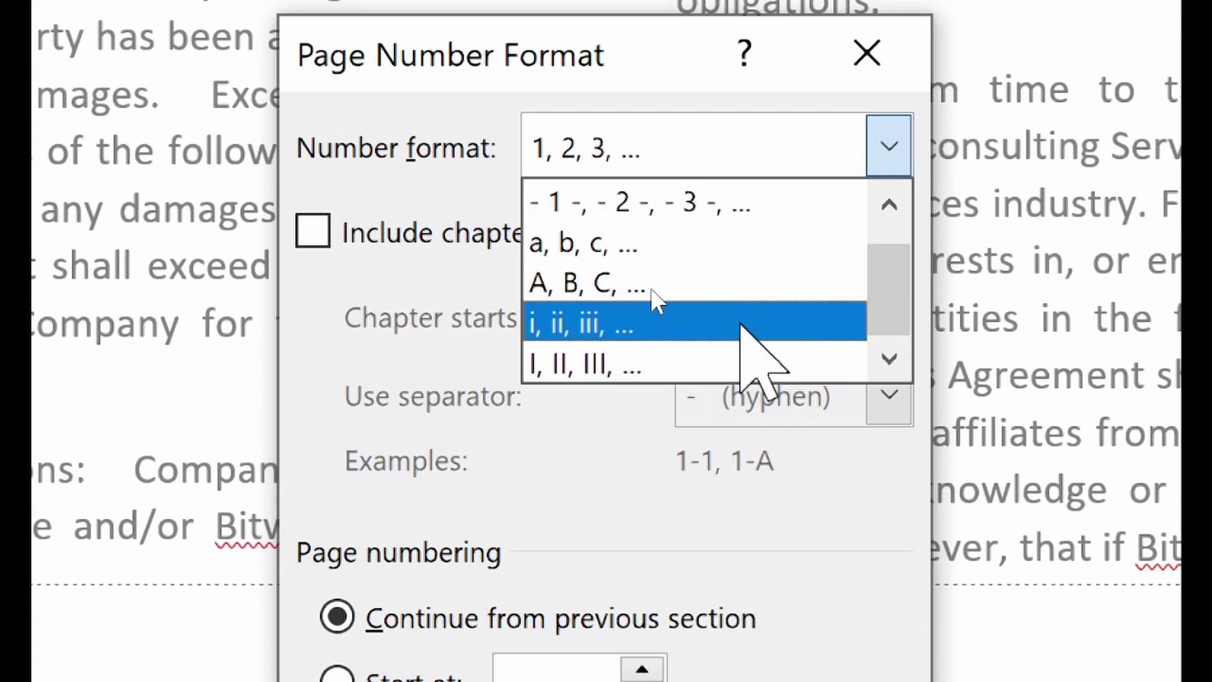
scroll(697, 281, "up", 1)
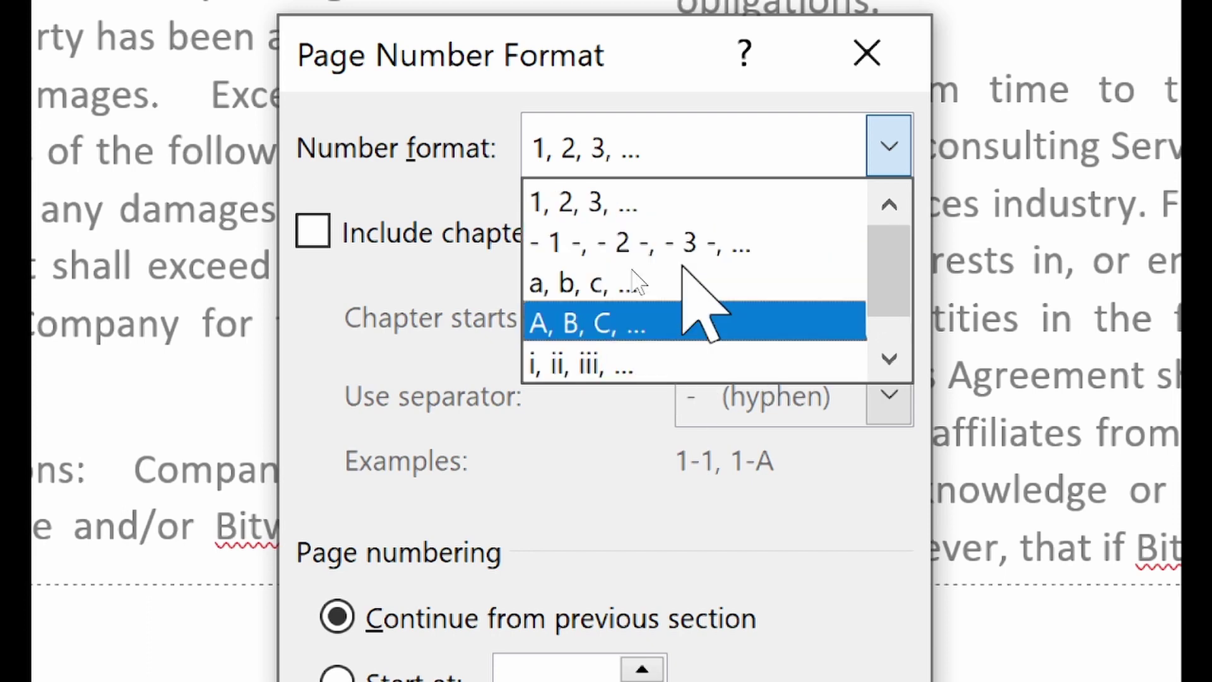
left_click(556, 192)
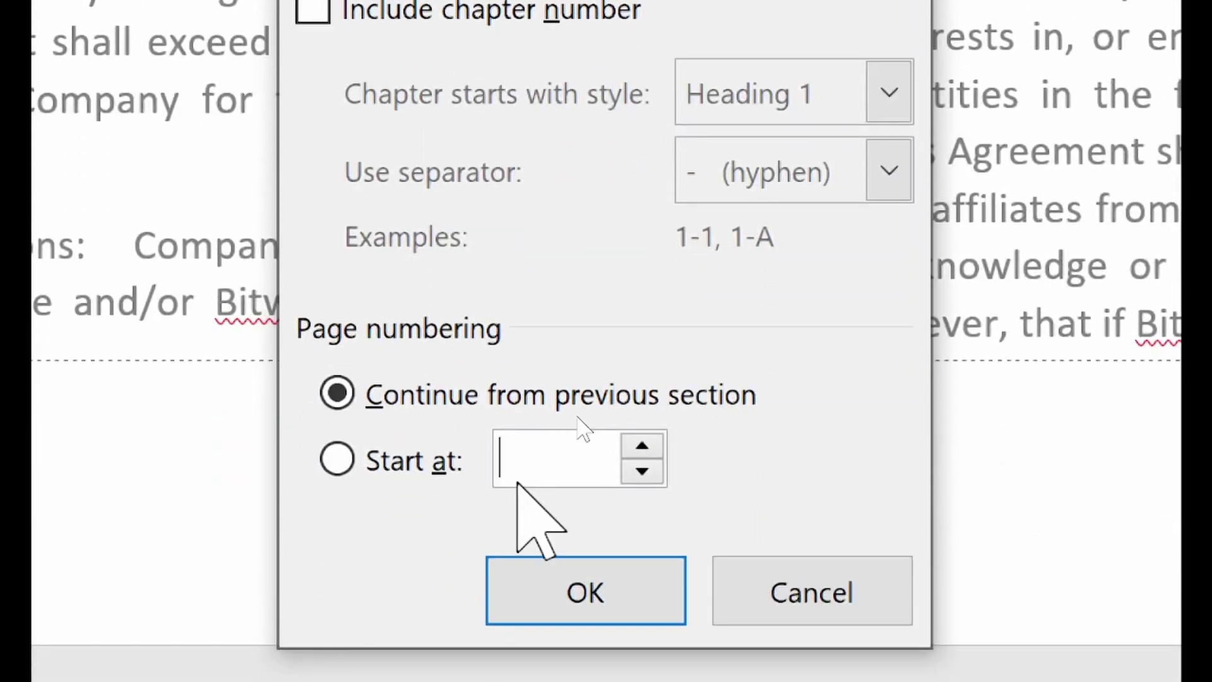
left_click(407, 472)
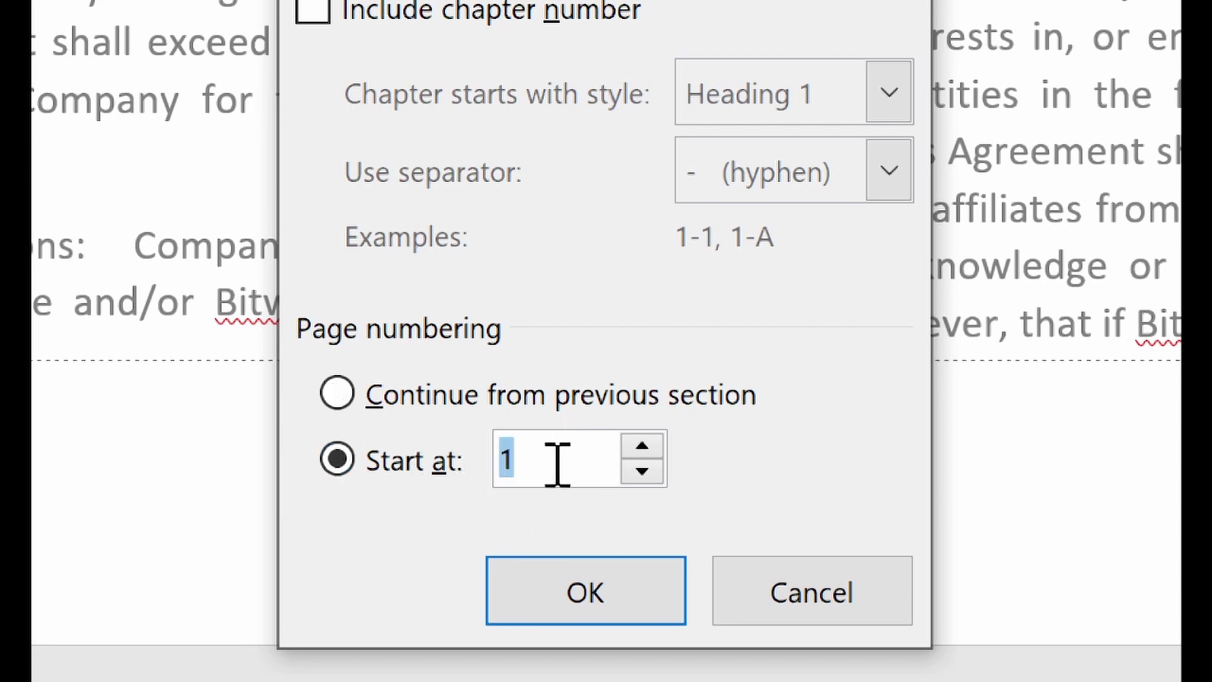
type("0")
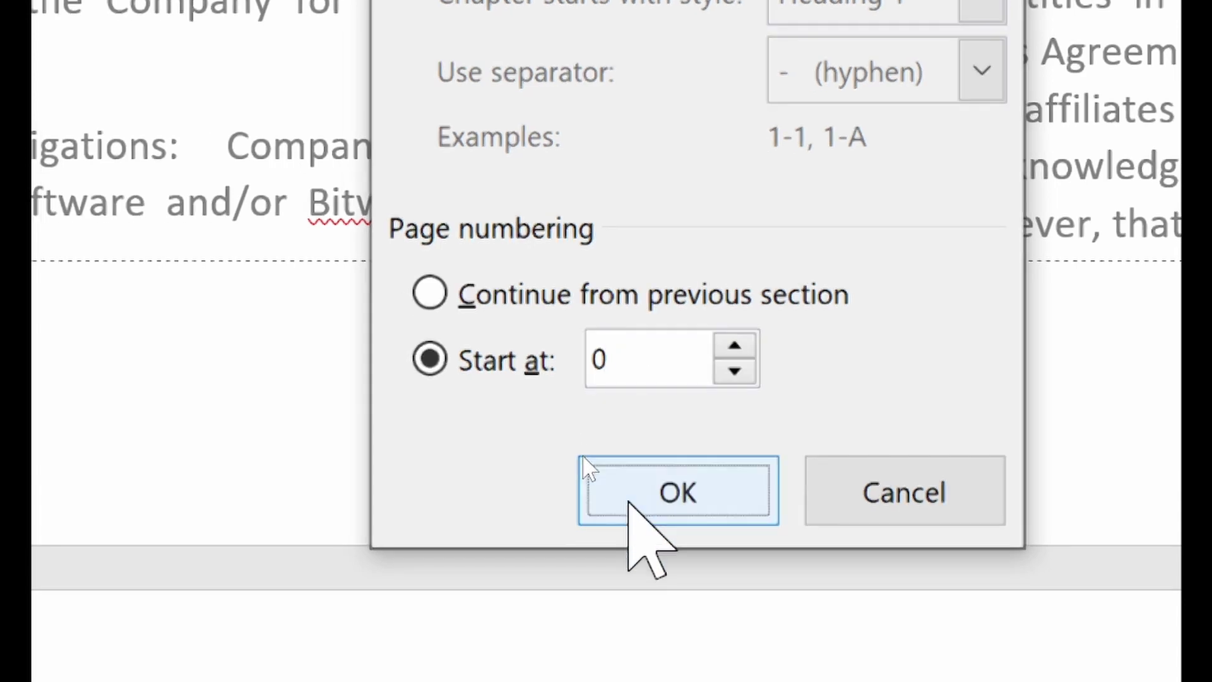
left_click(634, 498)
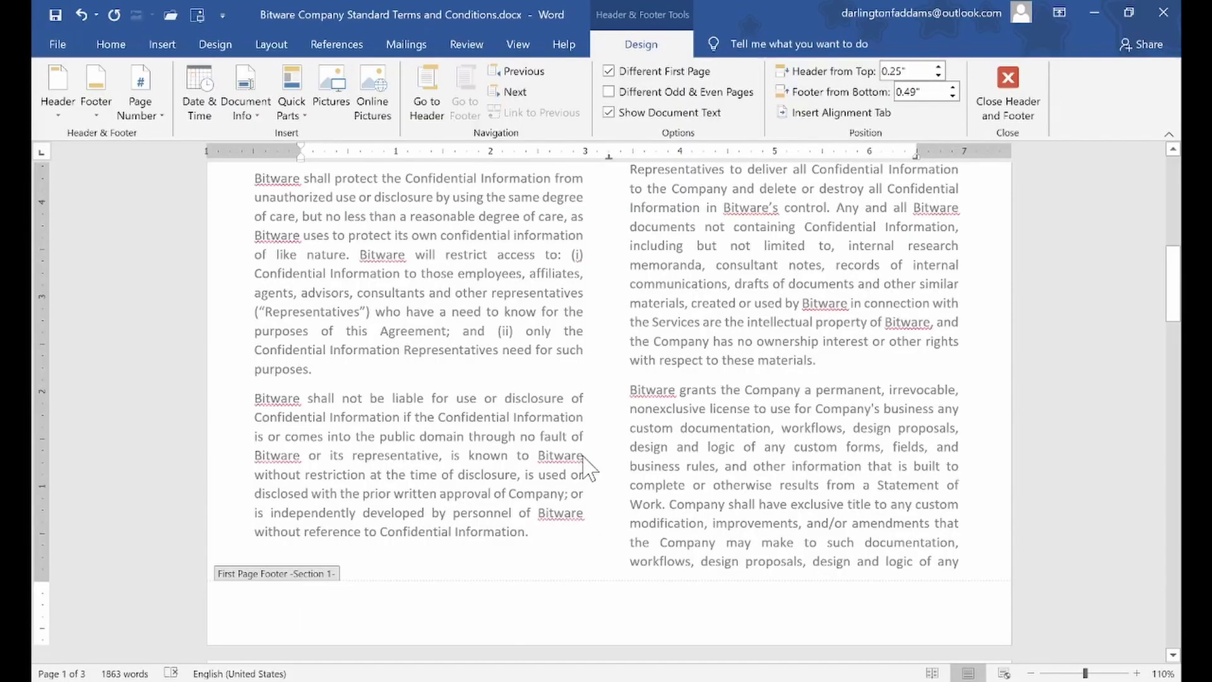
Return to the body text and scroll through the document to check that pages show numbers 1 and 2
double_click(804, 266)
scroll(795, 262, "up", 10)
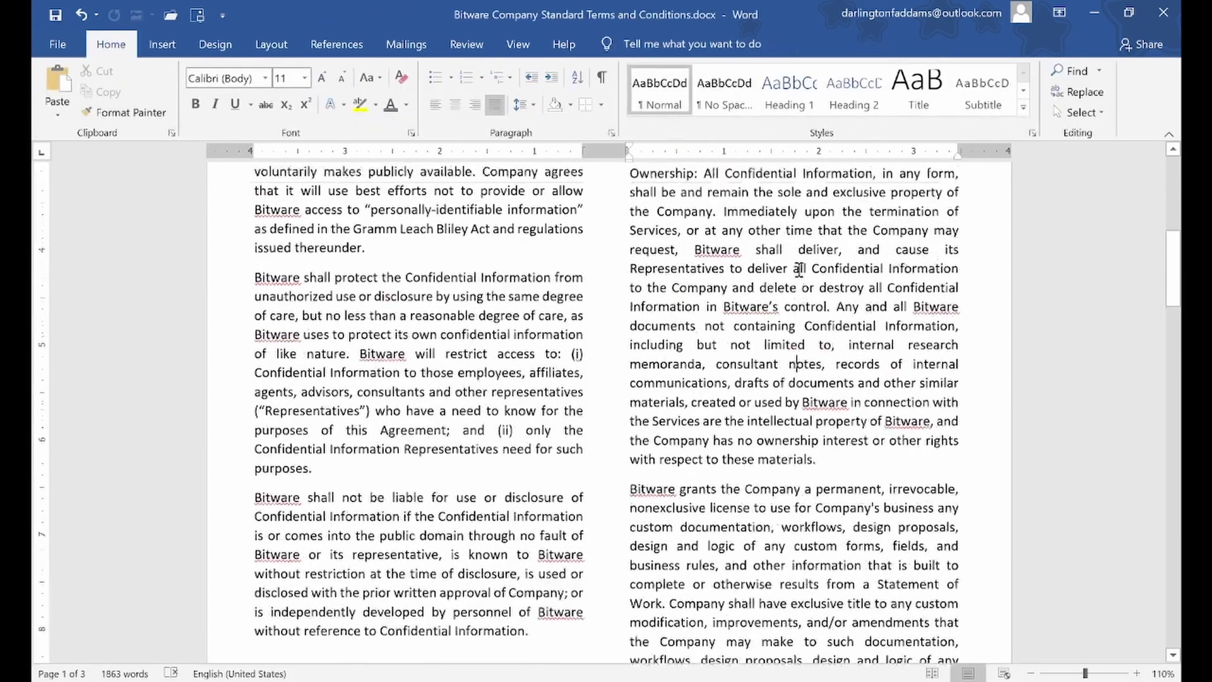
scroll(791, 255, "down", 15)
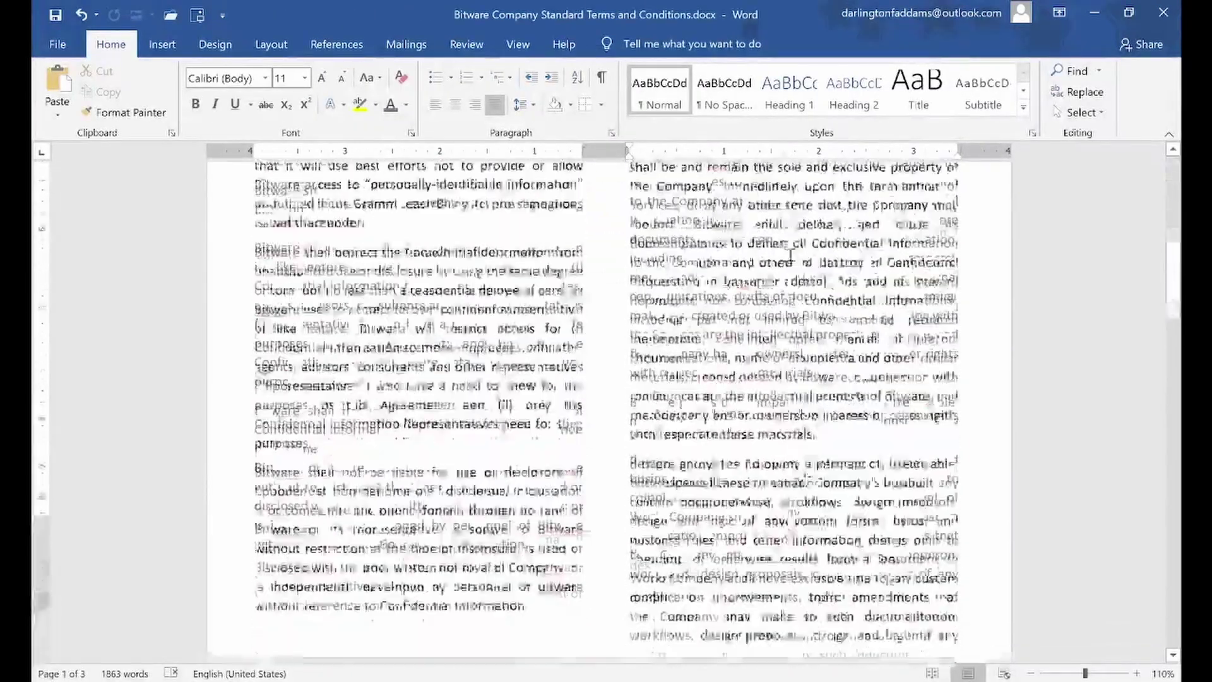
scroll(787, 260, "down", 8)
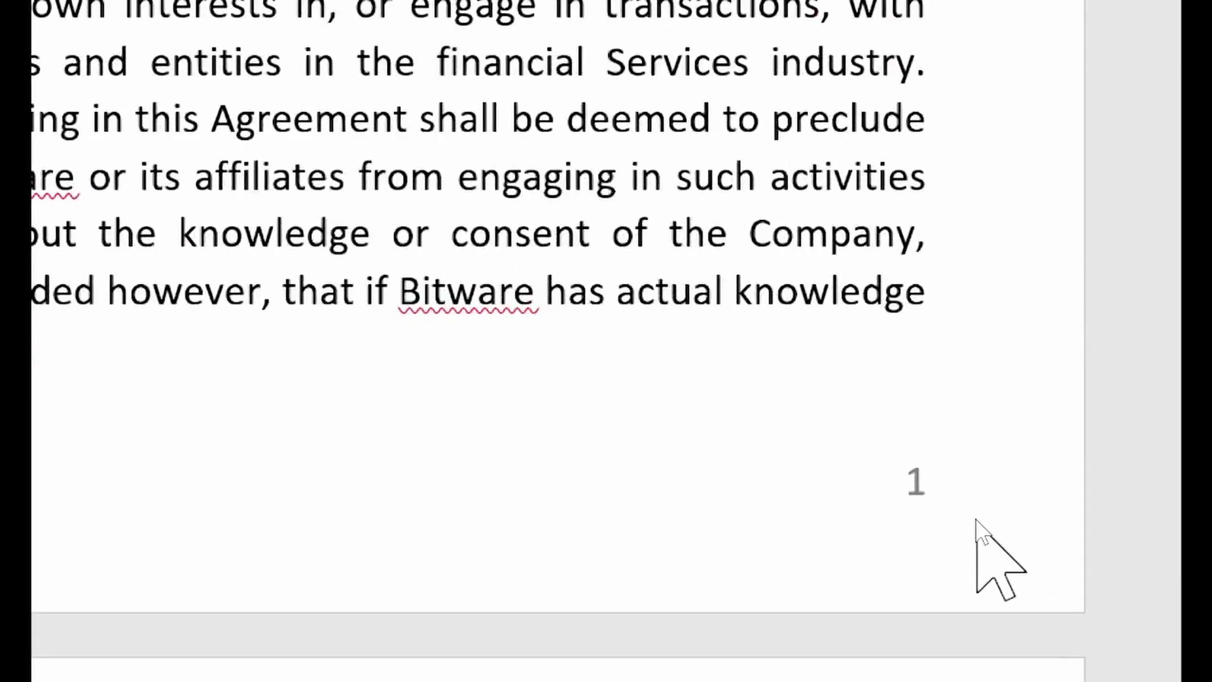
scroll(977, 524, "down", 5)
scroll(978, 524, "down", 6)
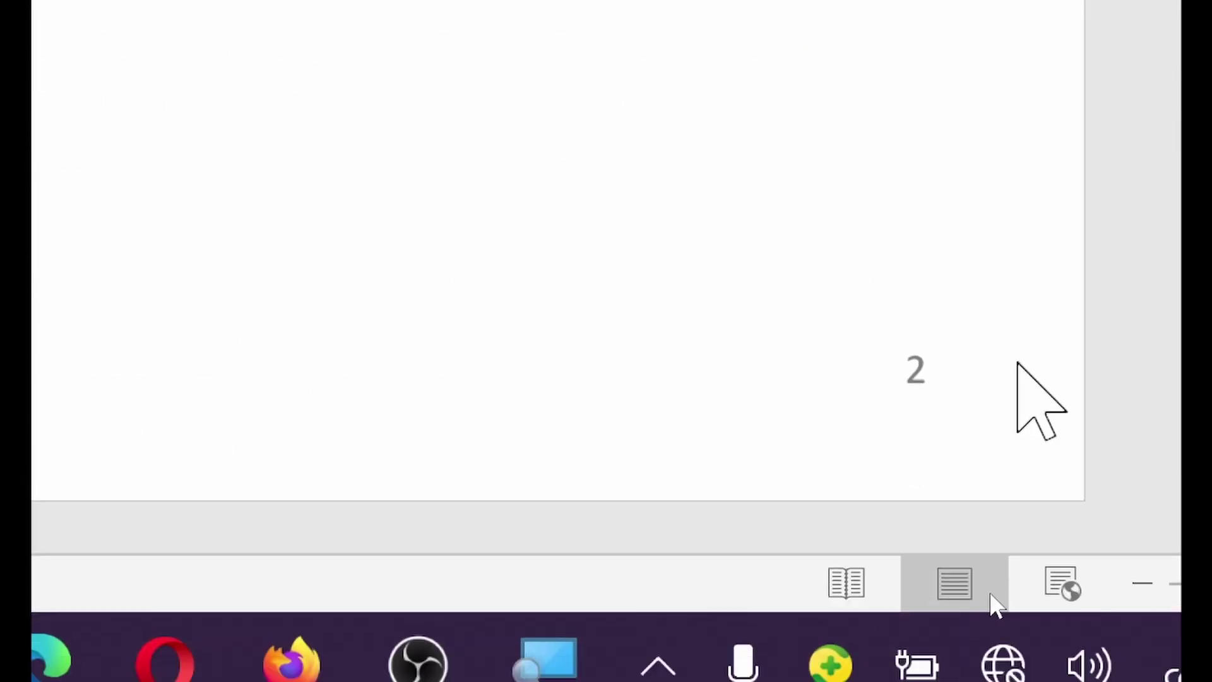
scroll(981, 341, "down", 10)
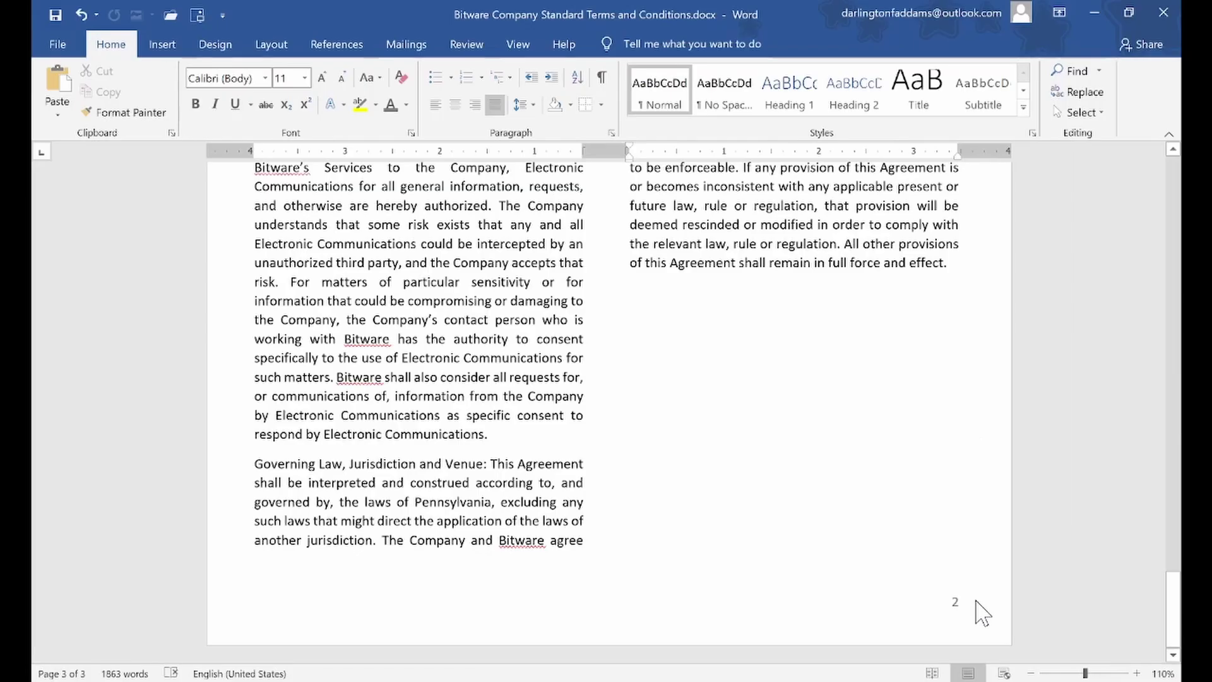
scroll(977, 594, "up", 6)
left_click_drag(1174, 577, 1182, 151)
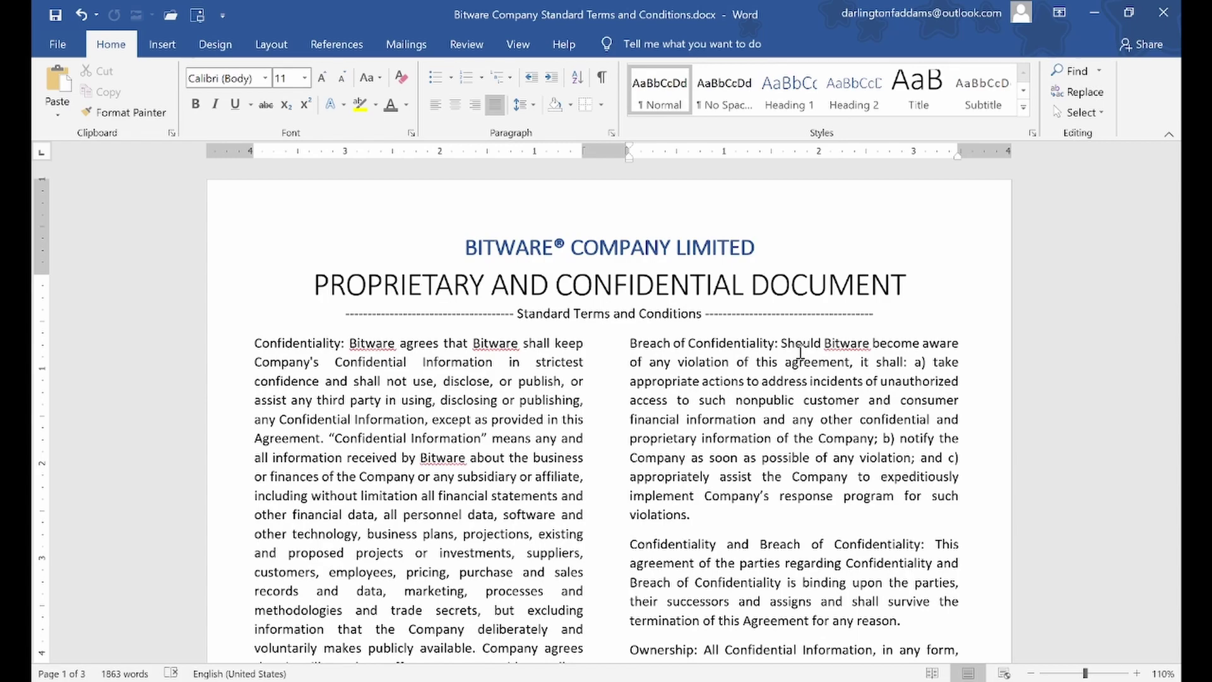
scroll(800, 351, "down", 10)
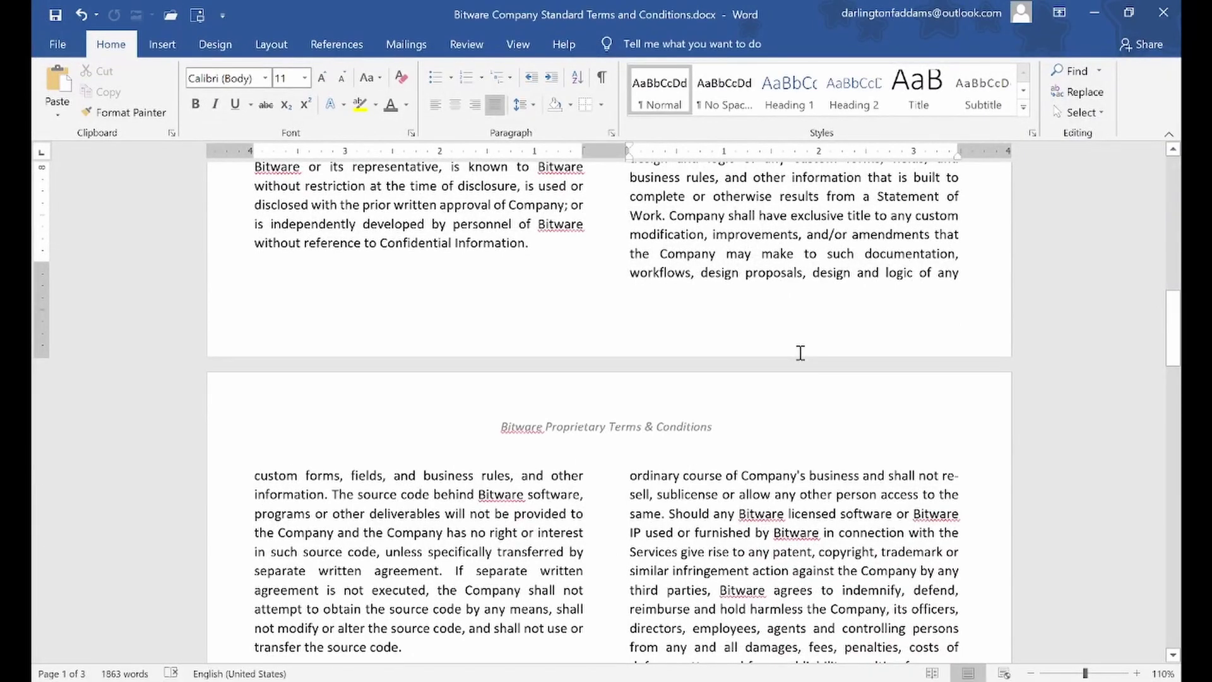
scroll(800, 353, "up", 10)
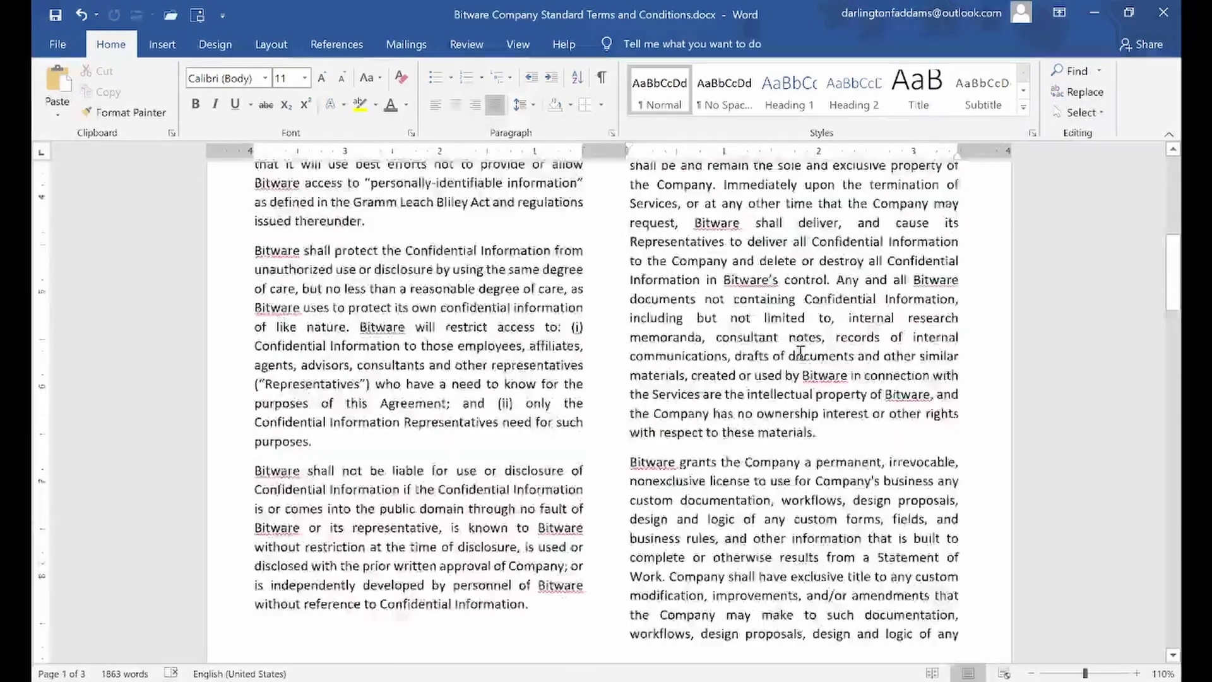
scroll(799, 353, "up", 3)
scroll(795, 356, "down", 8)
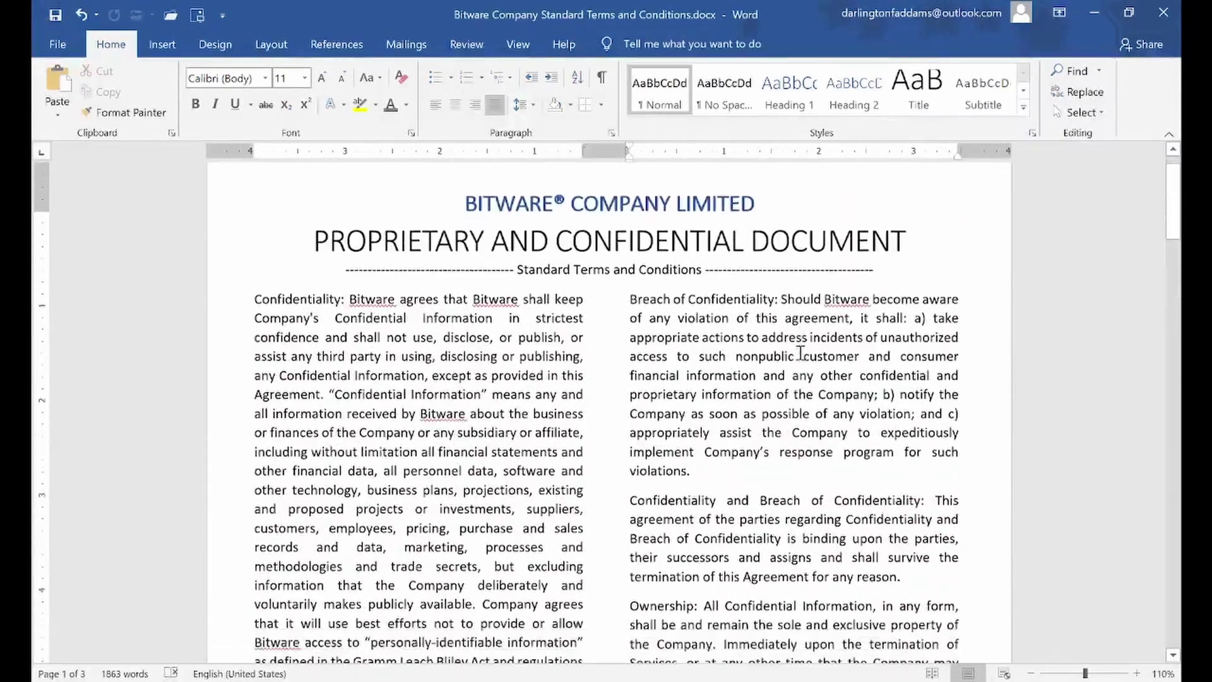
scroll(790, 362, "up", 9)
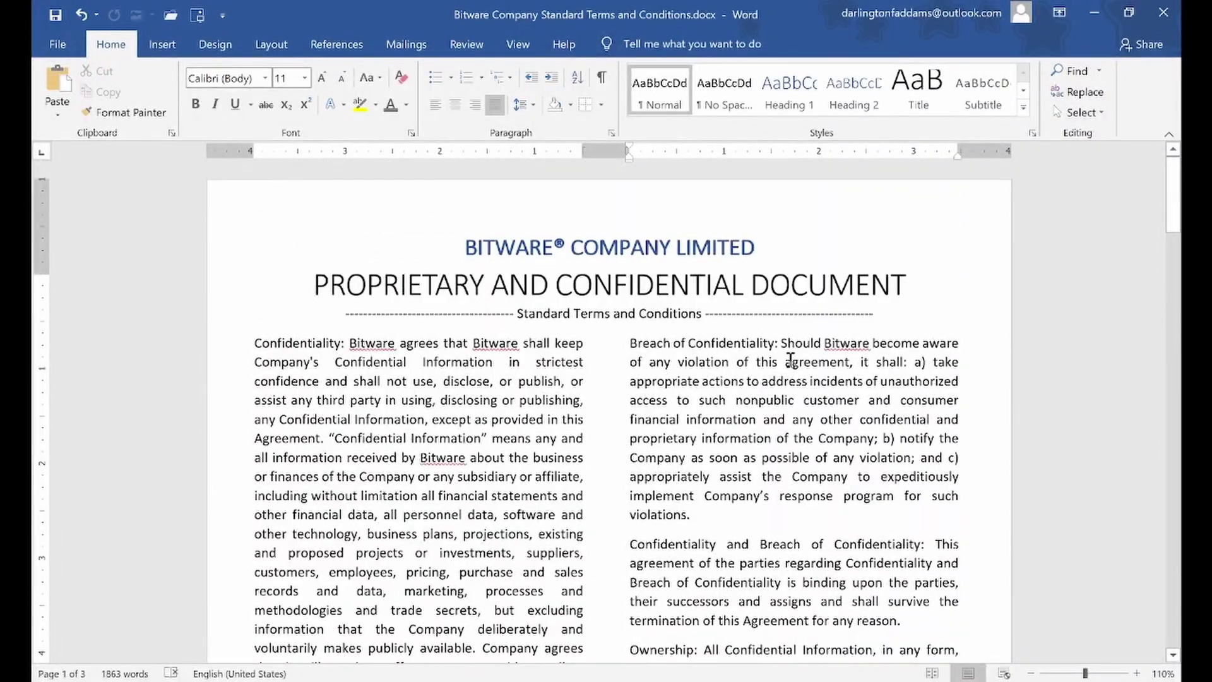
scroll(790, 360, "down", 5)
scroll(791, 359, "up", 5)
scroll(790, 360, "down", 15)
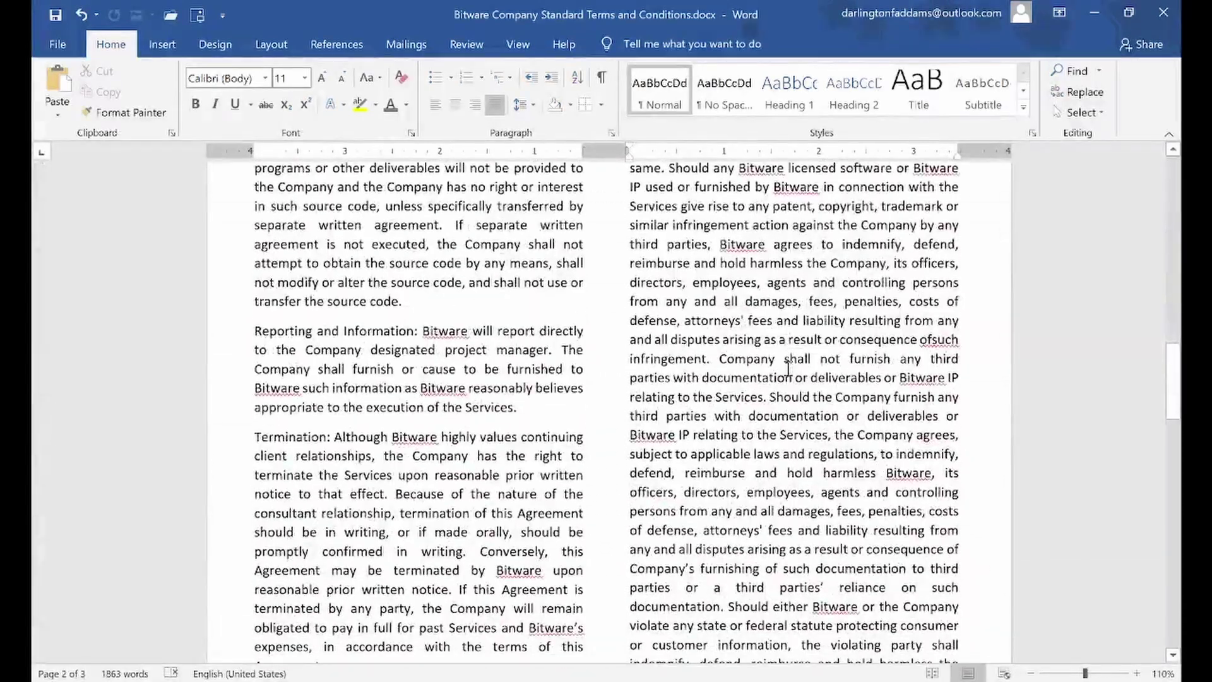
scroll(788, 368, "up", 6)
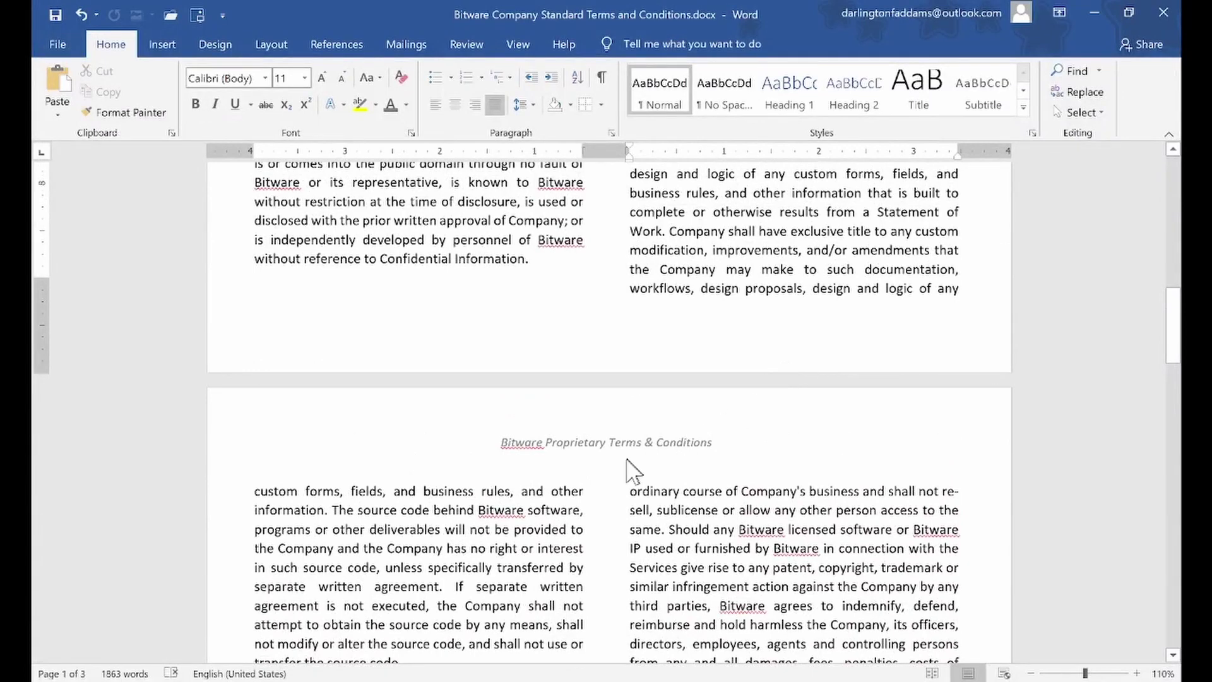
Open the header and select the word Bitware, then return to the body text without changes
double_click(614, 445)
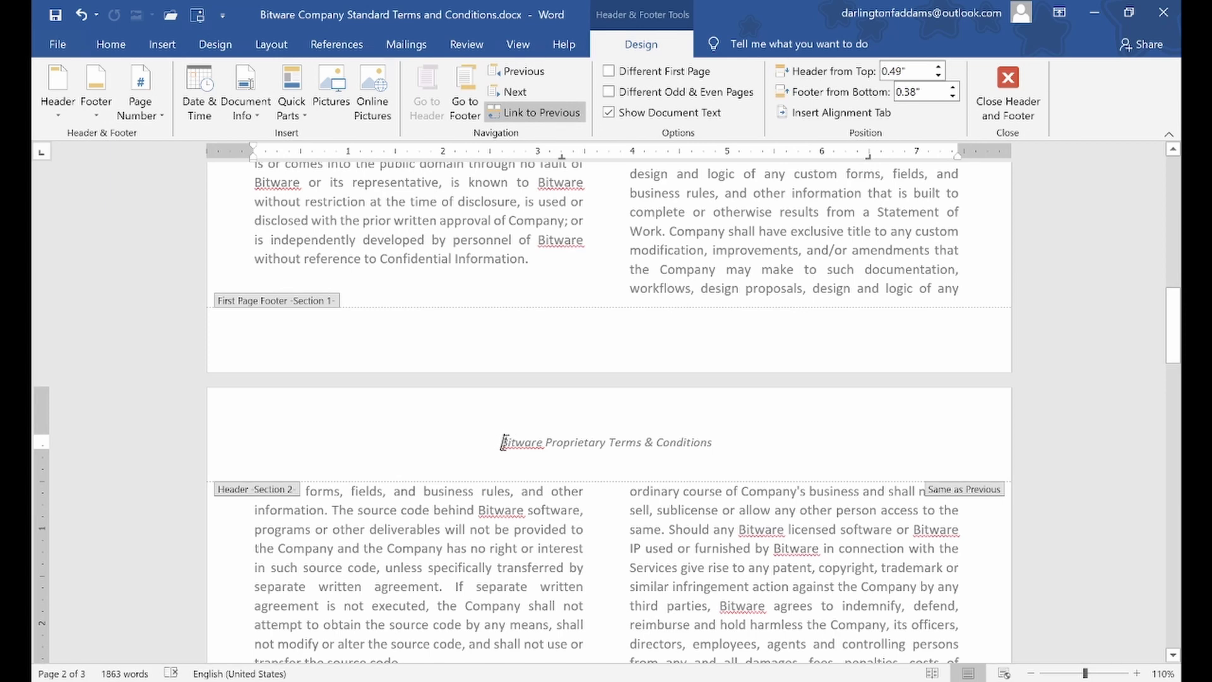
double_click(541, 442)
left_click(540, 443)
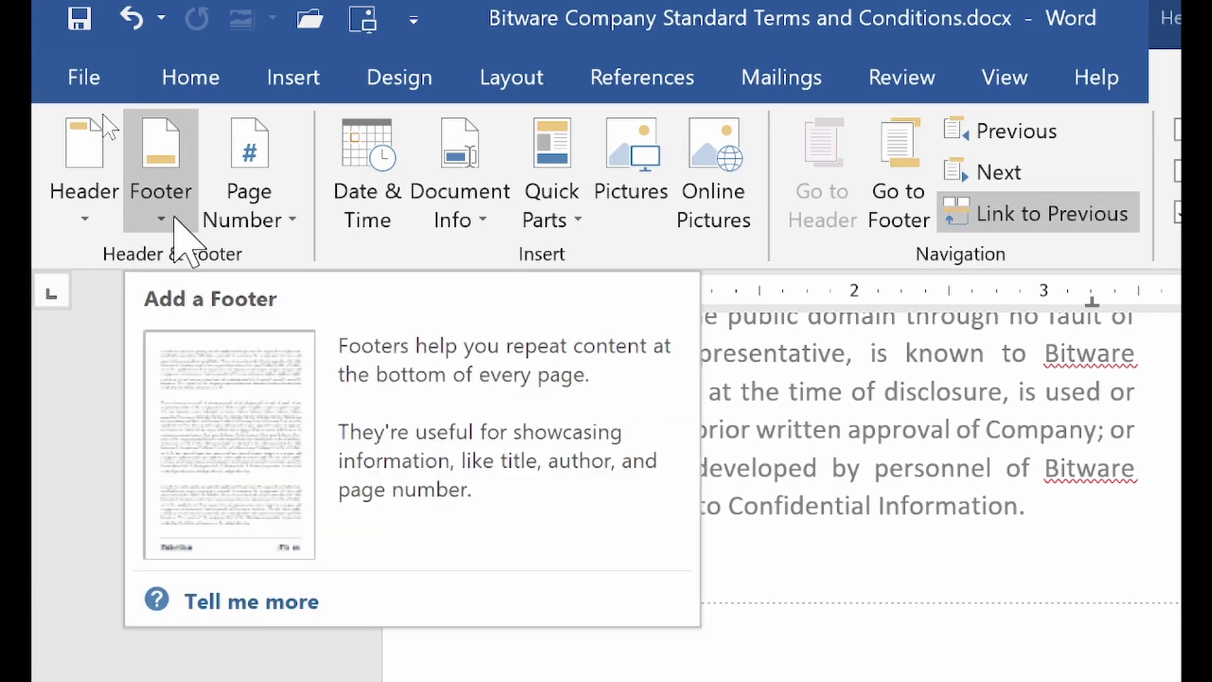
double_click(828, 433)
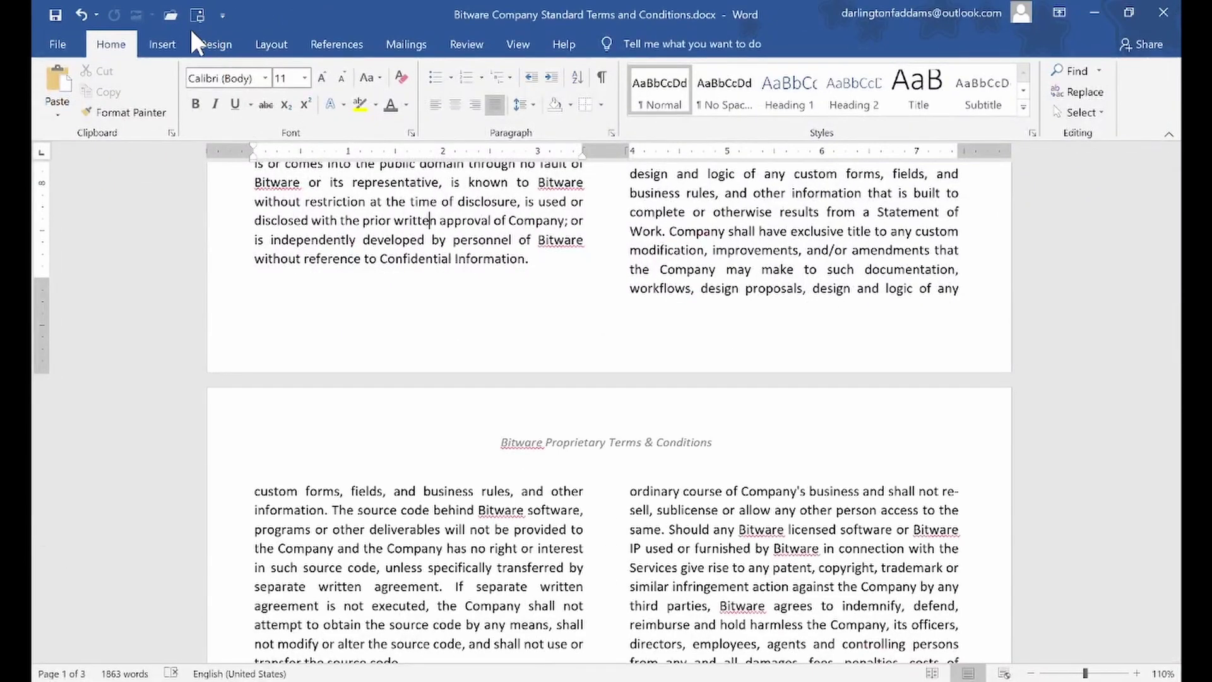
Insert a Blank footer with a [Type here] placeholder and go back to the body text
left_click(104, 26)
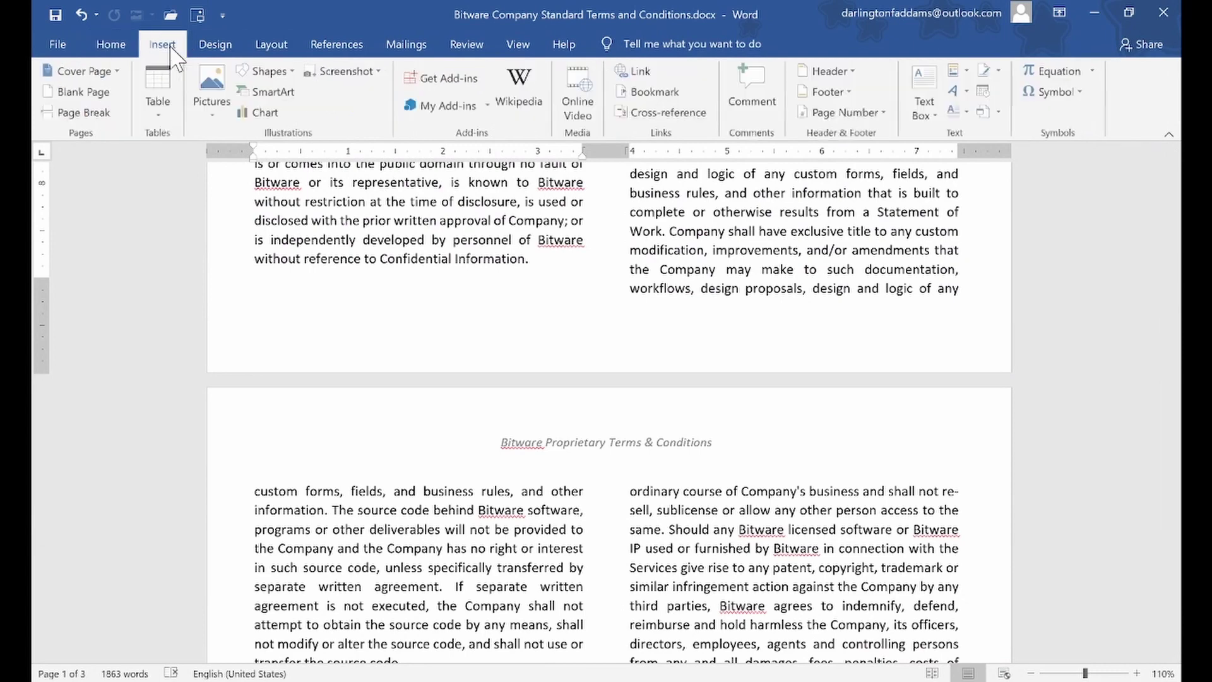
left_click(828, 93)
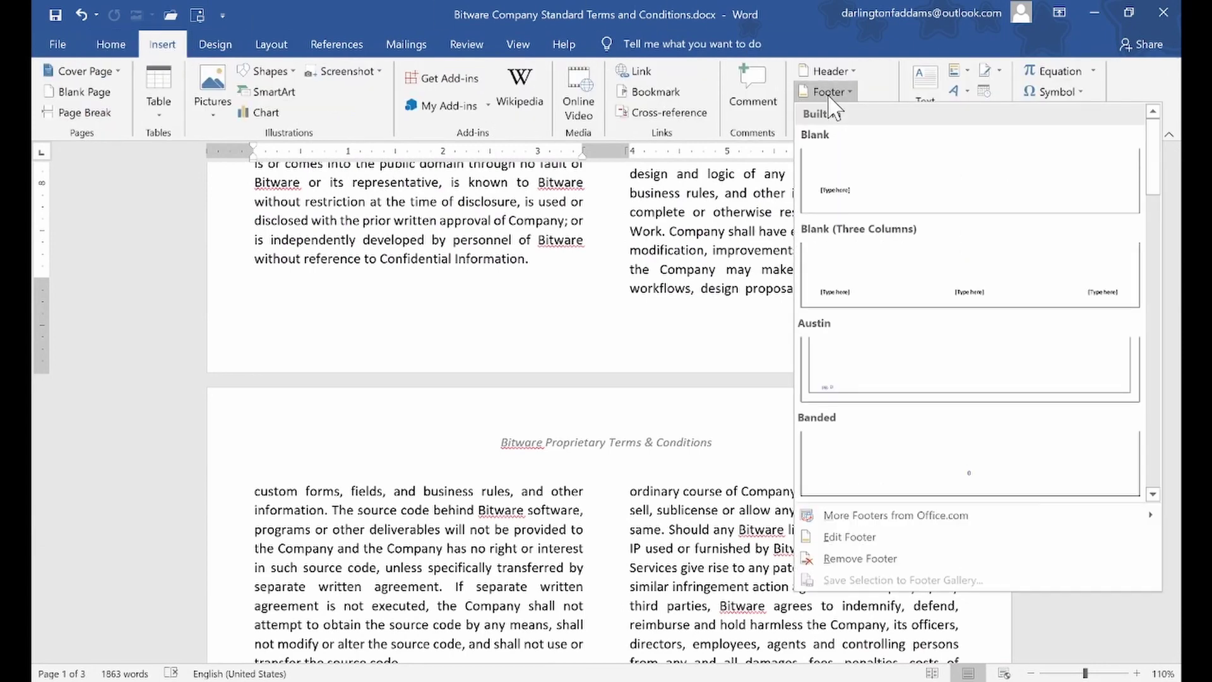
left_click(849, 171)
scroll(747, 447, "down", 10)
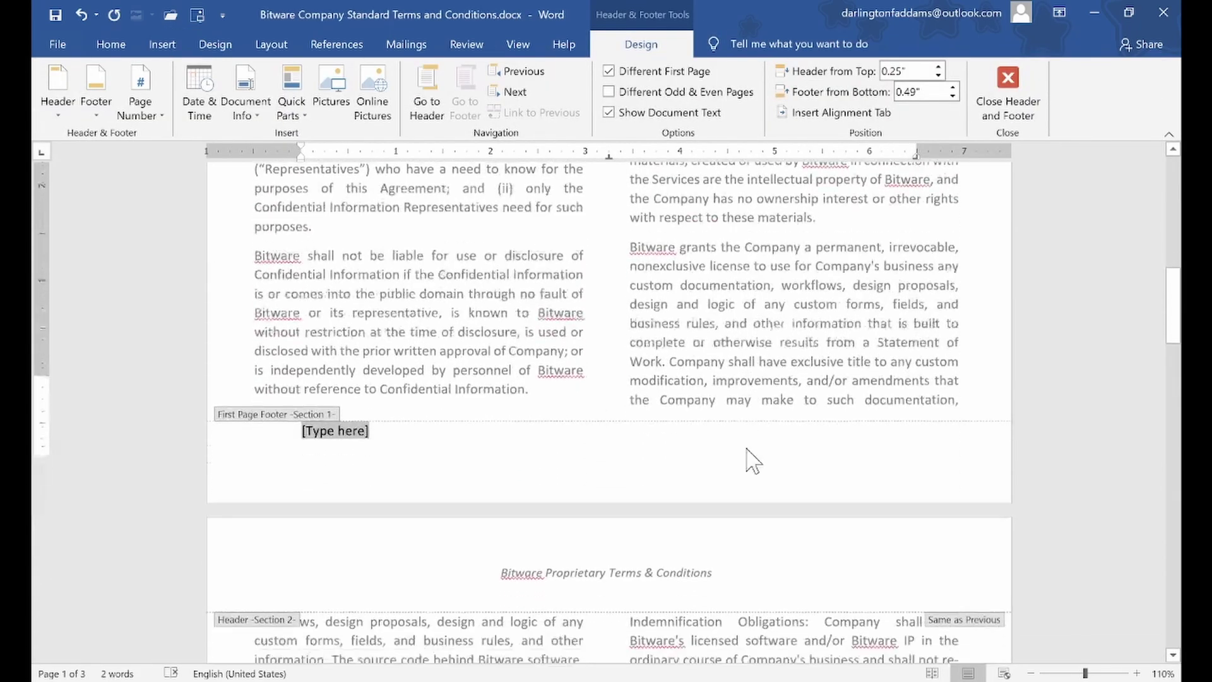
scroll(745, 456, "down", 6)
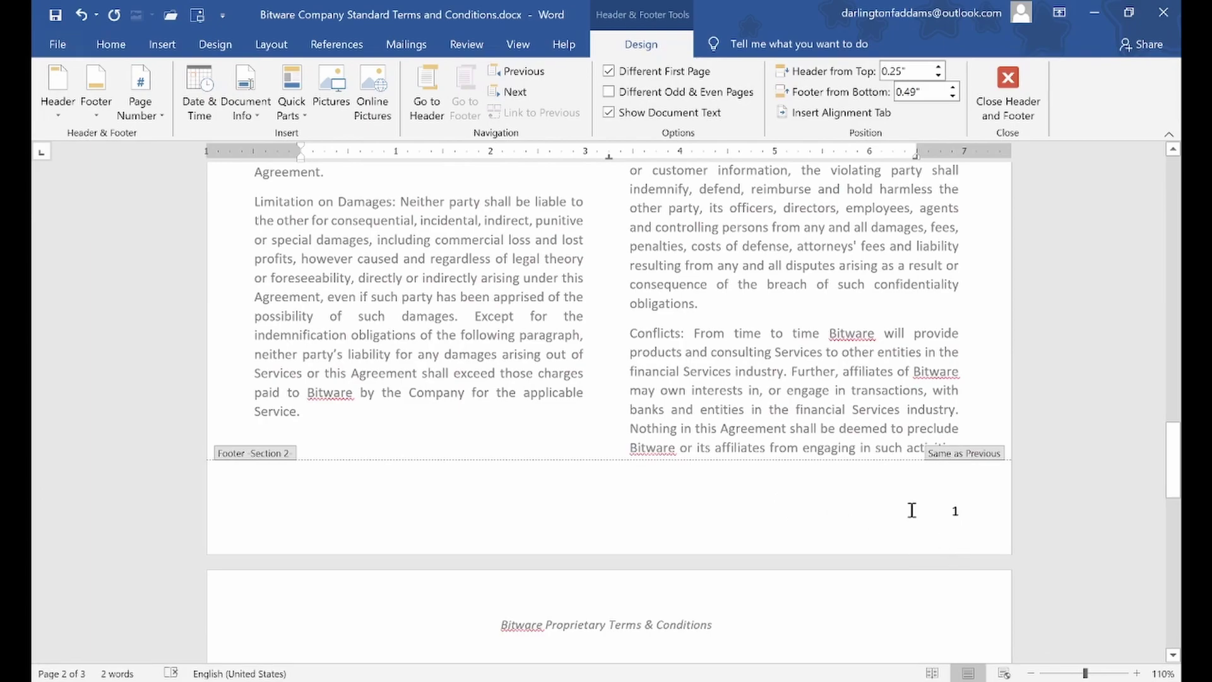
scroll(880, 474, "up", 6)
scroll(880, 473, "up", 8)
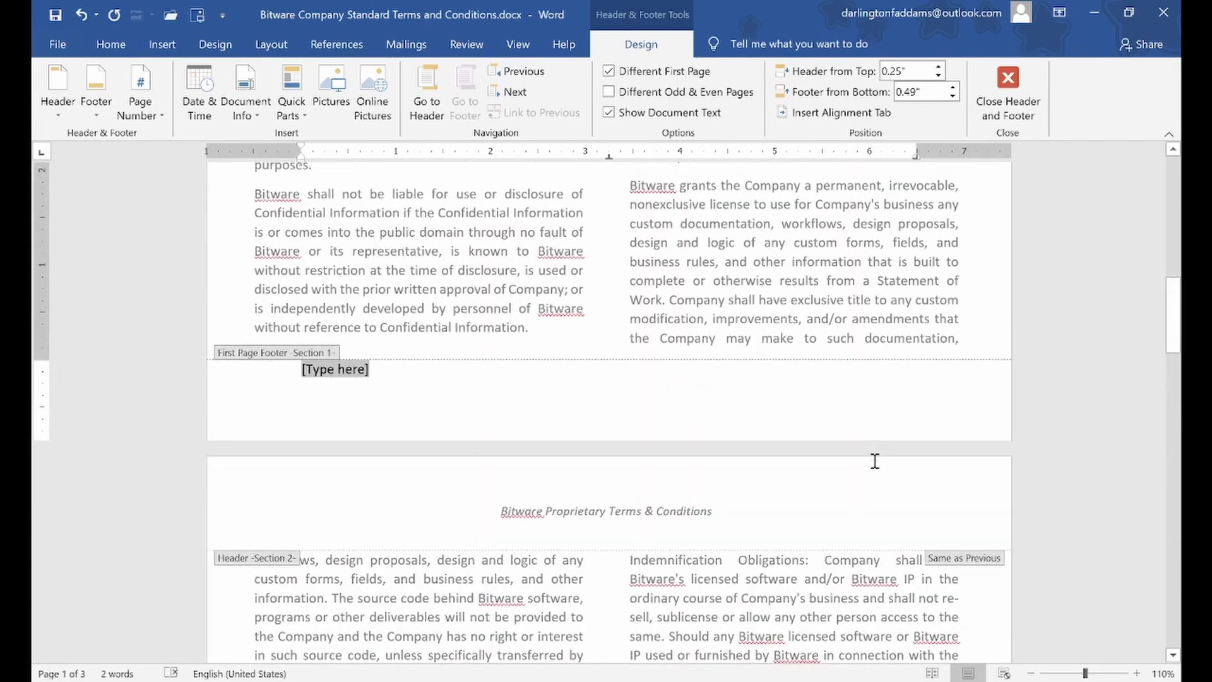
key("Escape")
scroll(790, 424, "down", 3)
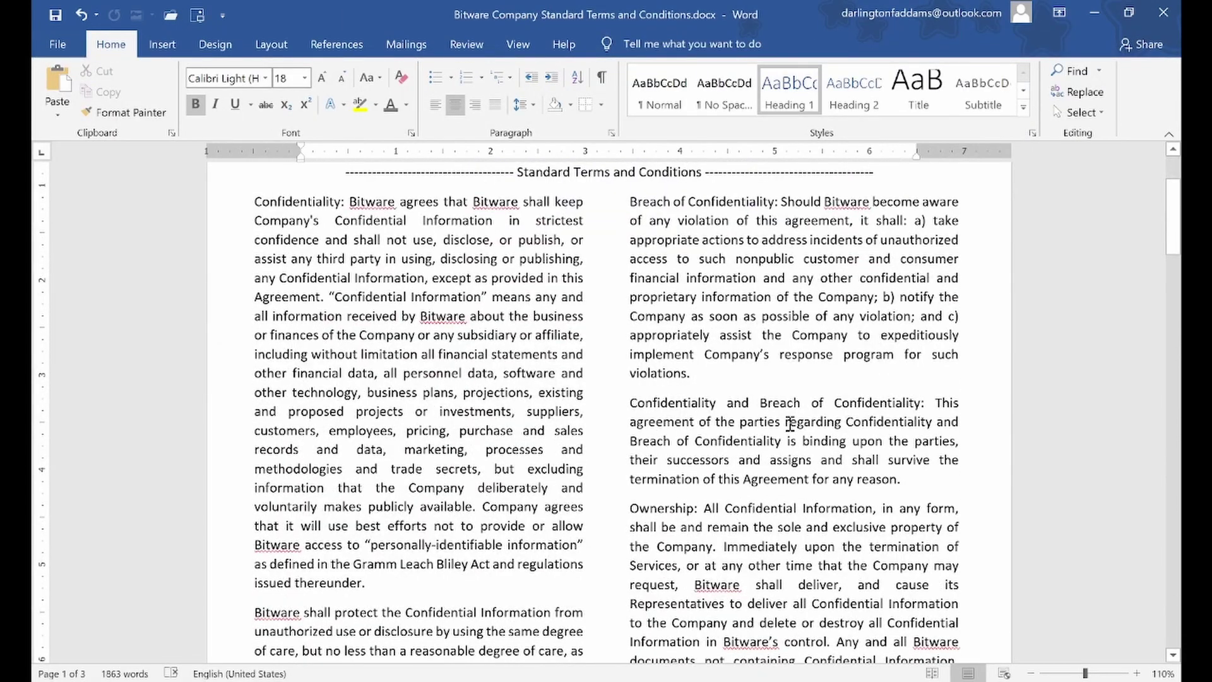
scroll(789, 424, "up", 3)
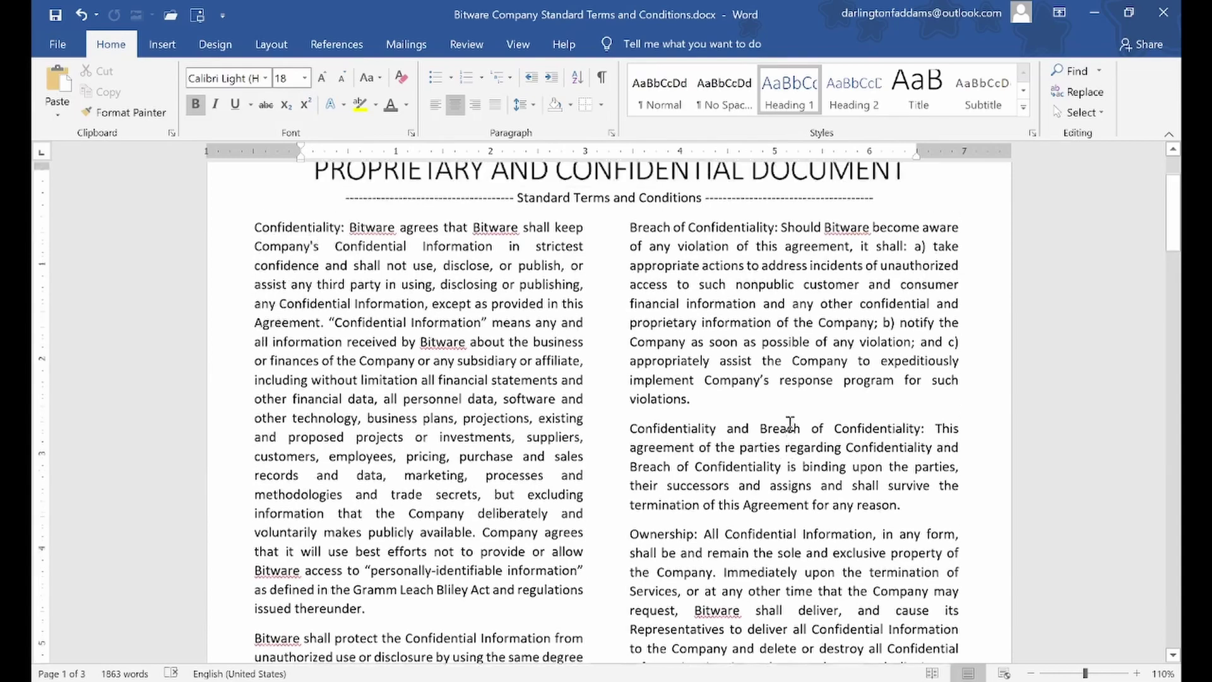
scroll(789, 424, "down", 15)
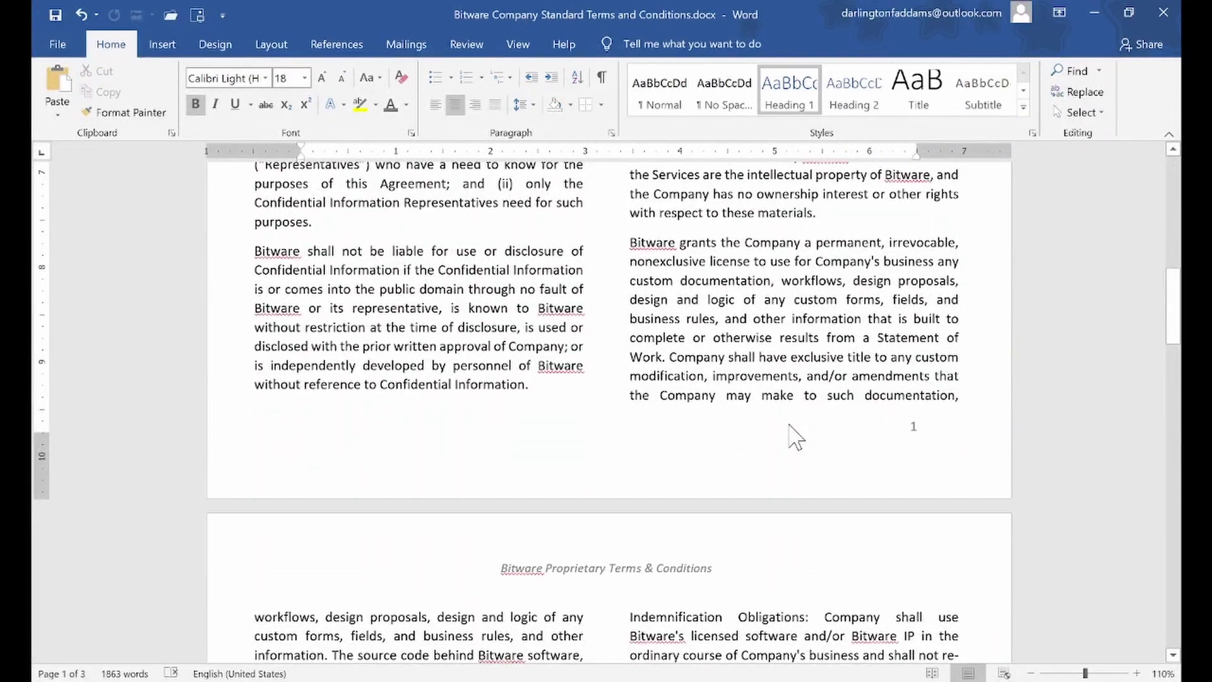
scroll(800, 474, "down", 2)
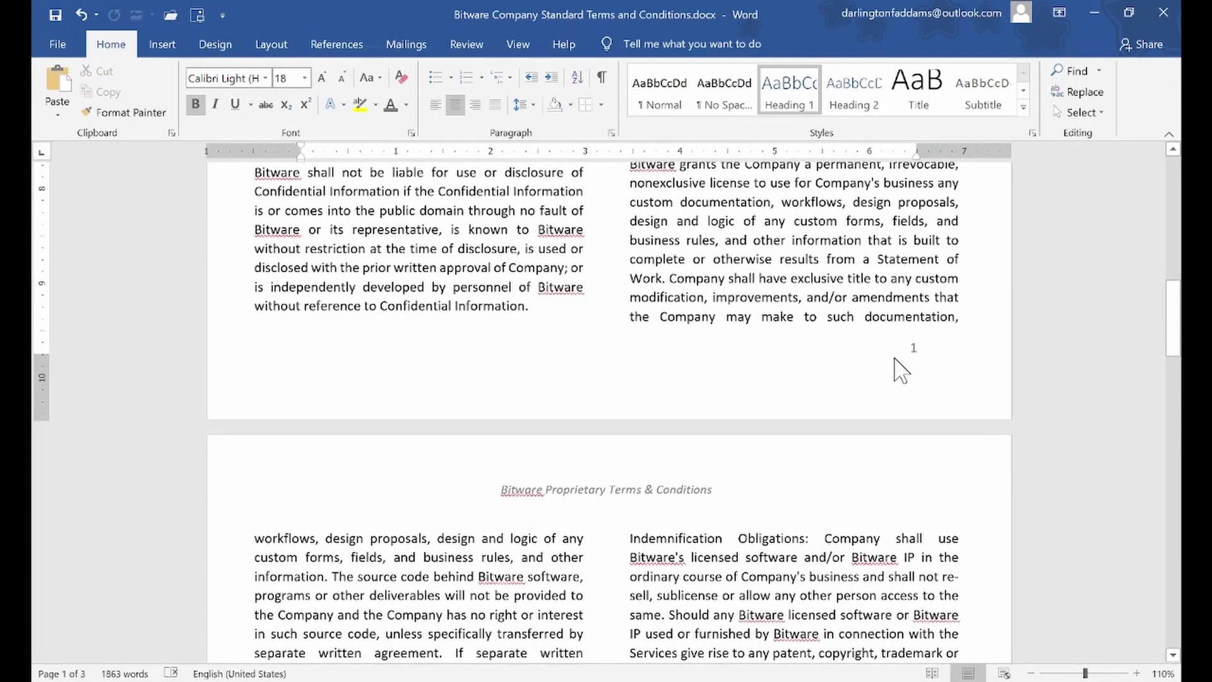
scroll(877, 342, "up", 10)
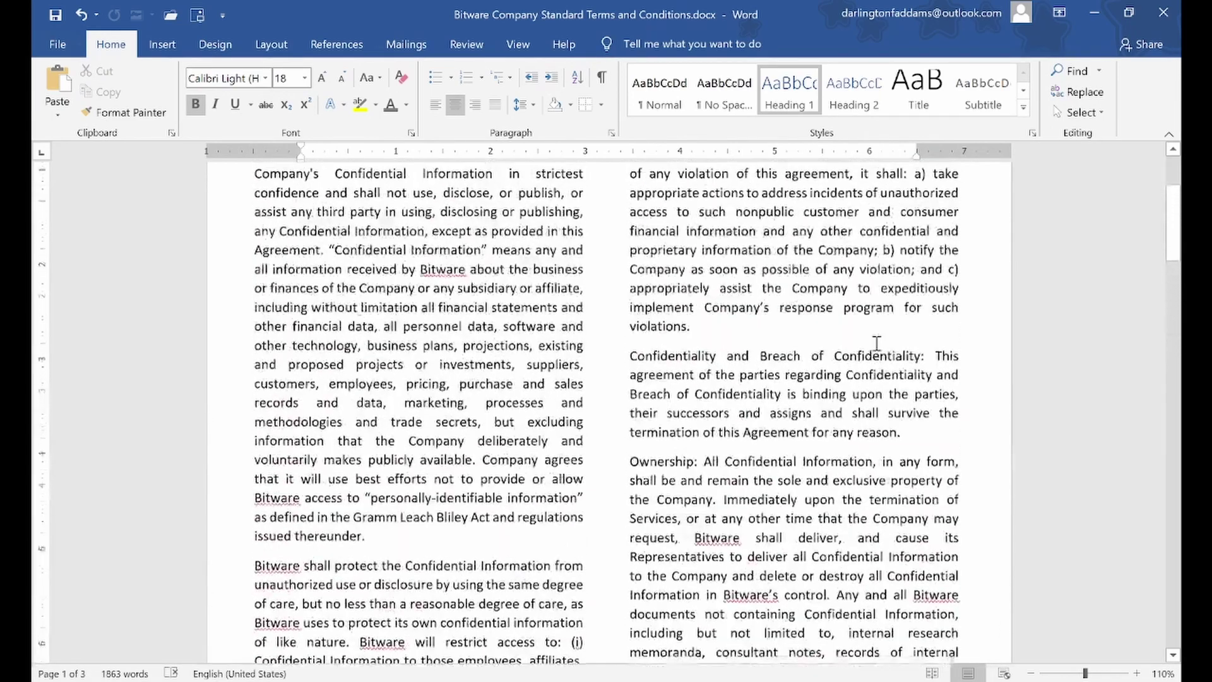
scroll(876, 342, "up", 5)
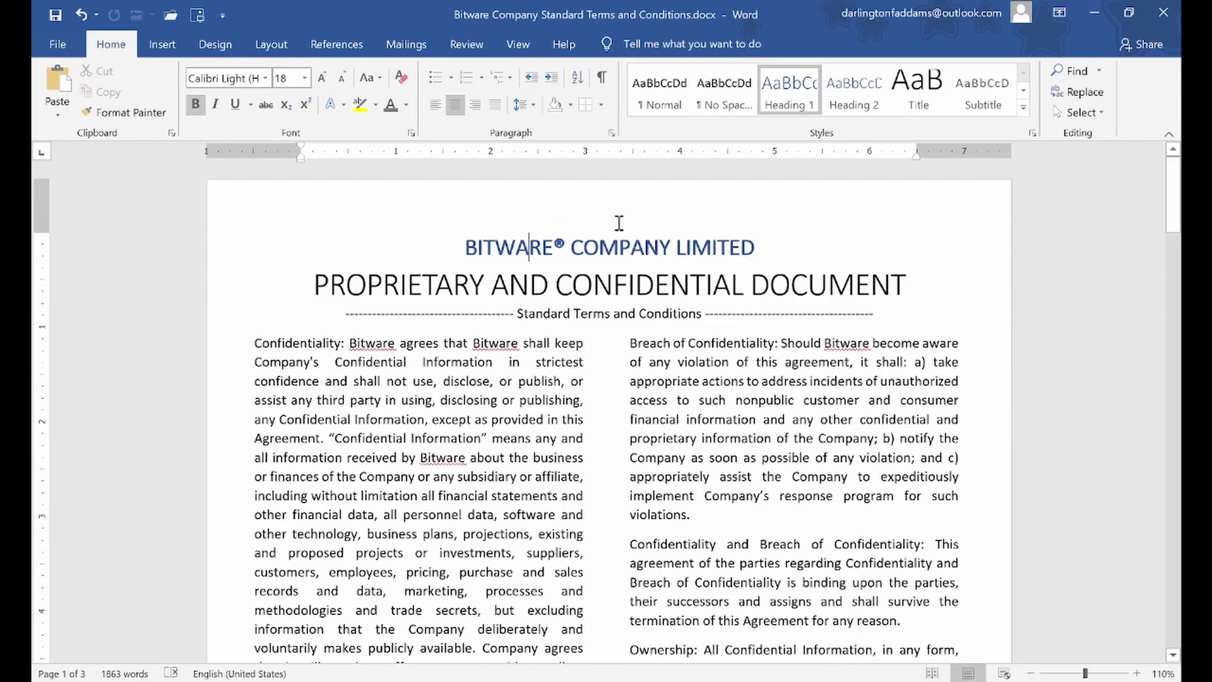
scroll(613, 246, "down", 10)
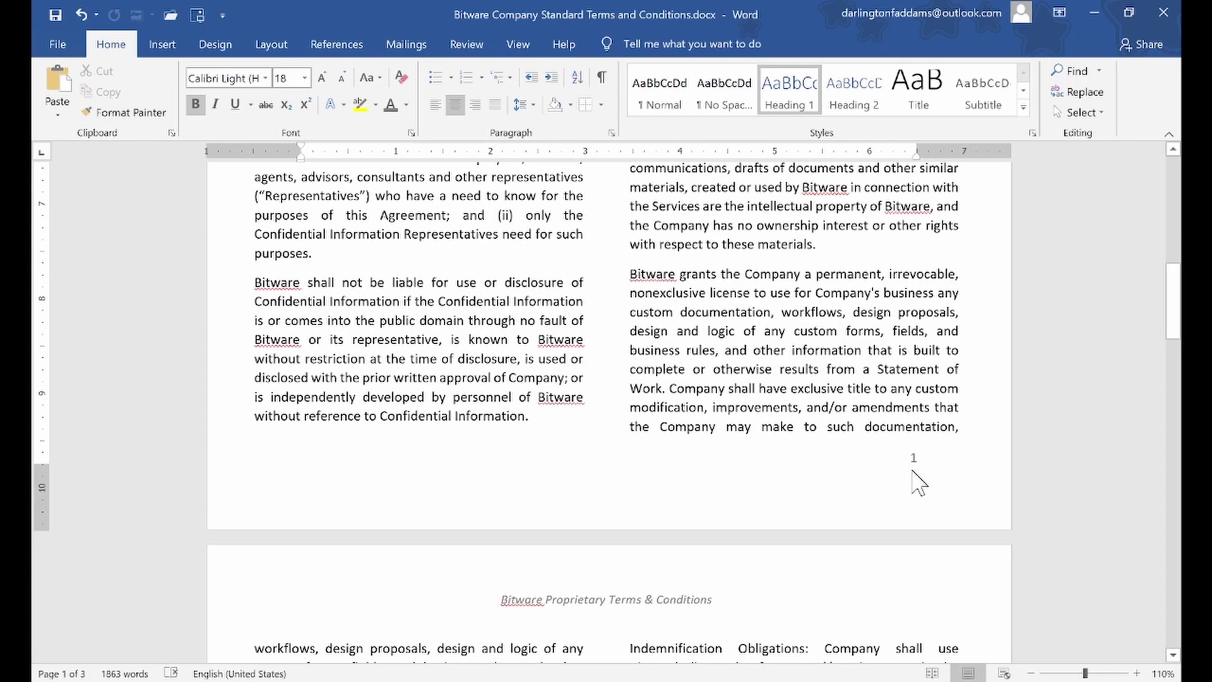
scroll(909, 482, "down", 10)
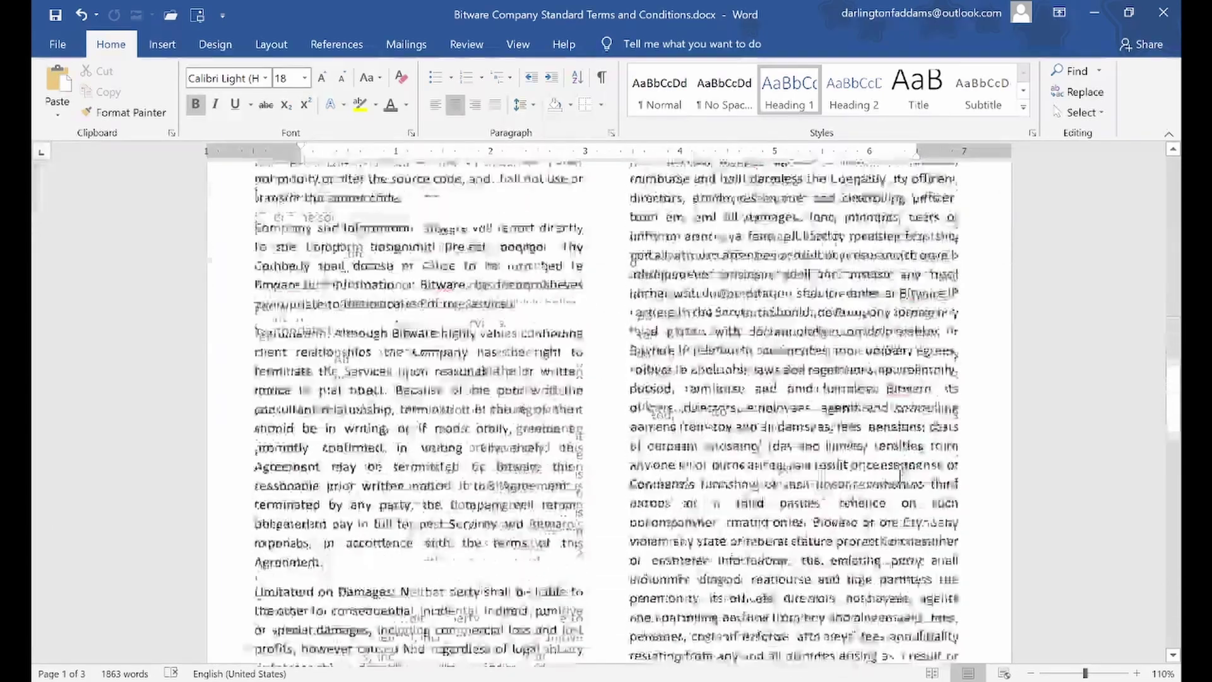
scroll(900, 475, "down", 4)
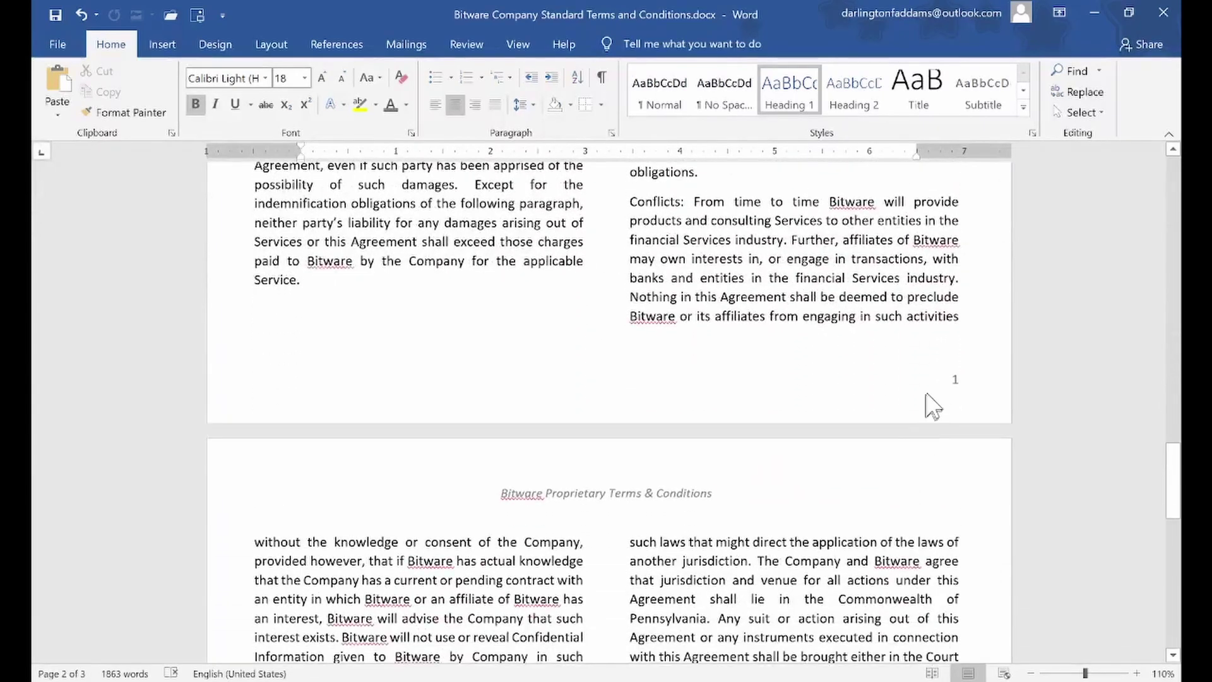
scroll(950, 394, "up", 15)
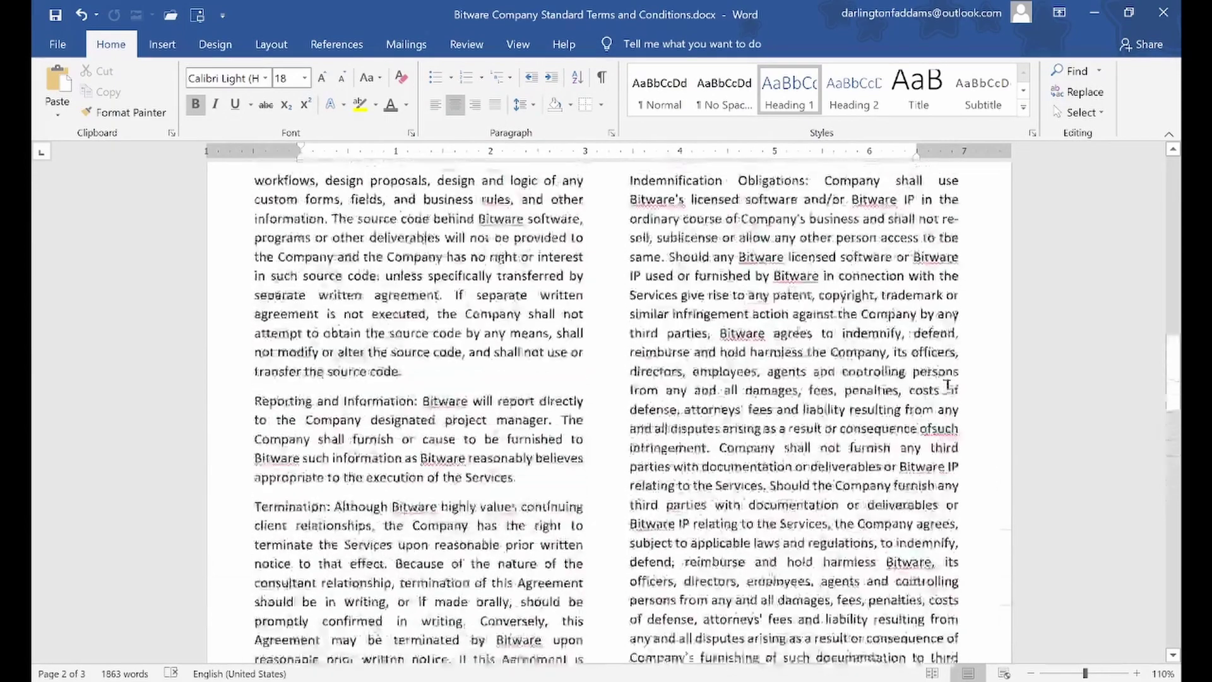
scroll(947, 389, "up", 5)
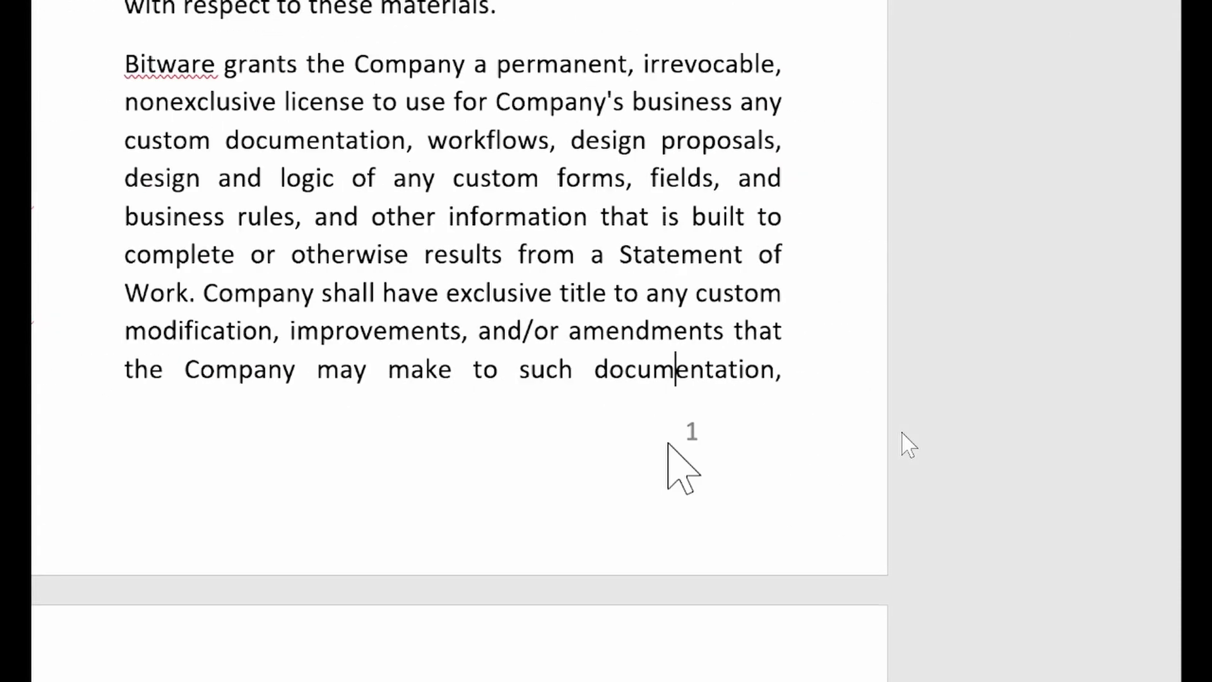
double_click(860, 479)
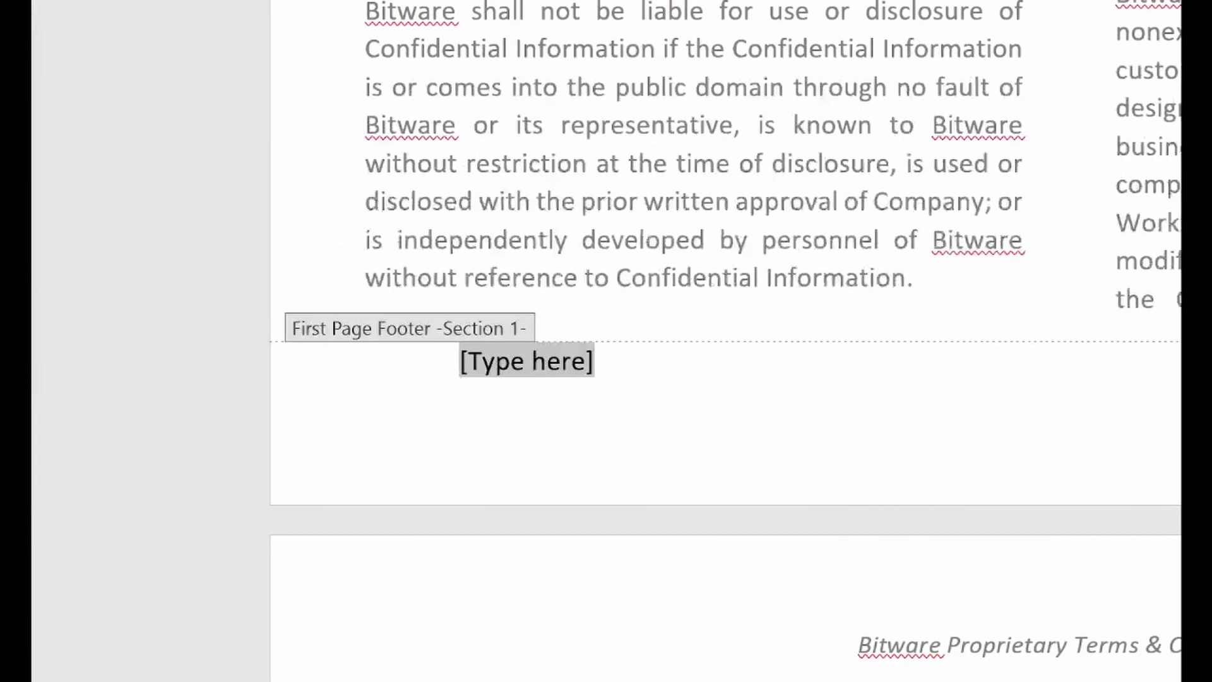
double_click(630, 298)
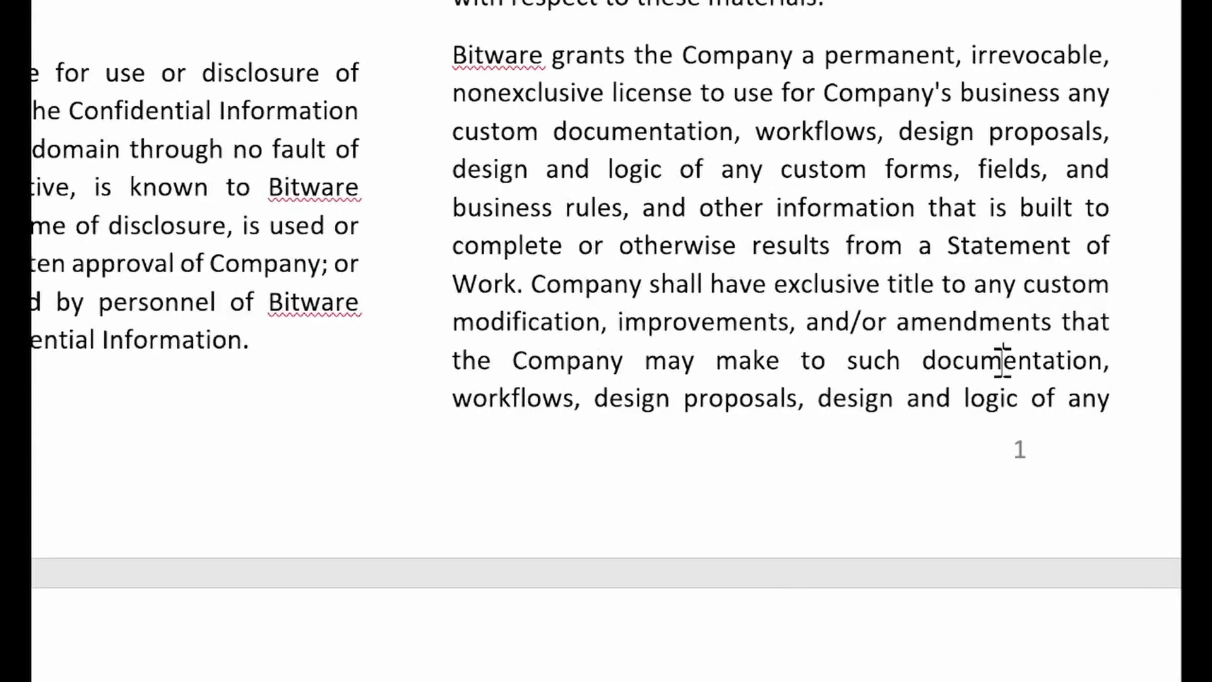
scroll(1066, 360, "up", 3)
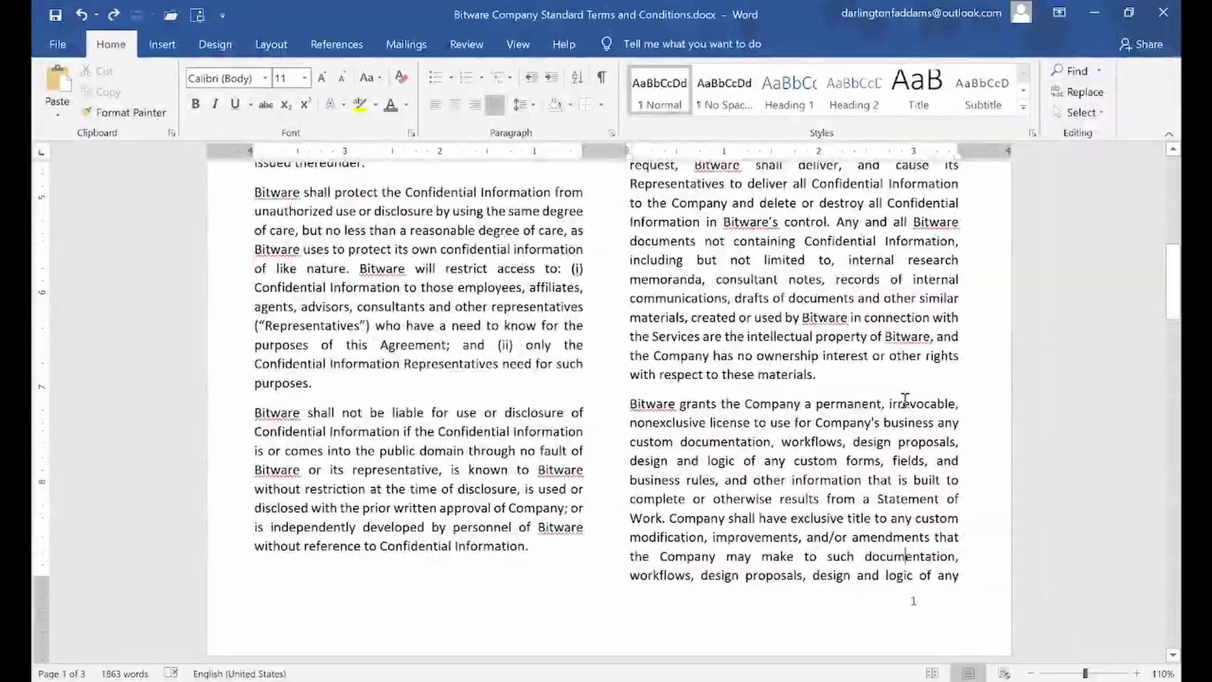
scroll(1002, 360, "up", 5)
scroll(908, 397, "down", 2)
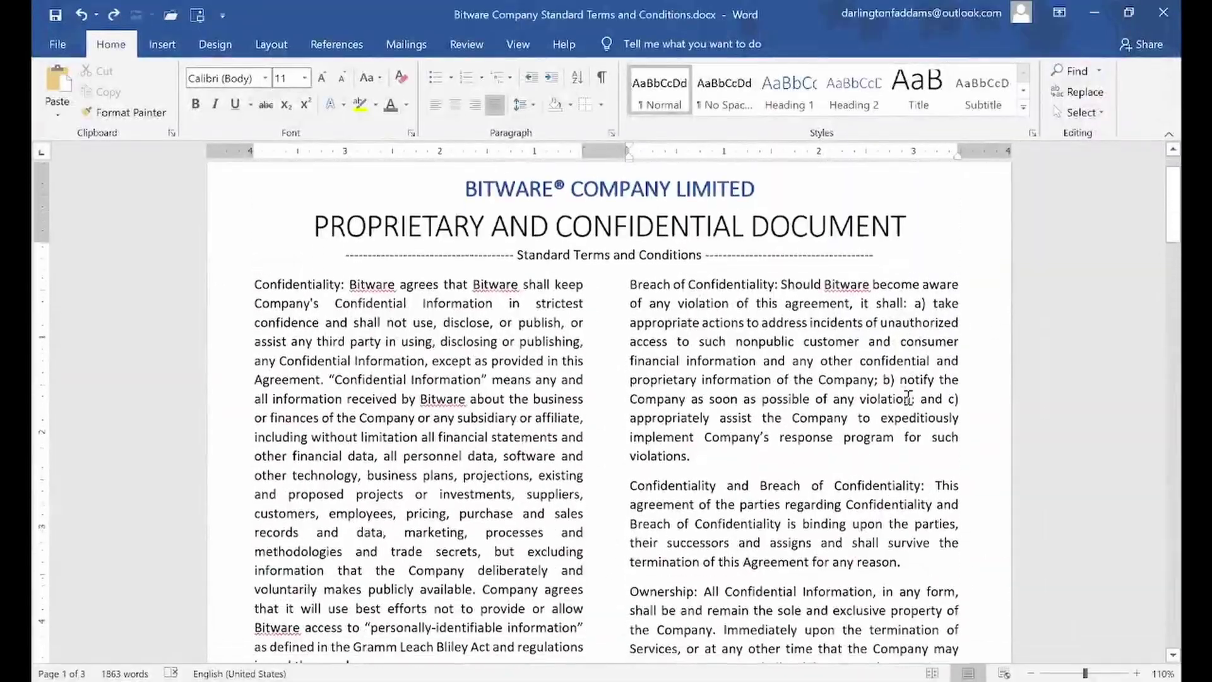
scroll(884, 394, "up", 3)
Turn on Different First Page for page 1's header and footer
double_click(675, 226)
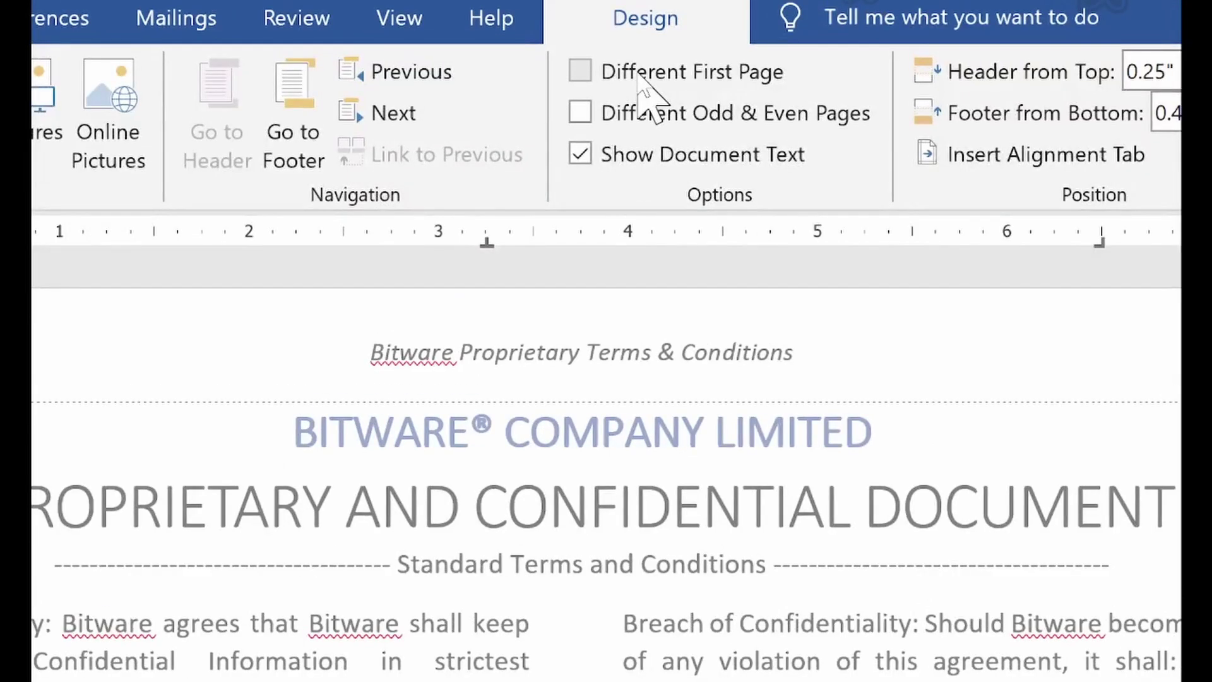
left_click(639, 73)
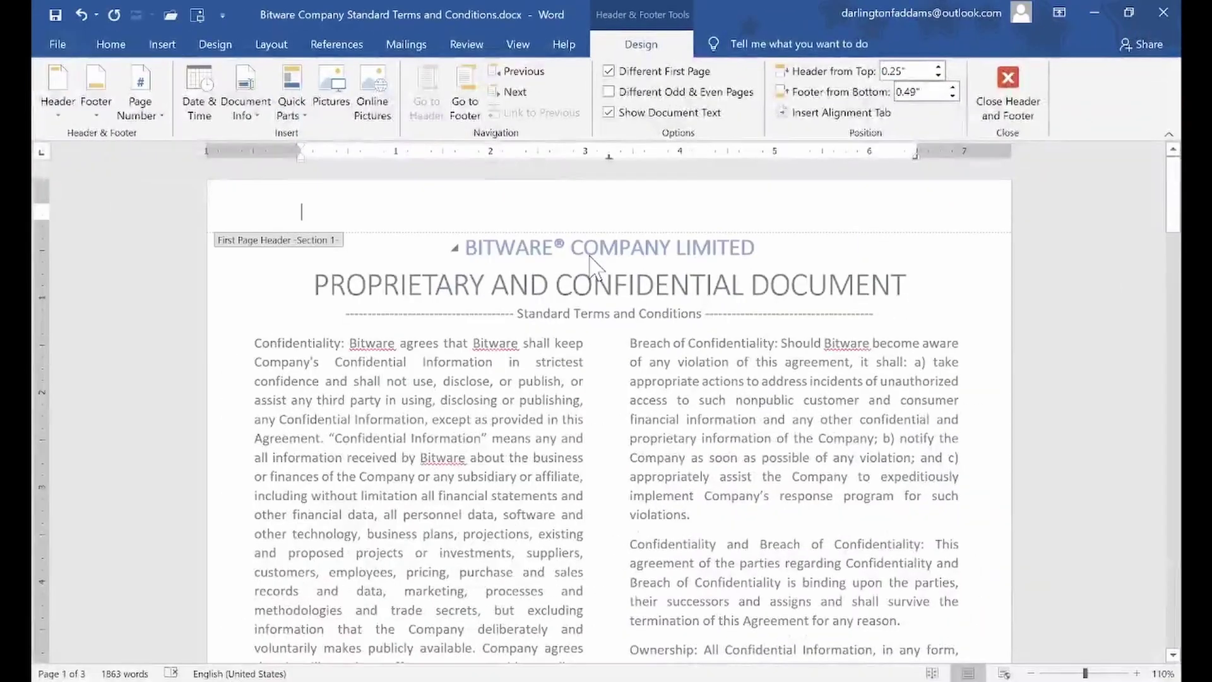
scroll(607, 563, "down", 12)
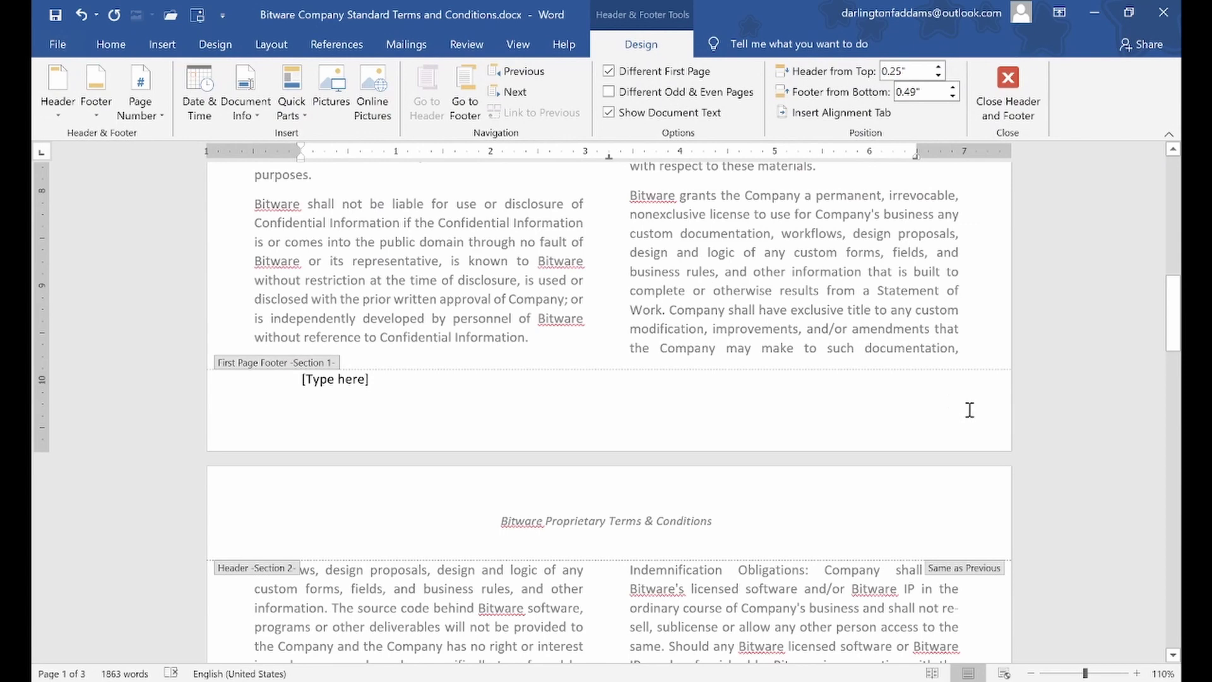
Delete the [Type here] placeholder so the first-page footer is empty
left_click(376, 383)
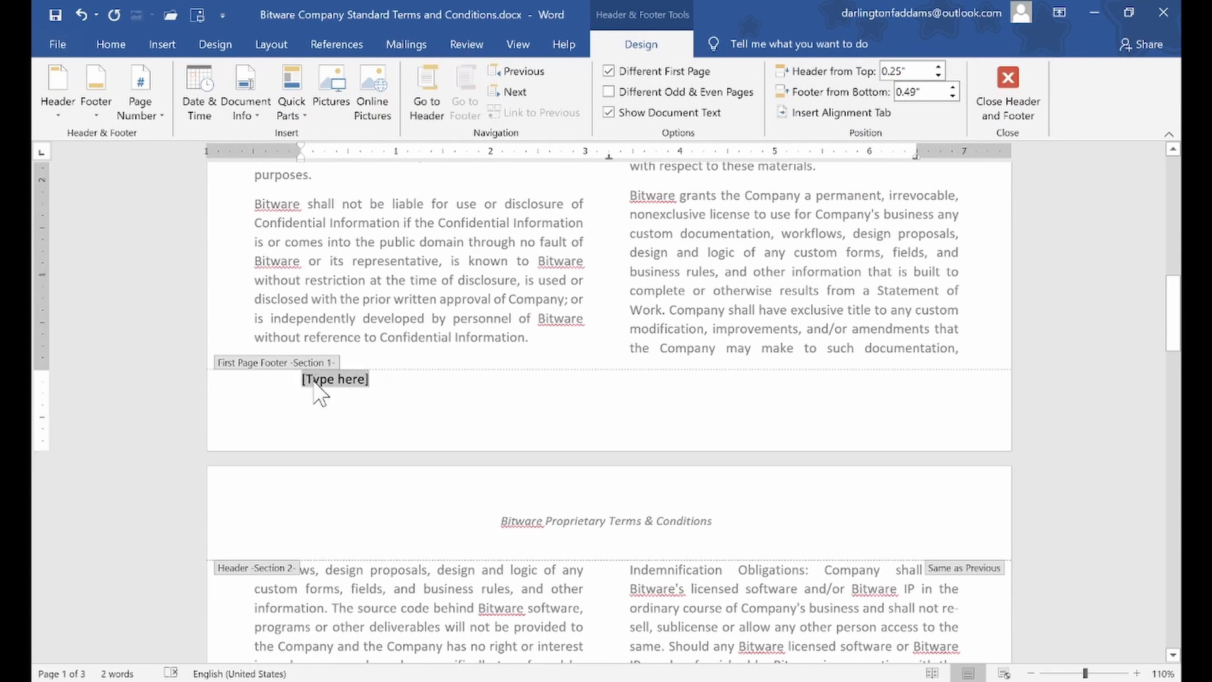
key("Delete")
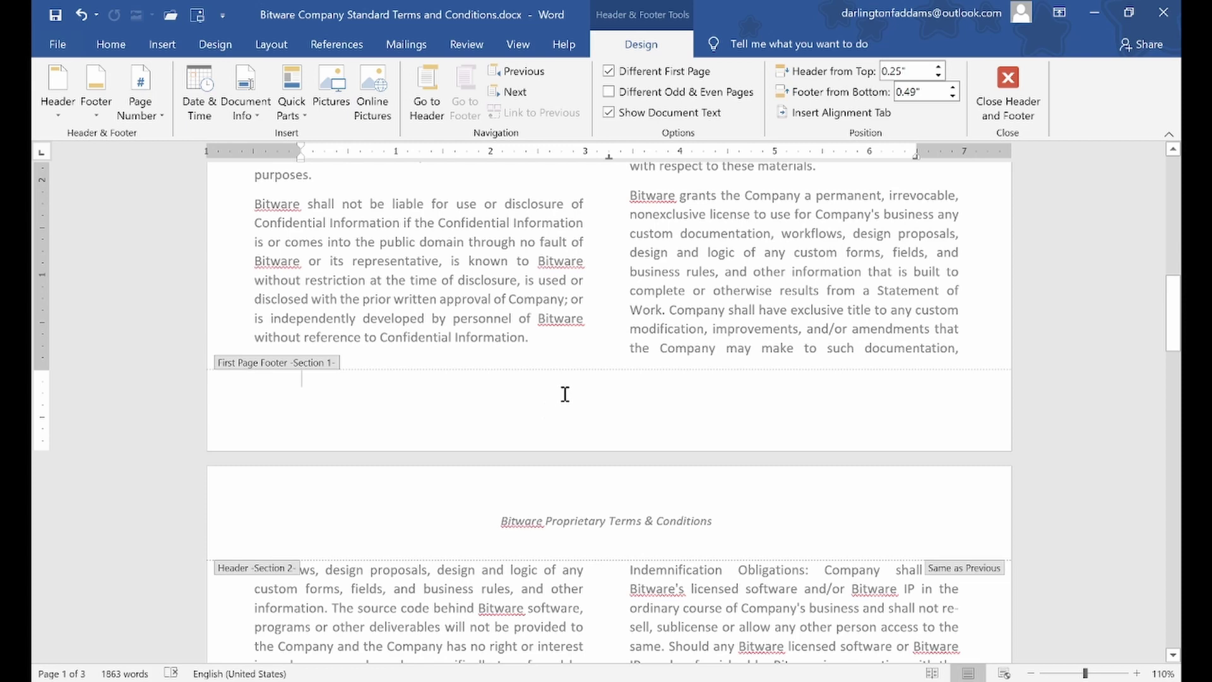
scroll(565, 393, "down", 1)
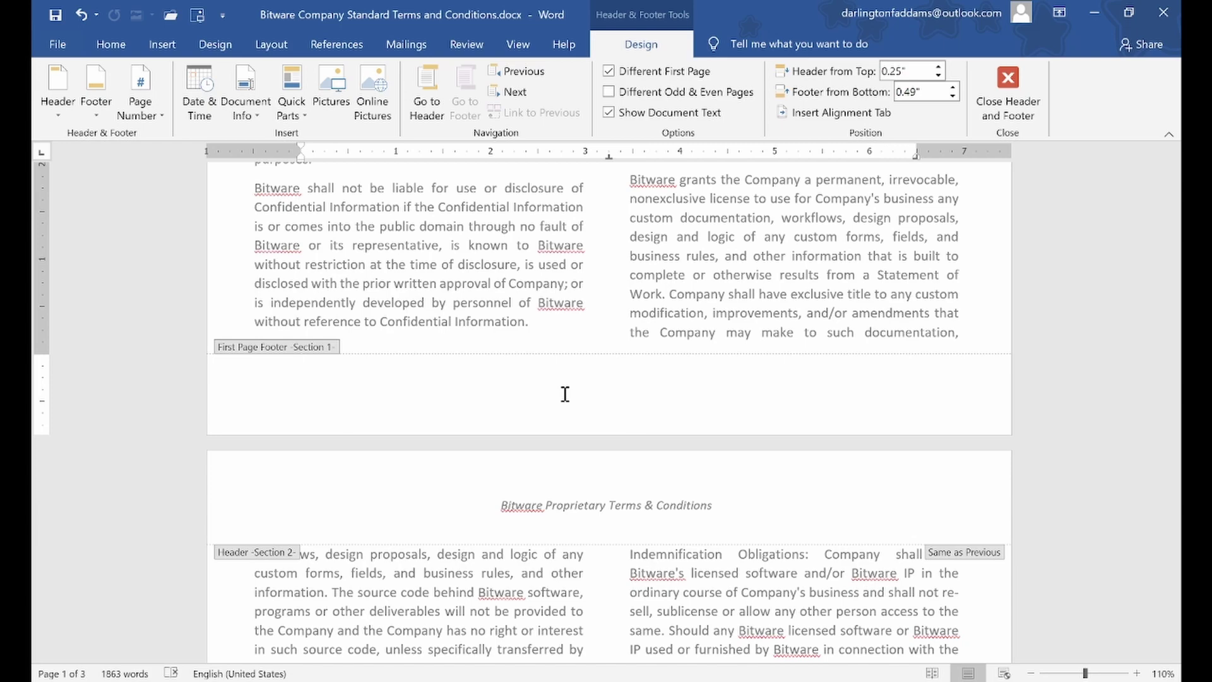
scroll(565, 394, "up", 10)
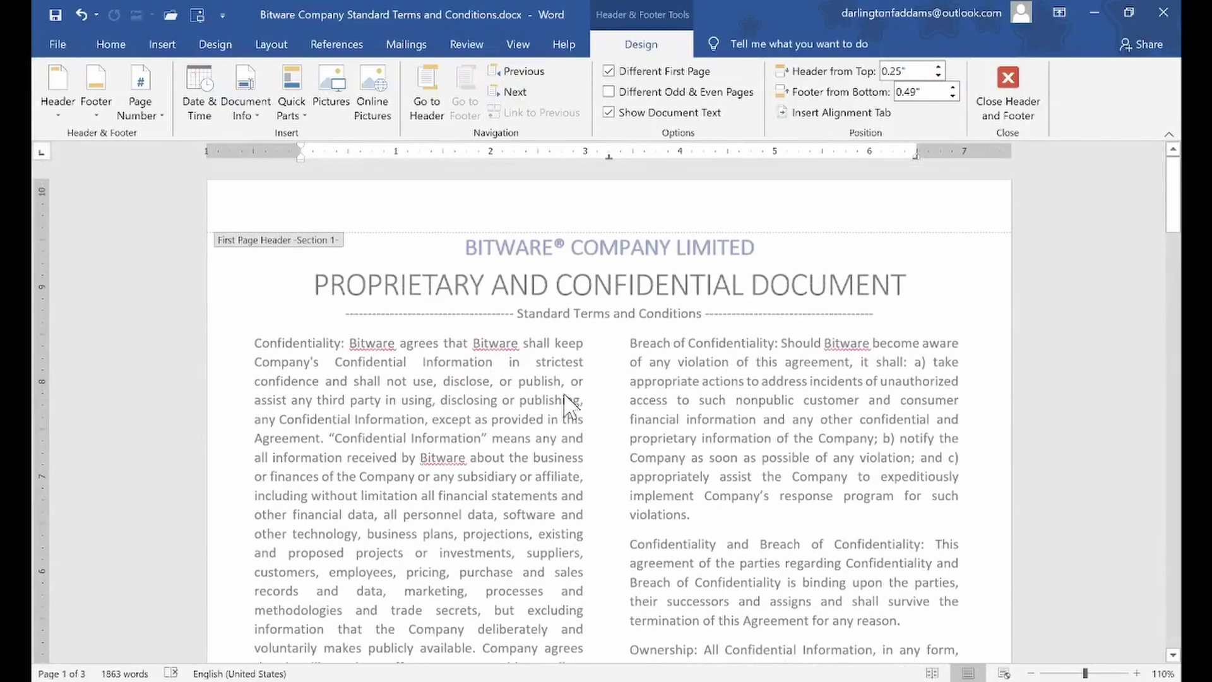
scroll(566, 353, "down", 10)
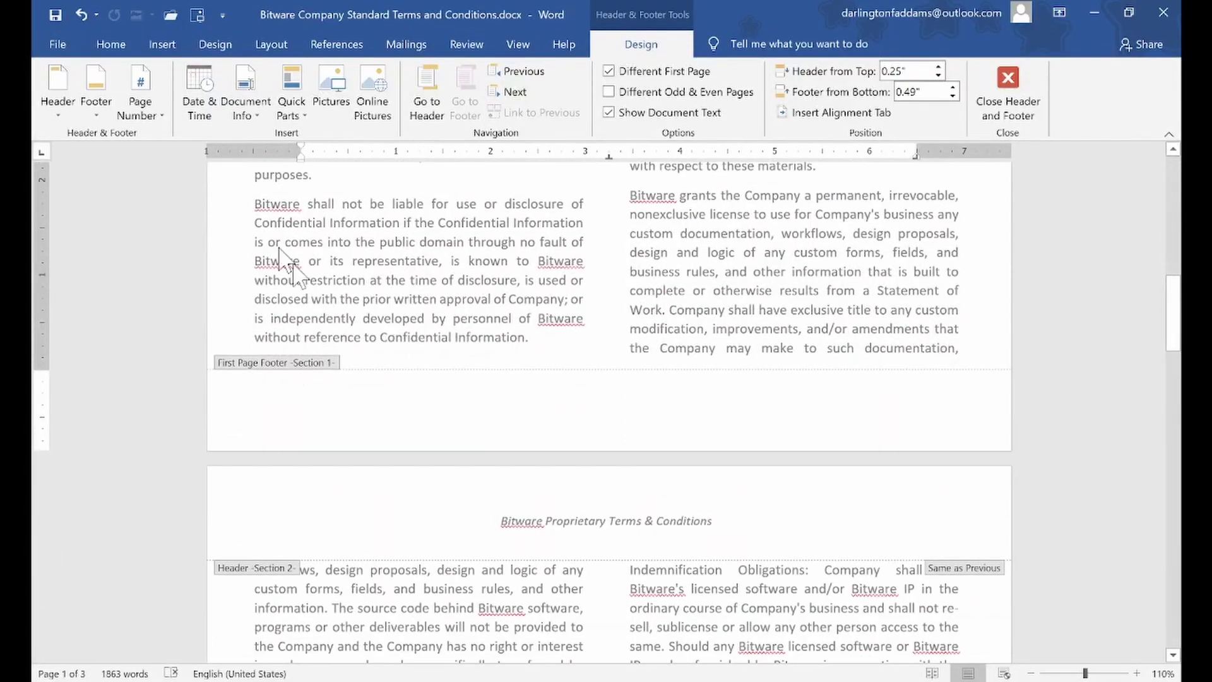
Add a Plain Number 3 page number at the bottom right and drag the bottom margin lower
left_click(152, 118)
mouse_move(230, 157)
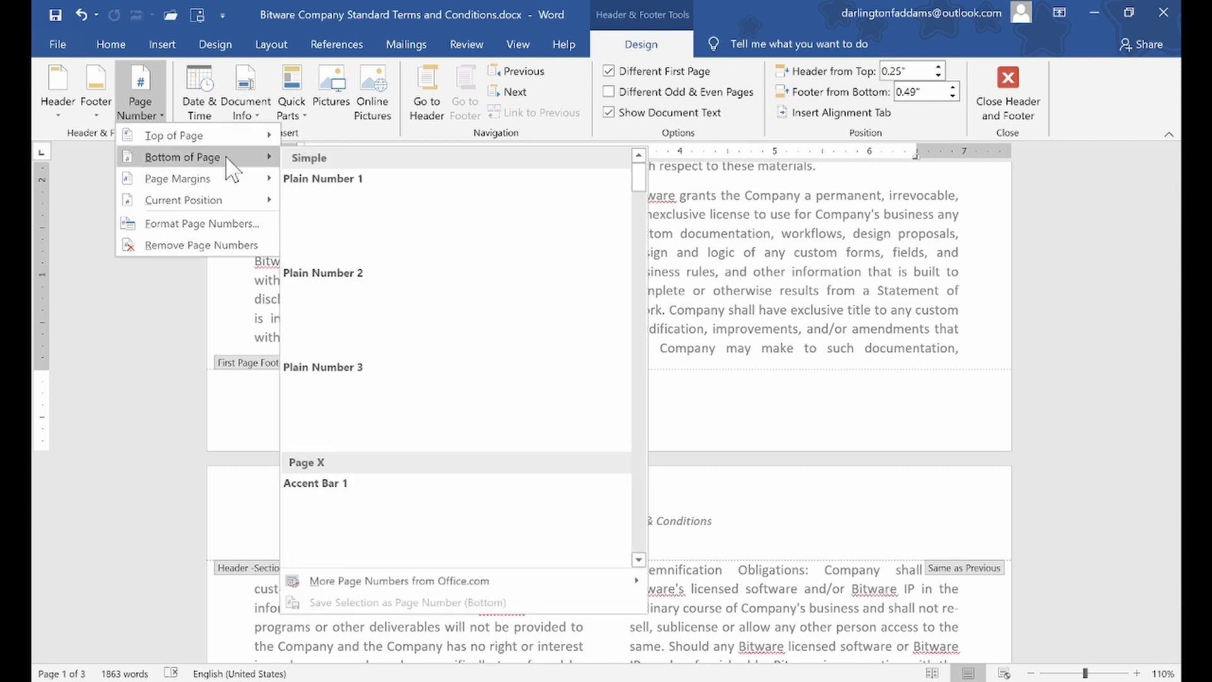
left_click(401, 387)
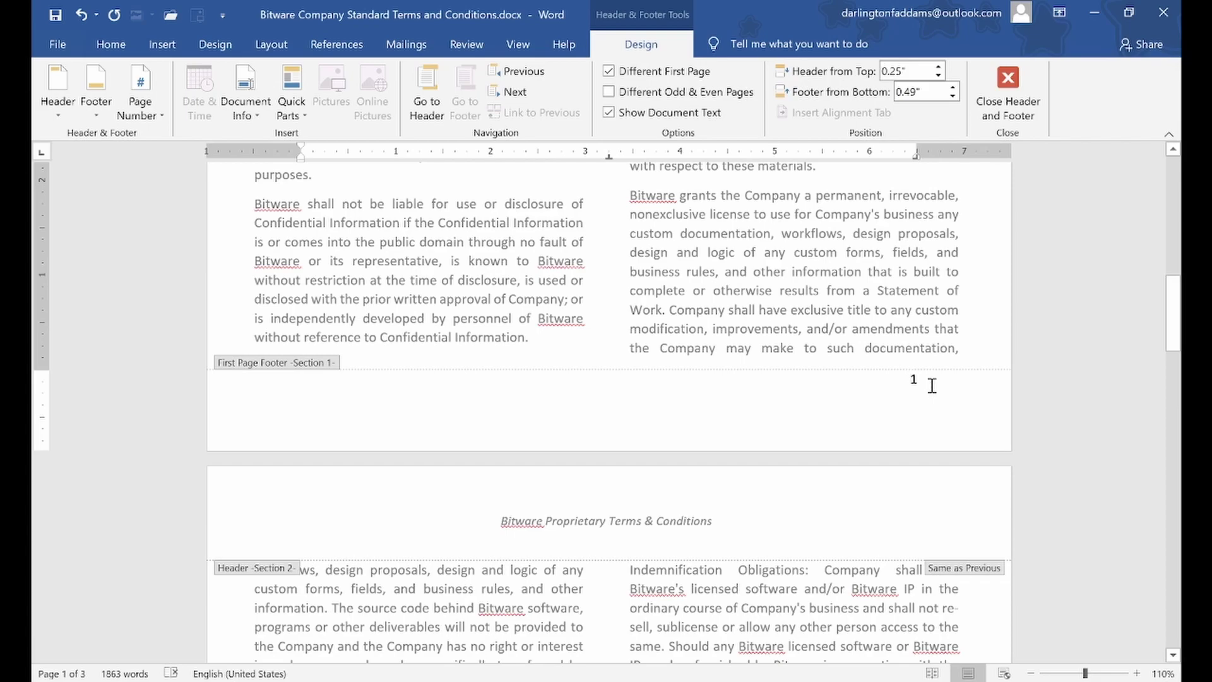
left_click_drag(44, 371, 48, 383)
Reopen the first-page footer and undo the bottom margin change
double_click(558, 494)
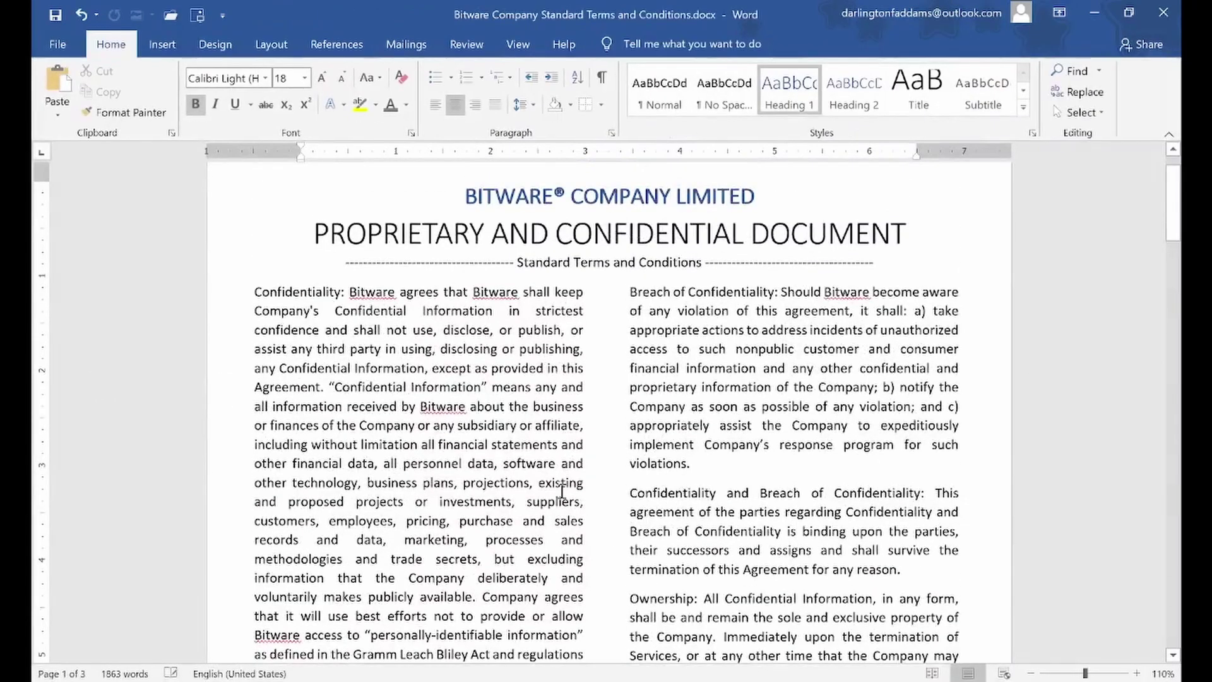
scroll(562, 490, "down", 7)
scroll(561, 490, "down", 4)
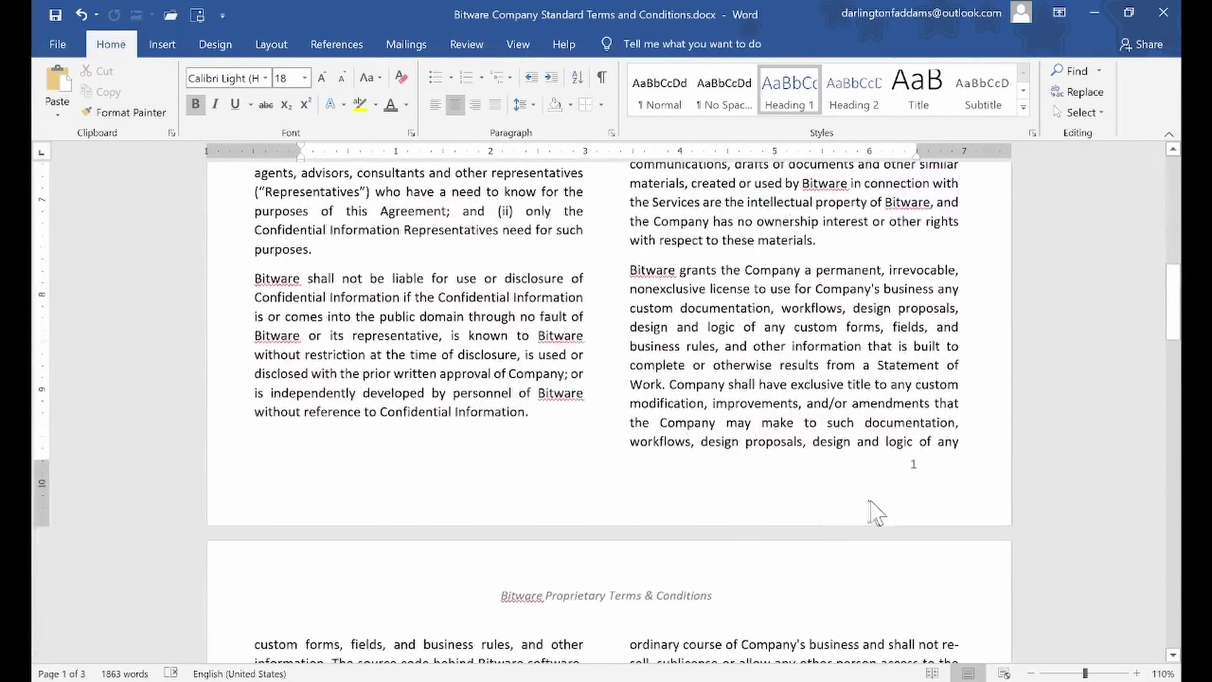
double_click(889, 478)
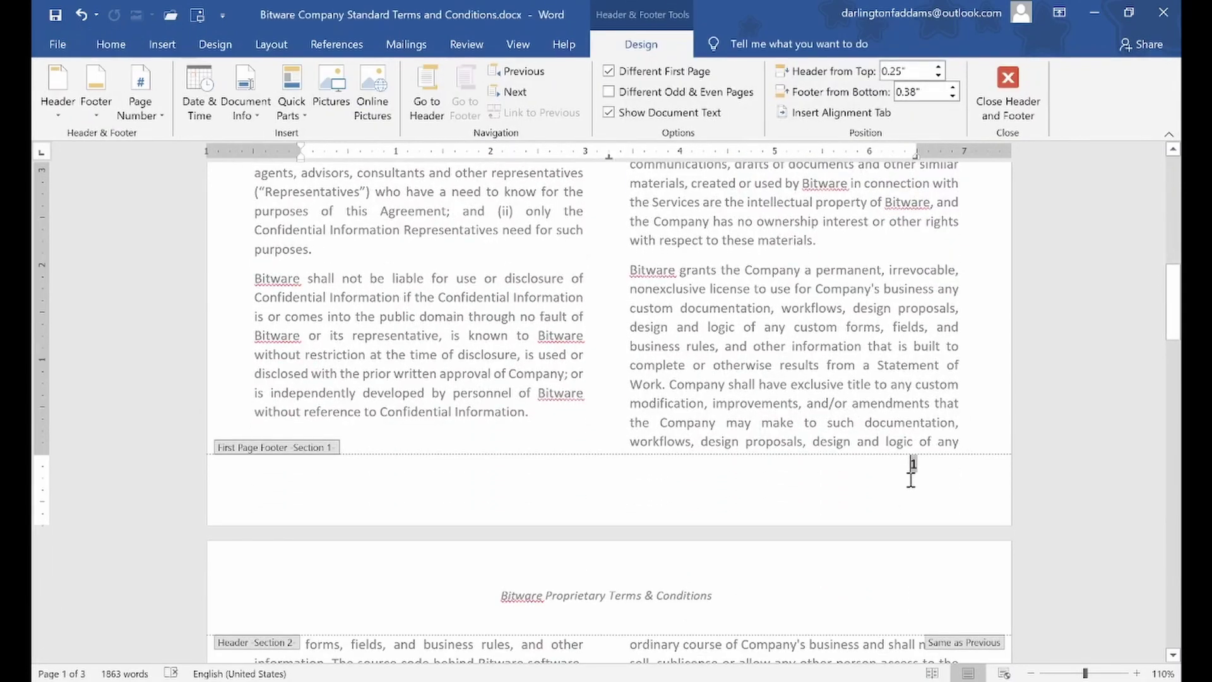
key("ctrl+z")
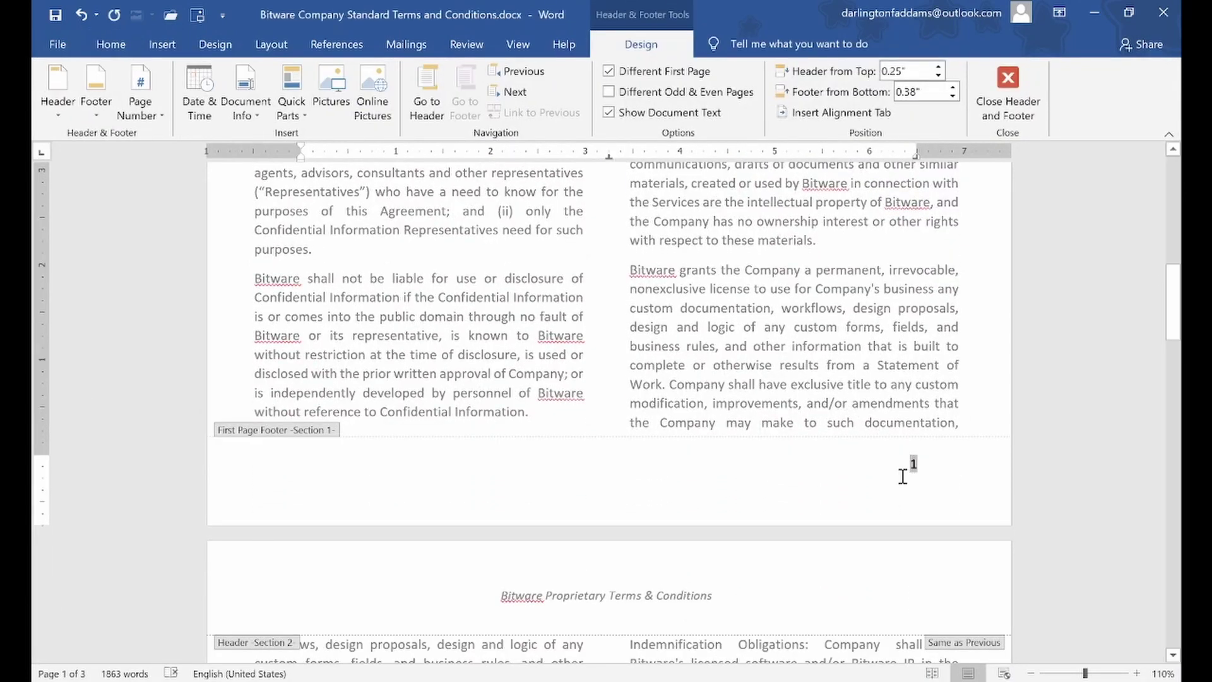
Remove the empty line above the page number in the first-page footer
left_click(897, 491)
key("BackSpace")
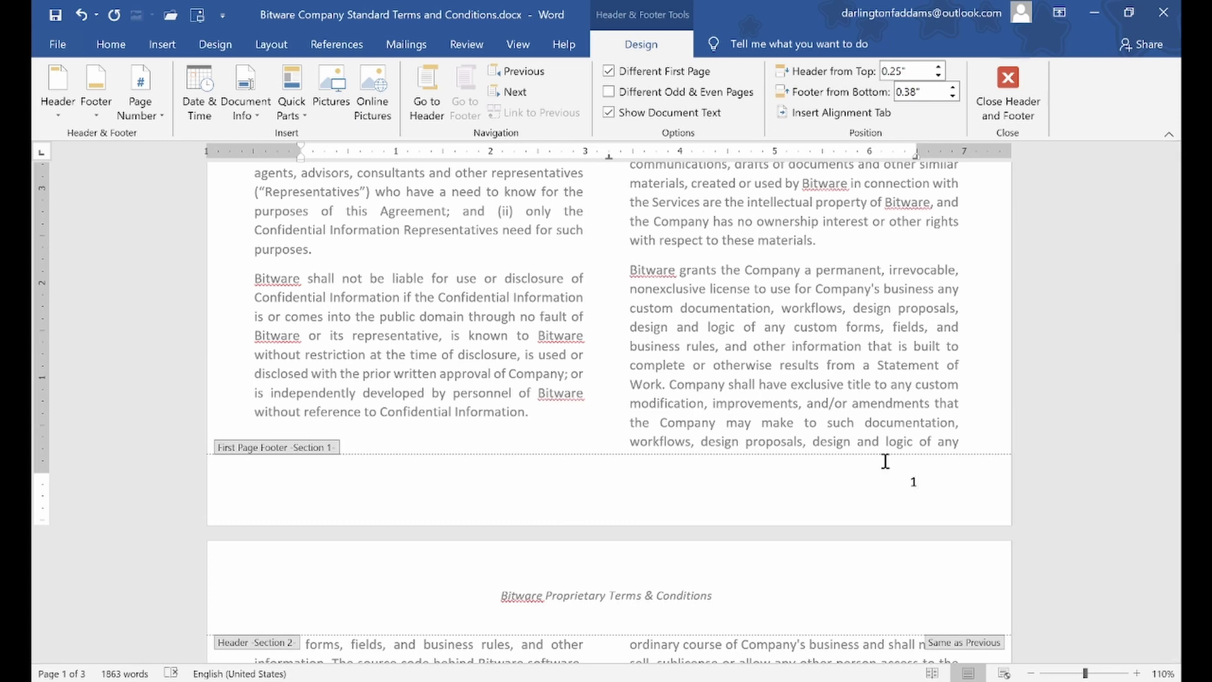
scroll(885, 461, "down", 10)
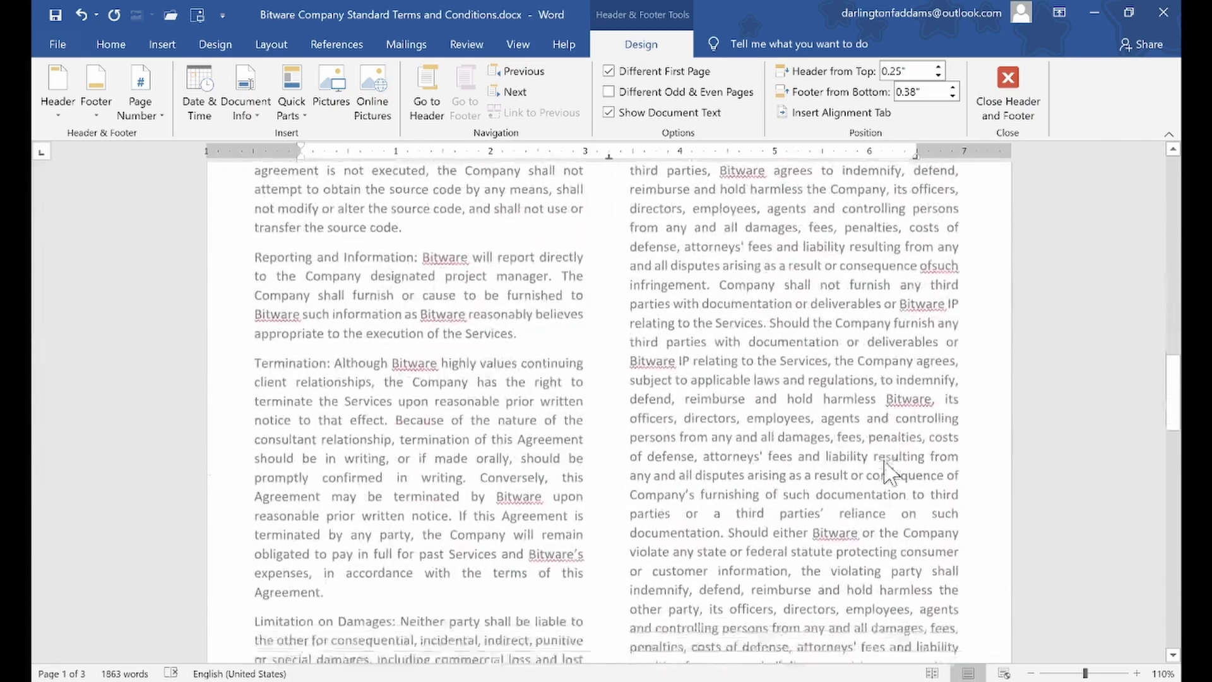
scroll(884, 463, "down", 3)
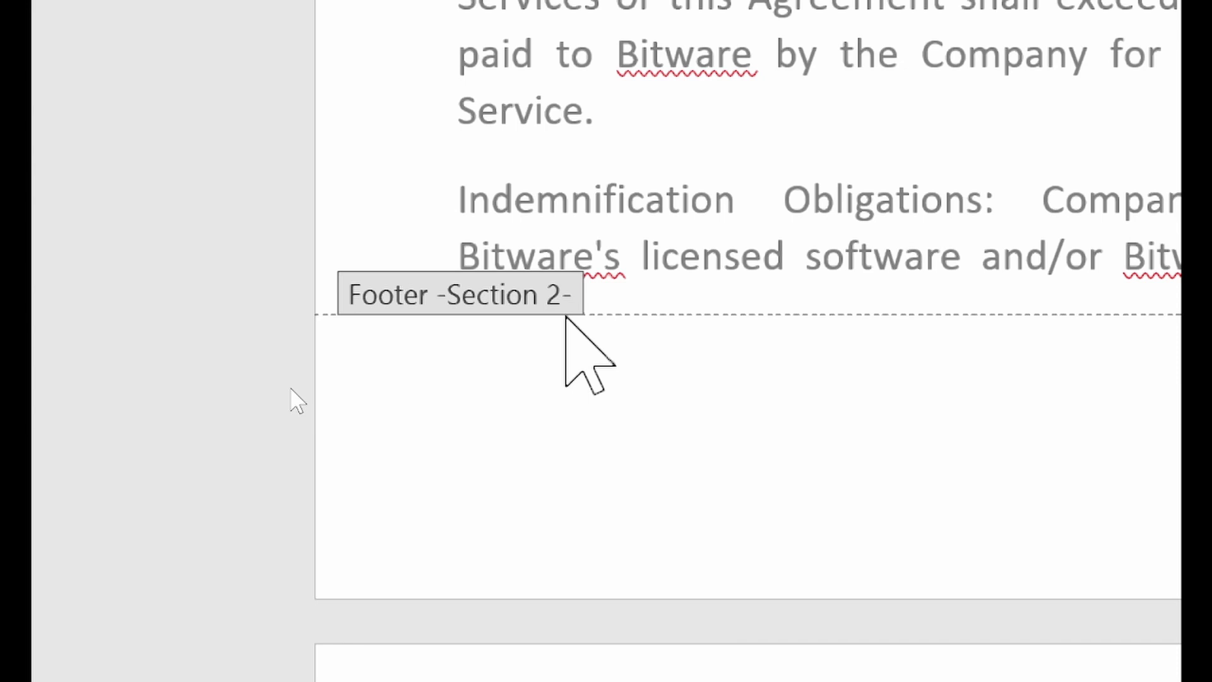
Scroll back up to page 1 to reach its footer area
scroll(382, 348, "up", 5)
scroll(382, 348, "up", 10)
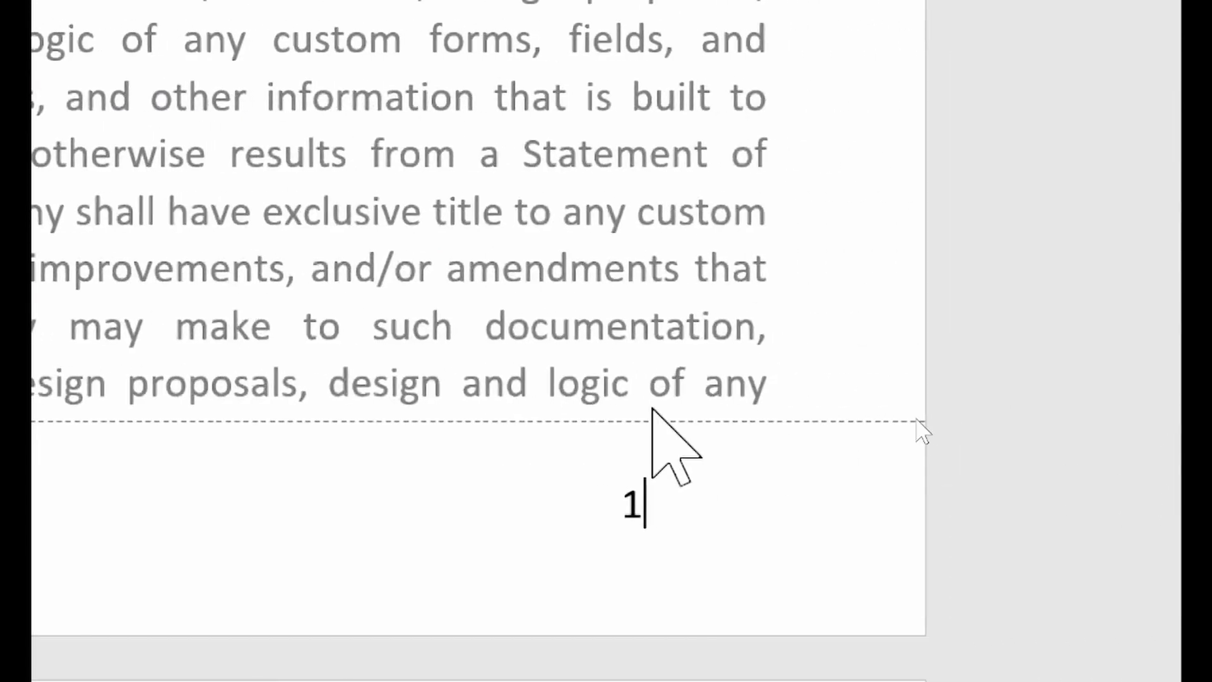
scroll(532, 414, "down", 10)
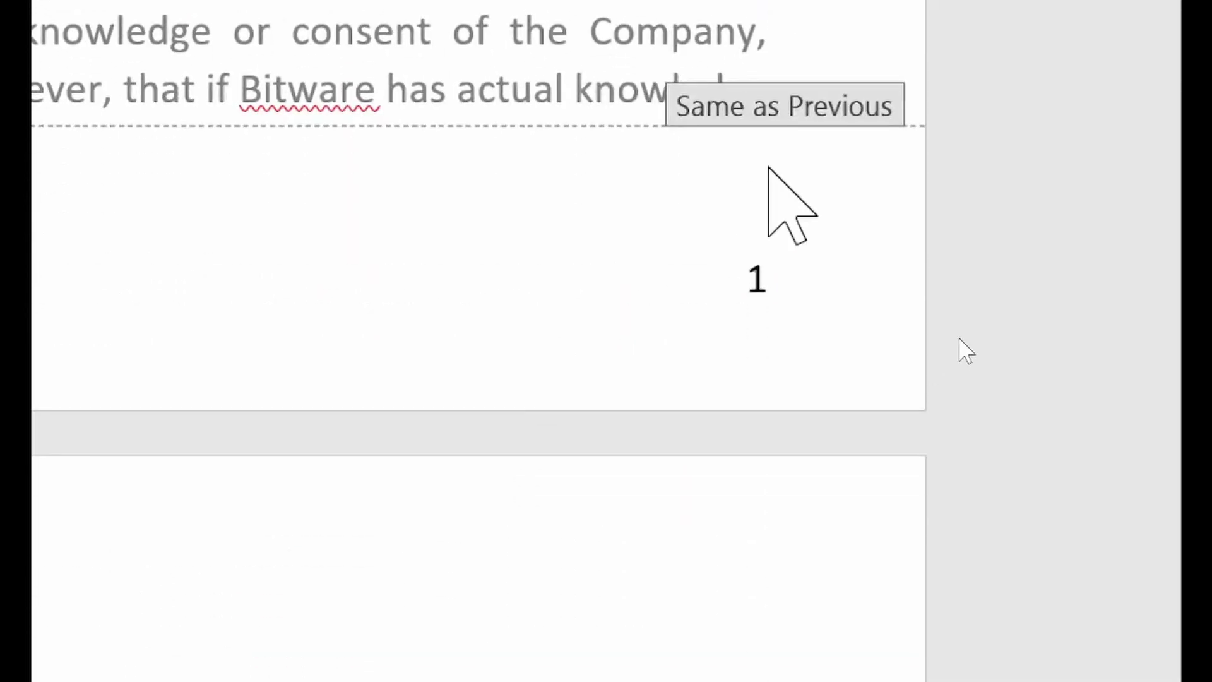
scroll(965, 352, "up", 15)
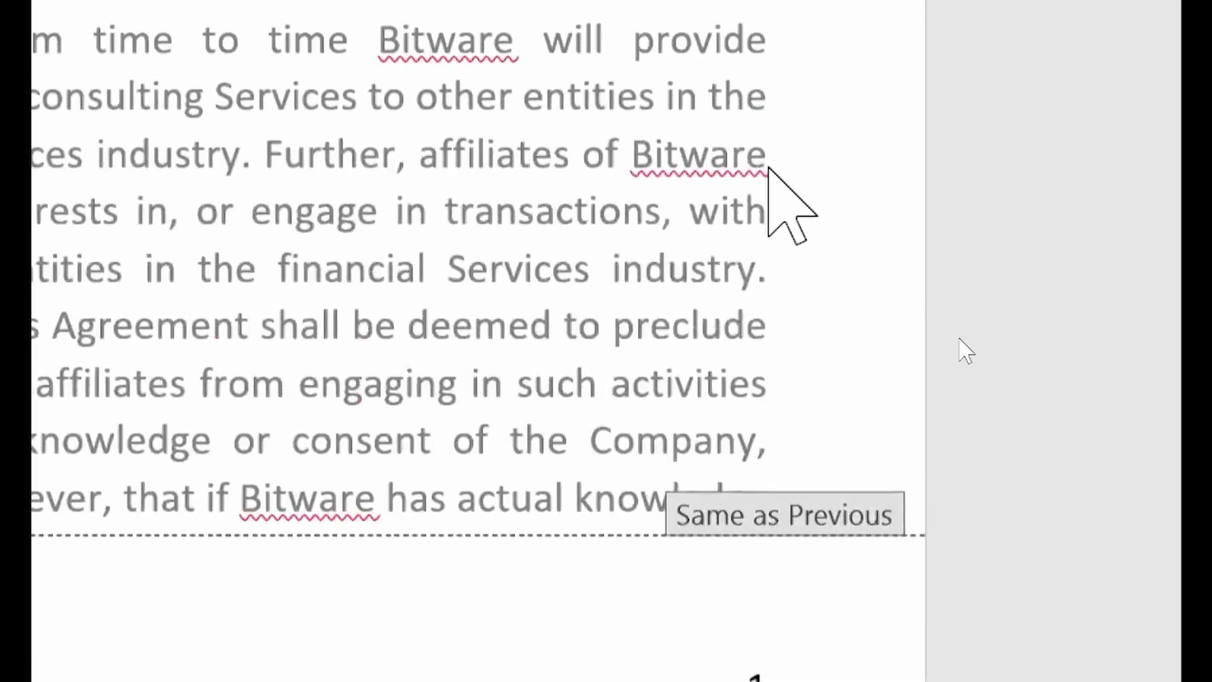
scroll(966, 352, "up", 10)
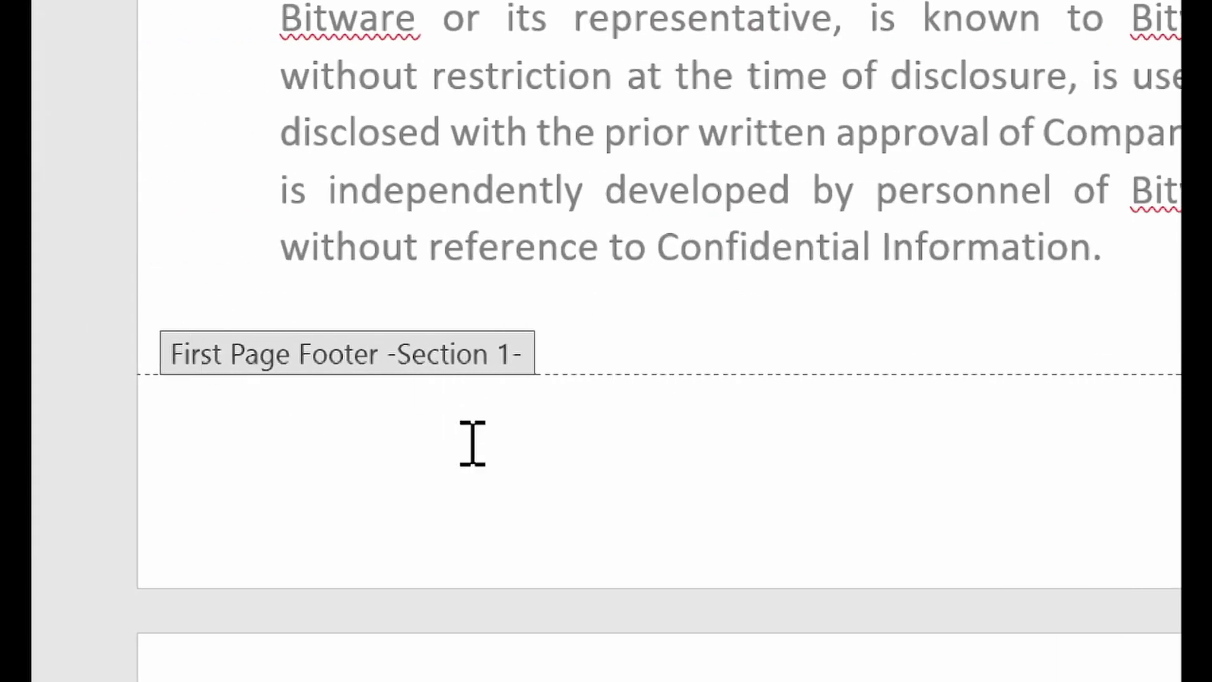
Open the first-page footer, insert a Blank footer, and select its [Type here] placeholder
double_click(379, 442)
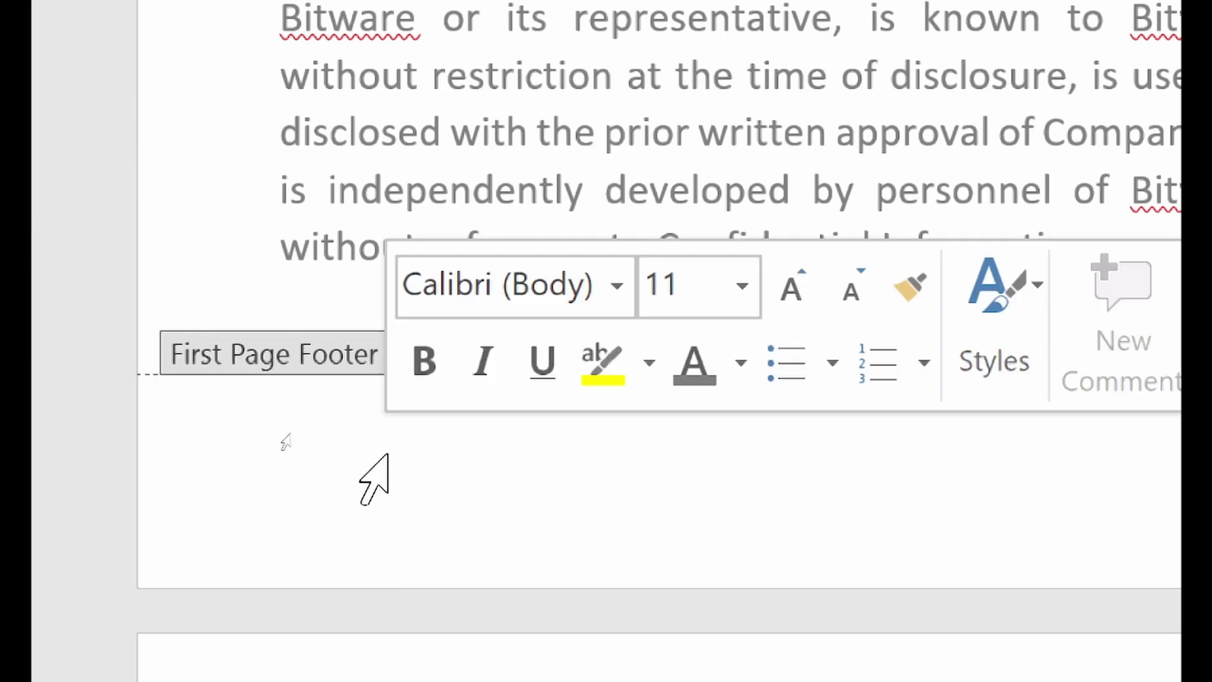
scroll(627, 486, "up", 2)
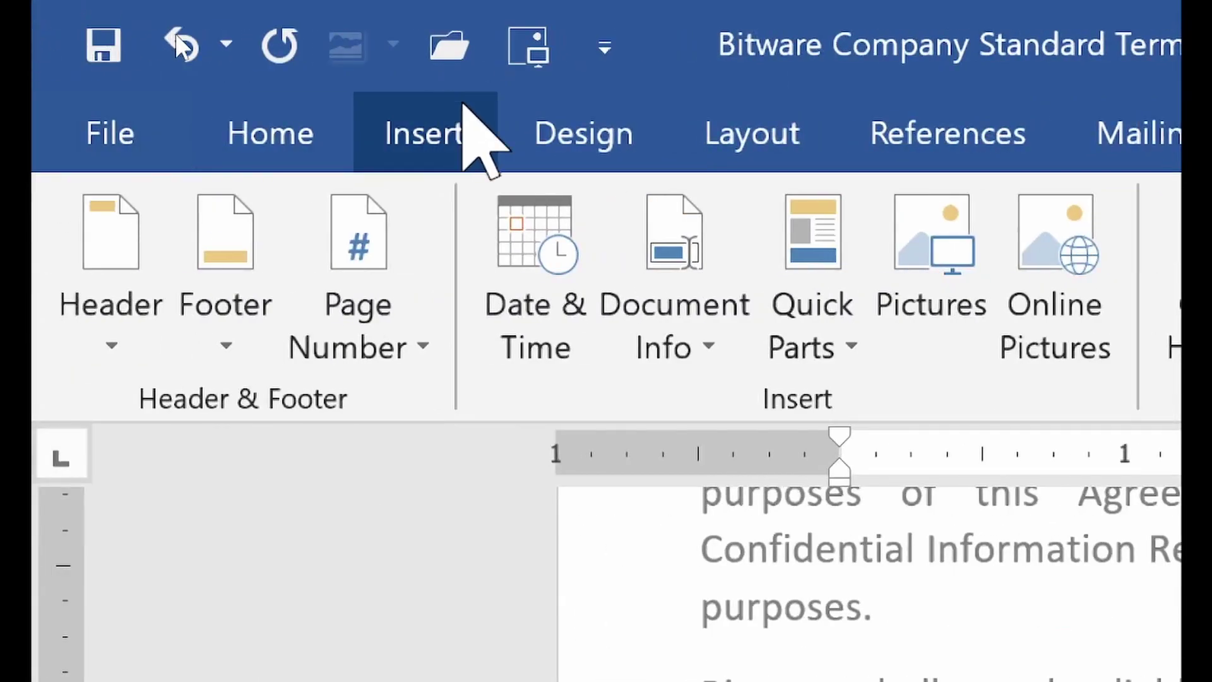
left_click(248, 344)
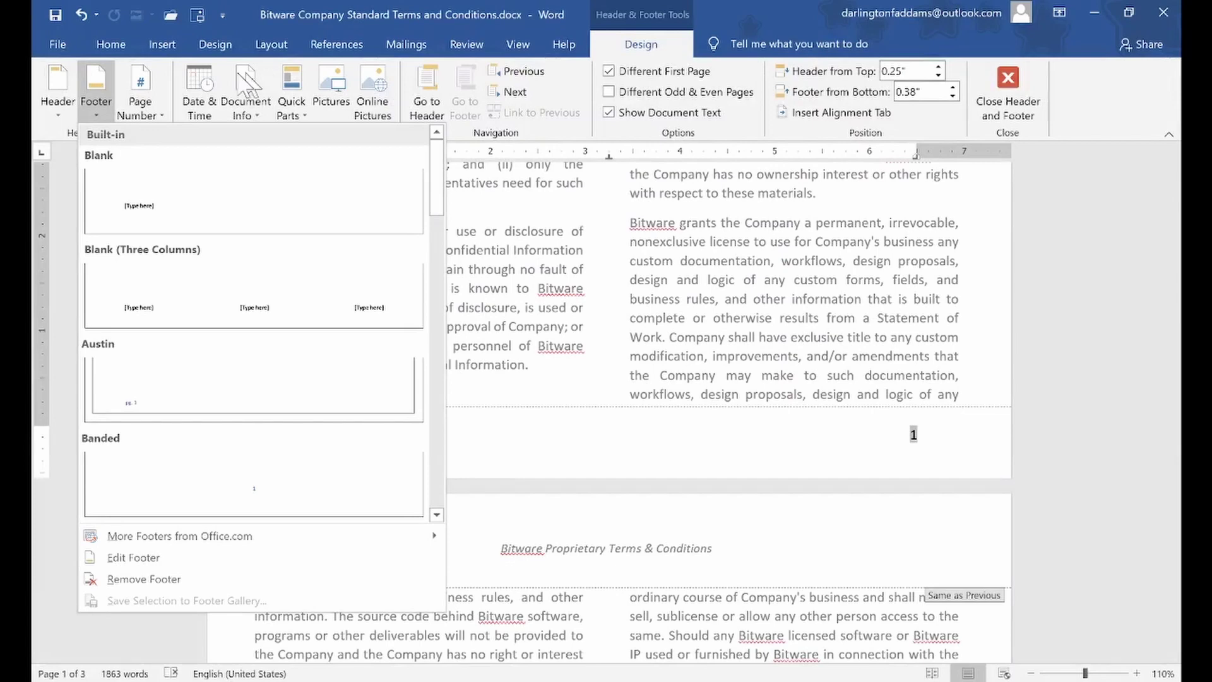
left_click(132, 206)
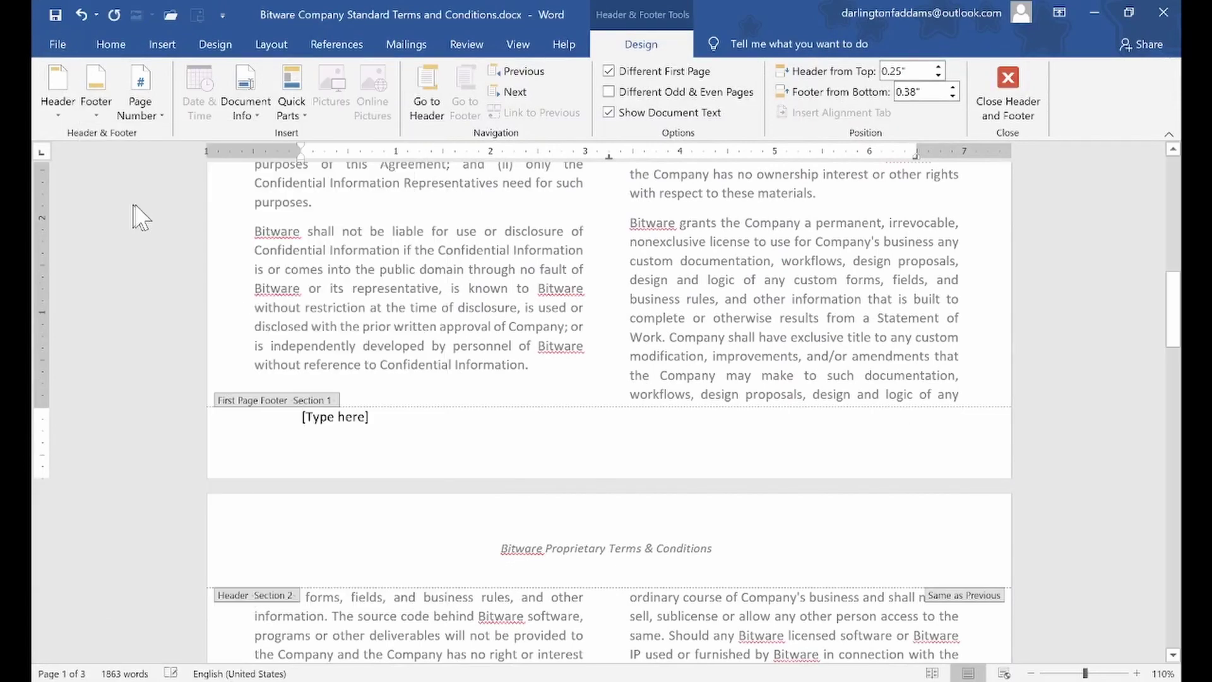
left_click(404, 419)
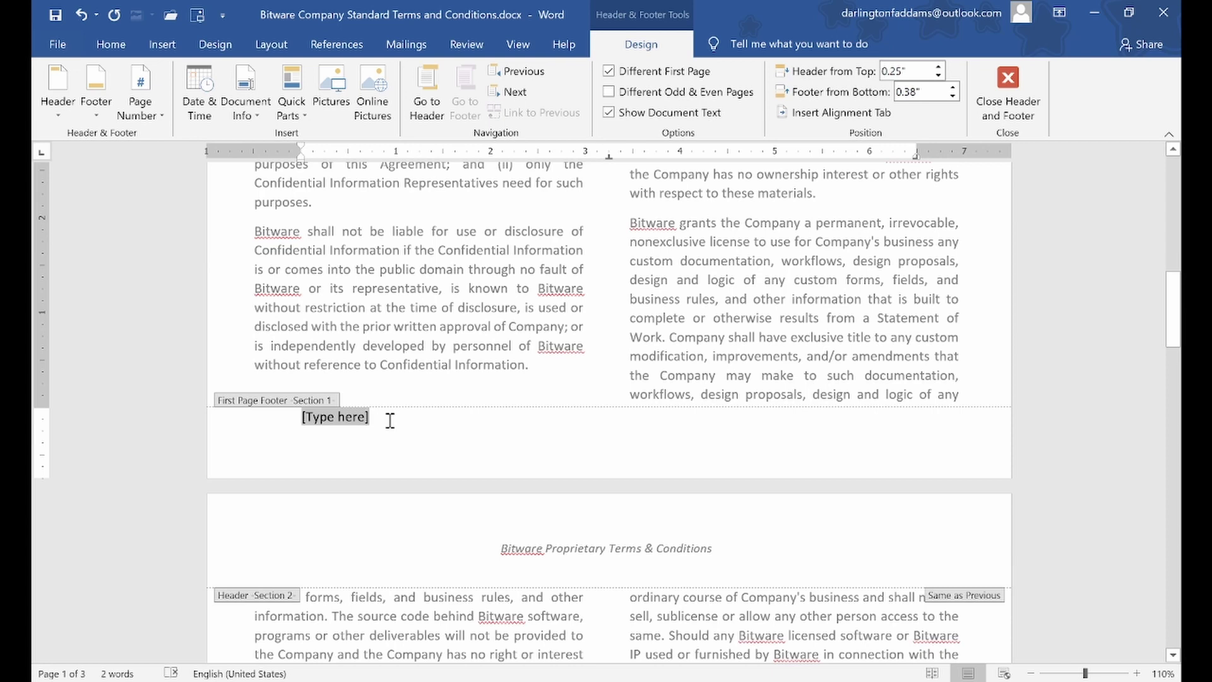
Replace the placeholder with a Plain Number 3 page number at the bottom right
left_click(134, 93)
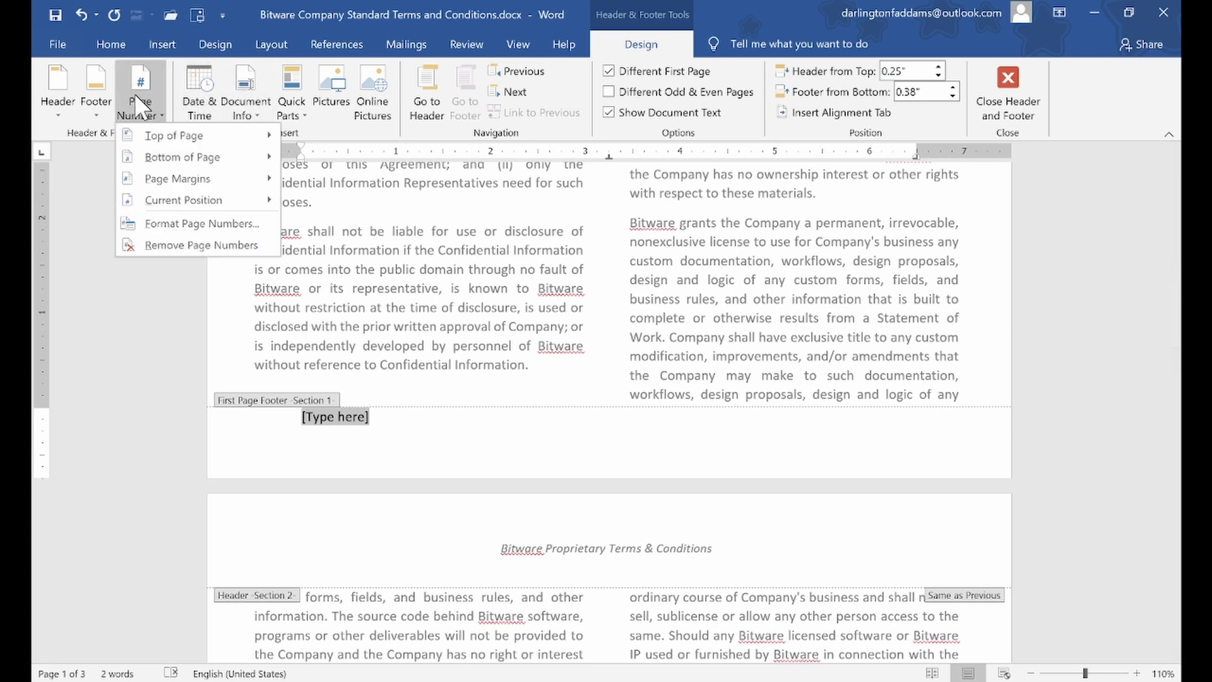
mouse_move(175, 158)
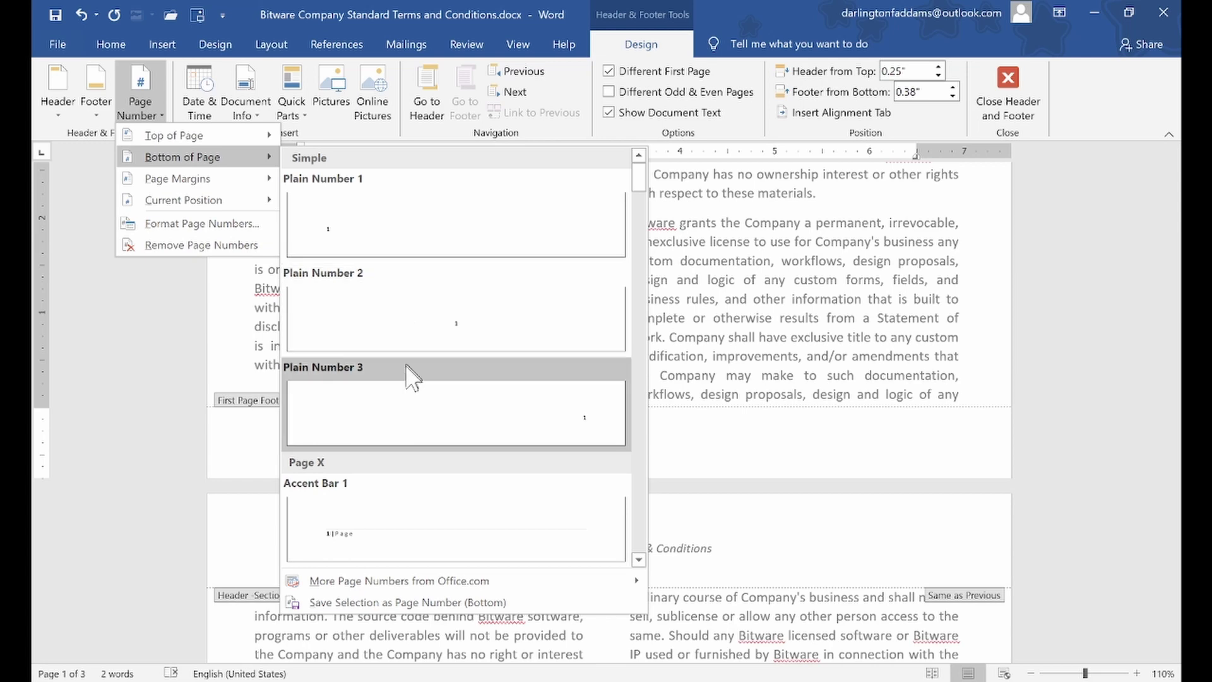
left_click(409, 380)
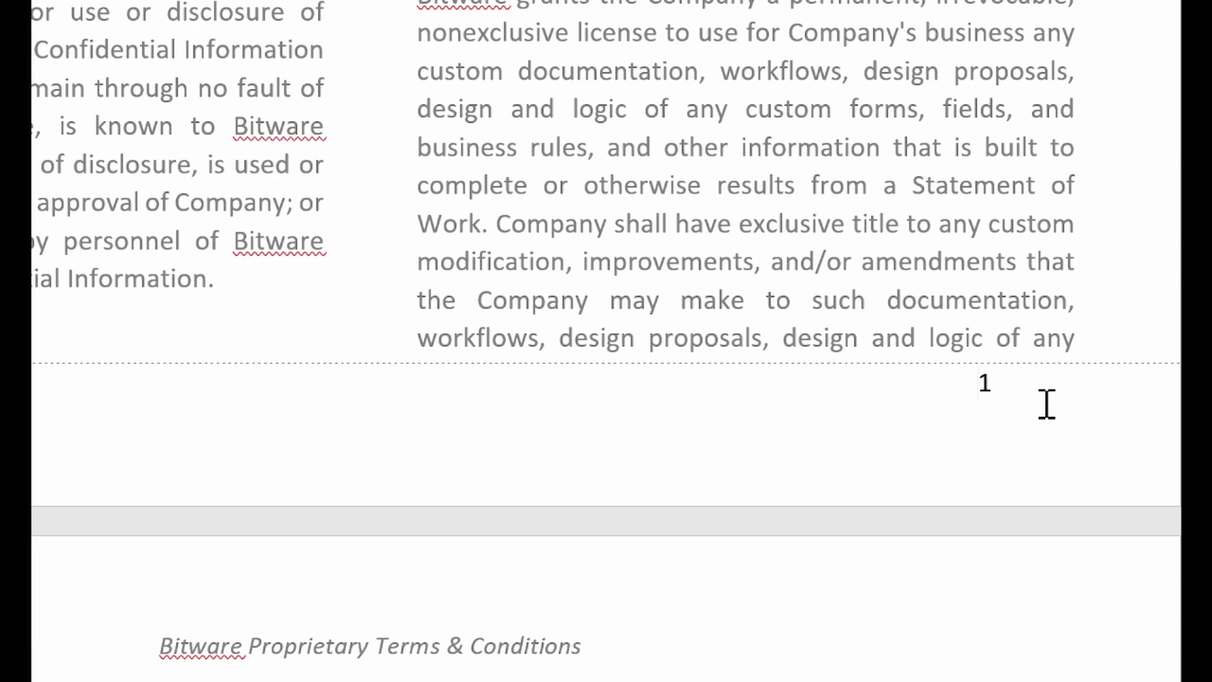
Place the insertion point just before the page number 1
double_click(978, 390)
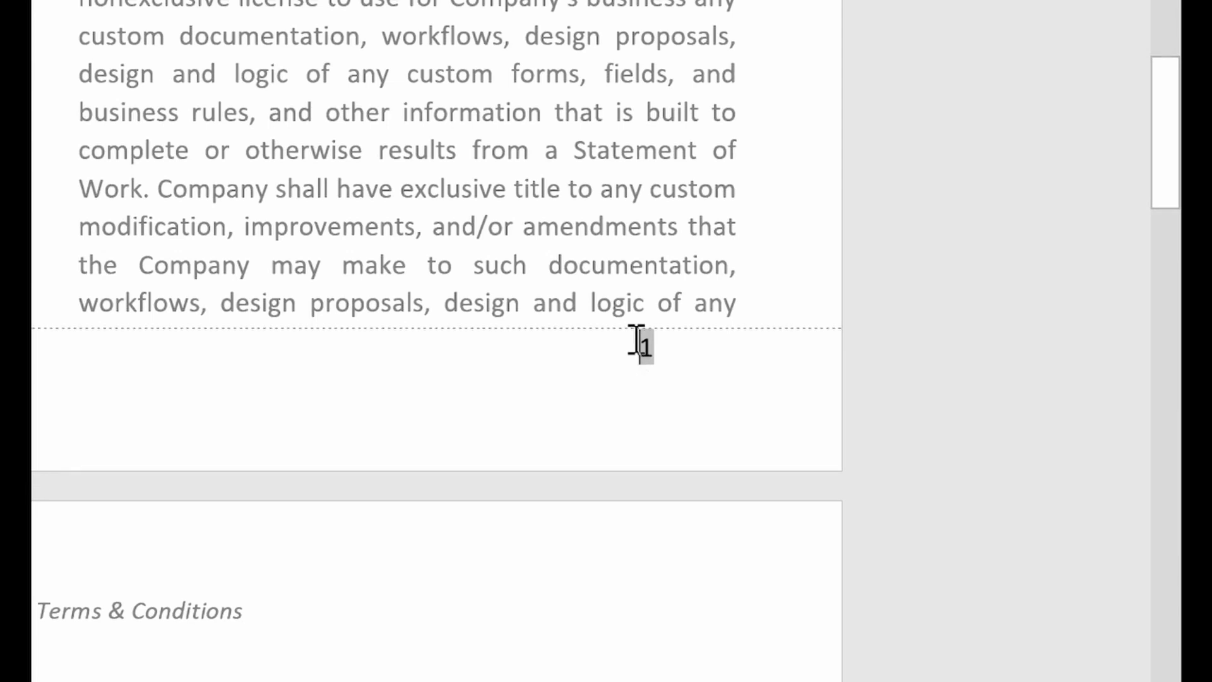
left_click(638, 353)
double_click(644, 348)
key("Left")
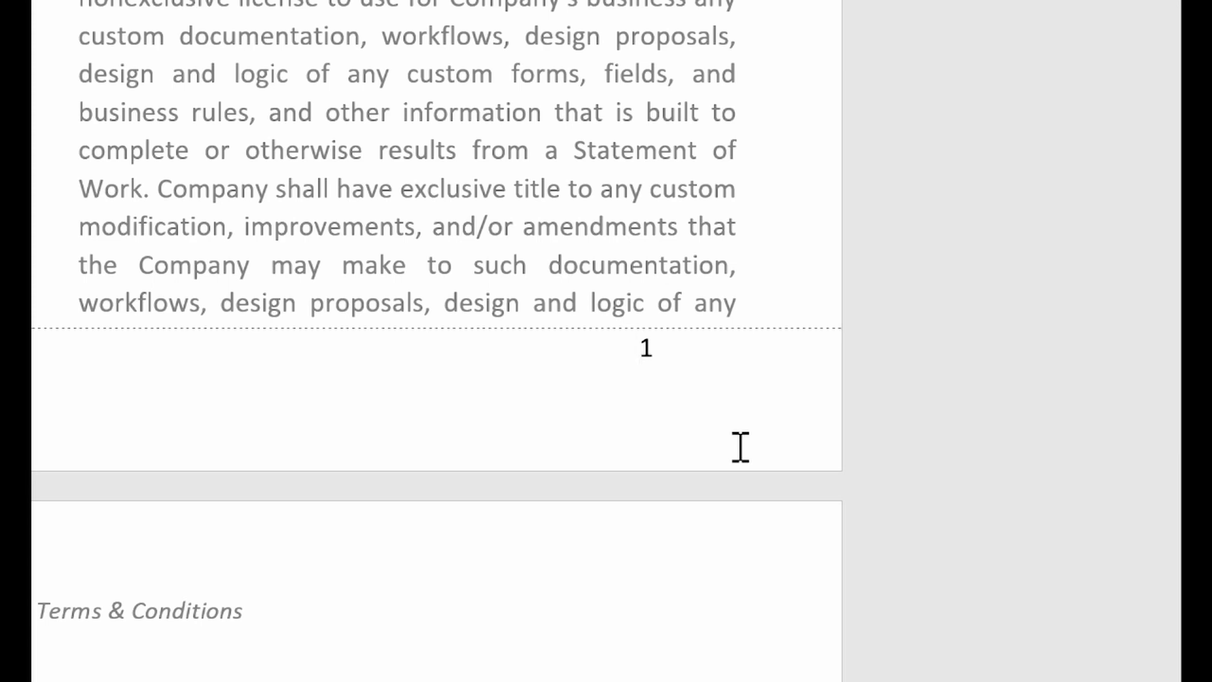
Type 'This document is legal and binding' before the number and tab the number to the right
type("This document is l")
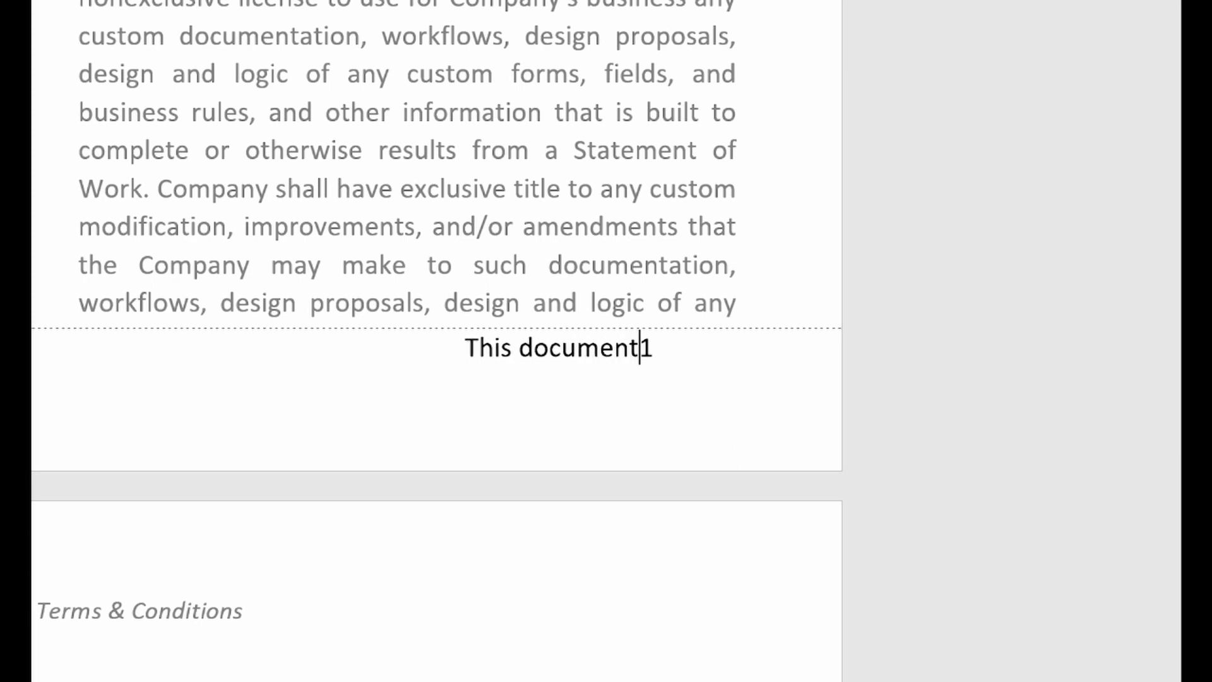
type("egal and v")
key("BackSpace")
type("binding")
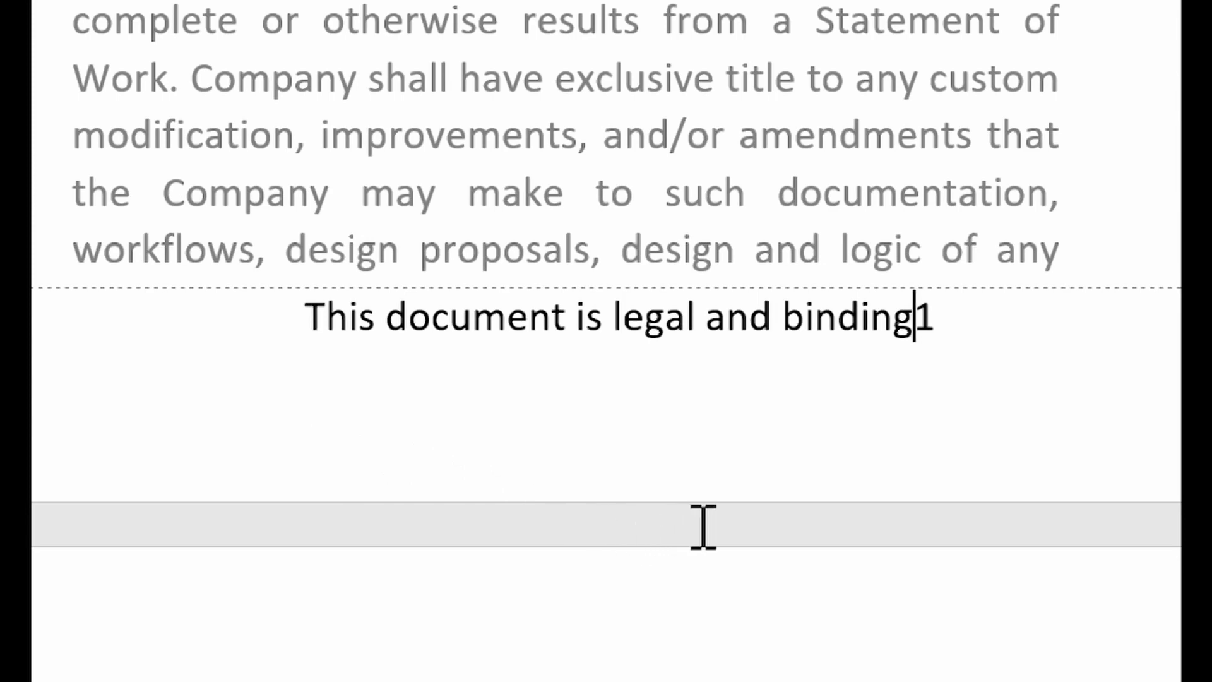
key("Tab")
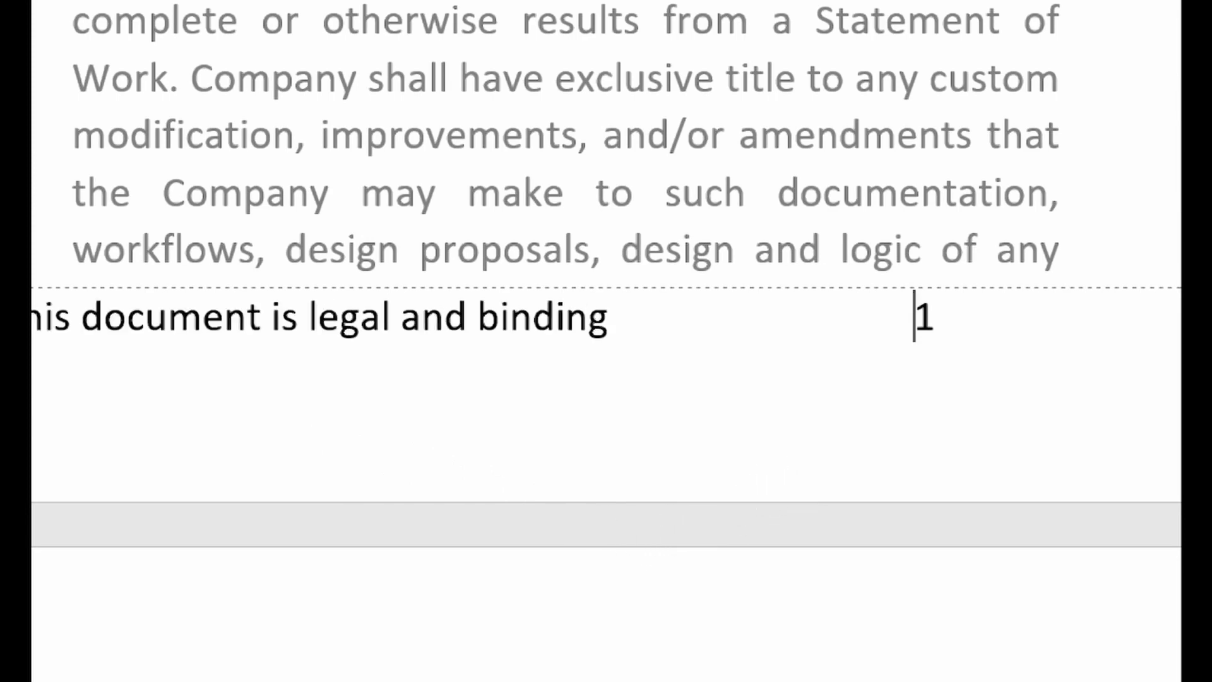
key("shift+Home")
key("BackSpace")
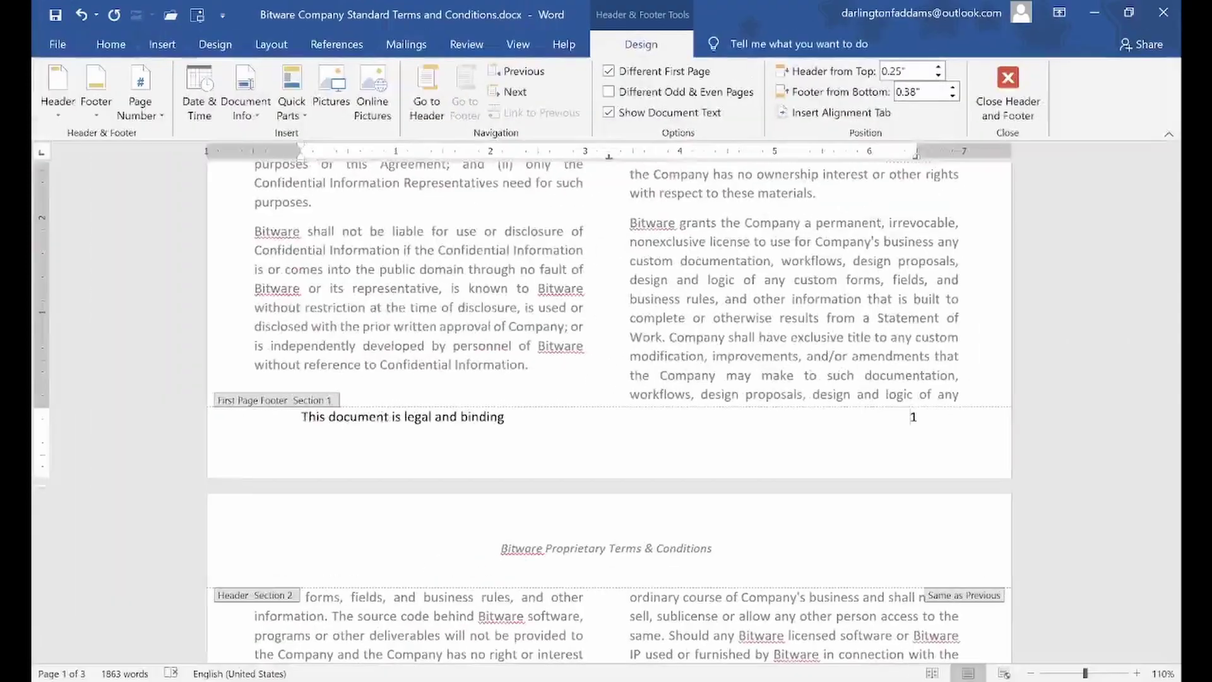
Shrink the footer sentence to 10 pt and make it italic
left_click(238, 428)
left_click(314, 437)
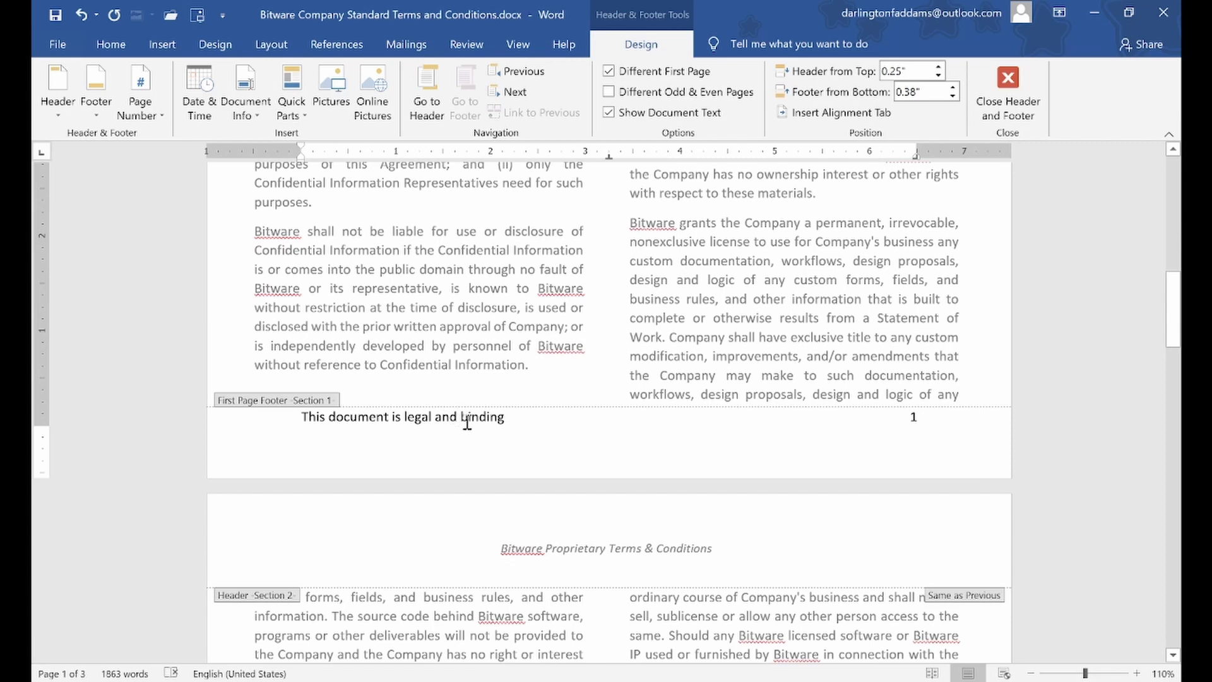
left_click_drag(513, 423, 300, 426)
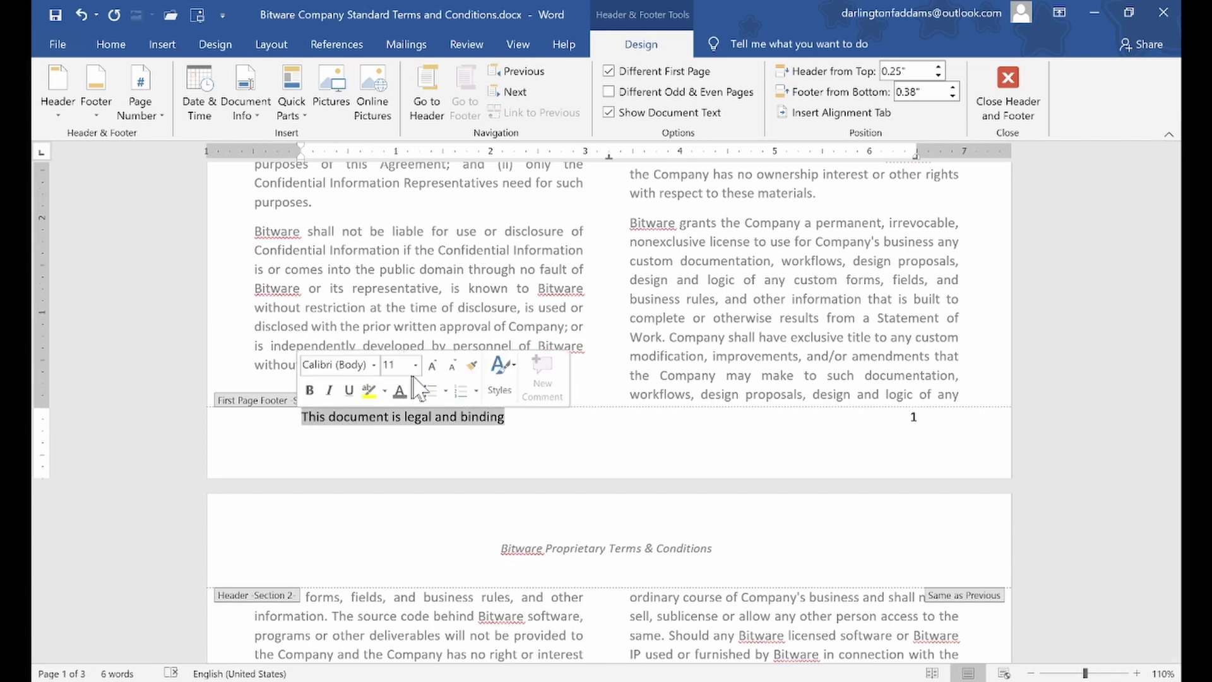
left_click(451, 368)
left_click(329, 390)
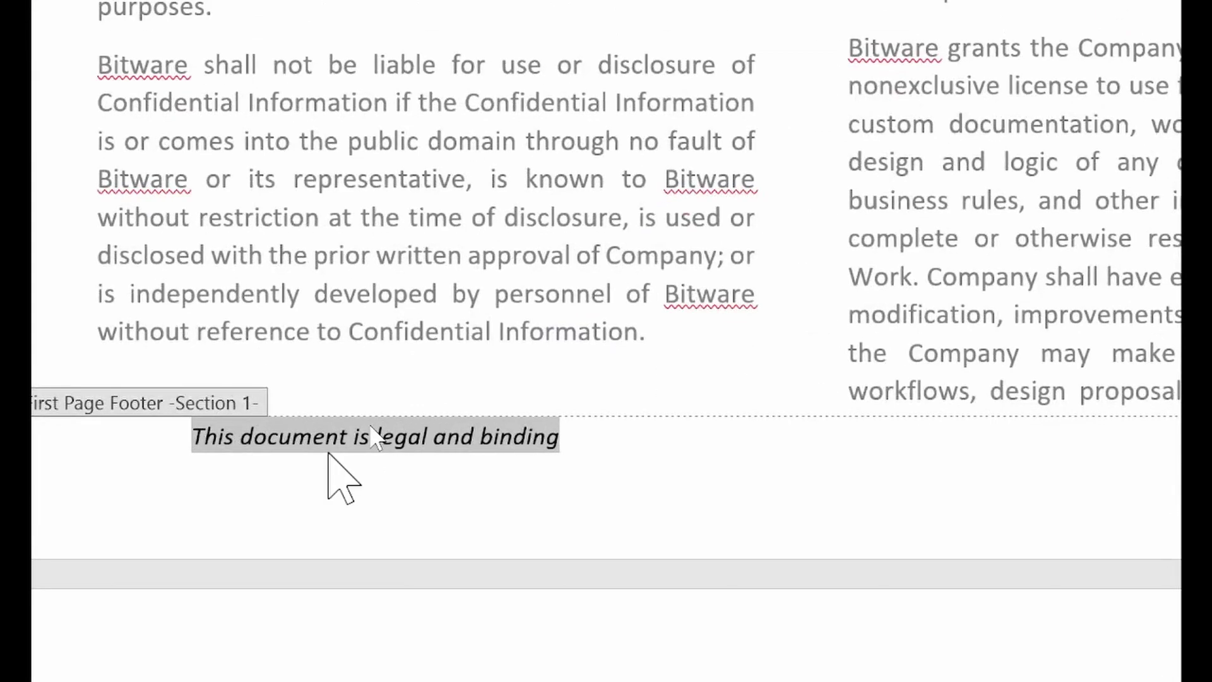
left_click(371, 421)
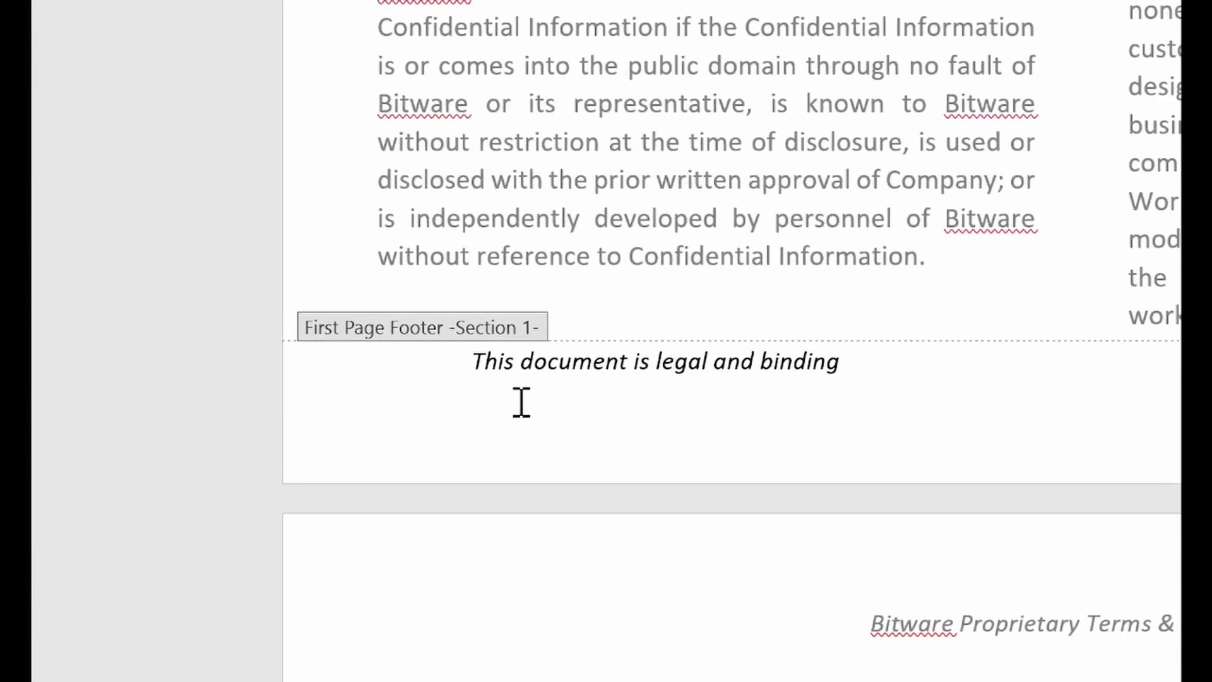
Colour the whole footer sentence grey
left_click_drag(521, 364, 663, 373)
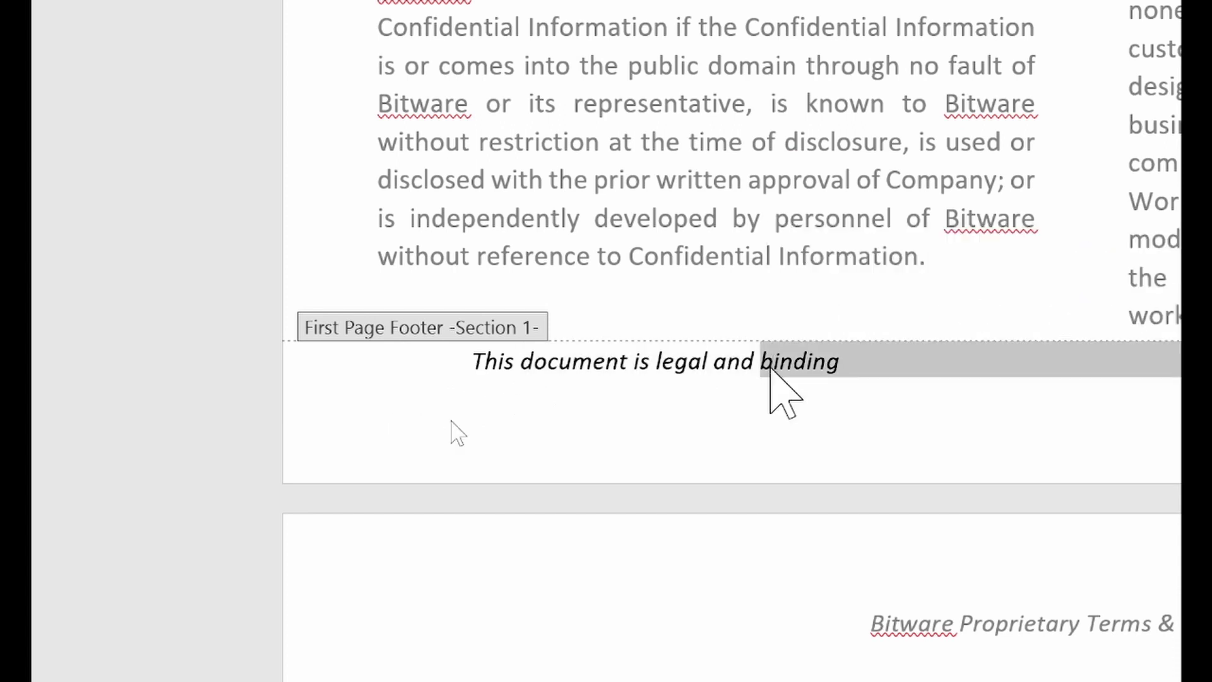
left_click(770, 367)
left_click_drag(310, 359, 689, 350)
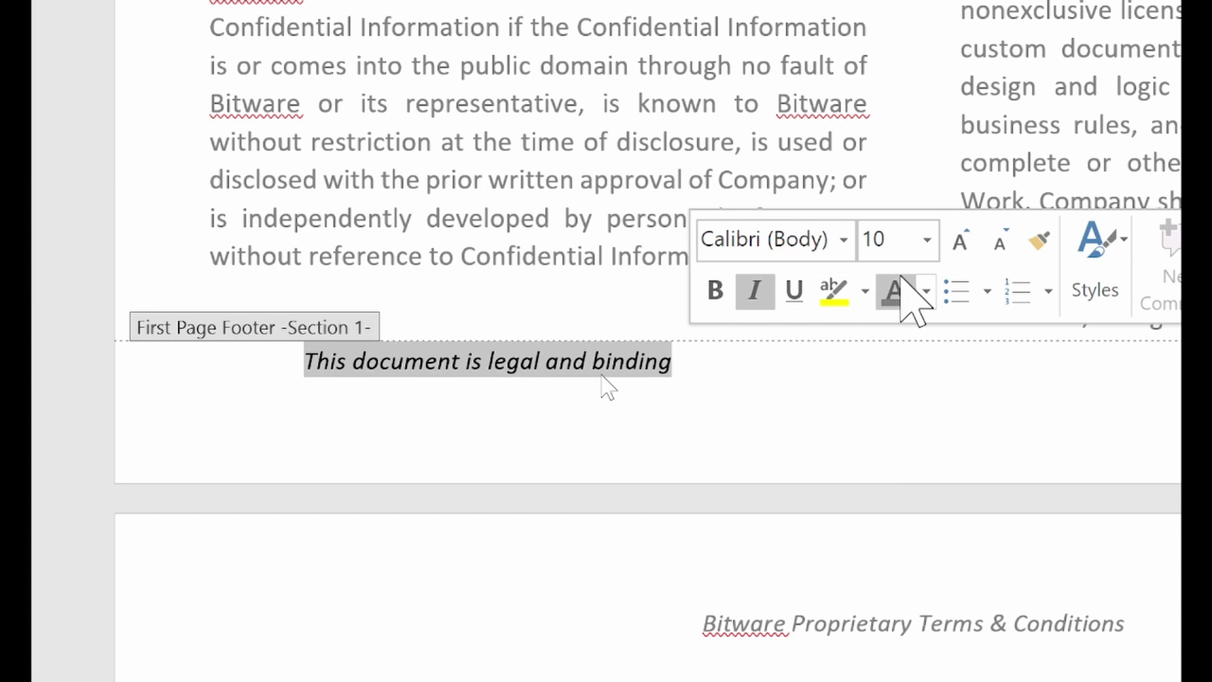
left_click(927, 291)
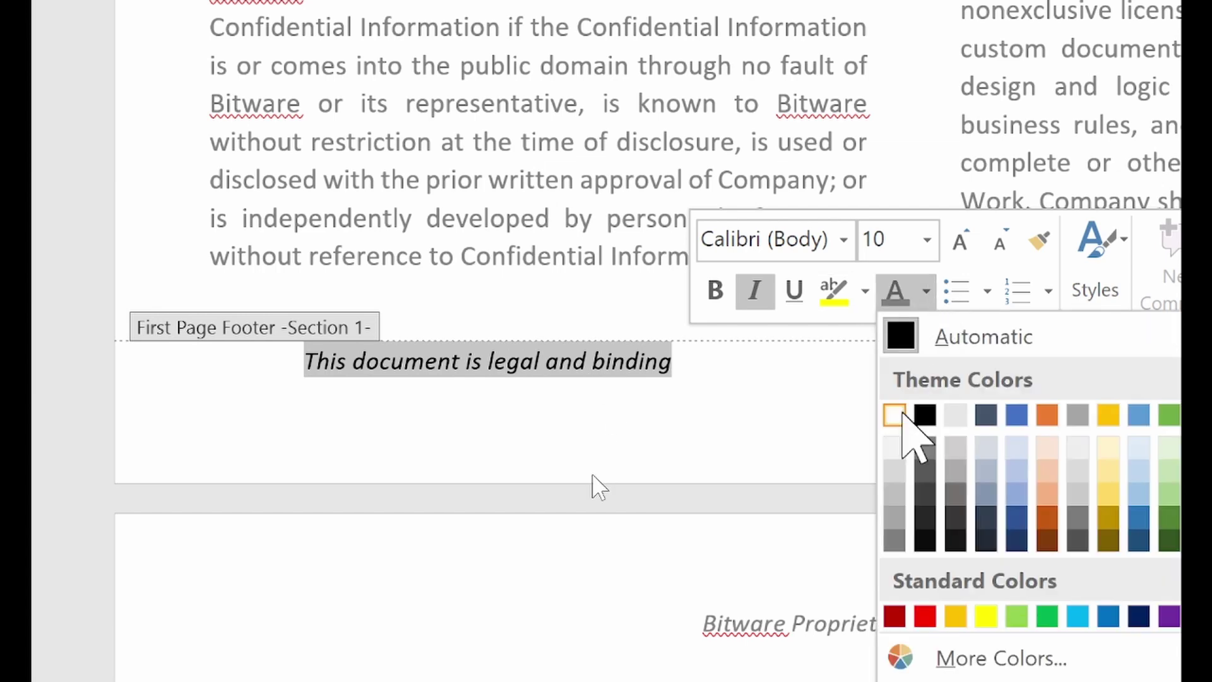
left_click(904, 538)
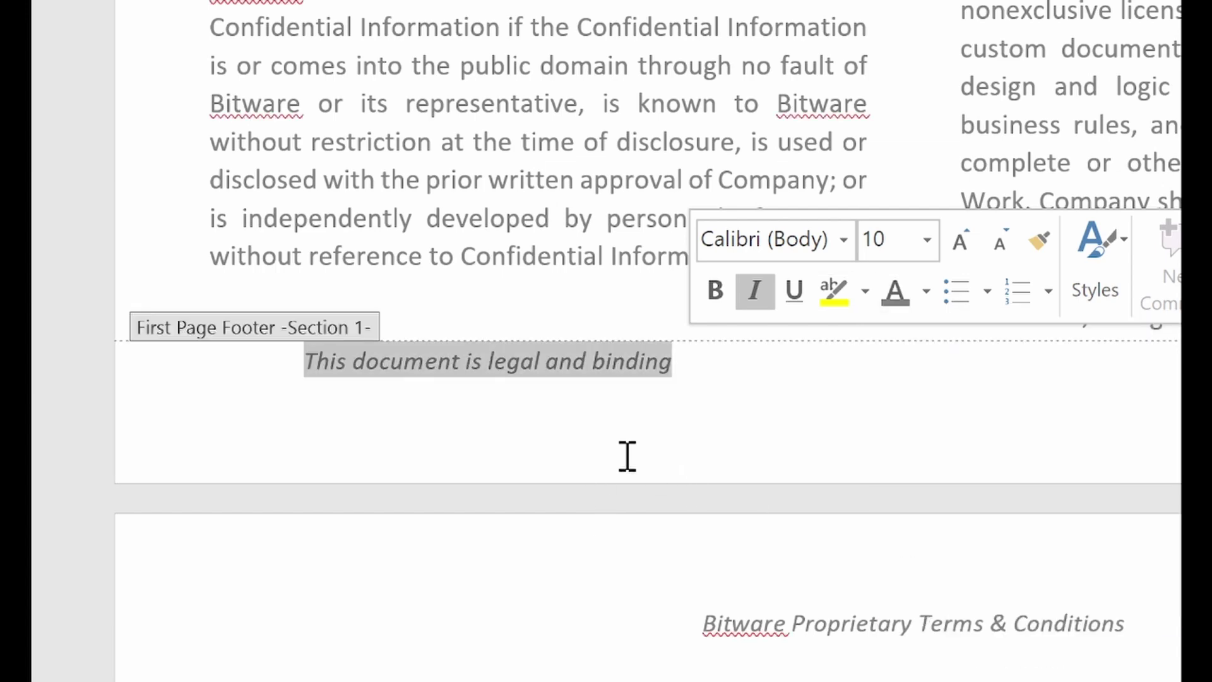
left_click(577, 372)
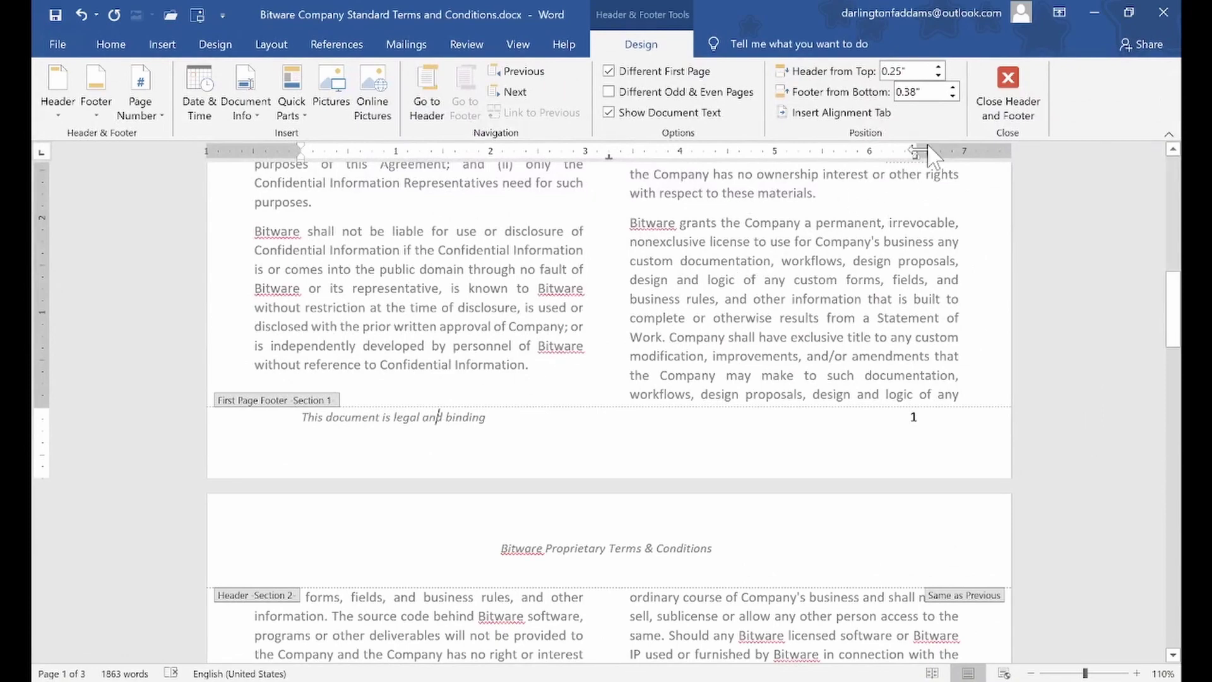
Select the page 1 footer line 'This document is legal and binding' and scroll to page 2's footer
left_click(1009, 79)
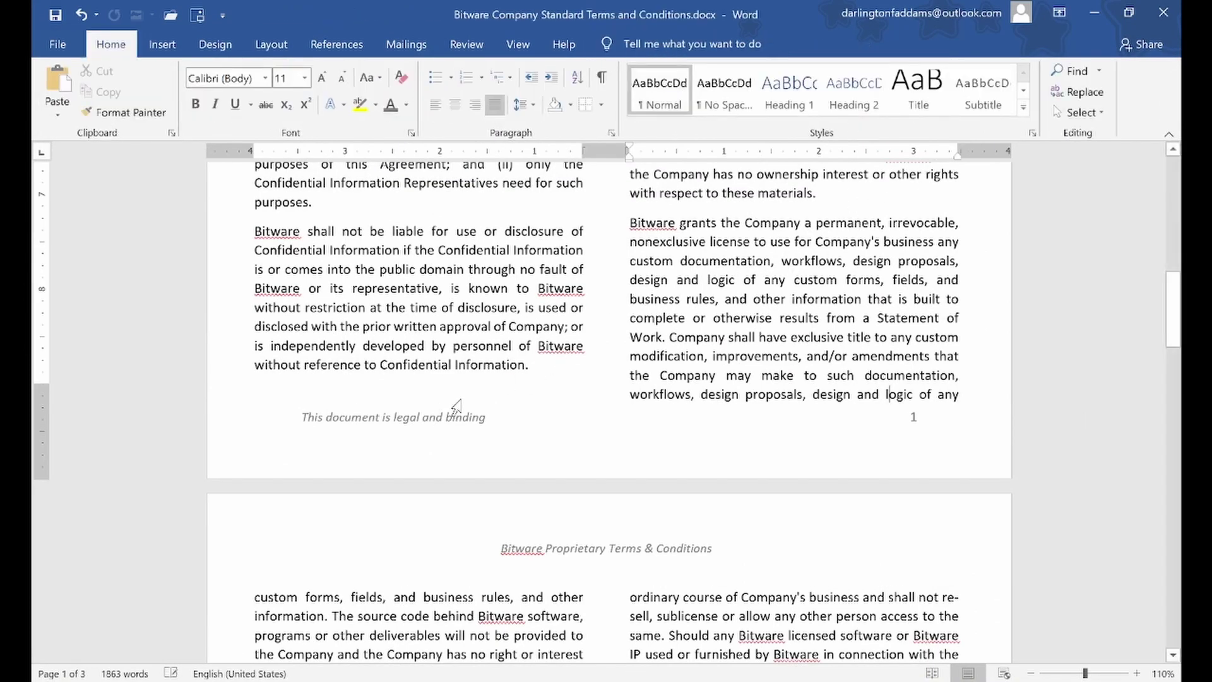
scroll(448, 429, "down", 5)
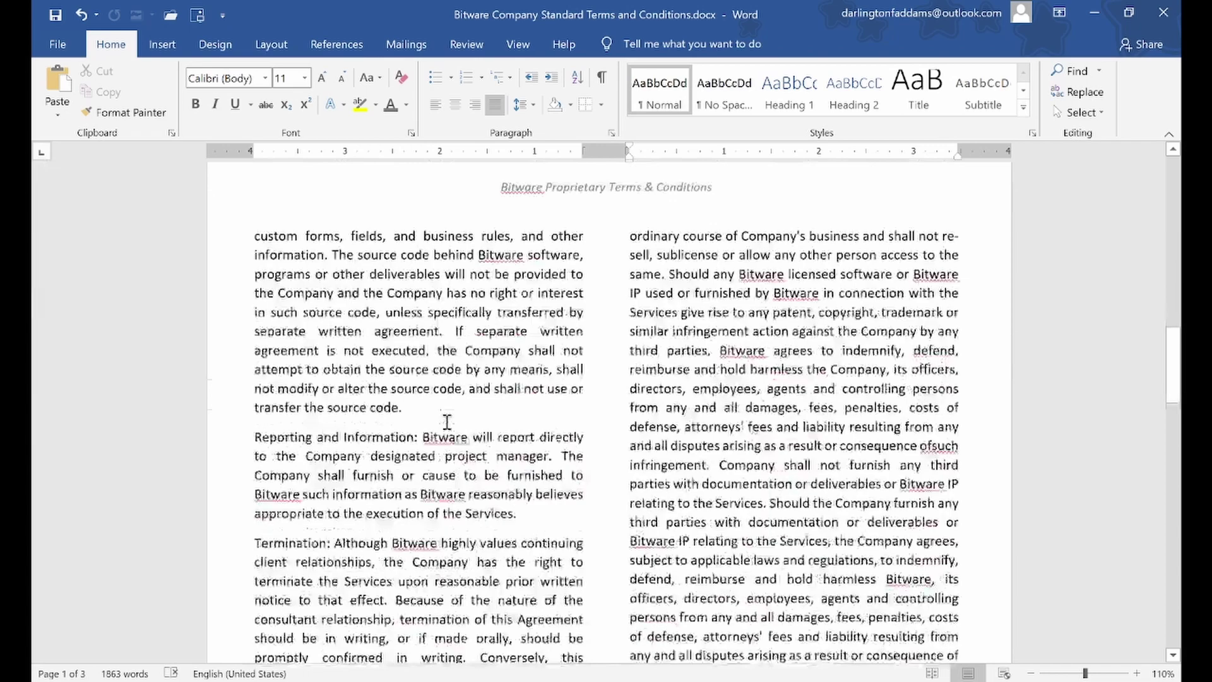
scroll(447, 421, "down", 10)
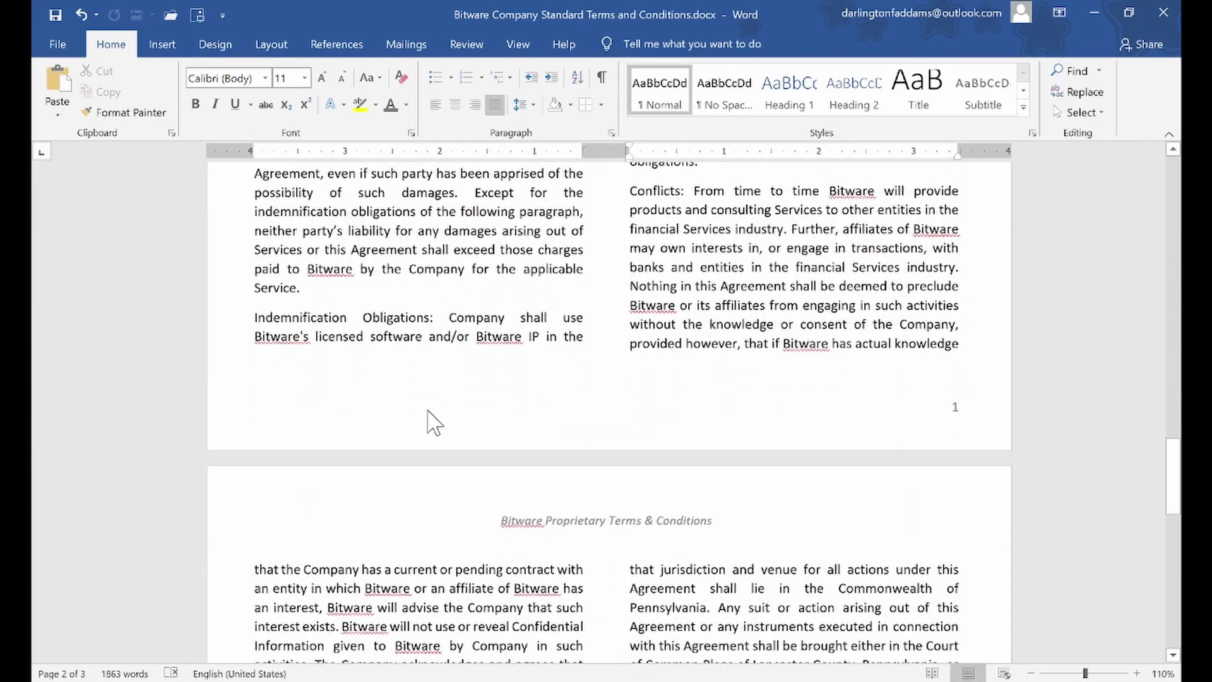
scroll(422, 418, "up", 15)
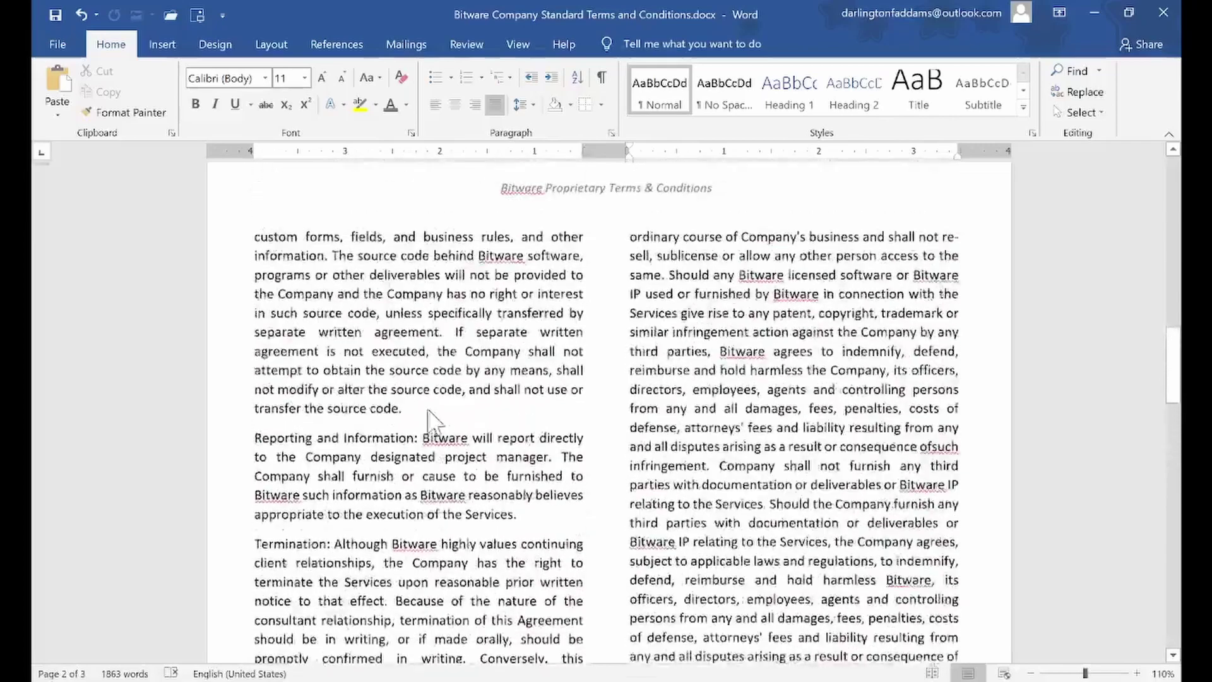
scroll(434, 420, "up", 2)
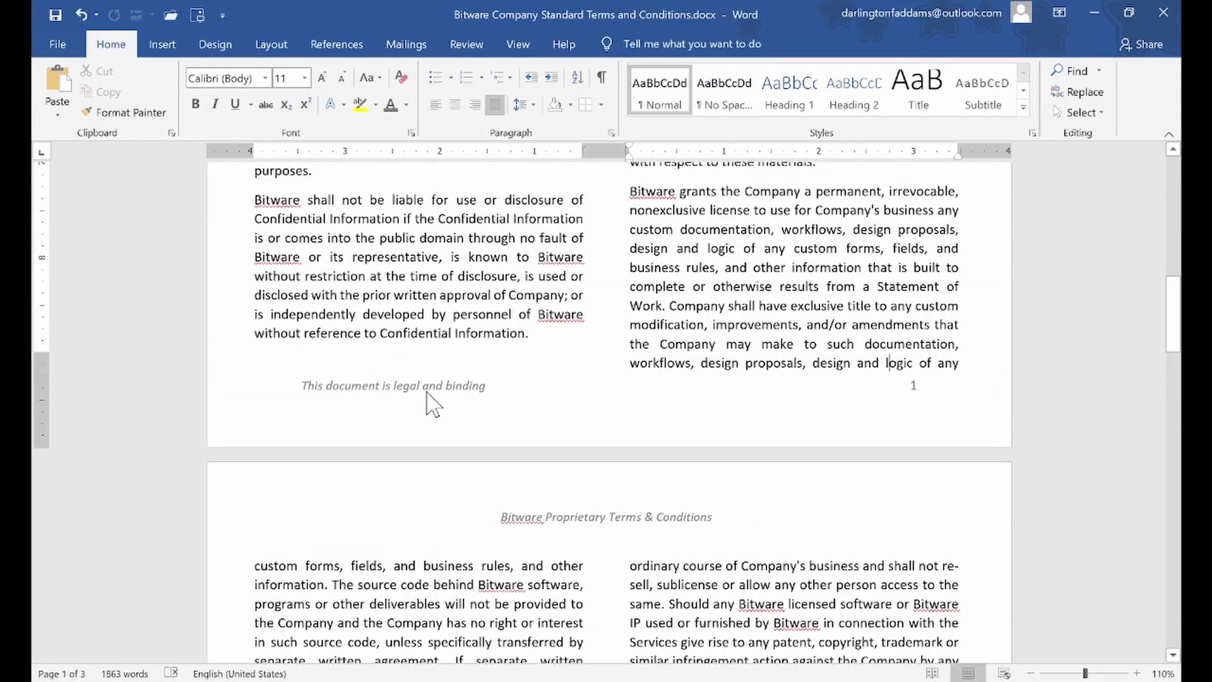
double_click(433, 403)
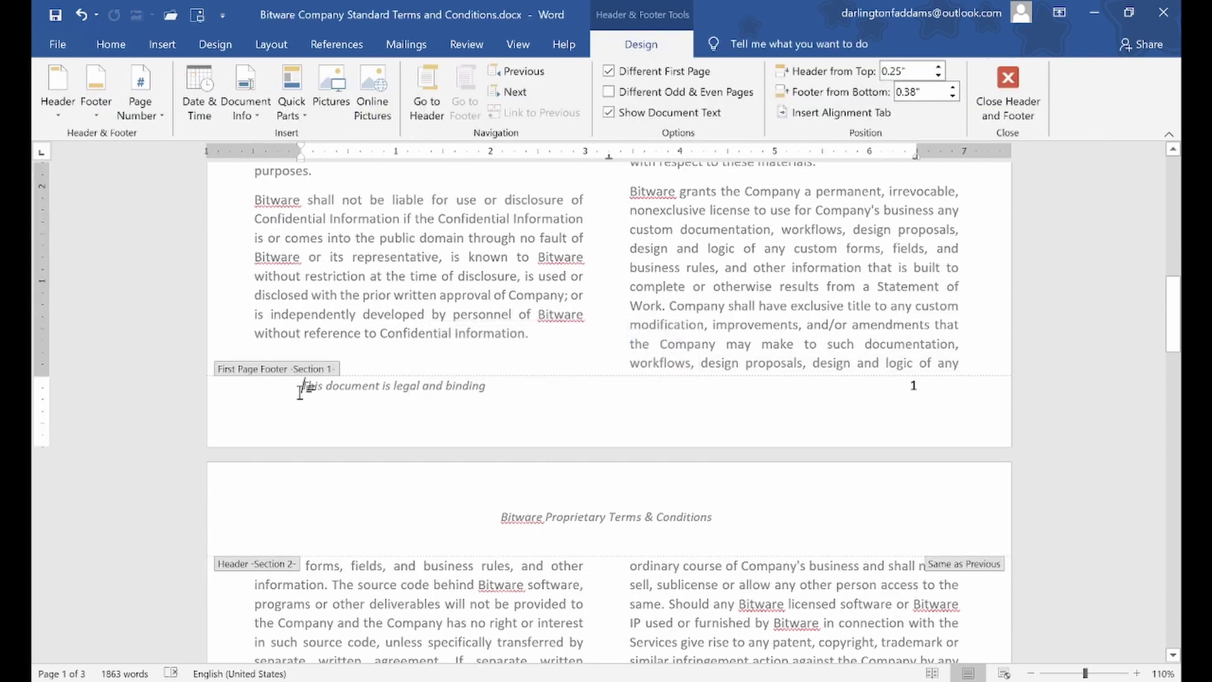
left_click_drag(332, 391, 486, 392)
key("ctrl+c")
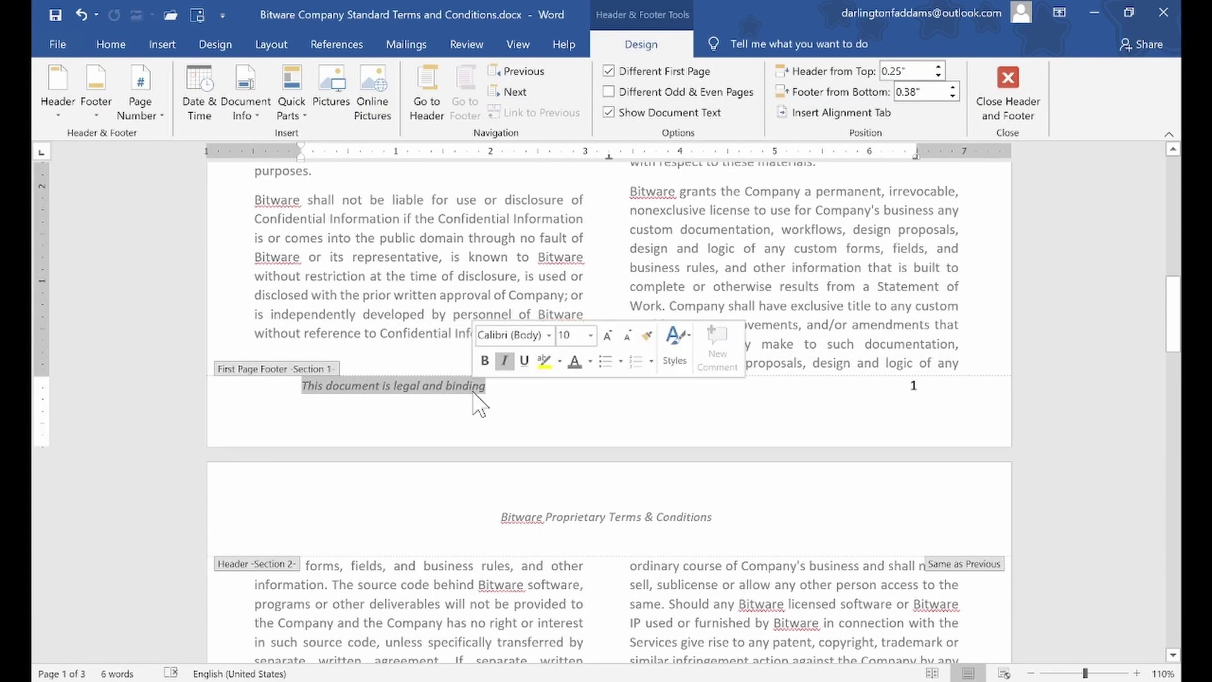
scroll(477, 404, "down", 15)
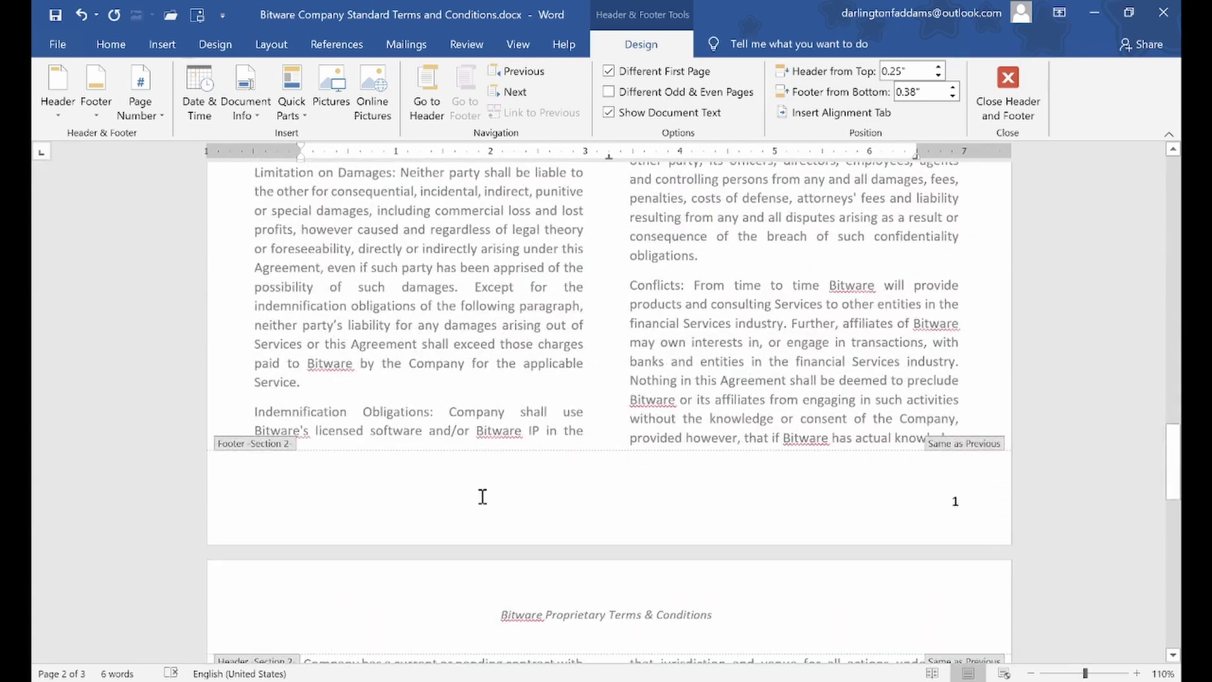
Paste 'This document is legal and binding' into page 2's footer, left of page number 1
left_click(482, 496)
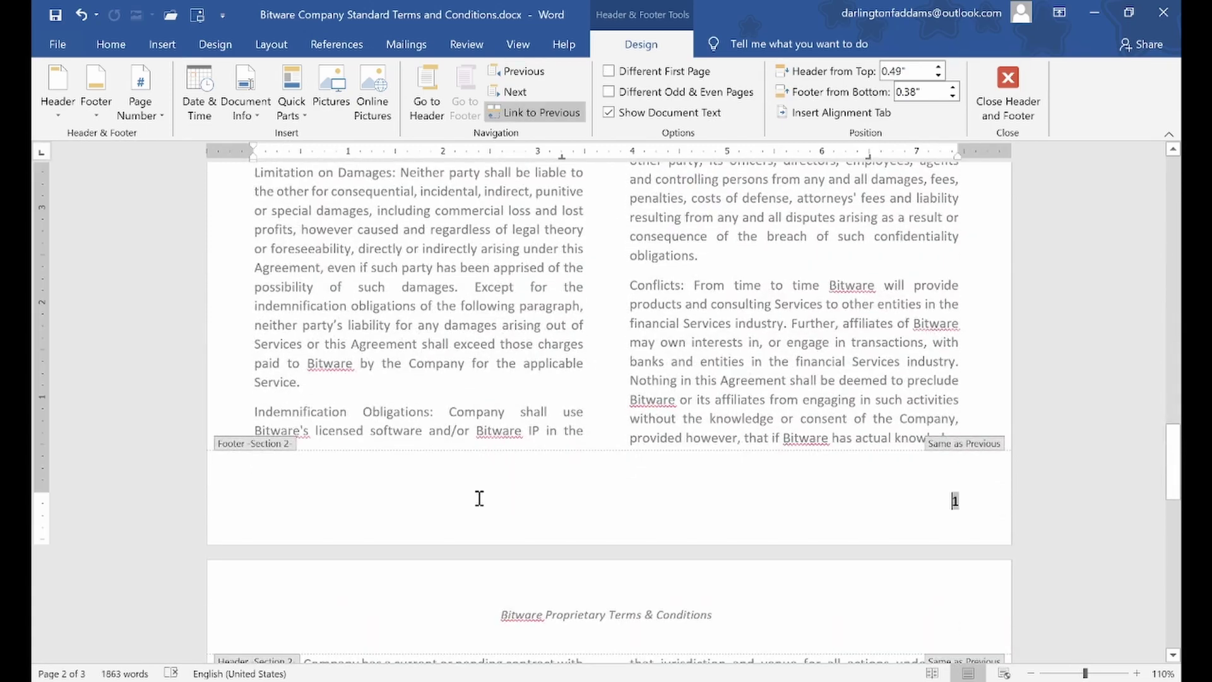
left_click(951, 502)
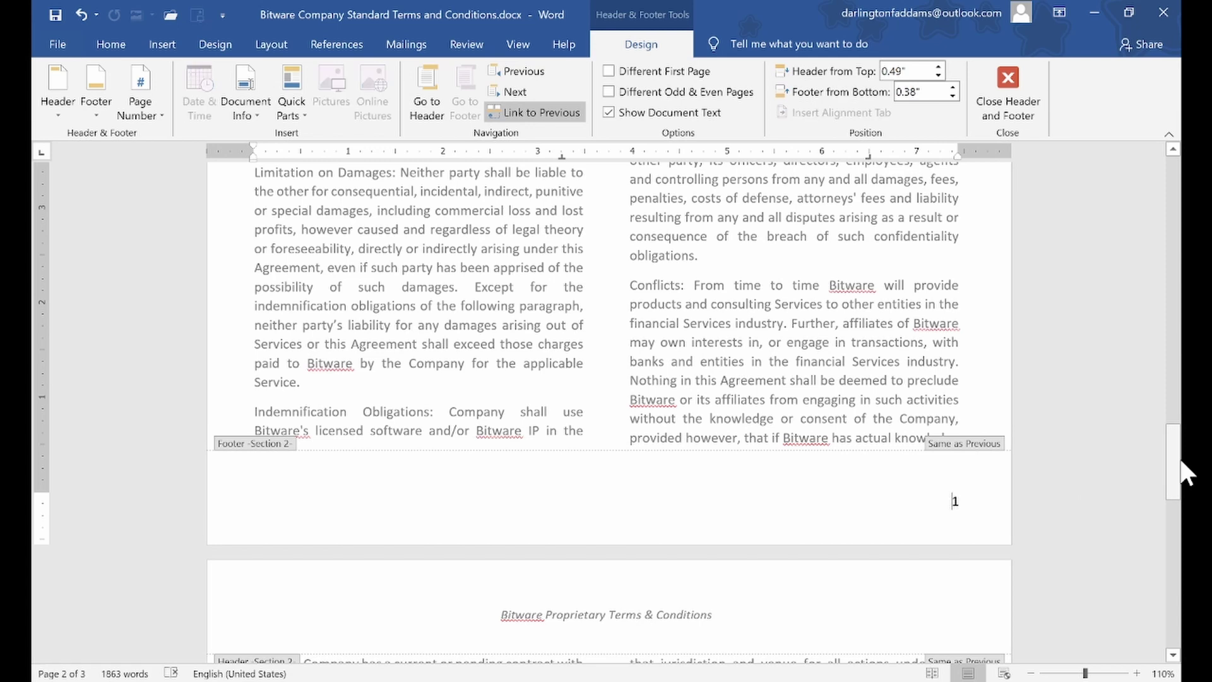
key("ctrl+v")
key("Tab")
key("Tab")
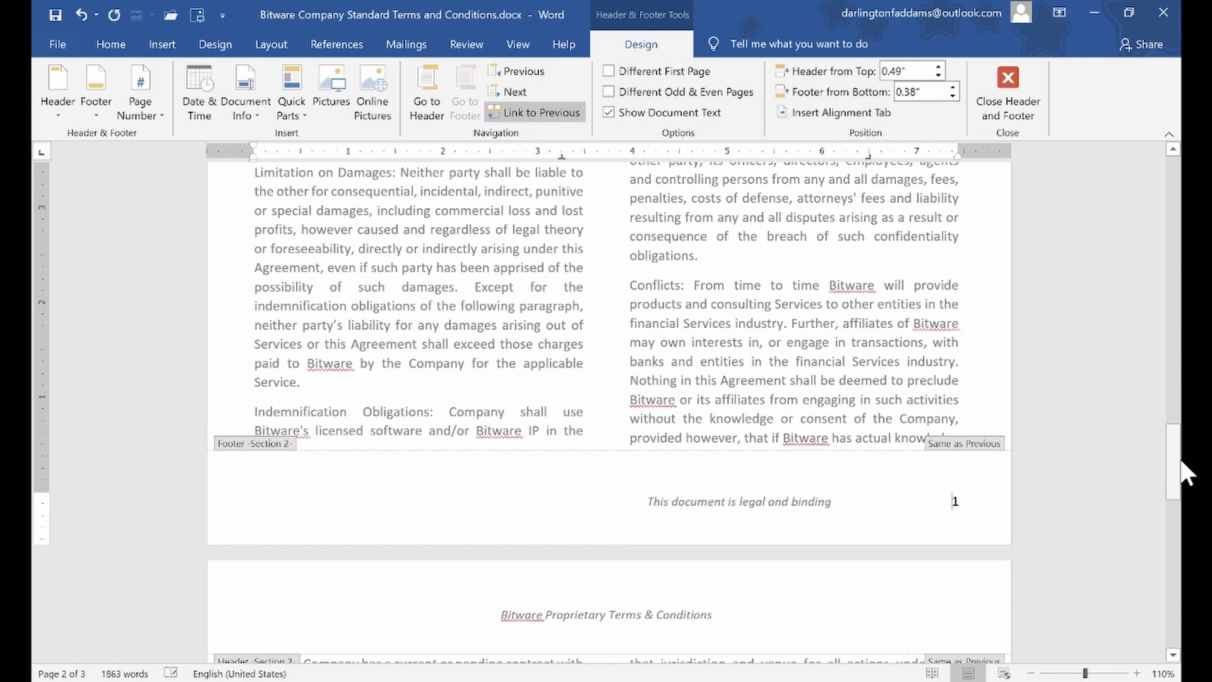
key("Tab")
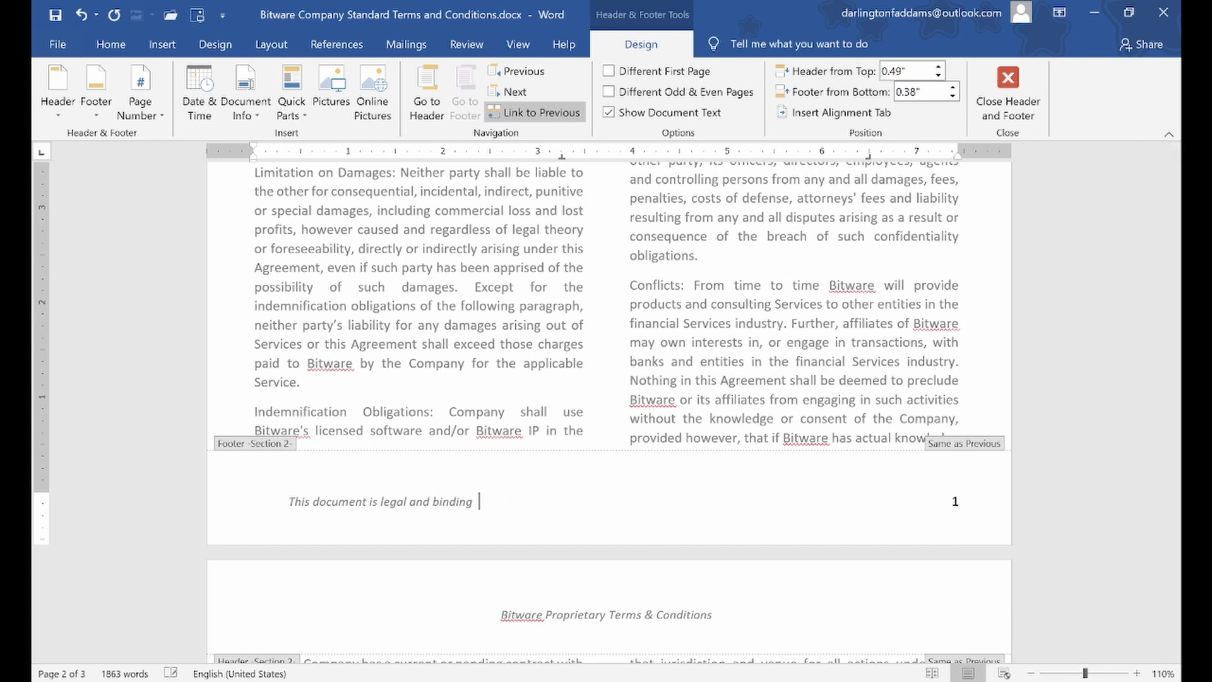
key("Return")
key("ctrl+z")
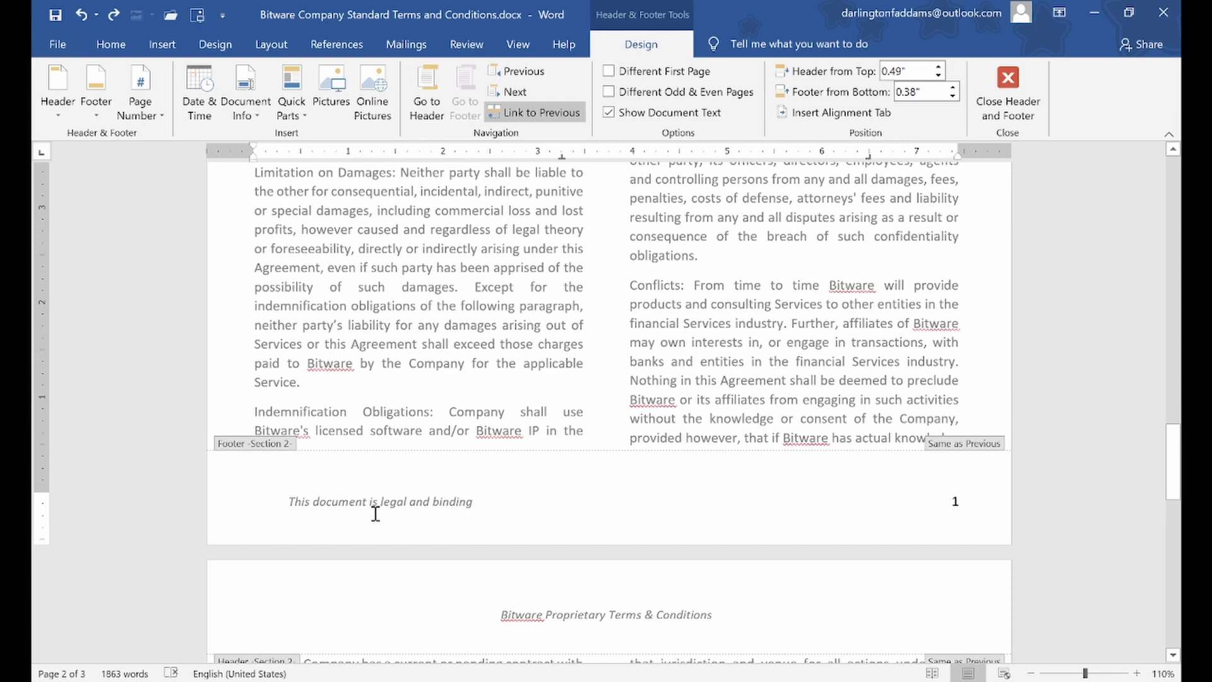
Delete the blank line before 'This document is legal and binding' in the page 1 footer
scroll(378, 515, "down", 15)
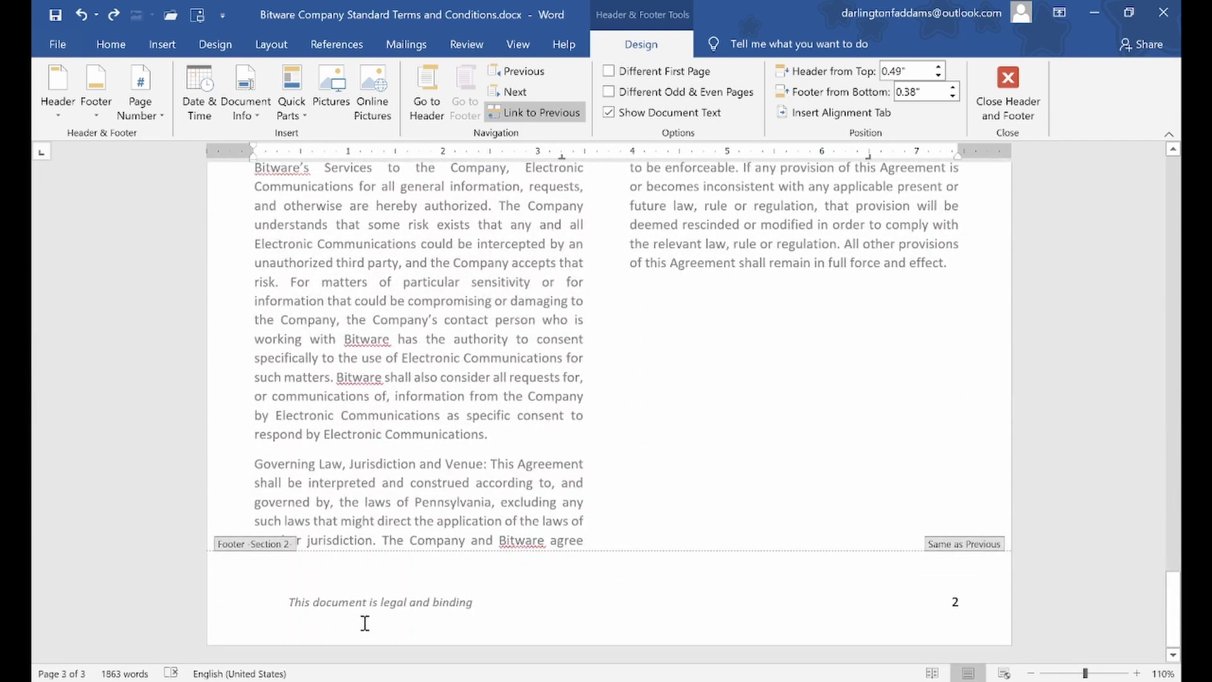
scroll(365, 623, "up", 15)
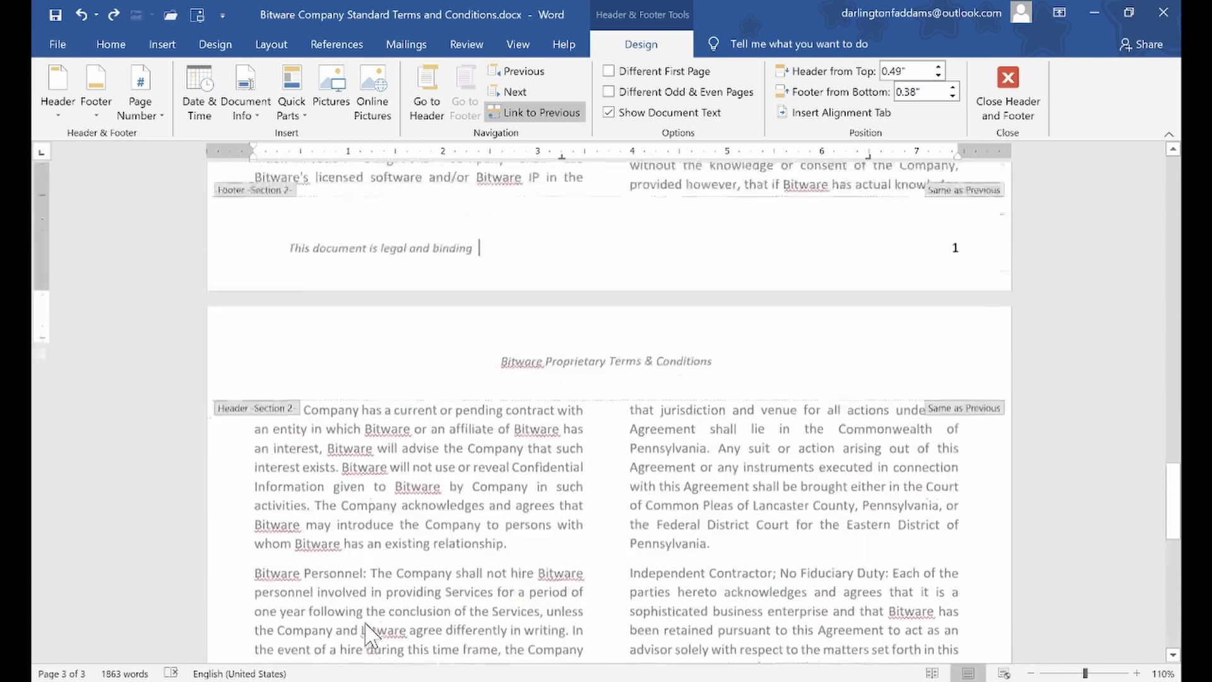
scroll(365, 623, "up", 3)
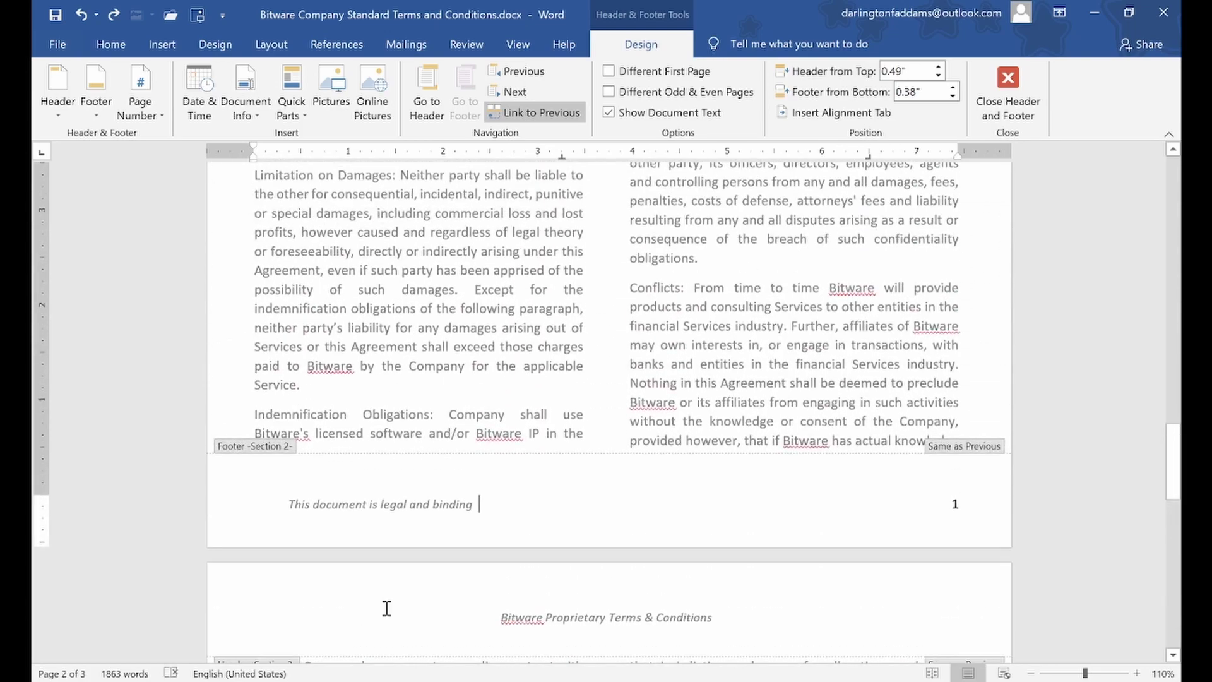
scroll(382, 608, "up", 14)
scroll(391, 609, "up", 7)
scroll(391, 609, "down", 10)
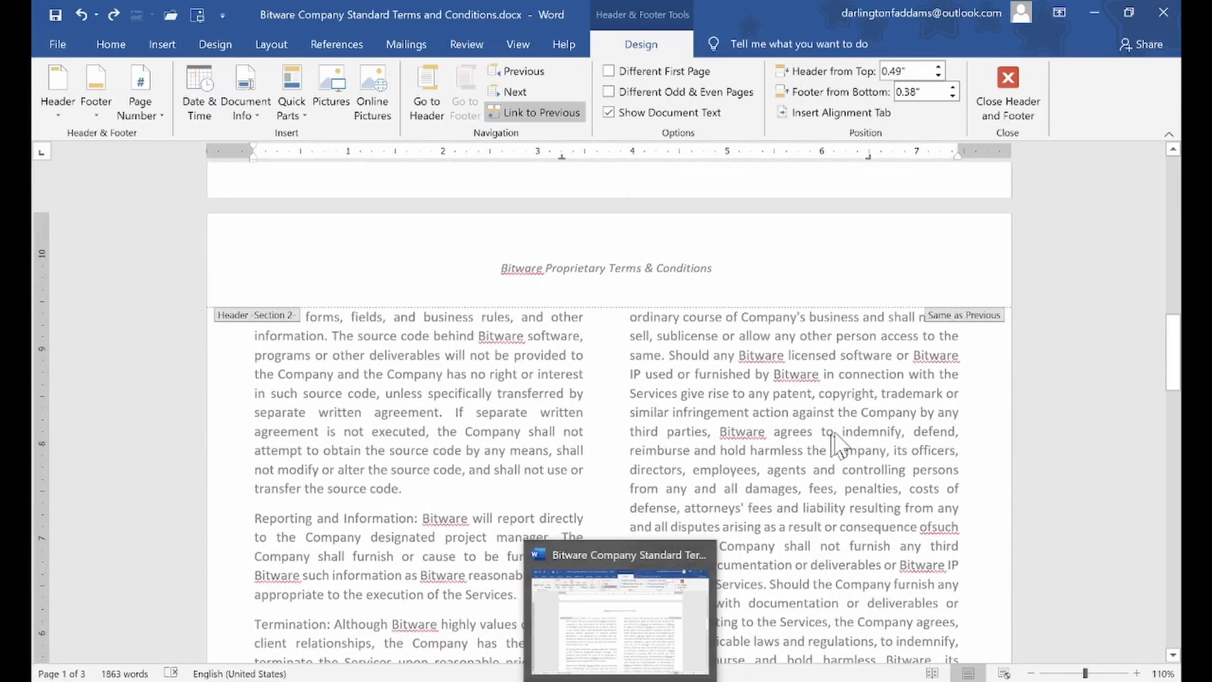
scroll(917, 379, "down", 17)
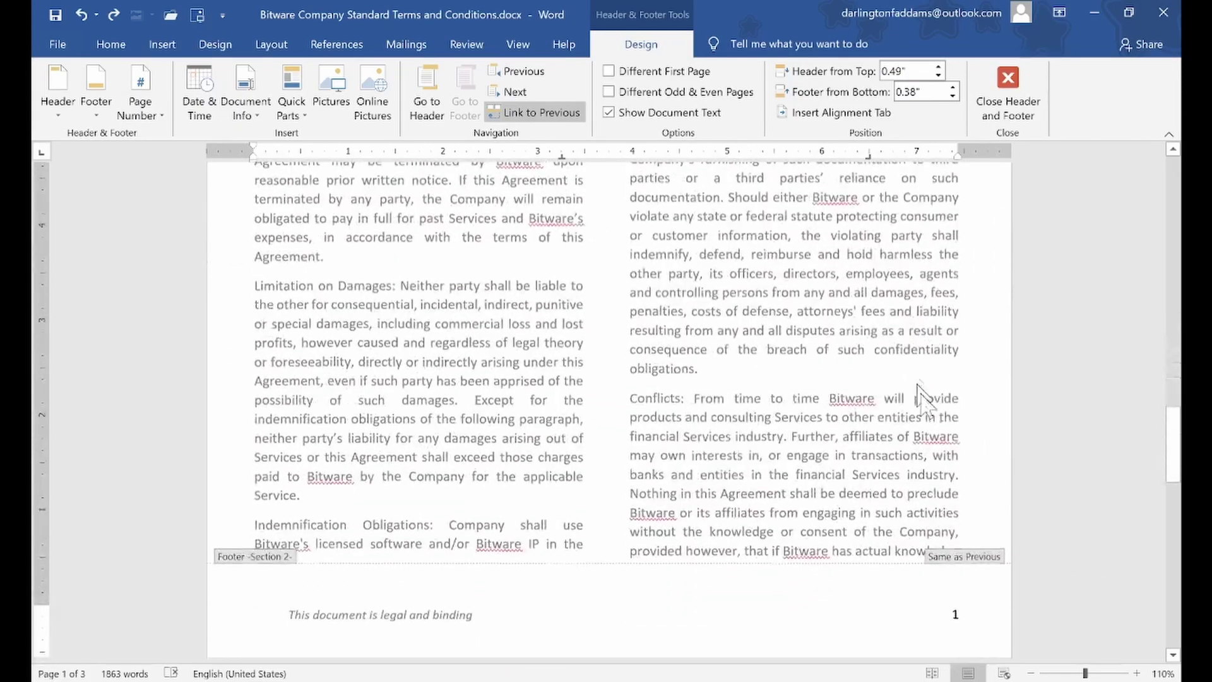
scroll(922, 568, "up", 20)
scroll(921, 565, "up", 6)
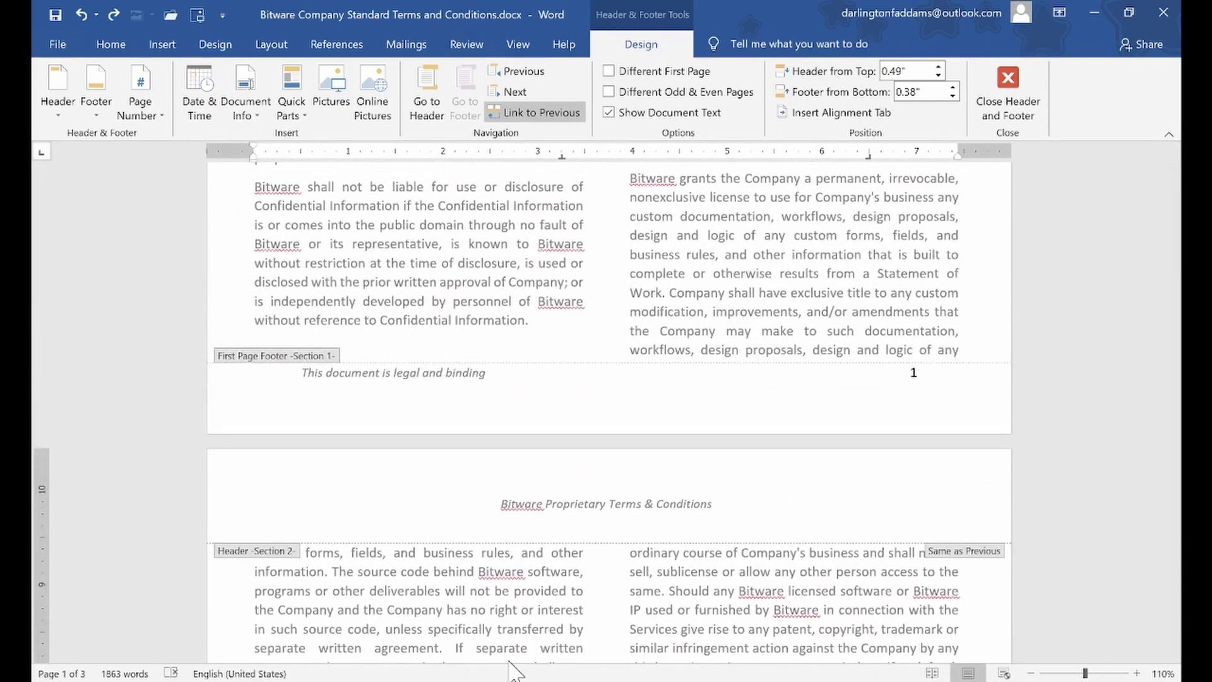
left_click(303, 380)
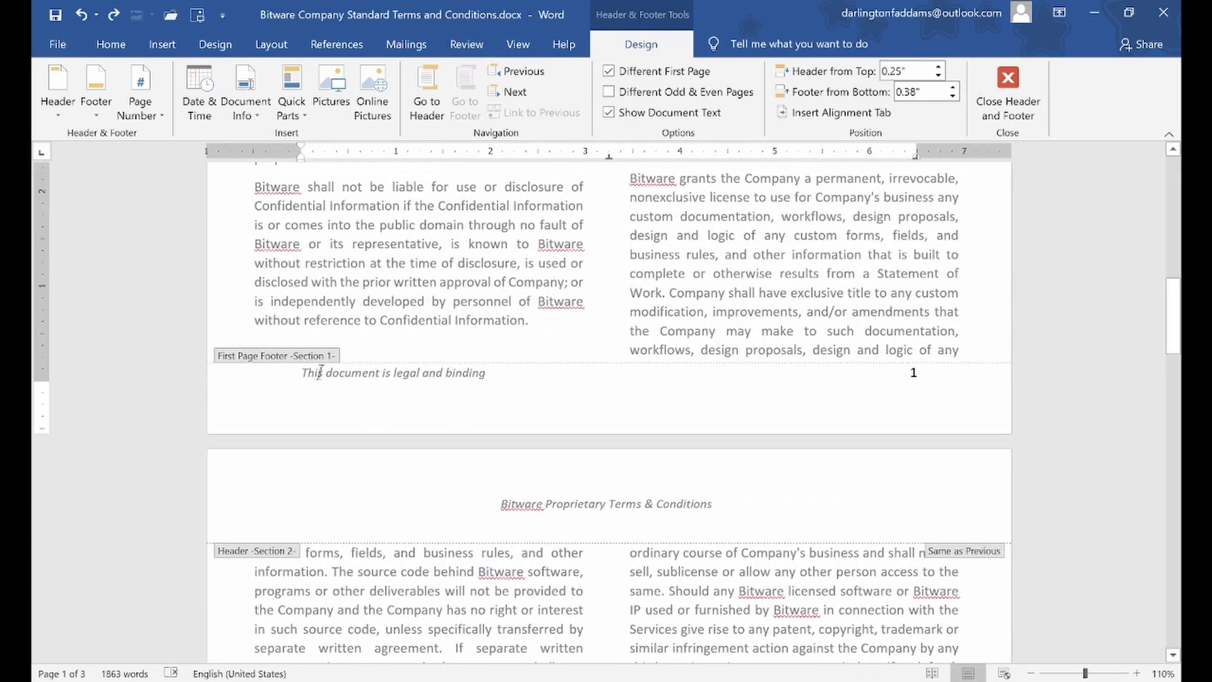
left_click(299, 372)
key("BackSpace")
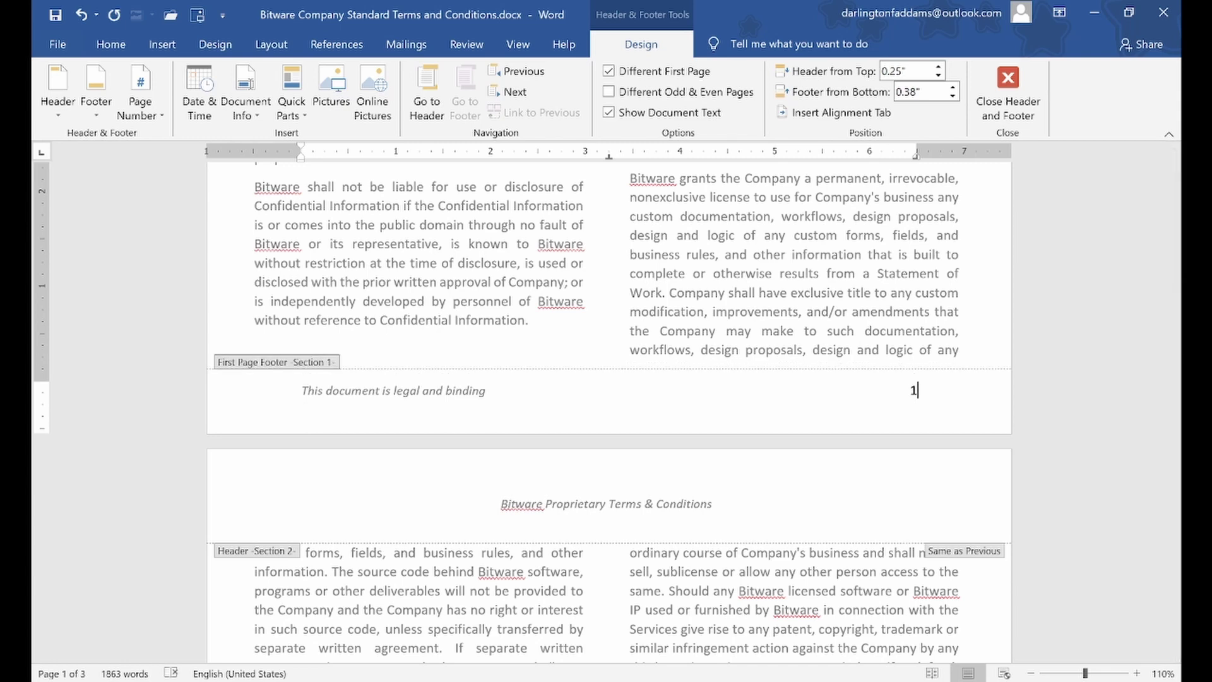
scroll(1018, 401, "down", 15)
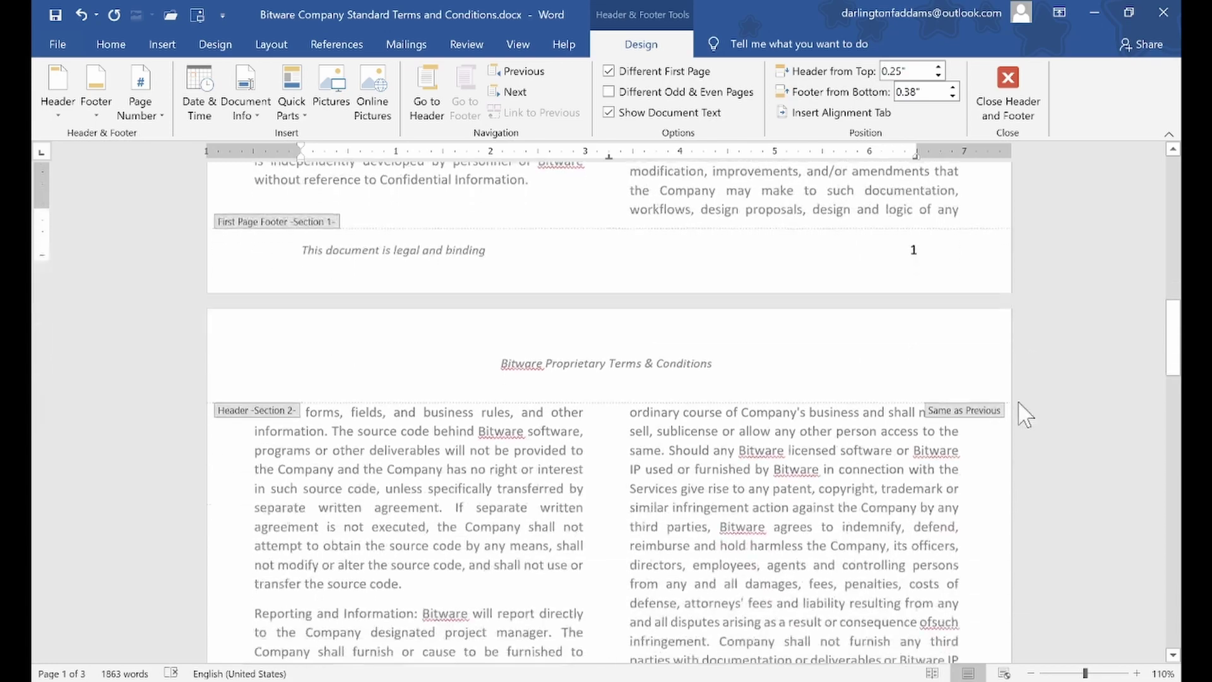
scroll(1018, 400, "down", 5)
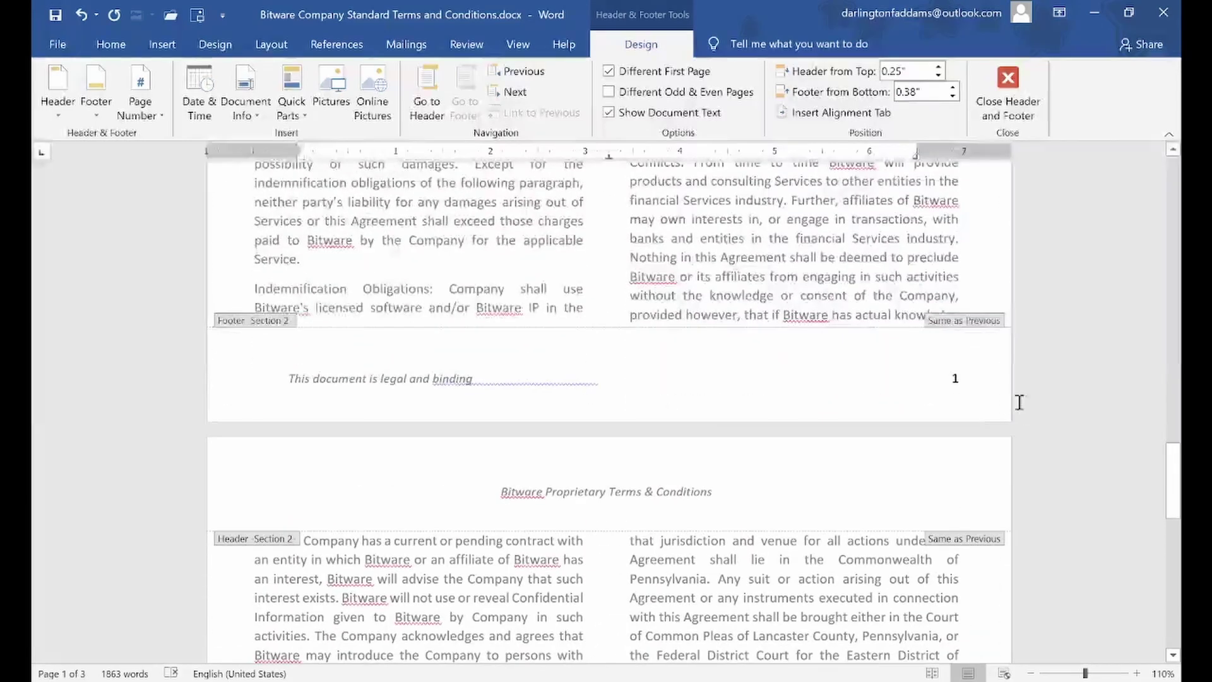
Set Section 2's page number format to start at 1 instead of 0
left_click(953, 377)
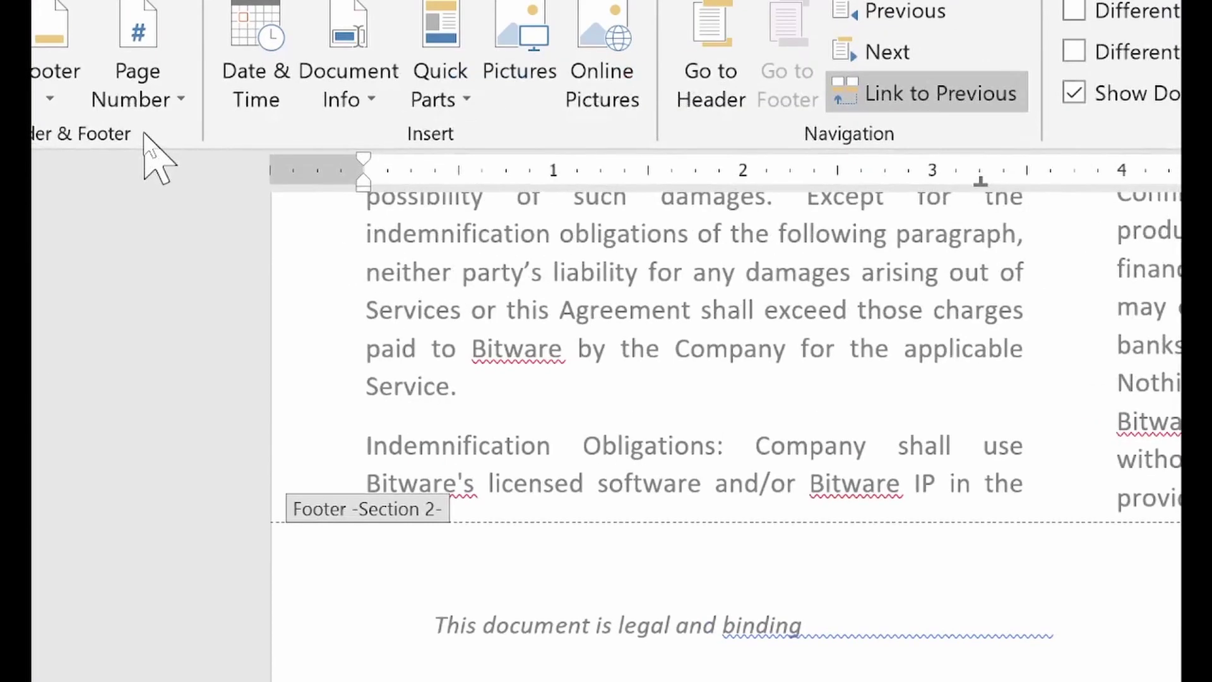
left_click(153, 114)
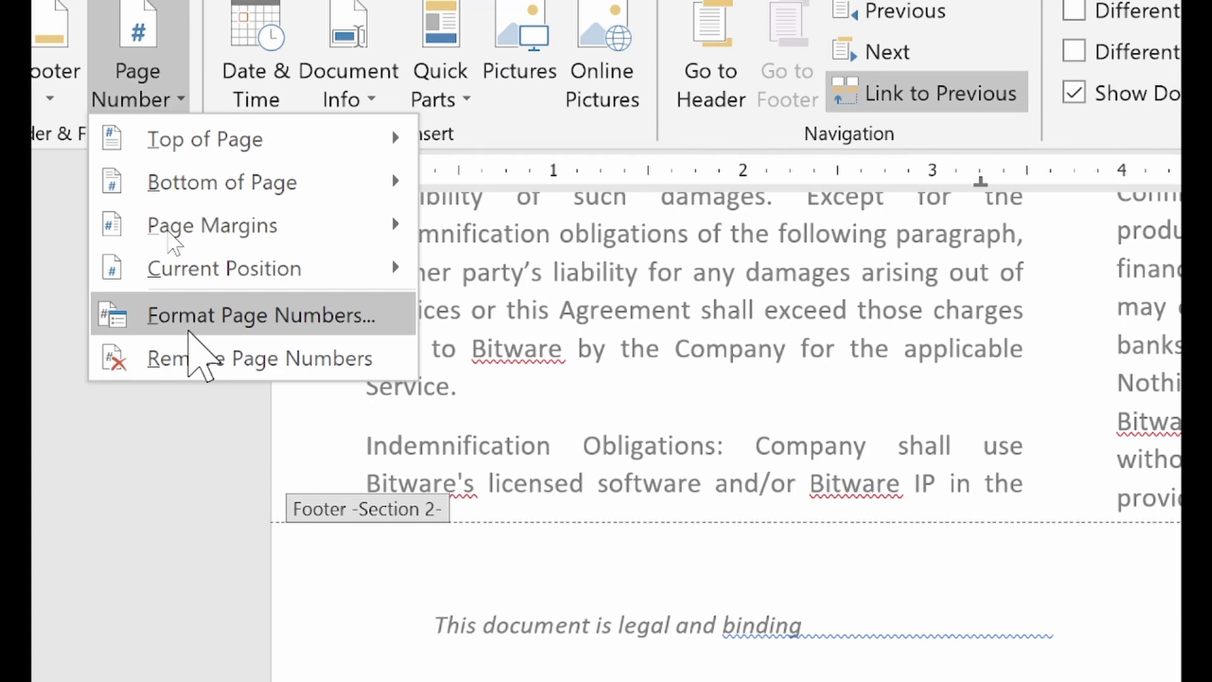
left_click(193, 335)
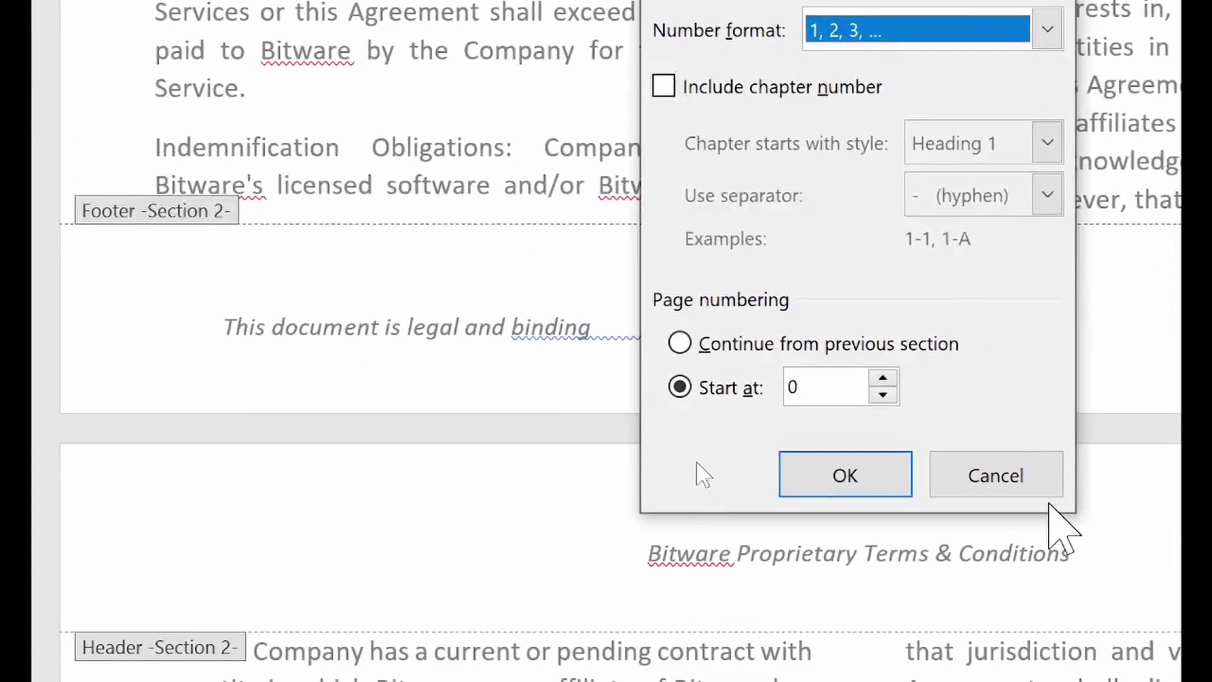
left_click(882, 378)
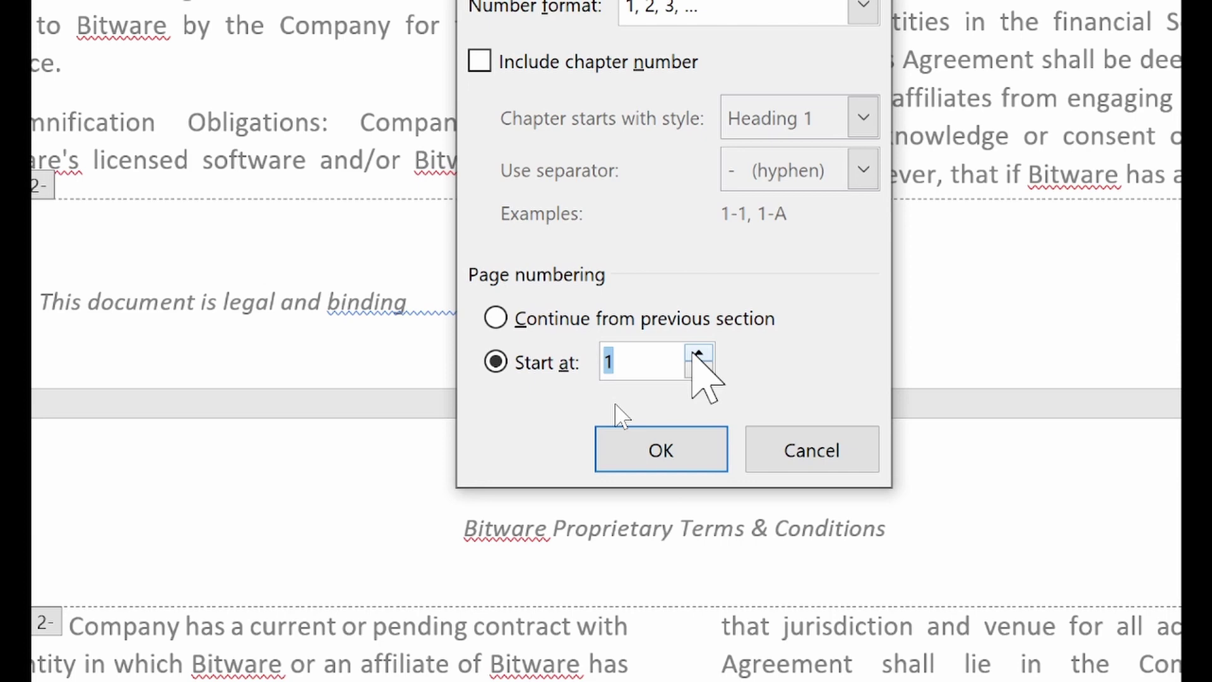
left_click(627, 457)
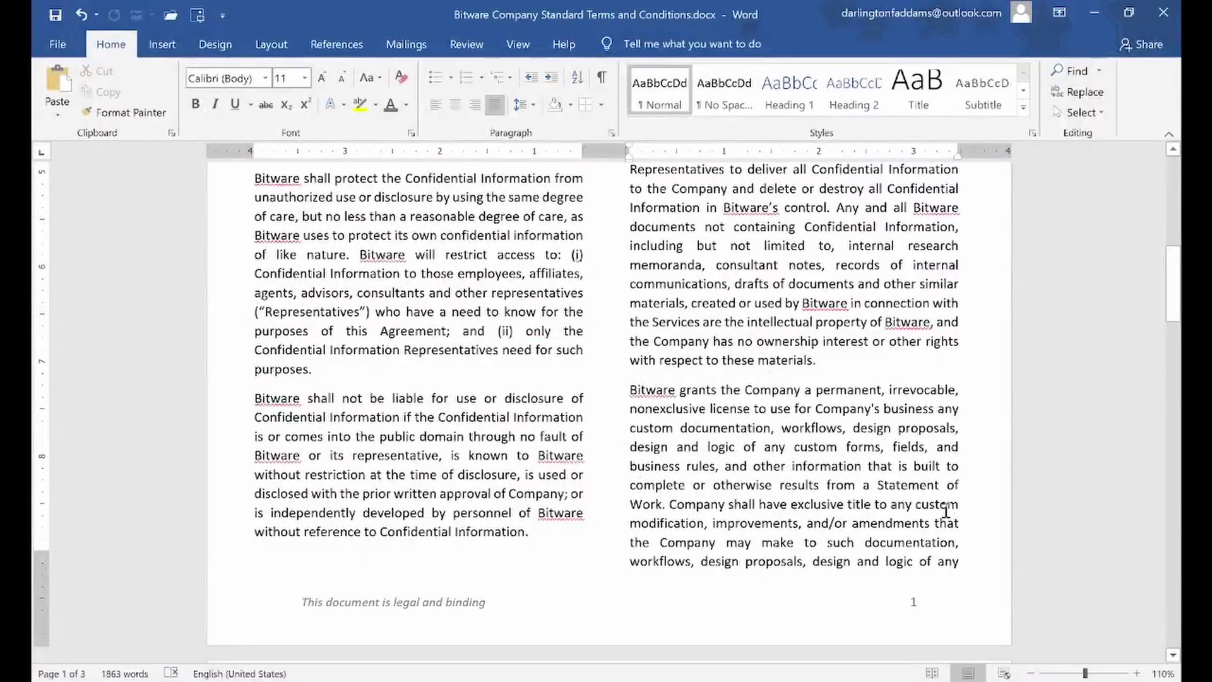
scroll(712, 188, "up", 7)
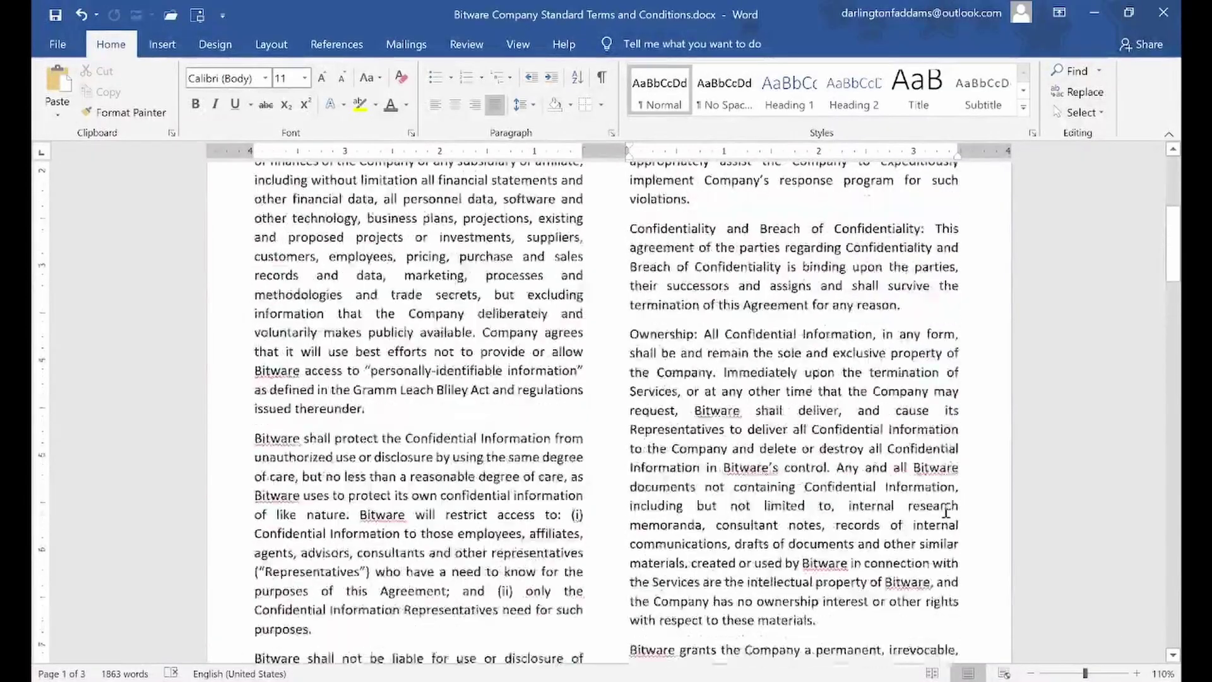
scroll(946, 510, "up", 3)
scroll(945, 510, "down", 14)
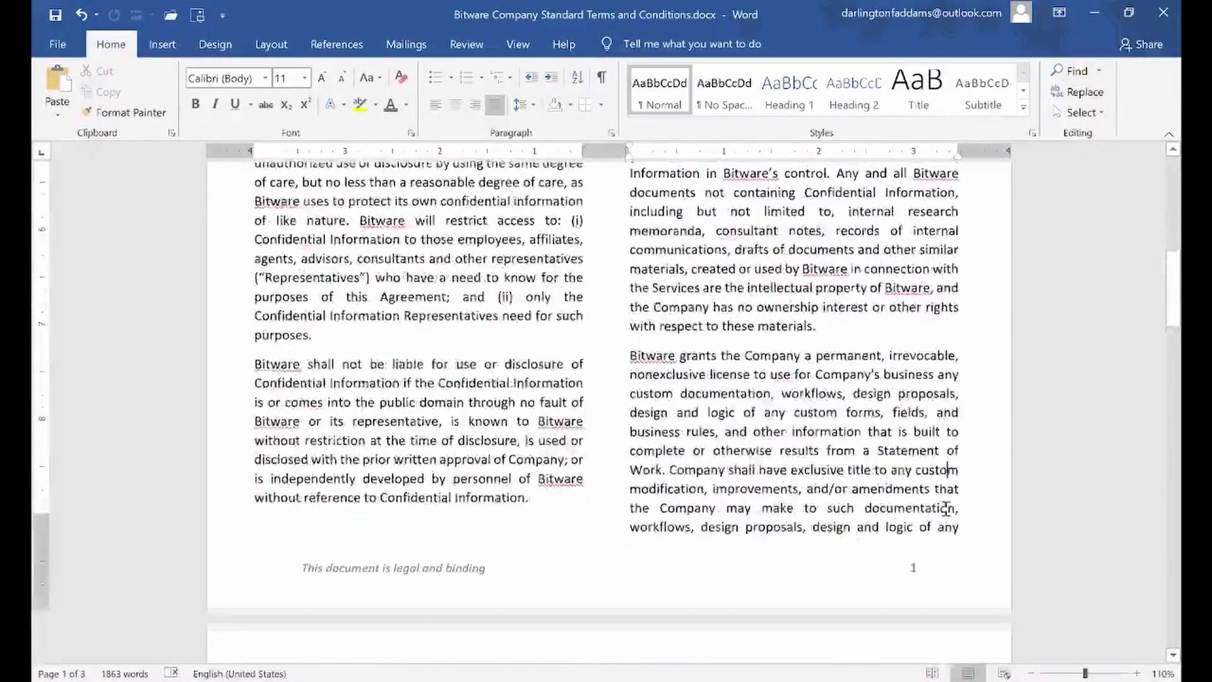
scroll(945, 508, "down", 12)
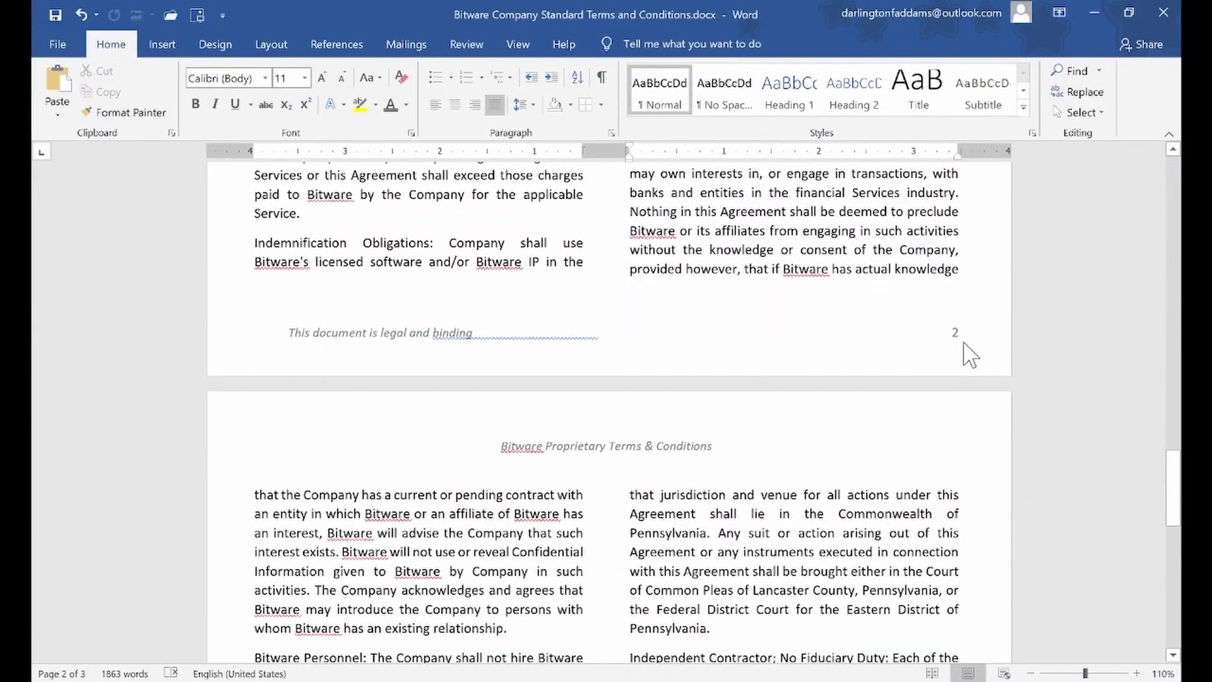
scroll(966, 347, "down", 8)
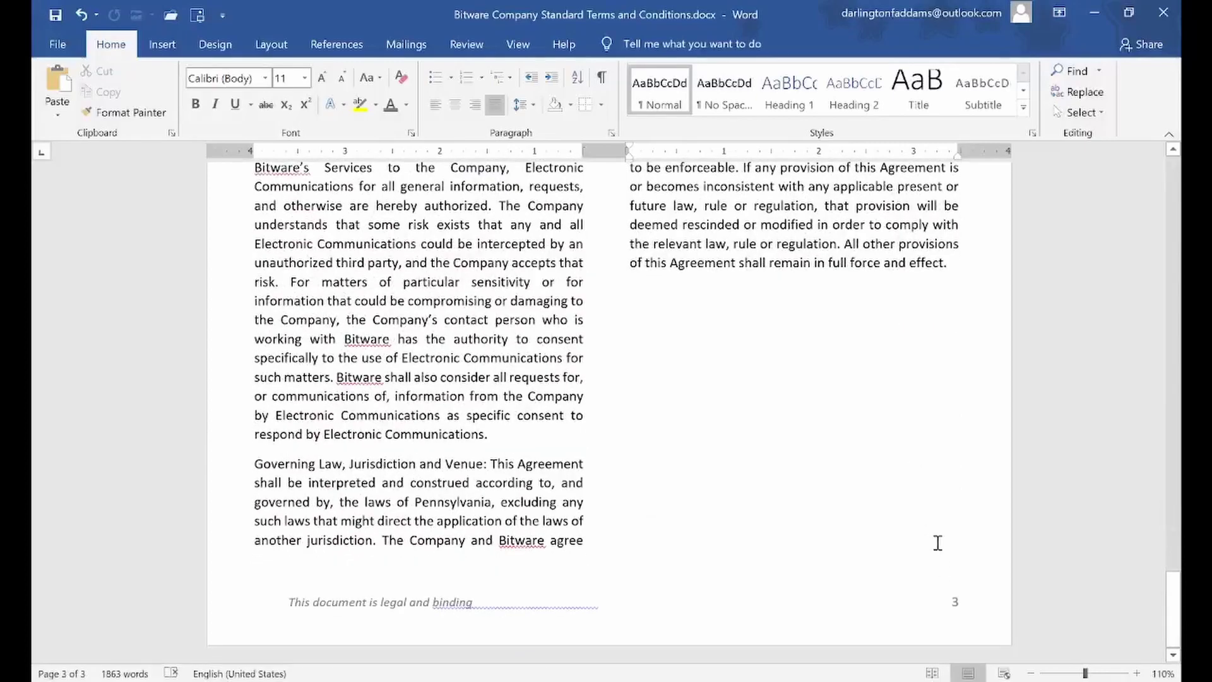
scroll(914, 520, "up", 10)
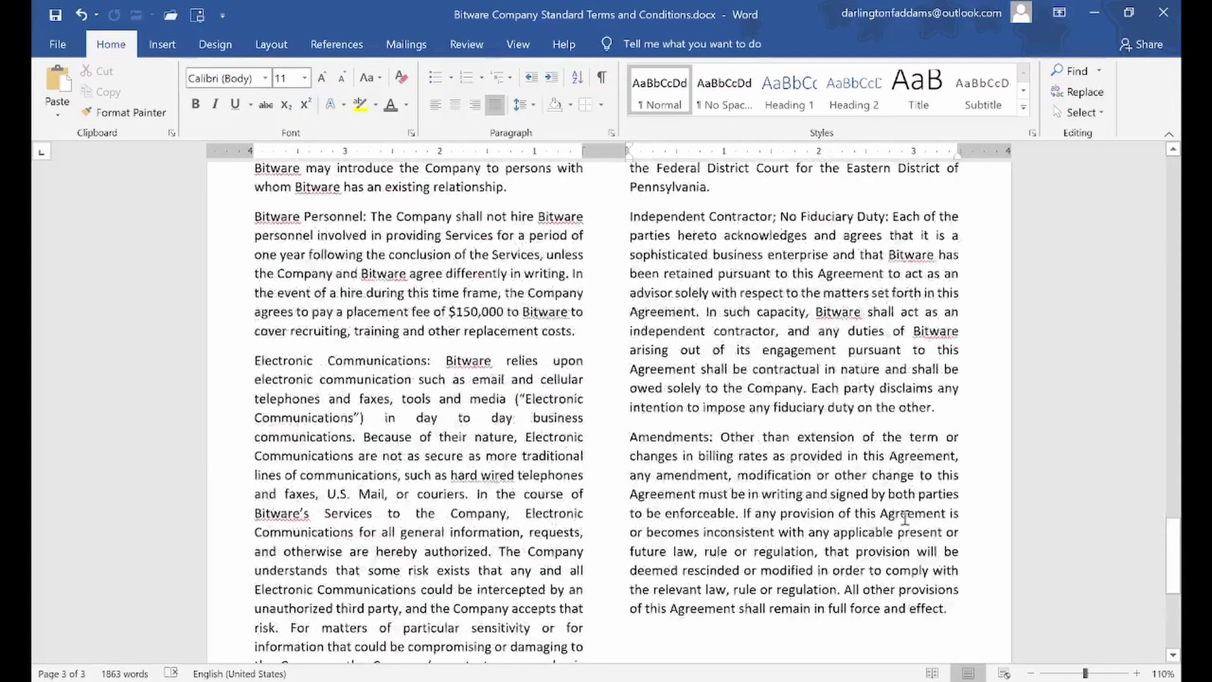
scroll(915, 520, "up", 12)
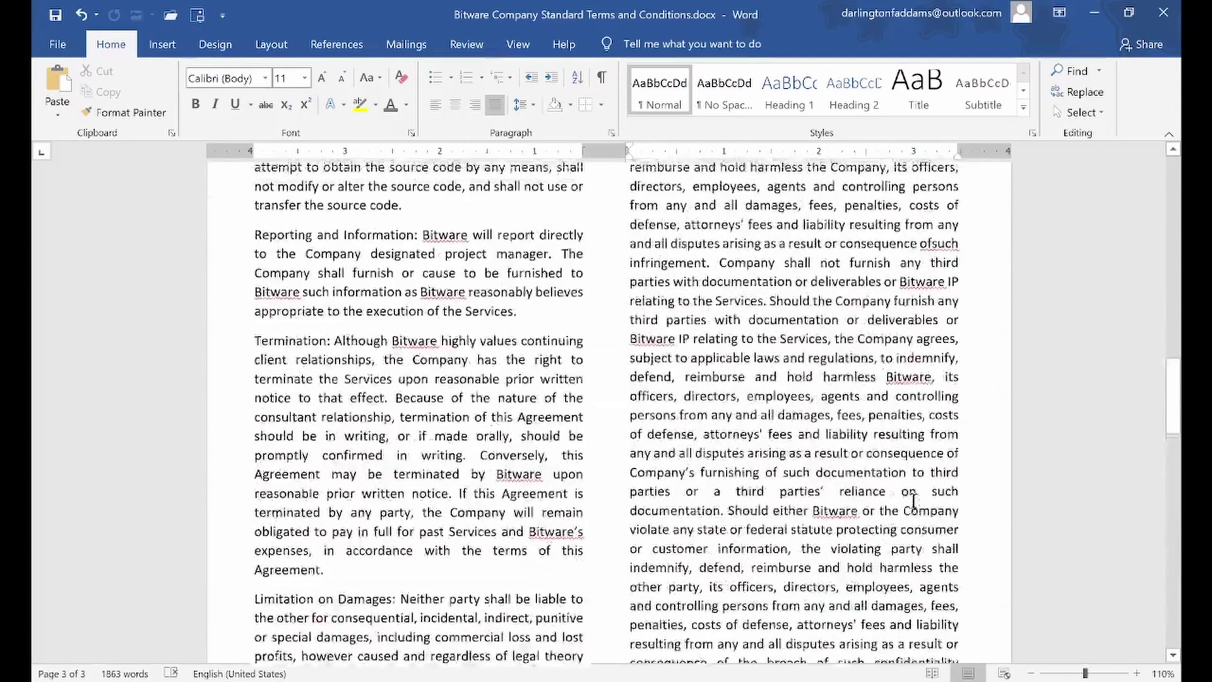
scroll(917, 483, "up", 10)
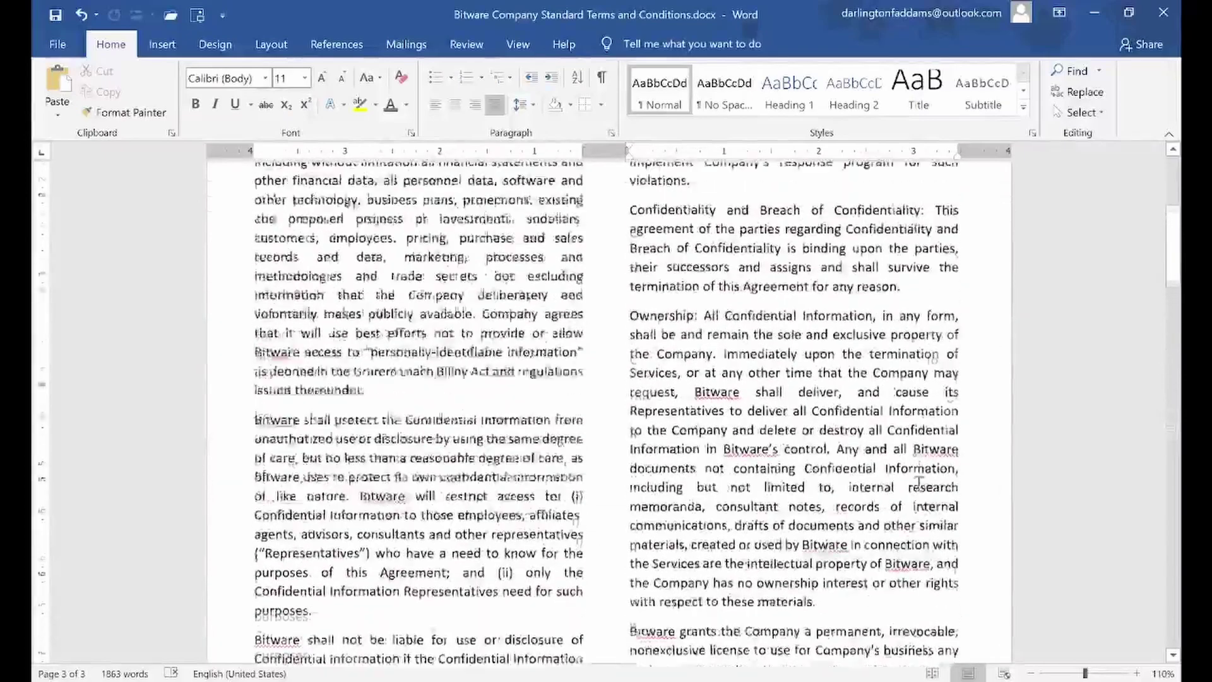
left_click_drag(1174, 209, 1177, 252)
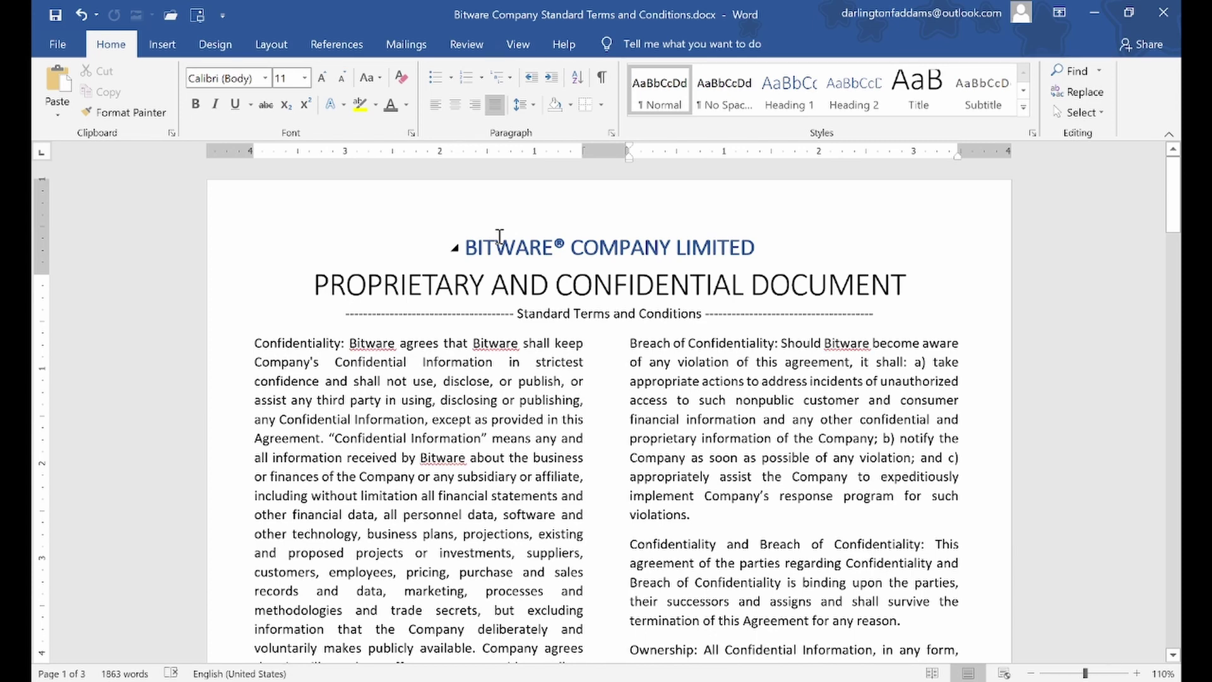
scroll(491, 322, "down", 10)
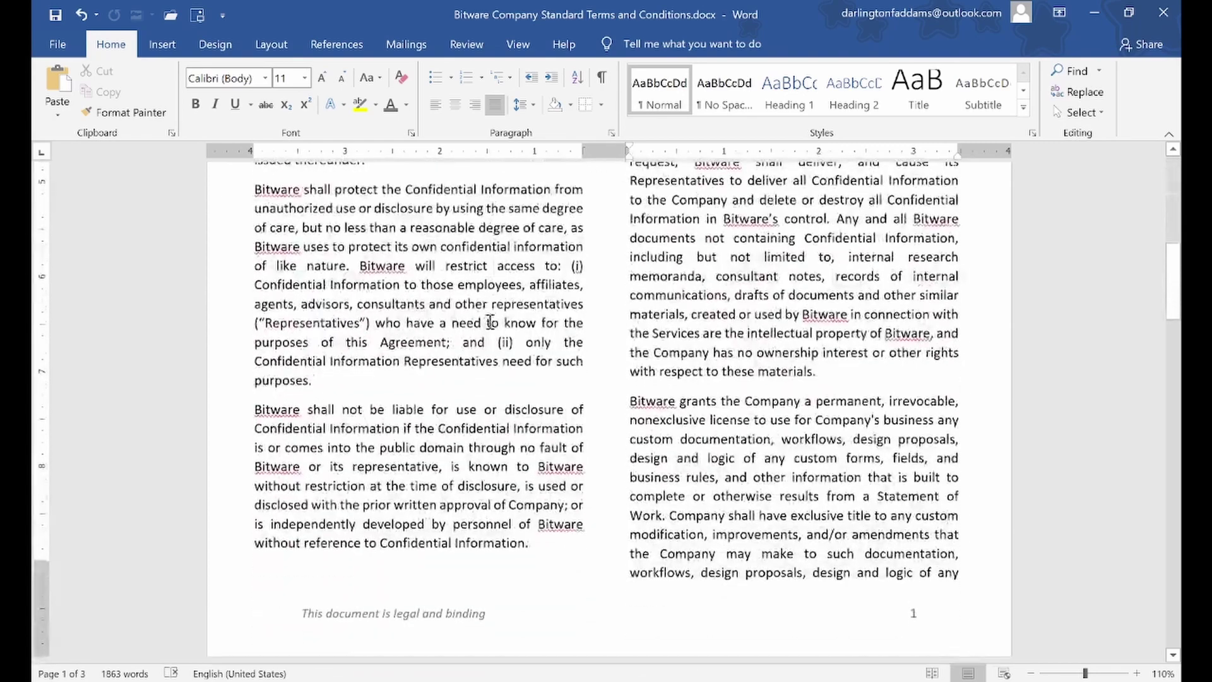
scroll(387, 634, "down", 1)
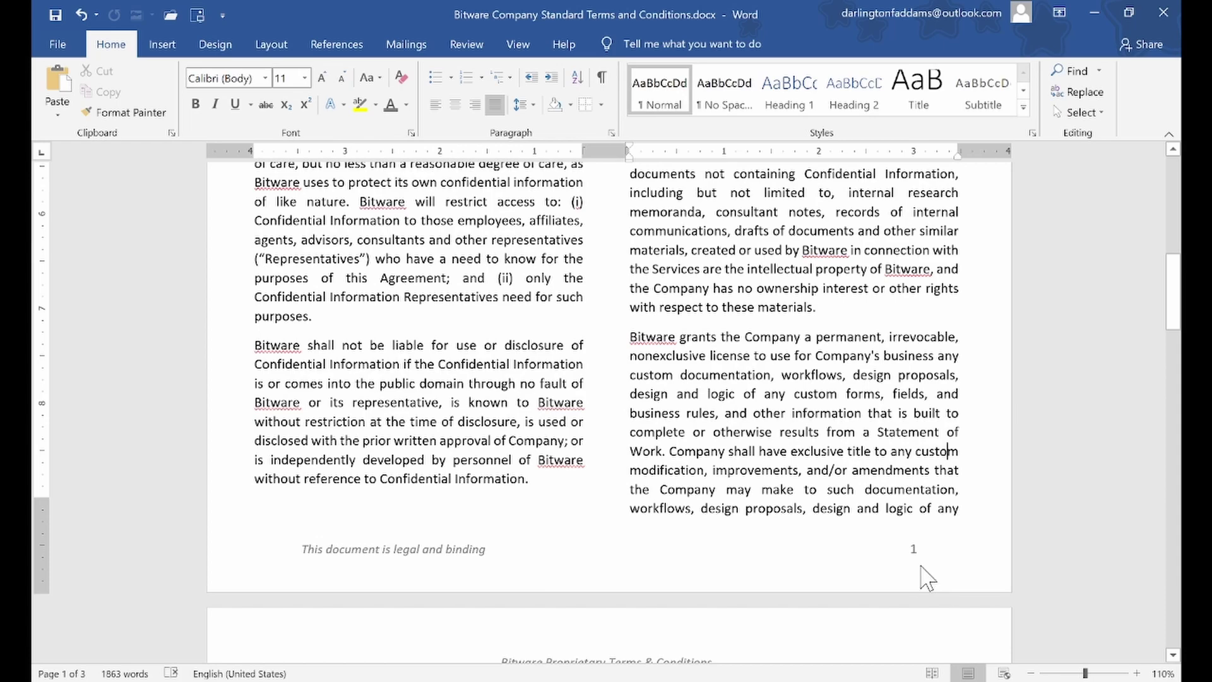
scroll(923, 574, "down", 9)
scroll(923, 575, "up", 3)
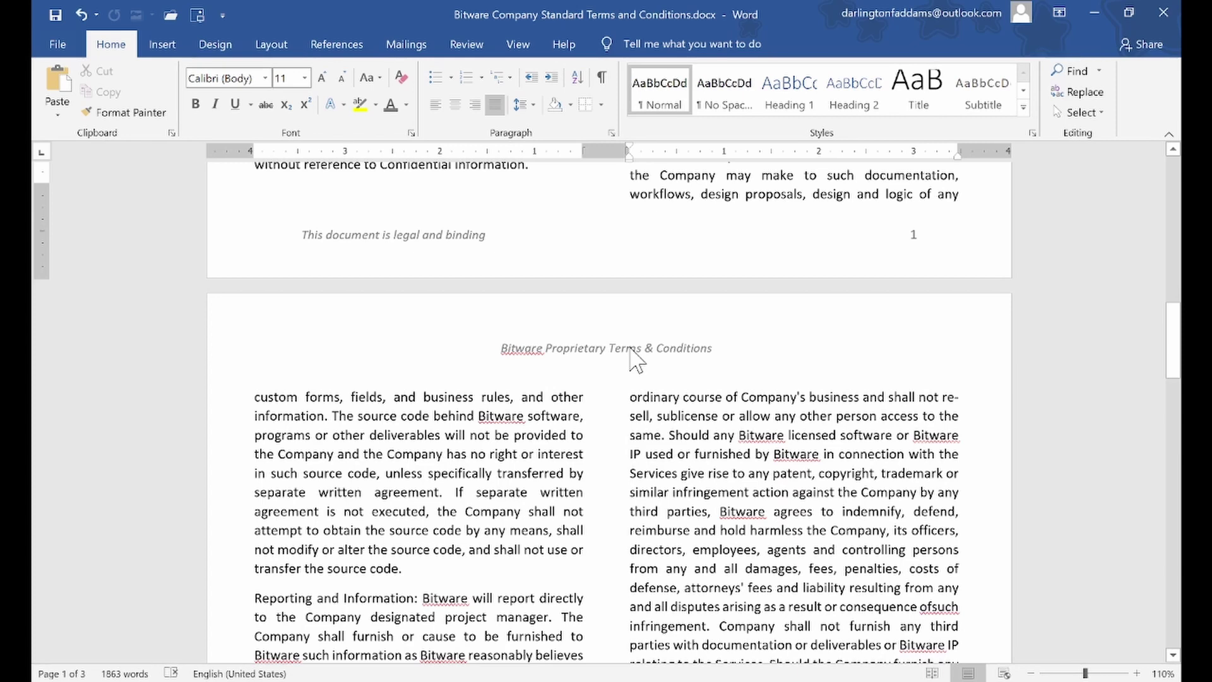
Right-align the page 2 header 'Bitware Proprietary Terms & Conditions' and return to the body
double_click(629, 348)
double_click(629, 348)
triple_click(629, 348)
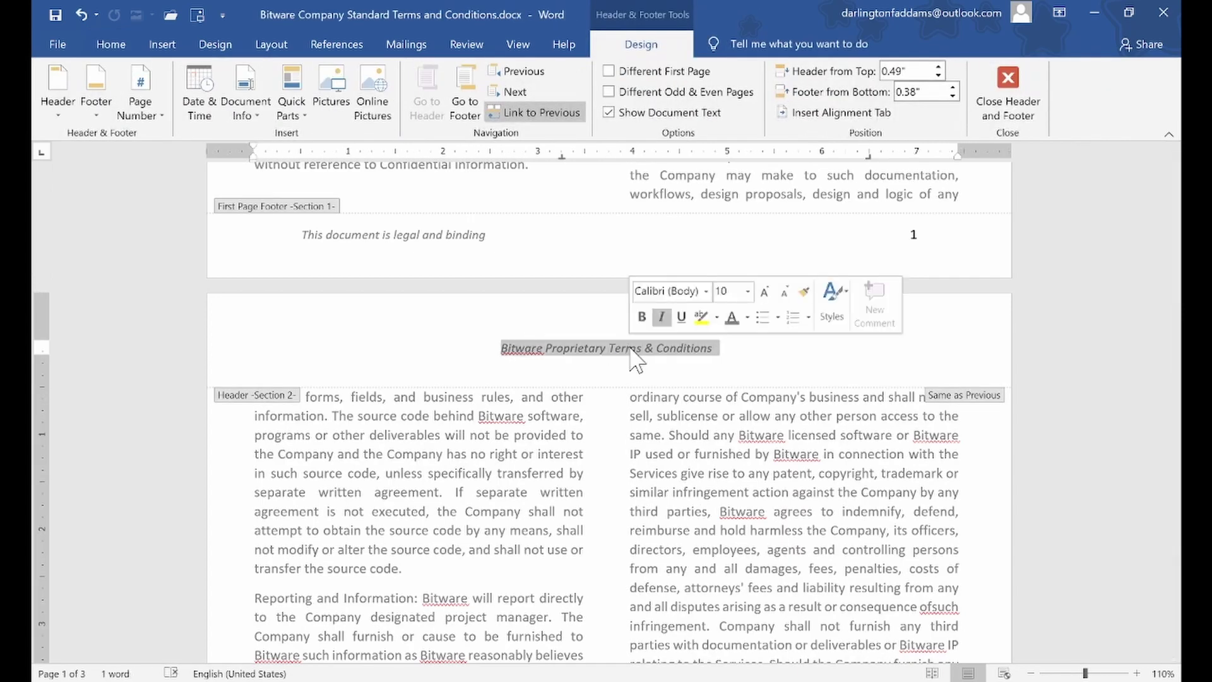
left_click(112, 44)
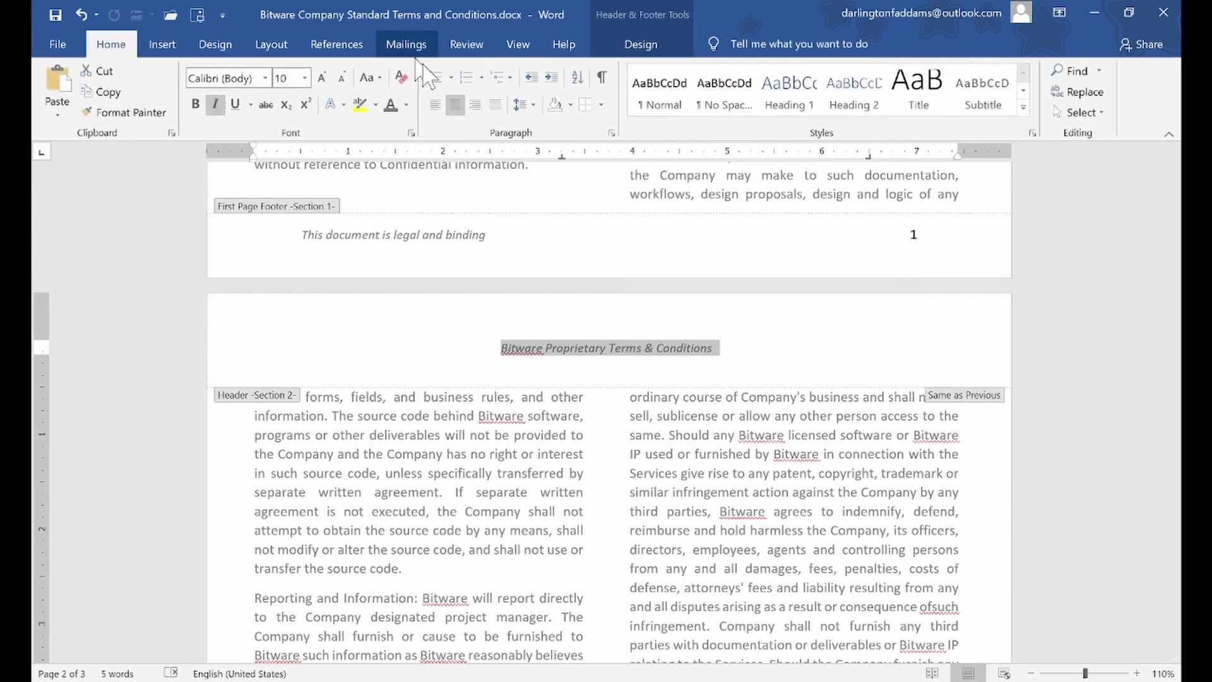
left_click(475, 104)
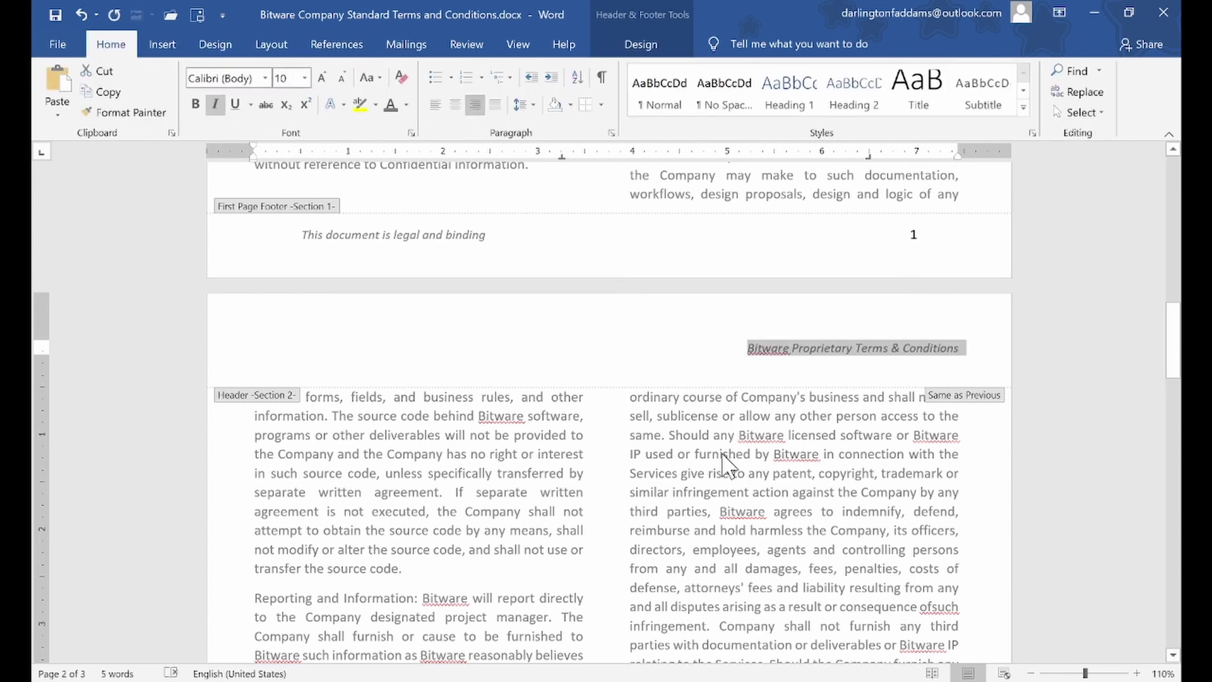
double_click(723, 455)
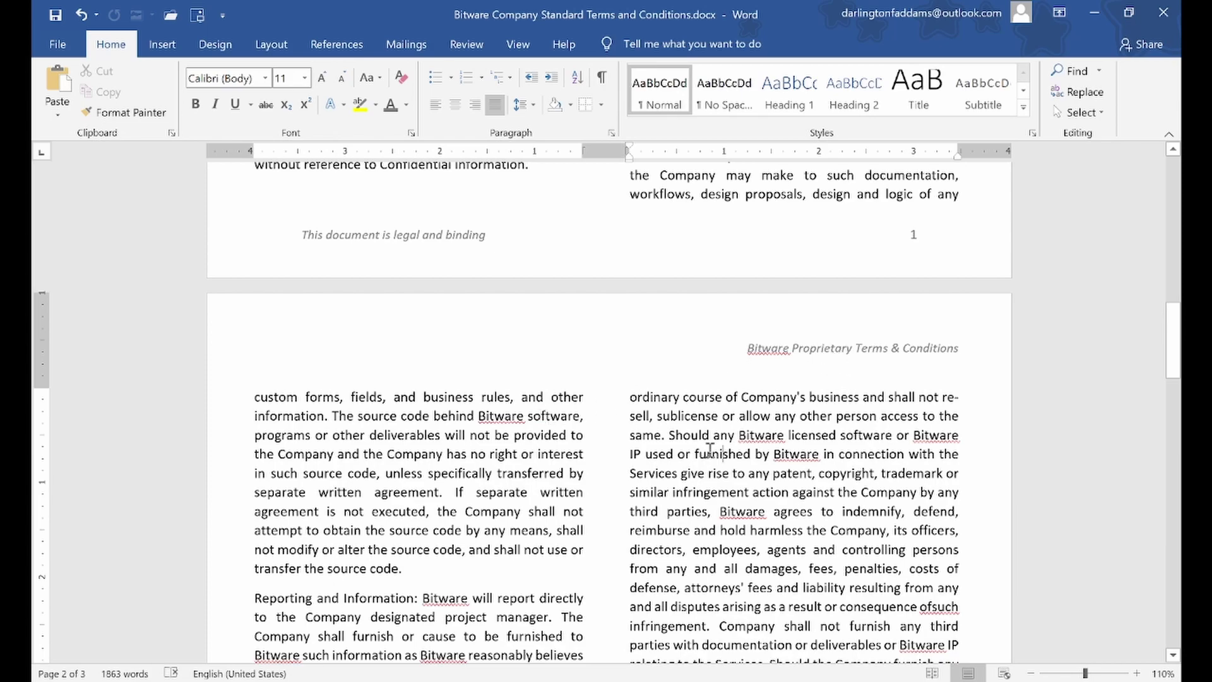
Scroll through the document and open the page 2 footer for editing
scroll(710, 449, "down", 10)
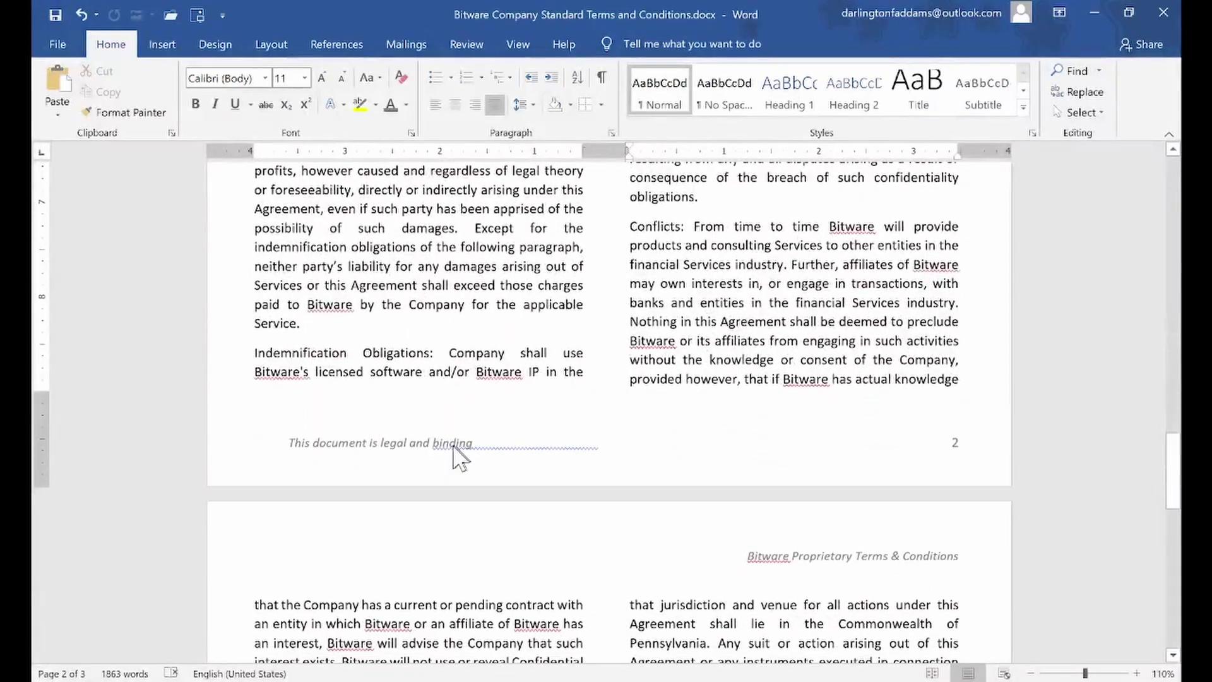
scroll(955, 443, "down", 14)
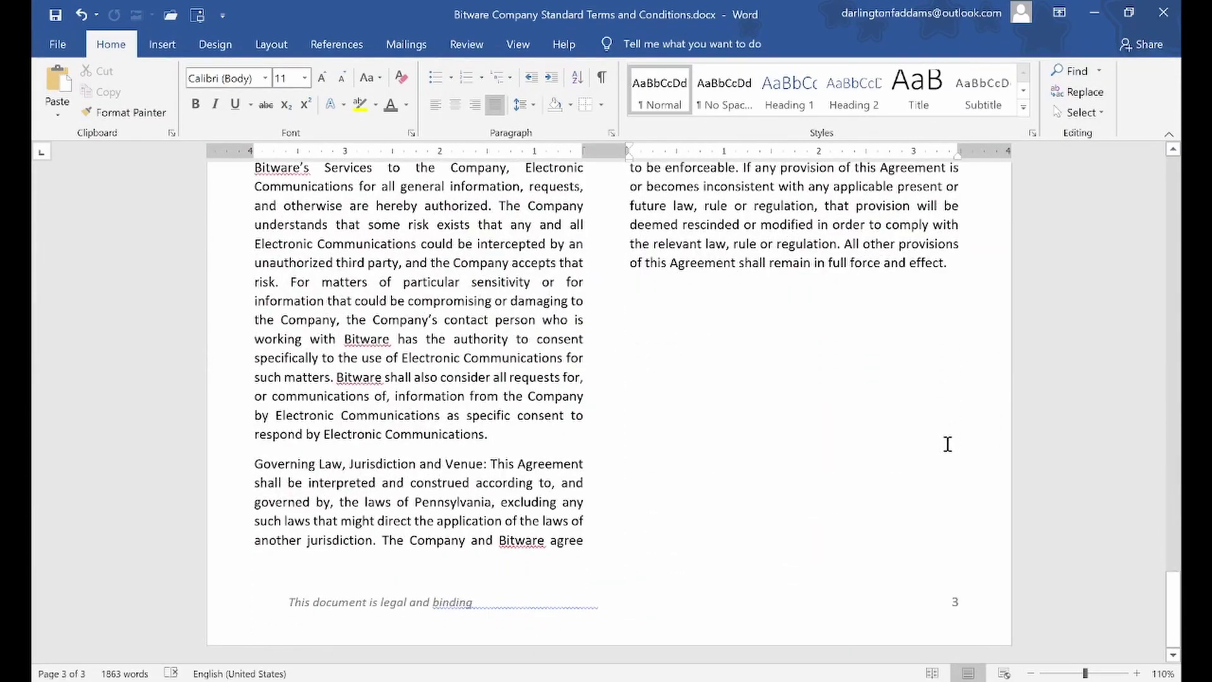
scroll(947, 444, "up", 5)
scroll(947, 445, "up", 4)
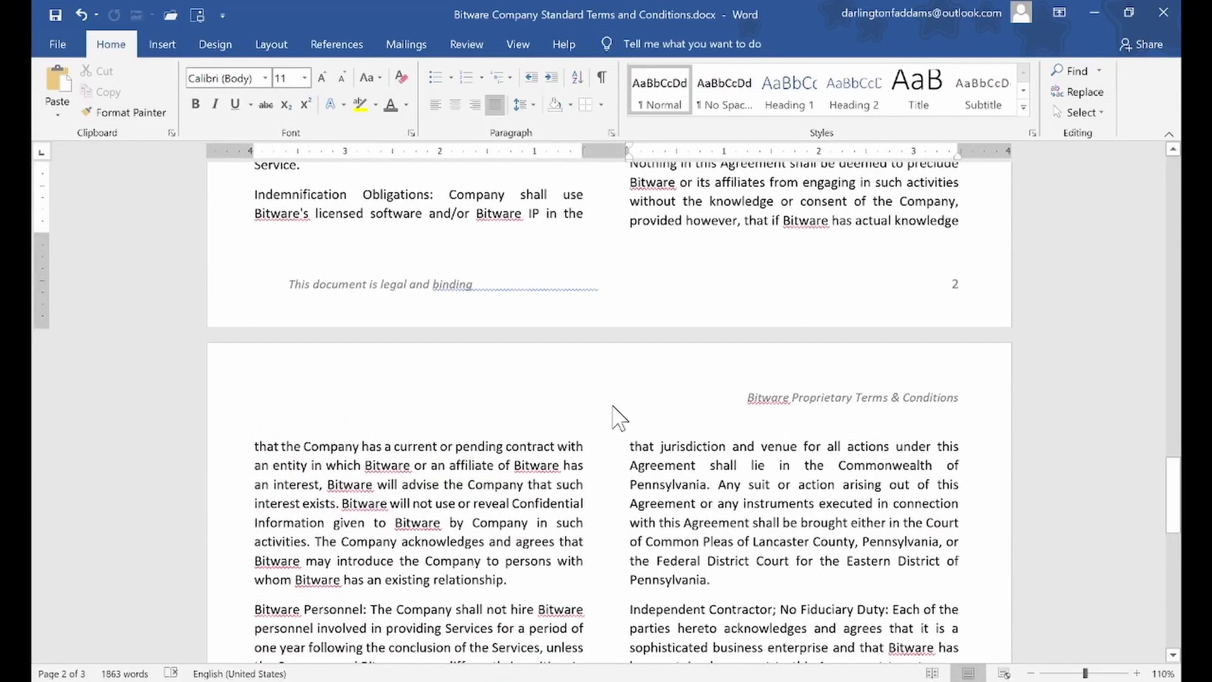
double_click(297, 293)
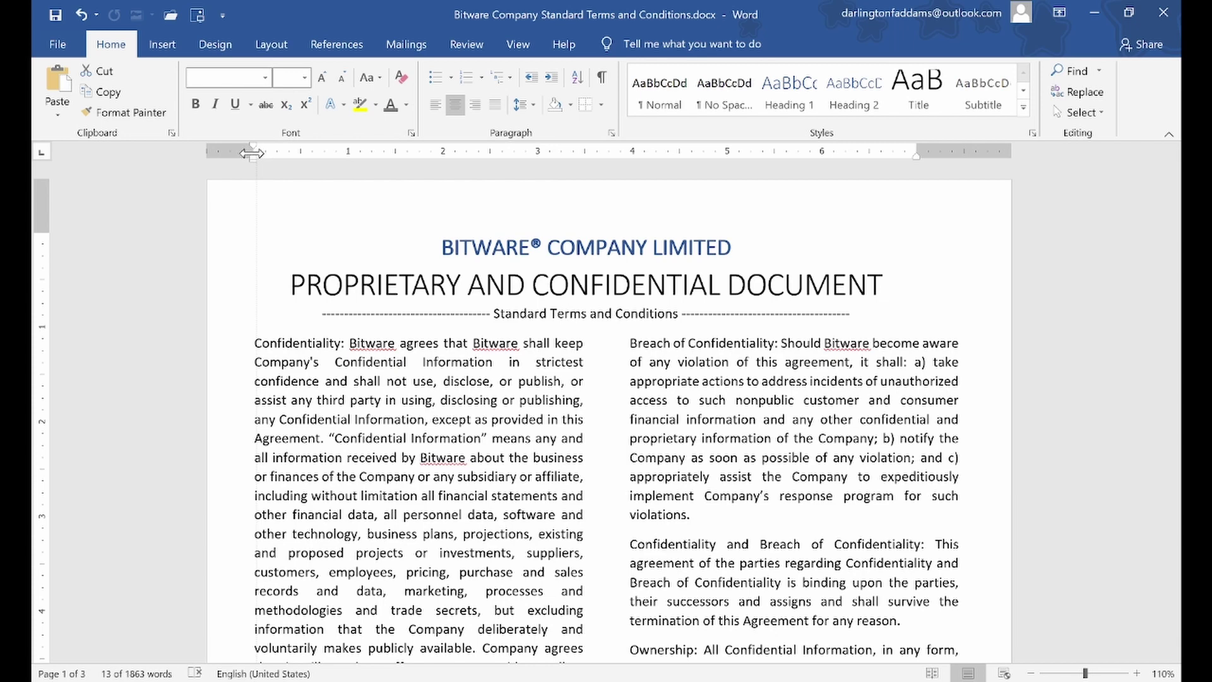
Move the three headings' left indent slightly left and stretch their right indent toward 7.5 inches
left_click_drag(251, 152, 258, 152)
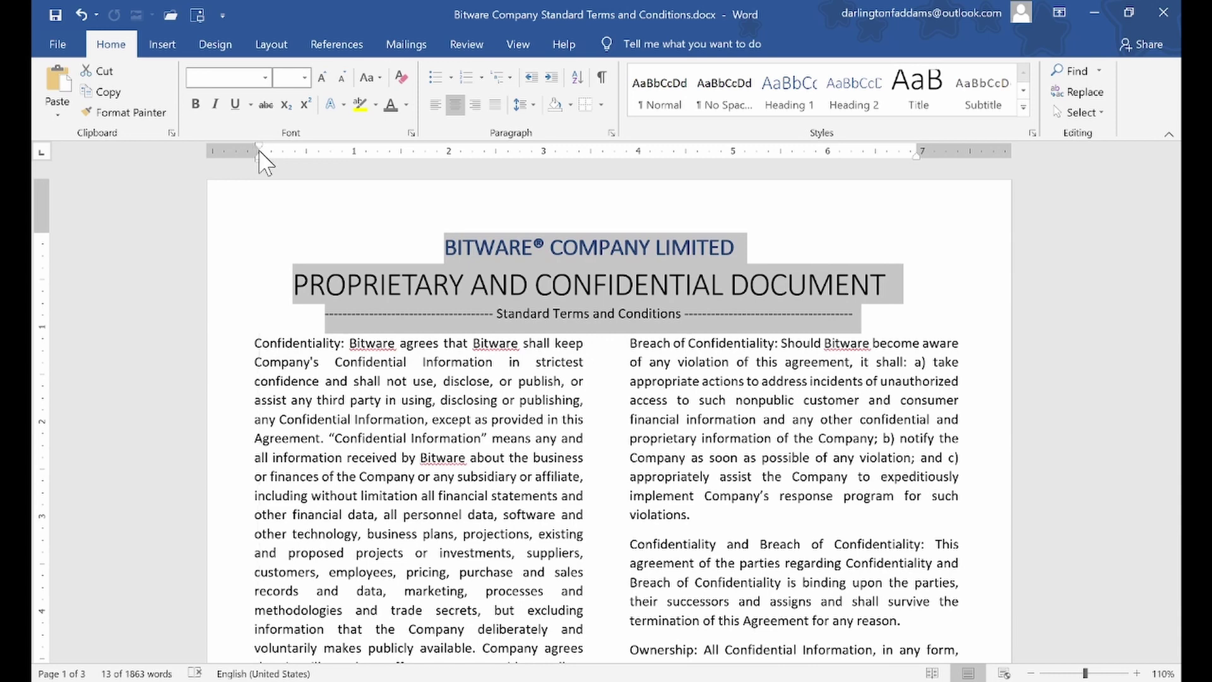
left_click_drag(259, 150, 252, 150)
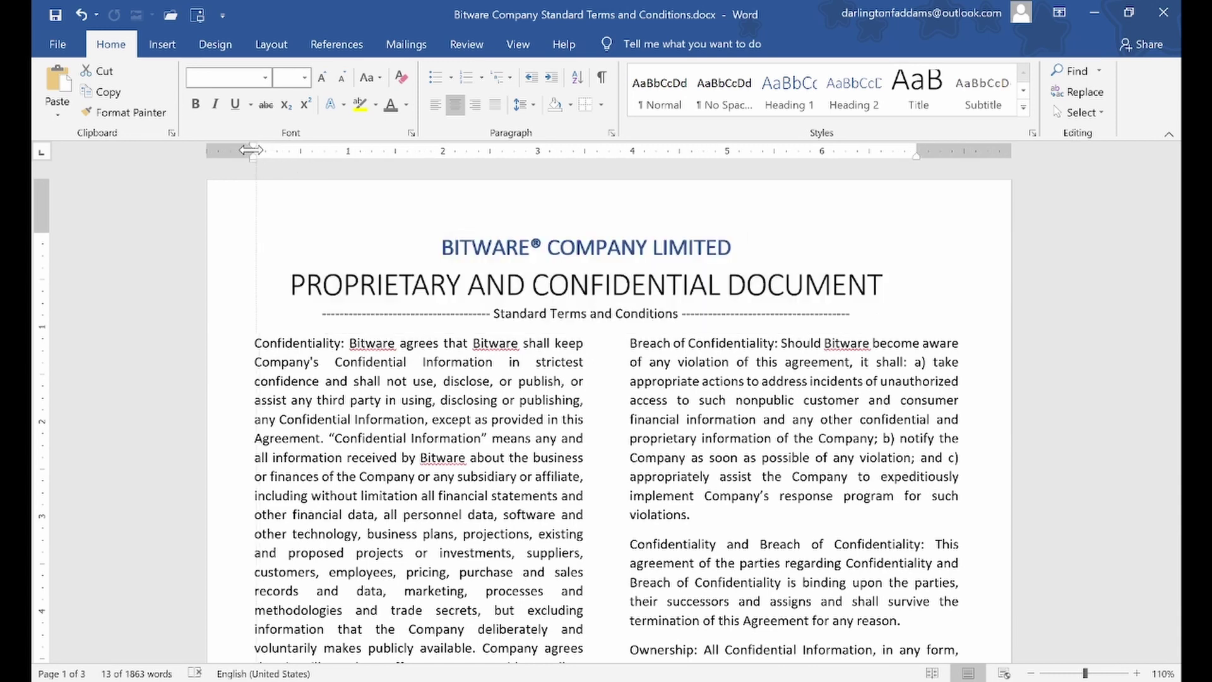
left_click(894, 114)
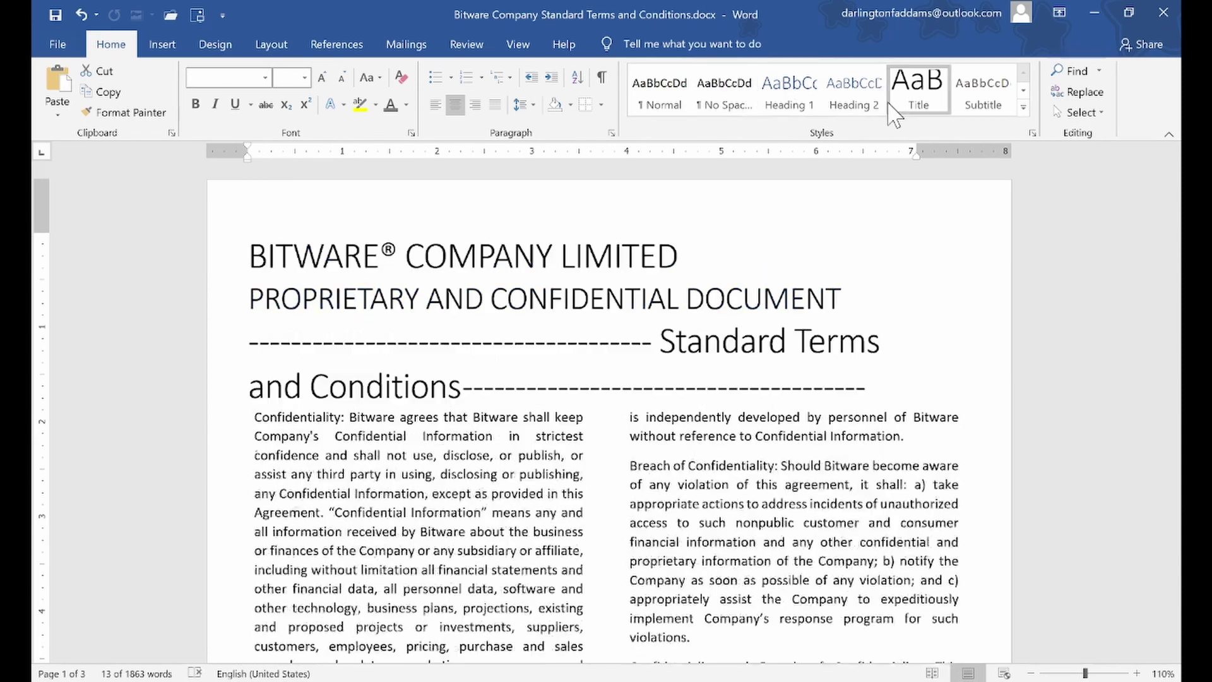
left_click_drag(915, 144, 958, 146)
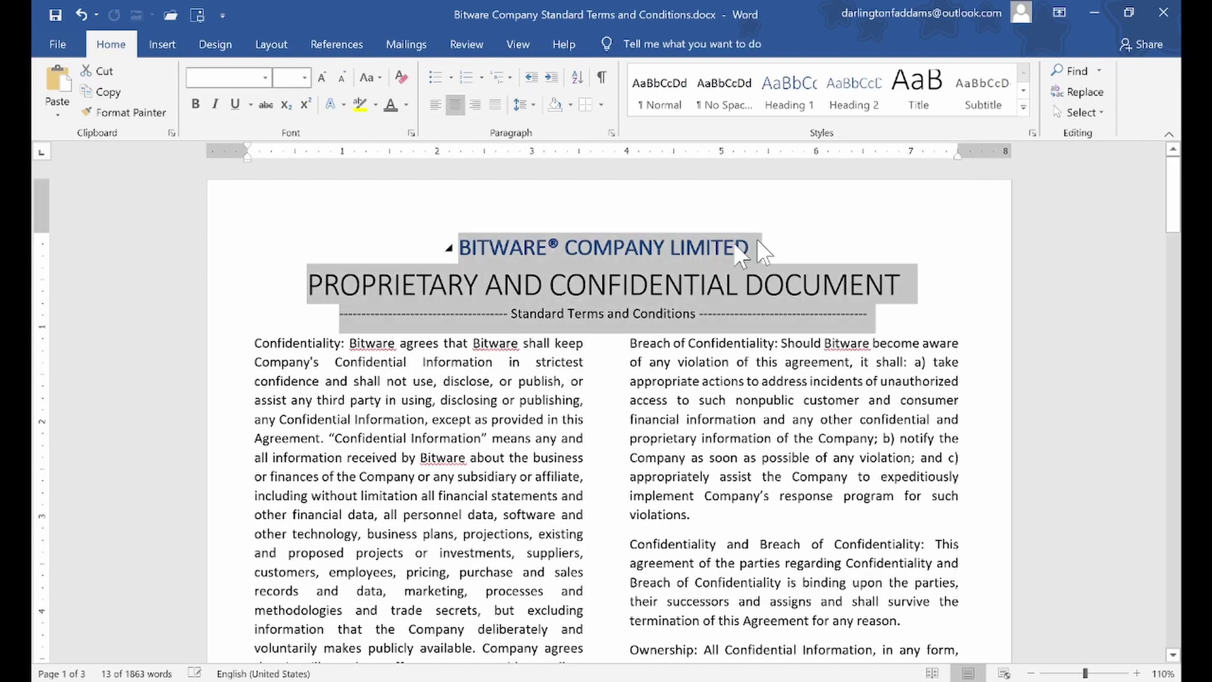
Remove the page 1 footer text's indent and push page number 1 to the right edge
scroll(649, 255, "down", 8)
scroll(650, 255, "down", 3)
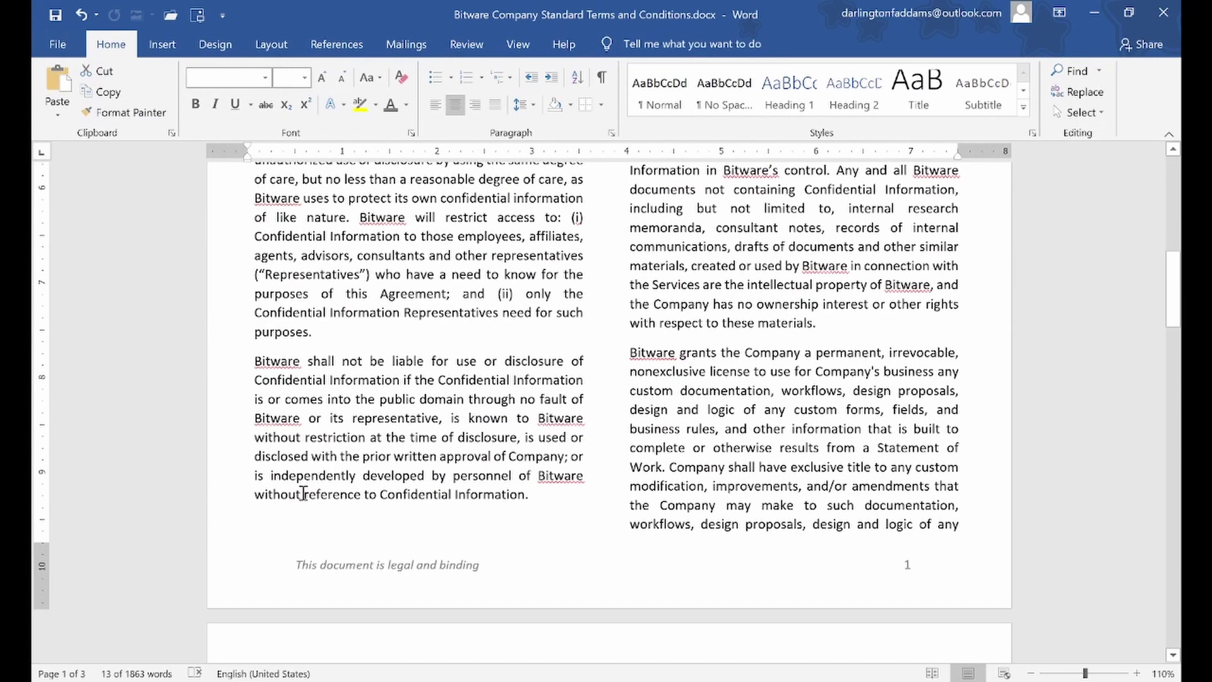
double_click(337, 581)
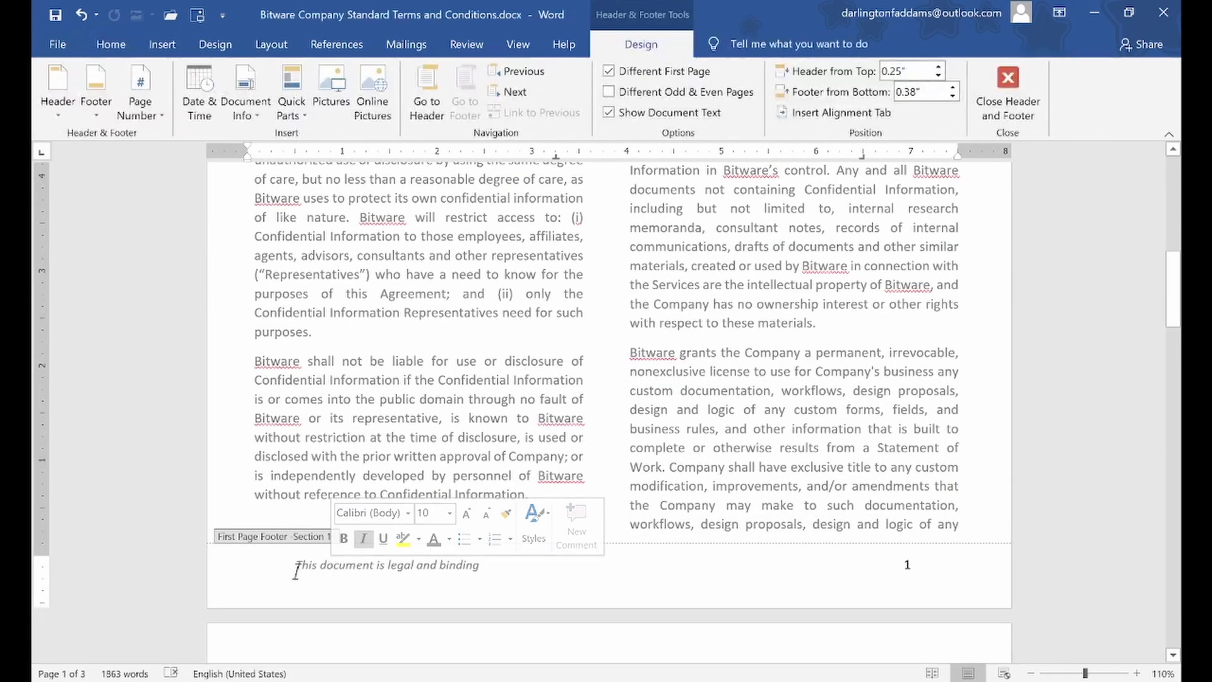
key("BackSpace")
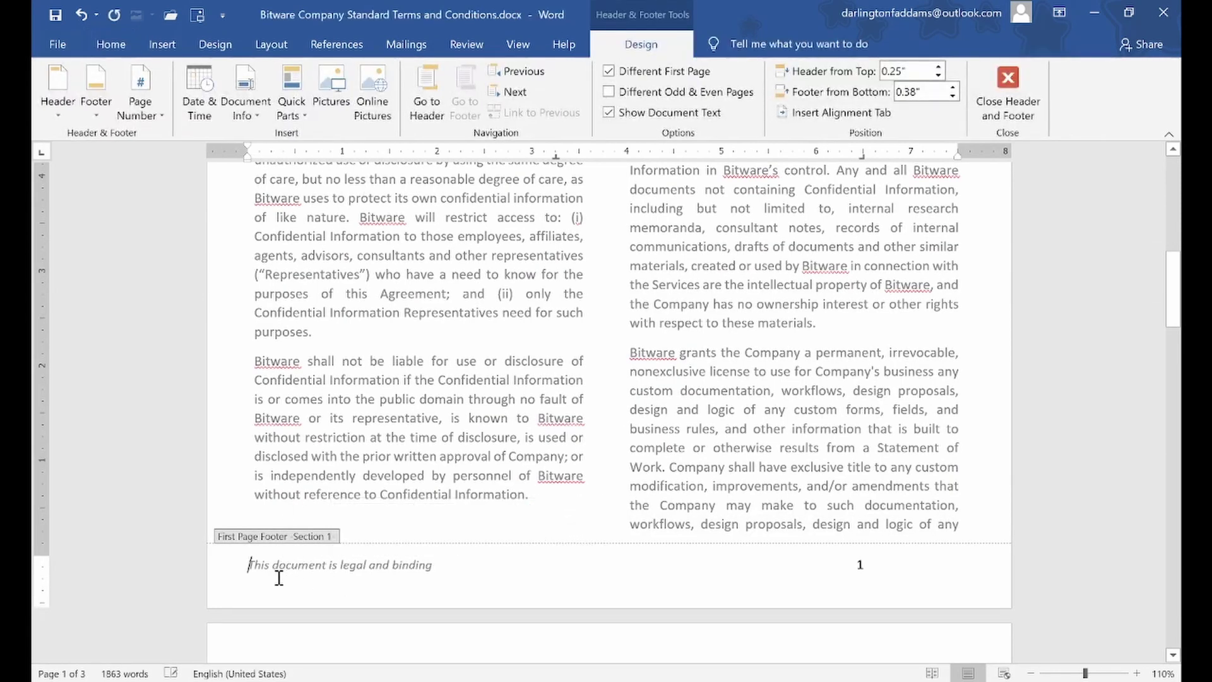
left_click(857, 562)
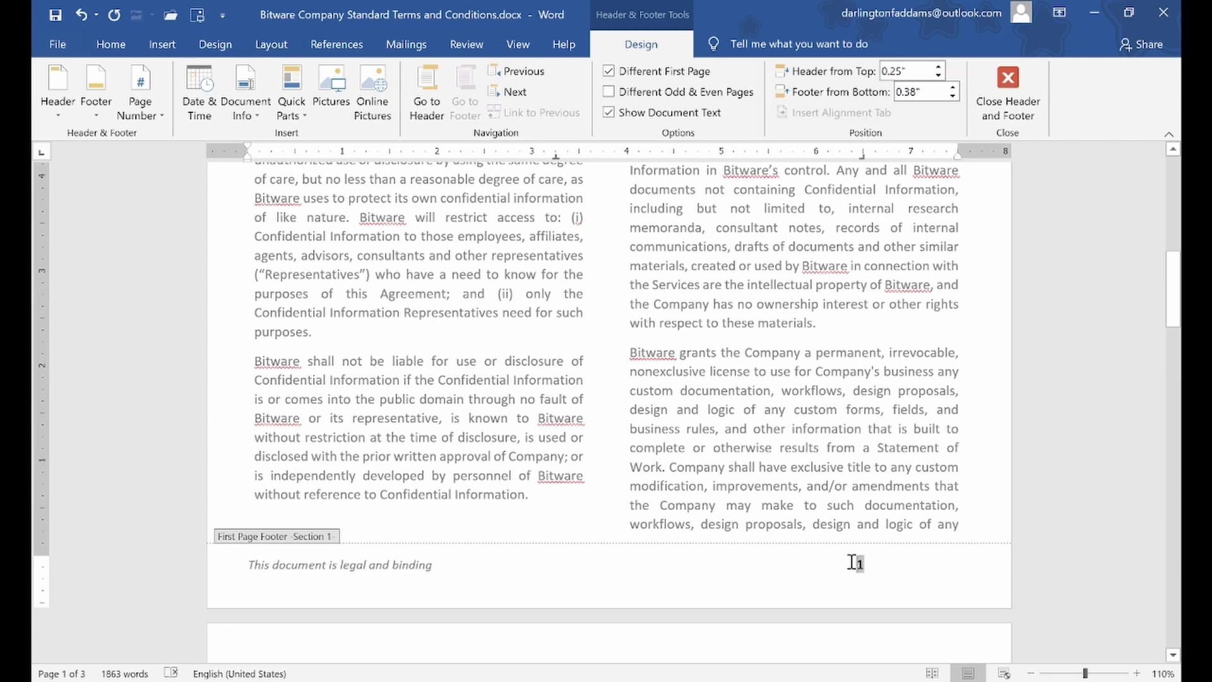
key("Tab")
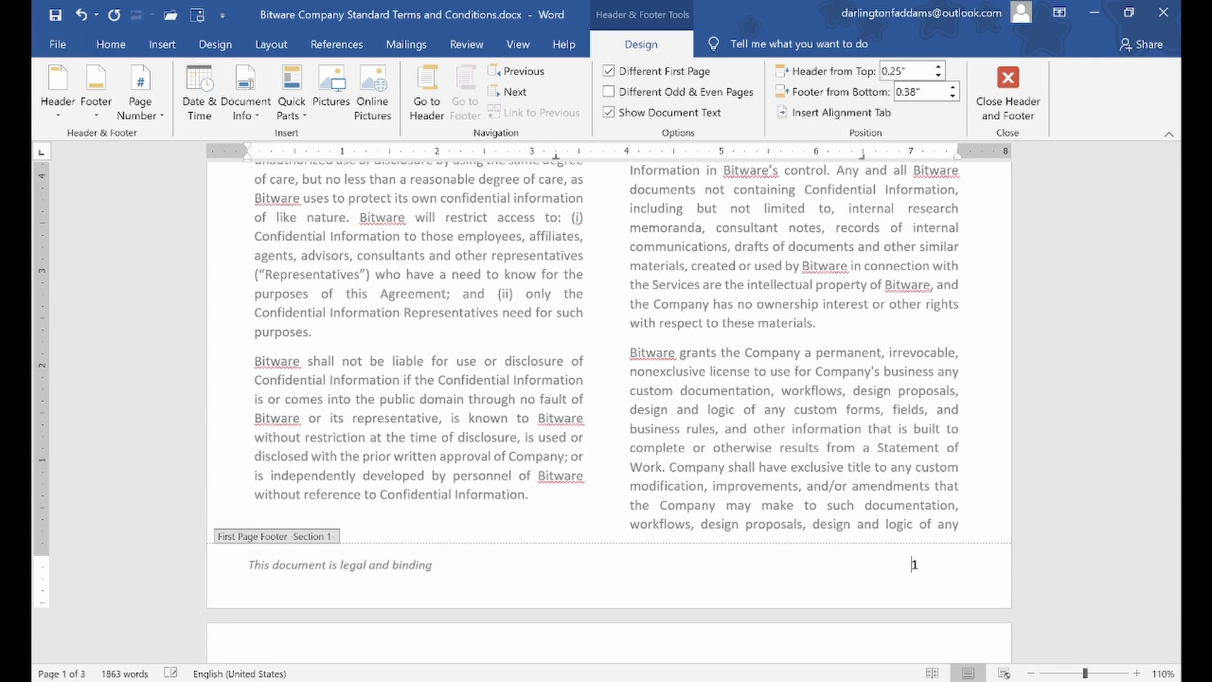
key("Return")
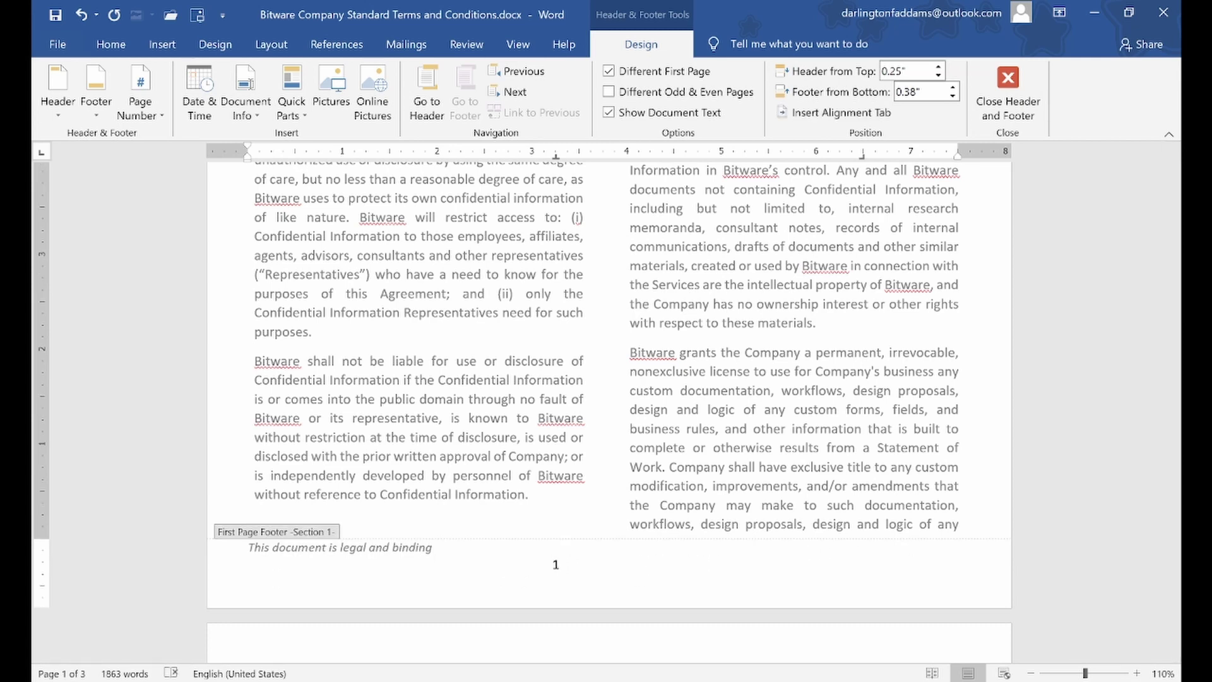
key("ctrl+z")
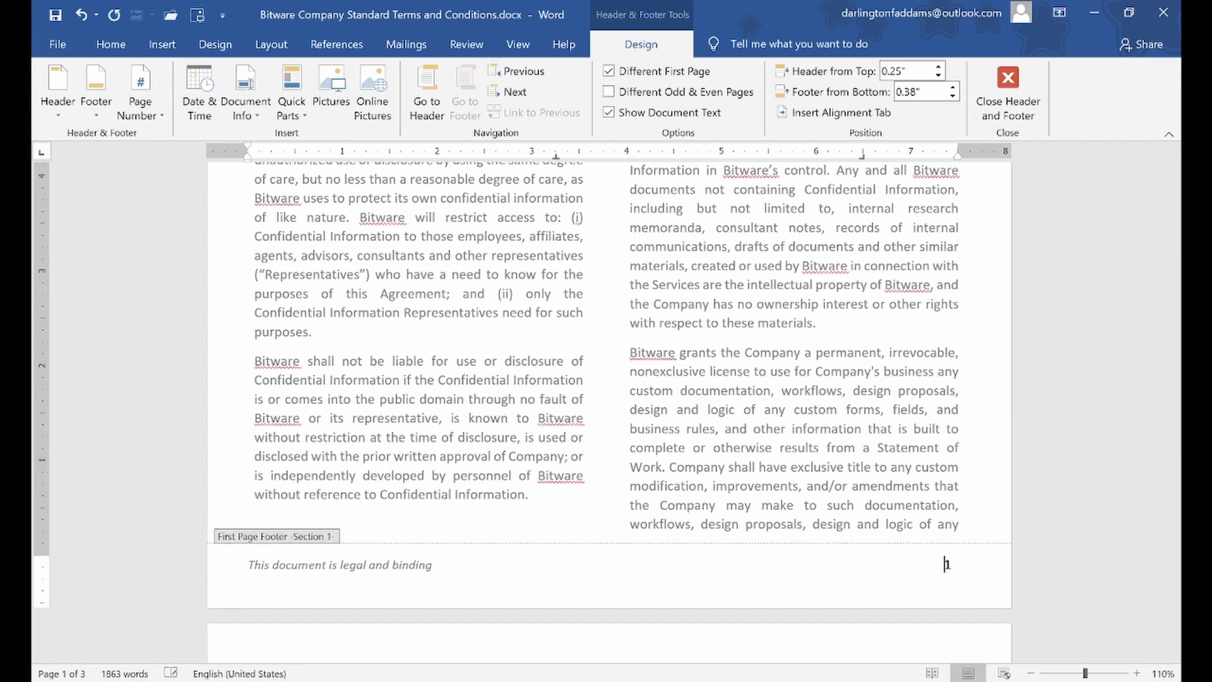
left_click(1005, 95)
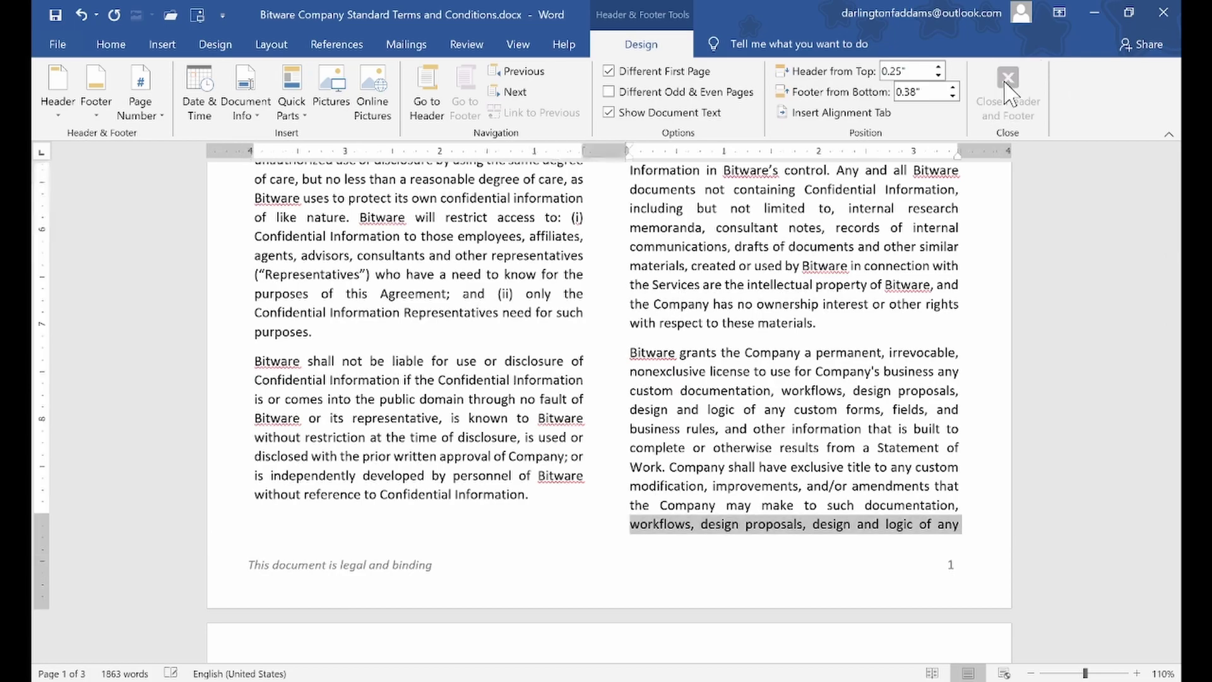
left_click(864, 288)
scroll(825, 308, "up", 10)
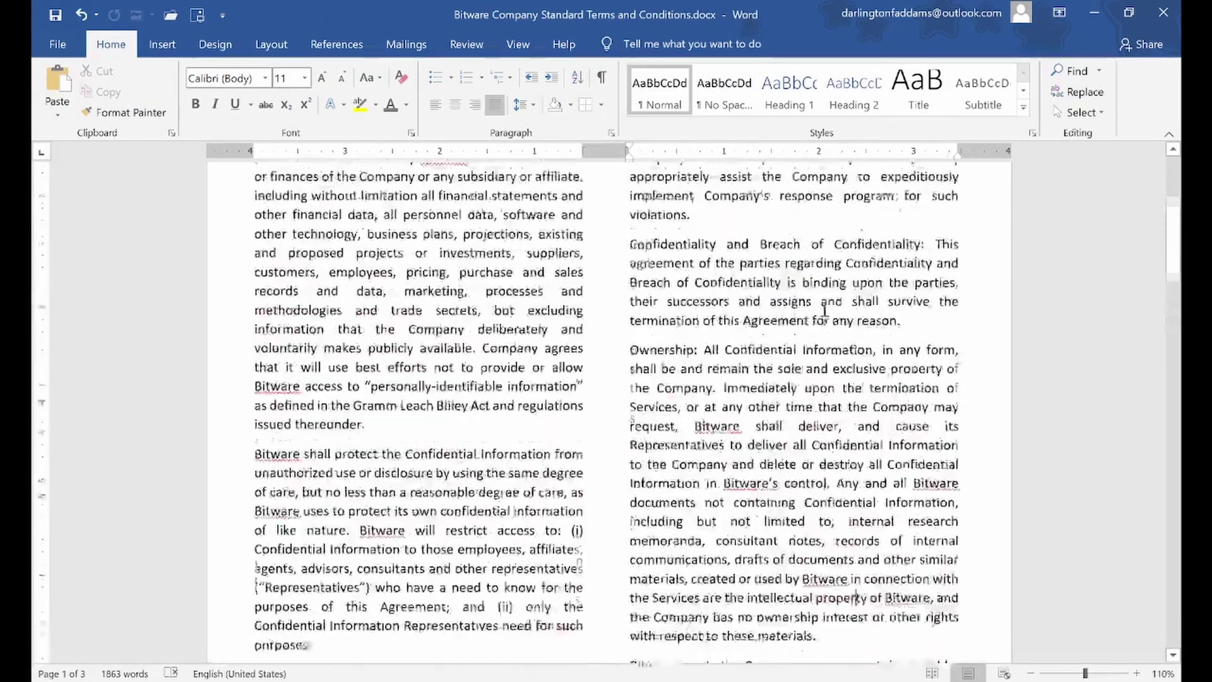
Dismiss the spelling flag on 'binding' in the page 2 footer with Ignore Once
left_click_drag(1179, 217, 1181, 344)
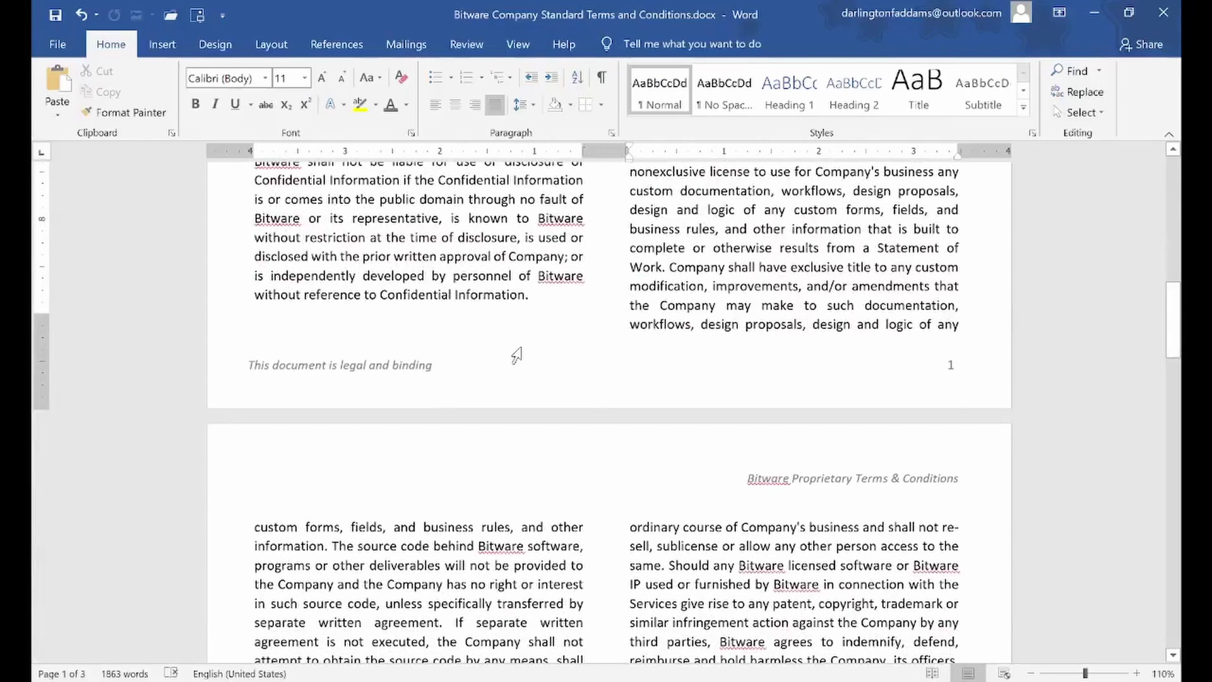
double_click(270, 367)
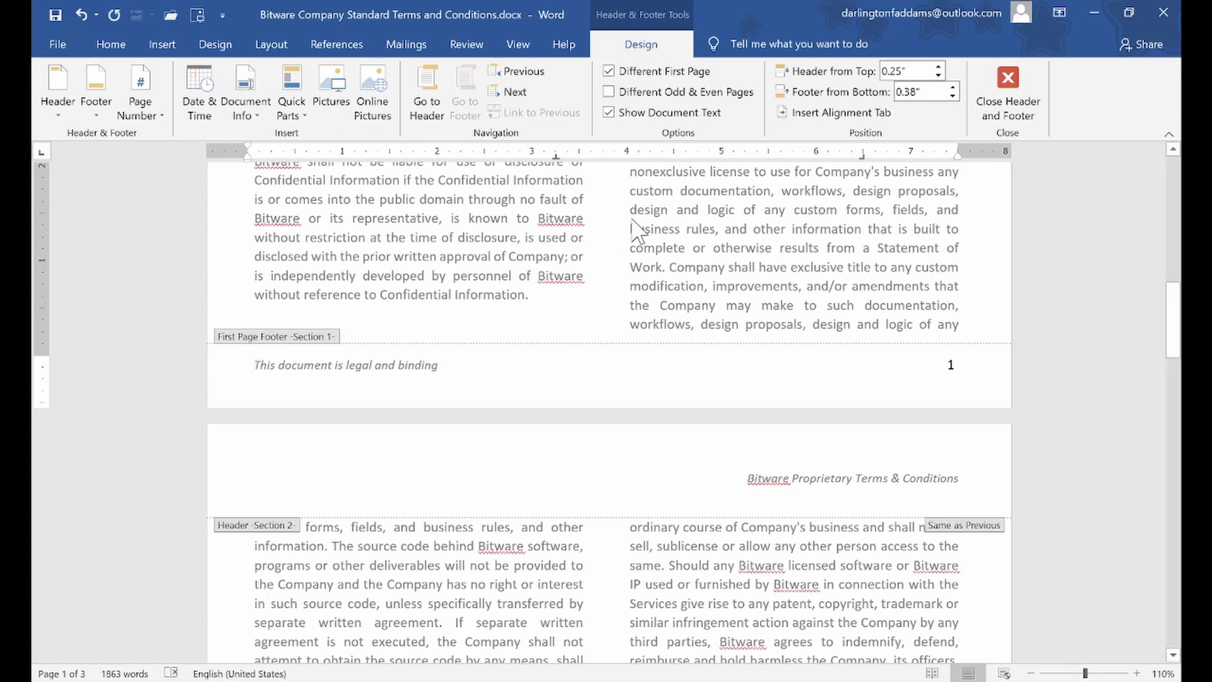
left_click(1008, 76)
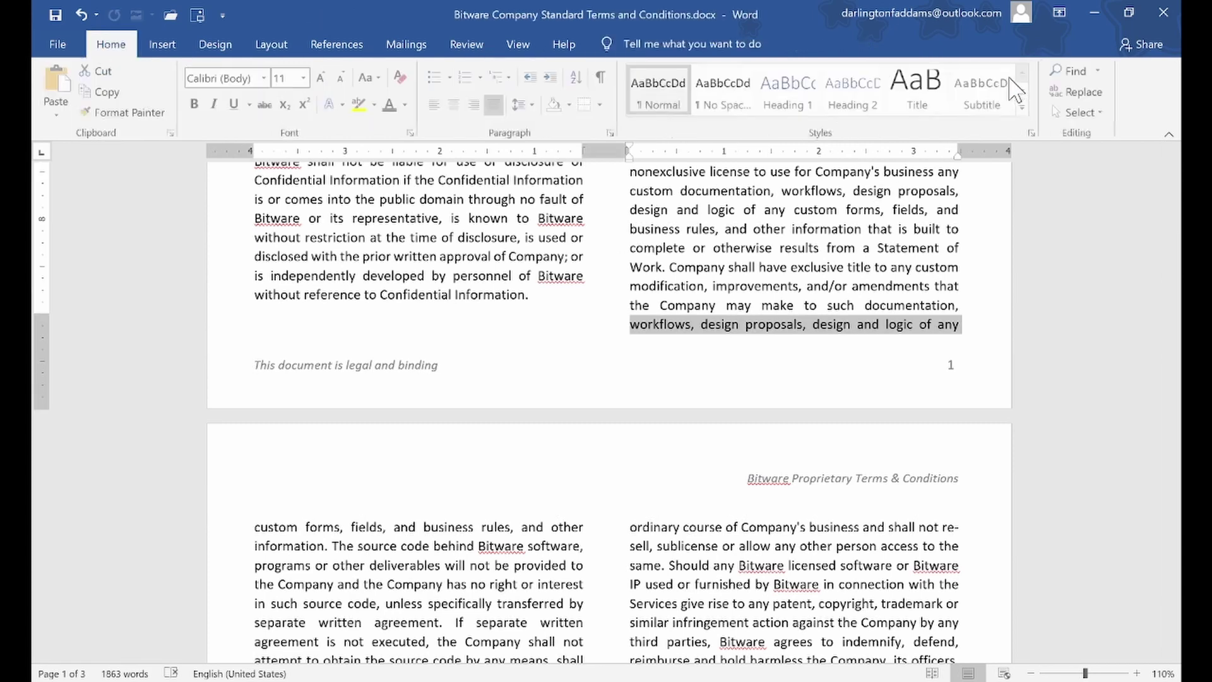
left_click(819, 291)
left_click_drag(1180, 313, 1180, 454)
double_click(496, 550)
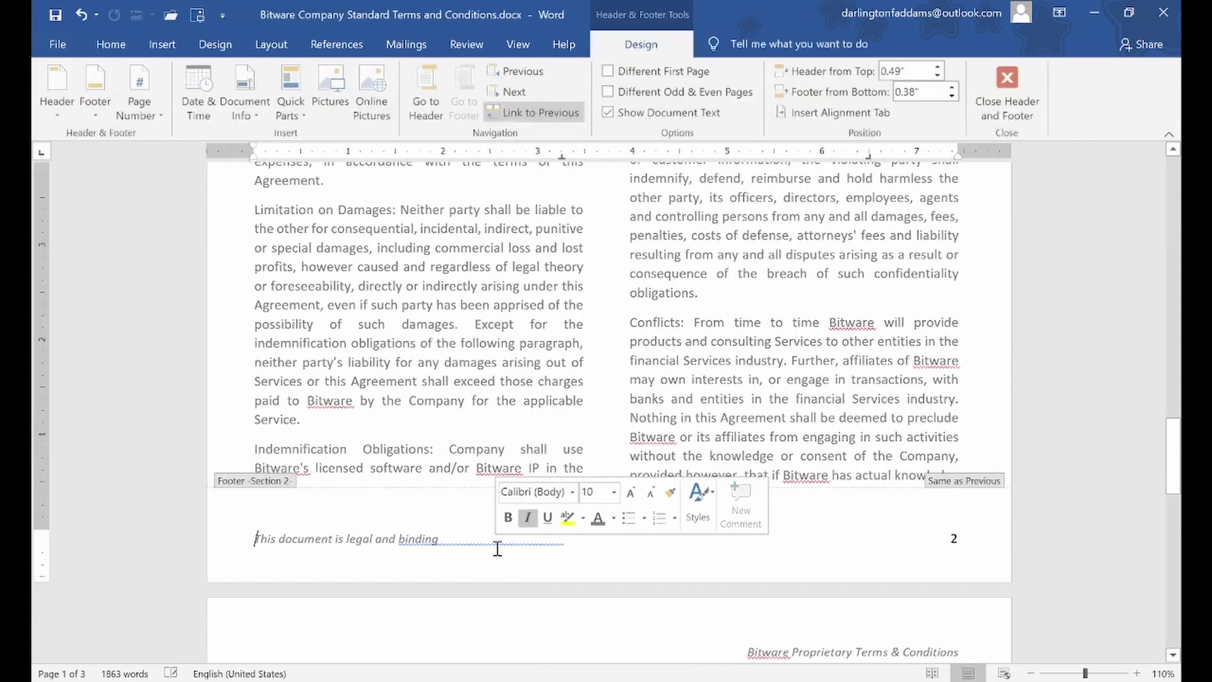
right_click(495, 553)
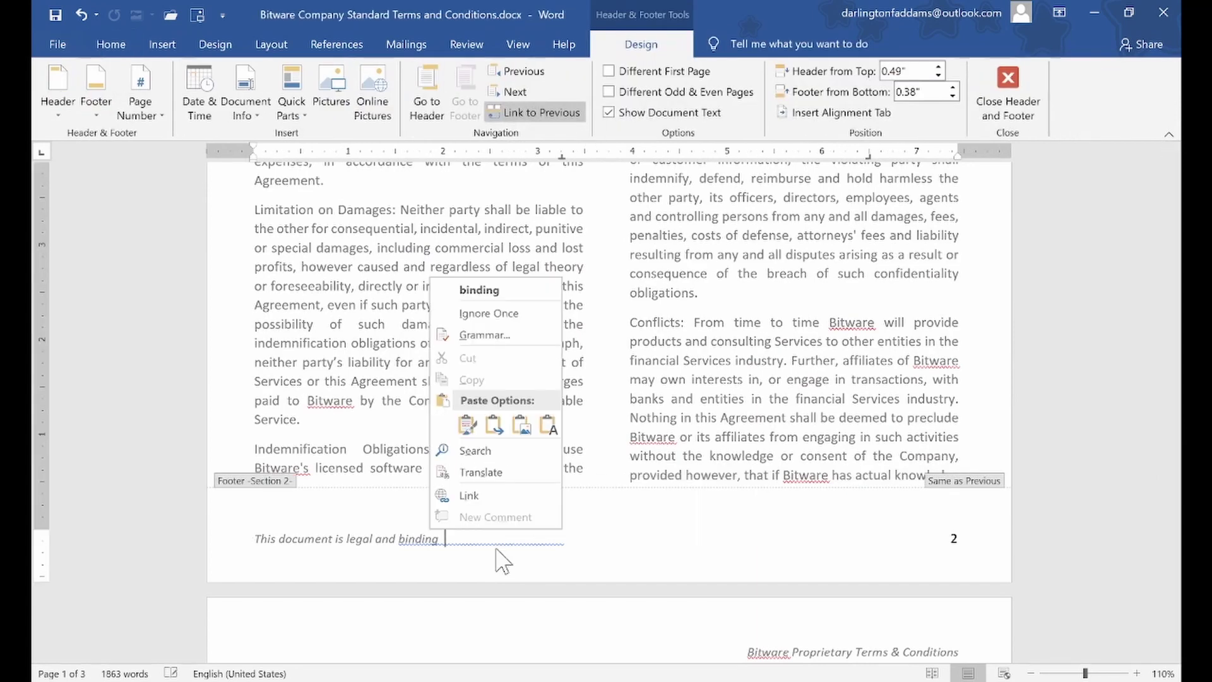
left_click(503, 318)
double_click(700, 325)
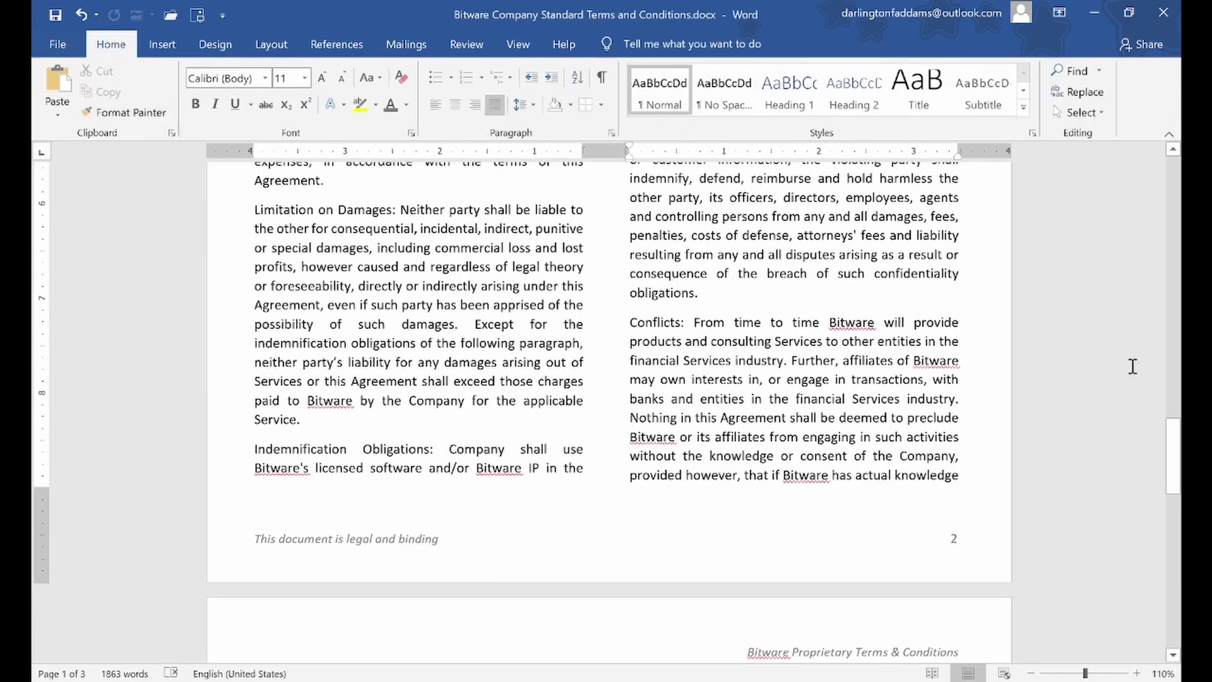
left_click_drag(1182, 503, 1185, 163)
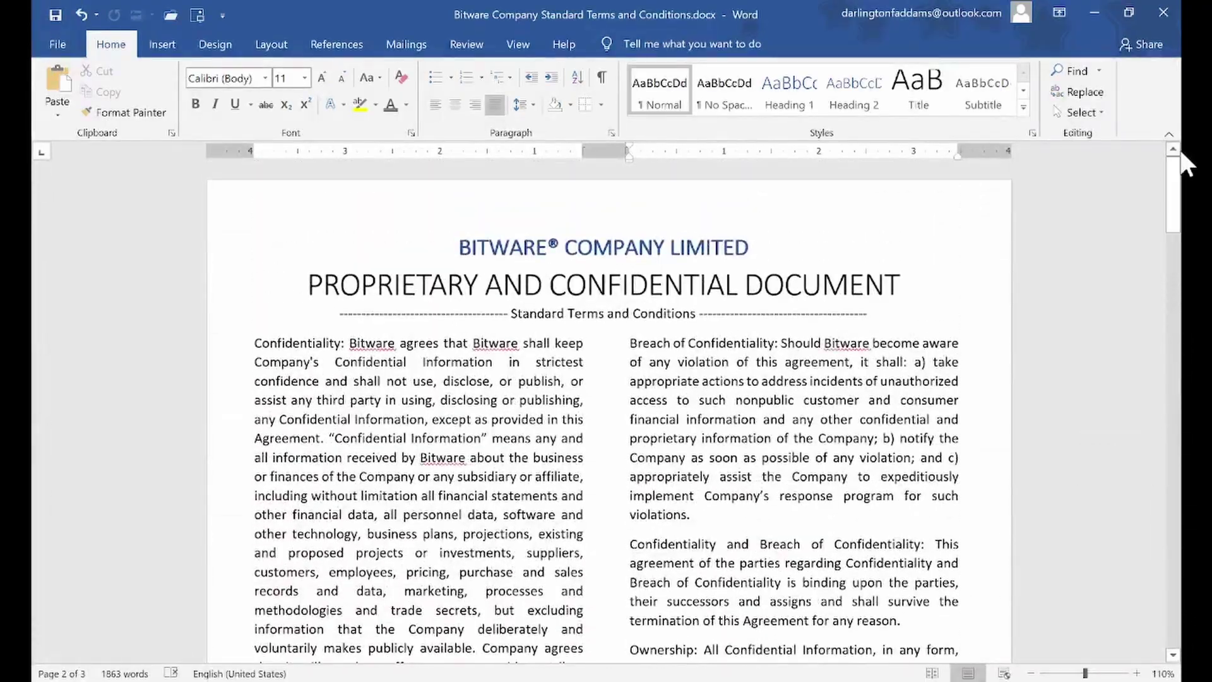
left_click(841, 393)
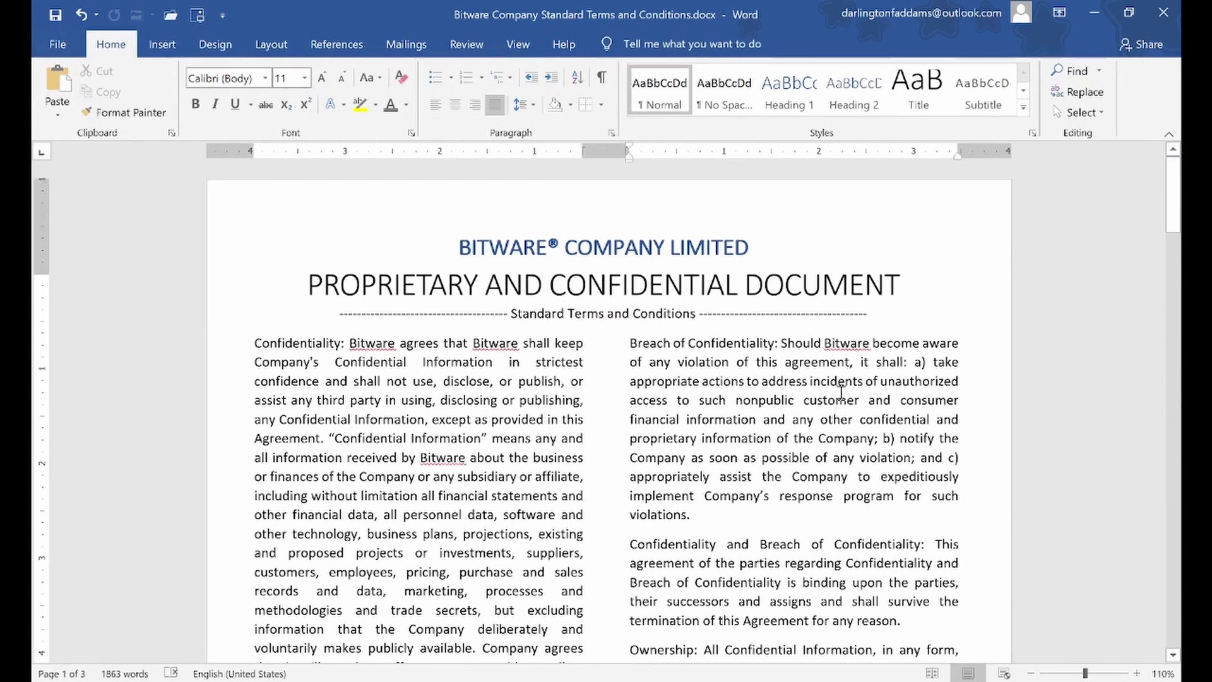
left_click(625, 248)
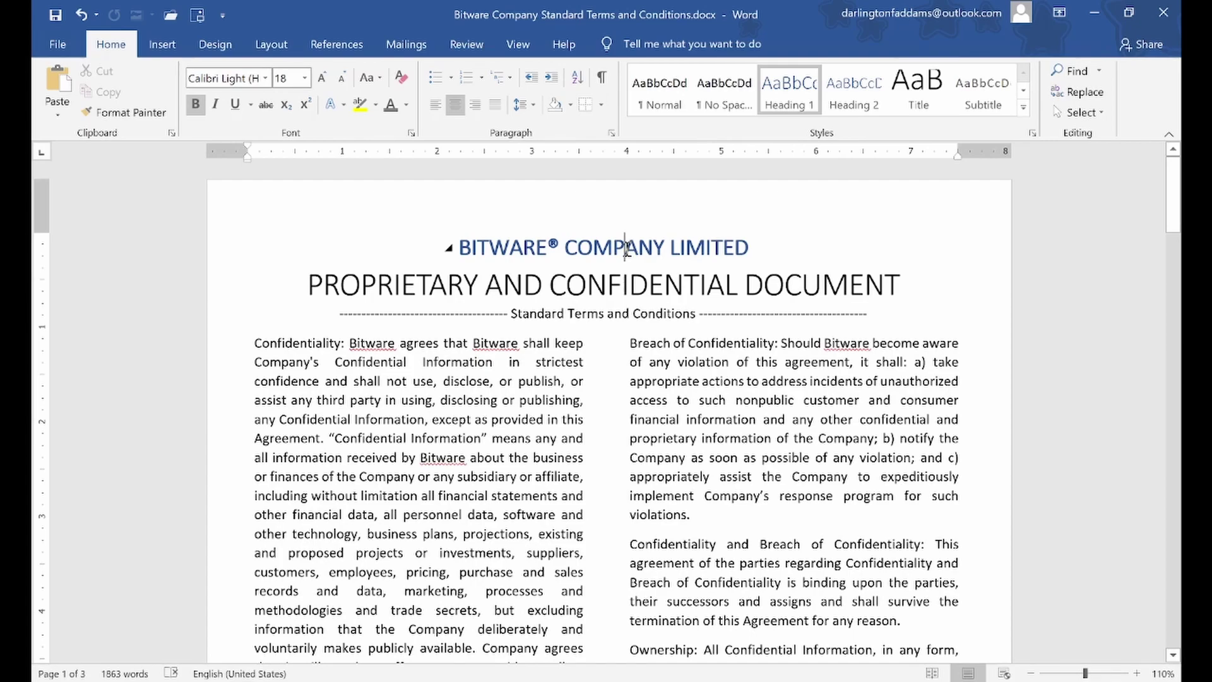
scroll(625, 247, "down", 10)
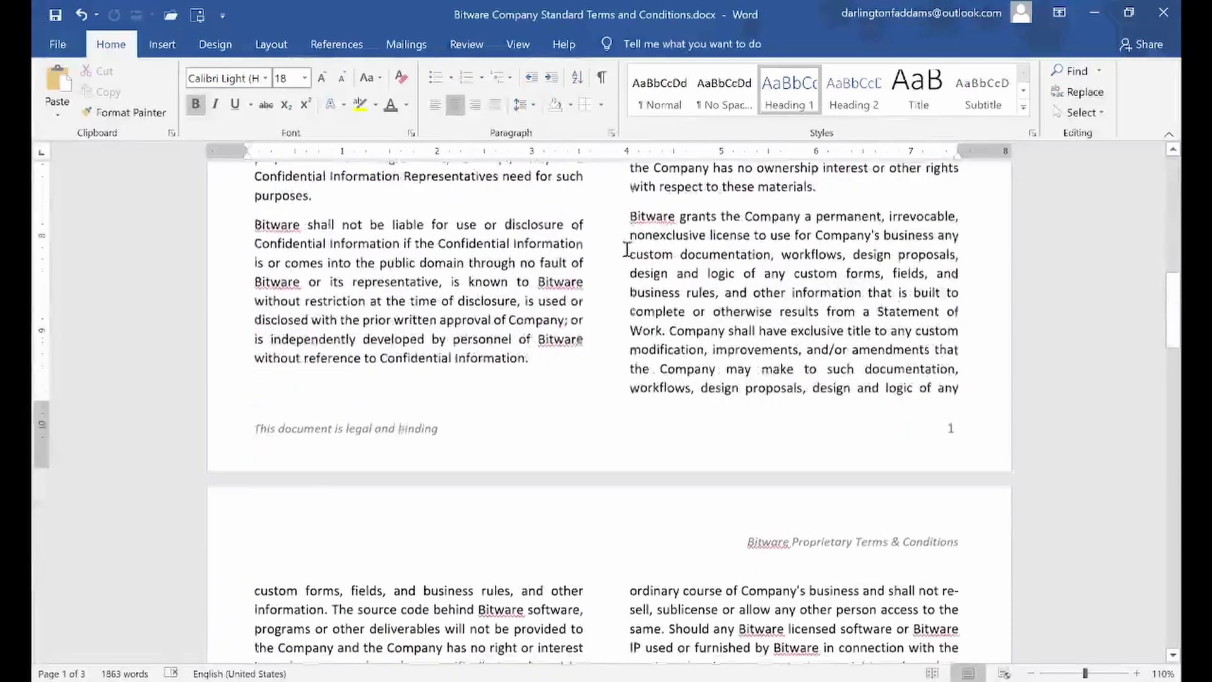
scroll(627, 250, "down", 3)
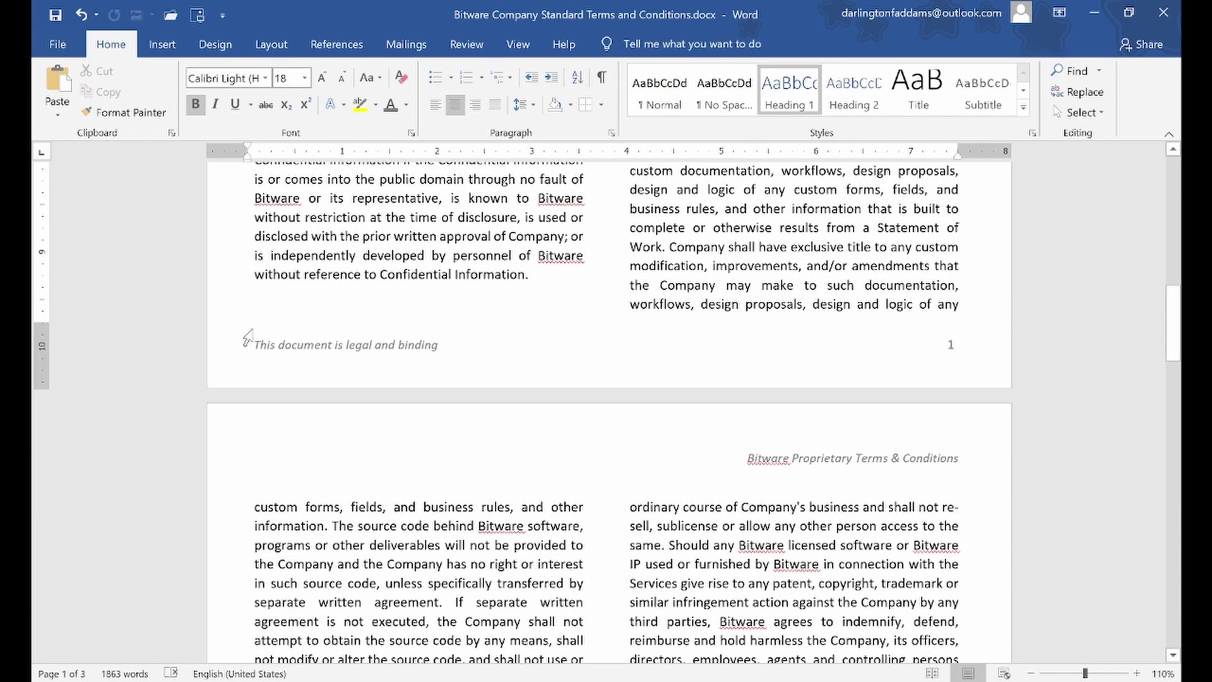
scroll(720, 491, "down", 3)
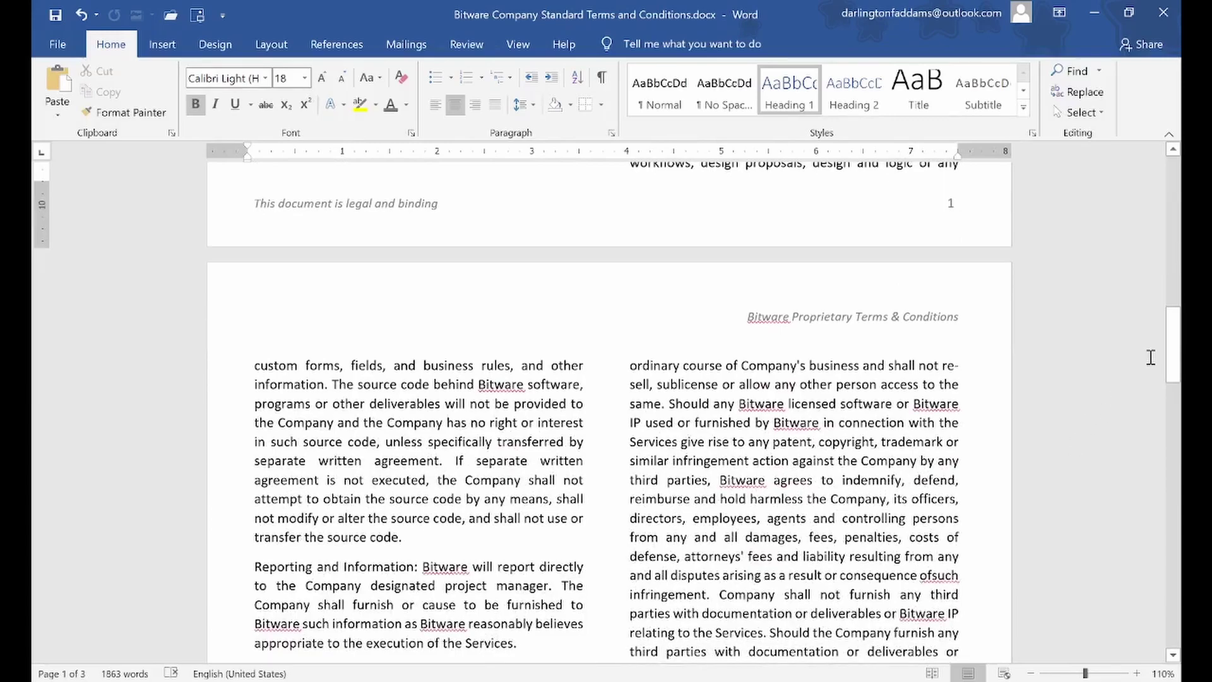
left_click_drag(1180, 327, 1177, 167)
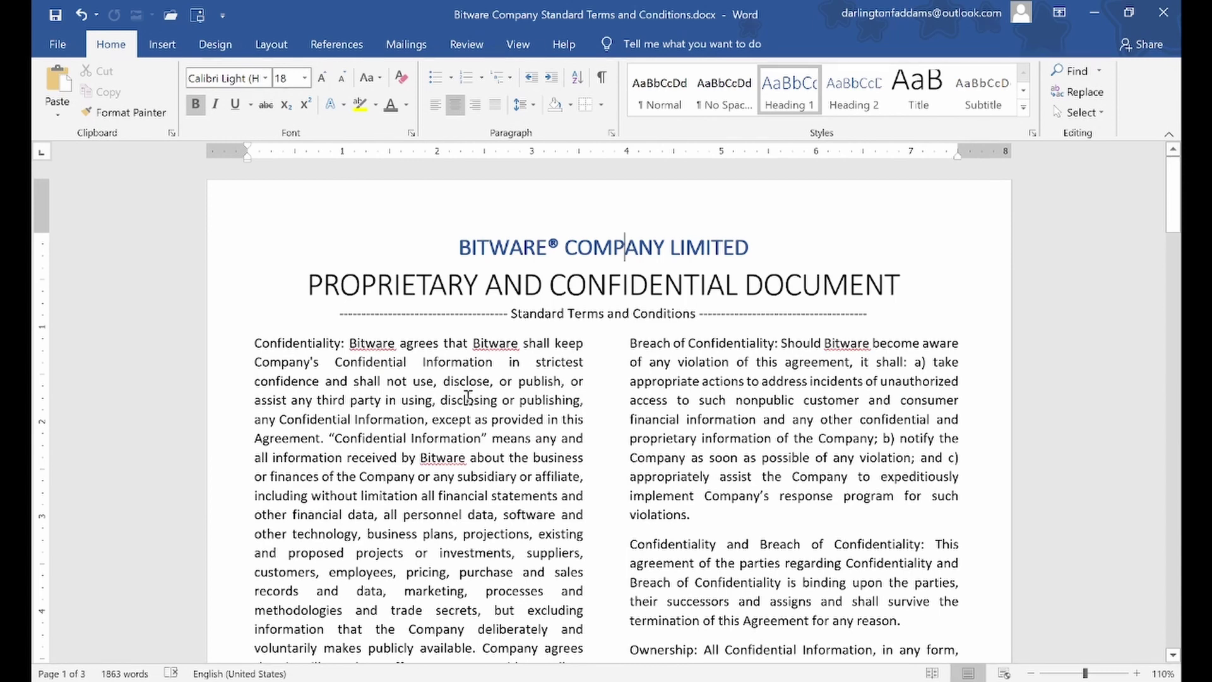
Bold the 'Confidentiality:' paragraph label including its colon
double_click(303, 343)
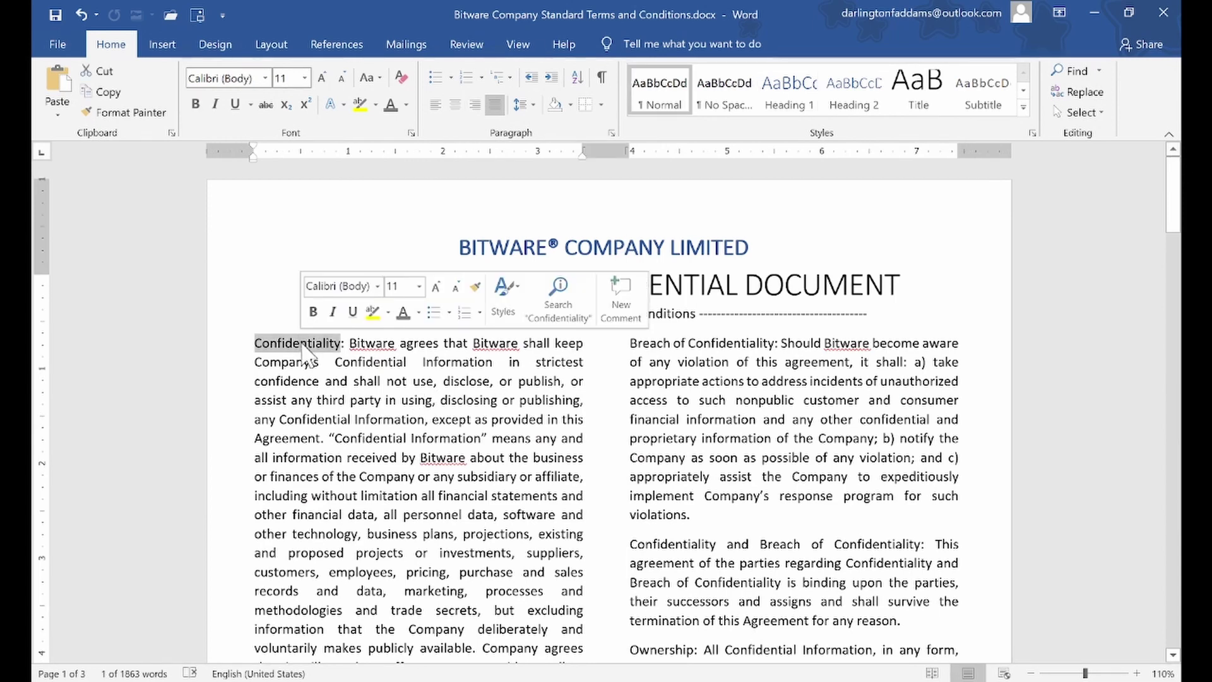
left_click(303, 344)
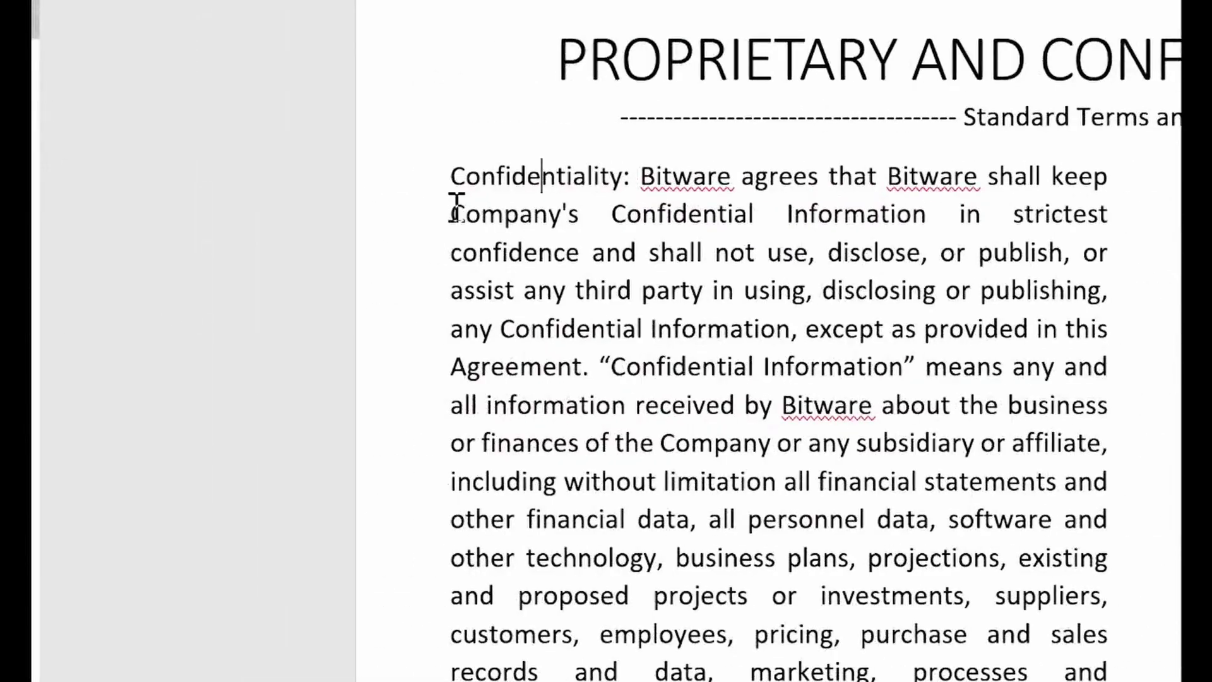
left_click_drag(448, 179, 631, 175)
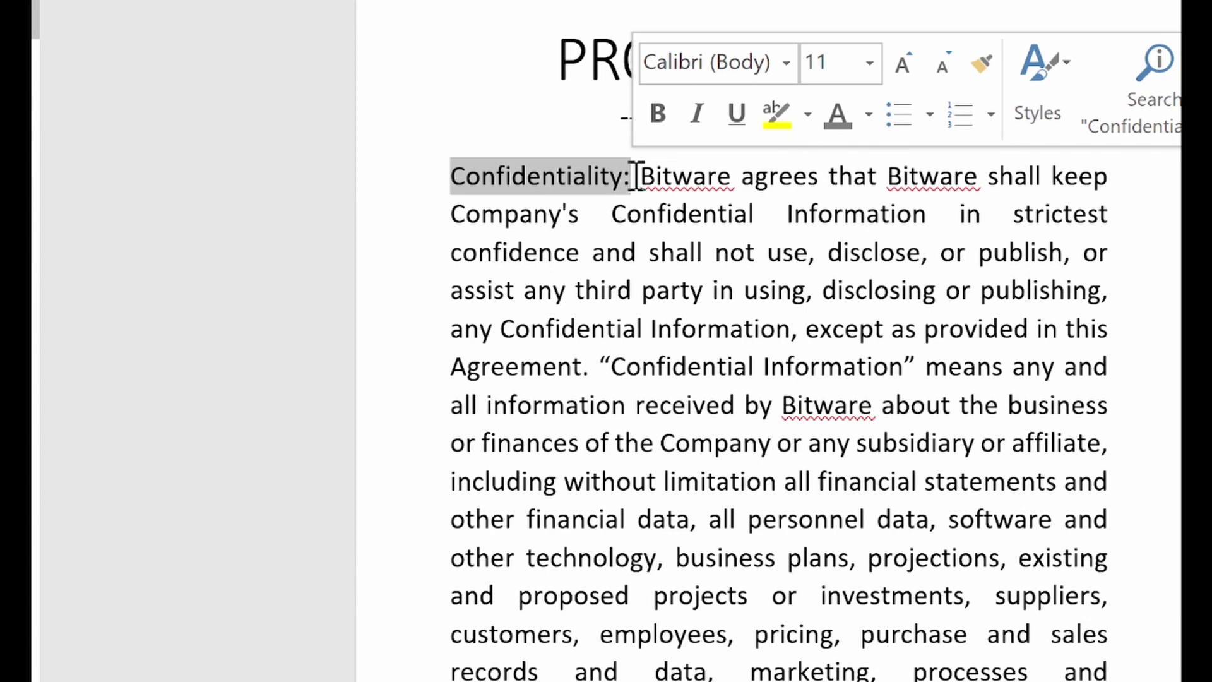
left_click(656, 114)
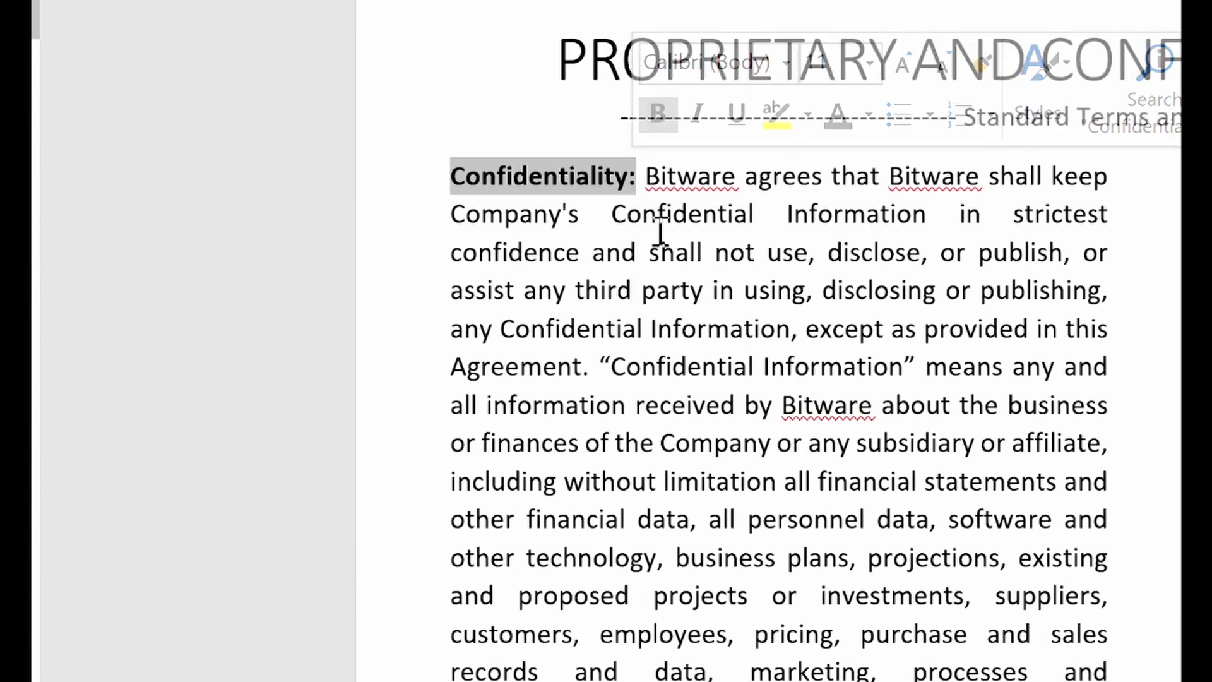
left_click(608, 355)
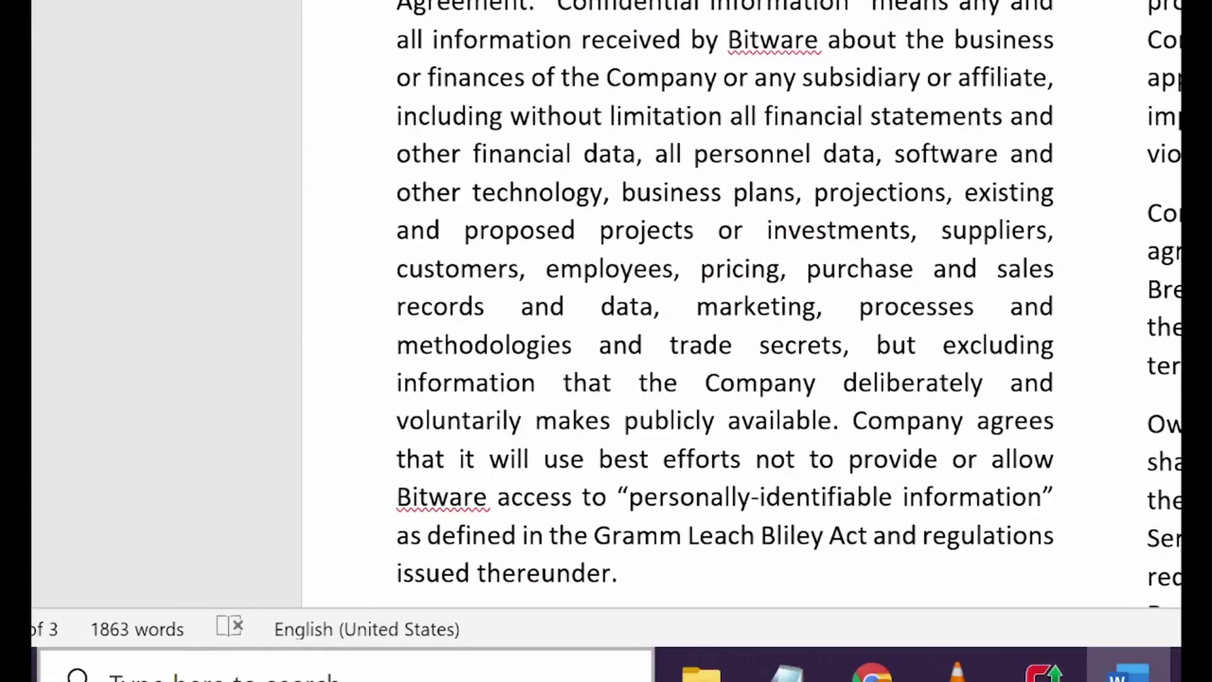
scroll(605, 442, "down", 4)
scroll(603, 256, "down", 7)
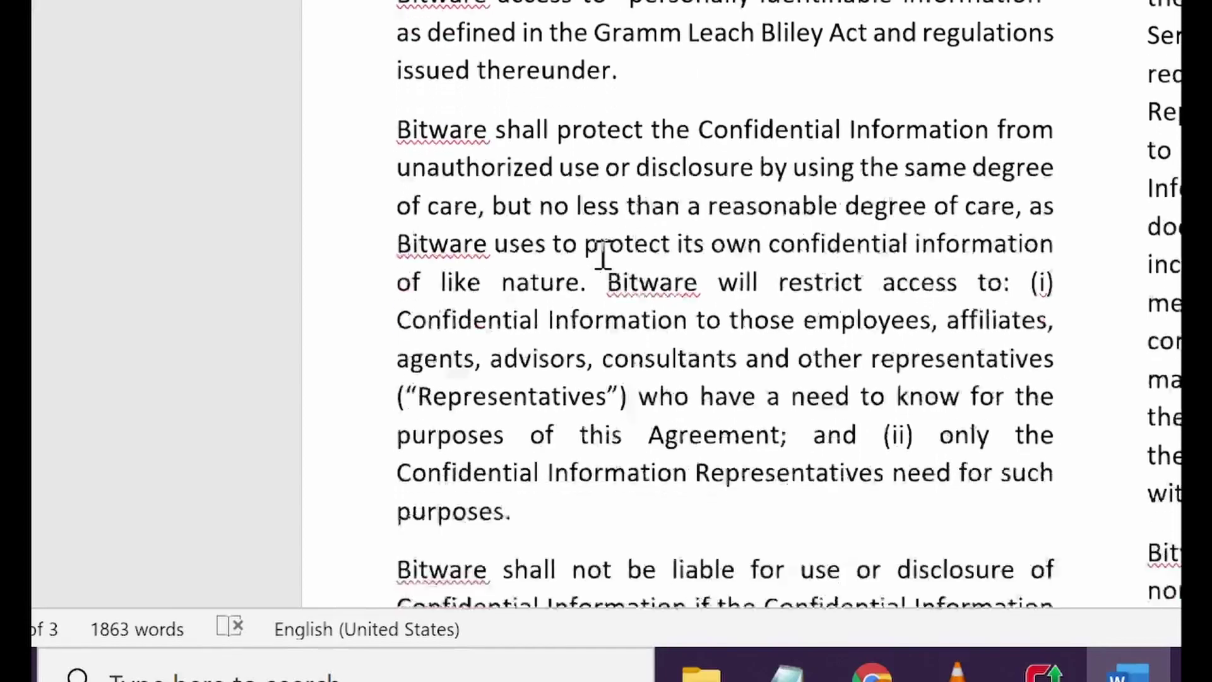
scroll(603, 253, "up", 3)
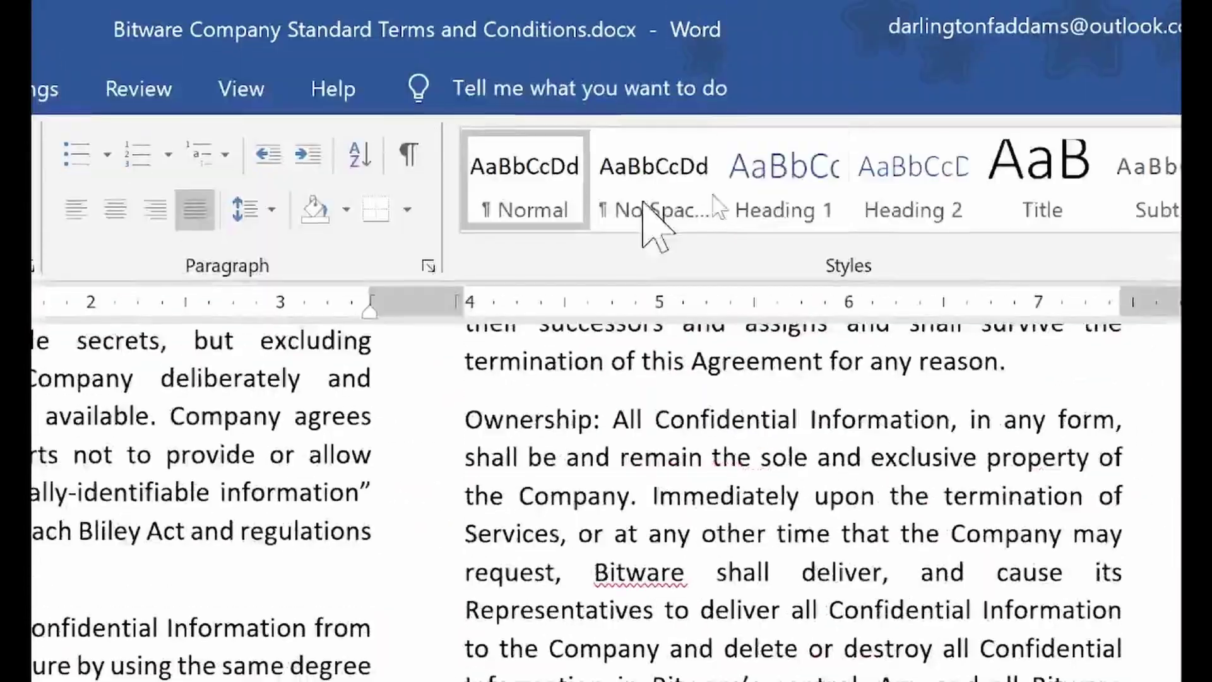
scroll(638, 240, "up", 4)
scroll(609, 650, "up", 5)
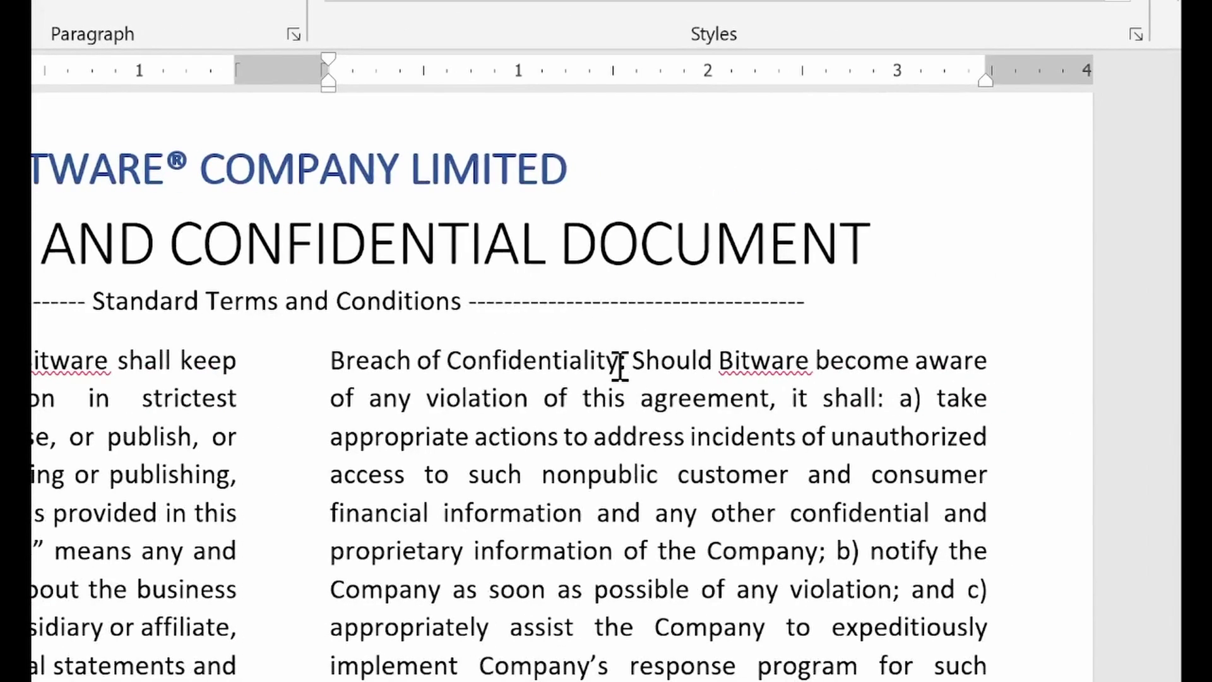
Bold the 'Breach of Confidentiality:' and 'Confidentiality and Breach of Confidentiality:' labels
left_click_drag(478, 369, 347, 365)
left_click(372, 307)
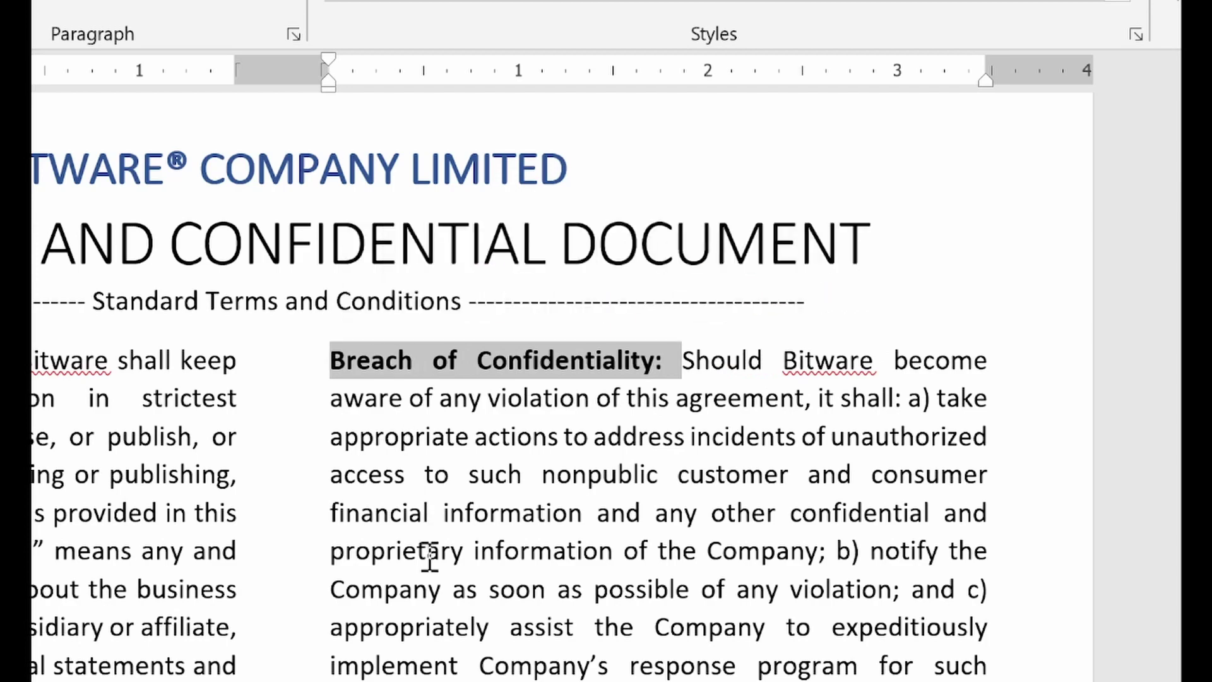
scroll(426, 555, "down", 3)
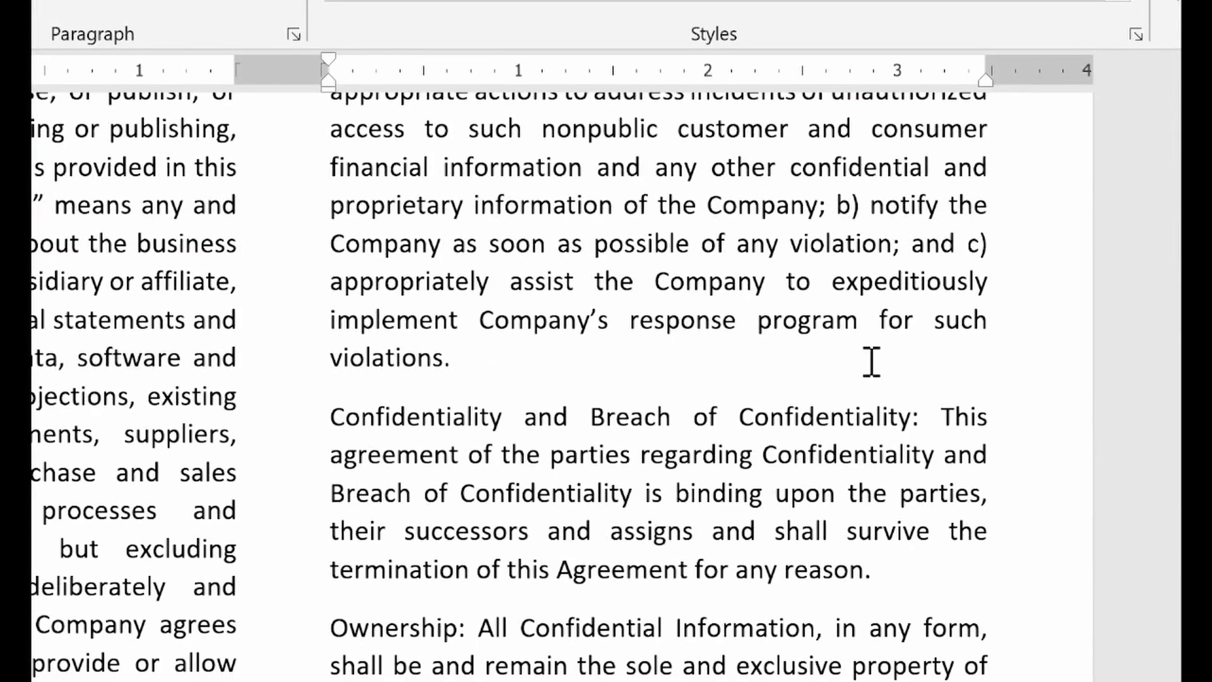
left_click(924, 423)
key("shift+Left")
left_click_drag(623, 448, 344, 432)
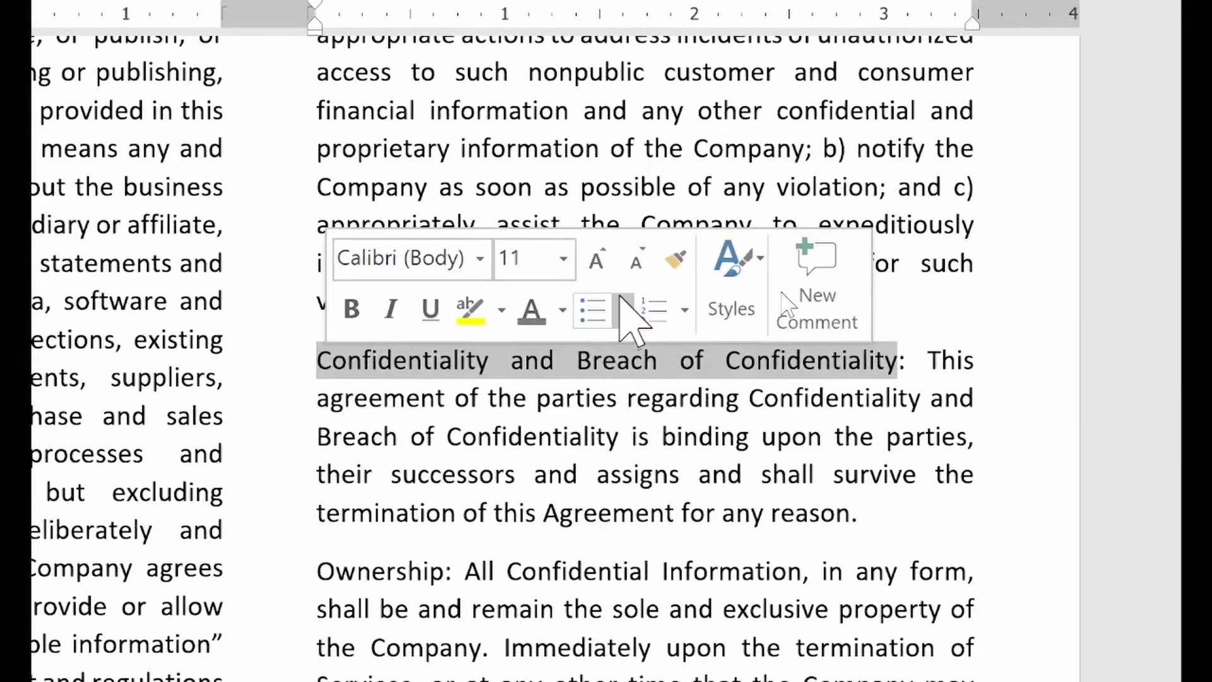
left_click(365, 364)
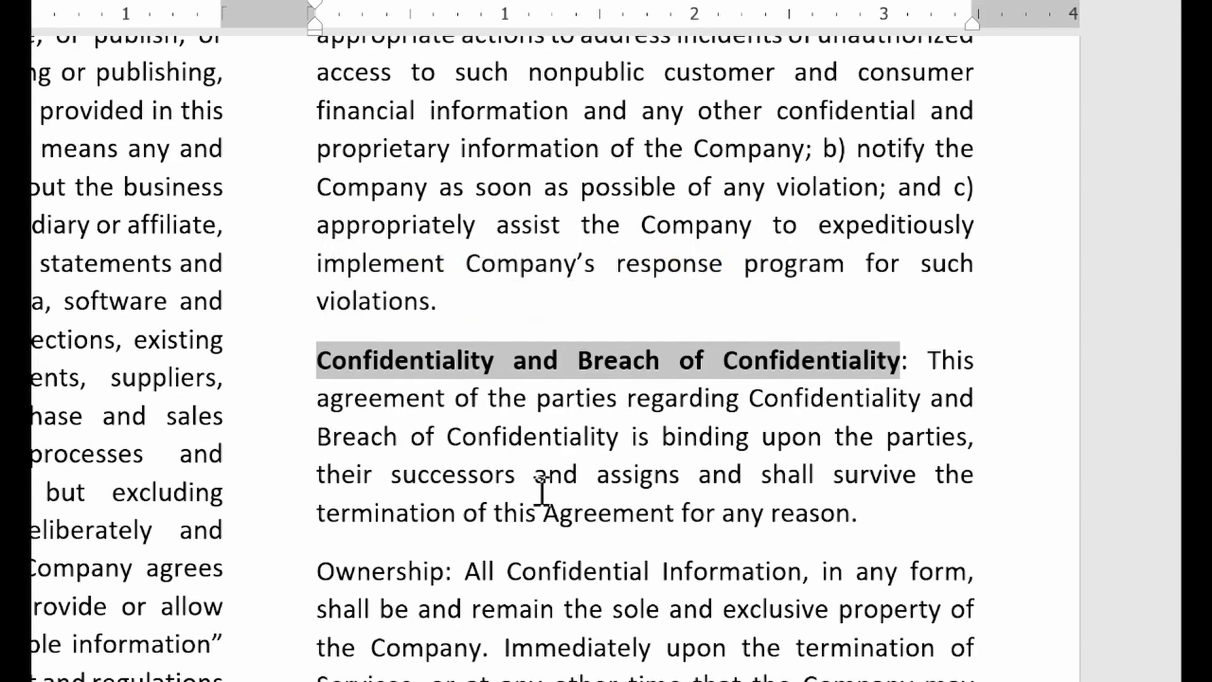
Bold the 'Ownership:' paragraph label
scroll(543, 494, "down", 2)
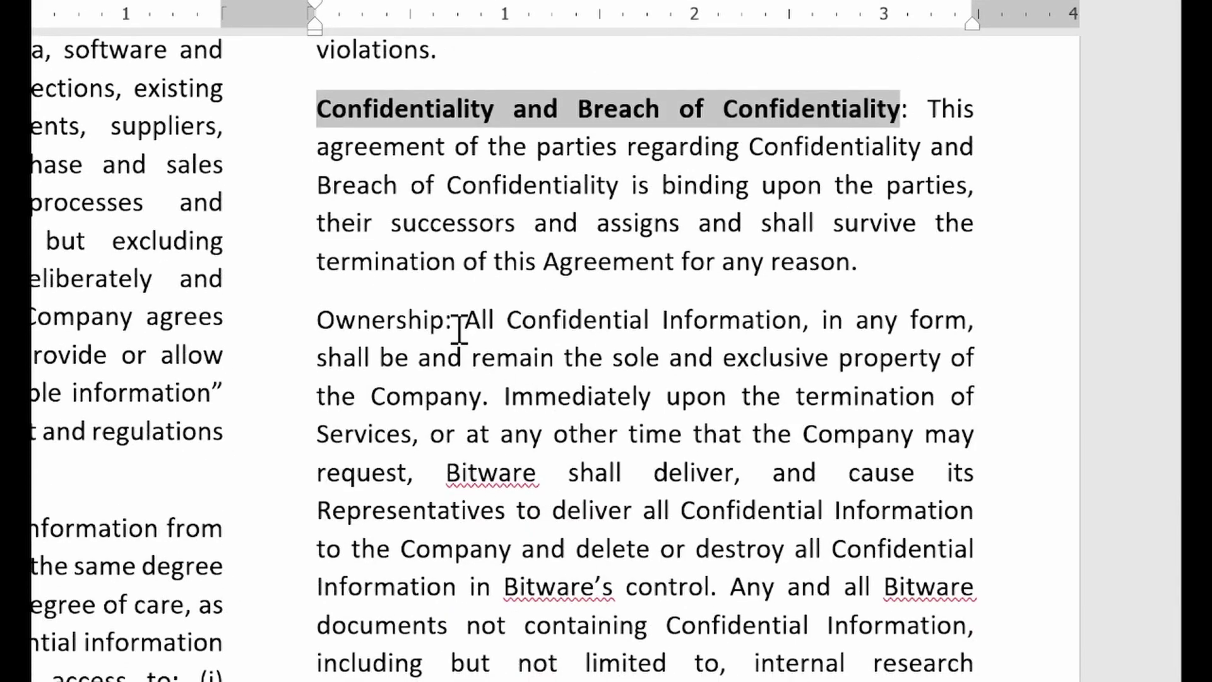
left_click_drag(450, 323, 325, 316)
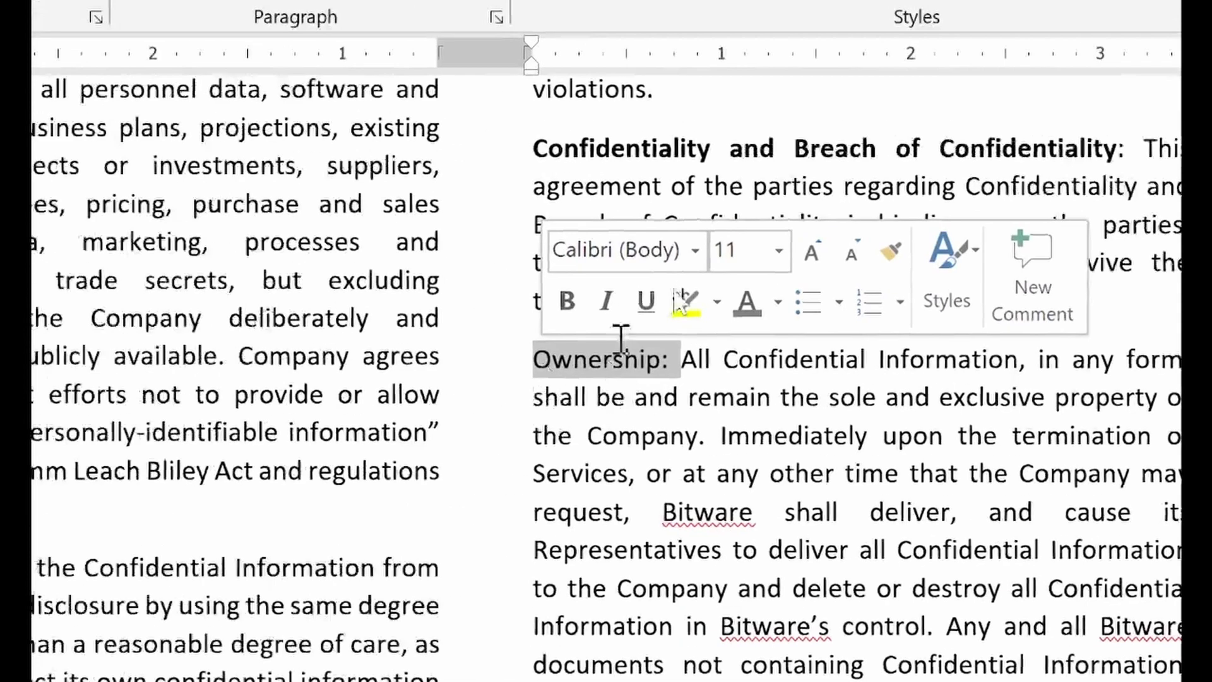
left_click(566, 303)
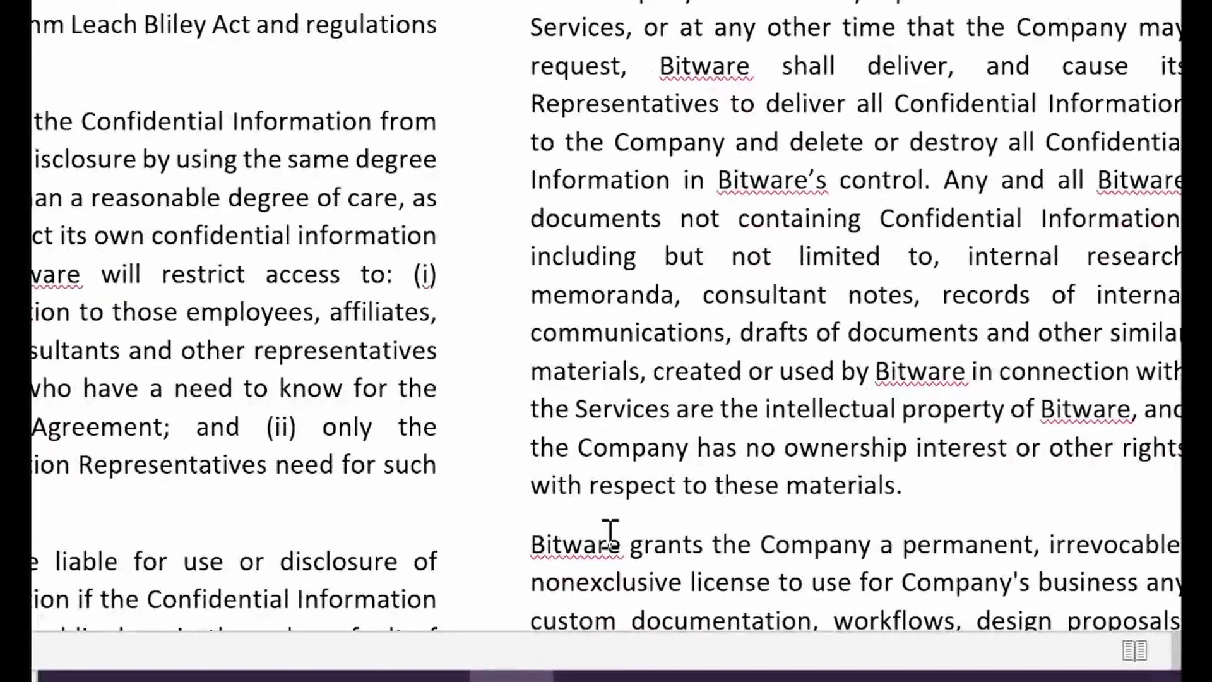
scroll(610, 498, "down", 2)
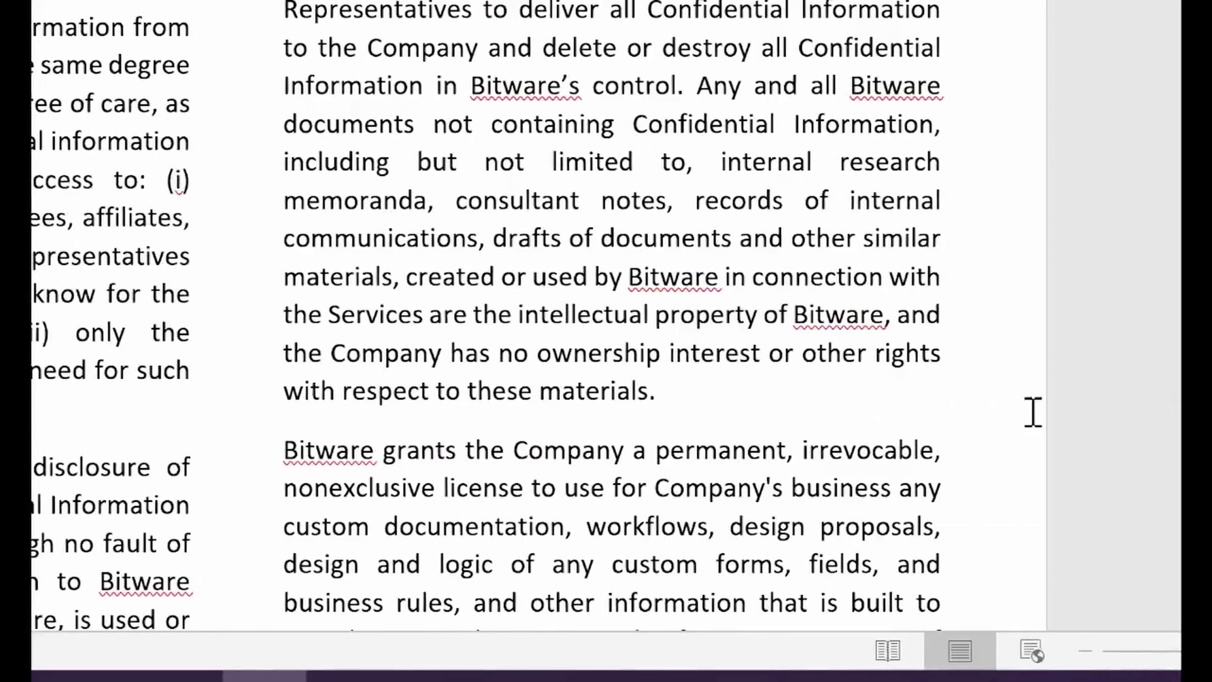
scroll(903, 338, "down", 8)
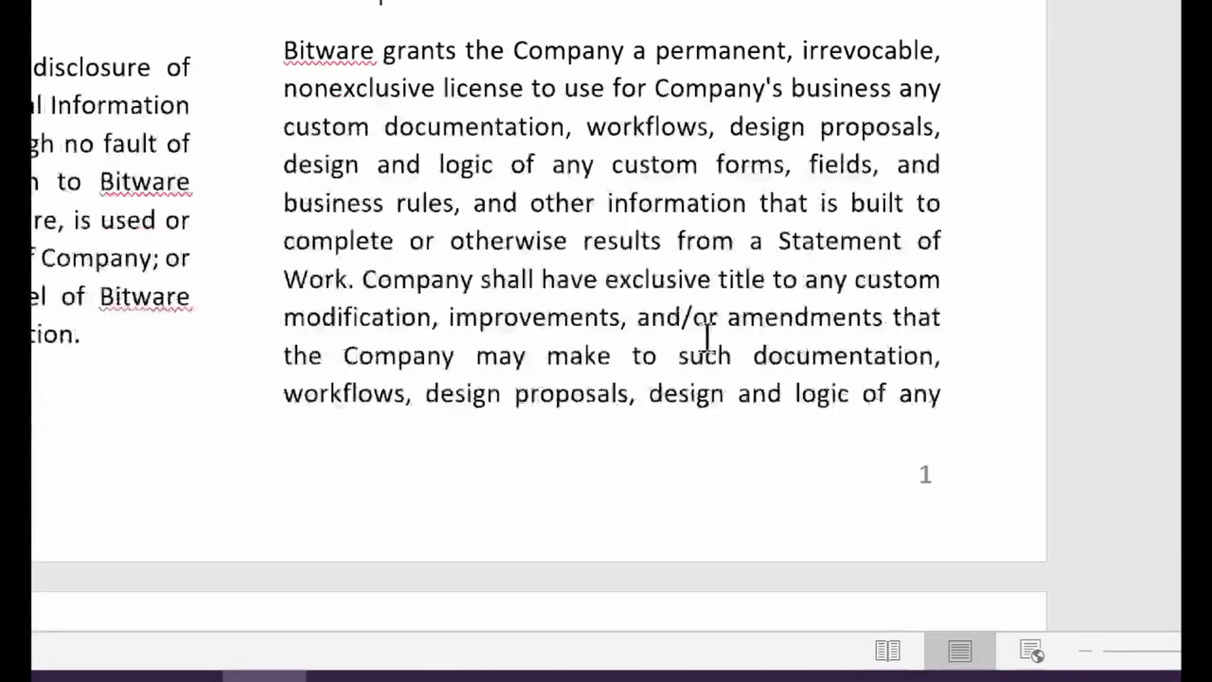
scroll(705, 339, "down", 5)
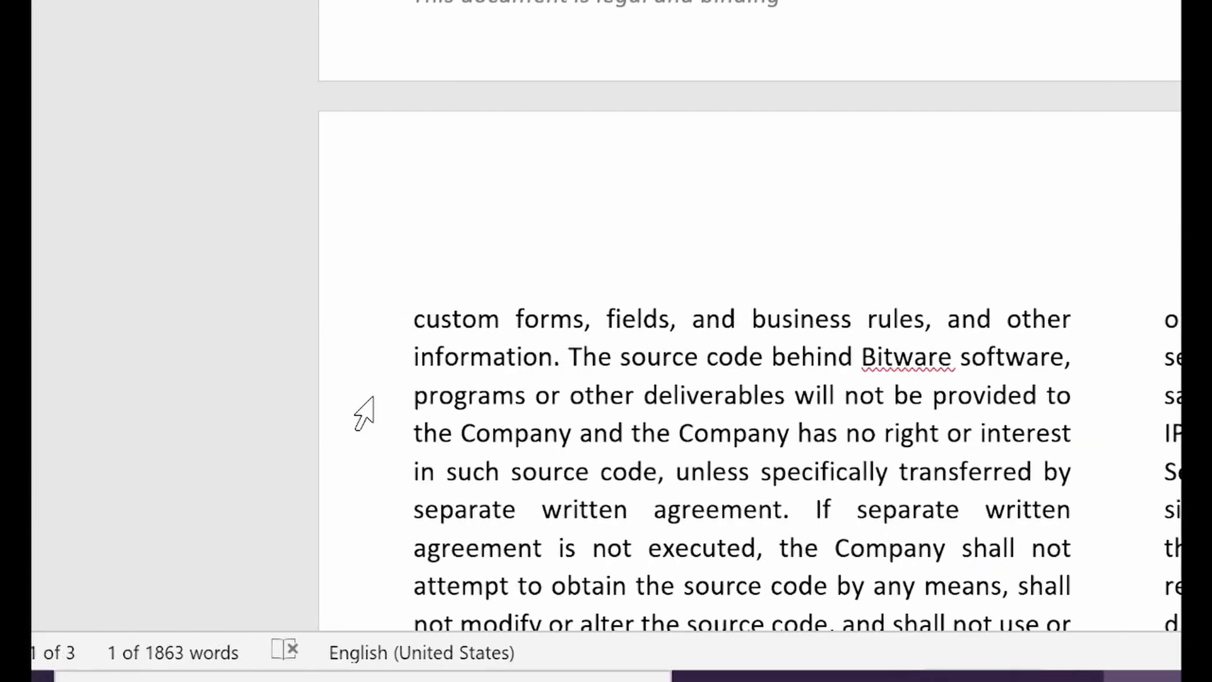
Bold the 'Reporting and Information:' and 'Termination:' paragraph labels
scroll(536, 446, "down", 5)
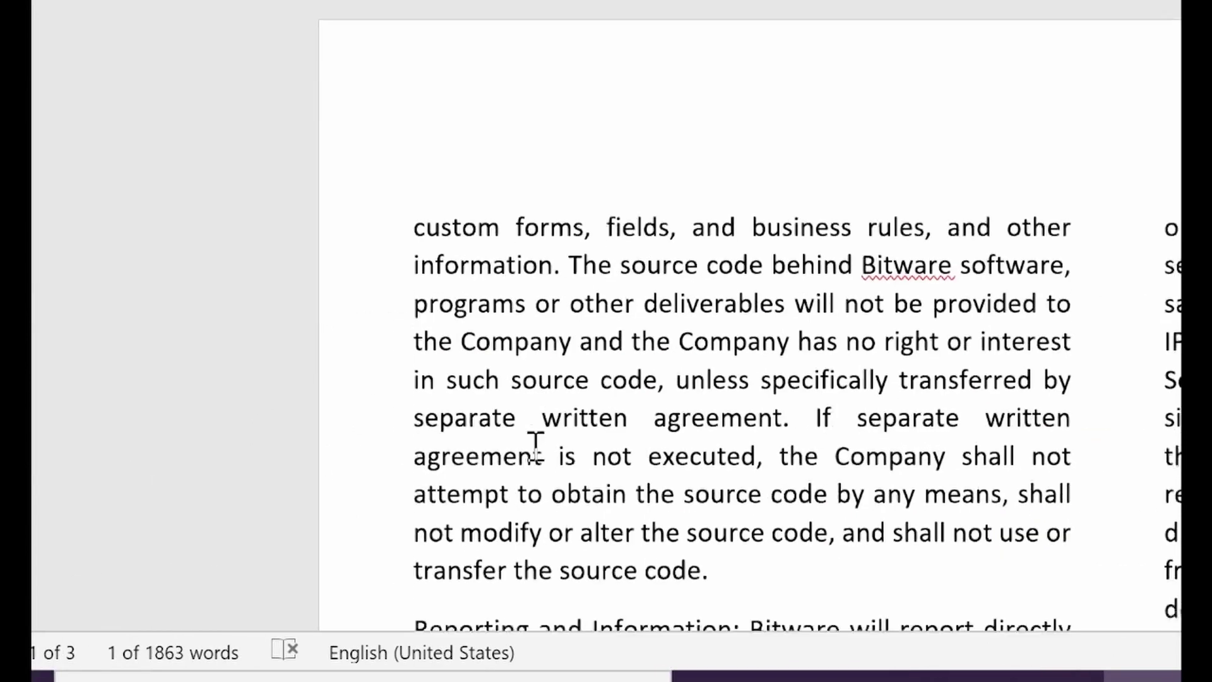
left_click_drag(431, 437, 747, 434)
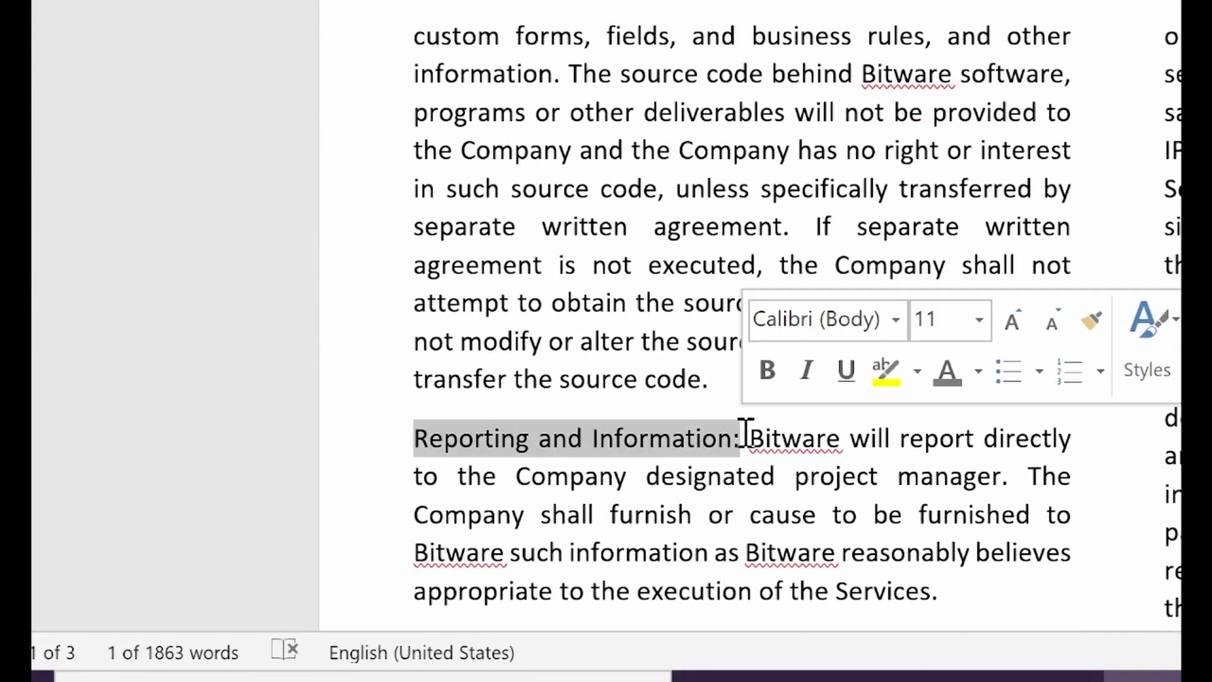
left_click(769, 370)
scroll(644, 468, "down", 5)
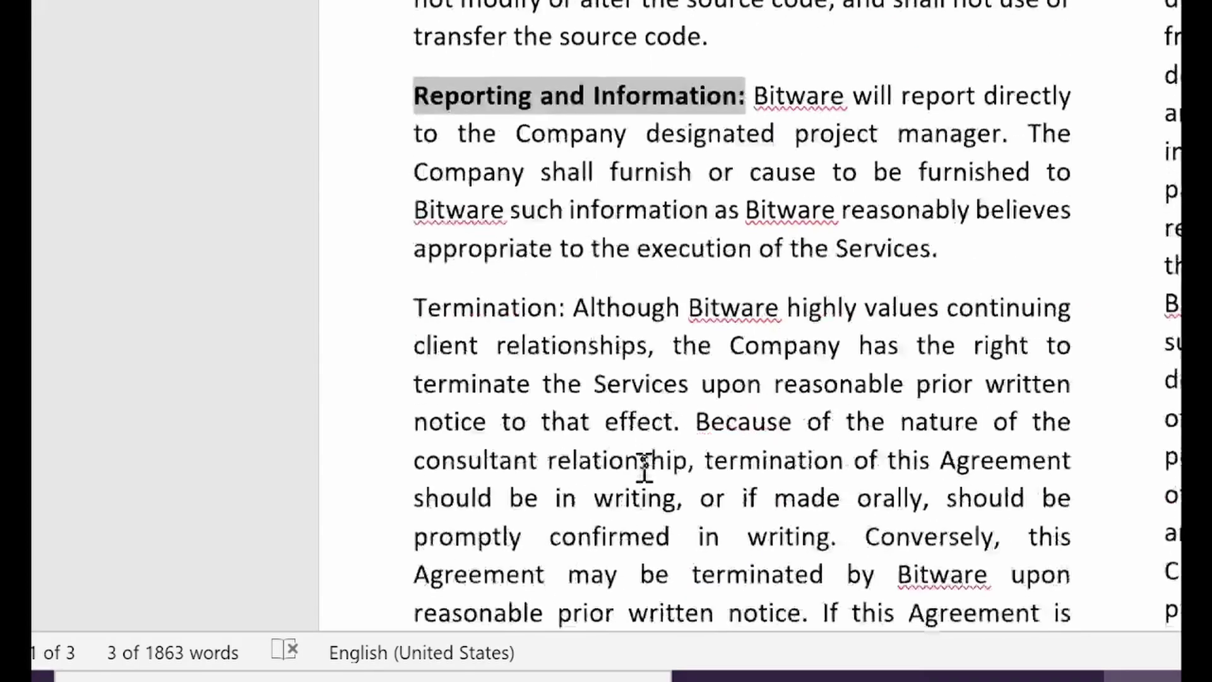
left_click_drag(436, 300, 560, 308)
left_click(590, 248)
Bold the 'Limitation on Damages:' and 'Indemnification Obligations:' paragraph labels
scroll(585, 324, "down", 6)
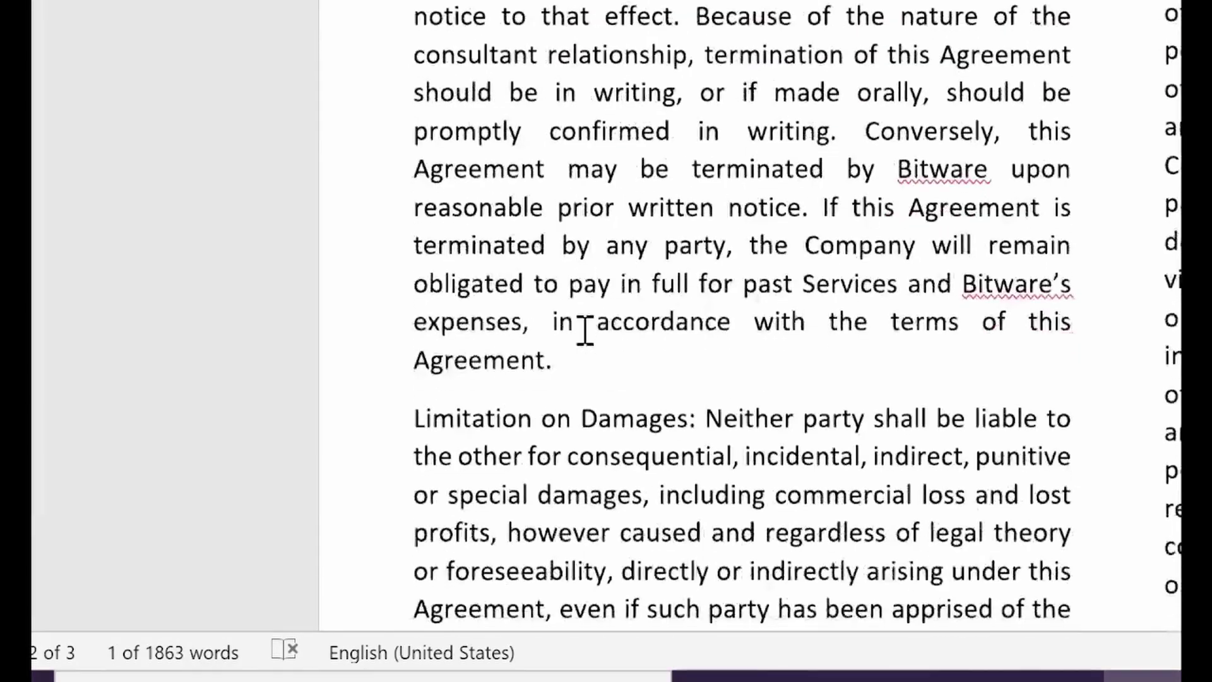
scroll(584, 328, "down", 1)
left_click_drag(405, 351, 701, 349)
left_click(709, 305)
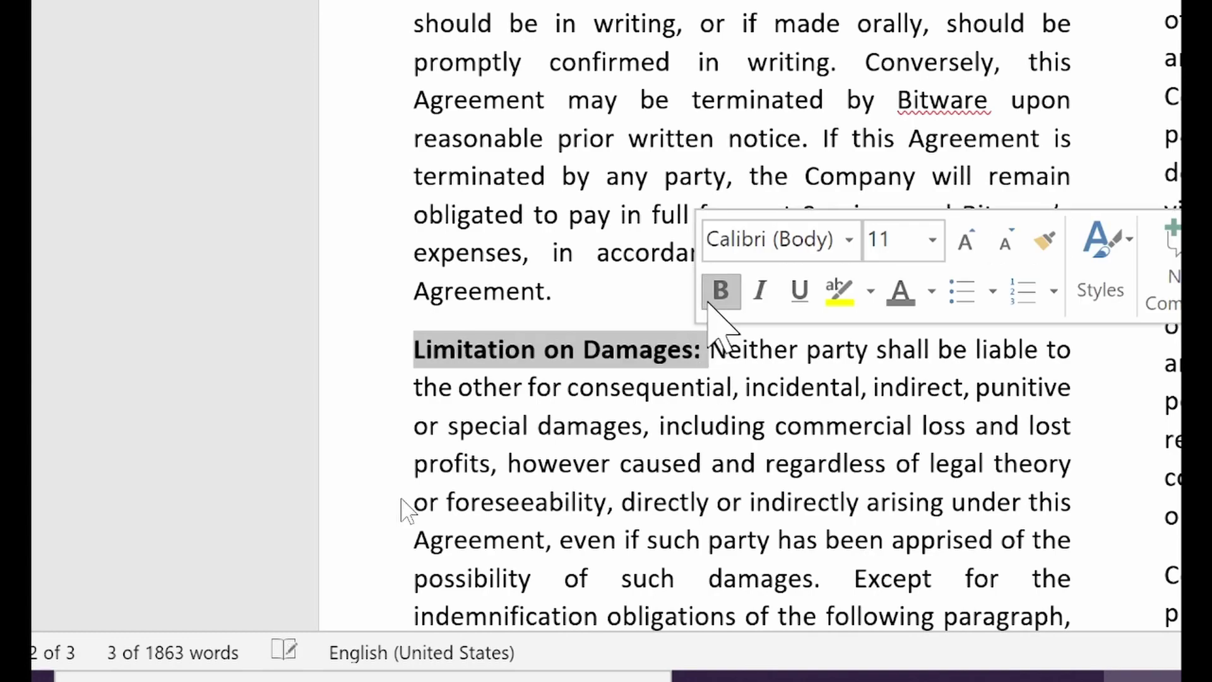
scroll(513, 446, "down", 5)
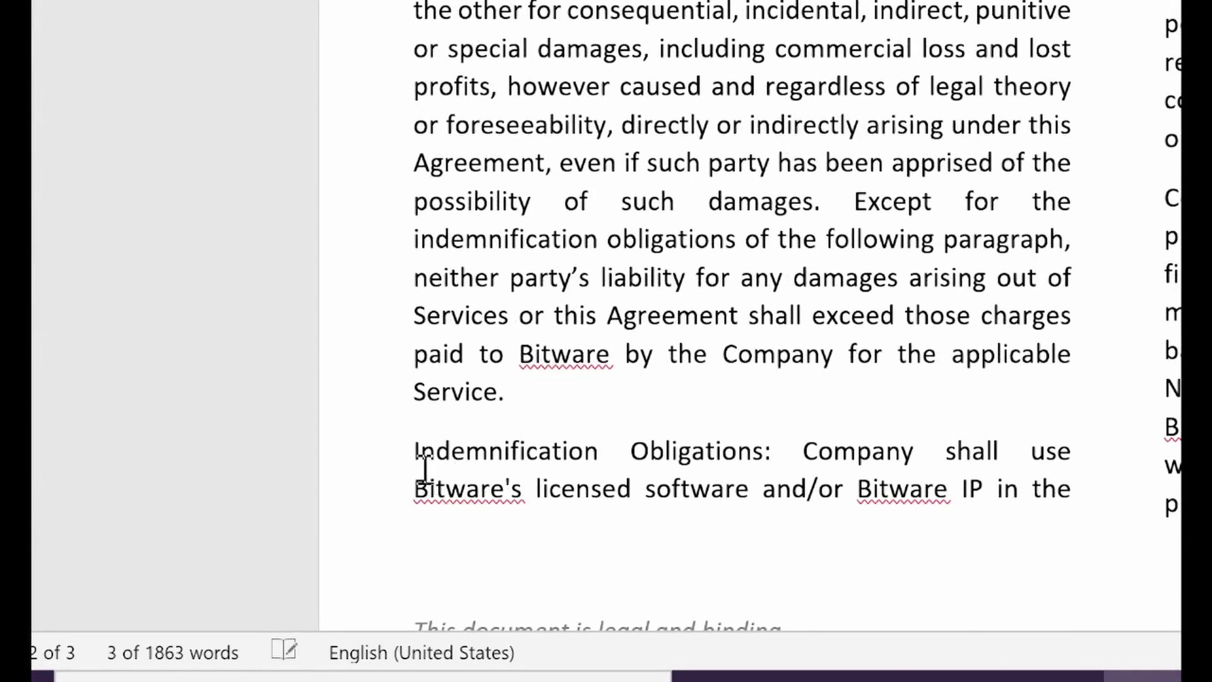
left_click_drag(414, 452, 779, 441)
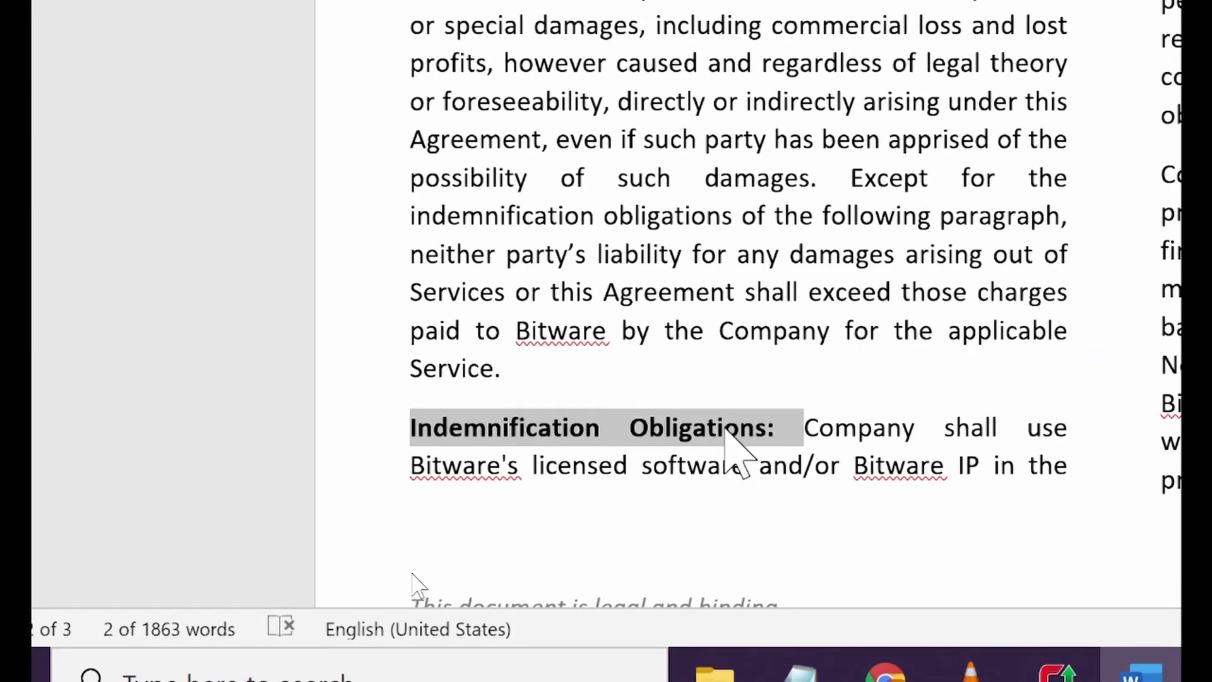
key("ctrl+b")
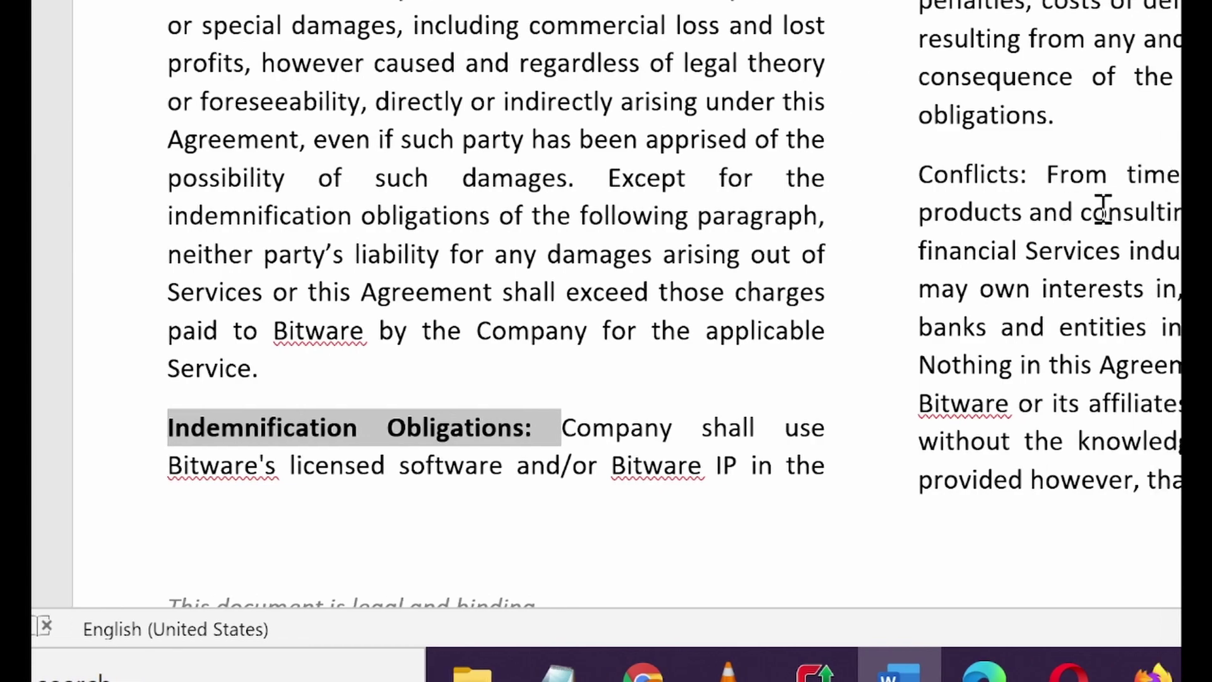
Bold the 'Conflicts:' label at the start of its paragraph
scroll(1102, 209, "up", 2)
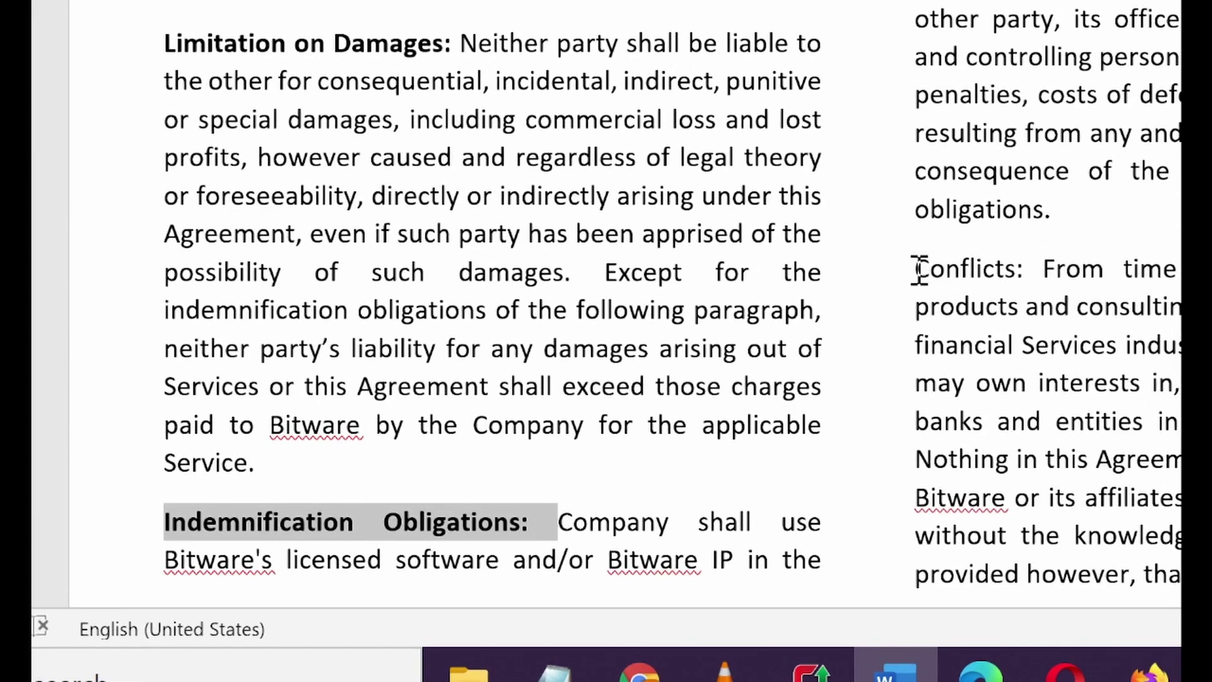
scroll(986, 224, "up", 8)
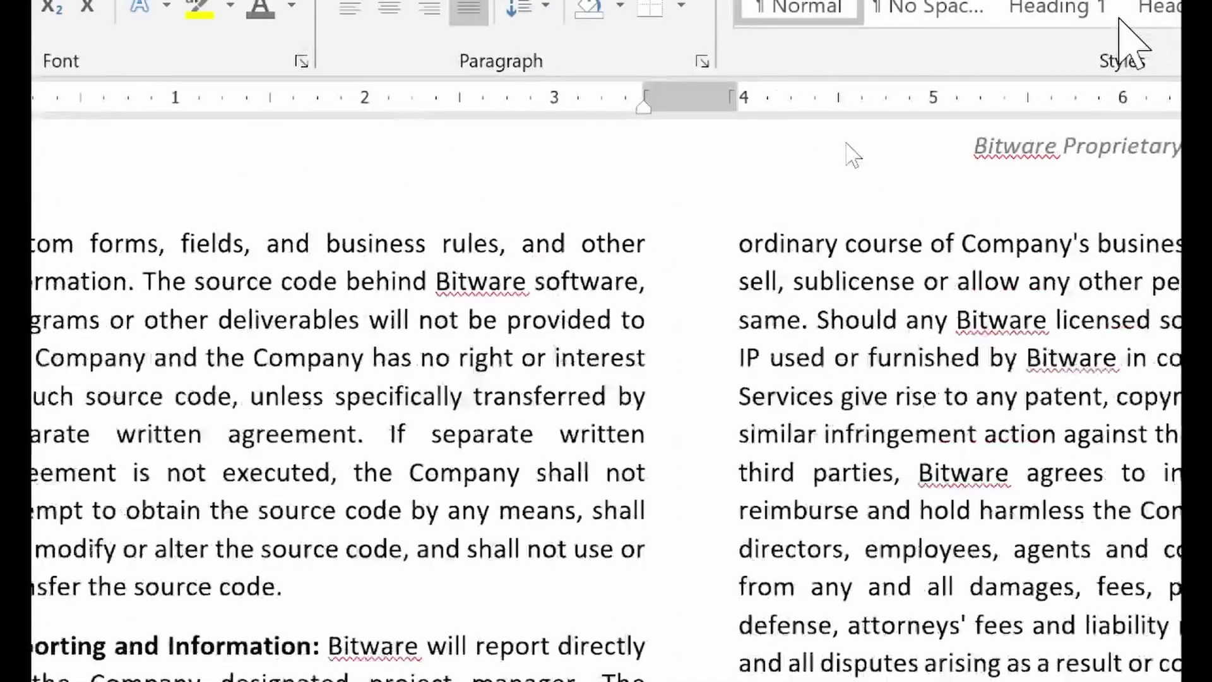
scroll(1062, 392, "up", 7)
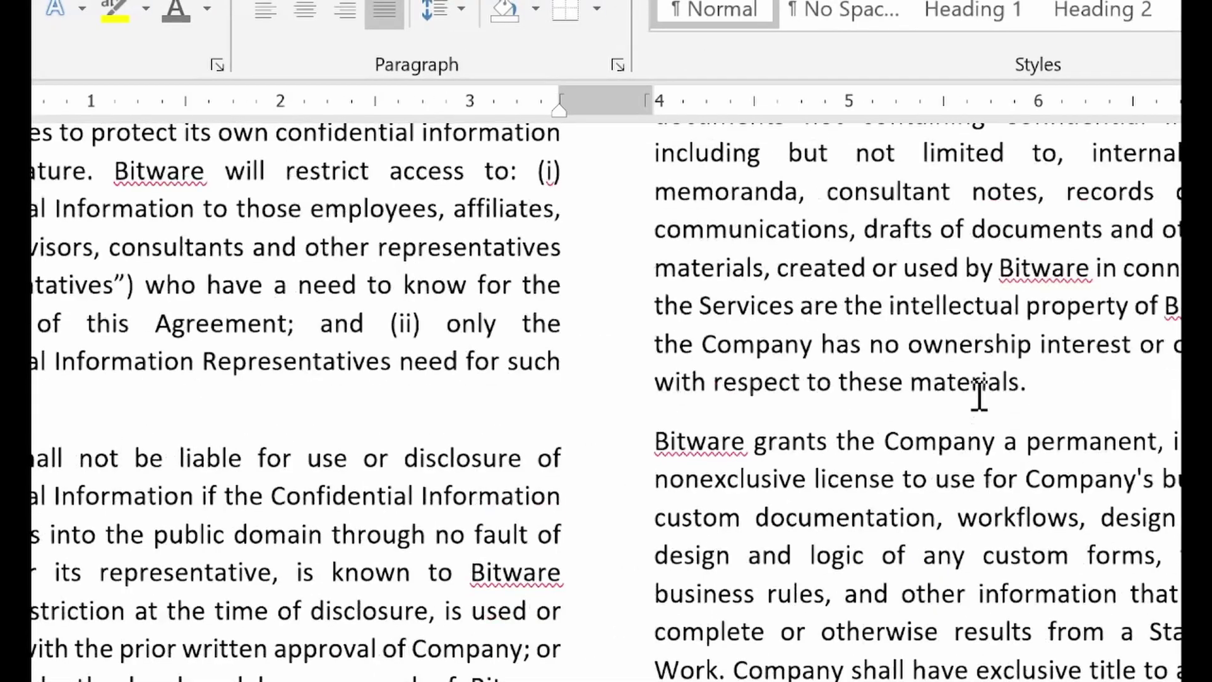
scroll(1174, 420, "up", 6)
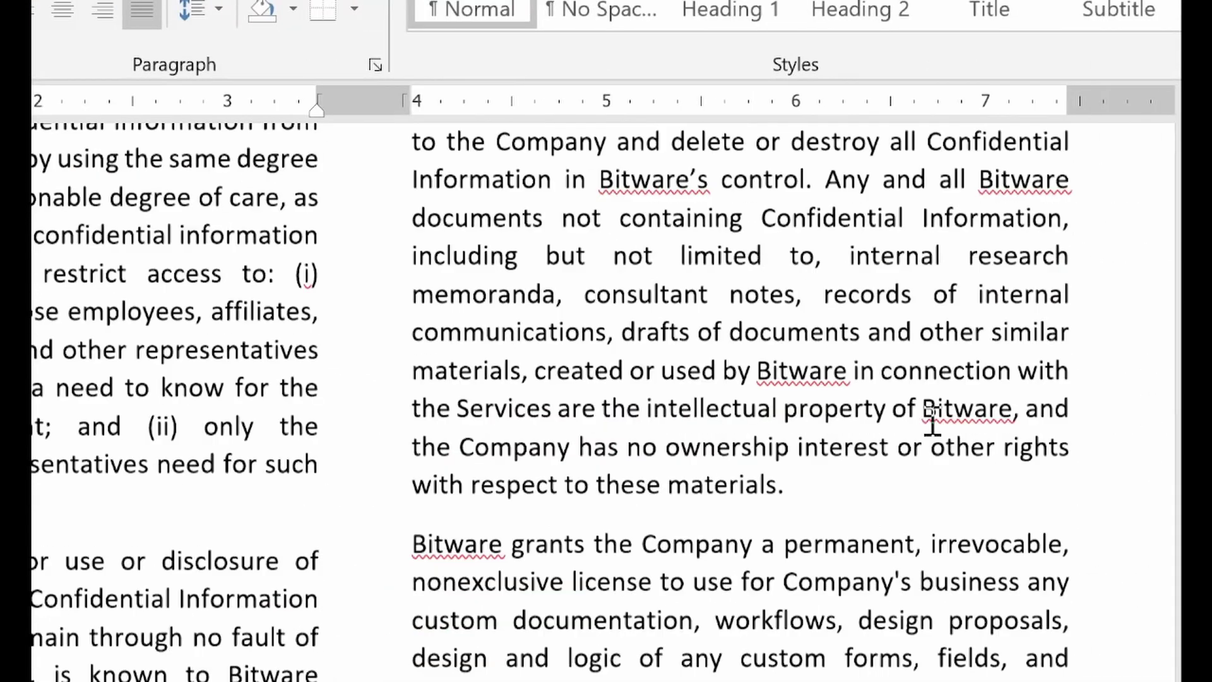
scroll(933, 419, "down", 12)
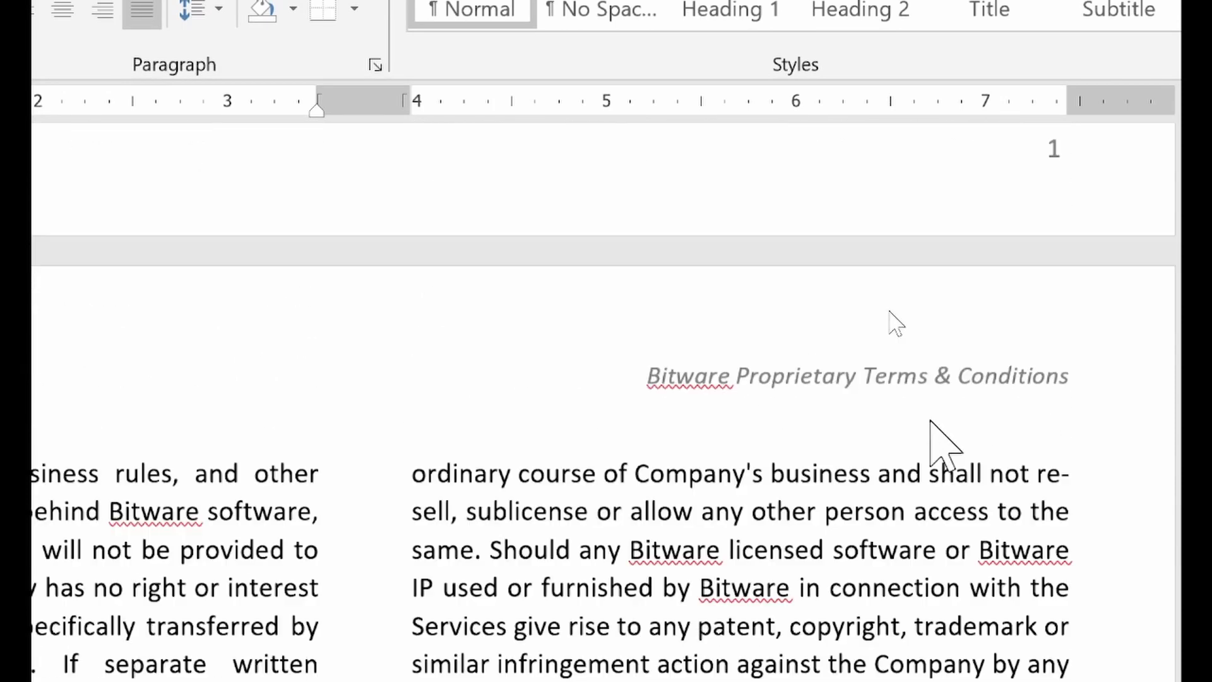
scroll(931, 421, "down", 5)
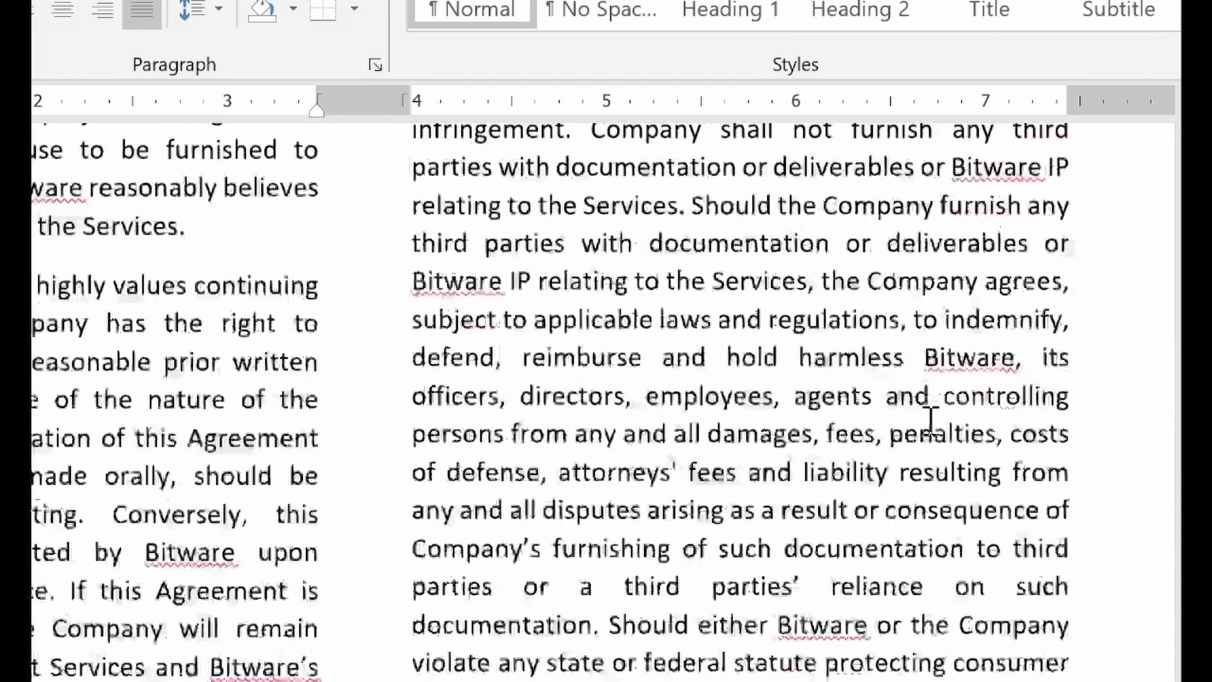
scroll(931, 422, "down", 3)
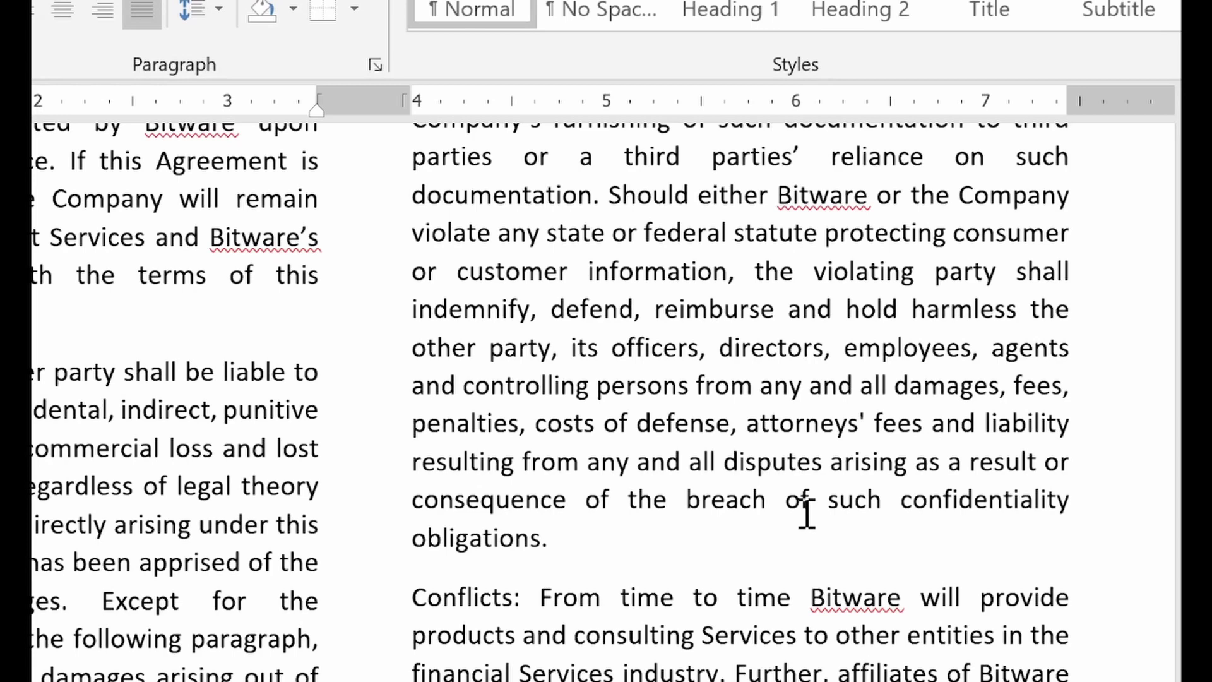
left_click(403, 593)
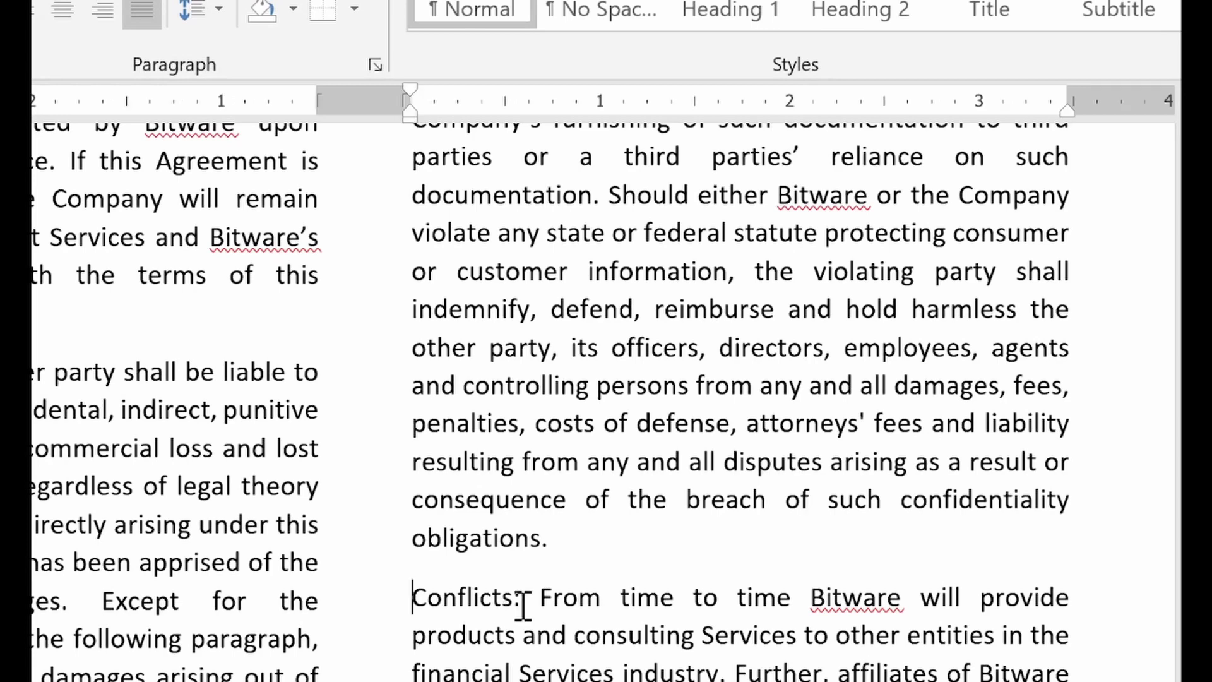
left_click_drag(524, 604, 440, 603)
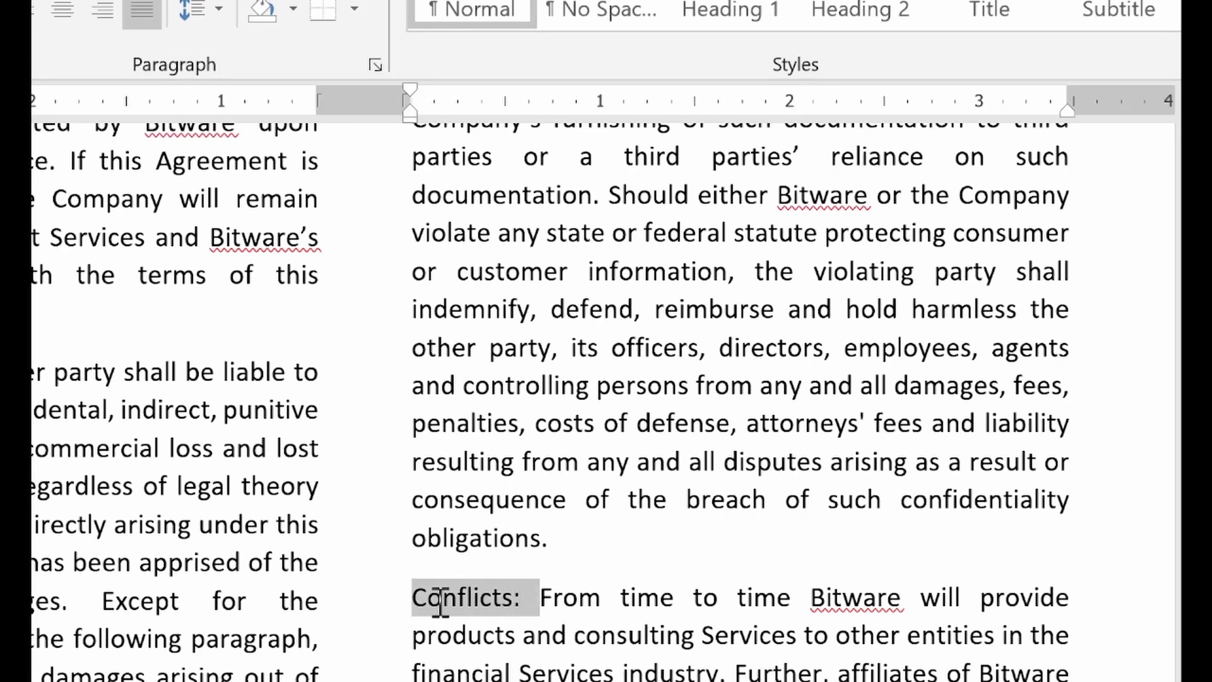
left_click(463, 538)
scroll(495, 628, "down", 3)
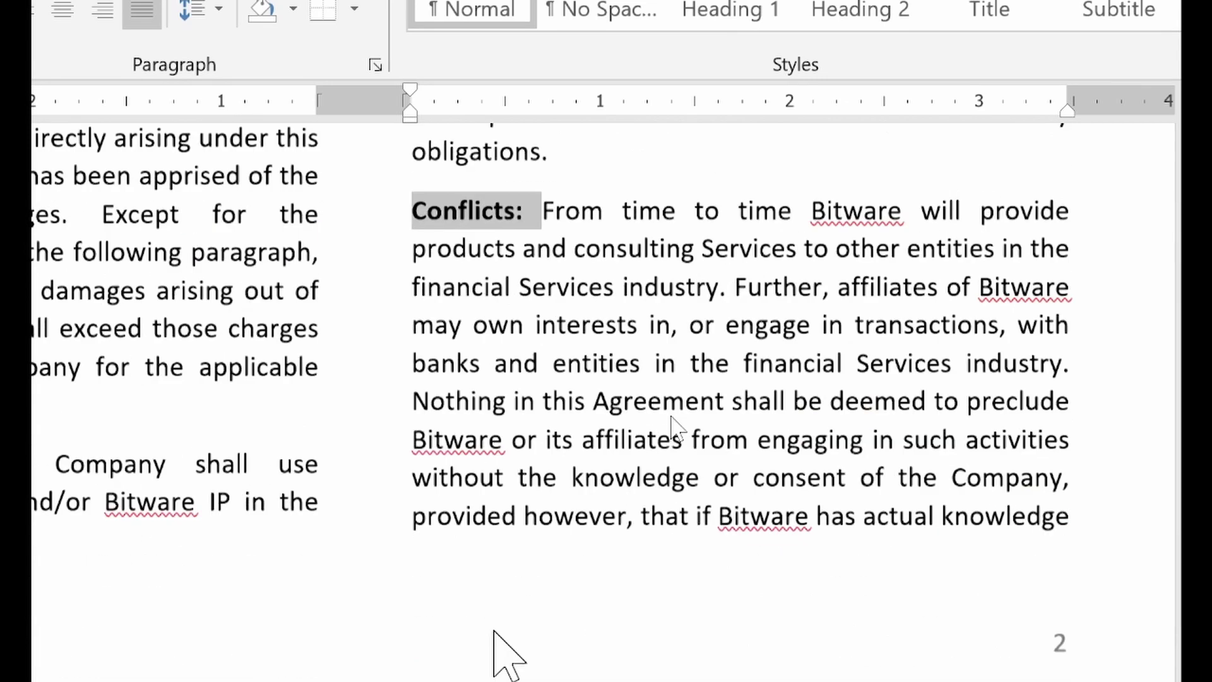
scroll(494, 630, "down", 6)
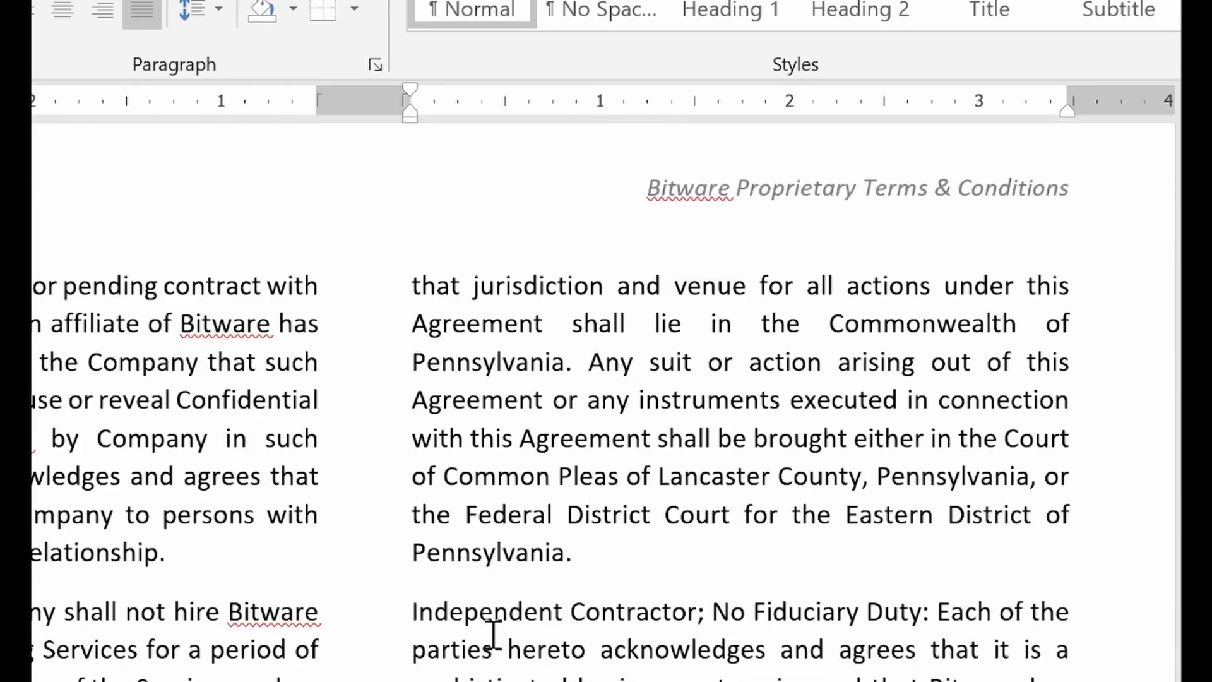
Bold the 'Bitware Personnel:', 'Electronic Communications:' and 'Governing Law, Jurisdiction and Venue:' labels
scroll(180, 514, "down", 2)
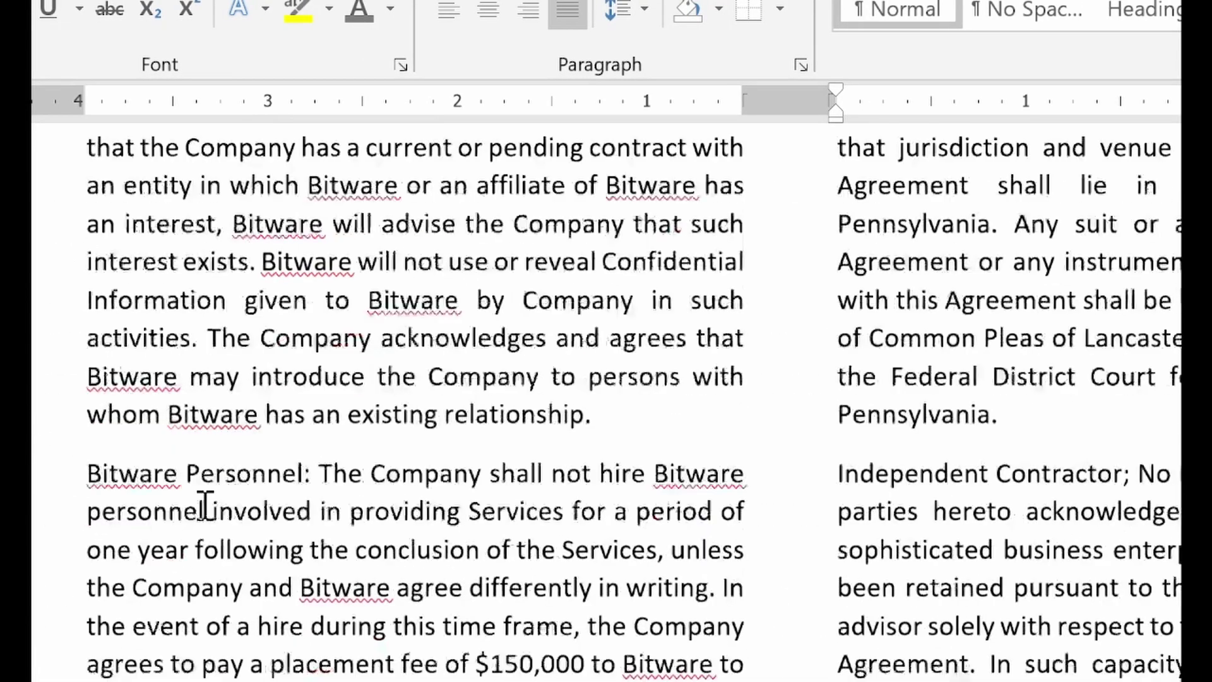
left_click_drag(109, 456, 320, 457)
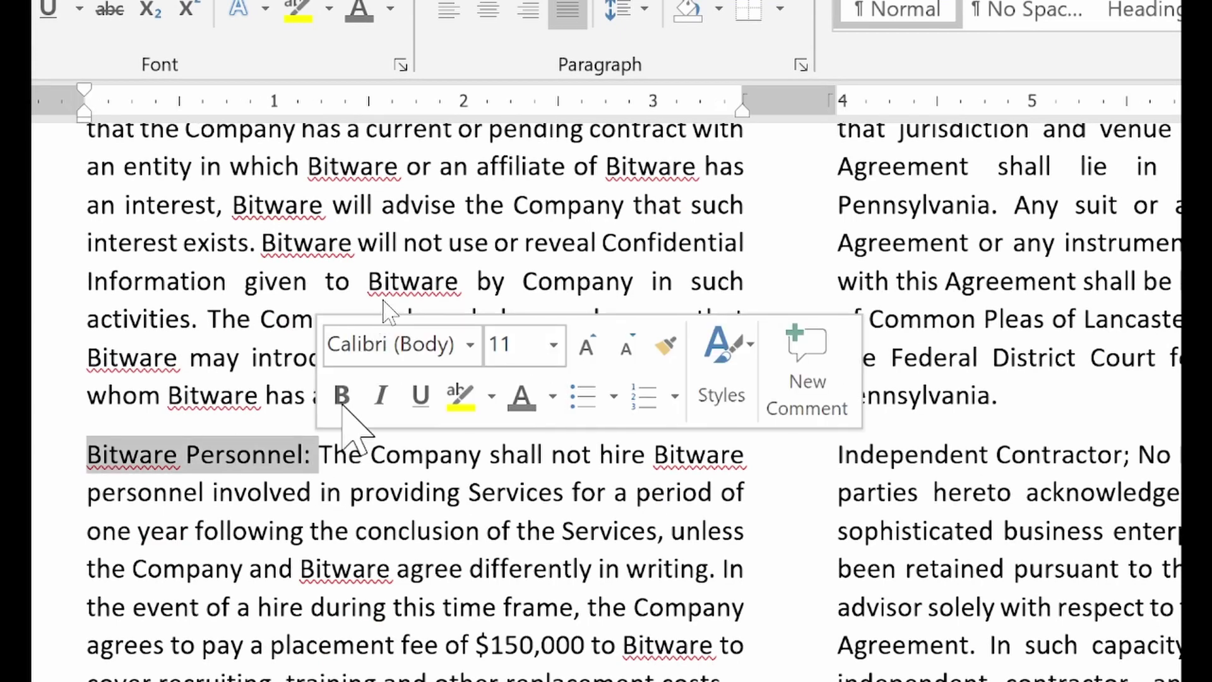
left_click(342, 397)
scroll(322, 483, "down", 4)
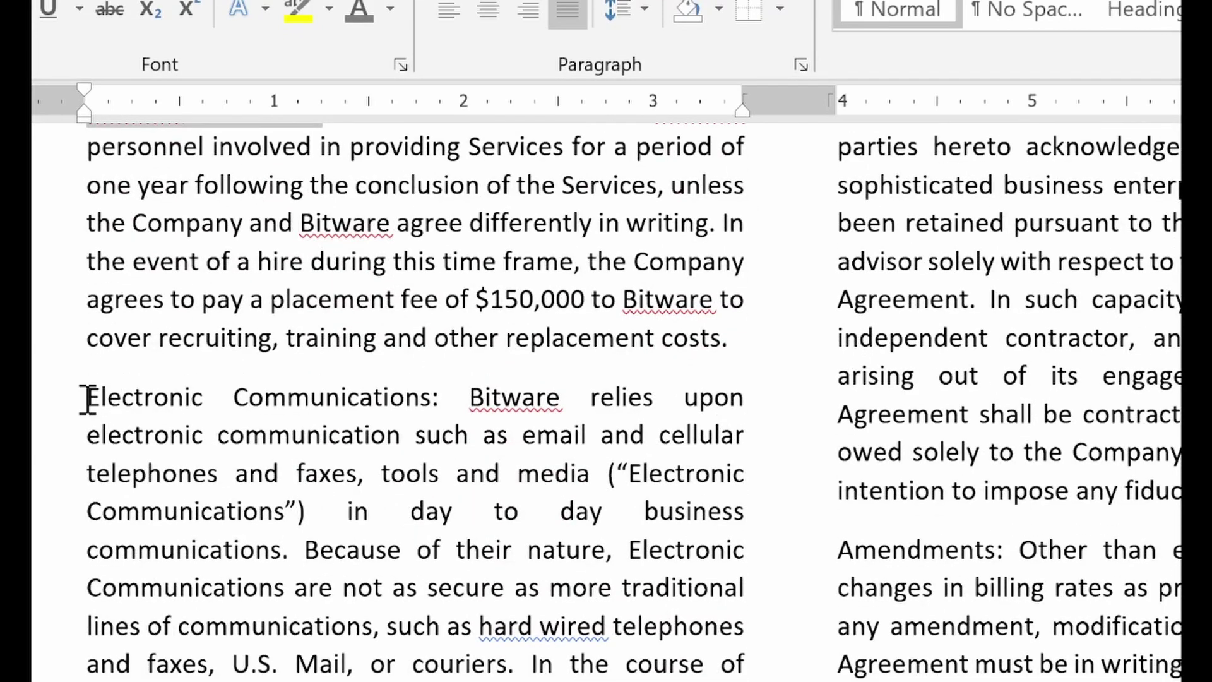
left_click_drag(86, 397, 454, 396)
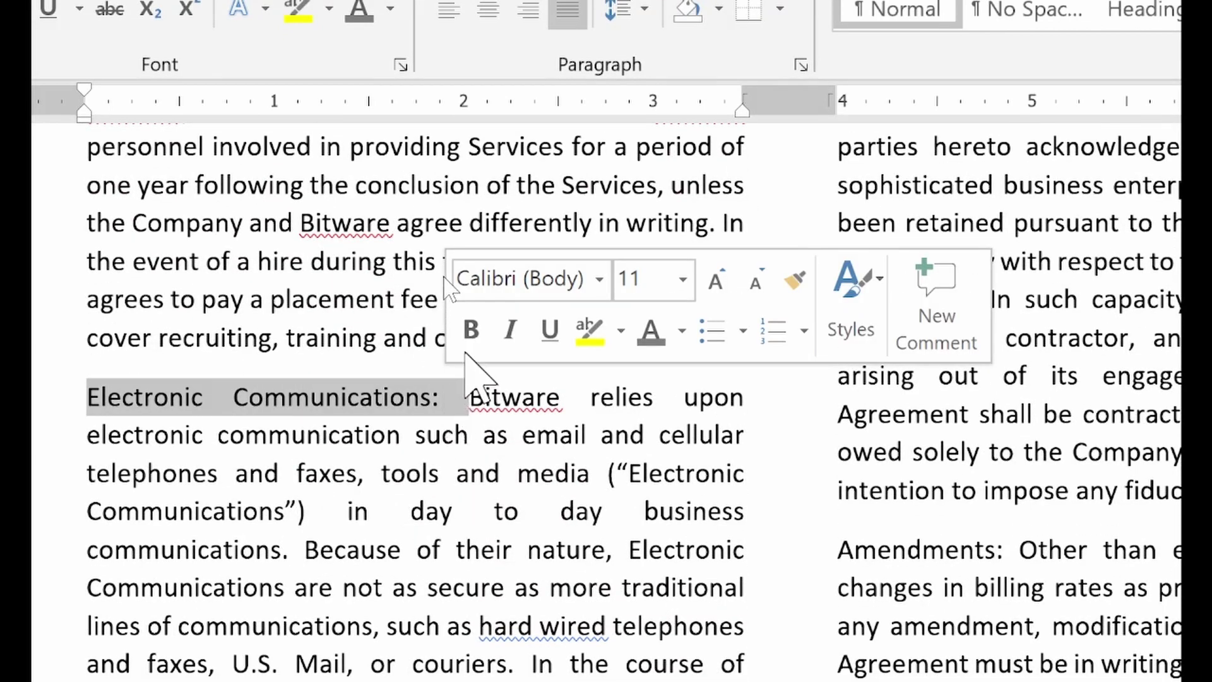
left_click(470, 328)
scroll(315, 464, "down", 3)
scroll(316, 464, "down", 5)
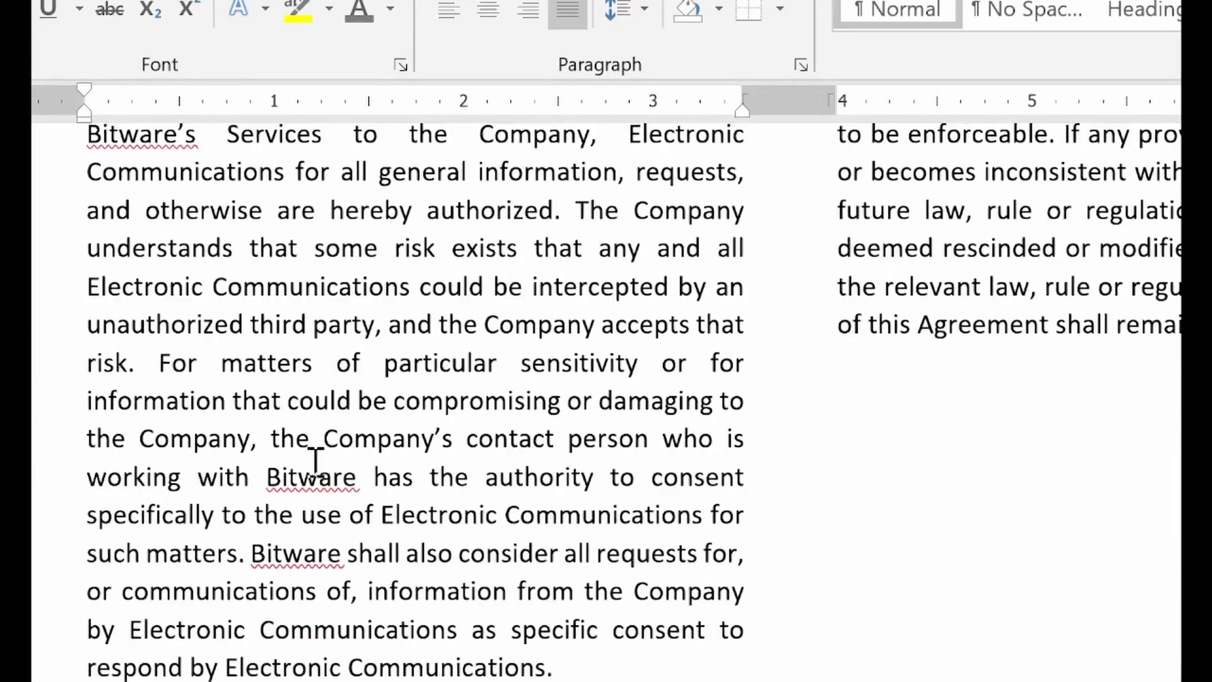
scroll(316, 464, "down", 4)
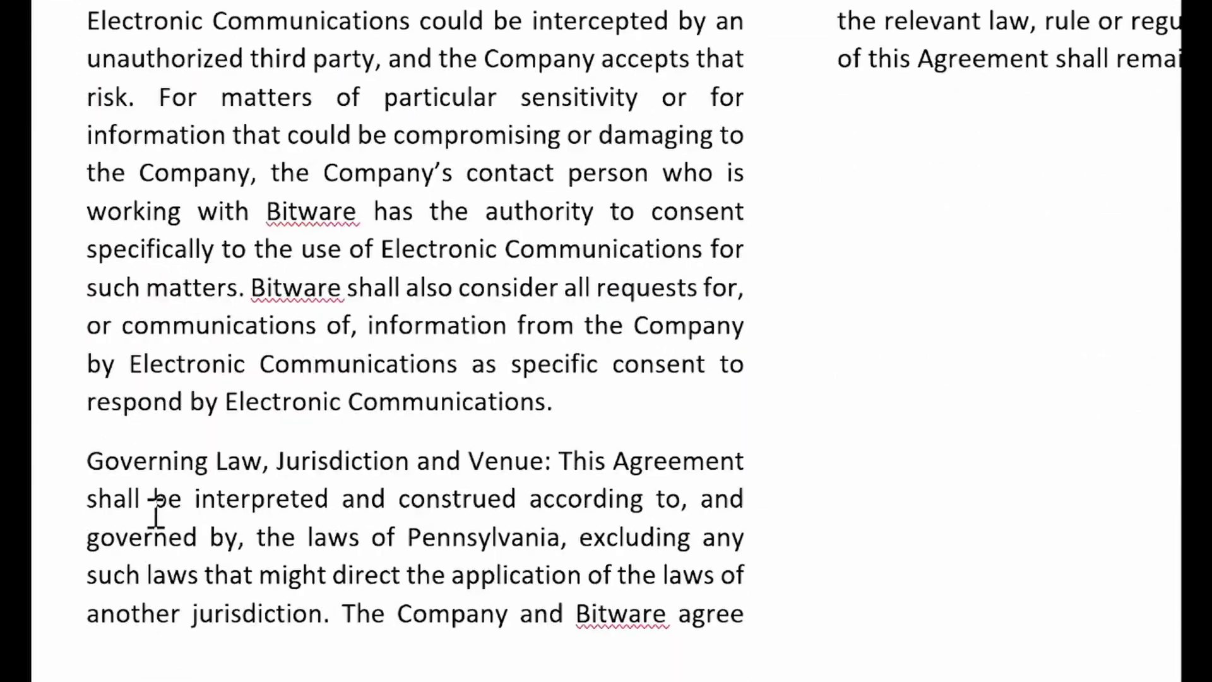
left_click_drag(89, 463, 555, 470)
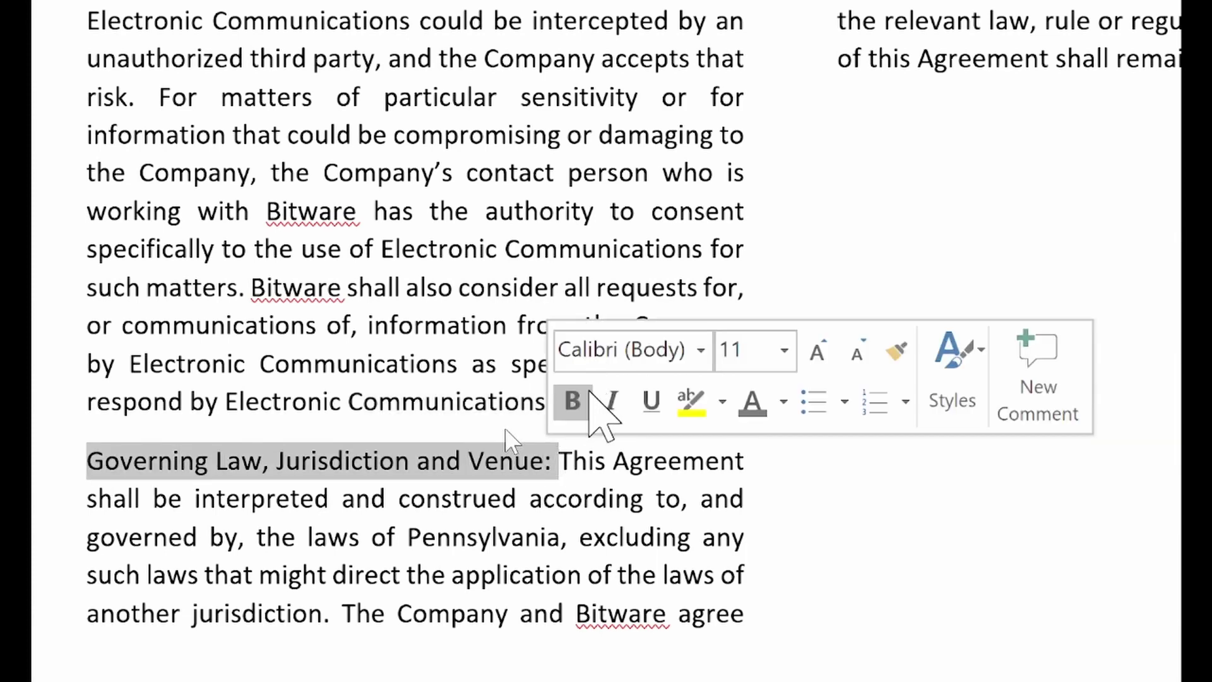
left_click(572, 400)
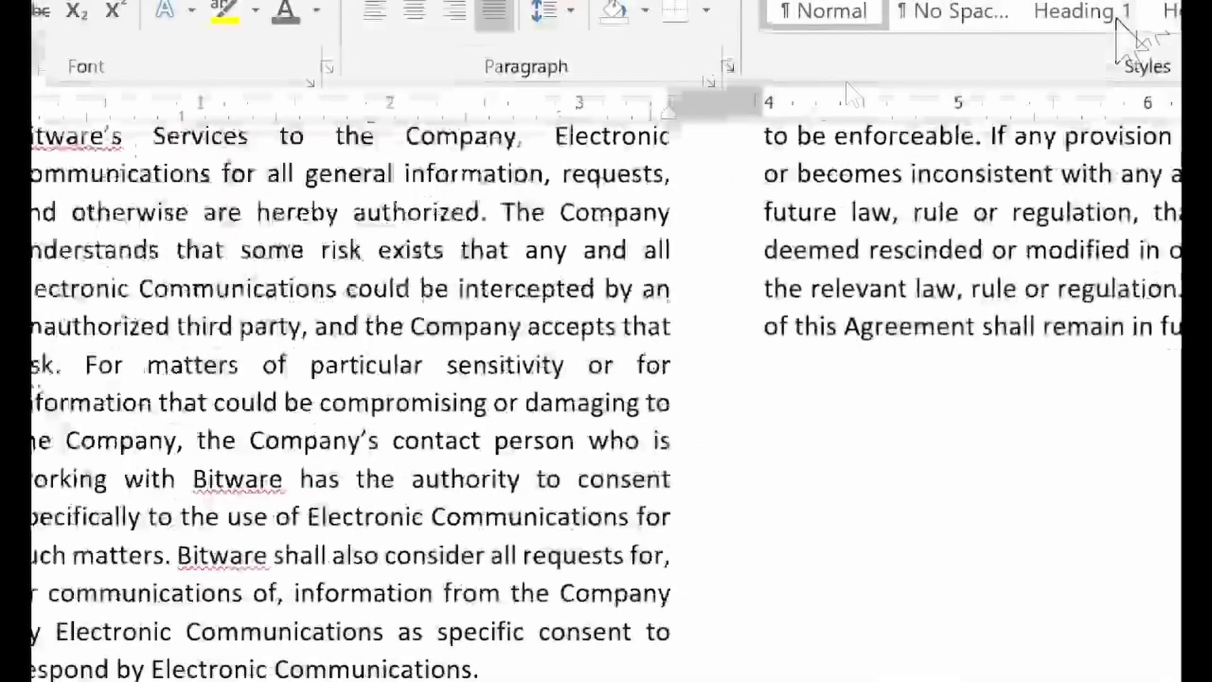
Bold the 'Independent Contractor; No Fiduciary Duty:' and 'Amendments:' labels, then deselect to check them
scroll(919, 296, "up", 5)
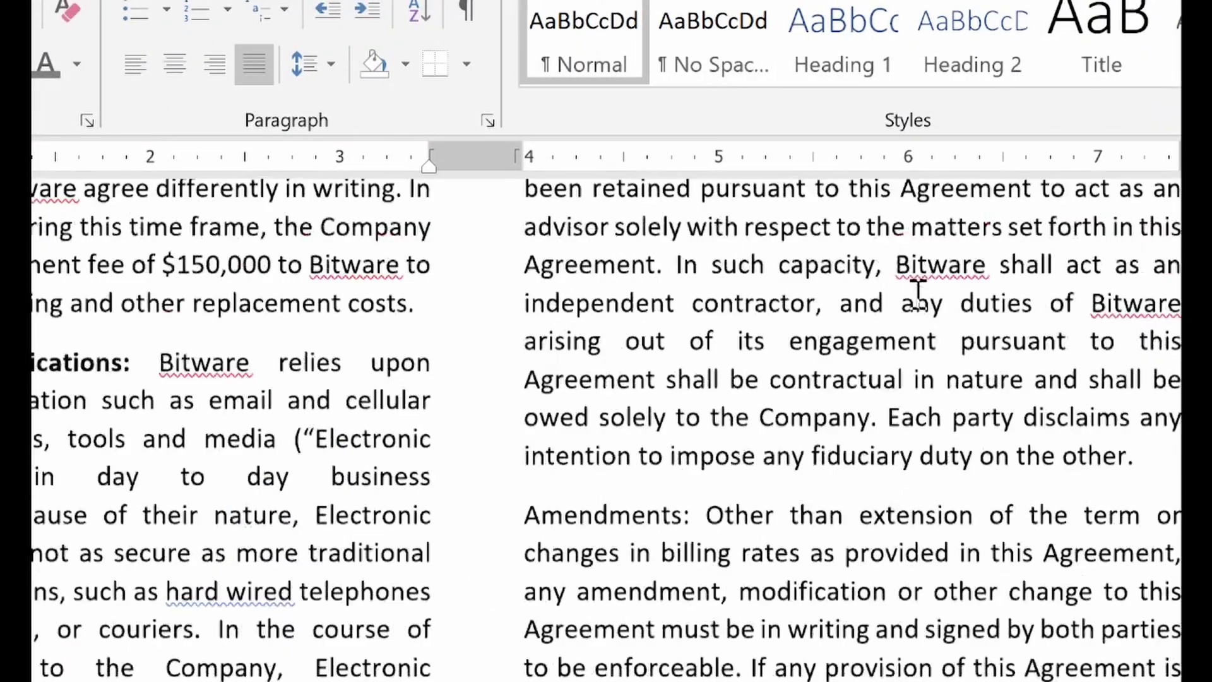
scroll(920, 296, "up", 4)
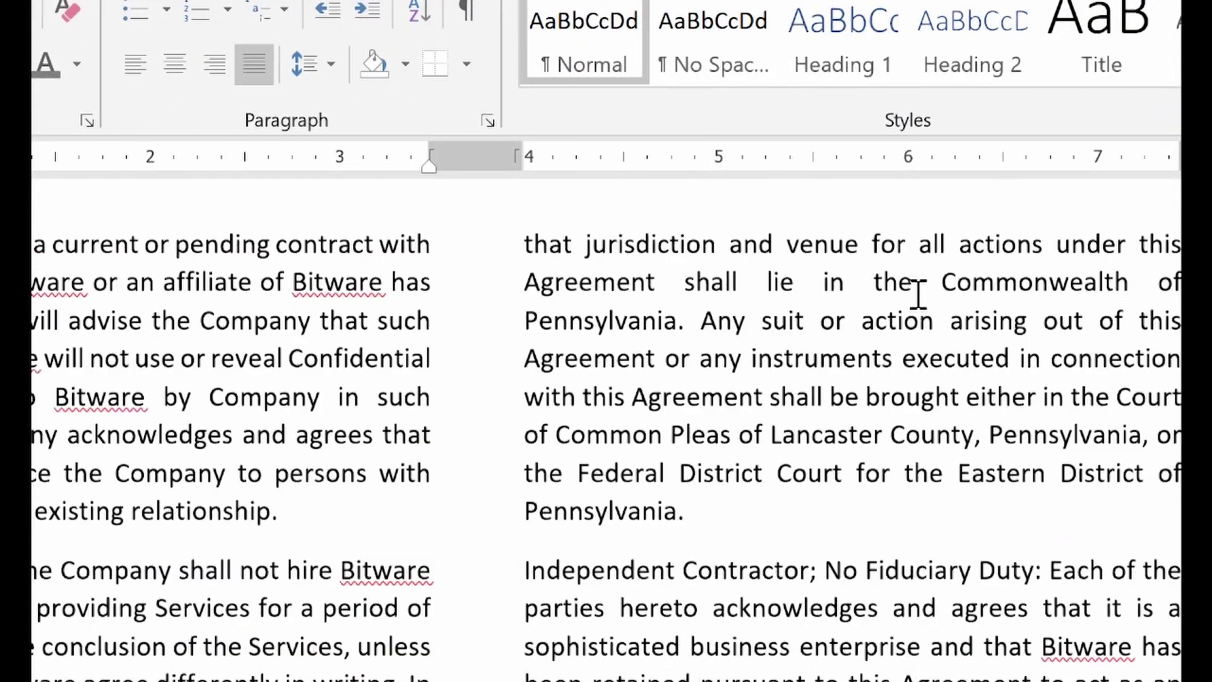
scroll(917, 303, "up", 2)
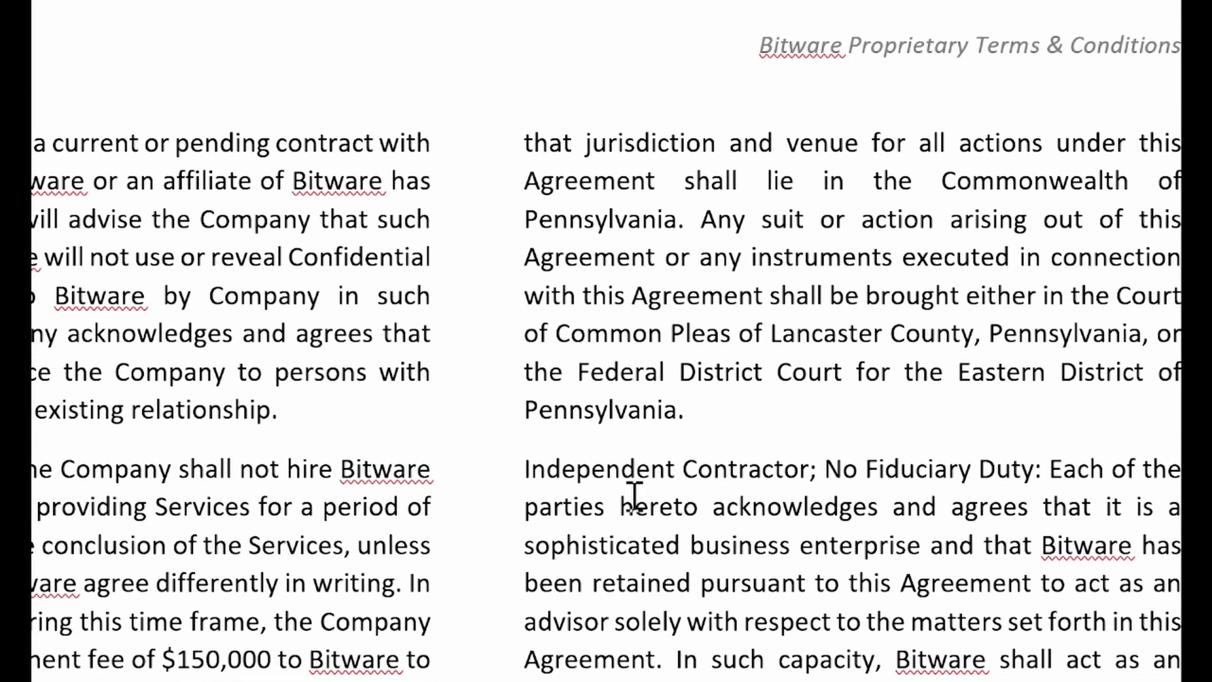
left_click_drag(522, 478, 1045, 470)
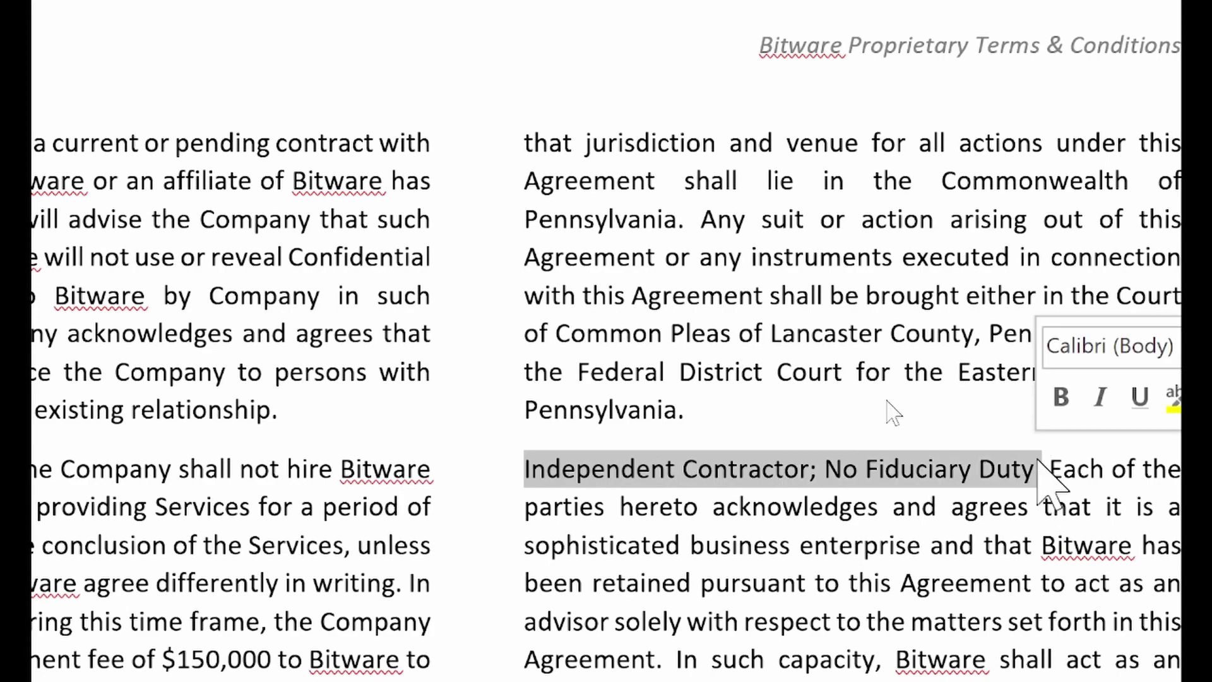
left_click(1059, 398)
scroll(1004, 433, "down", 5)
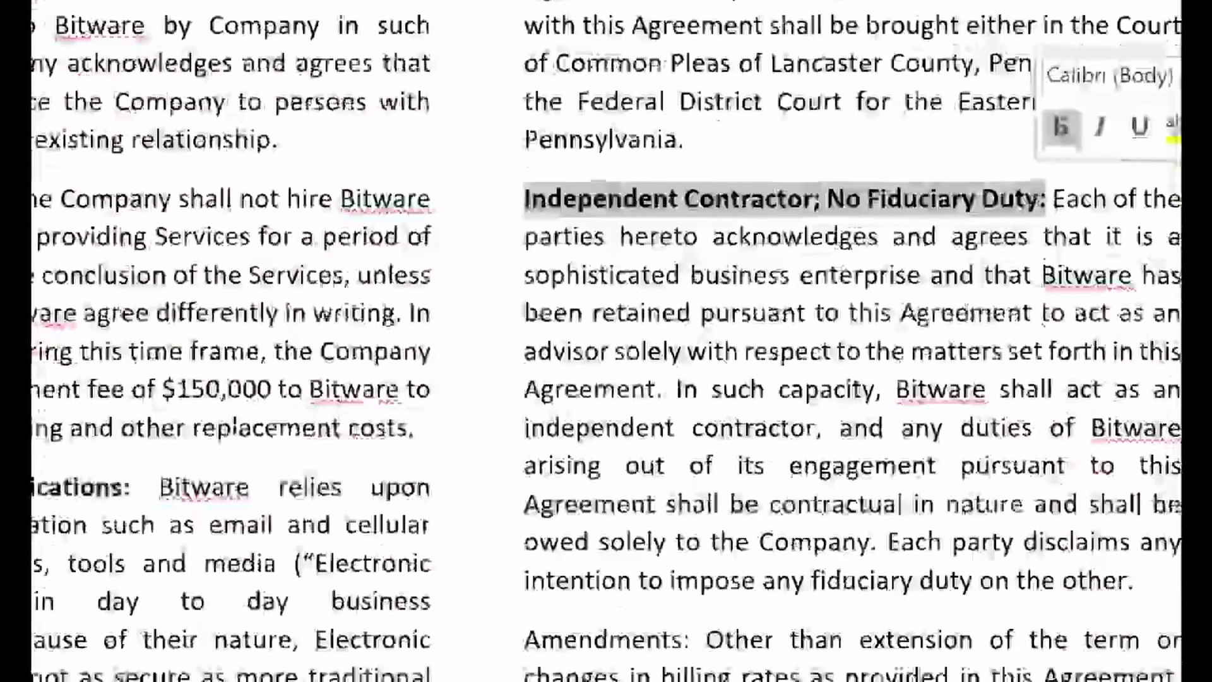
left_click_drag(525, 587, 701, 590)
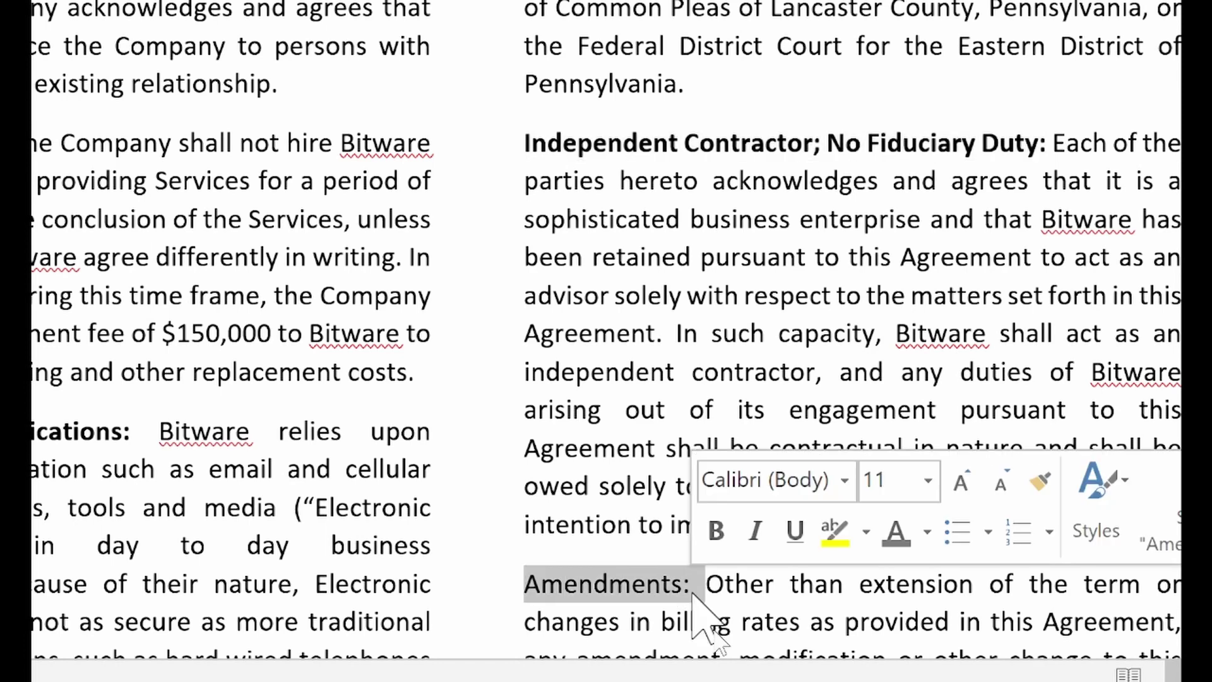
left_click(707, 530)
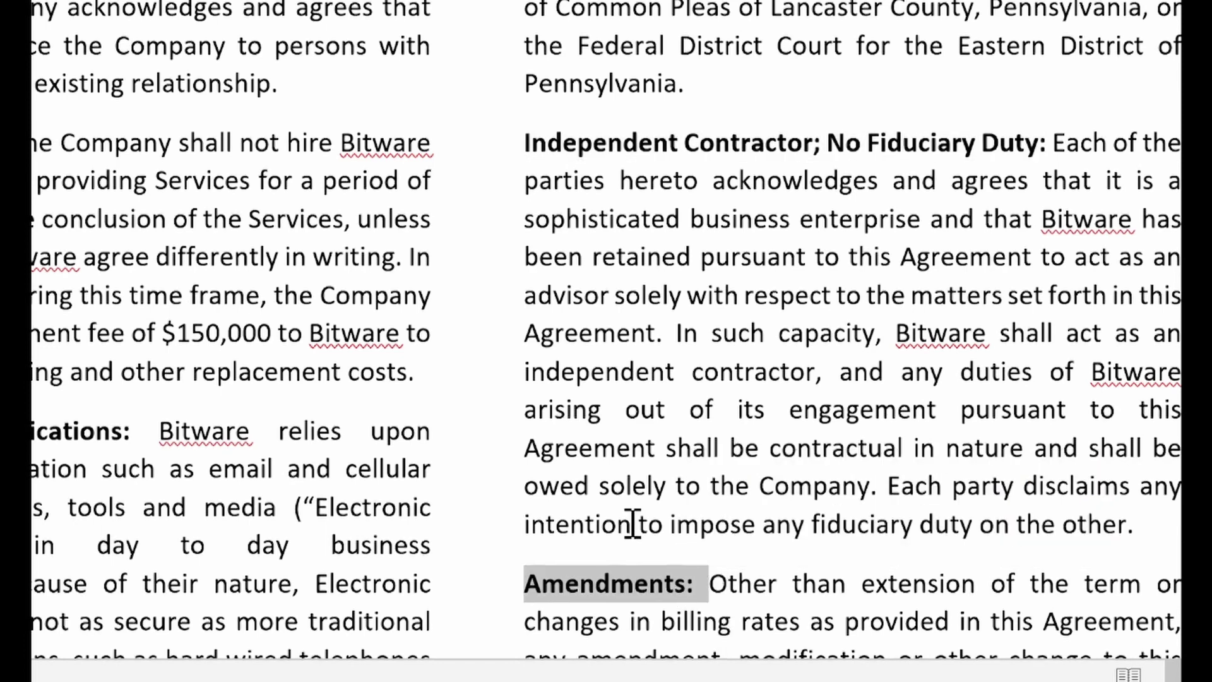
scroll(631, 527, "down", 7)
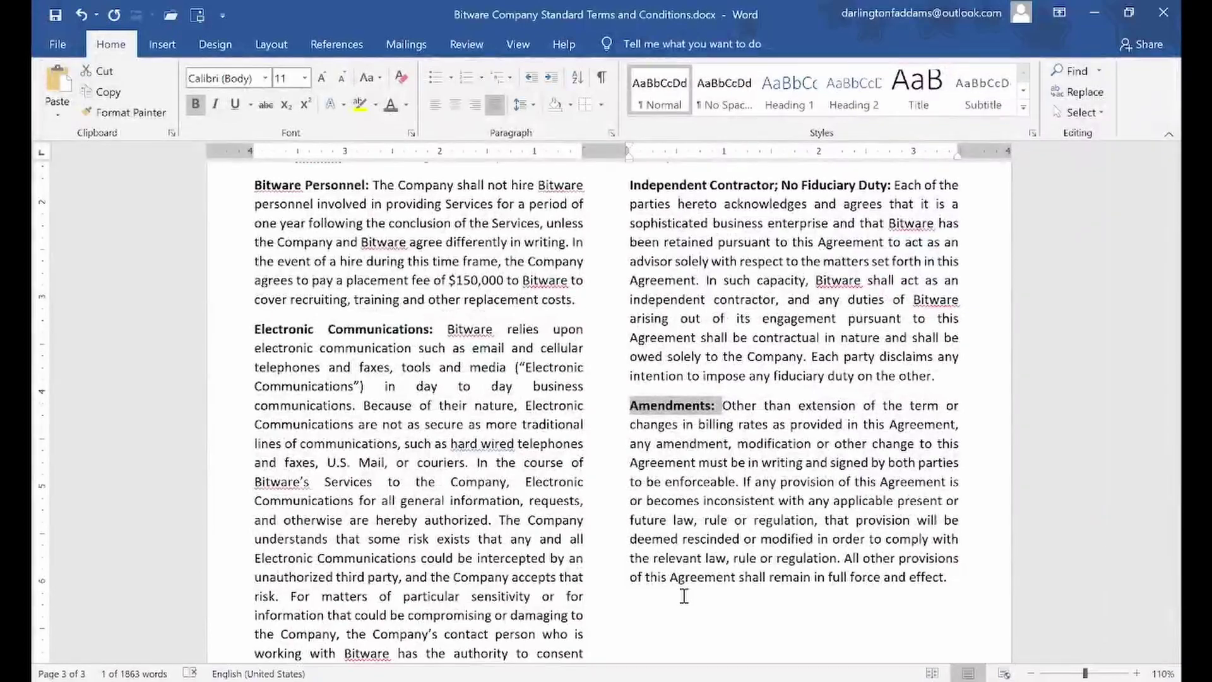
left_click(633, 526)
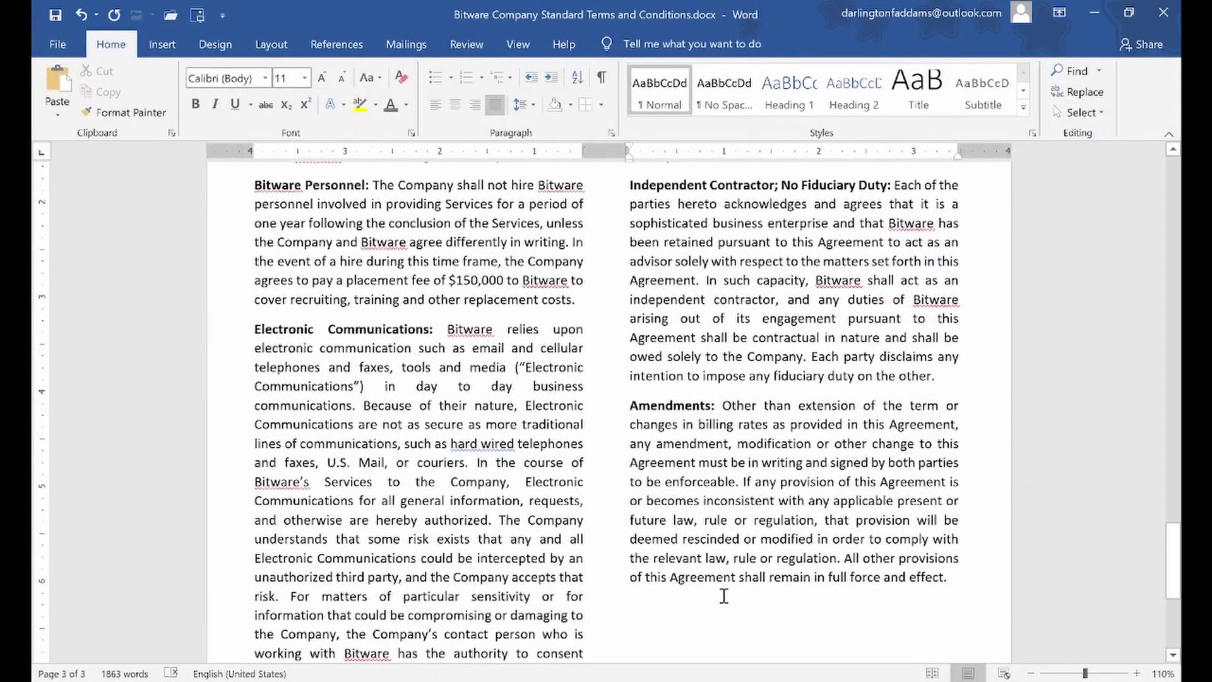
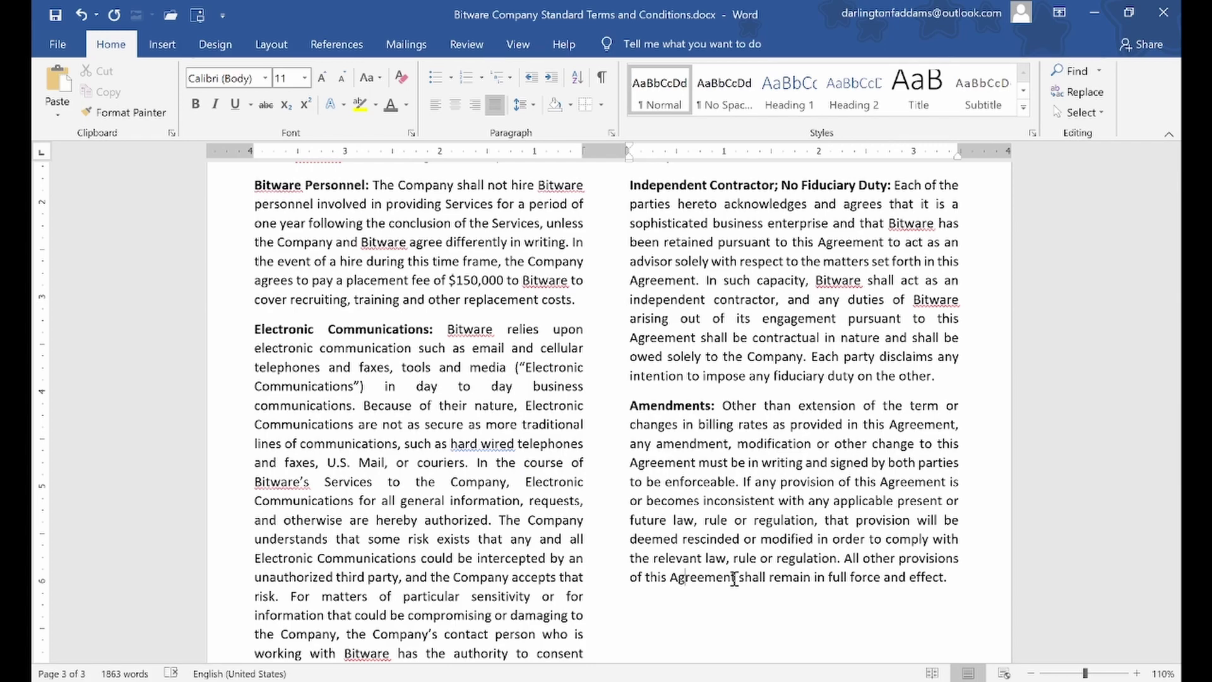
Scroll up from page 3 to the top of page 1 and the BITWARE title
scroll(733, 578, "up", 10)
scroll(734, 578, "up", 12)
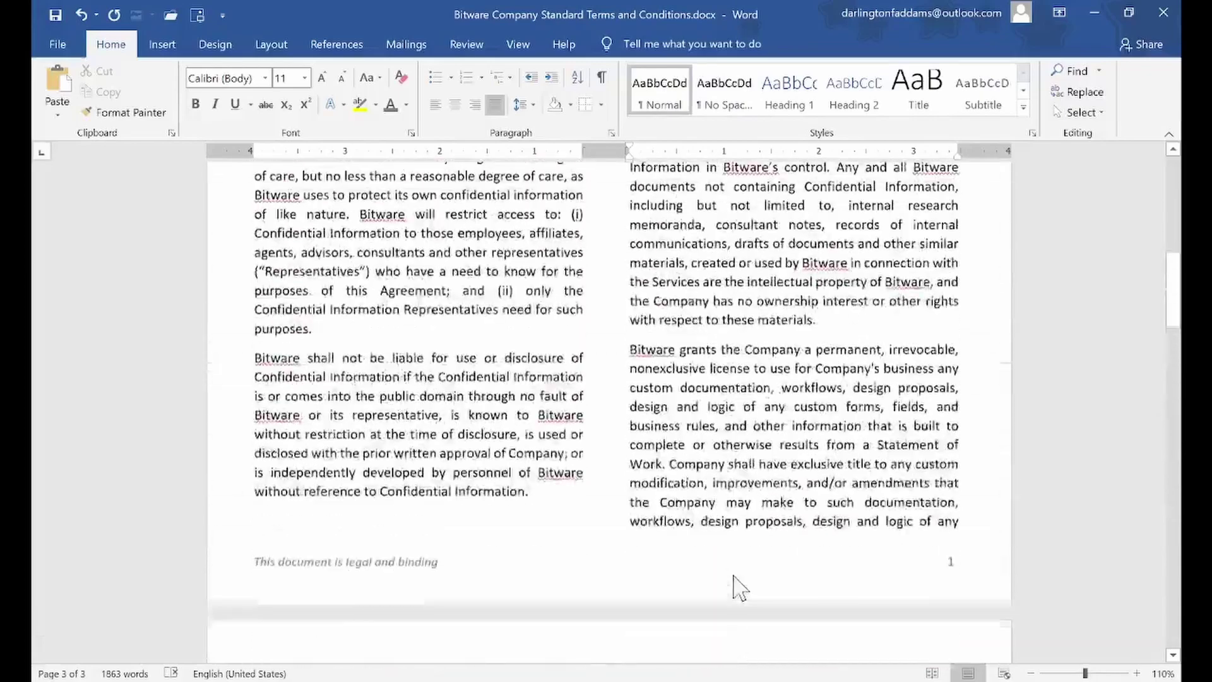
scroll(734, 578, "up", 10)
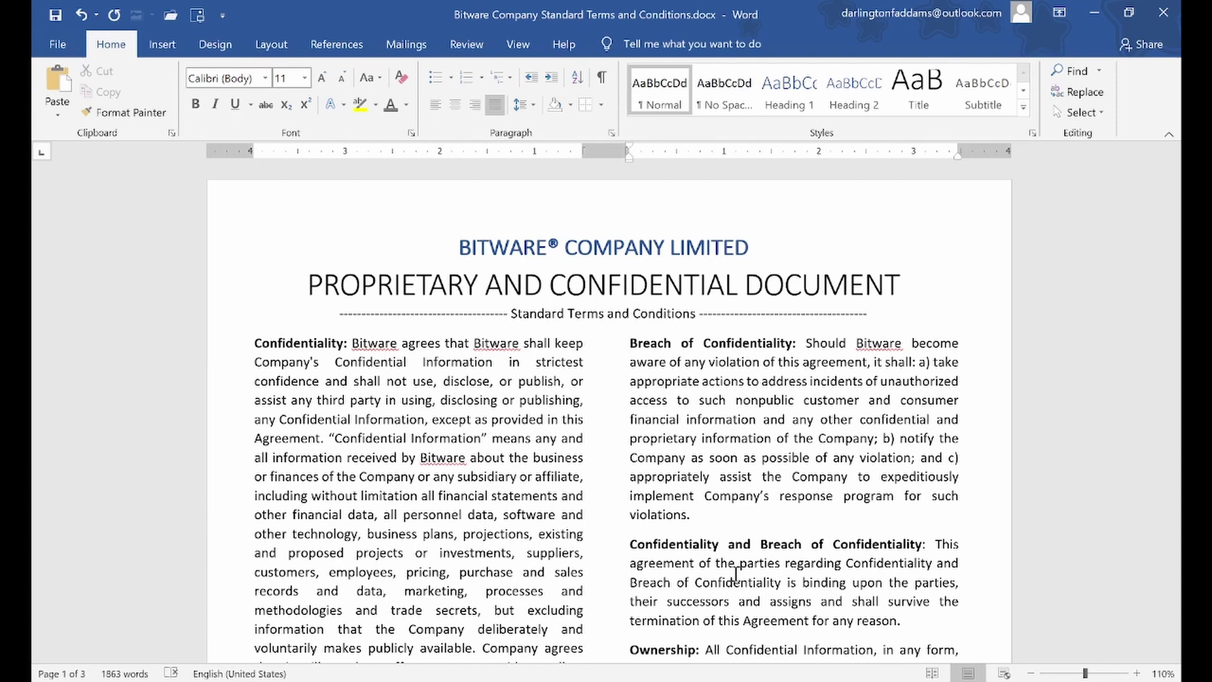
Bold the 'Standard Terms and Conditions' subtitle line and add a bottom border rule beneath it
left_click(259, 314)
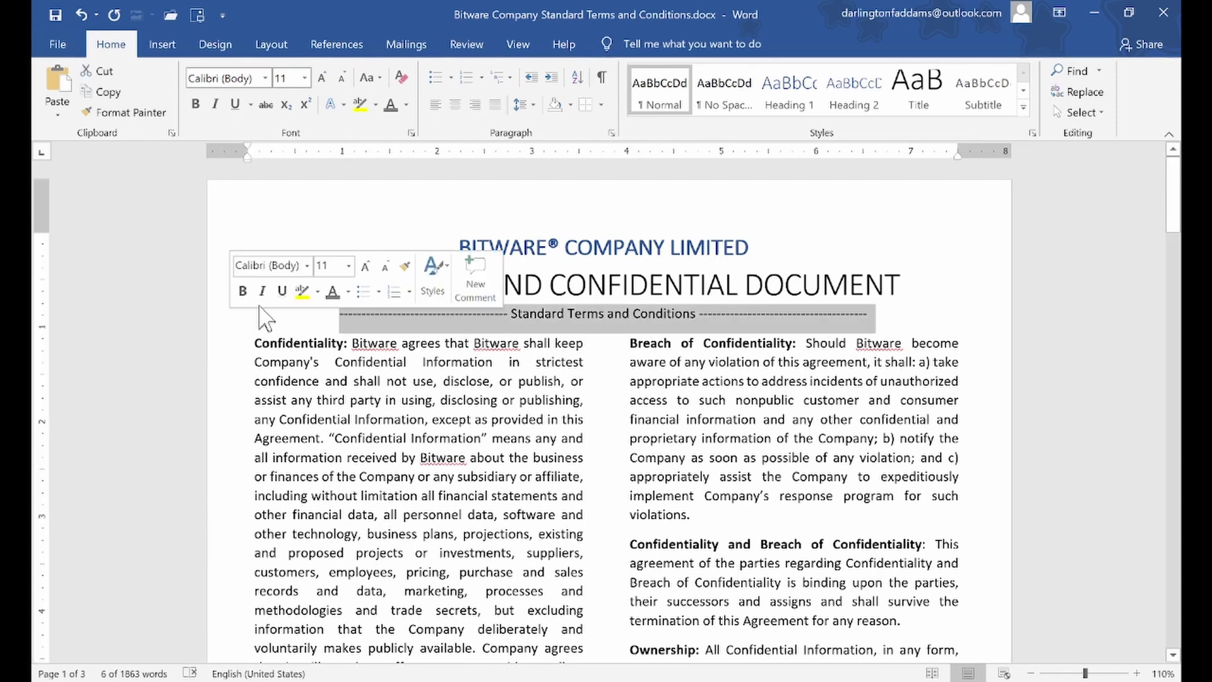
left_click(243, 291)
left_click(544, 457)
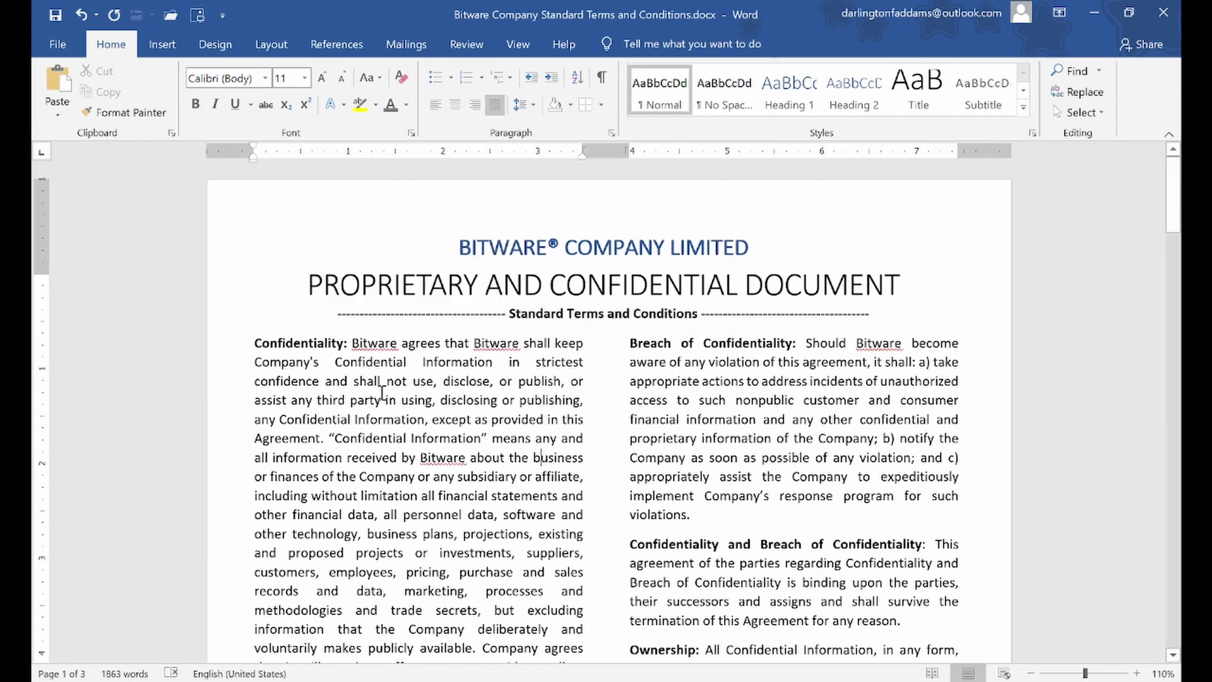
left_click(228, 320)
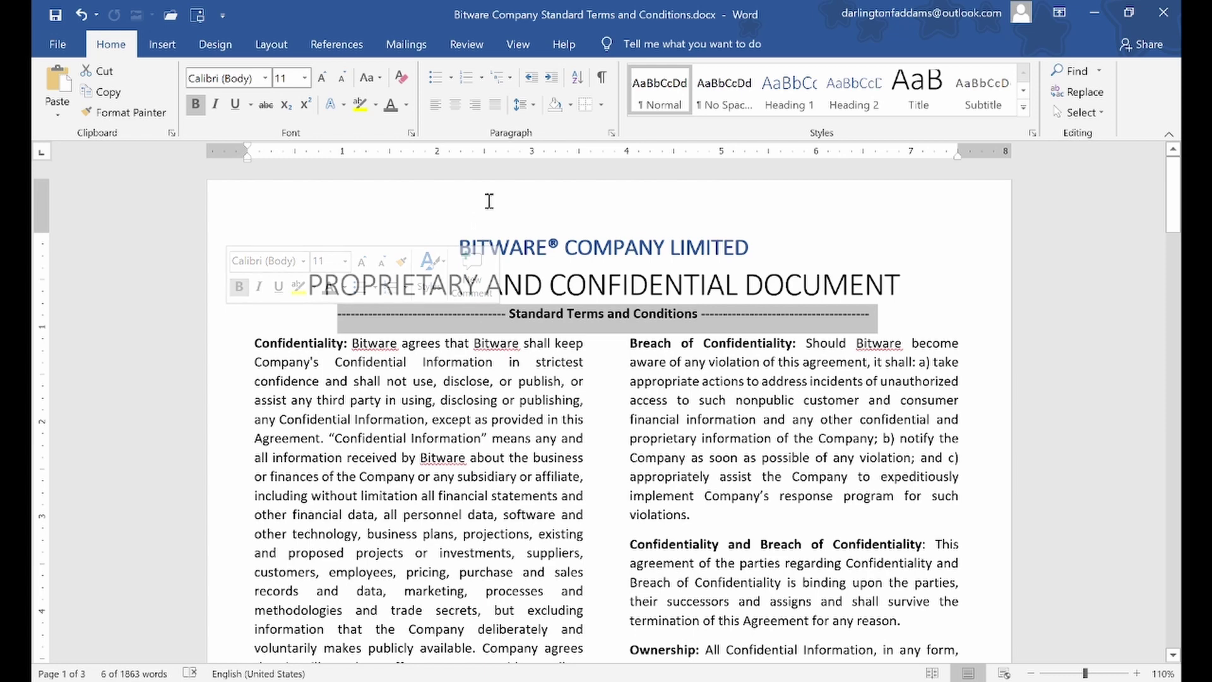
left_click(585, 105)
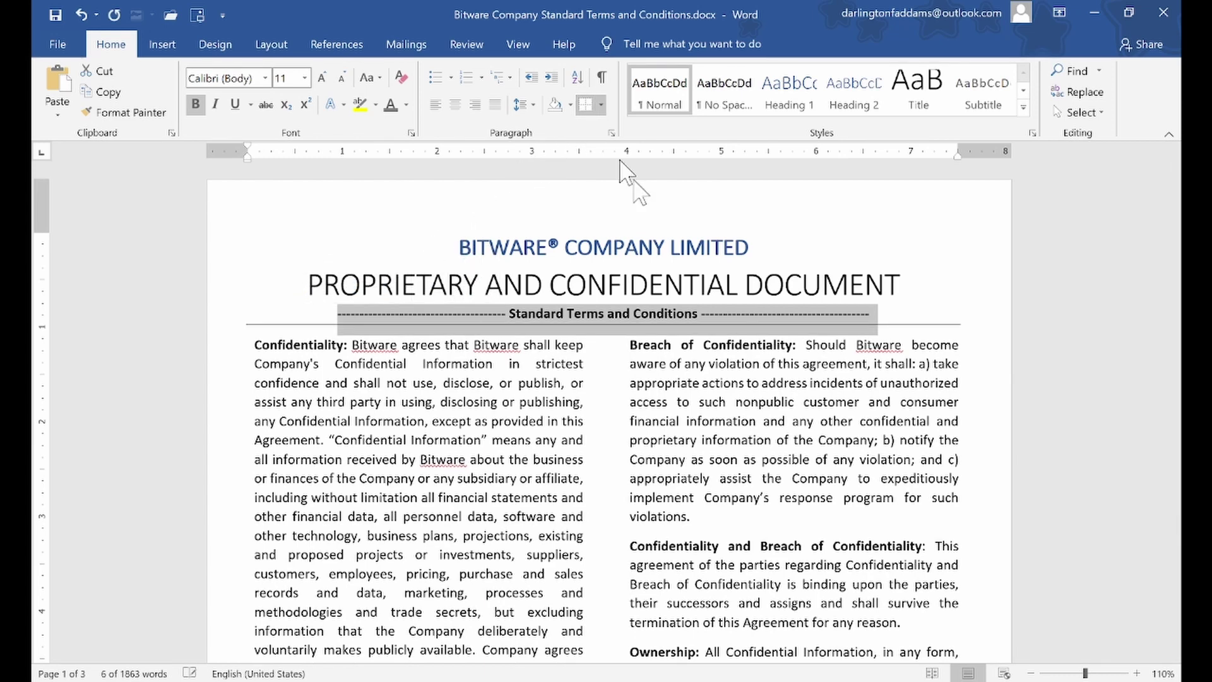
left_click(735, 402)
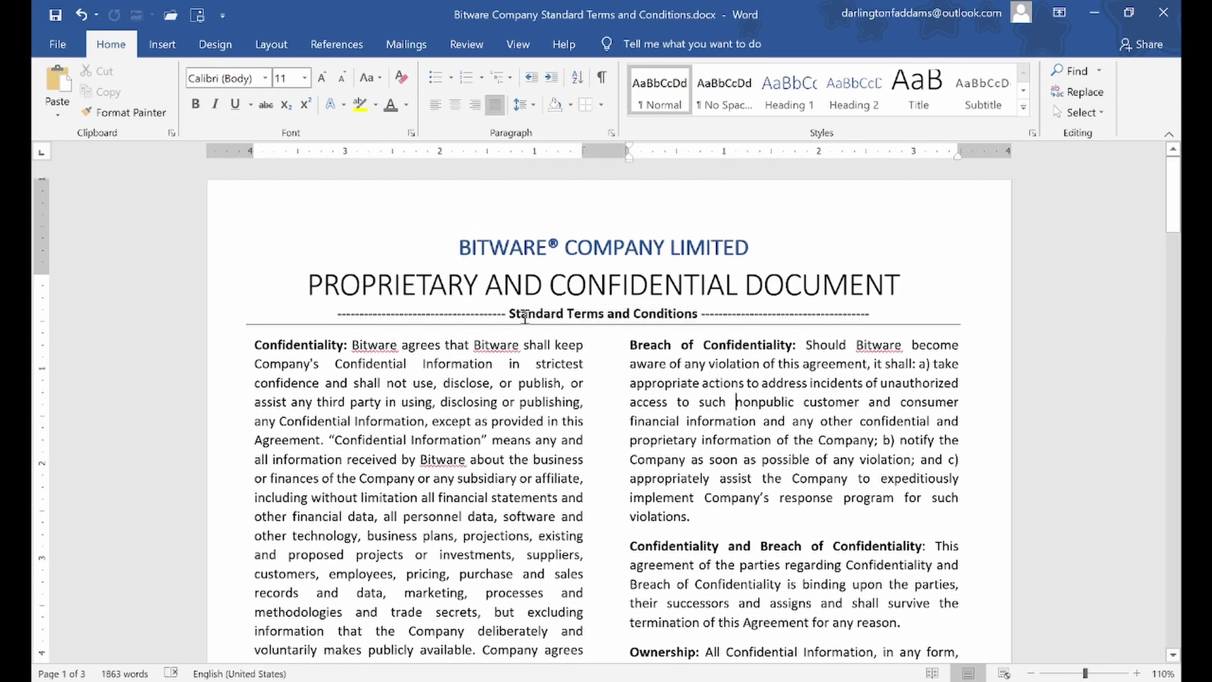
Replace the dash runs on either side of the subtitle with '(' and ')'
left_click_drag(510, 311, 339, 311)
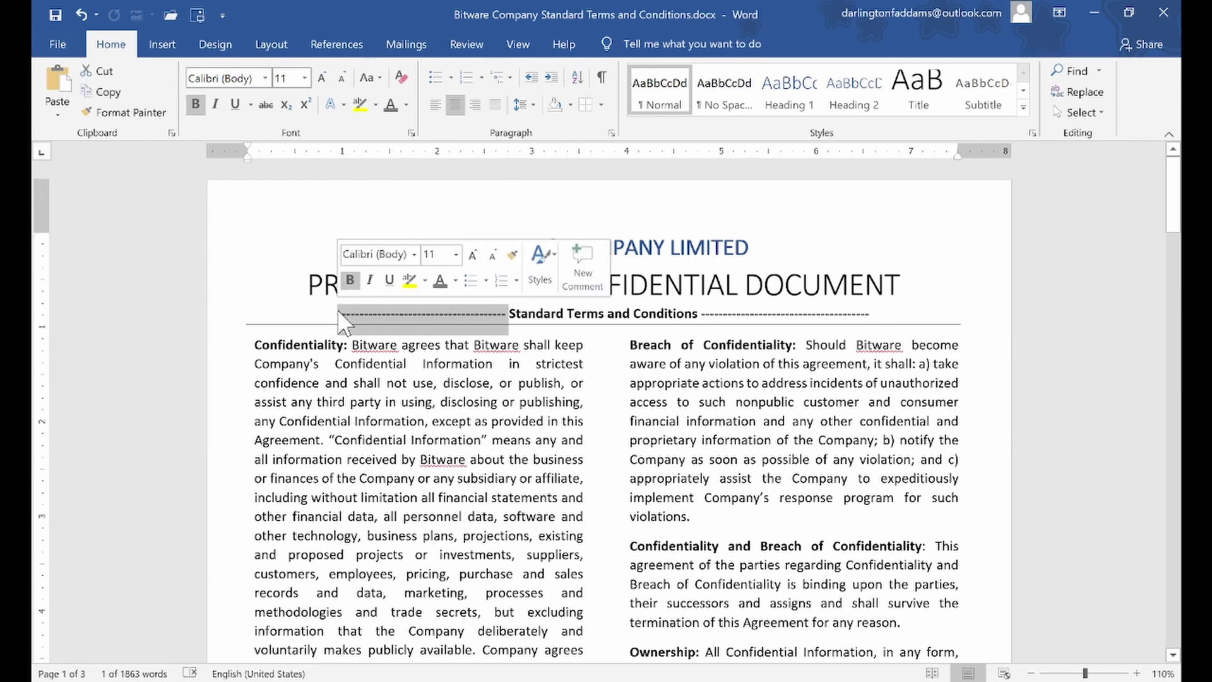
type("(")
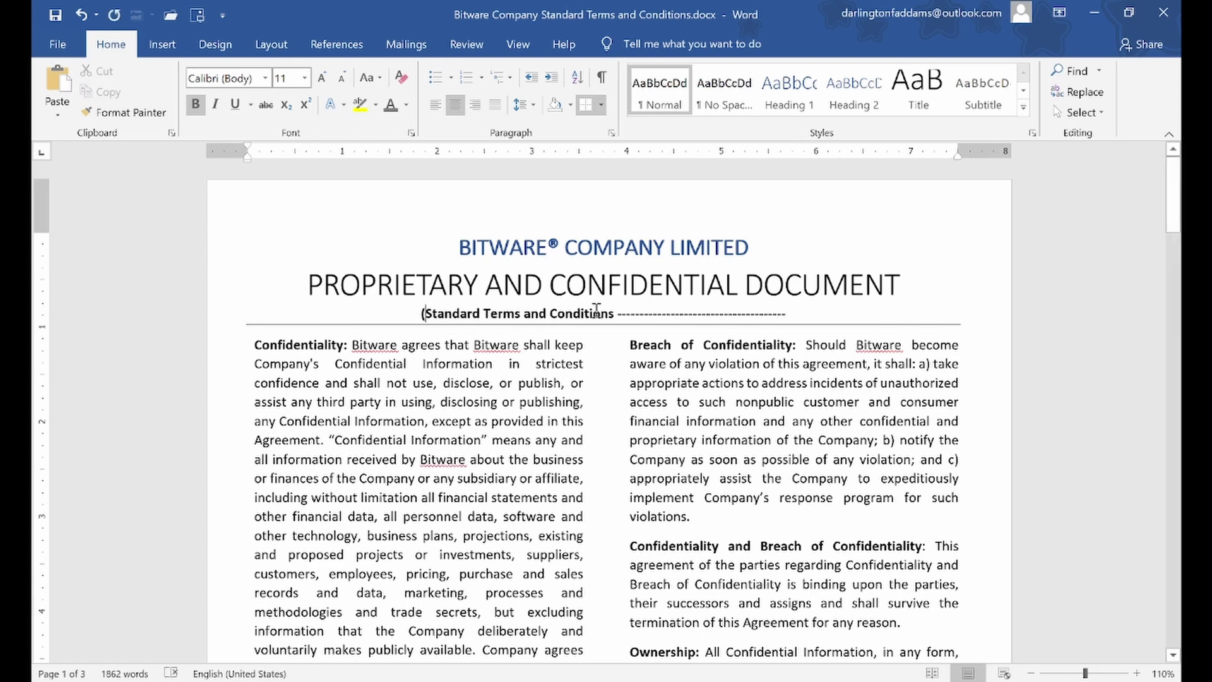
left_click_drag(617, 311, 718, 305)
left_click(720, 305)
double_click(783, 315)
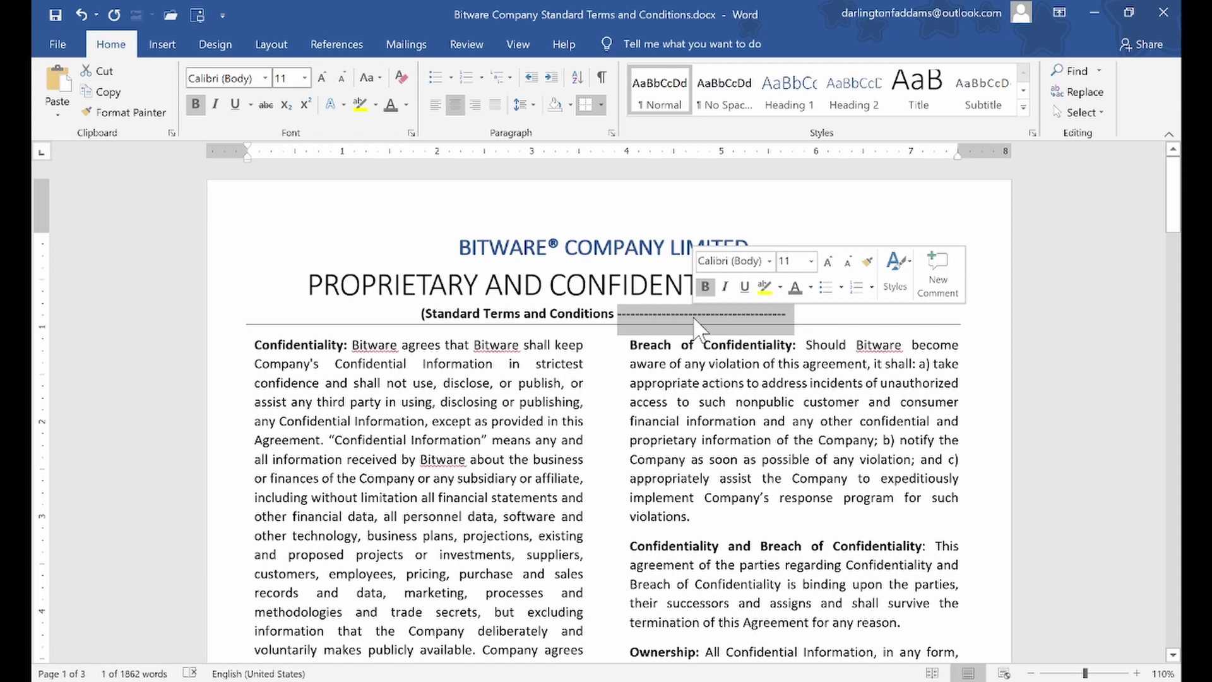
type(")")
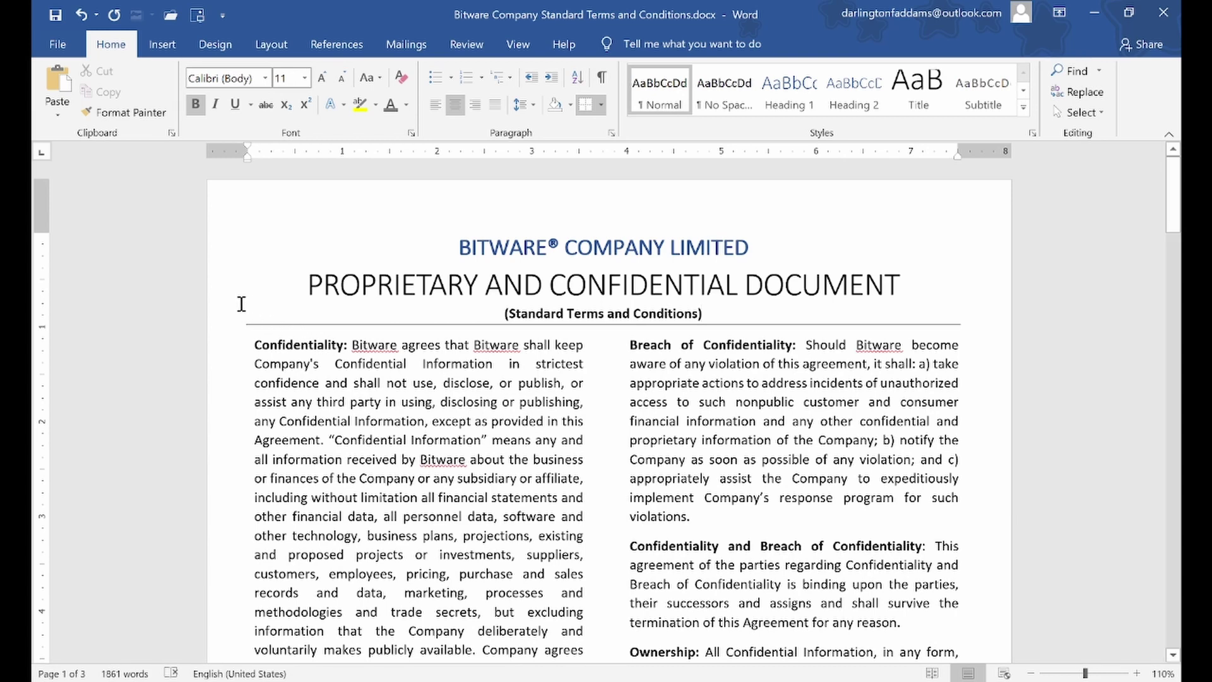
Set the '(Standard Terms and Conditions)' line to 1.15 line spacing
left_click(201, 329)
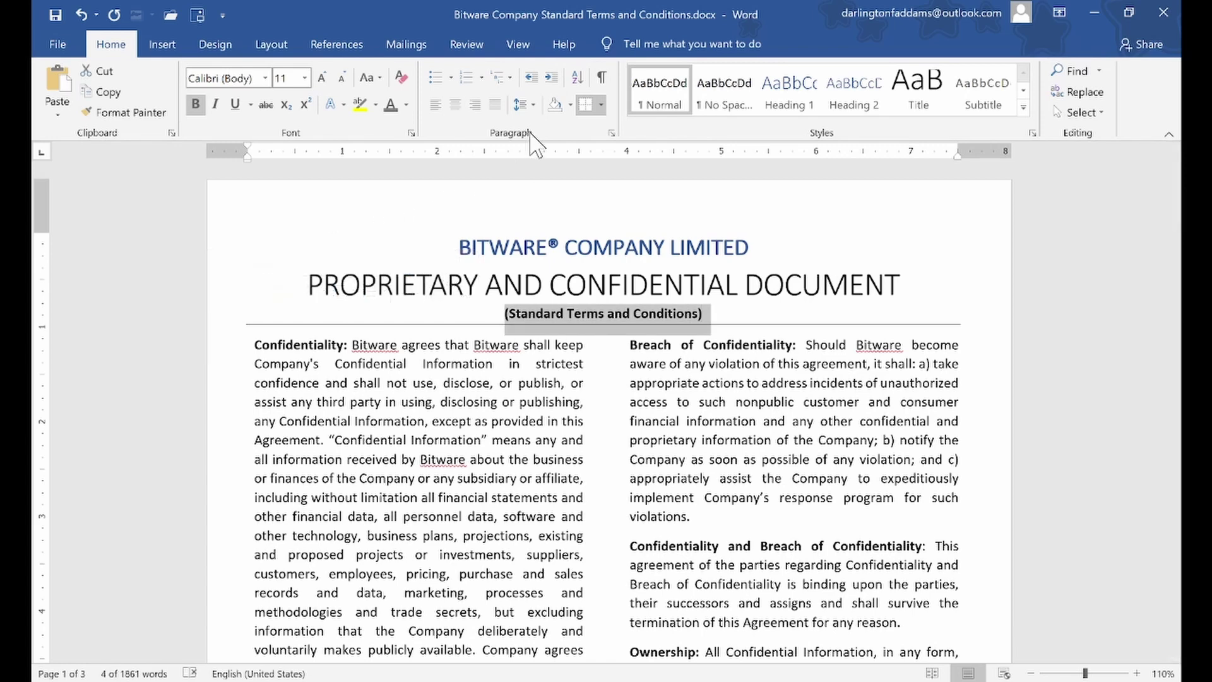
left_click(533, 102)
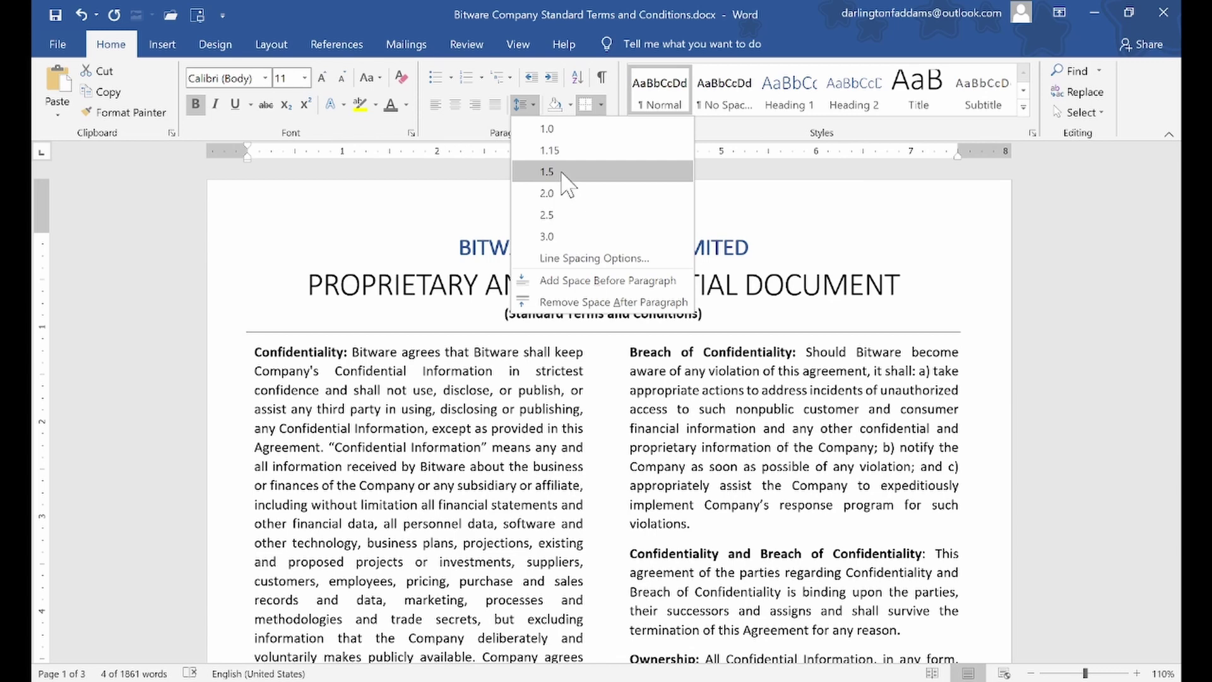
left_click(549, 150)
left_click(730, 323)
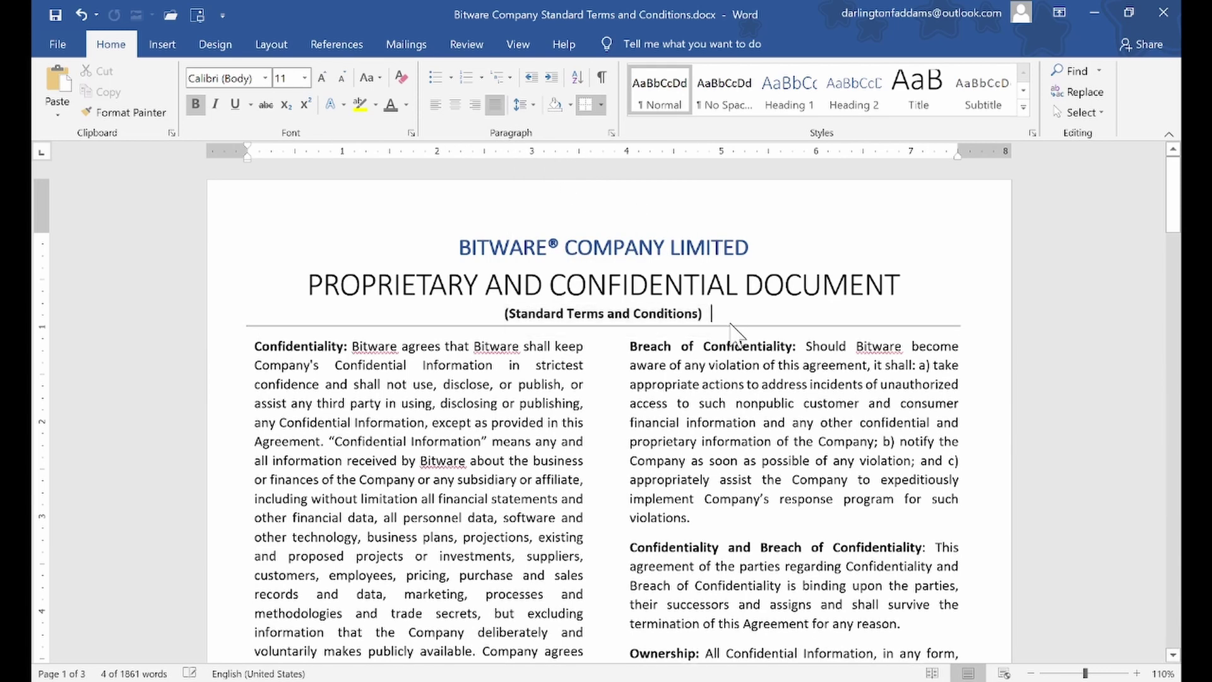
left_click(823, 440)
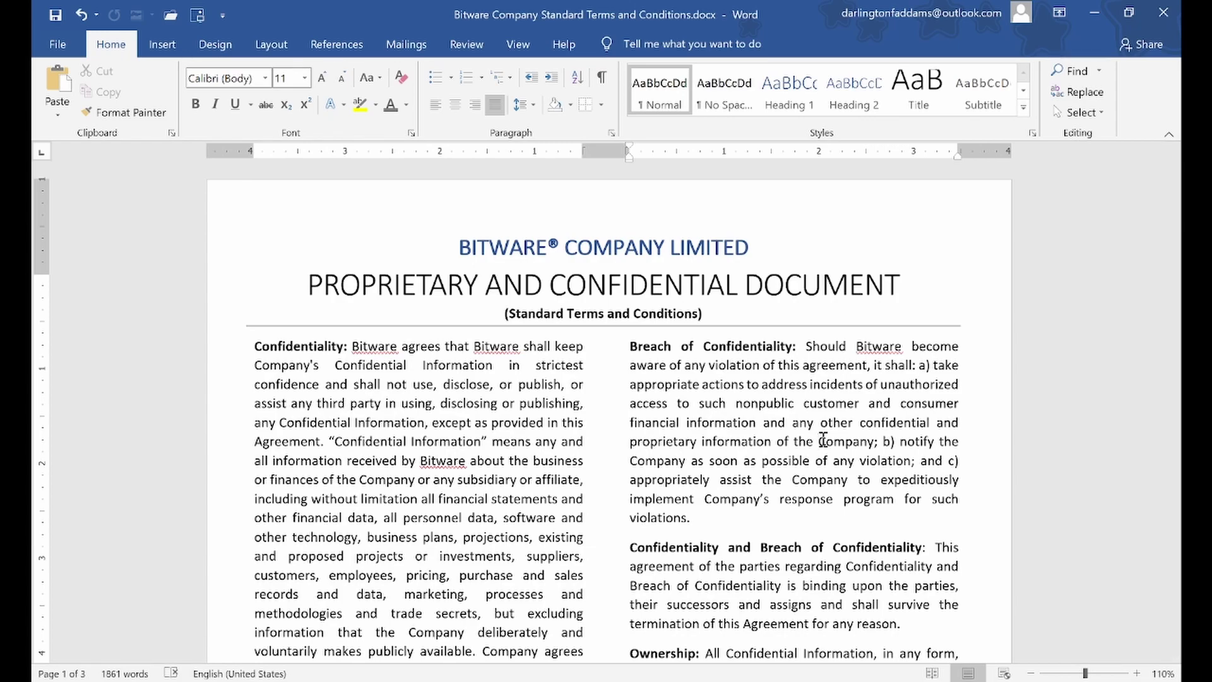
scroll(823, 440, "down", 10)
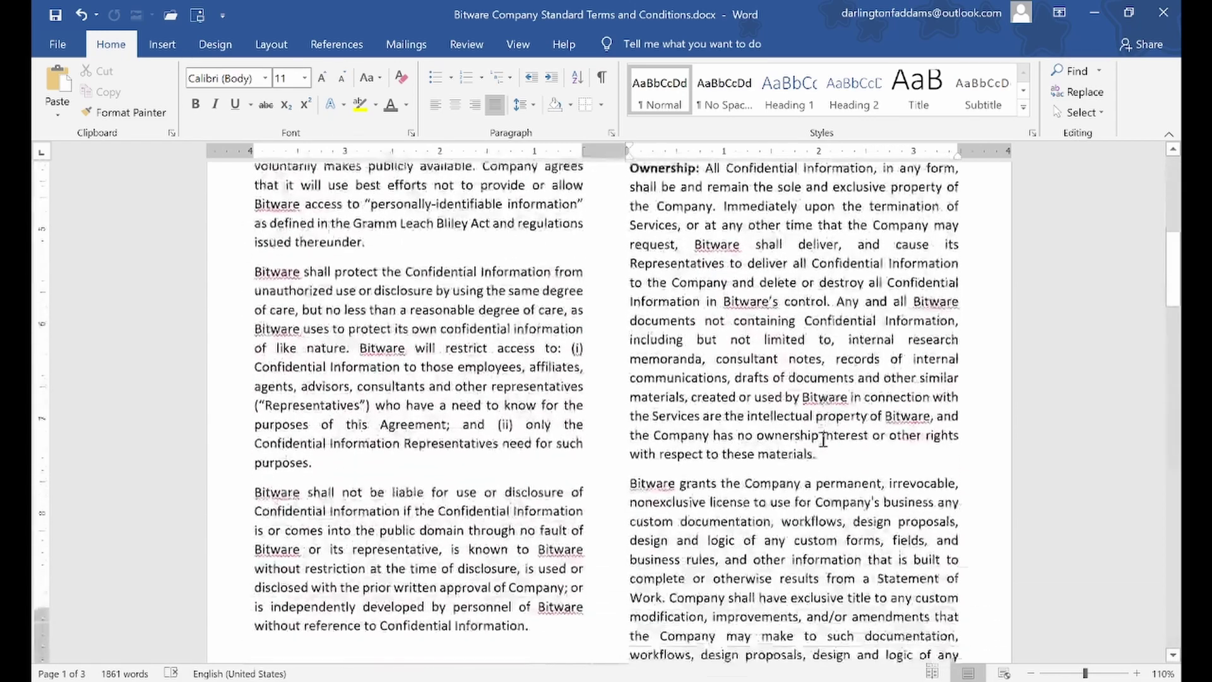
scroll(822, 549, "up", 4)
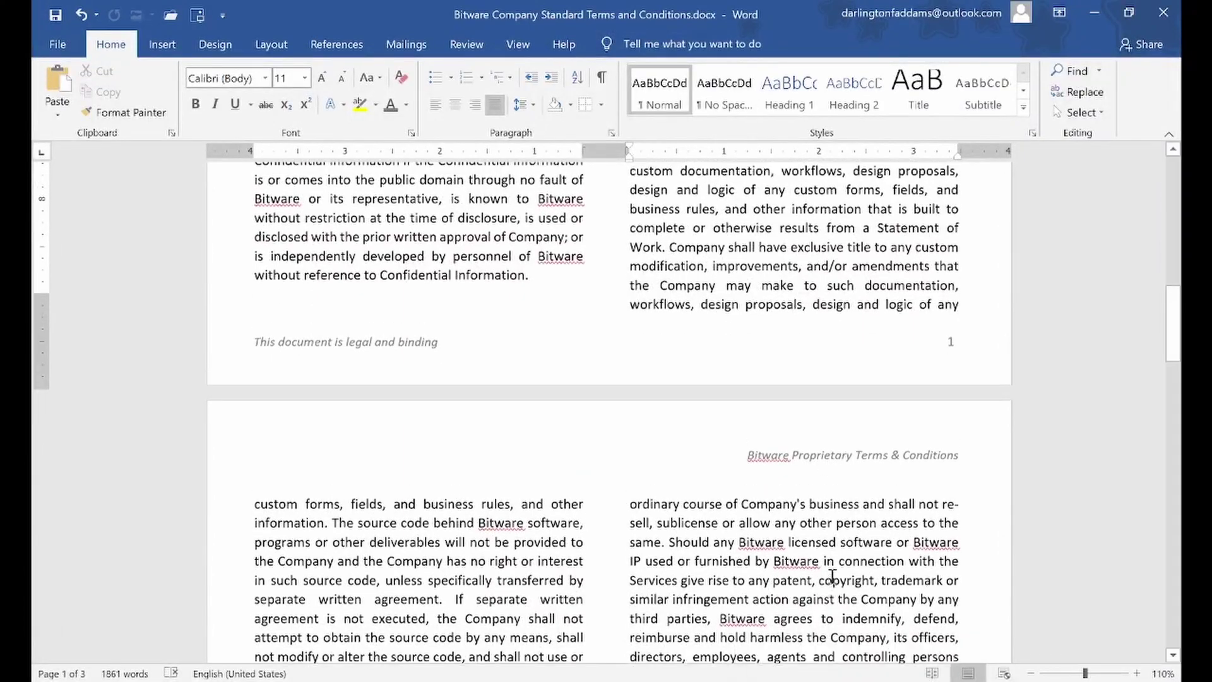
scroll(819, 517, "up", 8)
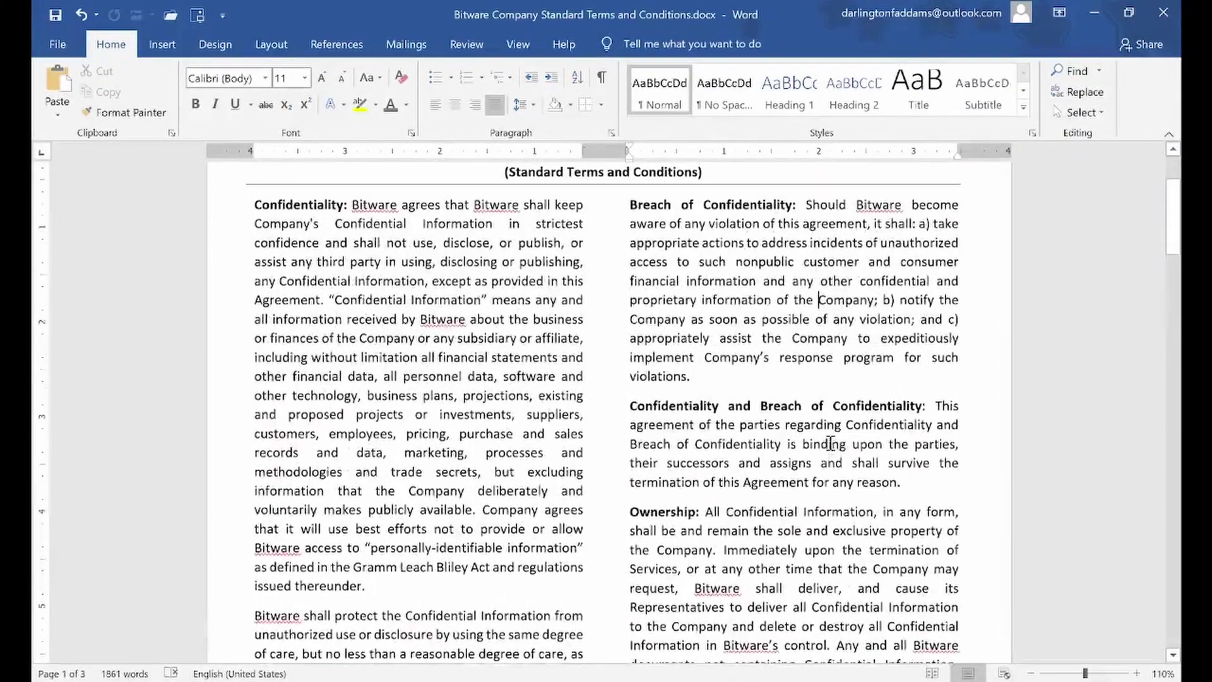
scroll(830, 444, "up", 3)
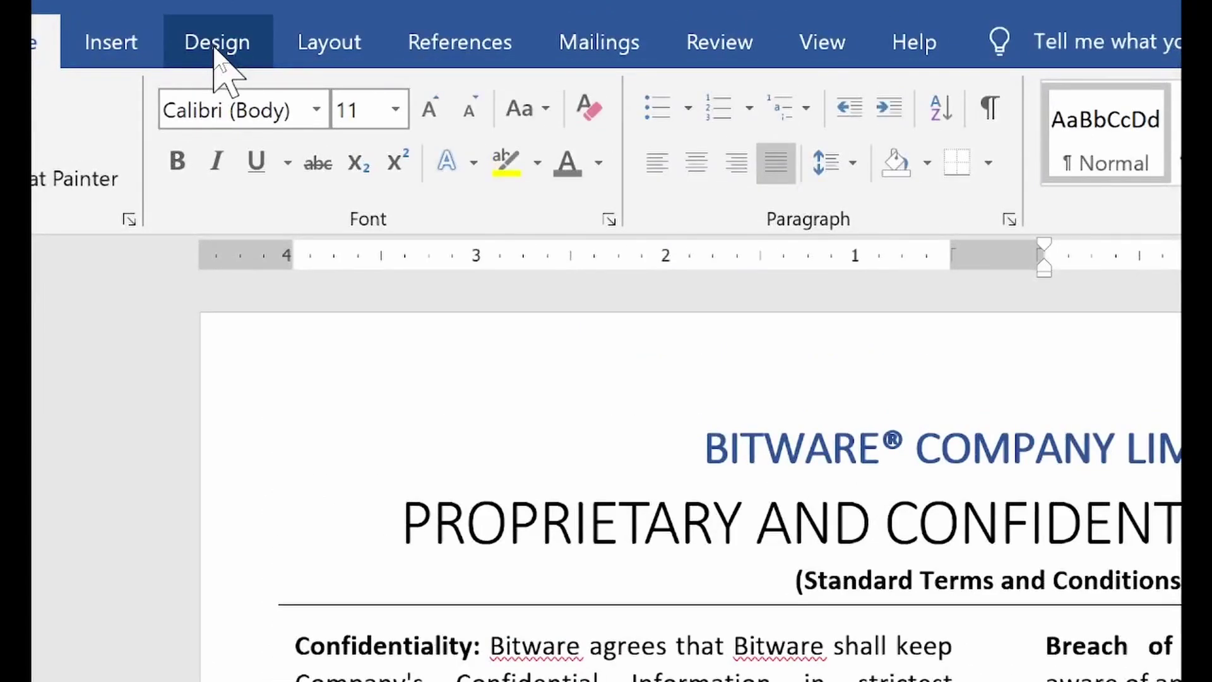
Apply the diagonal CONFIDENTIAL 1 watermark from the Design tab's Watermark gallery
left_click(215, 49)
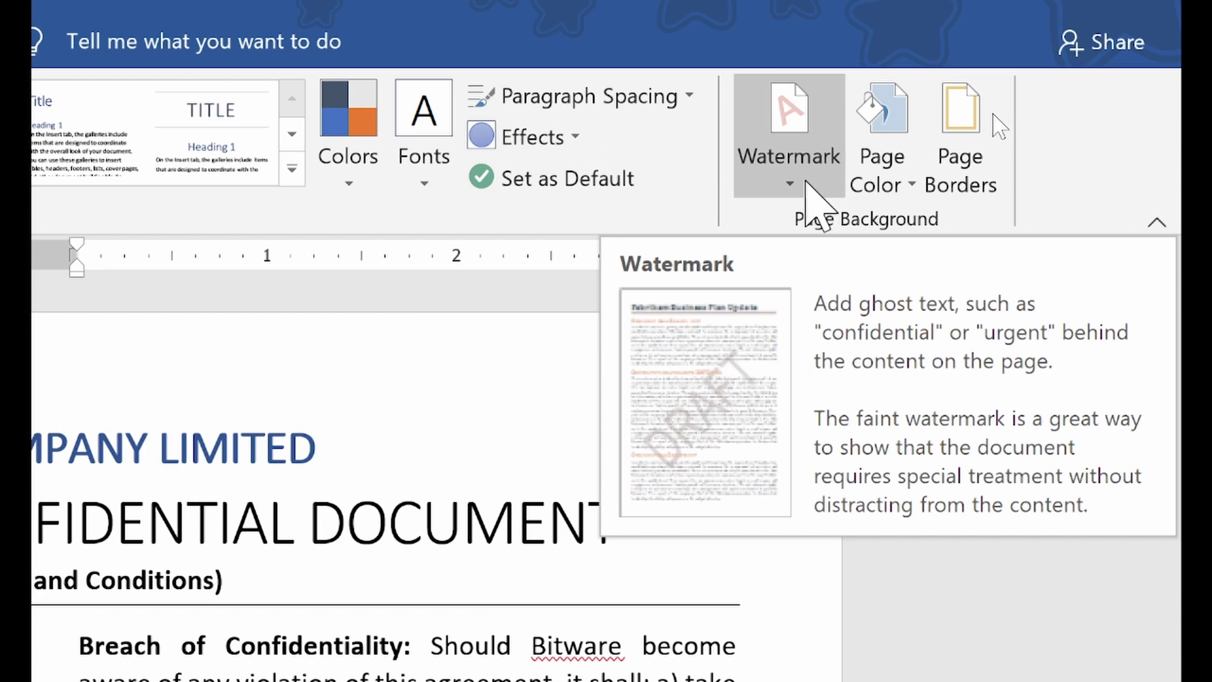
left_click(804, 183)
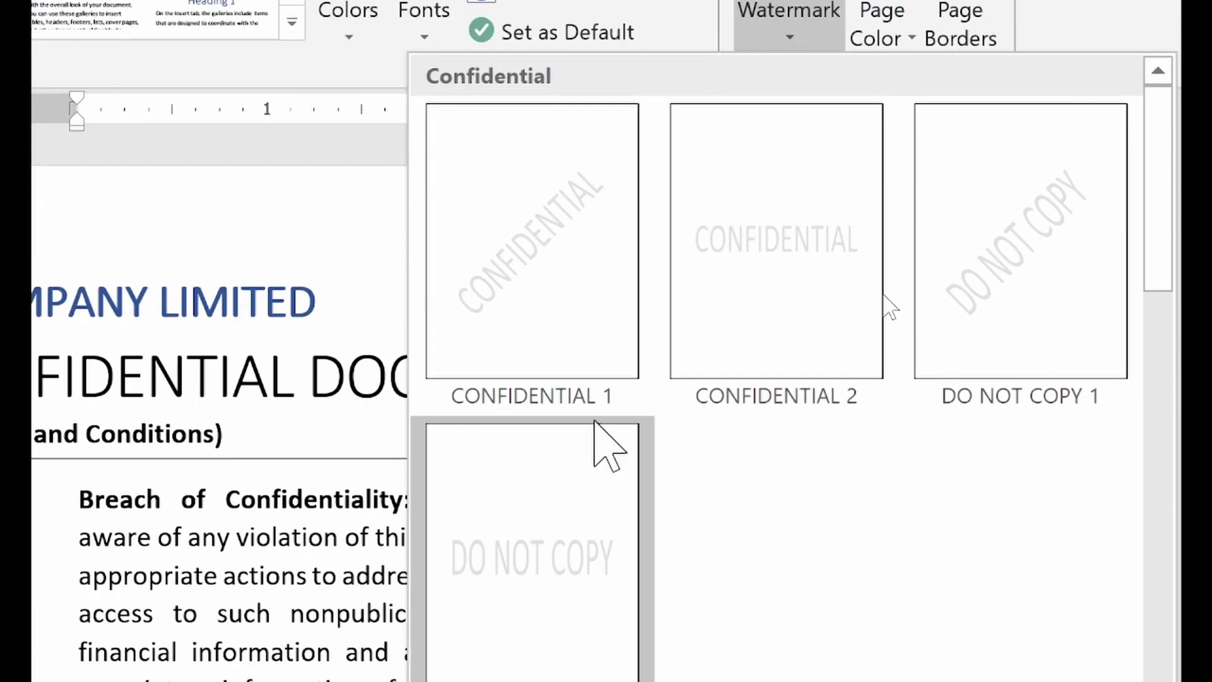
left_click(544, 268)
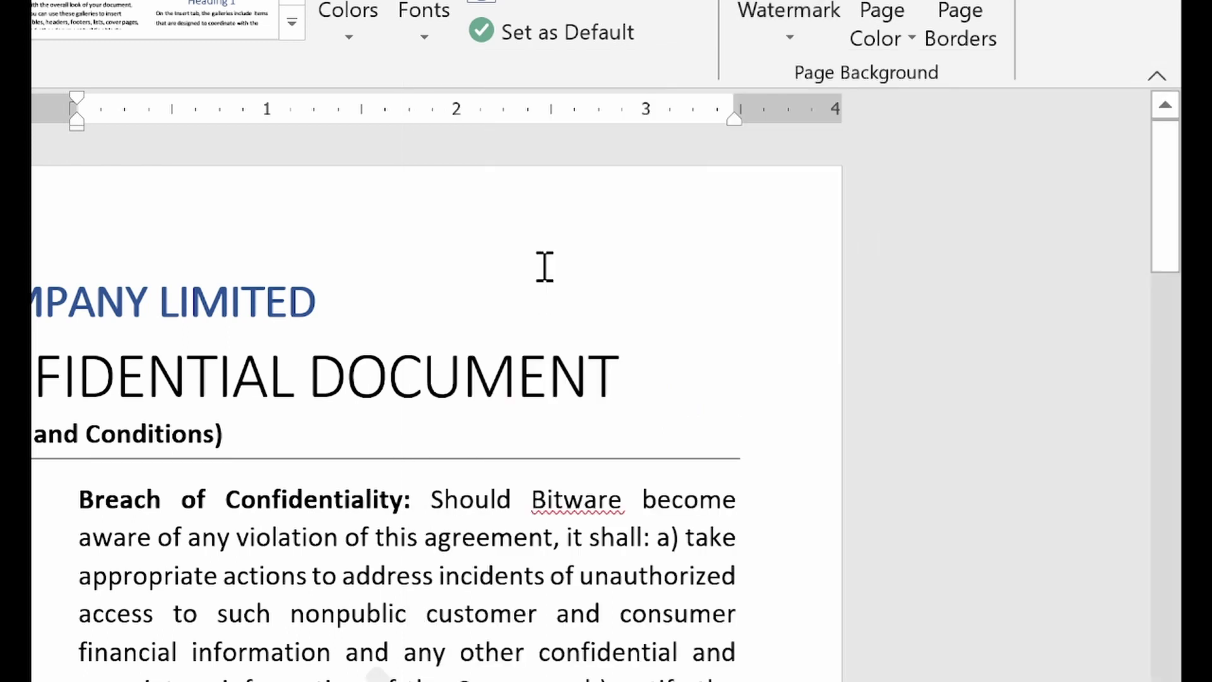
scroll(852, 379, "down", 10)
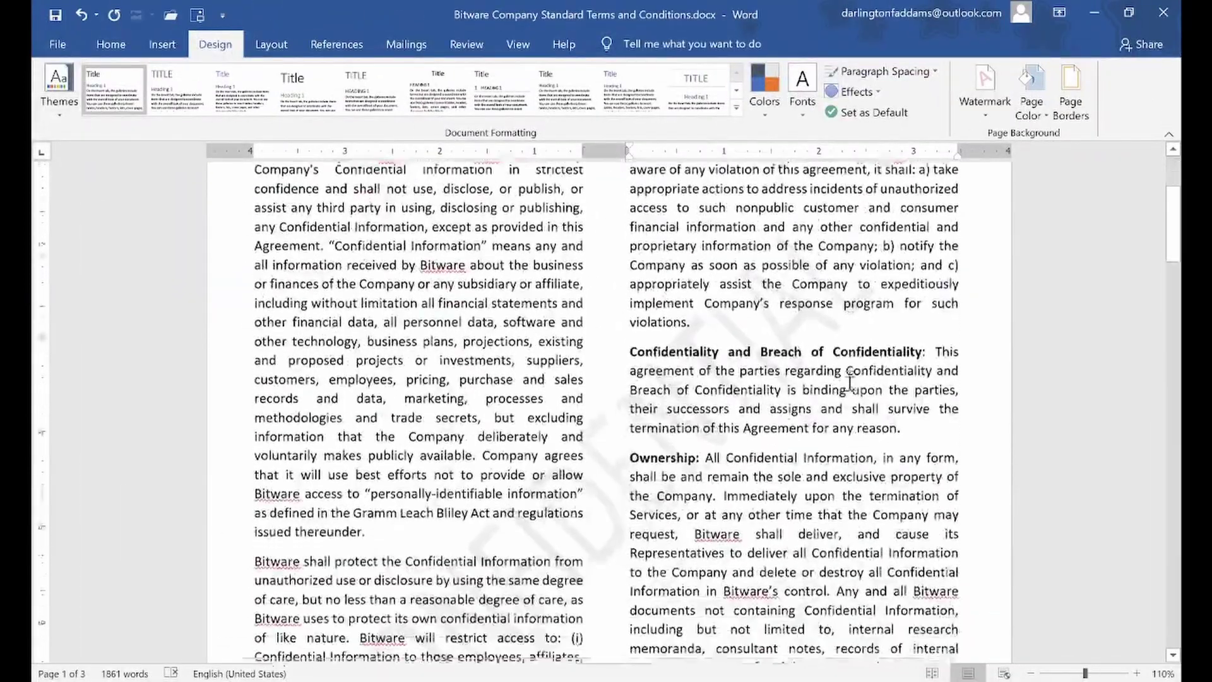
scroll(850, 383, "down", 15)
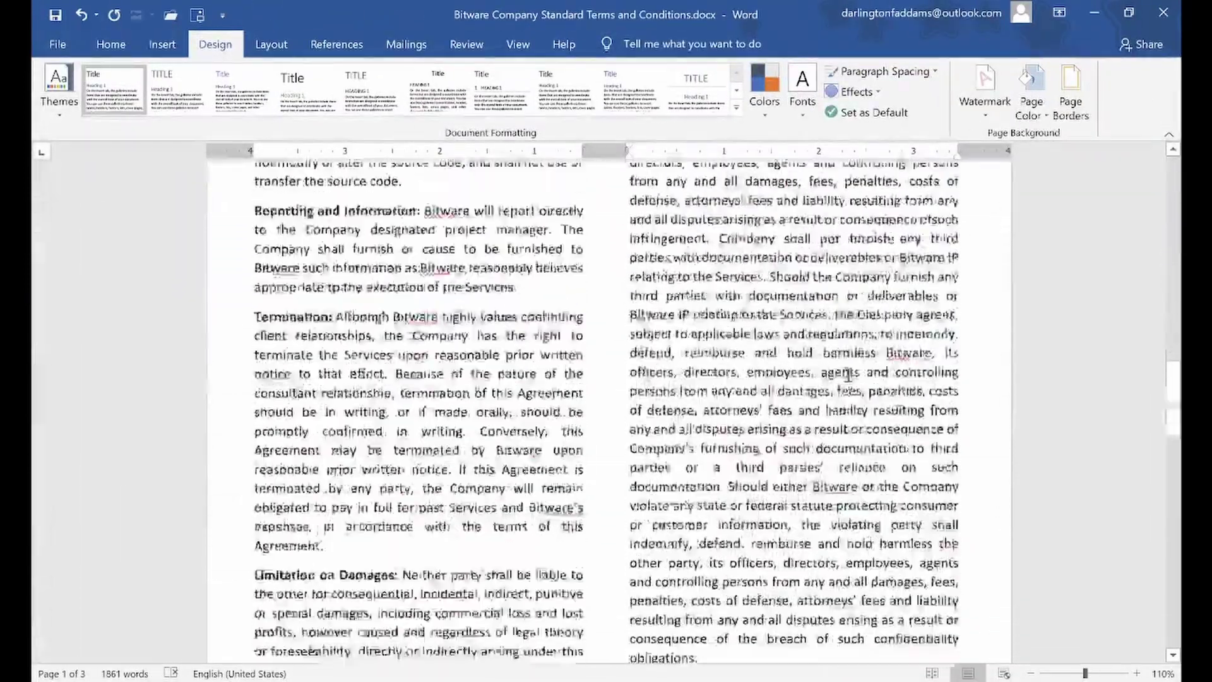
scroll(850, 377, "up", 15)
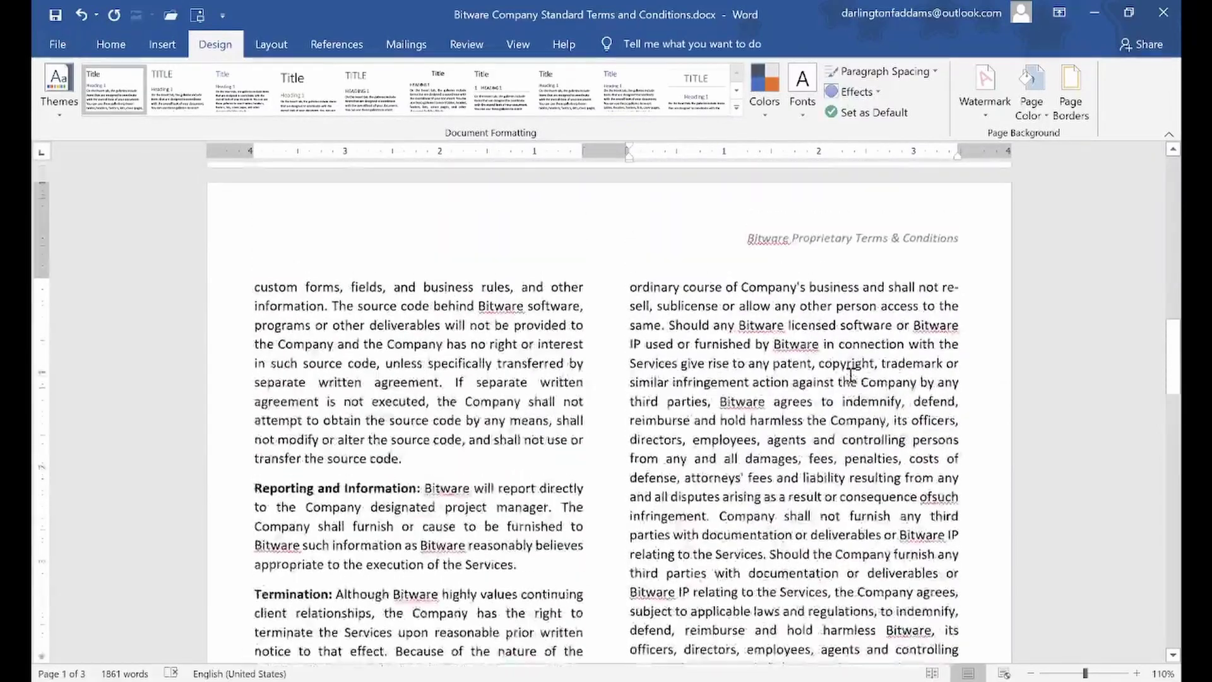
scroll(852, 369, "up", 8)
scroll(852, 370, "down", 5)
scroll(852, 369, "up", 8)
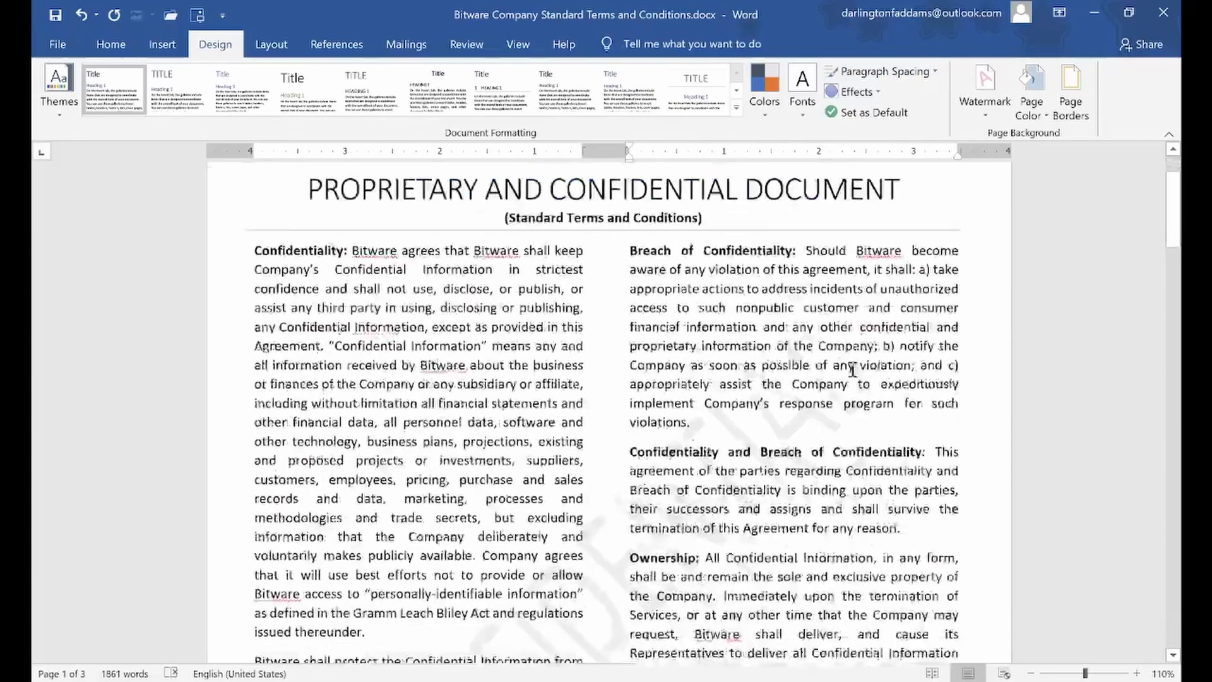
scroll(852, 370, "down", 10)
scroll(852, 369, "up", 6)
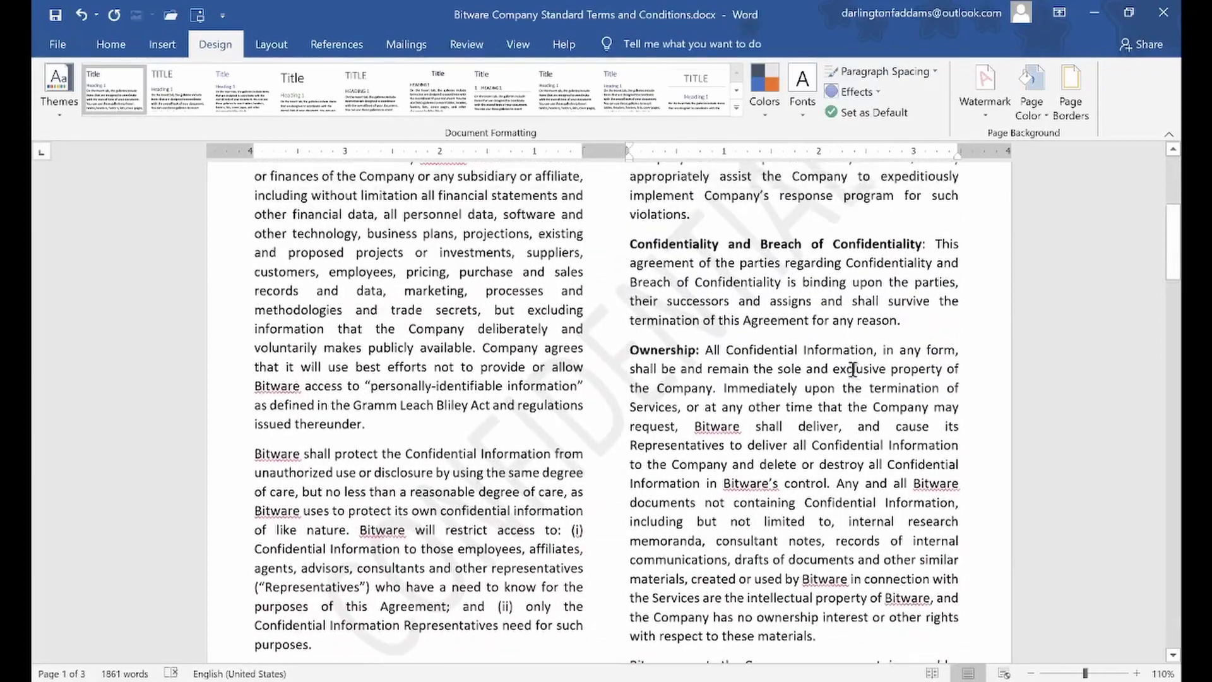
scroll(852, 371, "down", 6)
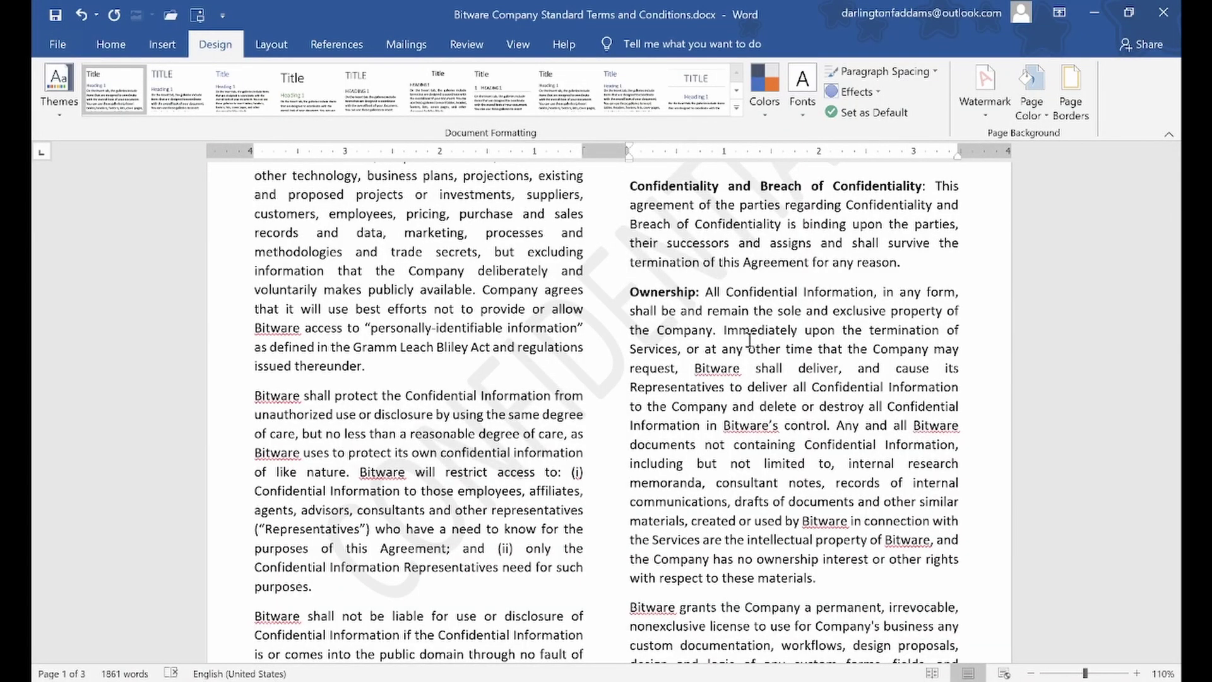
scroll(749, 340, "up", 3)
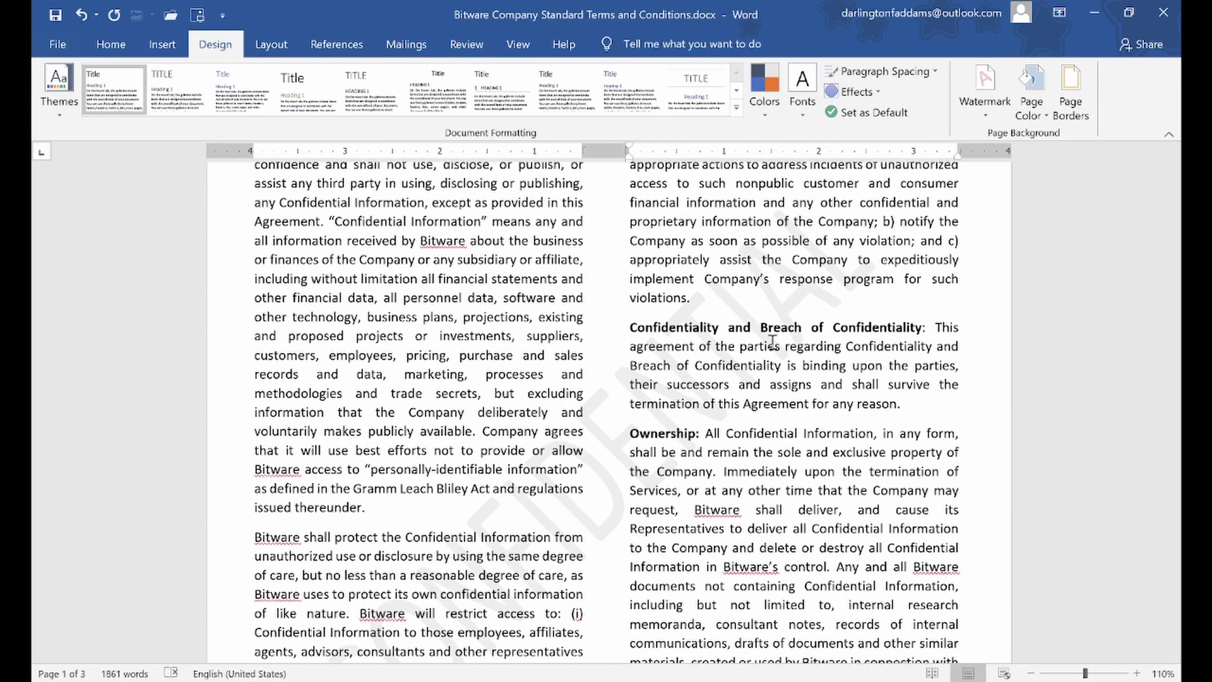
scroll(848, 285, "up", 2)
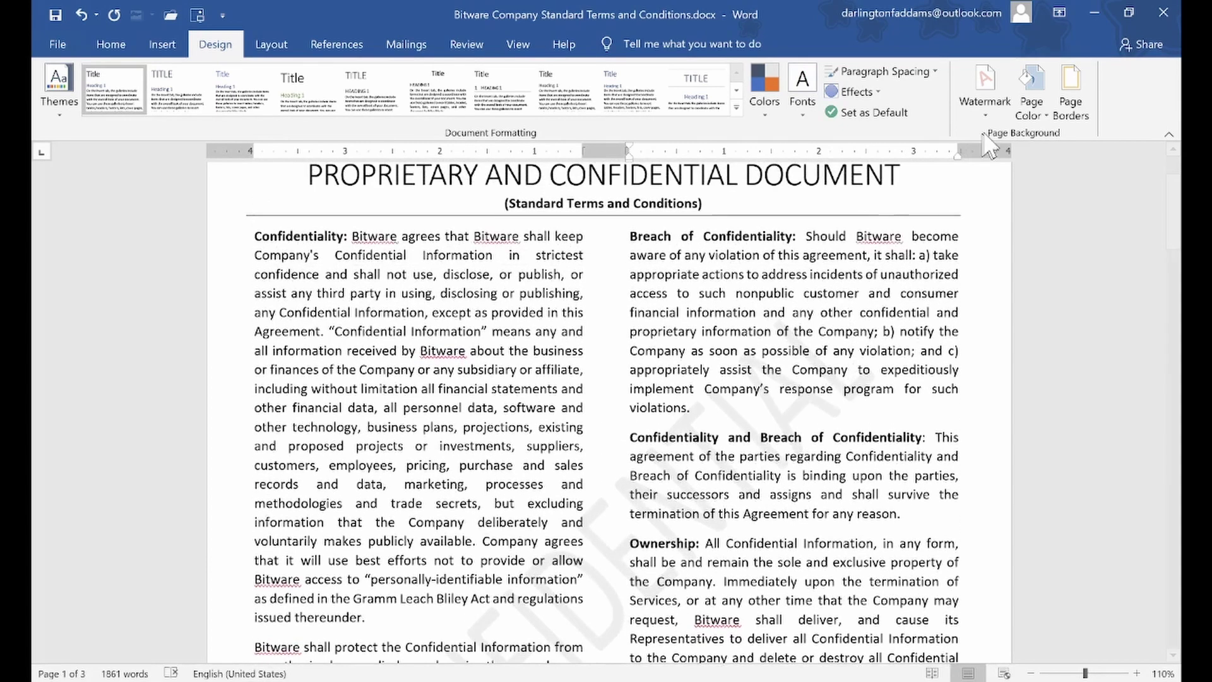
Open the Printed Watermark dialog through Watermark > Custom Watermark
left_click(987, 117)
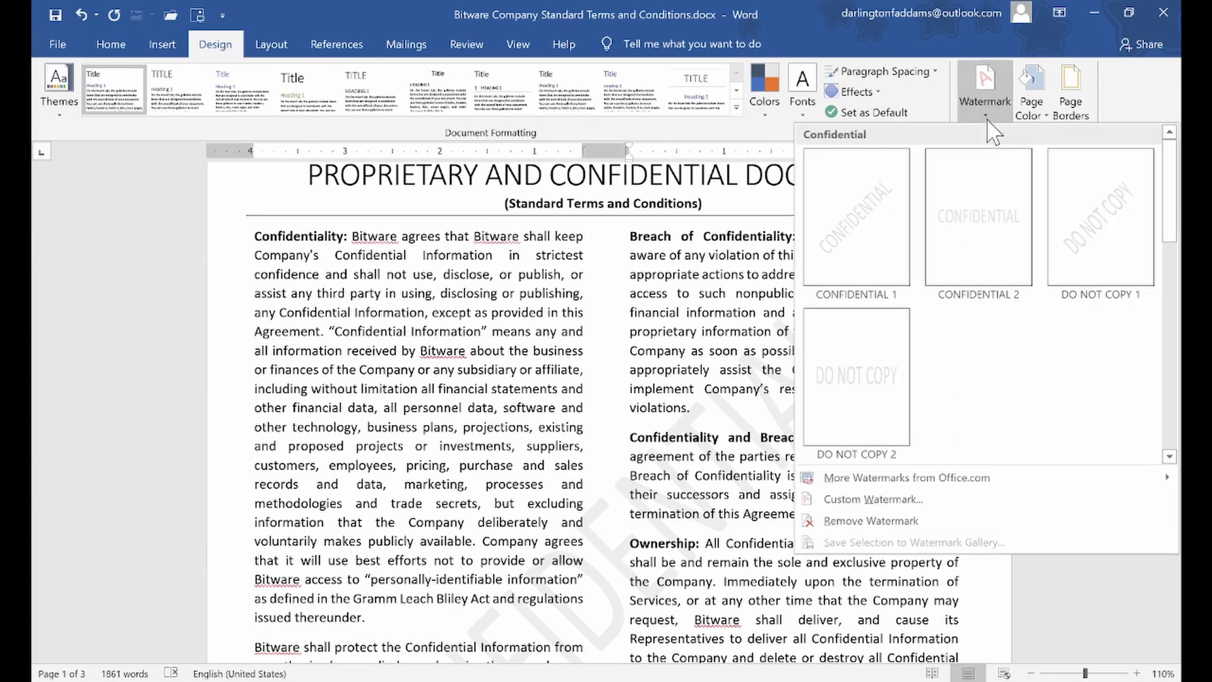
left_click(556, 331)
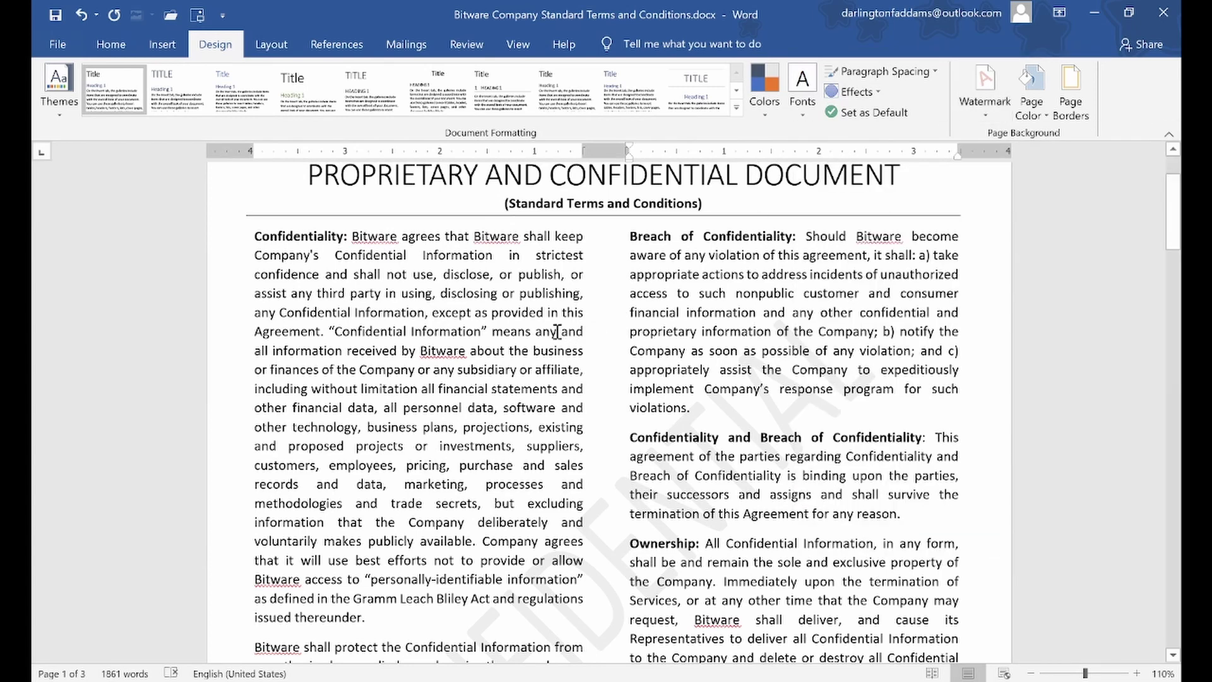
scroll(557, 331, "up", 2)
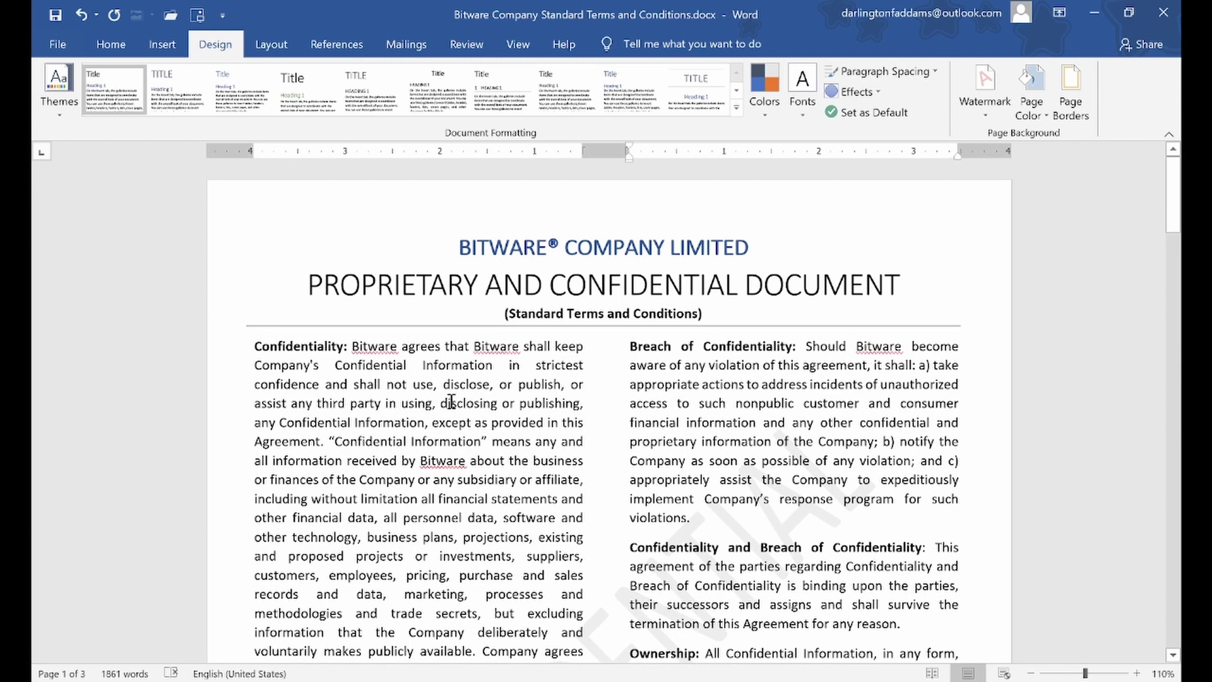
left_click(451, 402)
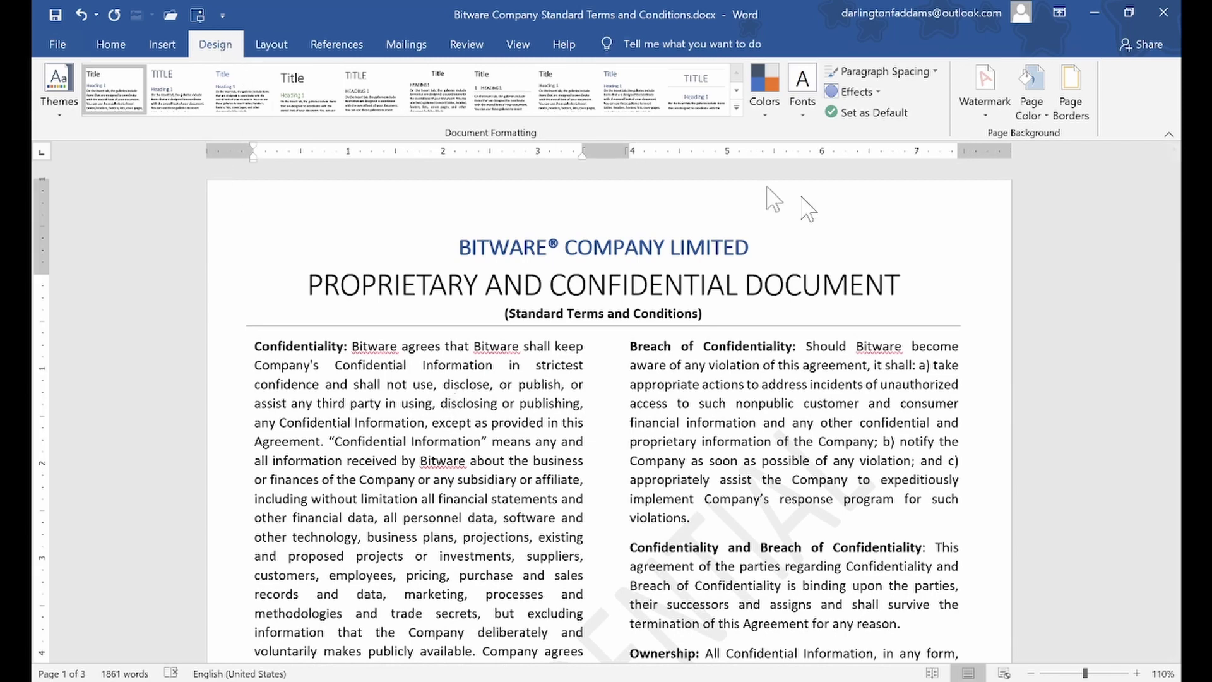
left_click(986, 116)
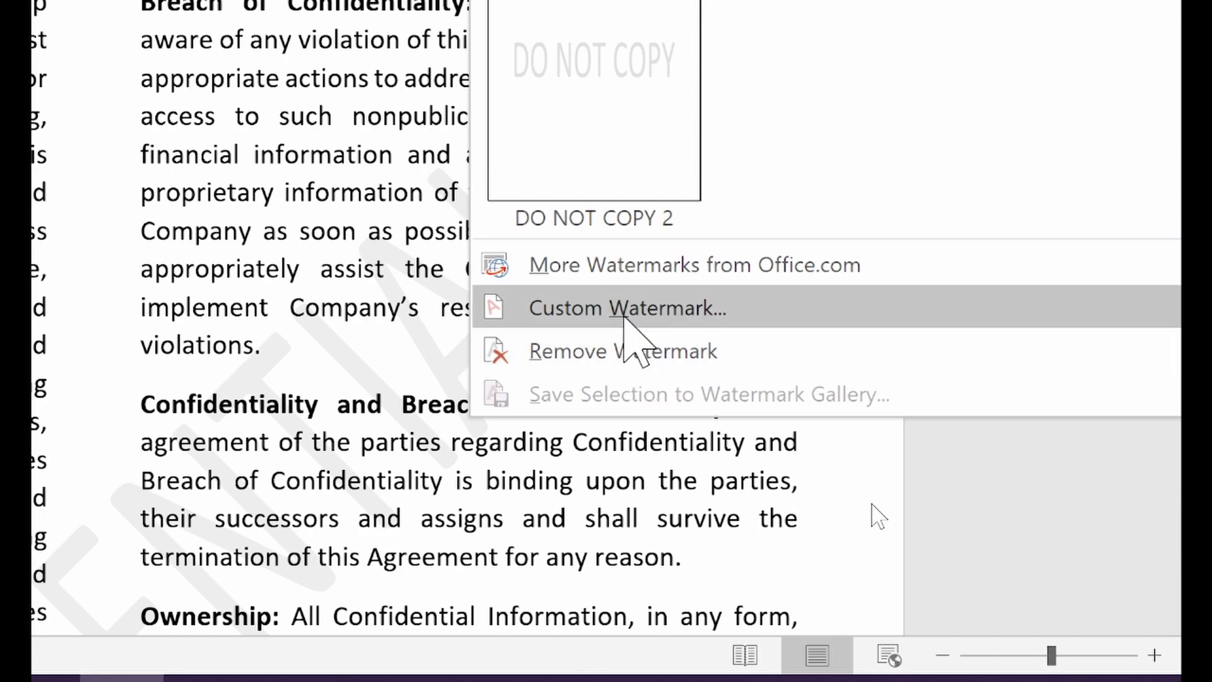
left_click(623, 309)
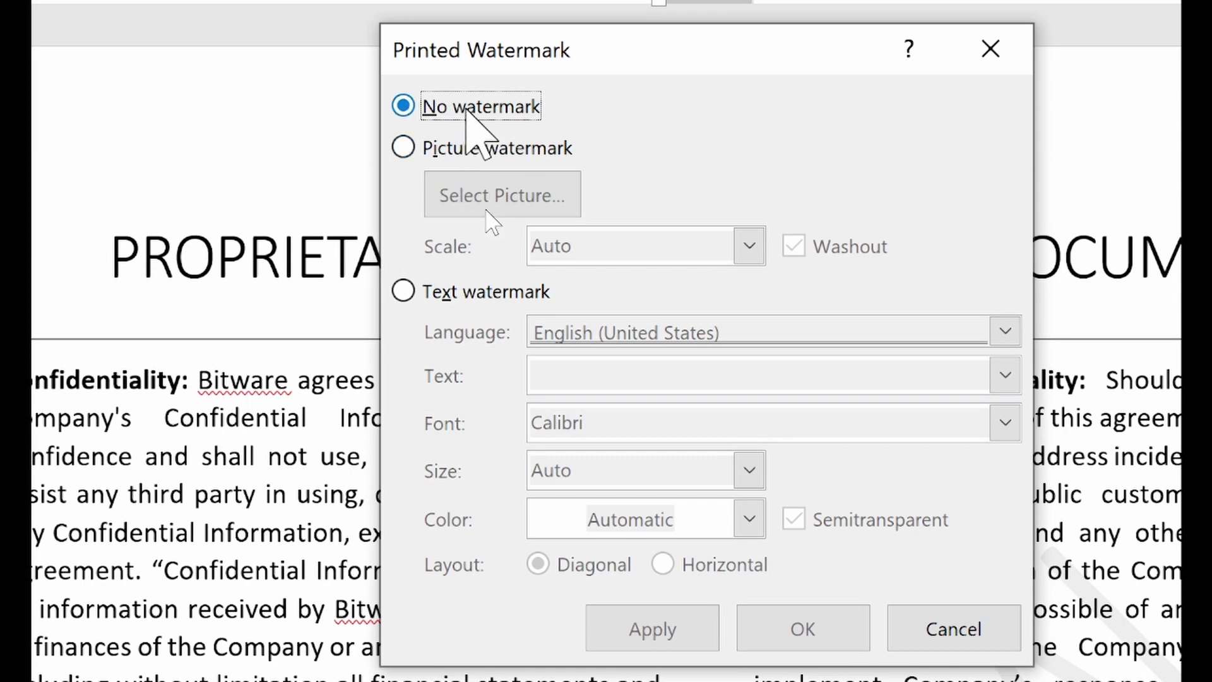
Set a Text watermark reading 'ORIGINAL COPY' with Diagonal layout and apply it
left_click(465, 109)
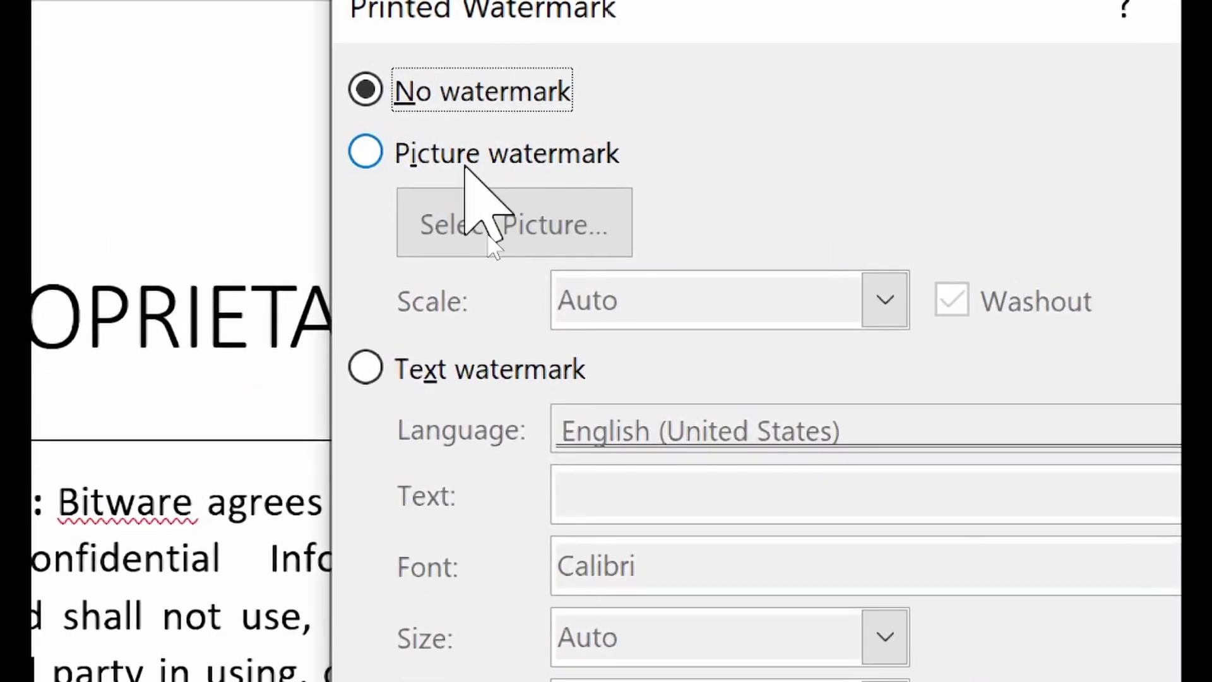
left_click(465, 166)
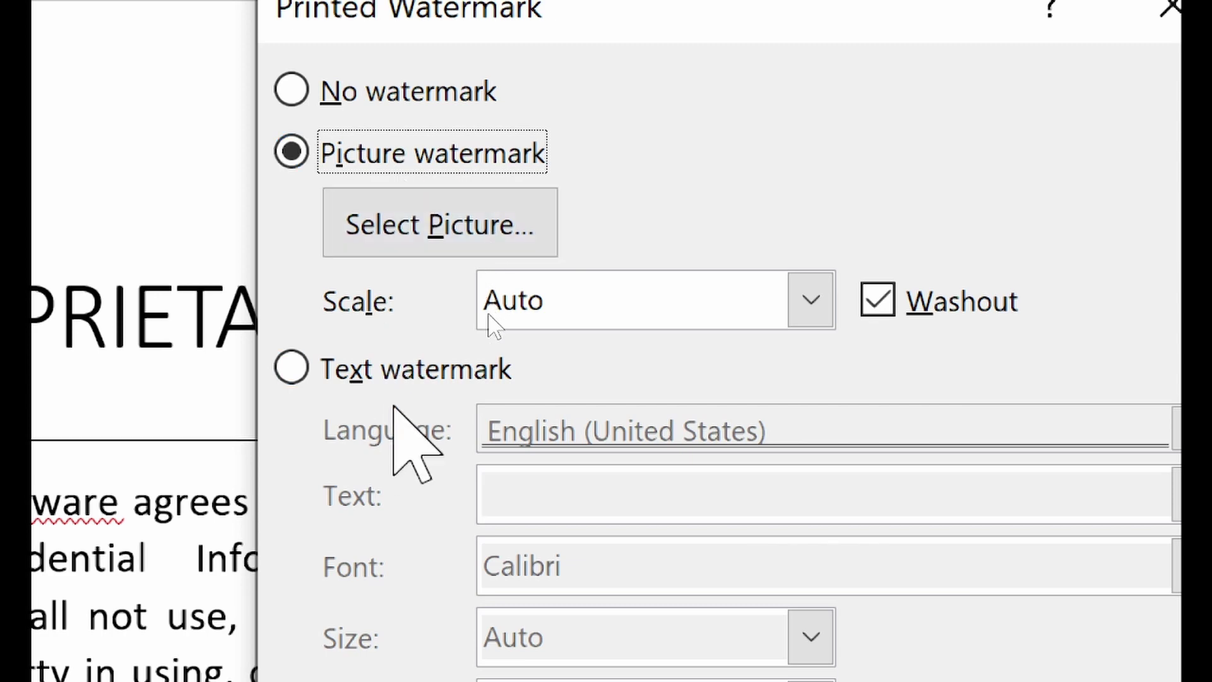
left_click(372, 376)
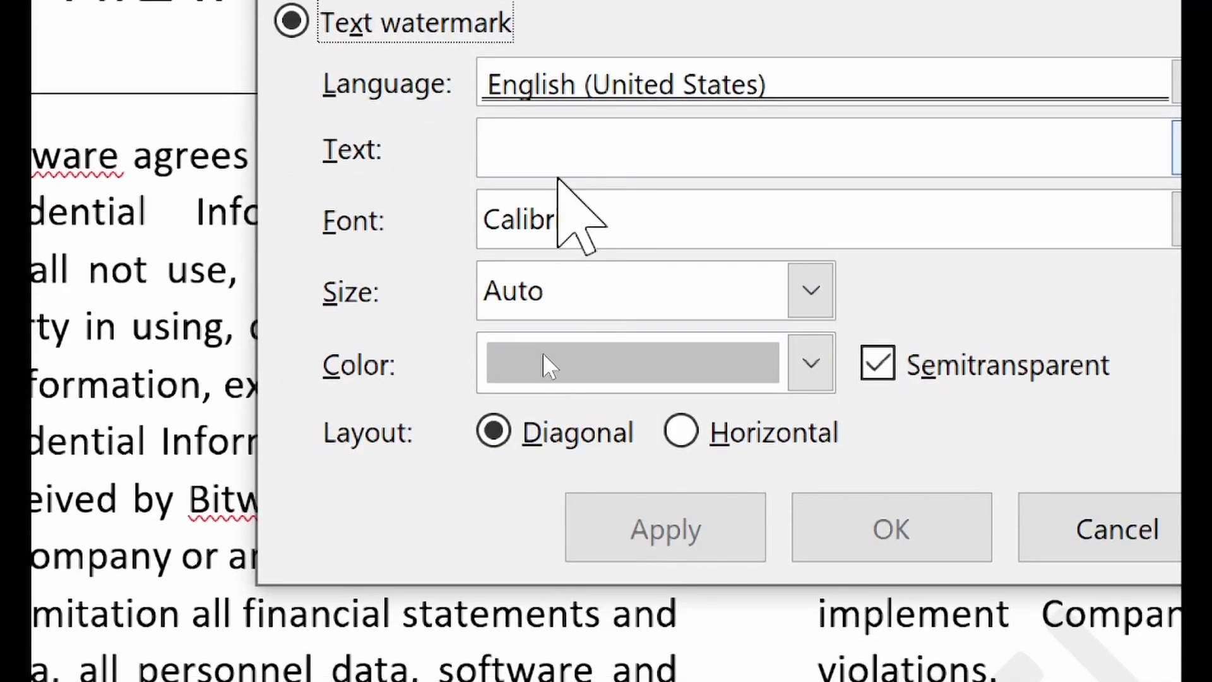
left_click(555, 168)
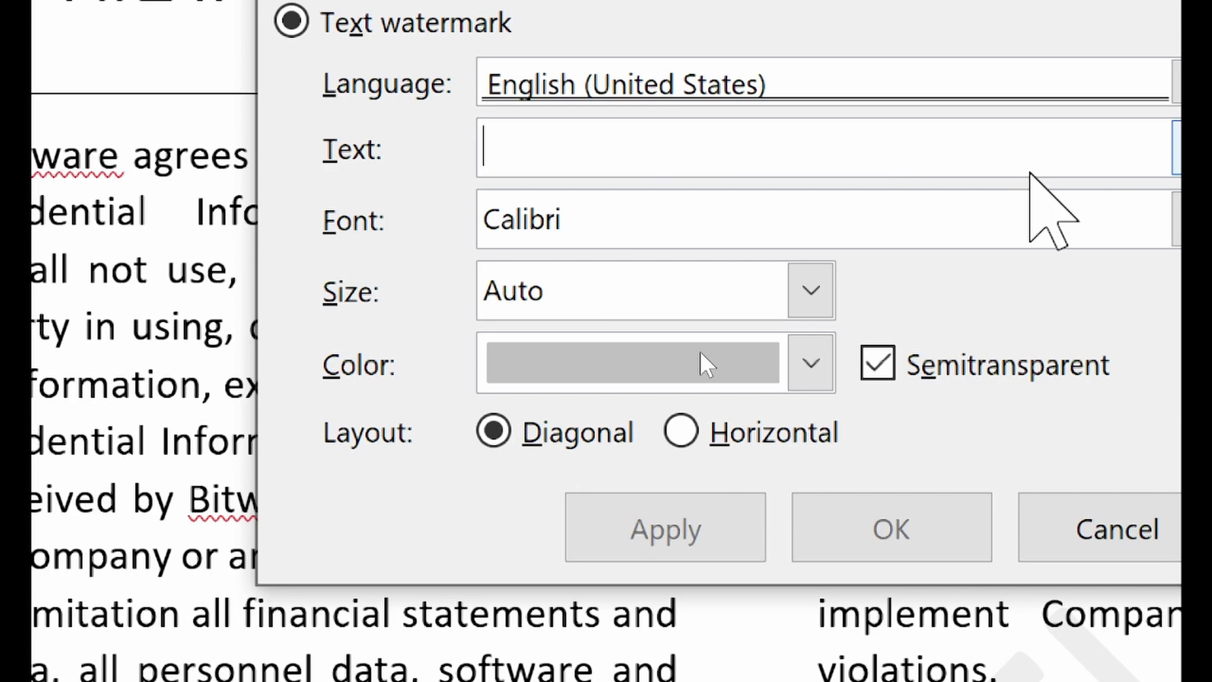
type("ORIGI")
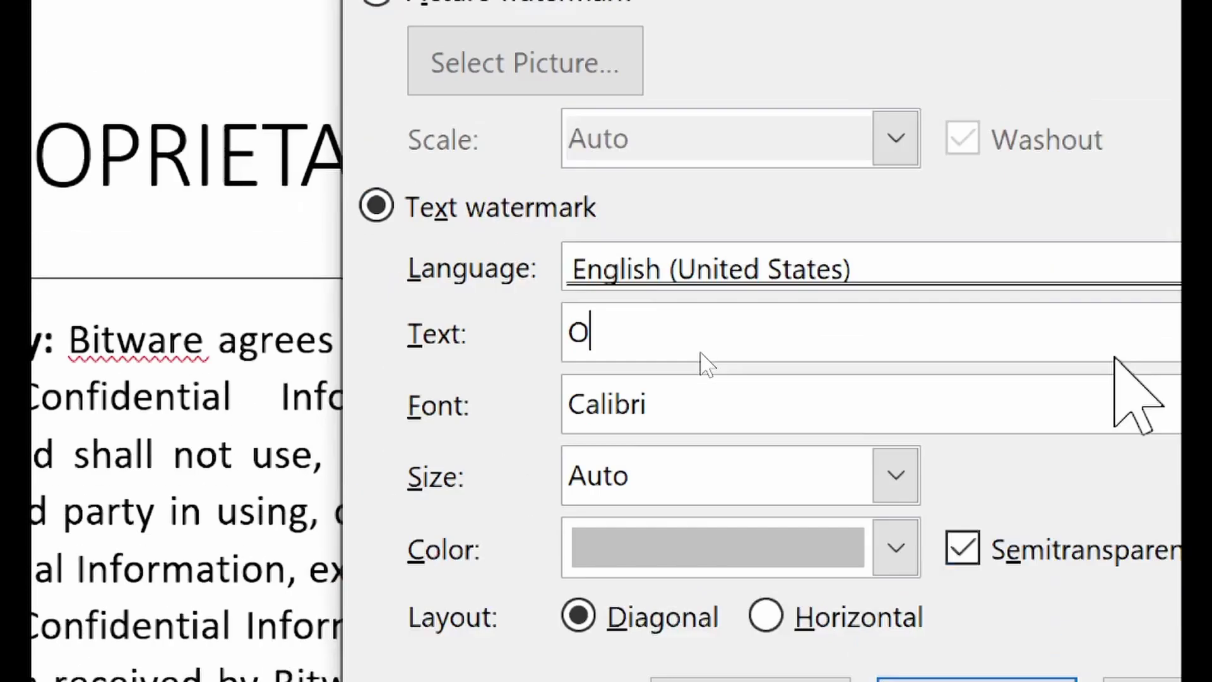
type("NAL COPY")
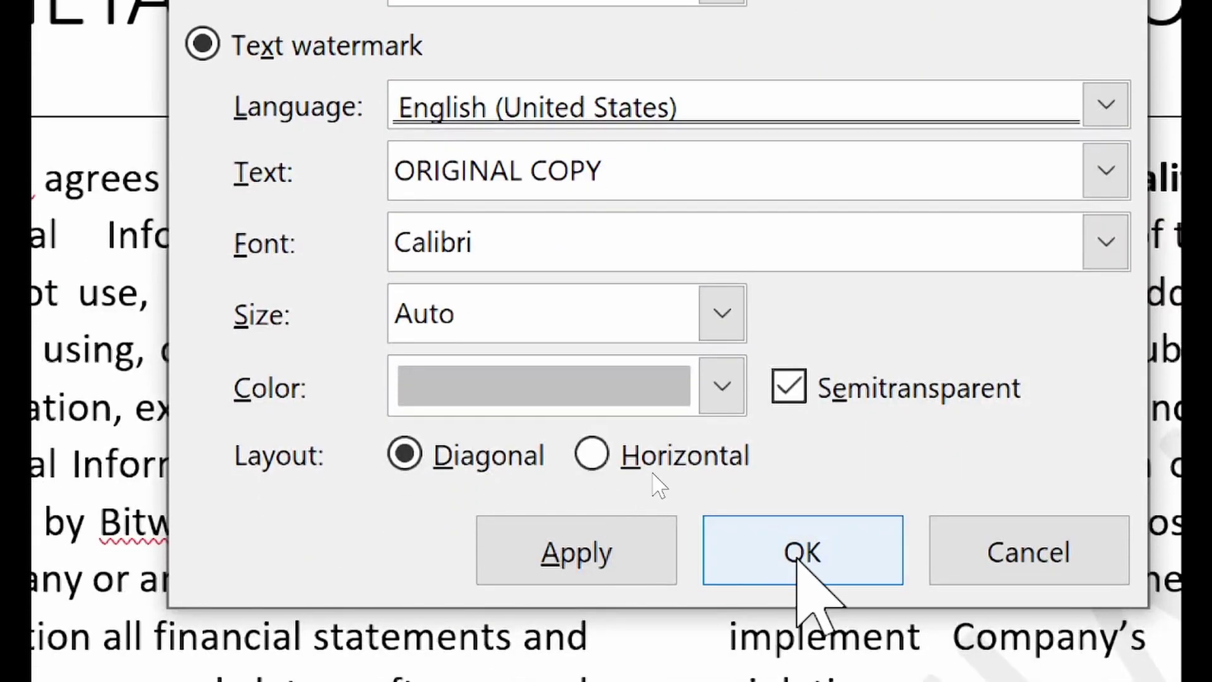
left_click(475, 465)
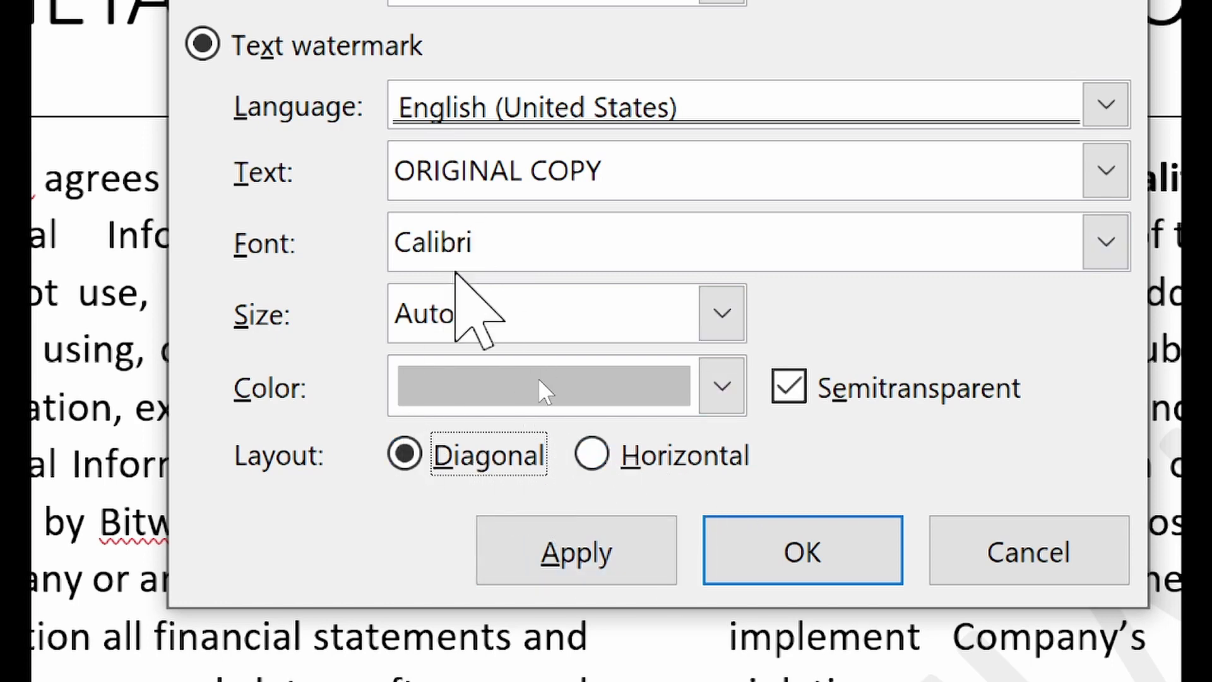
left_click(863, 560)
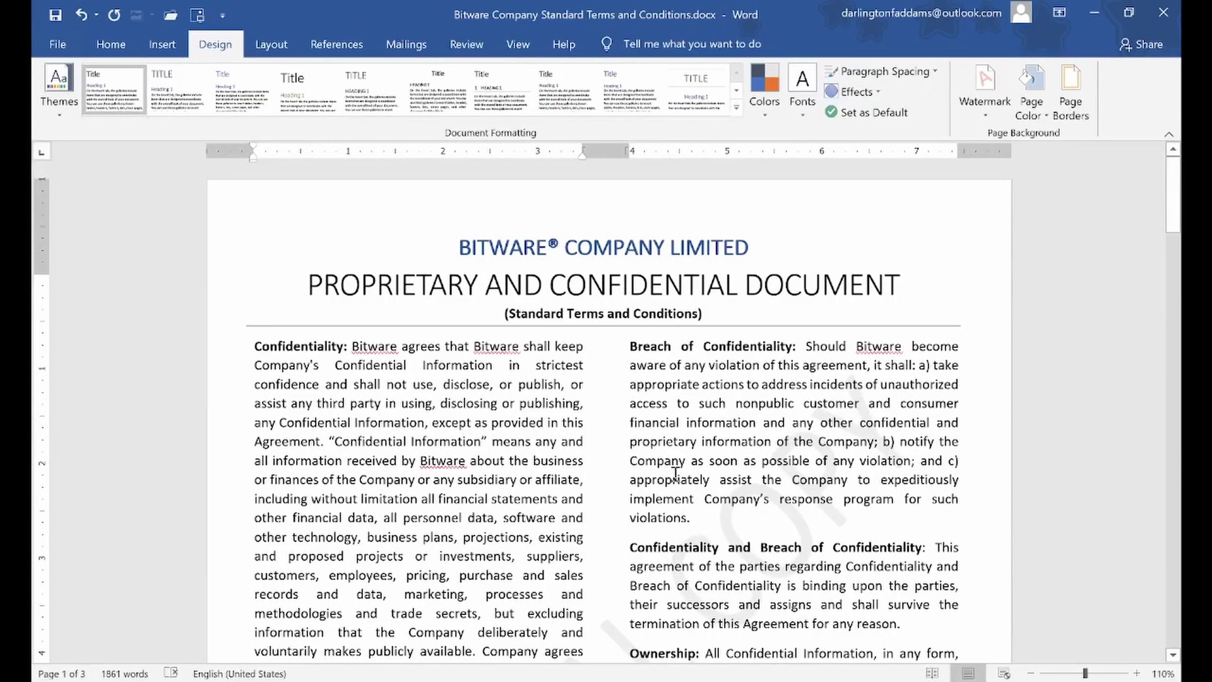
scroll(675, 472, "down", 6)
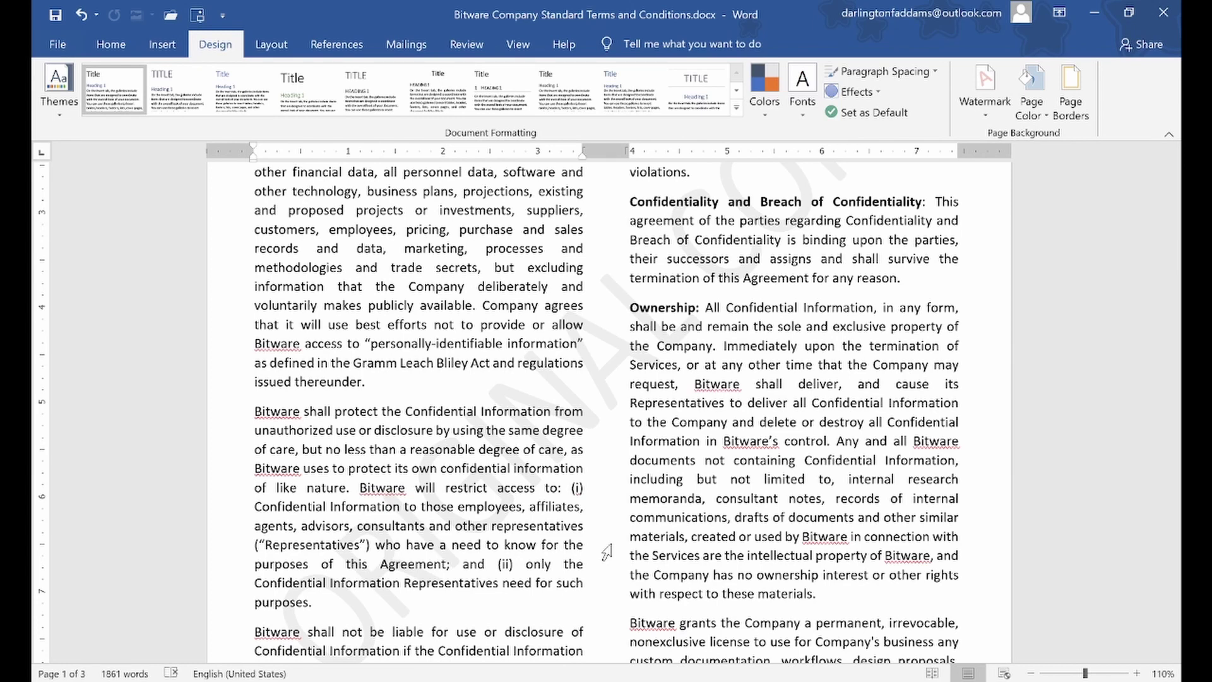
scroll(606, 553, "up", 6)
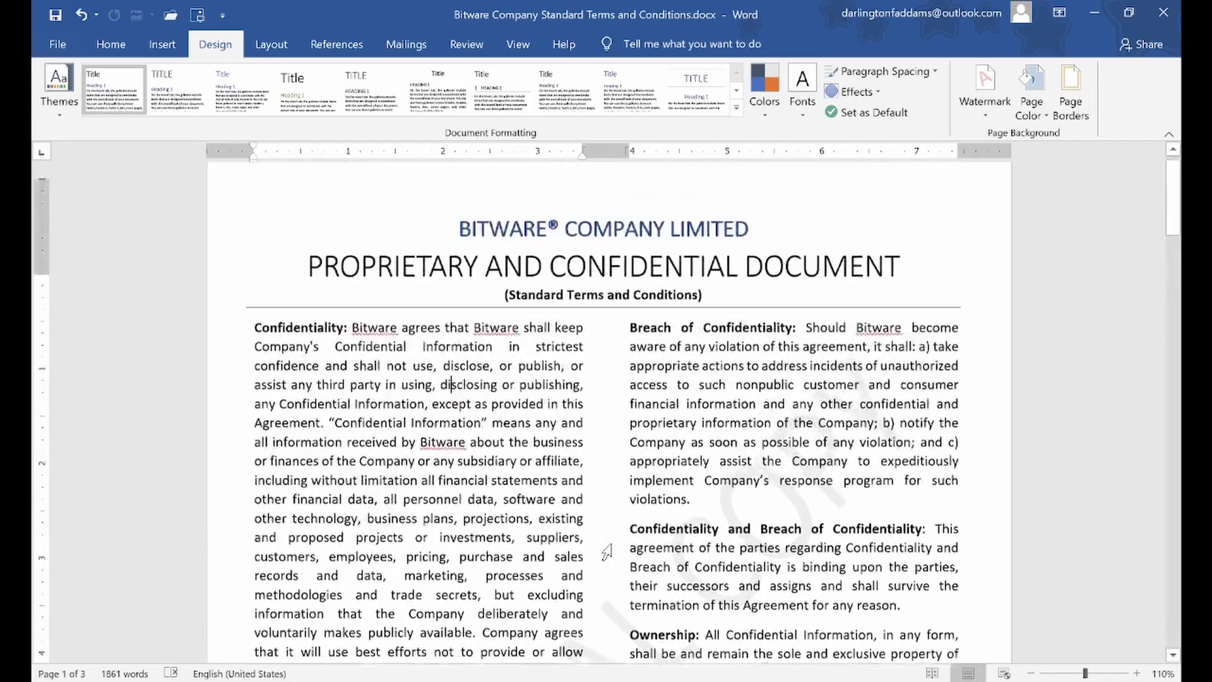
scroll(606, 552, "down", 7)
scroll(605, 552, "down", 20)
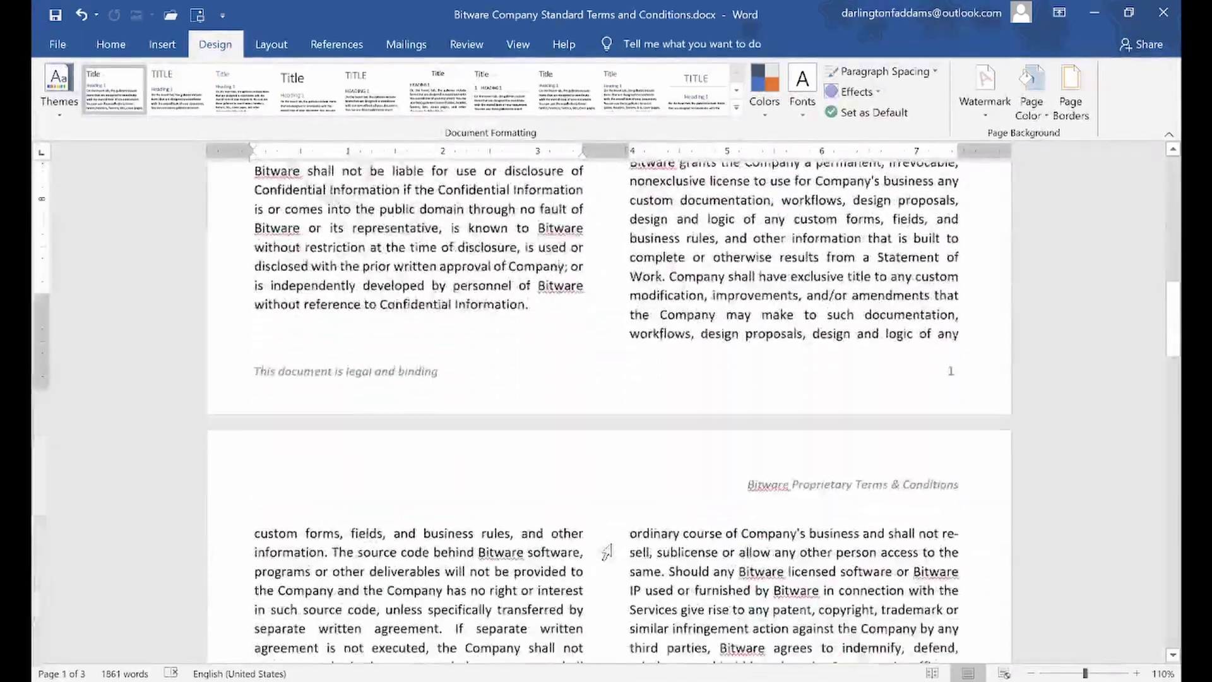
scroll(606, 552, "down", 20)
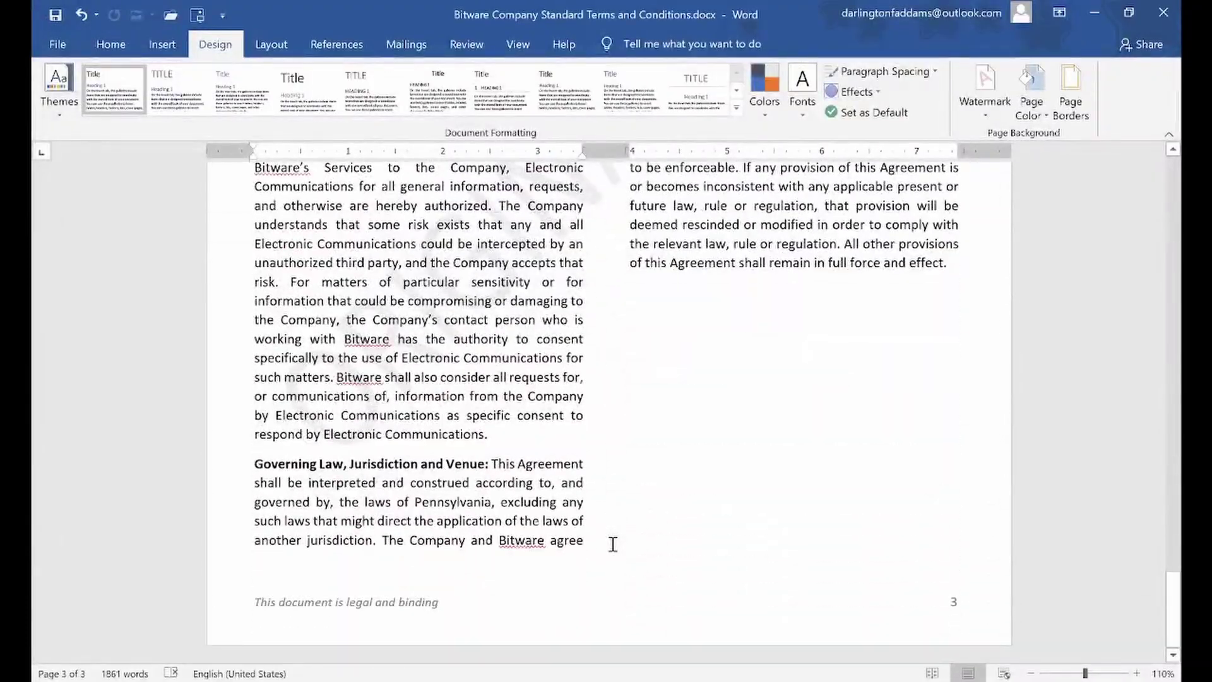
scroll(612, 544, "up", 10)
scroll(605, 553, "up", 15)
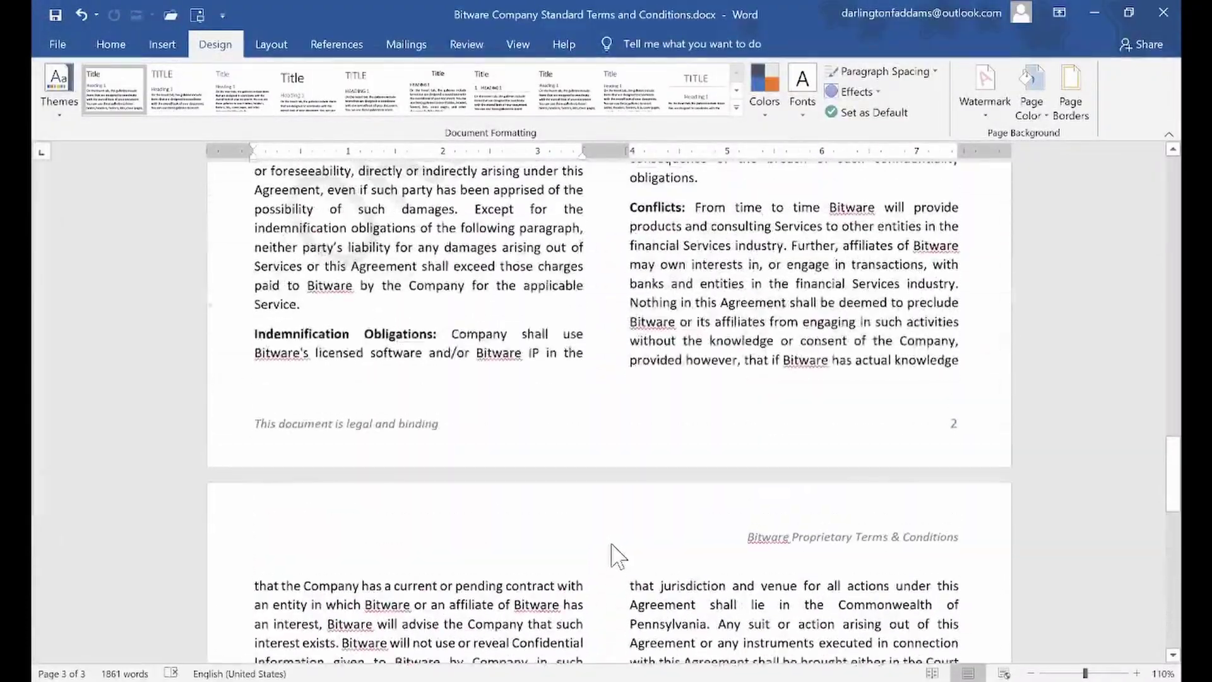
scroll(607, 553, "up", 15)
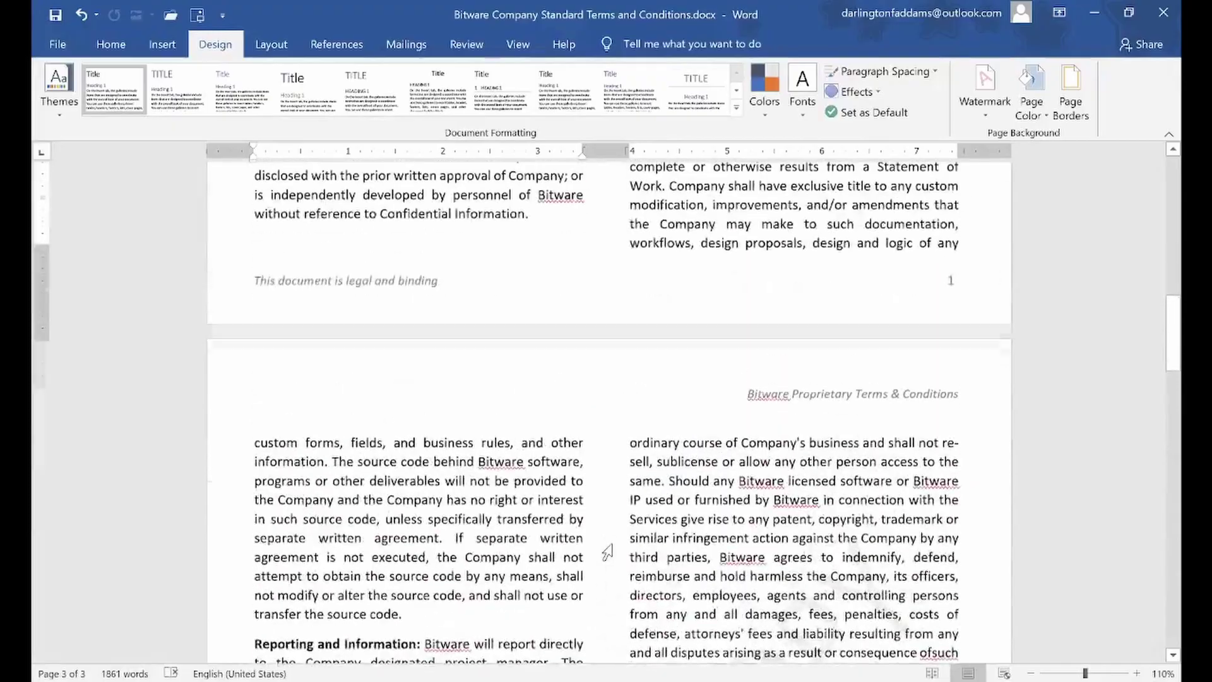
scroll(606, 553, "up", 2)
scroll(607, 552, "down", 3)
scroll(607, 553, "down", 5)
scroll(607, 553, "up", 8)
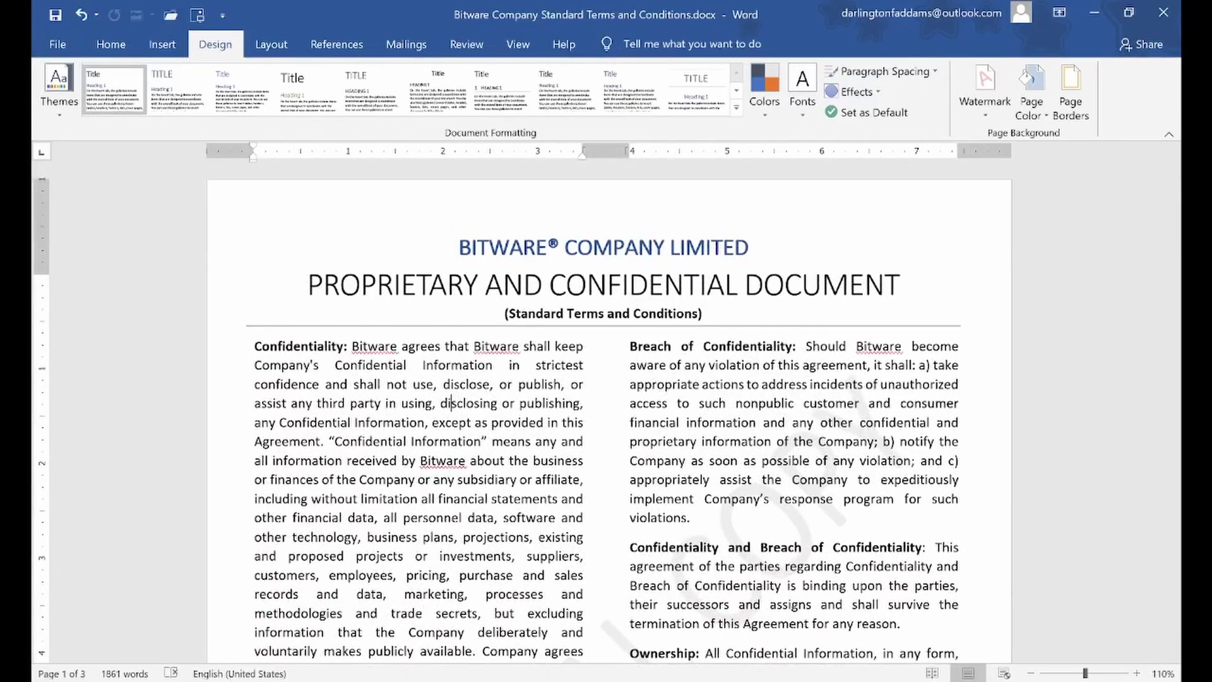
key("alt+Tab")
Delete the PROPRIETARY AND CONFIDENTIAL DOCUMENT and TVMA, Inc. lines from the Notepad notes
left_click(340, 186)
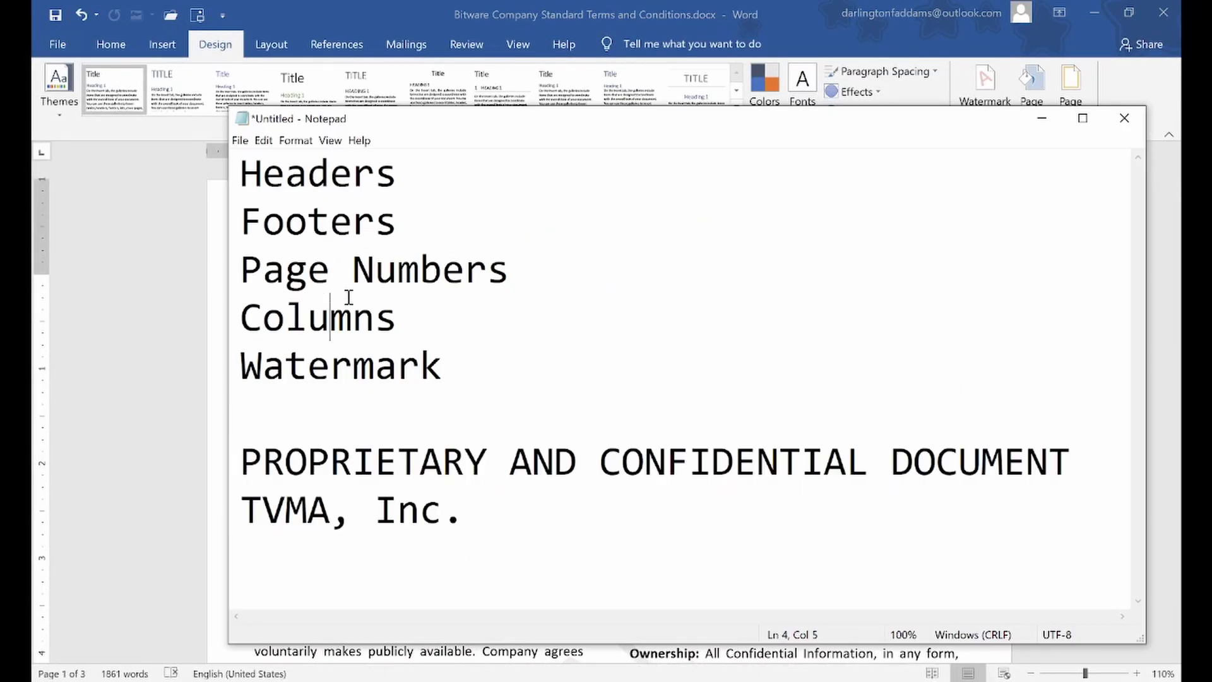
left_click_drag(343, 422, 657, 606)
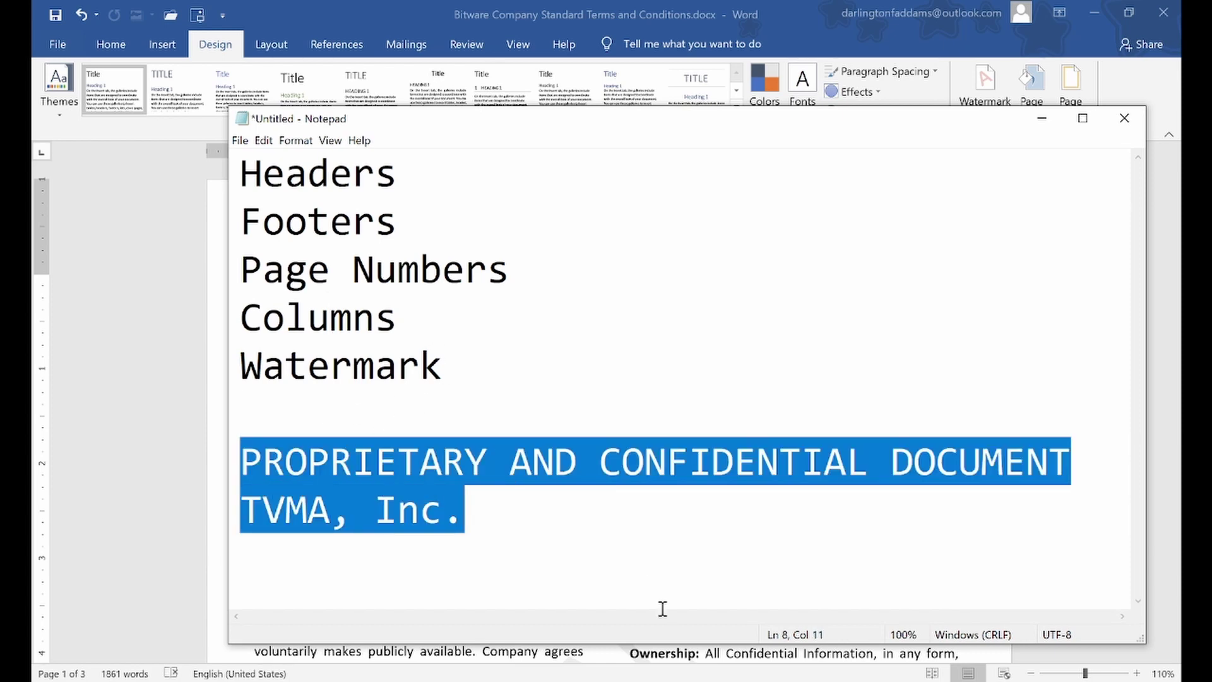
key("Delete")
key("shift+Up")
key("shift+Up")
key("shift+Up")
key("shift+Up")
key("shift+Up")
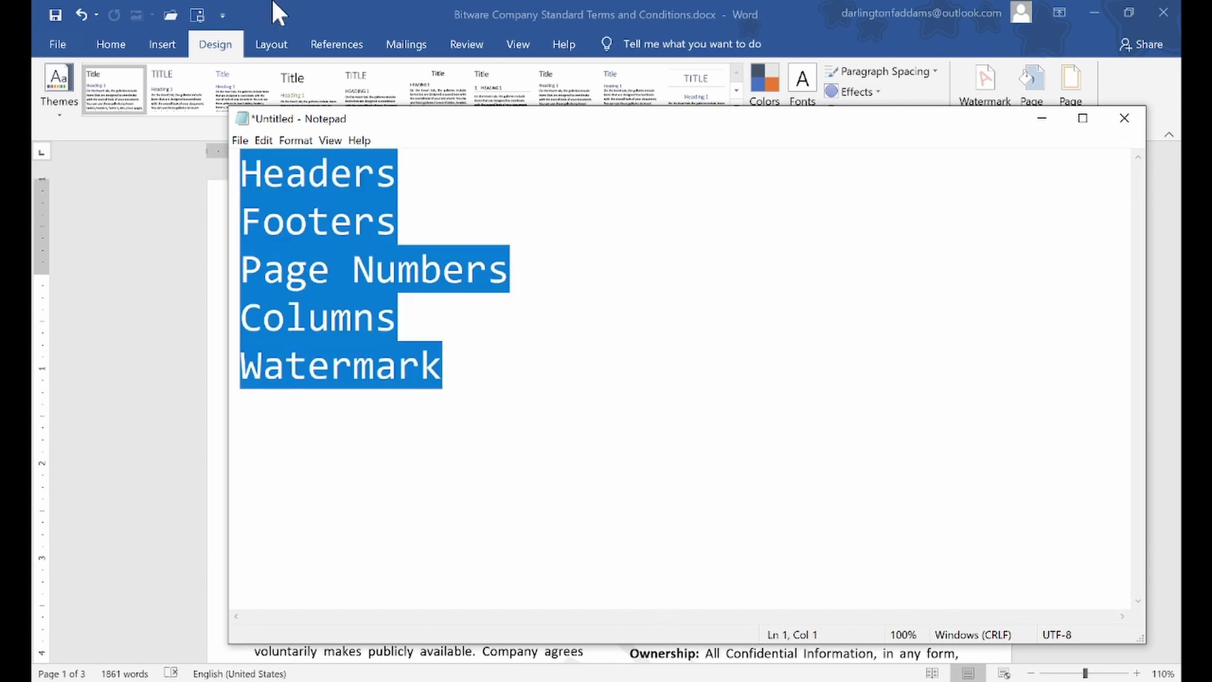
left_click(284, 10)
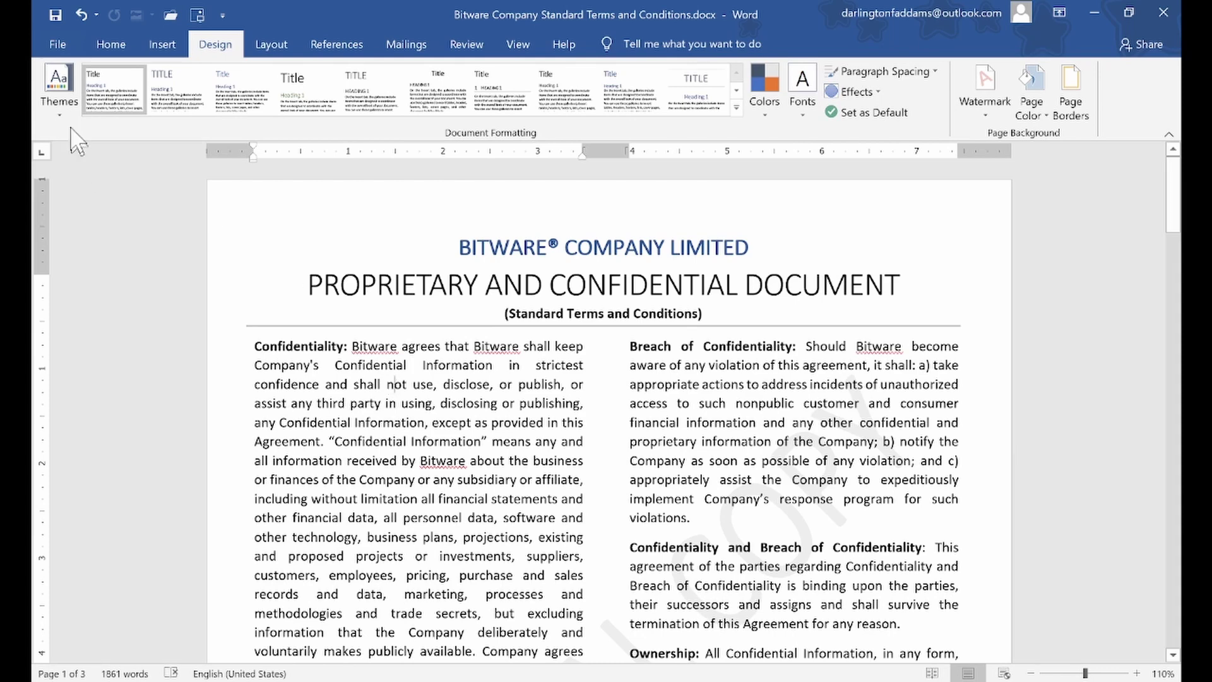
Save the contract, start a new blank document, and add a blank header 'This is my header'
left_click(55, 20)
key("ctrl+n")
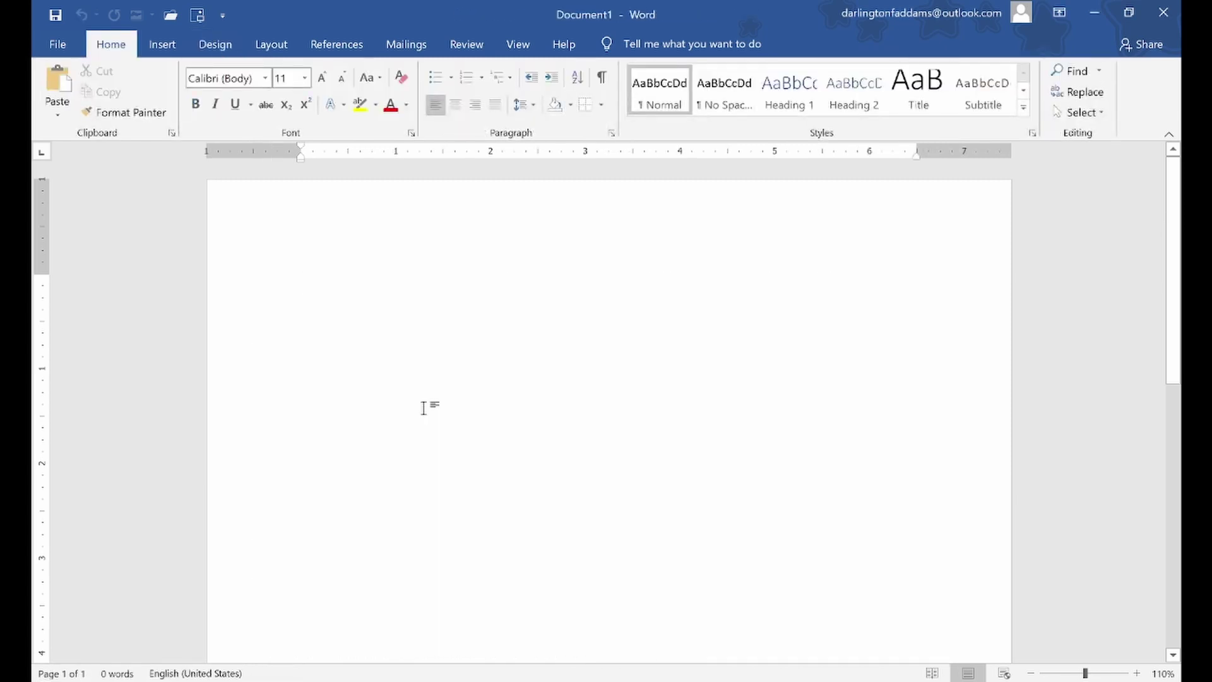
left_click(169, 46)
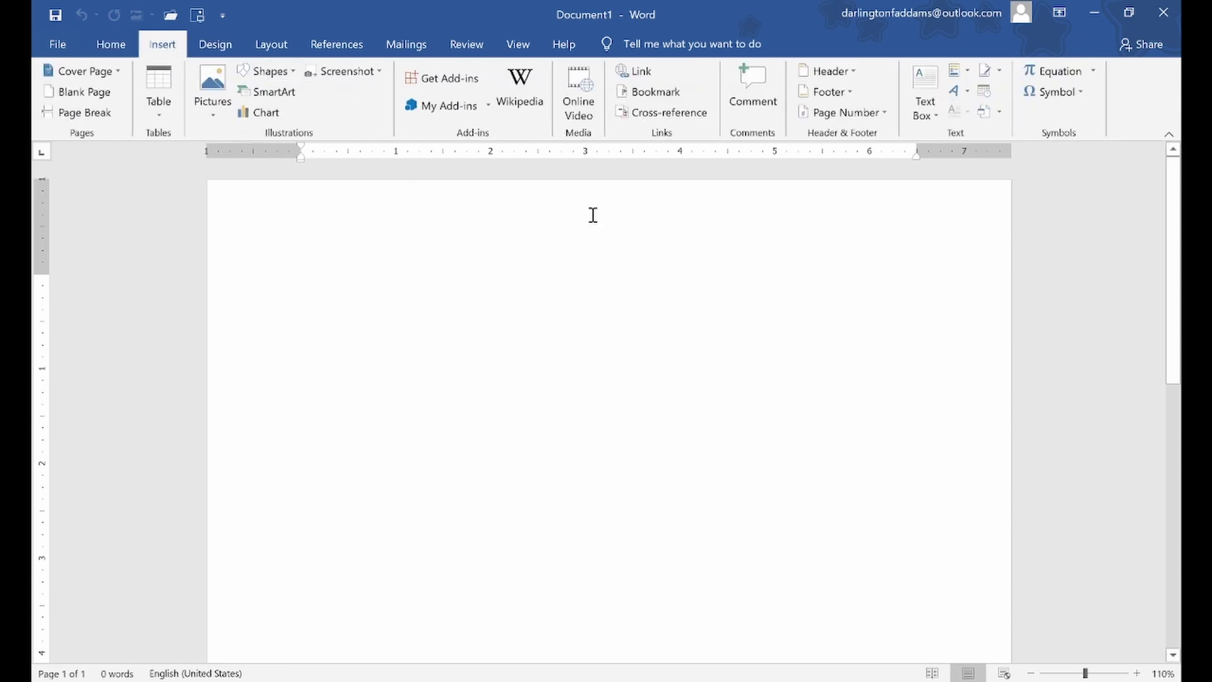
left_click(836, 71)
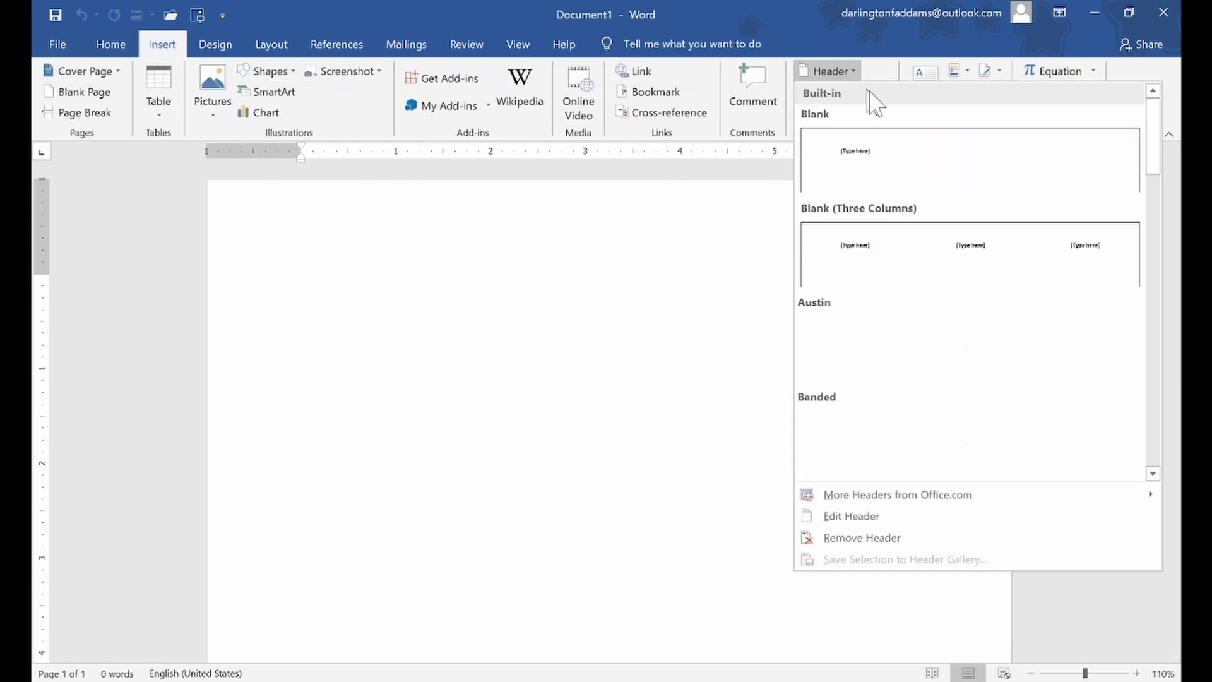
left_click(882, 173)
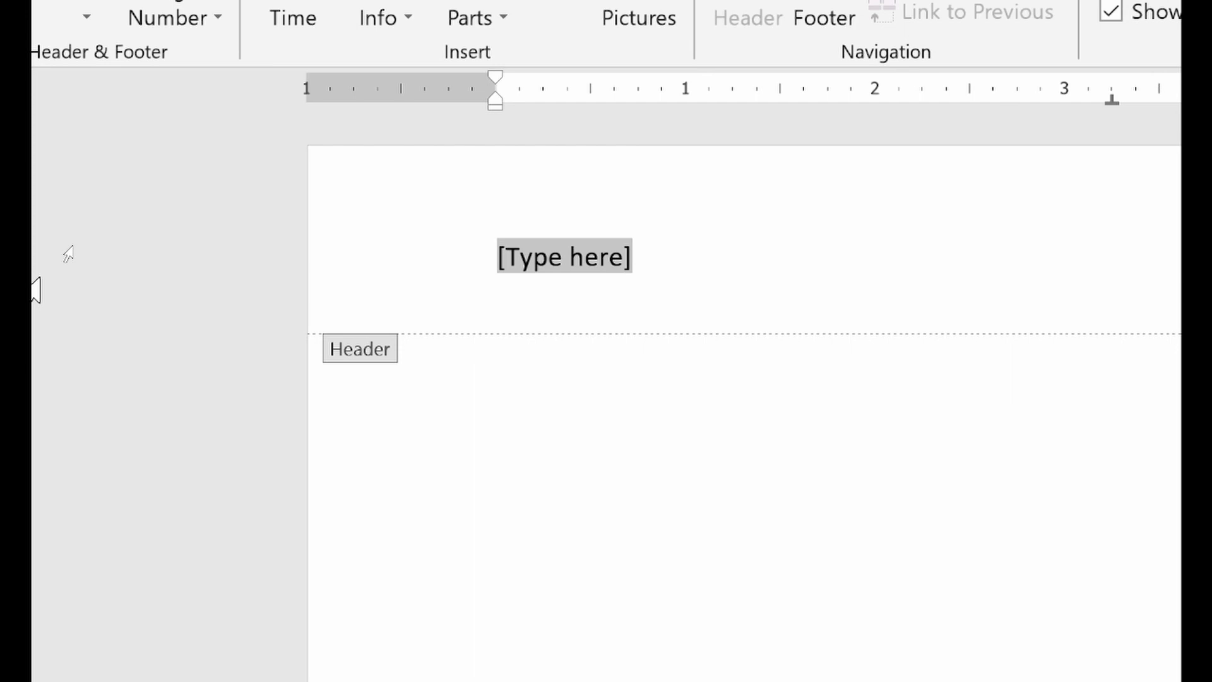
type("This is my h")
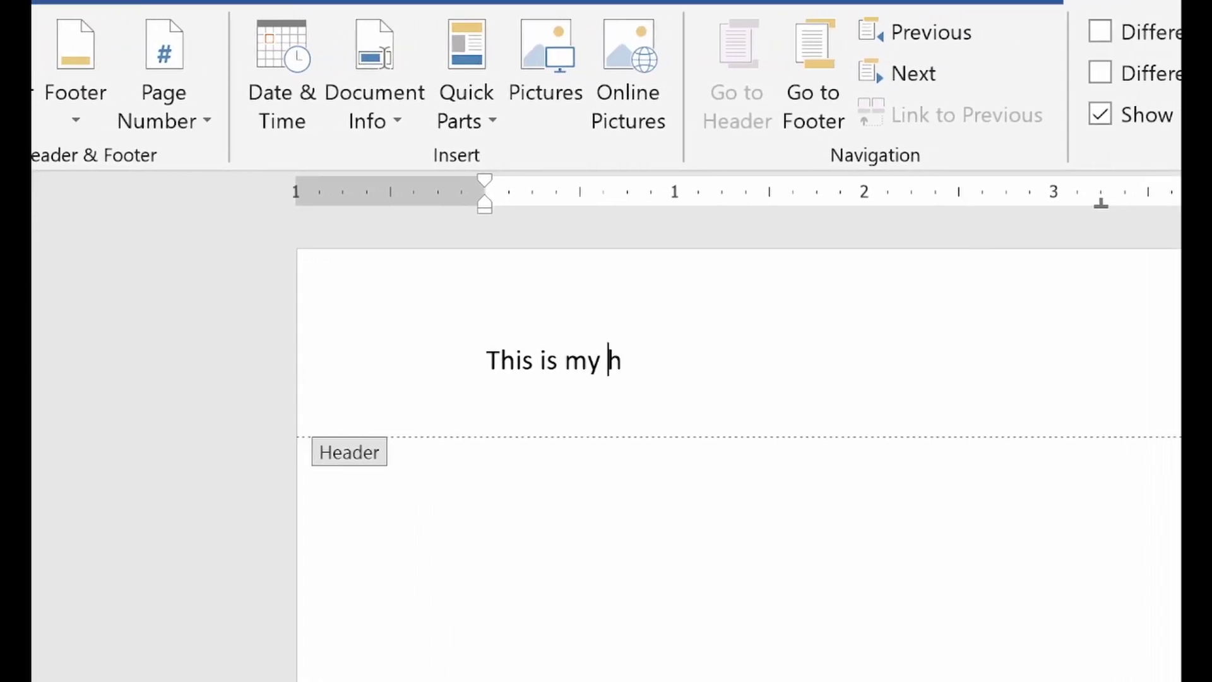
type("eader")
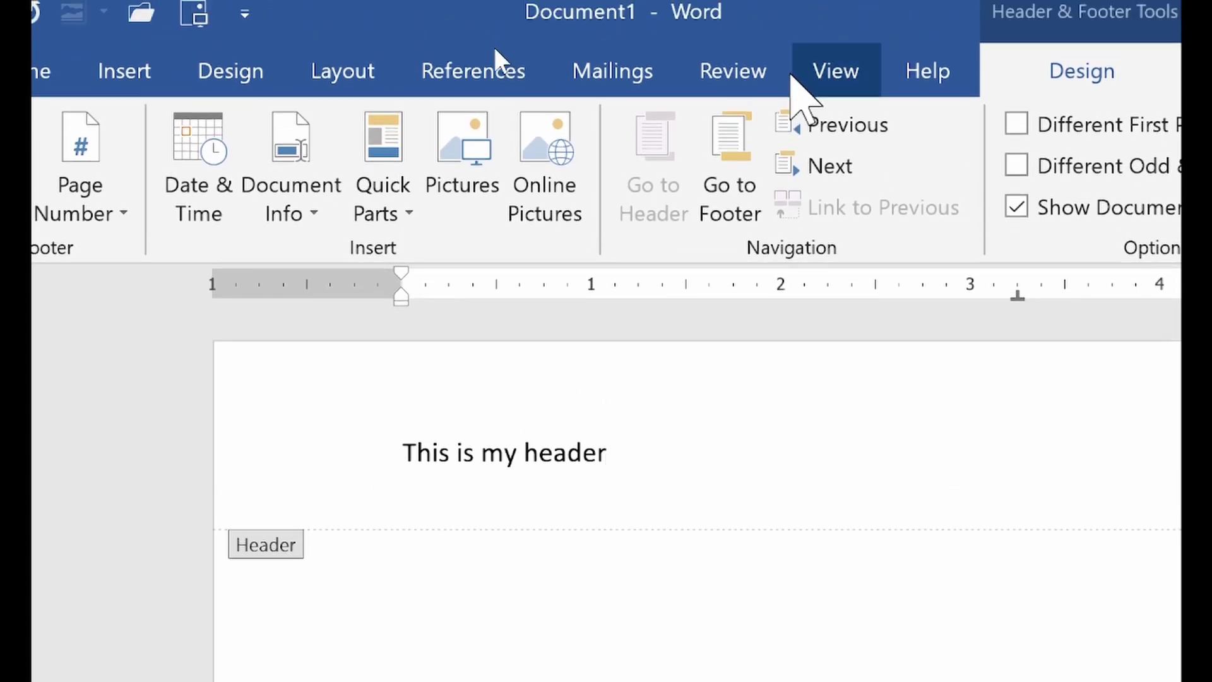
Add the footer text 'This is my footer' and close header and footer editing
left_click(726, 188)
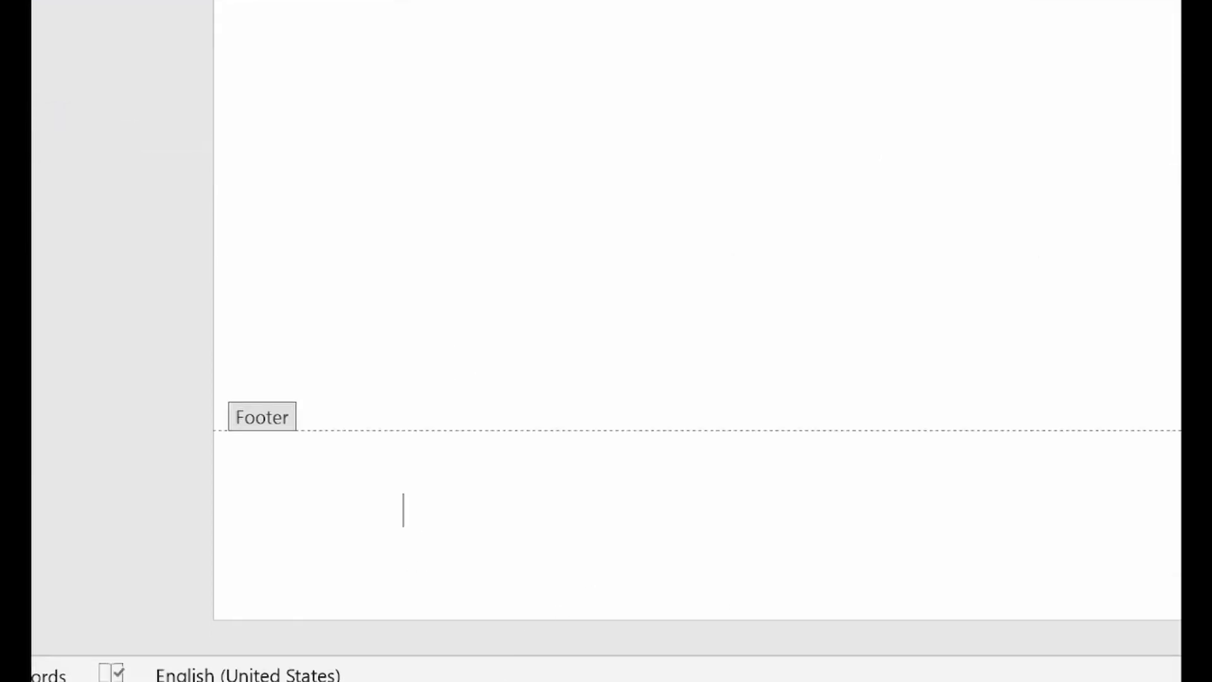
type("This is my footer")
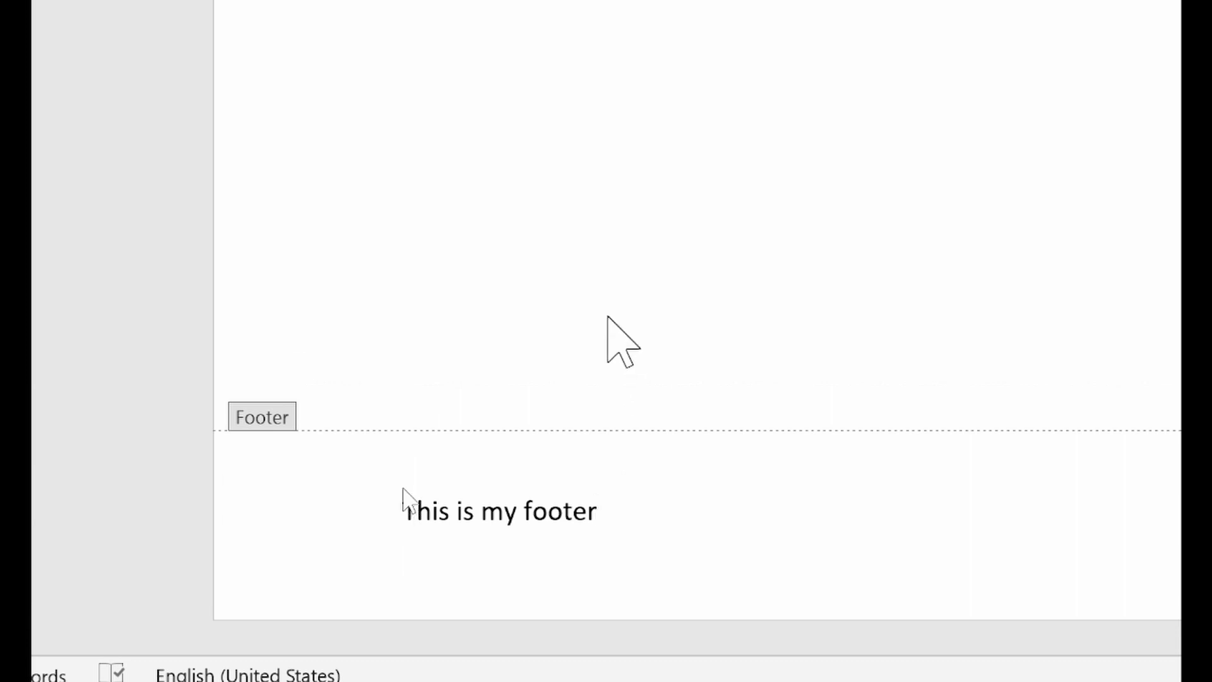
key("Escape")
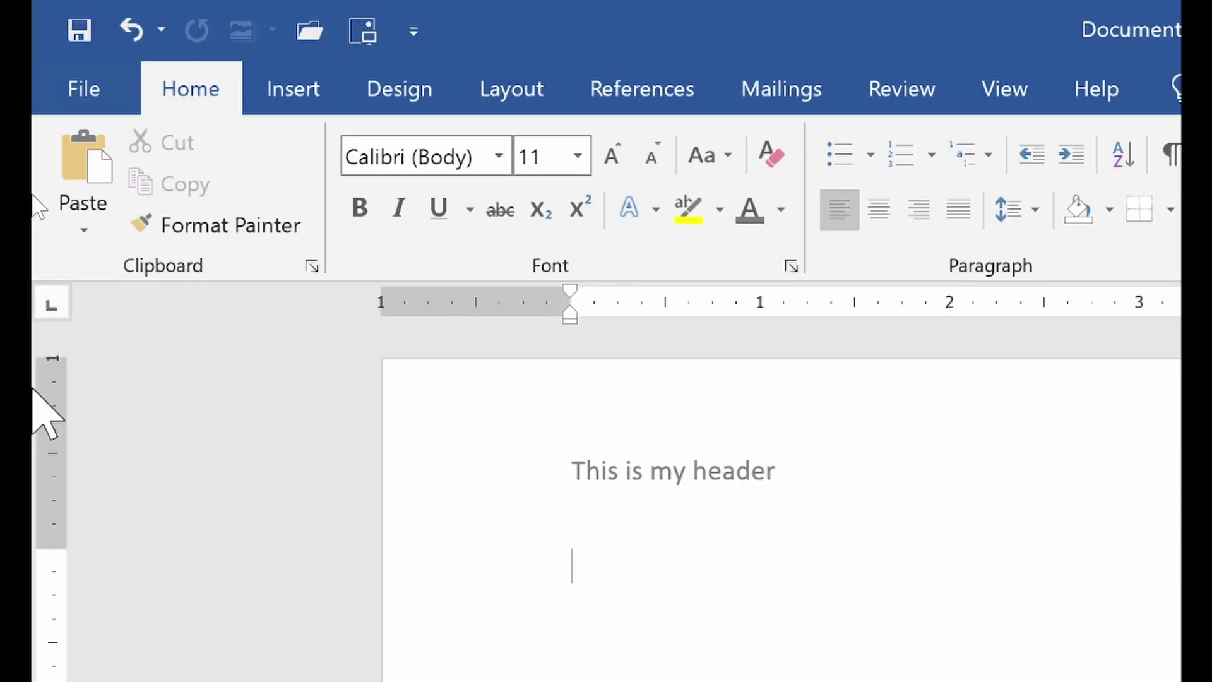
Insert an Accent Bar 2 page number at the bottom of the page
left_click(282, 86)
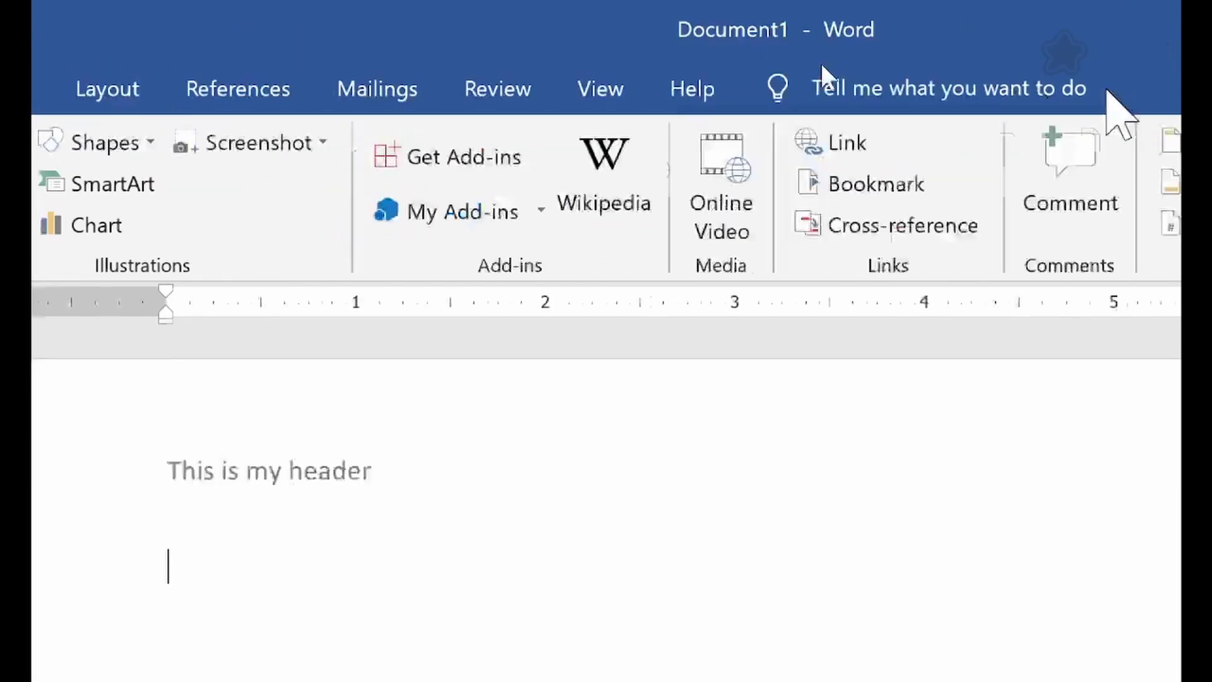
left_click(943, 228)
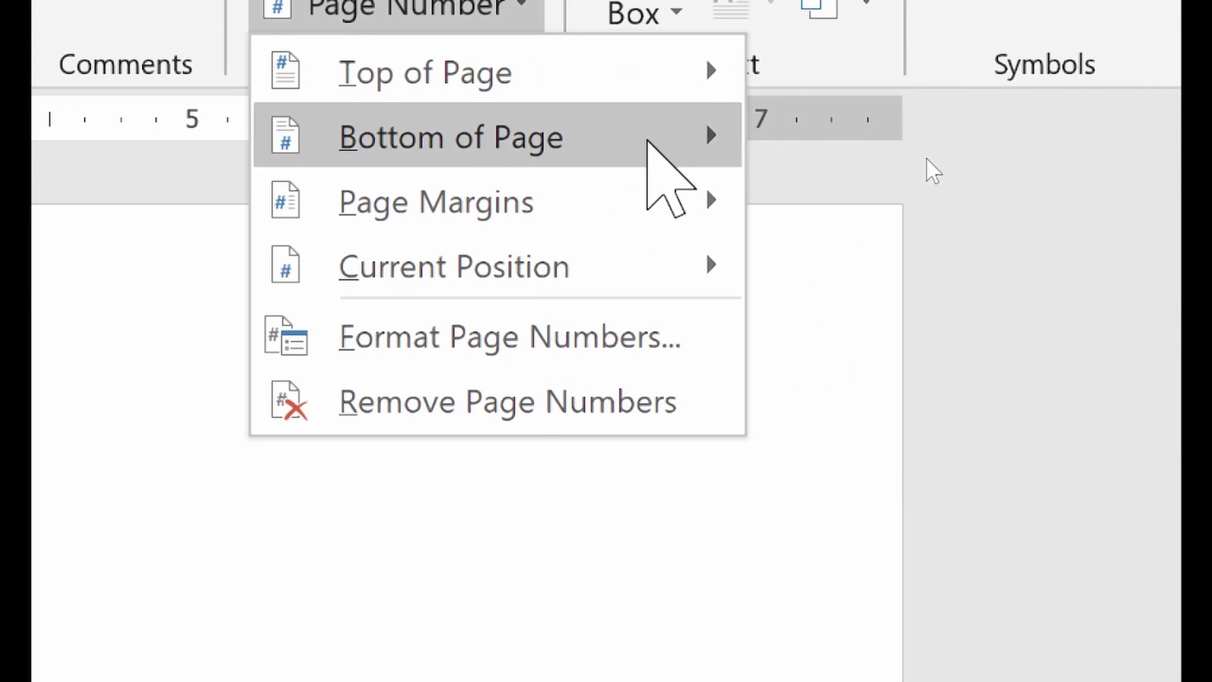
mouse_move(650, 149)
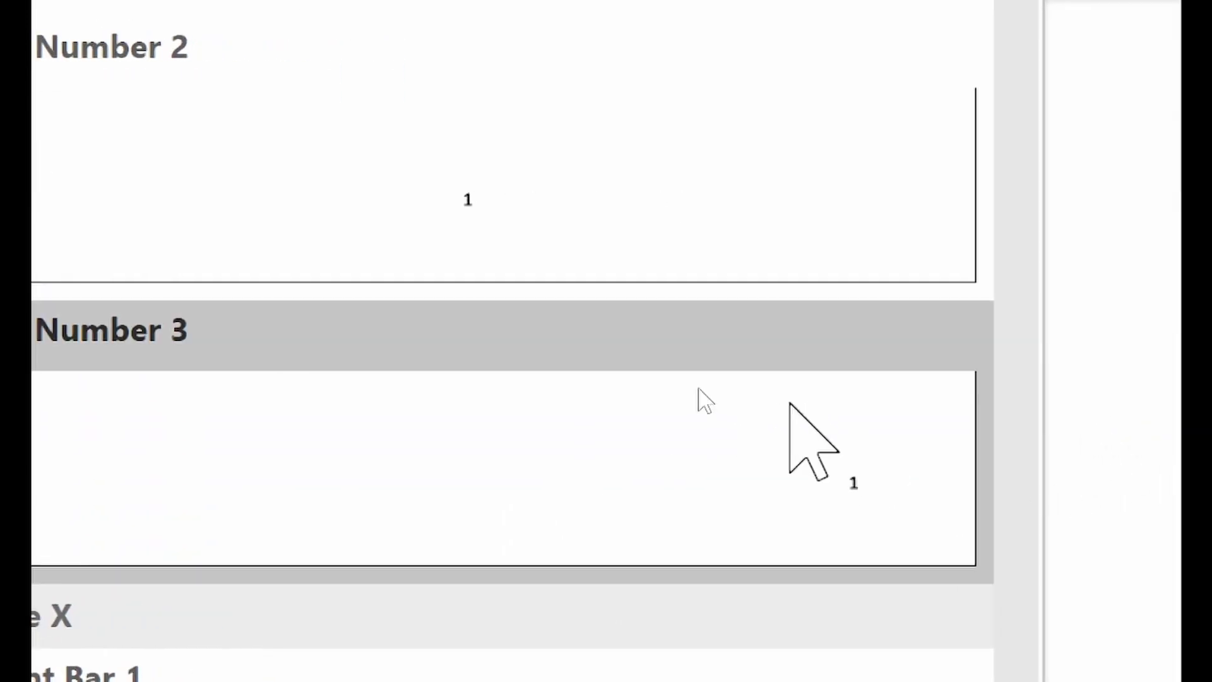
scroll(694, 398, "down", 10)
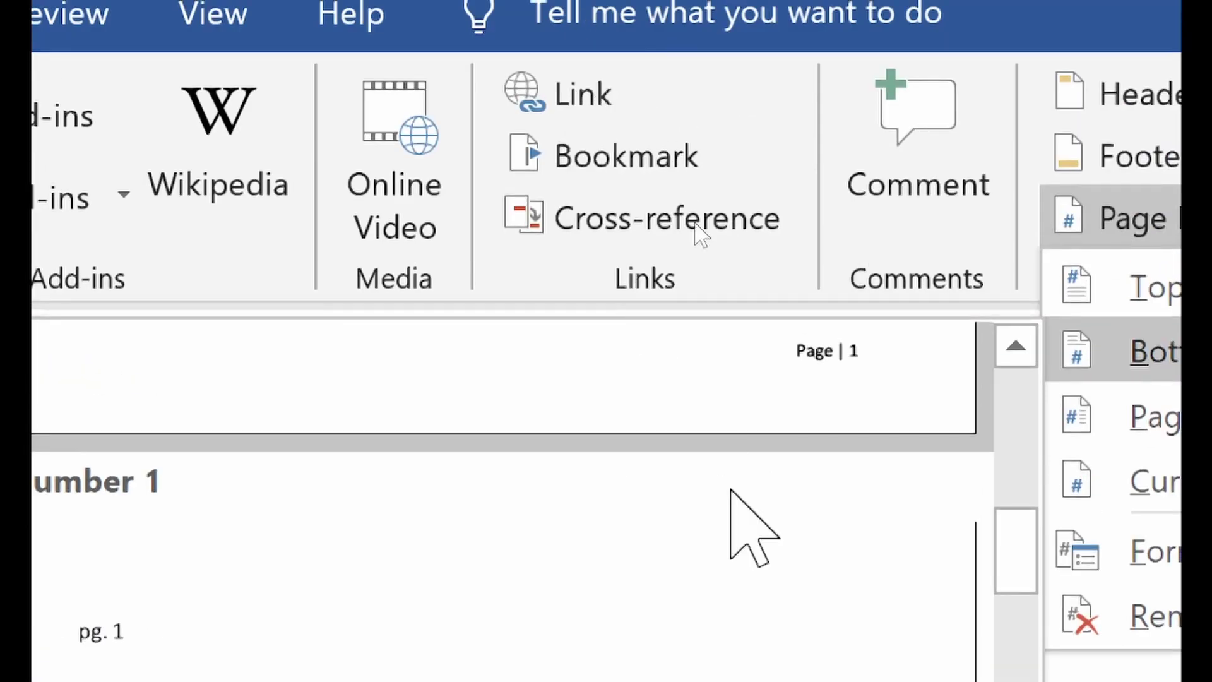
scroll(814, 148, "up", 3)
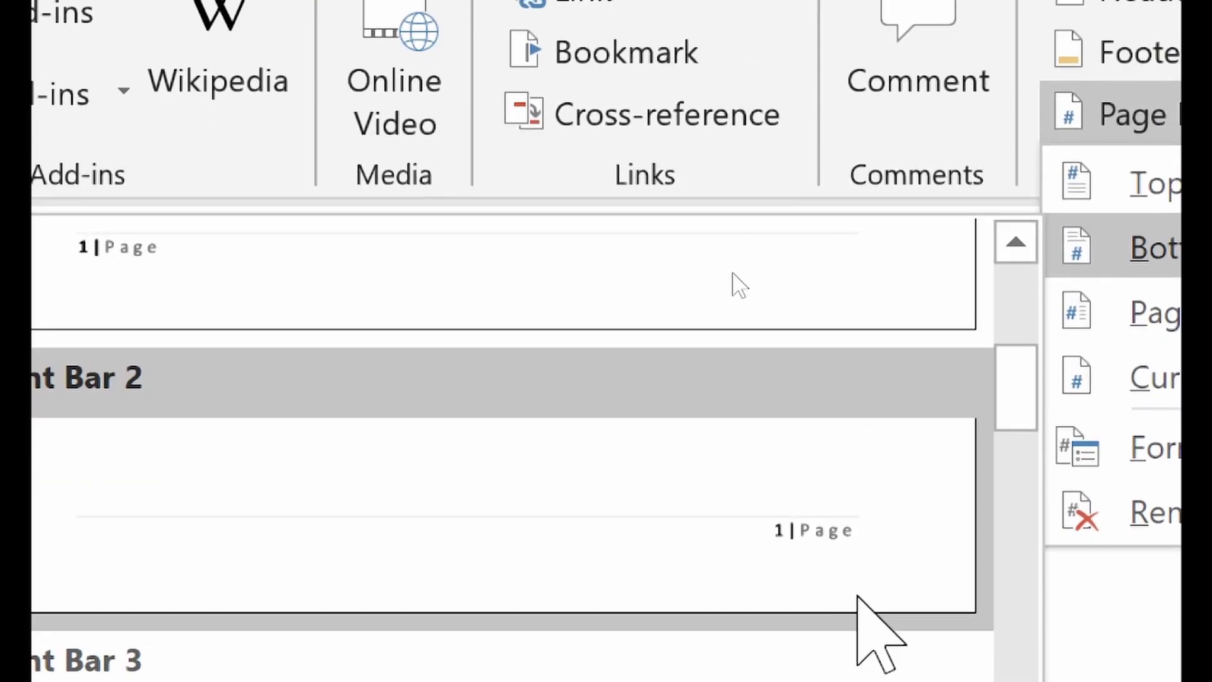
left_click(800, 610)
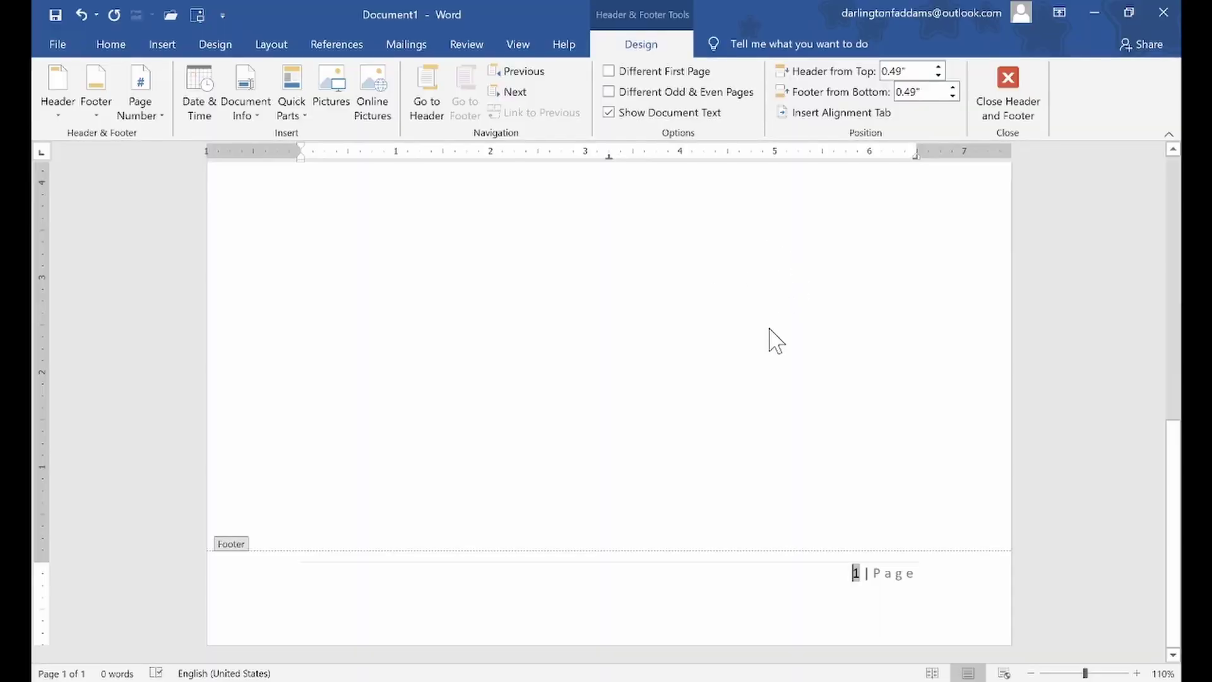
scroll(770, 338, "up", 10)
scroll(776, 341, "down", 10)
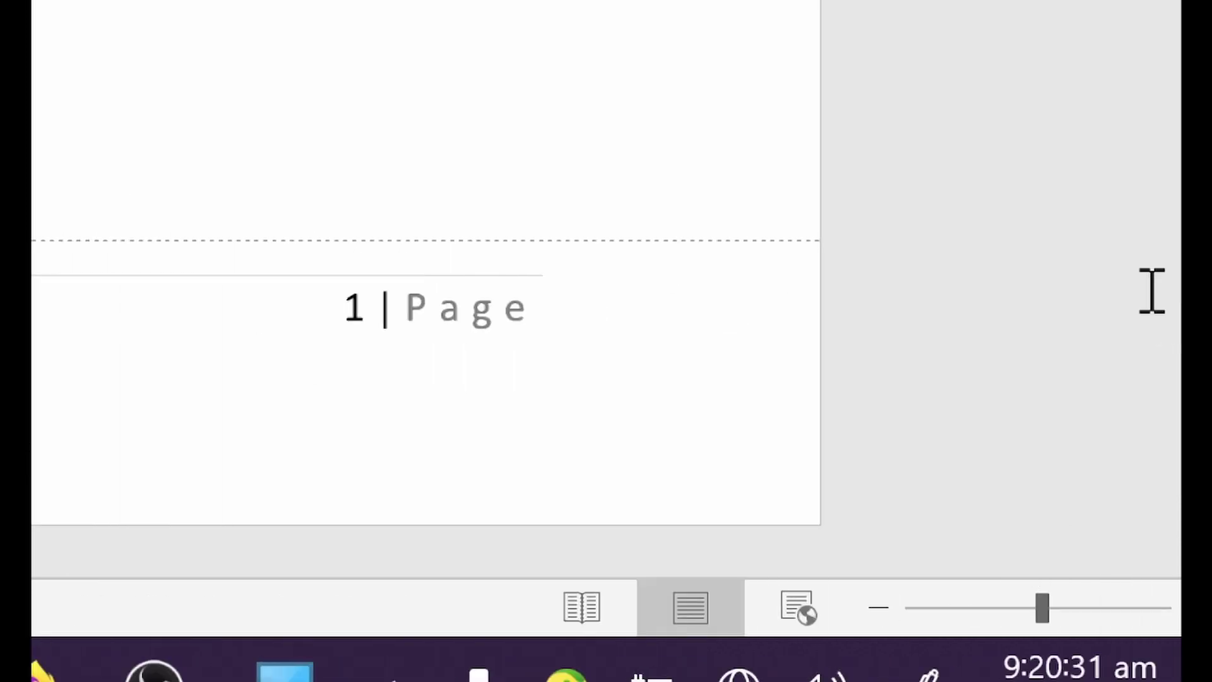
Type 'This is my footer' left of the page number, separated by a tab
left_click(336, 319)
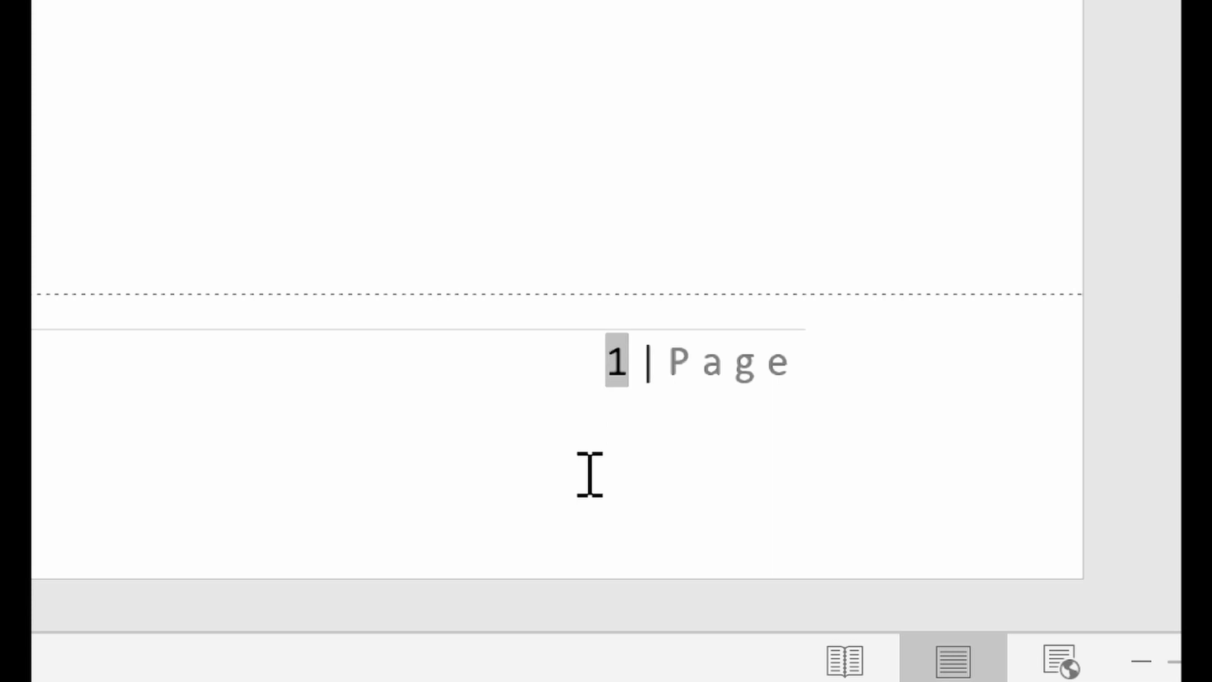
key("Left")
type("This is my footer")
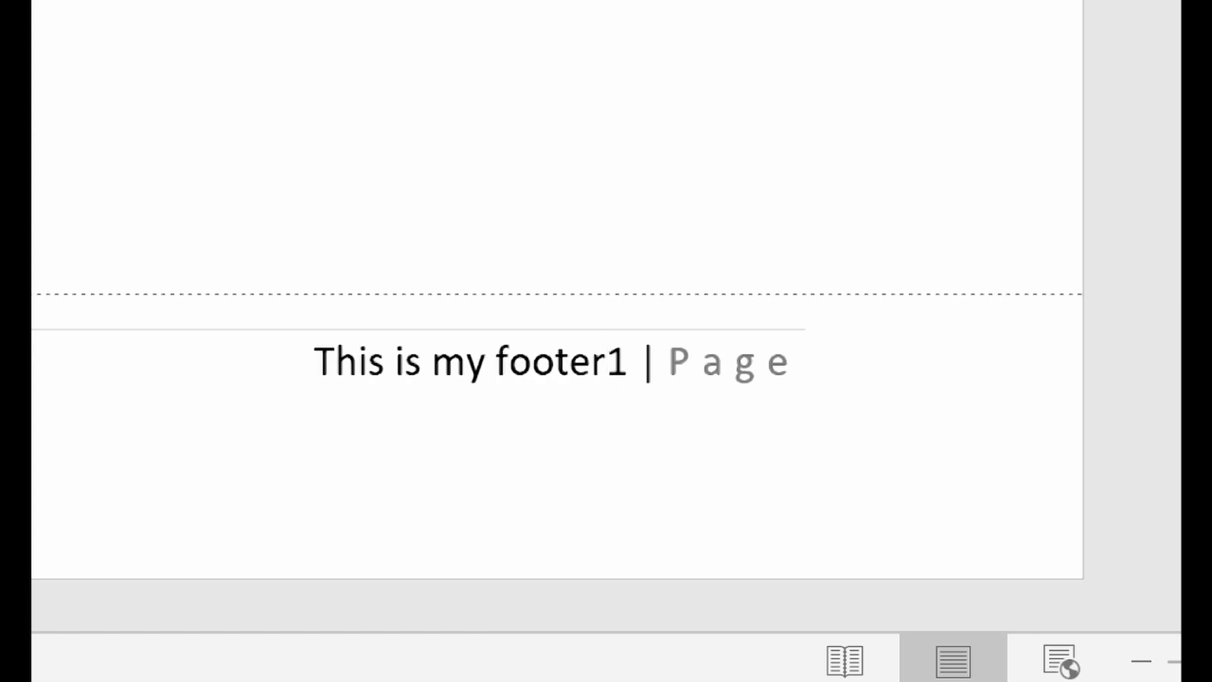
key("Tab")
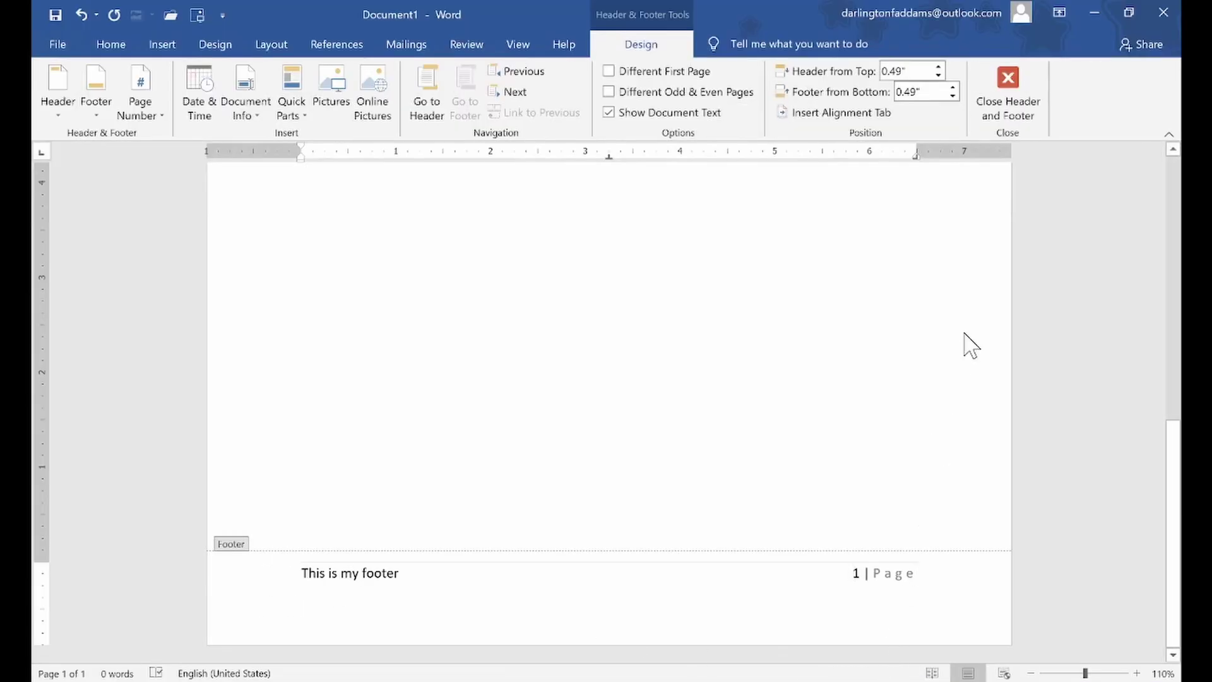
Close header and footer editing and add page breaks until the document reaches seven pages
left_click(1008, 94)
scroll(761, 341, "up", 3)
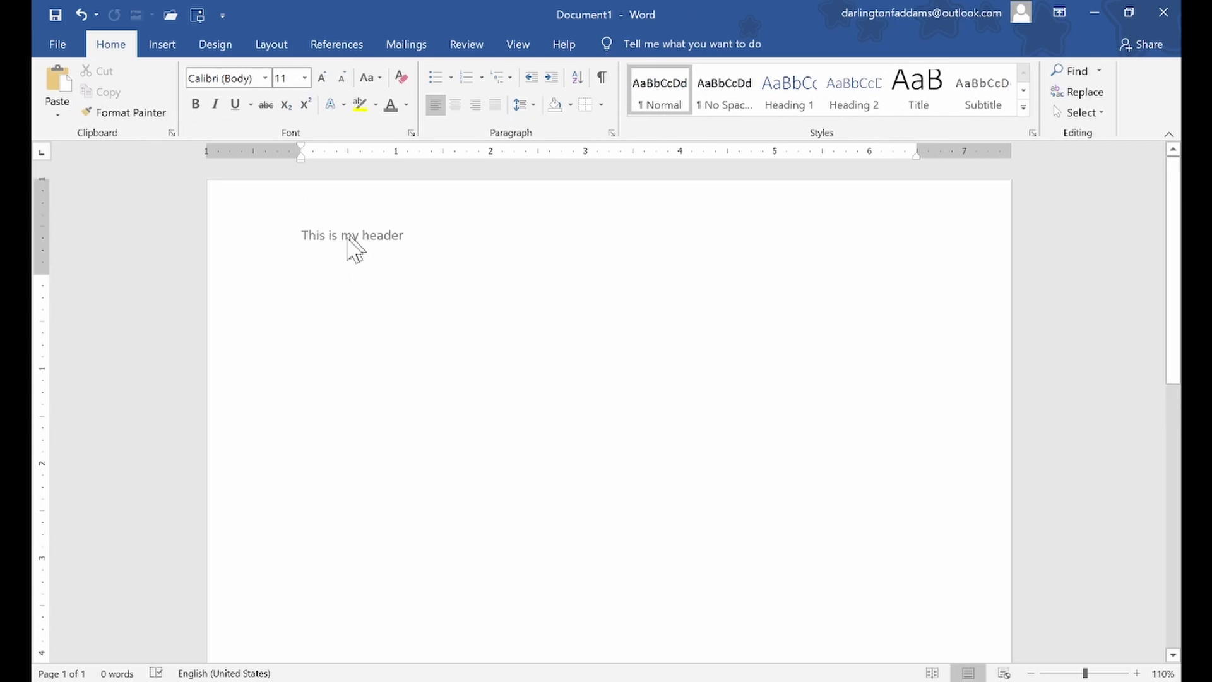
scroll(350, 316, "down", 10)
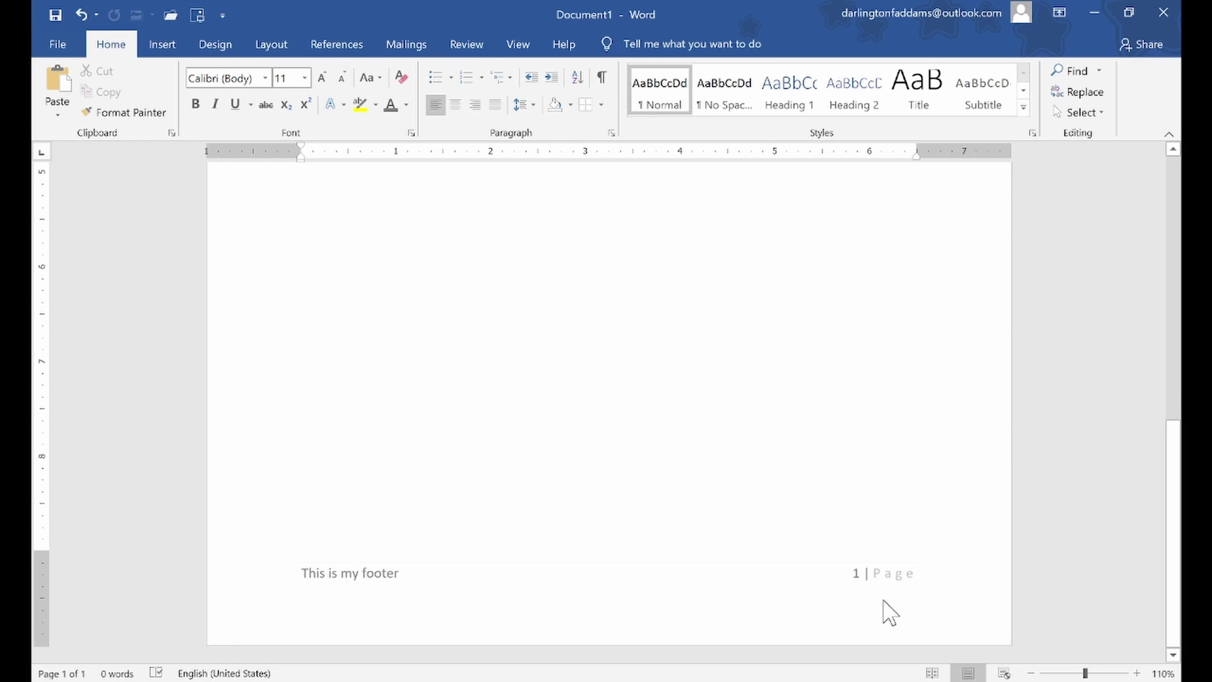
scroll(880, 602, "up", 10)
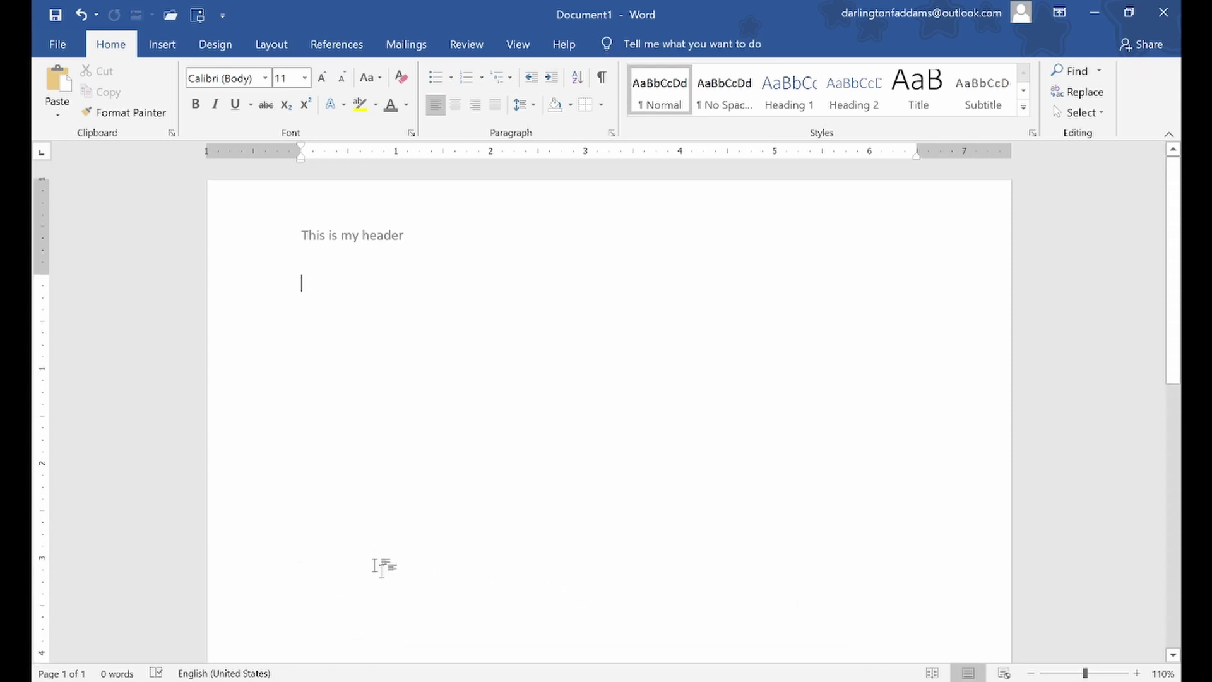
key("ctrl+Return")
scroll(354, 417, "down", 2)
scroll(358, 442, "down", 2)
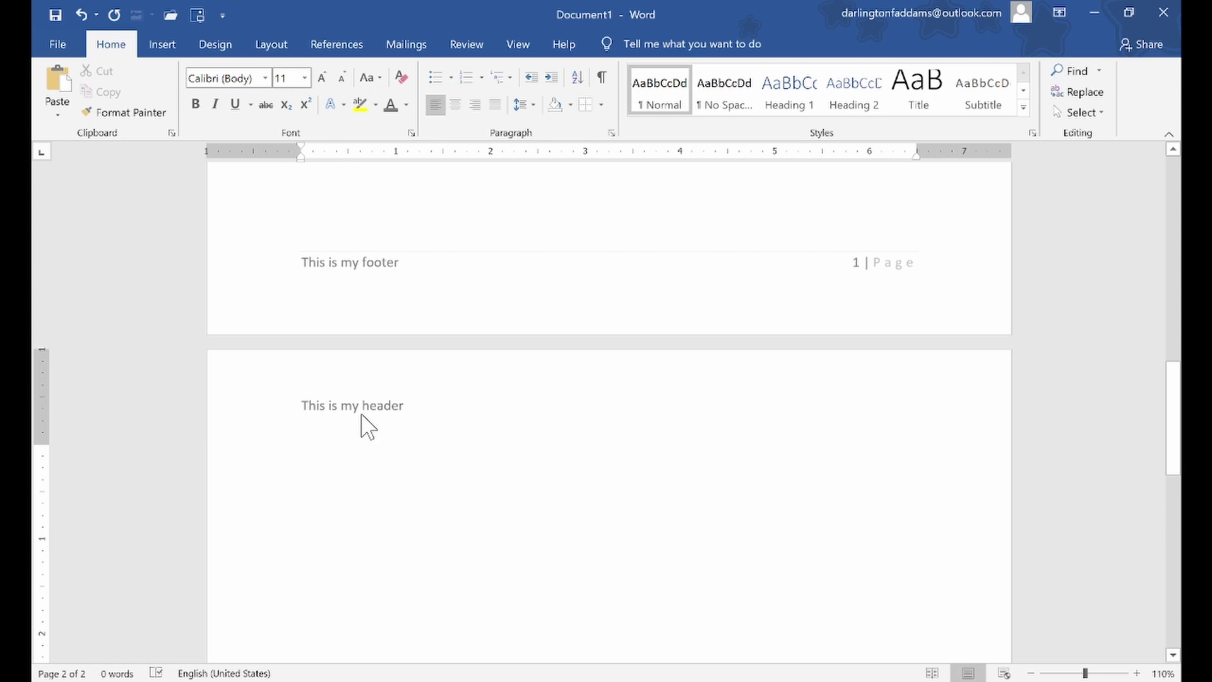
scroll(361, 414, "down", 12)
scroll(361, 414, "down", 3)
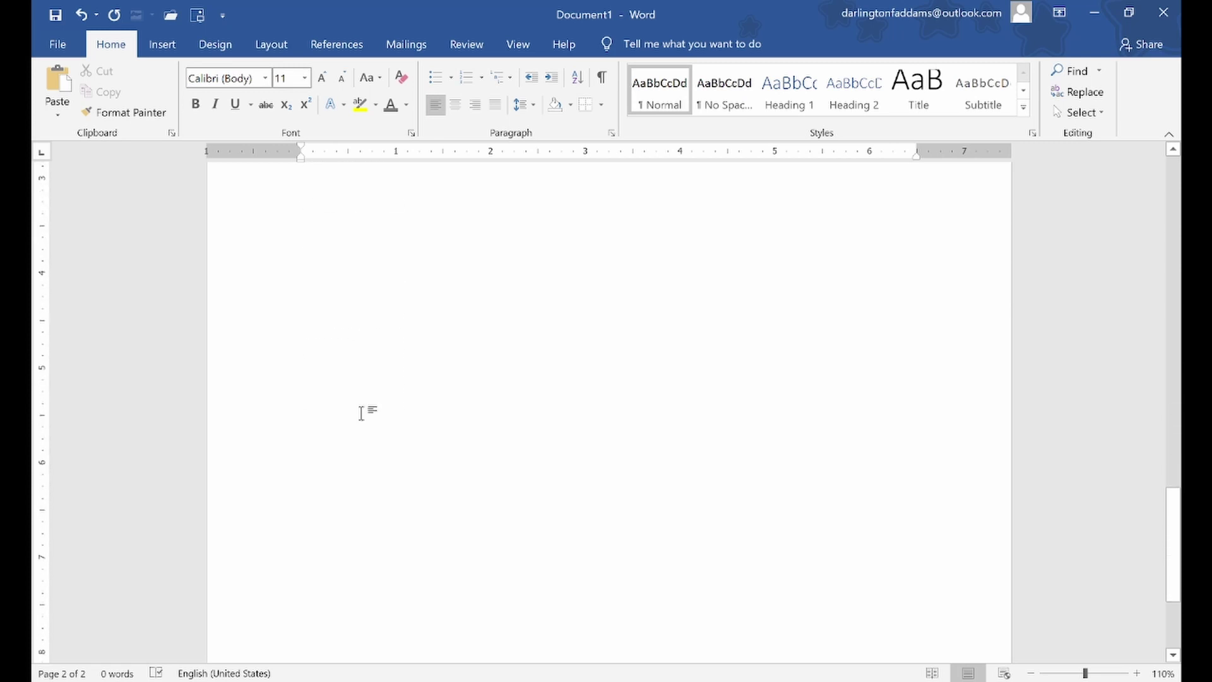
scroll(361, 413, "down", 5)
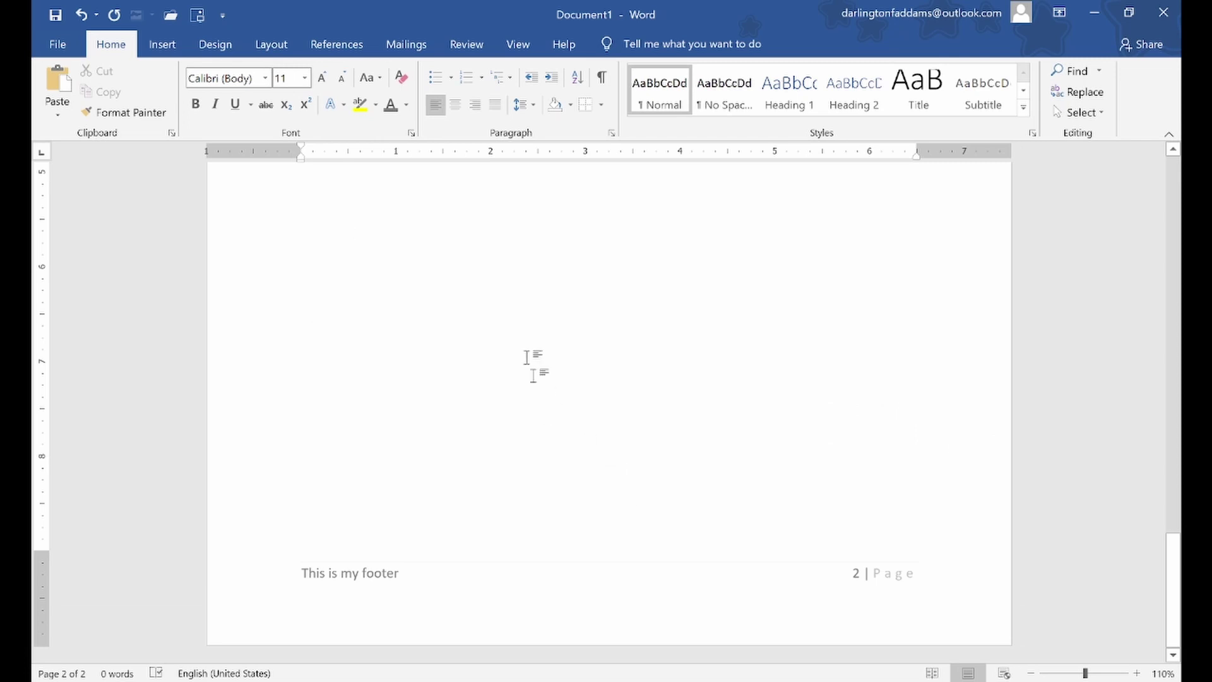
scroll(479, 328, "down", 9)
scroll(422, 265, "up", 4)
key("ctrl+Return")
key("ctrl+Return")
key("ctrl+Return")
key("ctrl+Return")
key("ctrl+Return")
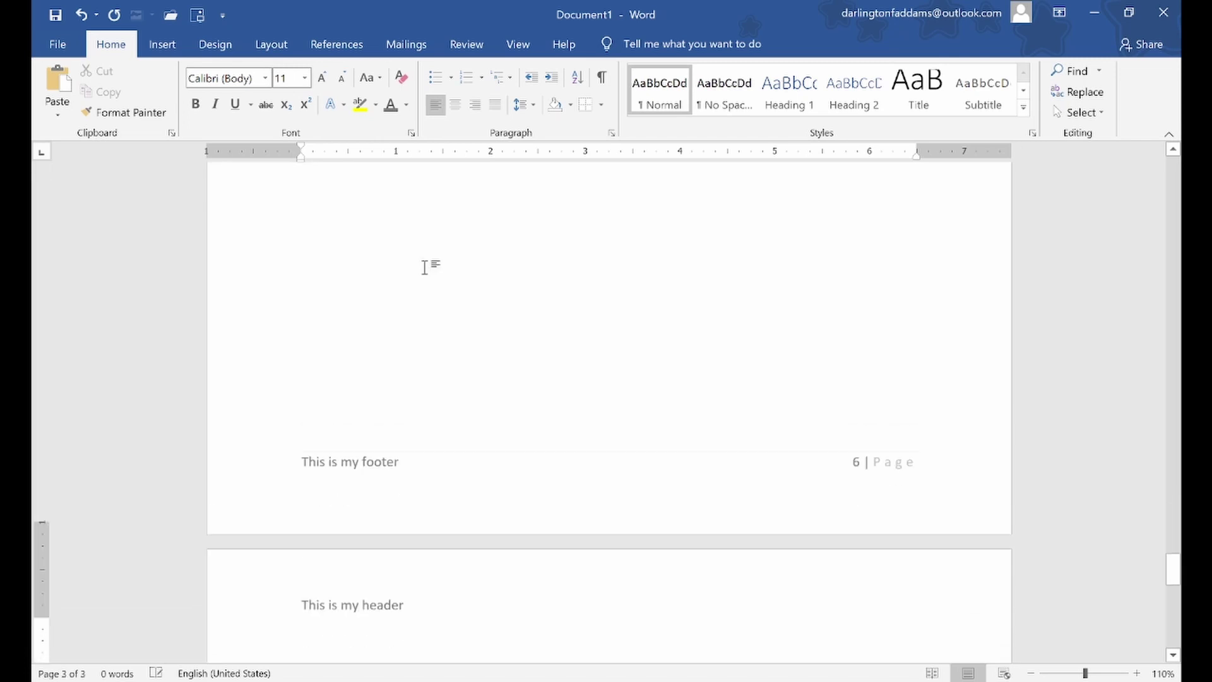
scroll(669, 471, "down", 10)
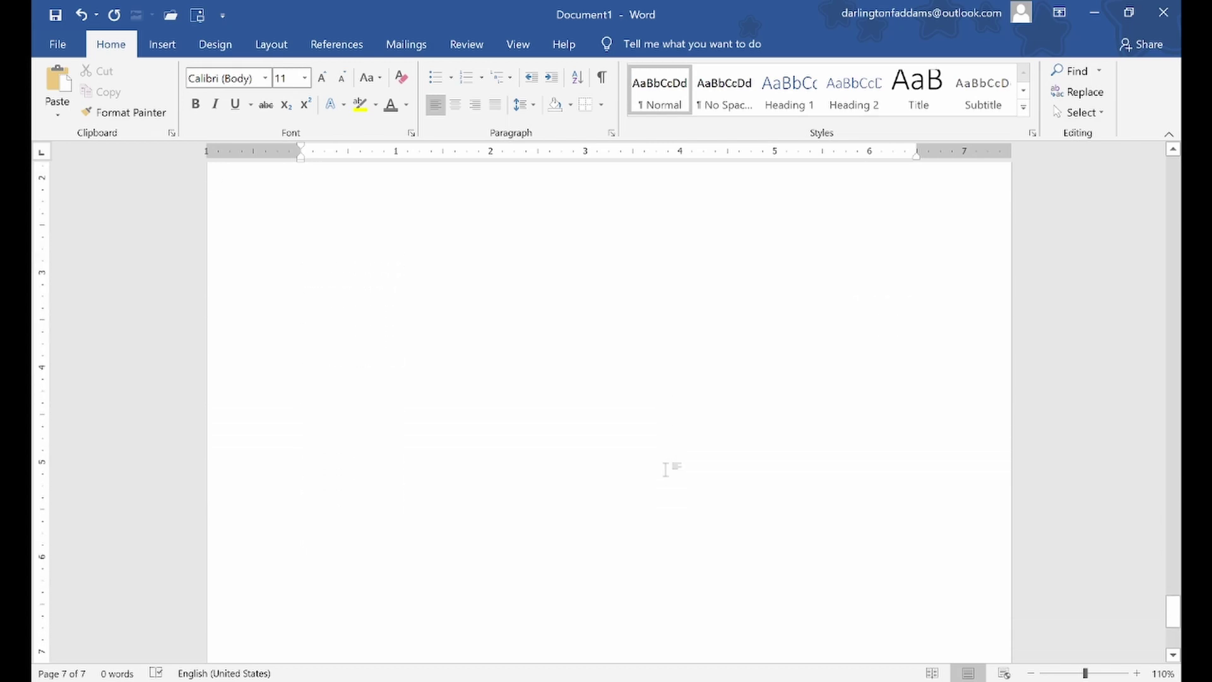
scroll(800, 490, "down", 1)
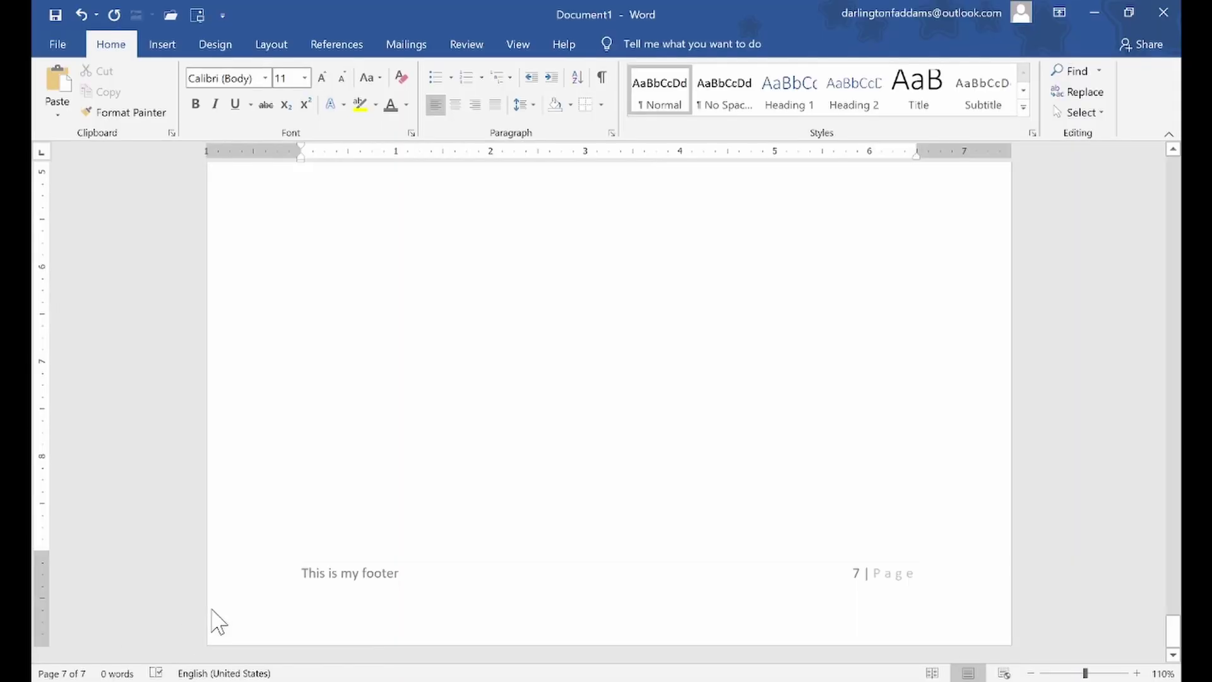
left_click_drag(1173, 631, 1187, 158)
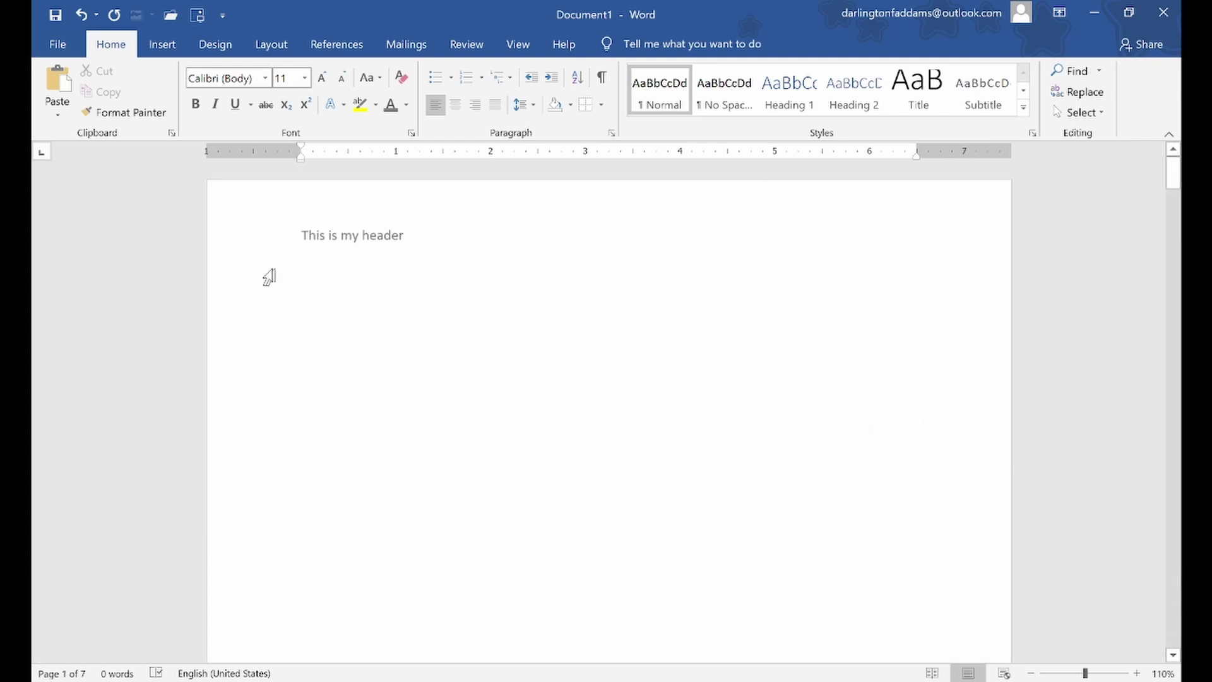
Insert the Austin cover page and click through its abstract and [Document title] placeholders
left_click(297, 247)
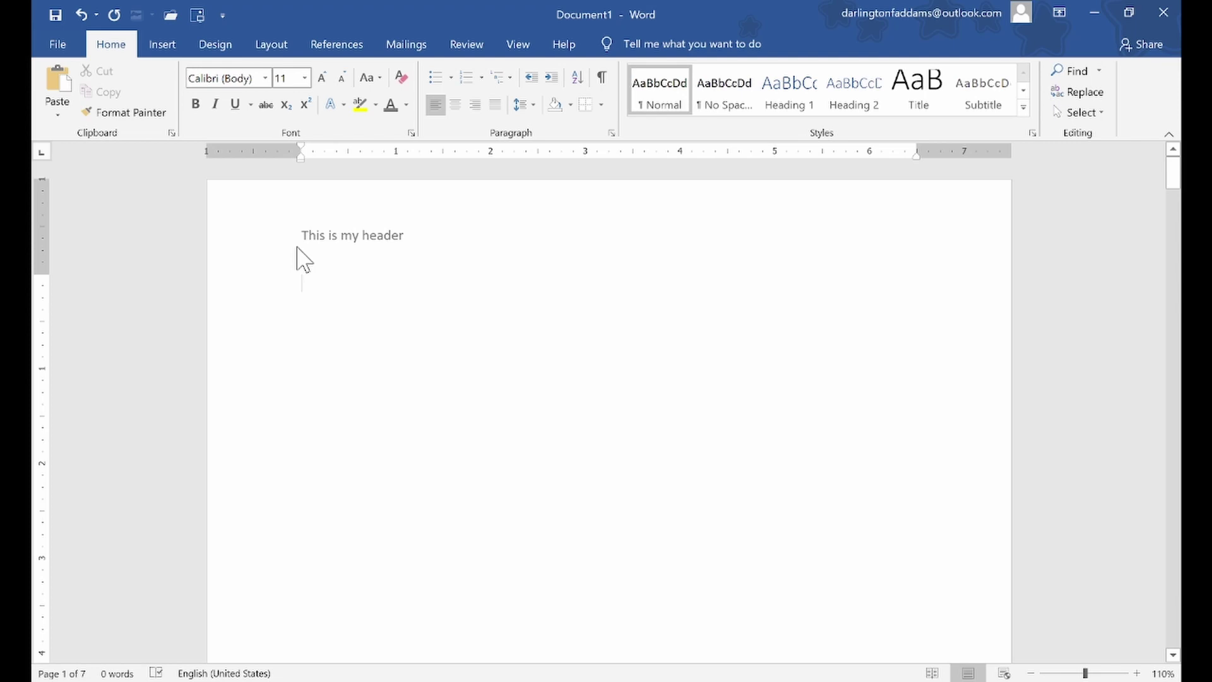
left_click(169, 50)
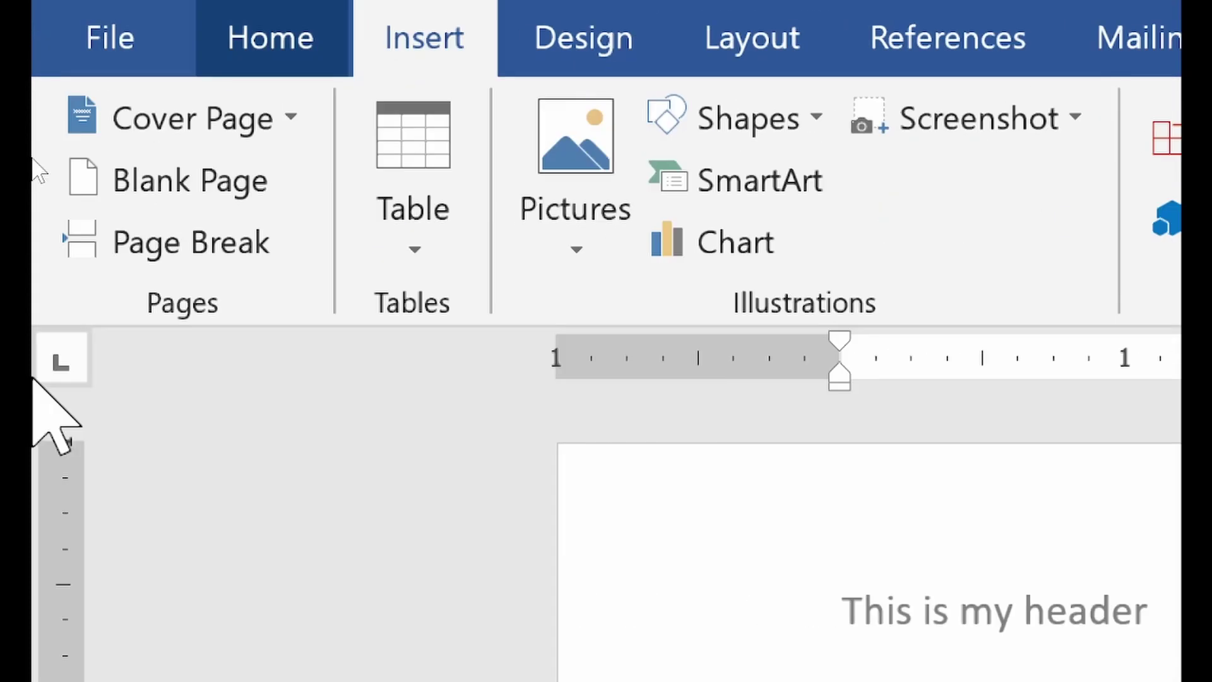
left_click(278, 117)
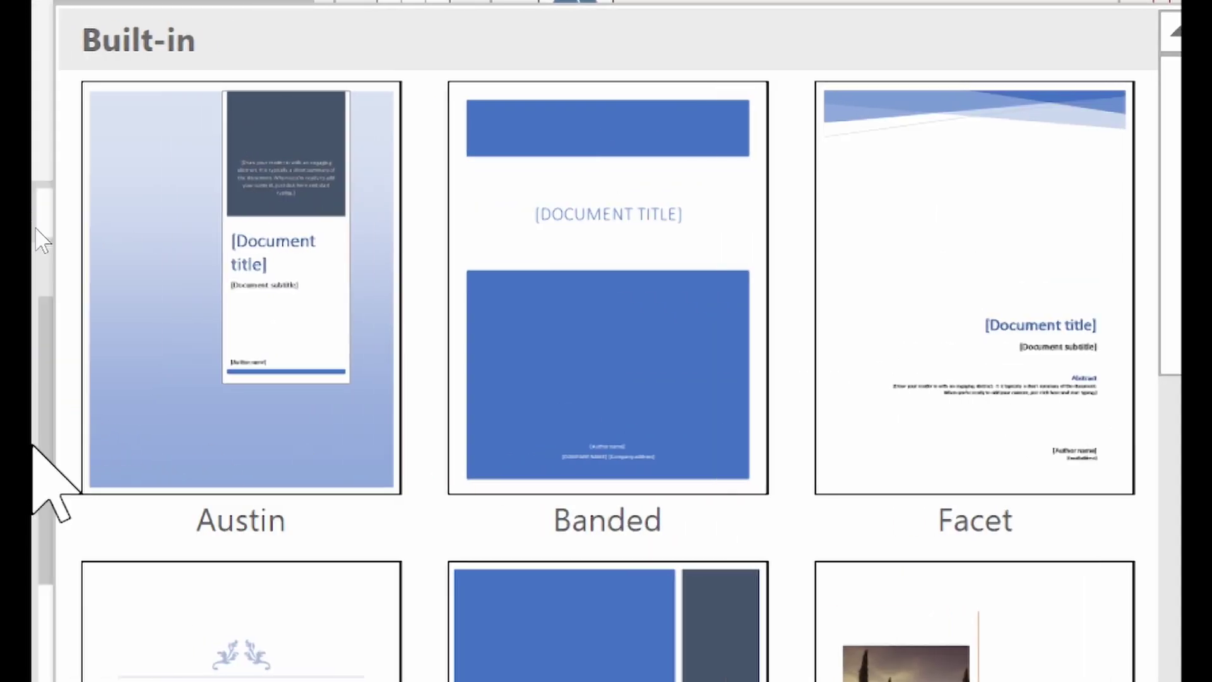
left_click(121, 196)
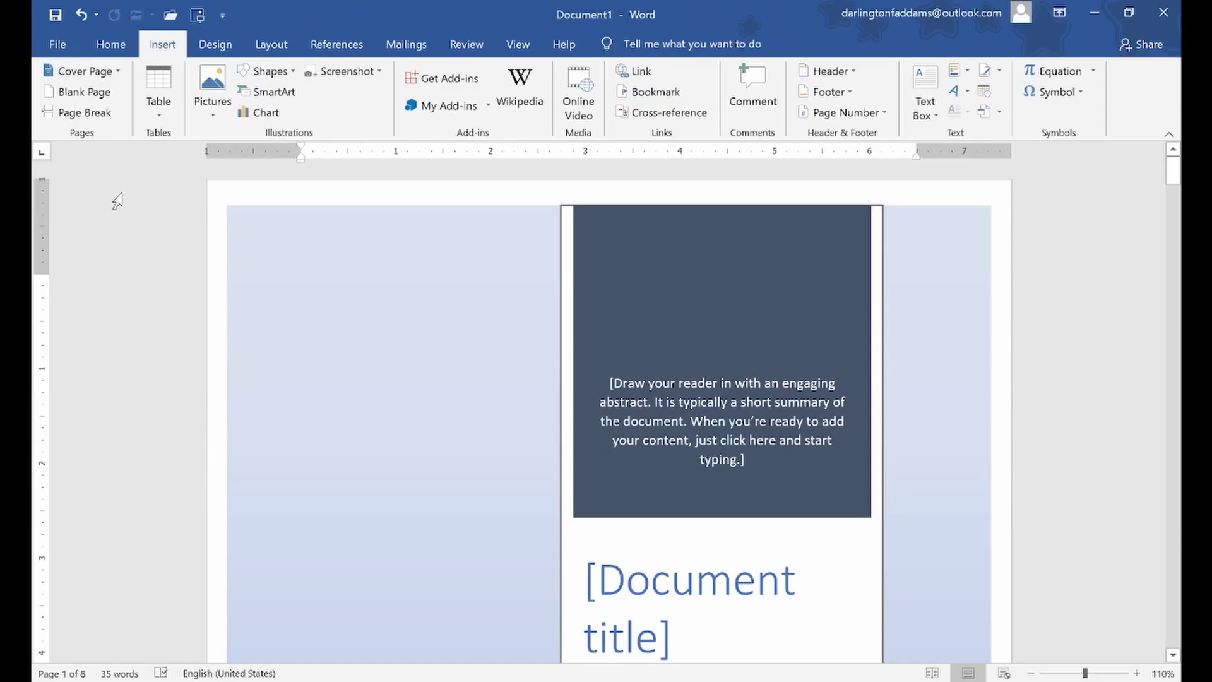
left_click(647, 320)
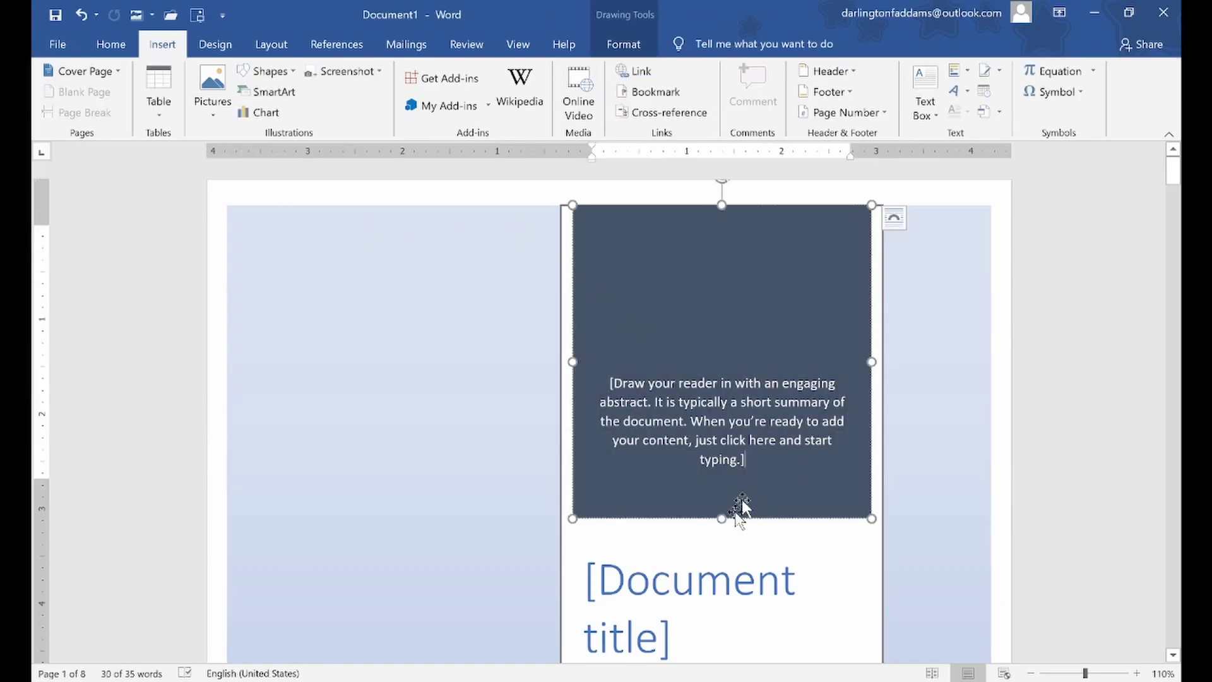
left_click(694, 600)
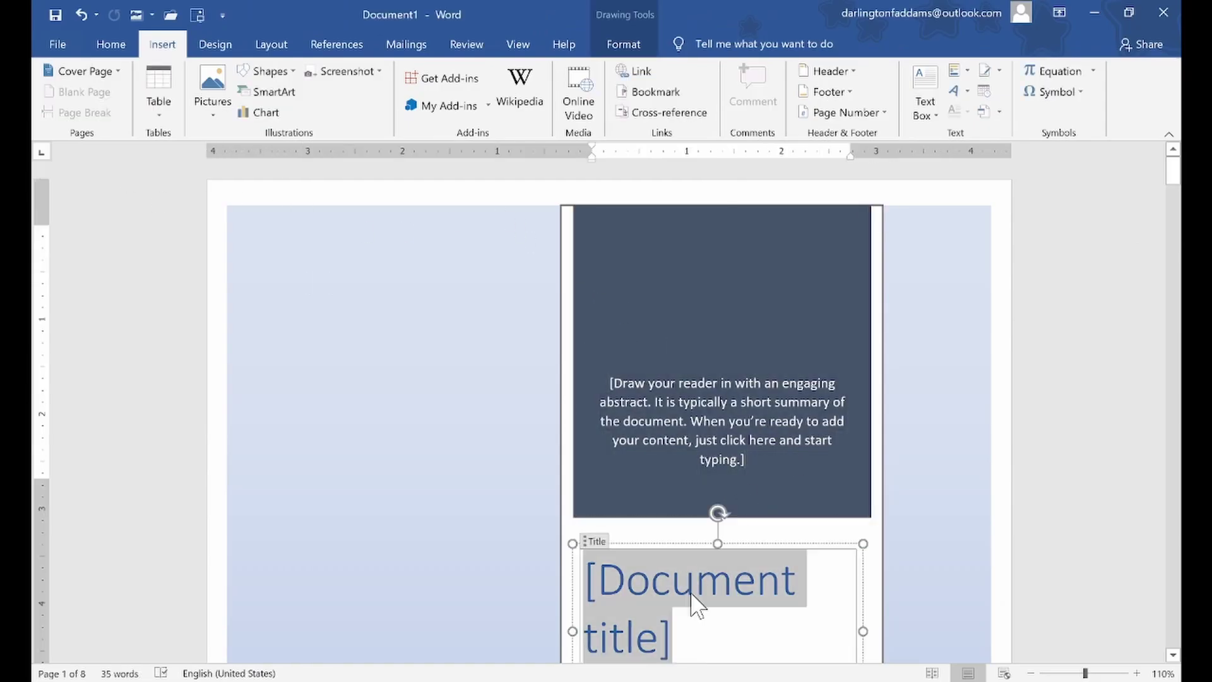
left_click(1016, 423)
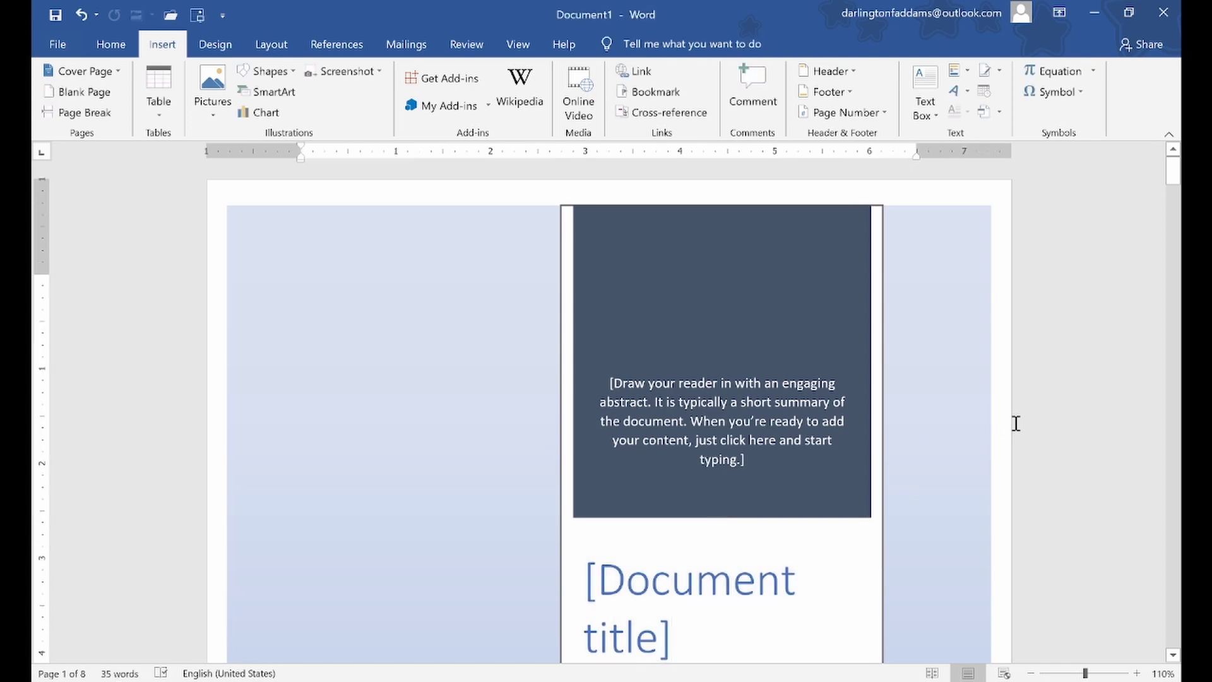
Review the pages, then undo the cover page insertion with Ctrl+Z
scroll(1015, 422, "down", 15)
scroll(491, 316, "down", 8)
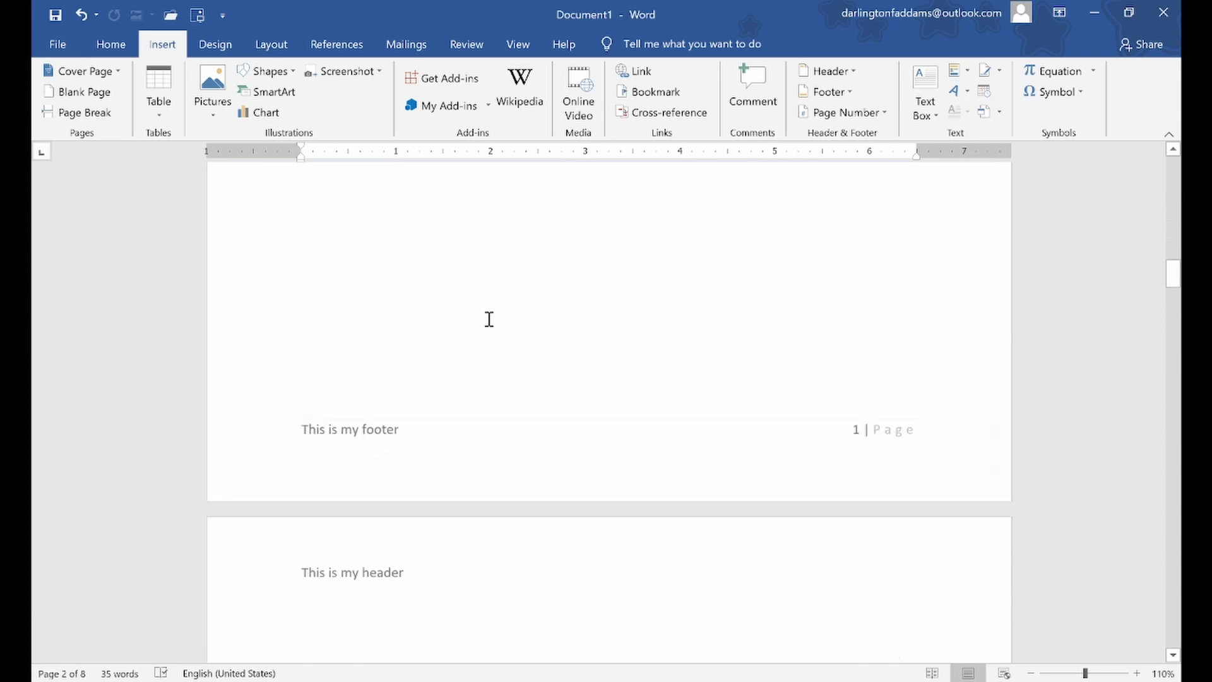
scroll(489, 319, "up", 9)
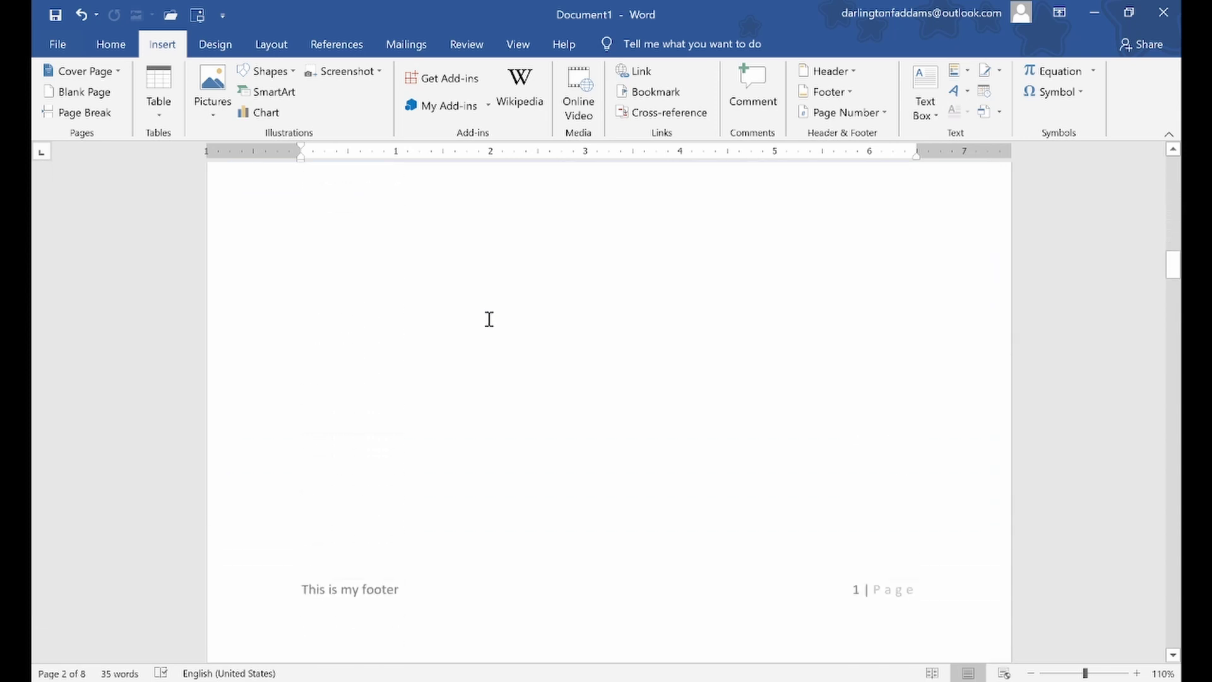
scroll(502, 280, "up", 10)
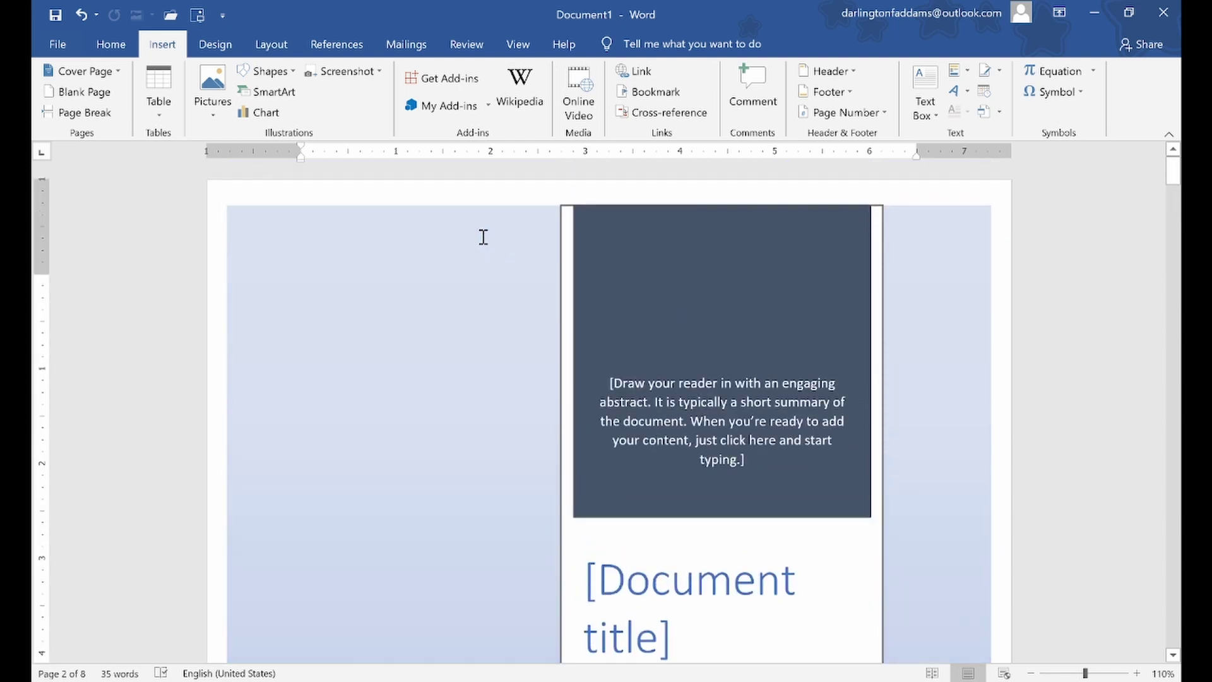
scroll(793, 403, "down", 3)
scroll(798, 480, "down", 15)
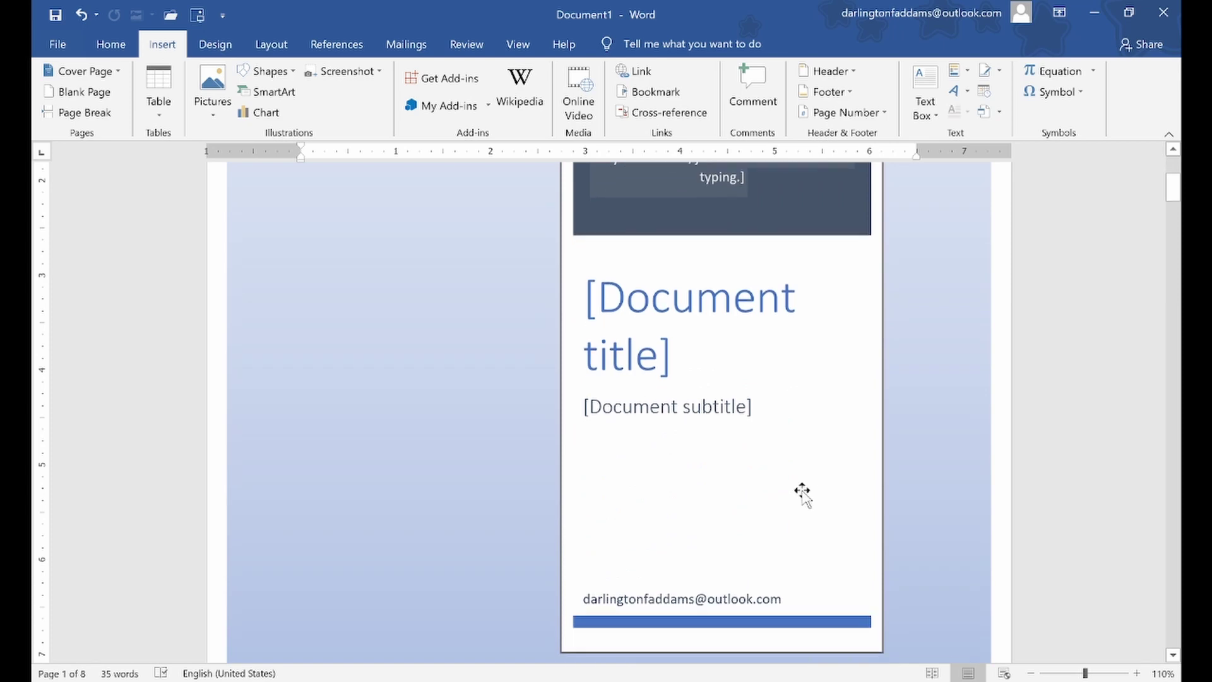
scroll(882, 596, "down", 10)
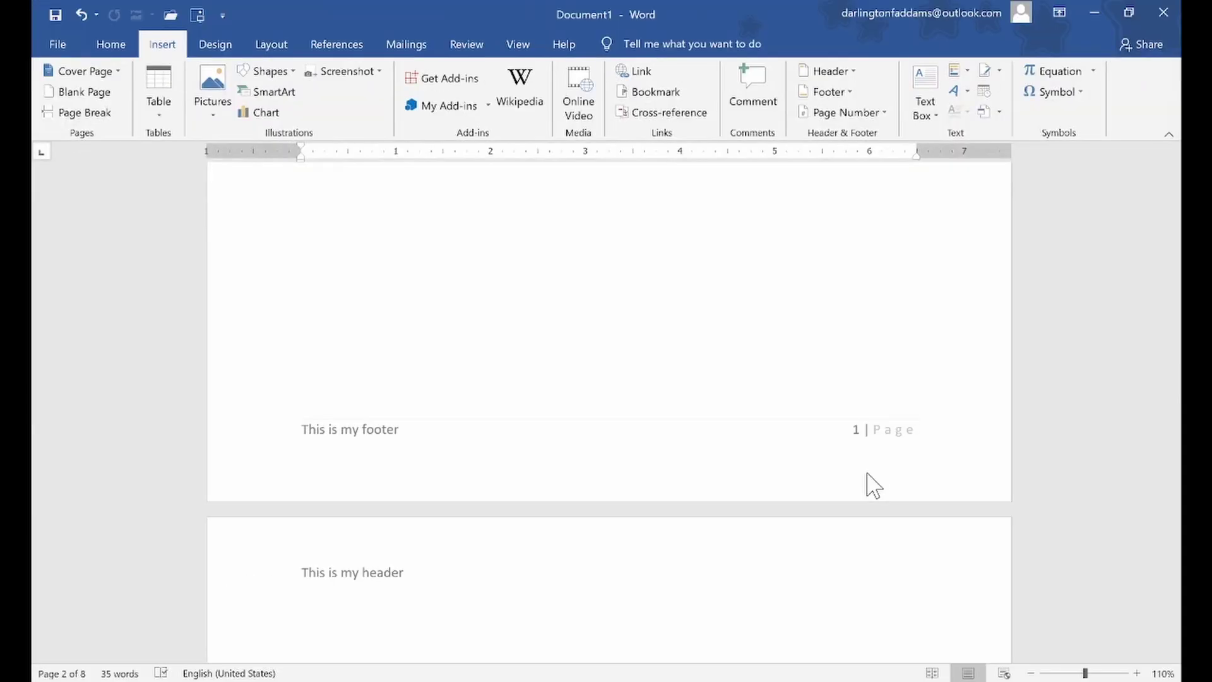
scroll(869, 474, "down", 5)
scroll(869, 468, "up", 5)
scroll(874, 462, "up", 3)
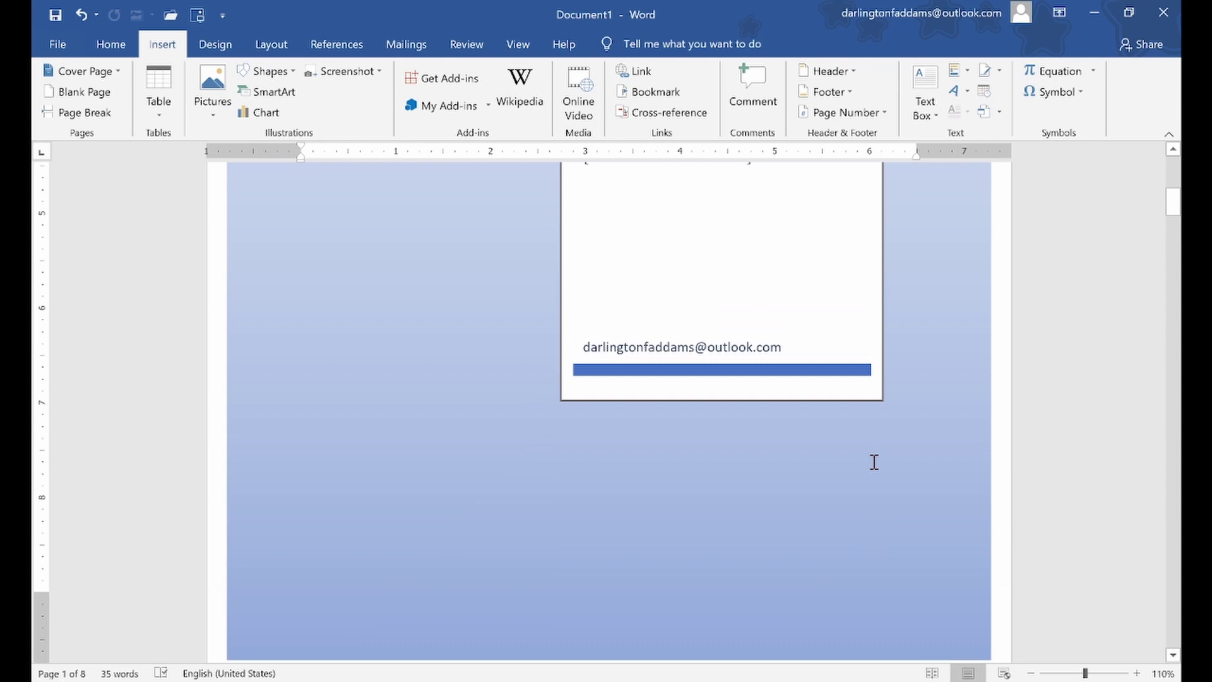
scroll(875, 462, "up", 9)
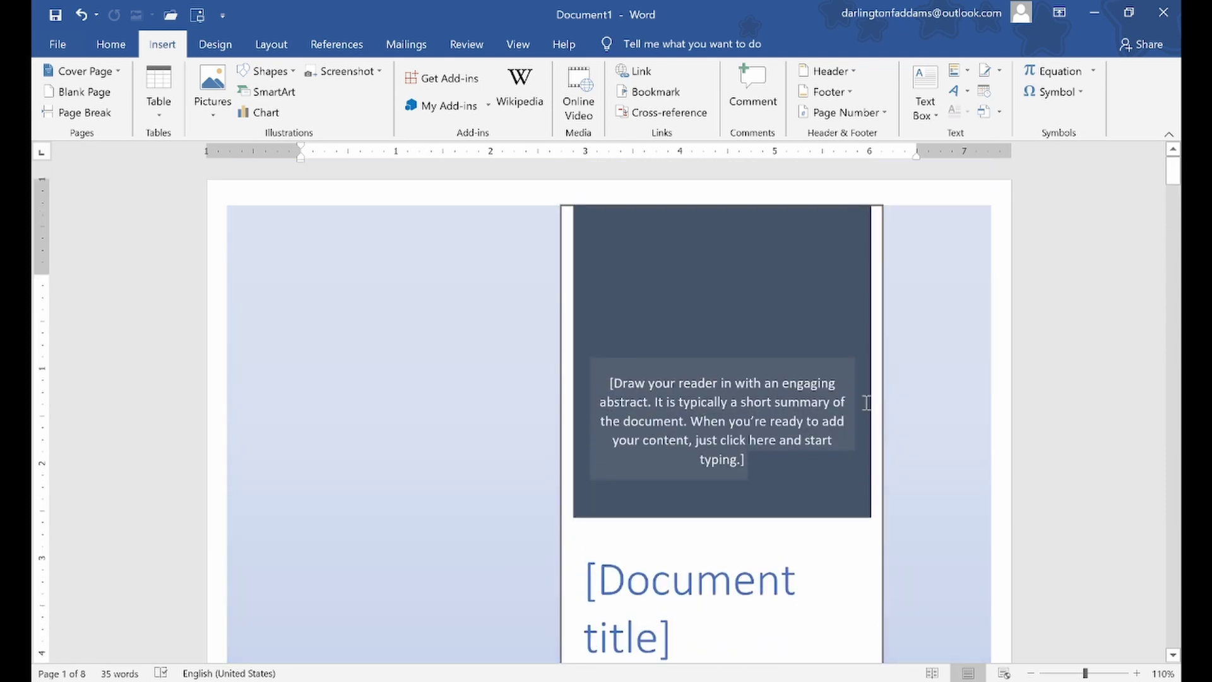
key("ctrl+z")
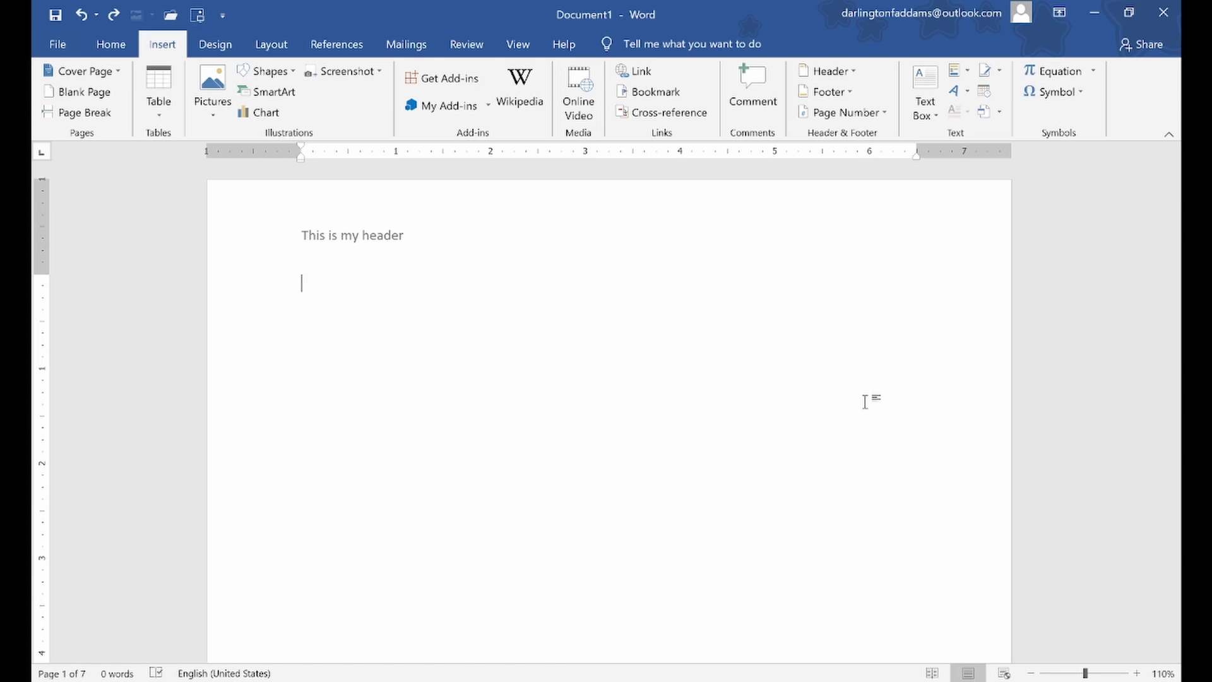
Add a new line below the header and type the title BUSINESS PROPOSAL
key("Return")
type("BITWARE")
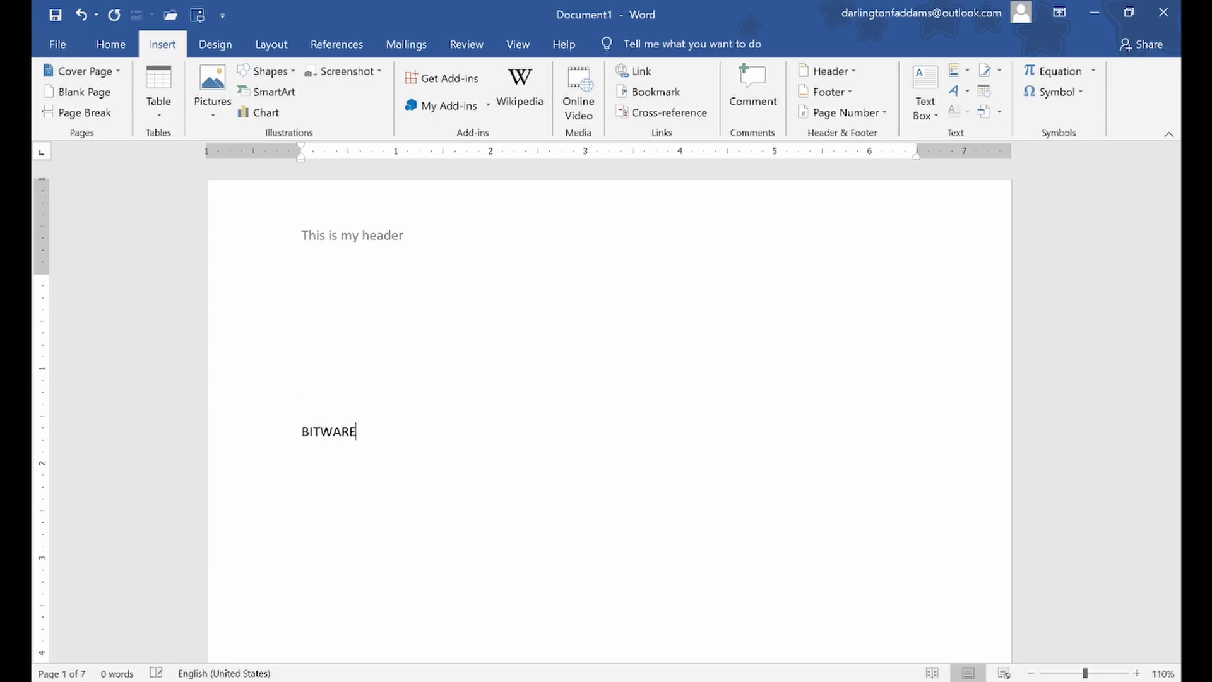
type(" COMPANY LIMITED ")
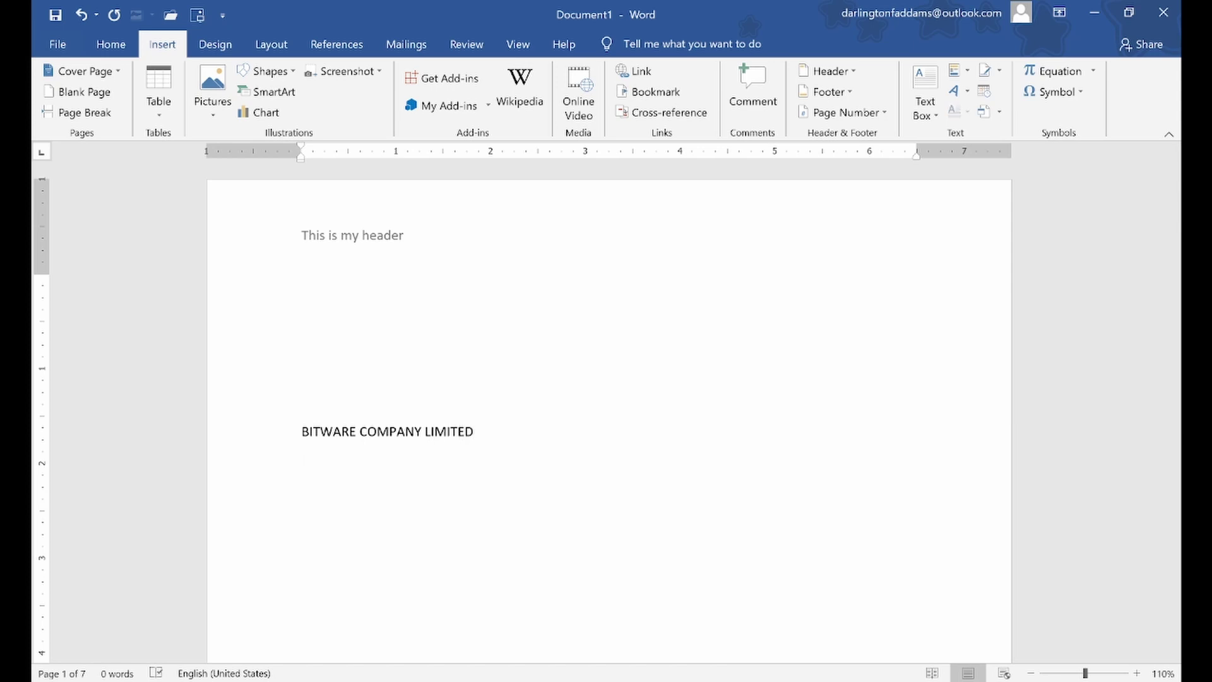
type("BUSINESS P")
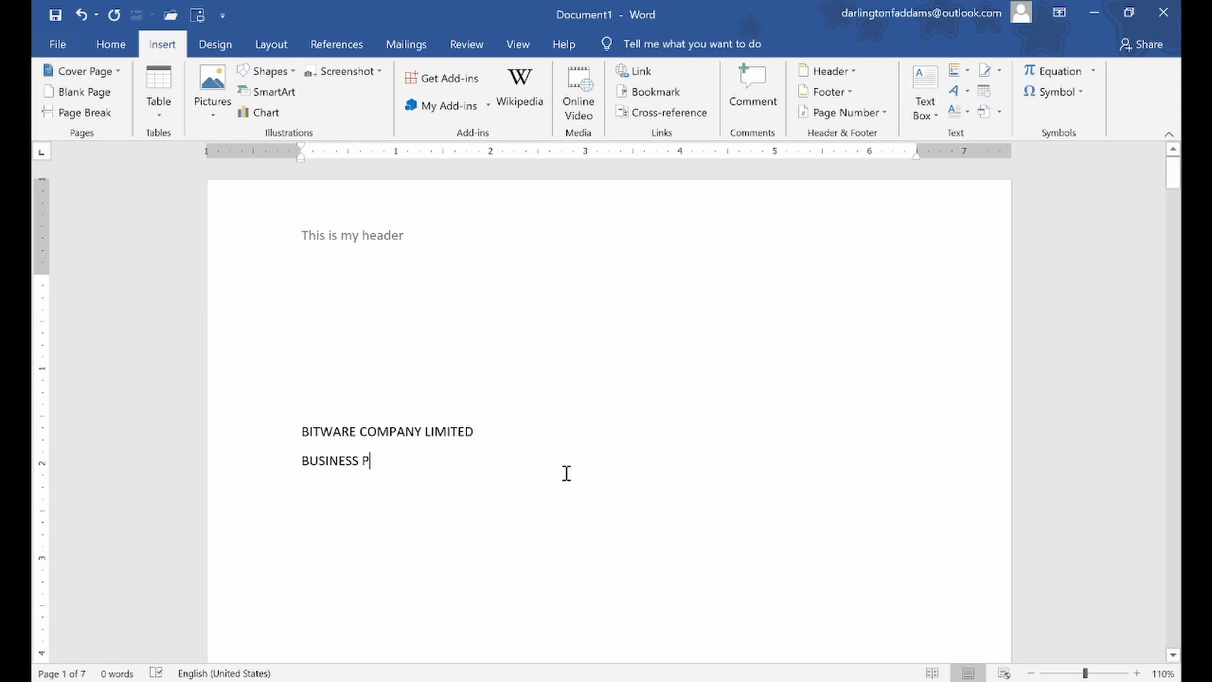
left_click_drag(238, 475, 226, 444)
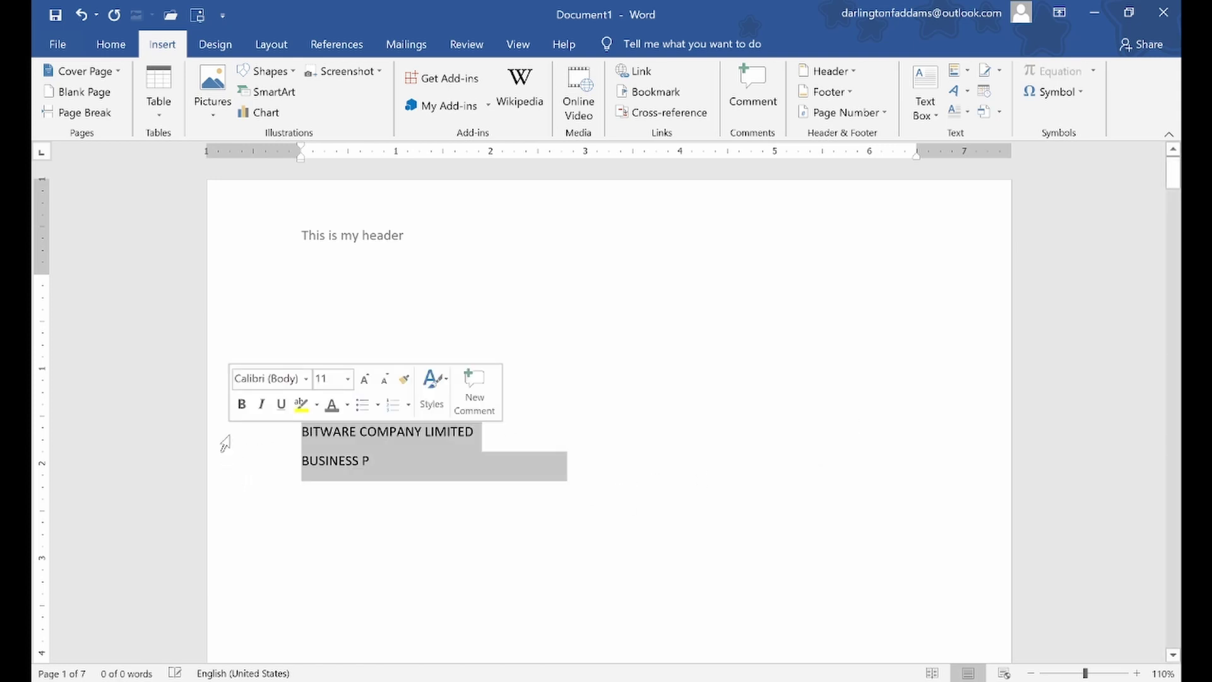
type("BUSINESS PROPOSA")
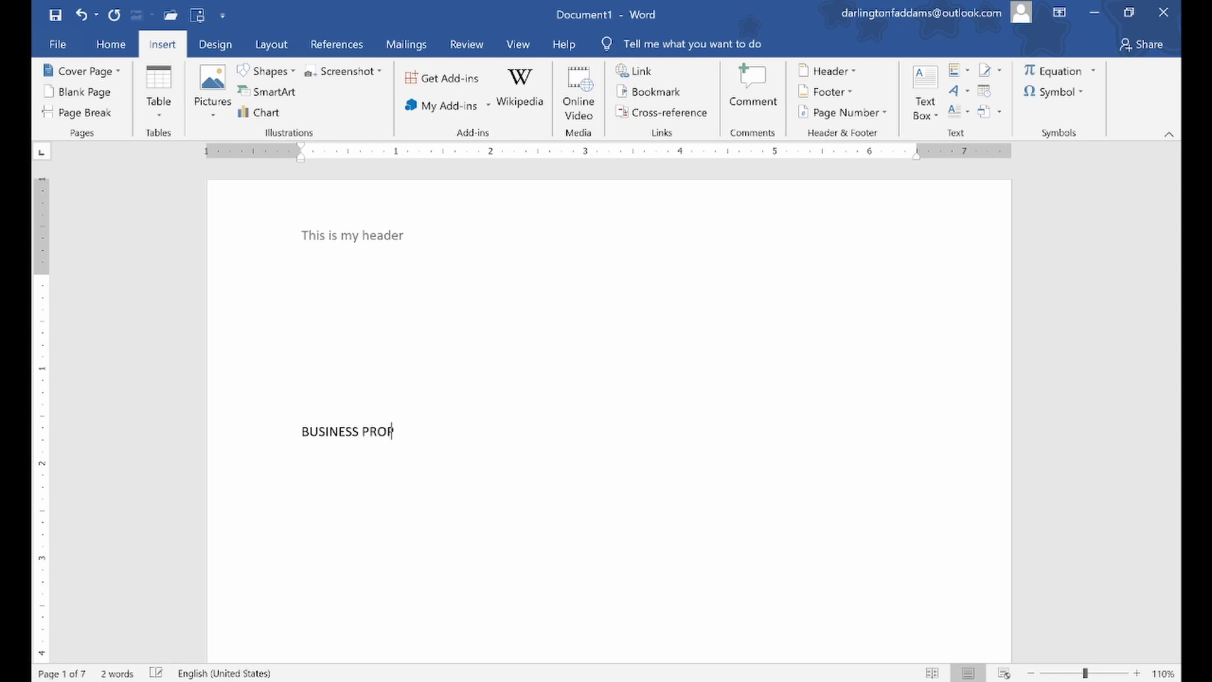
type("L")
key("Return")
Type BITWARE COMPANY LIMITED and, on the next line, the company's postal address
type("BITWARE CO")
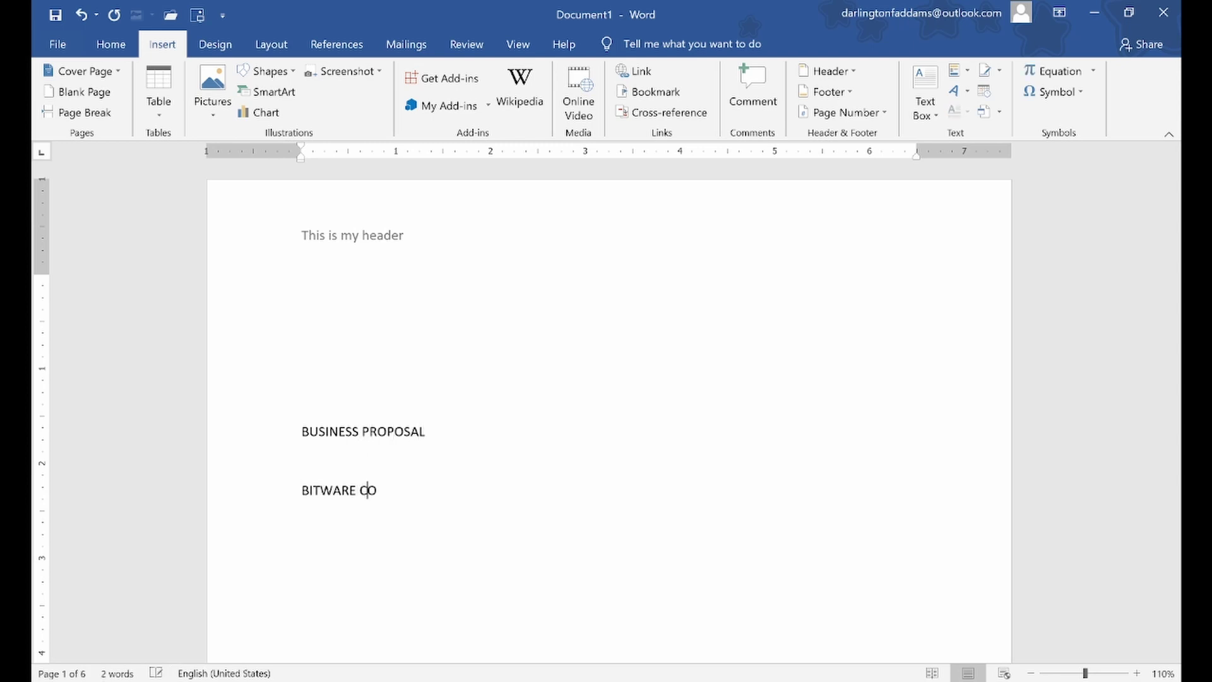
type("MPANY LIMITED")
key("Return")
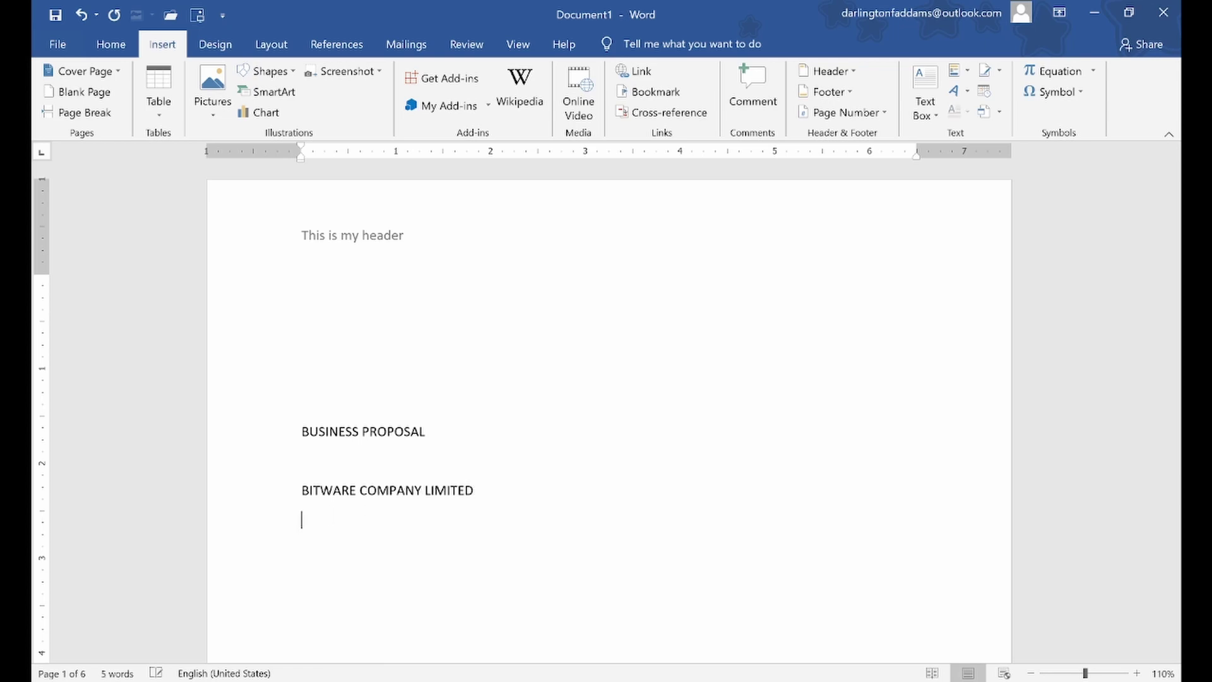
type("p. d")
key("BackSpace")
key("BackSpace")
key("BackSpace")
key("BackSpace")
type("p.")
key("BackSpace")
type("P. O. BOX 123")
type(", ACCRA, GHANA")
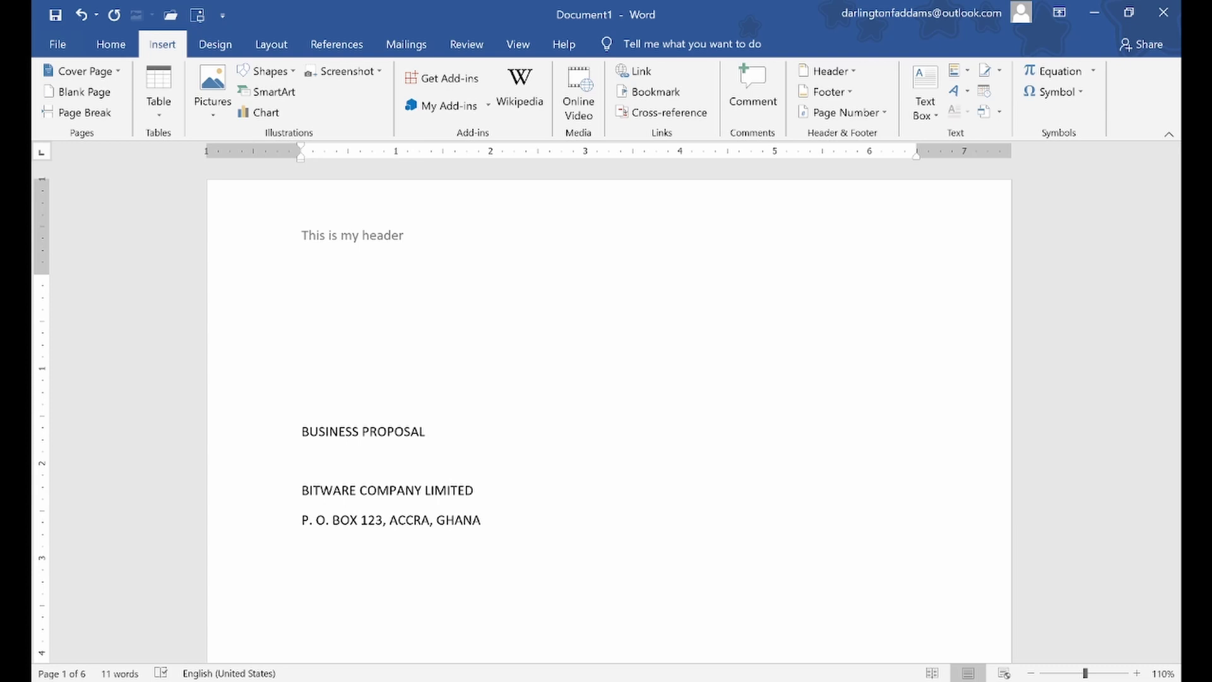
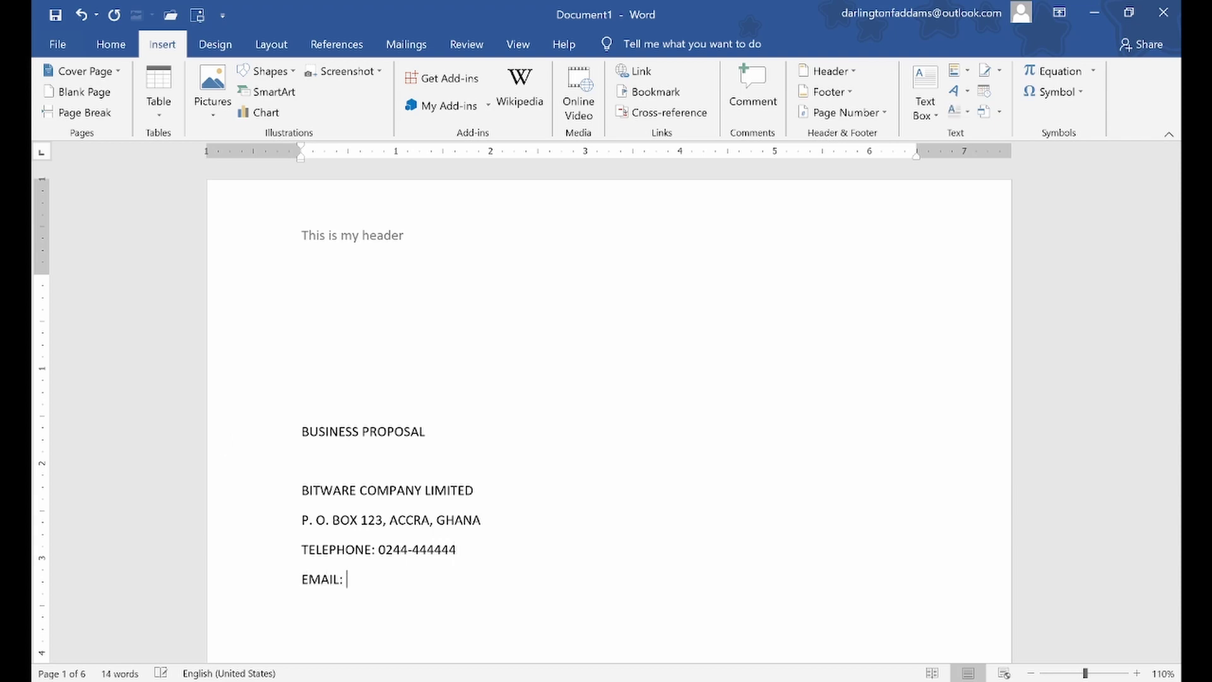
Add the company's telephone and e-mail line, then a WEBSITE line with its web address
key("Return")
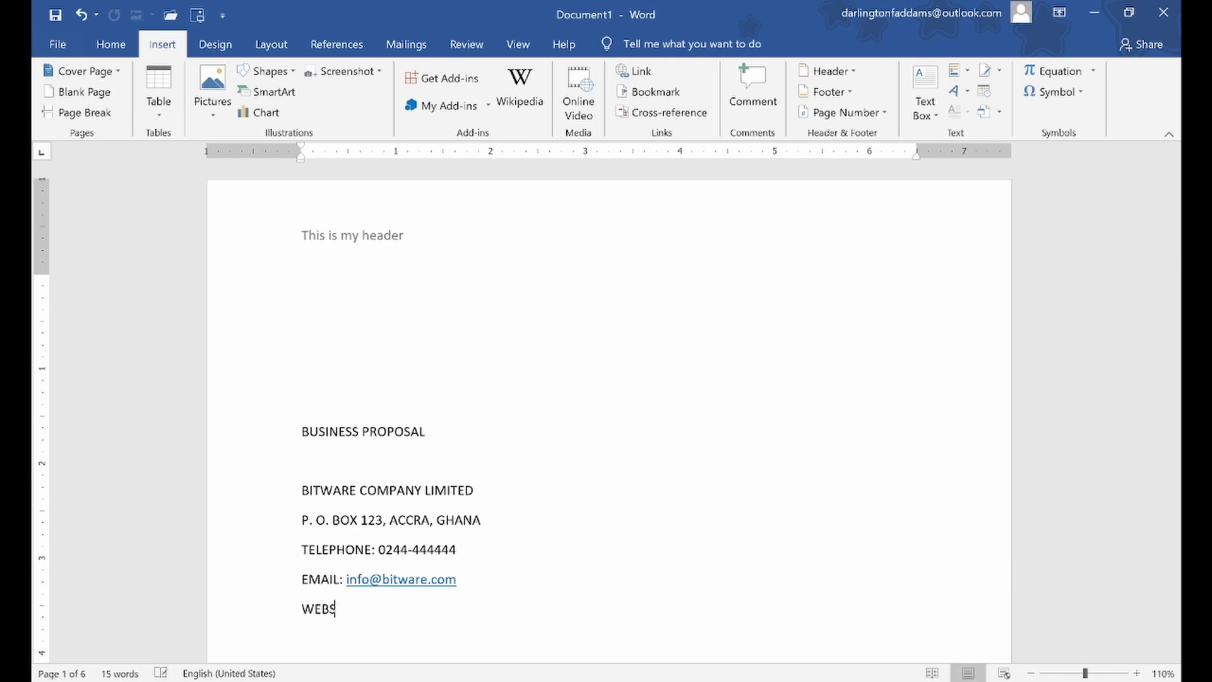
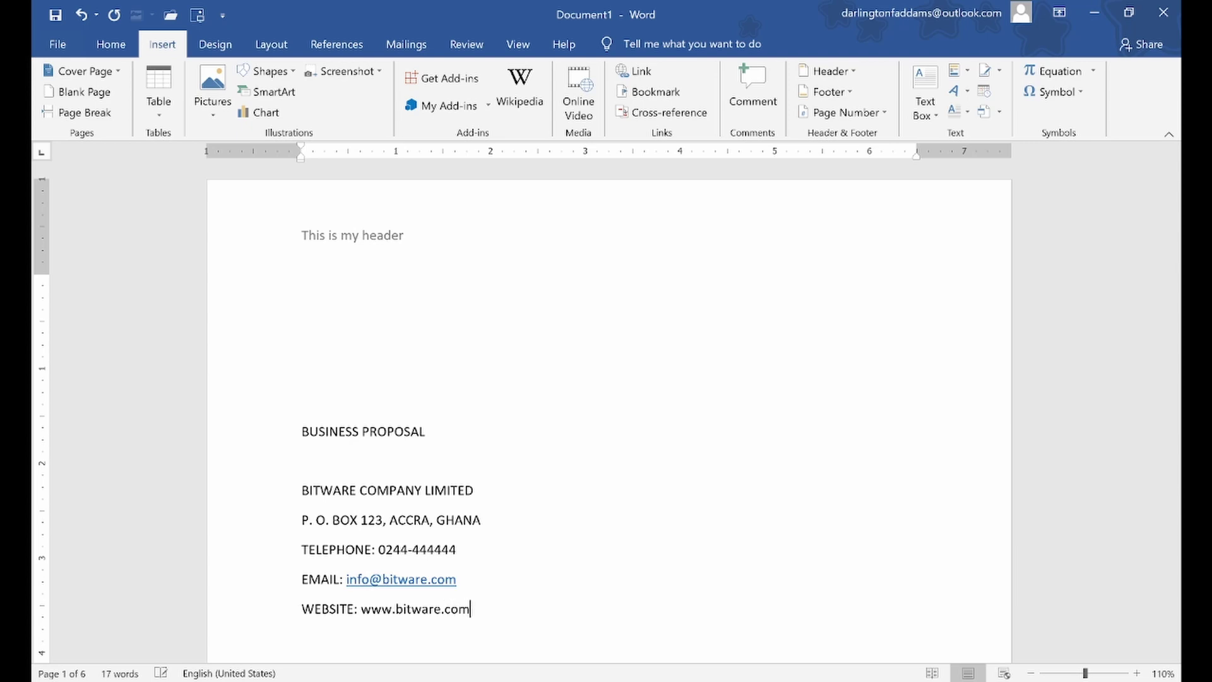
key("Return")
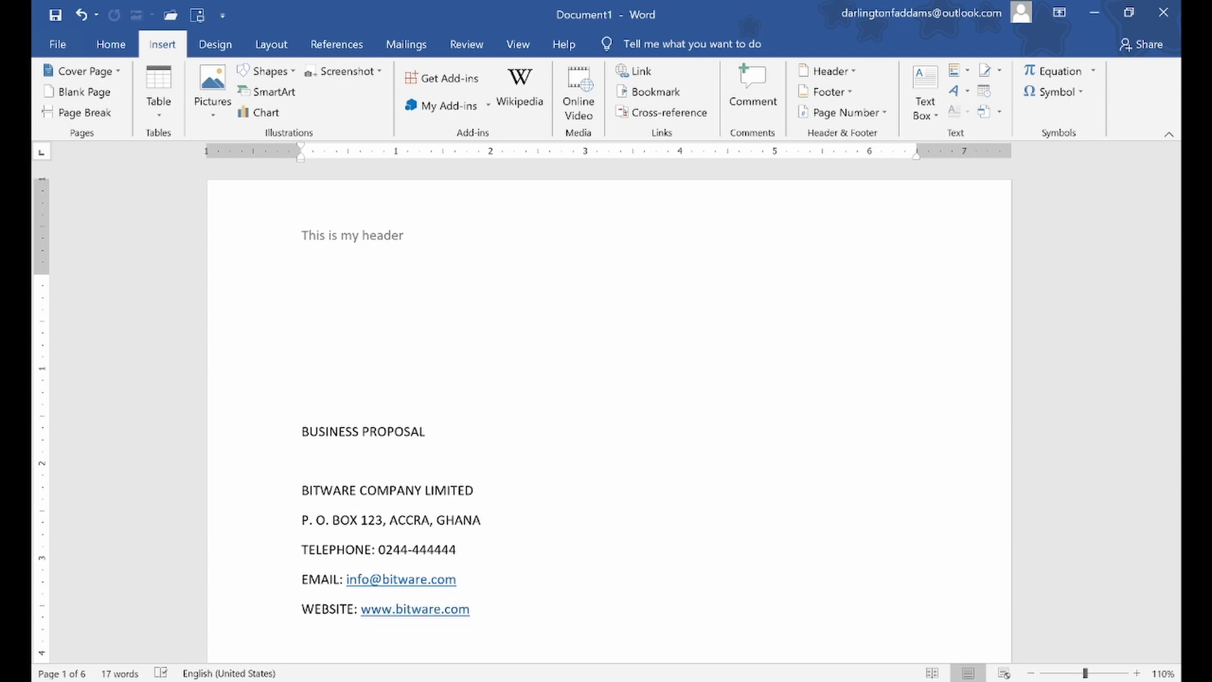
scroll(609, 411, "down", 10)
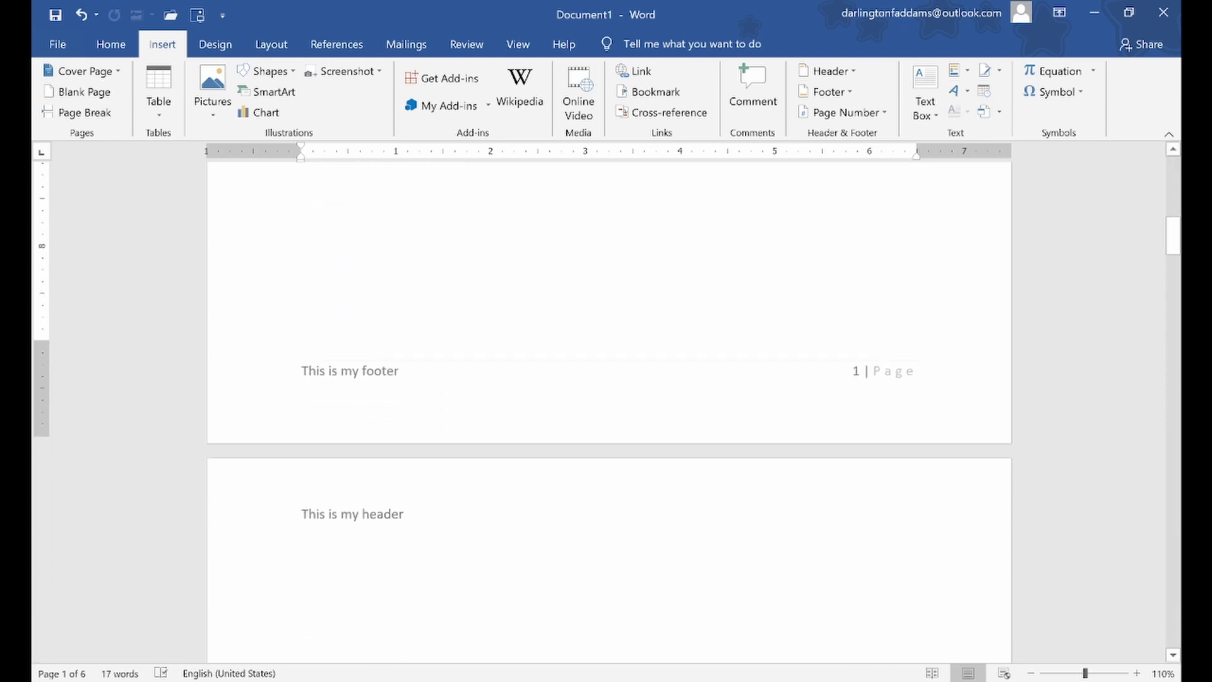
scroll(54, 417, "up", 10)
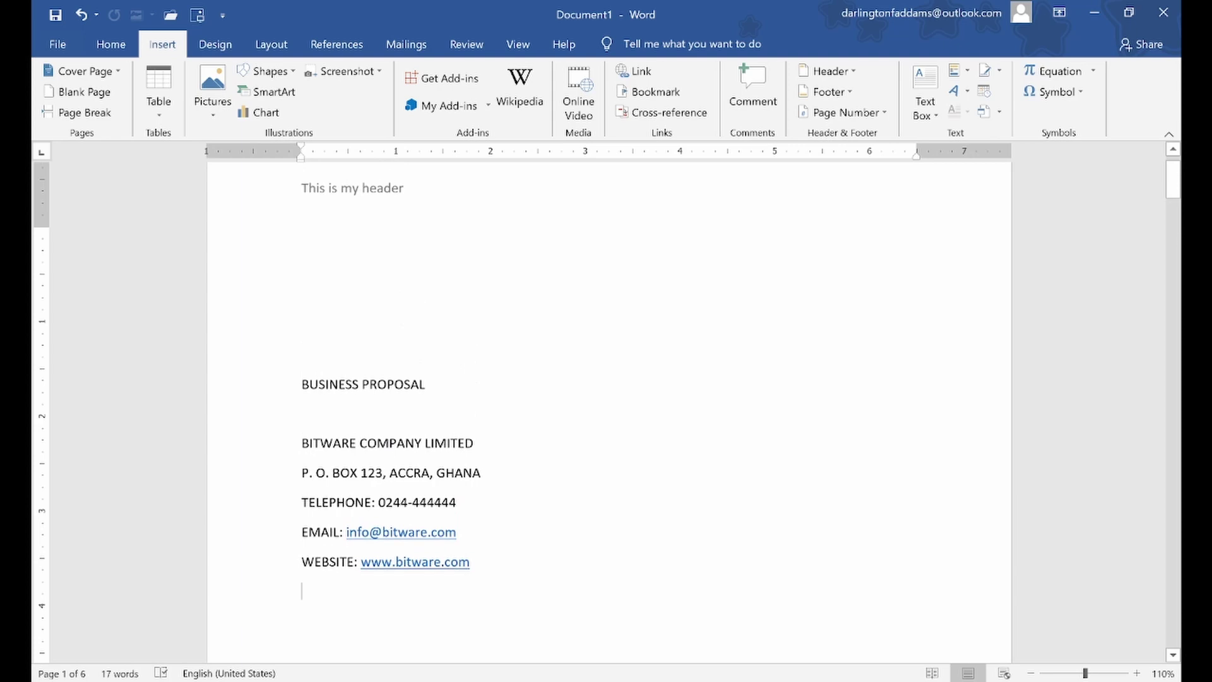
Give the BUSINESS PROPOSAL title Heading 1 style in 36-pt Arial Black
left_click(256, 397)
left_click(114, 44)
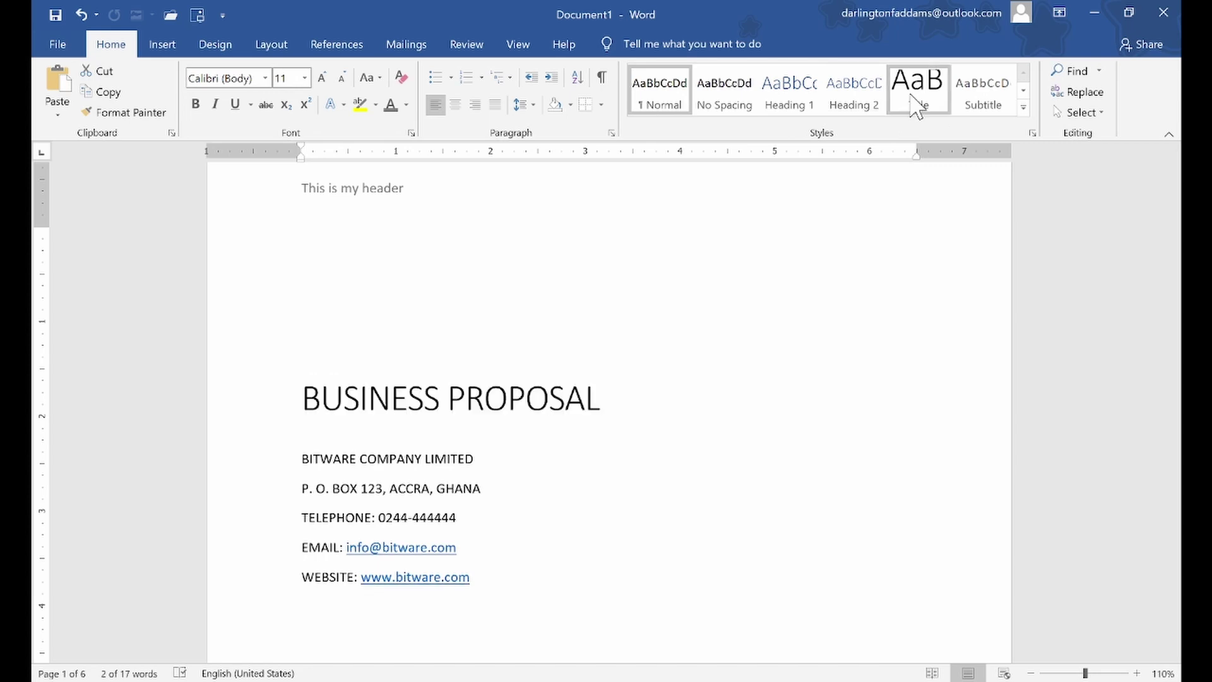
left_click(786, 94)
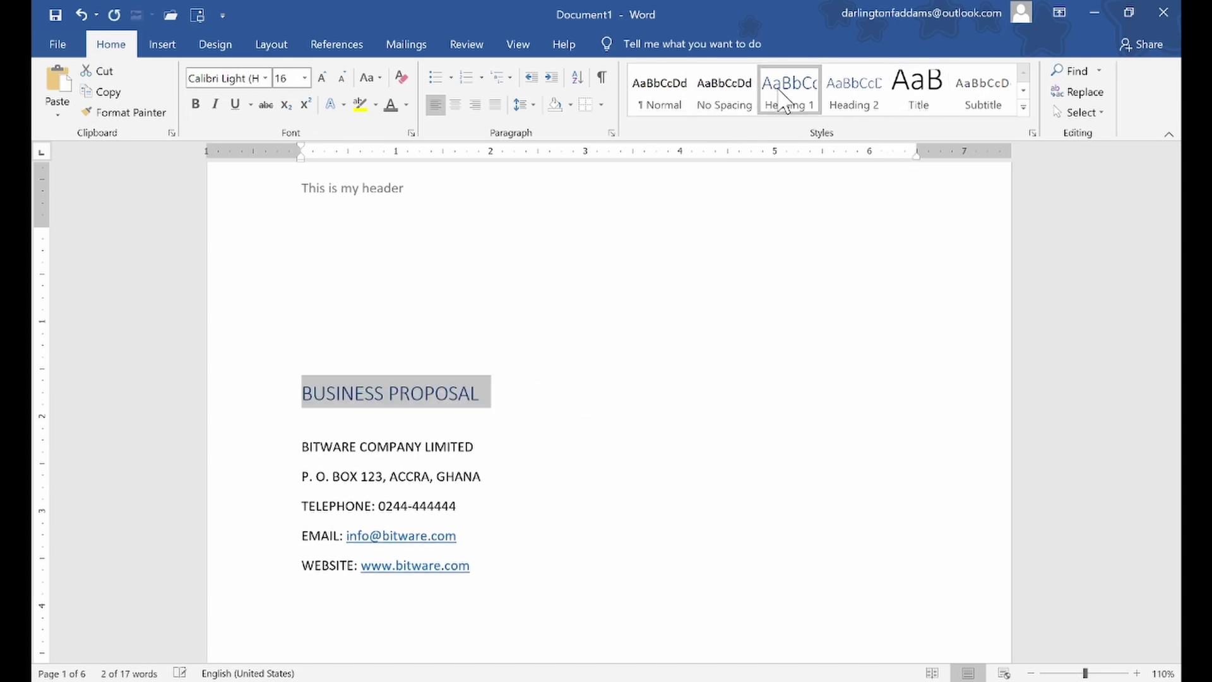
left_click(326, 77)
left_click(328, 78)
left_click(326, 78)
left_click(326, 78)
left_click(326, 78)
left_click(326, 78)
left_click(326, 78)
left_click(325, 77)
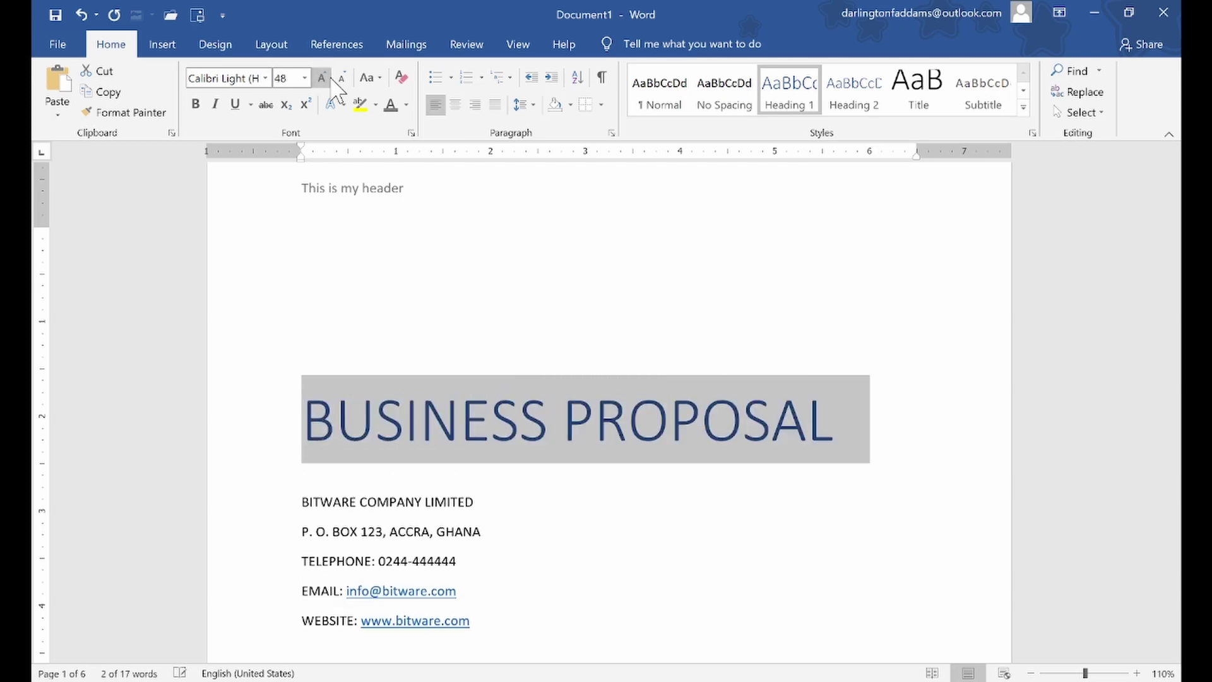
left_click(265, 77)
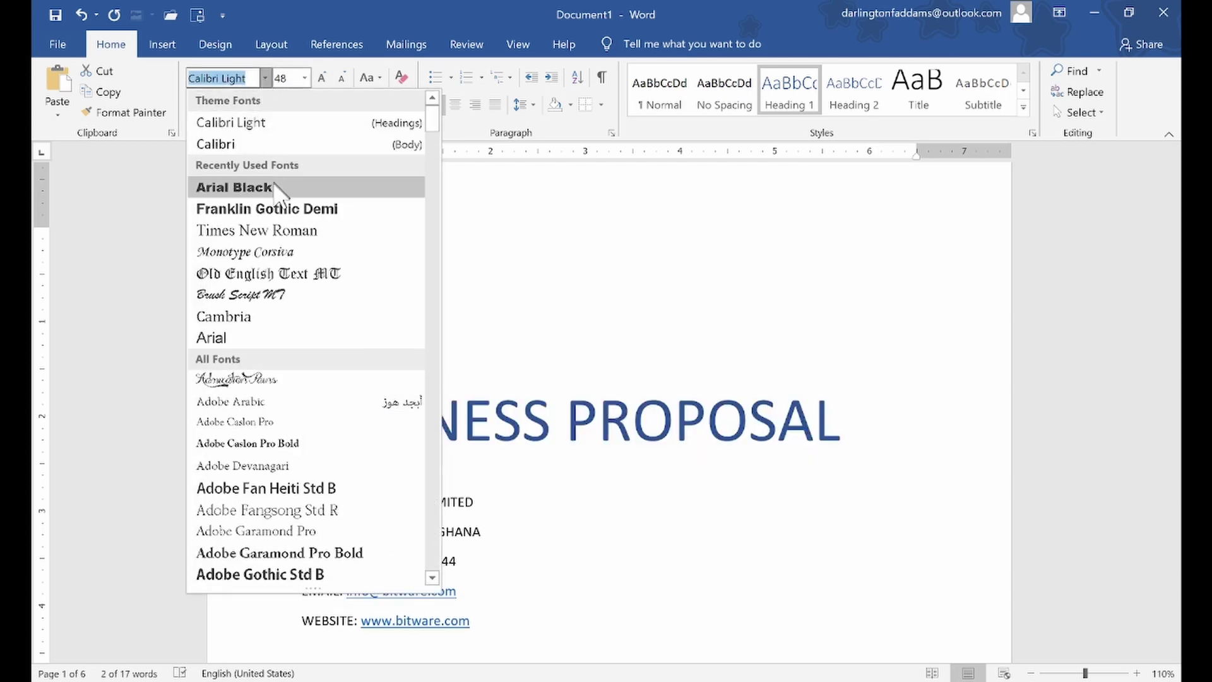
left_click(273, 187)
left_click(341, 78)
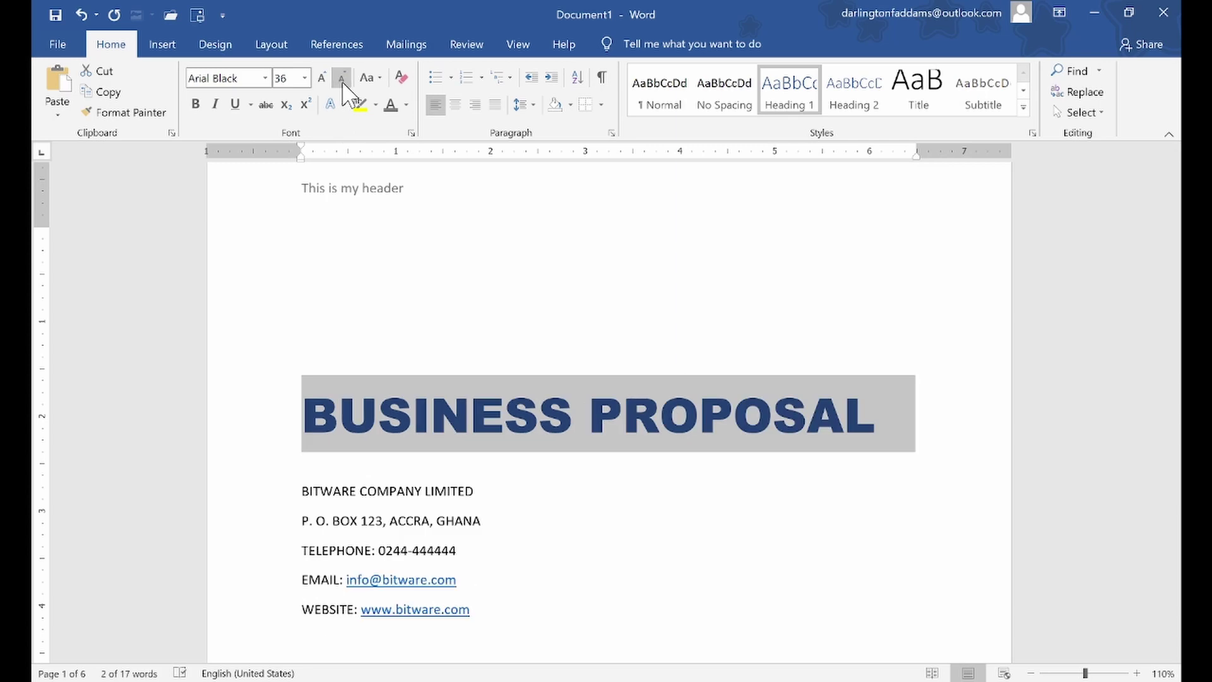
Center the BUSINESS PROPOSAL title and colour it blue
left_click(455, 105)
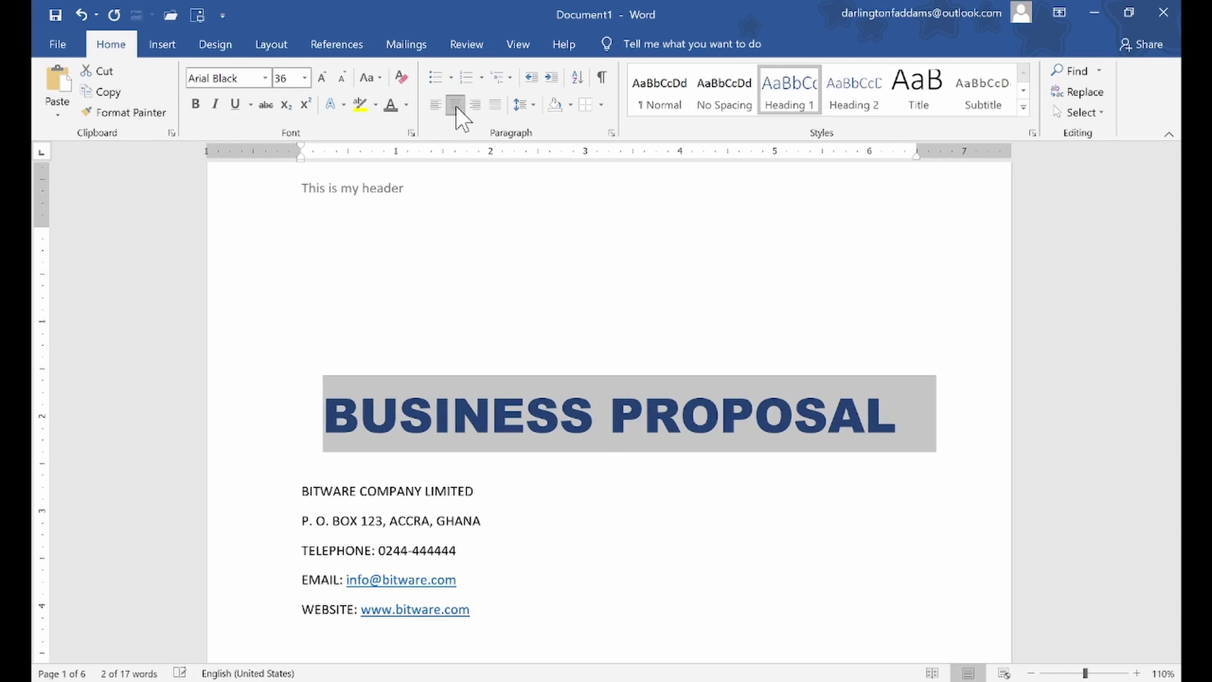
left_click(405, 105)
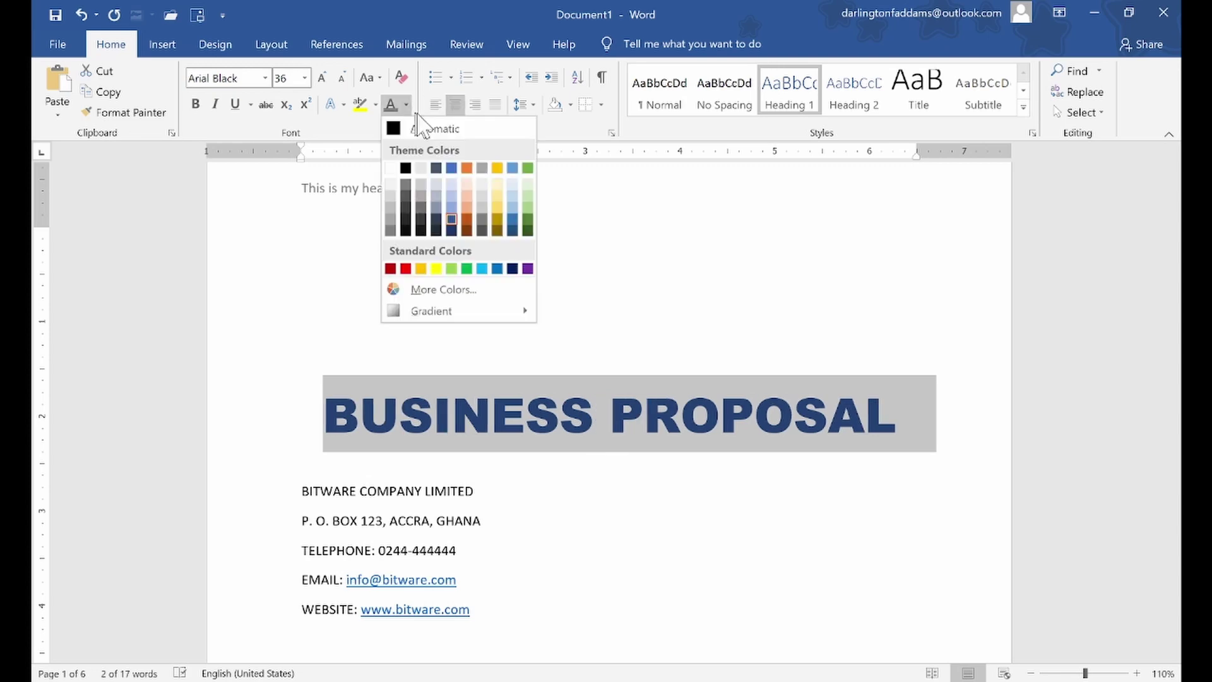
left_click(497, 269)
left_click(419, 465)
Select the company name and all the contact lines below the title
scroll(421, 468, "down", 1)
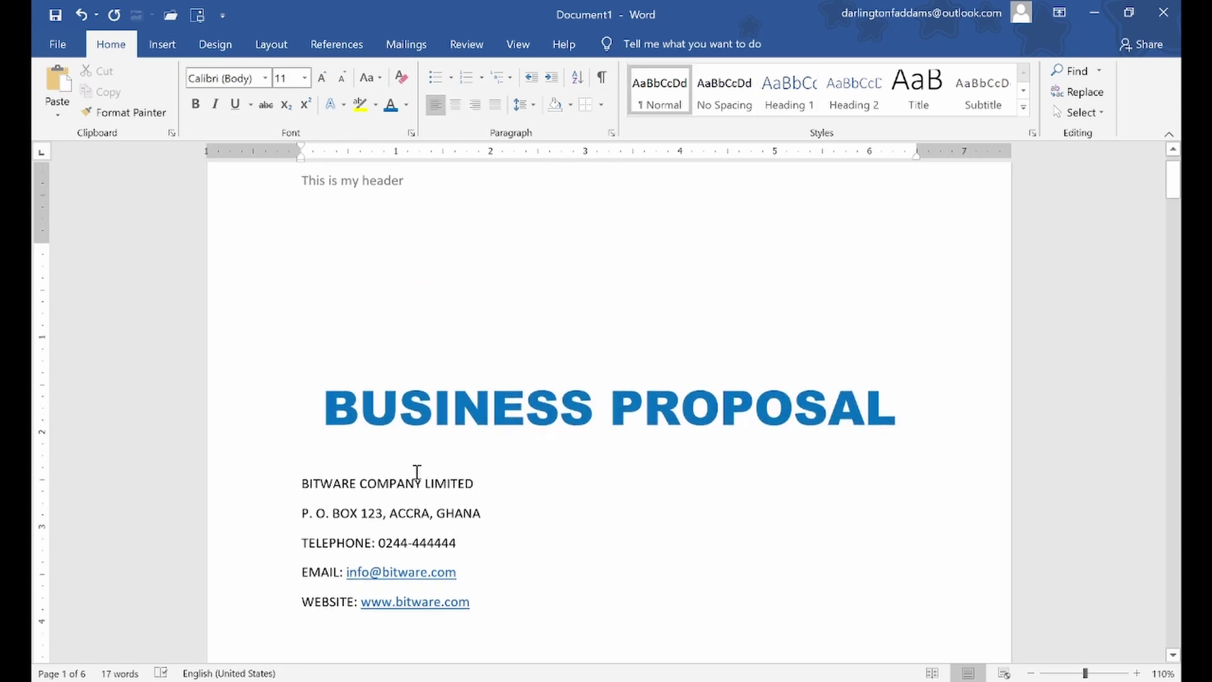
scroll(422, 469, "up", 1)
scroll(370, 378, "up", 1)
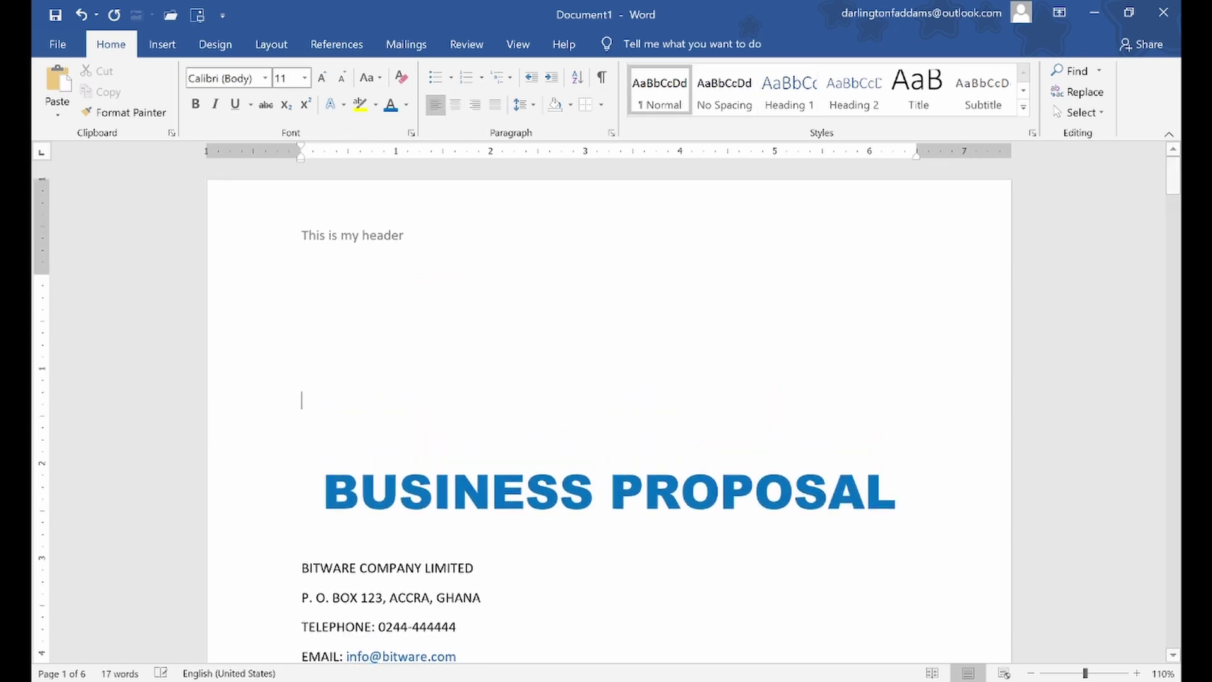
scroll(371, 378, "down", 3)
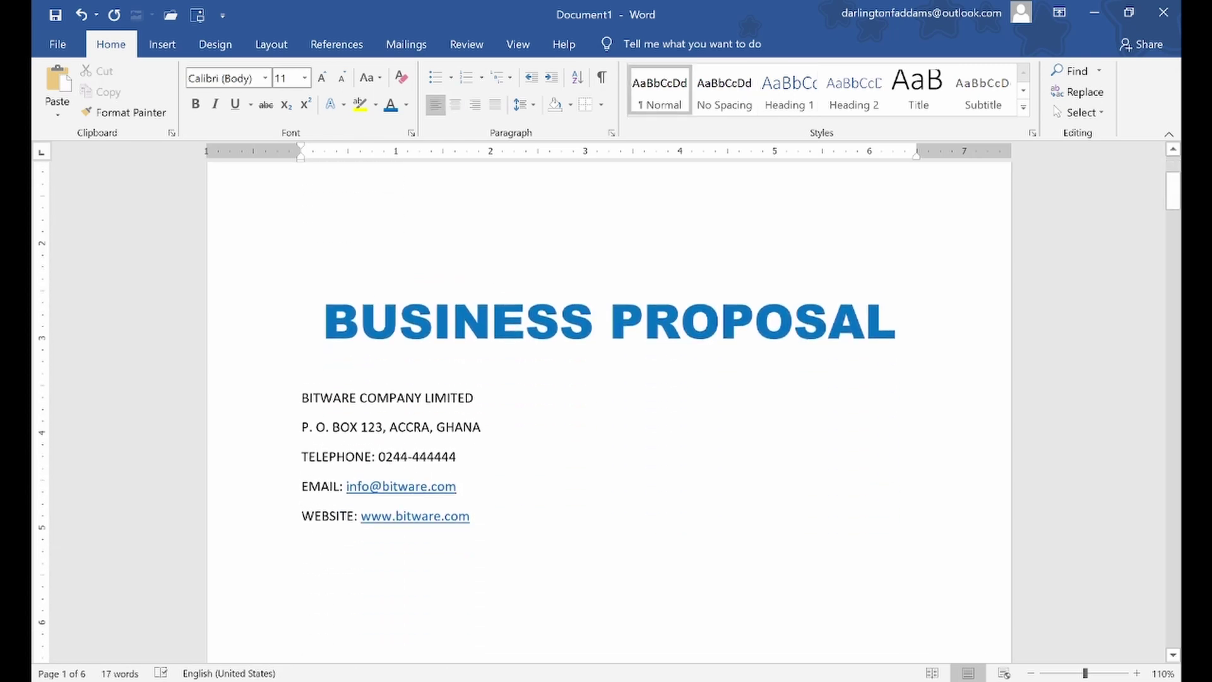
left_click(275, 390)
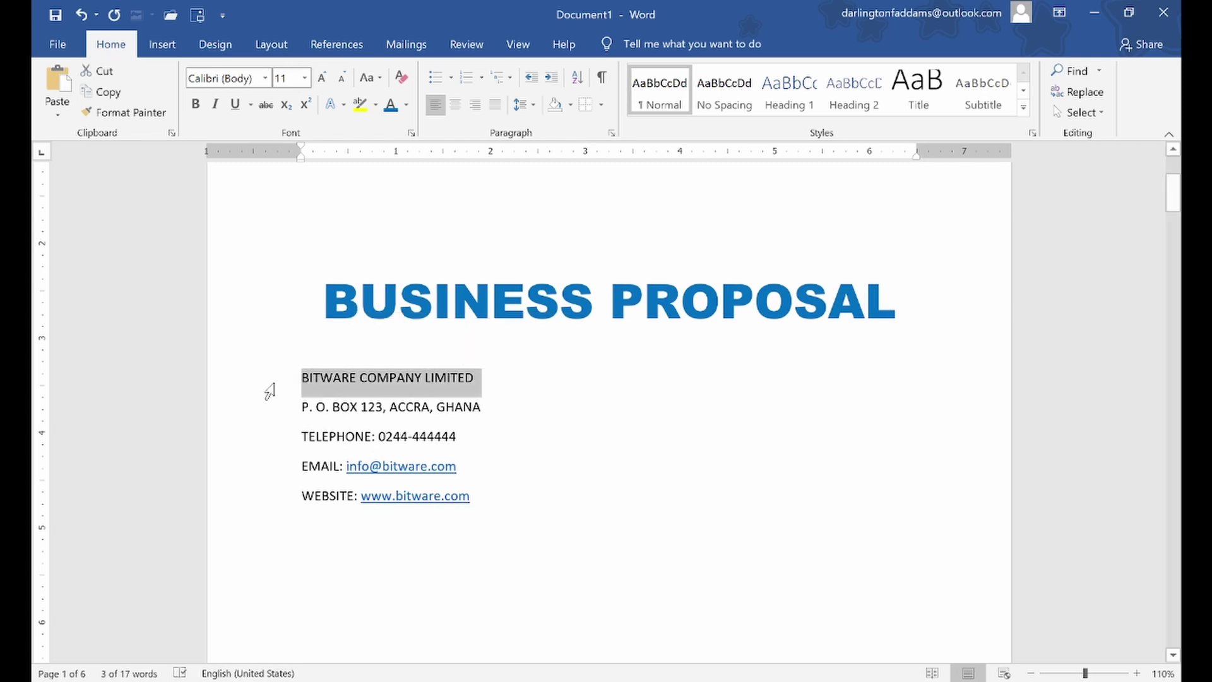
left_click_drag(253, 387, 261, 505)
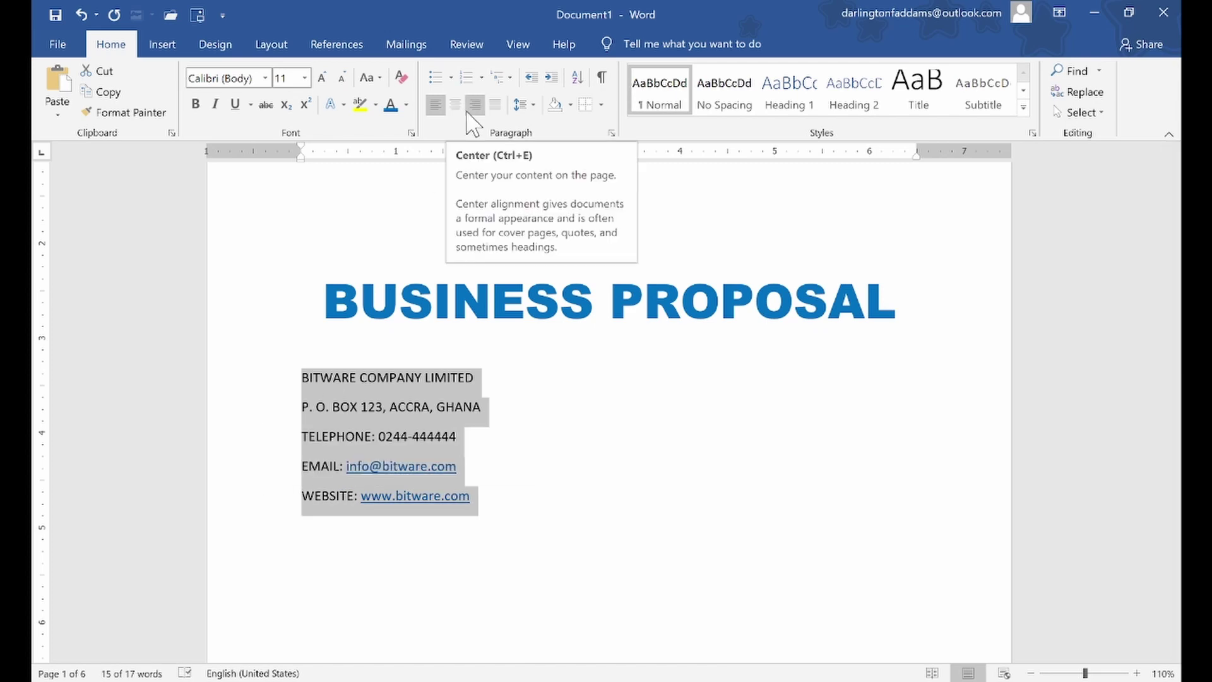
Center the contact block and make the company name bold, Title style and centred
left_click(456, 104)
left_click(585, 435)
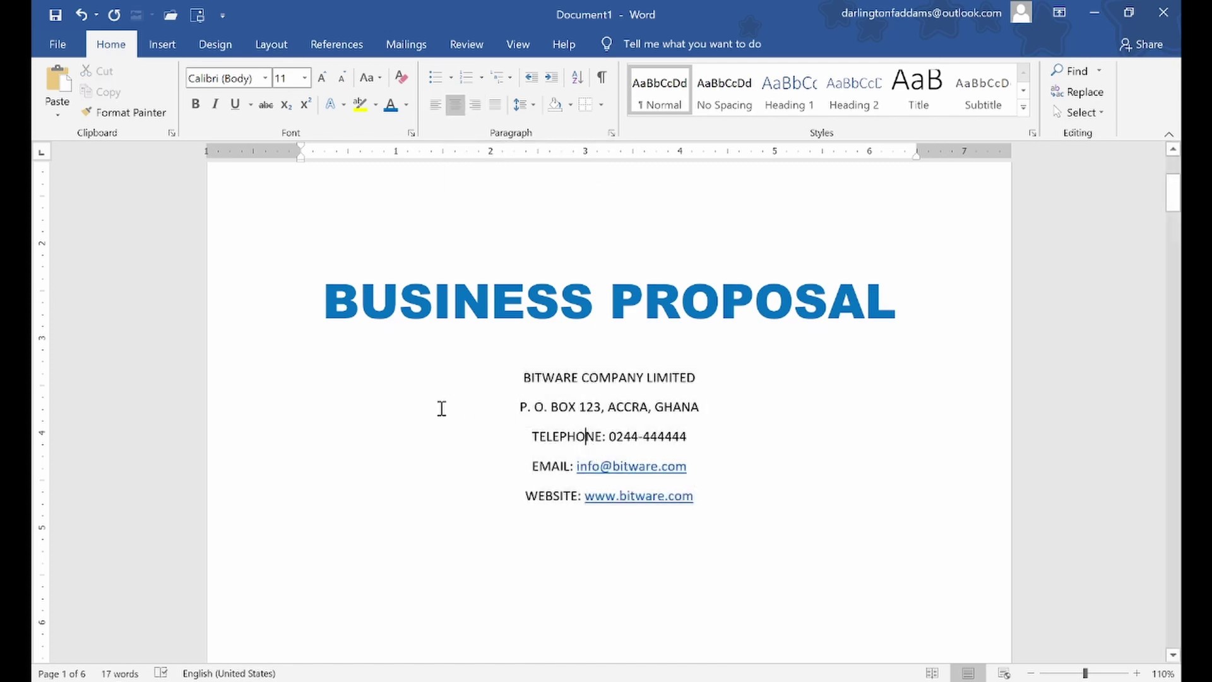
left_click(279, 384)
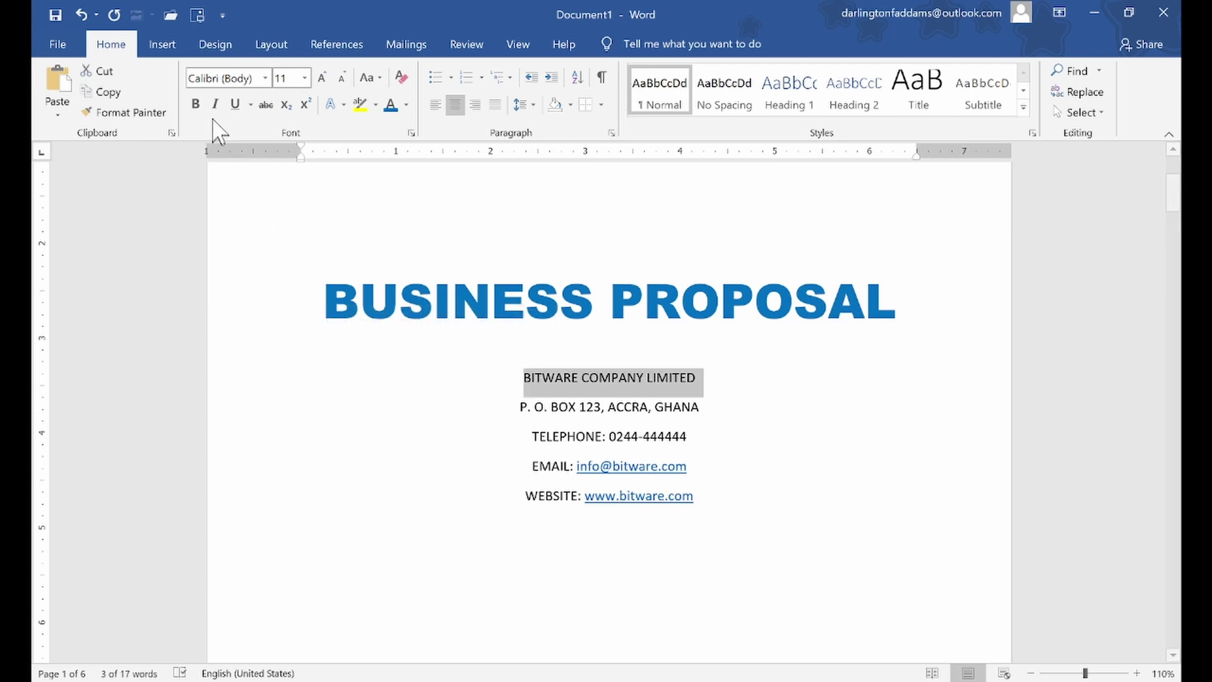
left_click(196, 105)
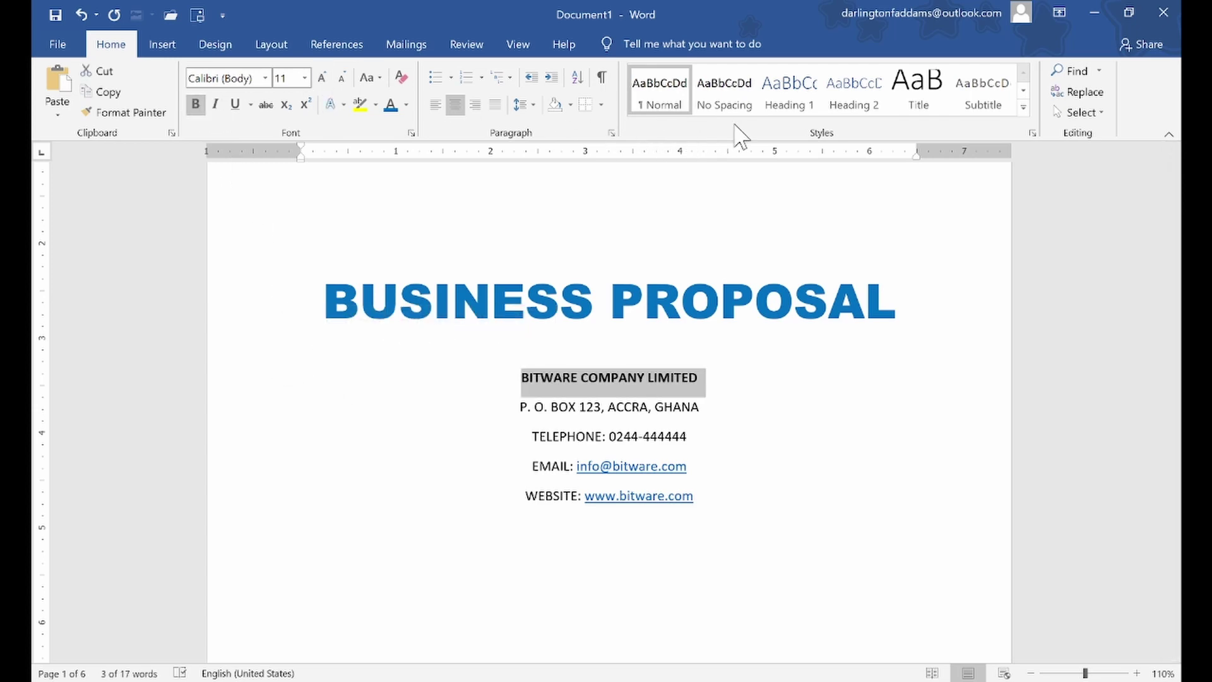
left_click(918, 95)
left_click(457, 101)
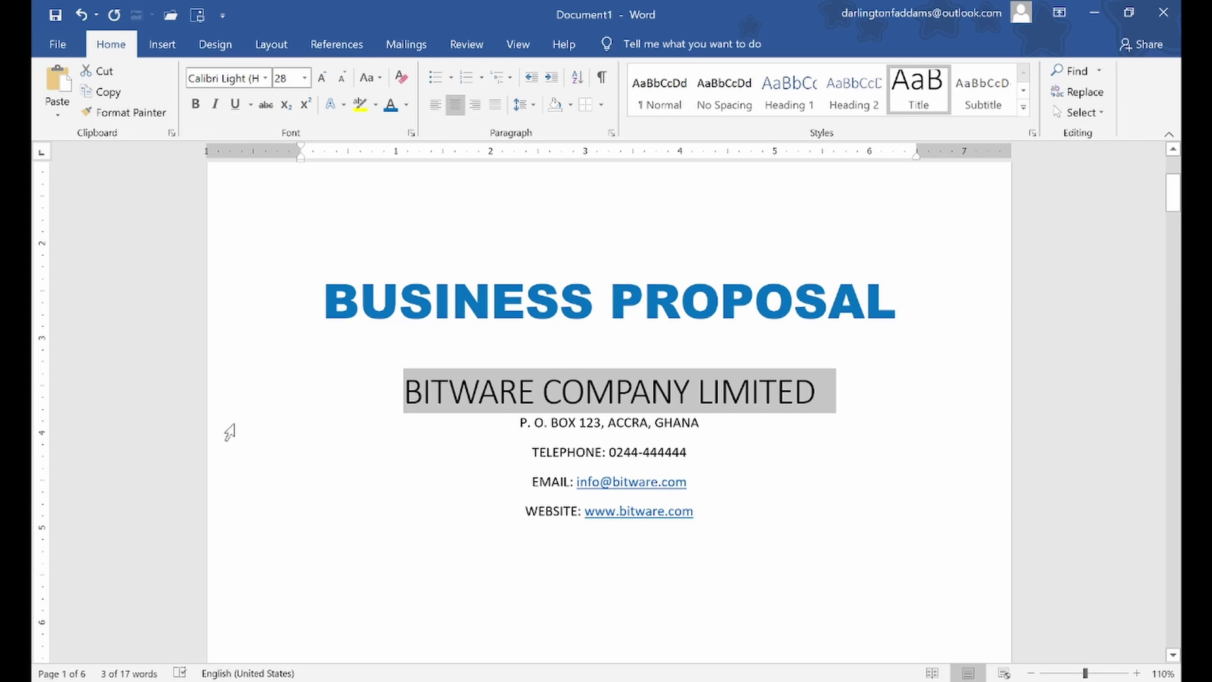
Remove the space after the contact lines and enlarge them to 14 pt
left_click_drag(232, 428, 262, 513)
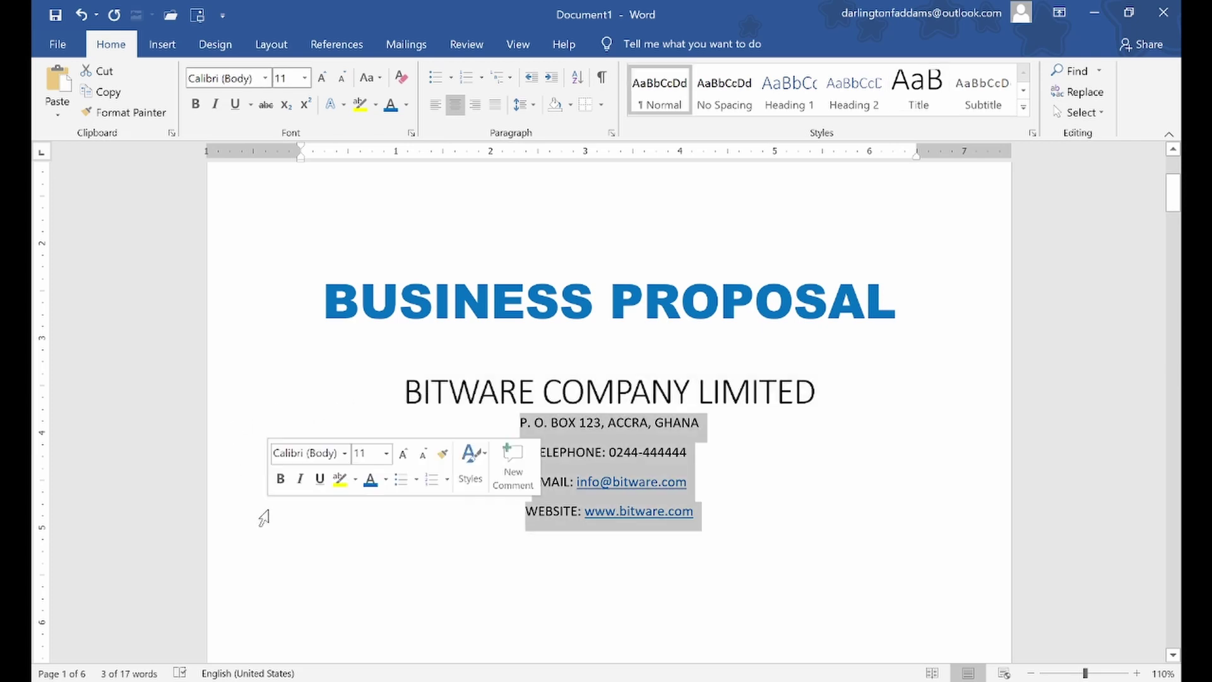
left_click(524, 105)
left_click(567, 302)
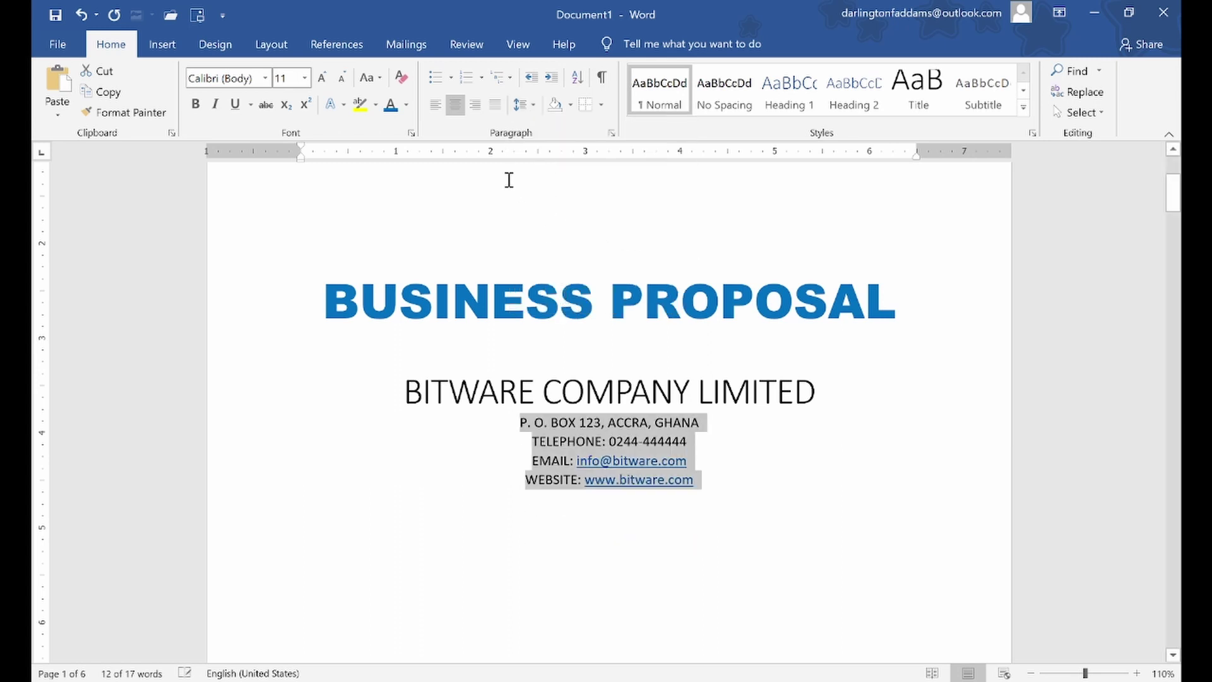
left_click(528, 423)
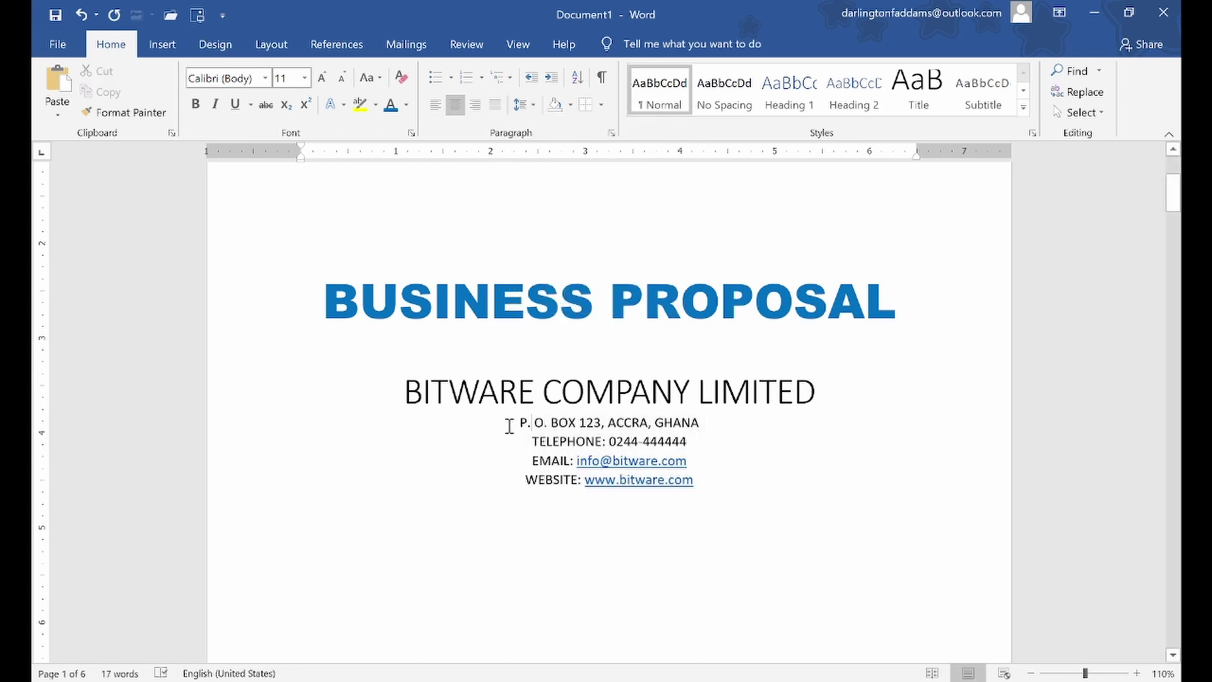
left_click_drag(547, 424, 706, 482)
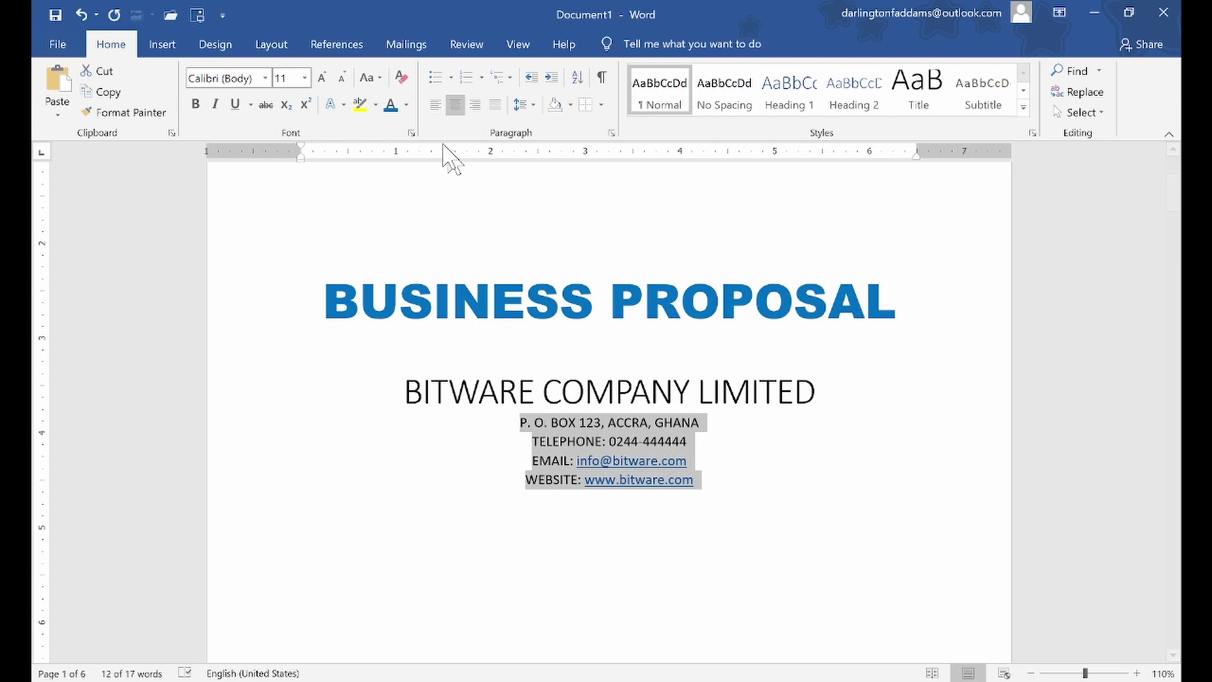
left_click(322, 77)
left_click(321, 78)
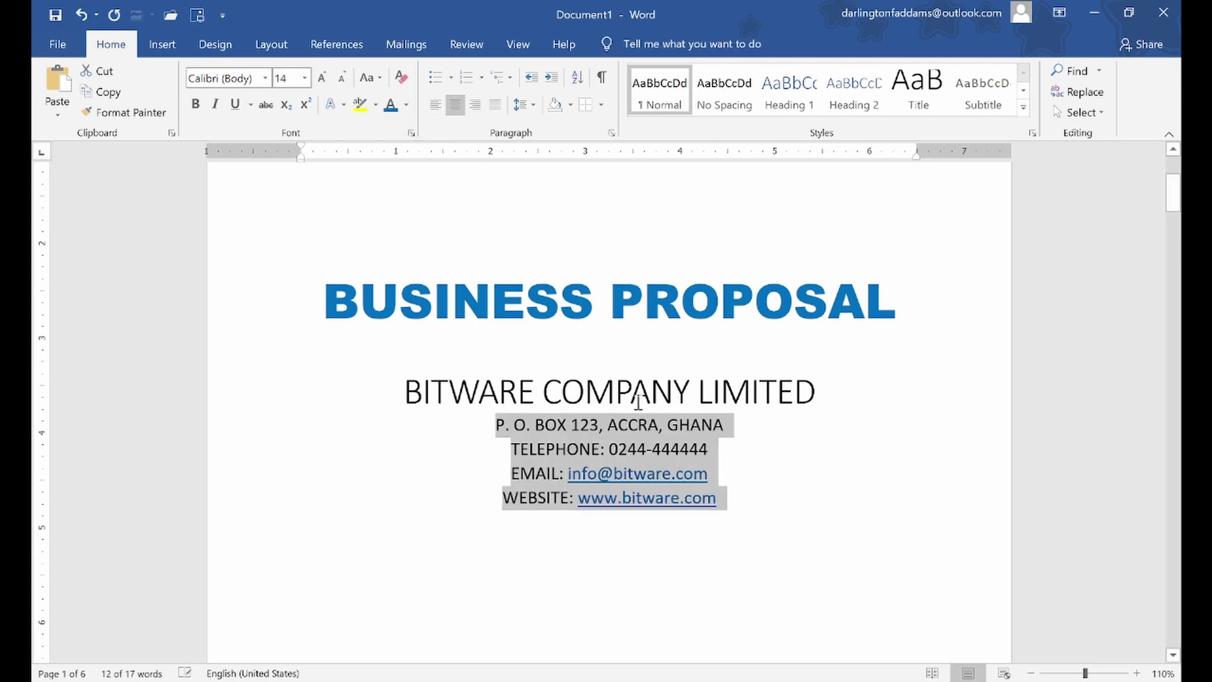
Add a blank line after the telephone line and join the website onto the e-mail line with a tab
left_click(637, 450)
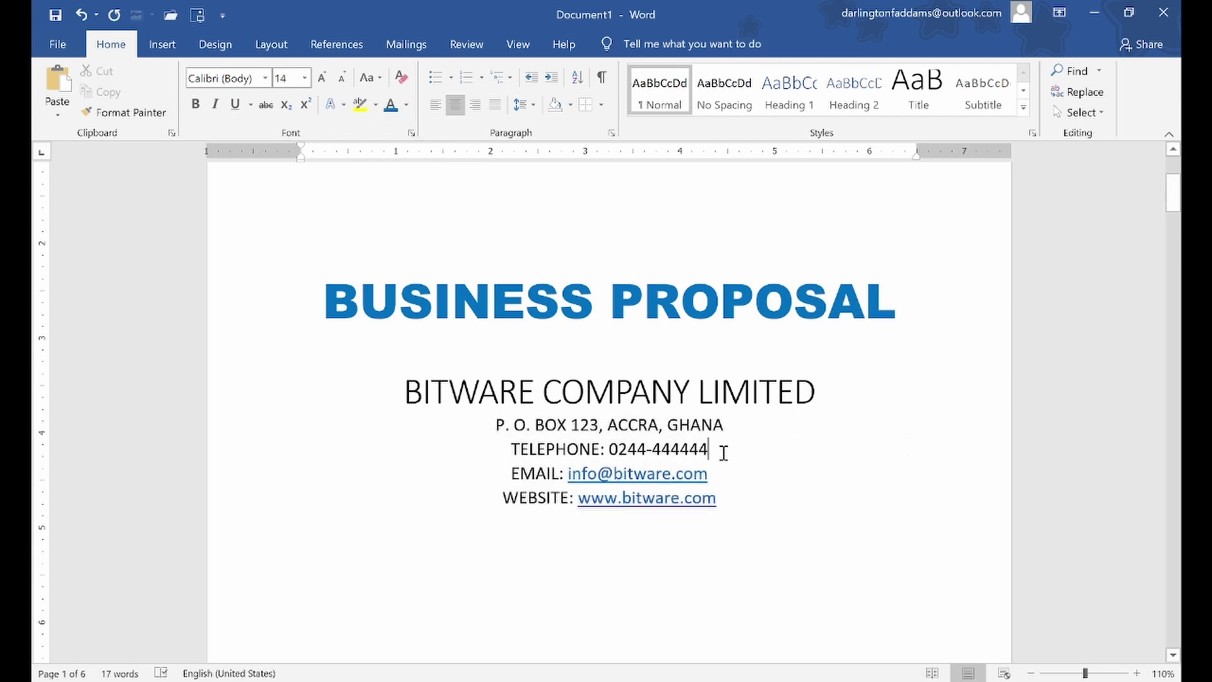
key("Return")
left_click(199, 399)
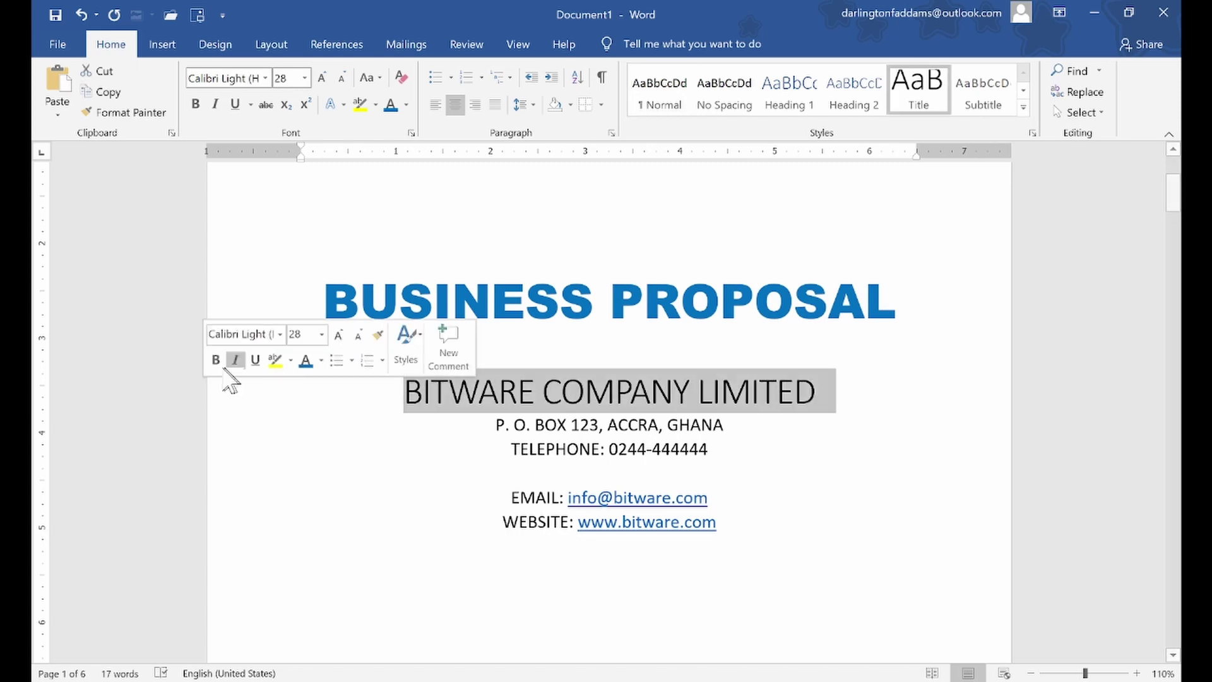
left_click(590, 425)
left_click(622, 362)
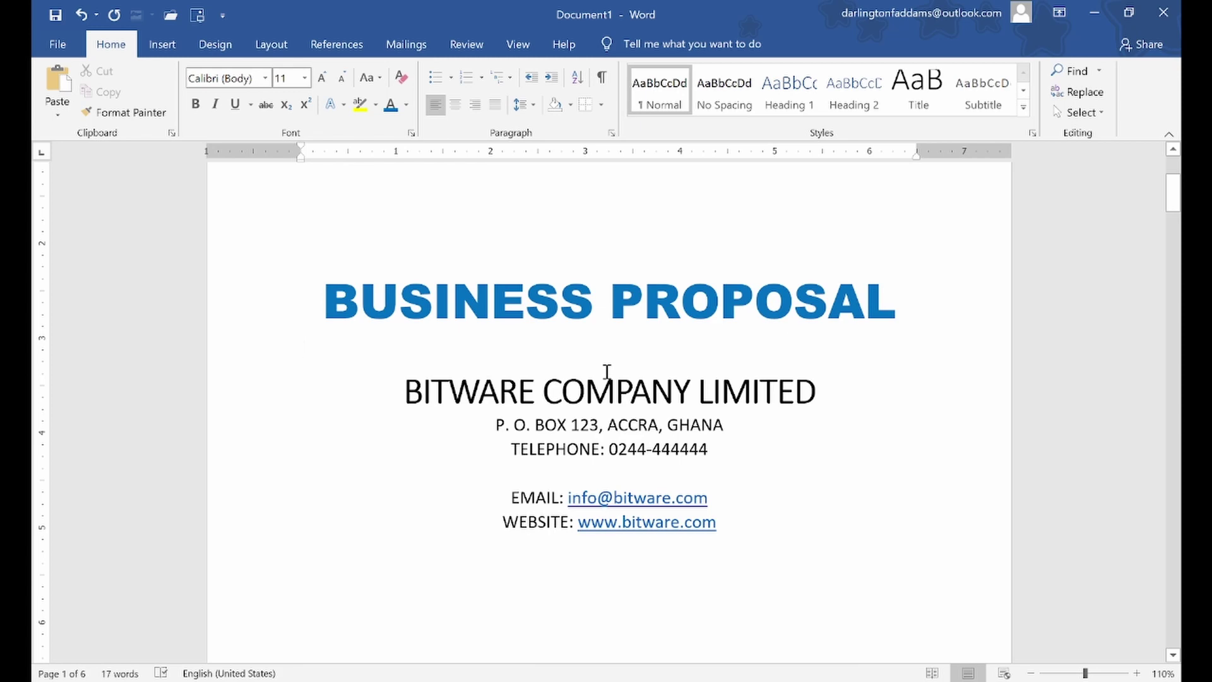
left_click(503, 522)
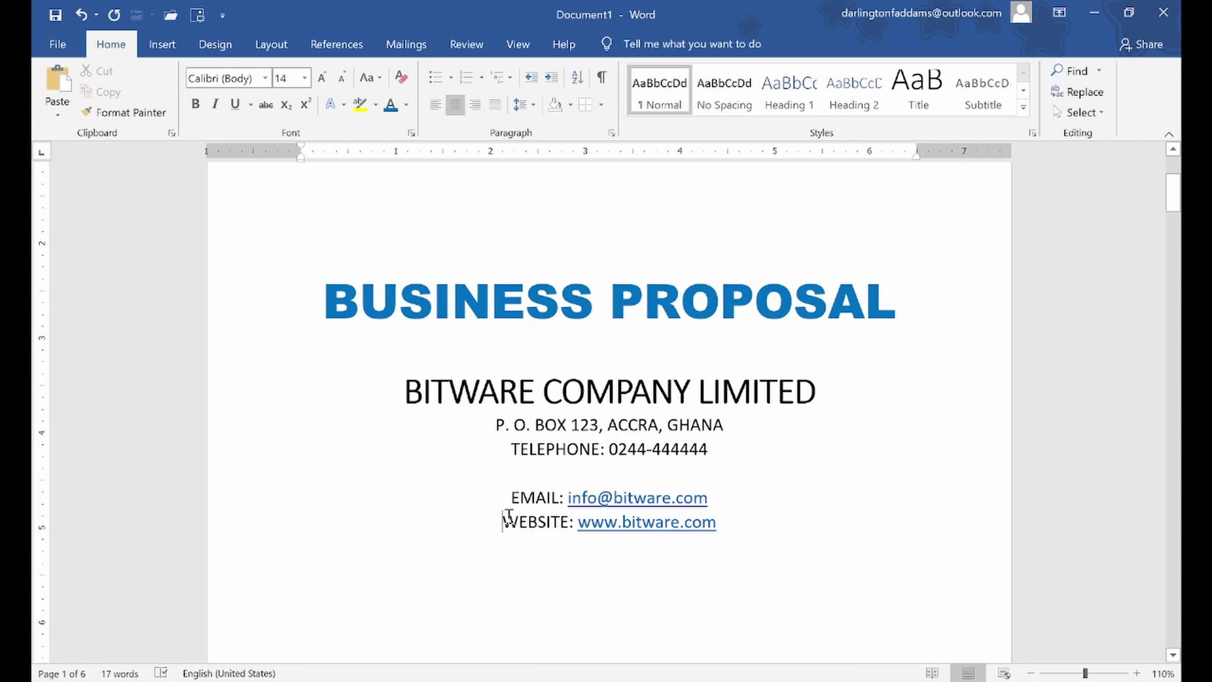
key("BackSpace")
key("BackSpace")
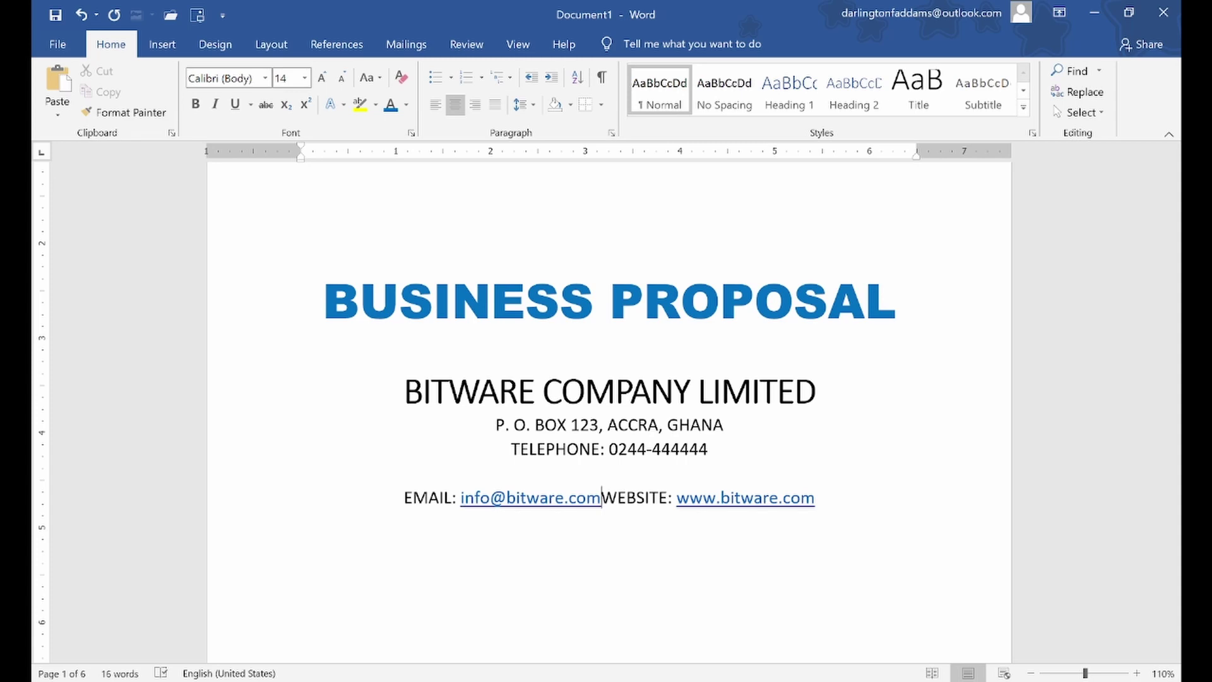
key("Tab")
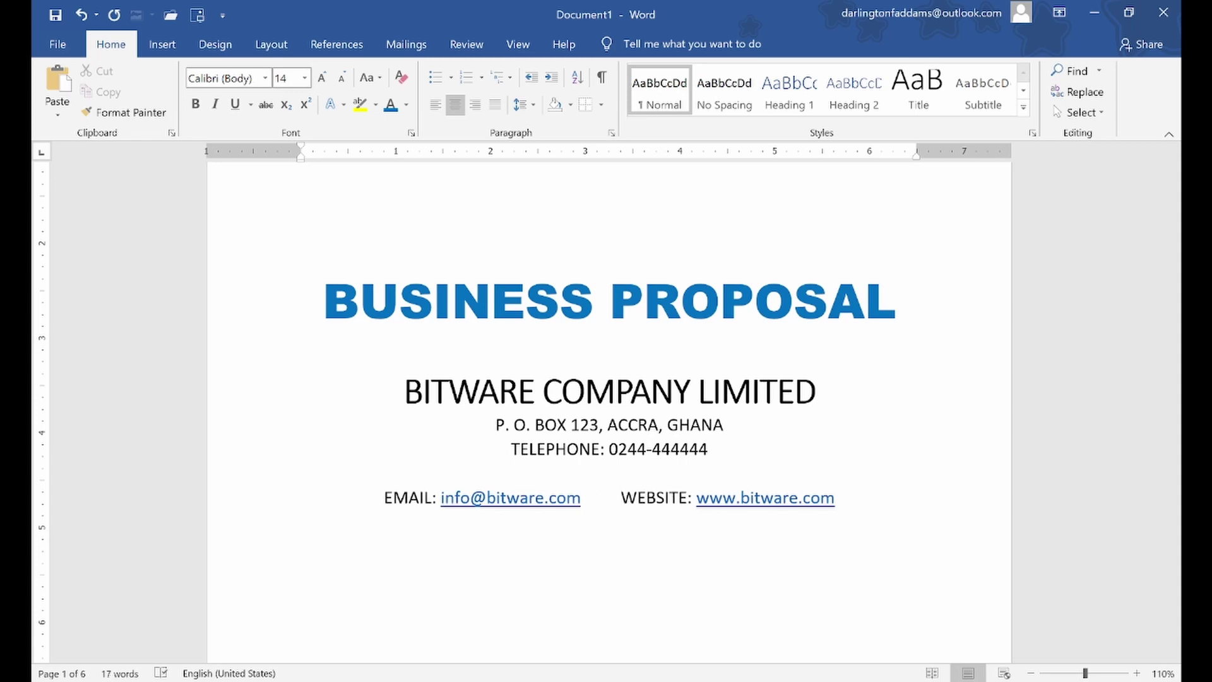
Add blank lines below and above the BUSINESS PROPOSAL title, then switch to File Explorer
left_click(564, 334)
key("Return")
key("Return")
key("Return")
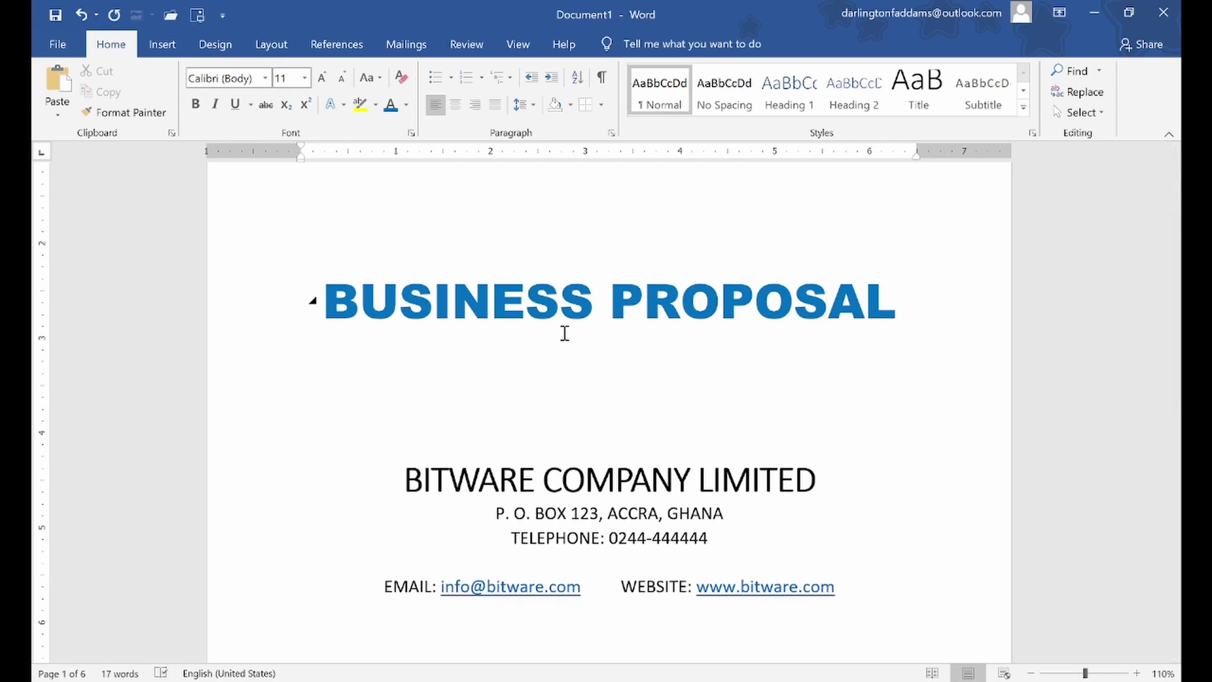
scroll(564, 334, "up", 4)
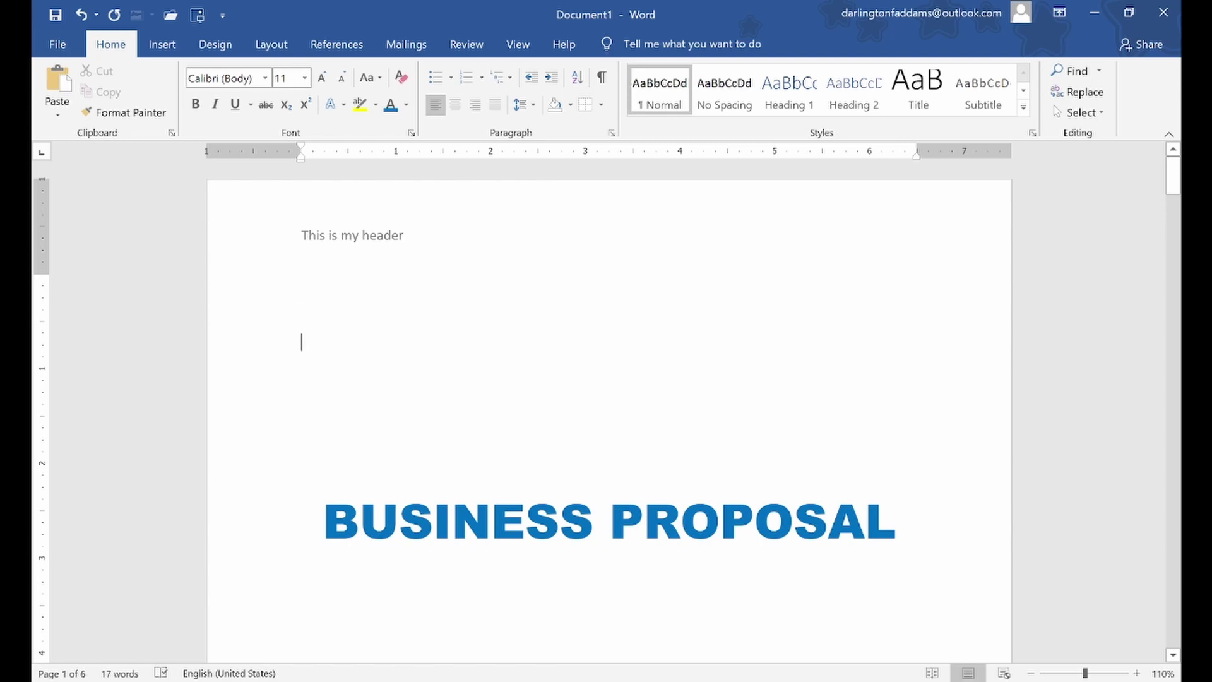
key("Return")
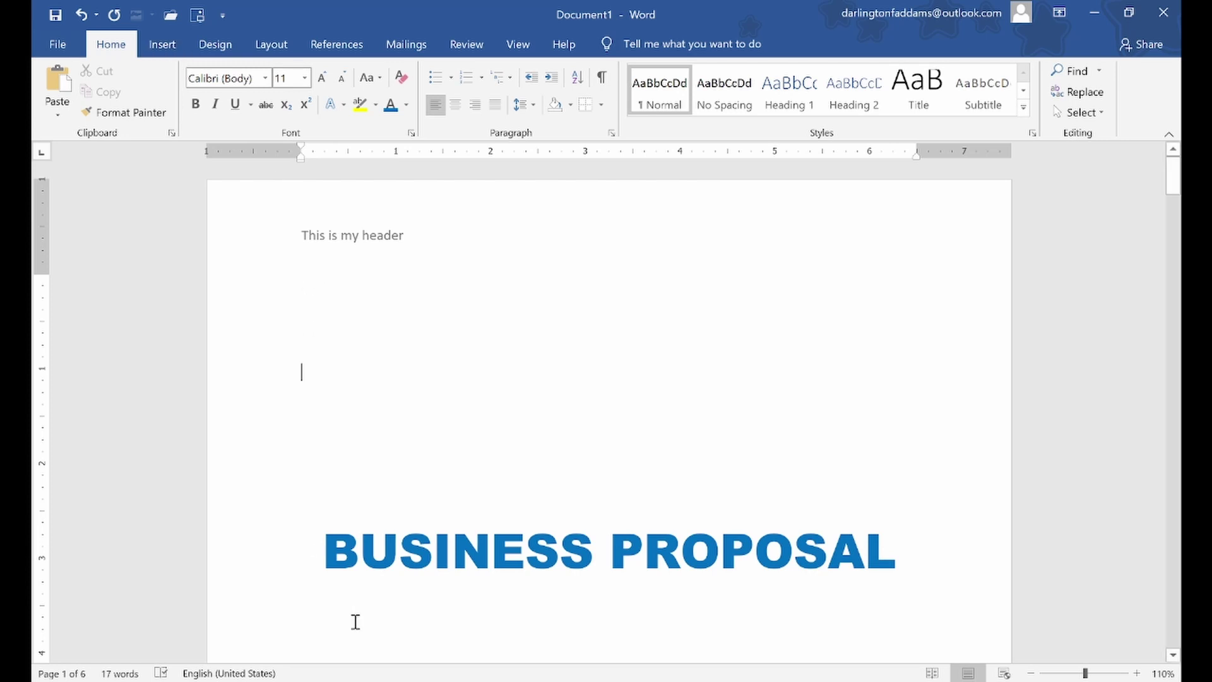
key("alt+Tab")
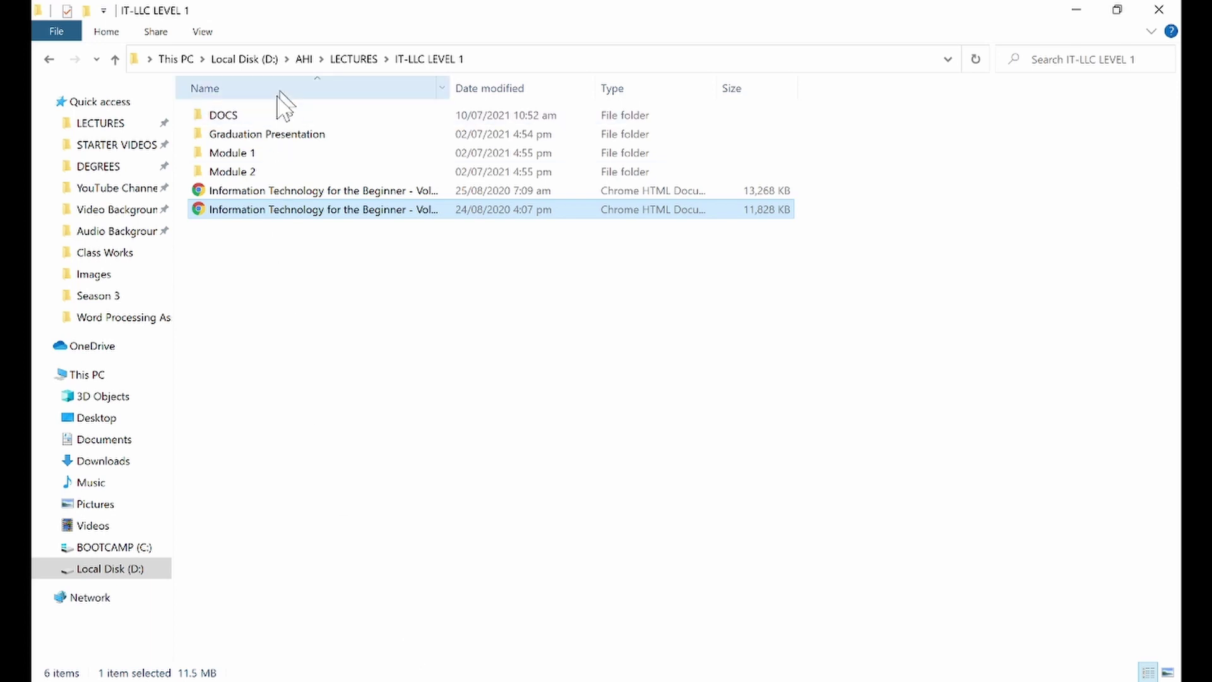
Open Module 2 > 9. Word Processing > Microsoft Word Projects > AHI MS Word Project 3 - Purchase Order beside Word
double_click(254, 172)
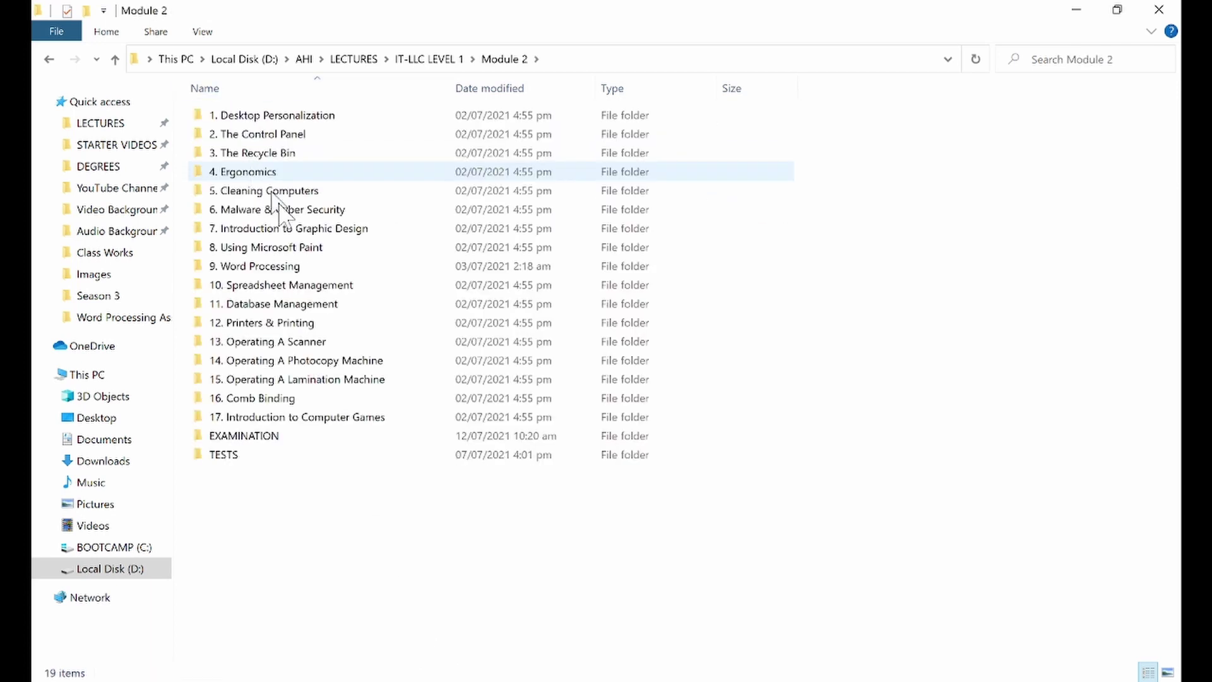
double_click(281, 265)
double_click(261, 161)
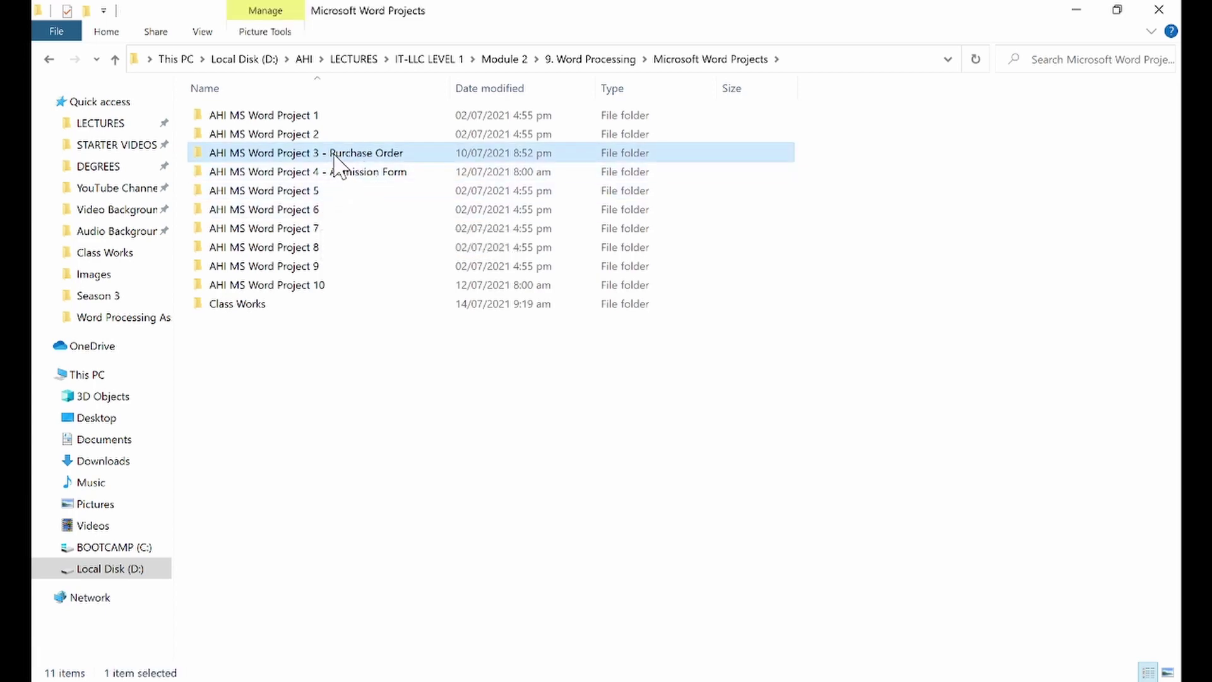
double_click(333, 153)
left_click_drag(481, 10, 957, 112)
Drag purchase-order-logo.png above the title, shrink it to a small emblem and centre it
left_click_drag(972, 234, 532, 328)
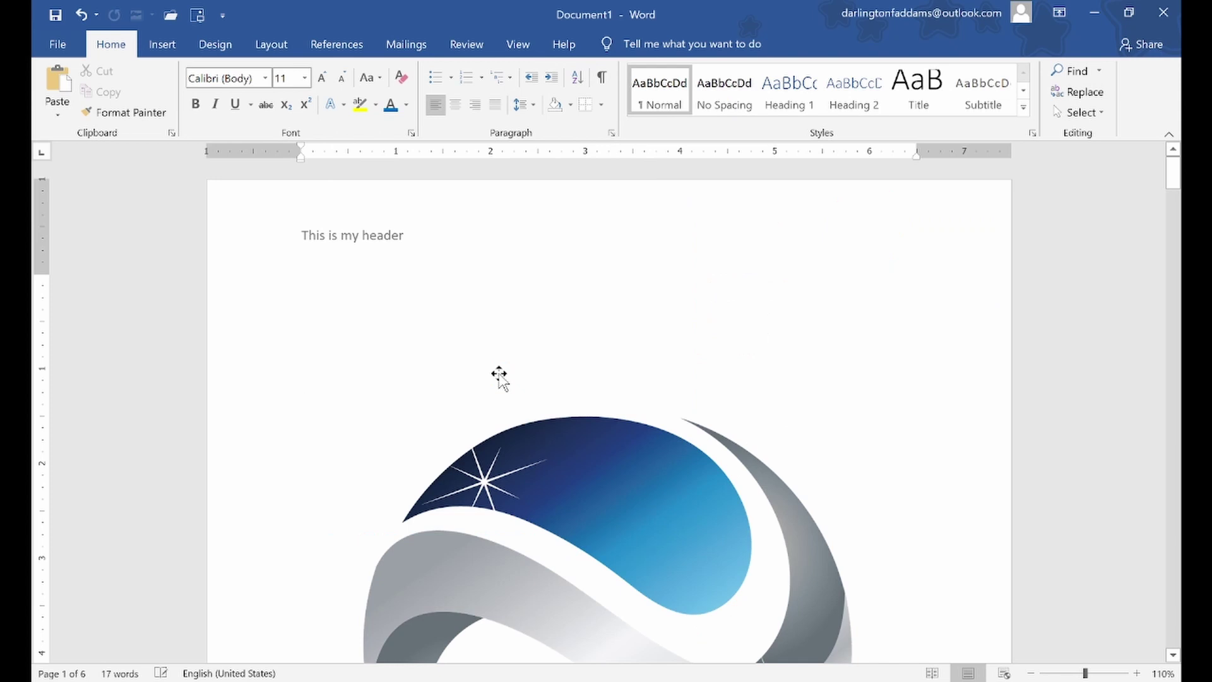
left_click(574, 449)
left_click_drag(919, 361, 558, 622)
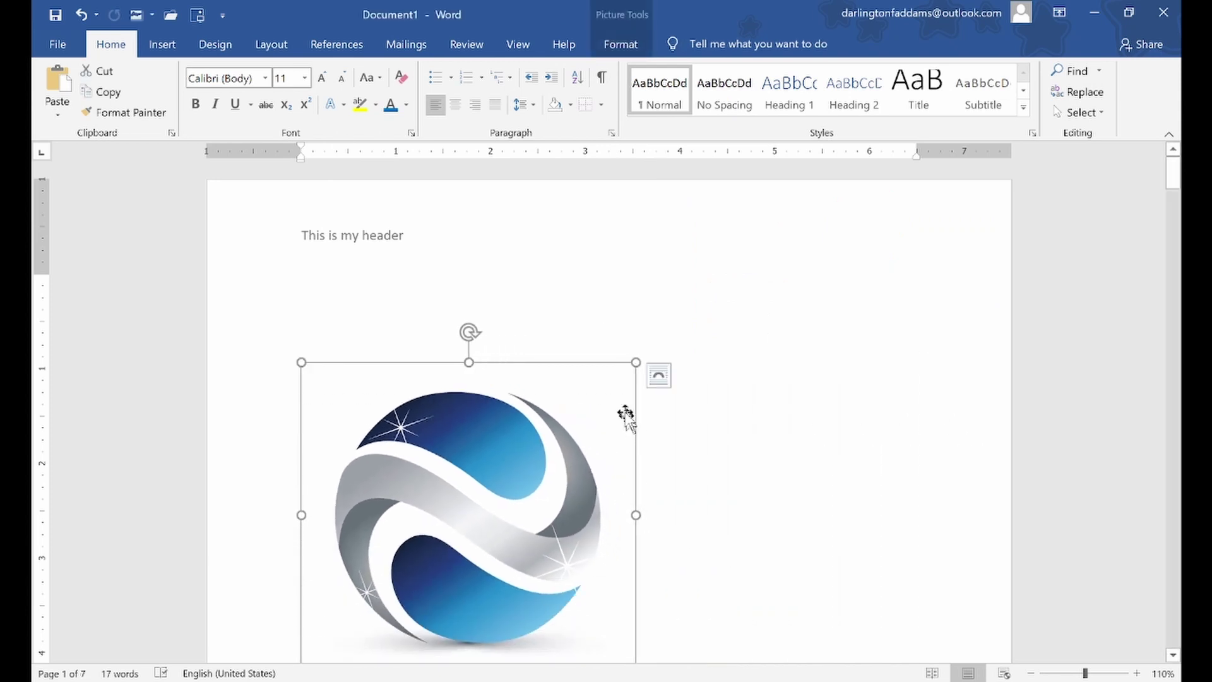
left_click_drag(631, 373, 498, 417)
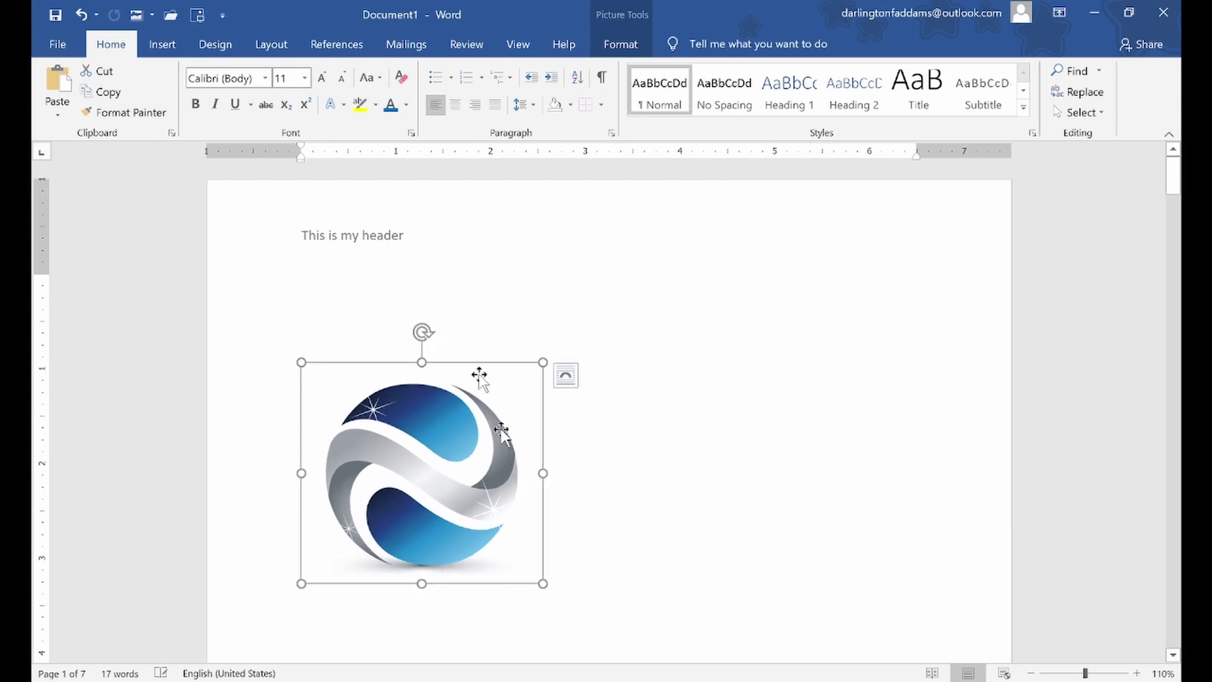
left_click(455, 105)
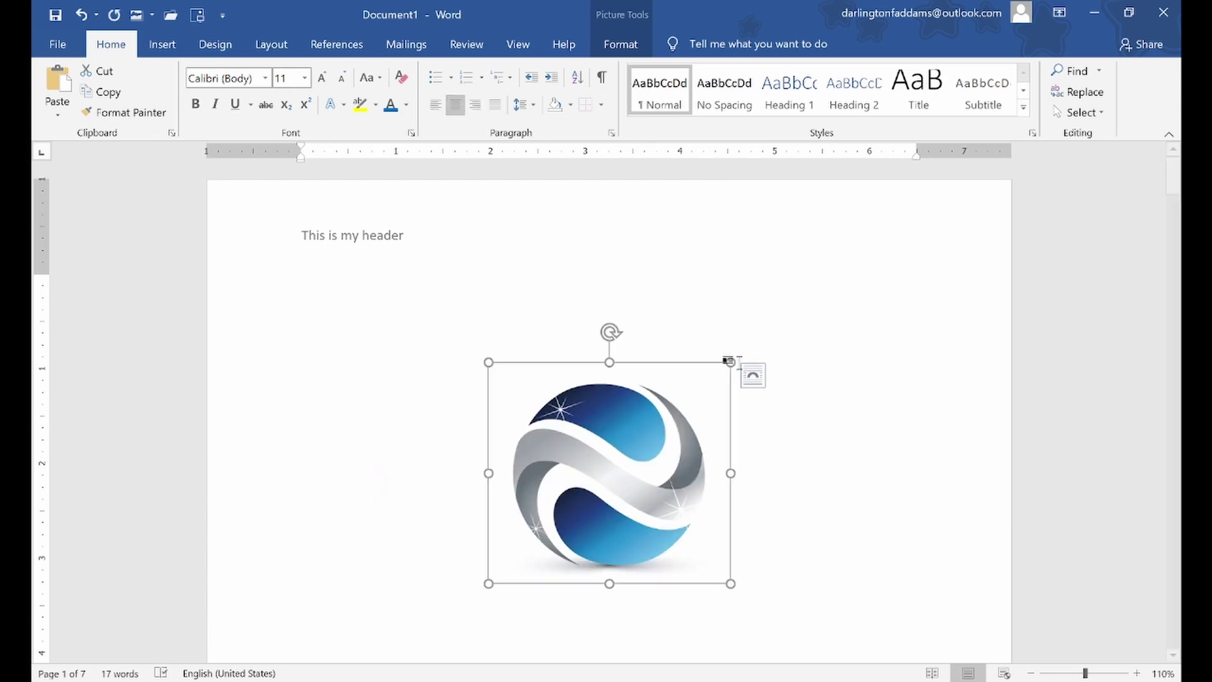
left_click_drag(730, 362, 653, 446)
left_click(756, 437)
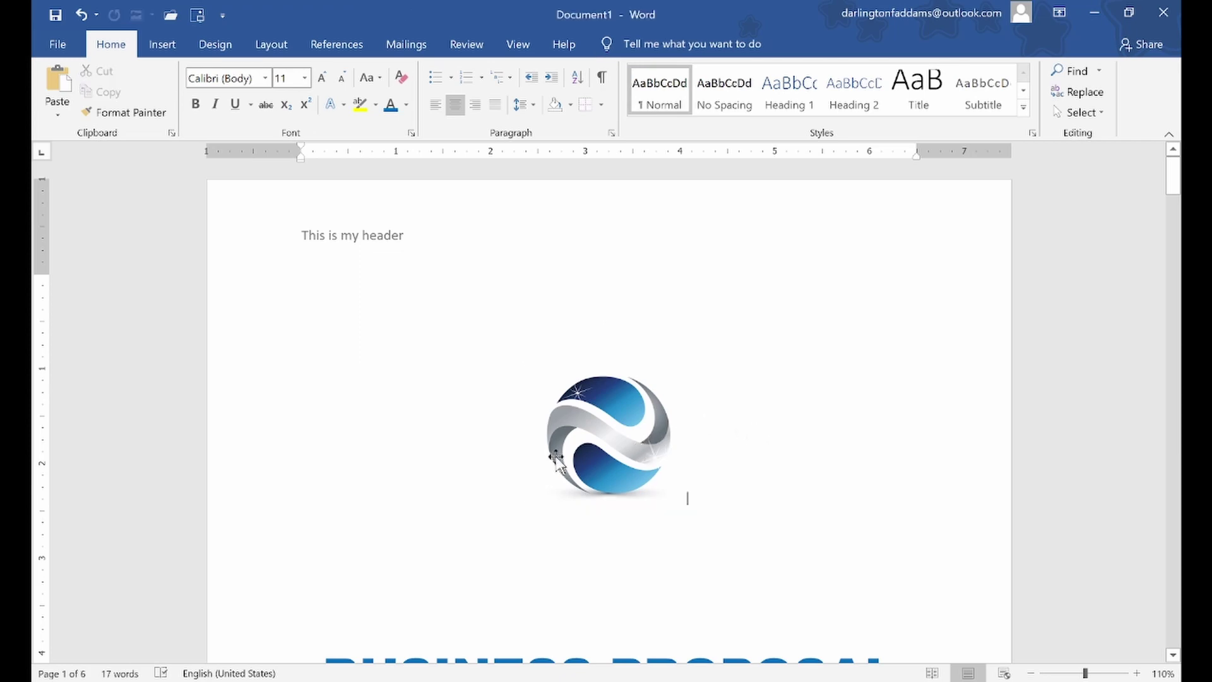
Set the BUSINESS PROPOSAL title's font size to 38 pt
scroll(556, 458, "down", 10)
scroll(557, 457, "up", 2)
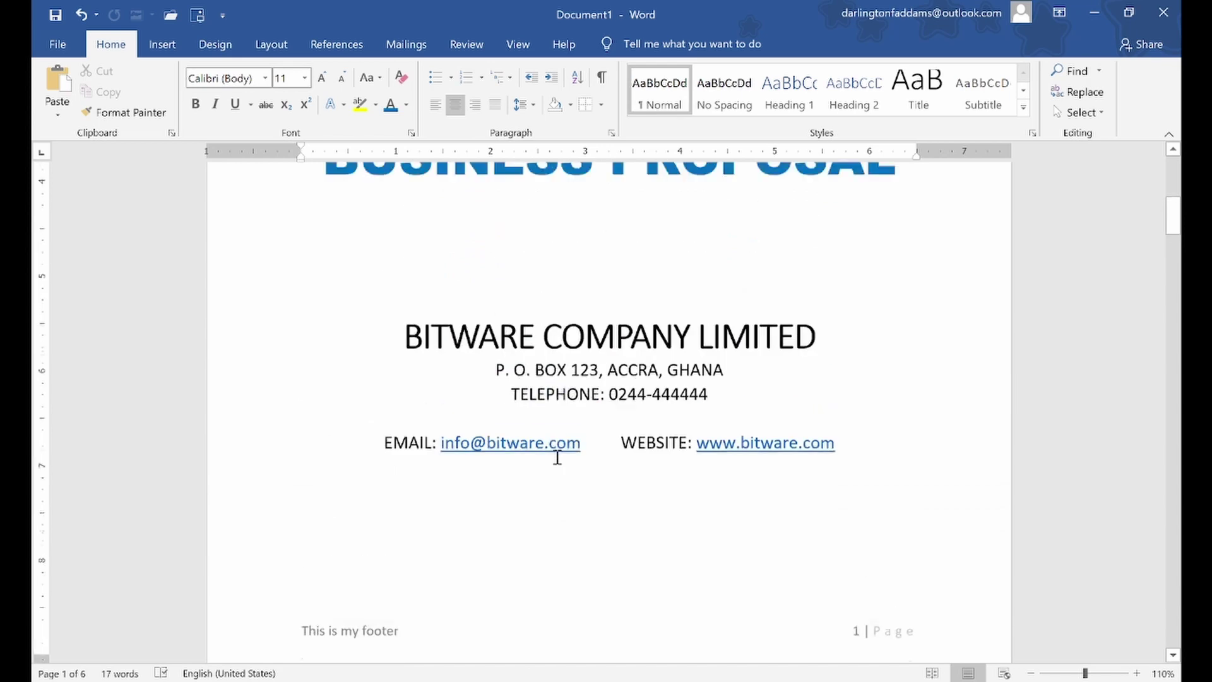
scroll(555, 442, "up", 3)
left_click(547, 387)
key("Return")
key("Return")
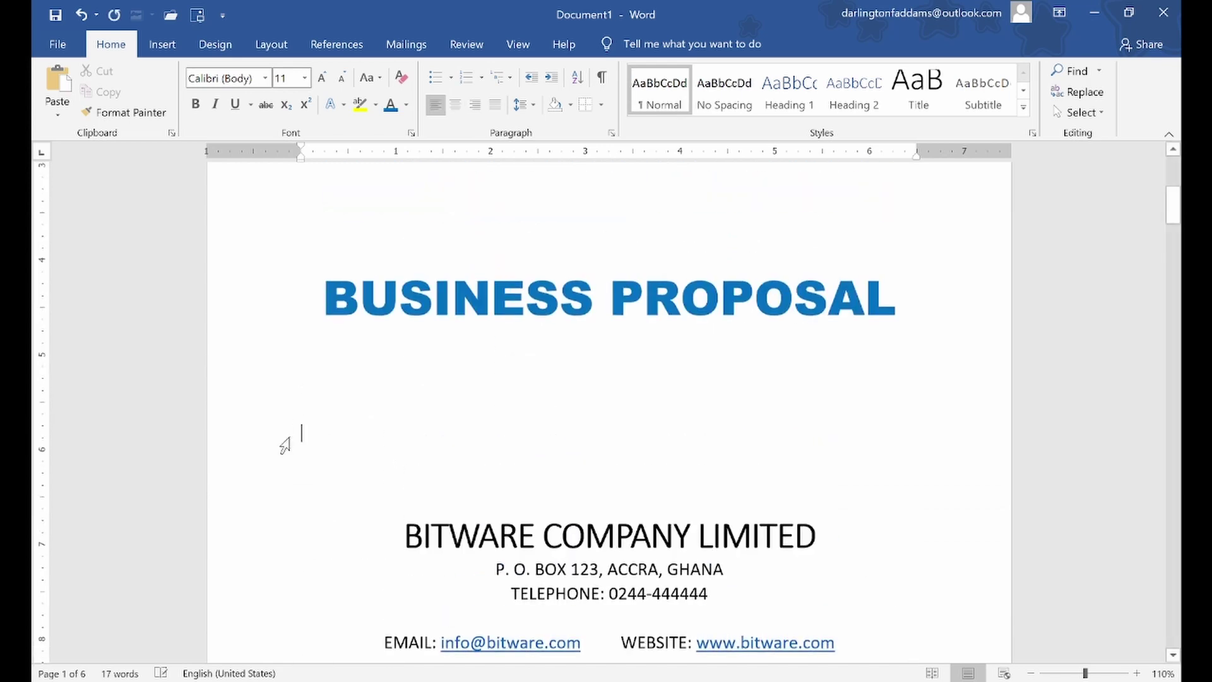
scroll(284, 443, "down", 1)
key("BackSpace")
key("BackSpace")
scroll(281, 286, "up", 3)
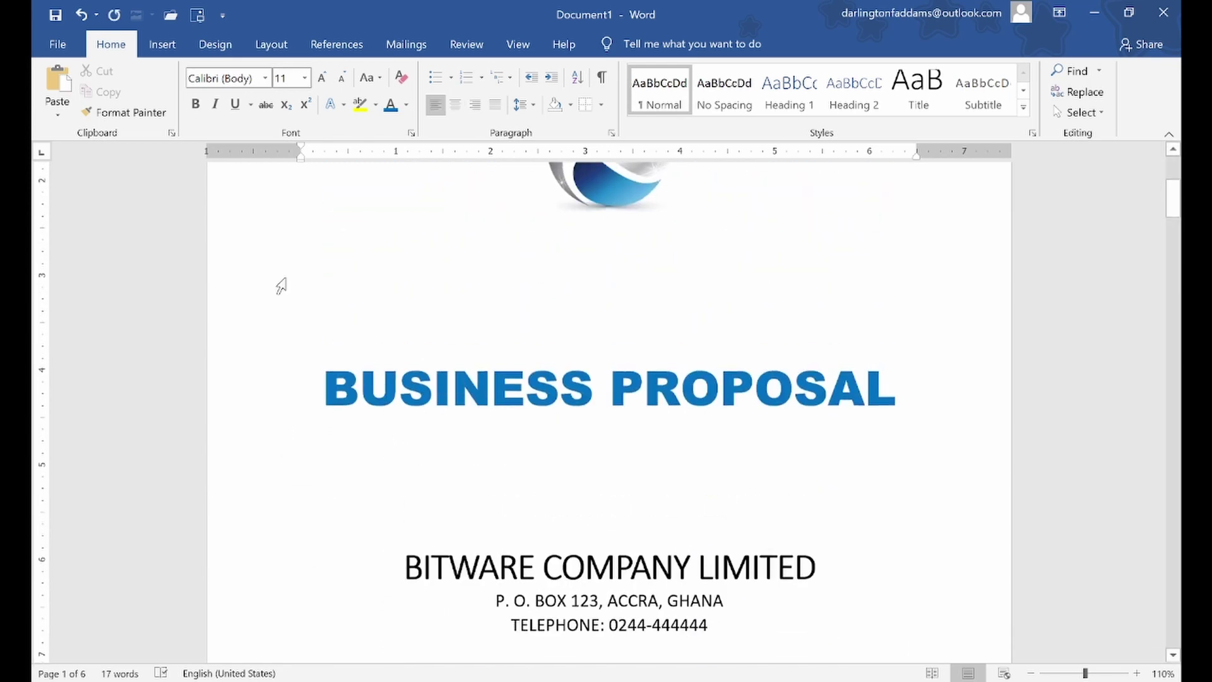
left_click(229, 388)
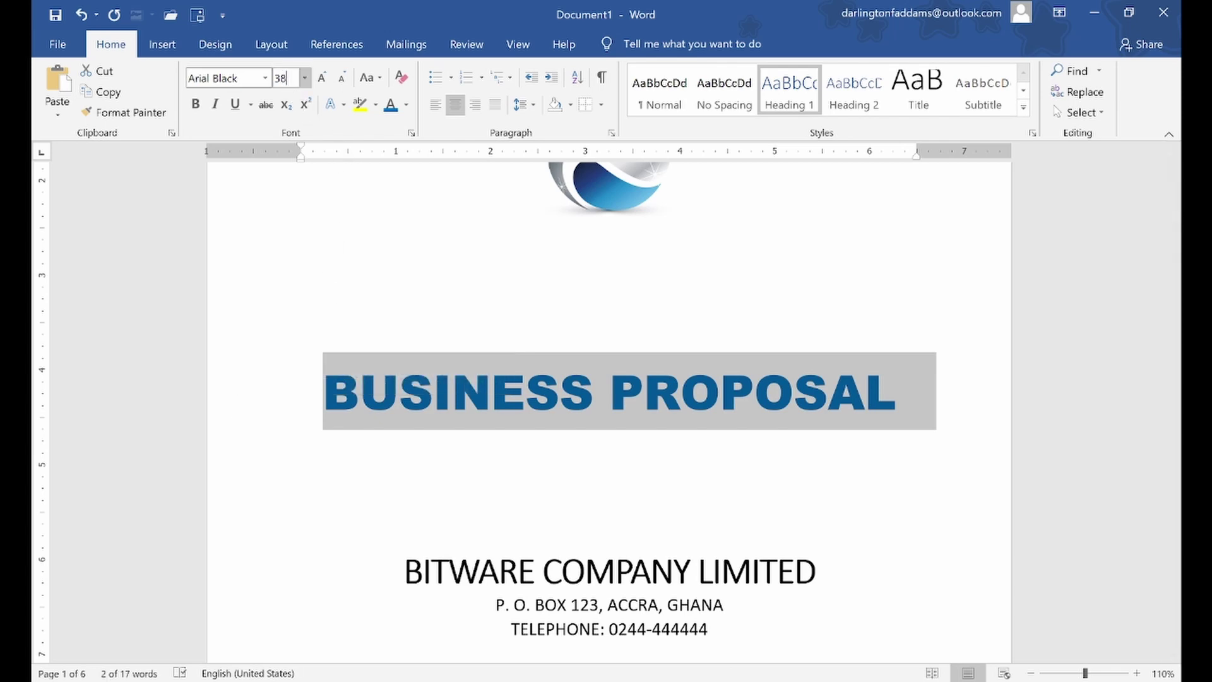
type("38")
key("Return")
Insert one blank line between the title and the company details
left_click(1152, 670)
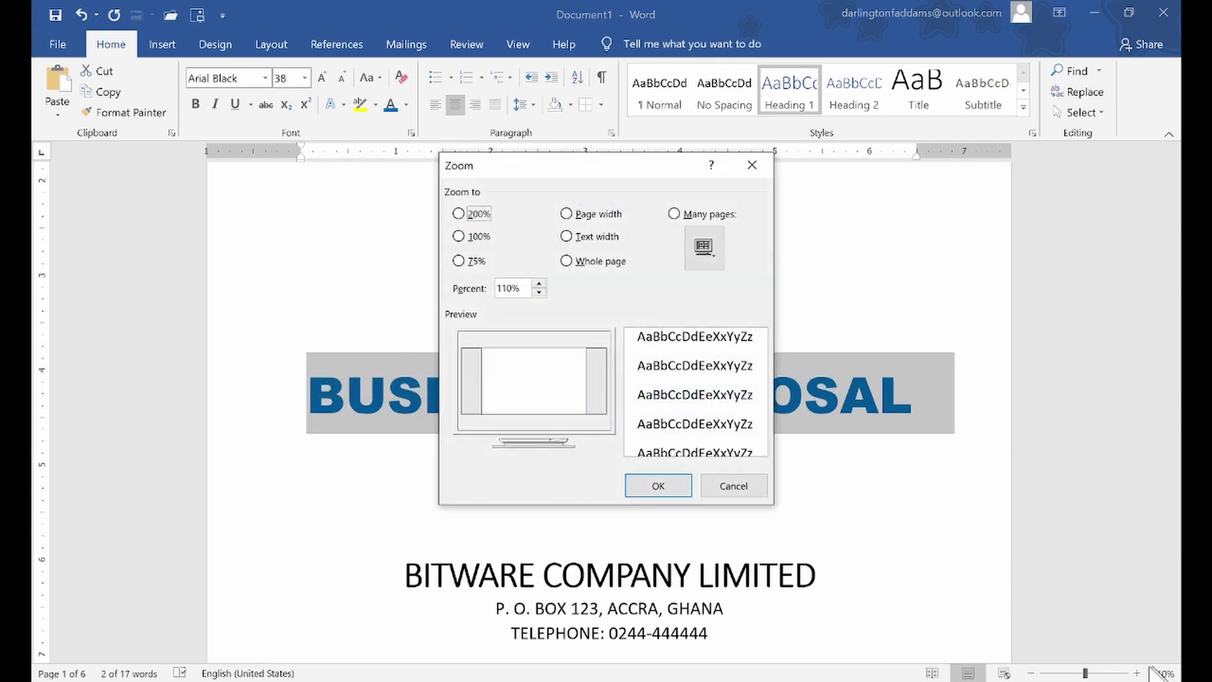
left_click(733, 485)
left_click(755, 484)
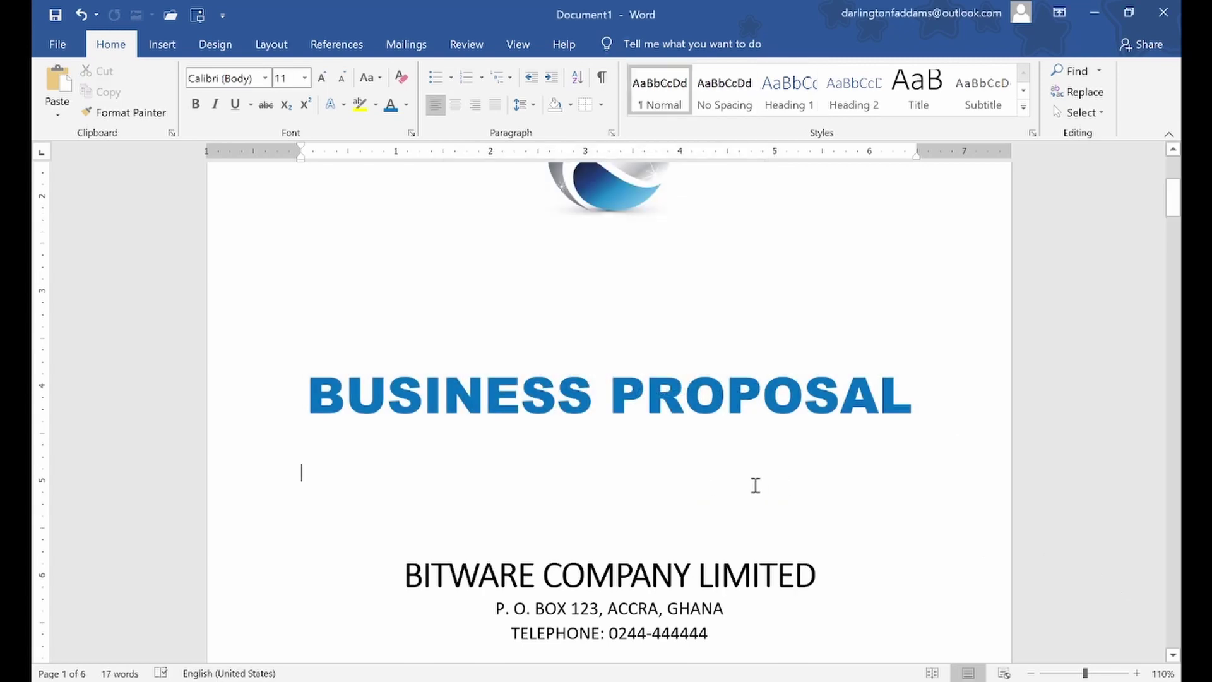
scroll(300, 473, "up", 5)
scroll(303, 474, "down", 2)
scroll(303, 474, "down", 10)
scroll(303, 473, "up", 5)
scroll(303, 473, "up", 2)
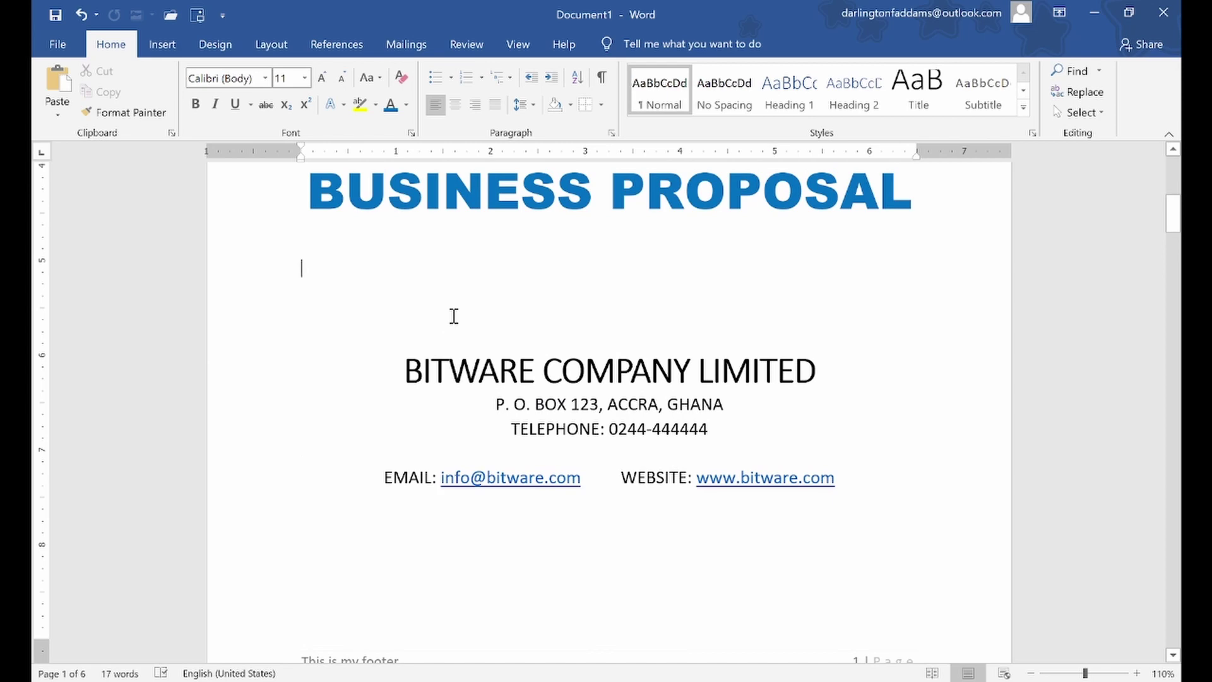
key("Return")
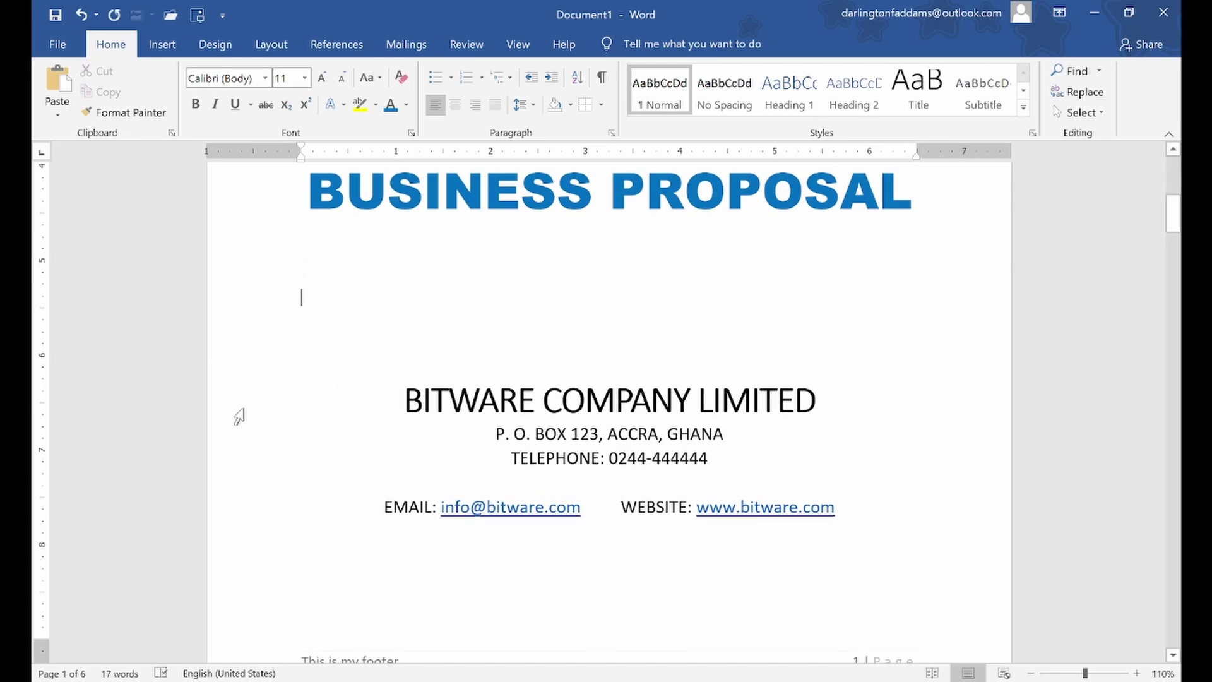
scroll(336, 418, "up", 9)
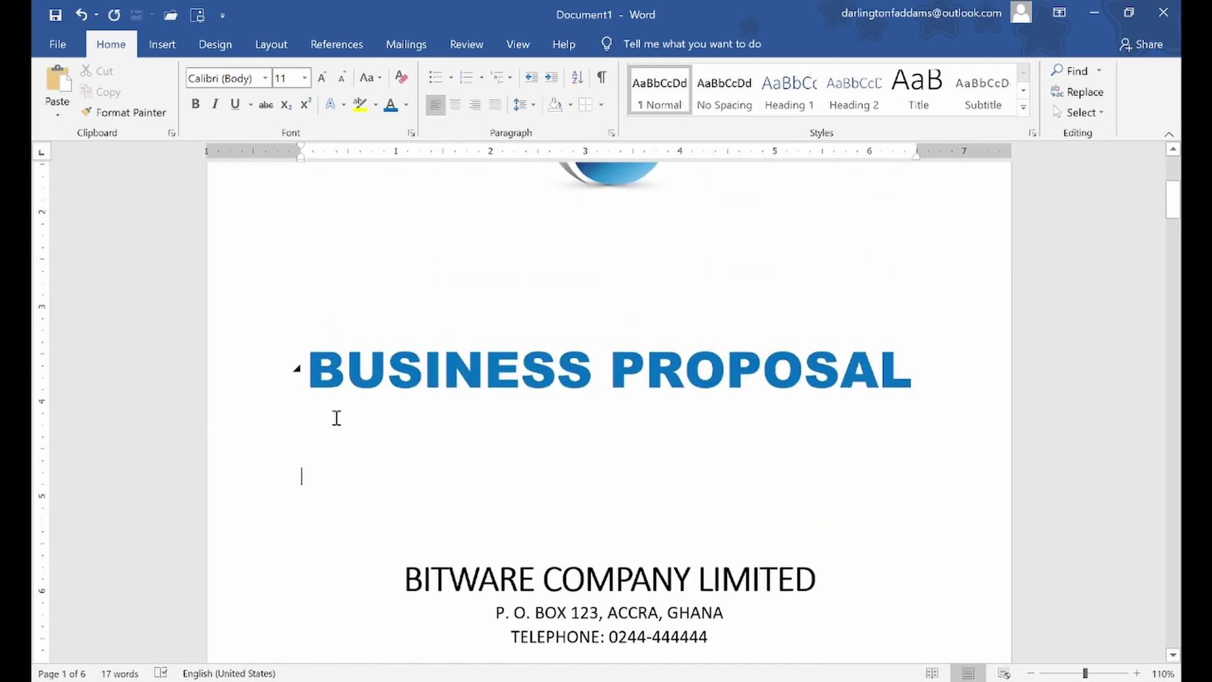
scroll(336, 418, "down", 5)
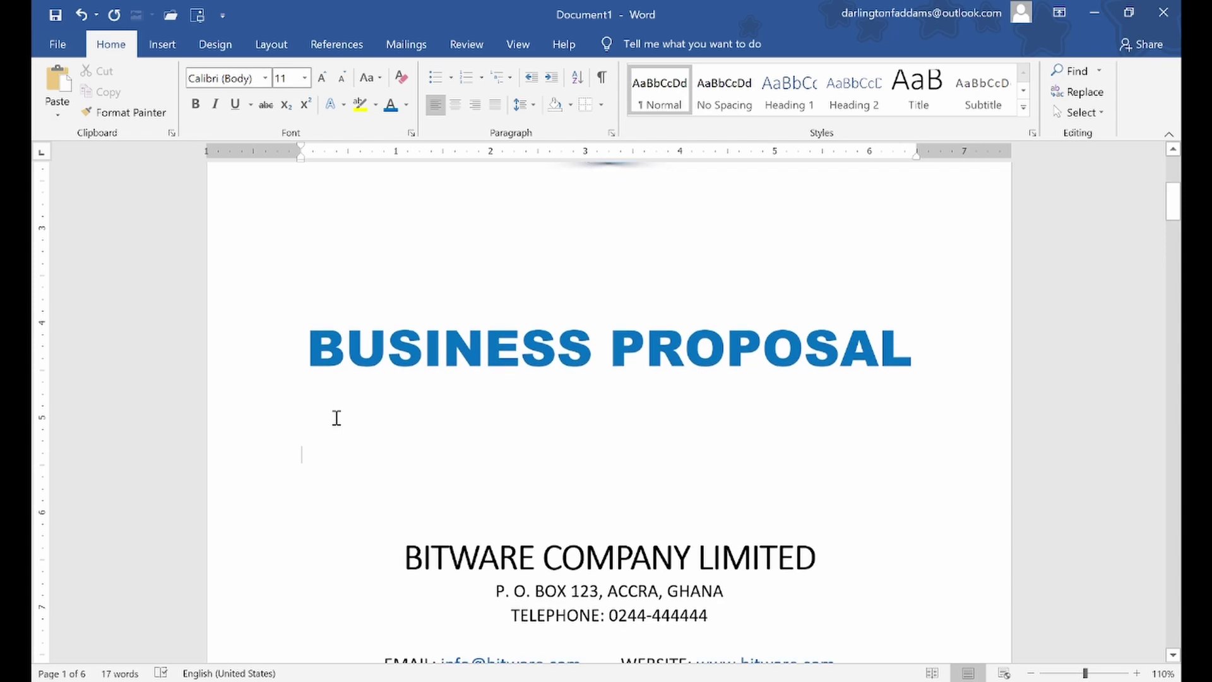
scroll(336, 418, "down", 1)
Move the logo directly above BITWARE COMPANY LIMITED, centre it, and remove the space after its paragraph
left_click_drag(257, 522, 233, 538)
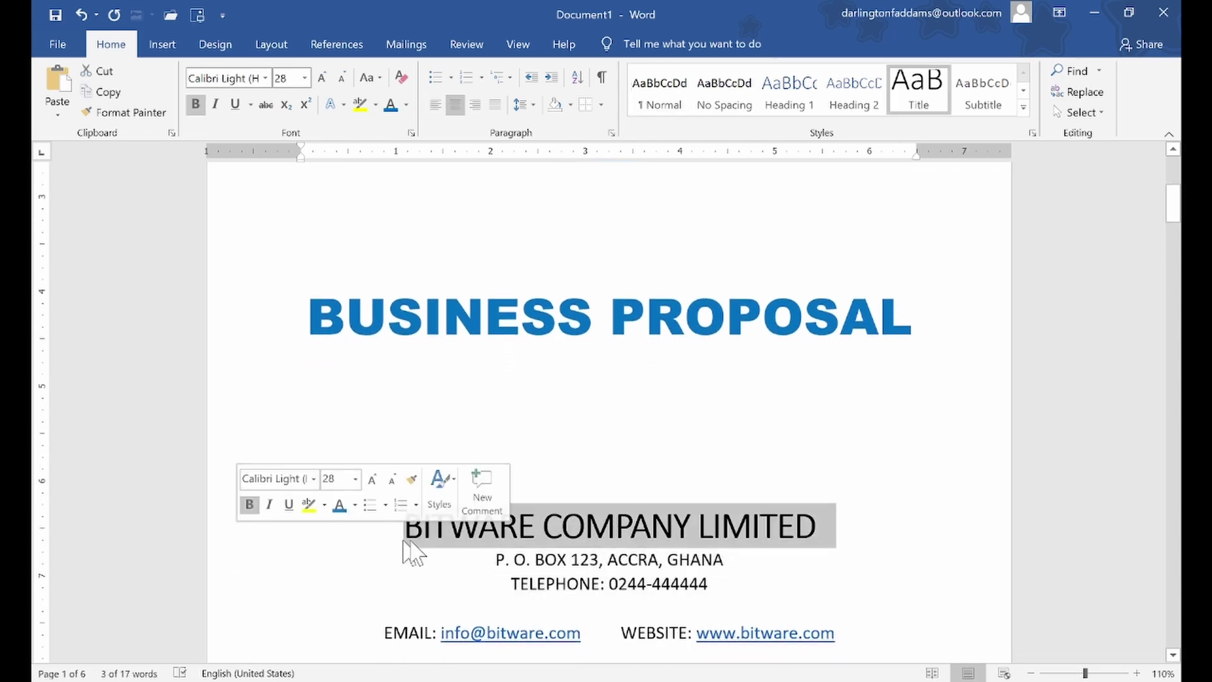
left_click_drag(431, 550, 419, 235)
scroll(622, 289, "up", 3)
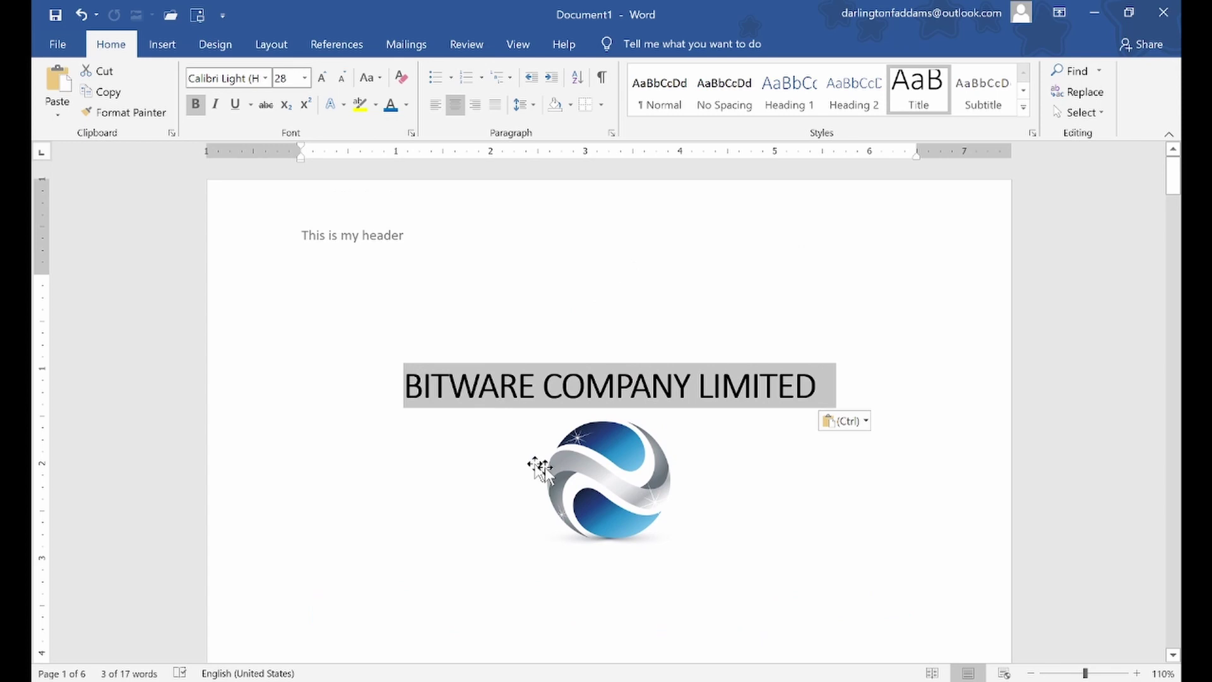
left_click_drag(620, 494, 617, 353)
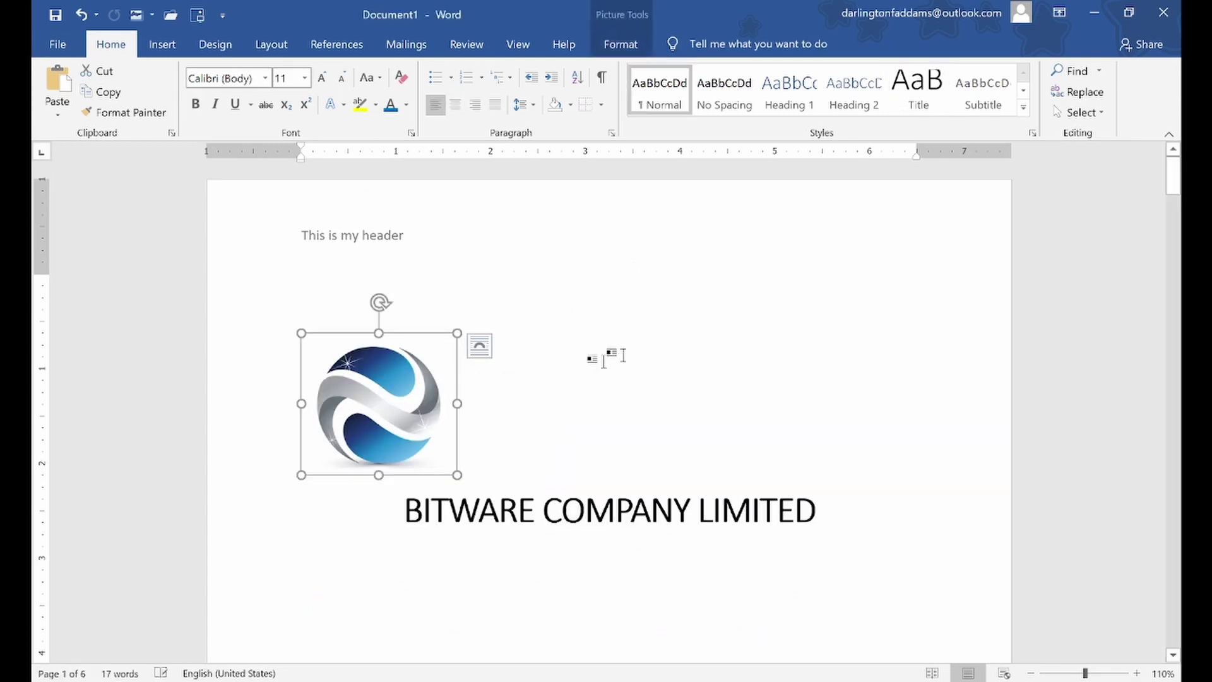
left_click(455, 105)
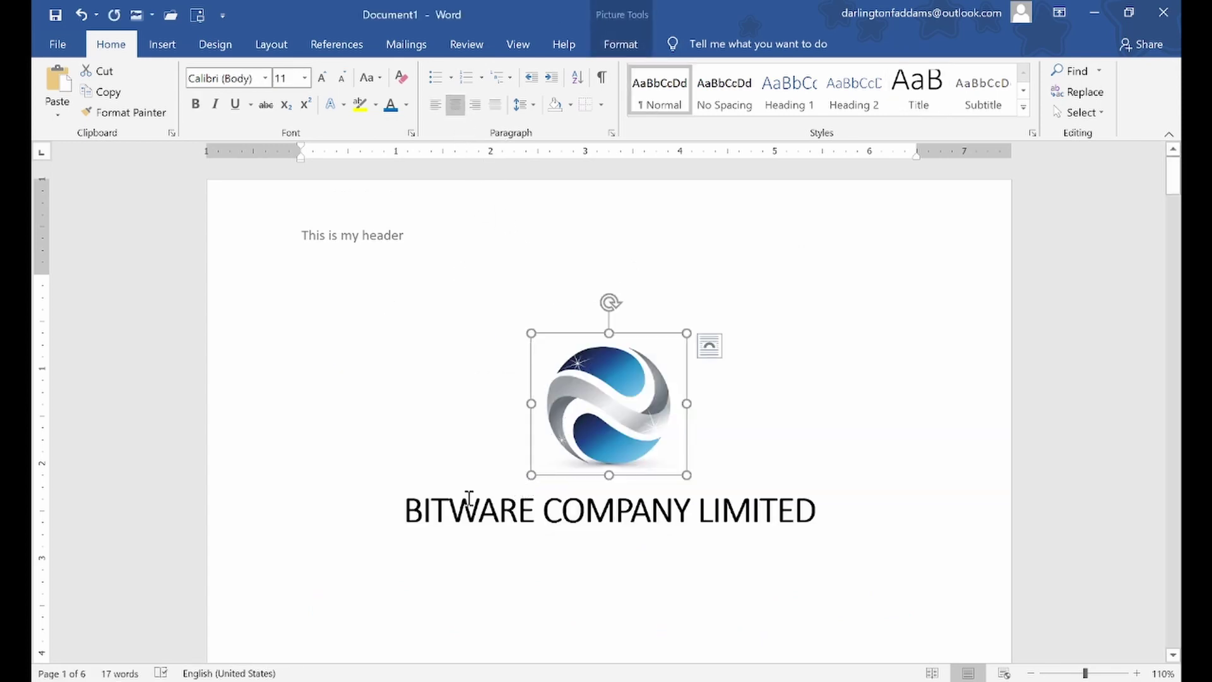
left_click(272, 452)
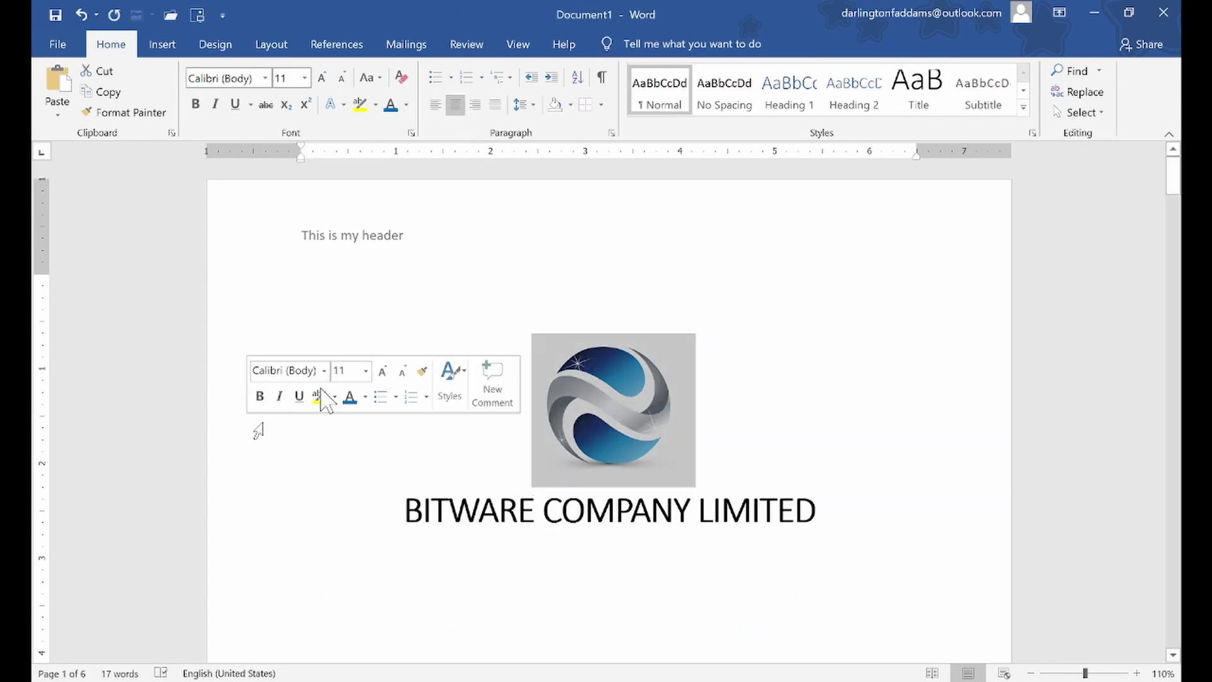
left_click(523, 105)
left_click(559, 303)
left_click(441, 452)
Reduce BITWARE COMPANY LIMITED to 24 pt and colour it grey
left_click(264, 513)
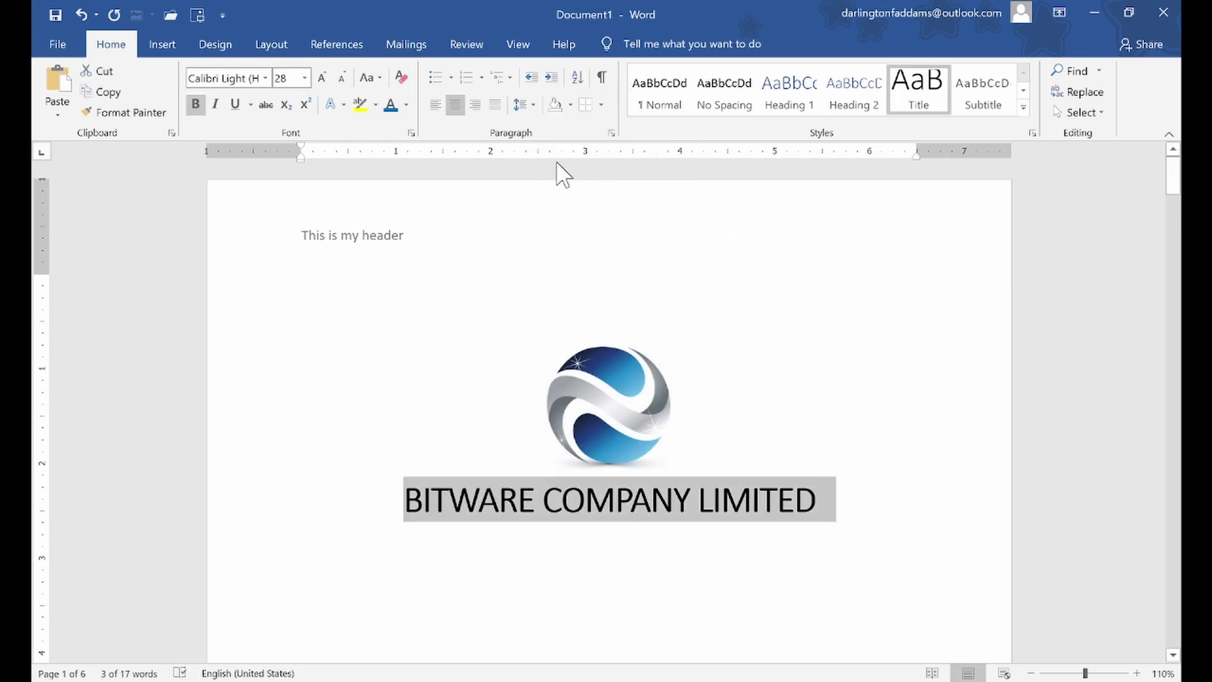
left_click(341, 76)
left_click(340, 76)
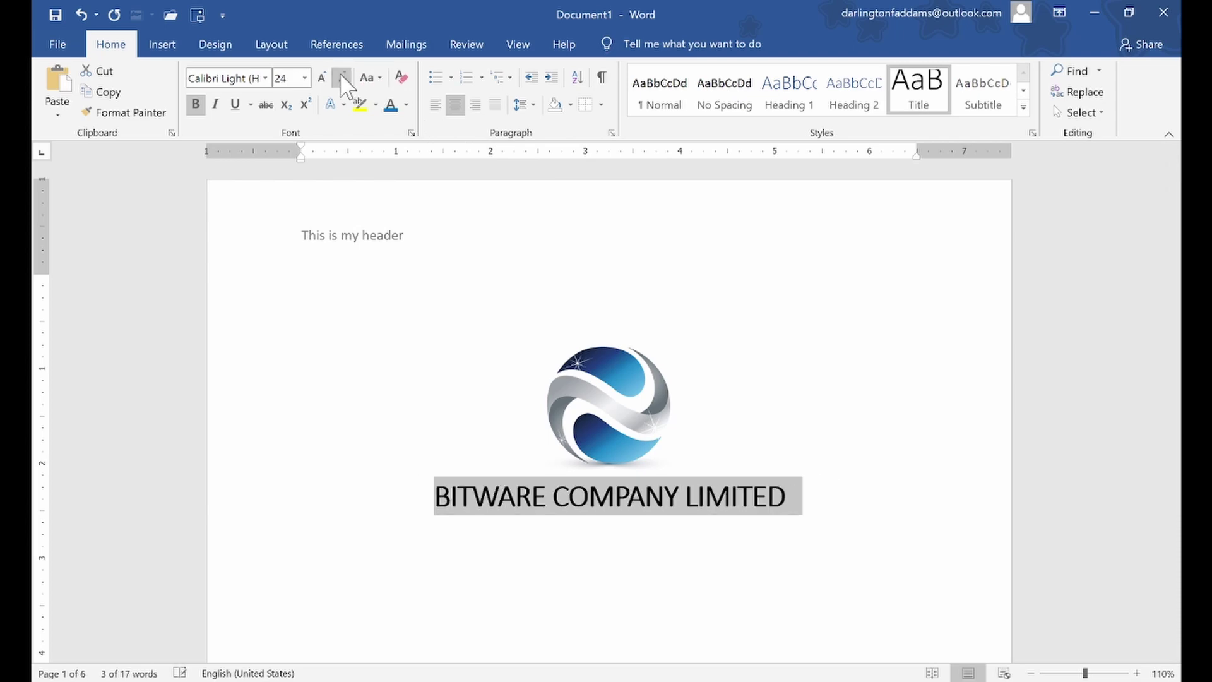
left_click(676, 283)
scroll(290, 234, "down", 6)
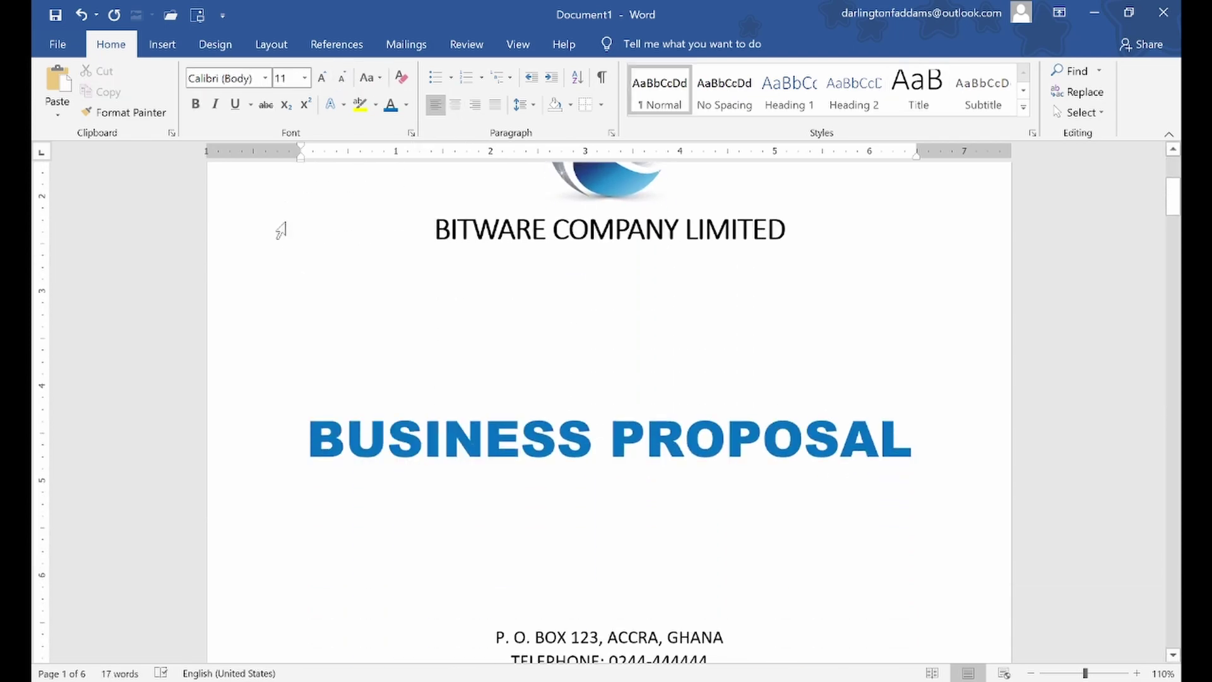
scroll(279, 230, "up", 3)
left_click(207, 395)
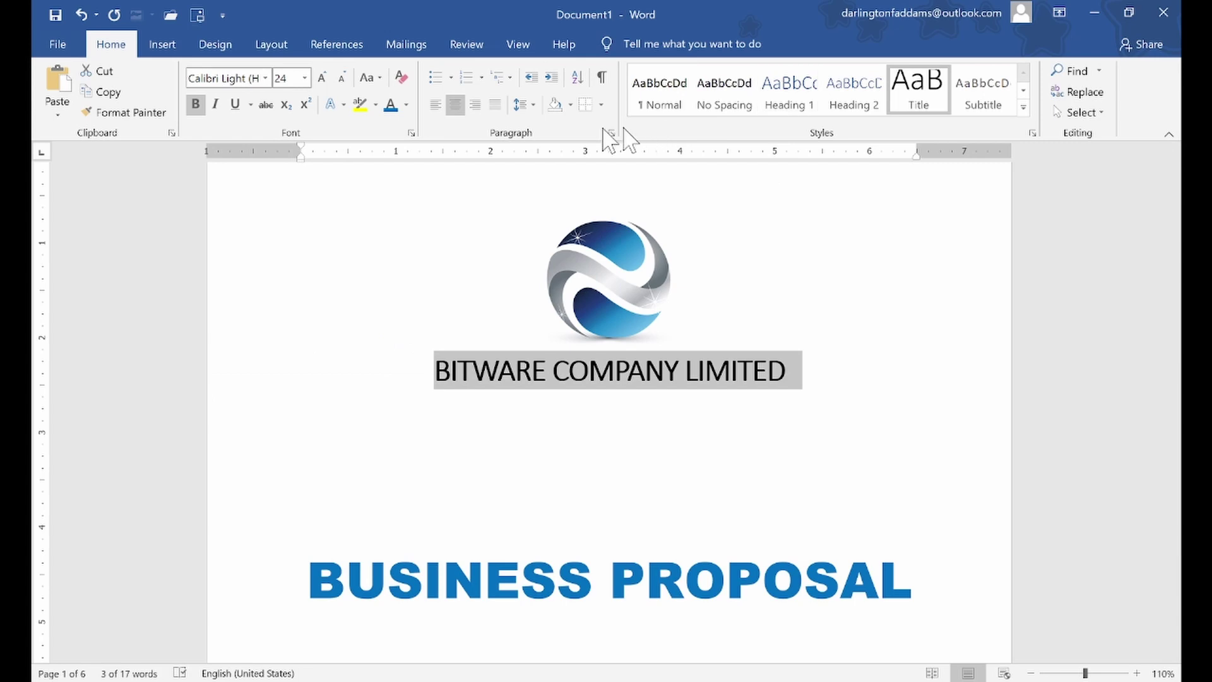
left_click(406, 105)
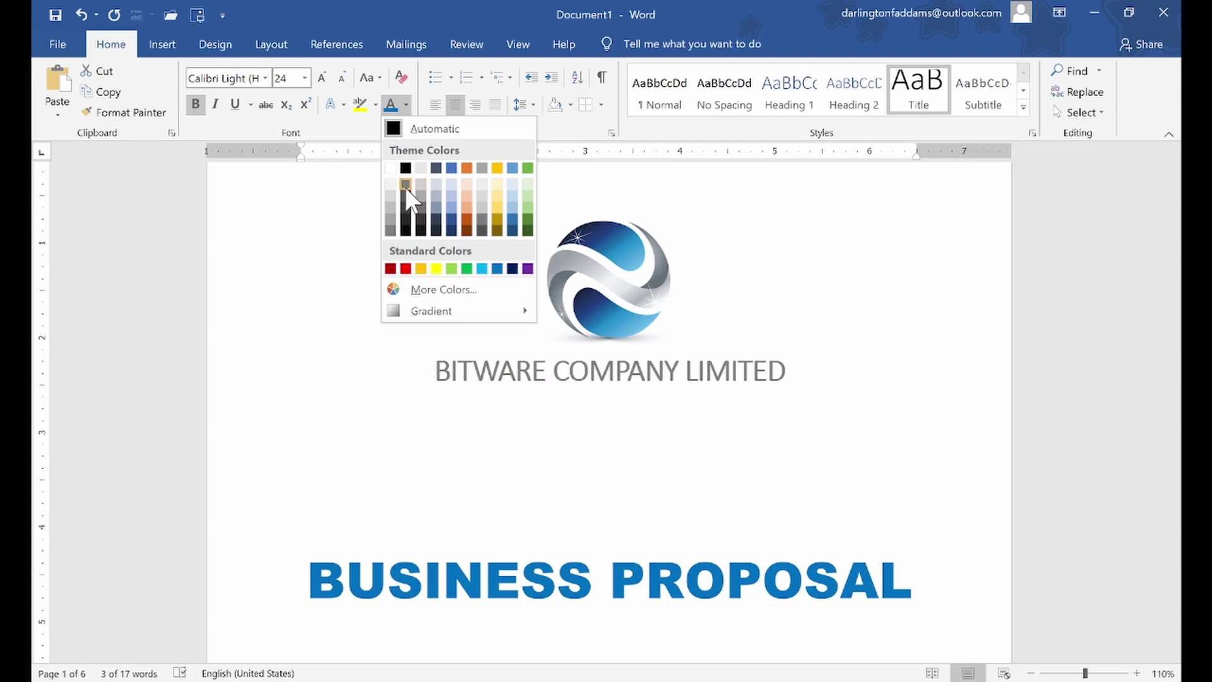
key("Escape")
left_click(820, 346)
Add a bold ADDRESS: label on its own line above the P.O. Box line
scroll(819, 347, "up", 3)
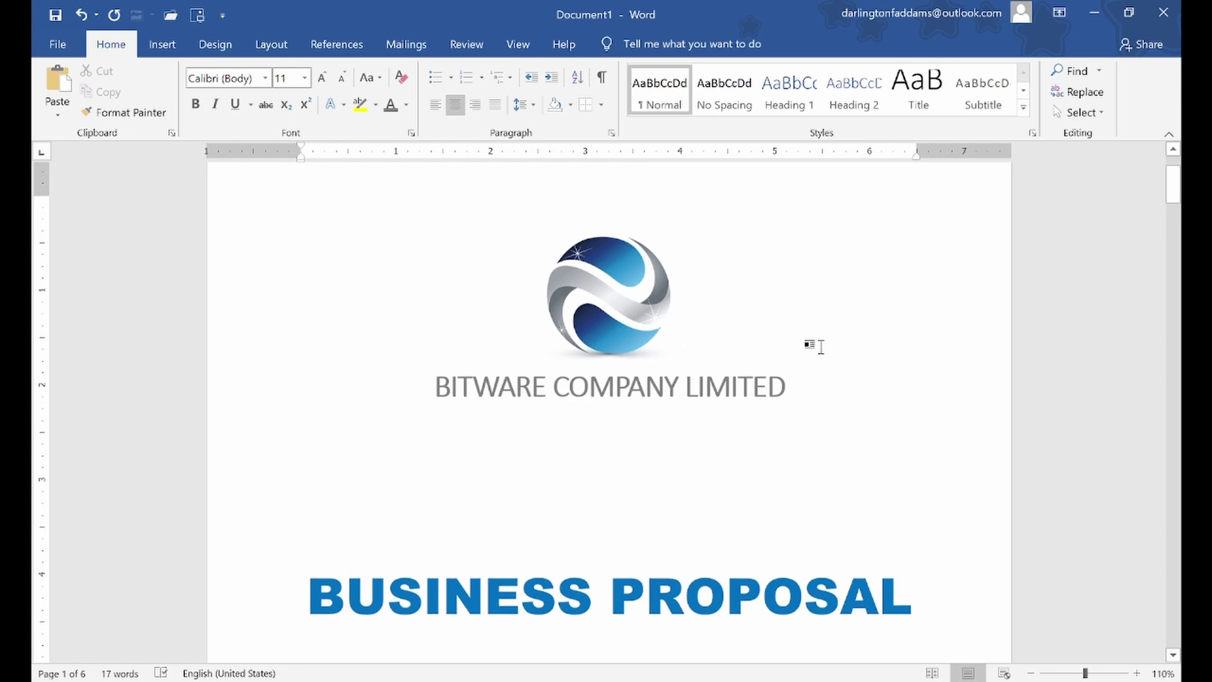
scroll(820, 346, "down", 10)
scroll(822, 348, "up", 2)
scroll(683, 352, "up", 2)
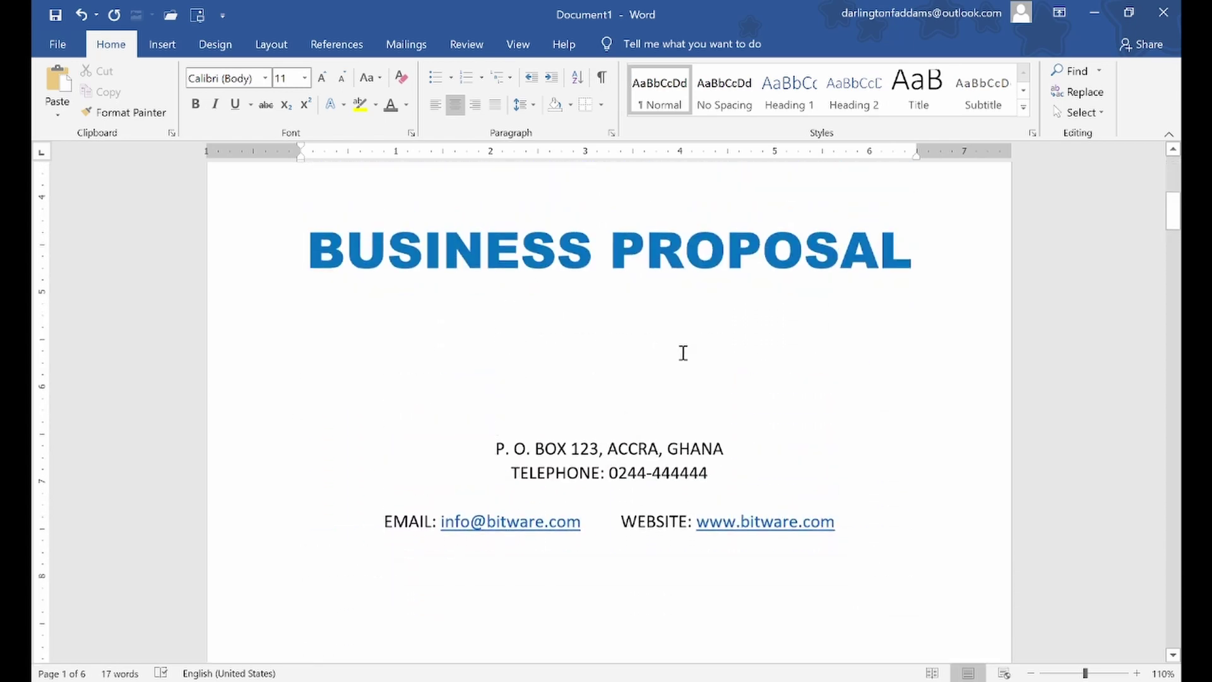
left_click(494, 448)
type("ADDRESS:")
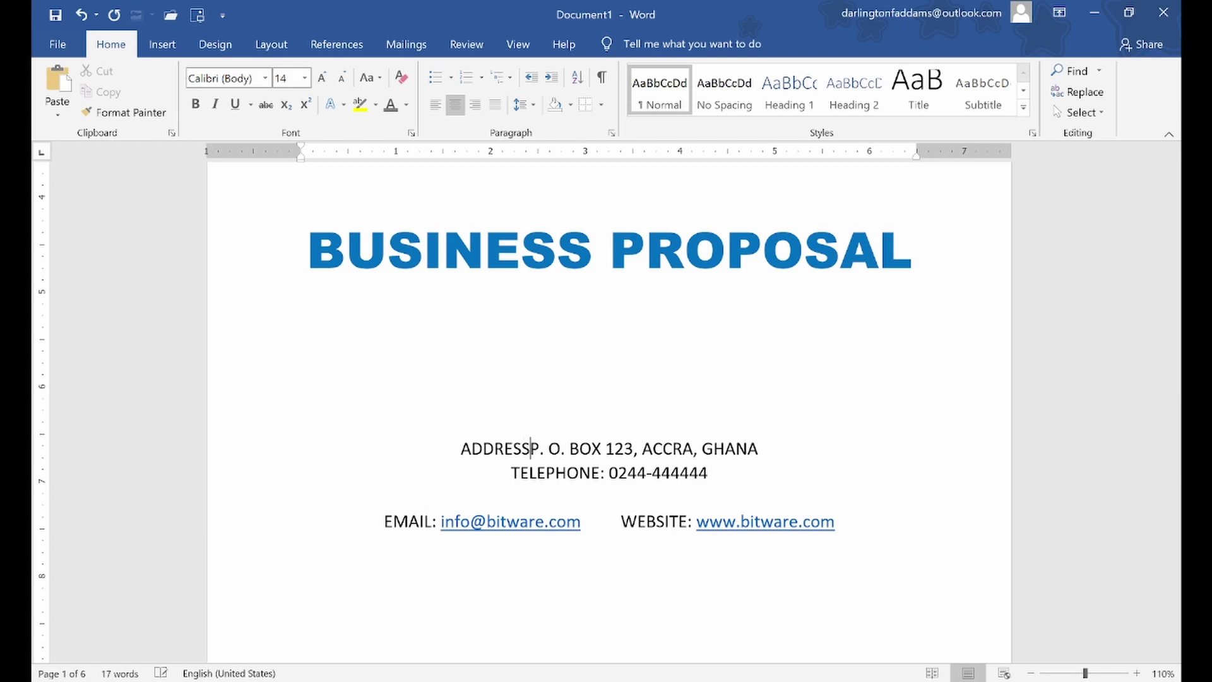
key("Return")
double_click(595, 448)
key("ctrl+b")
left_click(644, 450)
Shrink the contact block from ADDRESS: to the website line to 12 pt
left_click_drag(566, 444, 888, 574)
left_click(342, 77)
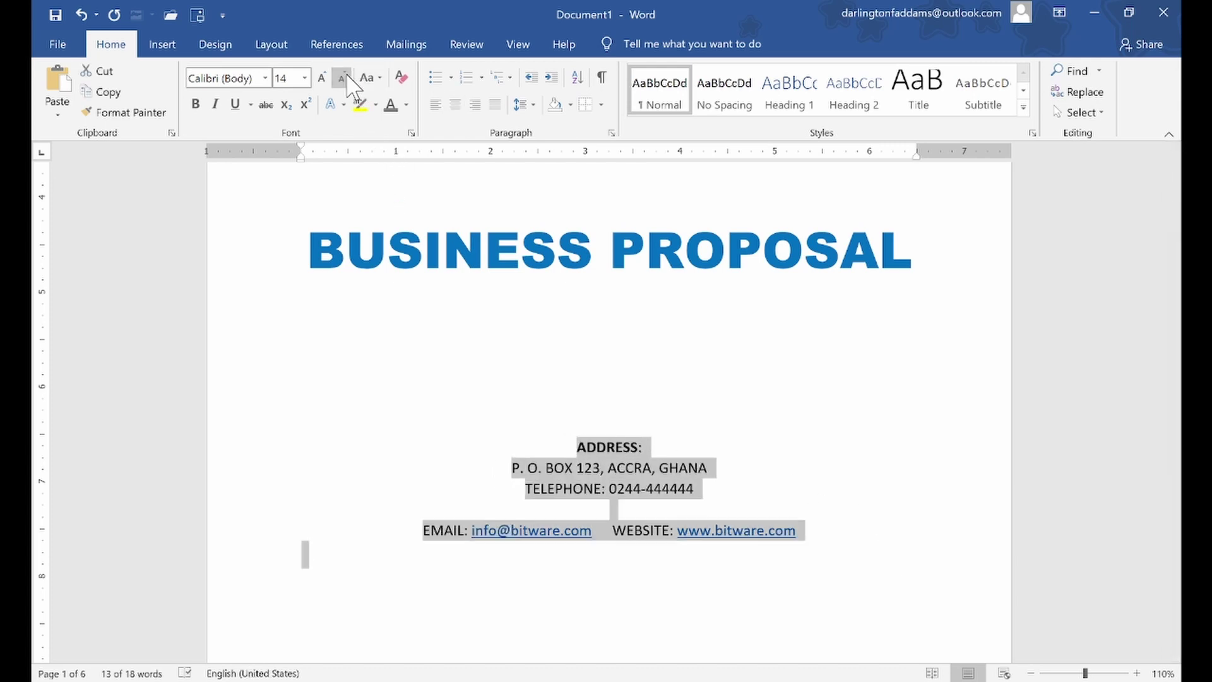
left_click(599, 446)
scroll(600, 436, "up", 5)
scroll(600, 432, "down", 7)
left_click(611, 235)
key("Return")
key("Return")
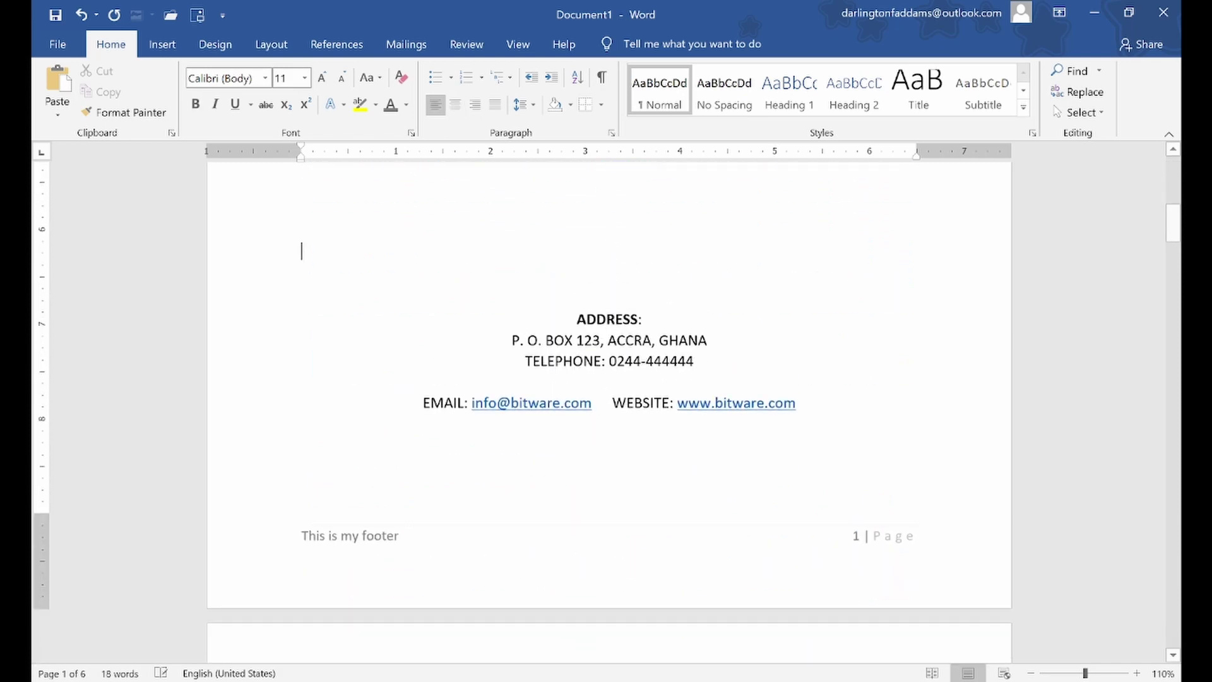
scroll(306, 288, "up", 5)
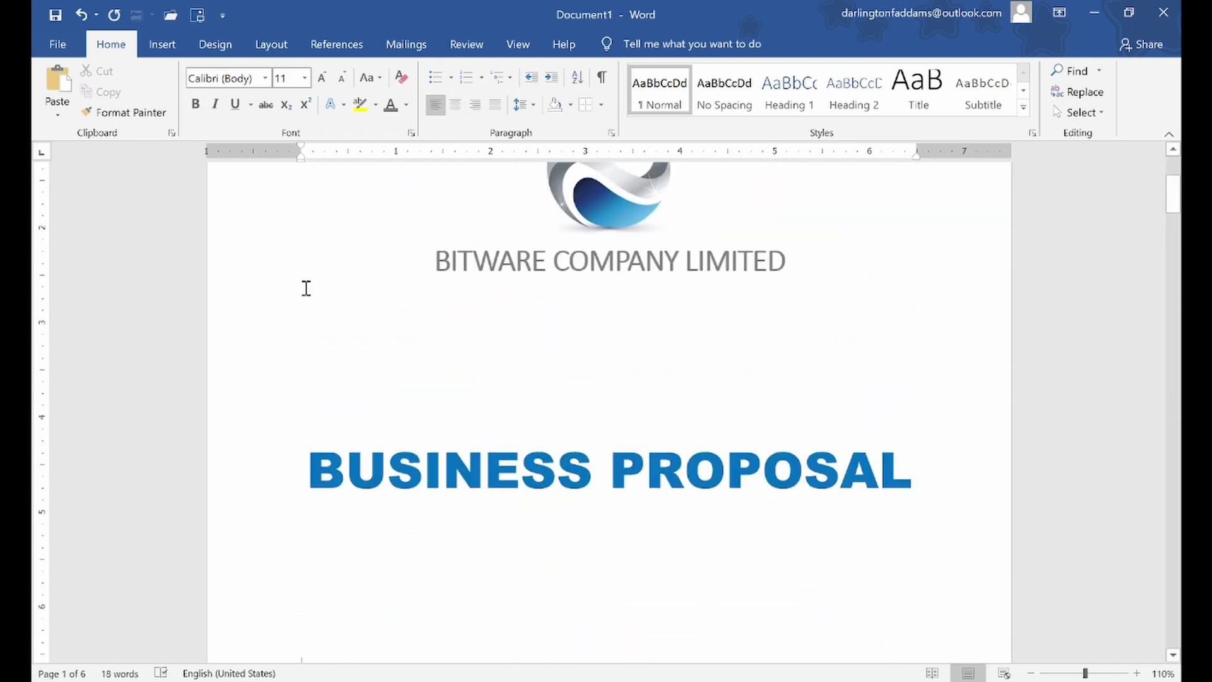
scroll(302, 638, "up", 3)
scroll(303, 644, "down", 7)
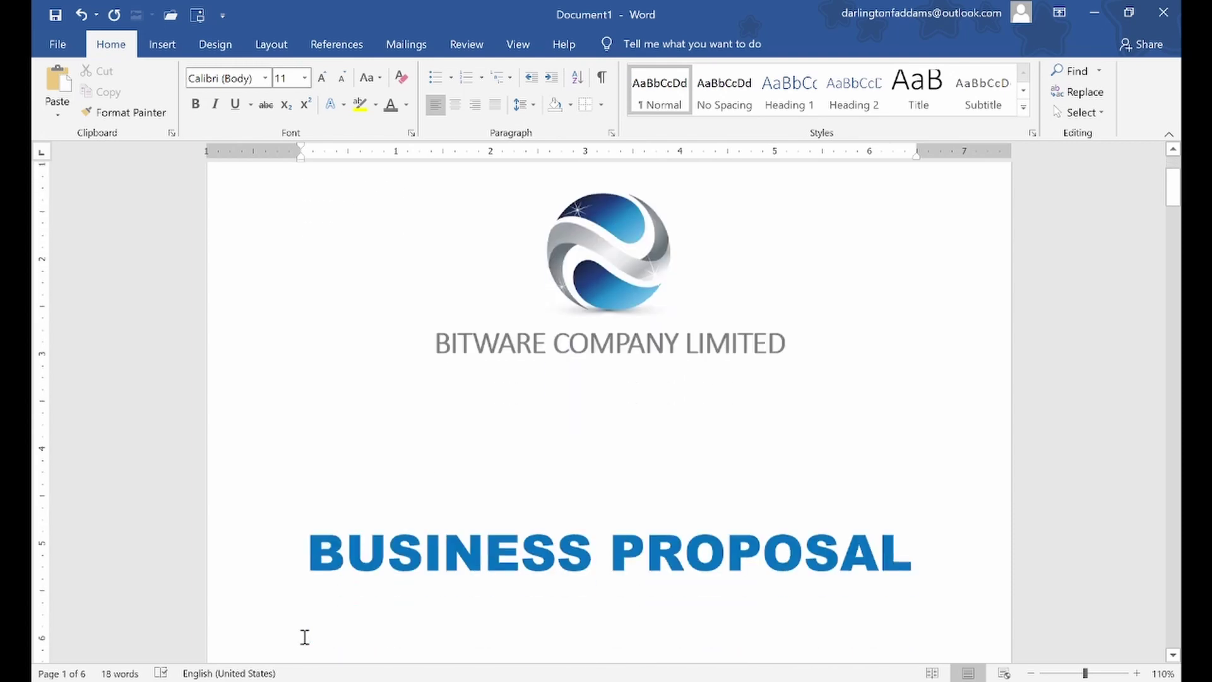
scroll(307, 649, "down", 4)
scroll(305, 644, "up", 7)
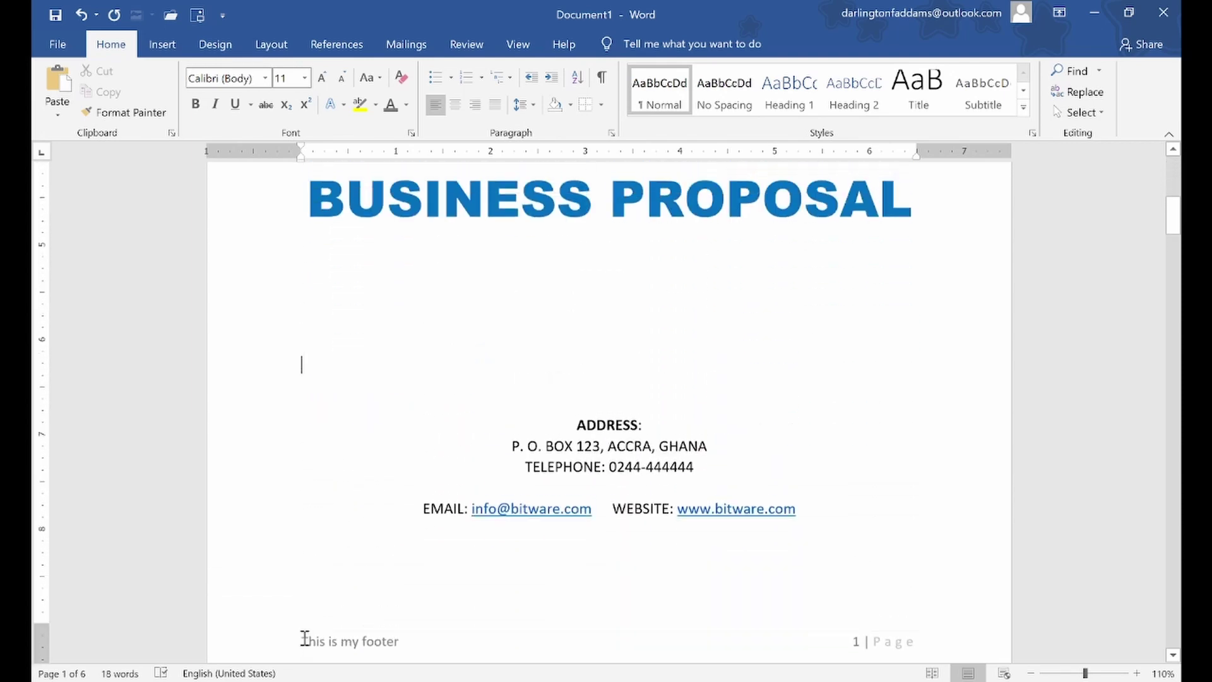
scroll(305, 638, "up", 2)
scroll(304, 637, "down", 7)
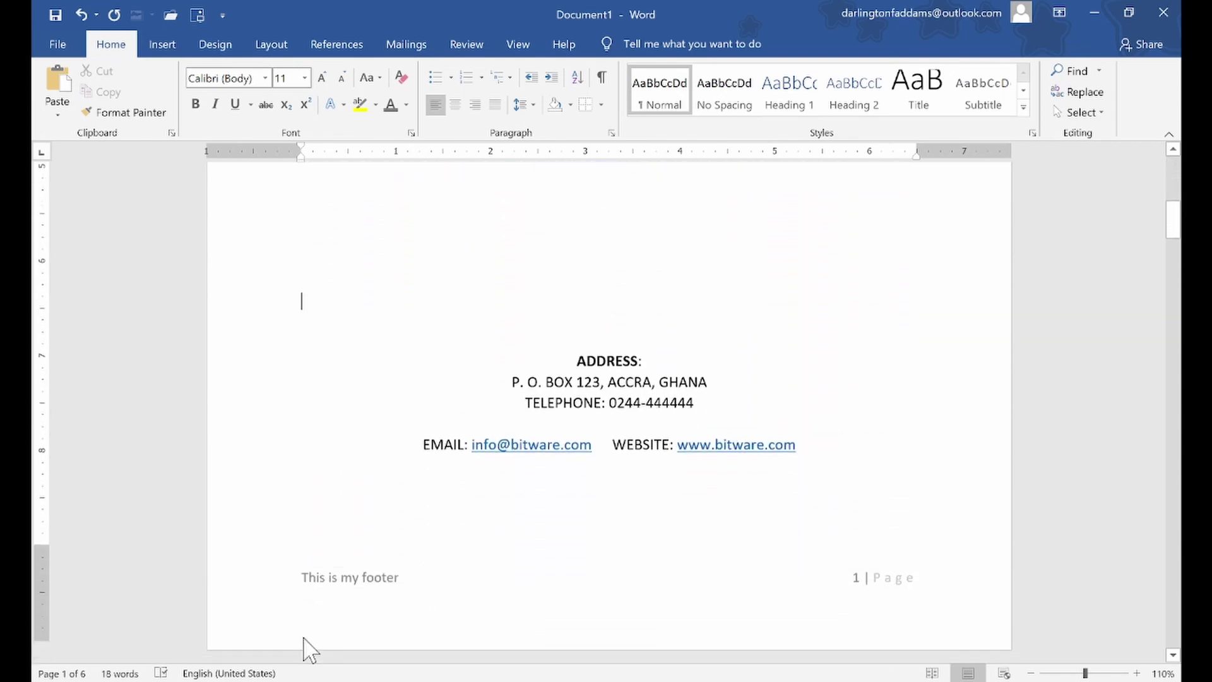
scroll(305, 637, "up", 6)
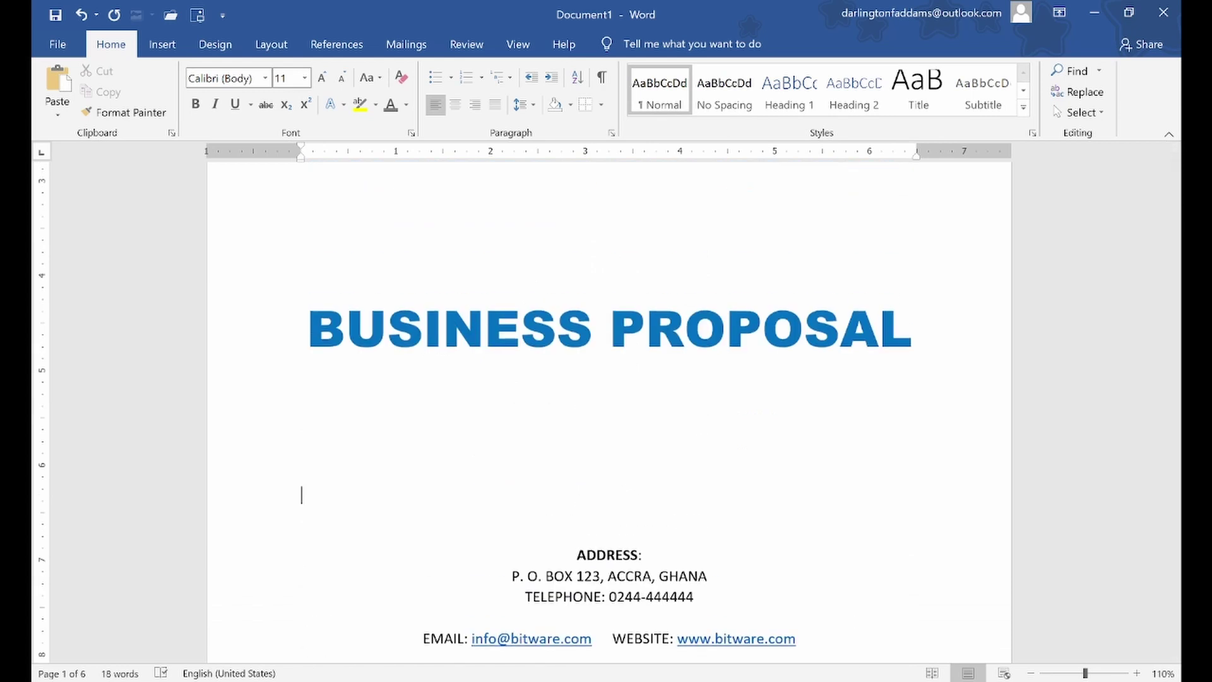
left_click(1030, 673)
left_click(1030, 673)
left_click(1030, 673)
left_click(1030, 672)
left_click(1030, 673)
left_click(1030, 672)
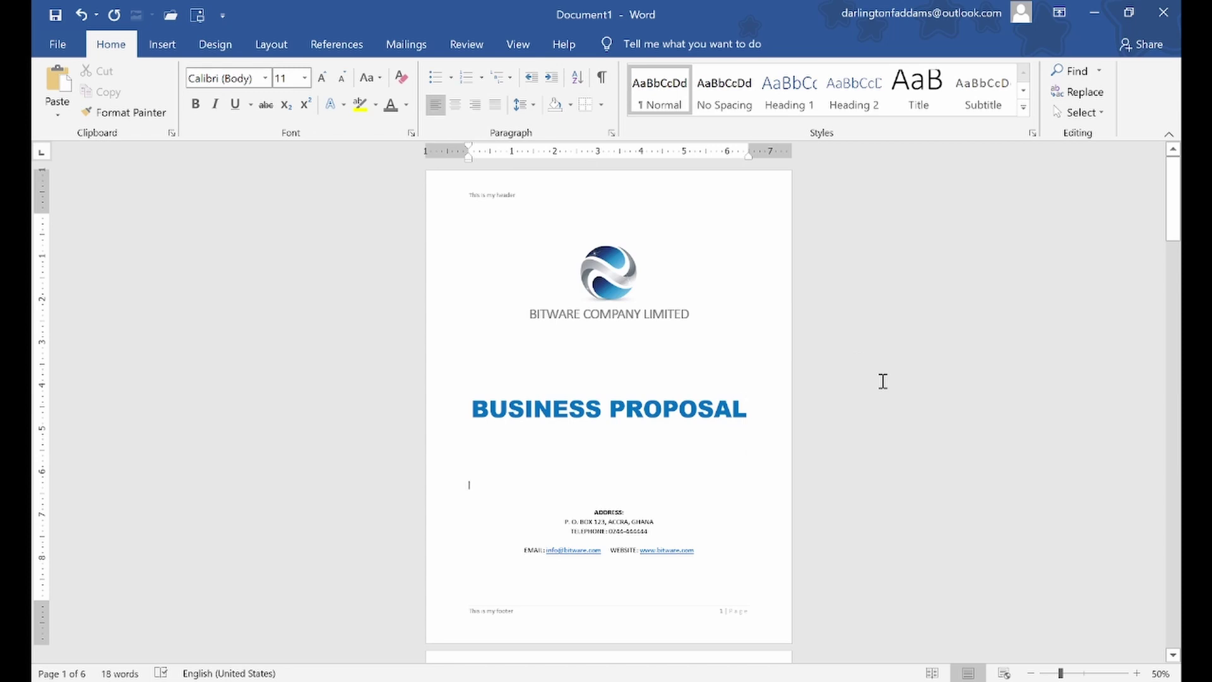
scroll(883, 381, "down", 10)
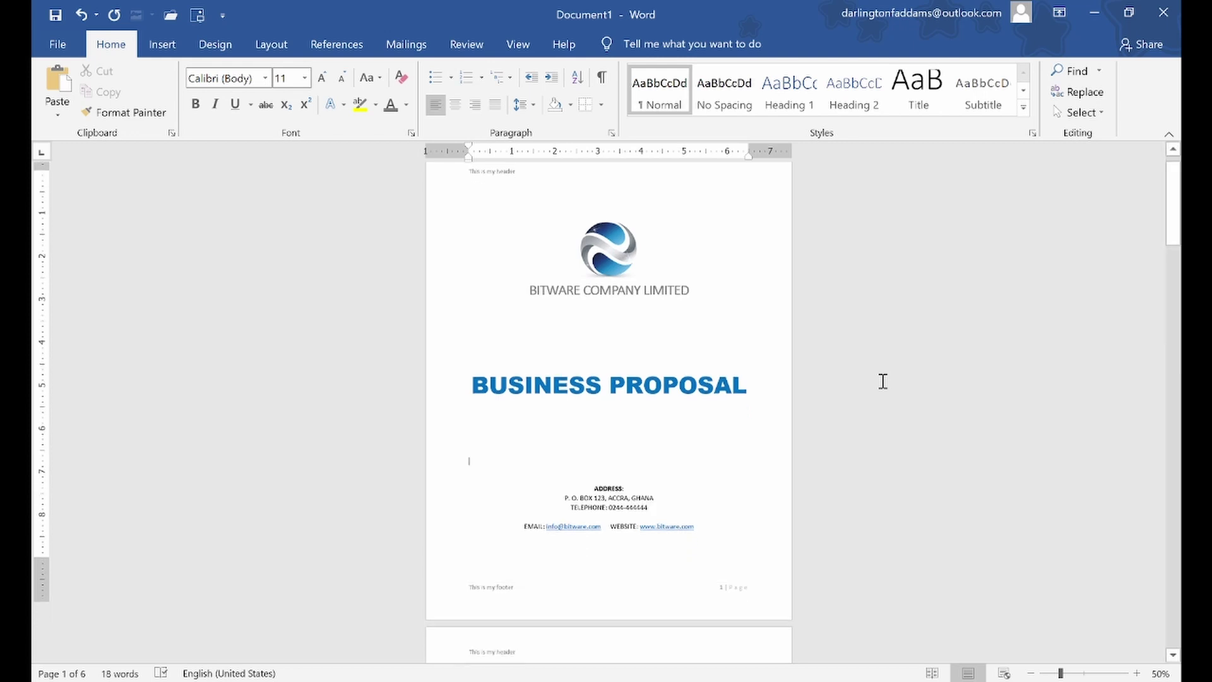
scroll(669, 328, "down", 3)
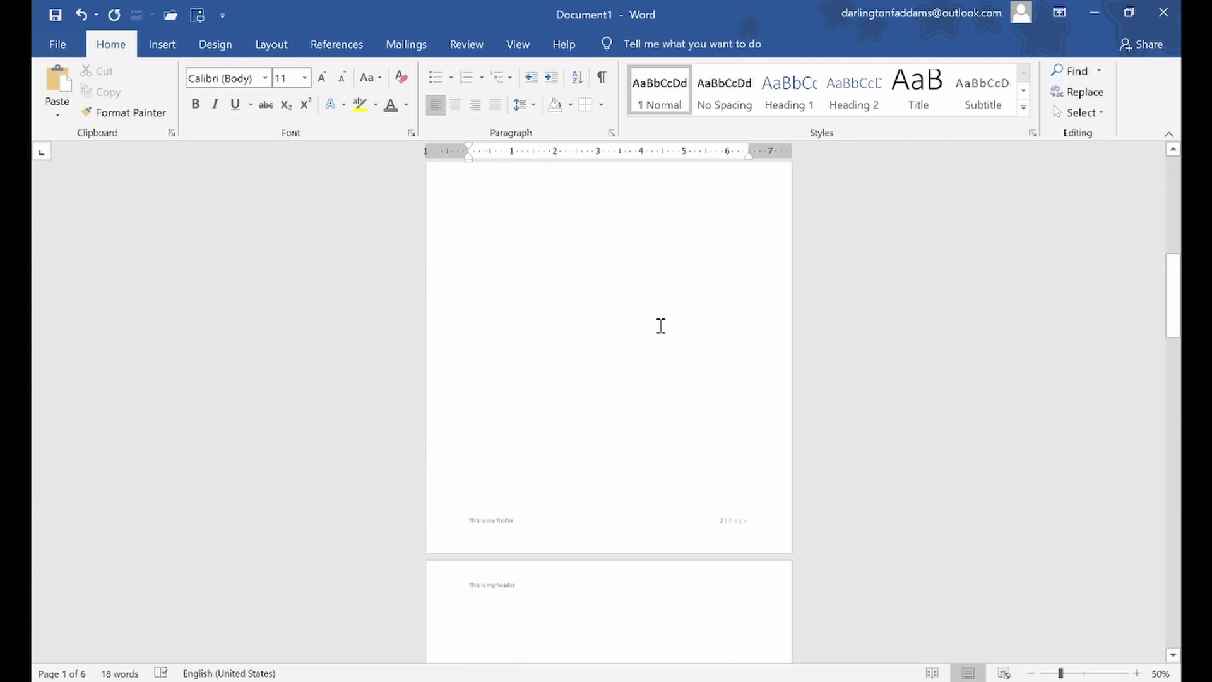
scroll(660, 325, "up", 3)
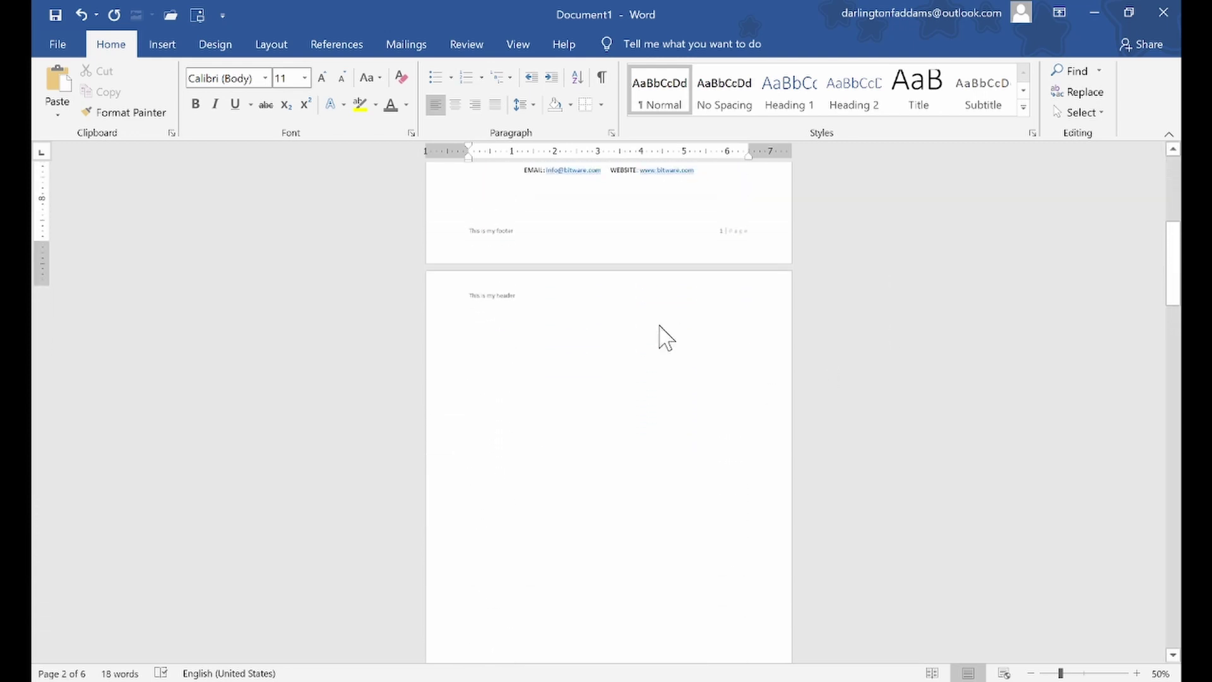
scroll(660, 325, "up", 3)
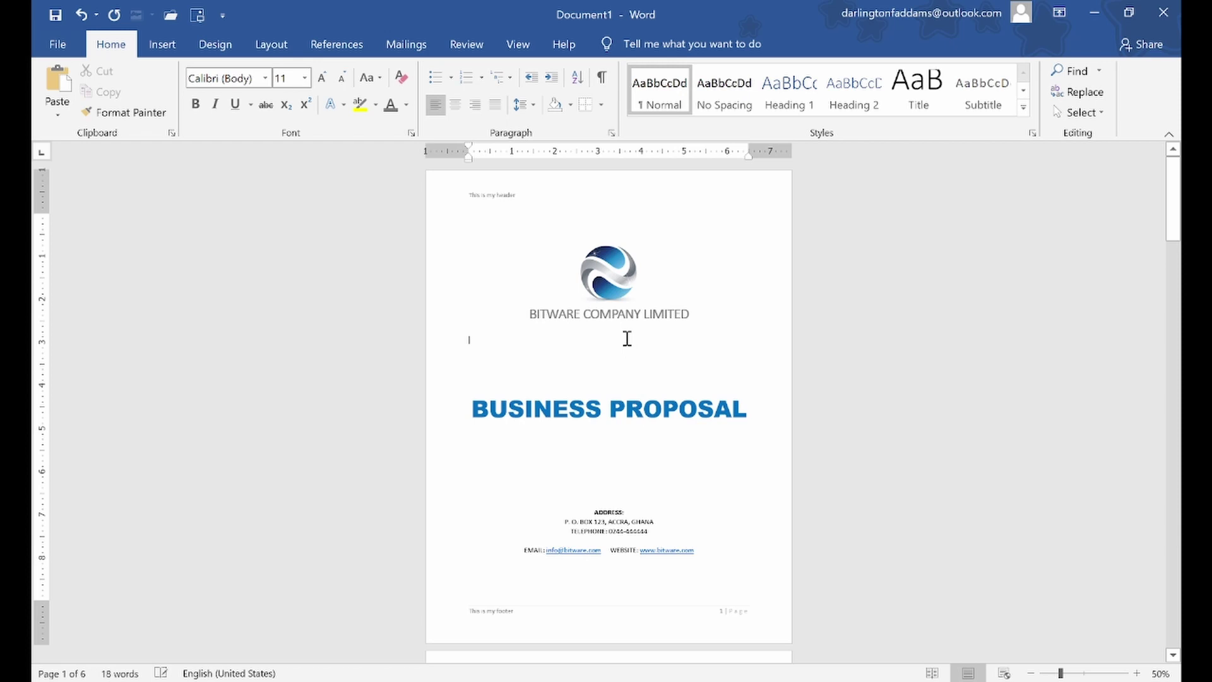
left_click(1136, 673)
left_click(1136, 673)
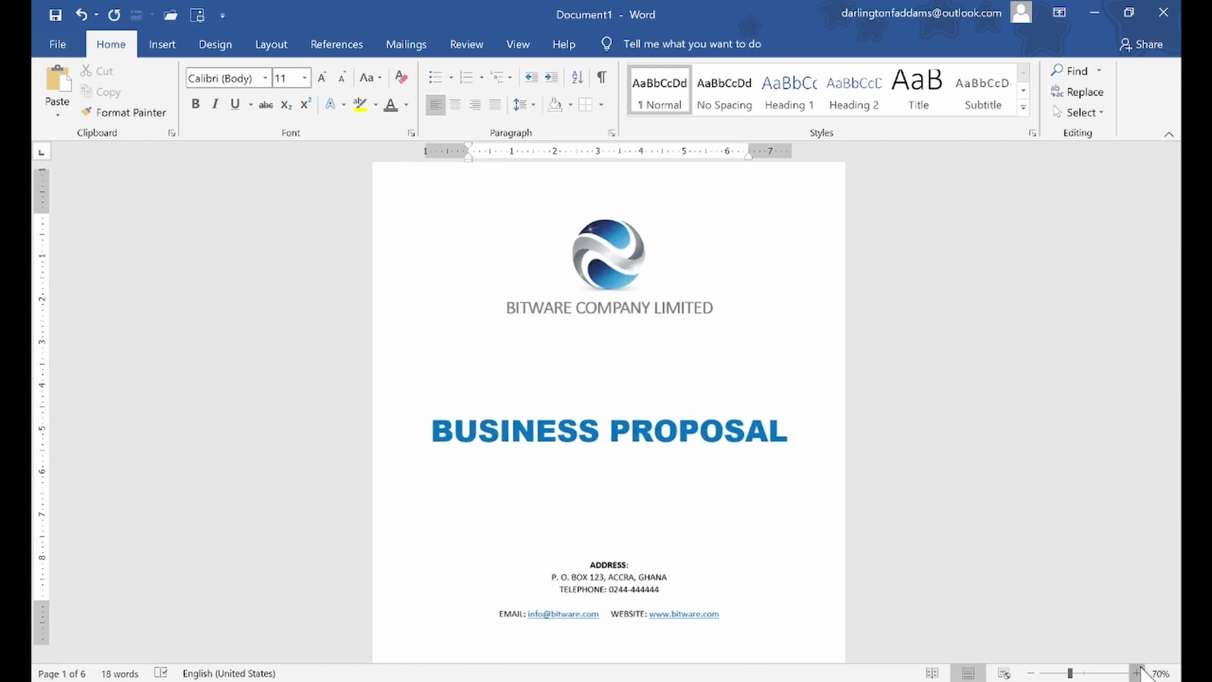
left_click(1136, 673)
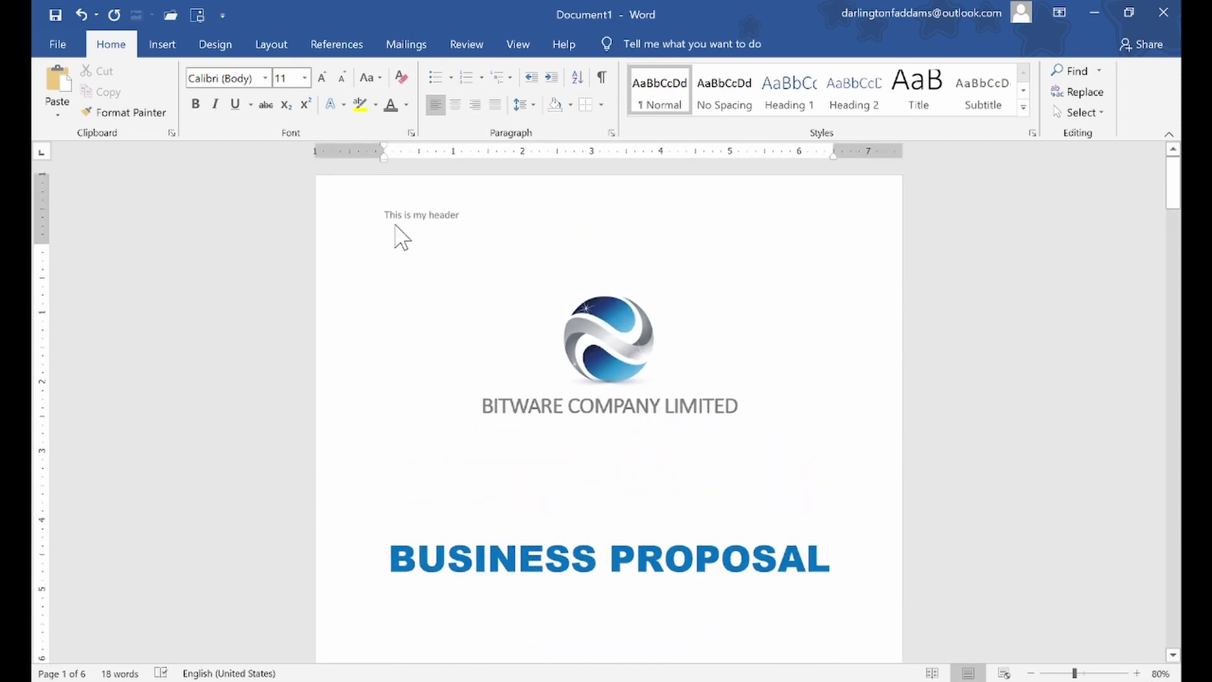
scroll(741, 237, "down", 7)
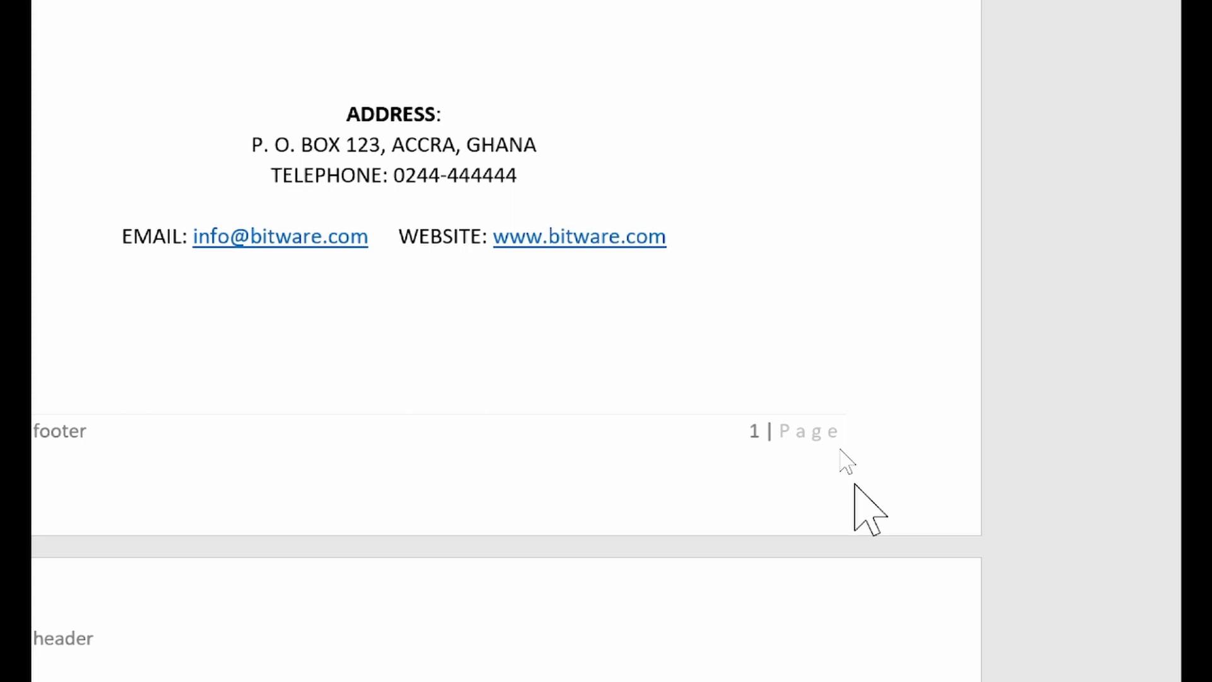
scroll(845, 461, "up", 10)
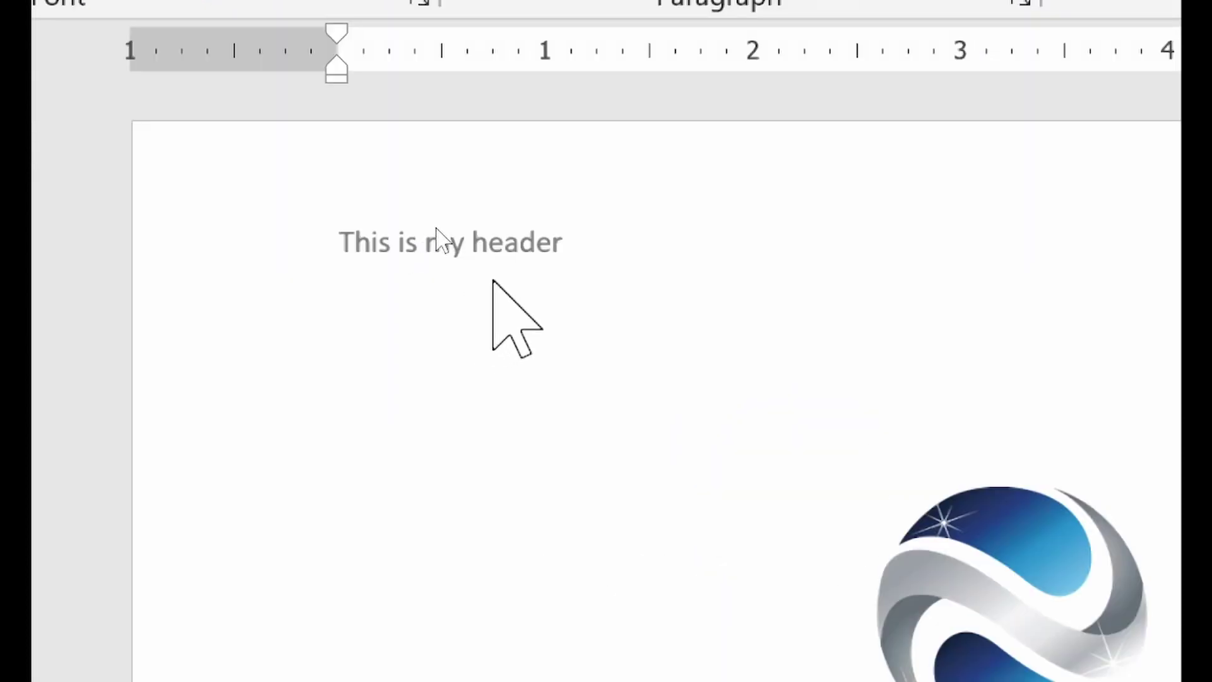
Turn on Different First Page so the title page has an empty header and footer while page 2 keeps 'This is my header'
double_click(512, 246)
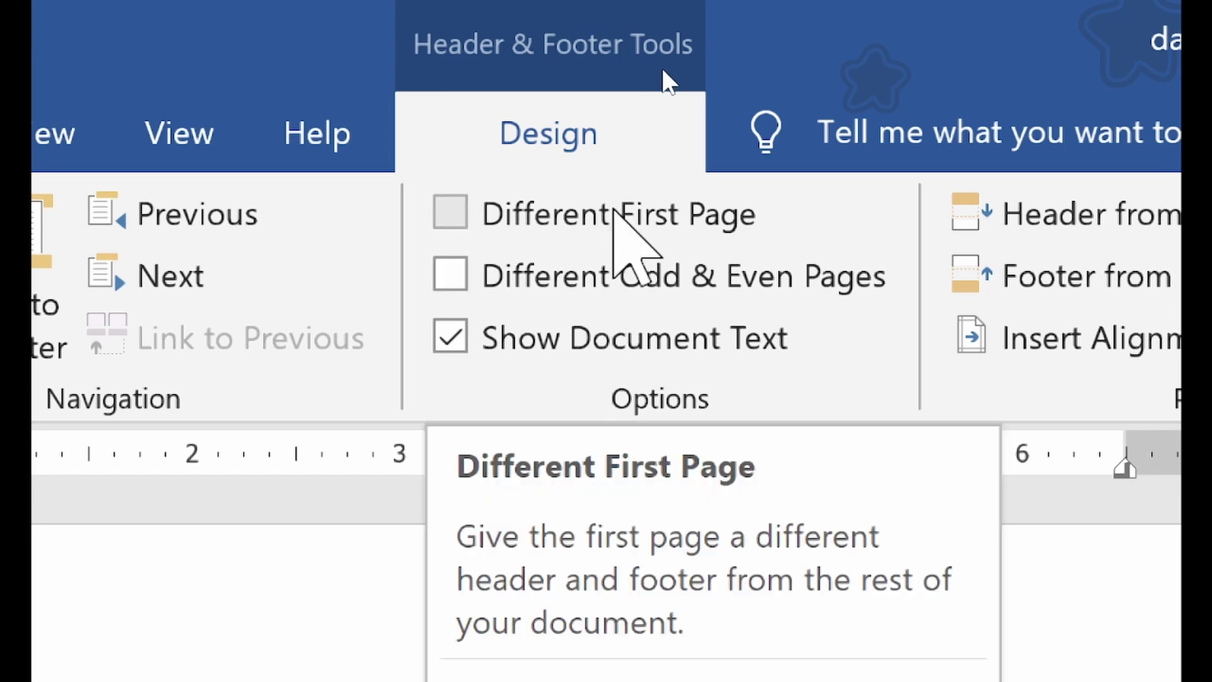
left_click(701, 205)
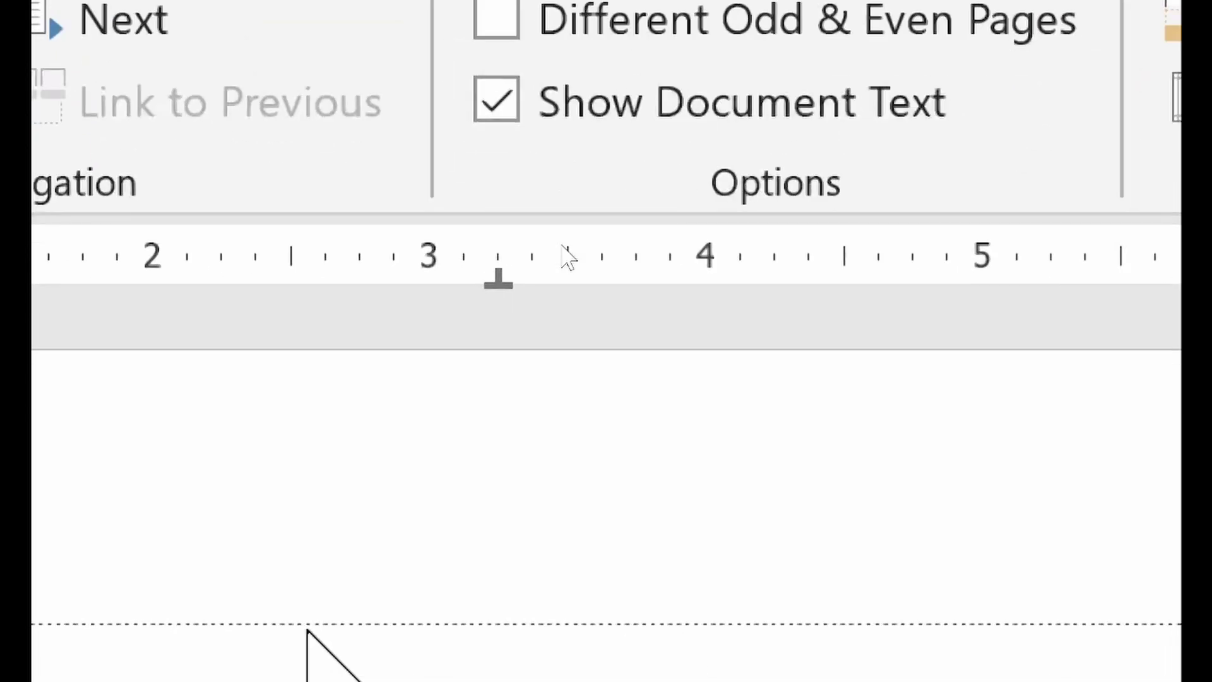
scroll(541, 441, "down", 5)
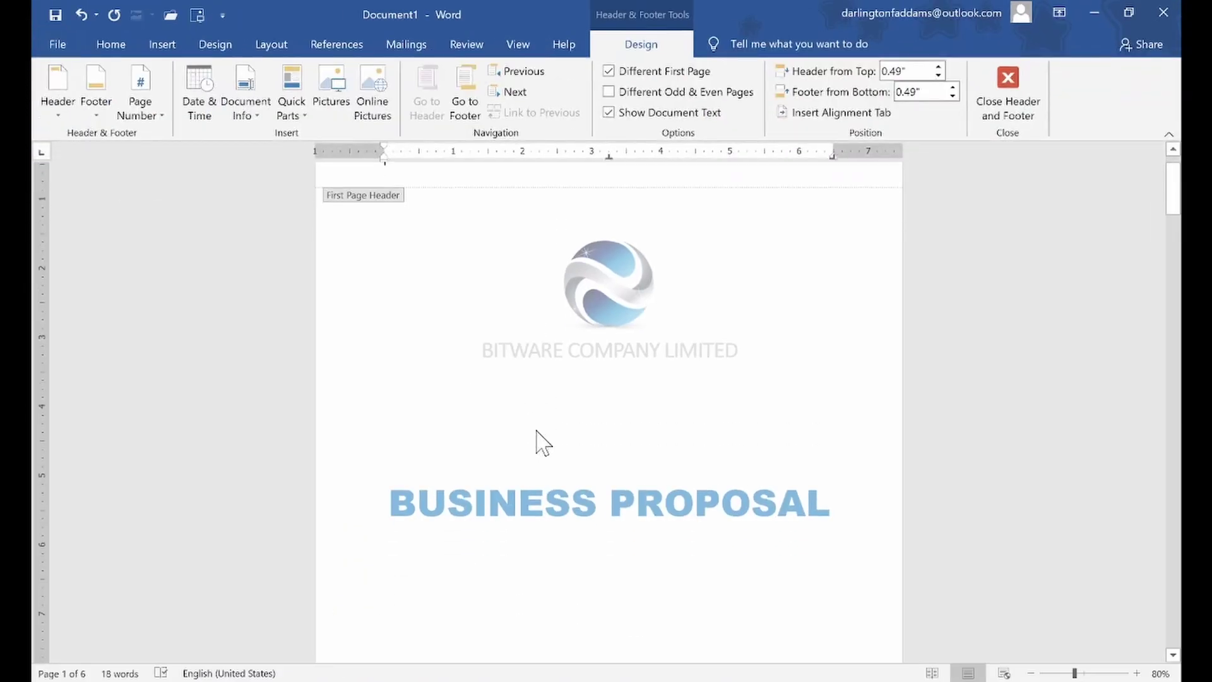
scroll(559, 515, "down", 3)
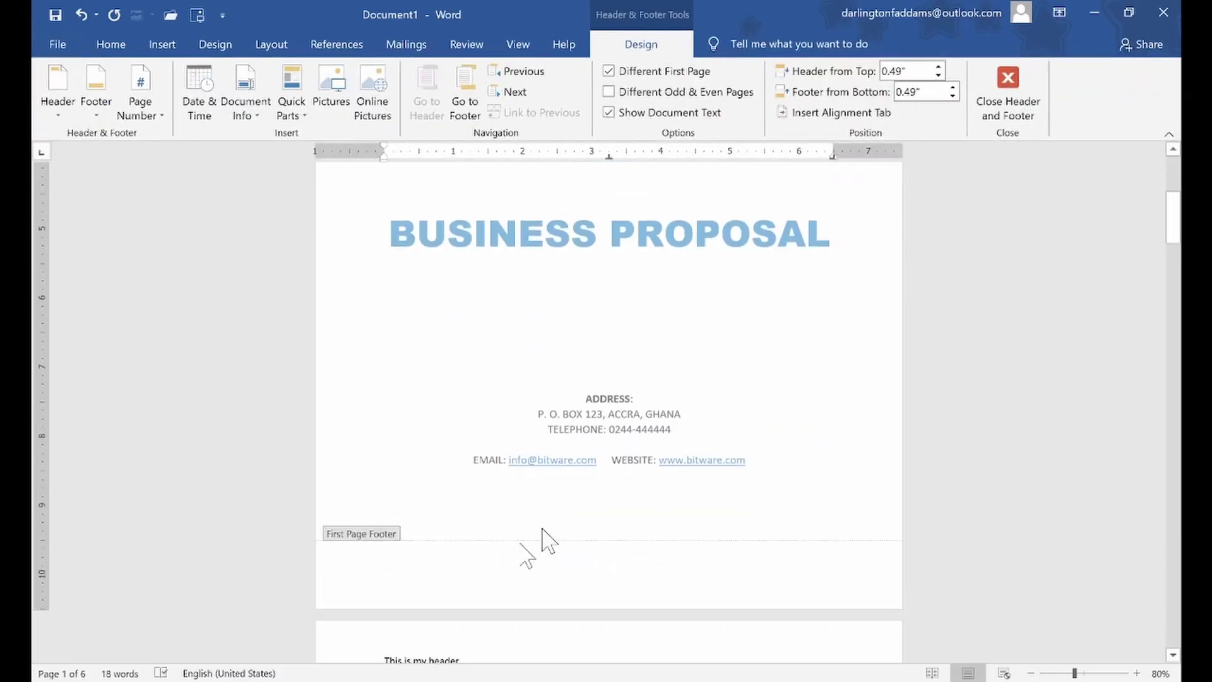
left_click(1004, 95)
scroll(726, 358, "up", 2)
scroll(726, 358, "down", 3)
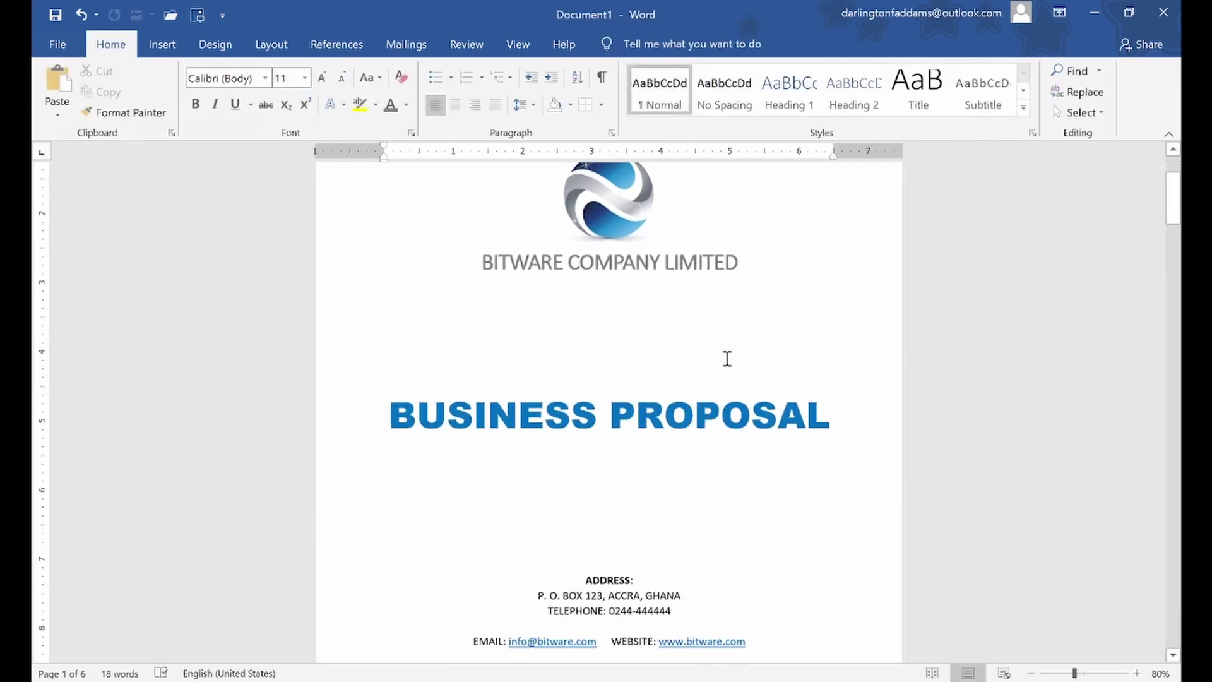
scroll(726, 358, "down", 10)
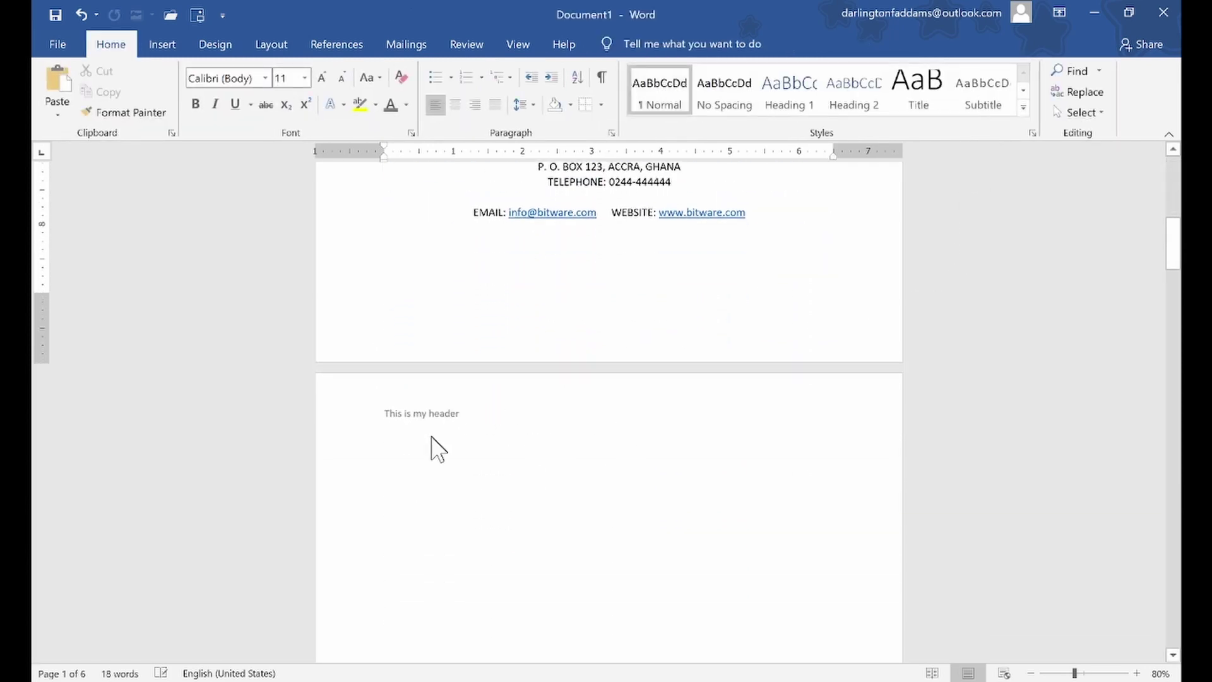
scroll(431, 442, "down", 1)
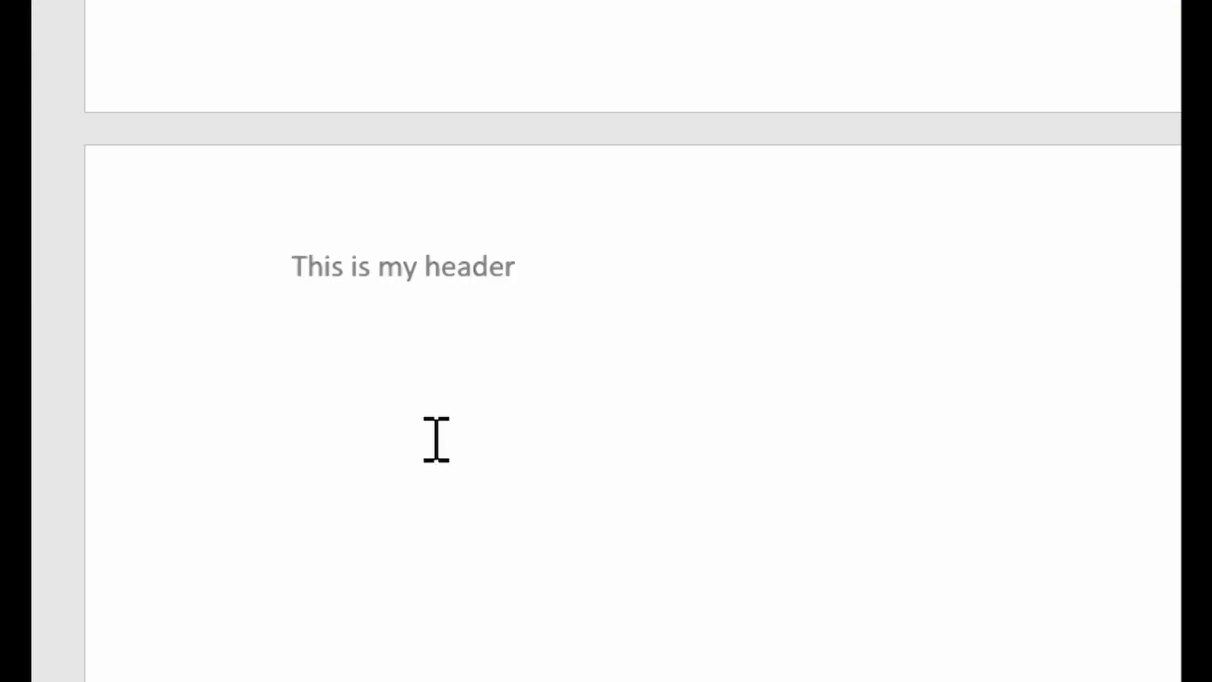
scroll(437, 439, "down", 3)
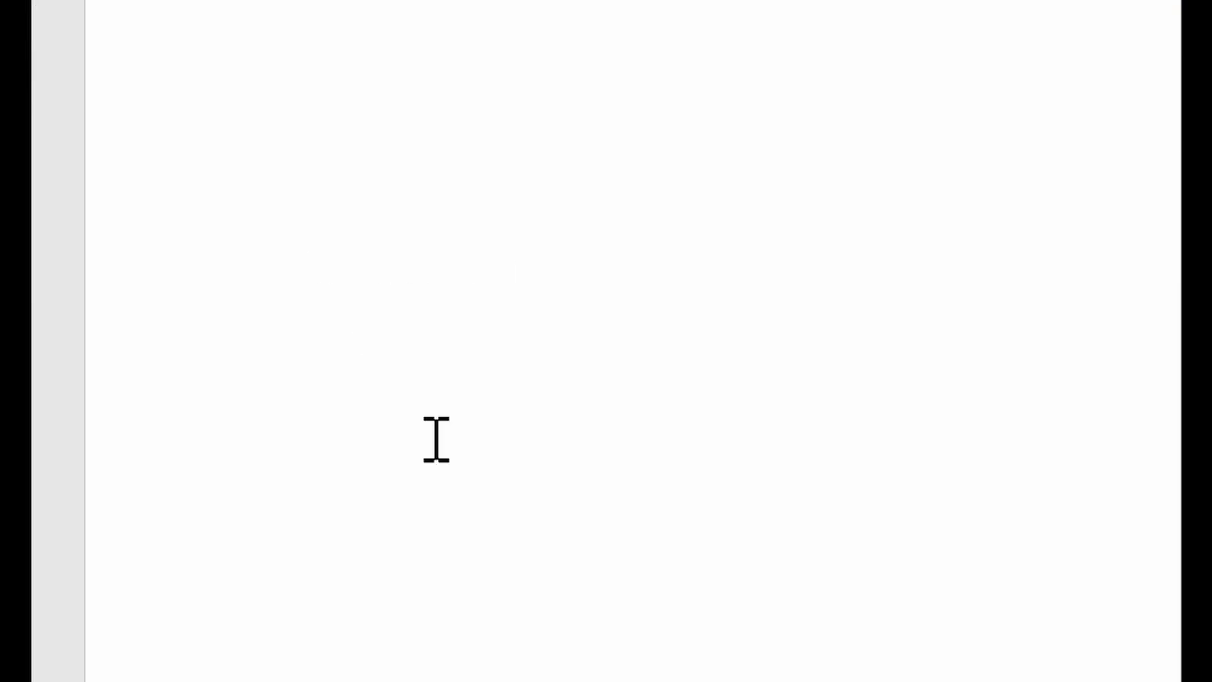
scroll(437, 439, "down", 5)
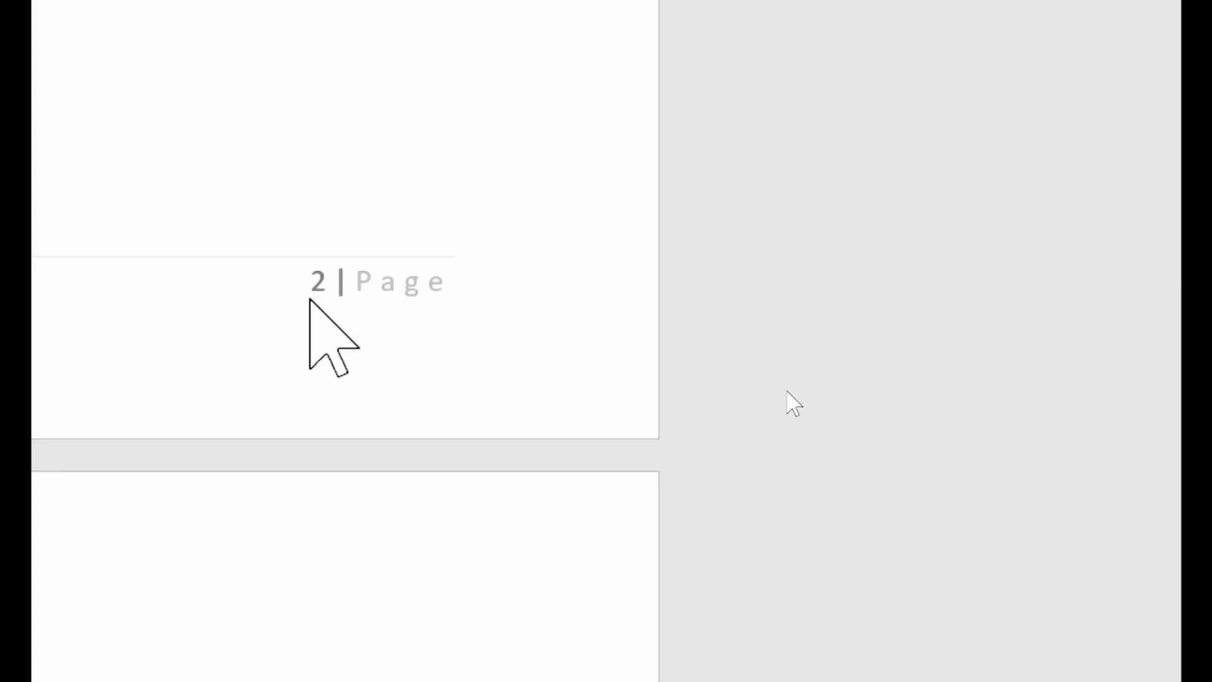
From the page 2 footer, open Format Page Numbers and set Start at to 0
double_click(314, 294)
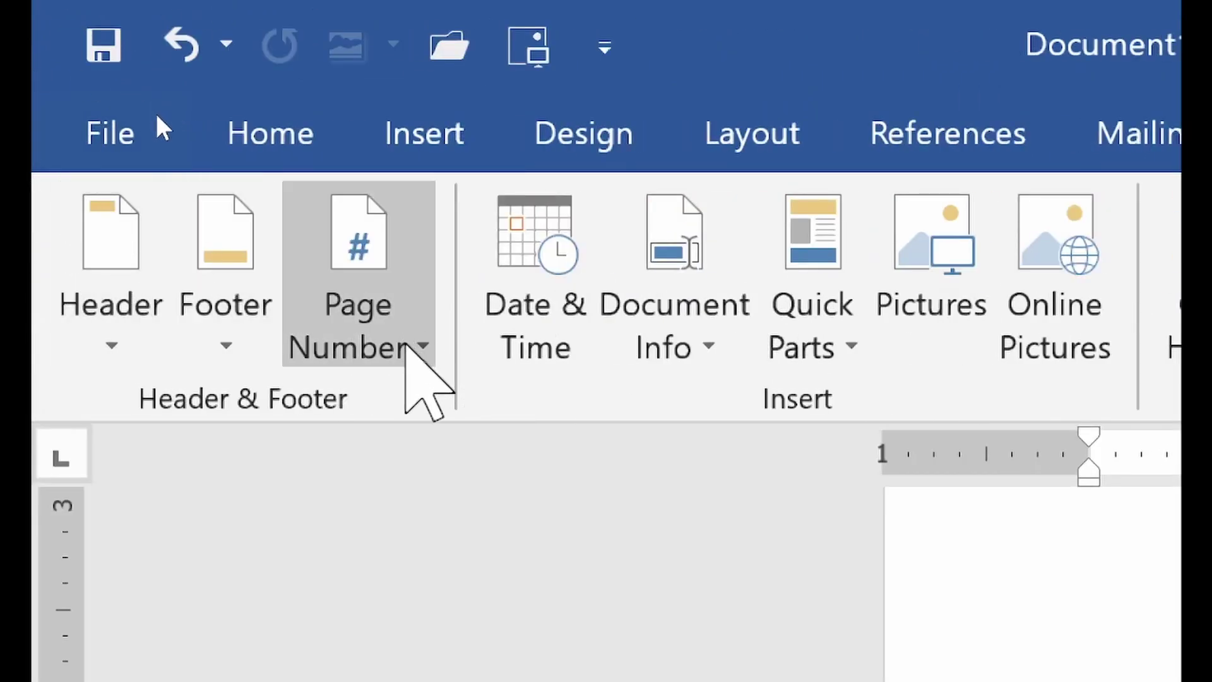
left_click(410, 347)
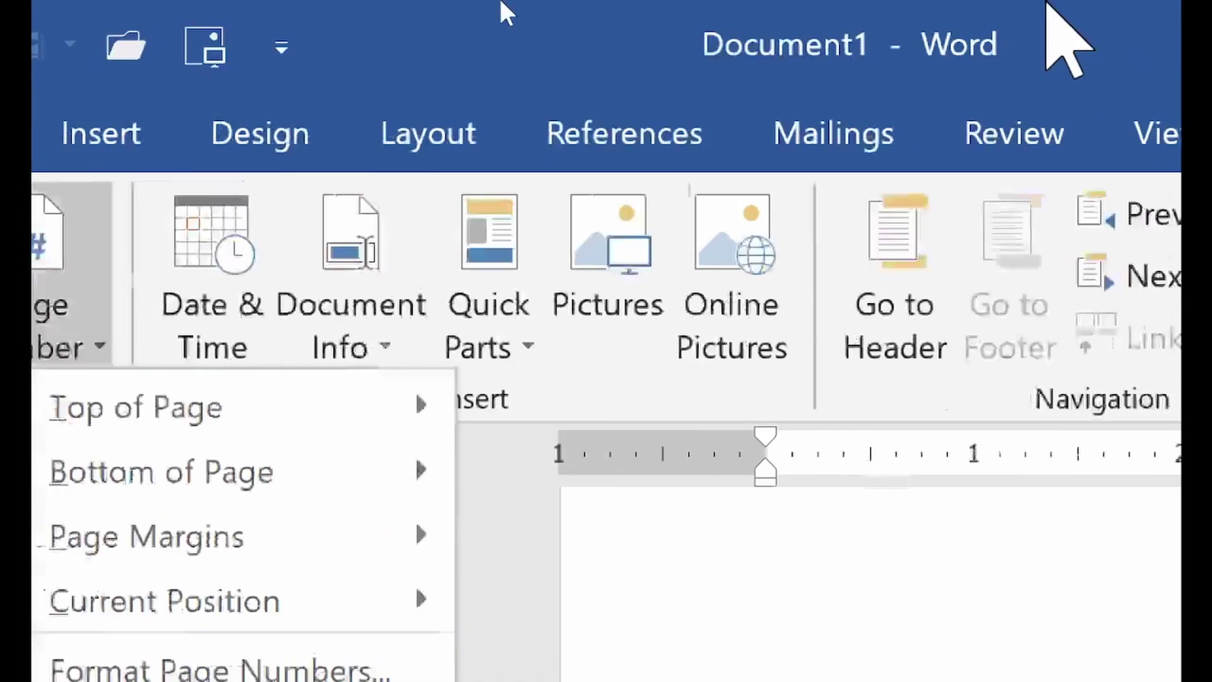
key("Escape")
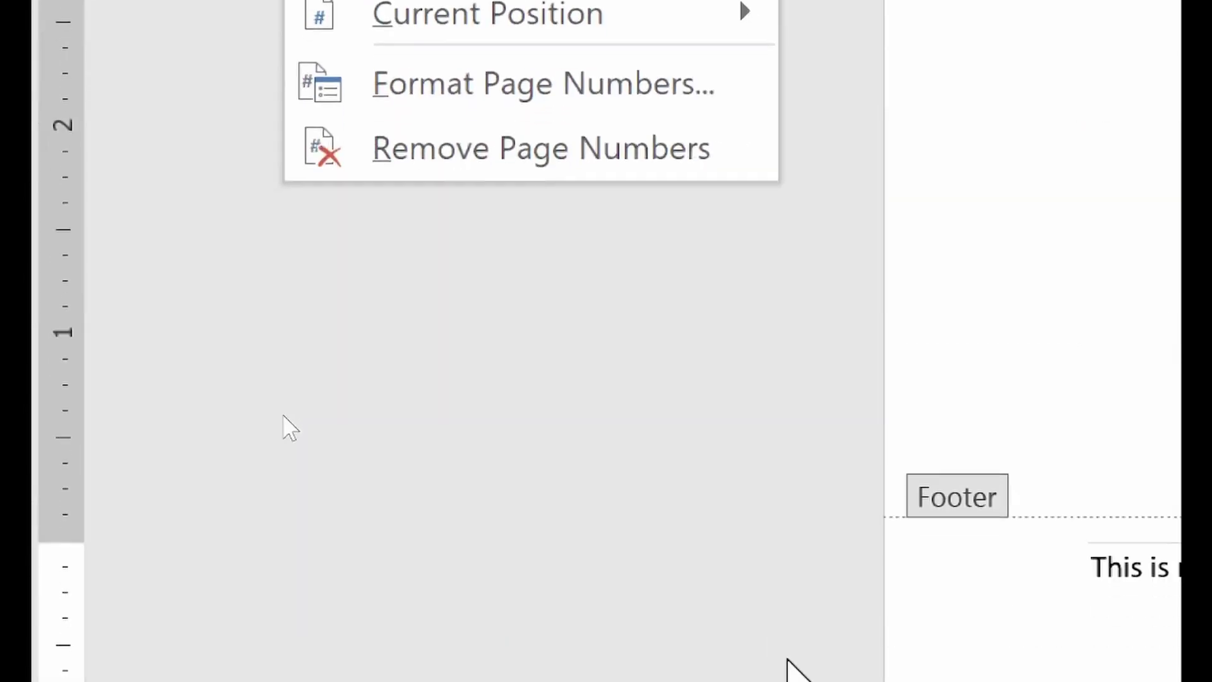
left_click(235, 238)
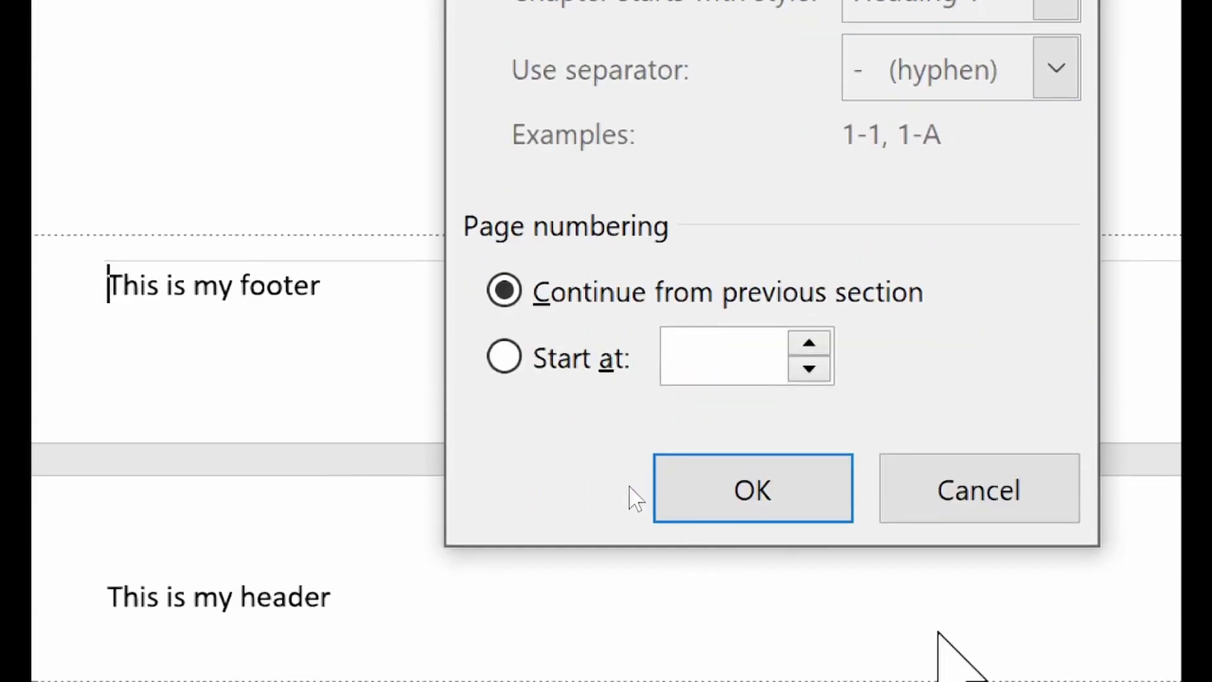
left_click(574, 370)
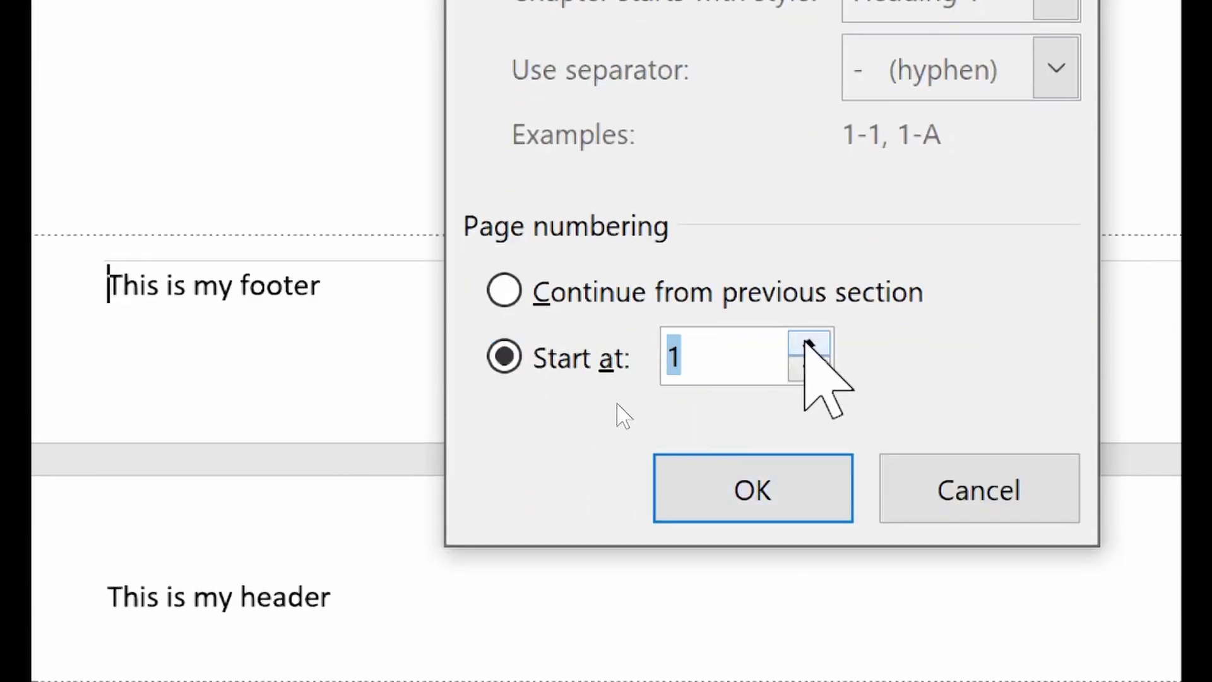
type("0")
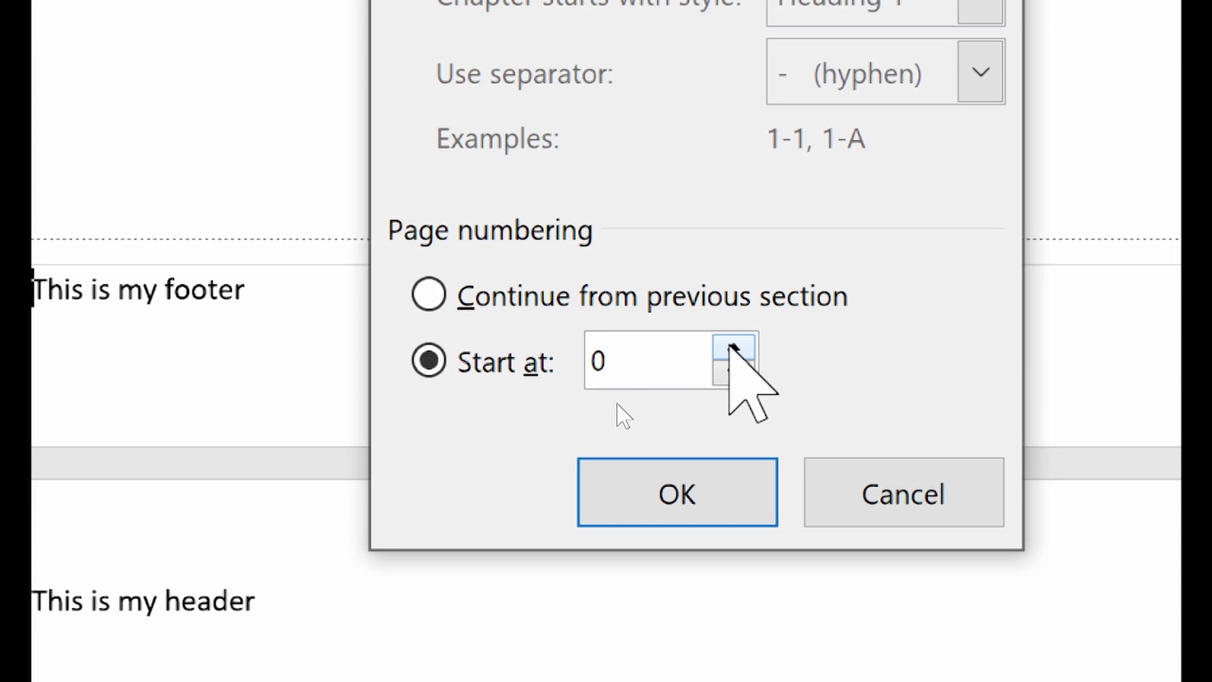